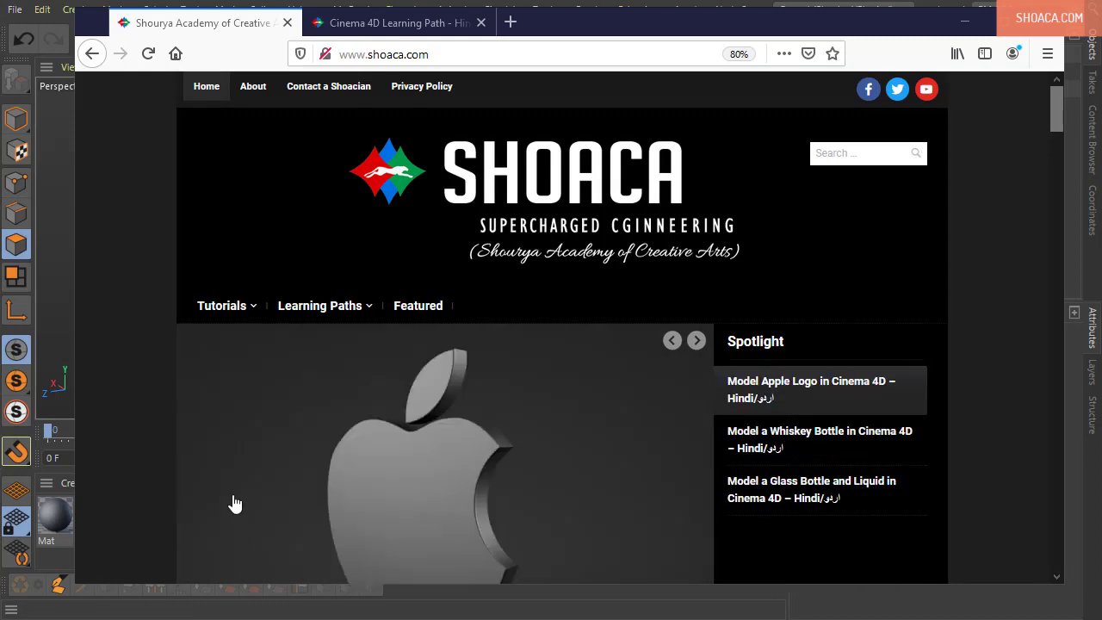
- Point out the shoaca.com address and bring up the site's Cinema 4D Learning Path page
drag(348, 54, 419, 54)
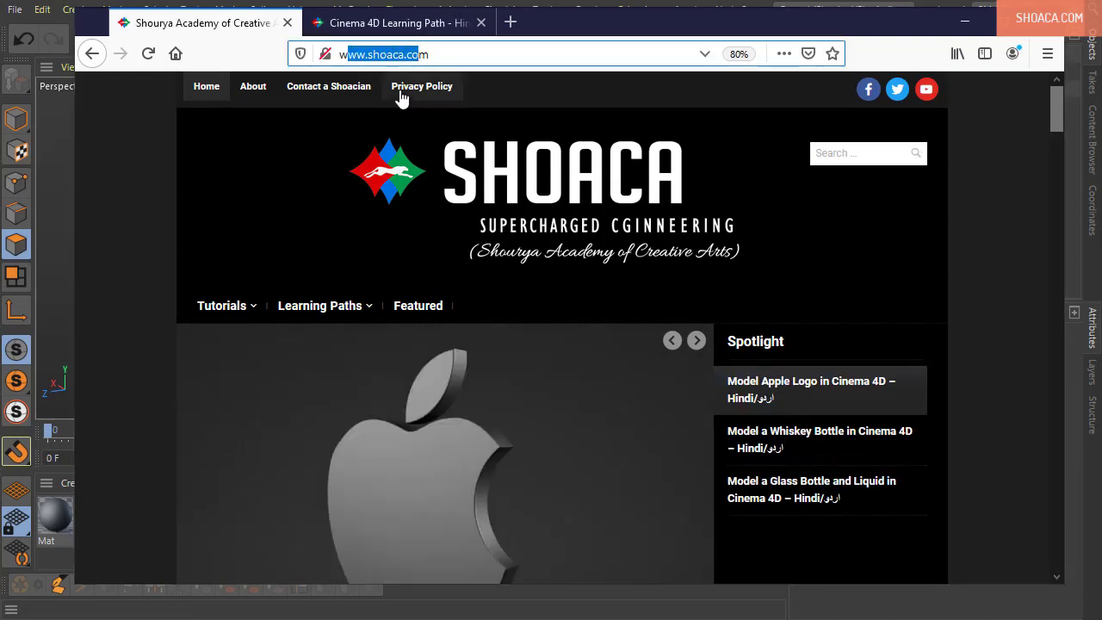
mouse_move(314, 307)
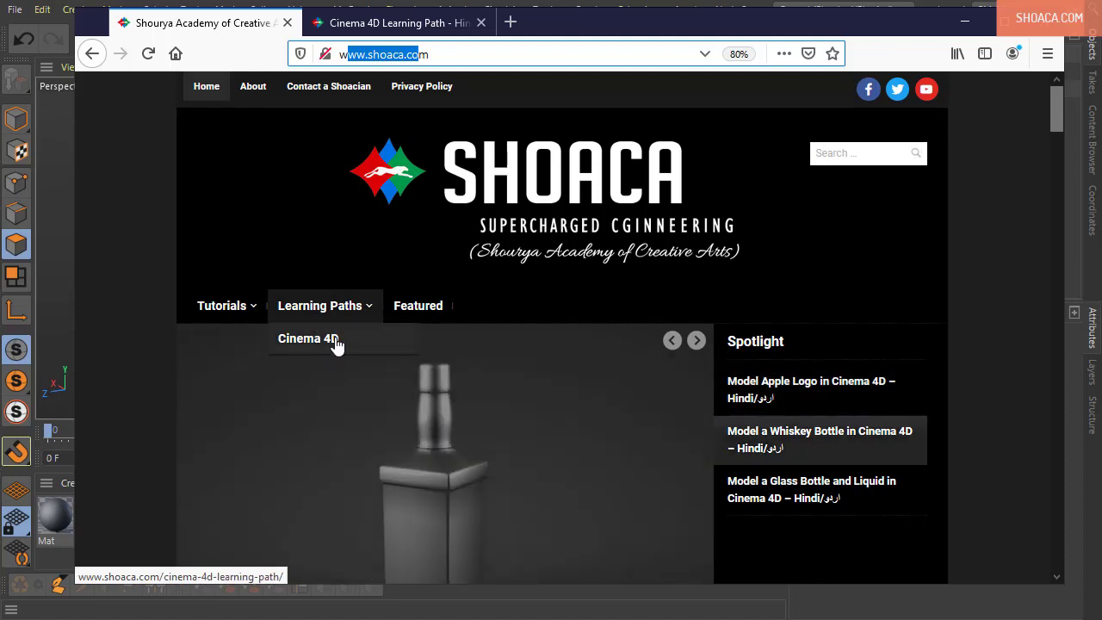
click(393, 26)
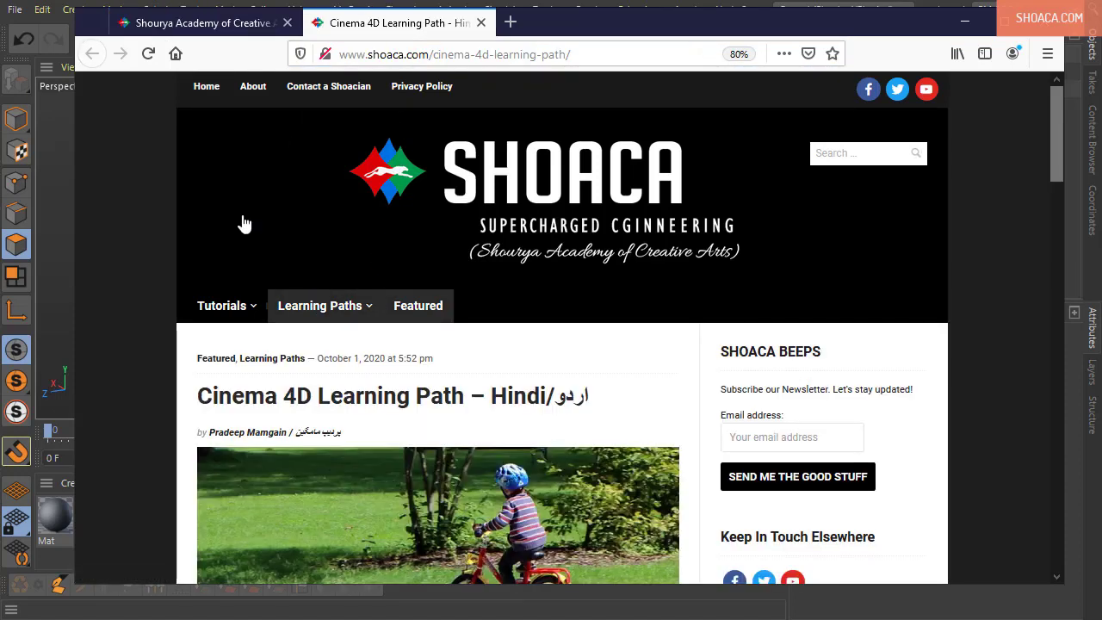
- Examine the learning path's Getting Started, Spline Modeling and Polygon/Subdivision Modeling tutorial lists, including the first polygon modeling entry
scroll(241, 226, down, 9)
scroll(164, 245, down, 6)
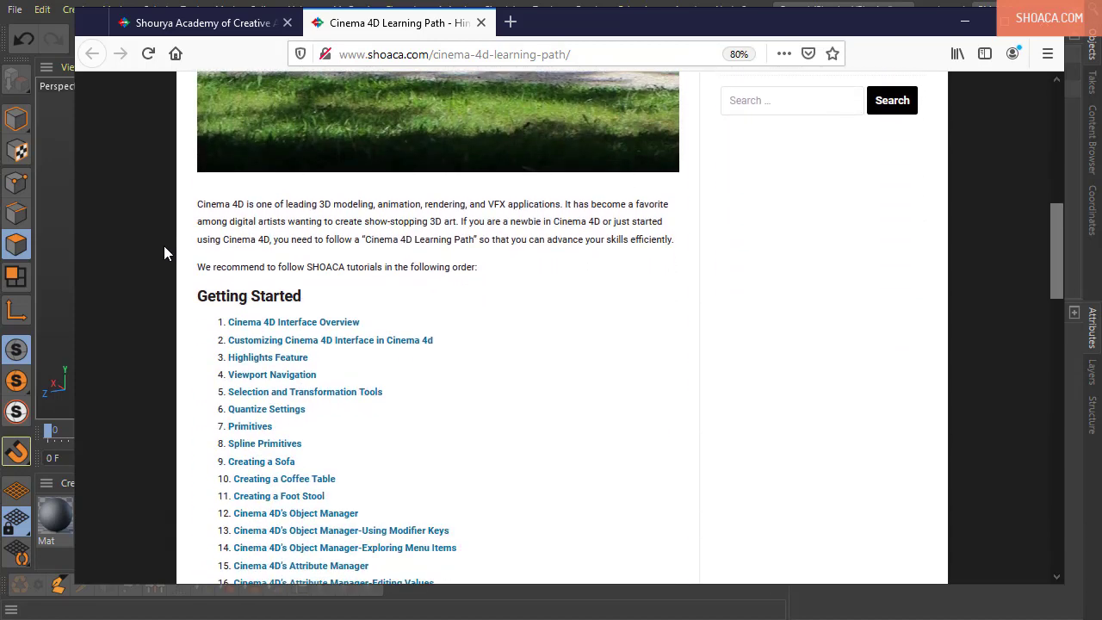
scroll(164, 245, down, 2)
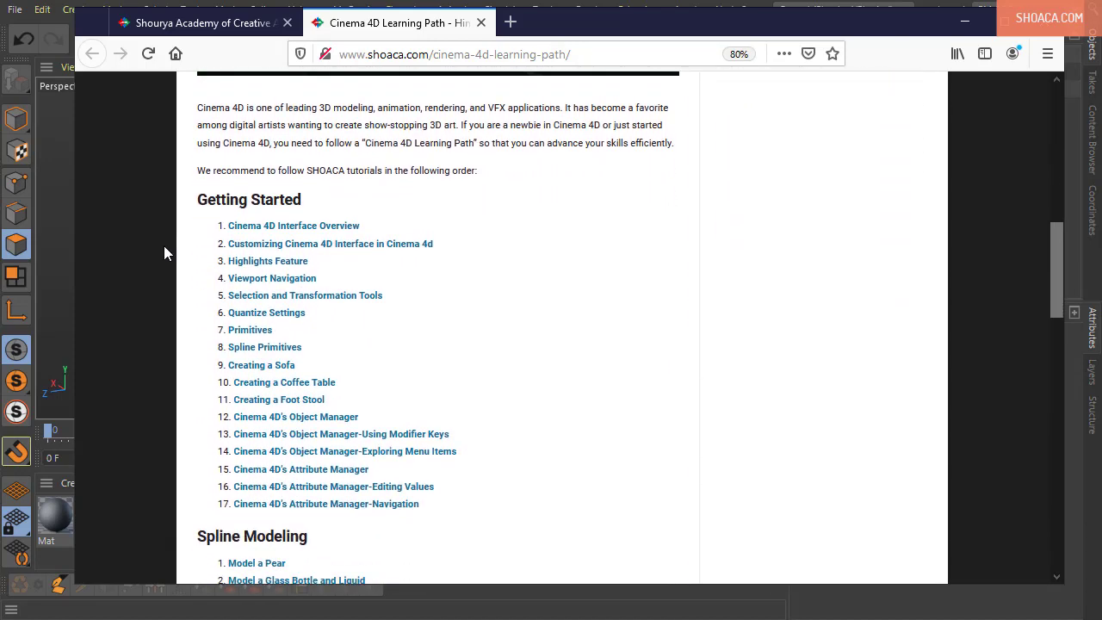
scroll(276, 185, down, 8)
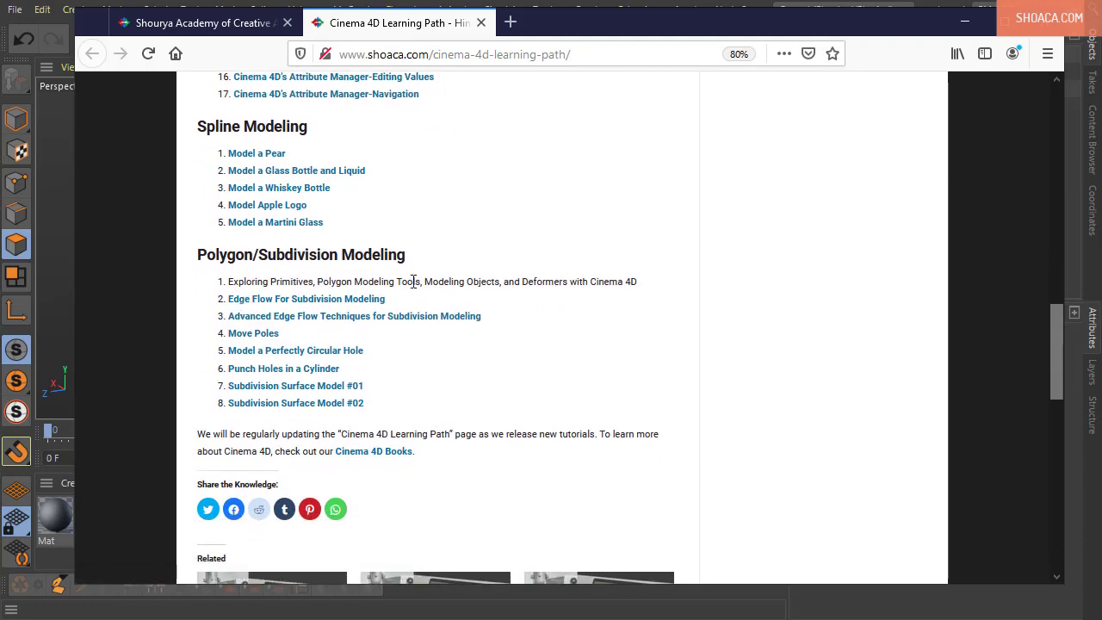
scroll(403, 413, up, 8)
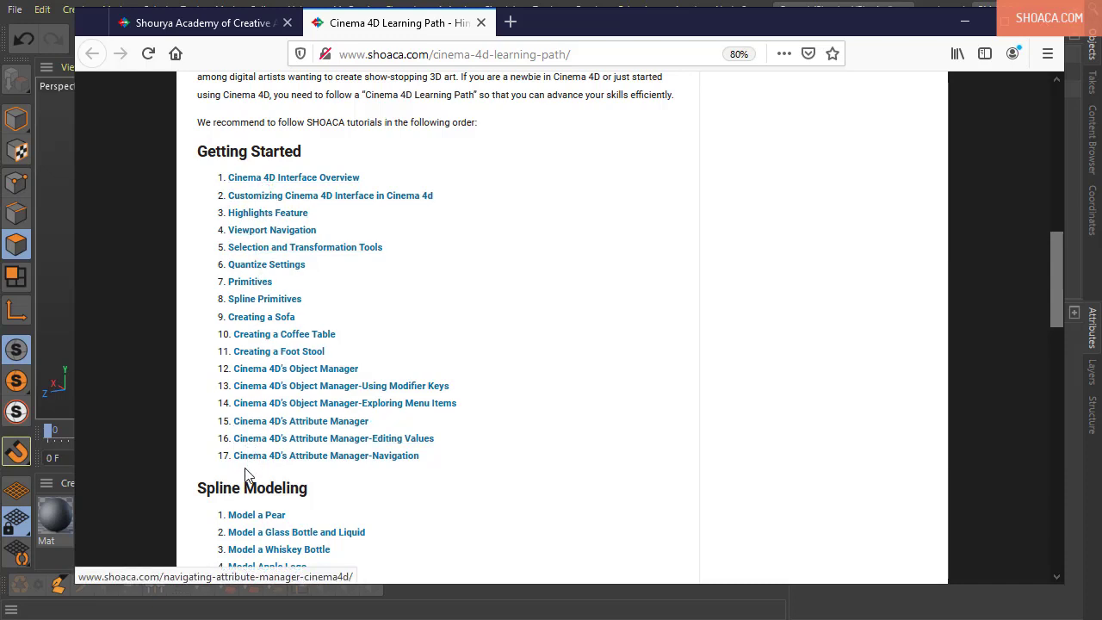
scroll(277, 430, down, 3)
scroll(280, 434, down, 3)
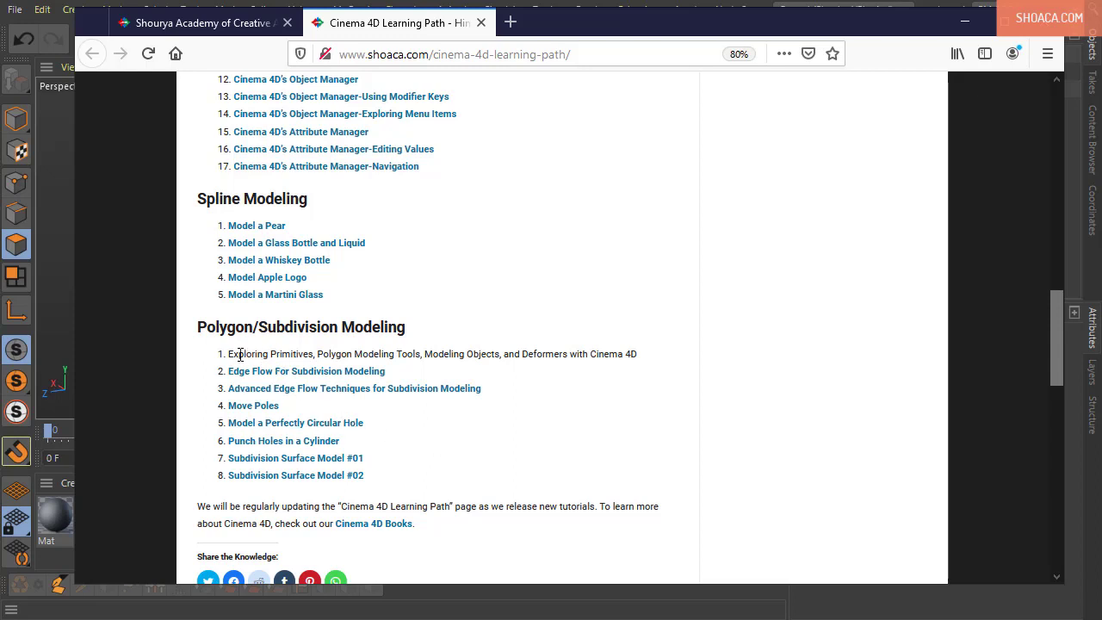
drag(229, 355, 466, 354)
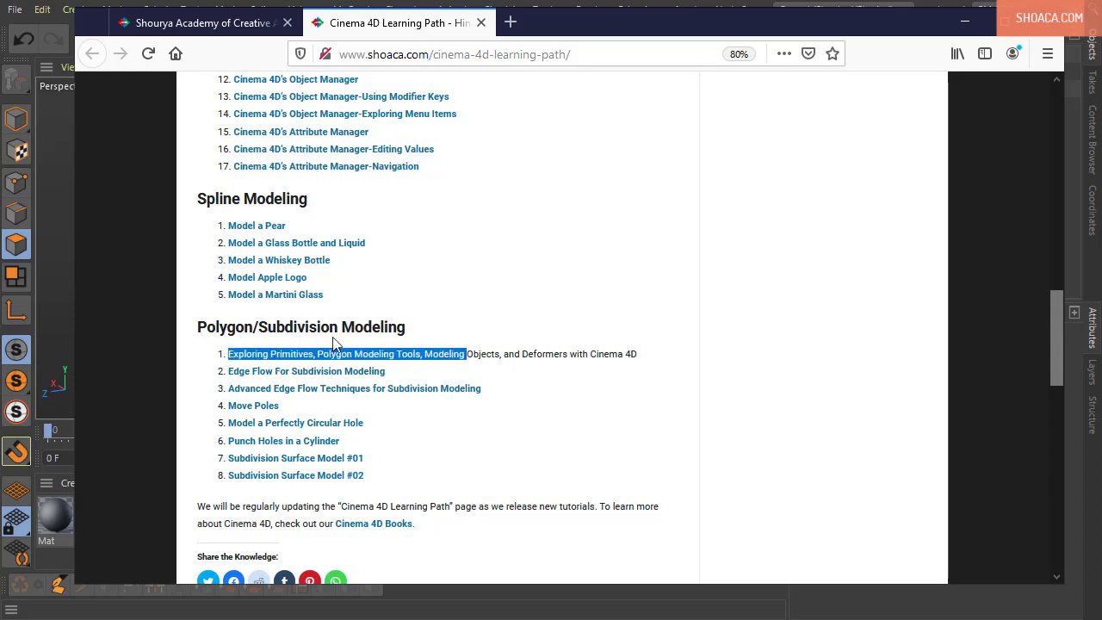
click(461, 373)
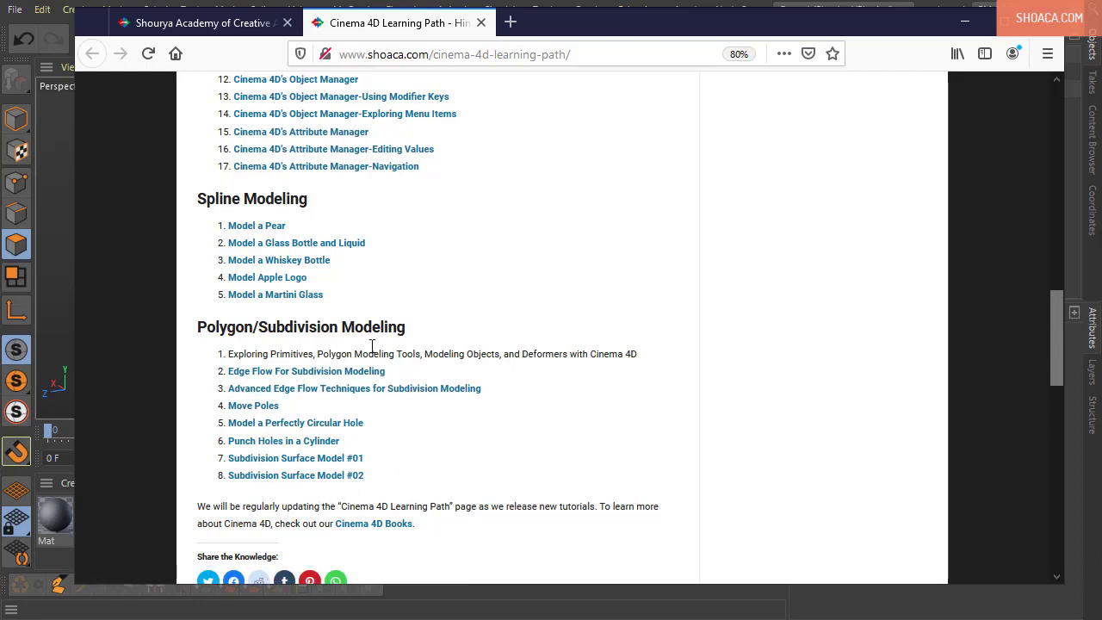
scroll(372, 349, up, 6)
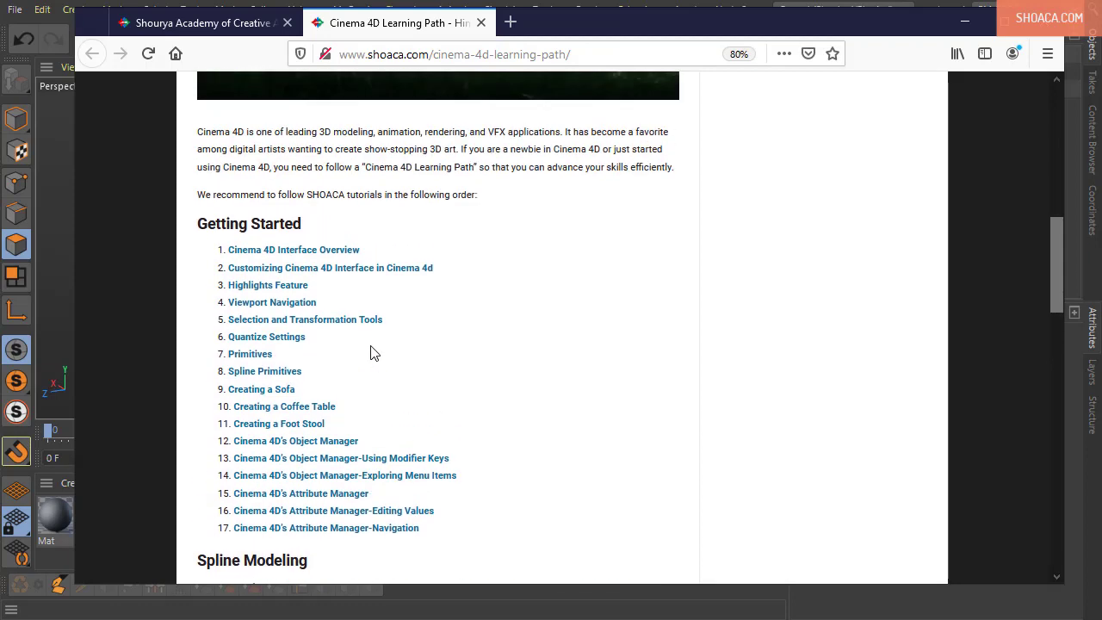
scroll(372, 349, down, 6)
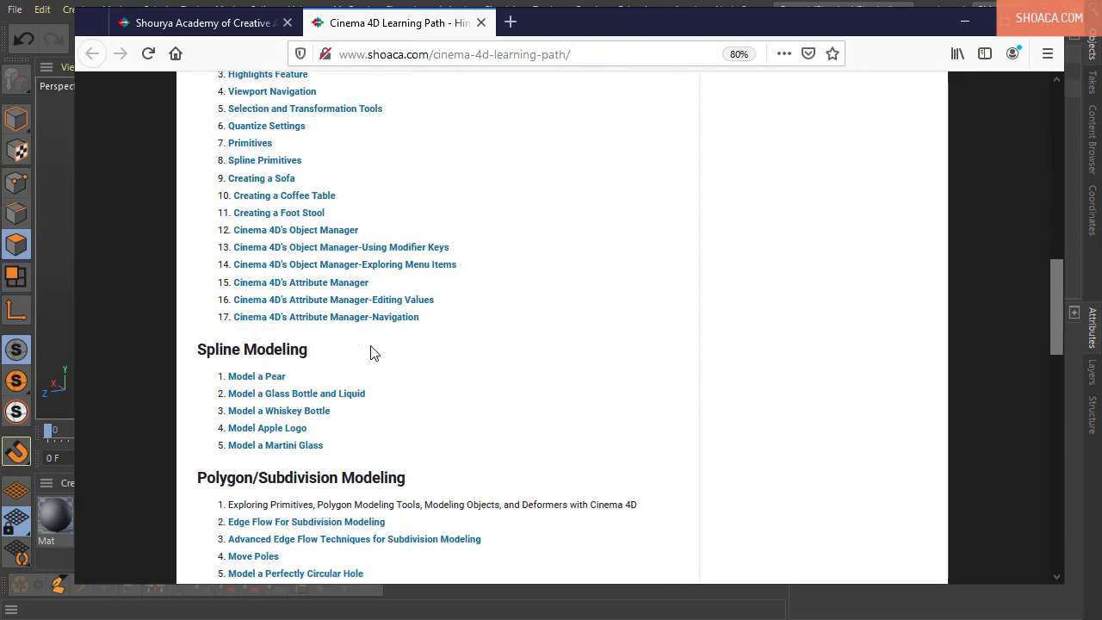
scroll(371, 348, down, 2)
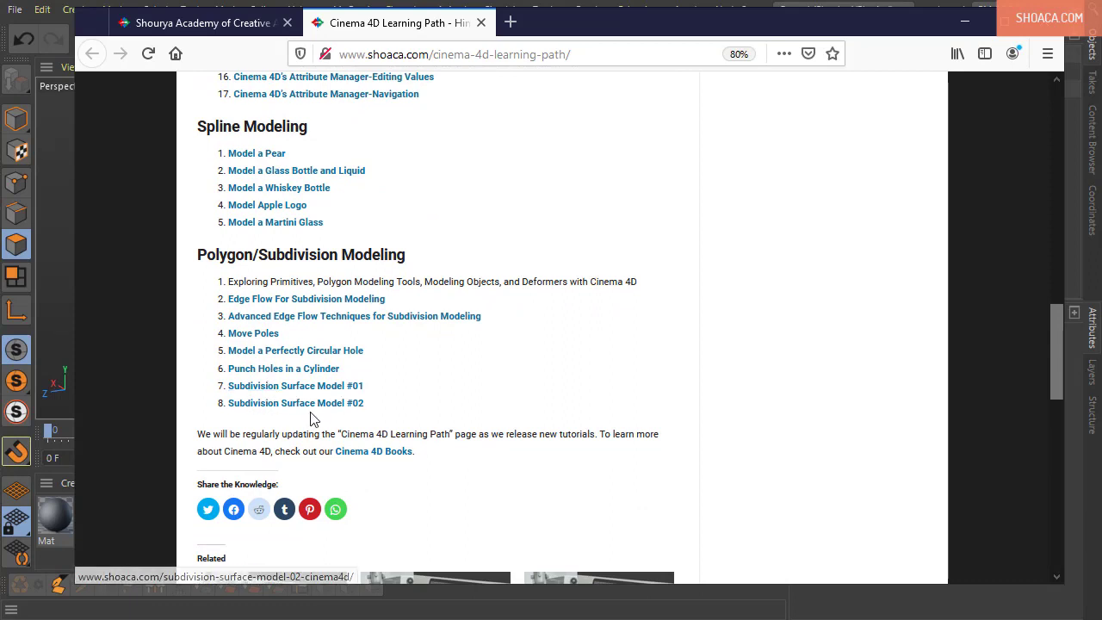
scroll(349, 413, up, 1)
scroll(352, 413, up, 1)
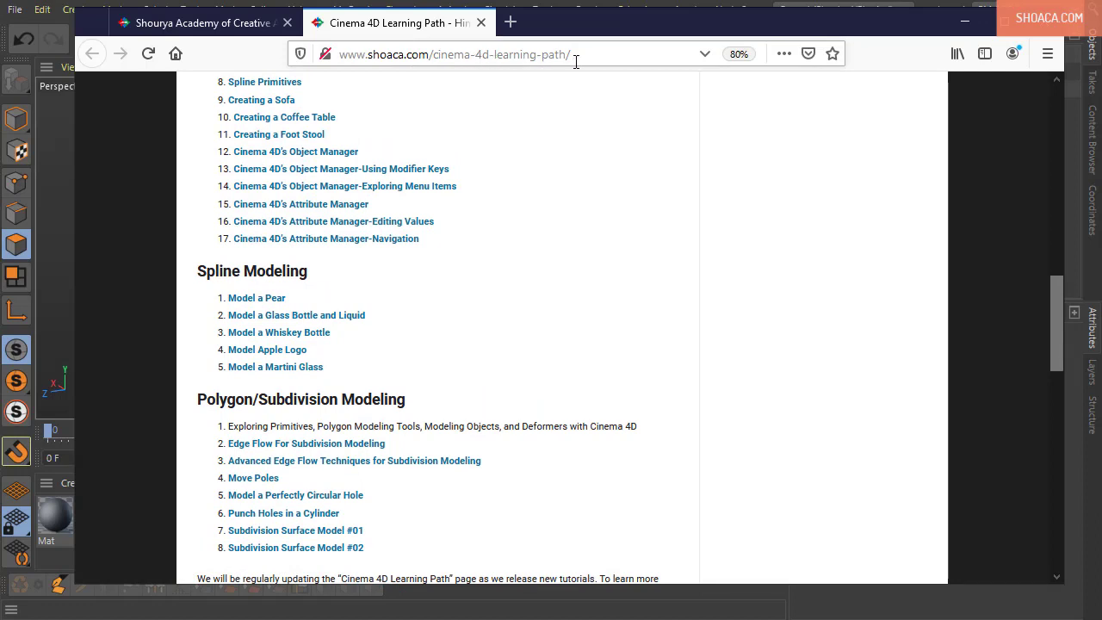
scroll(561, 290, up, 7)
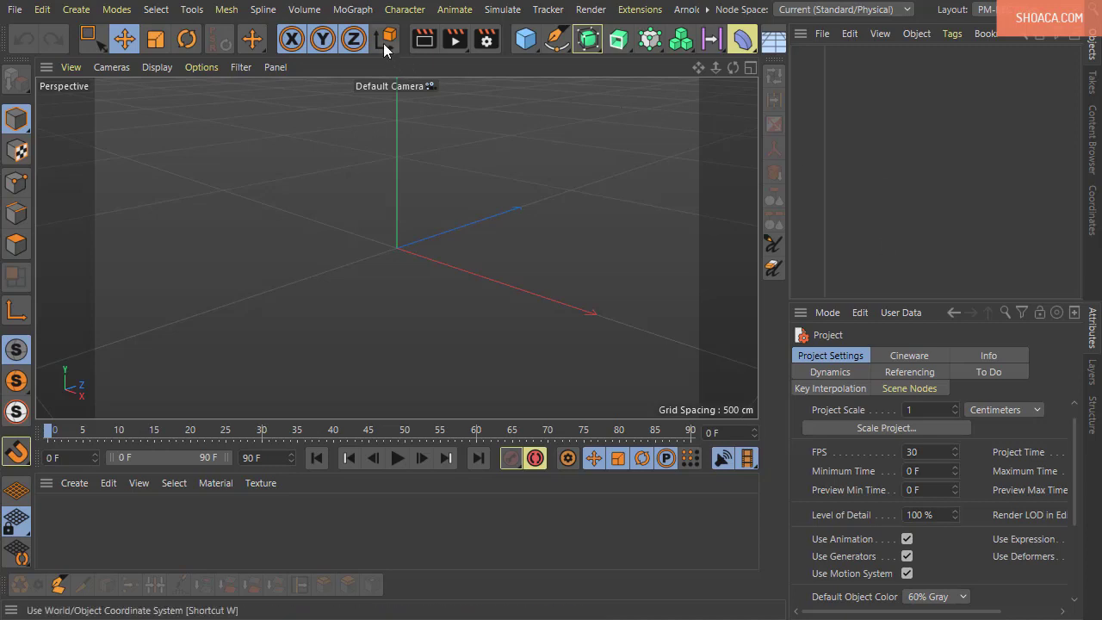
- Draw a closed three-point polygon near the origin in the Top view with the Polygon Pen
click(226, 11)
click(235, 38)
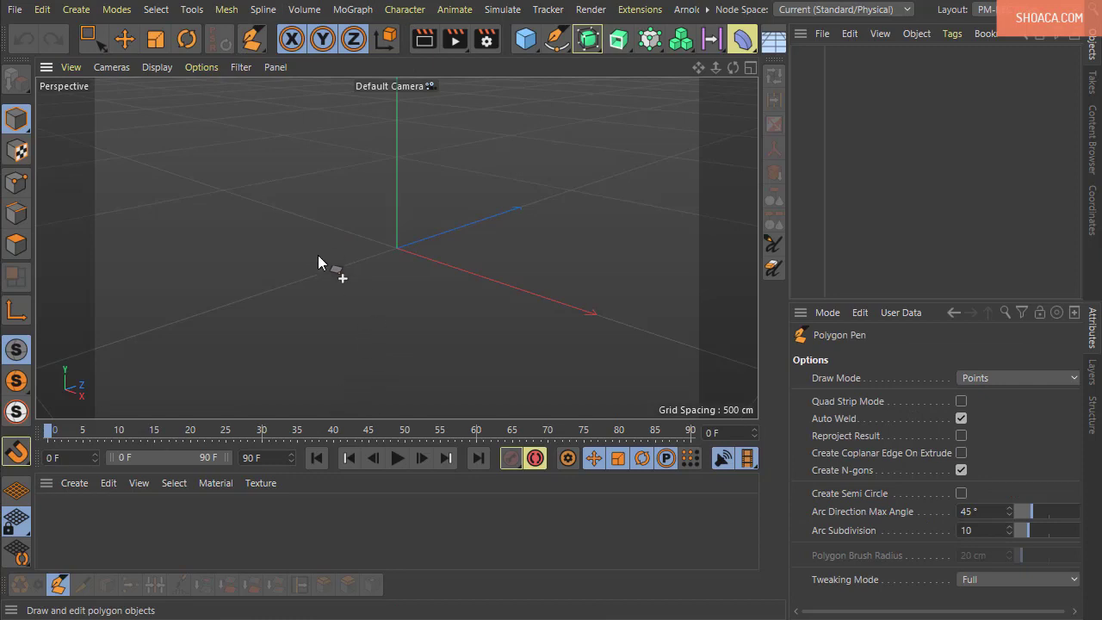
key(F5)
middle_click(495, 187)
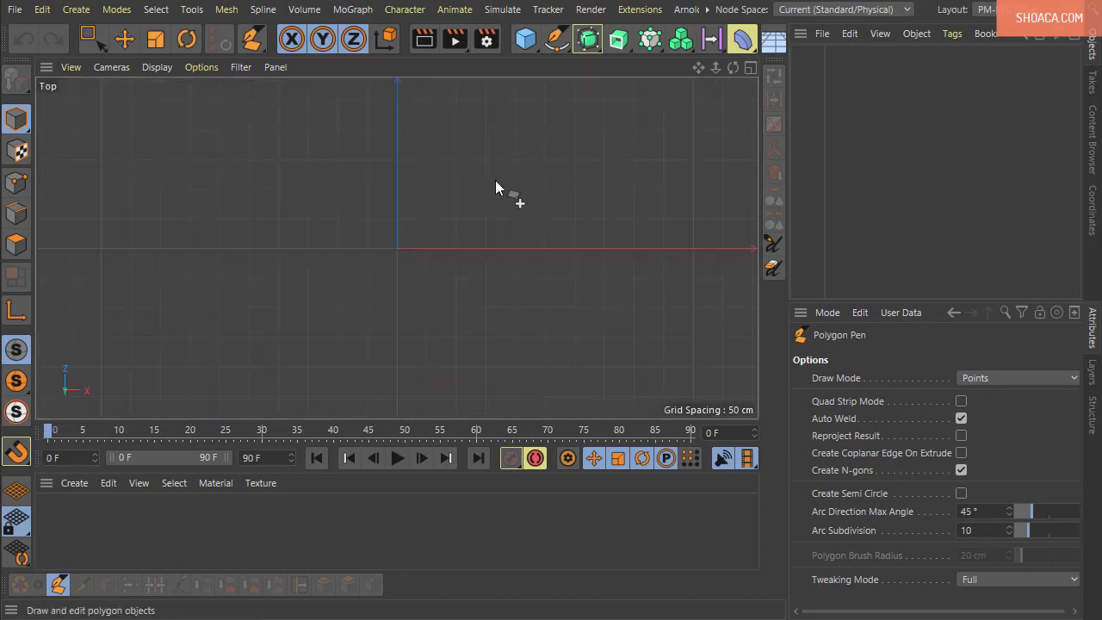
click(381, 156)
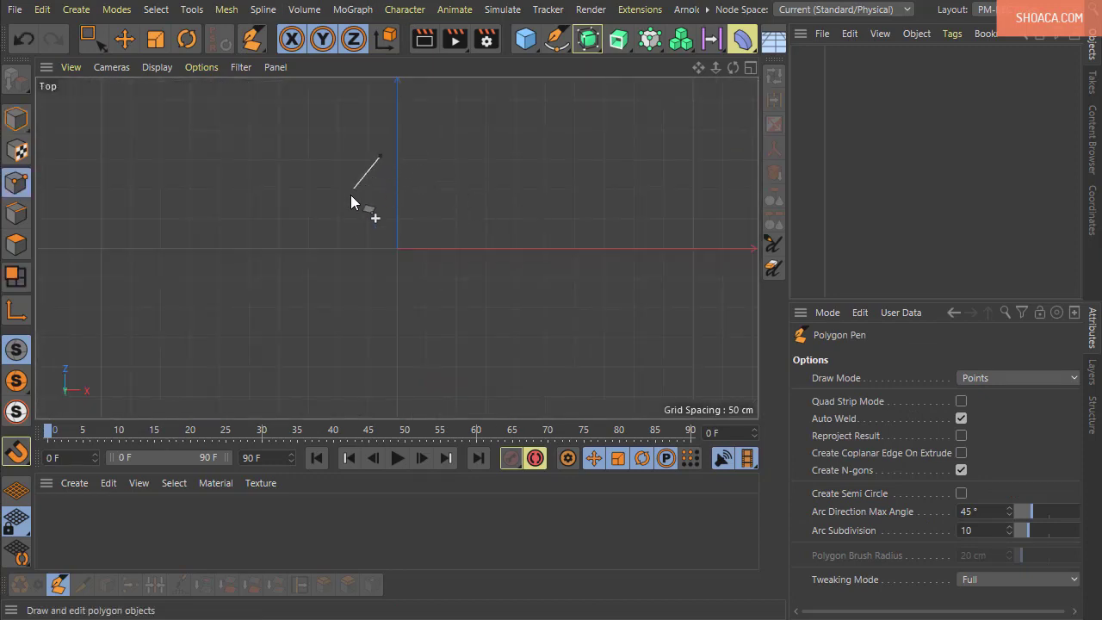
click(321, 240)
ctrl+drag(323, 241, 420, 240)
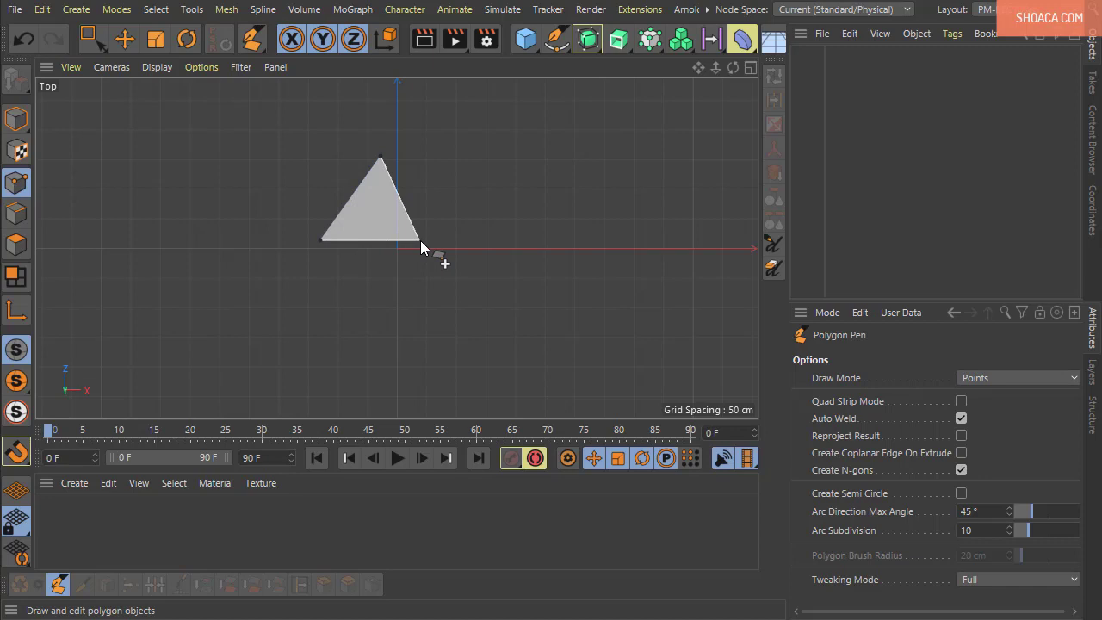
click(380, 158)
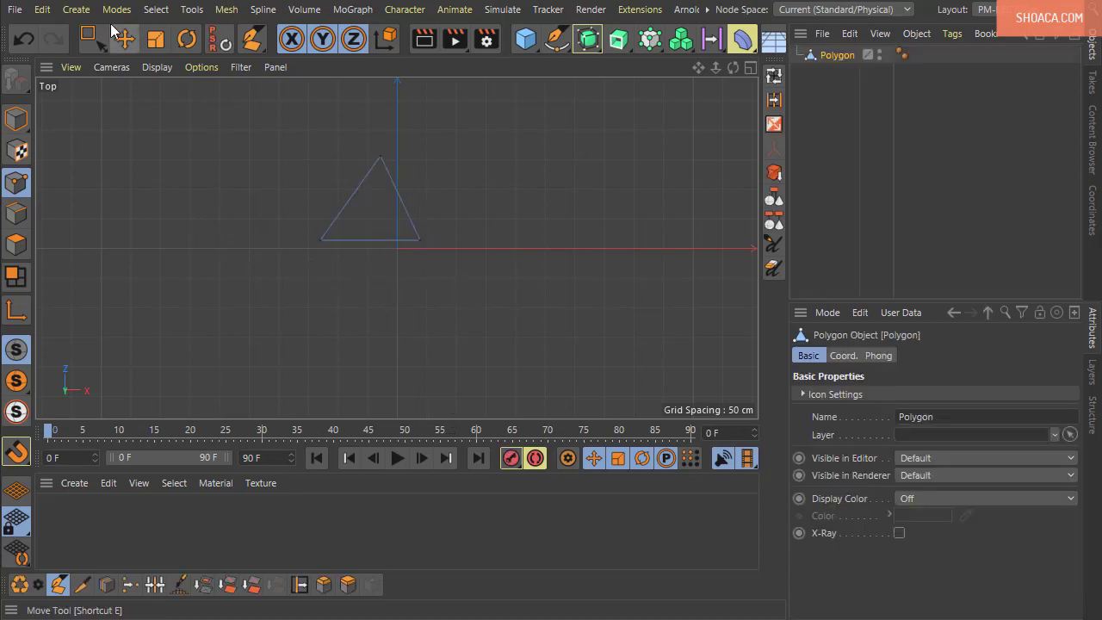
- Select the triangle's three corner points one at a time with Live Selection, and clear the selection
drag(89, 38, 131, 54)
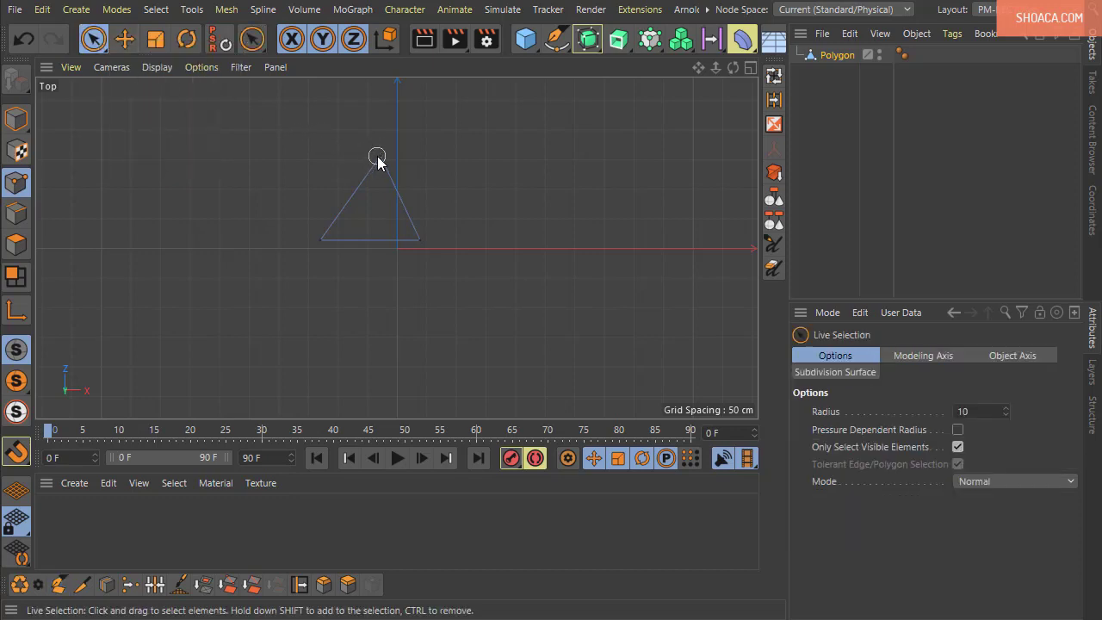
click(379, 157)
click(321, 240)
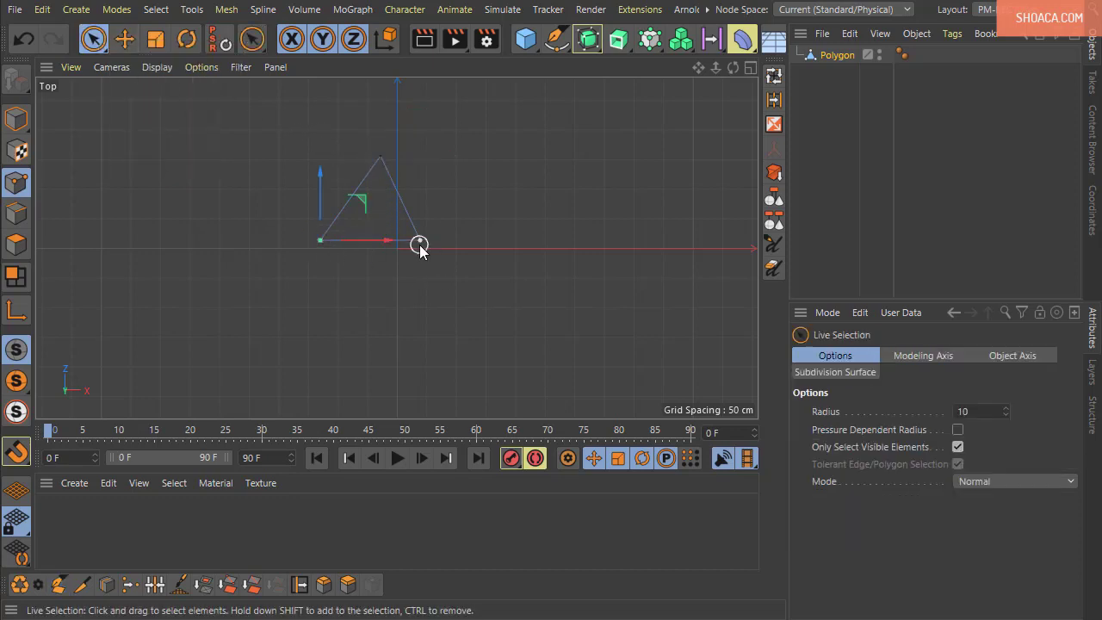
click(420, 240)
mouse_move(335, 215)
mouse_down()
mouse_move(405, 208)
mouse_move(418, 244)
mouse_move(317, 244)
mouse_up()
click(363, 333)
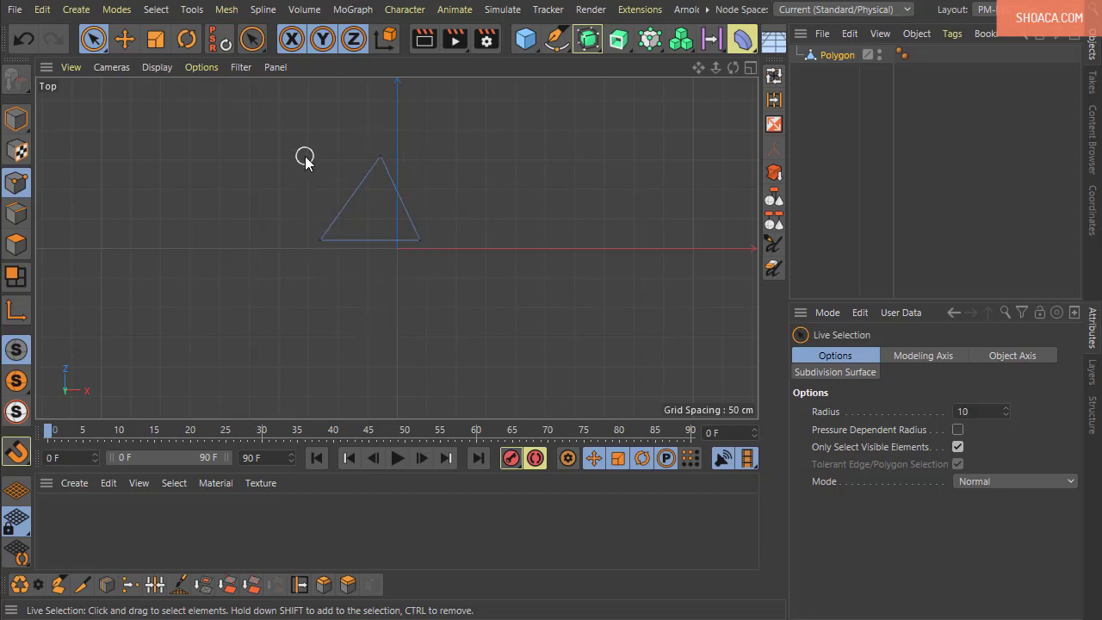
- Select the pair of end points of each triangle edge in turn, and clear the selection
click(378, 159)
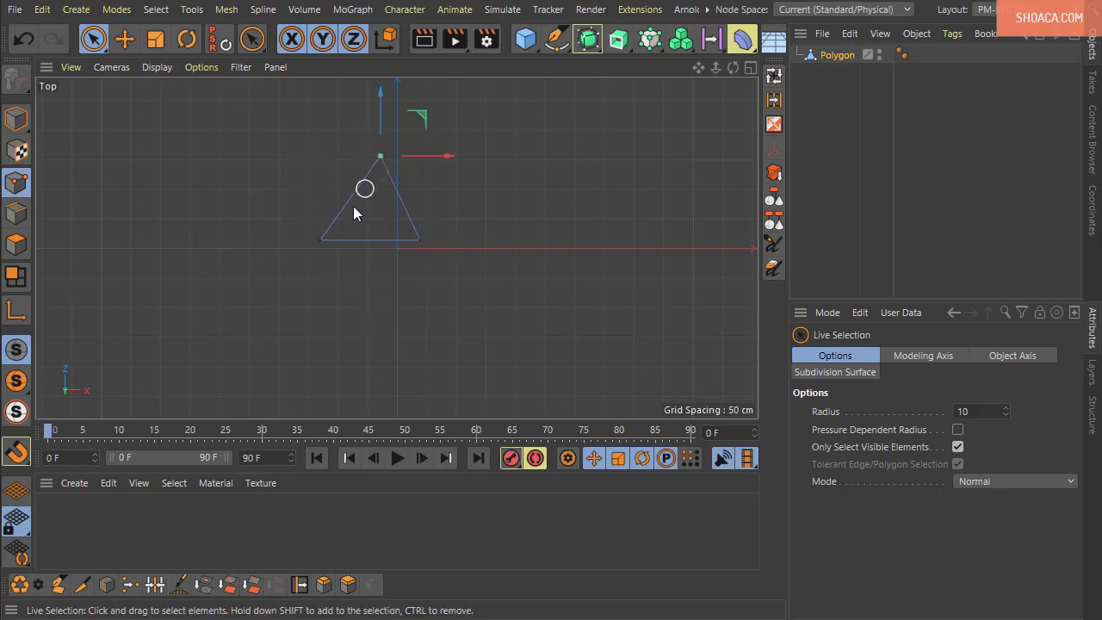
shift+click(321, 240)
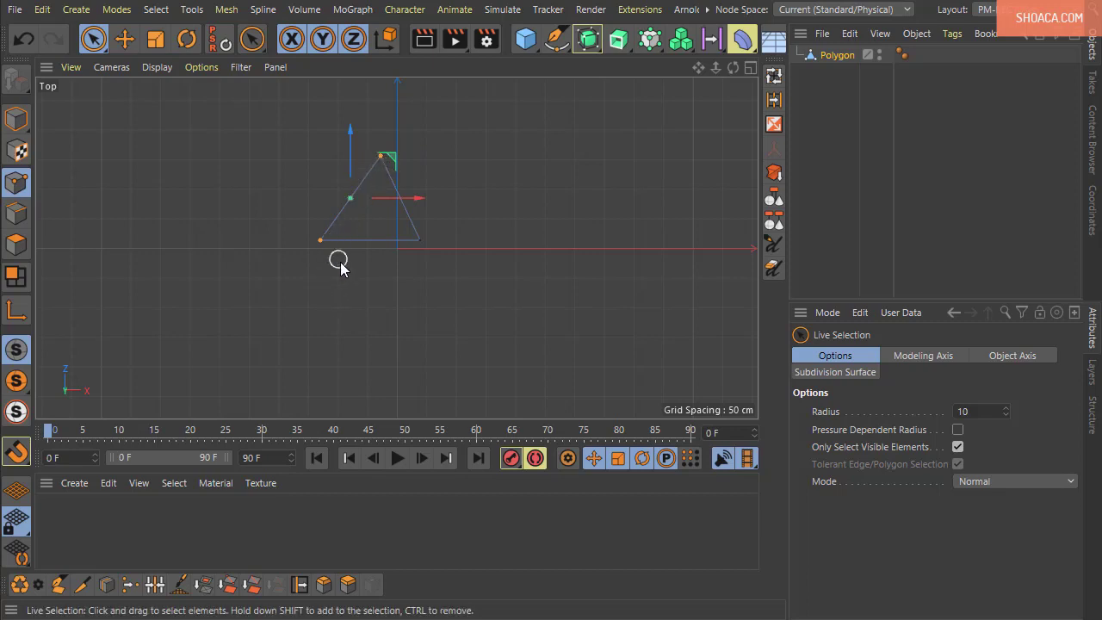
click(340, 259)
click(322, 242)
shift+click(420, 240)
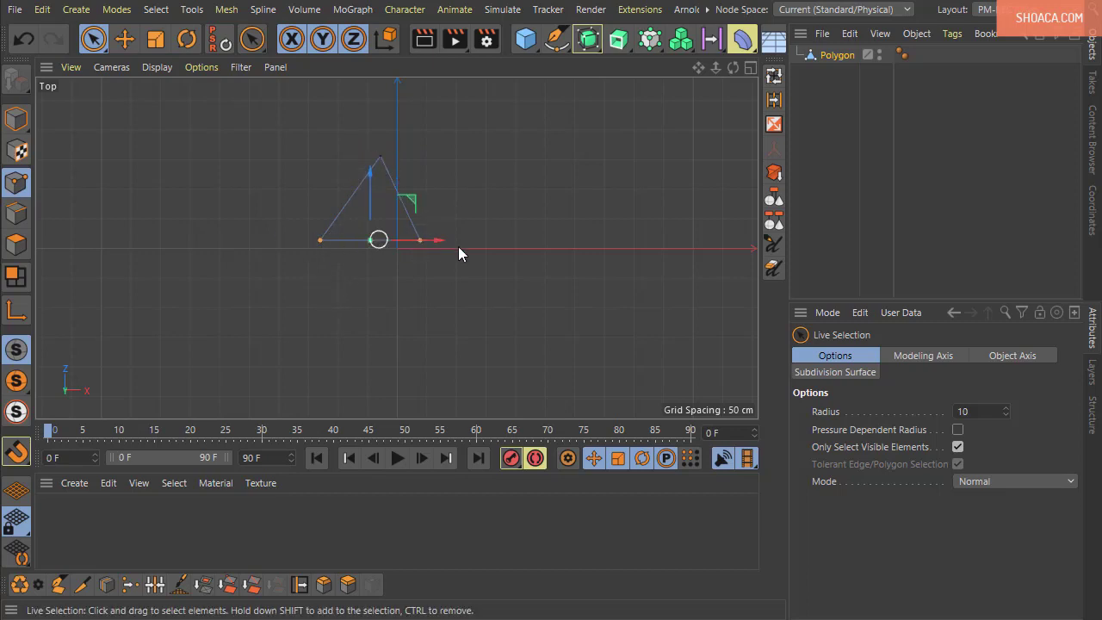
click(381, 158)
shift+click(422, 238)
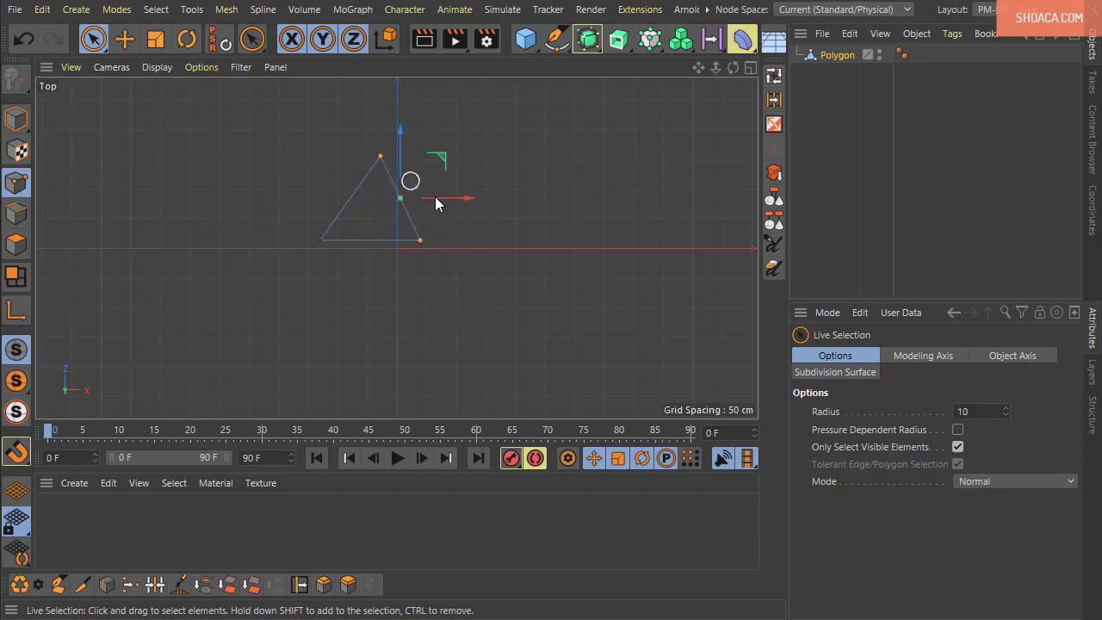
click(478, 247)
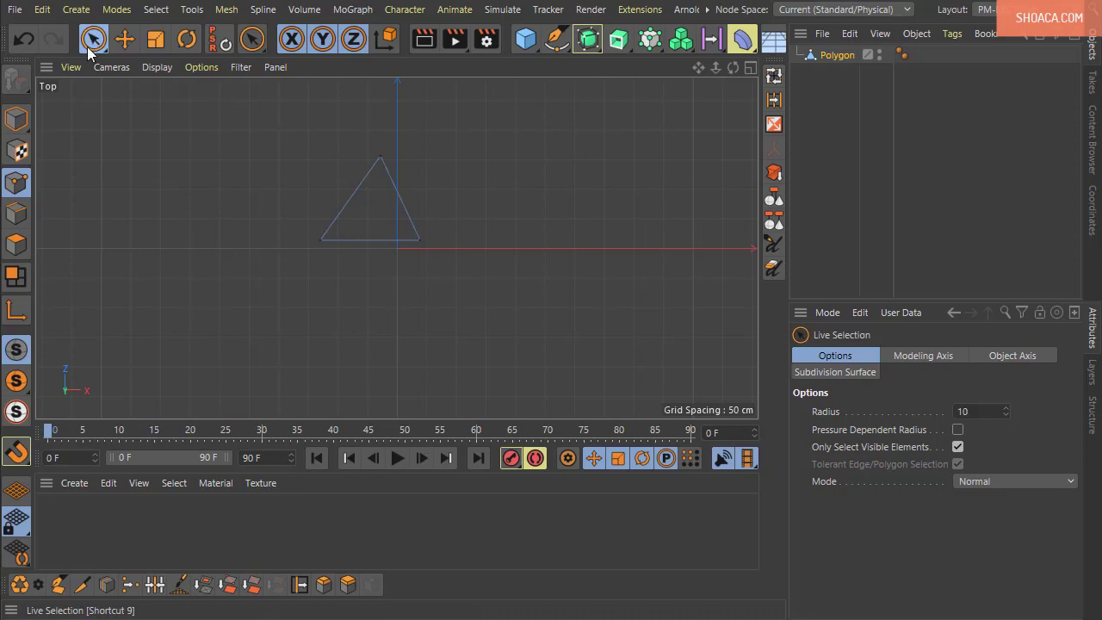
- Select the triangle's face in polygon mode in the Perspective view
middle_click(78, 163)
middle_click(194, 161)
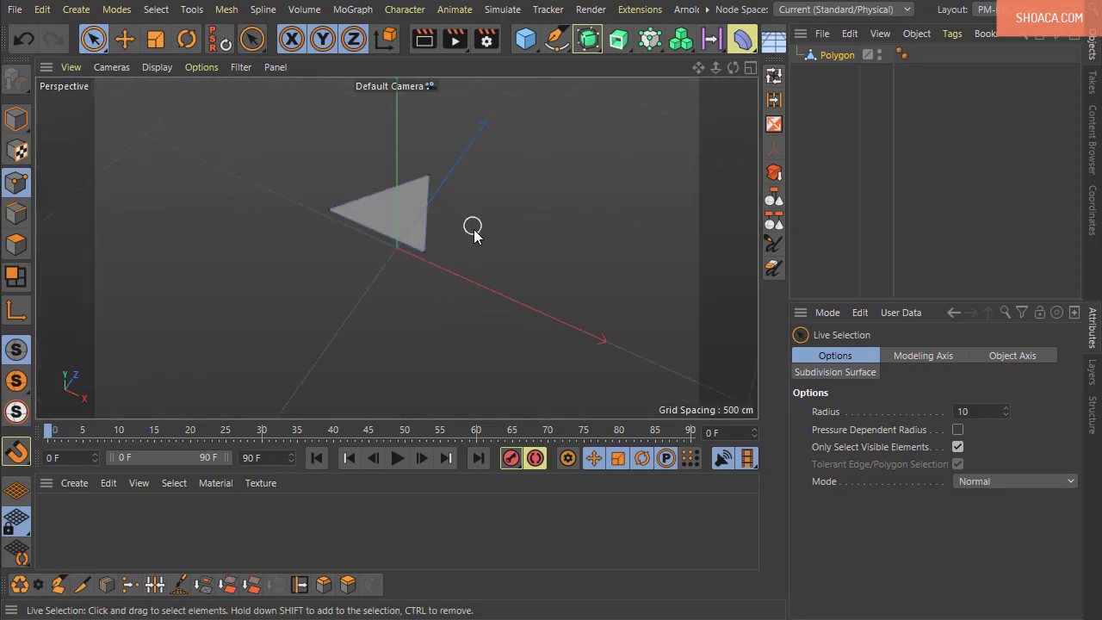
click(17, 244)
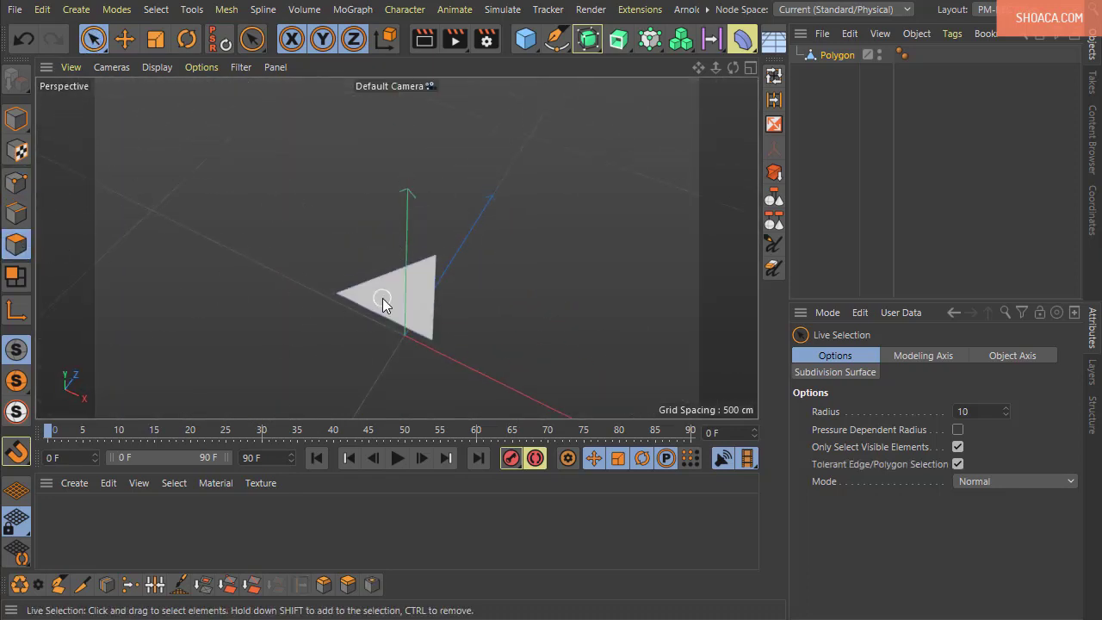
click(383, 304)
alt+drag(669, 372, 448, 331)
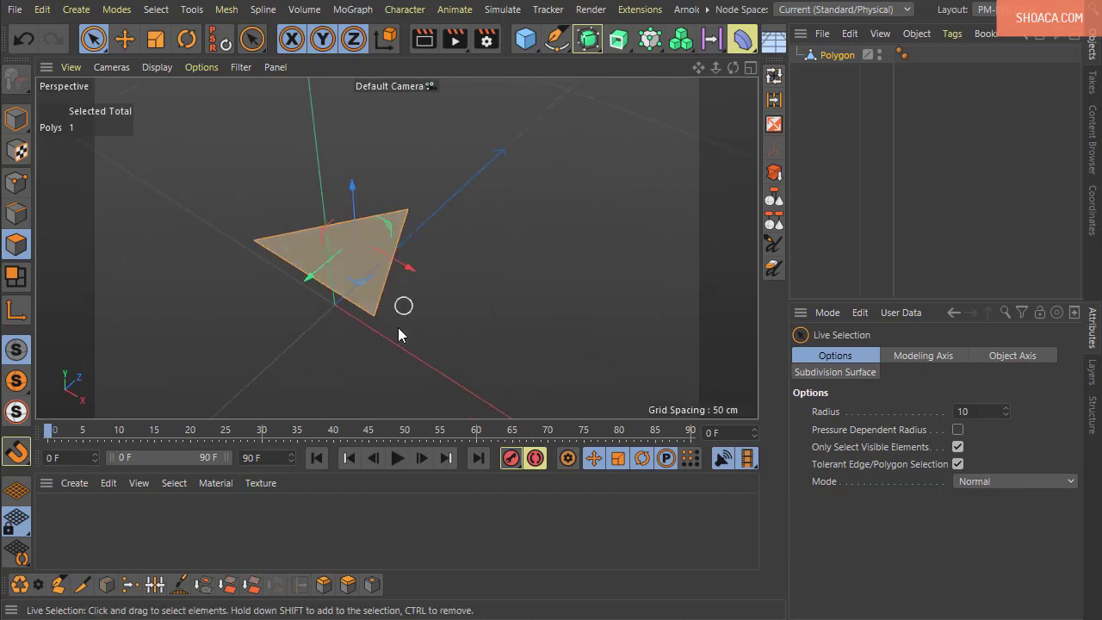
- Draw a closed four-point polygon beside the triangle in the Top view with the Polygon Pen
middle_click(480, 226)
middle_click(543, 189)
alt+middle_drag(632, 193, 472, 201)
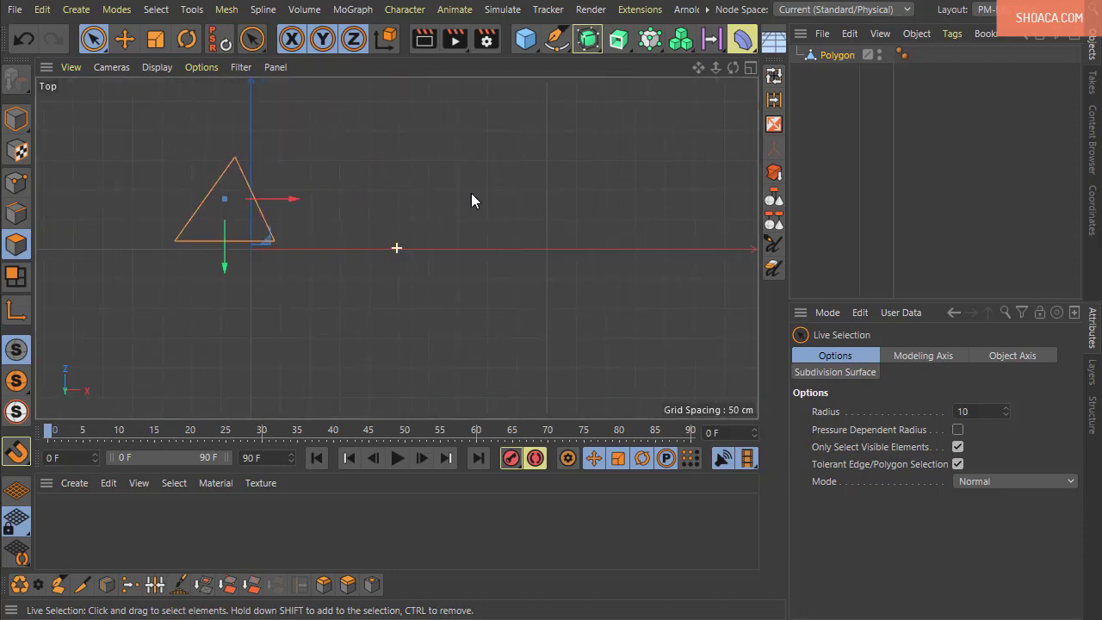
click(226, 8)
click(250, 37)
click(349, 131)
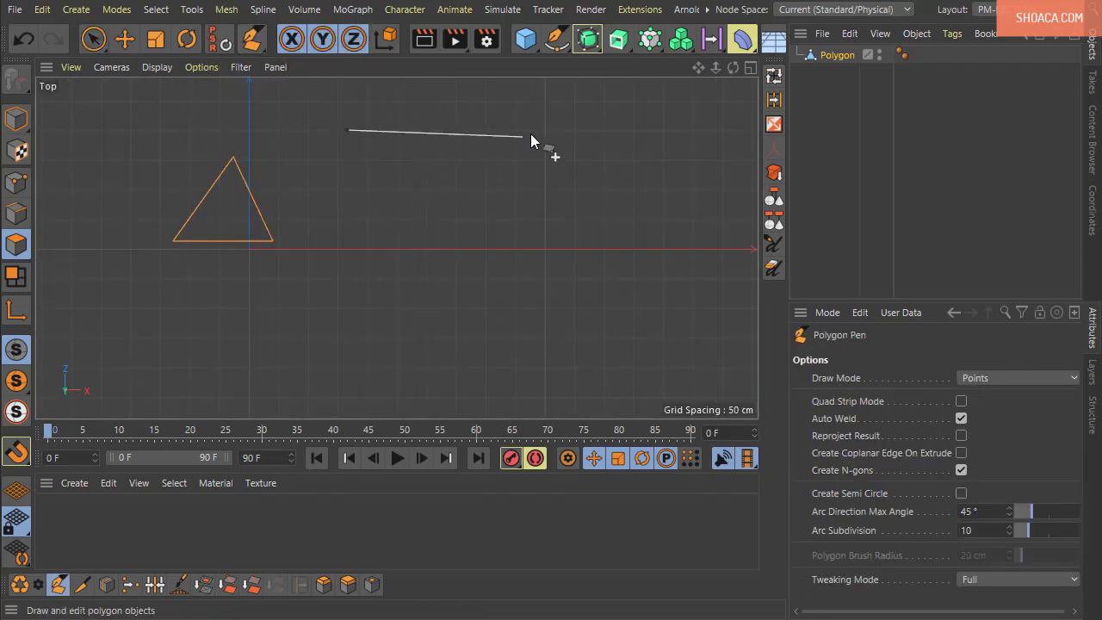
click(536, 130)
click(546, 290)
click(353, 285)
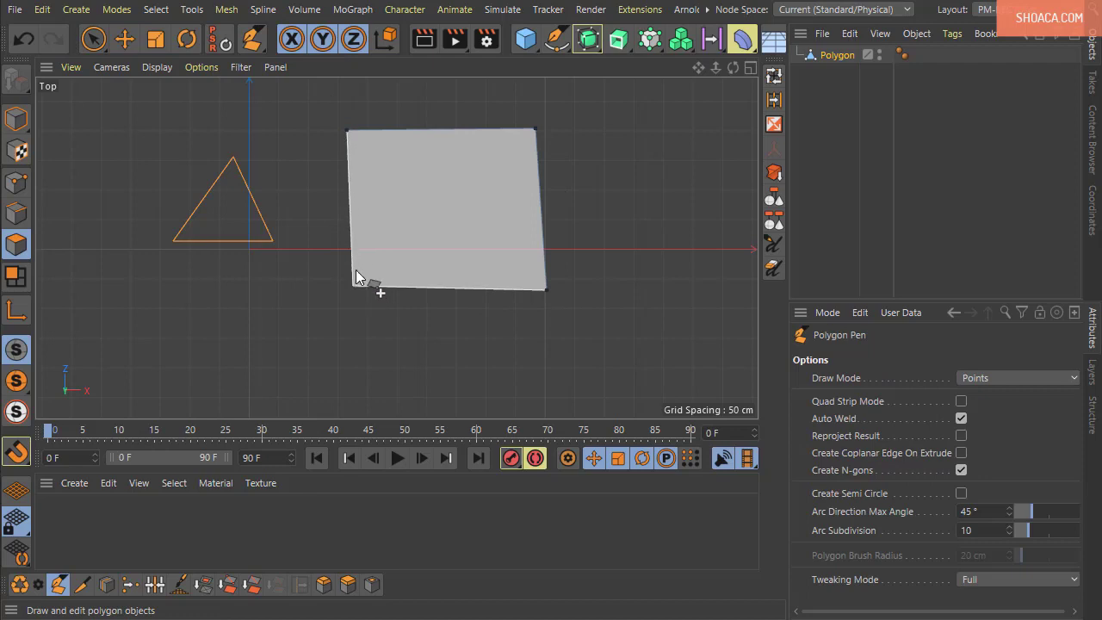
click(347, 130)
- Draw a closed five-point polygon below the quad in the Top view with the Polygon Pen
alt+middle_drag(536, 377, 489, 225)
click(369, 252)
click(541, 166)
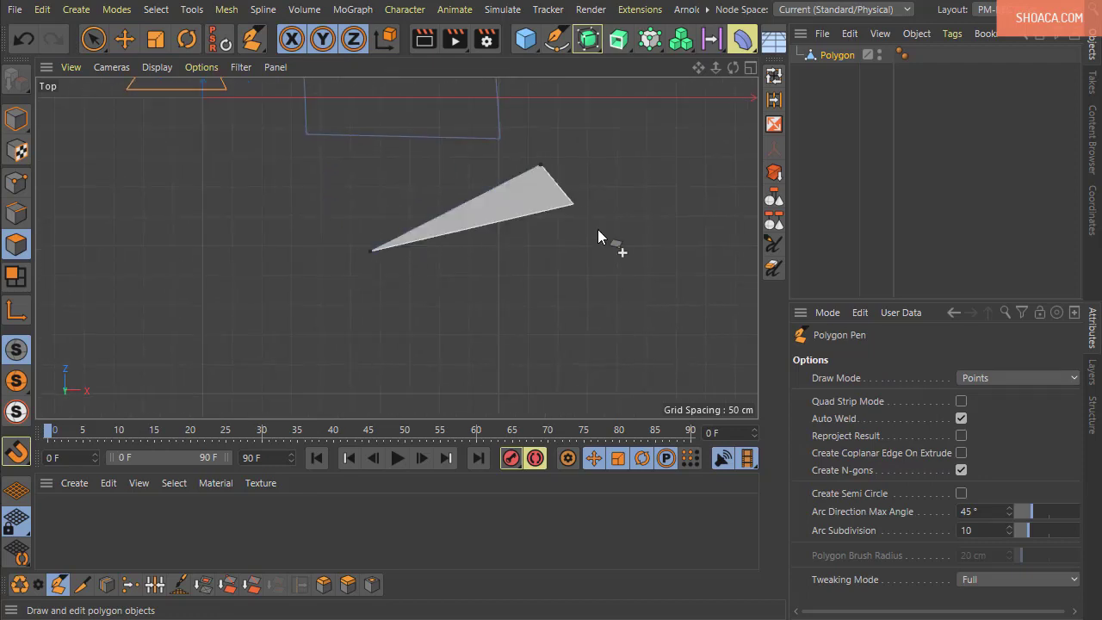
click(654, 285)
click(558, 390)
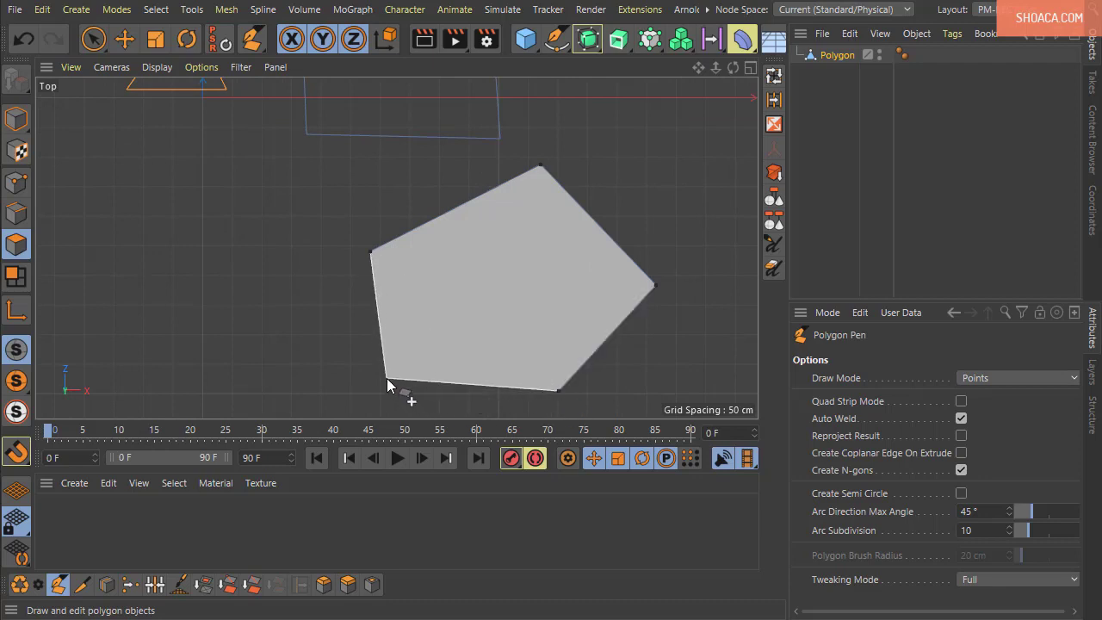
click(387, 378)
click(372, 253)
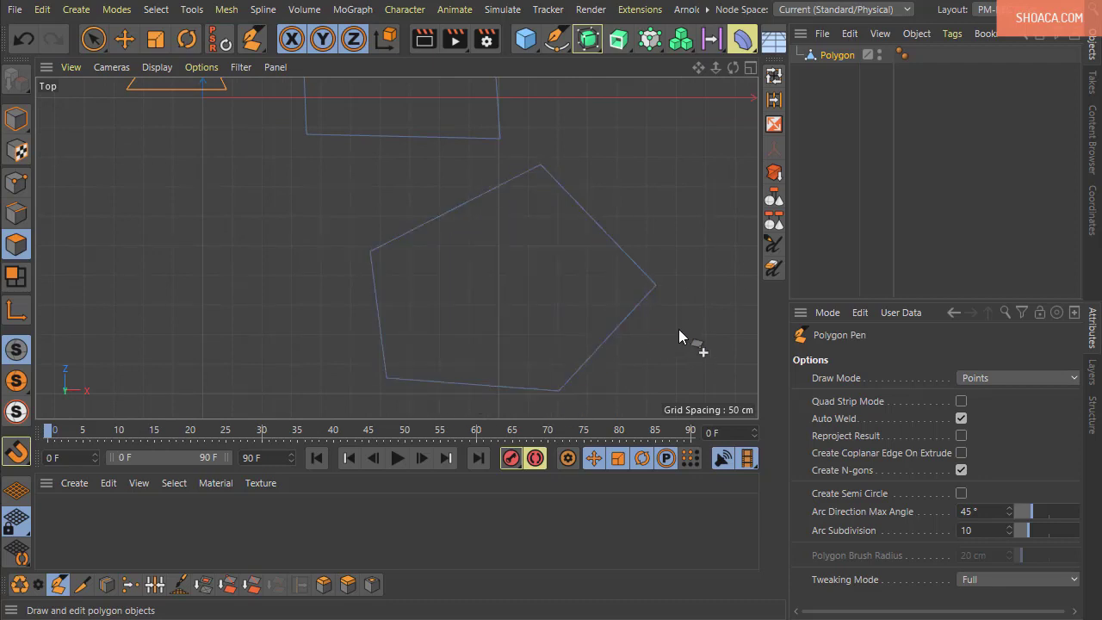
scroll(662, 326, down, 5)
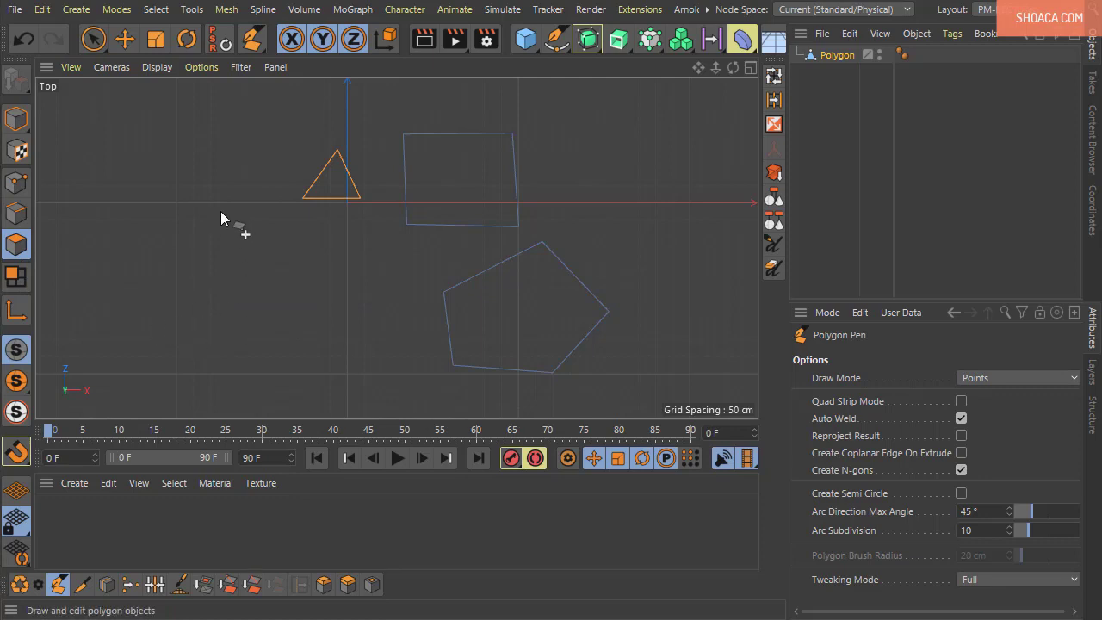
click(89, 10)
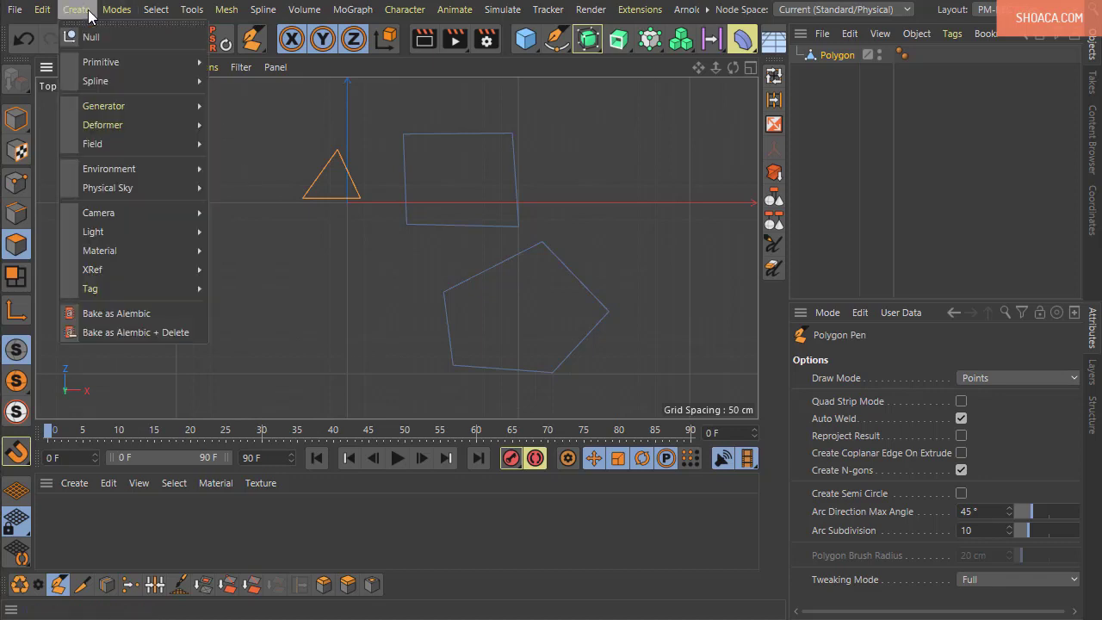
mouse_move(94, 68)
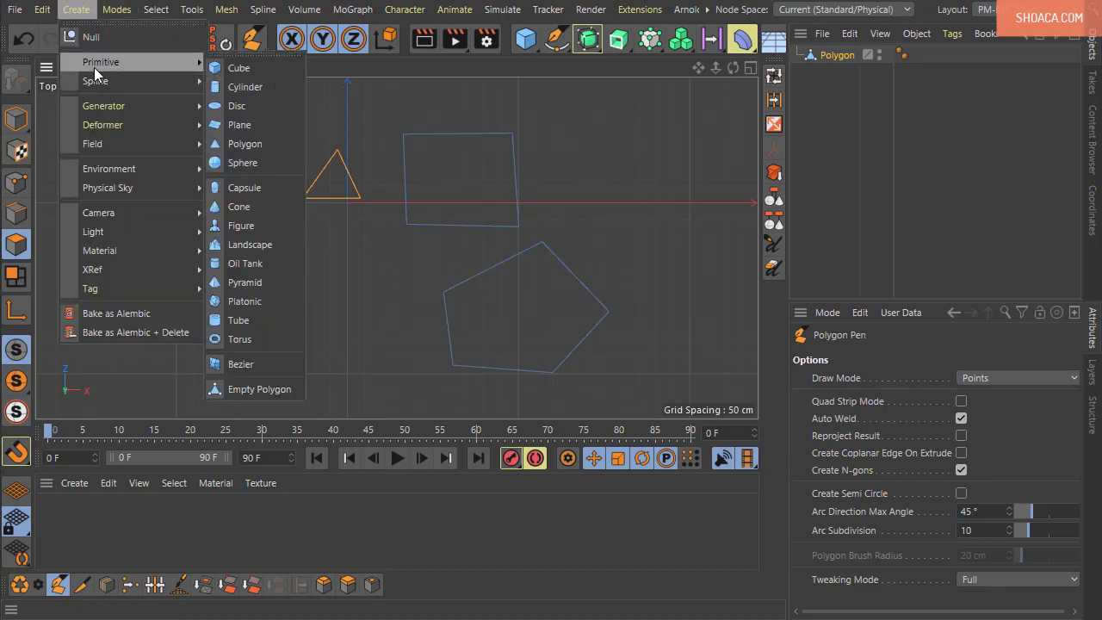
click(535, 8)
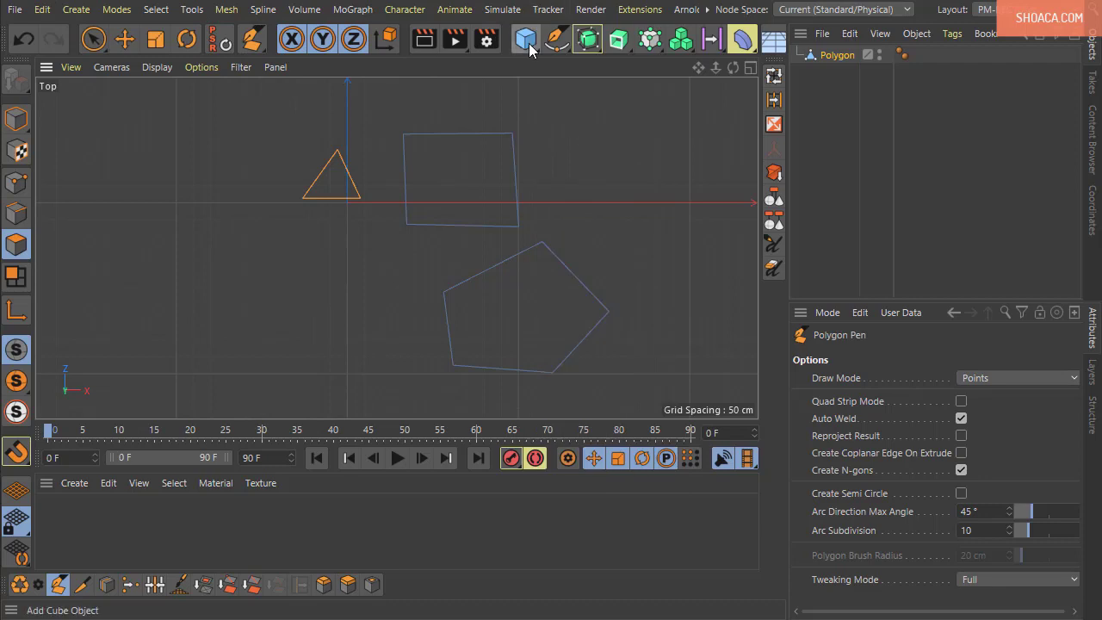
click(530, 48)
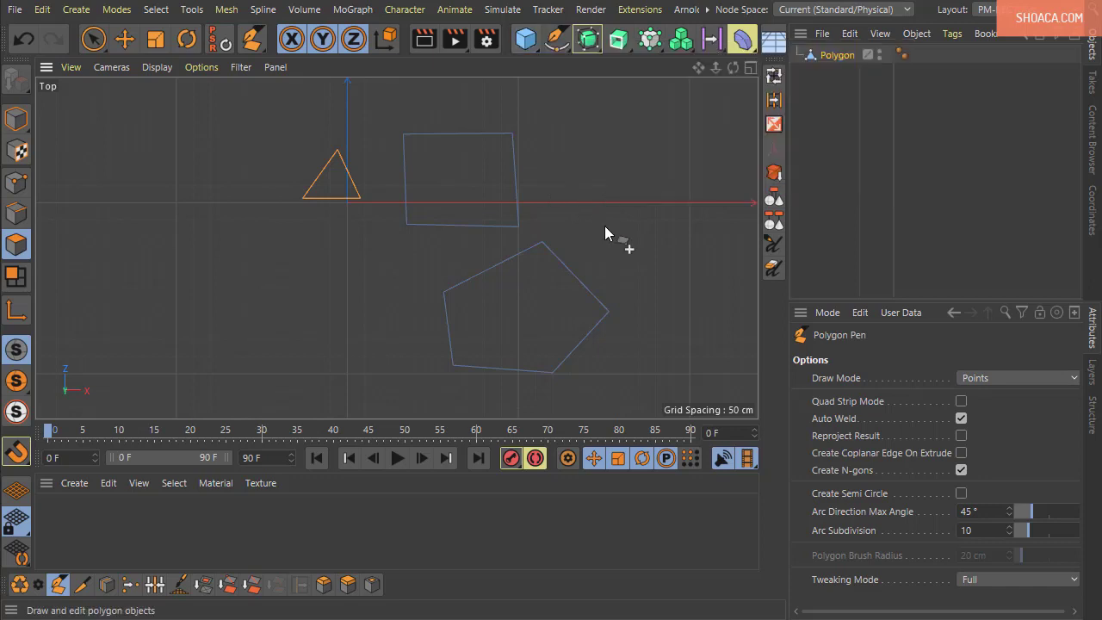
- Delete the Polygon object that holds the drawn triangle, quad and five-sided shape
click(833, 55)
key(Delete)
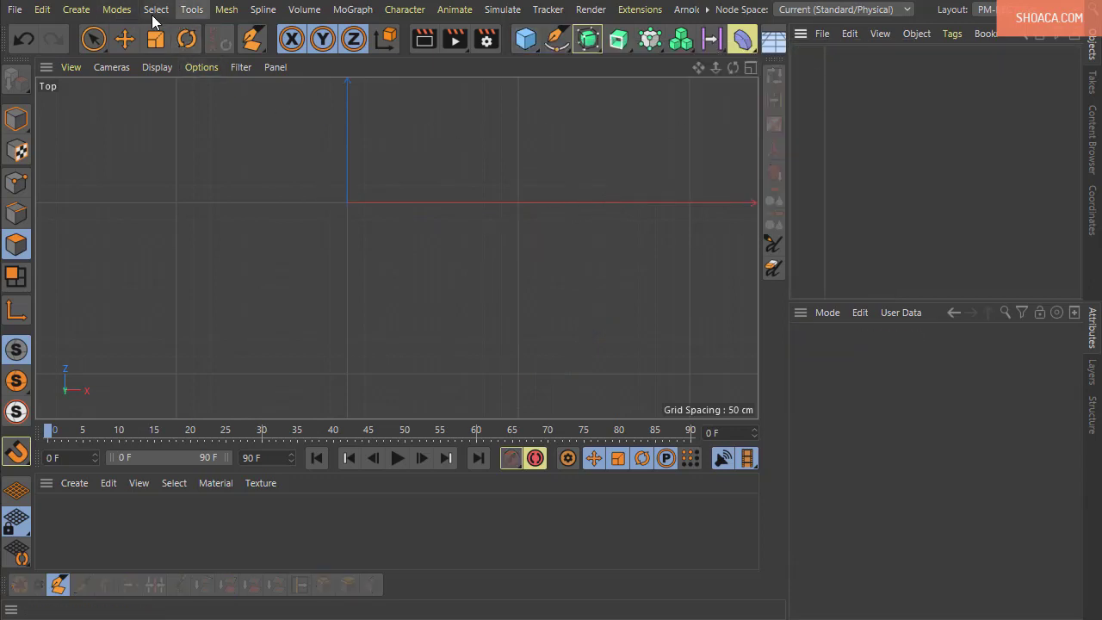
- Tear off the list of primitive objects as a separate palette and dock it between the viewport and the object list
click(76, 10)
mouse_move(86, 62)
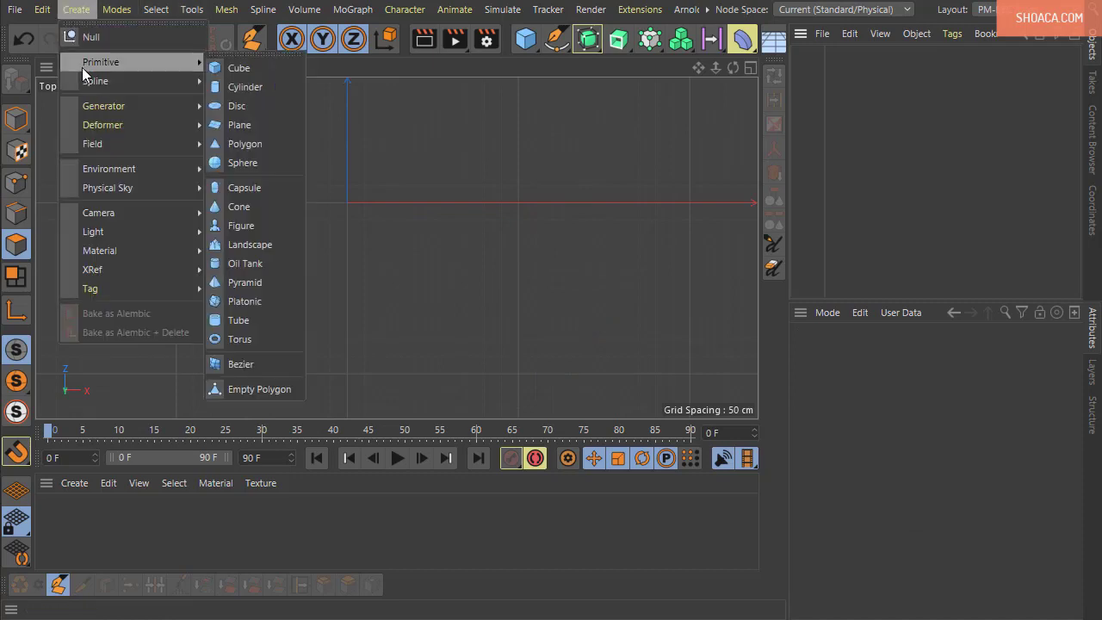
click(243, 54)
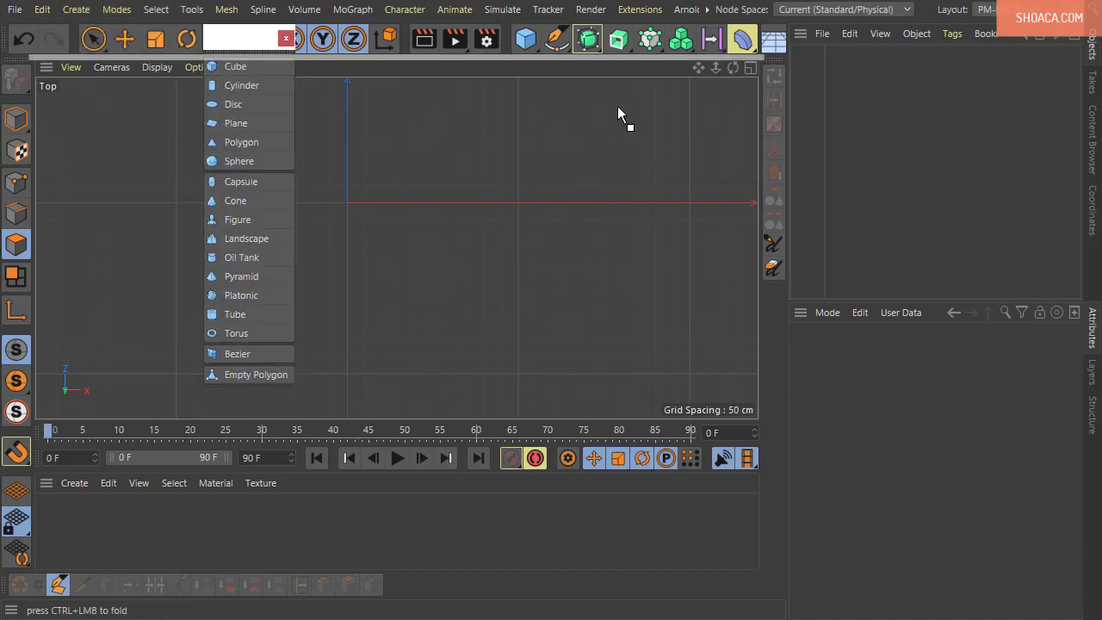
drag(774, 110, 774, 111)
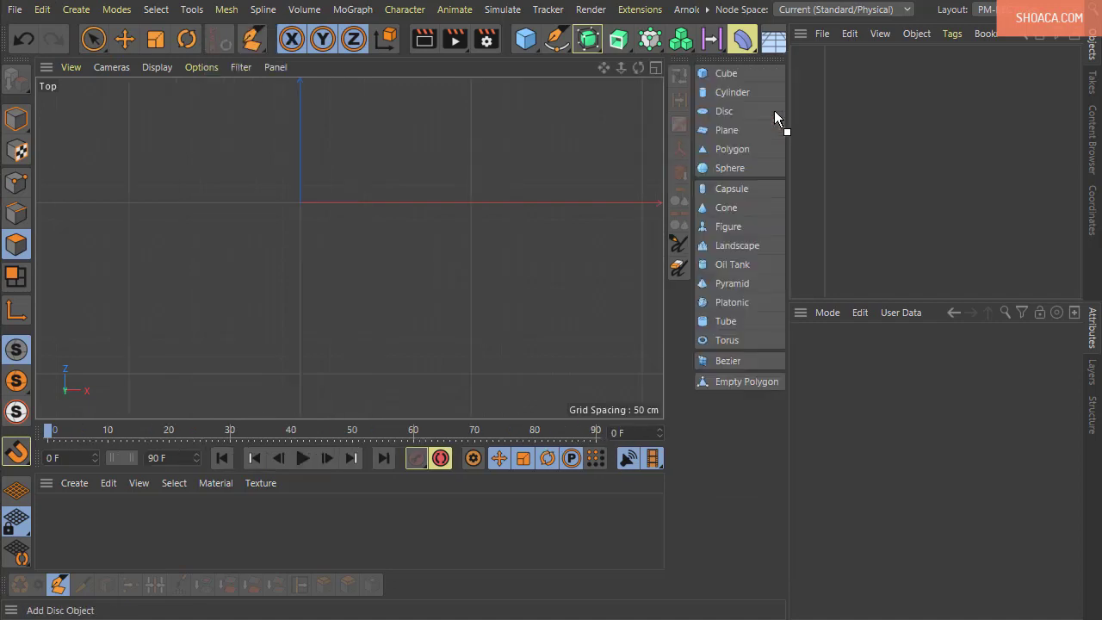
- Show the Perspective view full size and add a Cube primitive to the empty scene
middle_click(449, 250)
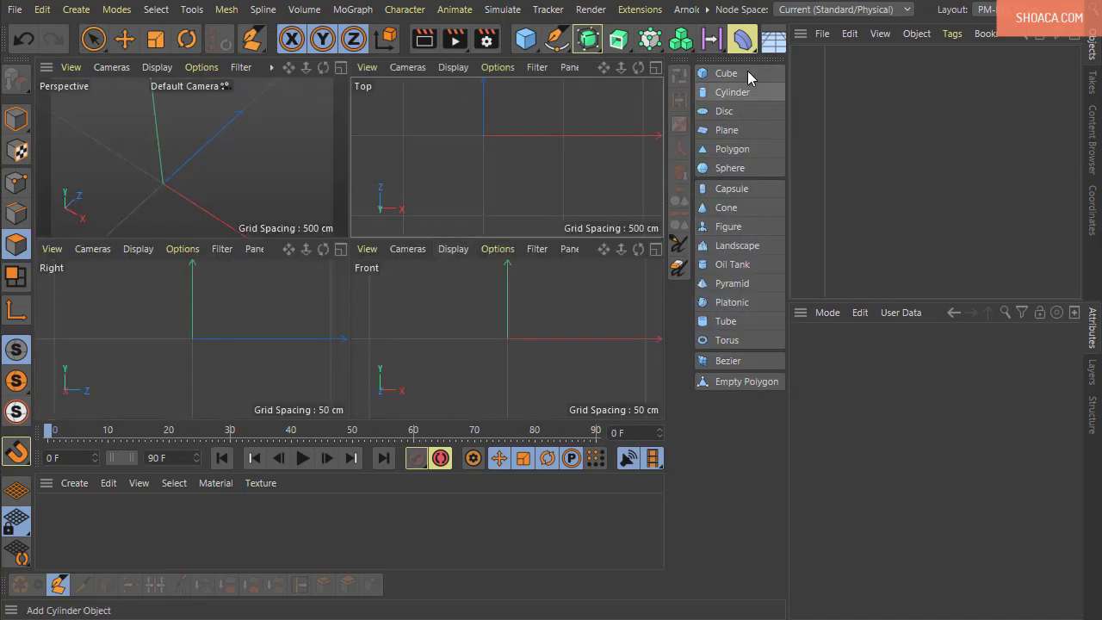
middle_click(284, 172)
alt+middle_drag(316, 262, 412, 207)
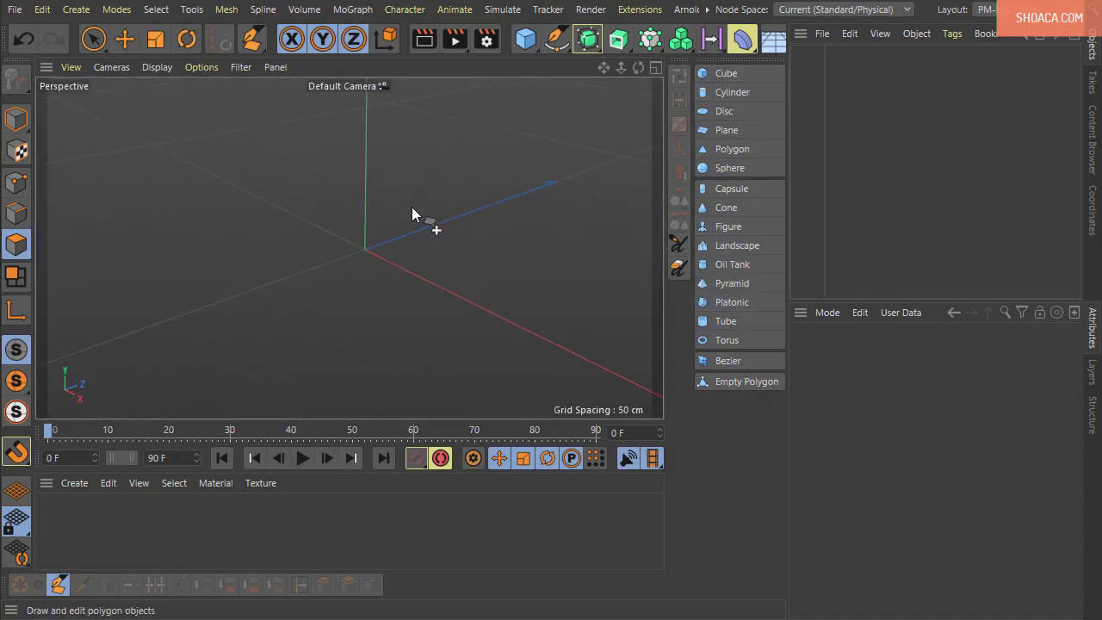
alt+drag(392, 329, 421, 335)
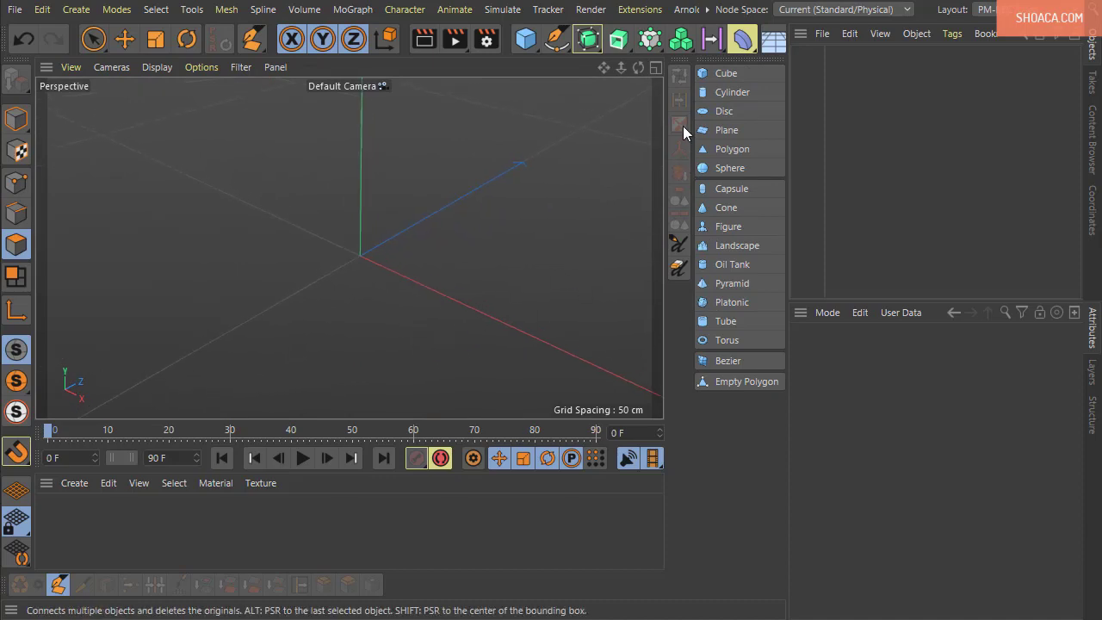
click(717, 74)
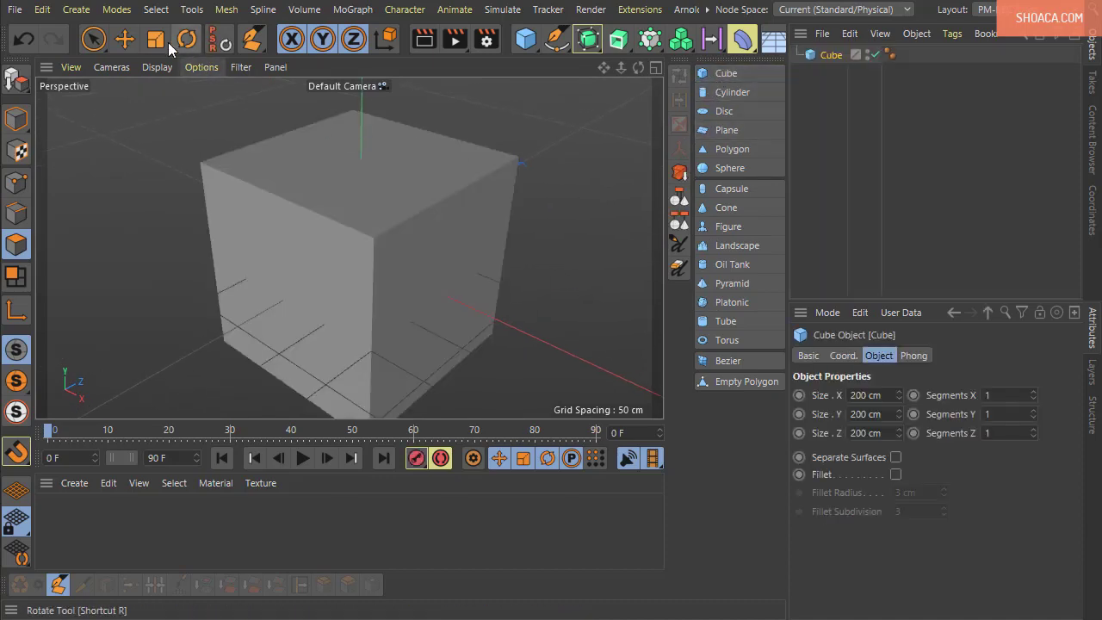
- Move the cube up along its Y axis with the Move tool so it rests above the ground grid
click(124, 38)
drag(364, 215, 363, 105)
alt+drag(400, 295, 396, 203)
scroll(452, 326, down, 2)
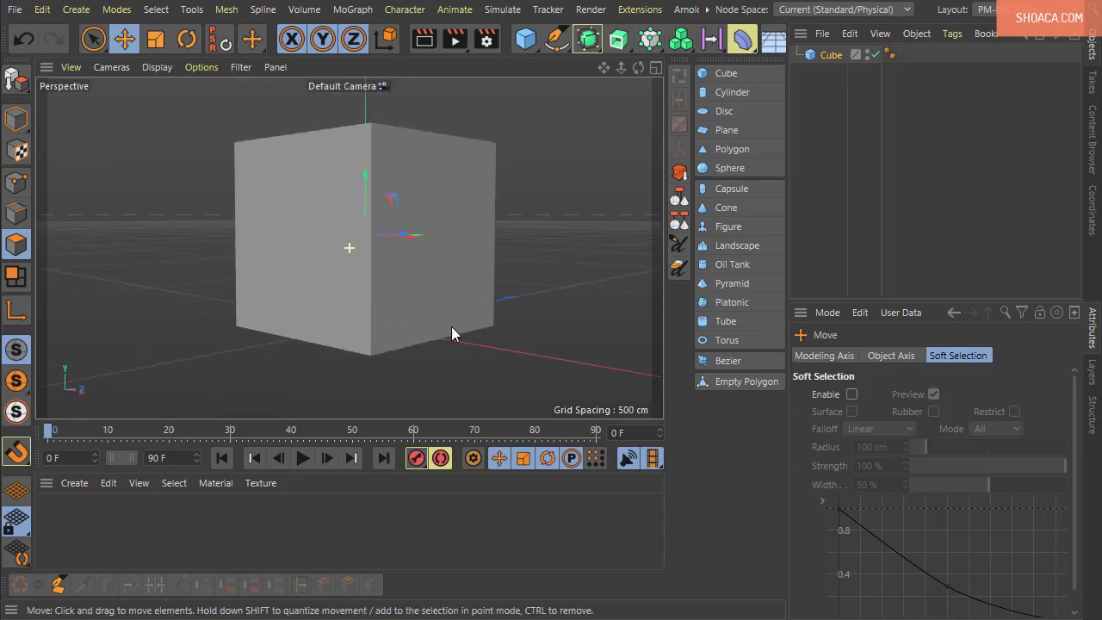
alt+drag(427, 302, 438, 275)
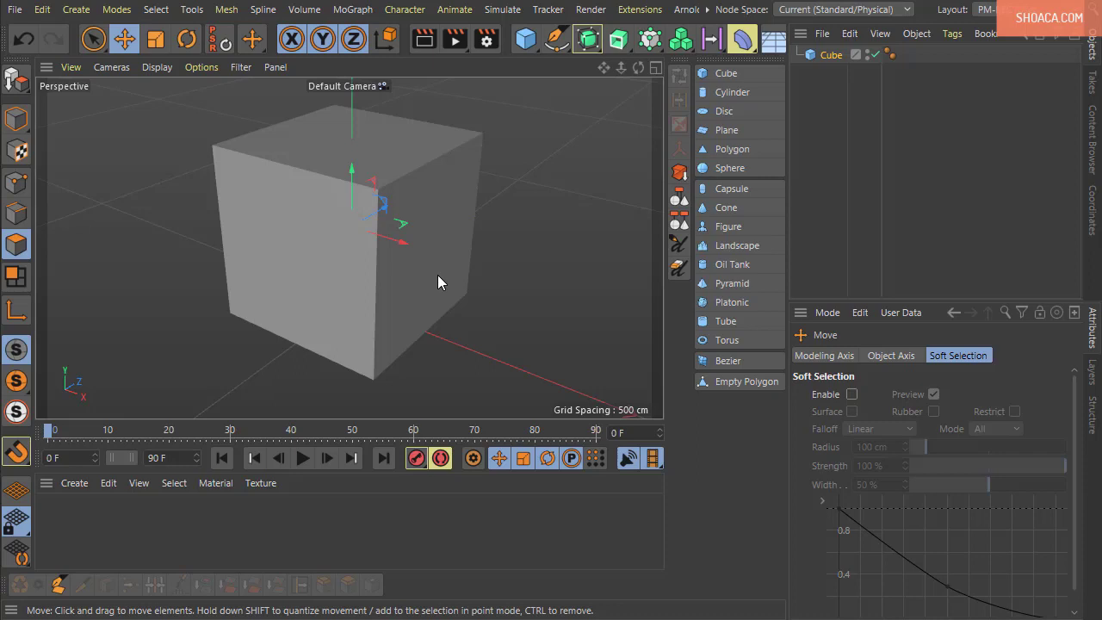
- Try widening the cube to an X size of 243 cm in its object properties, and undo the change
click(832, 58)
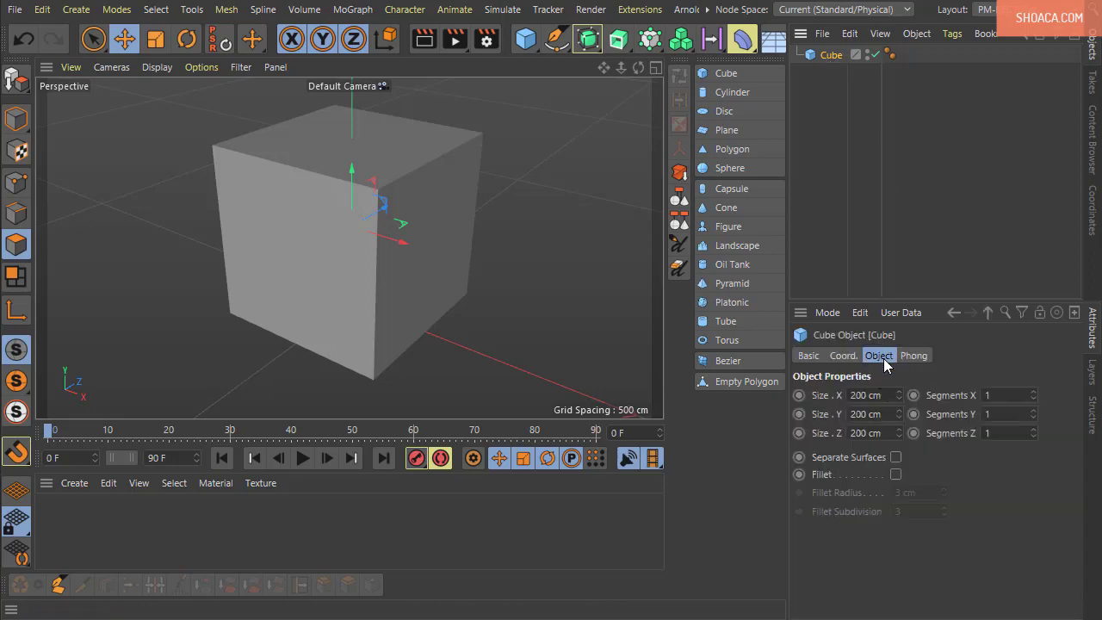
drag(899, 395, 928, 392)
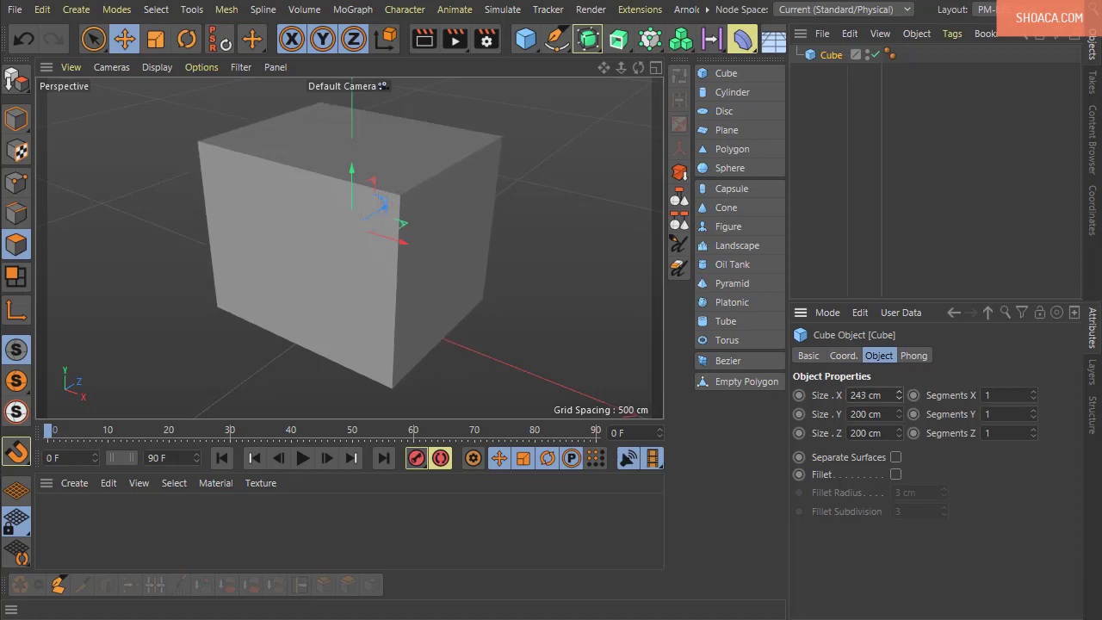
key(ctrl+z)
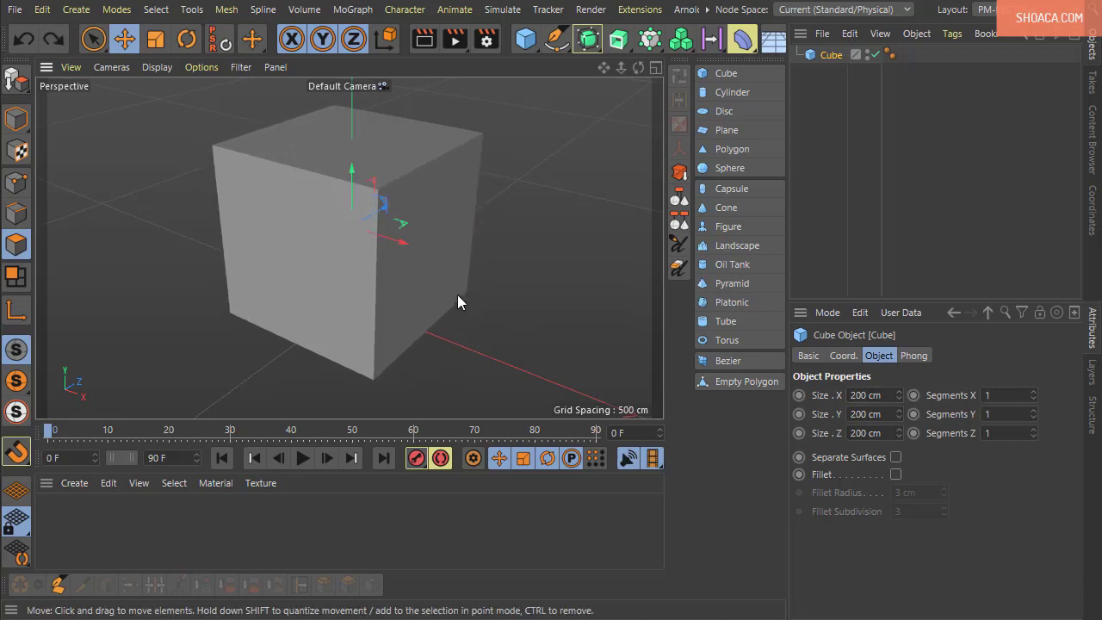
- Switch to Model mode so the selected cube can be resized with its handles in the Perspective view
alt+drag(459, 294, 662, 395)
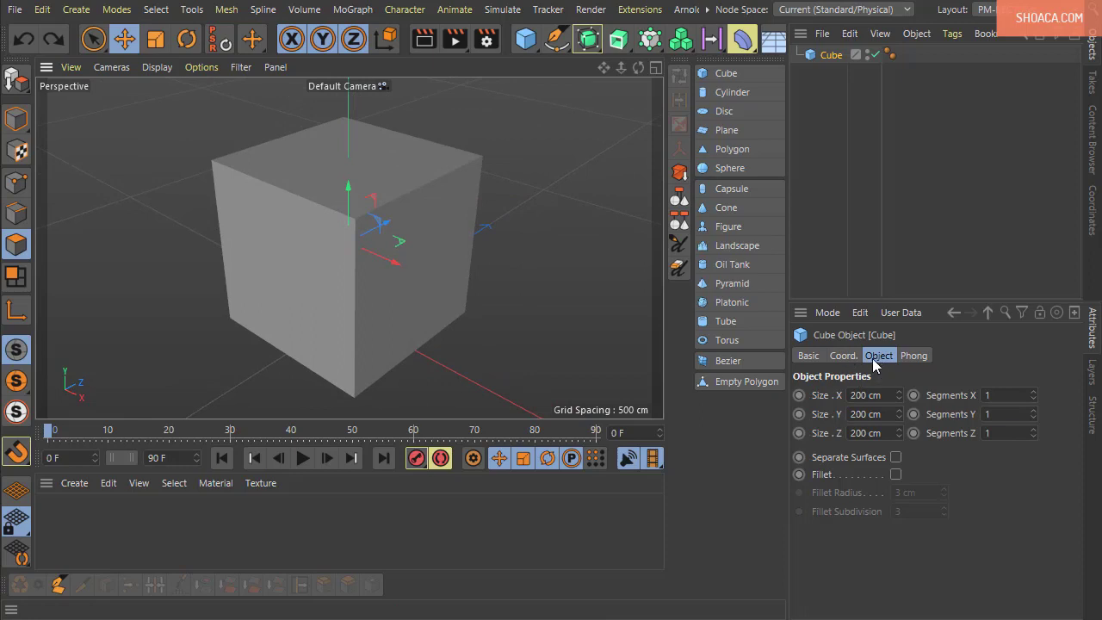
alt+drag(478, 267, 478, 257)
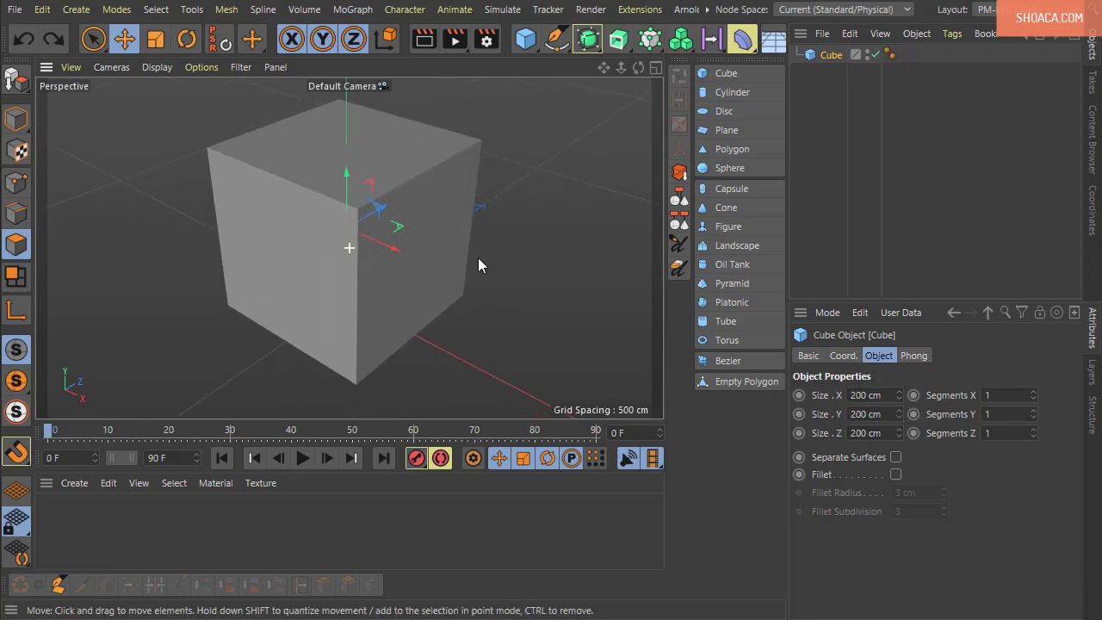
click(16, 120)
alt+drag(520, 313, 527, 322)
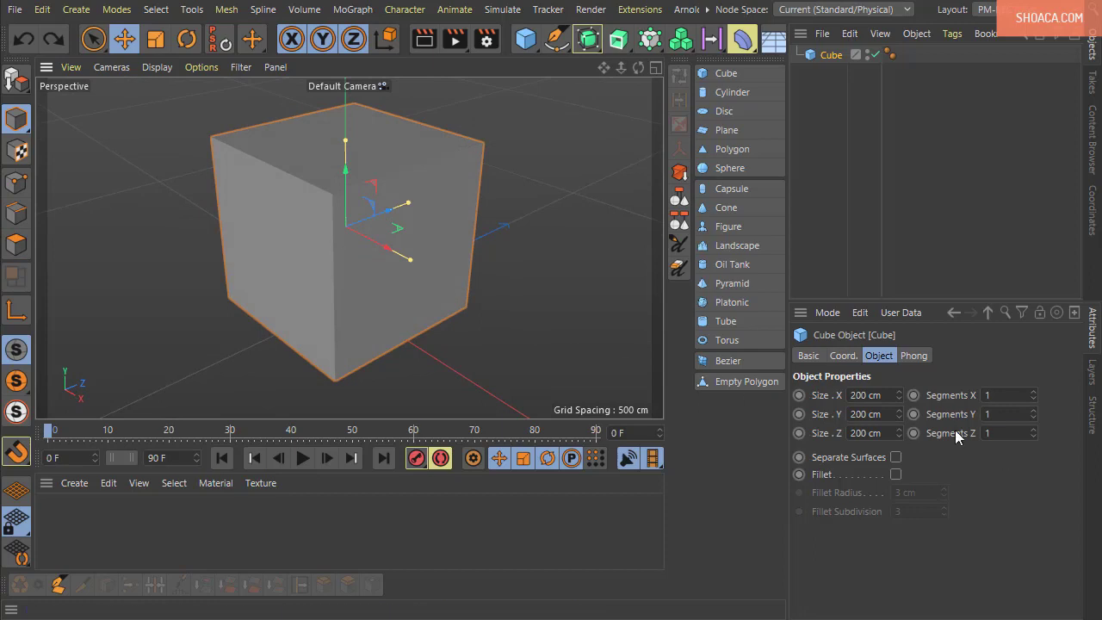
- Try an X size of 293 cm and a different Y size on the cube, restoring 200 cm for both
drag(899, 396, 901, 379)
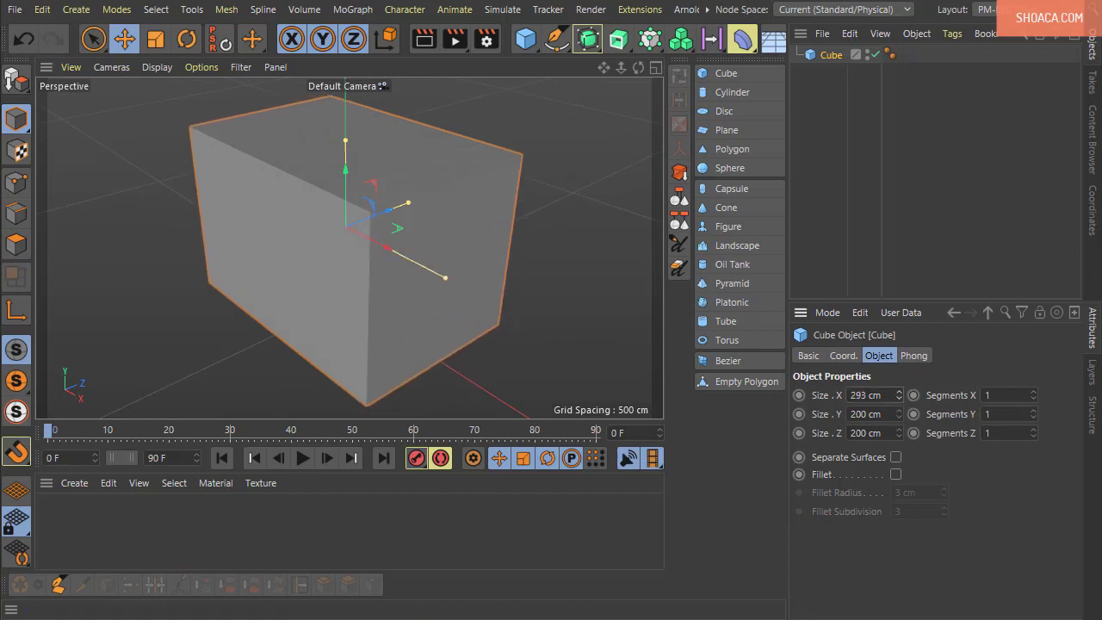
key(ctrl+z)
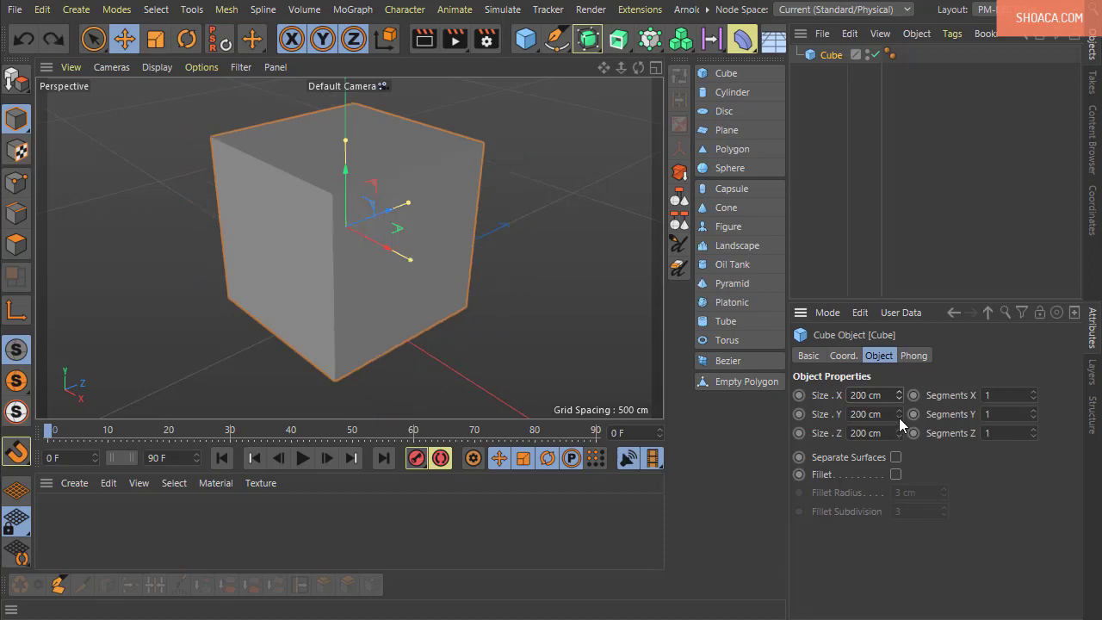
drag(899, 416, 885, 475)
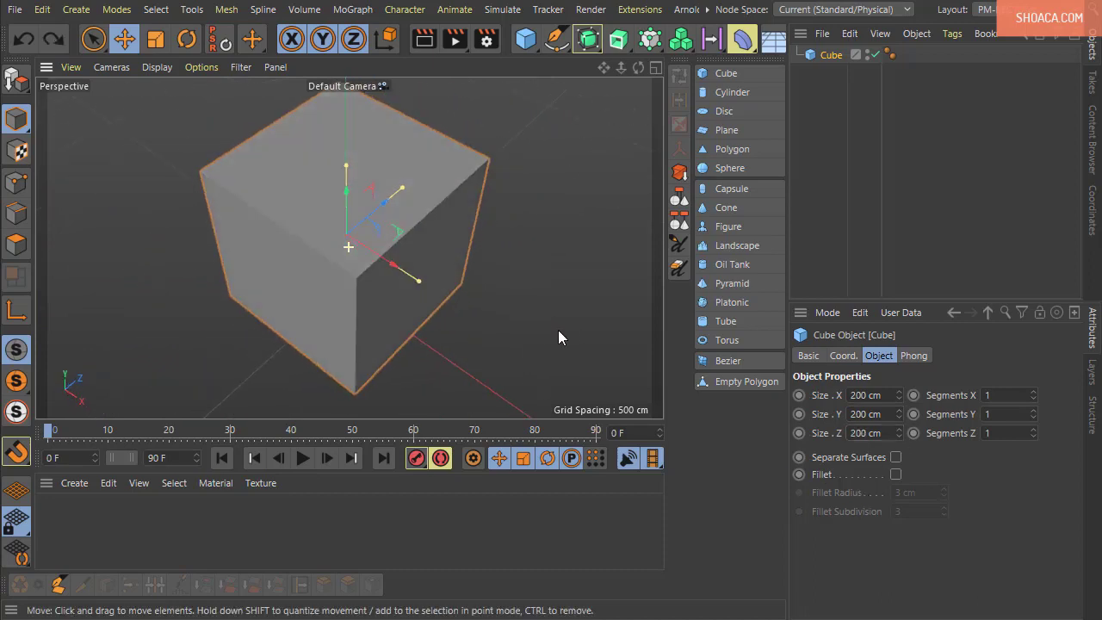
alt+drag(558, 336, 583, 363)
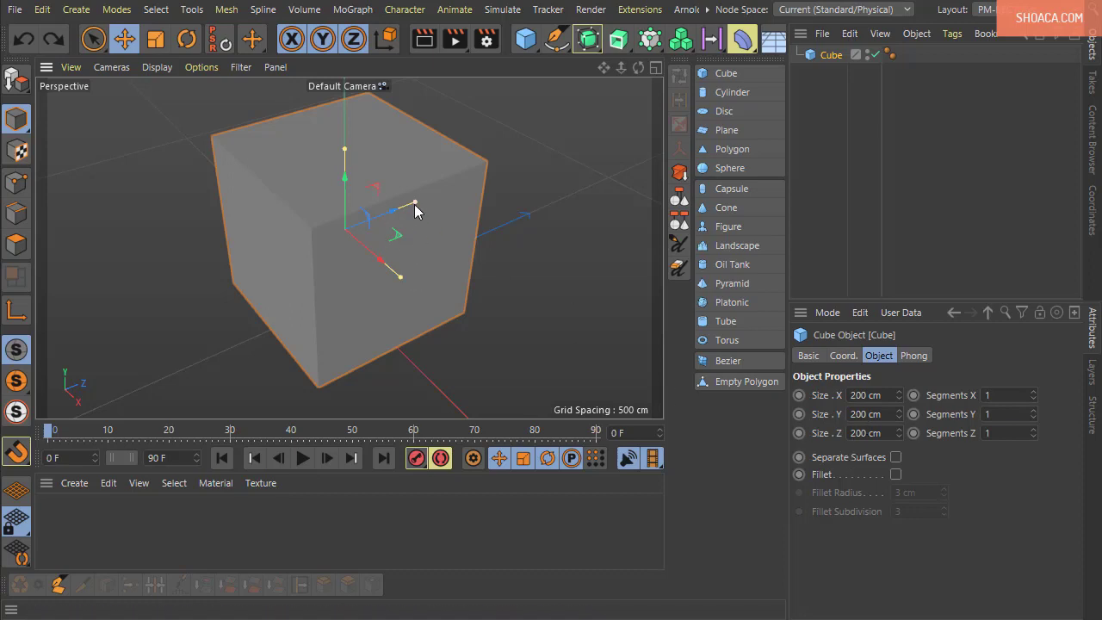
- Resize the cube with its axis handles to about 162 cm in X, 112 cm in Y and 202 cm in Z
mouse_move(417, 201)
mouse_down()
mouse_move(447, 202)
mouse_move(406, 214)
mouse_move(477, 189)
mouse_move(420, 216)
mouse_up()
mouse_move(395, 276)
mouse_down()
mouse_move(439, 301)
mouse_move(391, 263)
mouse_up()
drag(342, 154, 344, 177)
alt+drag(440, 273, 491, 319)
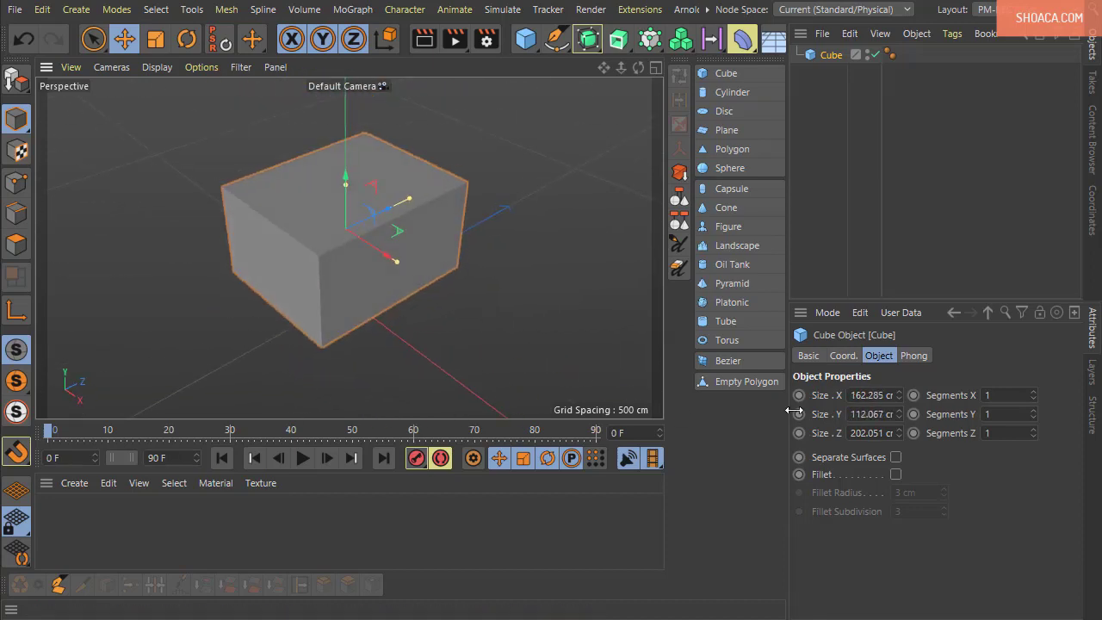
mouse_move(592, 342)
alt+mouse_down()
mouse_move(530, 310)
mouse_move(586, 340)
alt+mouse_up()
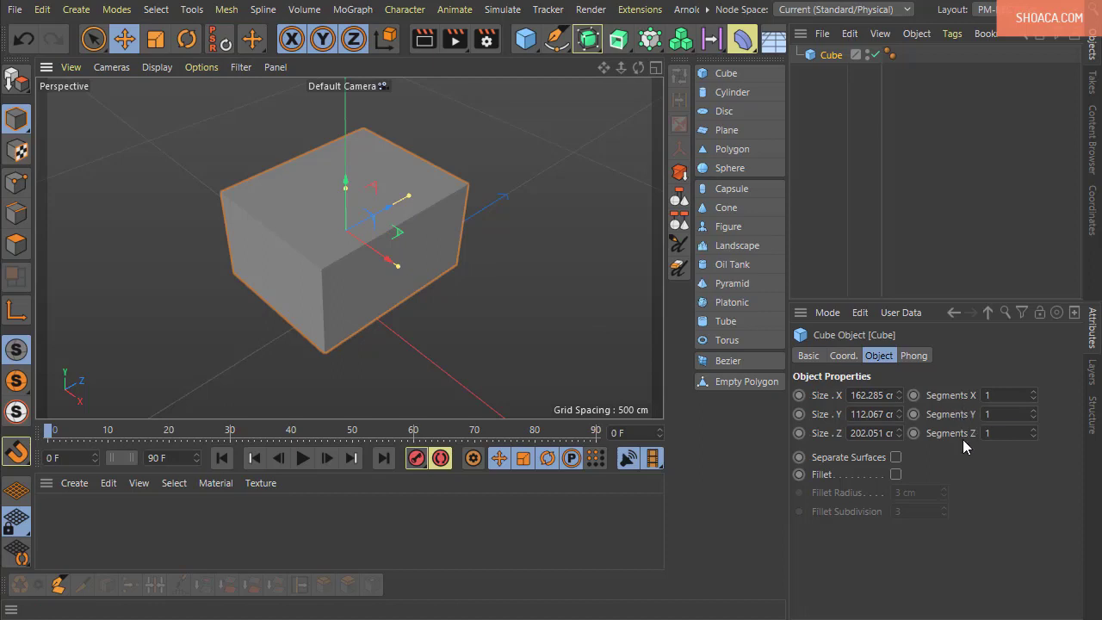
- Set the Perspective view's display mode to Gouraud Shading (Lines)
click(162, 68)
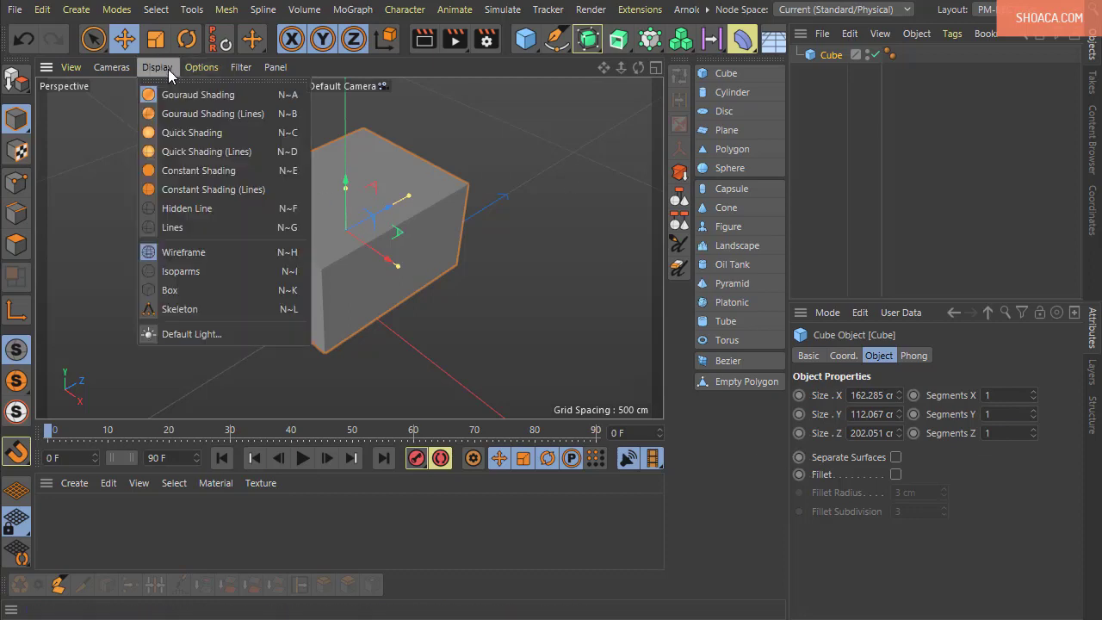
click(196, 118)
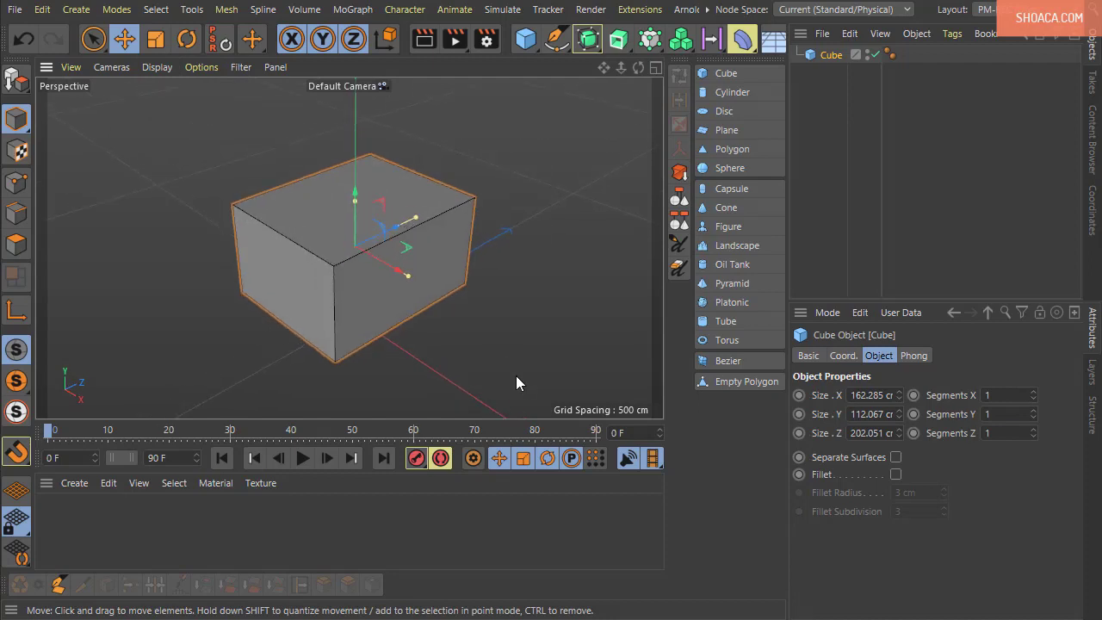
alt+drag(516, 377, 522, 358)
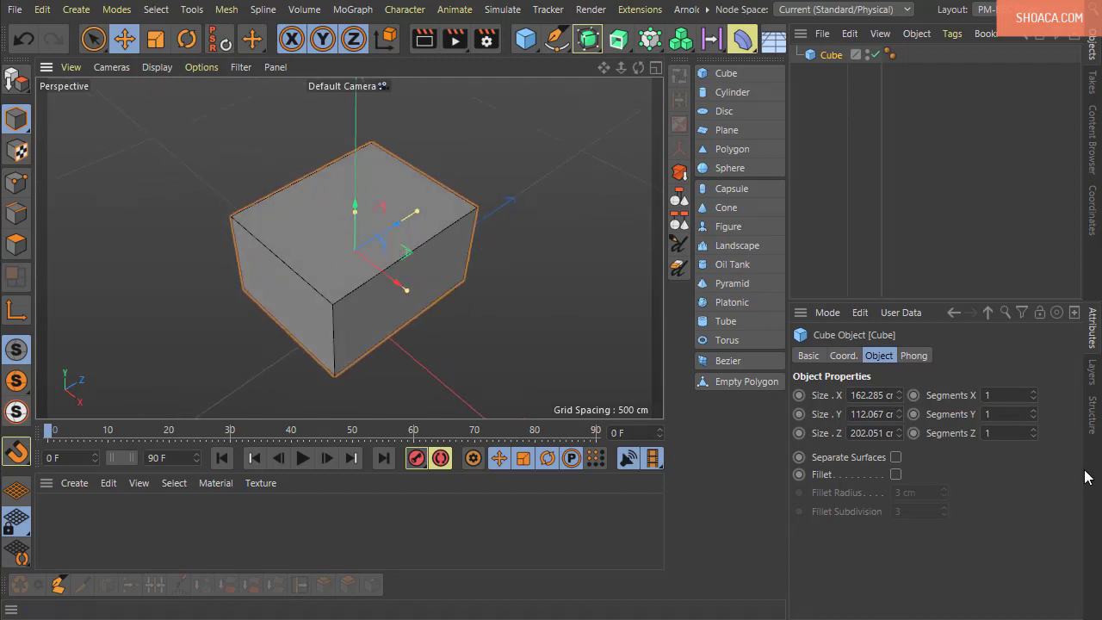
- Set the cube's Z segments to 2 and its Y segments to 2
click(1032, 428)
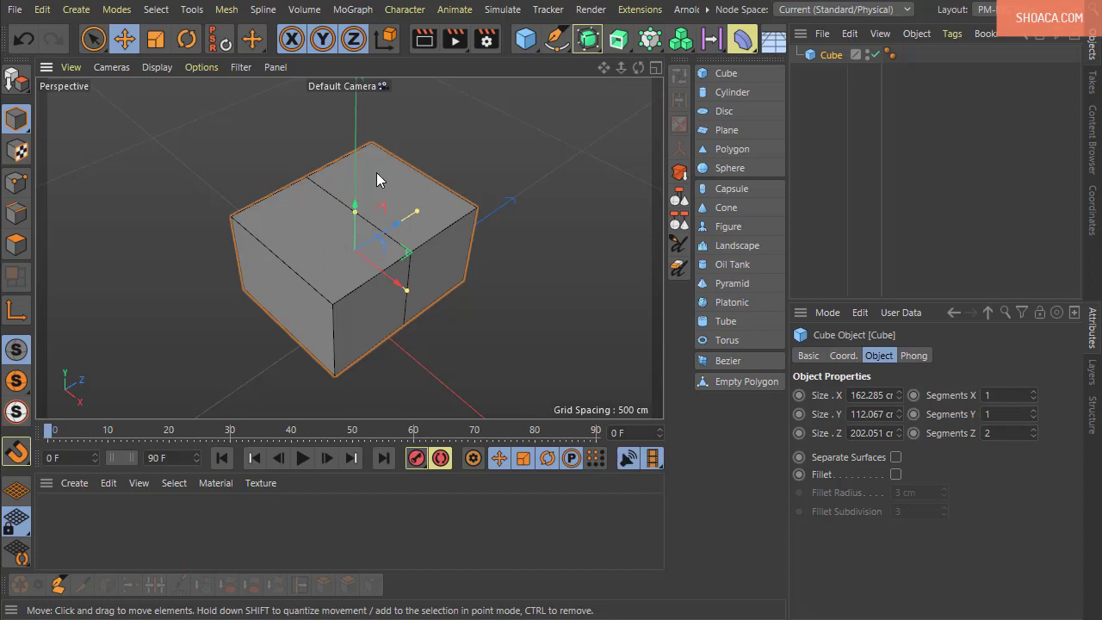
click(1033, 411)
alt+drag(445, 322, 439, 293)
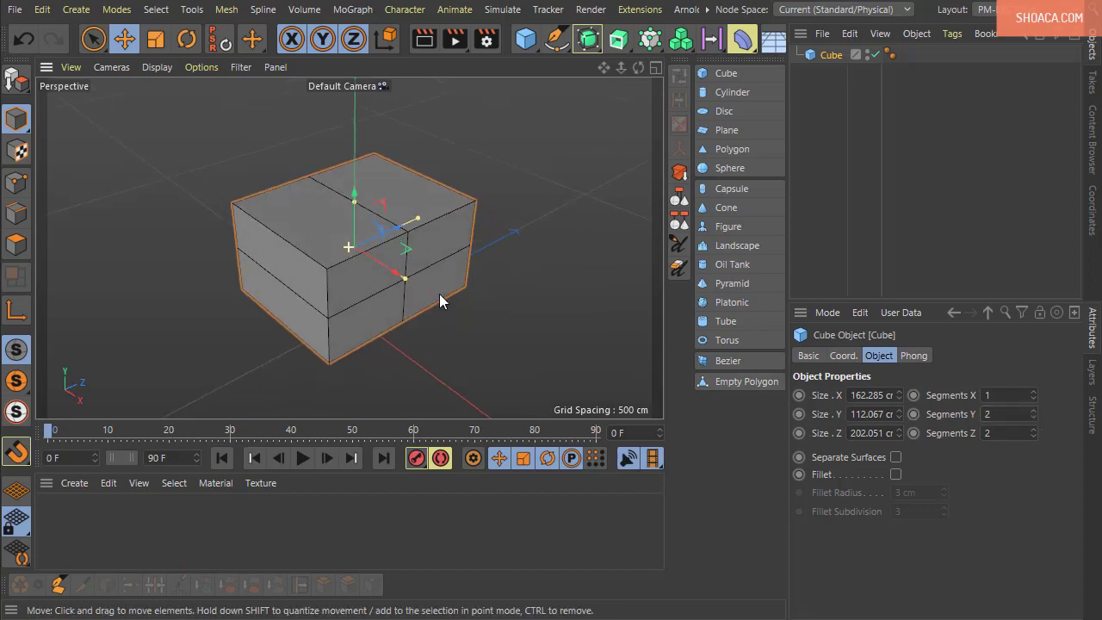
- Try 2 X segments on the cube, and set its X, Y and Z segments all to 1
click(1034, 392)
alt+drag(632, 347, 537, 312)
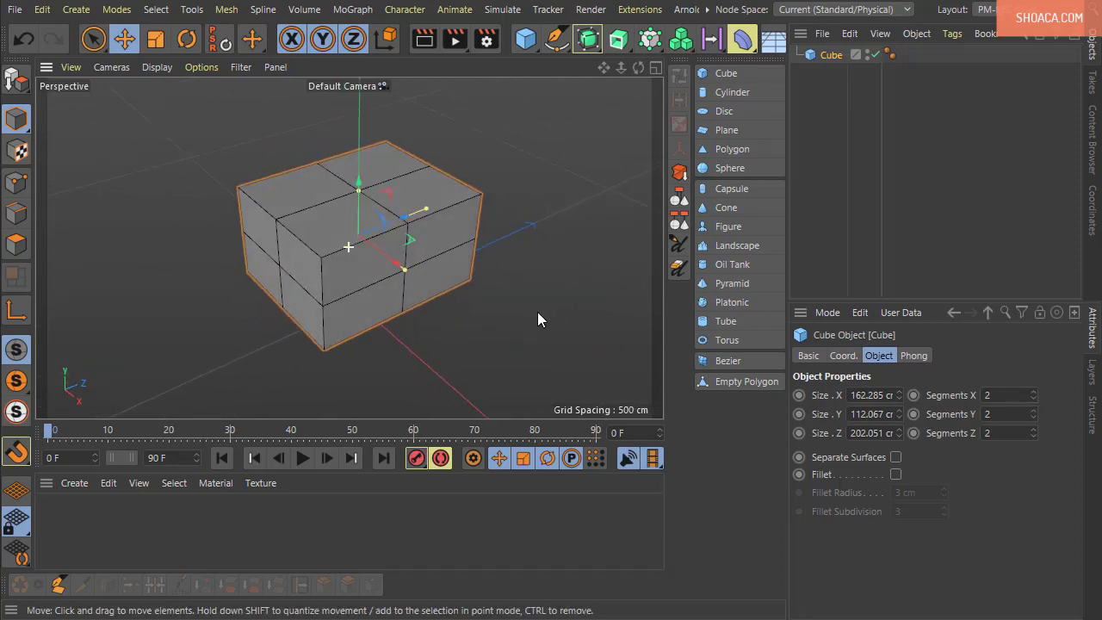
click(1033, 399)
click(1034, 418)
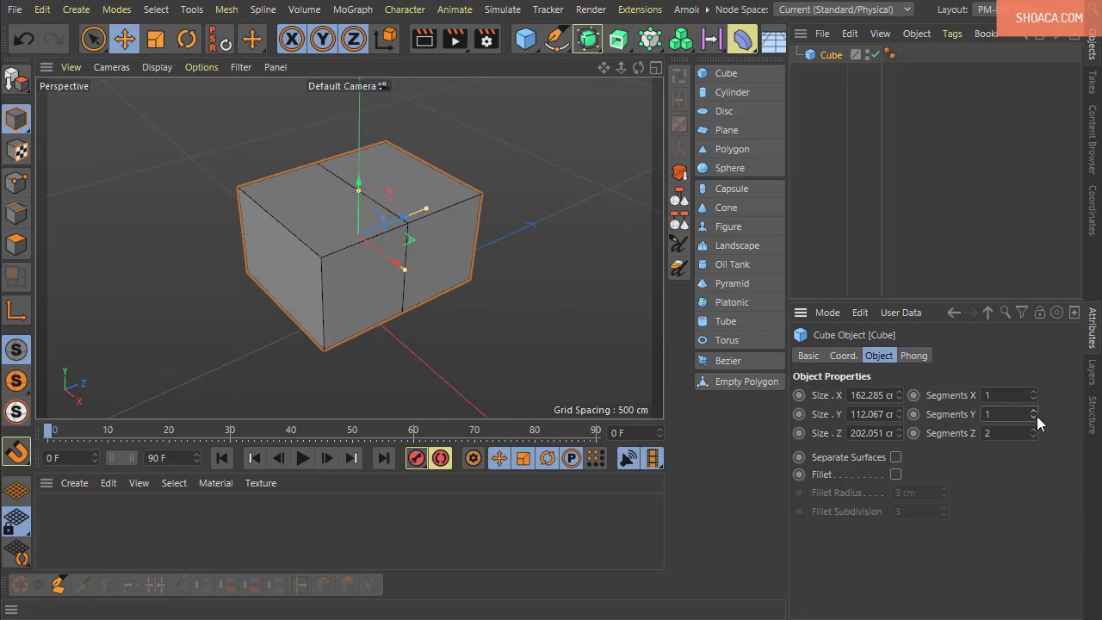
click(1033, 435)
- Enable the Fillet option on the cube to round its edges
alt+drag(529, 374, 533, 355)
scroll(533, 355, up, 2)
alt+middle_drag(533, 355, 573, 389)
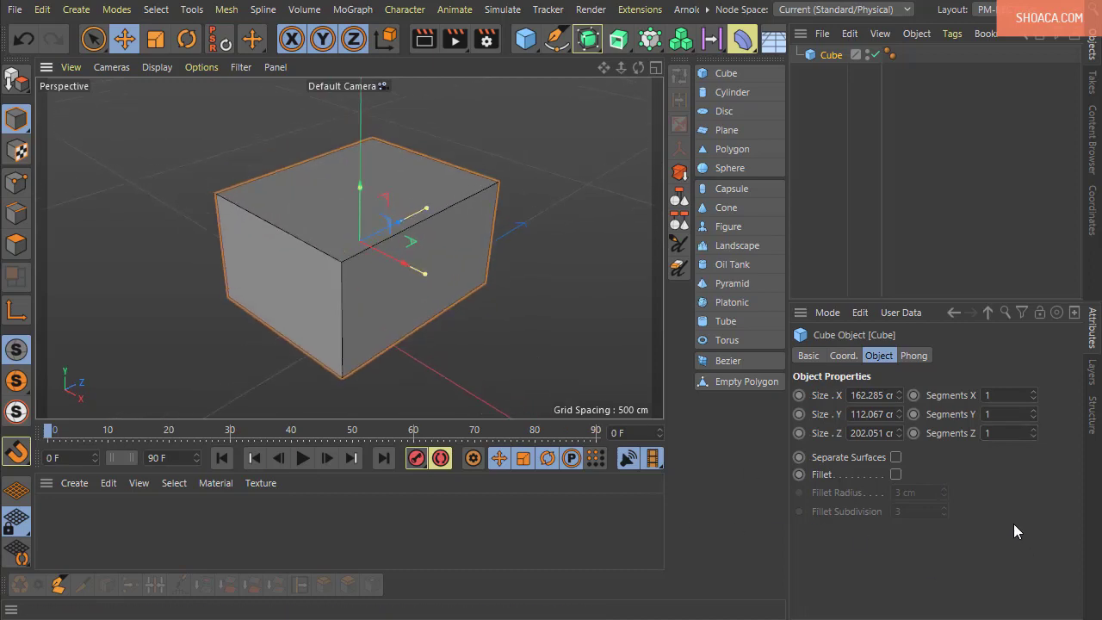
click(895, 477)
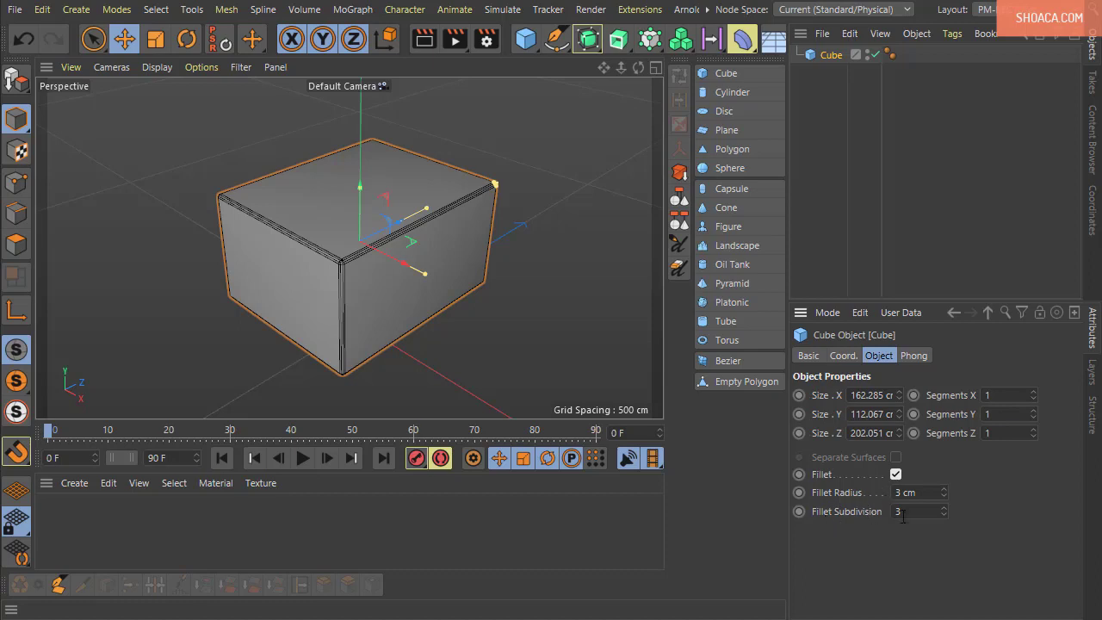
- Adjust the fillet radius with the handles at a corner of the cube, ending at about 1.5 cm
scroll(509, 175, up, 5)
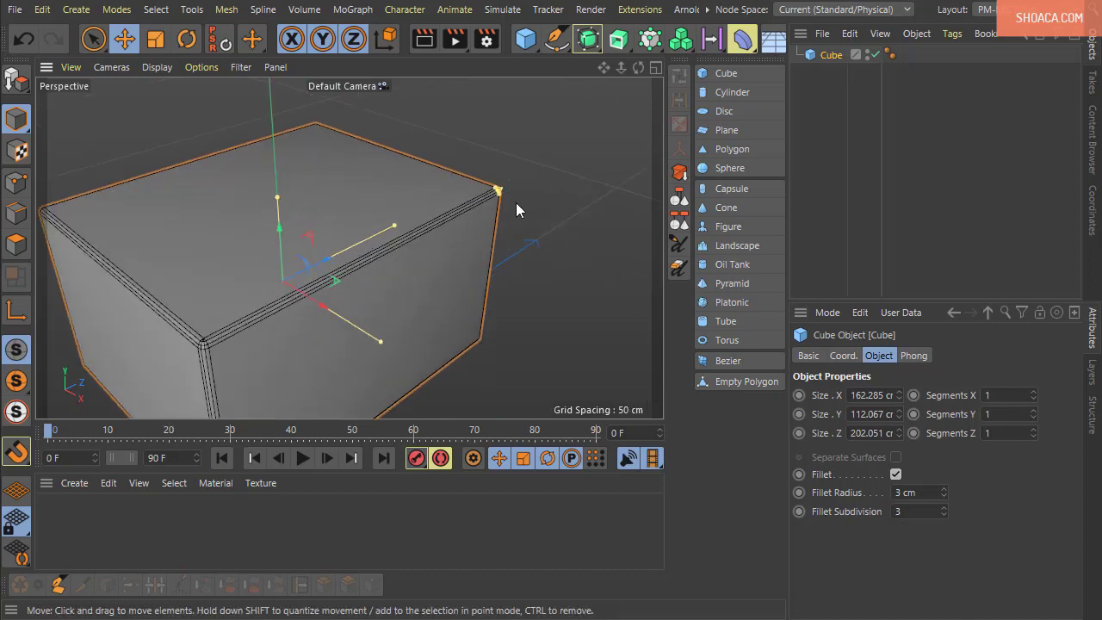
scroll(517, 204, up, 6)
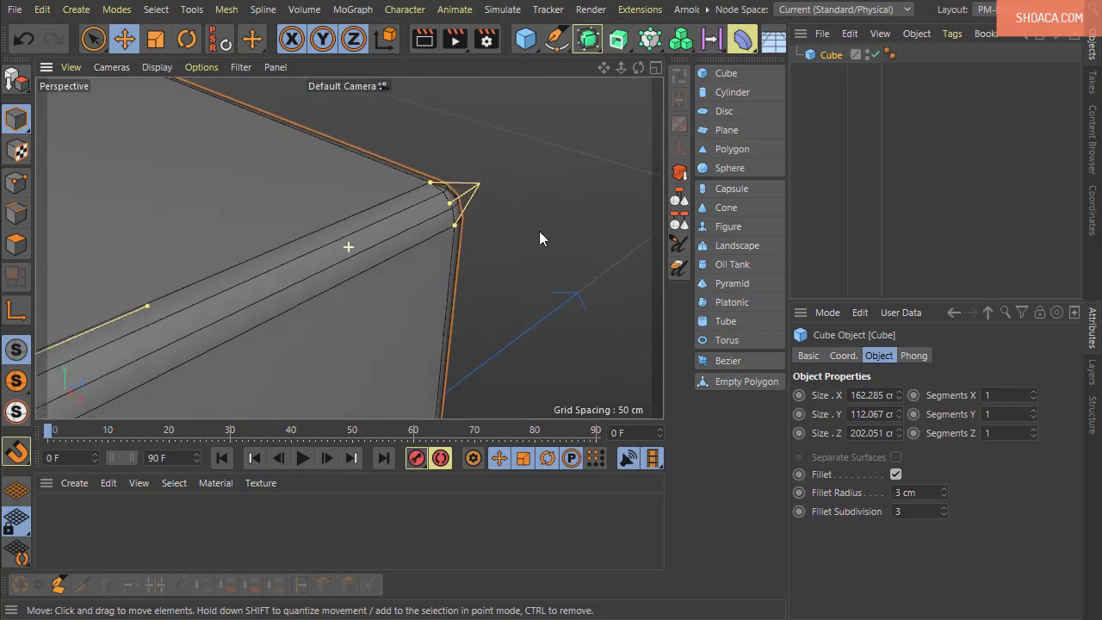
alt+drag(539, 230, 489, 338)
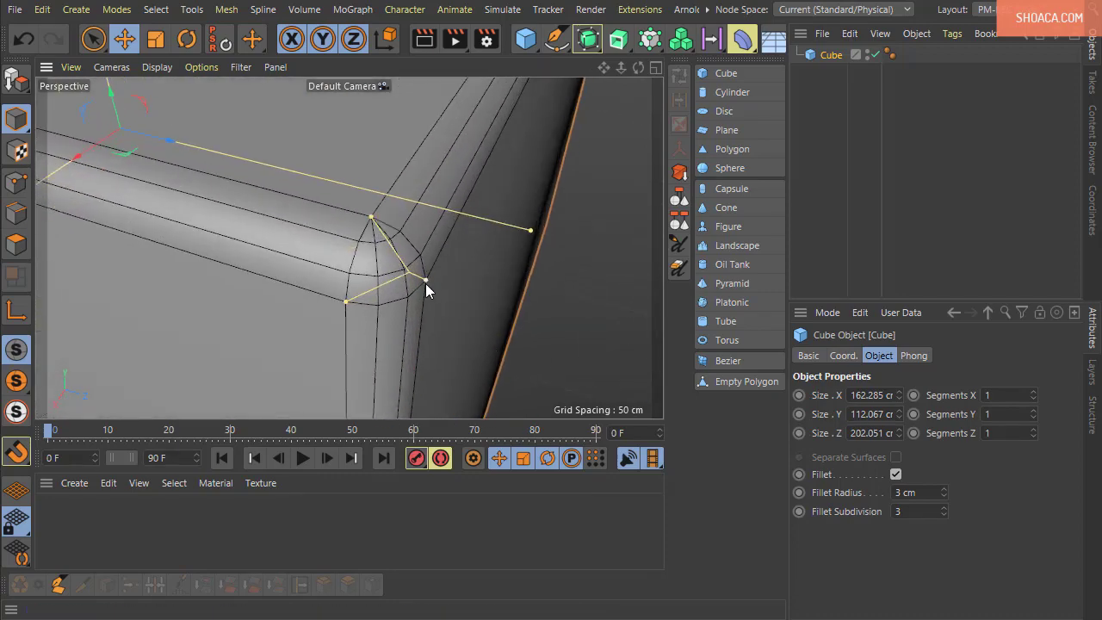
mouse_move(425, 284)
mouse_down()
mouse_move(445, 301)
mouse_move(427, 288)
mouse_up()
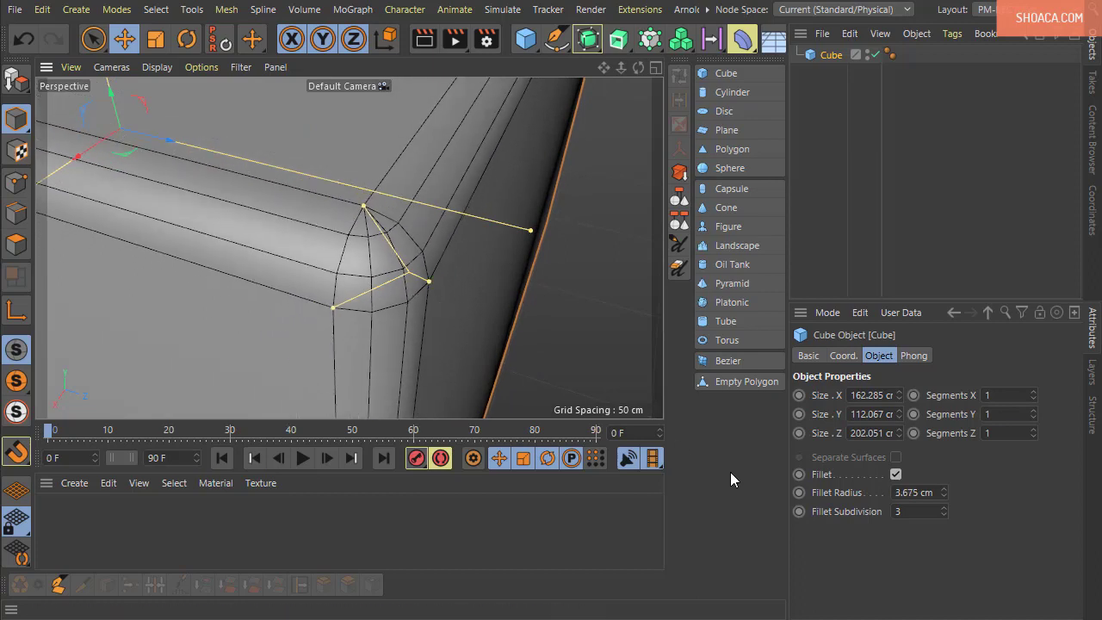
drag(364, 207, 379, 293)
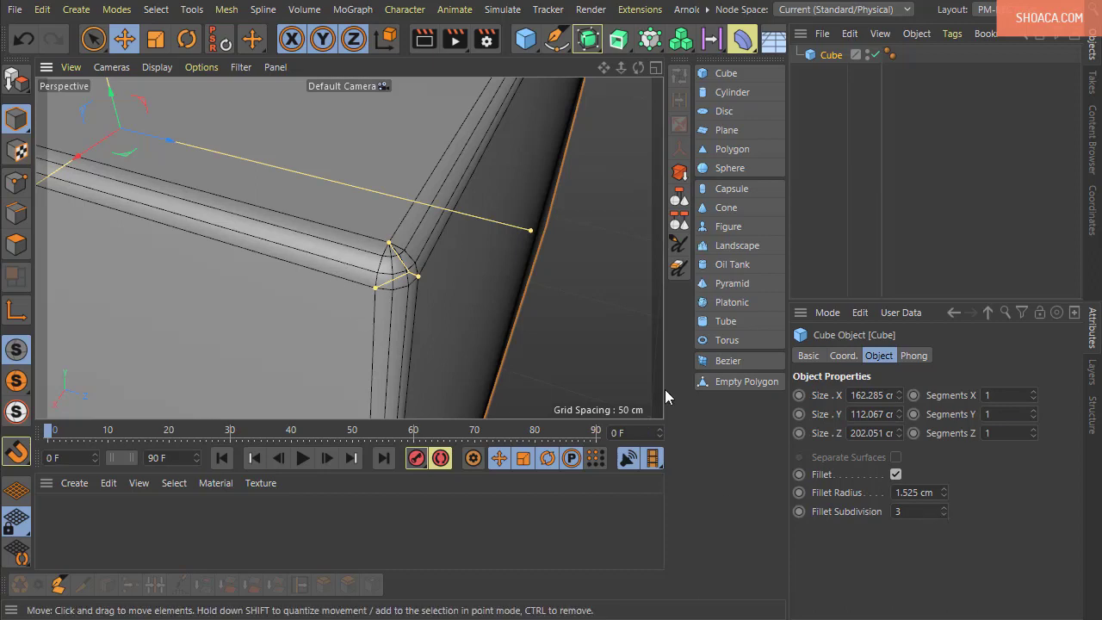
- Try a fillet subdivision of 1, raise it to 5, and turn the cube's fillet off
click(945, 515)
click(945, 515)
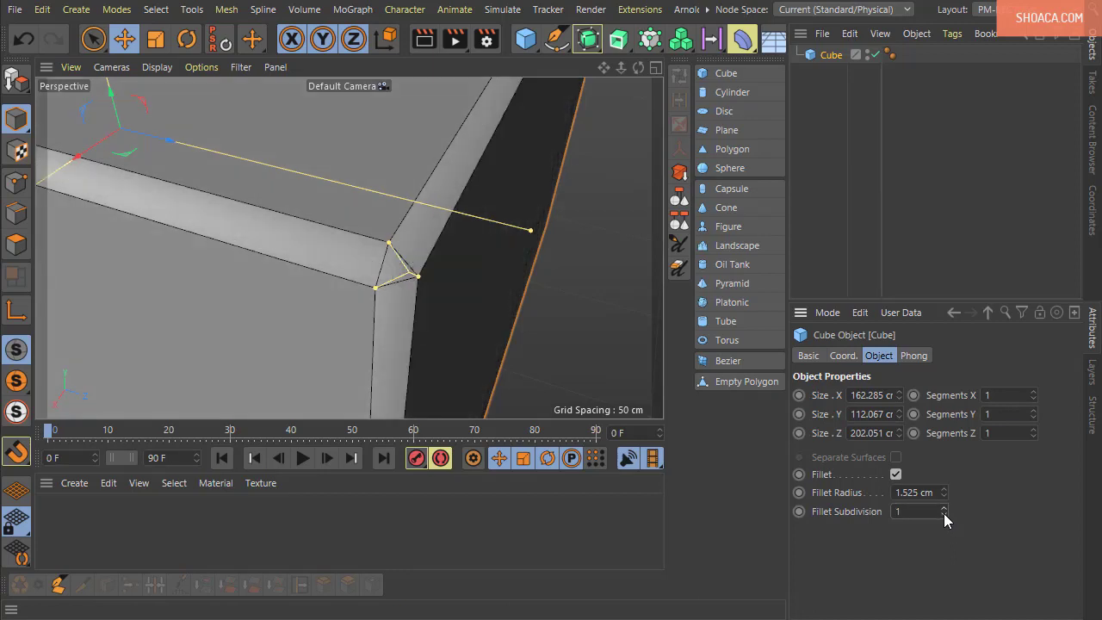
click(945, 508)
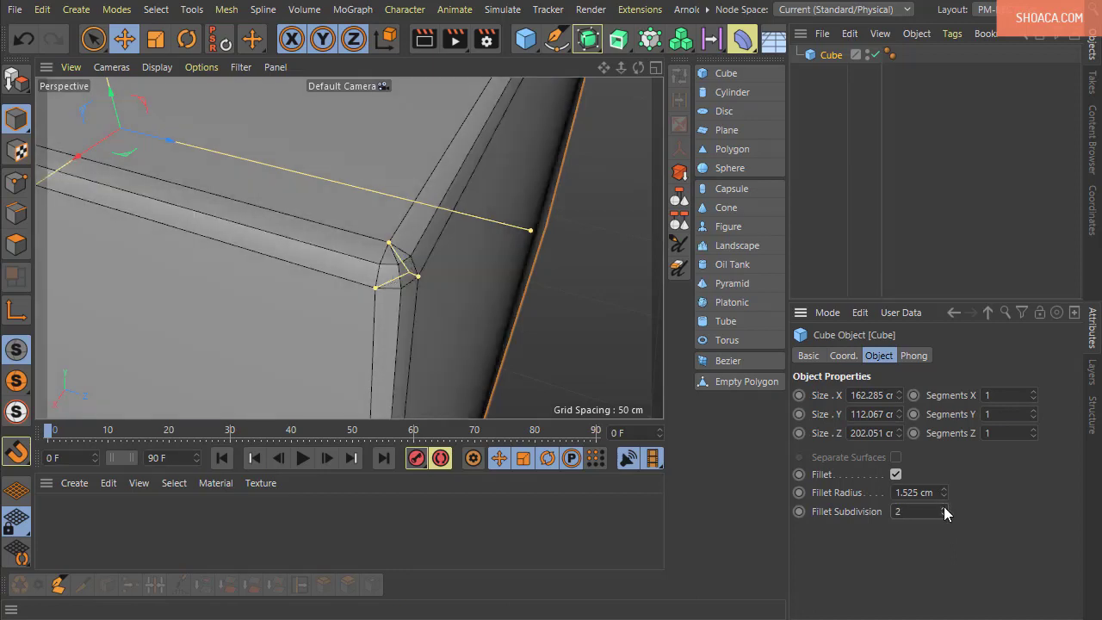
click(945, 509)
click(945, 508)
click(945, 508)
scroll(465, 314, down, 2)
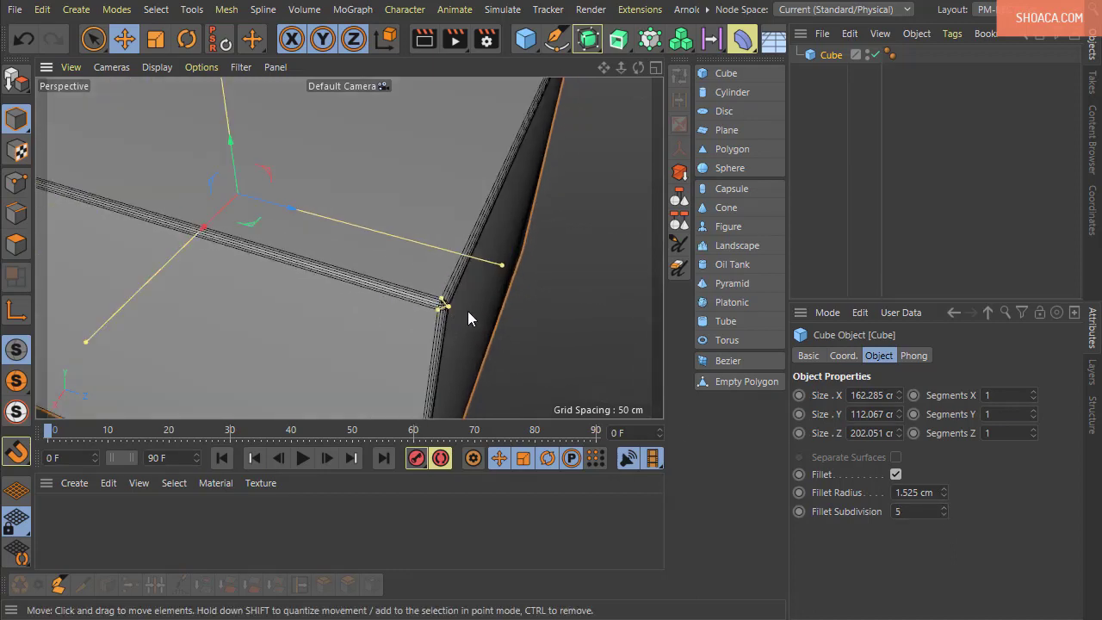
scroll(469, 320, down, 8)
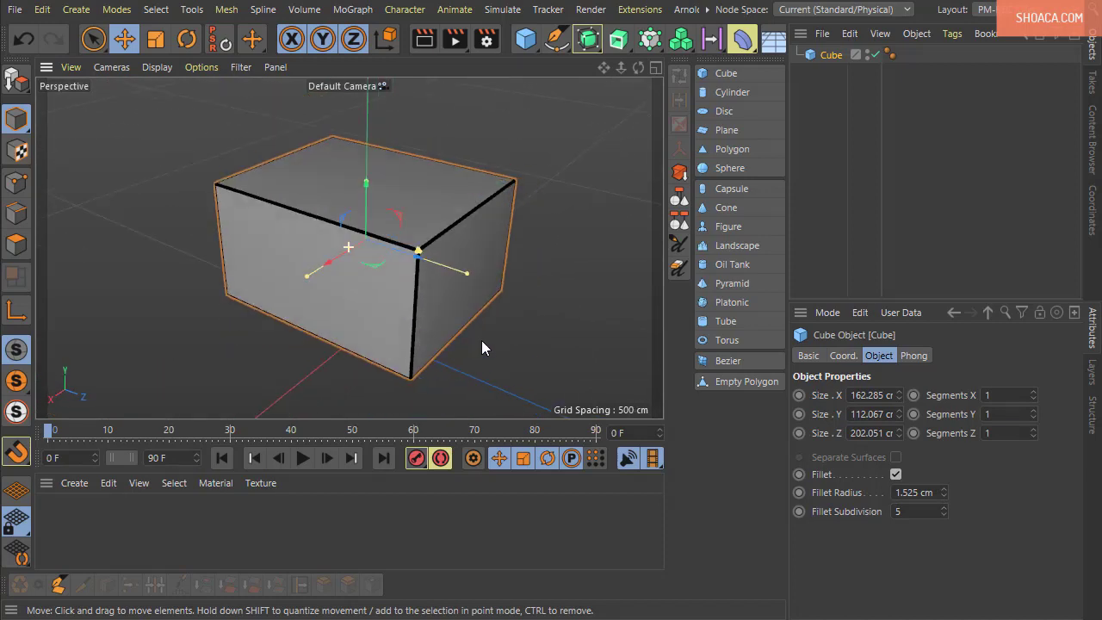
click(895, 474)
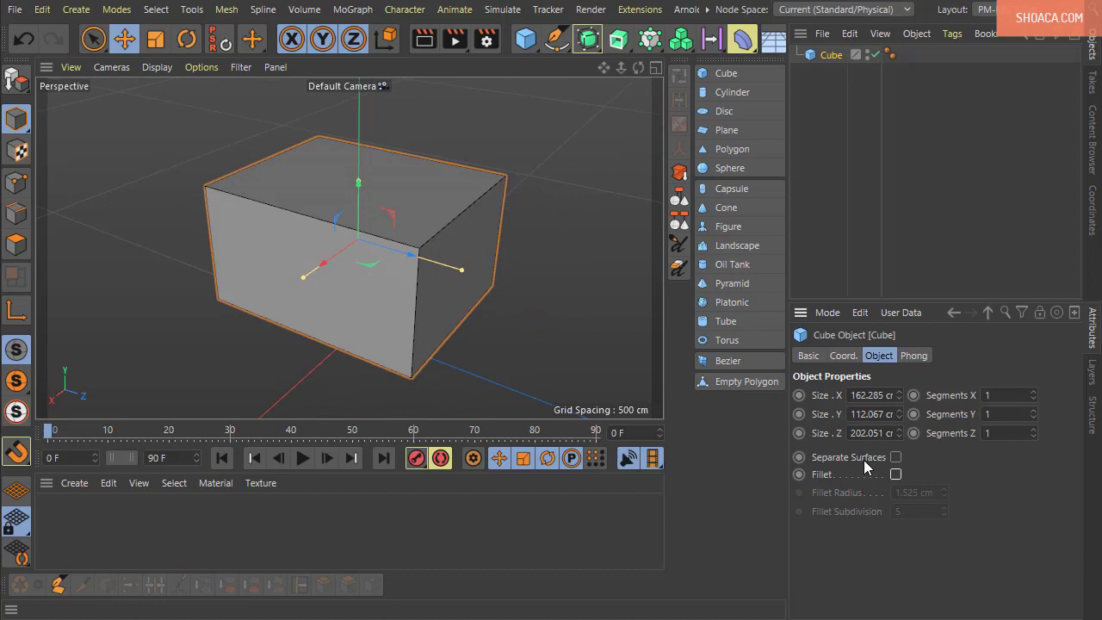
- Convert the parametric cube into an editable polygon object, inspect it, and undo the conversion
alt+drag(551, 337, 537, 379)
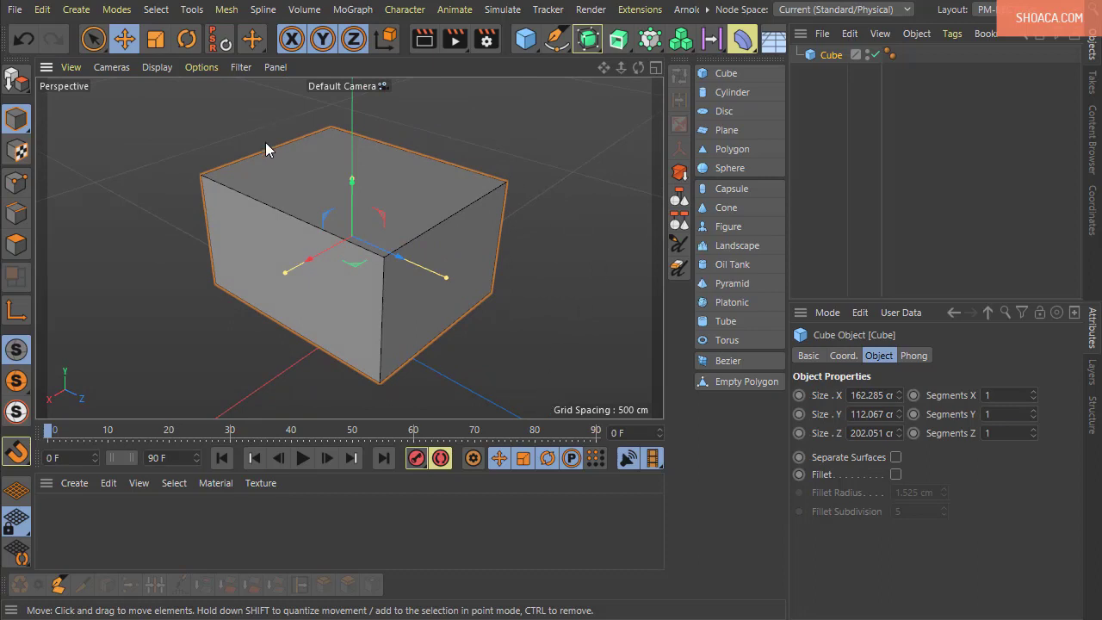
click(17, 79)
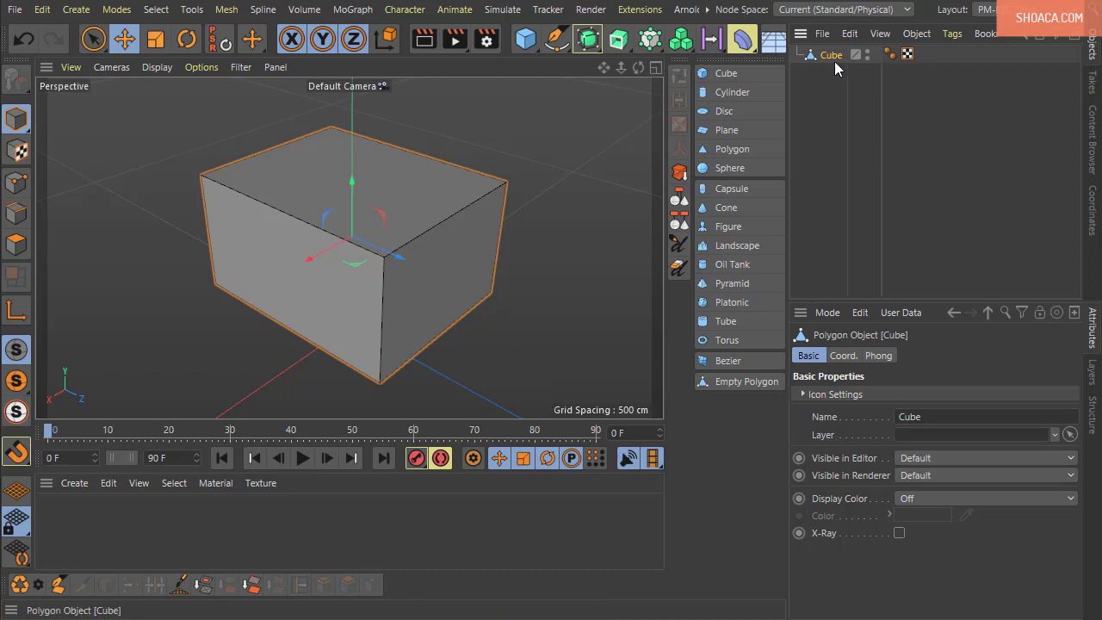
alt+drag(397, 273, 422, 339)
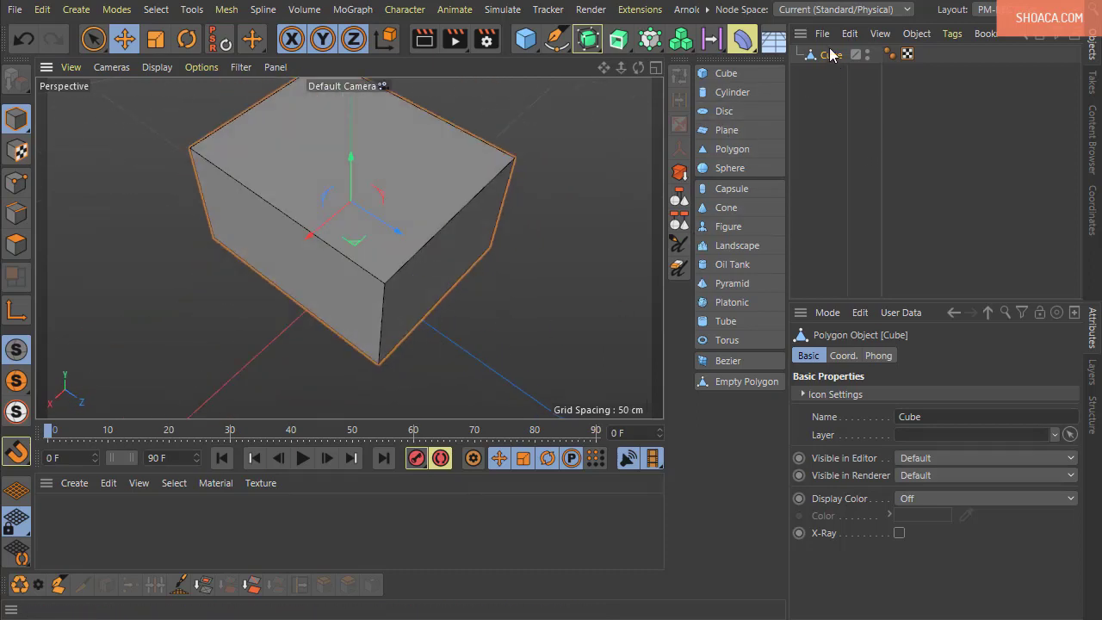
alt+drag(596, 245, 489, 208)
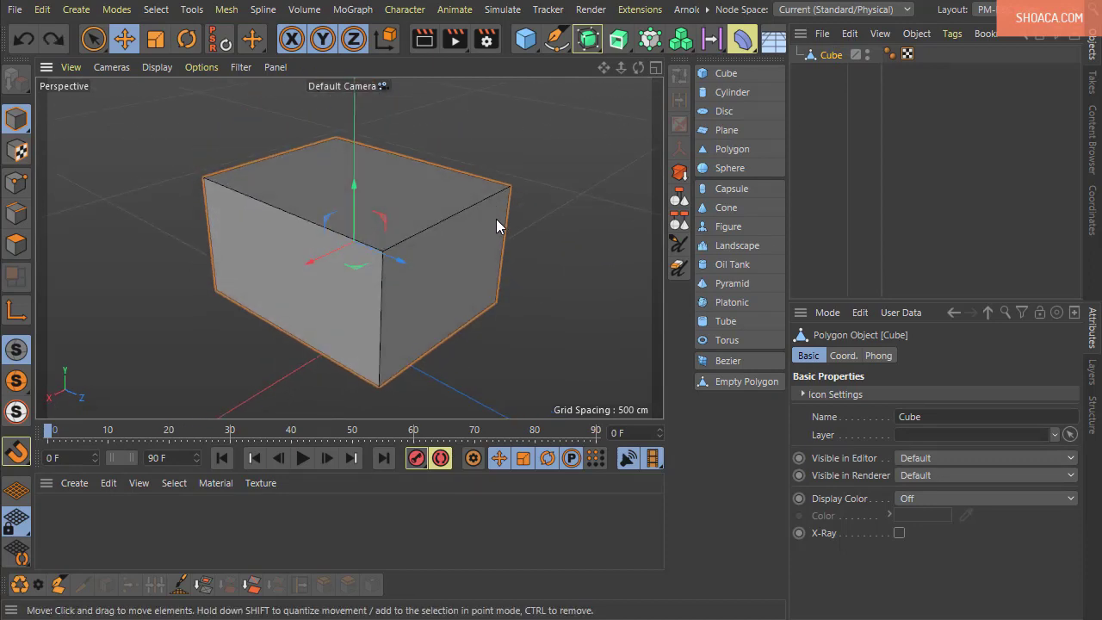
key(ctrl+z)
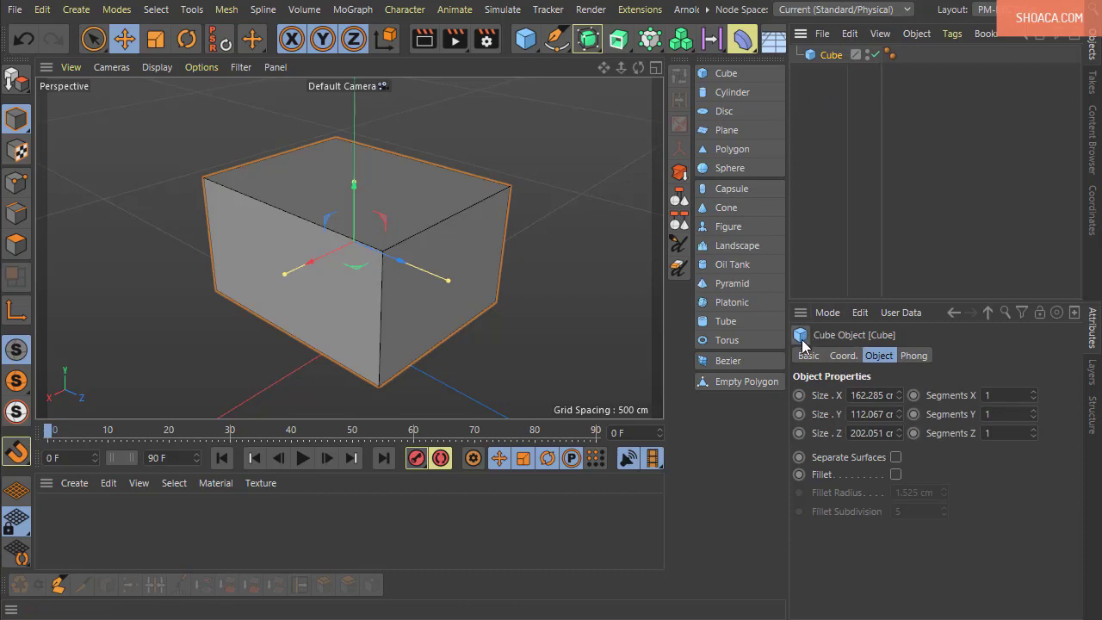
- Enable Separate Surfaces on the cube and make the cube editable
alt+drag(637, 322, 560, 318)
click(896, 457)
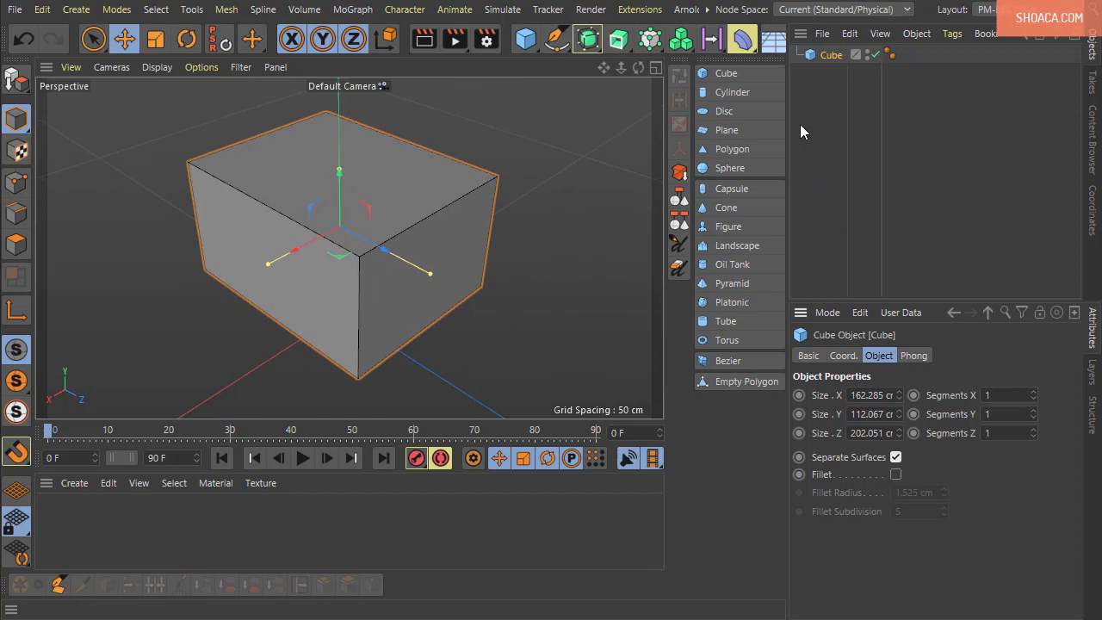
click(17, 80)
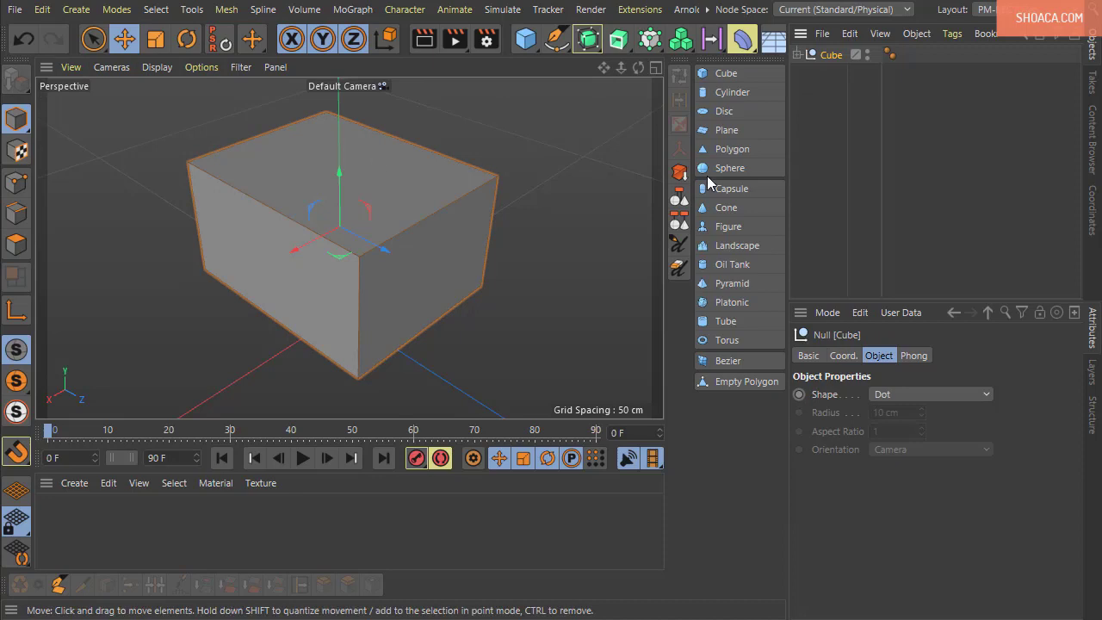
- Expand the Cube null, select its child objects from Face 6 to Face 1, and clear the selection
click(797, 54)
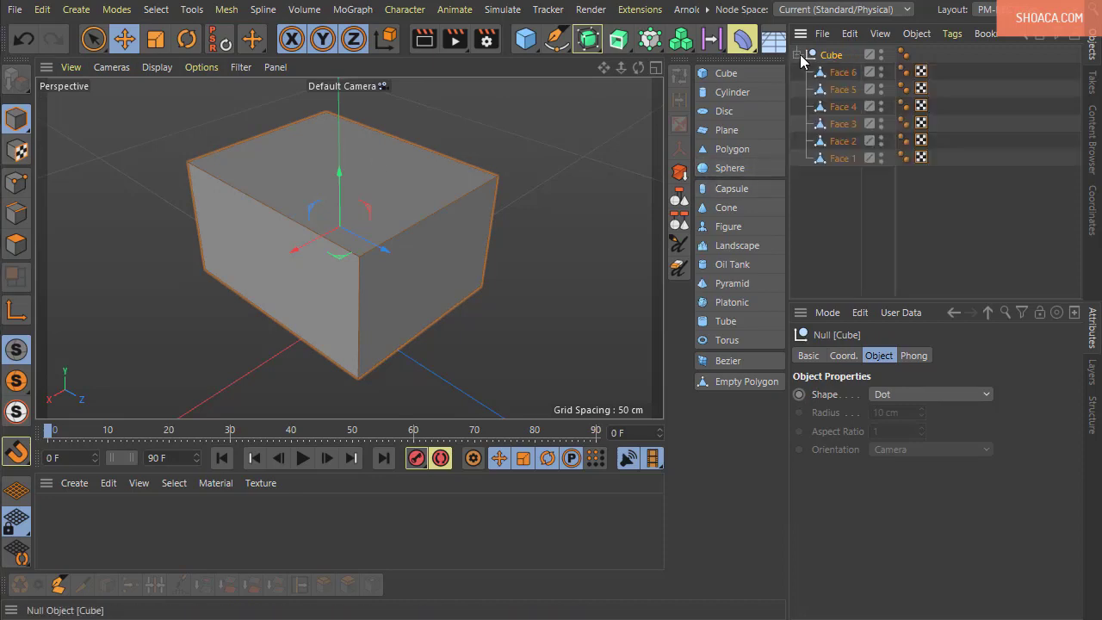
click(841, 75)
shift+click(843, 160)
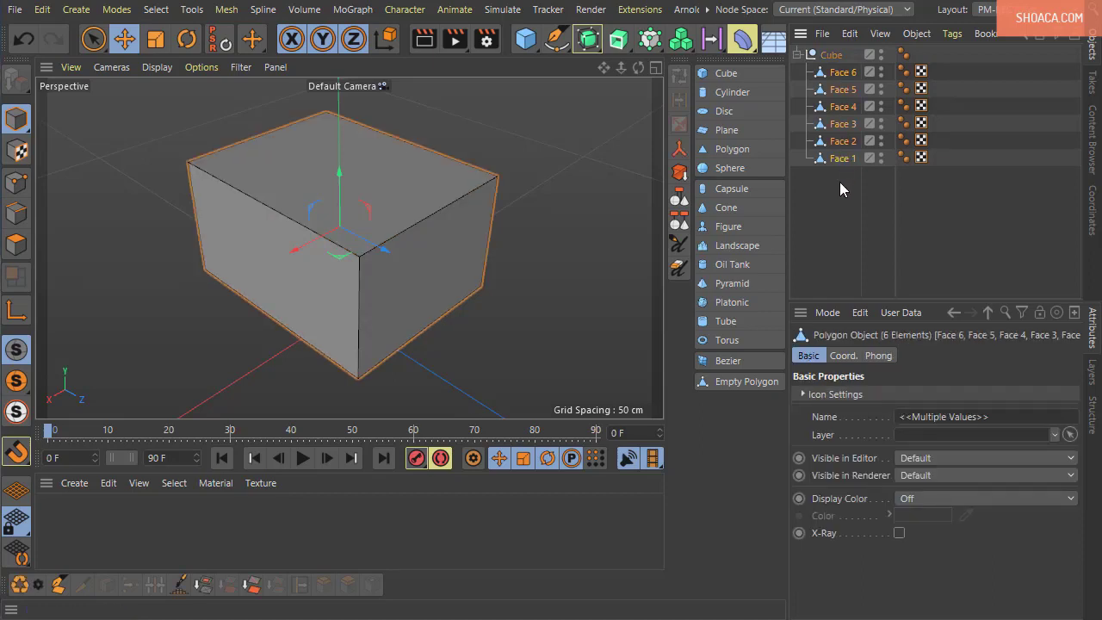
click(839, 185)
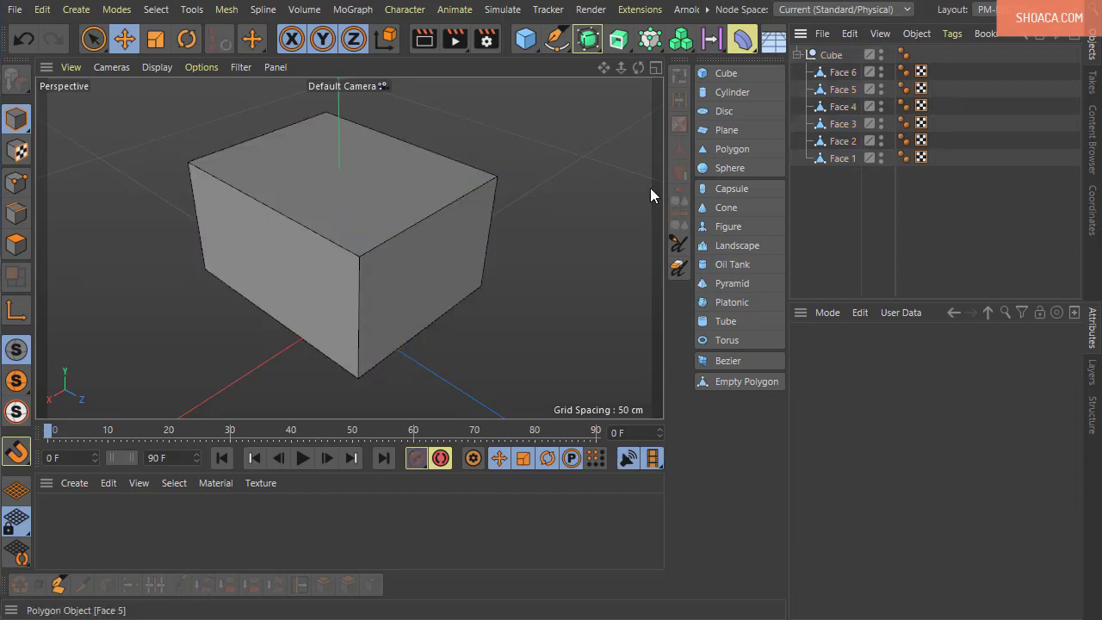
- Move the four side faces outward along the X and Z axes, away from the cube's center
click(326, 257)
drag(315, 244, 429, 278)
click(429, 279)
drag(375, 248, 470, 253)
click(472, 232)
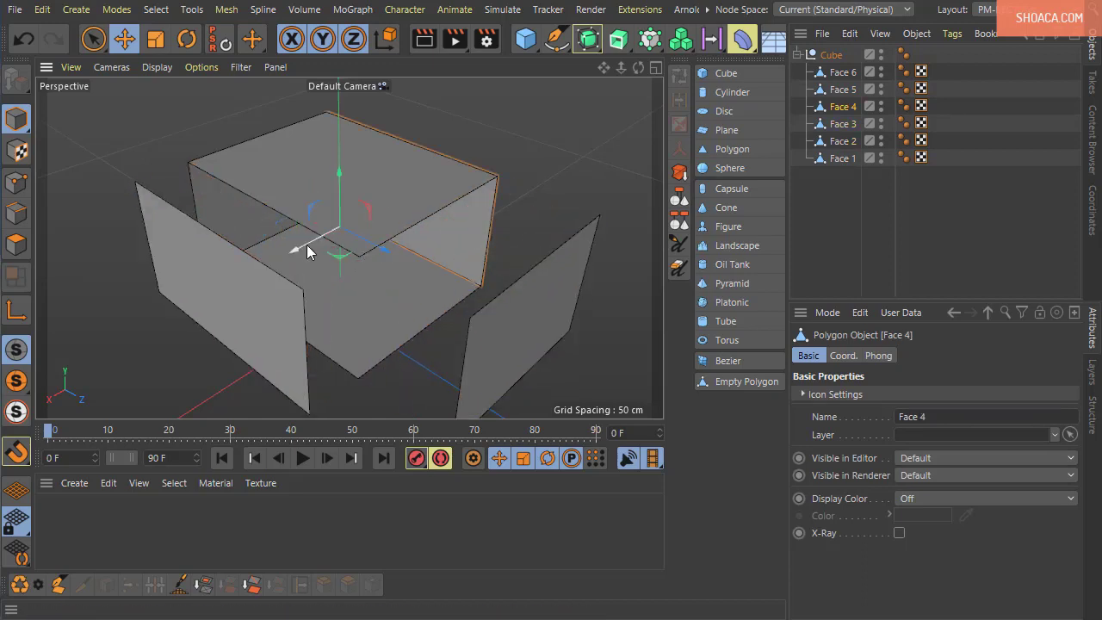
drag(349, 234, 435, 197)
click(255, 227)
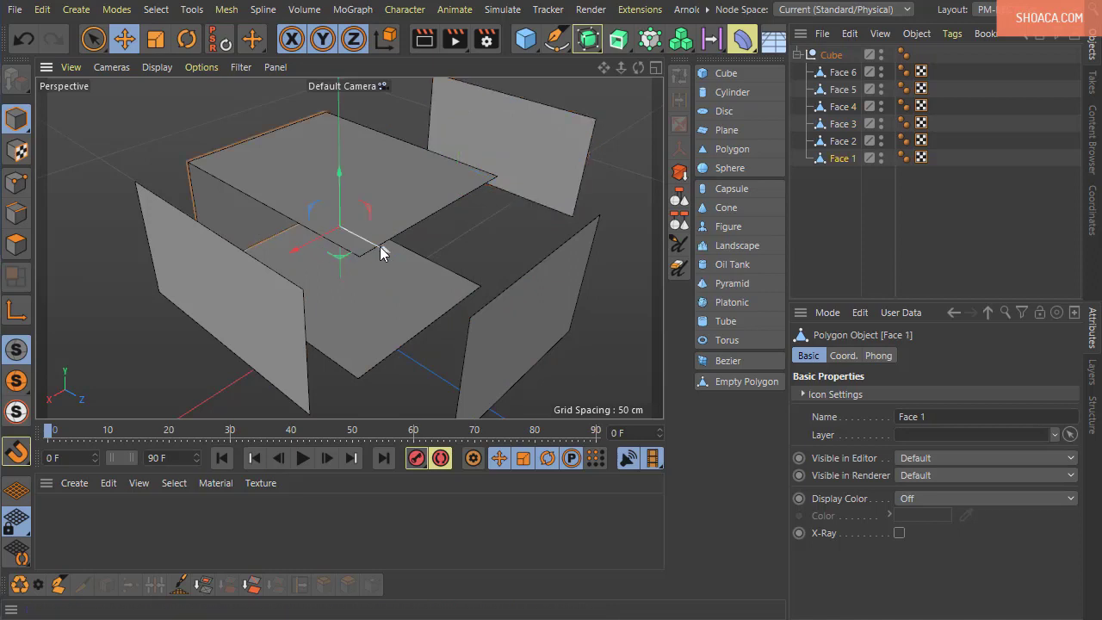
drag(381, 249, 279, 198)
- Move the top face, Face 5, upward and the bottom face, Face 6, downward along the Y axis
click(337, 178)
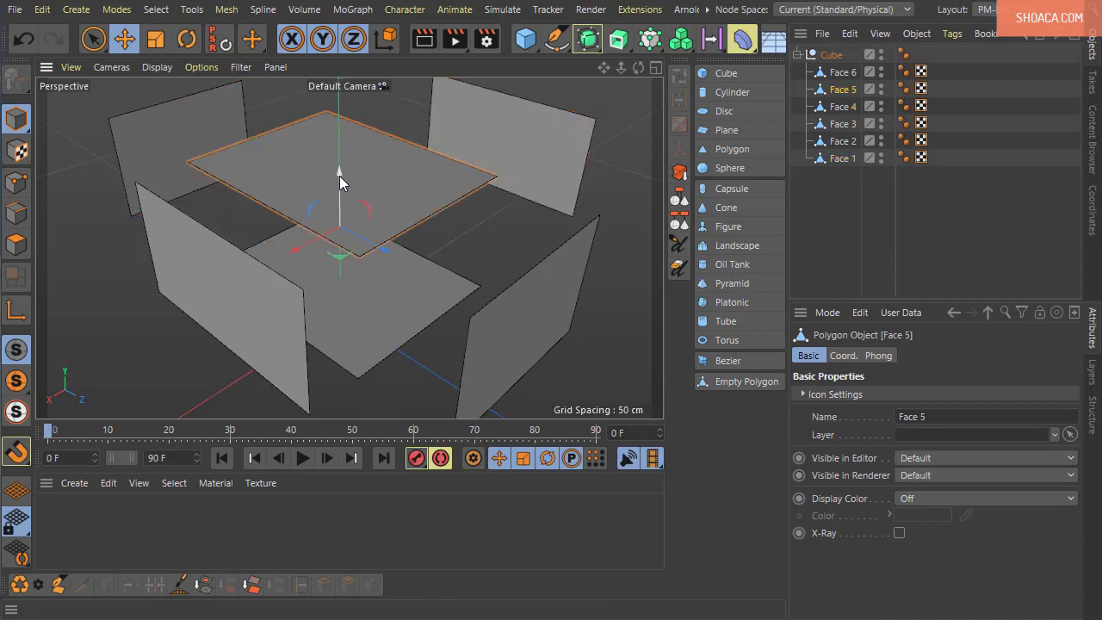
drag(339, 175, 339, 93)
click(377, 264)
drag(332, 178, 349, 272)
alt+drag(436, 270, 432, 314)
scroll(397, 208, down, 3)
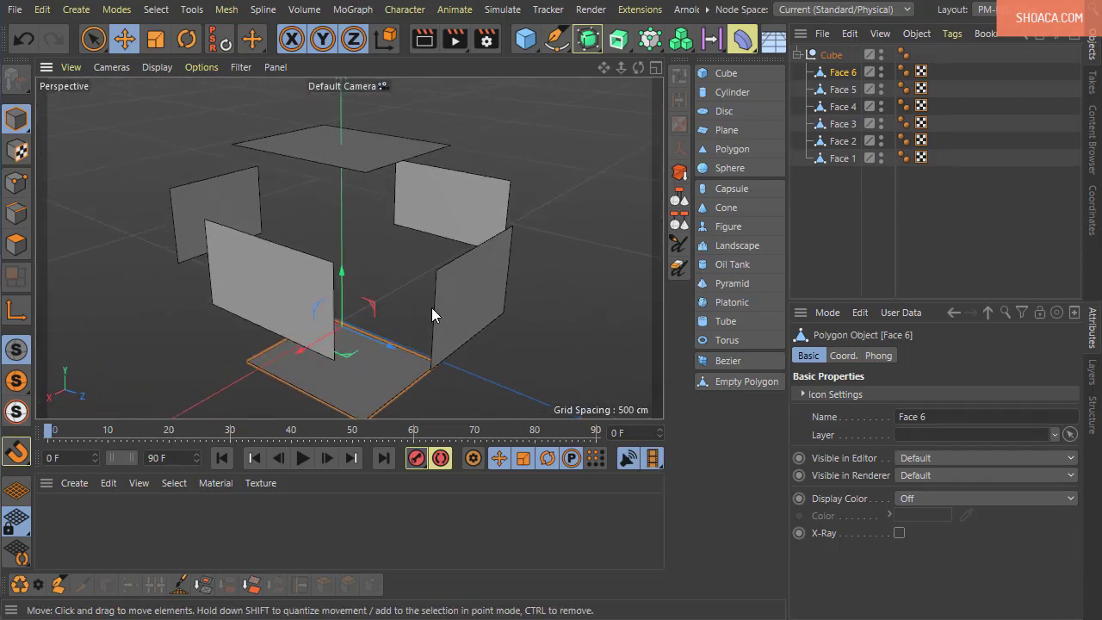
- Undo all the face moves and the conversion to editable, restoring the parametric cube
key(ctrl+z)
key(ctrl+z)
key(ctrl+z)
key(ctrl+z)
key(ctrl+z)
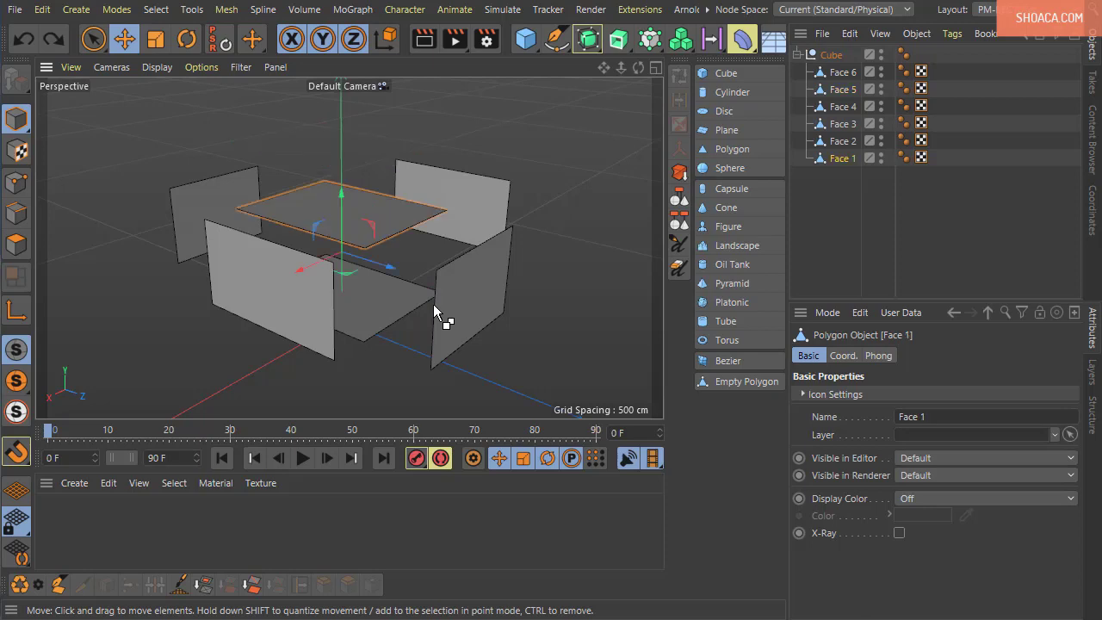
key(ctrl+z)
key(ctrl+z)
key(ctrl+z)
key(ctrl+z)
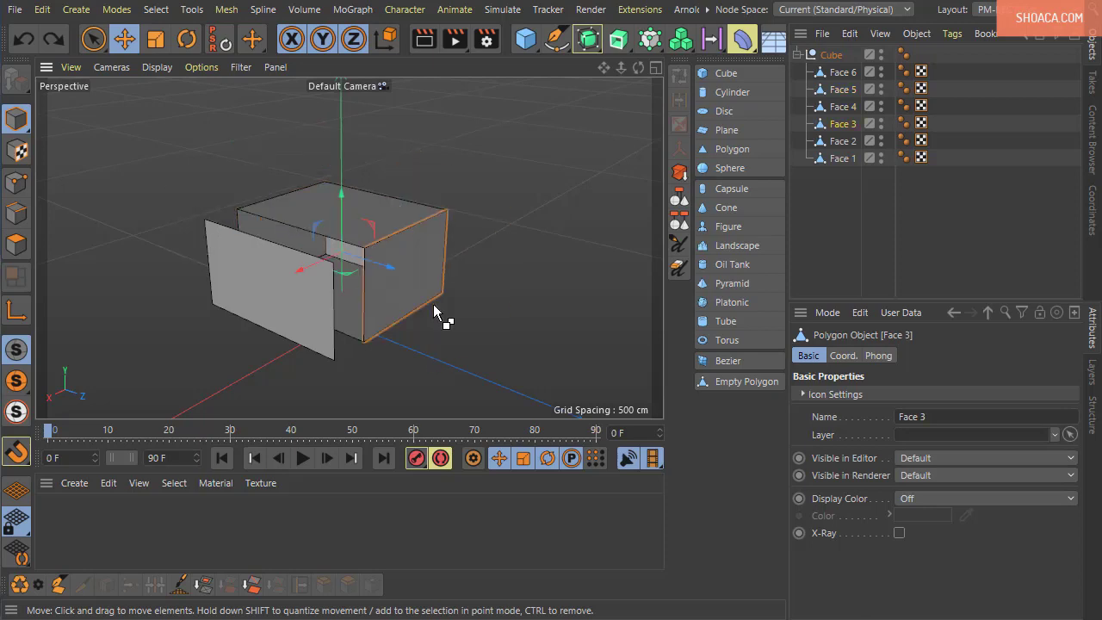
key(ctrl+z)
key(ctrl+z)
key(ctrl+z)
key(ctrl+z)
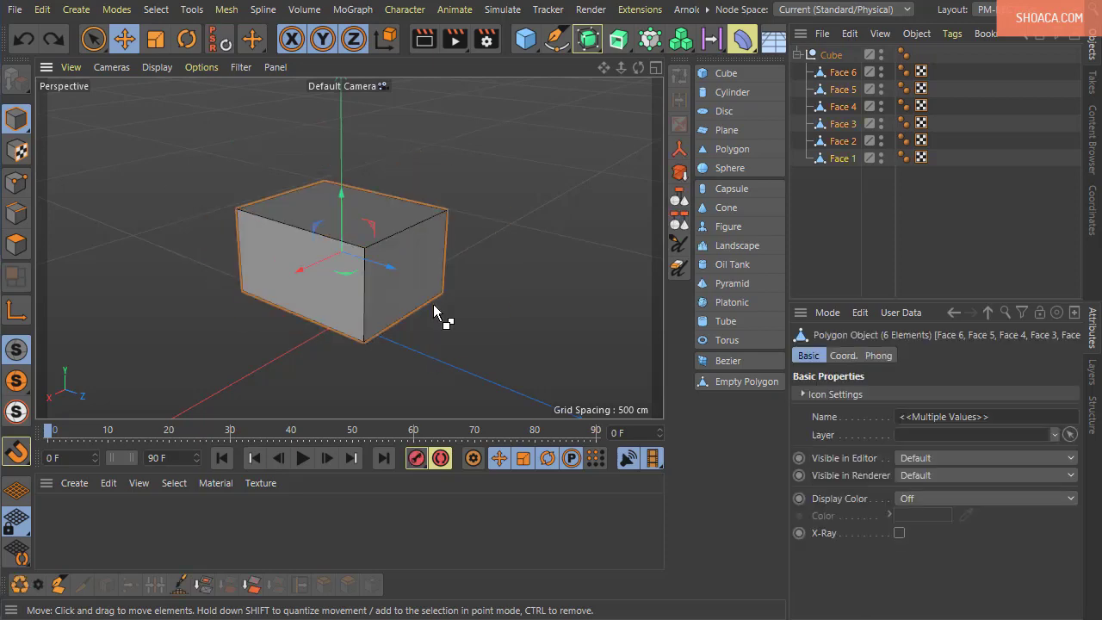
key(ctrl+z)
key(ctrl+z)
key(ctrl+z)
key(ctrl+z)
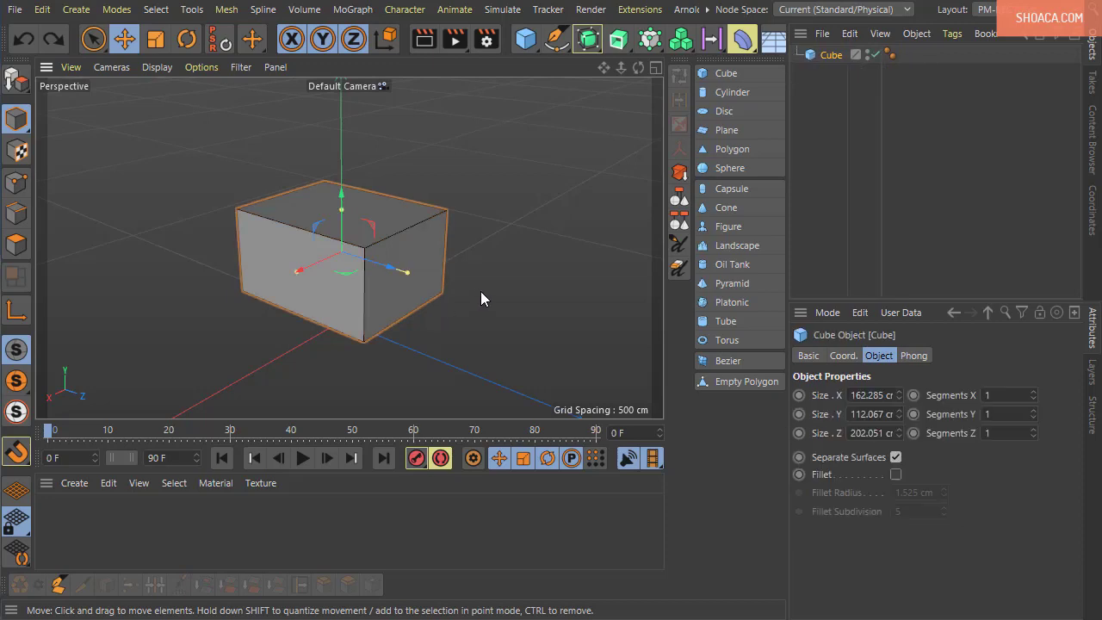
alt+drag(457, 312, 524, 344)
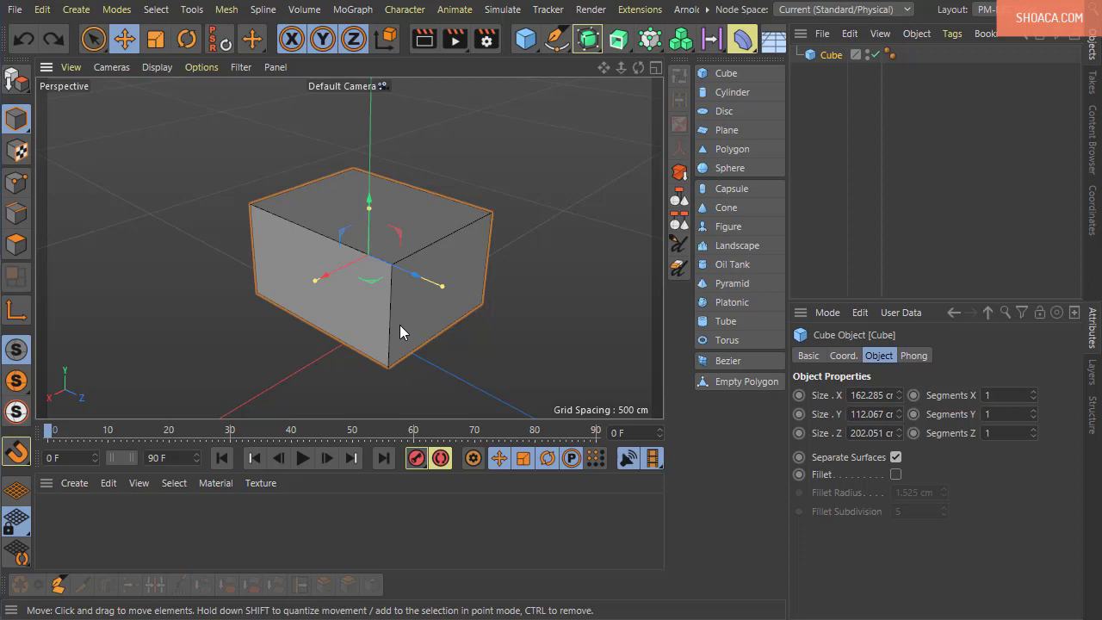
click(215, 12)
mouse_move(221, 295)
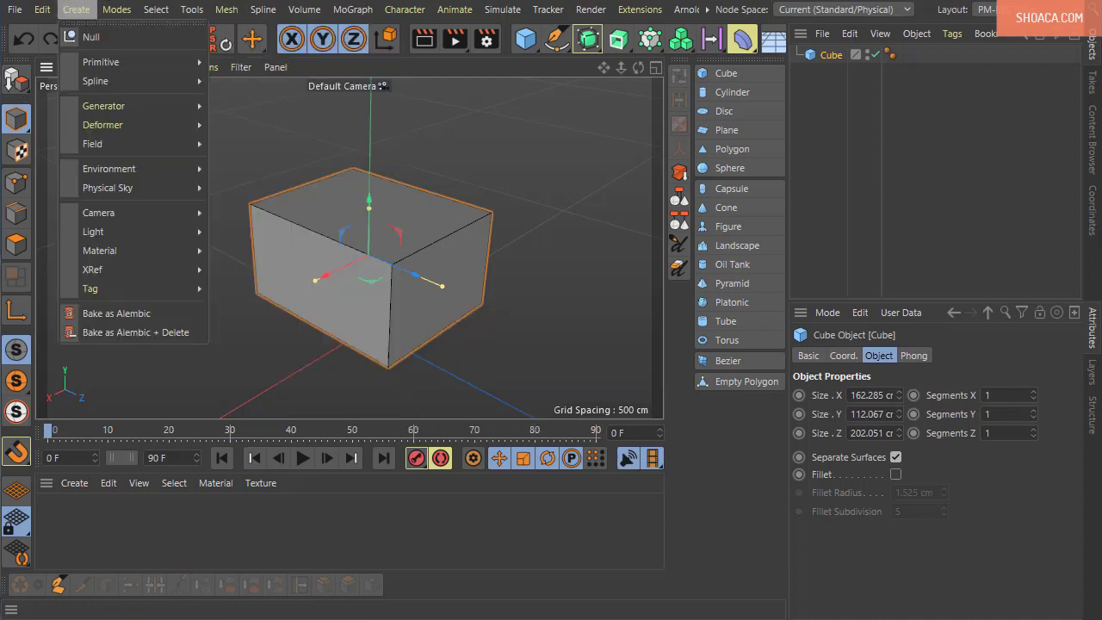
click(76, 11)
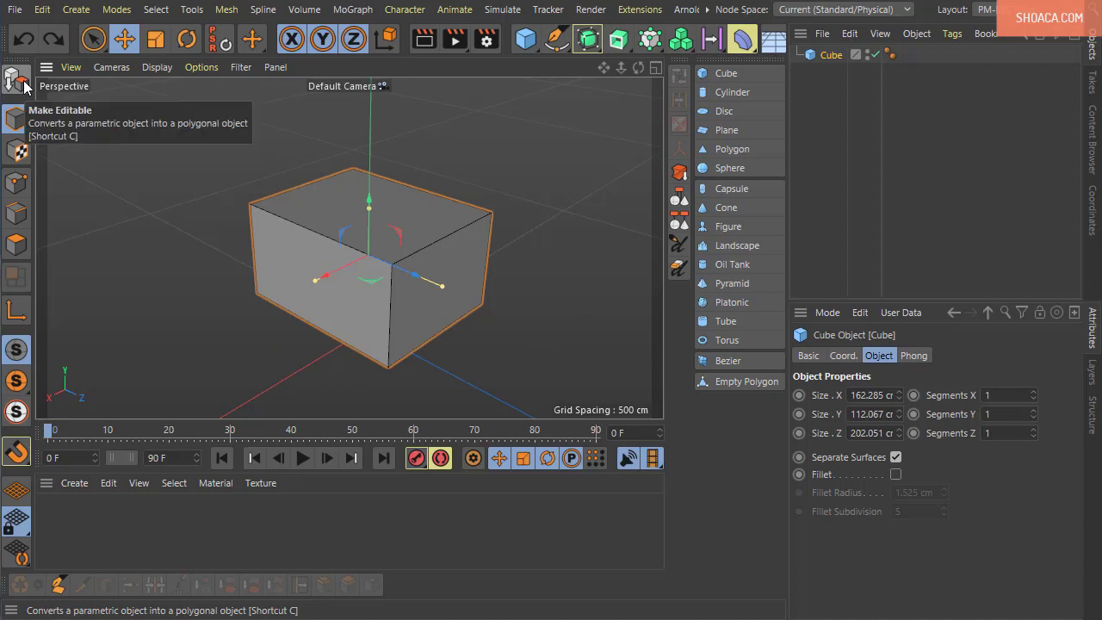
- Examine where the Make Editable command is offered for the cube in the Object Manager and the viewport, without applying it
click(824, 58)
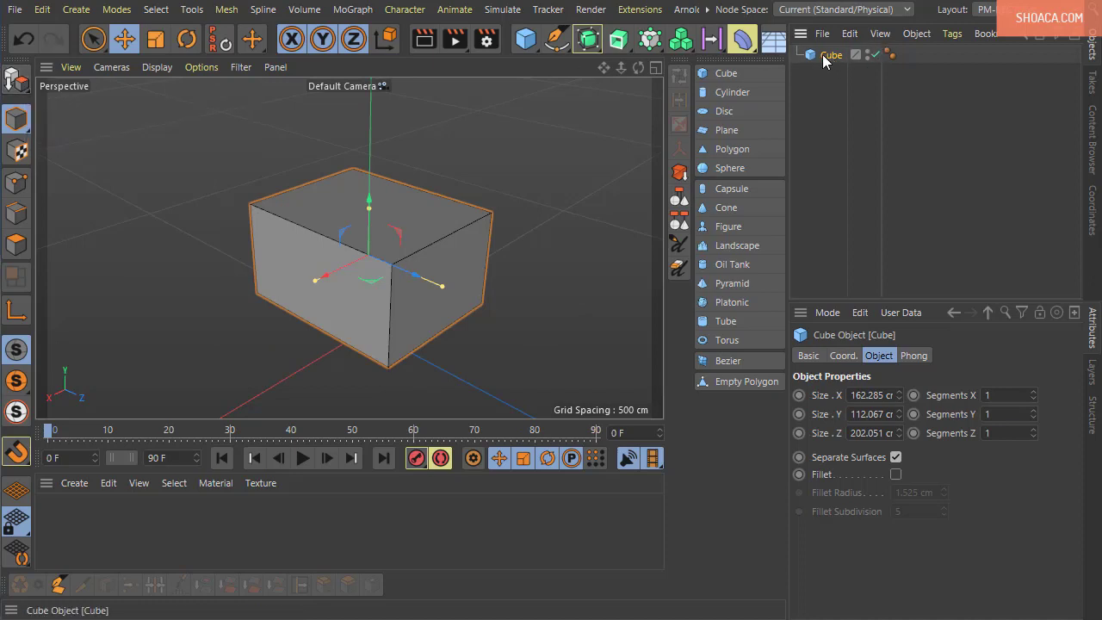
right_click(829, 58)
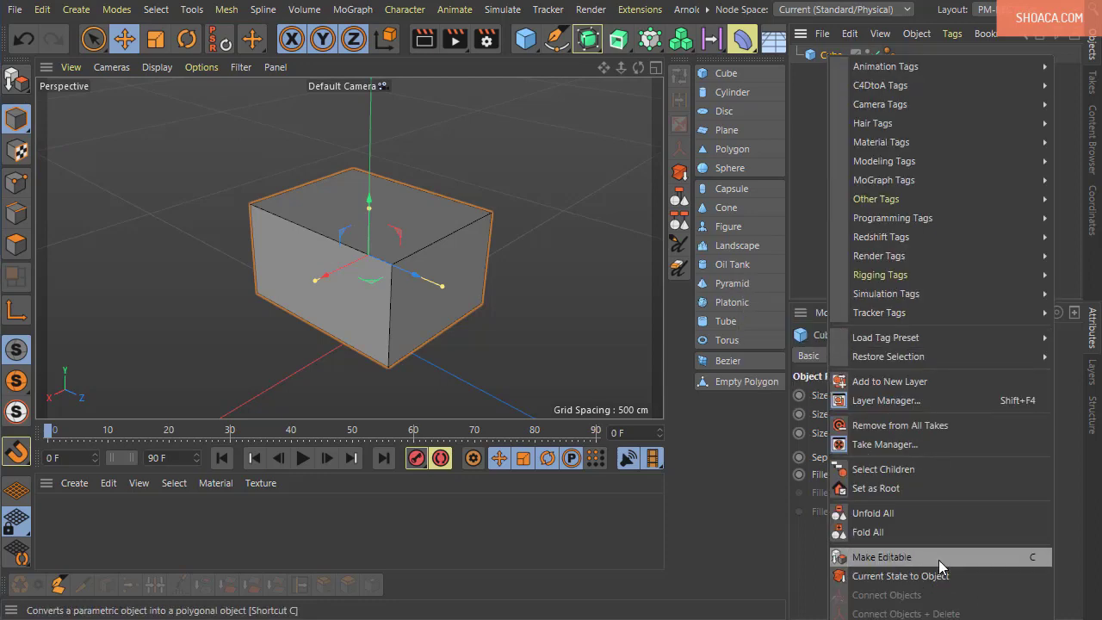
click(916, 33)
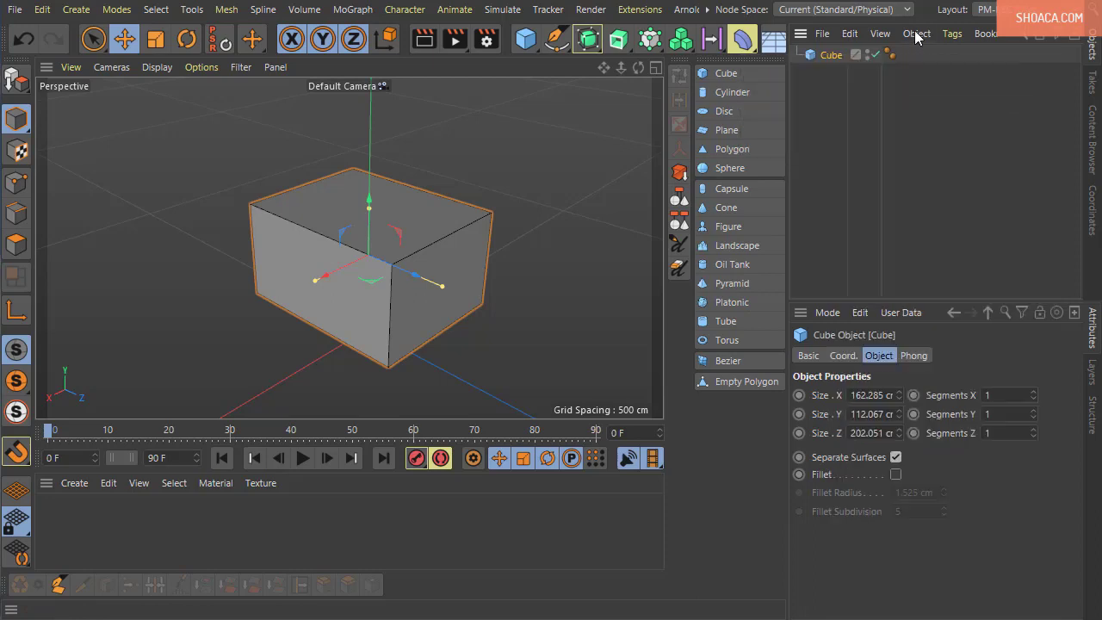
click(916, 34)
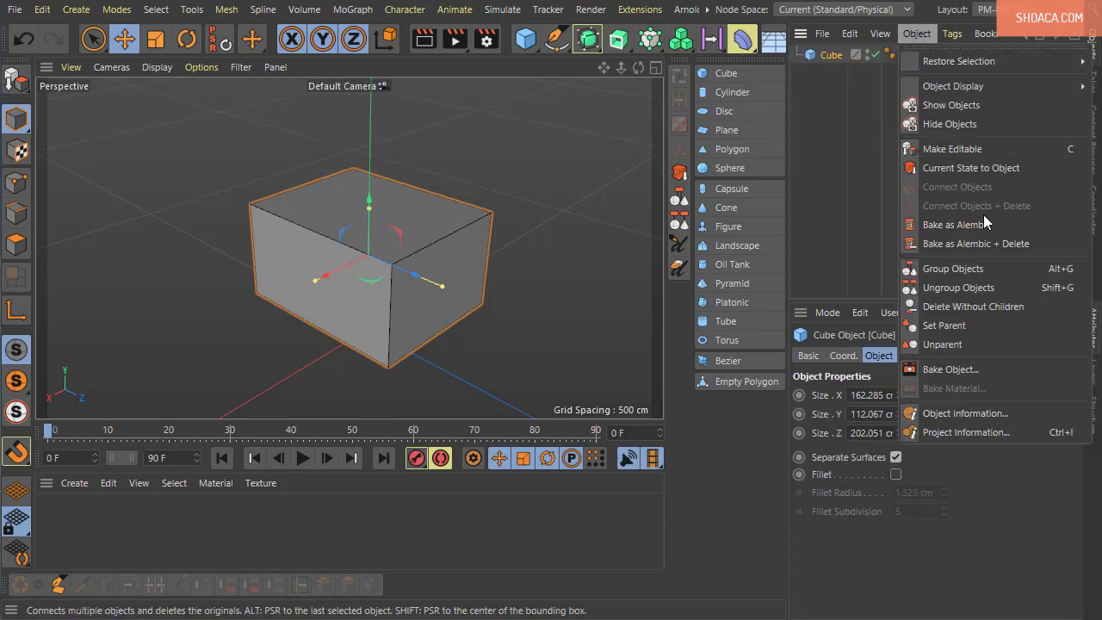
click(292, 195)
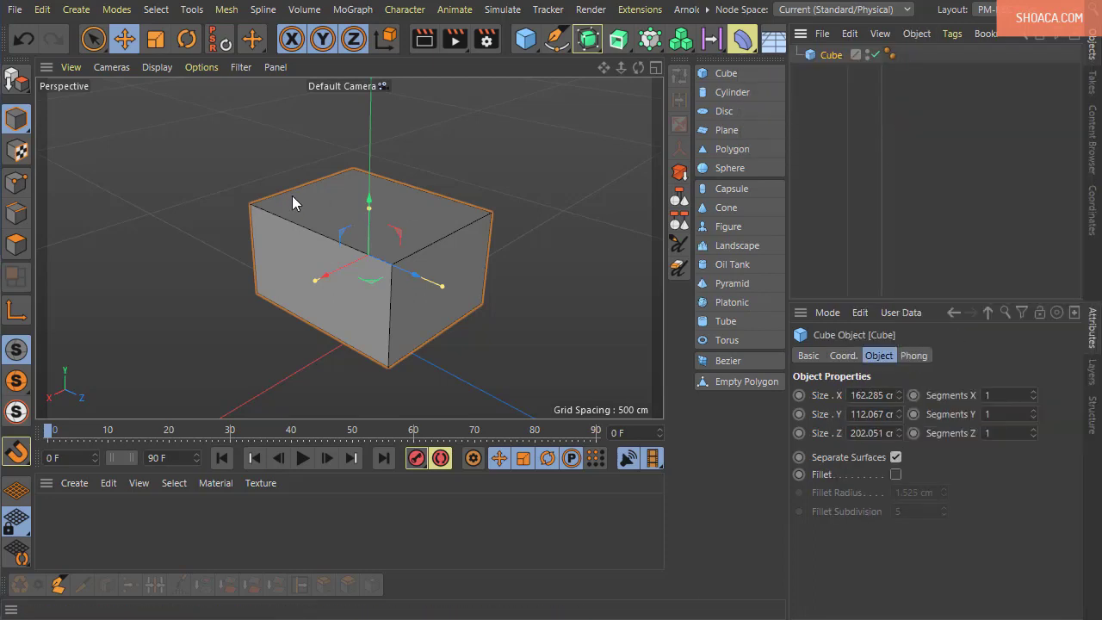
right_click(308, 183)
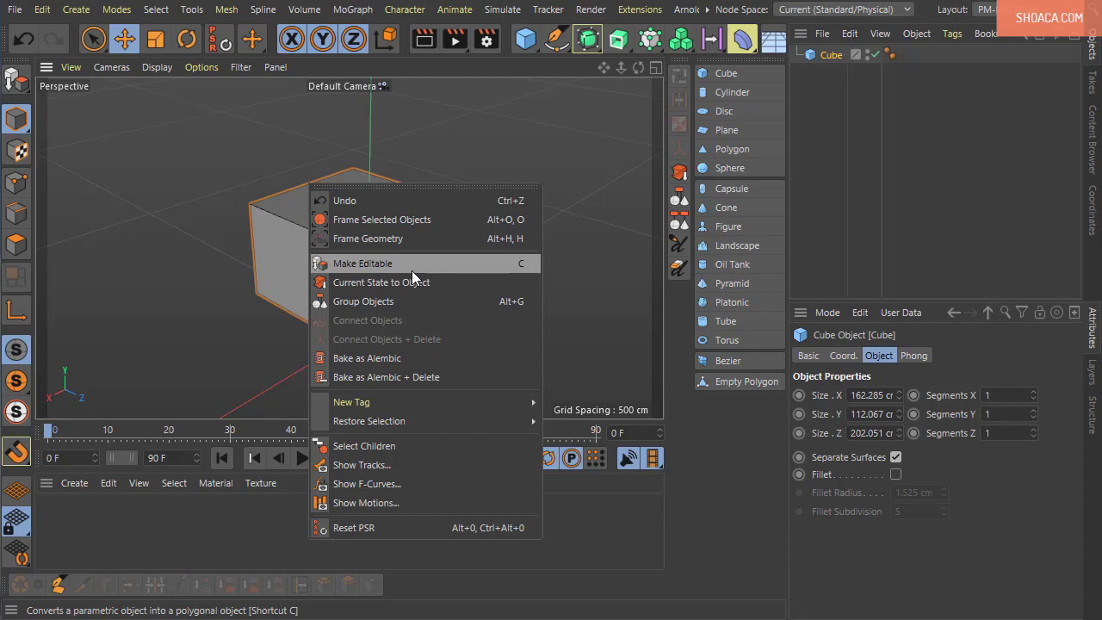
click(420, 4)
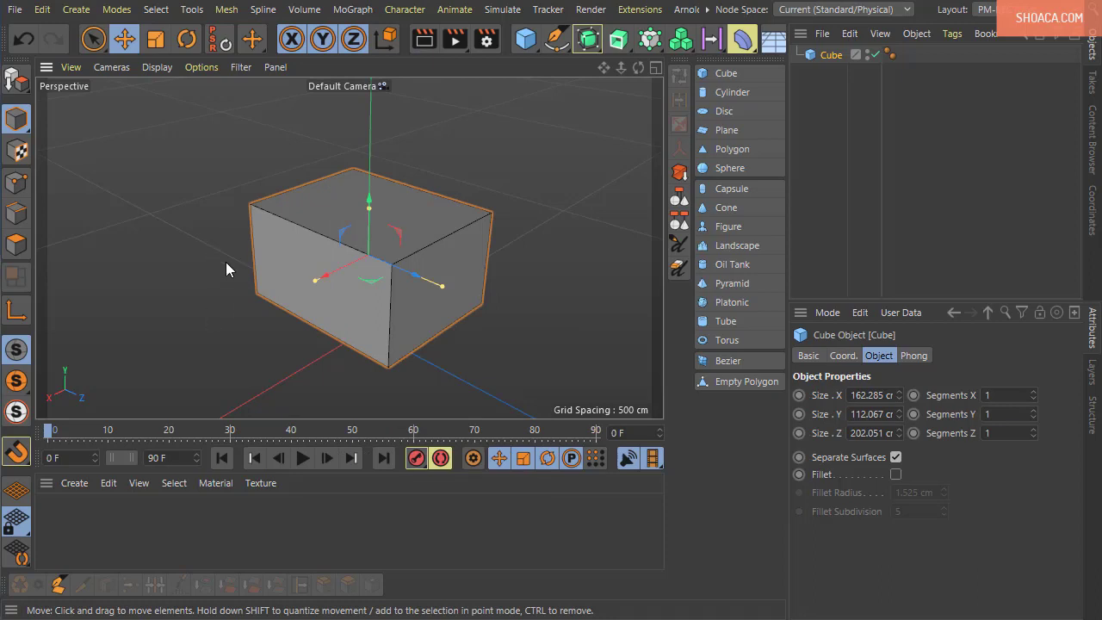
- Undo a conversion made with Separate Surfaces on, disable Separate Surfaces, and make the cube editable as a single polygon object
click(17, 79)
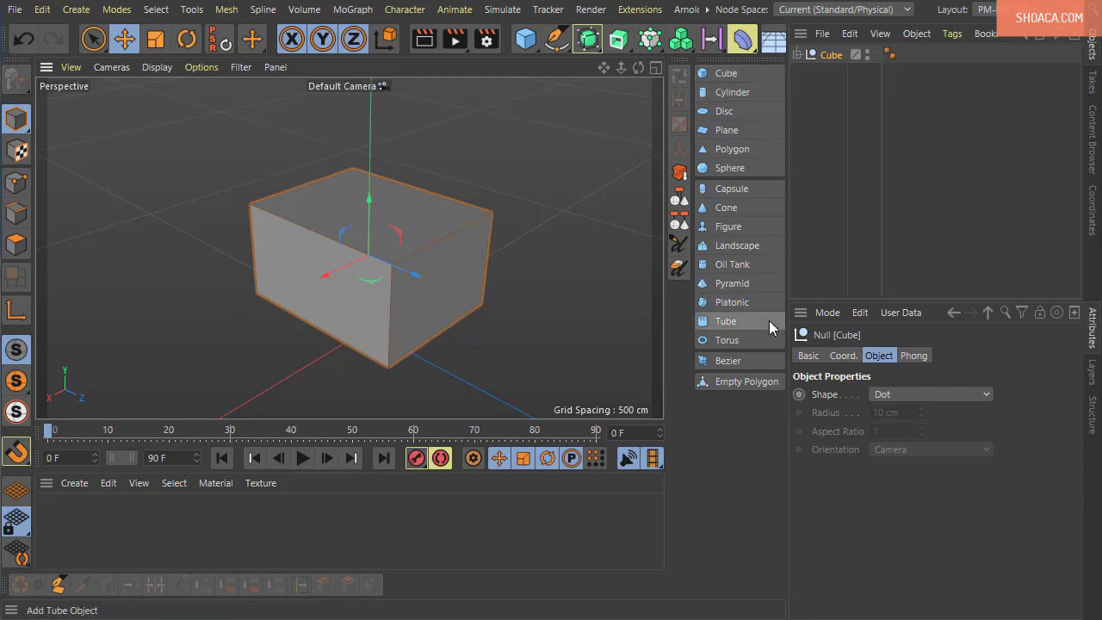
key(ctrl+z)
click(895, 457)
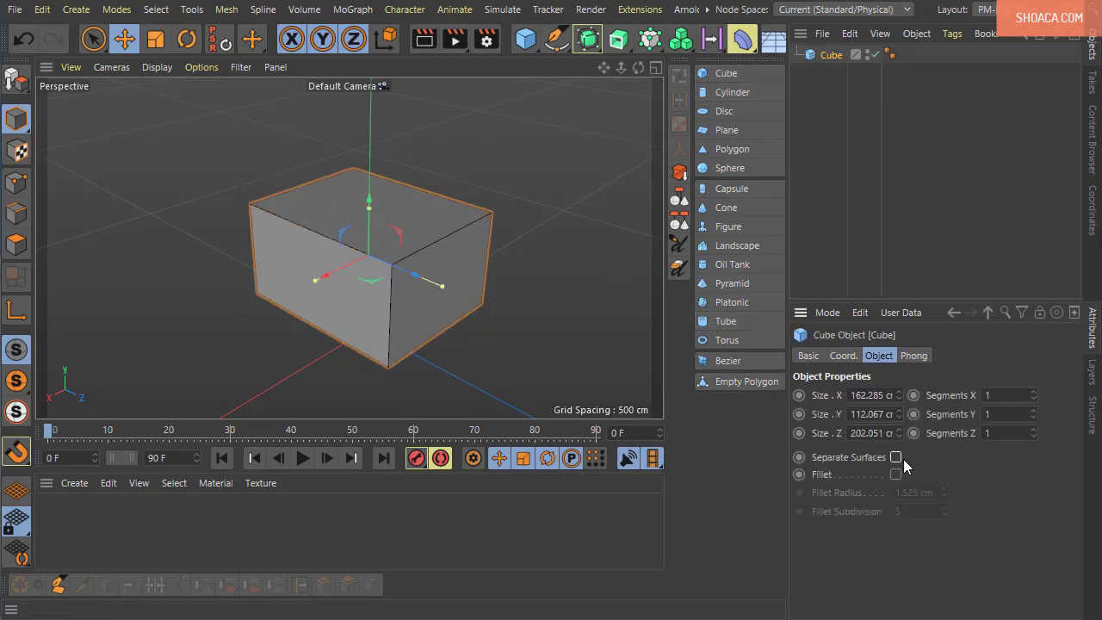
click(13, 81)
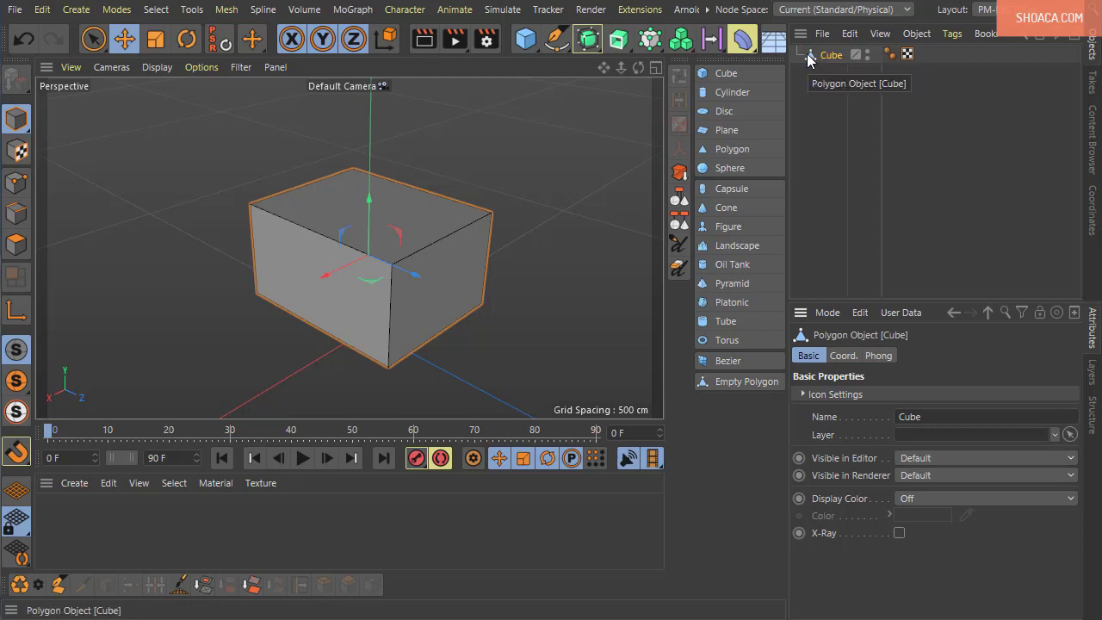
- Review the editable cube's coordinate and Phong properties
click(853, 356)
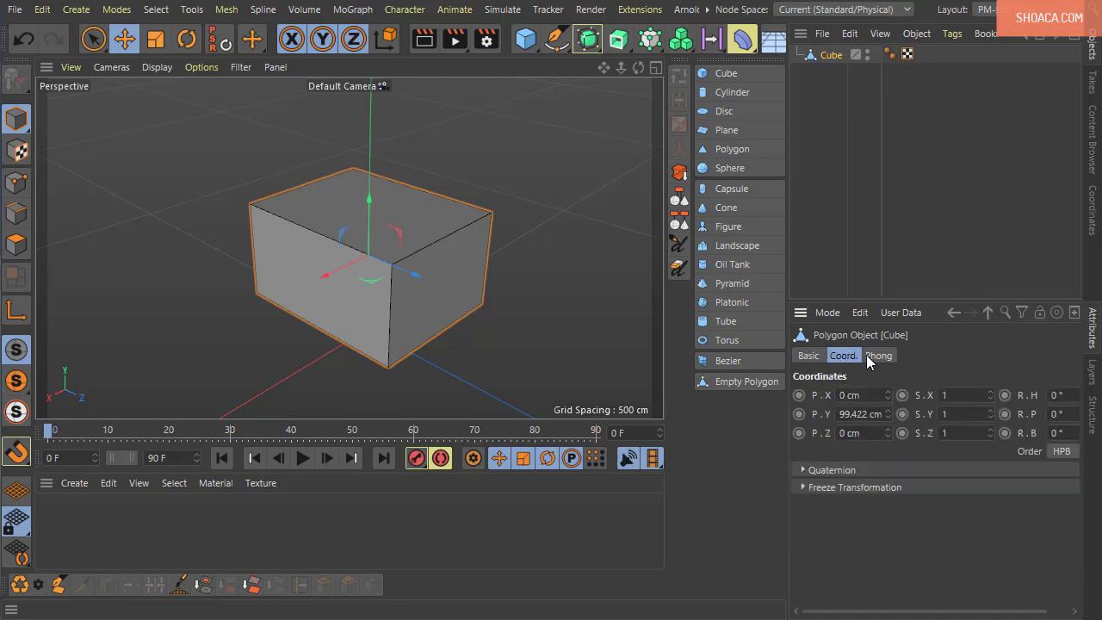
click(868, 355)
click(840, 356)
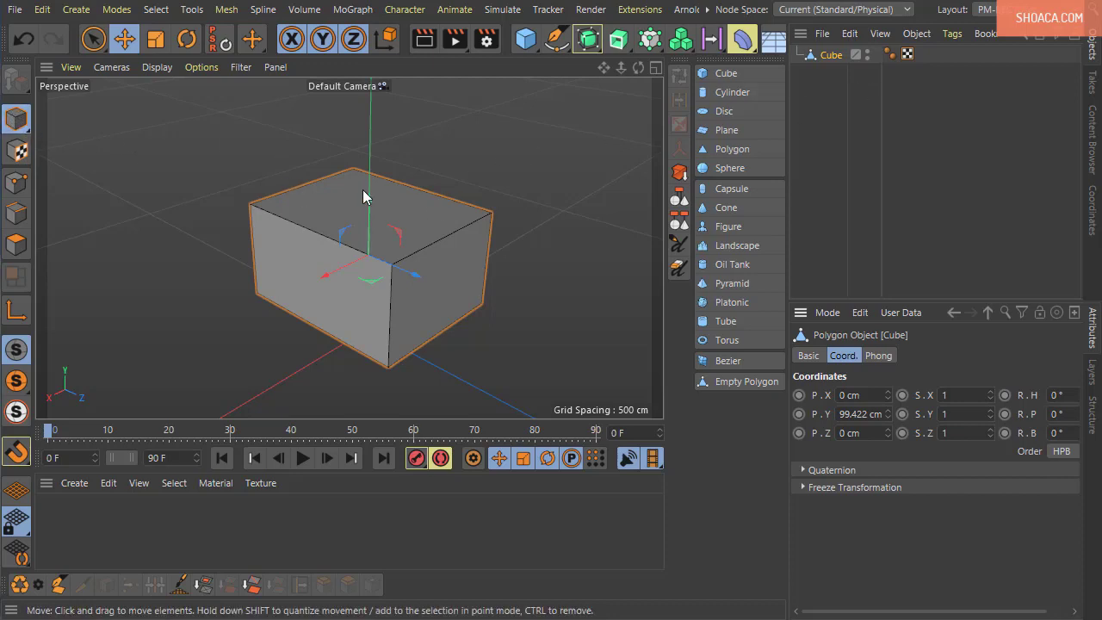
- Move the cube to about 31 cm on X and 144 cm on Y, and scale it up slightly
drag(362, 191, 348, 148)
drag(341, 238, 321, 246)
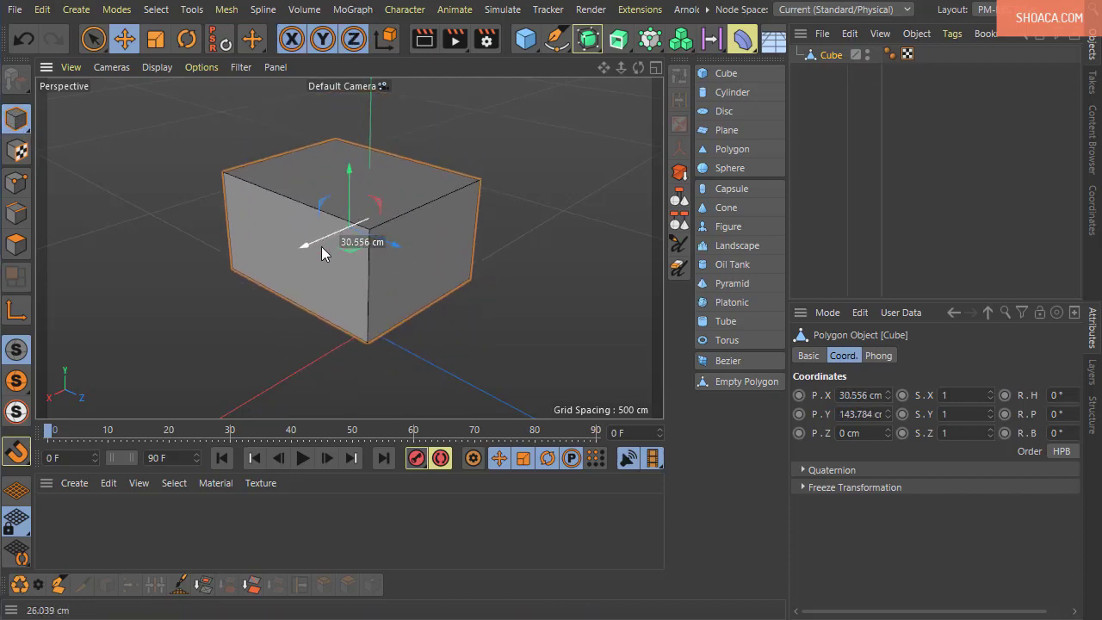
click(185, 41)
click(158, 42)
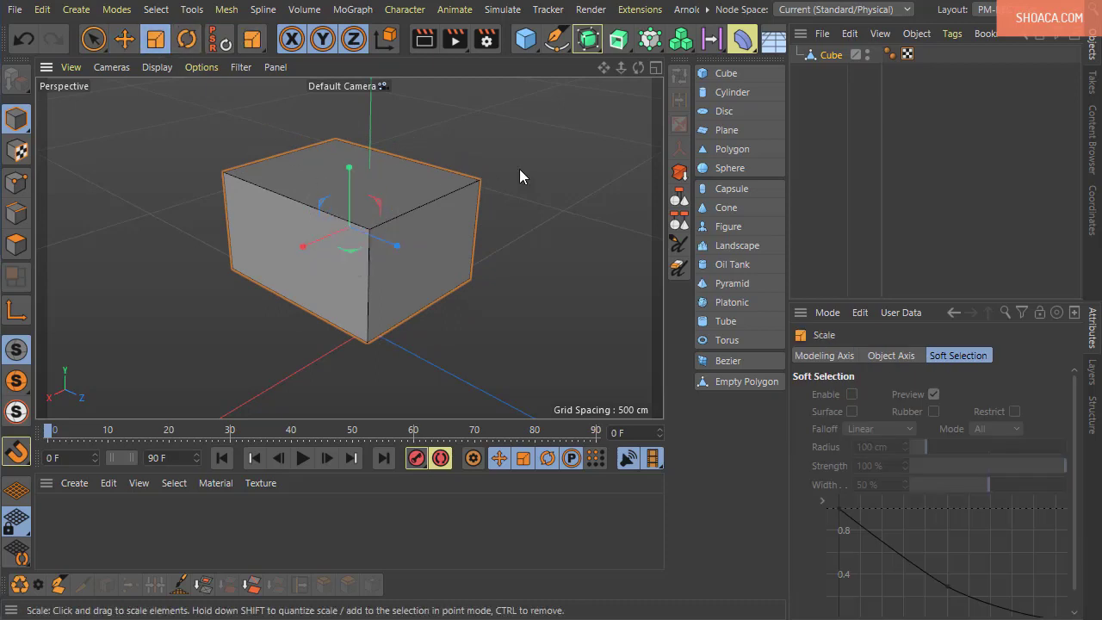
drag(734, 305, 282, 137)
mouse_move(346, 171)
mouse_down()
mouse_move(345, 148)
mouse_move(346, 173)
mouse_up()
- Try rotating the whole cube with the Rotate tool and undo the rotation
click(186, 39)
drag(346, 222, 366, 264)
key(ctrl+z)
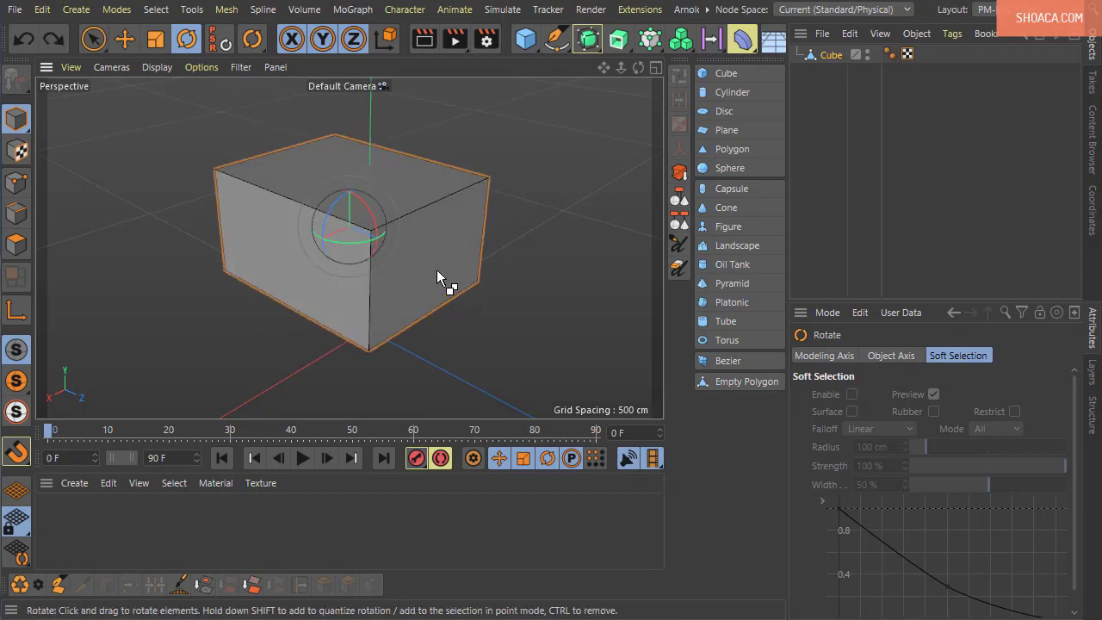
- Select the cube's top face in Polygon mode with the Move tool active, briefly checking the other component modes
alt+drag(506, 349, 439, 315)
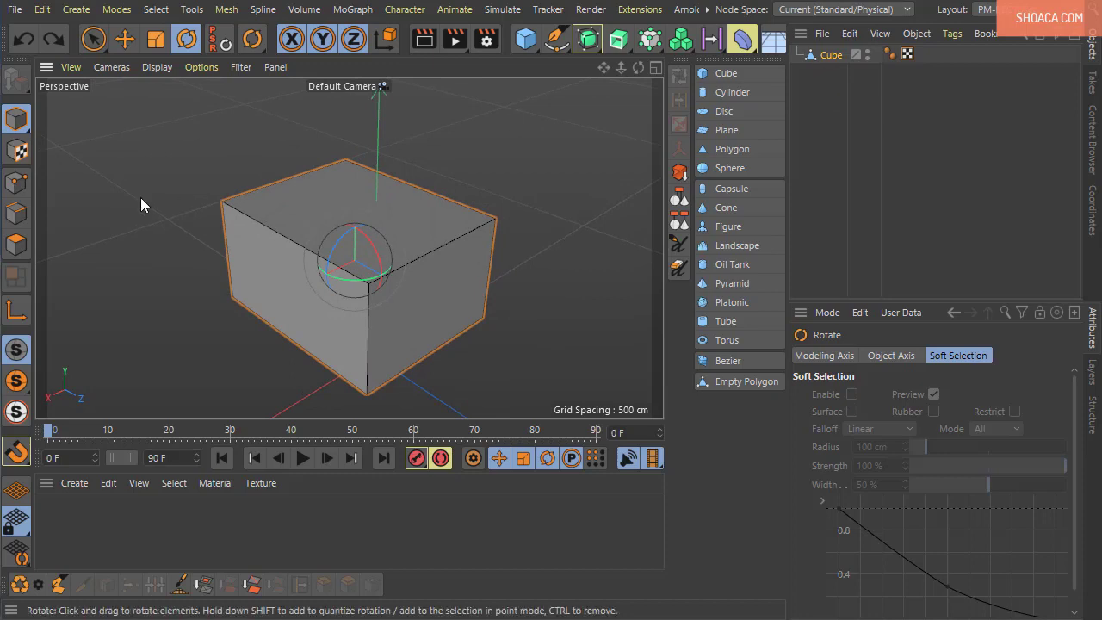
click(26, 246)
click(355, 218)
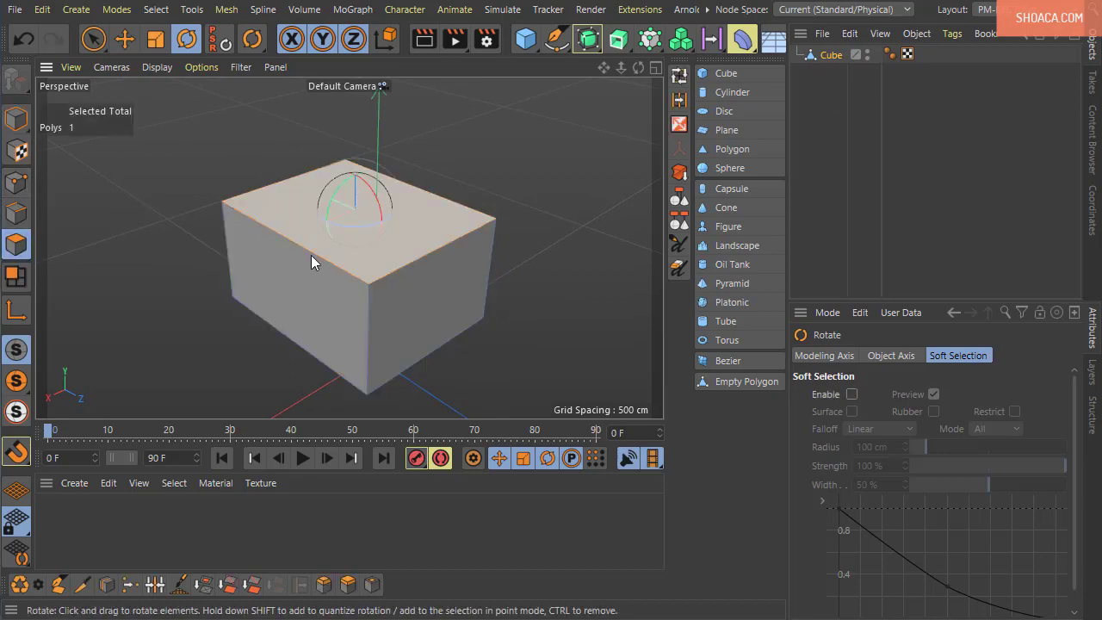
click(124, 39)
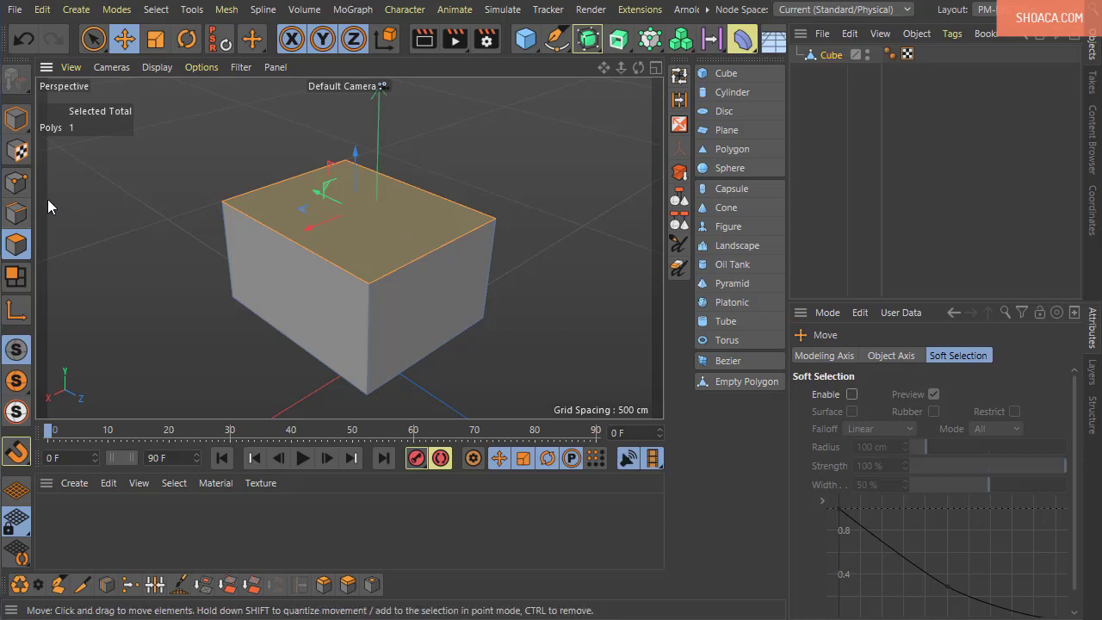
click(22, 214)
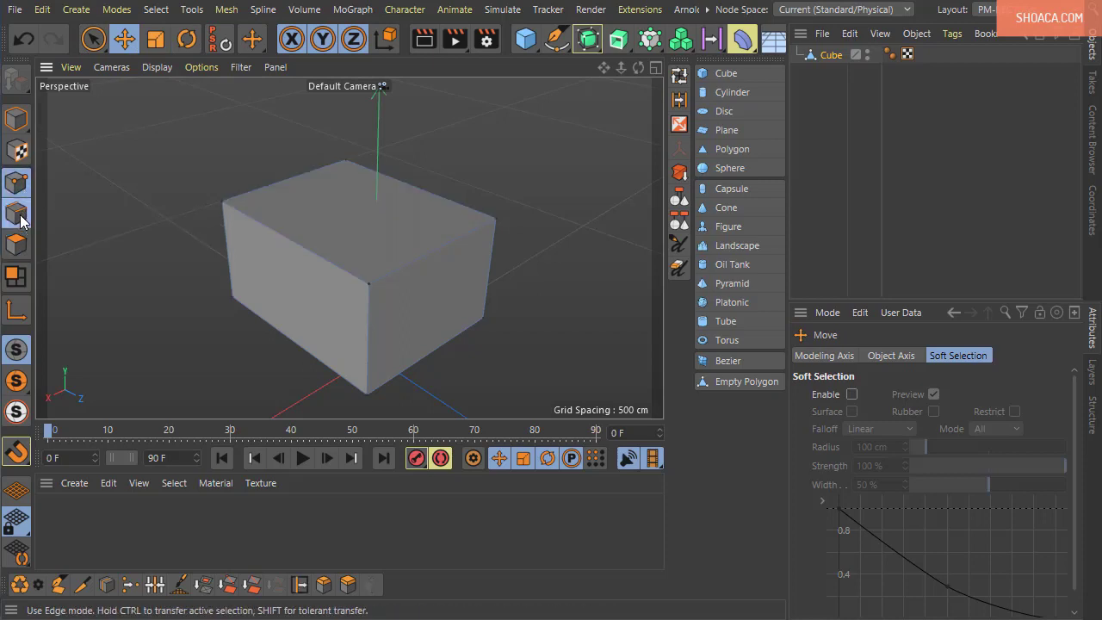
click(19, 246)
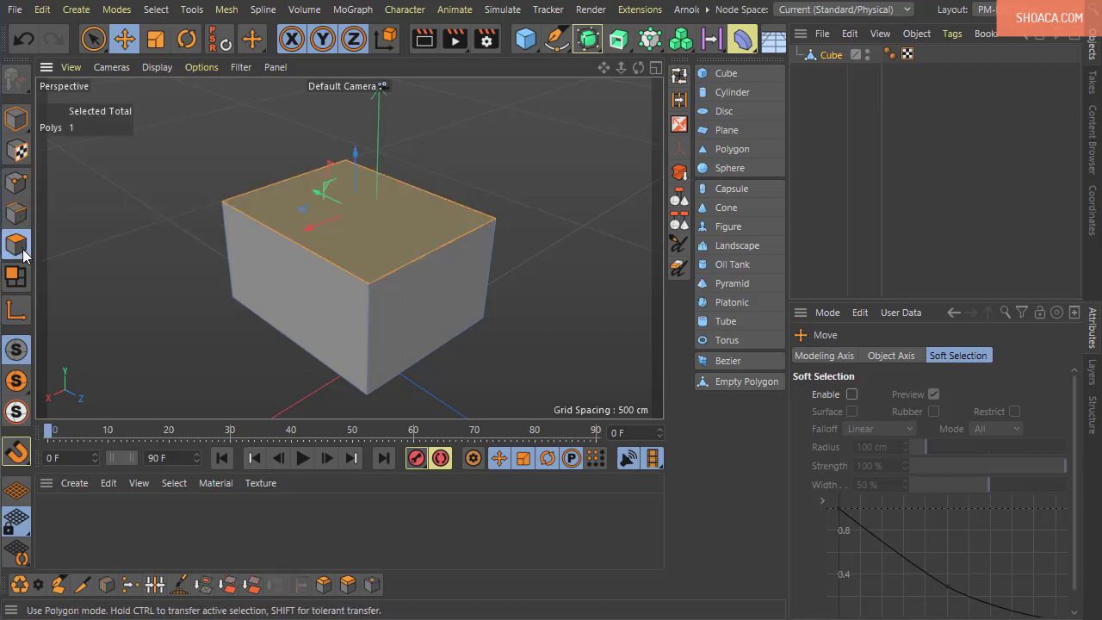
- Bevel the selected top face with an offset and extrusion of about 45.4 cm
right_click(467, 147)
click(516, 220)
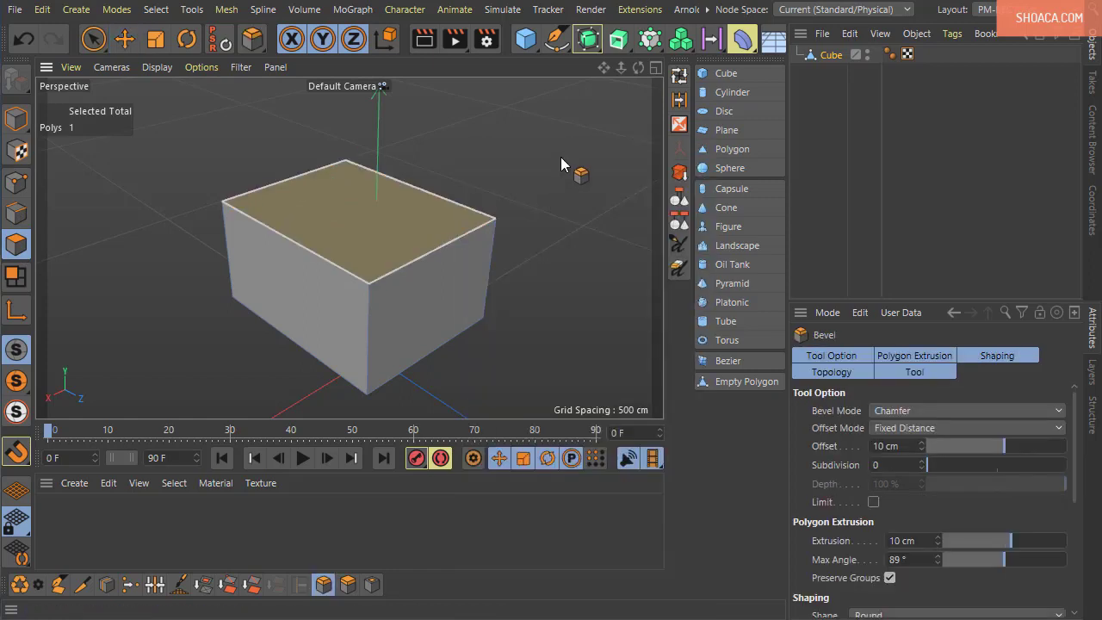
drag(561, 157, 573, 245)
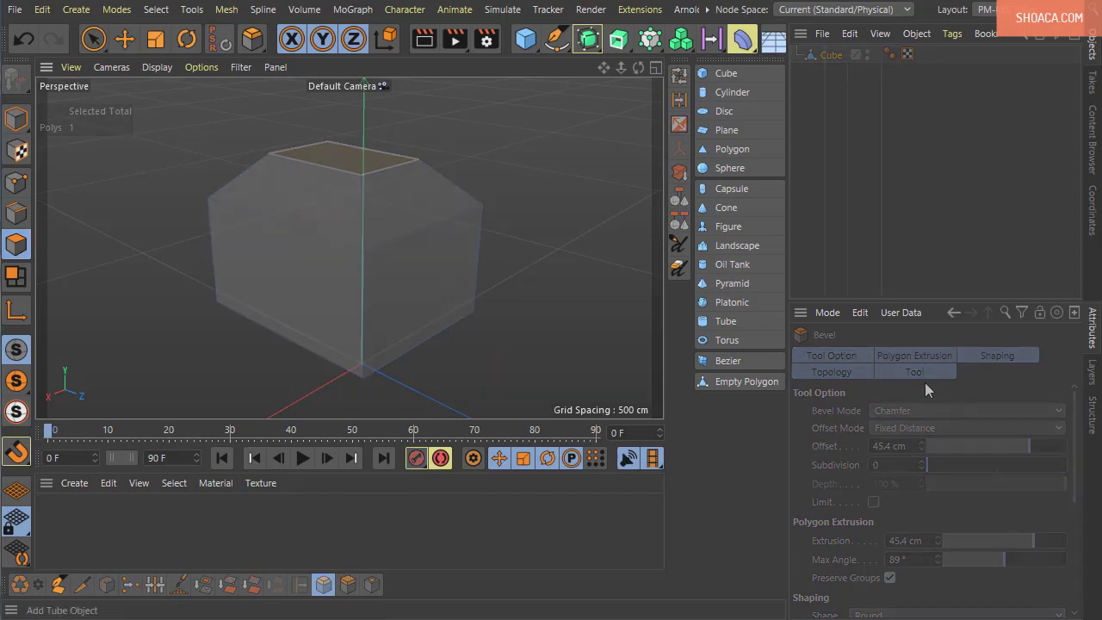
- Add a cylinder primitive, raise it about 98 cm along the Y axis, and switch to Model mode
click(721, 92)
key(h)
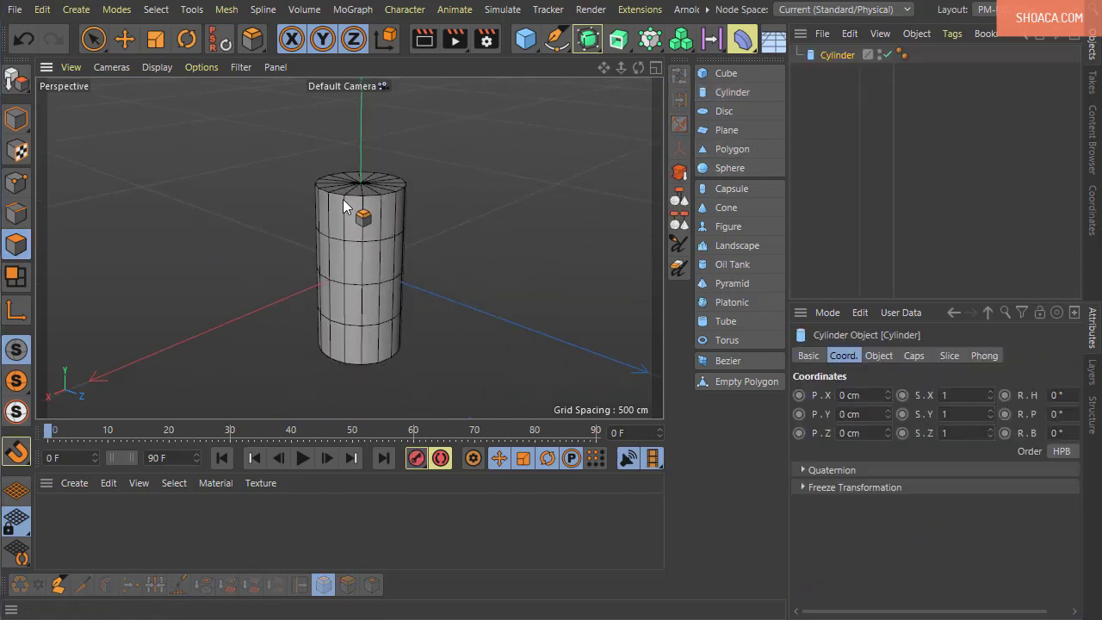
click(131, 45)
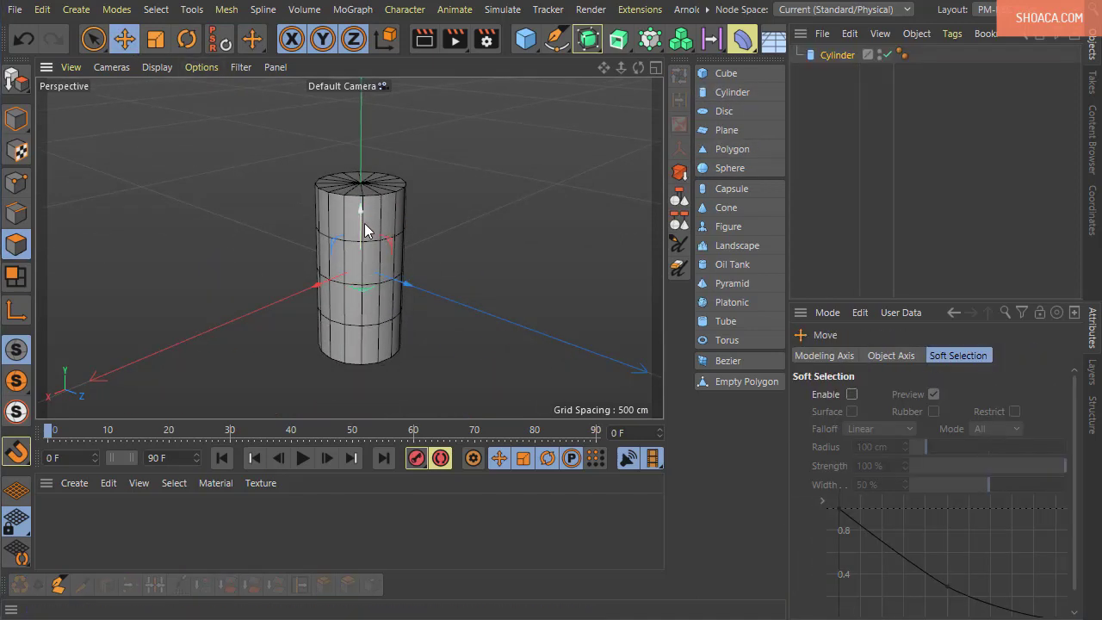
drag(366, 215, 368, 138)
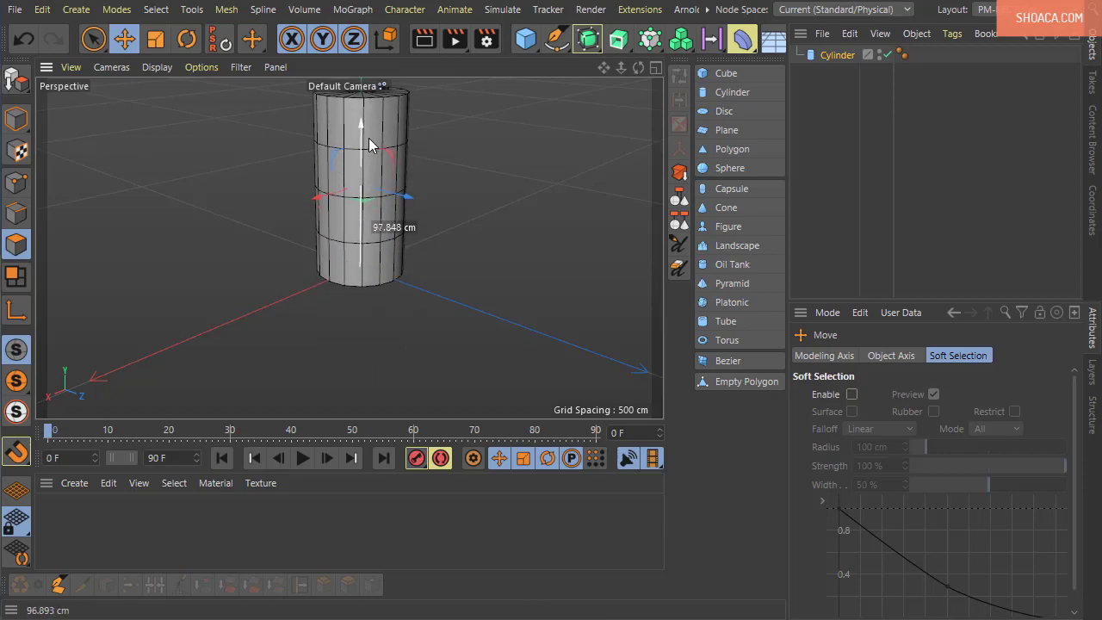
click(16, 118)
alt+drag(477, 323, 538, 383)
- Examine the cylinder's cap, slice and object properties
click(837, 55)
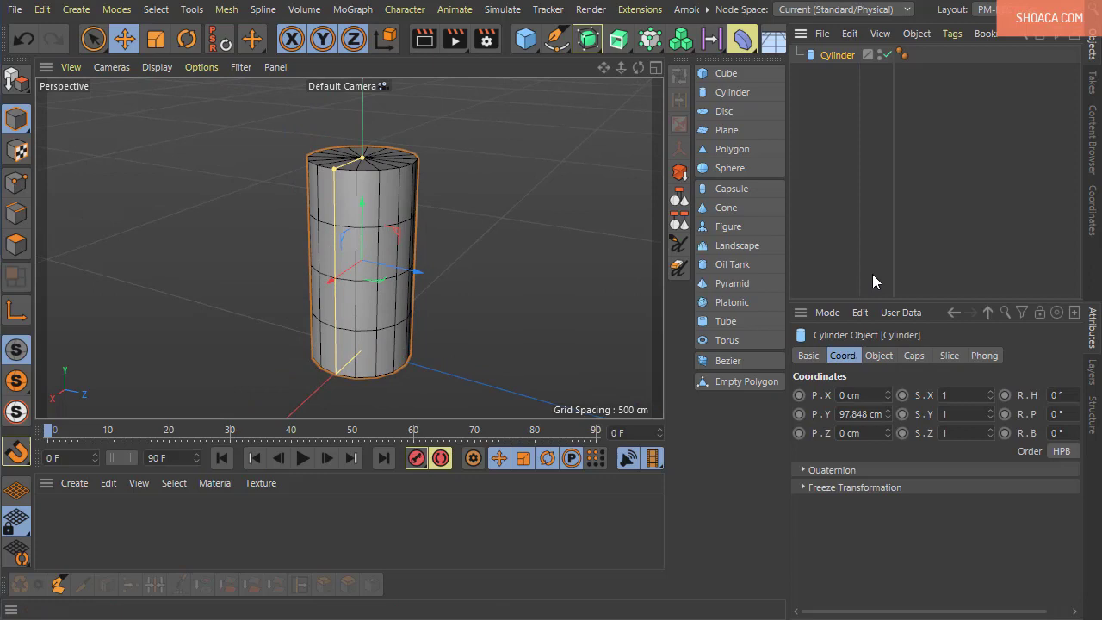
click(892, 356)
click(914, 359)
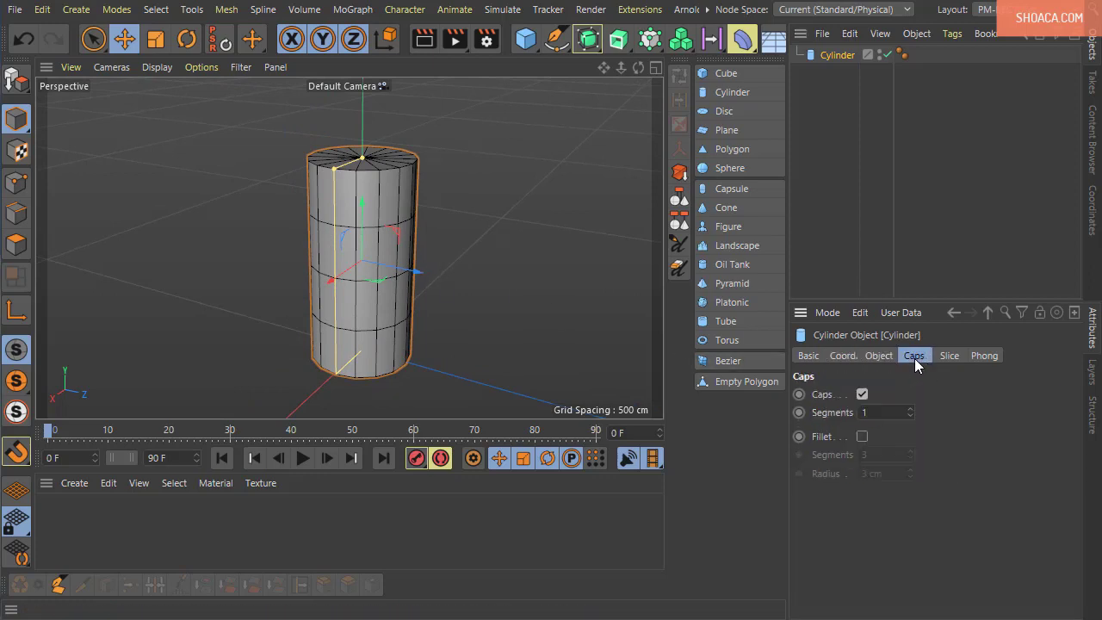
click(945, 358)
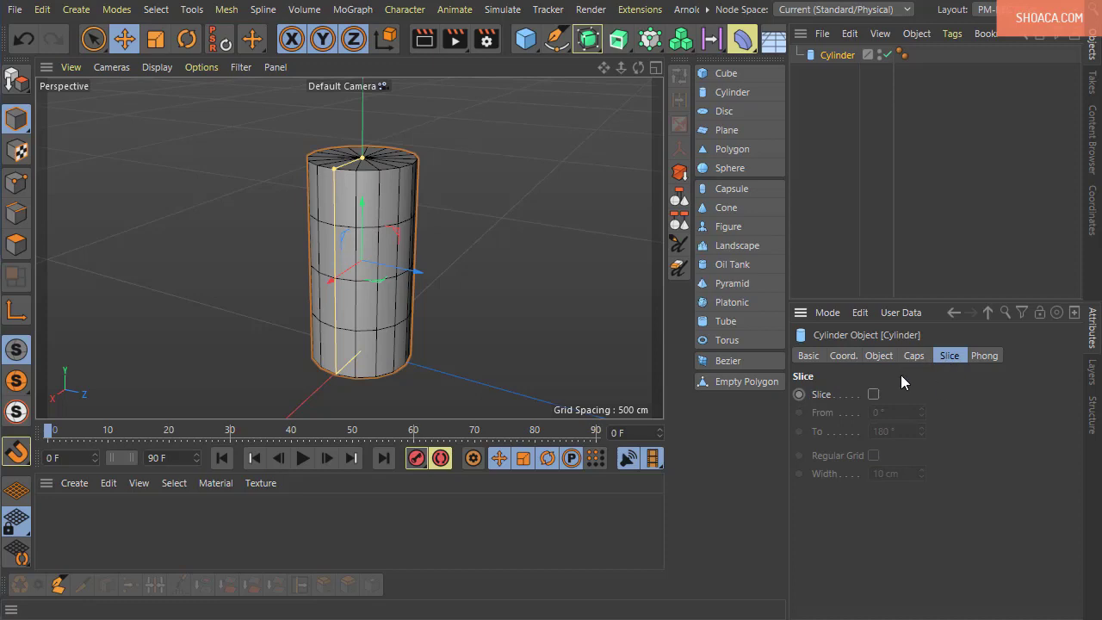
click(879, 356)
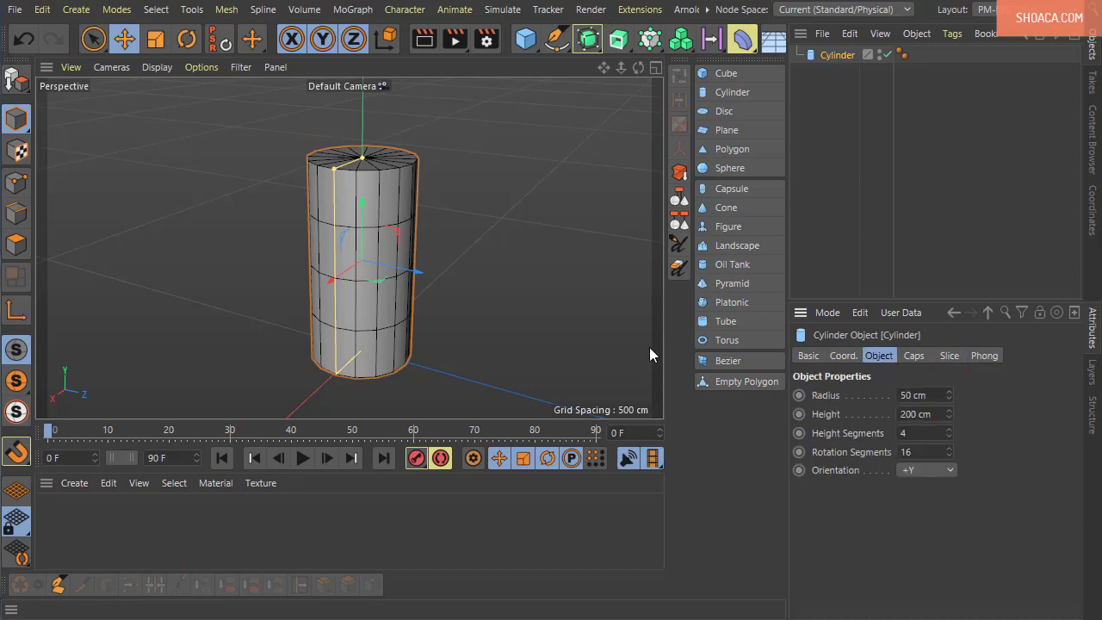
- Set the cylinder's radius to 64 cm and its height to 145 cm
alt+drag(480, 283, 456, 294)
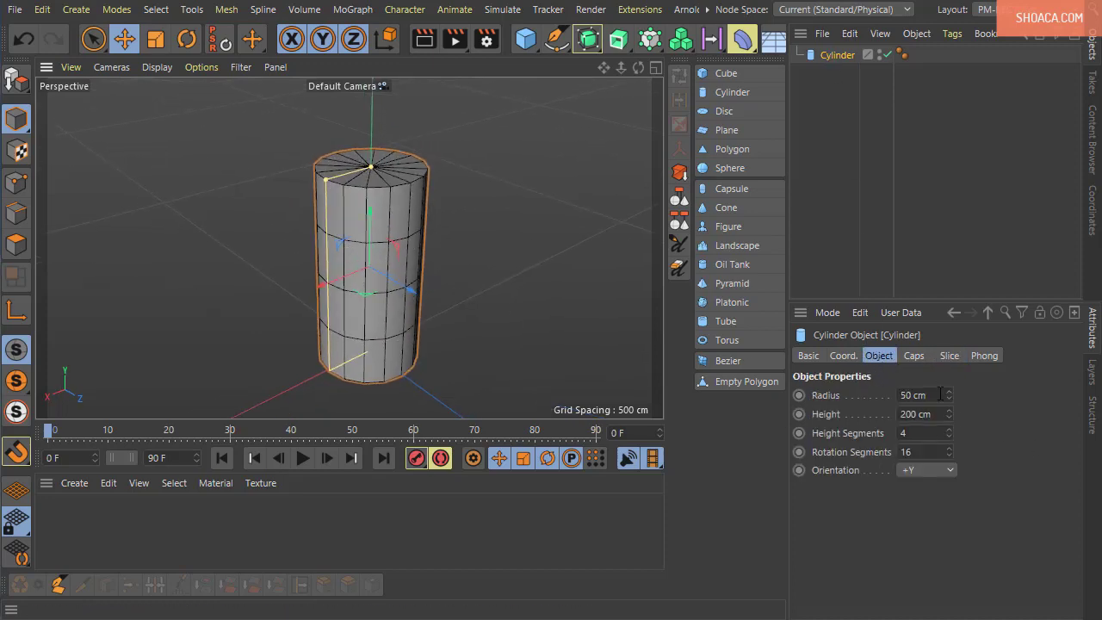
drag(948, 395, 949, 424)
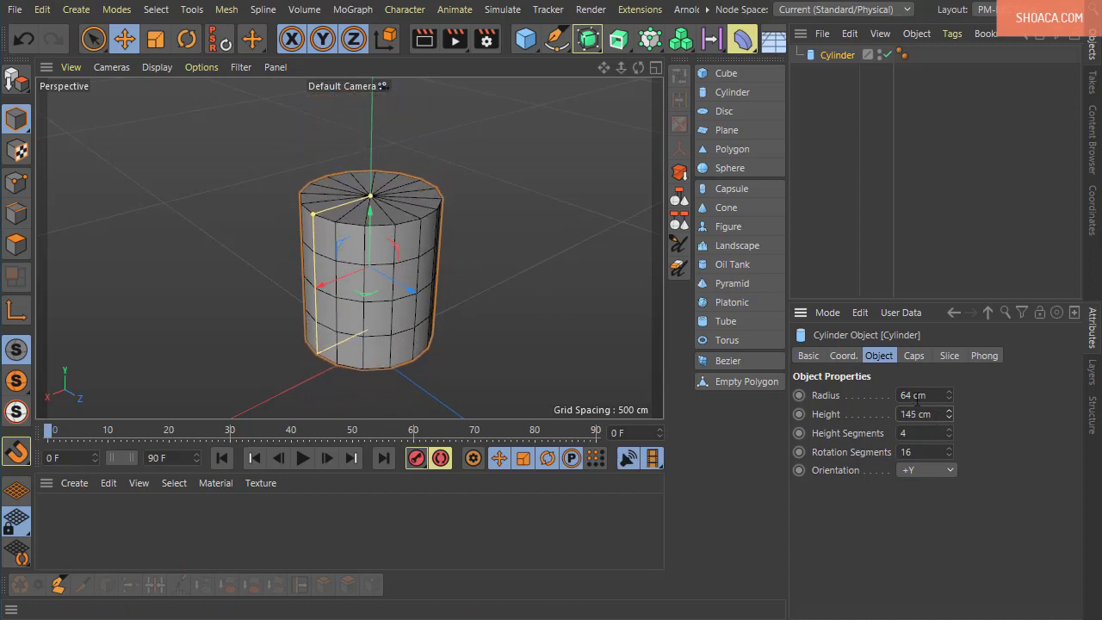
- Resize the cylinder with its viewport handles to a height of about 181 cm and a radius of about 173 cm
alt+drag(501, 314, 502, 353)
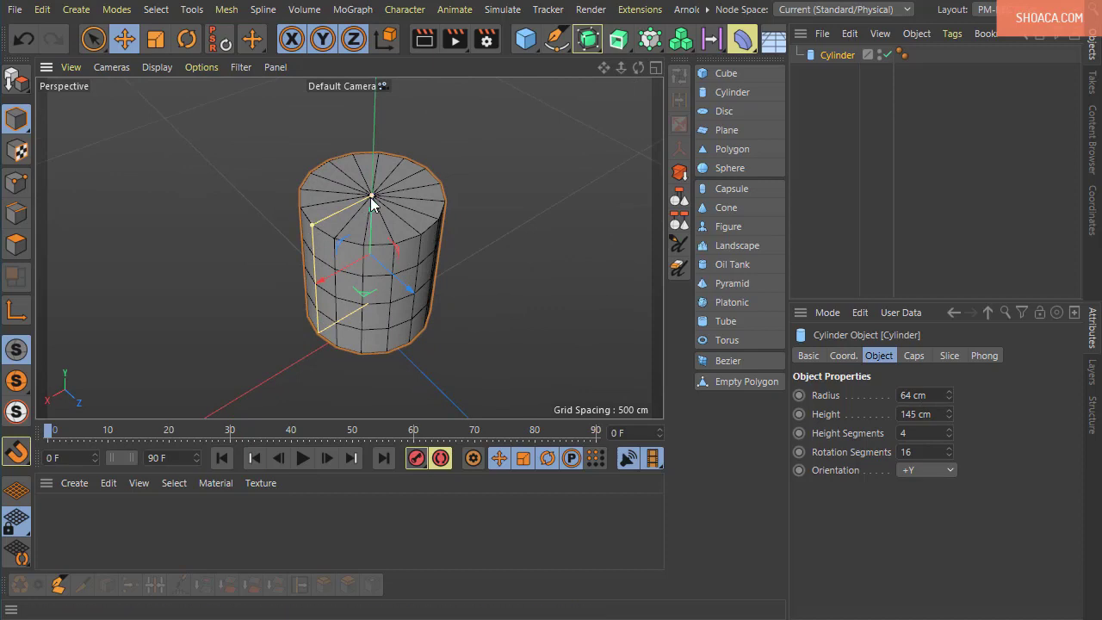
mouse_move(373, 198)
mouse_down()
mouse_move(631, 166)
mouse_move(370, 205)
mouse_up()
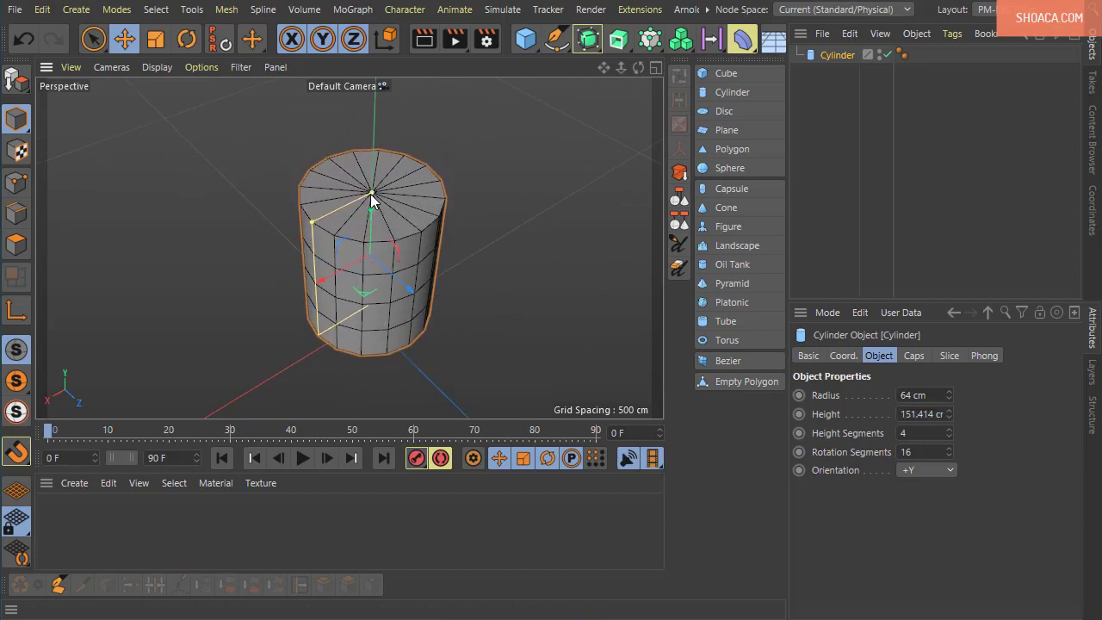
drag(373, 197, 304, 259)
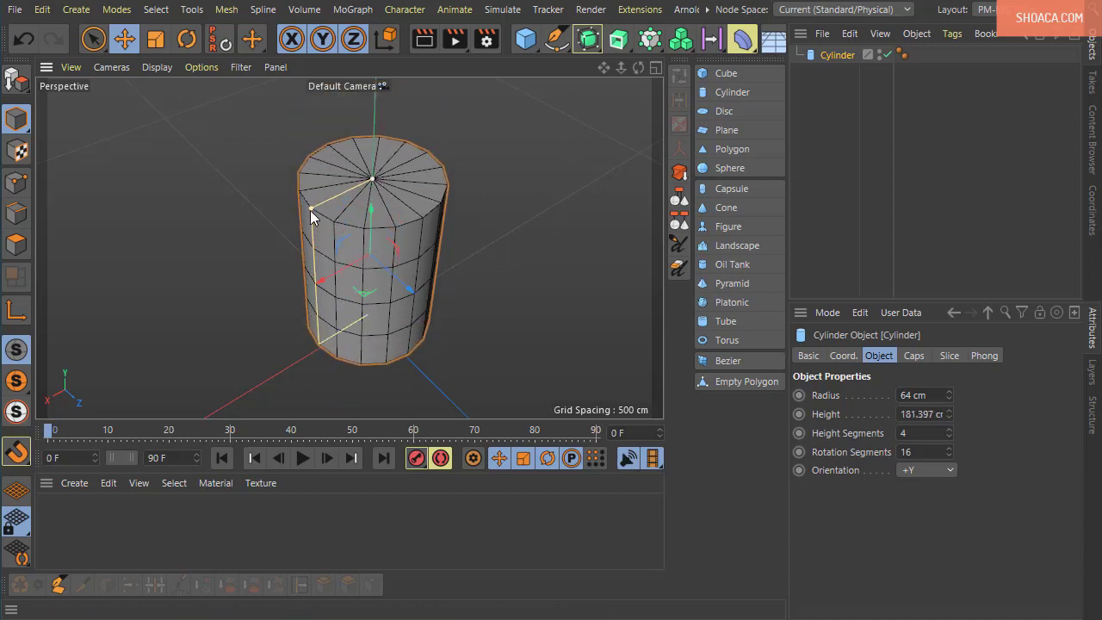
drag(307, 210, 194, 279)
alt+middle_drag(477, 330, 437, 225)
scroll(438, 224, down, 3)
alt+drag(442, 250, 453, 331)
alt+middle_drag(499, 329, 501, 338)
alt+drag(501, 338, 505, 325)
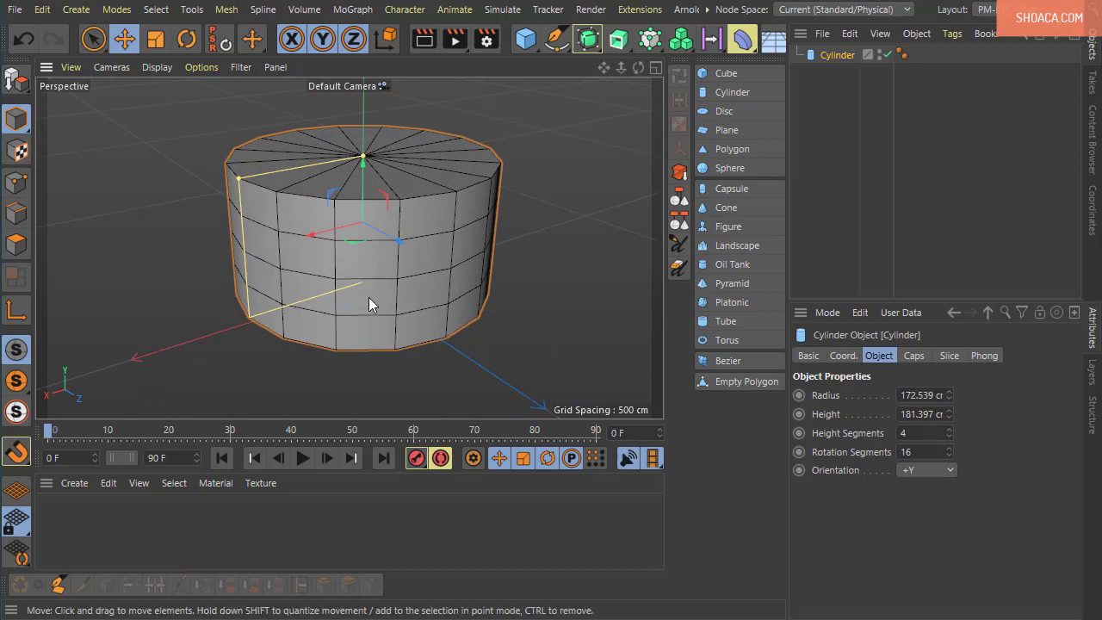
- Try 6 and 3 height segments on the cylinder, and return the count to 4
click(948, 429)
click(948, 429)
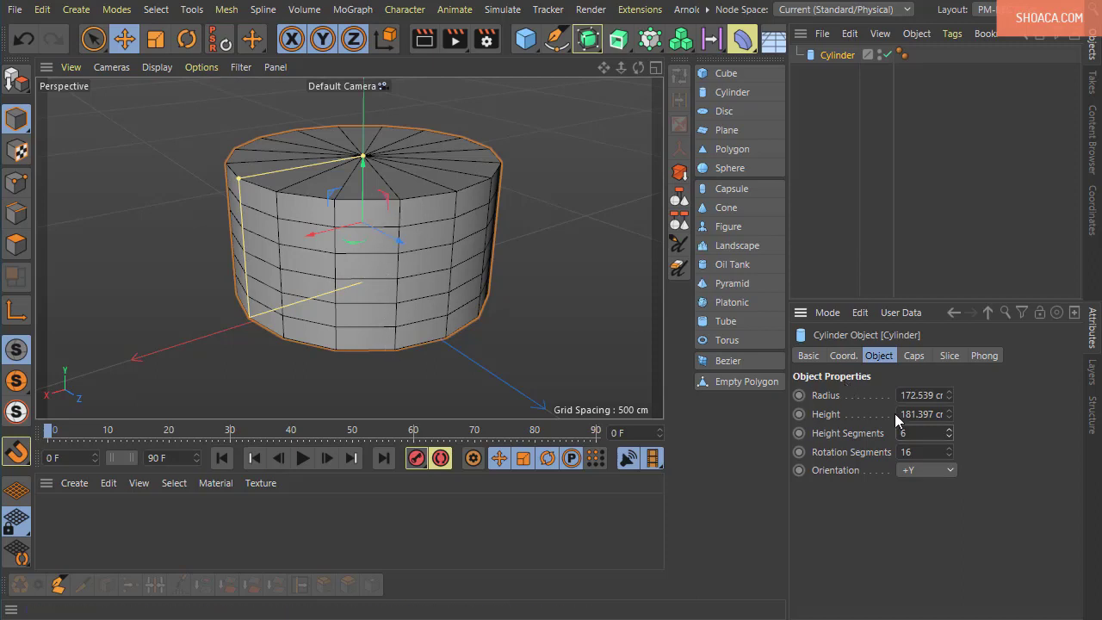
drag(948, 437, 949, 429)
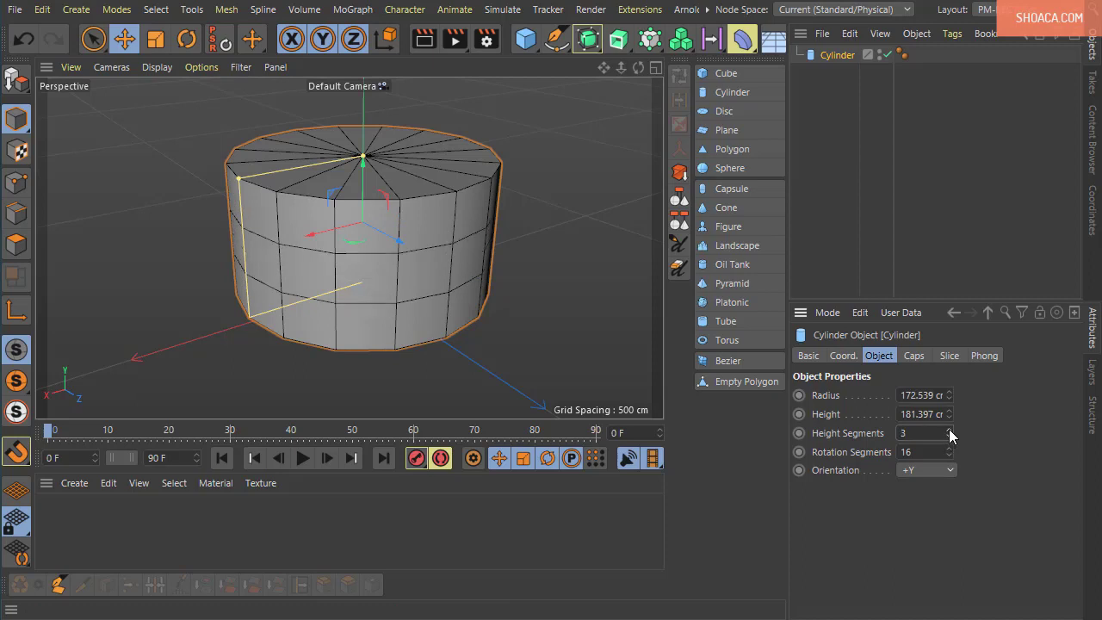
click(949, 429)
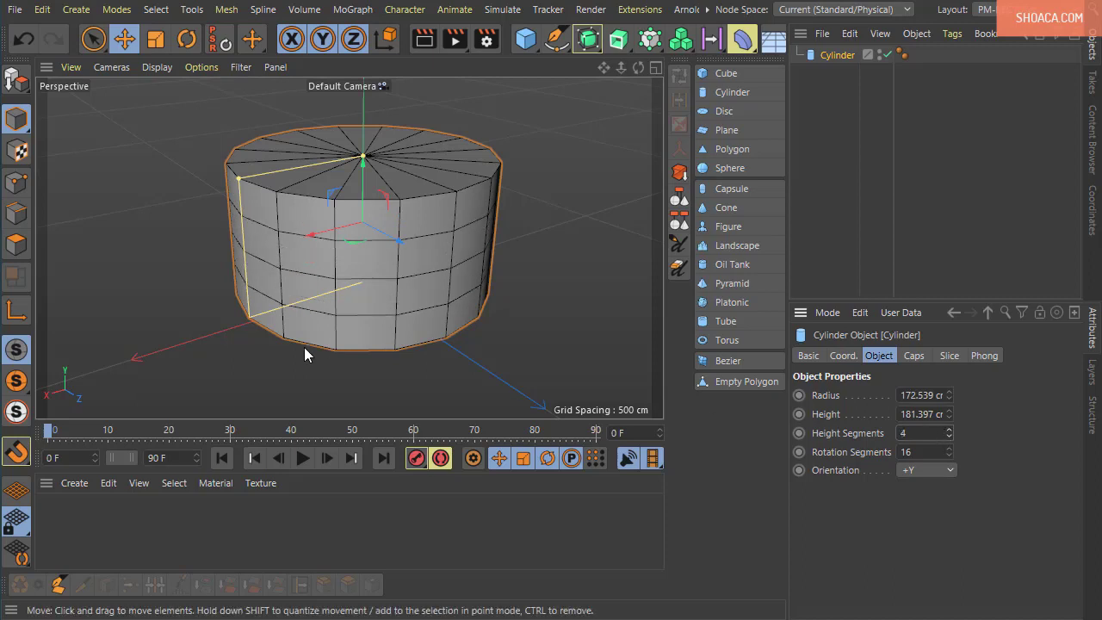
- Set the cylinder's rotation segments to 32
alt+drag(445, 338, 453, 326)
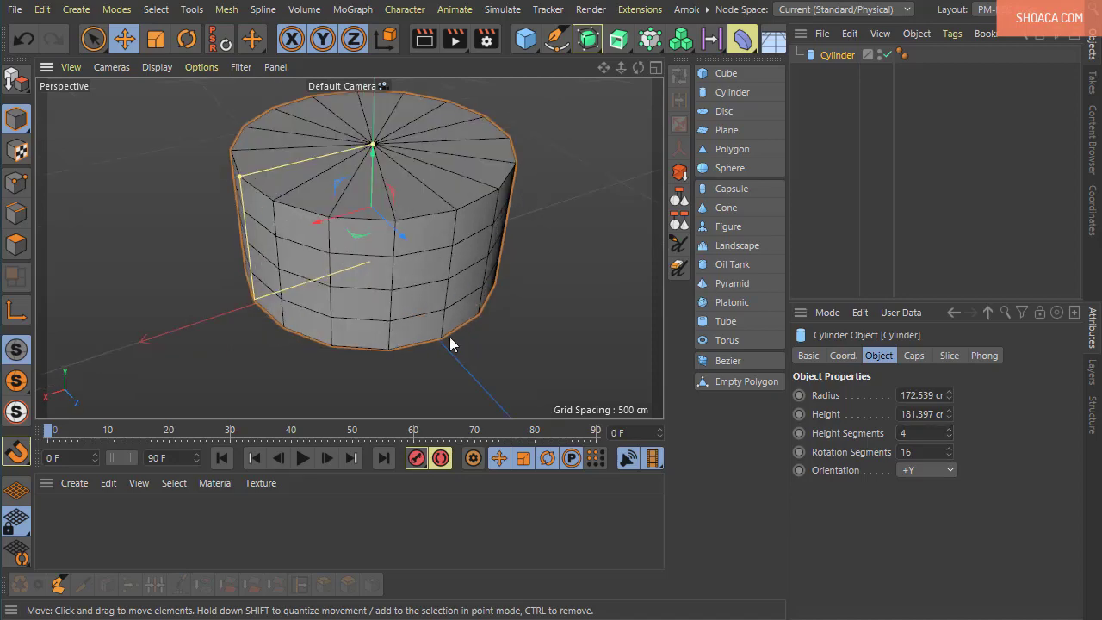
mouse_move(950, 452)
mouse_down()
mouse_move(997, 450)
mouse_move(947, 450)
mouse_move(969, 449)
mouse_up()
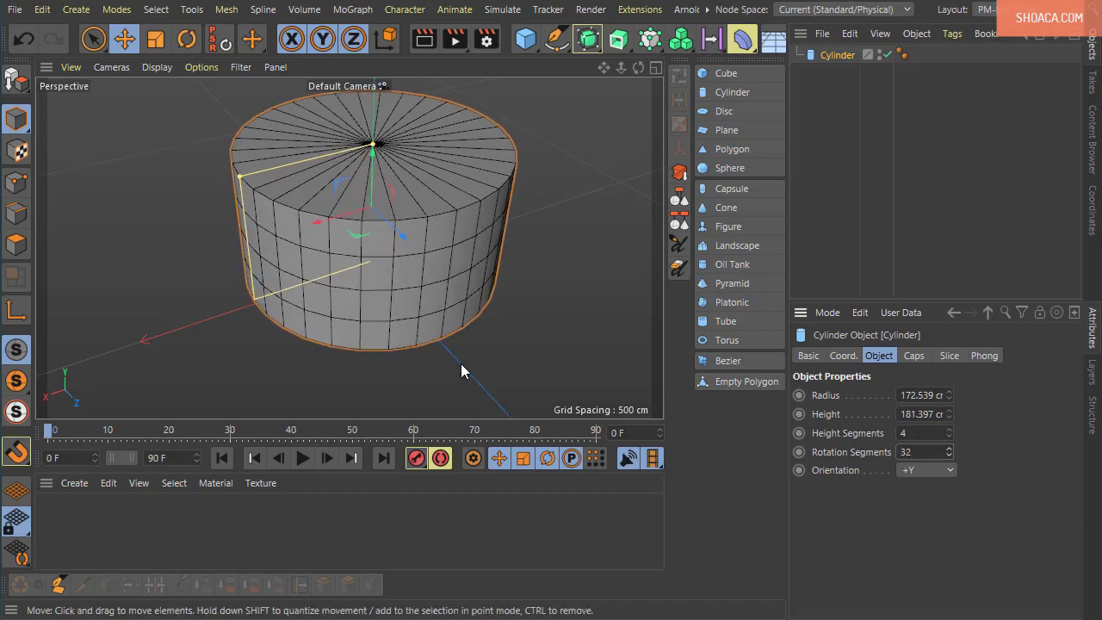
alt+drag(461, 363, 517, 362)
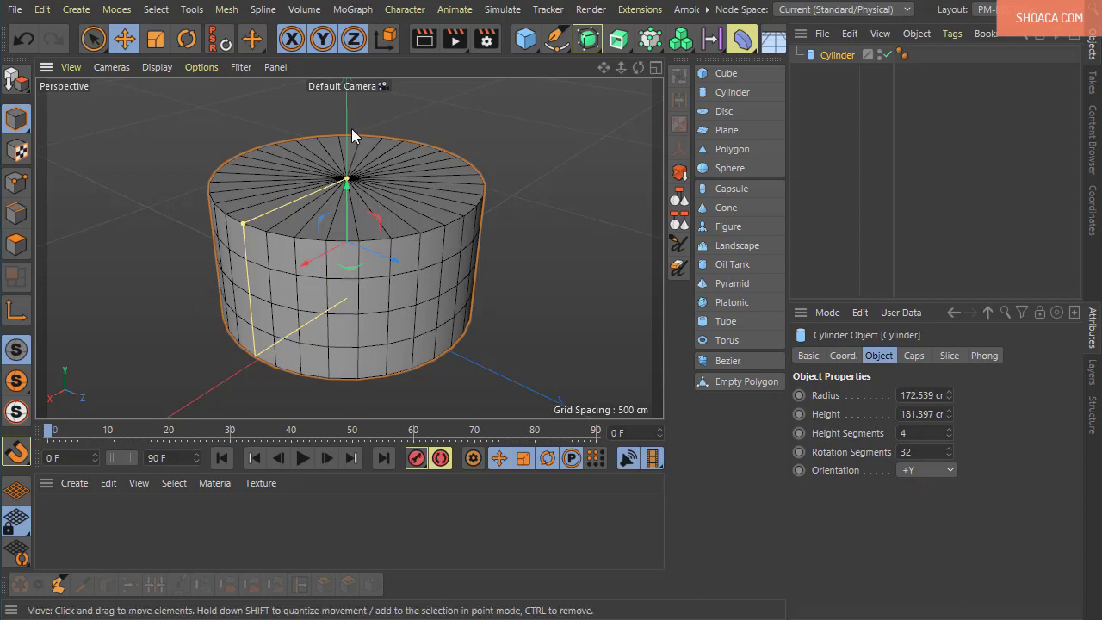
- Try the +X, +Z and -Z orientations on the cylinder, and set it back to +Y
click(912, 469)
click(918, 491)
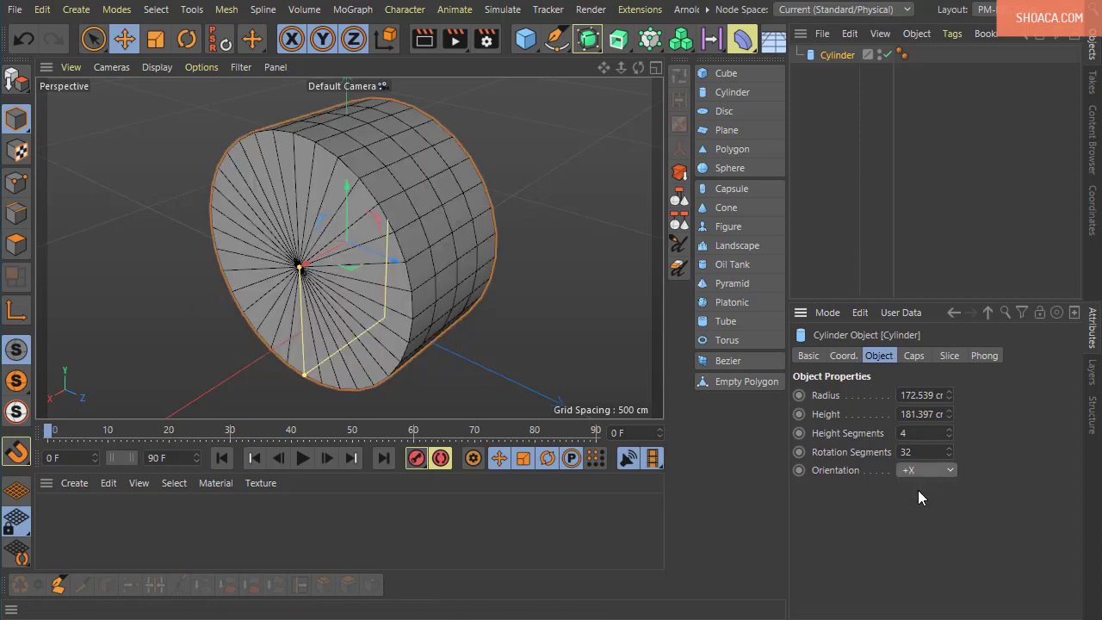
click(915, 468)
click(929, 568)
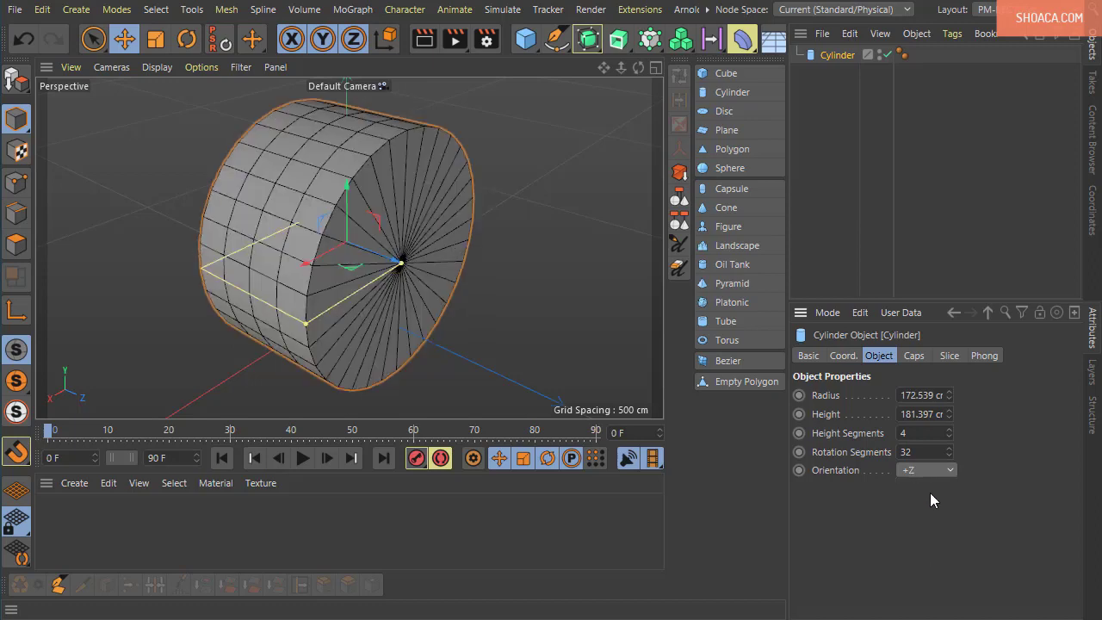
click(930, 467)
click(924, 584)
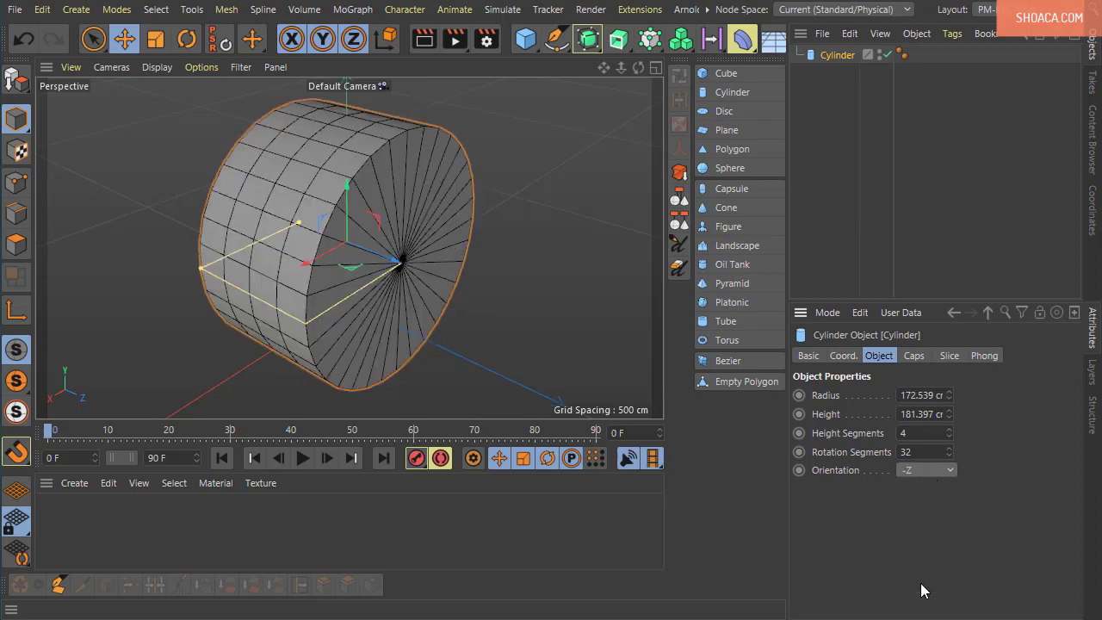
click(917, 469)
click(928, 531)
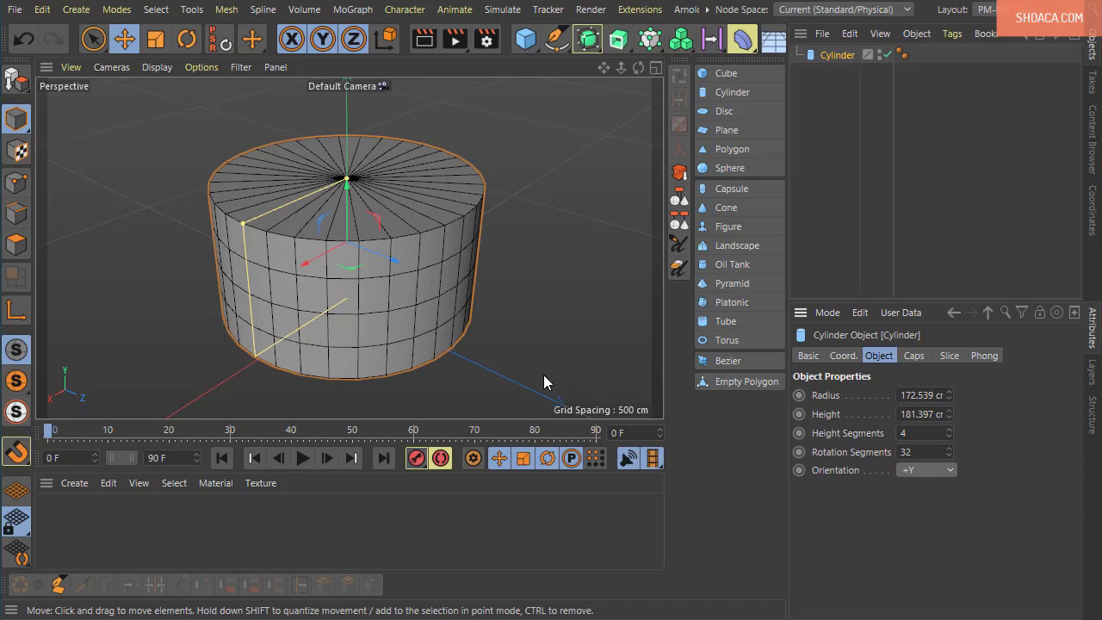
- Turn the cylinder's caps off, inspect the open tube from several angles, and turn the caps back on
click(918, 357)
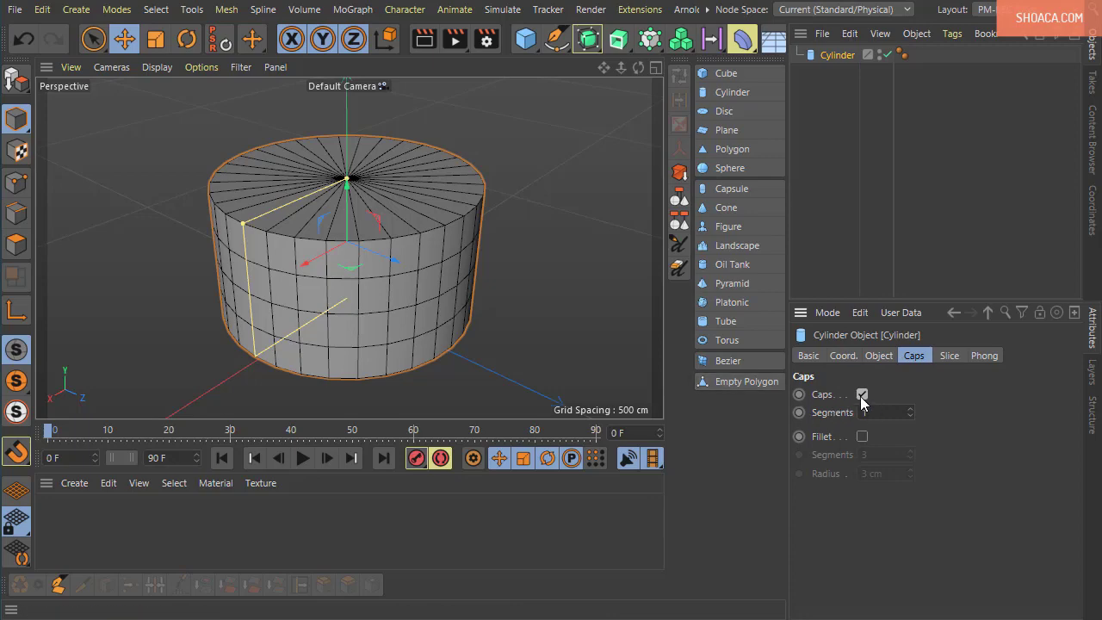
alt+drag(532, 346, 568, 360)
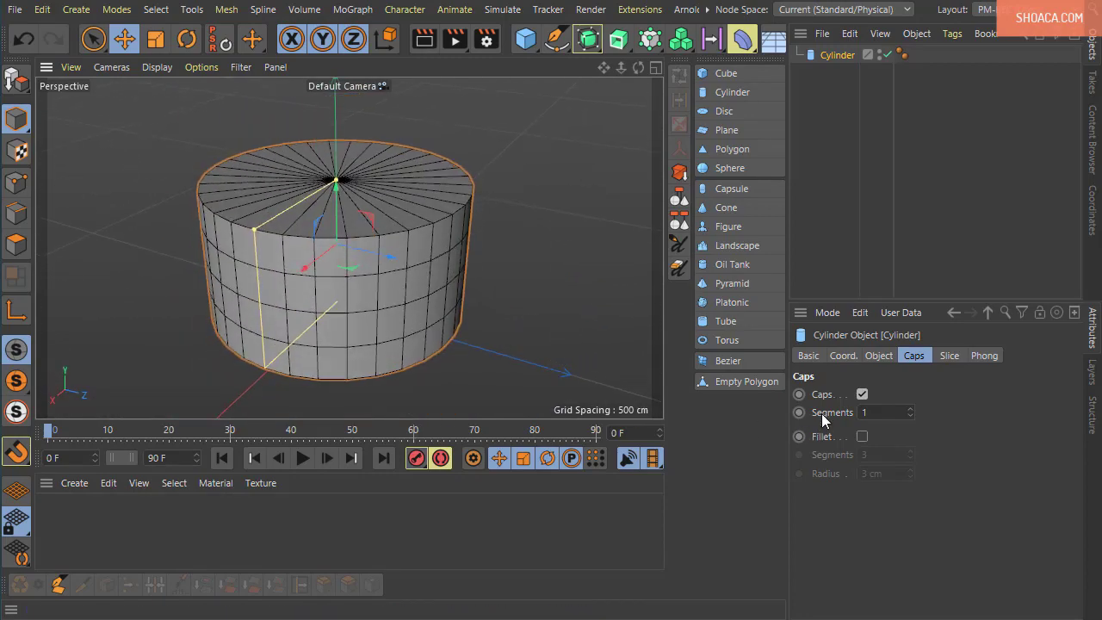
click(862, 394)
alt+drag(622, 319, 362, 310)
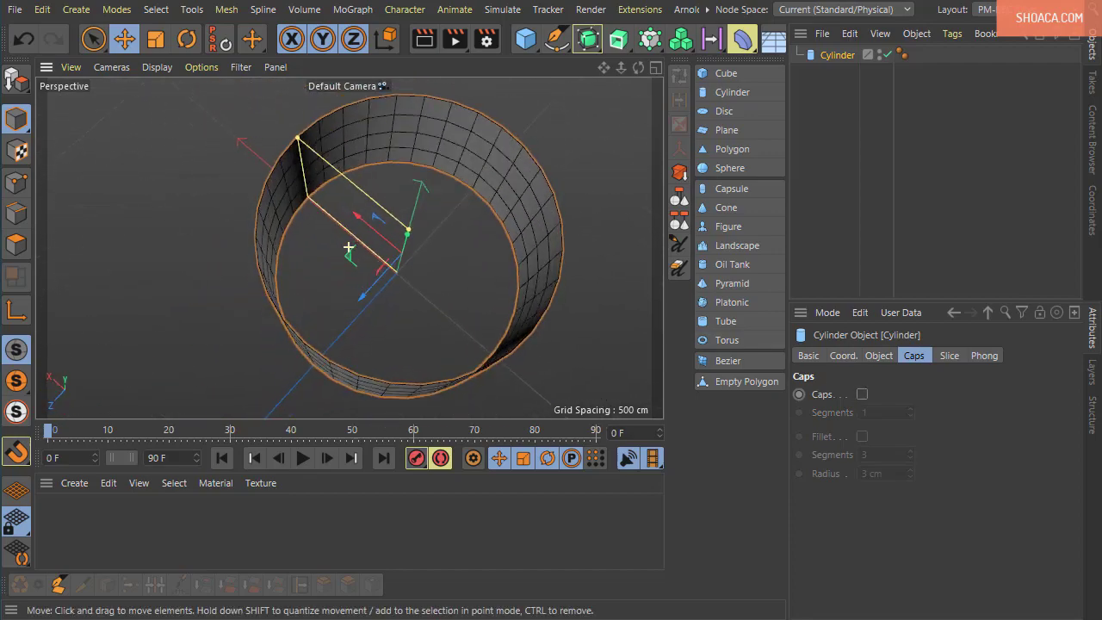
alt+drag(348, 248, 538, 334)
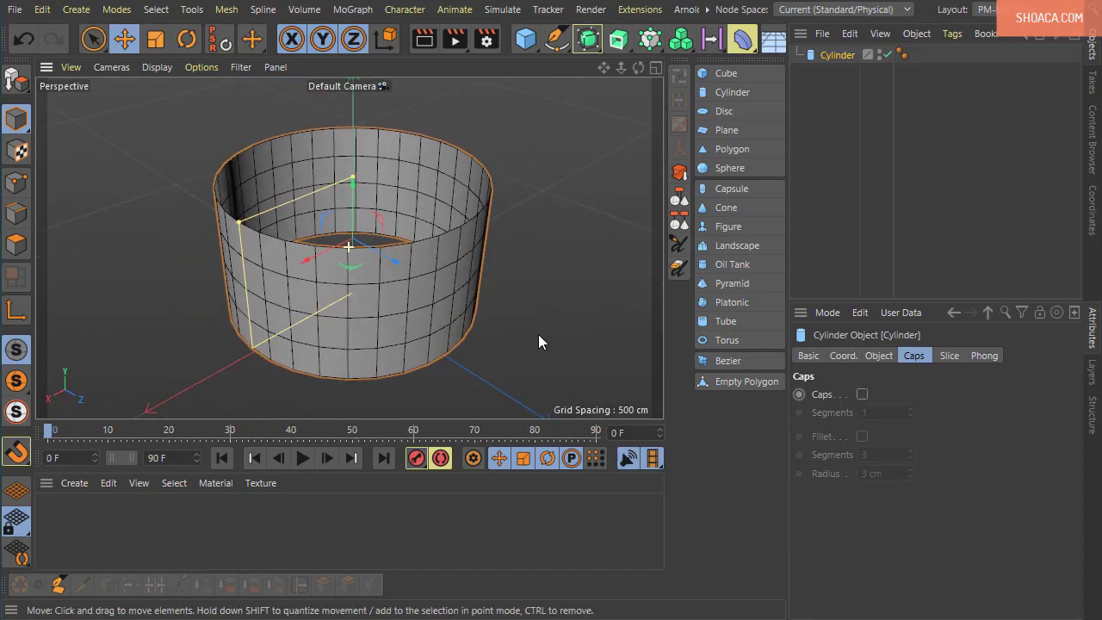
click(862, 395)
alt+drag(496, 300, 501, 343)
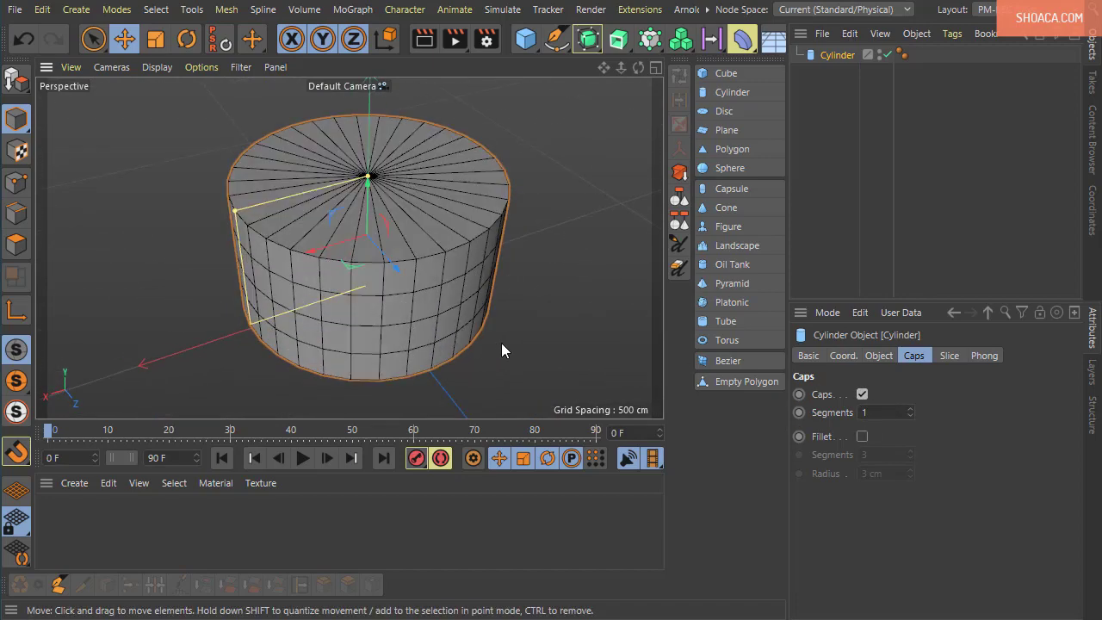
- Try 2 and 3 cap segments on the cylinder, and return the count to 1
alt+middle_drag(446, 280, 437, 304)
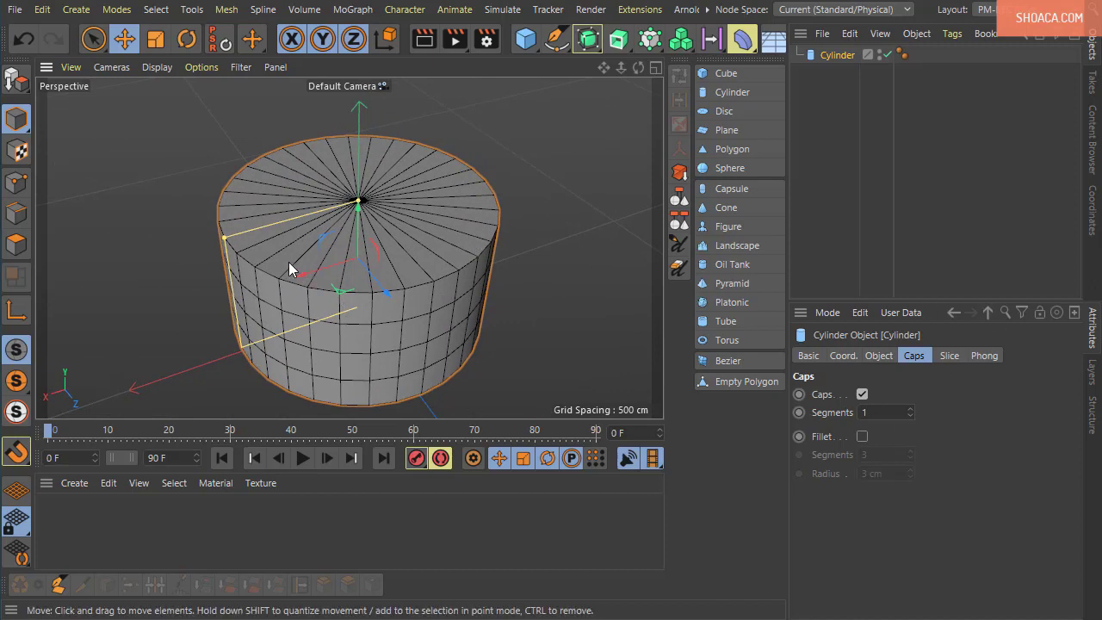
click(909, 409)
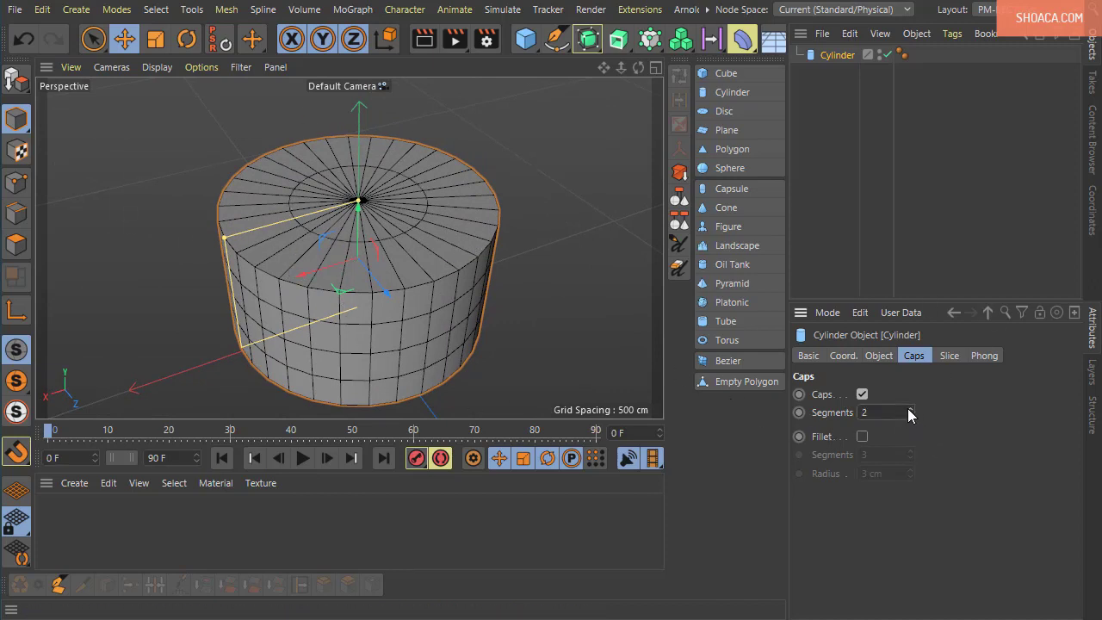
click(909, 409)
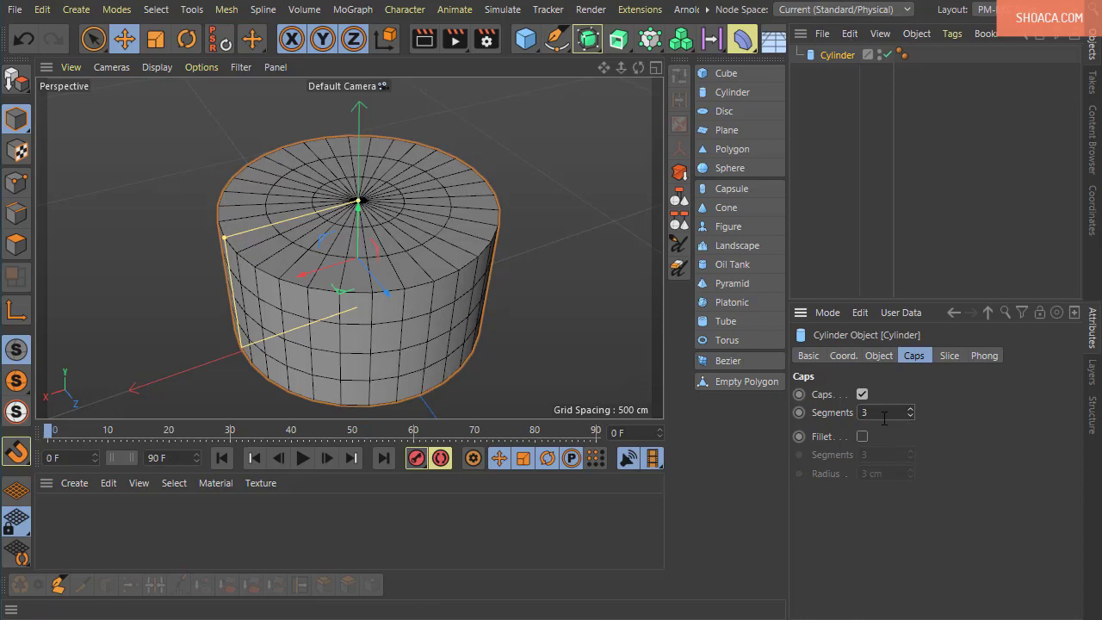
click(910, 416)
click(910, 416)
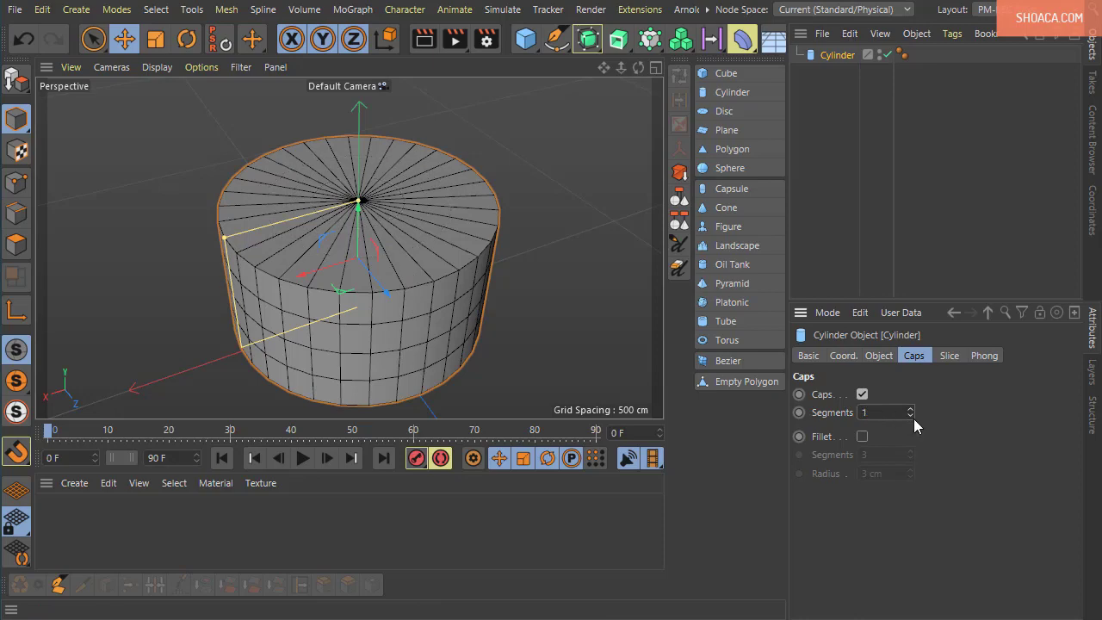
- Enable the cylinder's cap fillet and adjust its radius to about 2.4 cm with the viewport handle
alt+drag(431, 302, 452, 320)
alt+drag(497, 351, 506, 376)
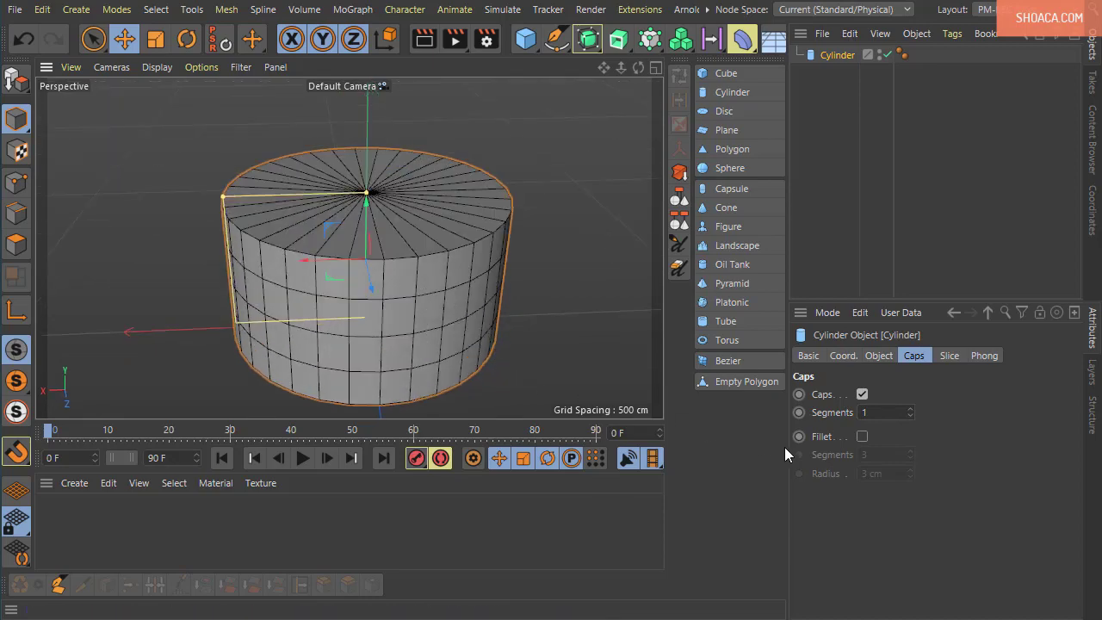
click(862, 437)
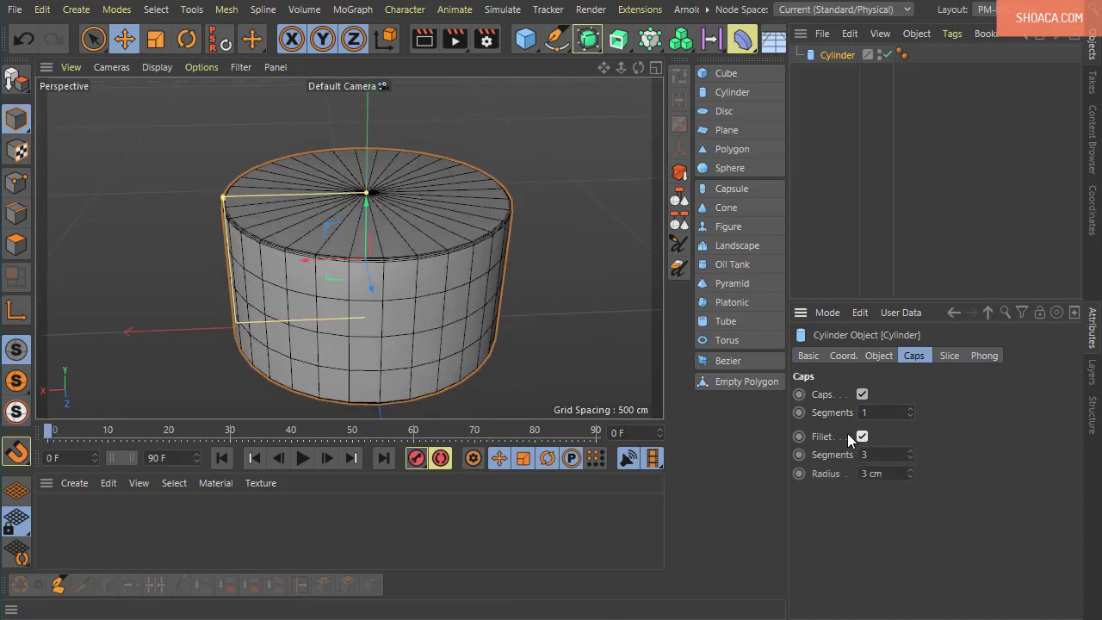
scroll(142, 232, up, 6)
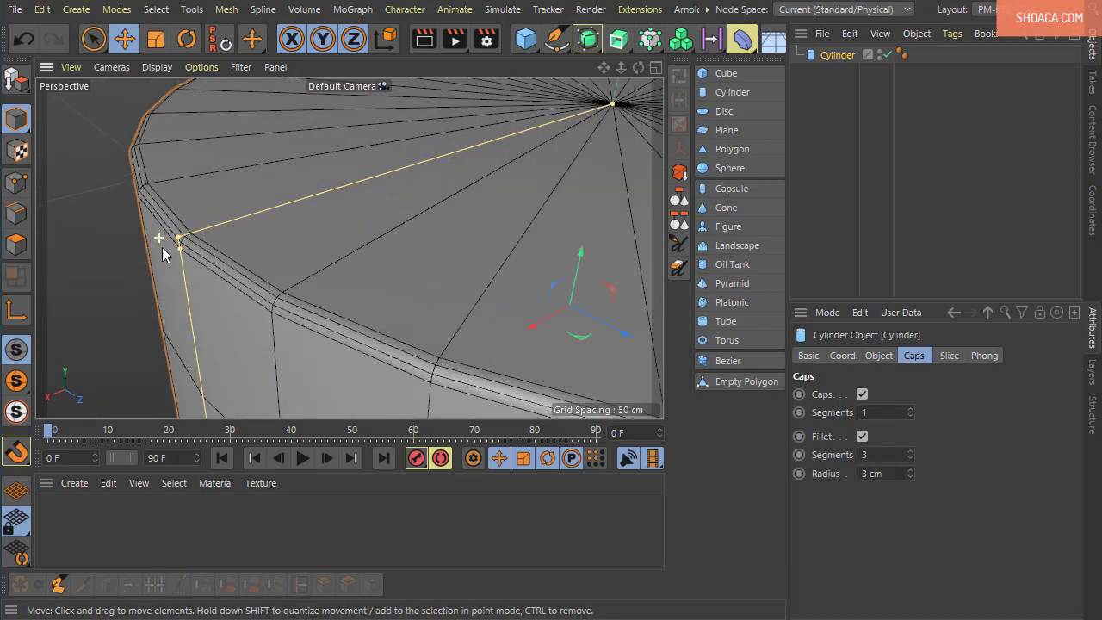
scroll(168, 240, up, 5)
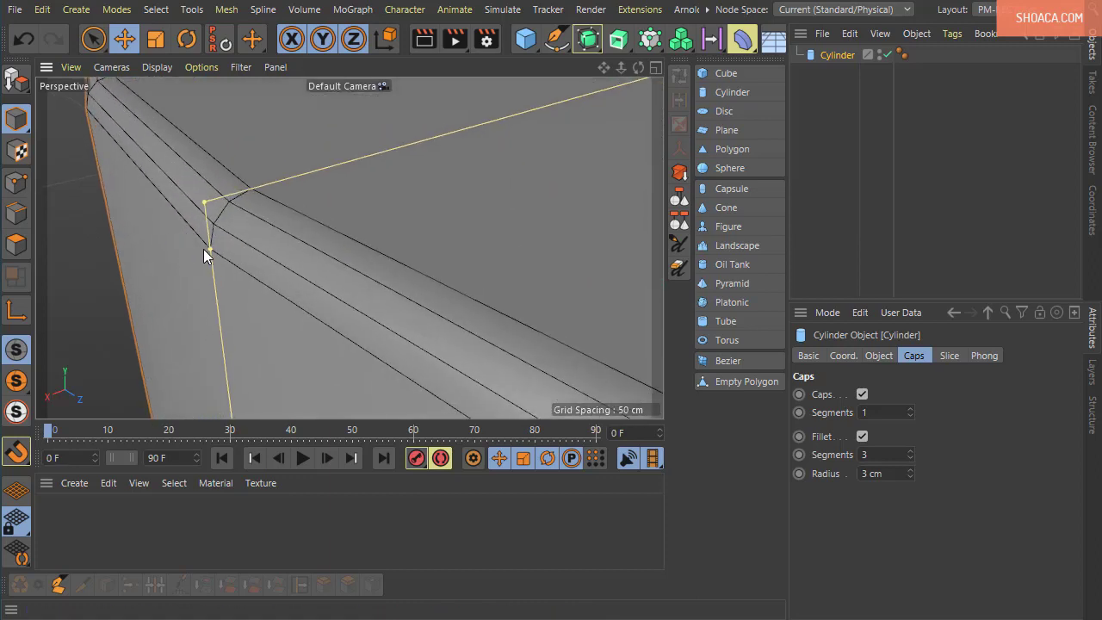
mouse_move(203, 249)
mouse_down()
mouse_move(213, 324)
mouse_move(201, 222)
mouse_move(203, 240)
mouse_up()
scroll(172, 279, down, 3)
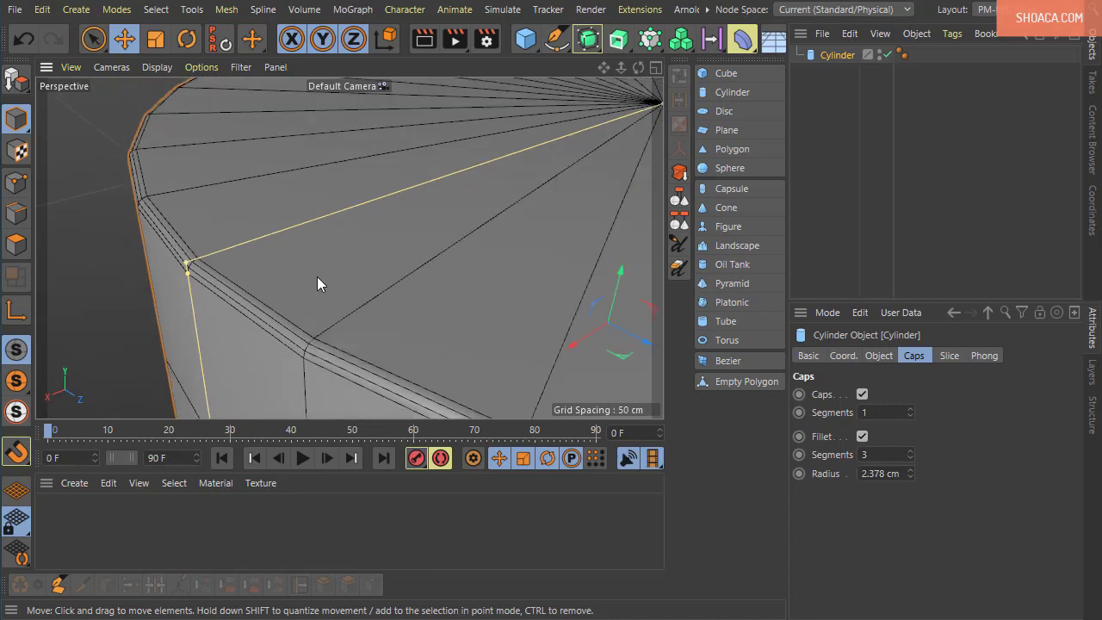
- Enlarge the cap fillet's radius to about 12 cm with its viewport handle
alt+drag(317, 277, 256, 350)
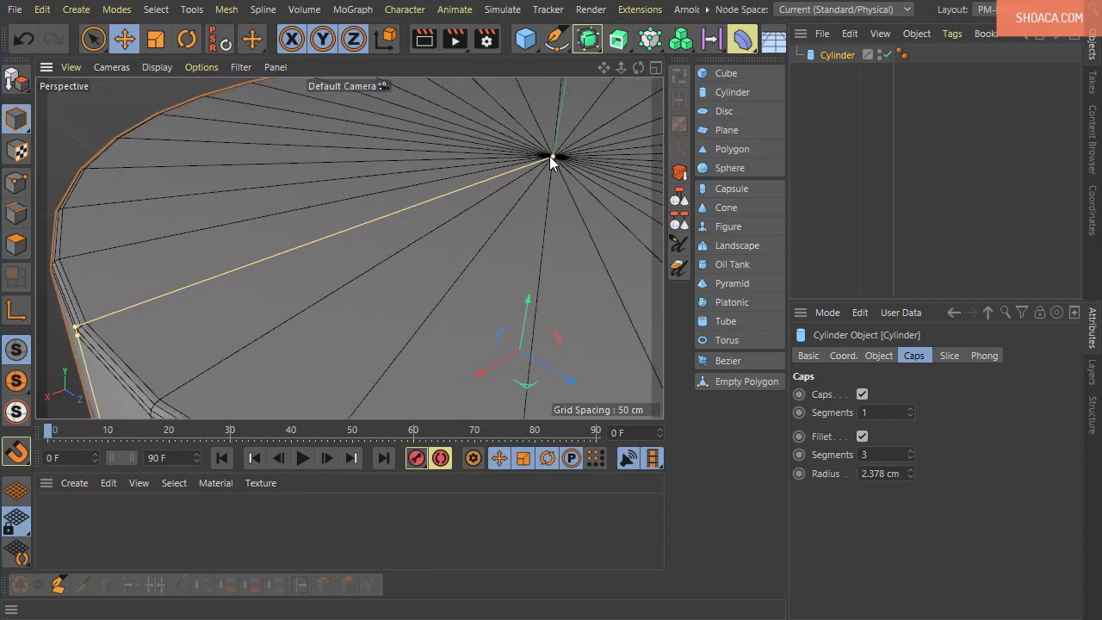
mouse_move(552, 157)
mouse_down()
mouse_move(552, 110)
mouse_move(552, 158)
mouse_up()
alt+drag(349, 248, 329, 161)
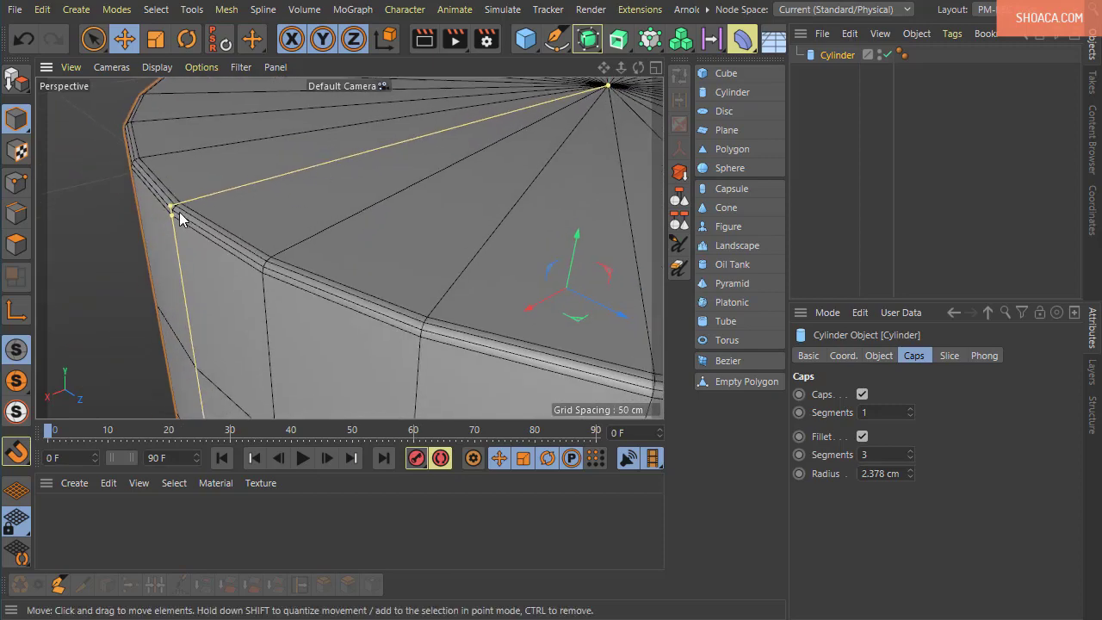
drag(171, 211, 157, 258)
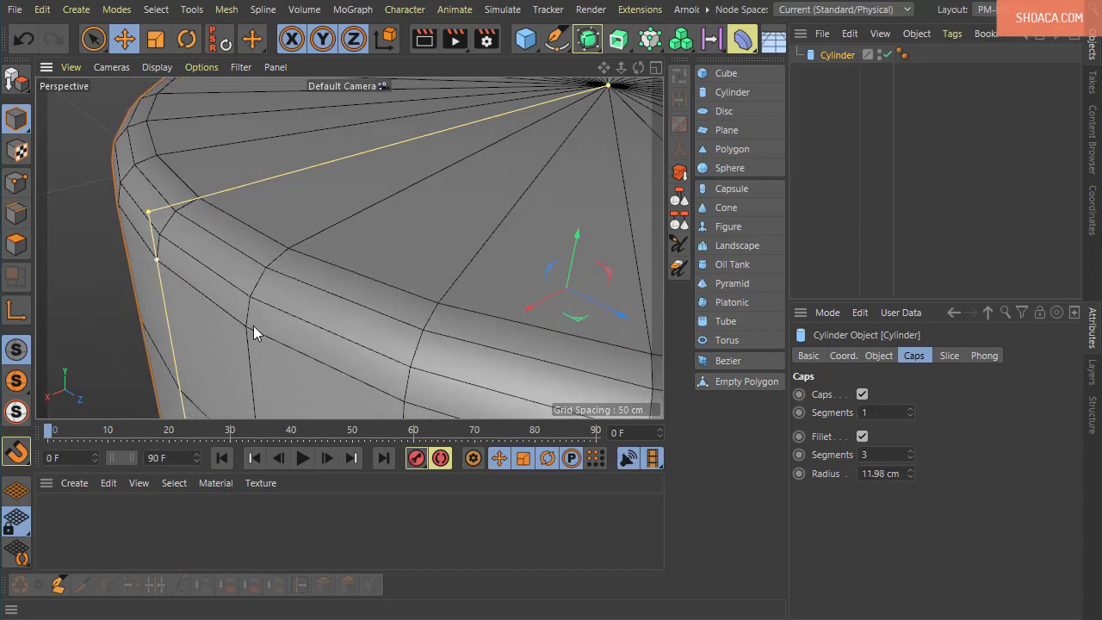
- Set the cap fillet to 6 segments and its radius to 5.98 cm
alt+middle_drag(312, 318, 315, 165)
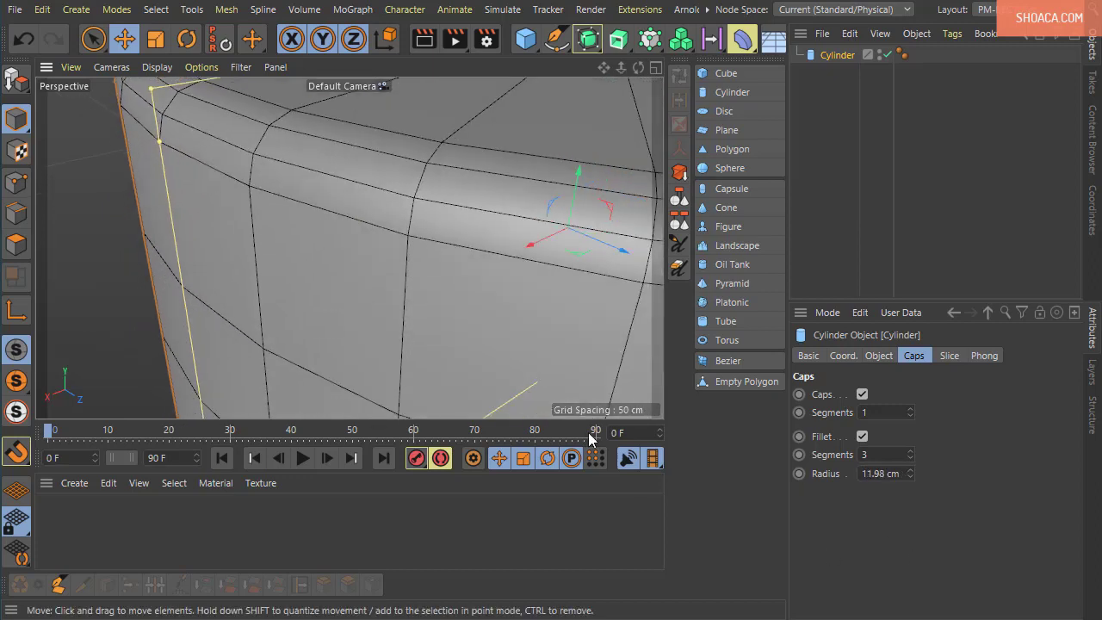
click(910, 451)
click(910, 451)
click(910, 451)
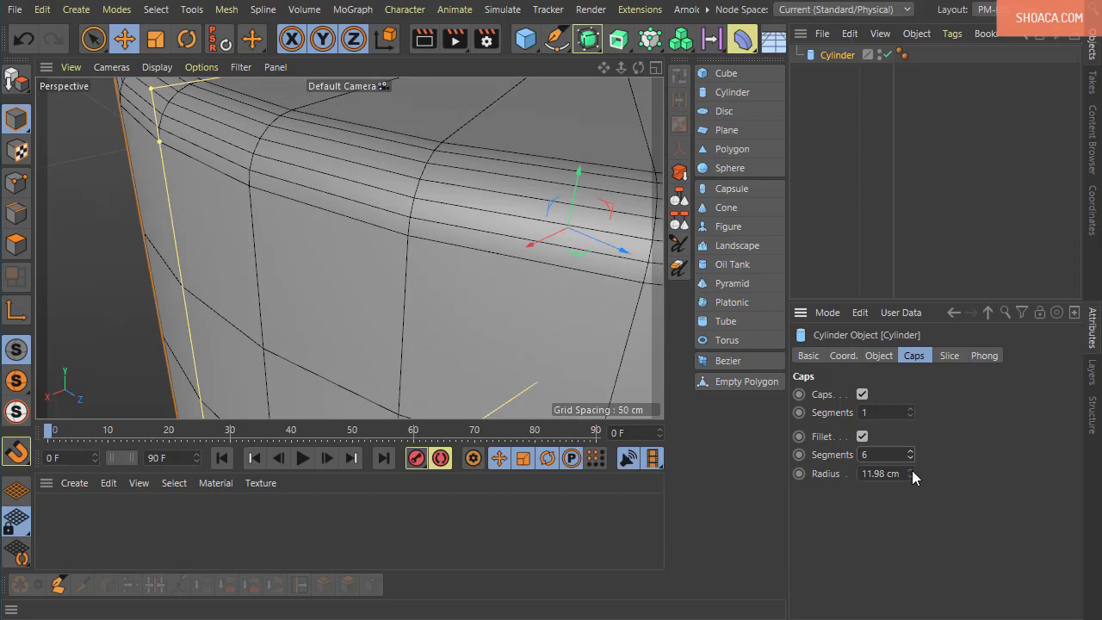
drag(911, 473, 911, 508)
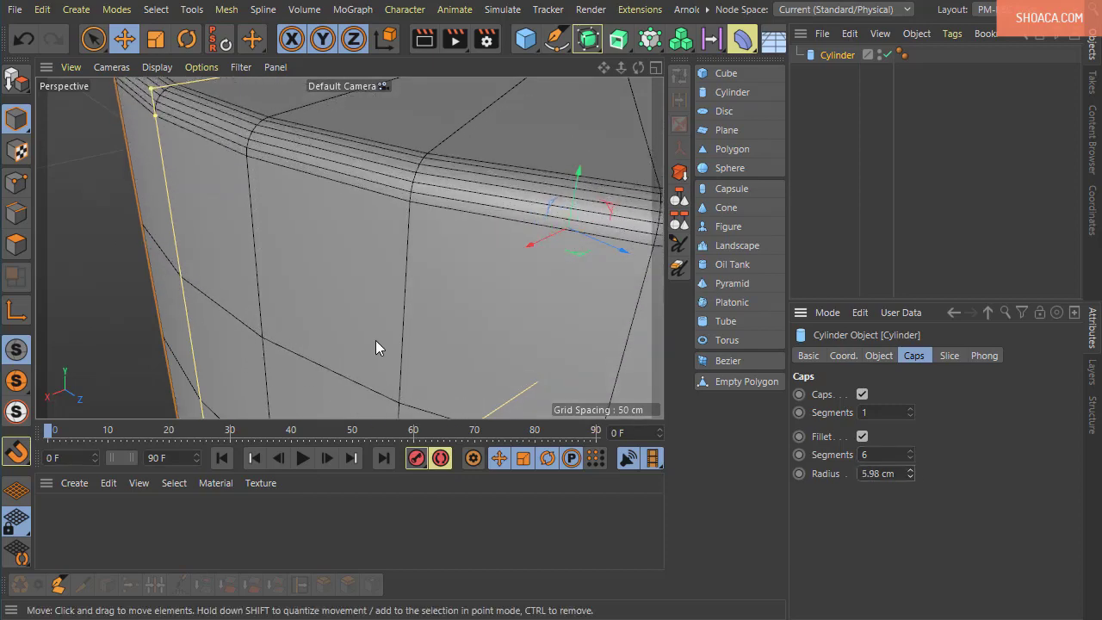
- Inspect the rounded rim of the whole cylinder and disable its cap fillet
scroll(375, 340, down, 4)
scroll(415, 349, down, 2)
alt+middle_drag(453, 284, 381, 237)
alt+drag(482, 338, 451, 305)
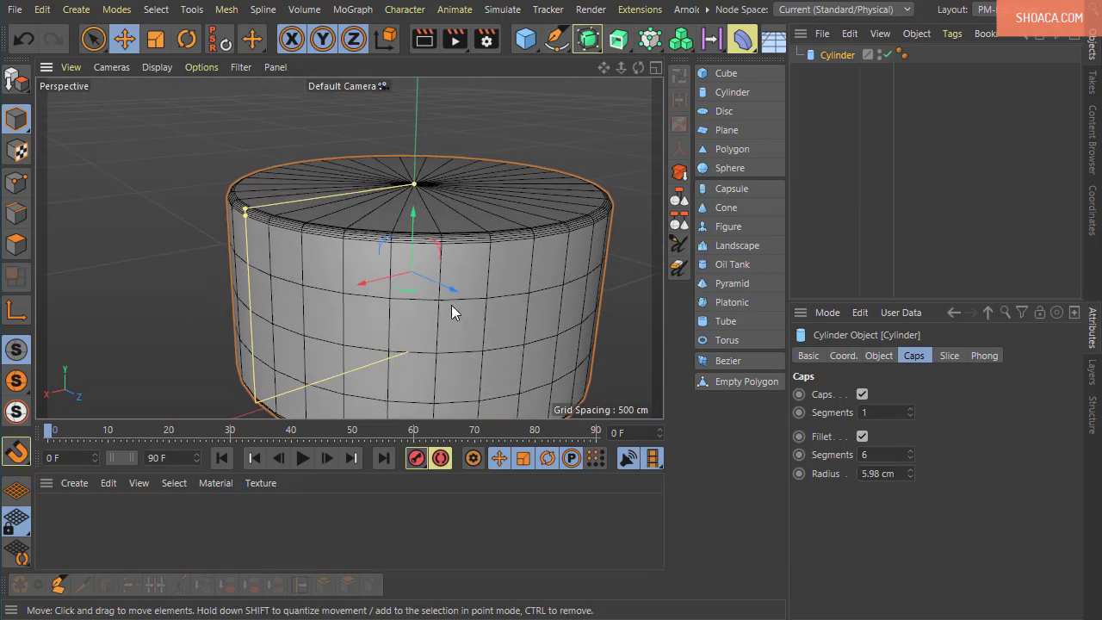
alt+middle_drag(451, 305, 390, 266)
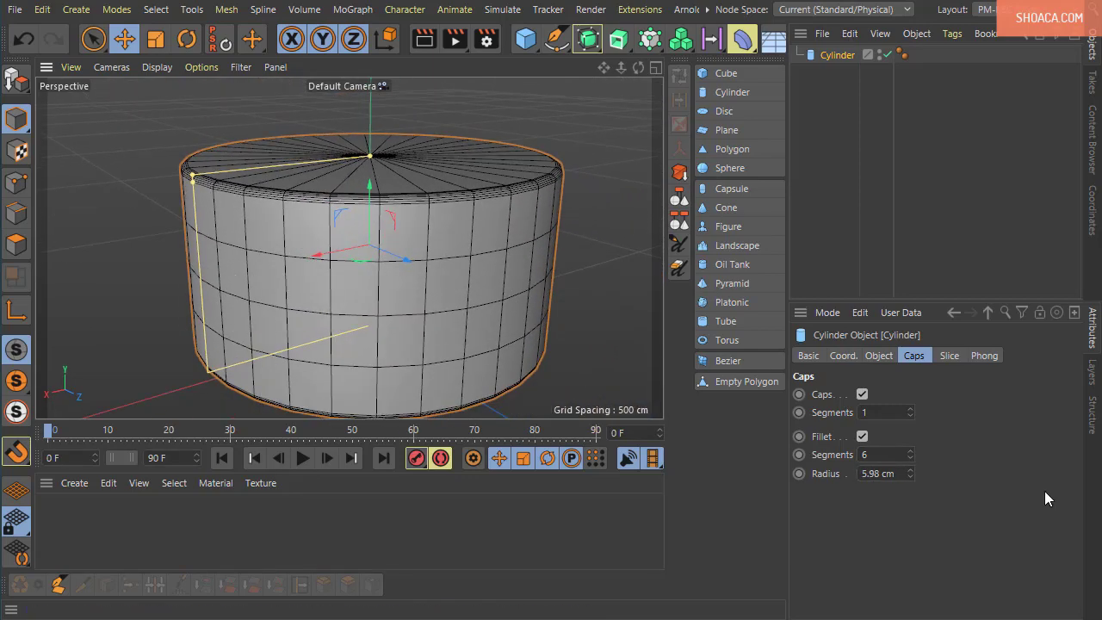
click(862, 436)
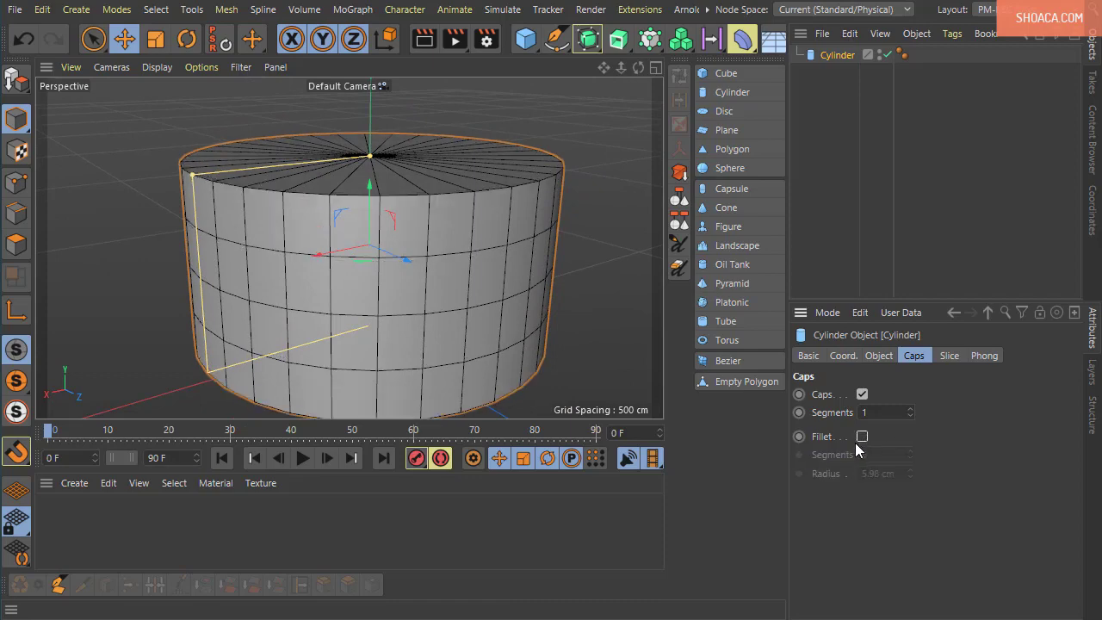
- Enable slicing on the cylinder from 0° to 180° and inspect the flat cut face
click(948, 355)
scroll(505, 275, up, 3)
alt+drag(492, 312, 359, 366)
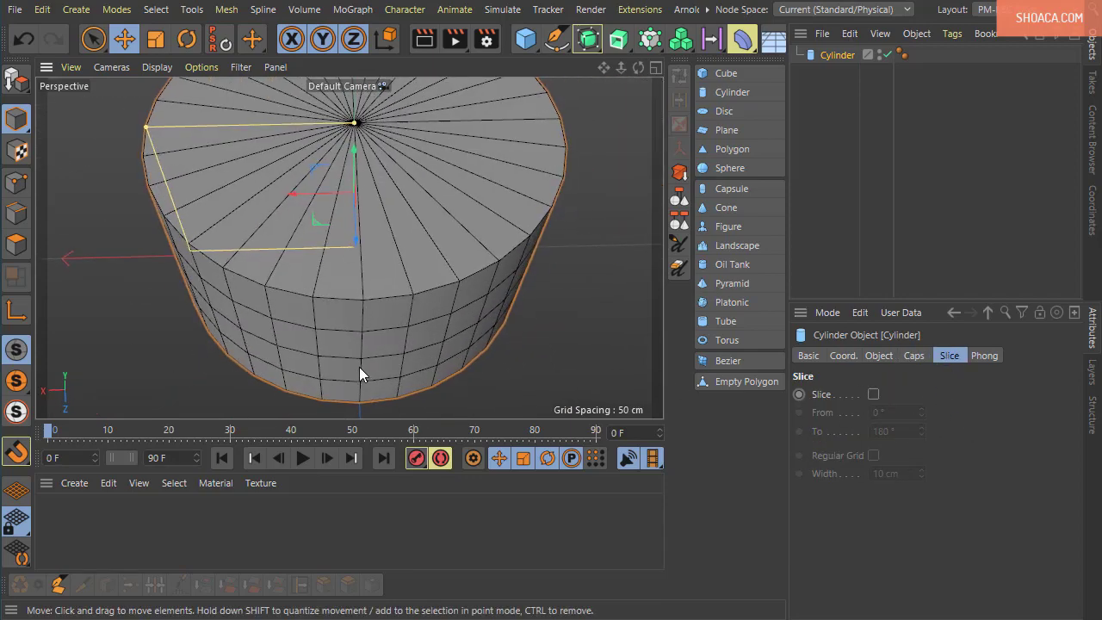
scroll(359, 367, down, 5)
alt+drag(438, 348, 341, 232)
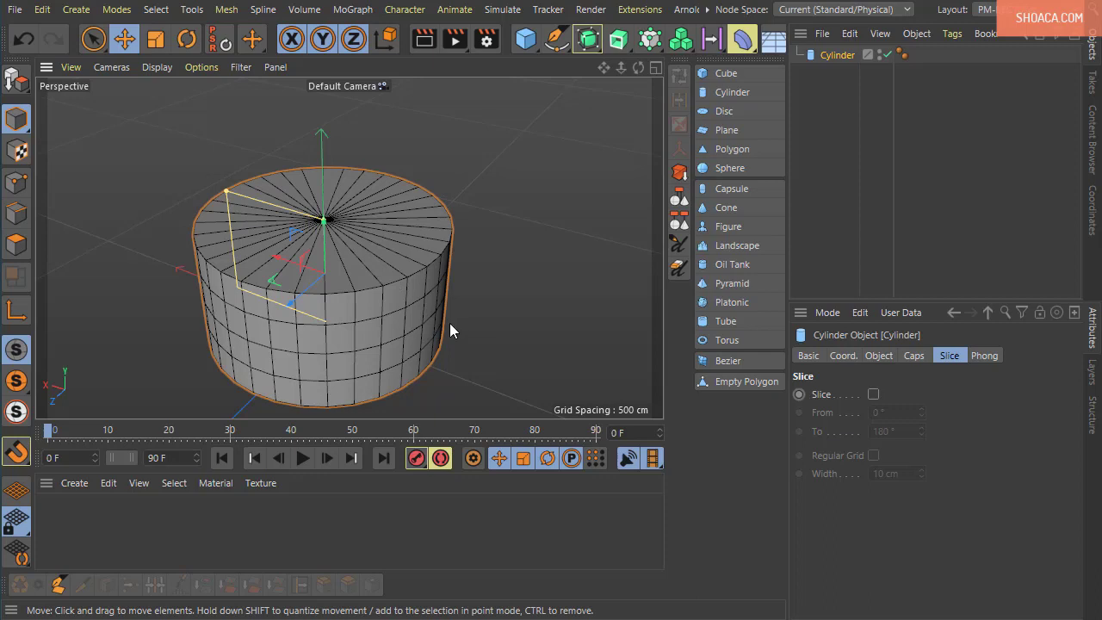
alt+drag(434, 339, 560, 341)
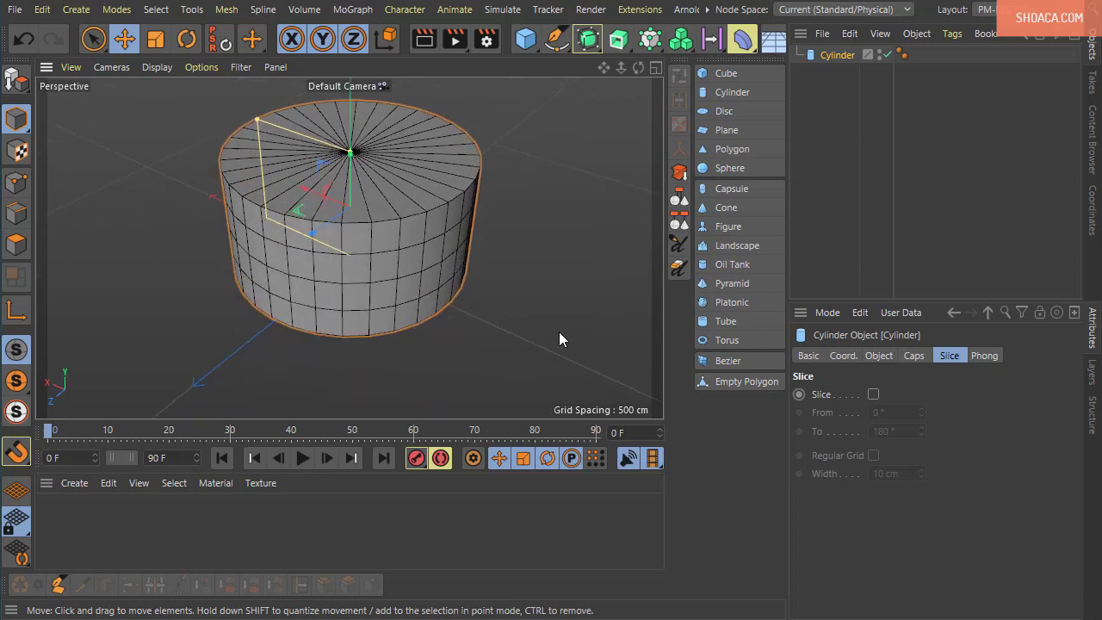
click(874, 394)
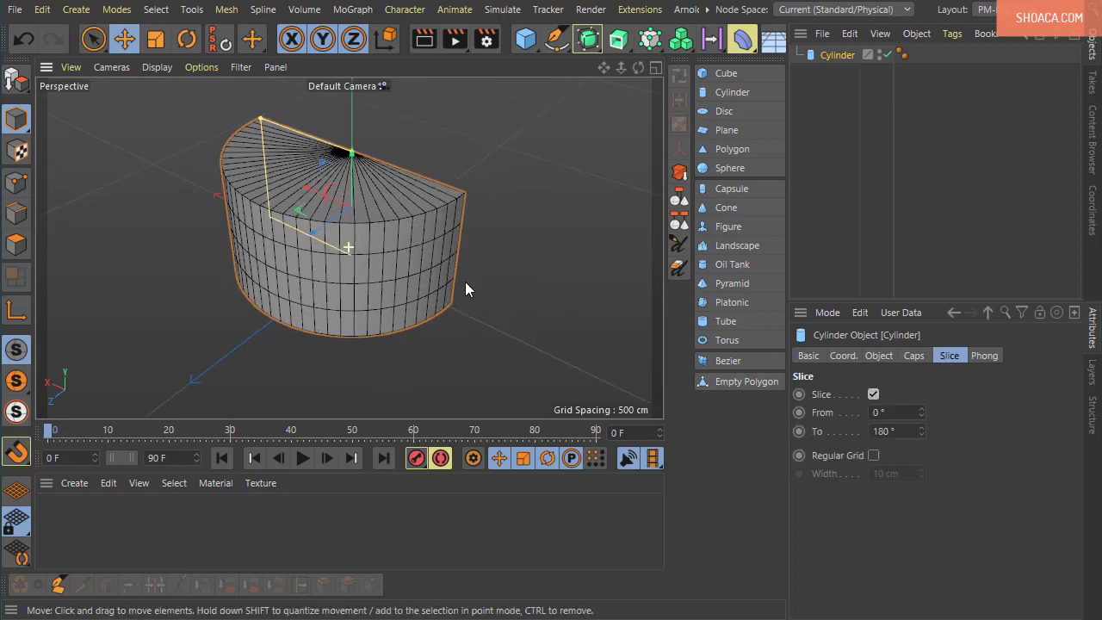
alt+drag(465, 289, 371, 318)
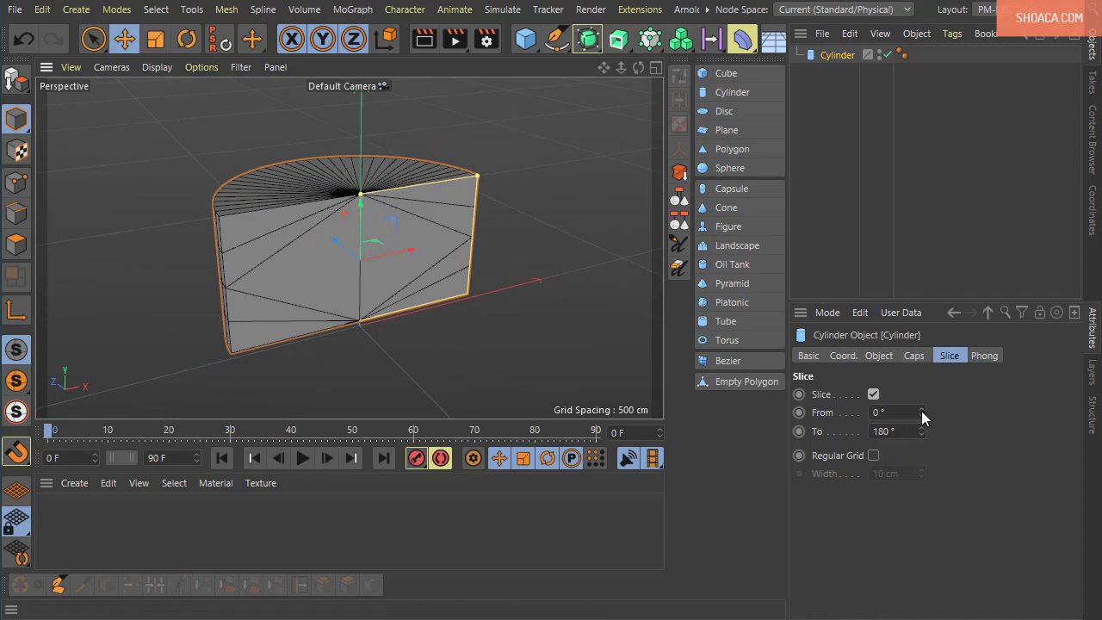
- Set the cylinder's slice end angle to 90° and examine both cut faces
drag(921, 412, 700, 436)
key(ctrl+z)
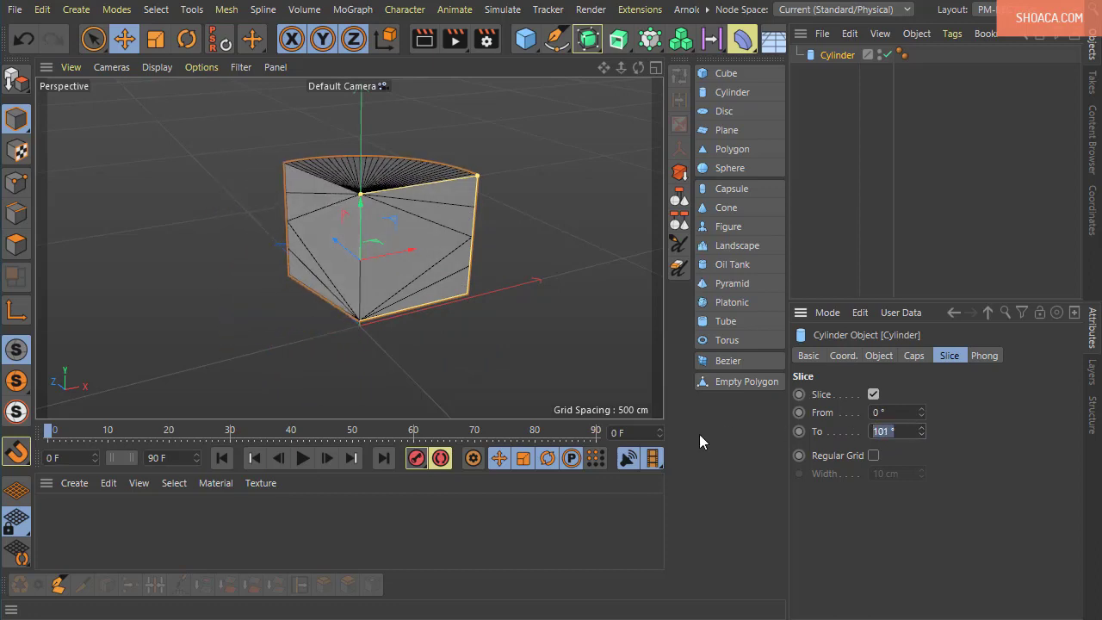
text(90)
key(Return)
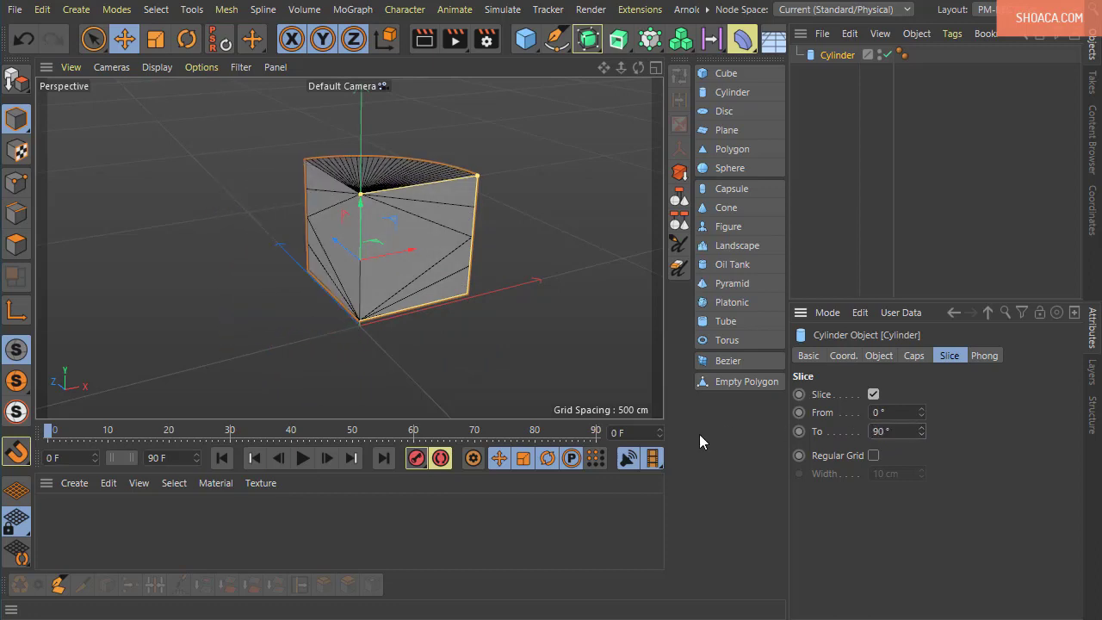
alt+drag(328, 290, 488, 310)
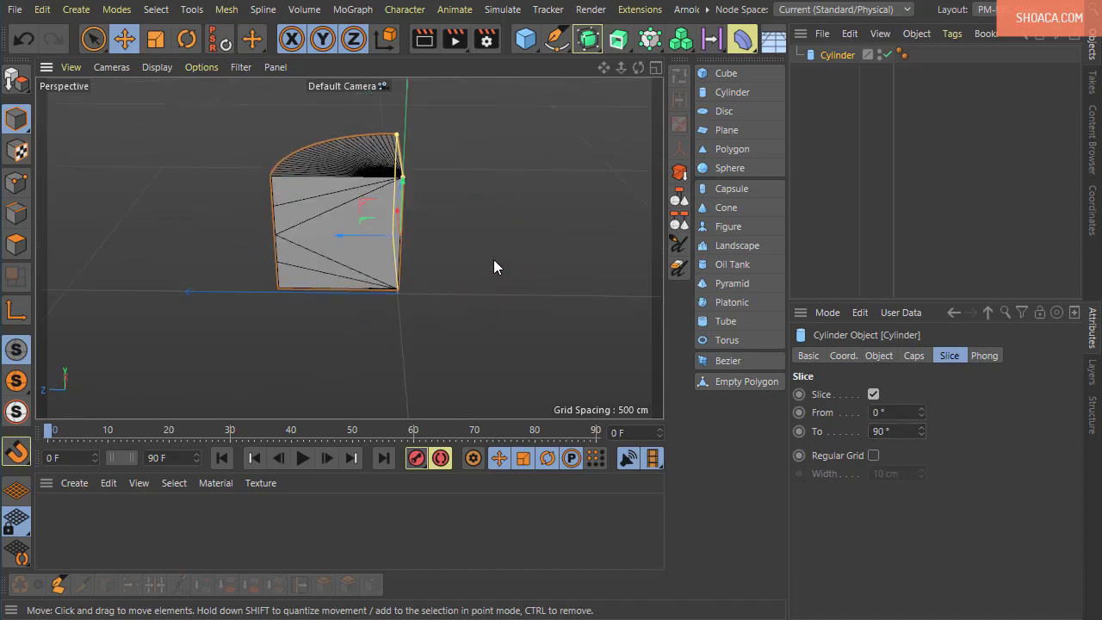
alt+drag(494, 263, 508, 345)
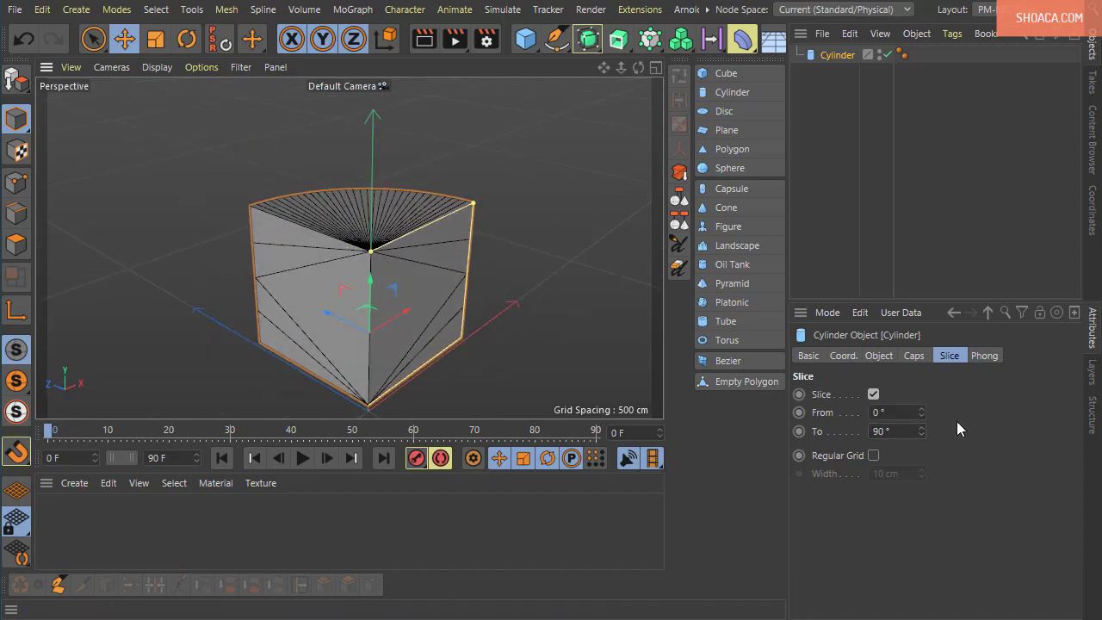
- Enable a regular grid on the cylinder's slice faces and widen its cells to 28.3 cm
click(874, 456)
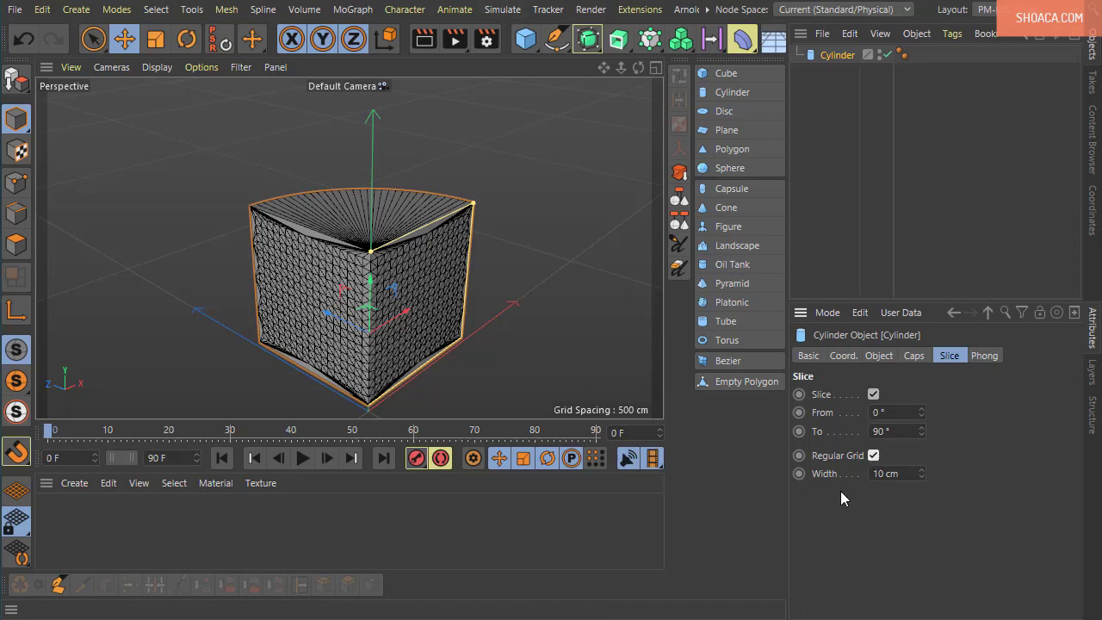
alt+drag(534, 405, 482, 325)
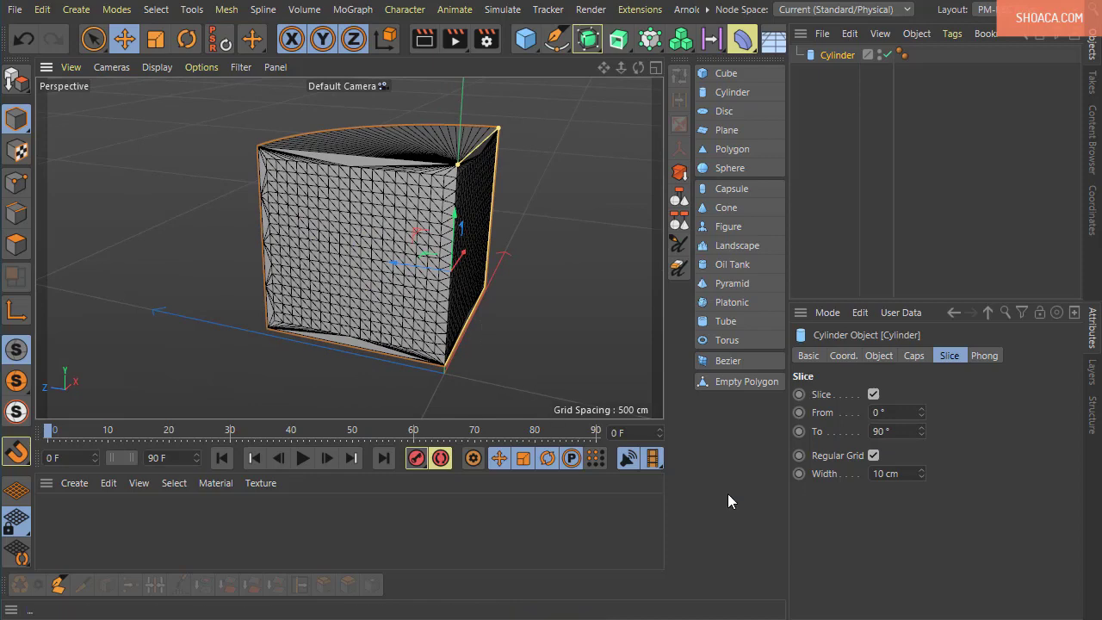
click(891, 475)
mouse_move(922, 477)
mouse_down()
mouse_move(922, 495)
mouse_move(923, 456)
mouse_up()
alt+drag(306, 239, 308, 284)
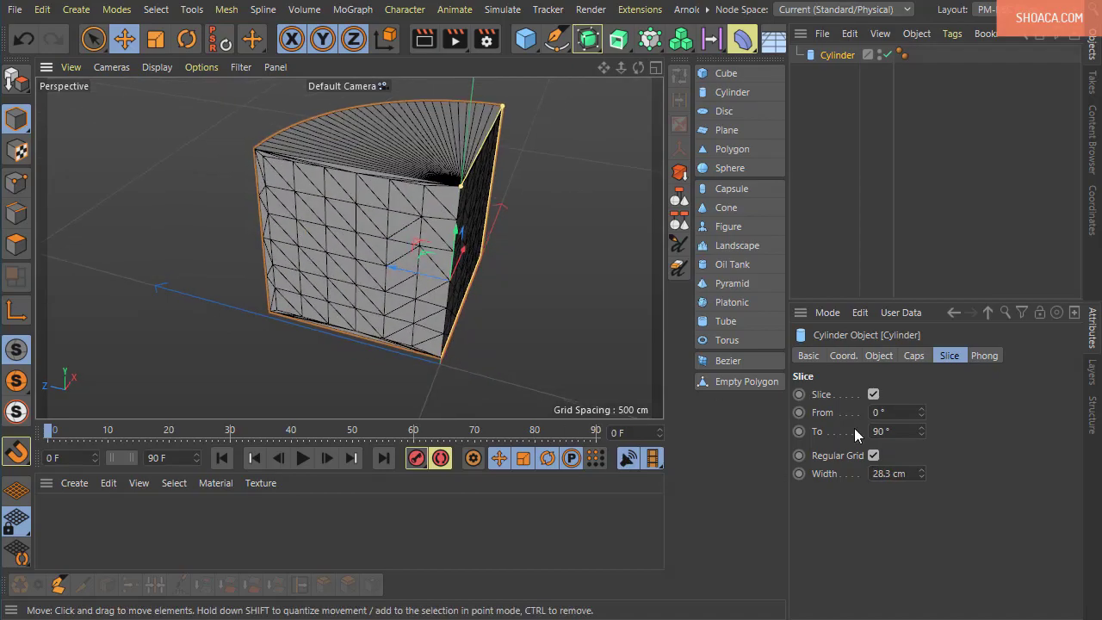
- Set the slice grid width to 10 cm and inspect the cylinder's cut and curved sides
click(905, 473)
text(0)
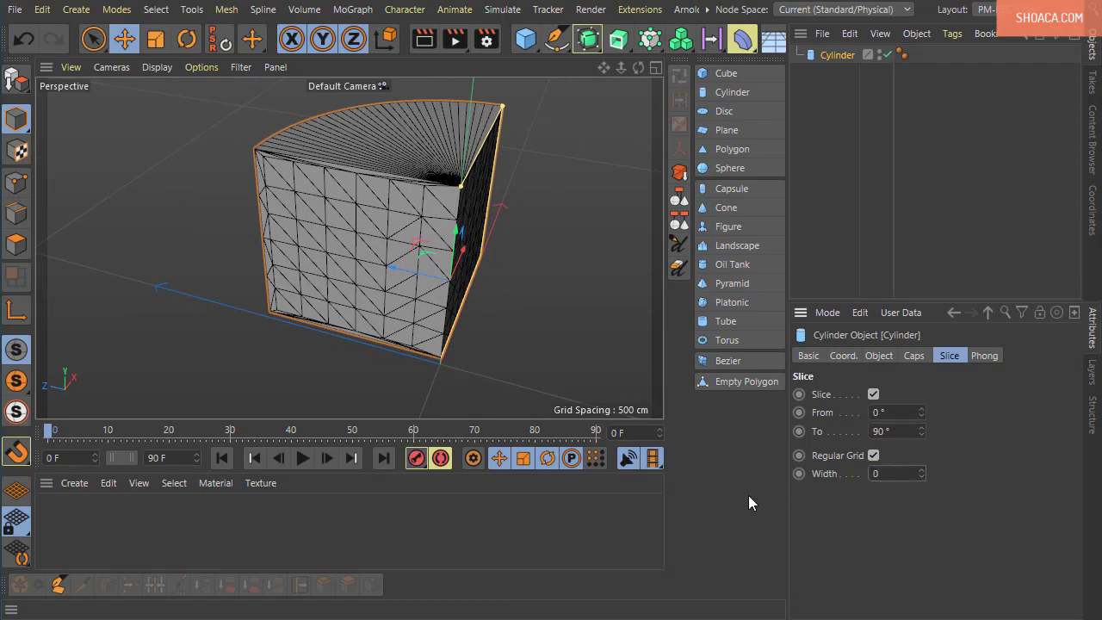
key(Return)
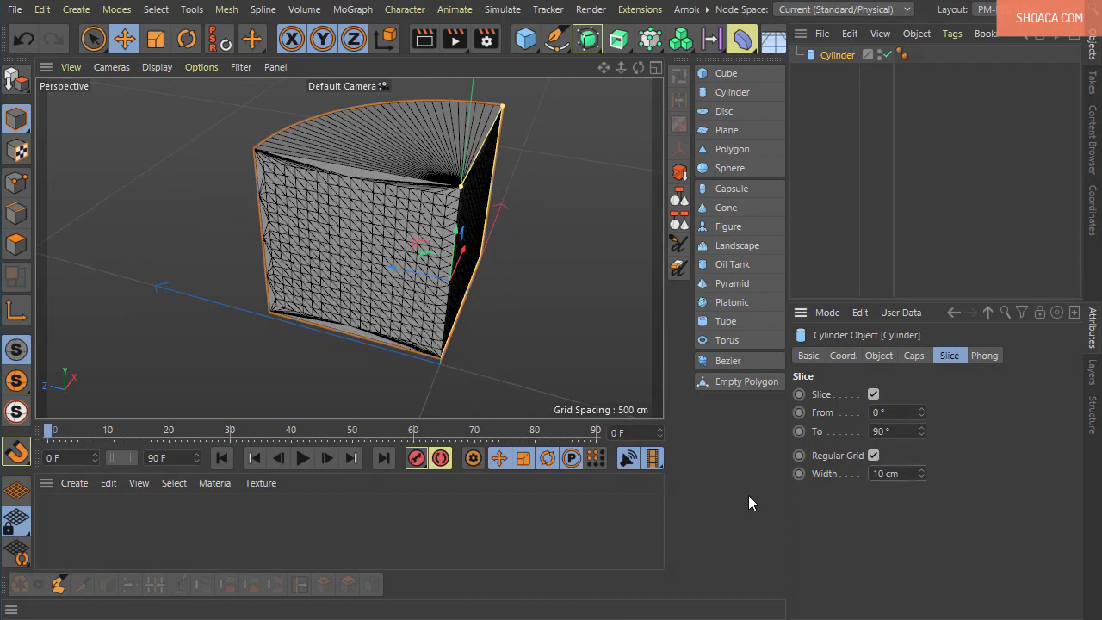
alt+drag(592, 413, 477, 308)
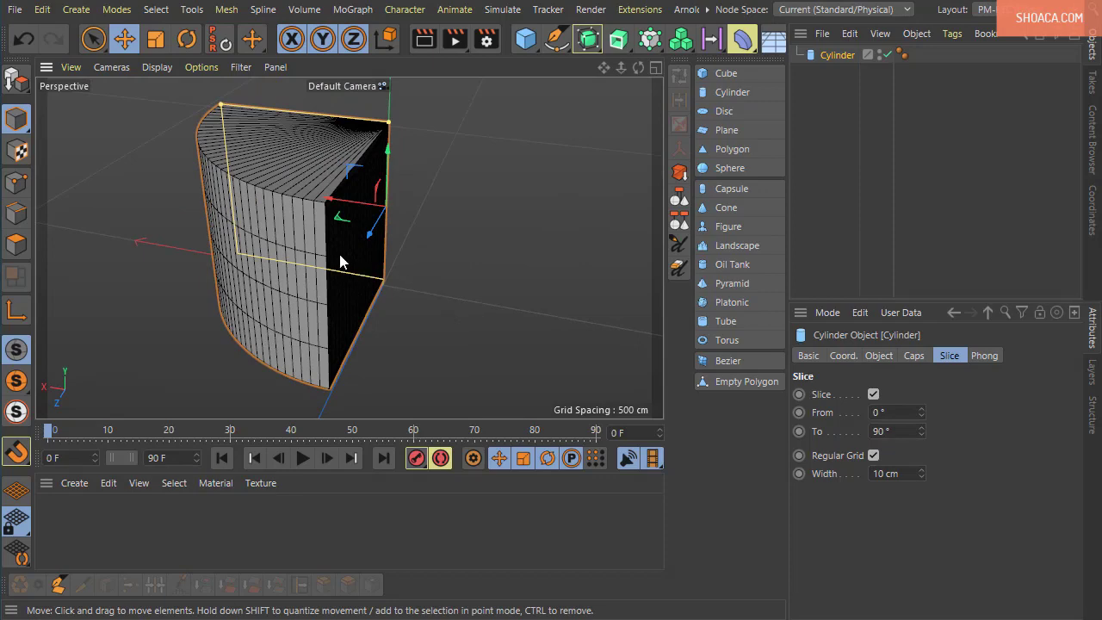
alt+drag(339, 254, 563, 201)
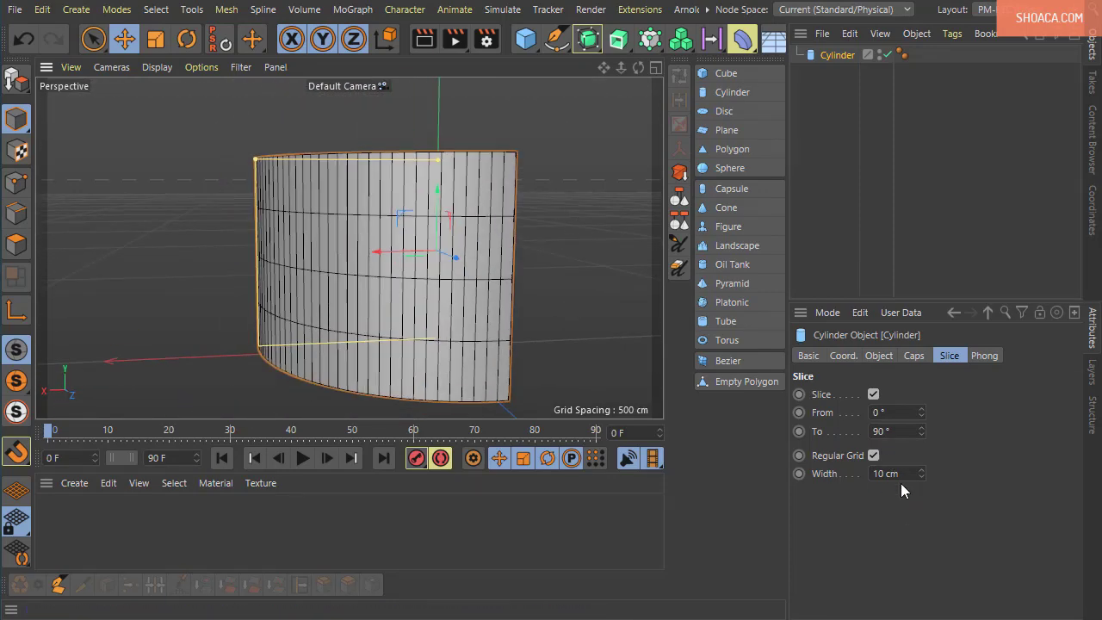
alt+drag(499, 318, 455, 327)
alt+drag(460, 324, 543, 337)
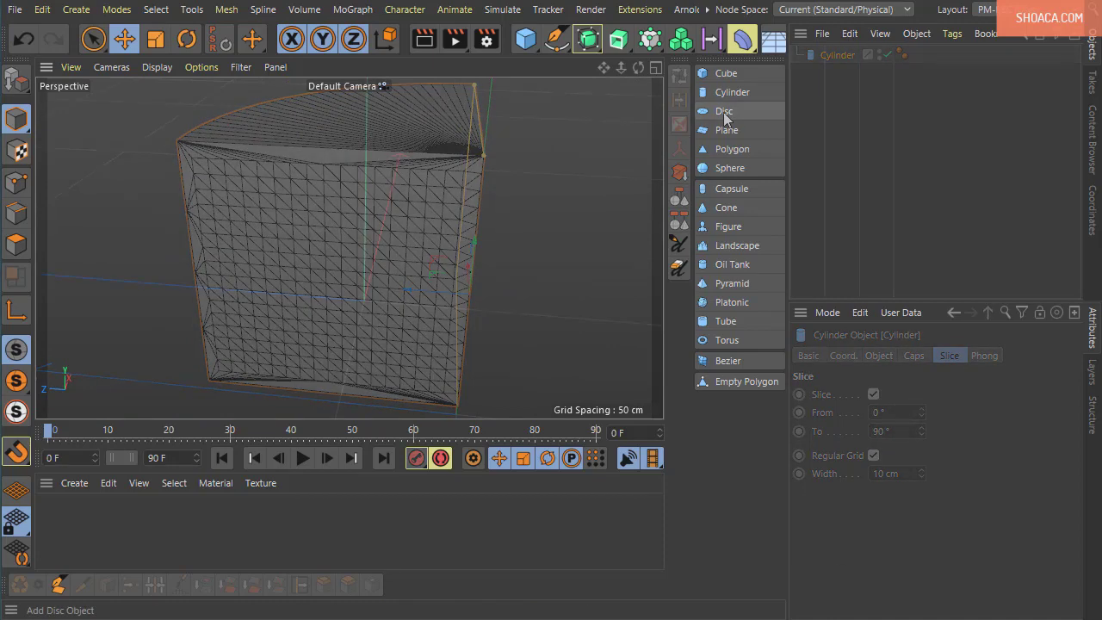
- Replace the cylinder with a disc primitive and show its object properties
click(724, 111)
alt+drag(316, 344, 545, 388)
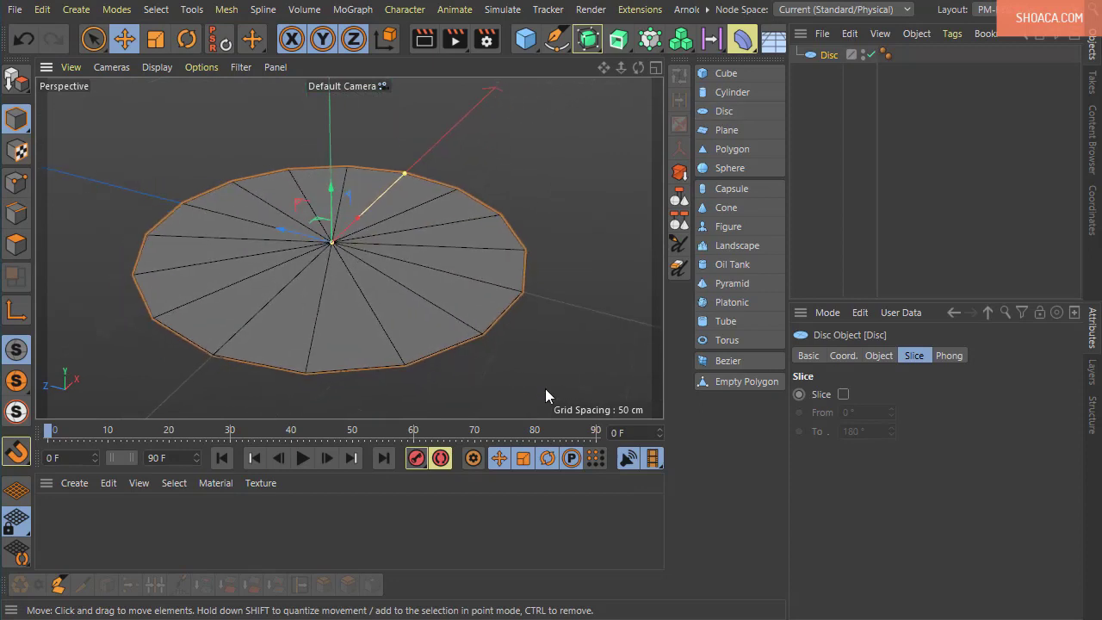
click(876, 356)
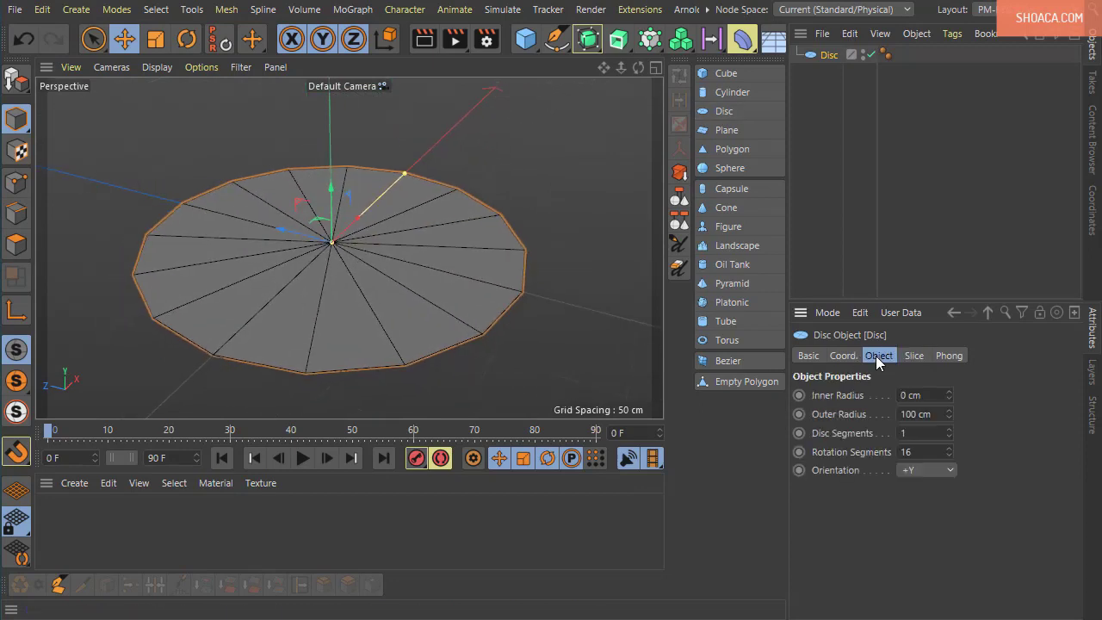
click(909, 355)
click(878, 355)
- Set the disc's inner radius to 62 cm and its outer radius to 81 cm
alt+drag(516, 282, 435, 335)
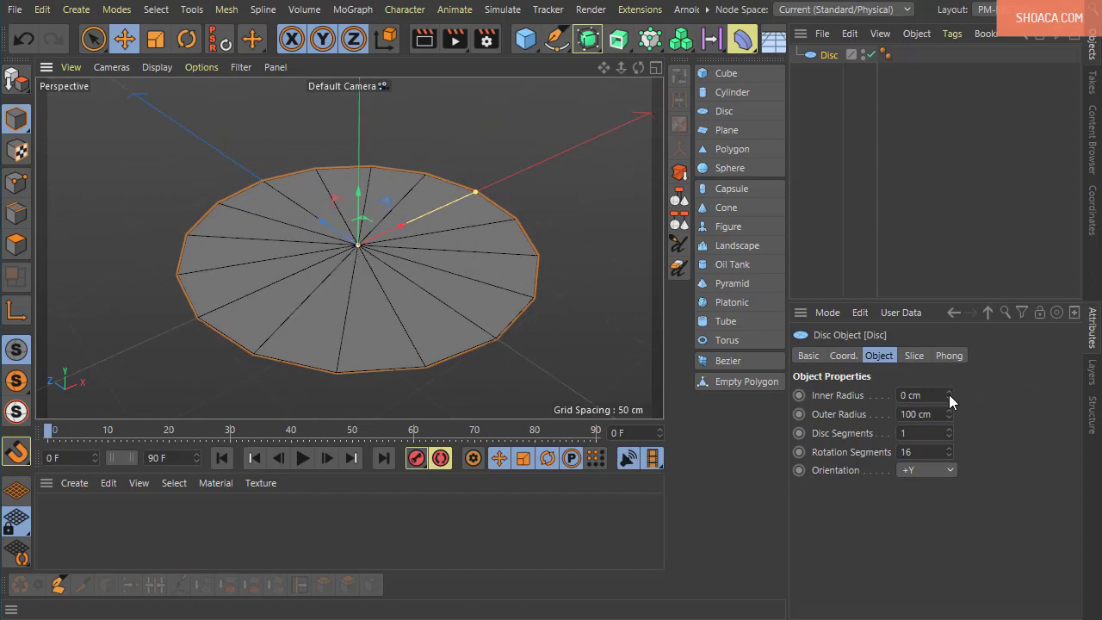
drag(949, 394, 949, 341)
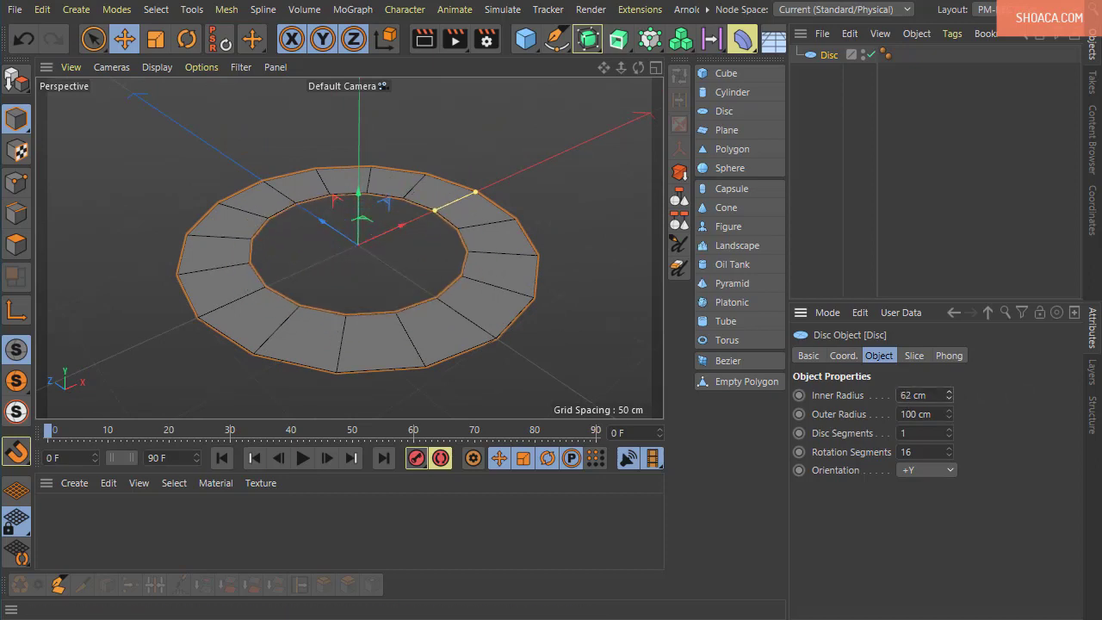
mouse_move(949, 414)
mouse_down()
mouse_move(948, 360)
mouse_move(948, 432)
mouse_up()
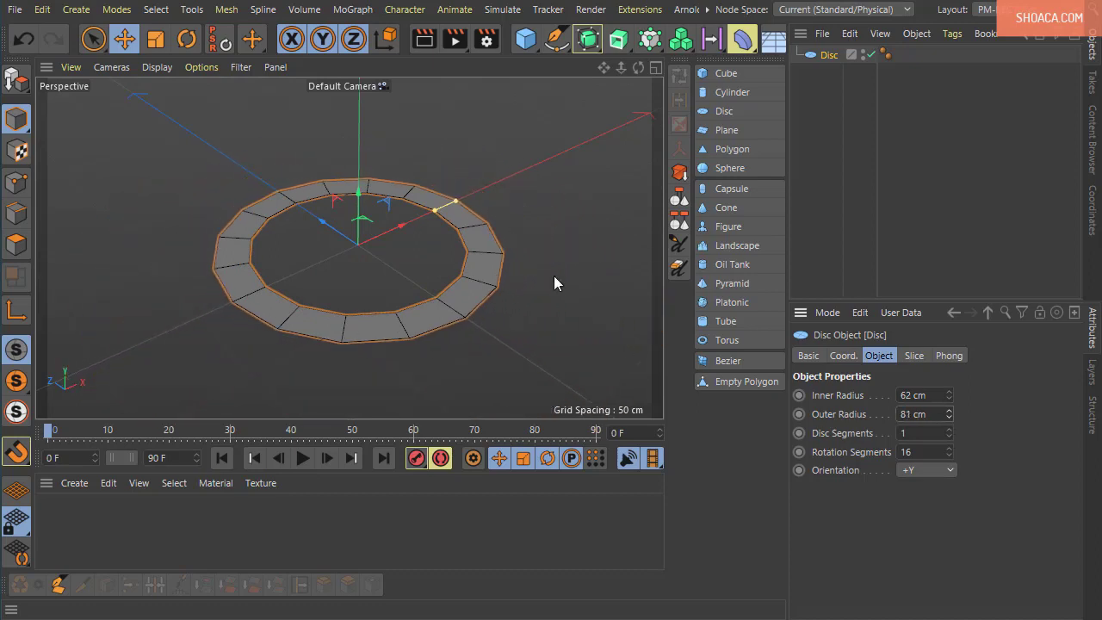
- Adjust the disc with its viewport handles to an inner radius of about 34.7 cm and an outer radius of about 77.2 cm
alt+drag(553, 276, 482, 238)
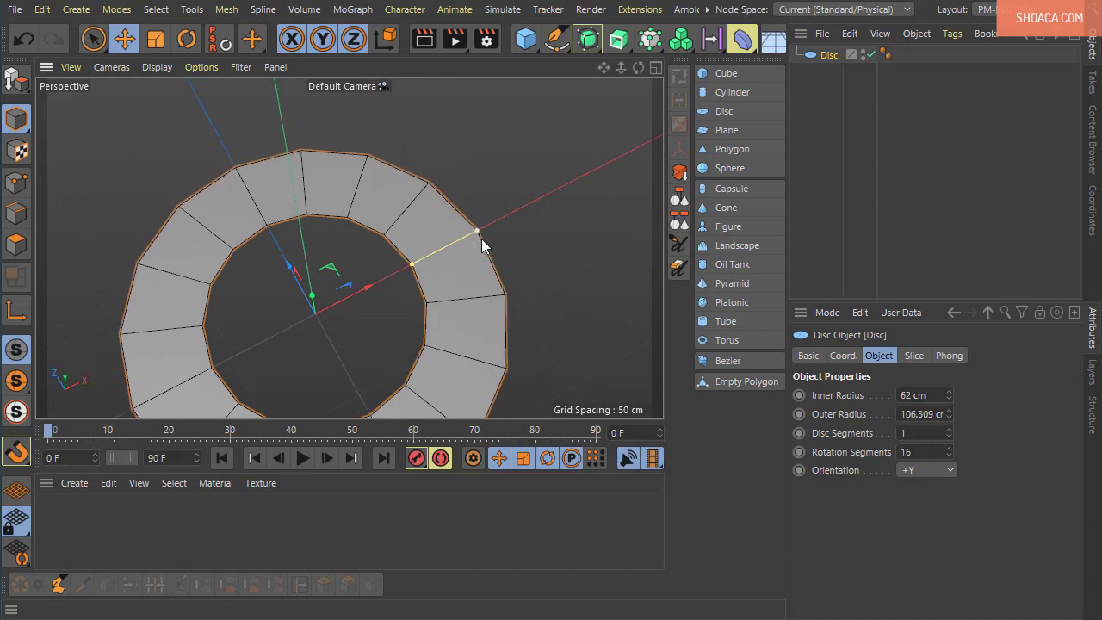
drag(414, 262, 371, 284)
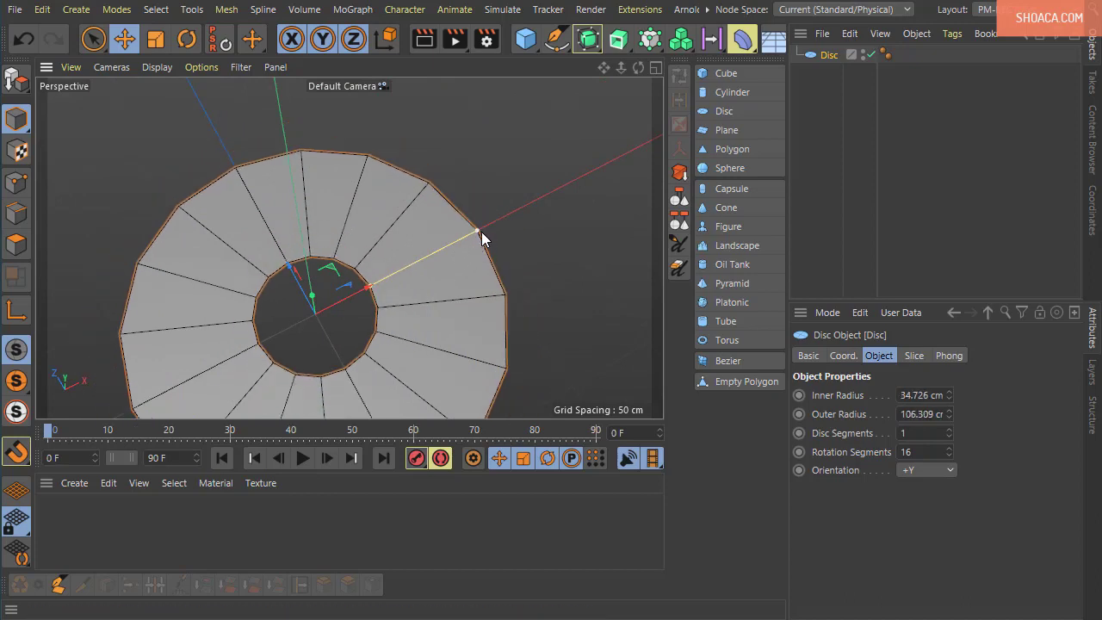
drag(478, 233, 444, 260)
alt+middle_drag(568, 297, 585, 173)
alt+drag(568, 335, 541, 380)
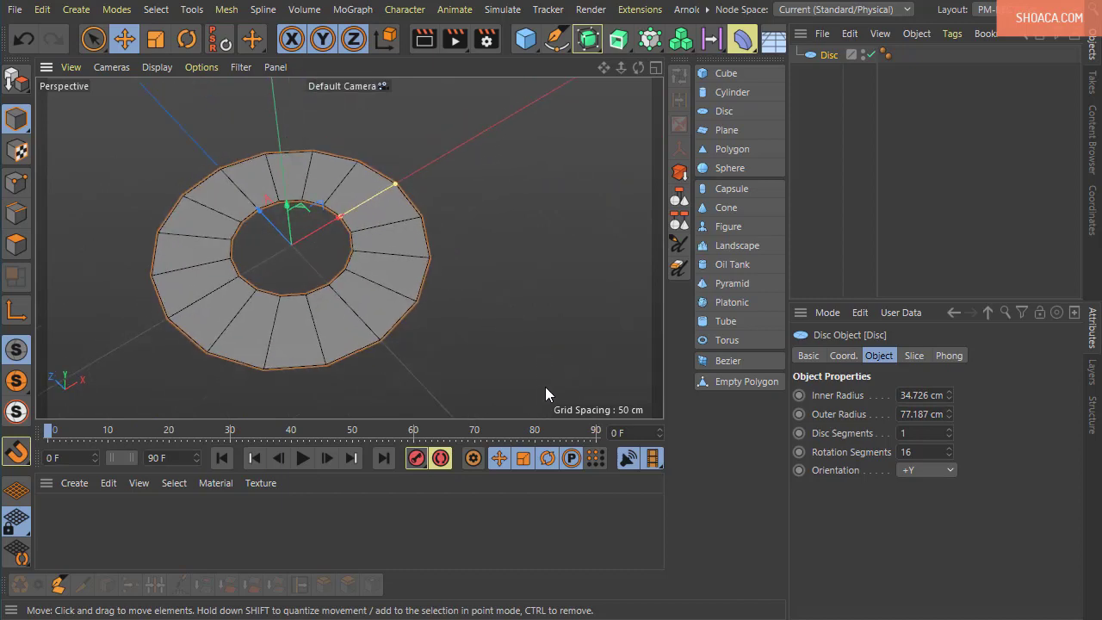
- Increase the disc segments to 3, dividing the ring into concentric bands
alt+middle_drag(545, 386, 599, 375)
scroll(521, 350, up, 2)
alt+middle_drag(480, 353, 546, 387)
click(949, 430)
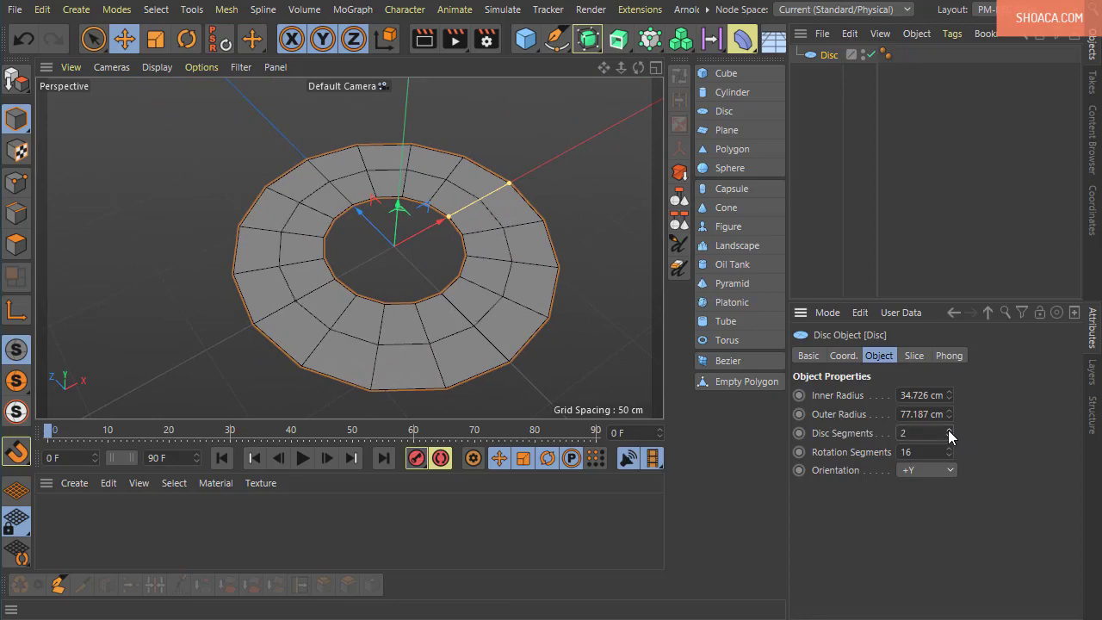
mouse_move(951, 438)
mouse_down()
mouse_move(951, 405)
mouse_move(950, 433)
mouse_up()
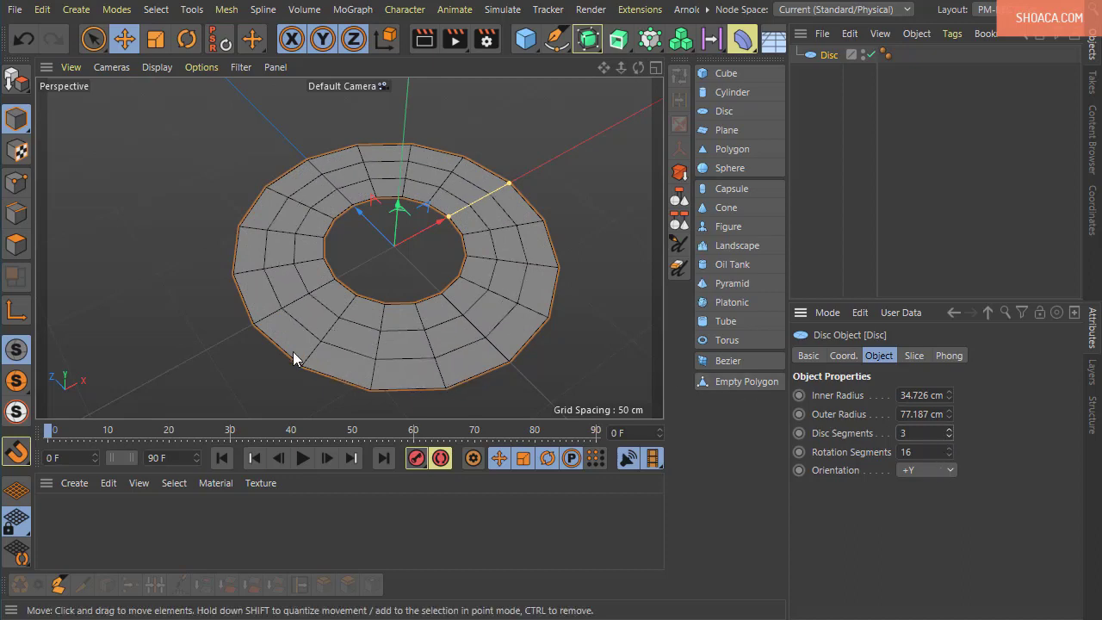
- Reduce the disc segments to 1 and try 3, 4 and 6 rotation segments for polygonal ring shapes
mouse_move(945, 445)
mouse_down()
mouse_move(949, 403)
mouse_move(949, 465)
mouse_move(948, 444)
mouse_up()
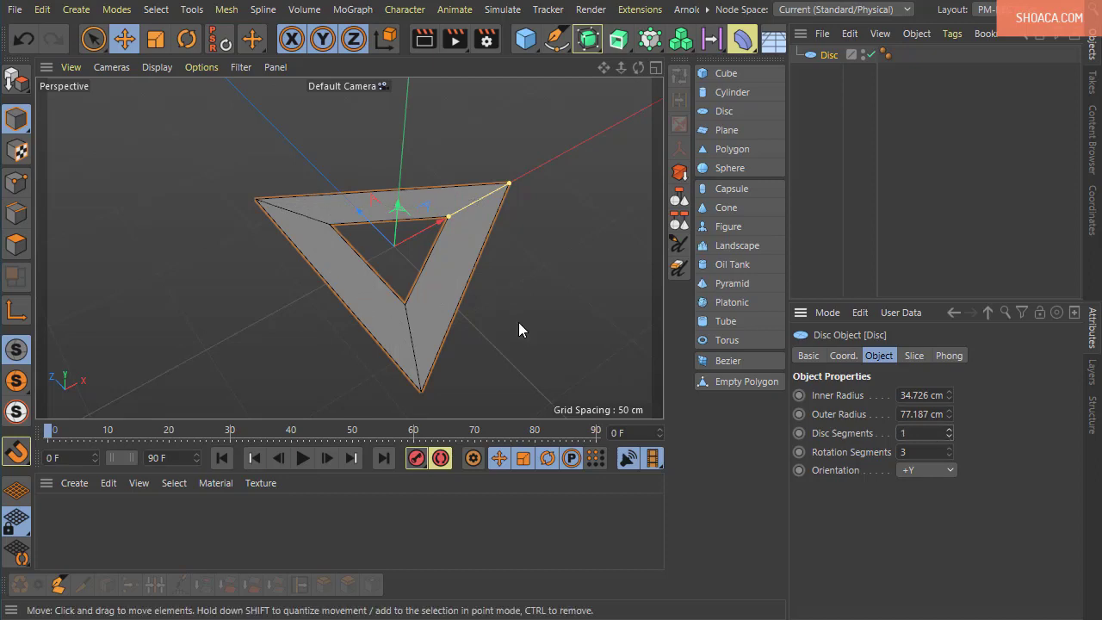
alt+drag(519, 330, 551, 301)
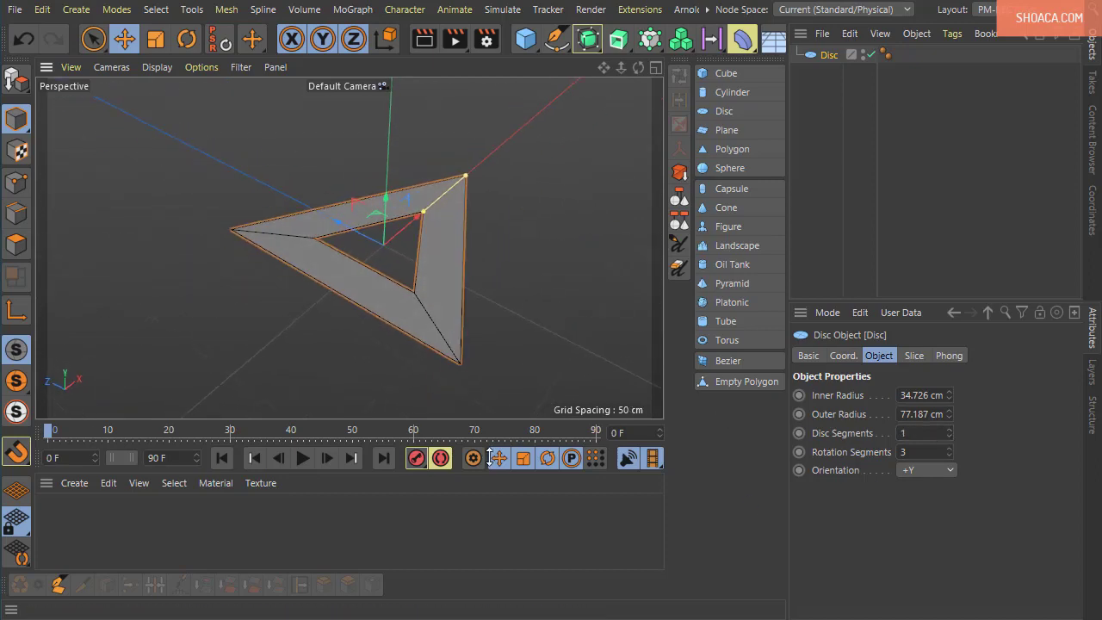
click(949, 449)
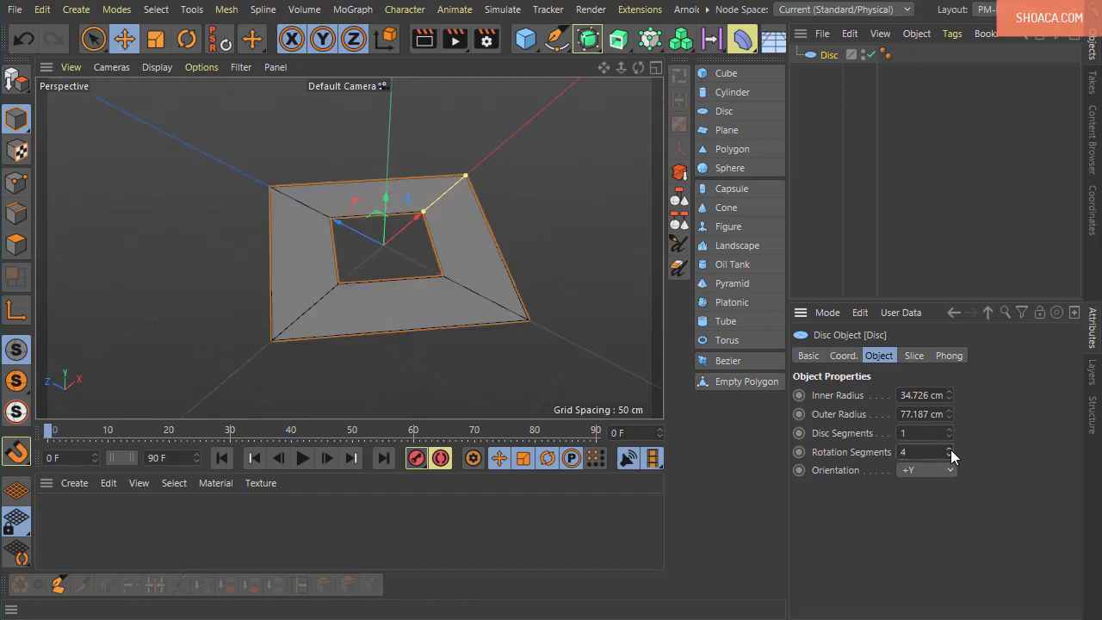
alt+drag(500, 288, 495, 337)
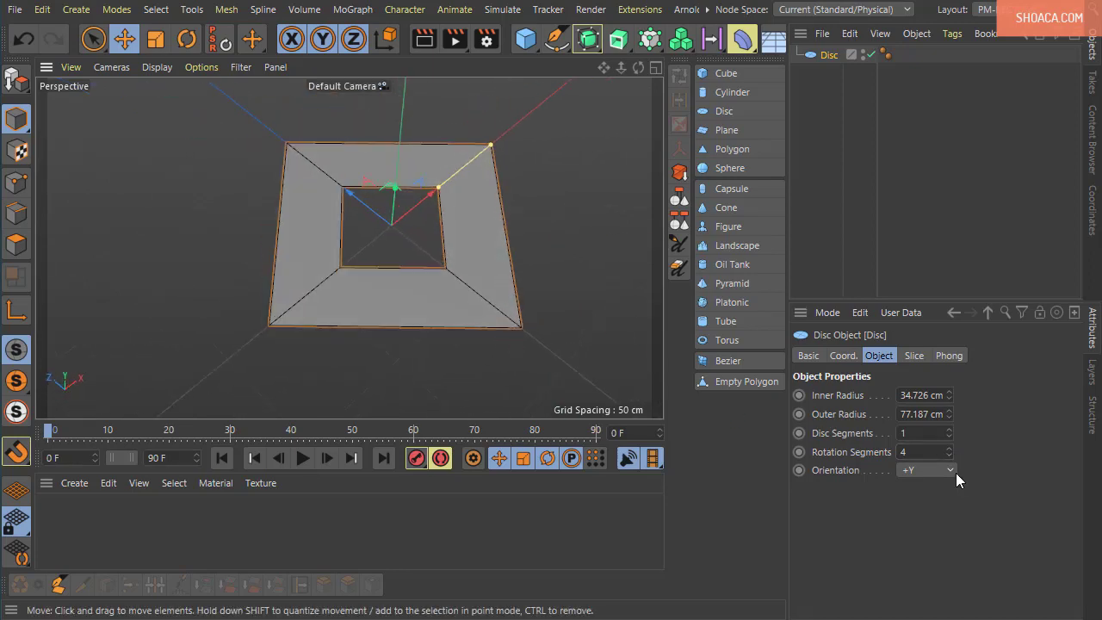
click(950, 448)
click(950, 449)
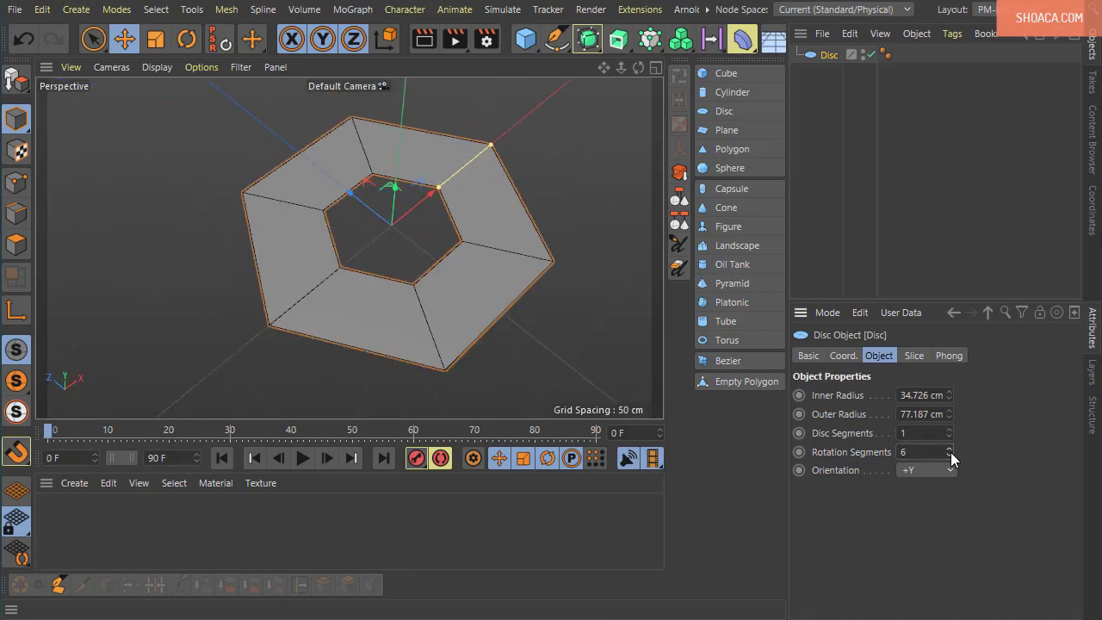
alt+drag(323, 206, 301, 258)
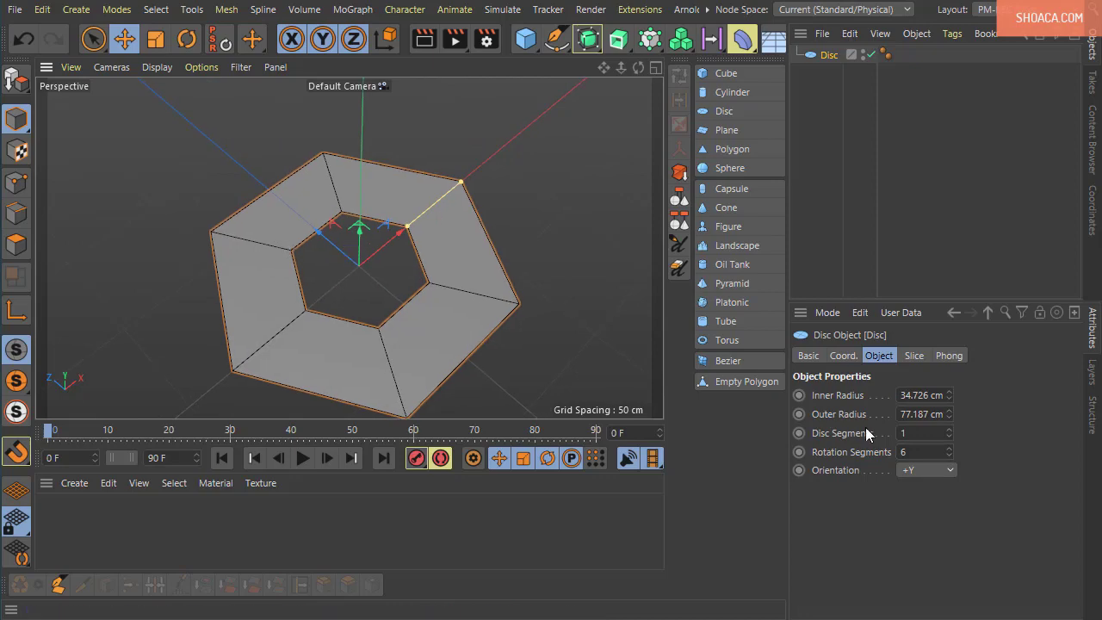
- Set the disc segments to 3 and, after trying 5 rotation segments, raise them to 10
click(950, 453)
mouse_move(949, 433)
mouse_down()
mouse_move(950, 414)
mouse_move(950, 431)
mouse_up()
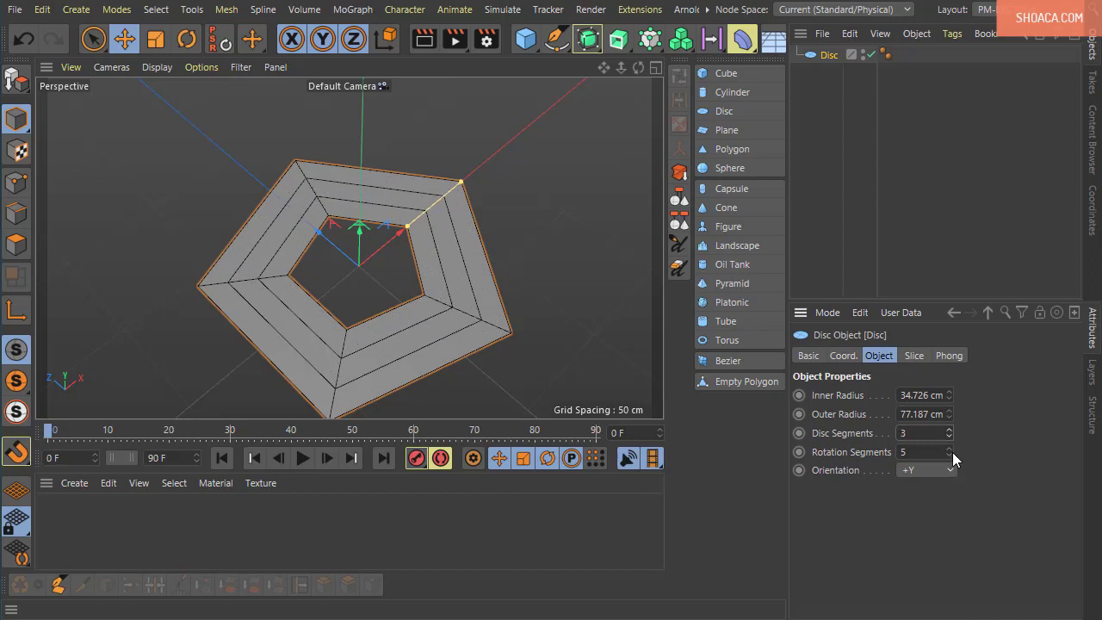
drag(950, 450, 951, 442)
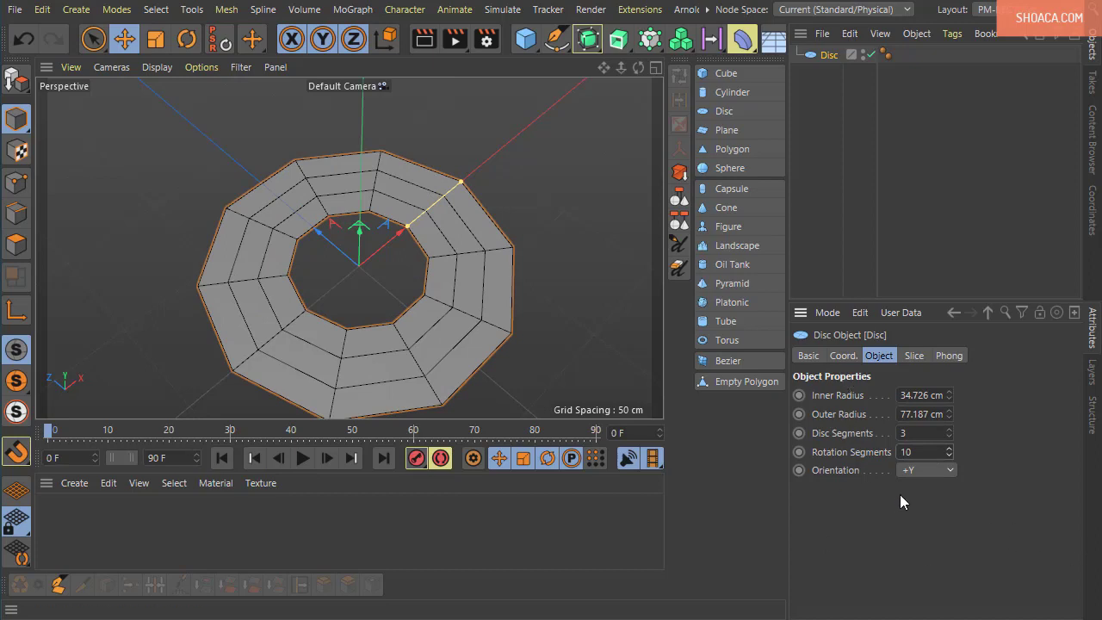
- Try the +Z orientation on the disc and return it to +Y
mouse_move(534, 328)
alt+mouse_down()
mouse_move(452, 254)
mouse_move(501, 315)
mouse_move(547, 335)
alt+mouse_up()
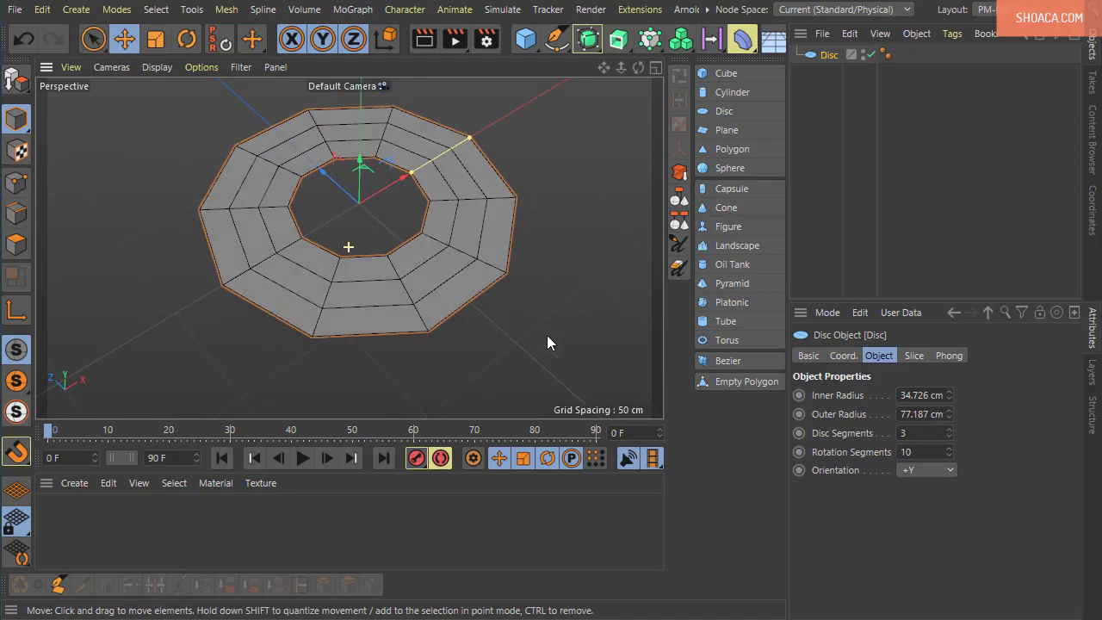
click(916, 470)
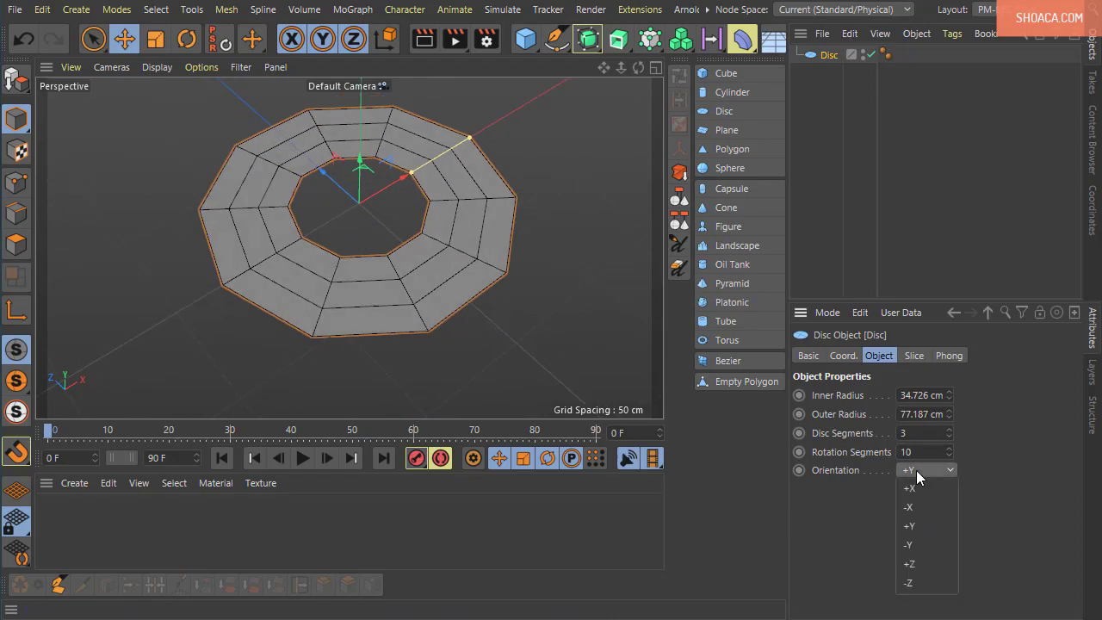
click(918, 563)
alt+drag(515, 231, 431, 250)
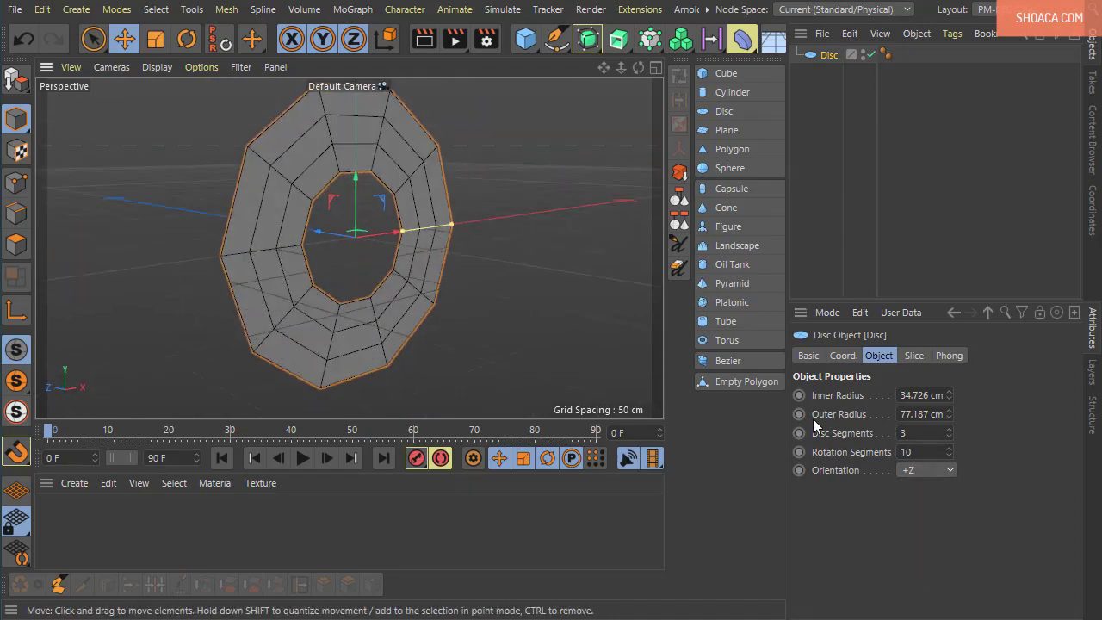
click(943, 471)
click(934, 522)
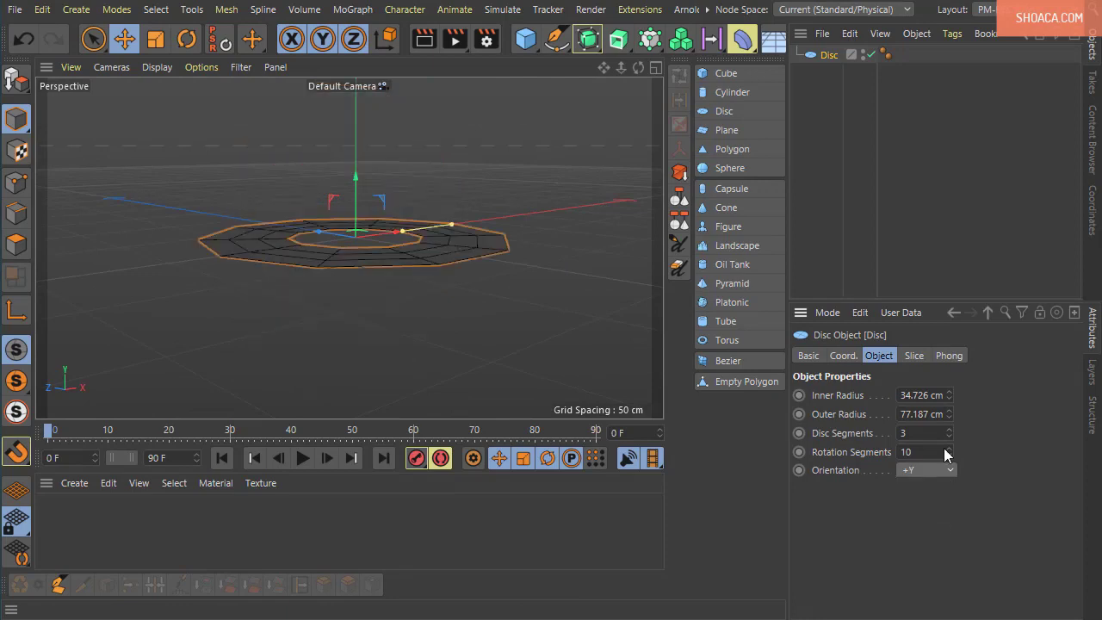
- Enable slicing on the disc and set the slice's start angle to -17°
click(914, 357)
alt+drag(511, 333, 583, 383)
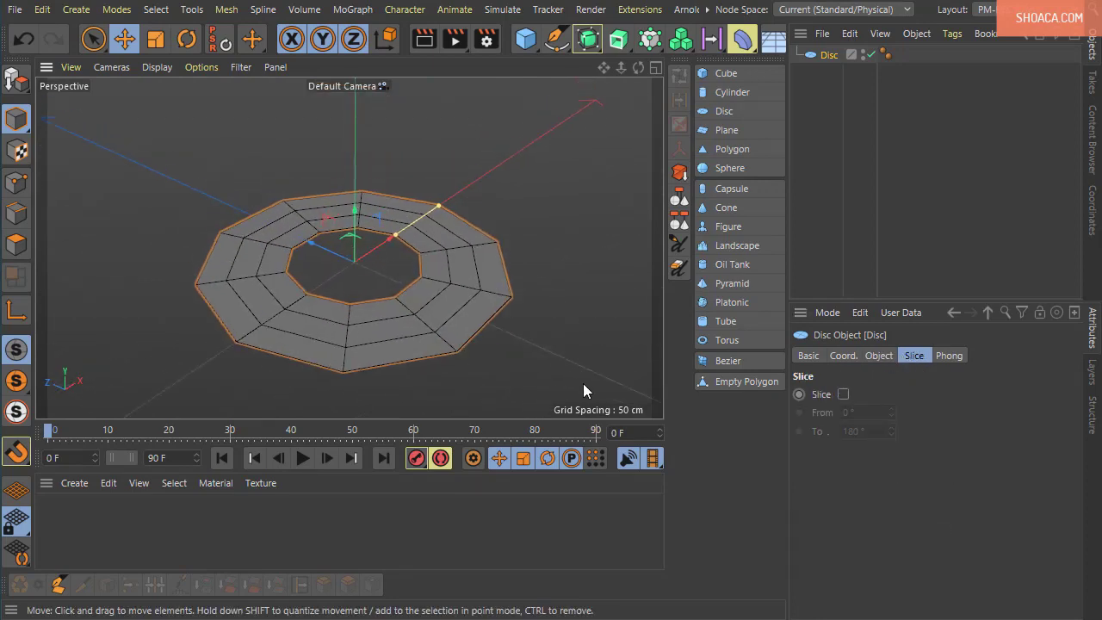
click(843, 393)
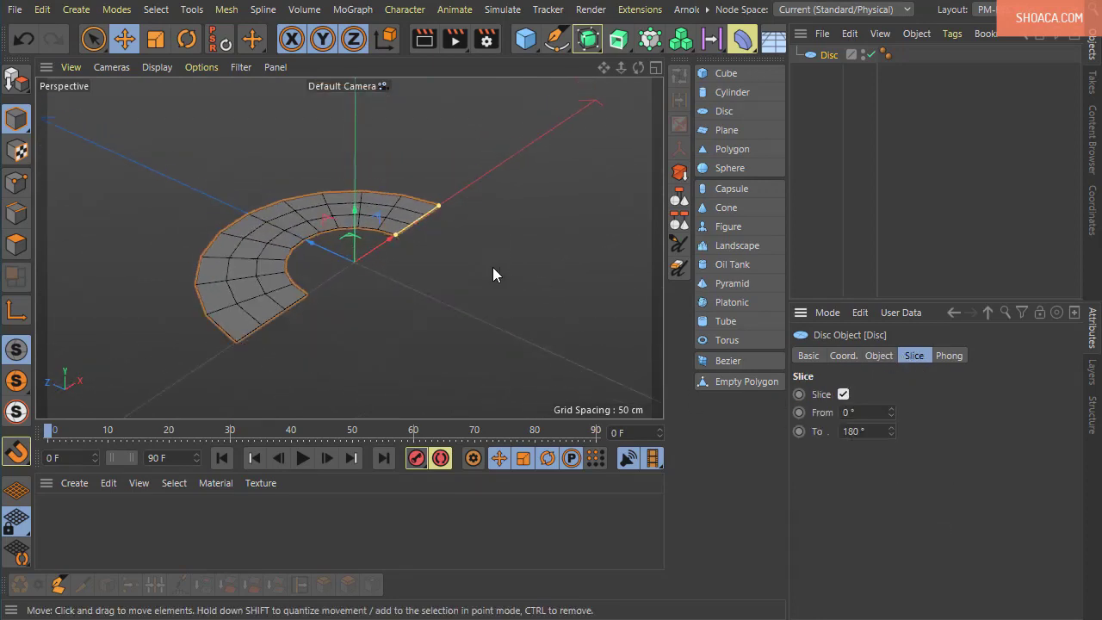
alt+drag(492, 267, 759, 468)
mouse_move(892, 412)
mouse_down()
mouse_move(961, 412)
mouse_move(820, 413)
mouse_move(1027, 412)
mouse_move(745, 413)
mouse_move(997, 412)
mouse_move(877, 412)
mouse_up()
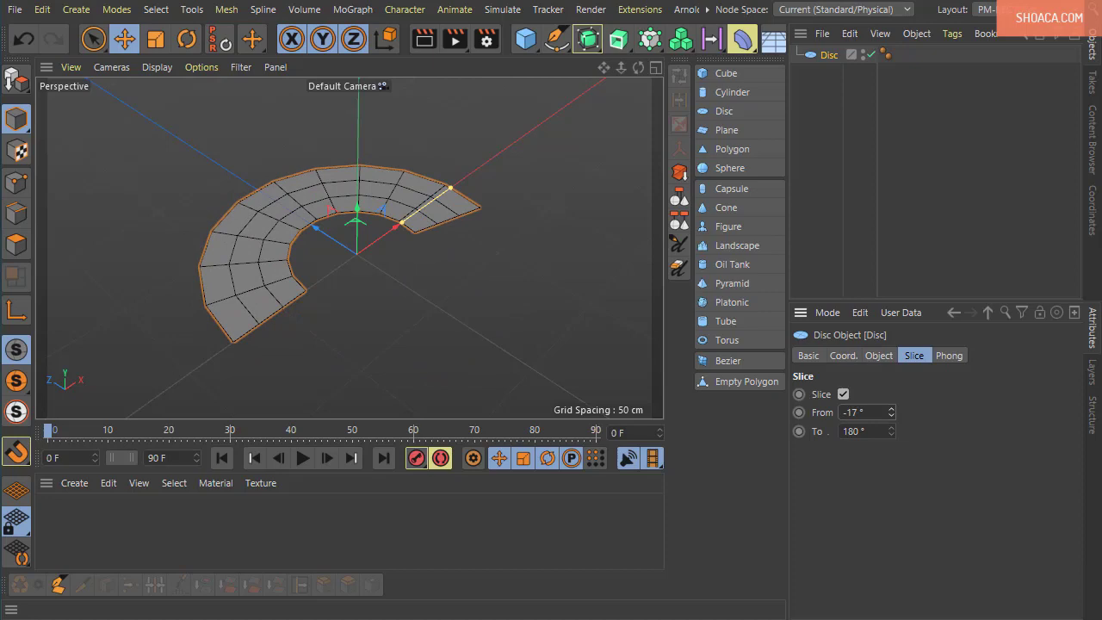
alt+drag(626, 341, 577, 316)
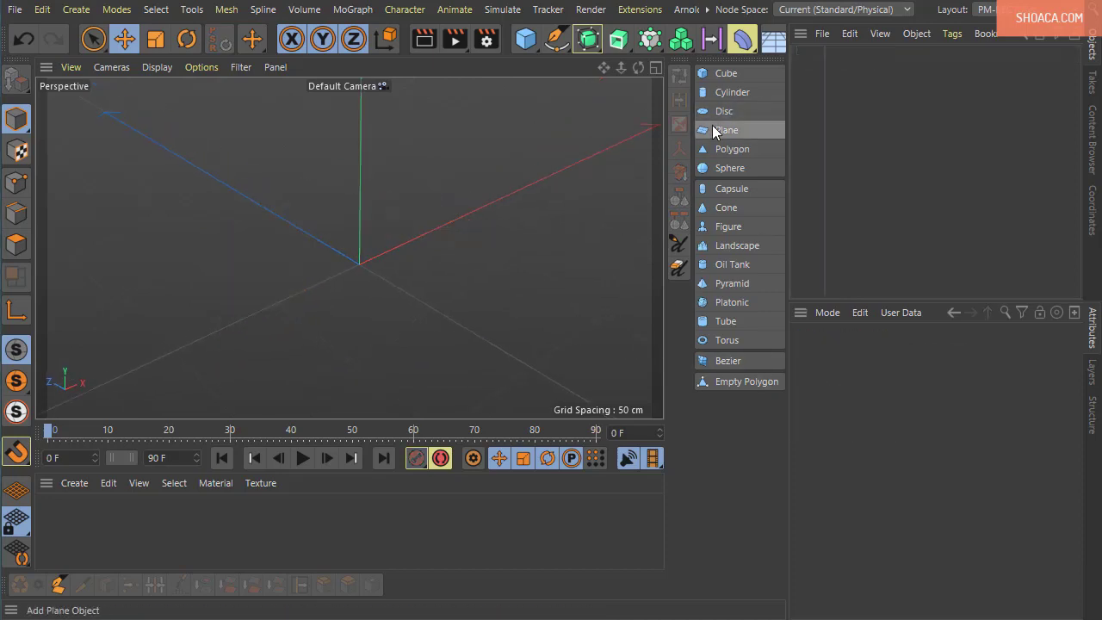
- Add a Plane primitive to the empty scene
click(721, 130)
alt+drag(350, 272, 440, 373)
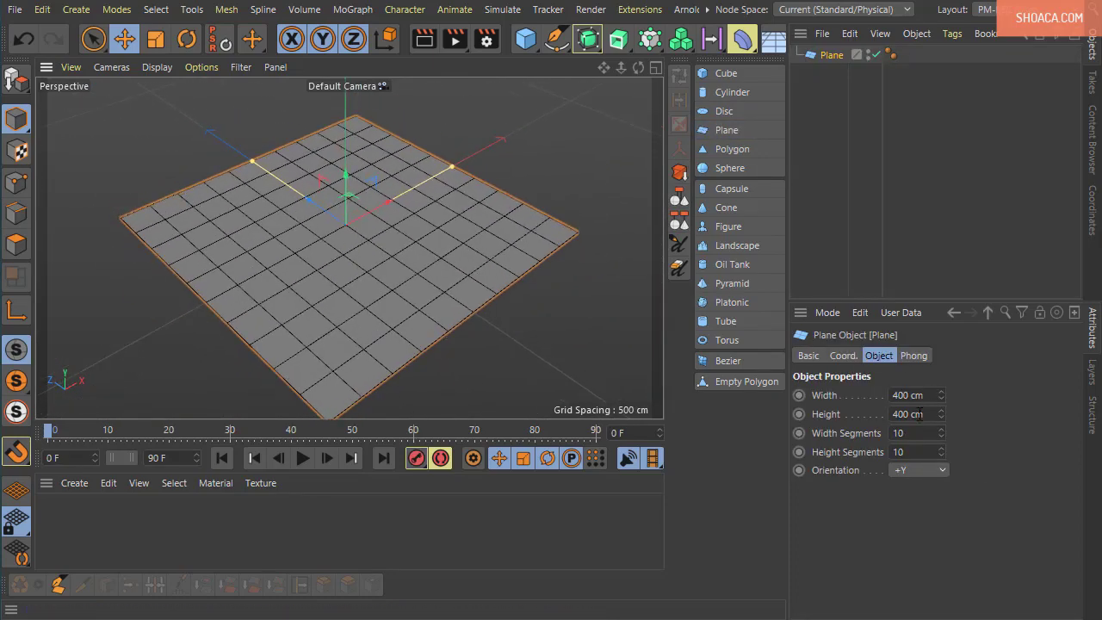
mouse_move(480, 312)
alt+mouse_down()
mouse_move(457, 307)
mouse_move(491, 312)
alt+mouse_up()
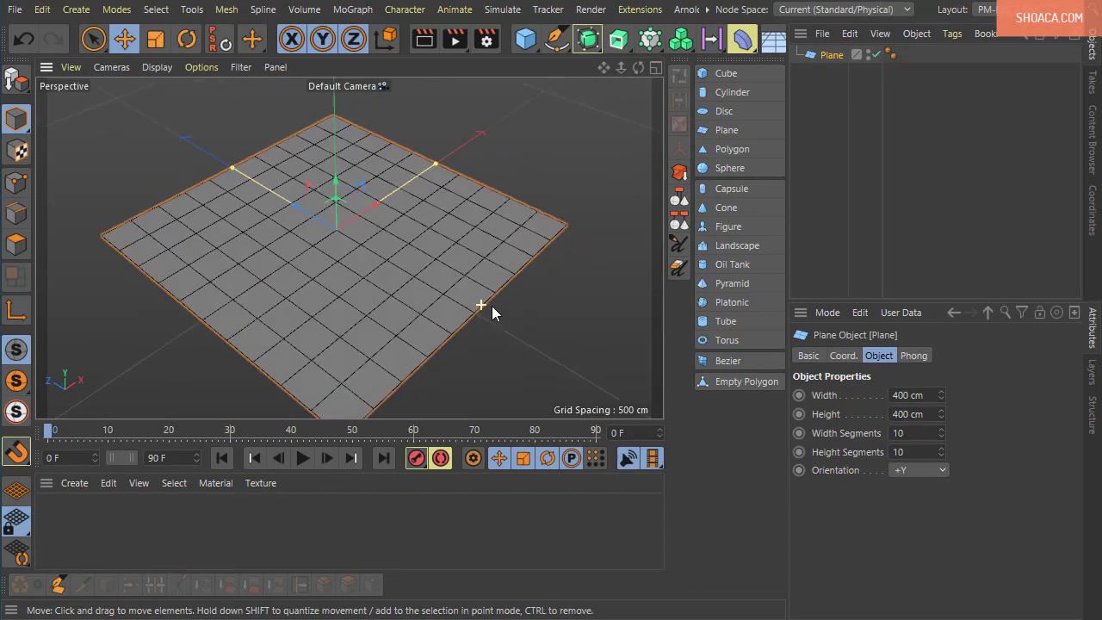
alt+middle_drag(492, 312, 508, 293)
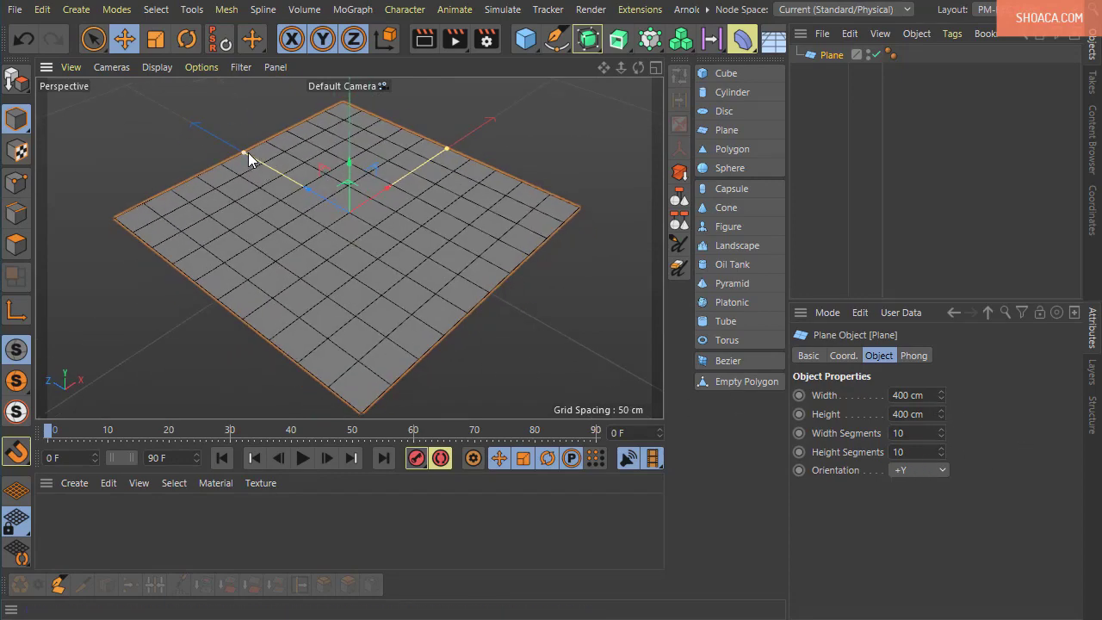
- Enlarge the plane with its viewport handles to about 576.3 cm wide and 573.1 cm high
mouse_move(248, 152)
mouse_down()
mouse_move(192, 120)
mouse_move(230, 162)
mouse_up()
drag(445, 158, 492, 139)
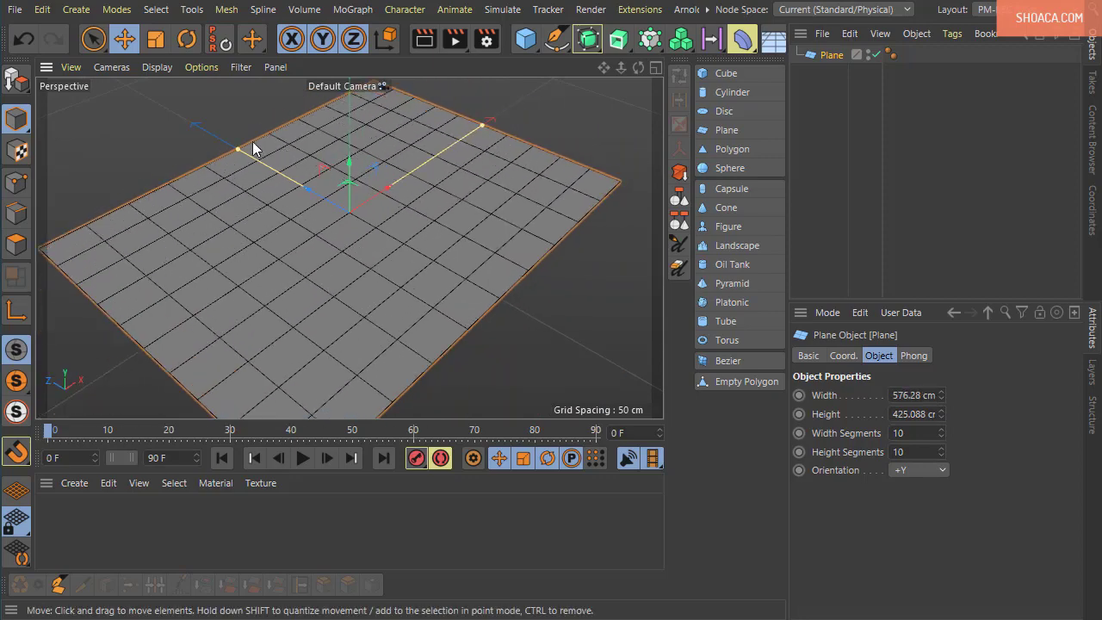
drag(236, 148, 205, 129)
scroll(331, 213, down, 1)
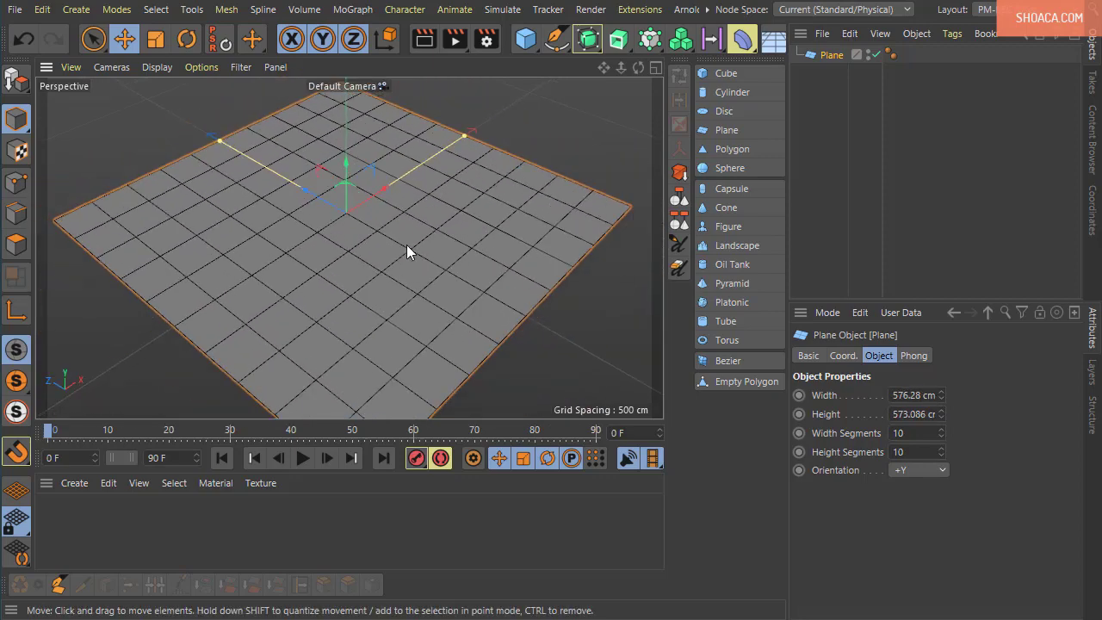
scroll(422, 242, down, 3)
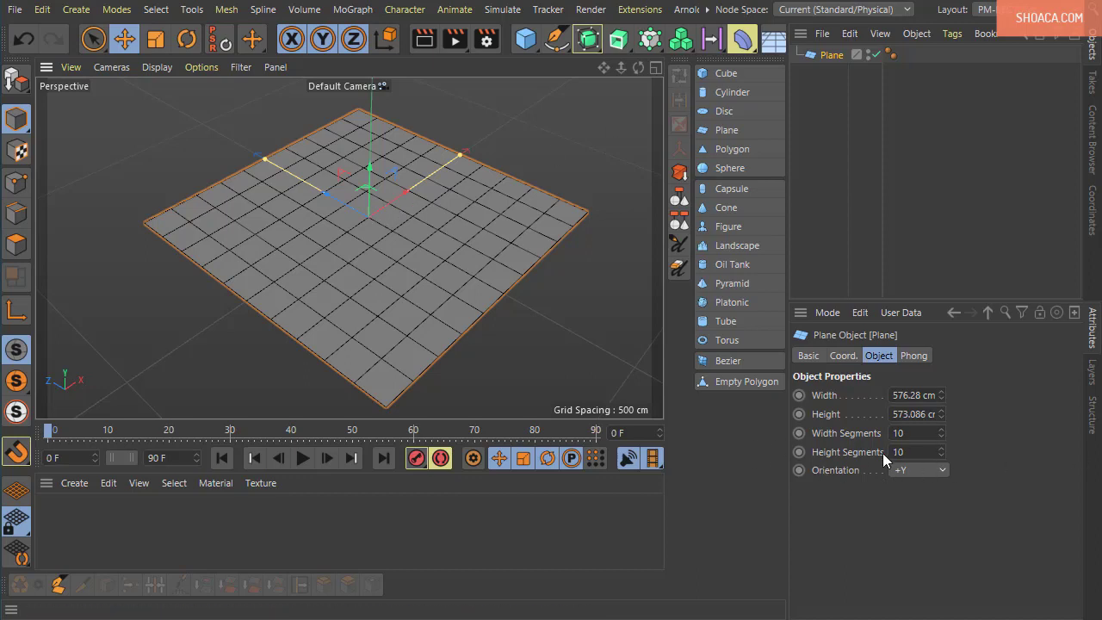
- Try the -Y, +Z and +X orientations on the plane and return it to +Y
click(903, 471)
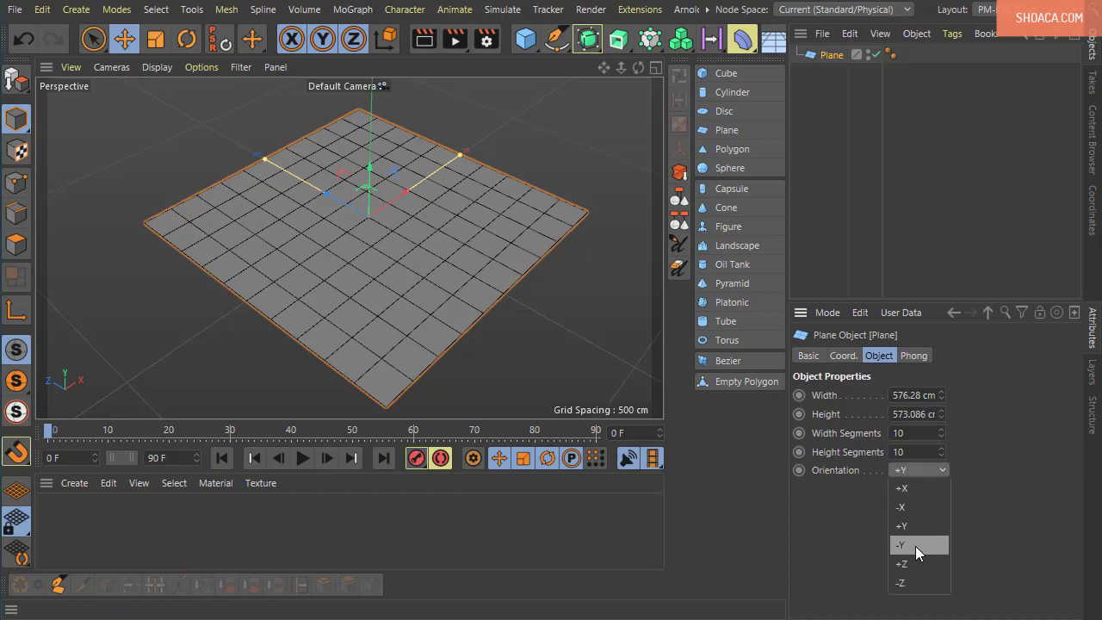
click(915, 546)
click(911, 470)
click(920, 563)
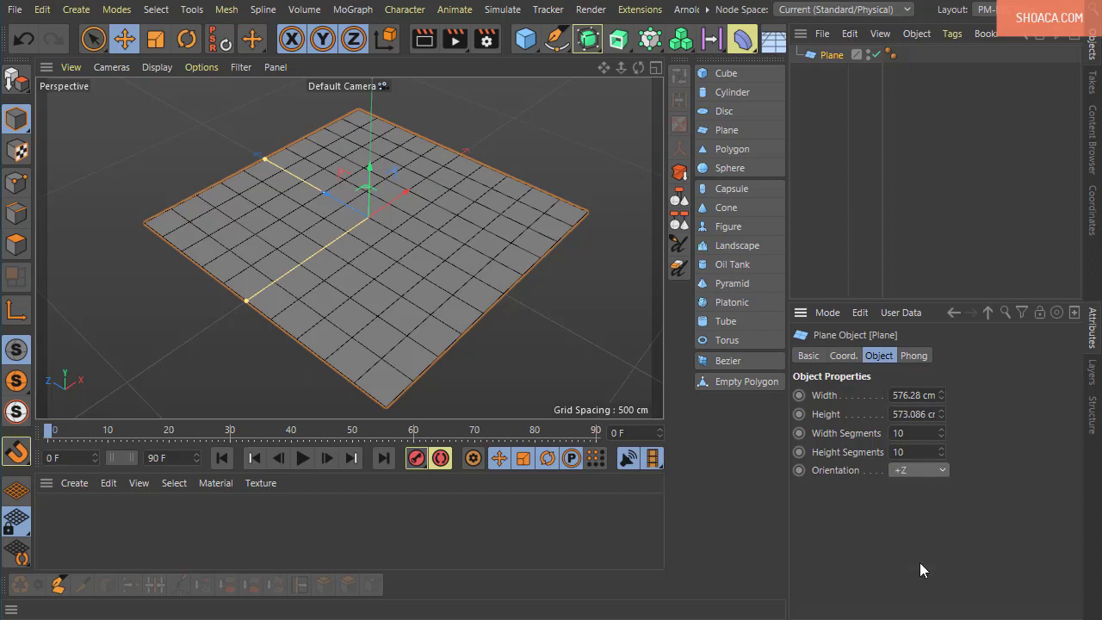
click(908, 469)
click(910, 492)
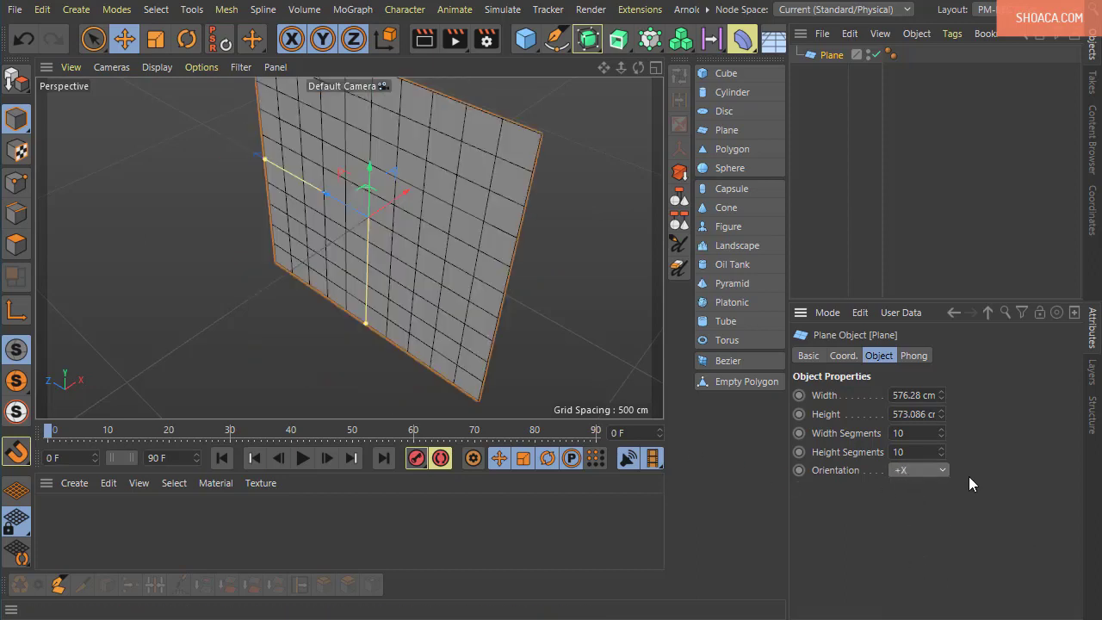
click(932, 470)
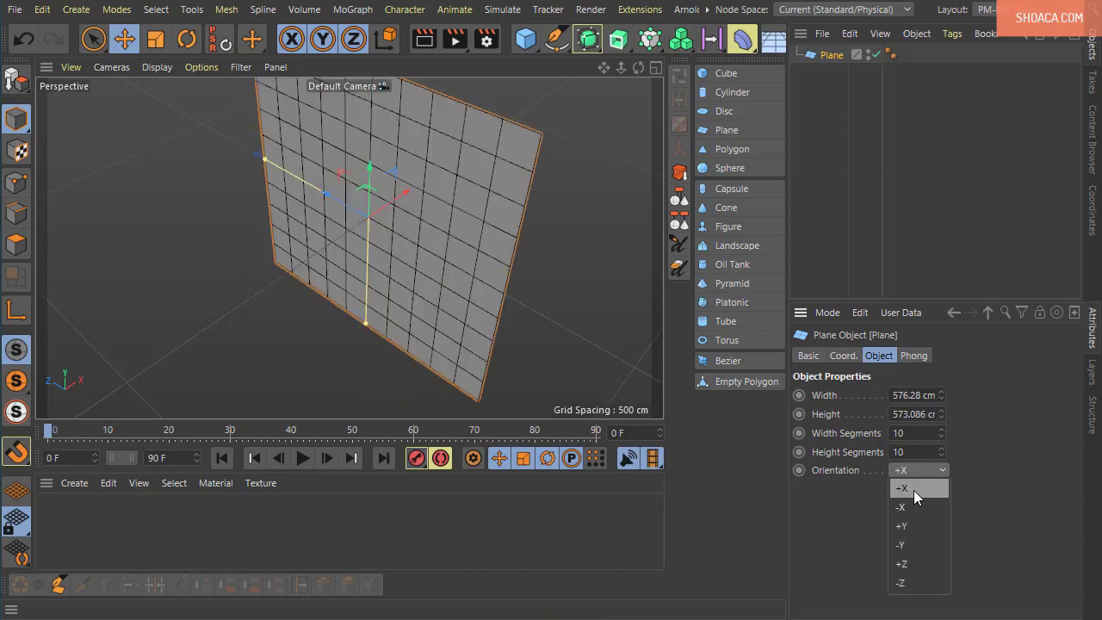
click(913, 525)
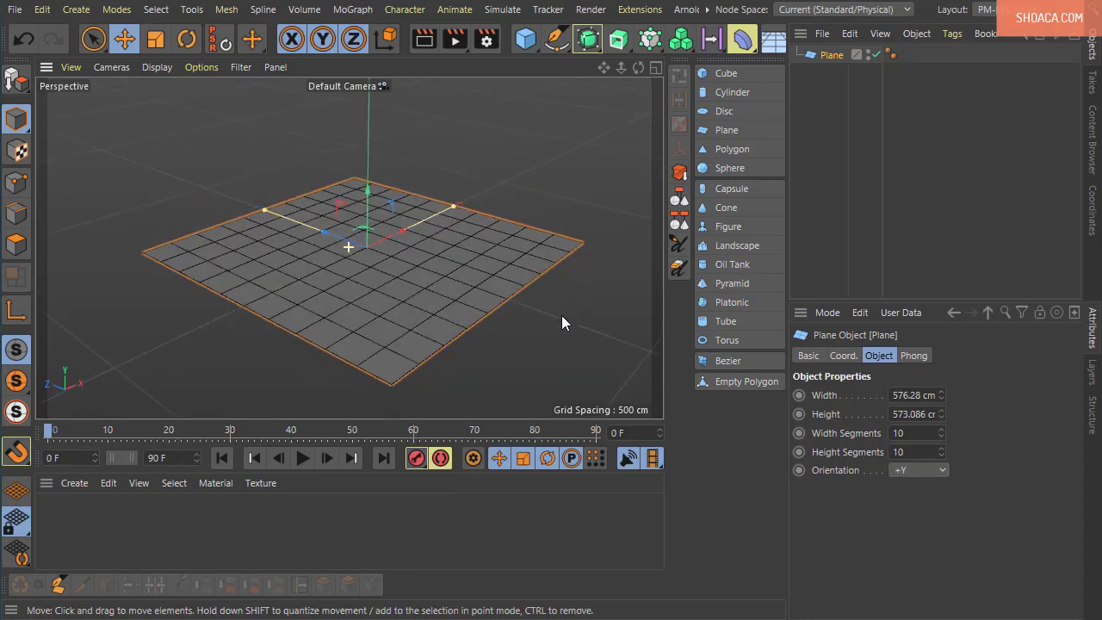
alt+drag(551, 315, 524, 353)
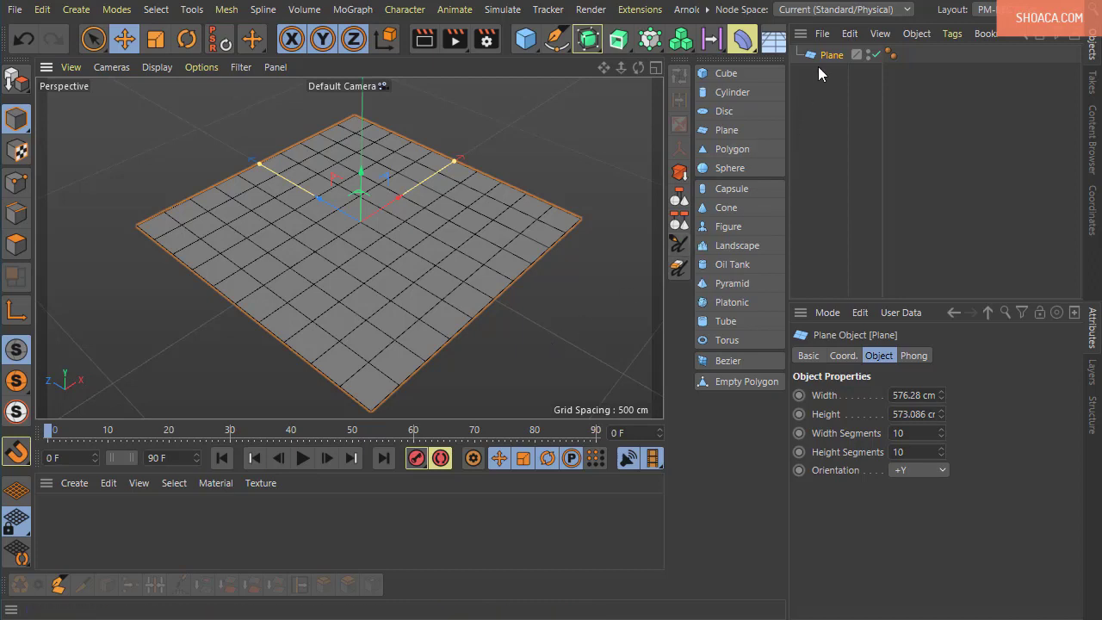
- Delete the plane and add a Polygon primitive in its place
key(Delete)
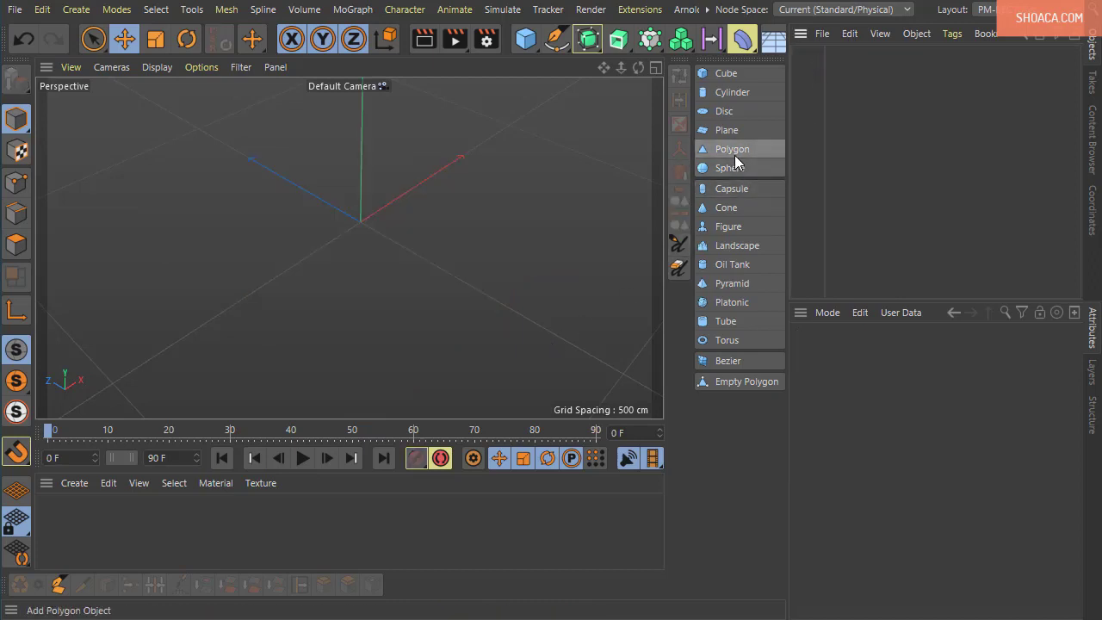
click(733, 152)
alt+right_drag(344, 250, 434, 341)
alt+drag(434, 342, 423, 312)
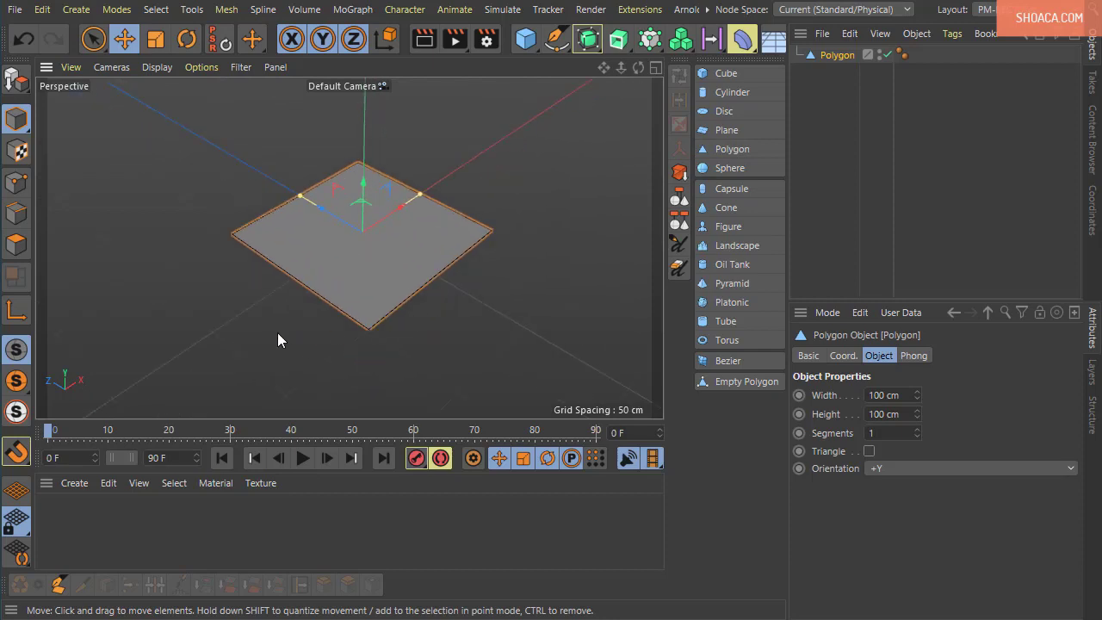
- Display the view in Gouraud Shading (Lines) and set the polygon's segments to 2
click(168, 67)
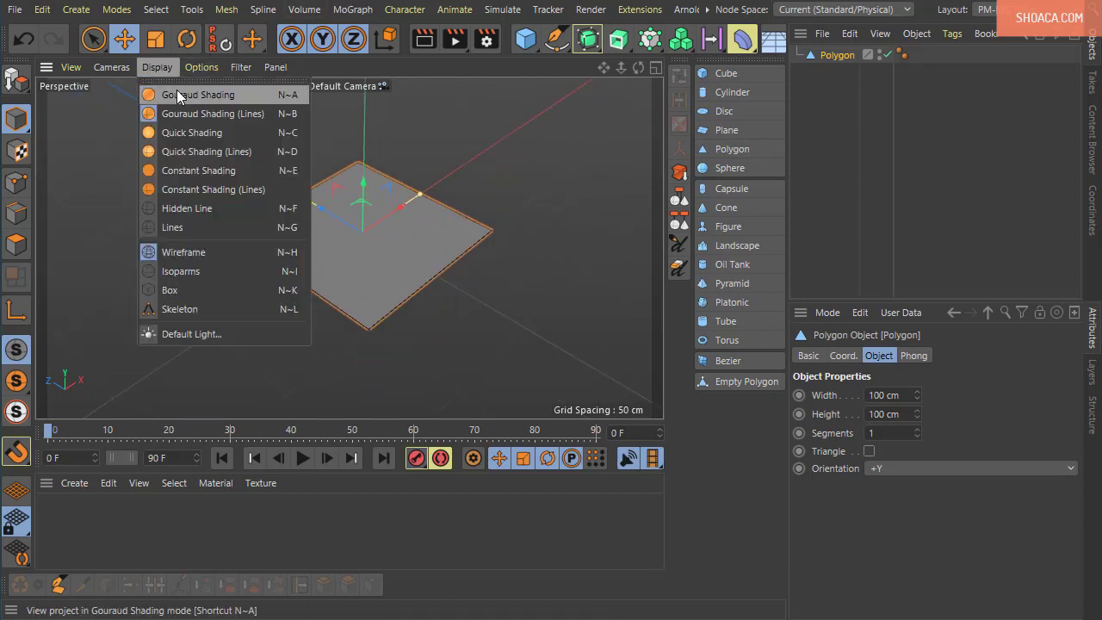
click(186, 111)
mouse_move(548, 354)
alt+mouse_down()
mouse_move(541, 308)
mouse_move(561, 352)
alt+mouse_up()
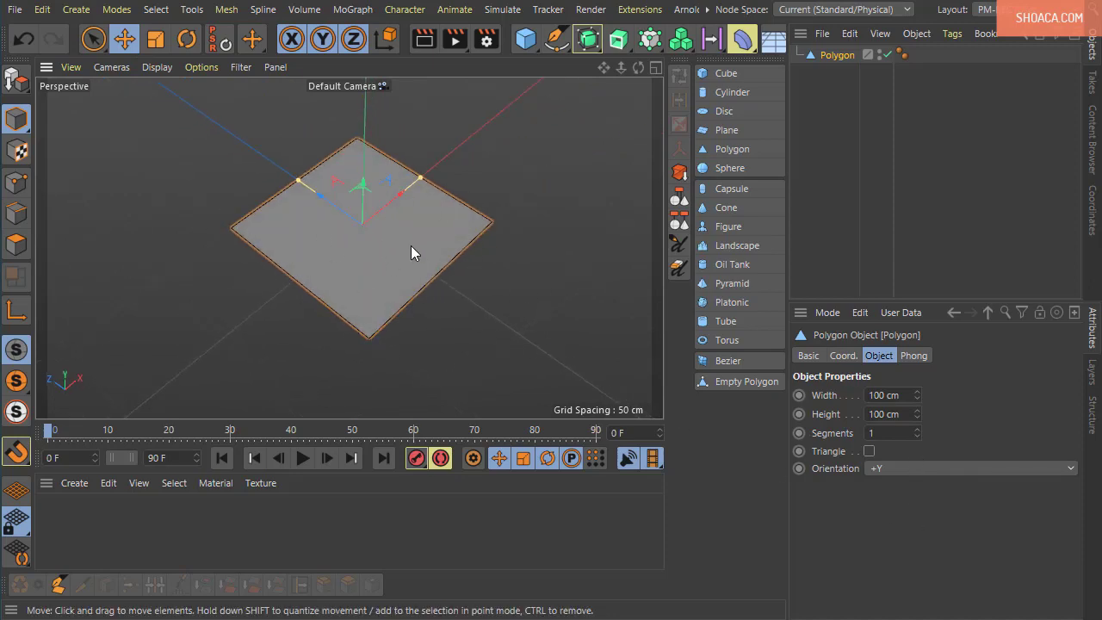
click(918, 428)
mouse_move(511, 365)
alt+mouse_down()
mouse_move(498, 405)
mouse_move(499, 379)
alt+mouse_up()
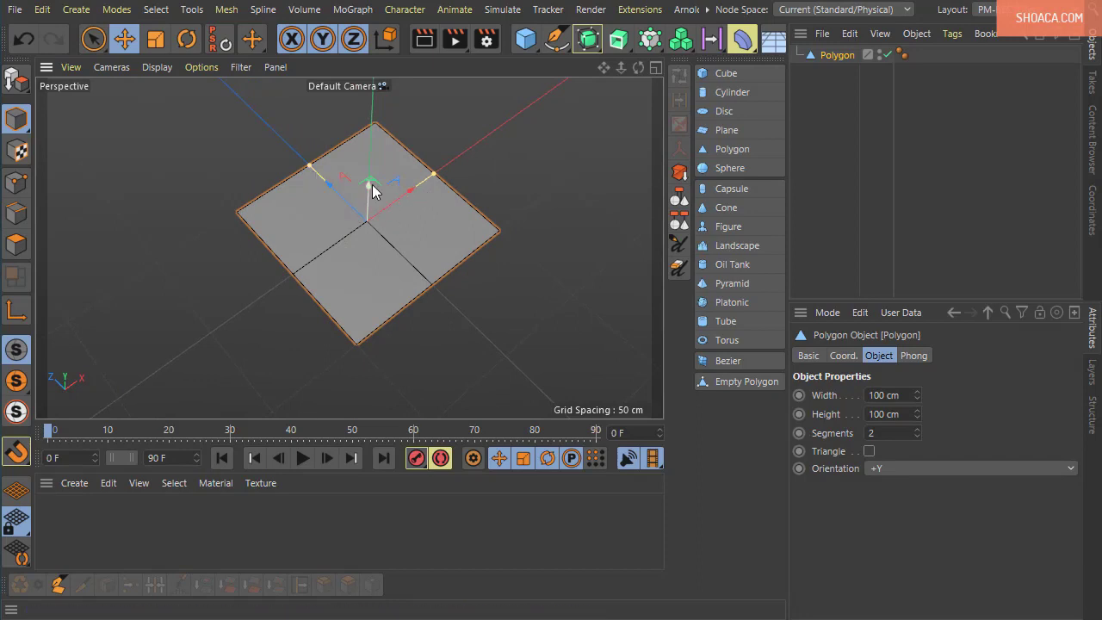
- Hide the object axis in the perspective view using the Axis display filter
click(239, 68)
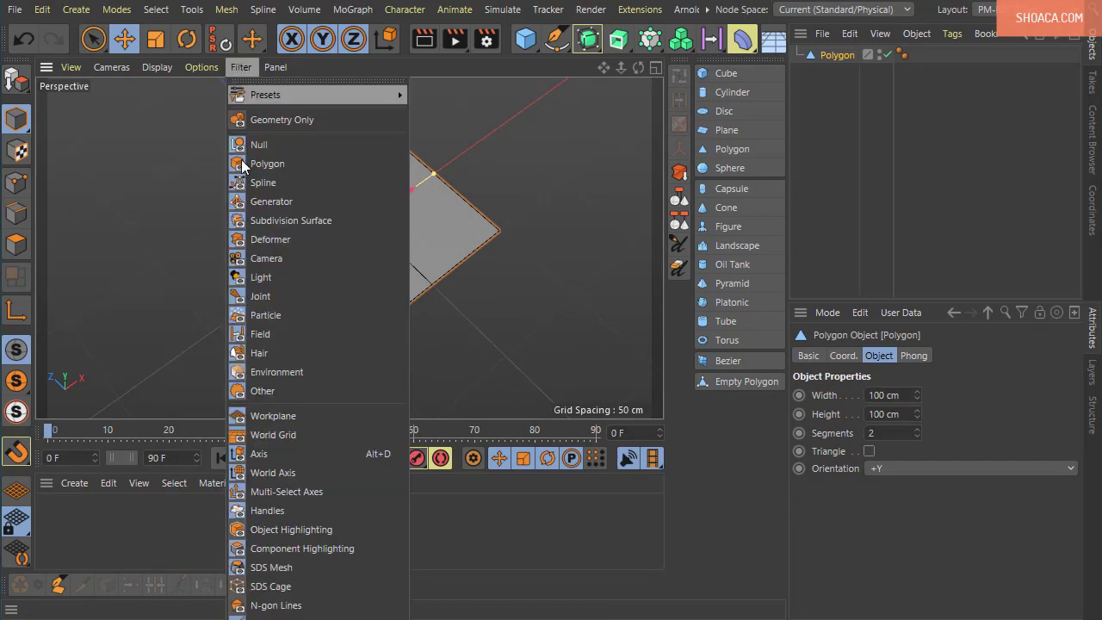
click(260, 453)
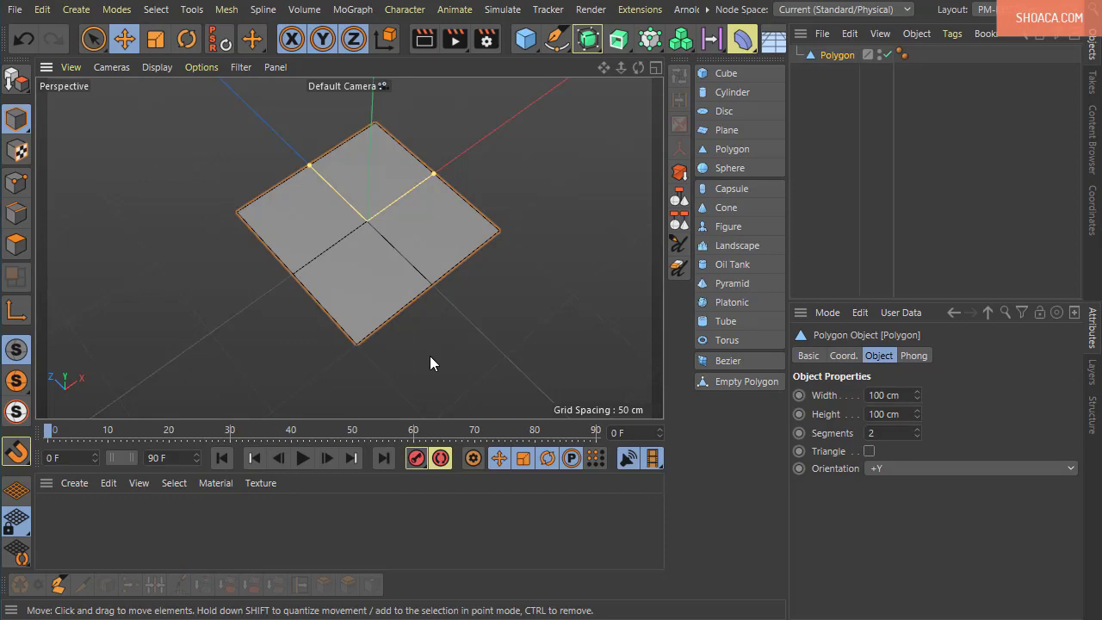
alt+drag(419, 357, 434, 295)
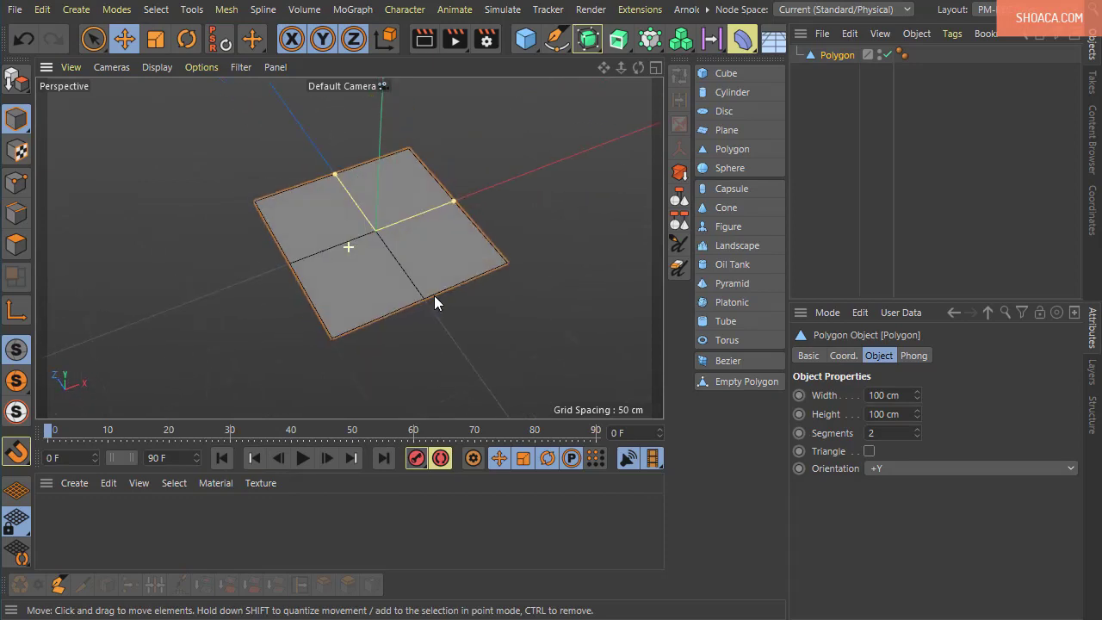
- Enlarge the polygon with its viewport handles to about 157.9 cm wide and 156.9 cm high
drag(453, 200, 500, 194)
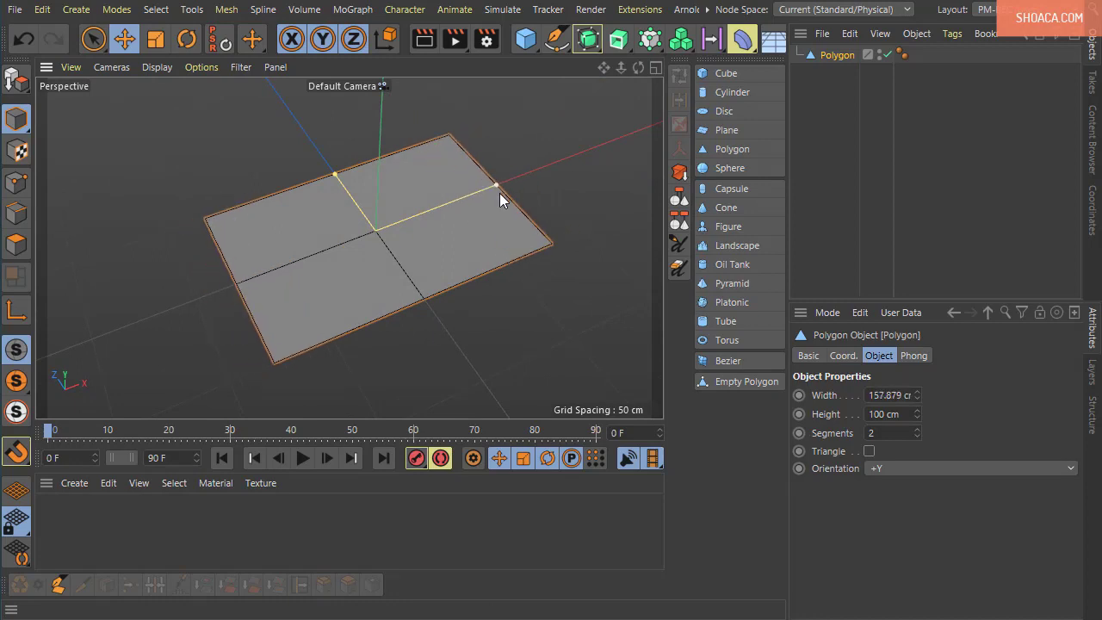
drag(336, 175, 316, 145)
alt+drag(349, 246, 542, 173)
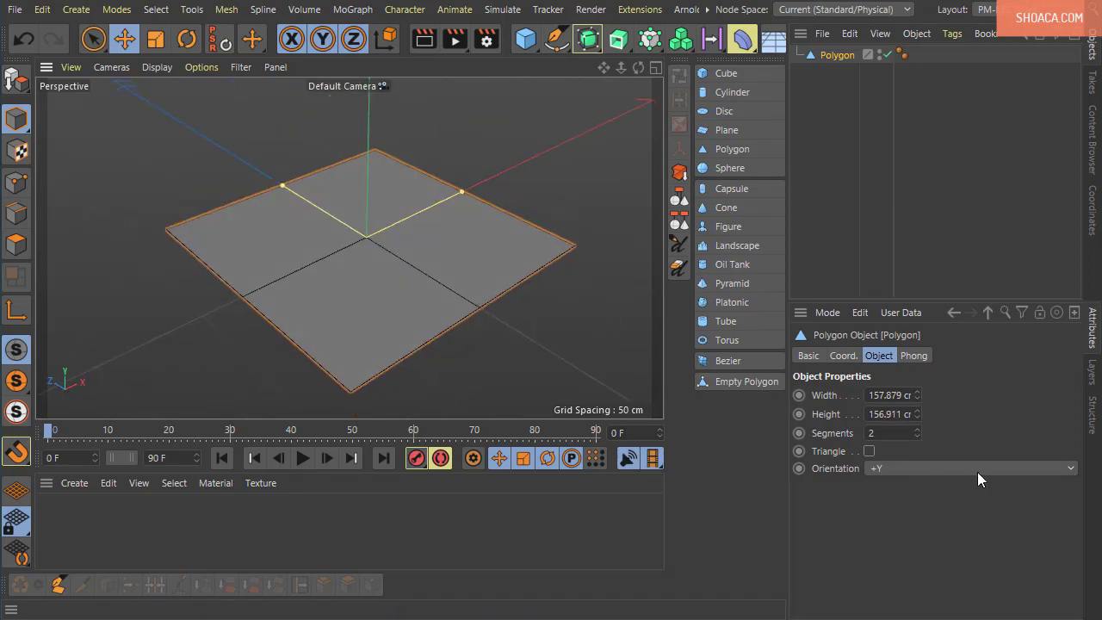
alt+drag(443, 341, 385, 253)
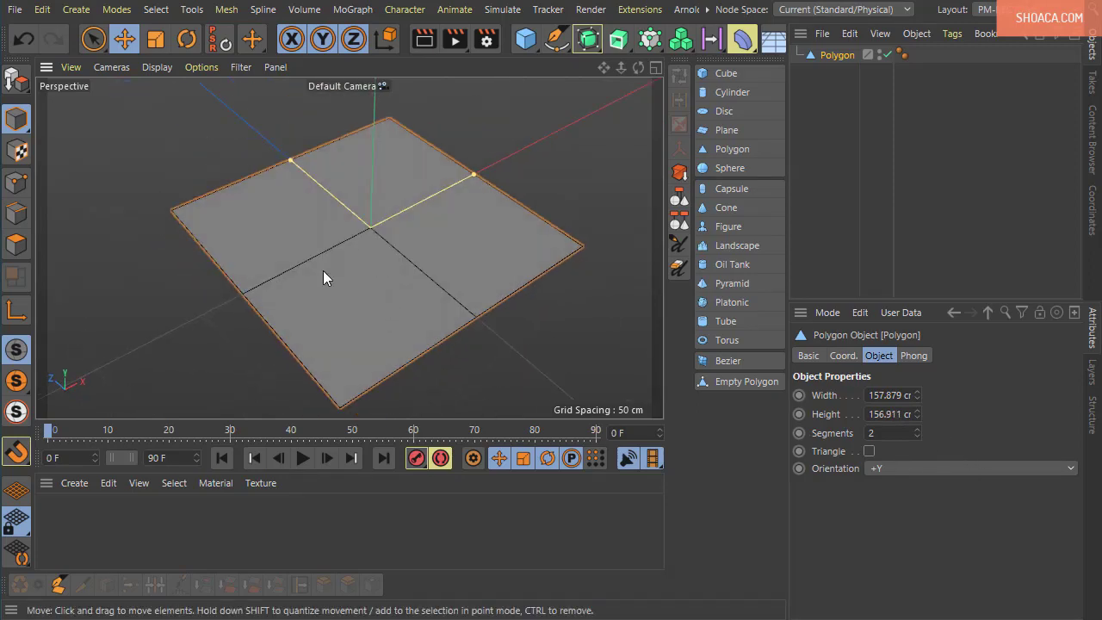
alt+drag(436, 305, 459, 329)
mouse_move(448, 311)
alt+mouse_down()
mouse_move(446, 285)
mouse_move(431, 314)
alt+mouse_up()
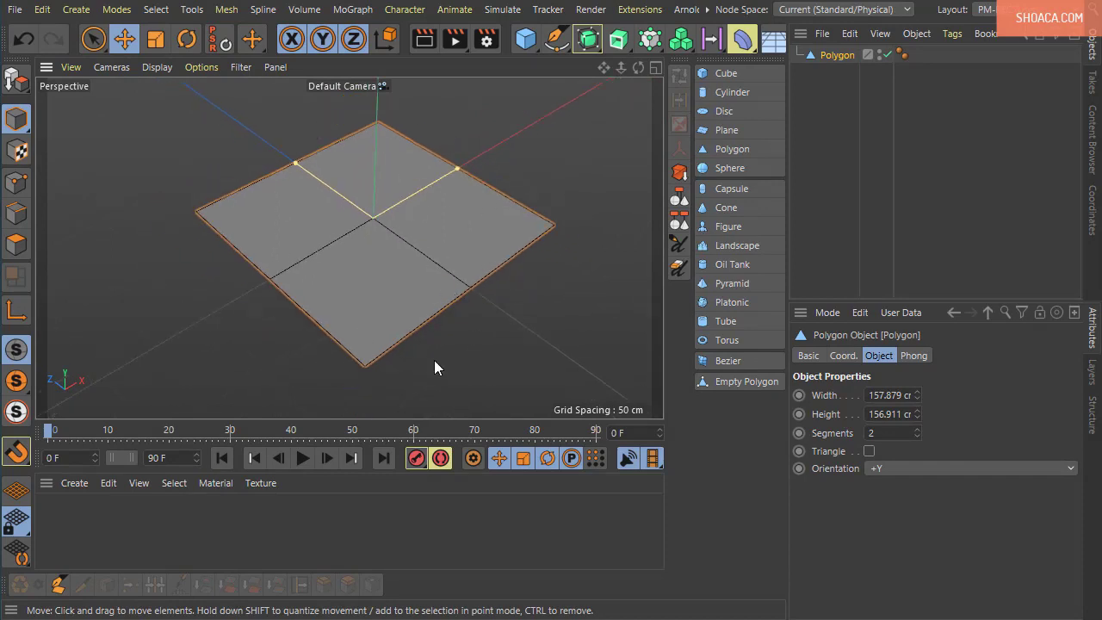
- Turn the polygon into a triangle and reduce its segments to 1
click(870, 450)
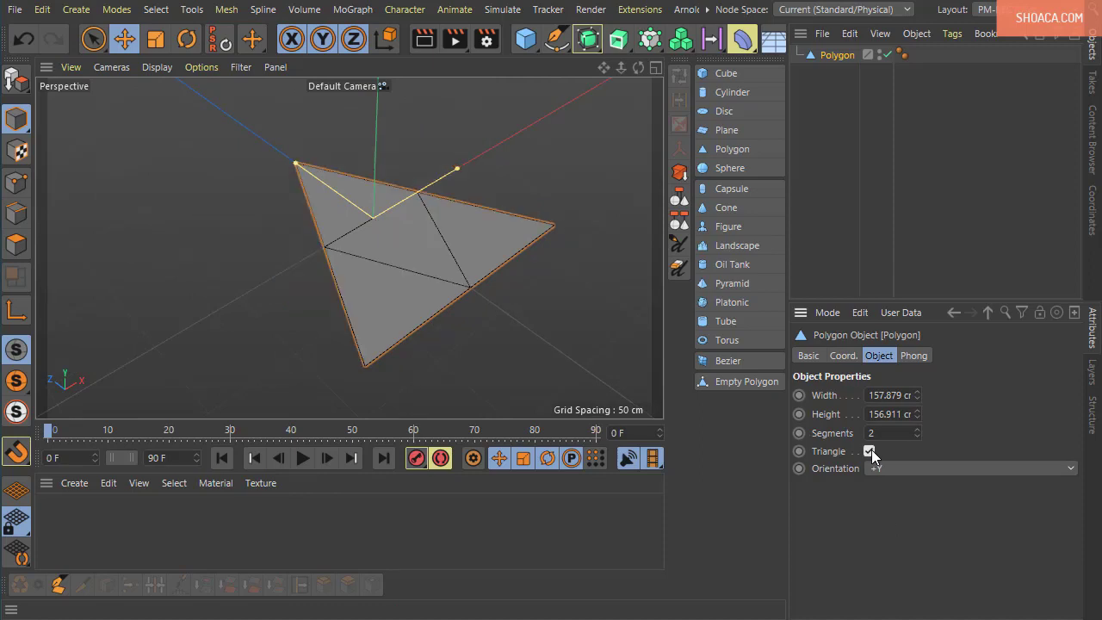
alt+drag(593, 356, 510, 329)
click(917, 436)
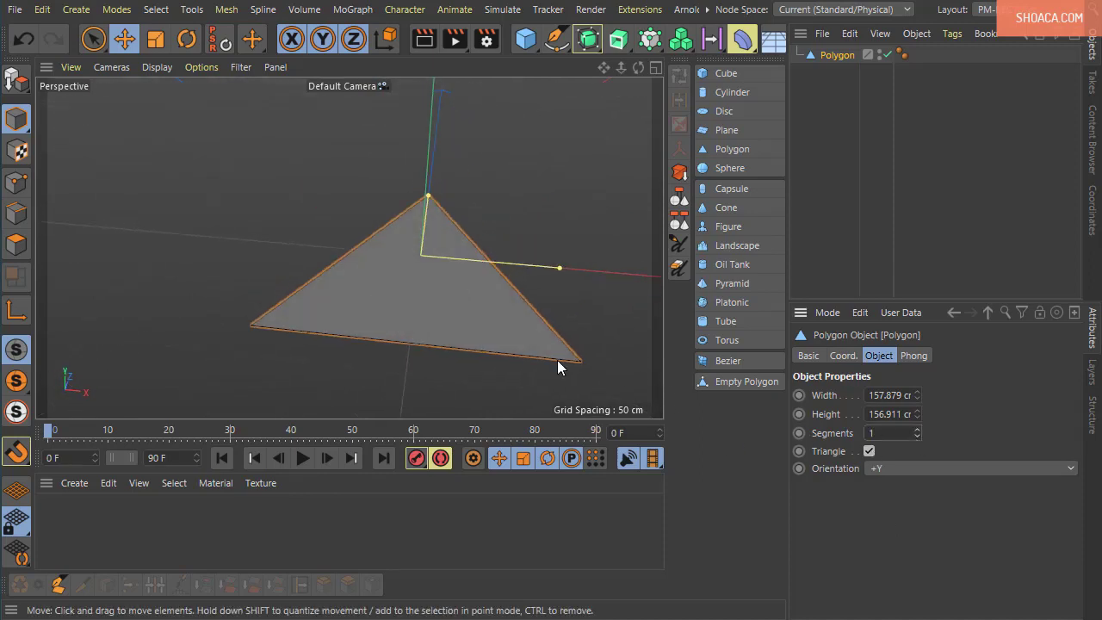
alt+drag(557, 360, 497, 371)
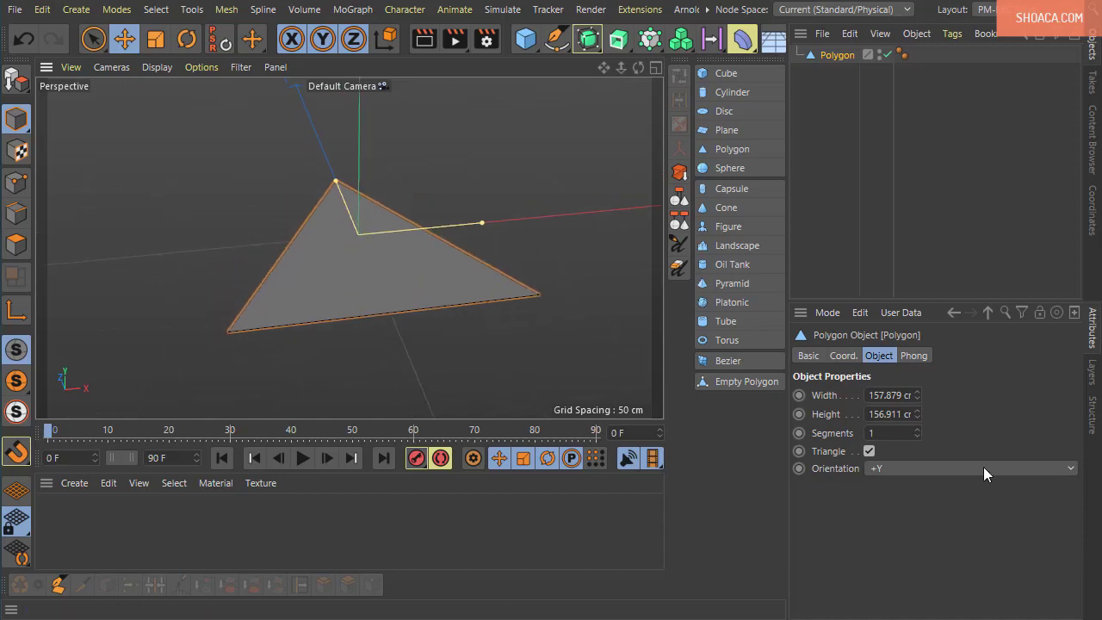
- Try the triangle polygon in the +Z orientation and return it to +Y
click(870, 451)
click(870, 452)
alt+drag(422, 377, 490, 346)
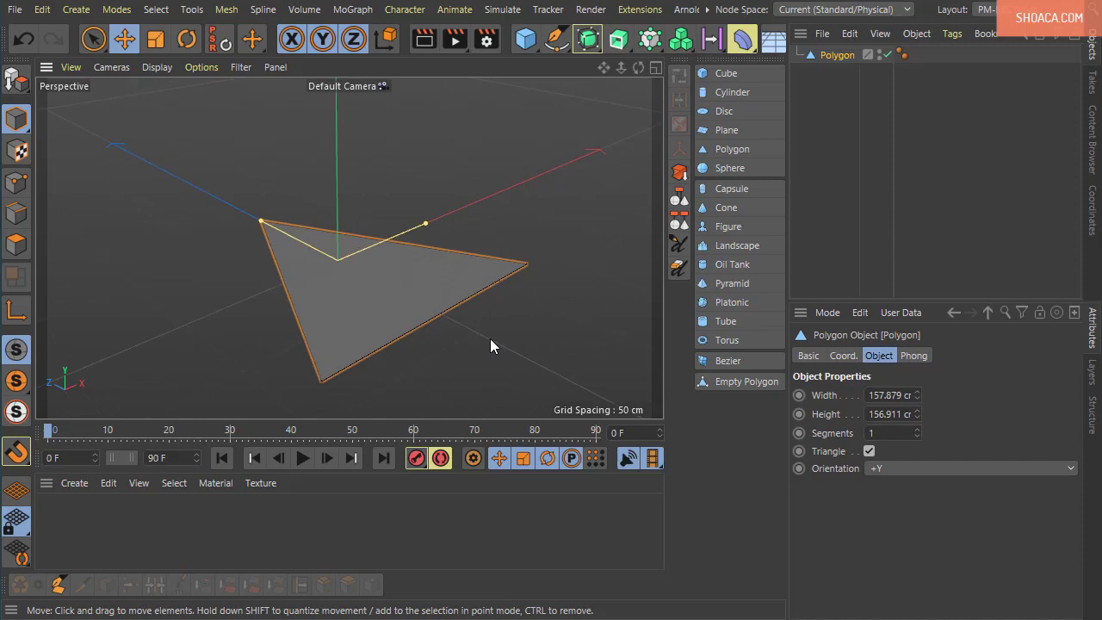
click(911, 468)
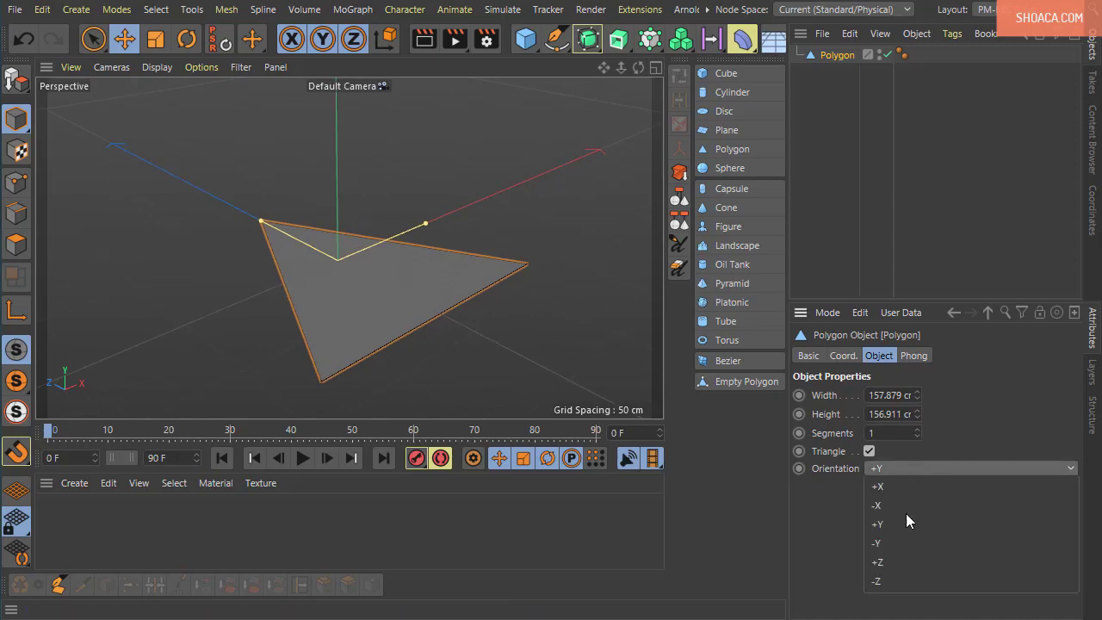
click(907, 560)
click(897, 472)
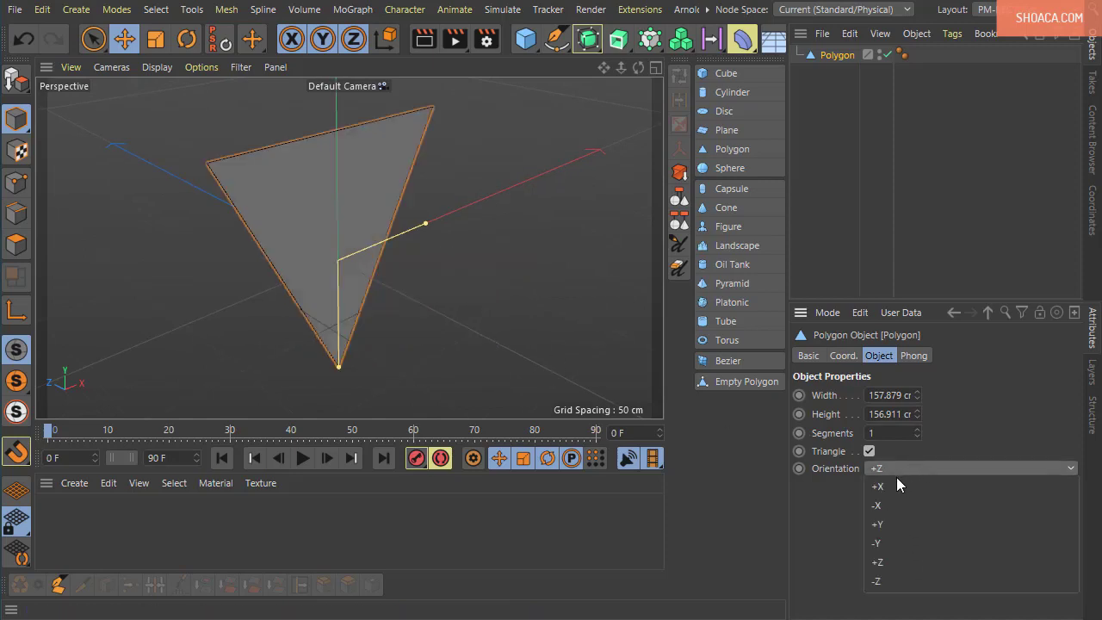
click(894, 525)
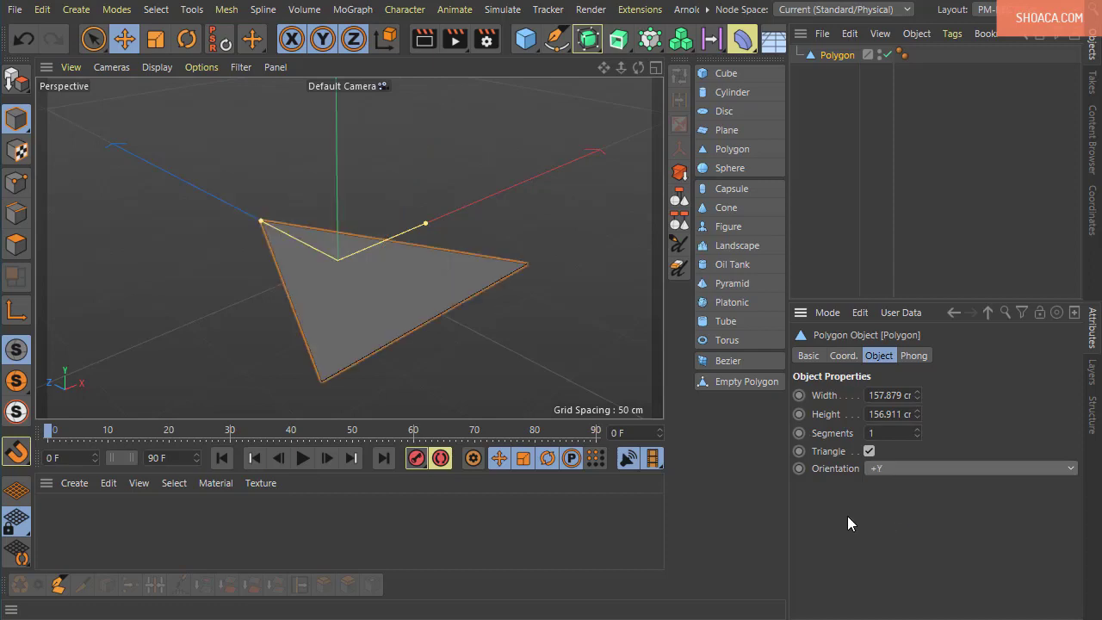
alt+middle_drag(564, 376, 546, 362)
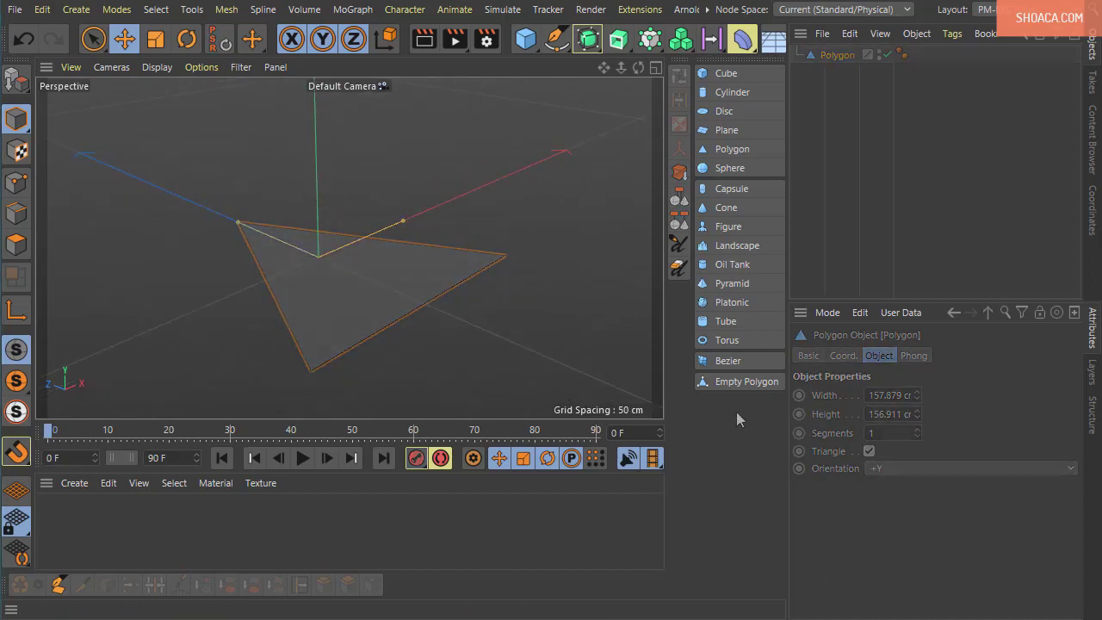
- Delete the polygon and add a sphere primitive to the scene
key(Delete)
click(741, 166)
scroll(390, 283, down, 4)
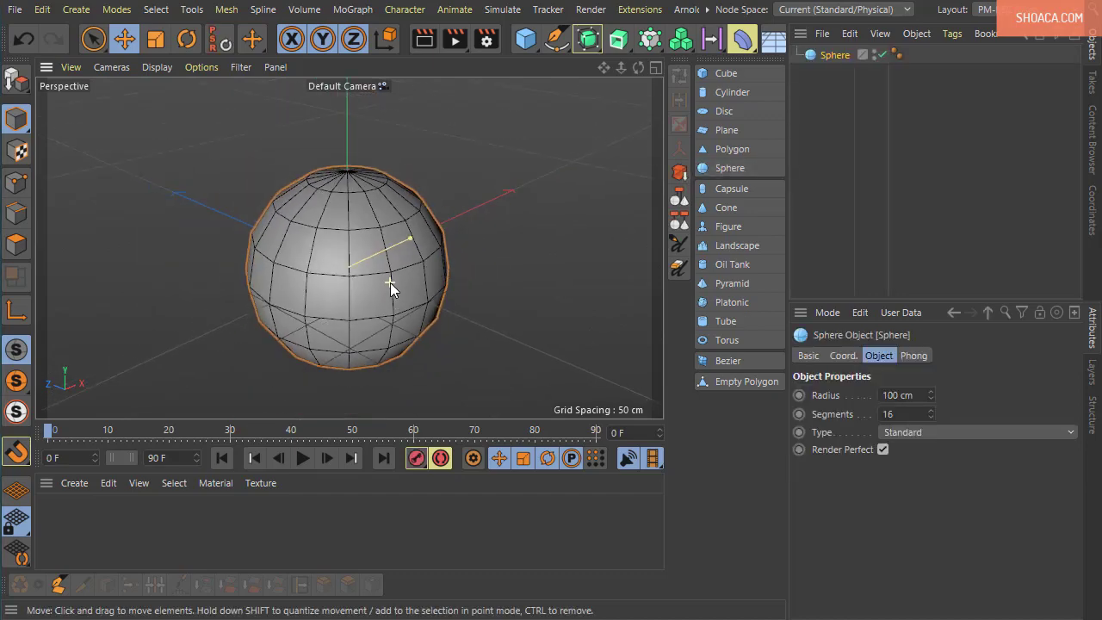
mouse_move(463, 361)
alt+mouse_down()
mouse_move(498, 355)
mouse_move(483, 328)
mouse_move(467, 367)
alt+mouse_up()
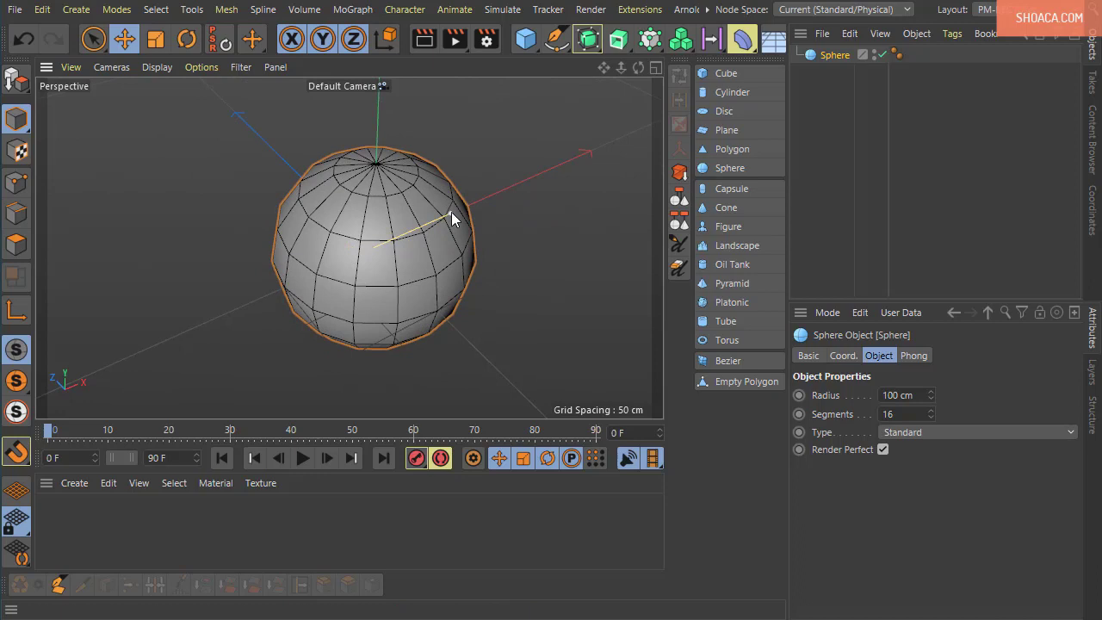
- Enlarge the sphere to a radius of about 132 cm and set its segments to 39
mouse_move(450, 213)
mouse_down()
mouse_move(505, 197)
mouse_move(450, 216)
mouse_up()
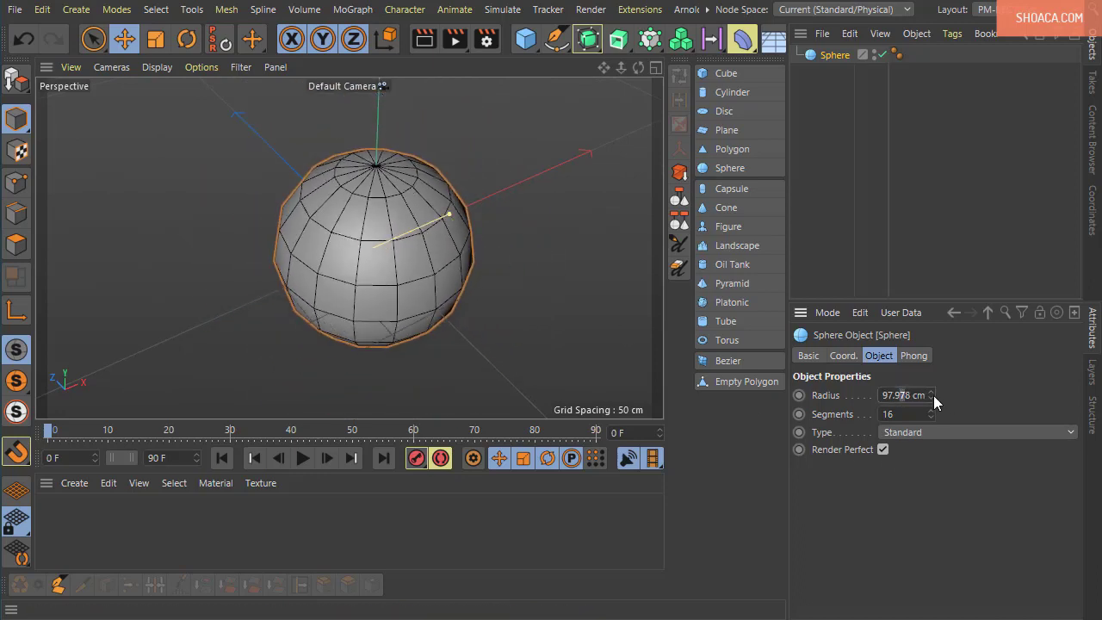
drag(931, 395, 931, 370)
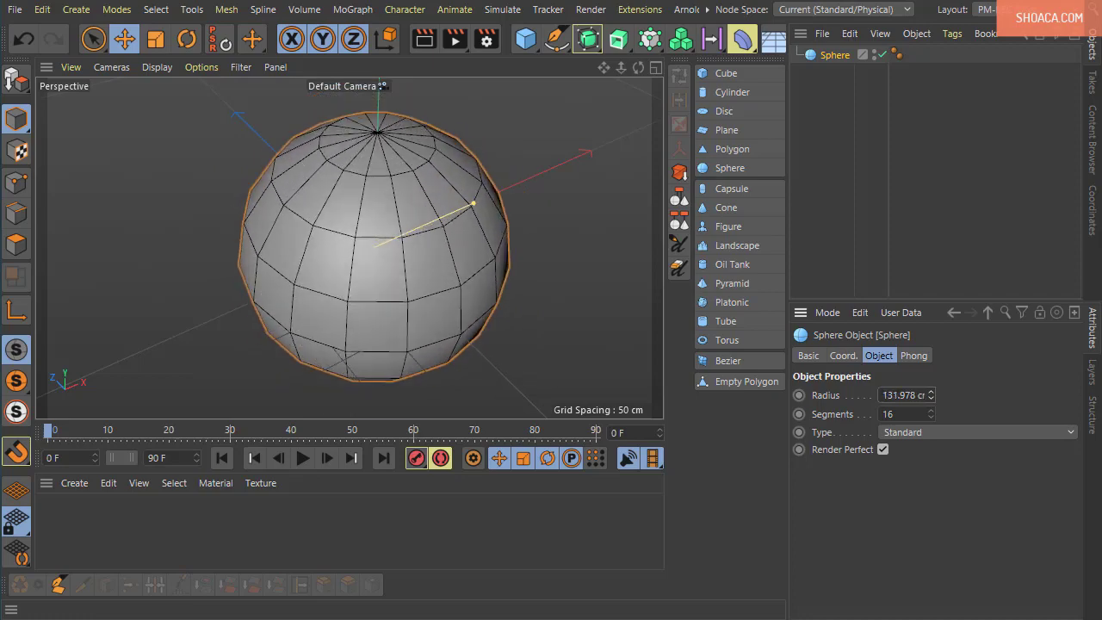
alt+drag(482, 258, 526, 314)
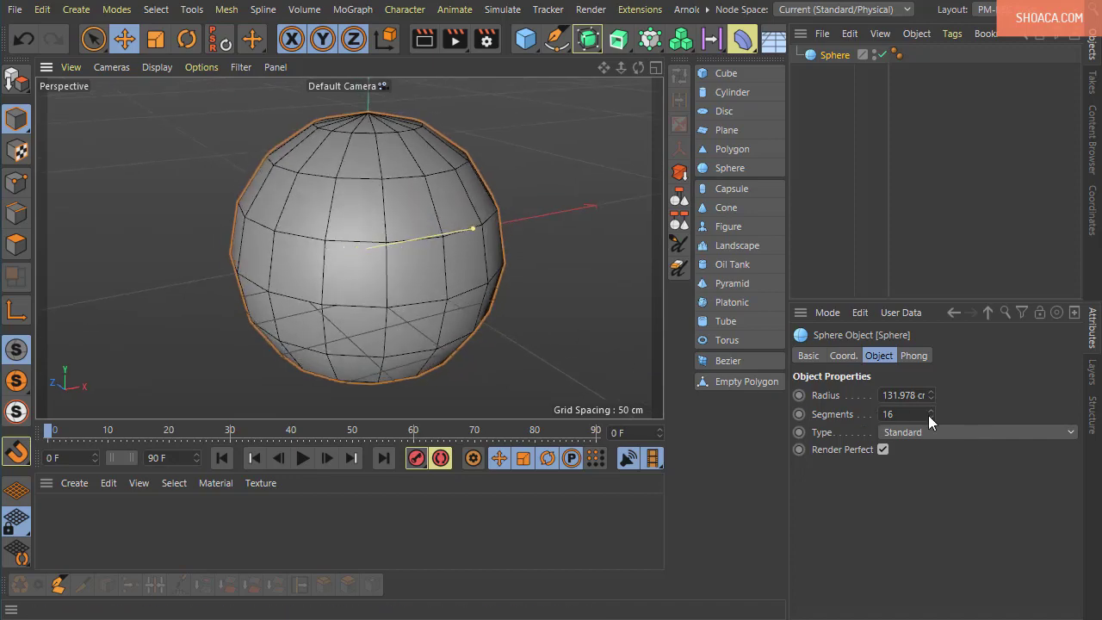
drag(930, 413, 930, 390)
alt+drag(493, 297, 531, 354)
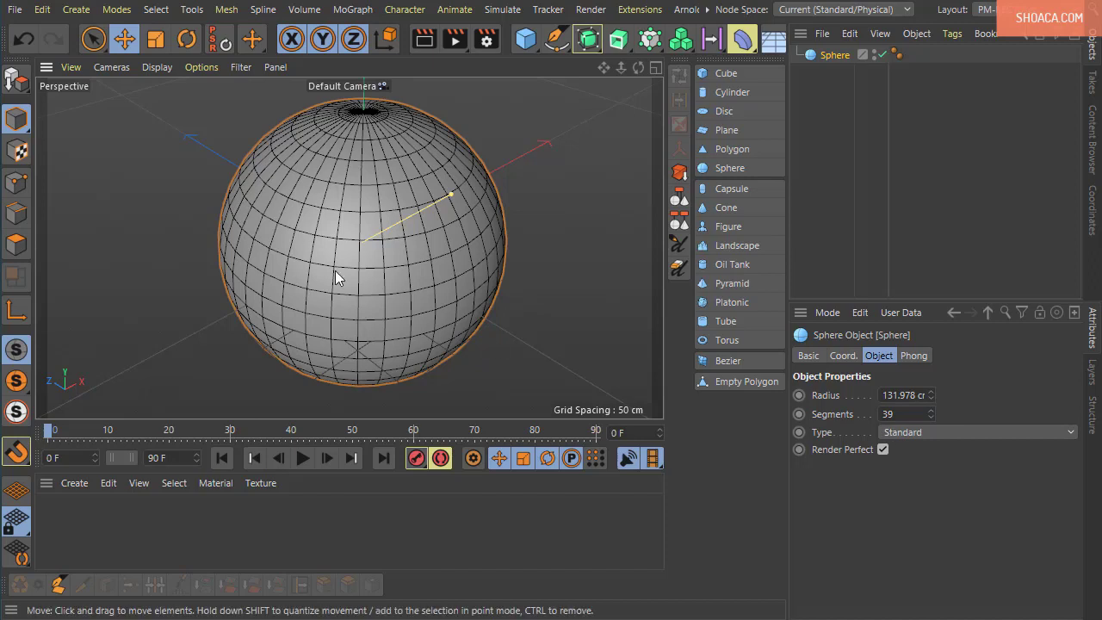
- Try the Tetrahedron and Hexahedron types on the sphere and compare their mesh layouts
click(924, 433)
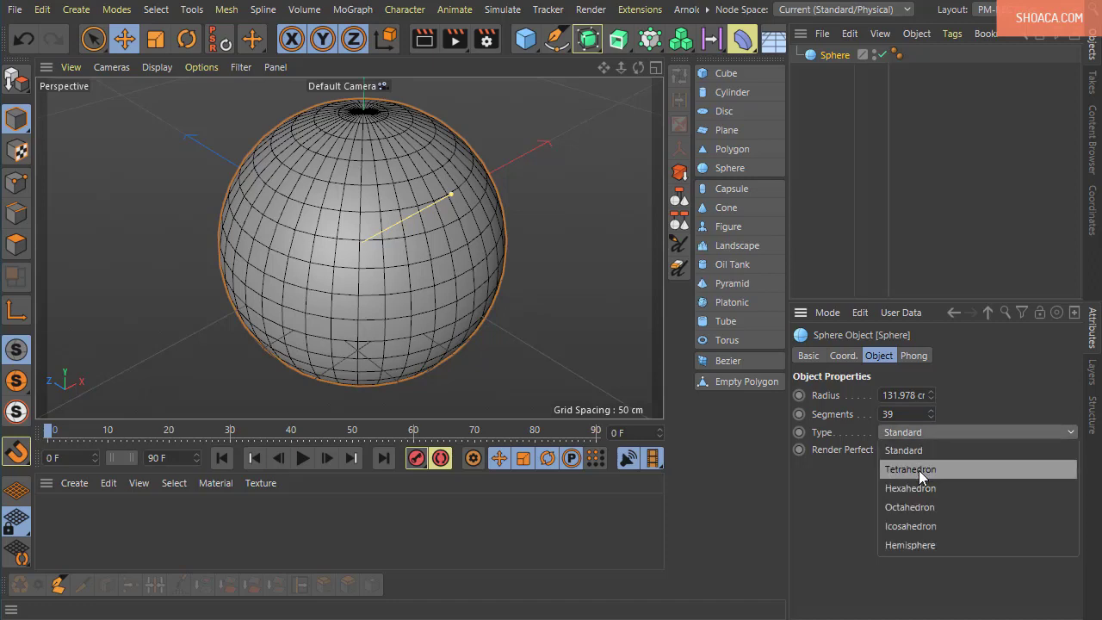
click(919, 469)
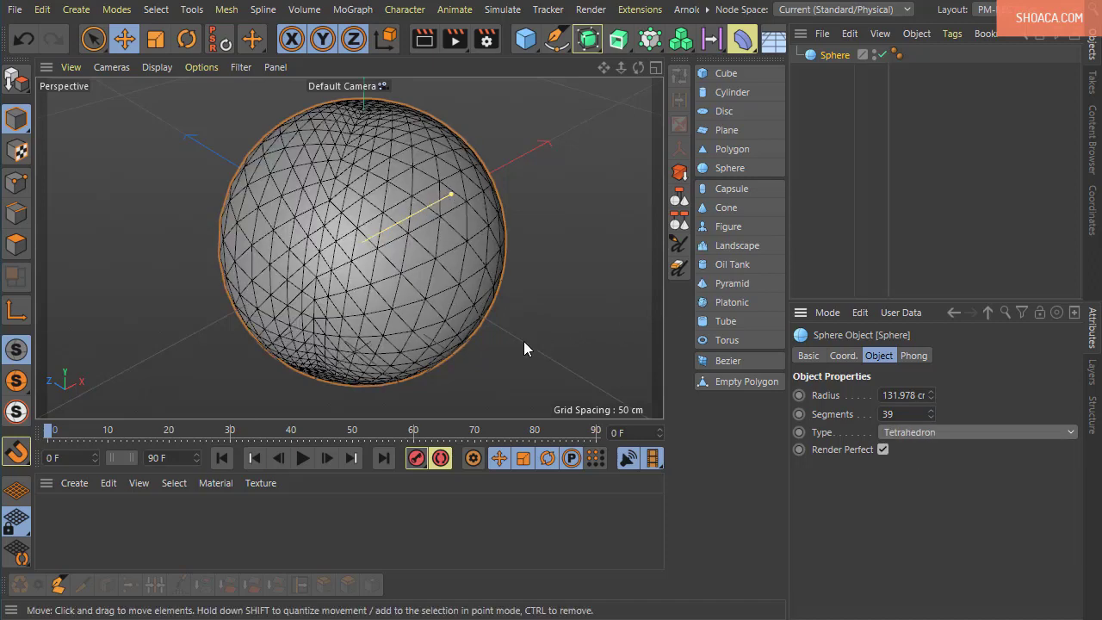
alt+drag(524, 341, 655, 370)
click(940, 431)
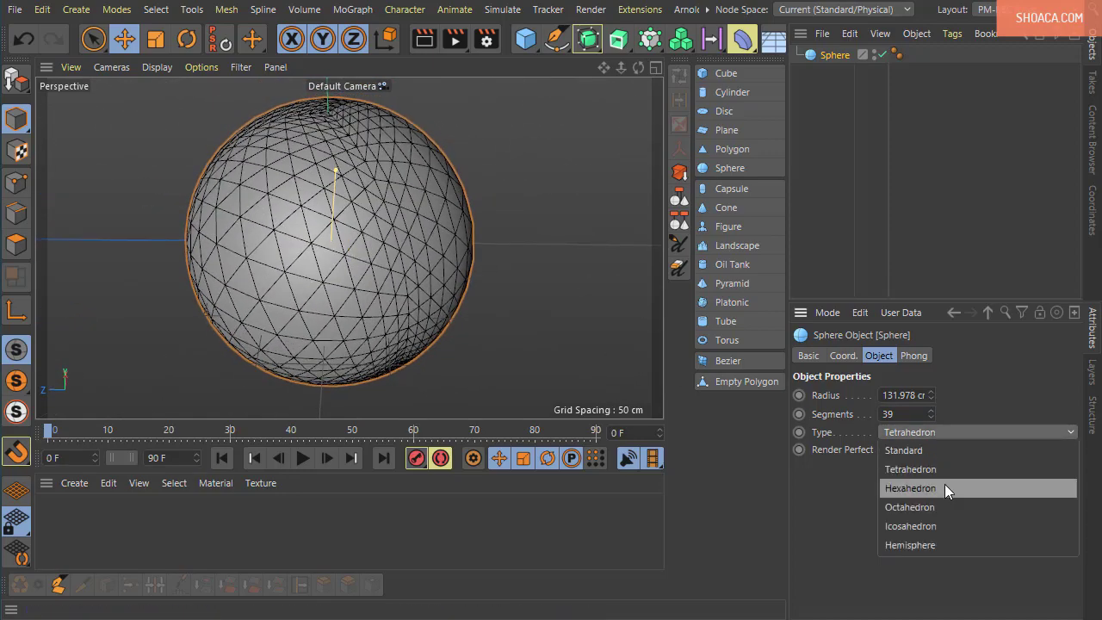
click(945, 484)
alt+drag(512, 274, 450, 239)
- Try the Octahedron and Icosahedron types on the sphere, viewing each mesh from other angles
click(960, 432)
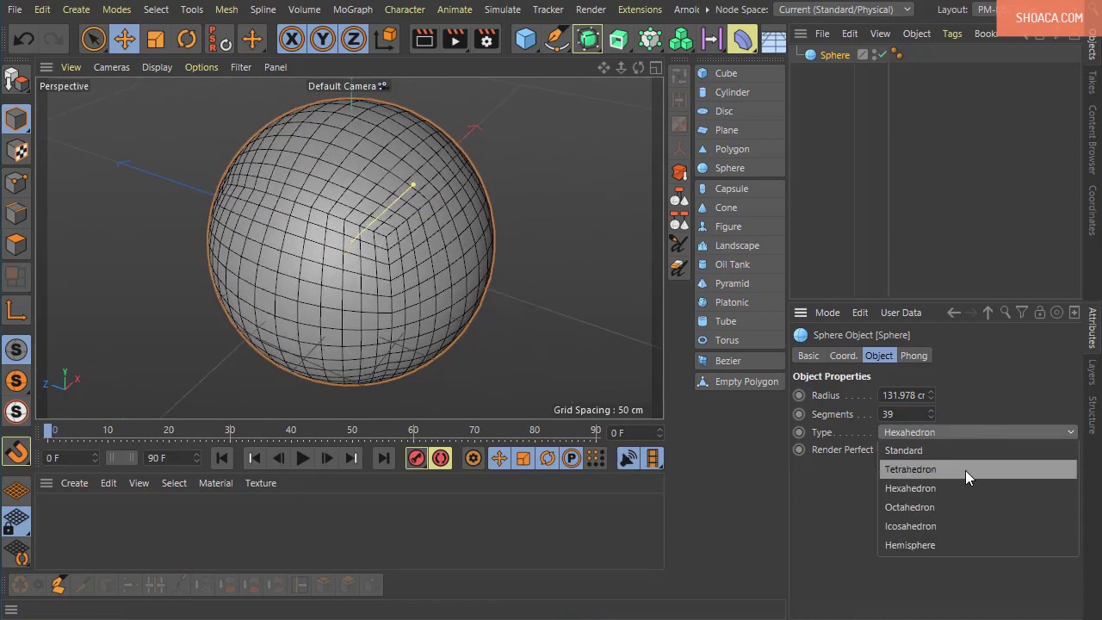
click(966, 506)
alt+drag(517, 266, 465, 220)
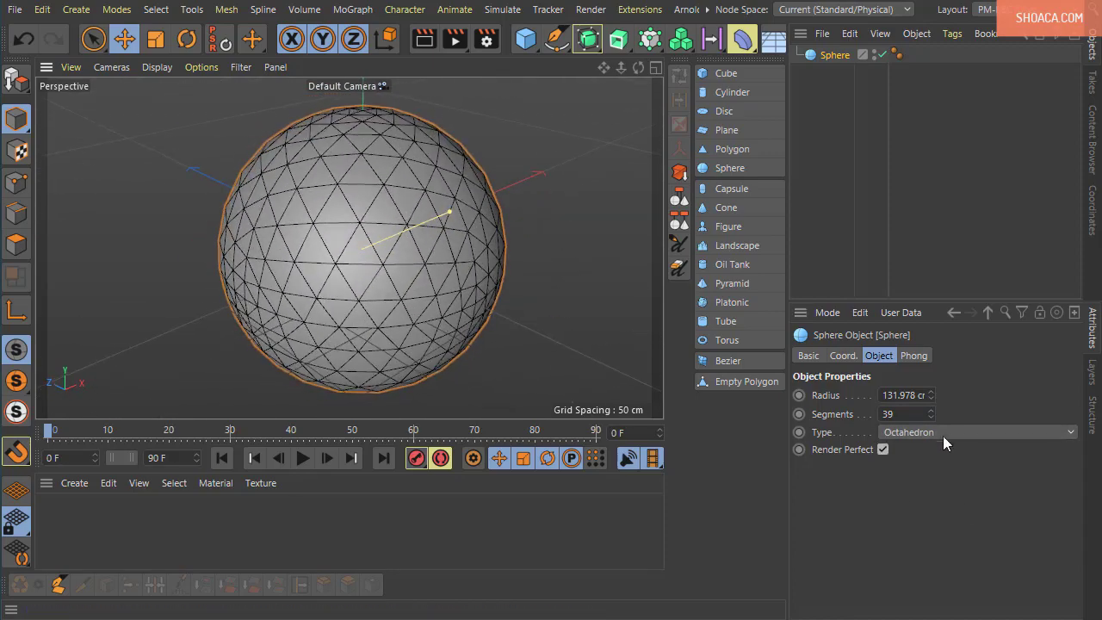
click(944, 432)
click(949, 527)
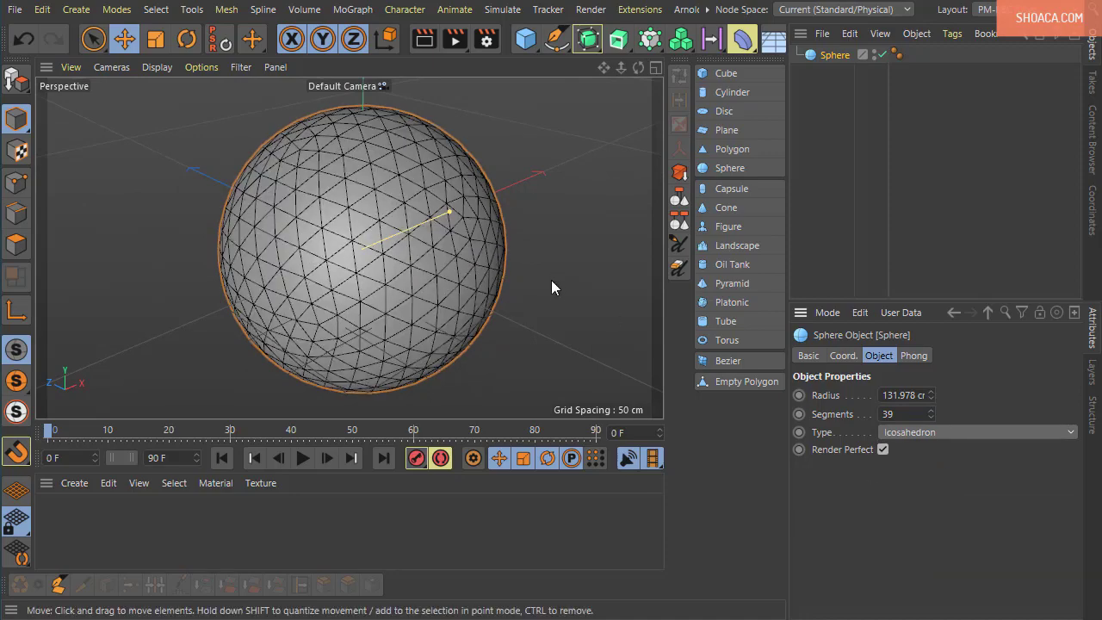
alt+drag(551, 280, 637, 310)
- Preview the sphere as a Hemisphere and set its type back to Standard
click(947, 433)
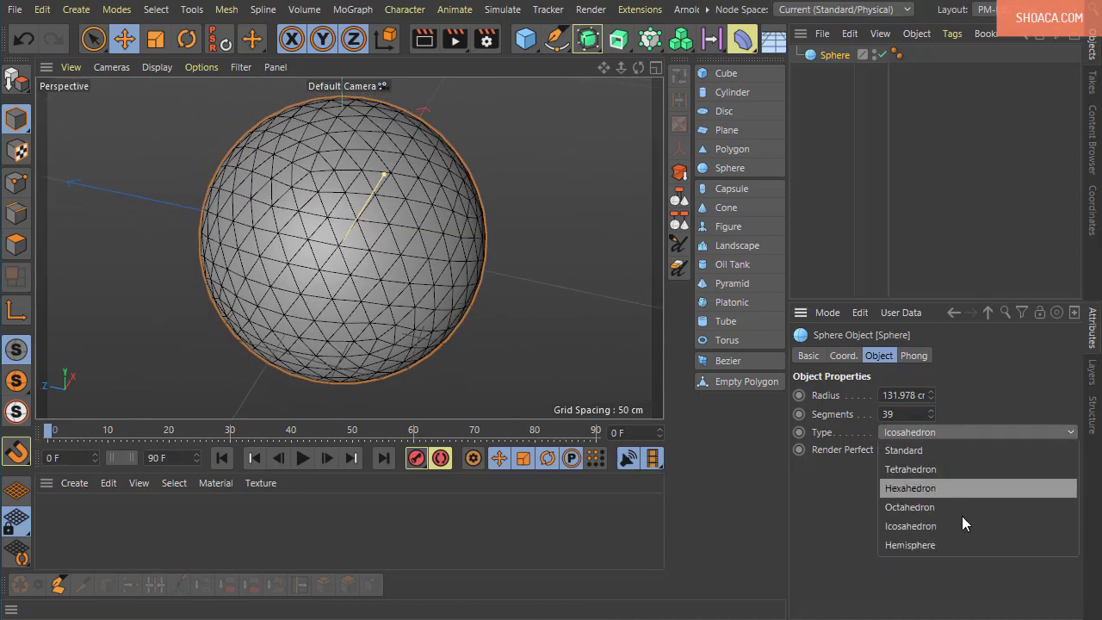
click(964, 545)
alt+drag(451, 296, 514, 276)
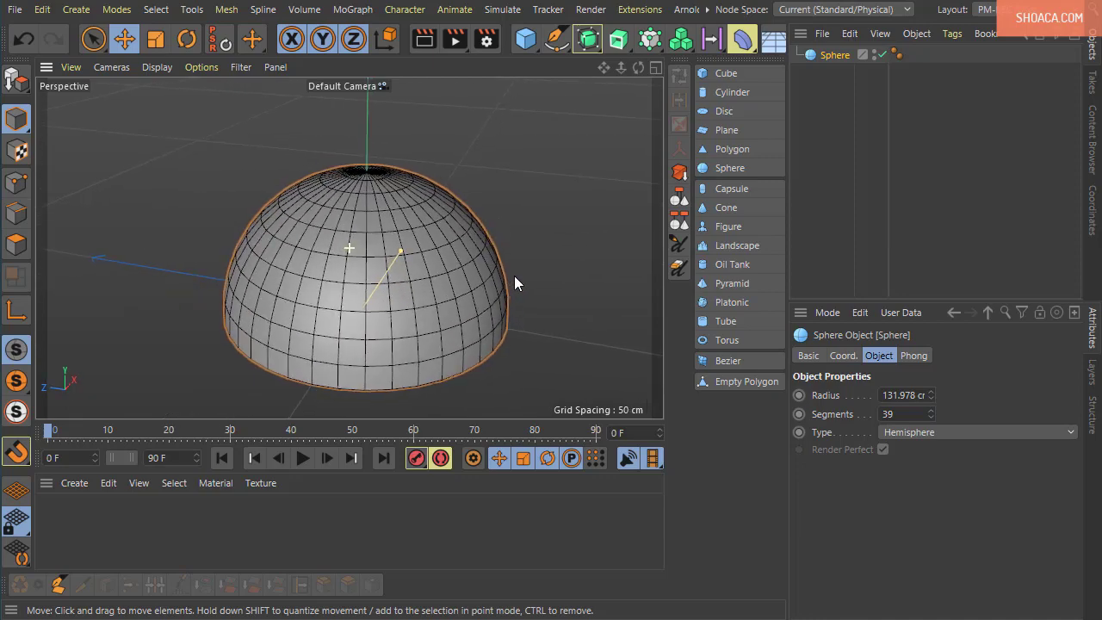
click(923, 433)
click(918, 446)
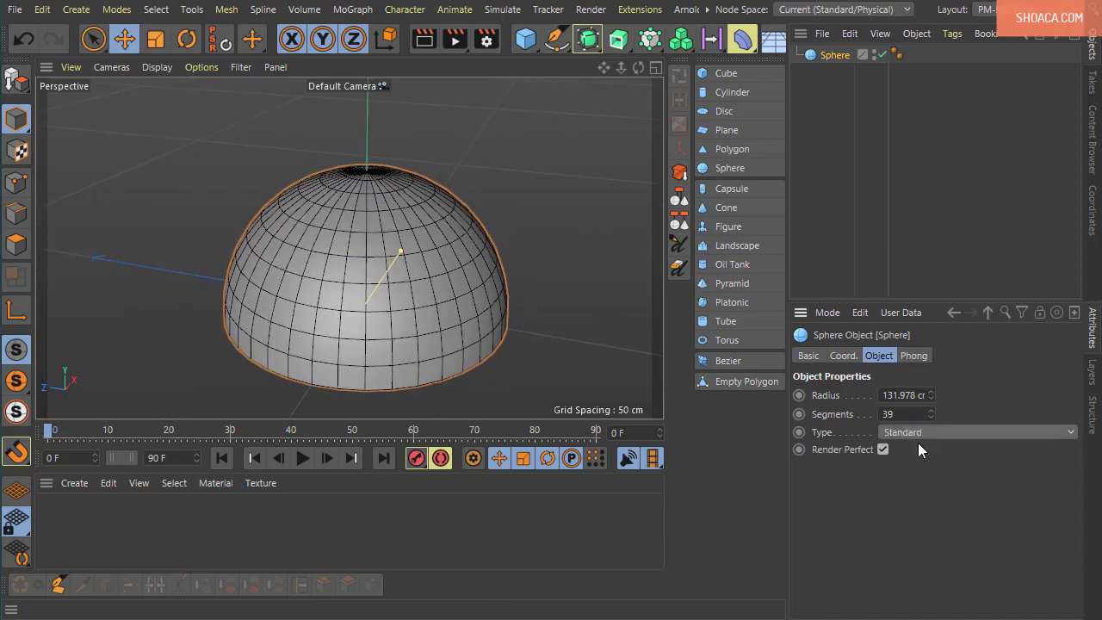
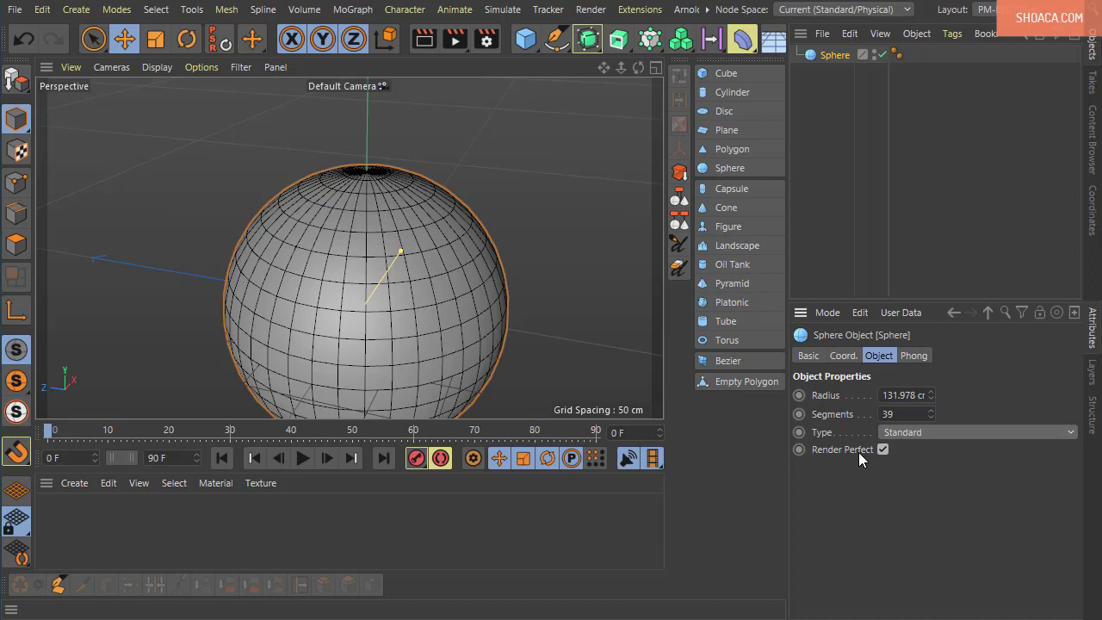
alt+middle_drag(459, 366, 452, 254)
alt+drag(453, 255, 494, 350)
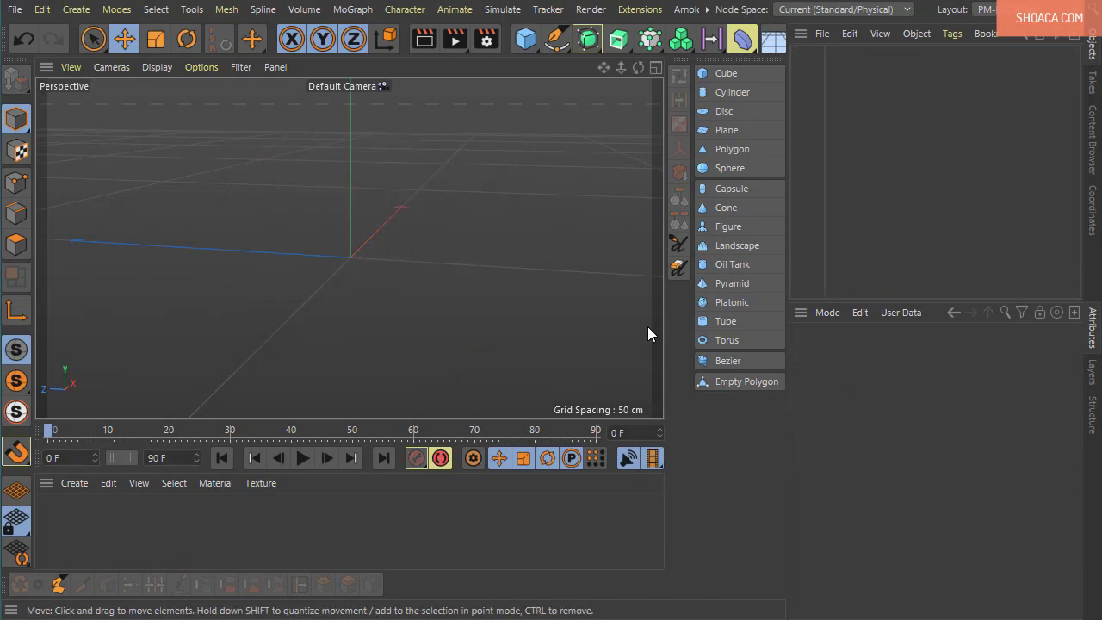
- Add a capsule primitive to the scene in place of the sphere
click(734, 188)
alt+drag(450, 291, 405, 336)
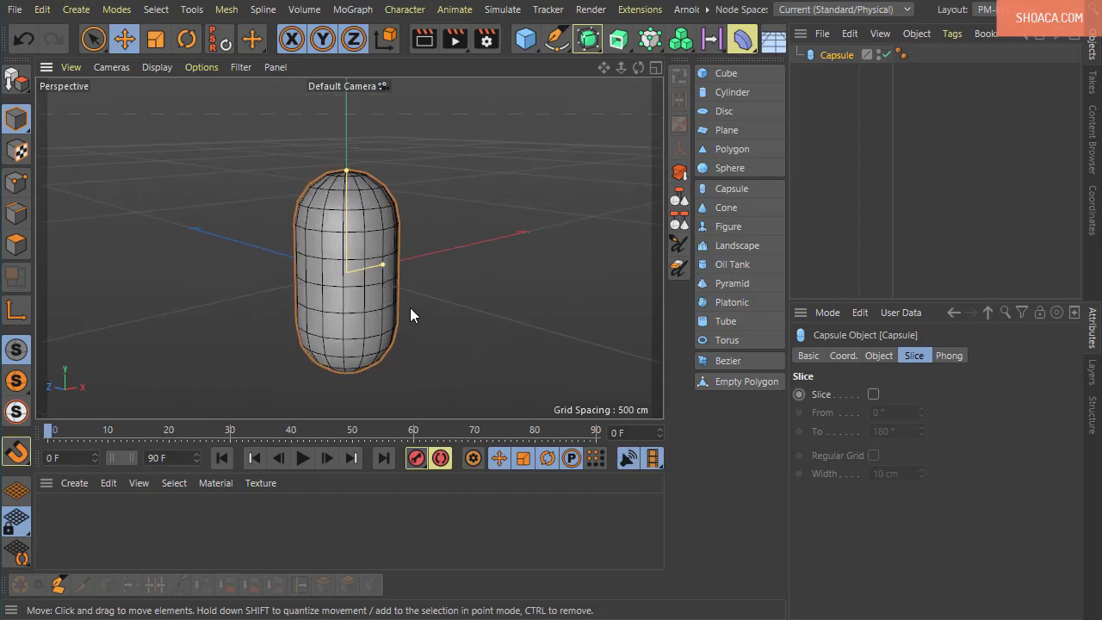
alt+drag(412, 245, 403, 283)
scroll(366, 214, up, 3)
alt+drag(366, 214, 445, 277)
- Examine the capsule's outline and segments in the front view and in perspective
middle_click(445, 277)
middle_click(533, 369)
scroll(362, 268, up, 5)
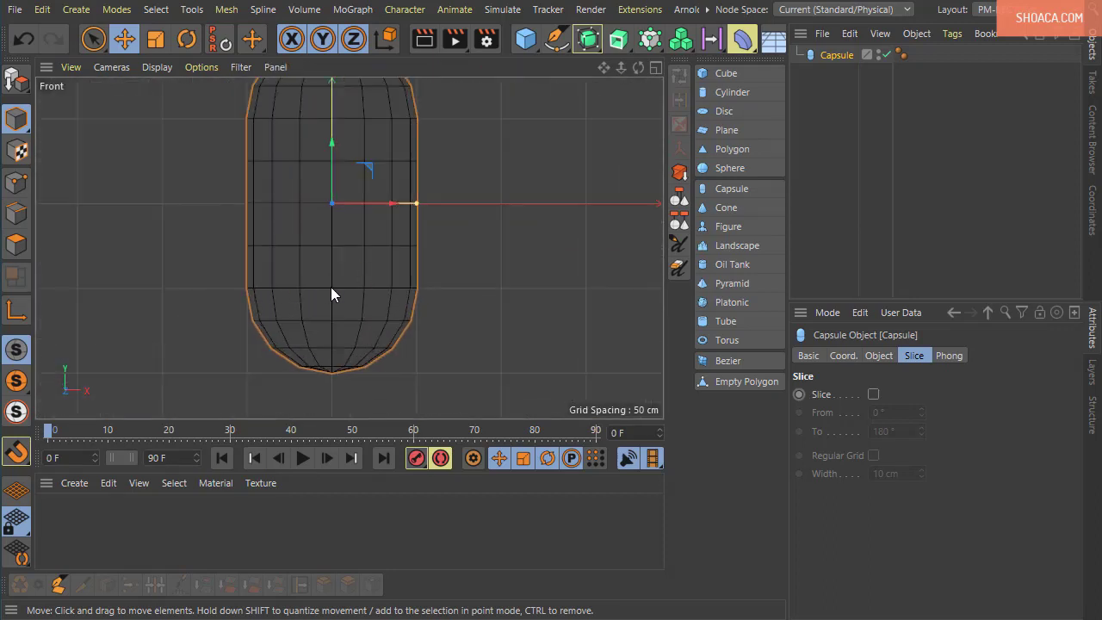
scroll(407, 289, up, 1)
scroll(252, 179, down, 2)
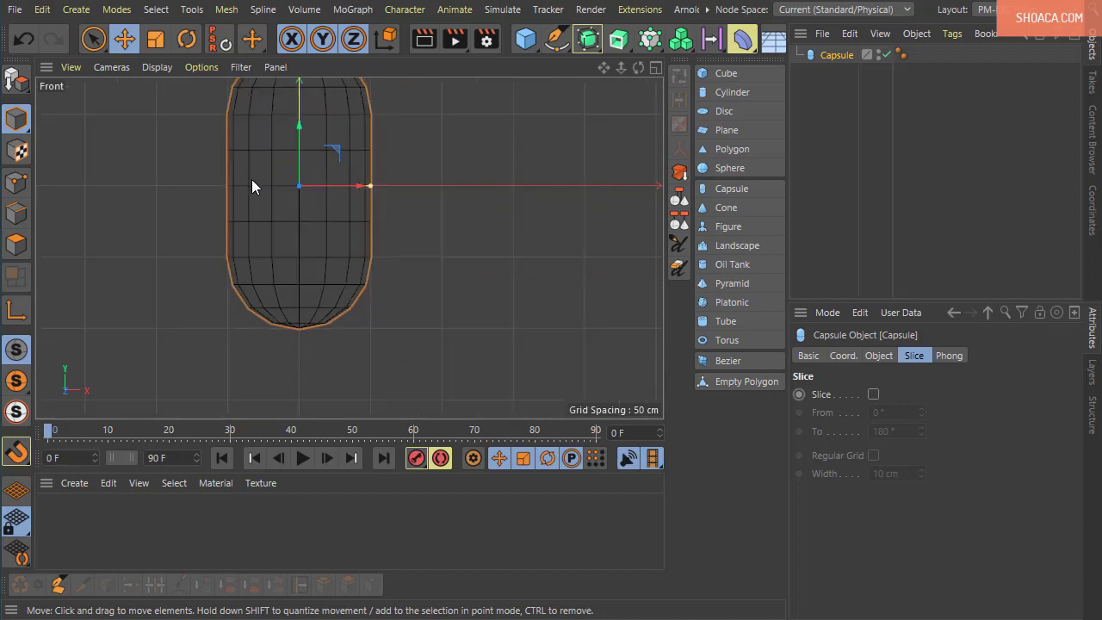
alt+middle_drag(386, 175, 390, 243)
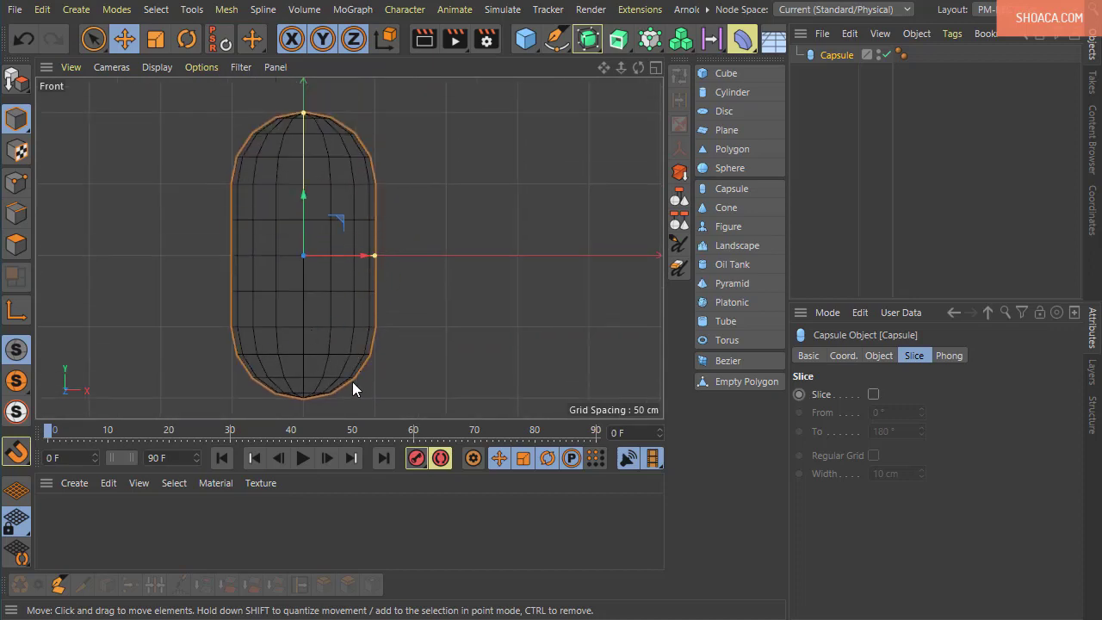
middle_click(208, 254)
middle_click(255, 196)
alt+drag(368, 270, 445, 351)
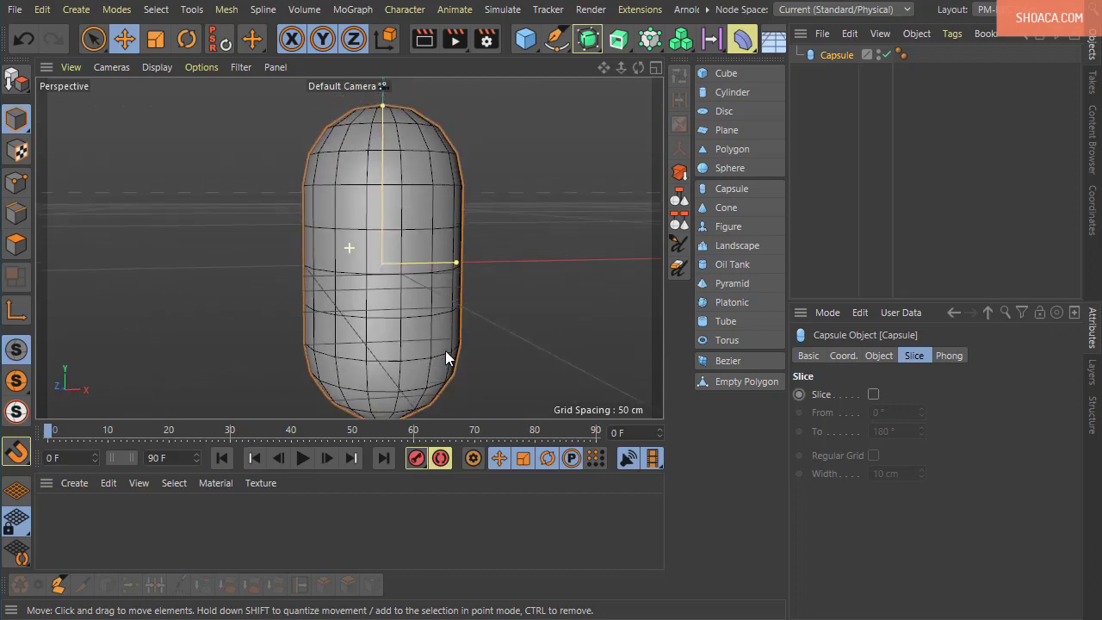
alt+middle_drag(445, 350, 432, 353)
- Raise the capsule along the Y axis with the Move tool
click(125, 39)
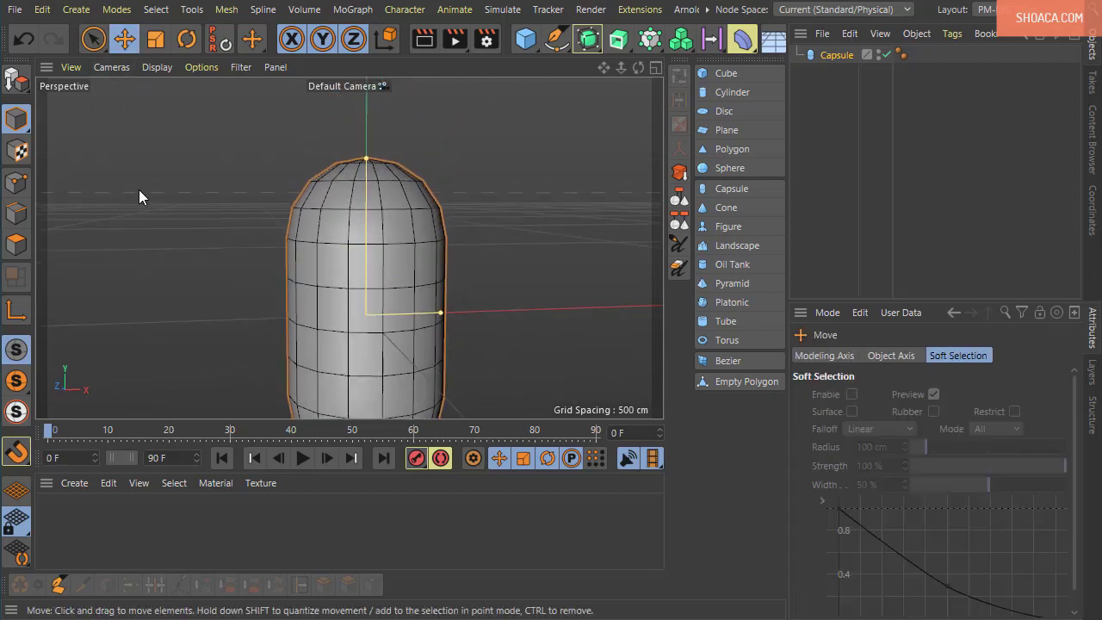
drag(365, 249, 374, 101)
scroll(409, 158, down, 3)
alt+middle_drag(401, 157, 397, 269)
alt+drag(397, 269, 471, 317)
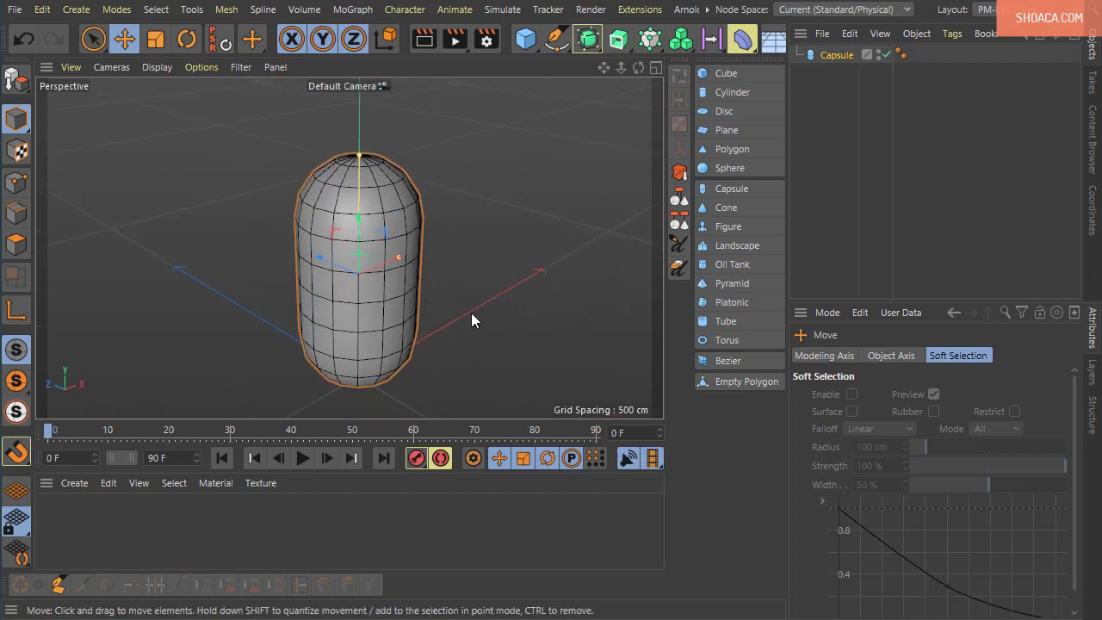
- Try slicing the capsule from -59° with a regular grid on the cut faces, and switch the slice off
click(850, 85)
click(837, 54)
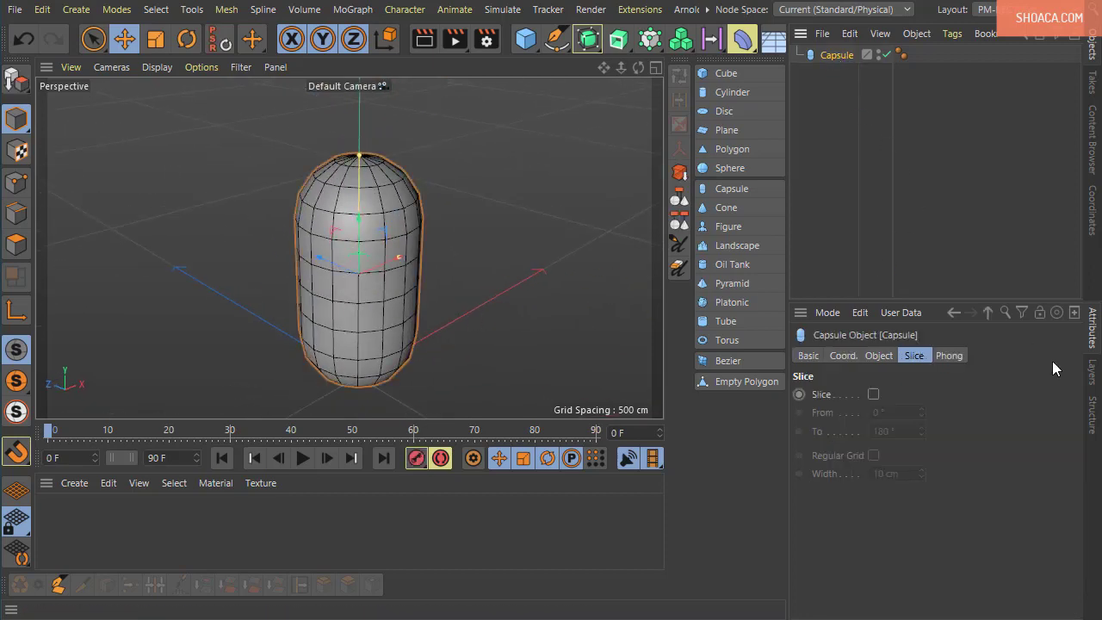
click(887, 355)
click(906, 355)
click(874, 394)
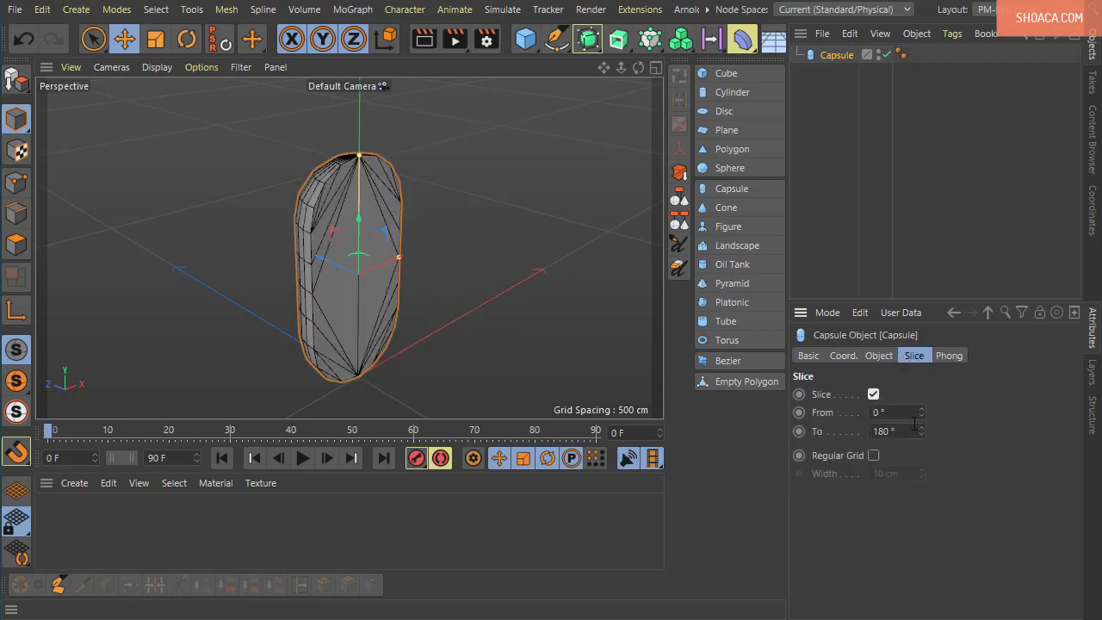
drag(921, 412, 921, 446)
click(874, 456)
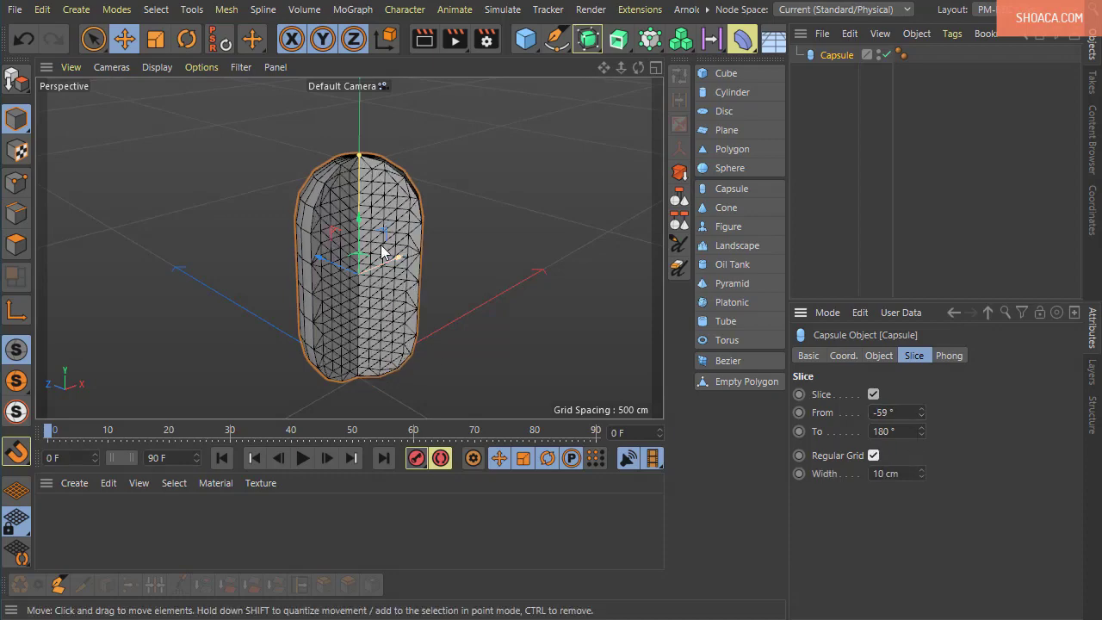
mouse_move(366, 232)
alt+mouse_down()
mouse_move(365, 303)
mouse_move(365, 240)
alt+mouse_up()
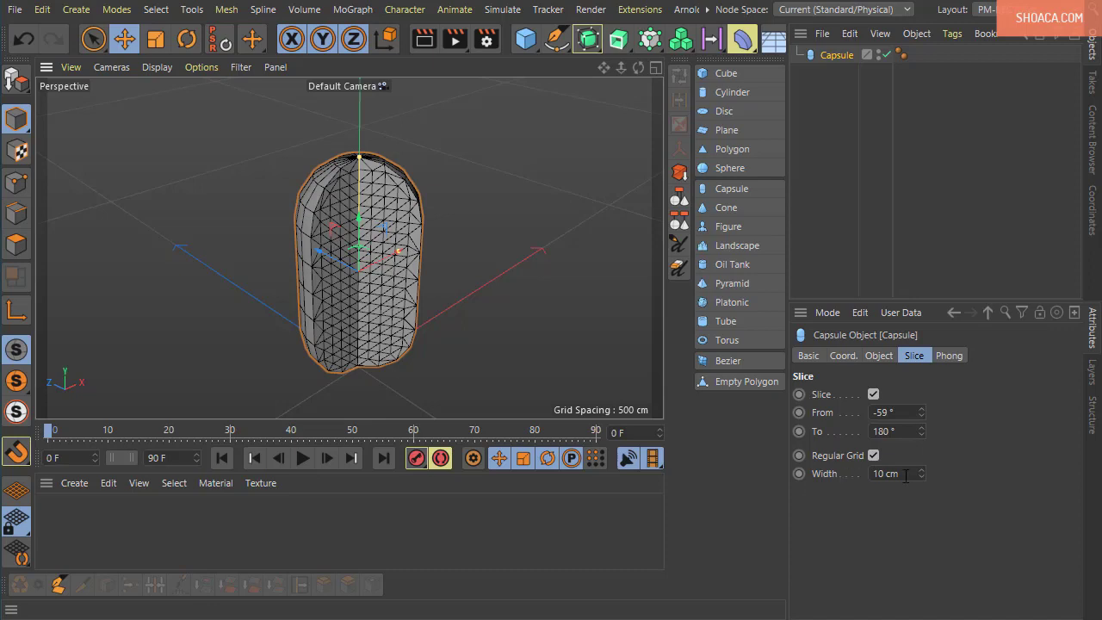
click(873, 394)
- Reduce the capsule's radius to 41 cm in its object properties
click(874, 357)
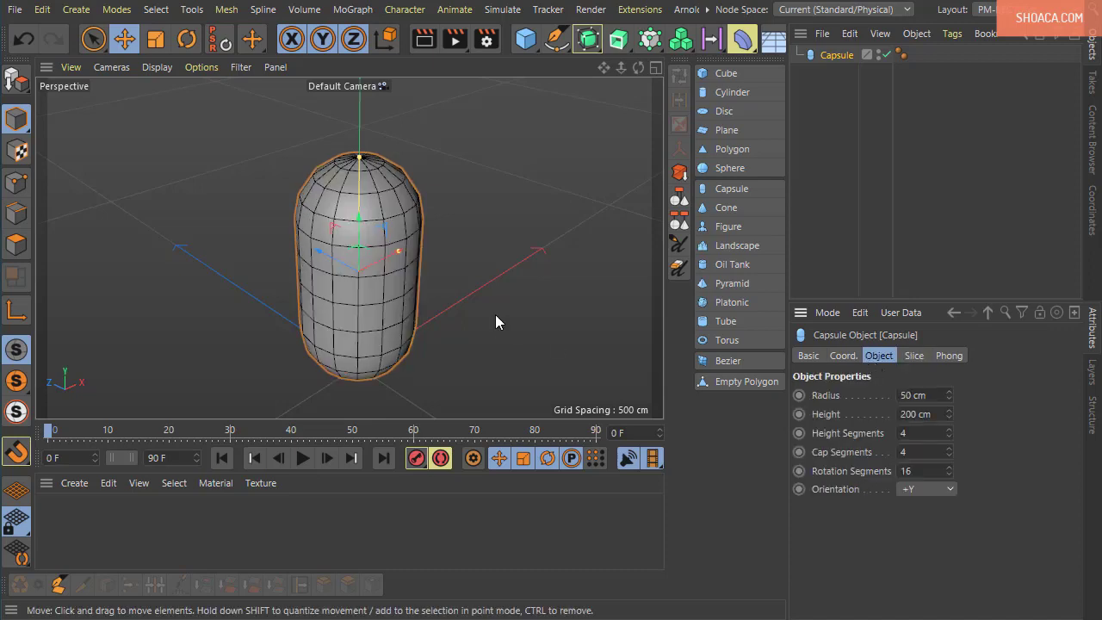
alt+drag(496, 314, 421, 337)
mouse_move(951, 395)
mouse_down()
mouse_move(994, 395)
mouse_move(922, 395)
mouse_move(993, 395)
mouse_move(943, 395)
mouse_up()
alt+middle_drag(539, 266, 515, 214)
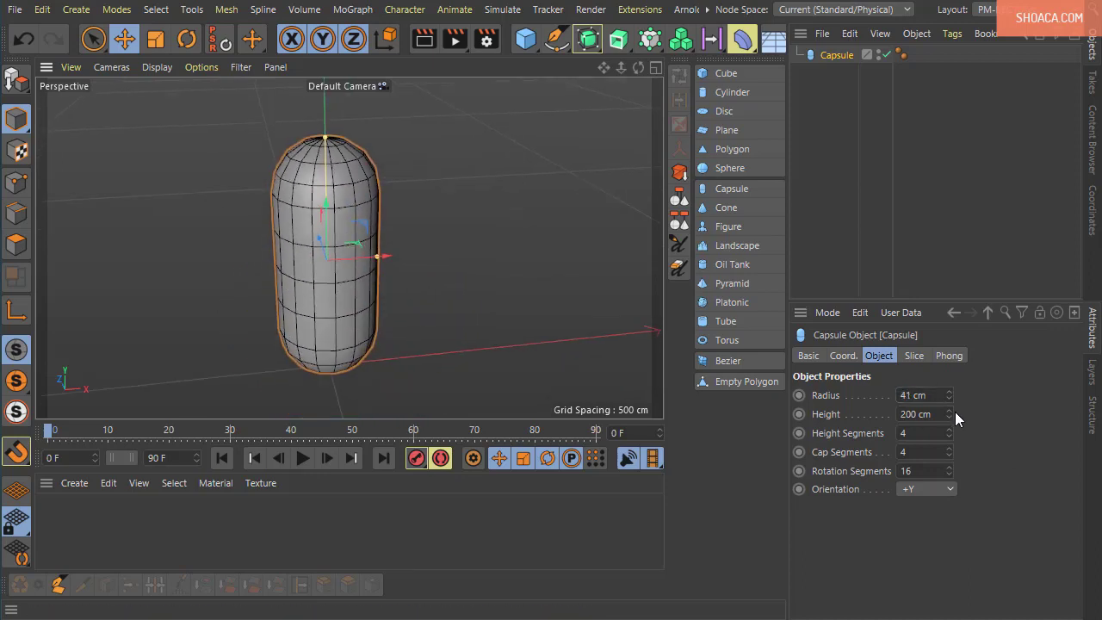
- Set the capsule's height to 195 cm and its height segments to 8
mouse_move(949, 414)
mouse_down()
mouse_move(999, 414)
mouse_move(947, 415)
mouse_up()
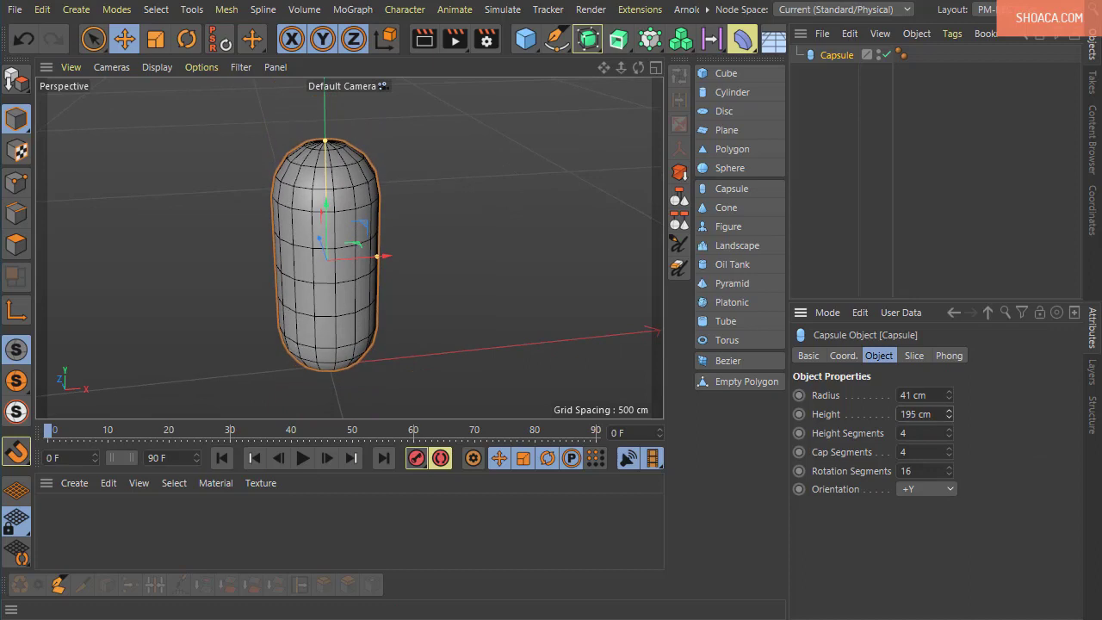
click(950, 428)
click(950, 428)
click(950, 429)
click(950, 429)
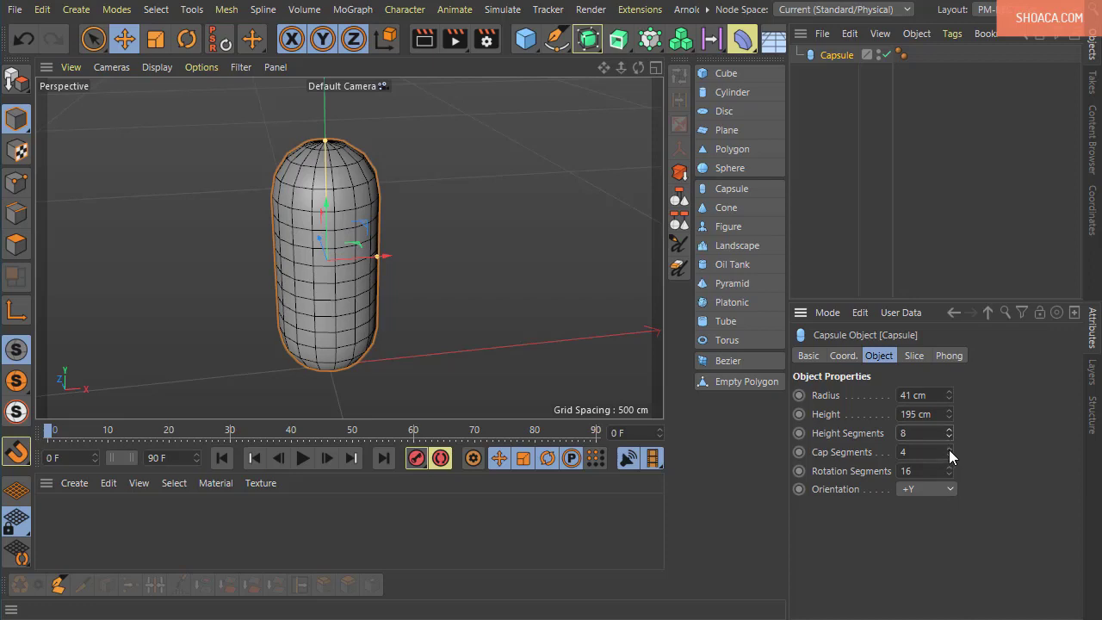
- Increase the capsule's cap segments to 9
click(949, 448)
click(949, 449)
click(949, 449)
click(949, 448)
click(949, 449)
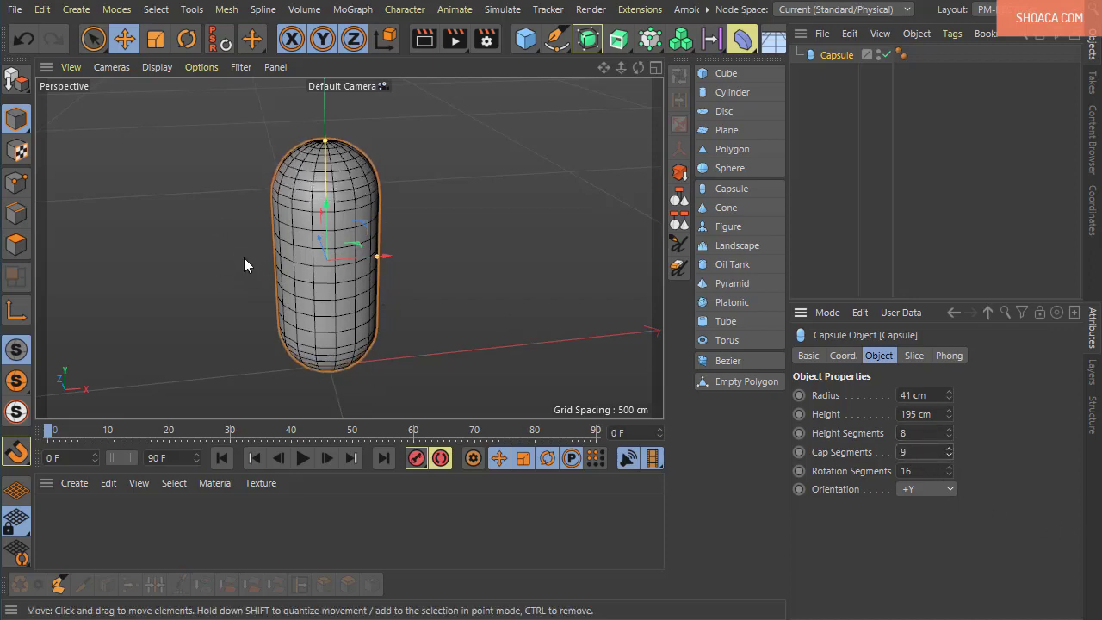
- Set the capsule's rotation segments to 20 and reduce its height segments to 5
mouse_move(951, 469)
mouse_down()
mouse_move(952, 439)
mouse_move(951, 482)
mouse_move(947, 458)
mouse_up()
click(949, 436)
click(949, 437)
click(949, 437)
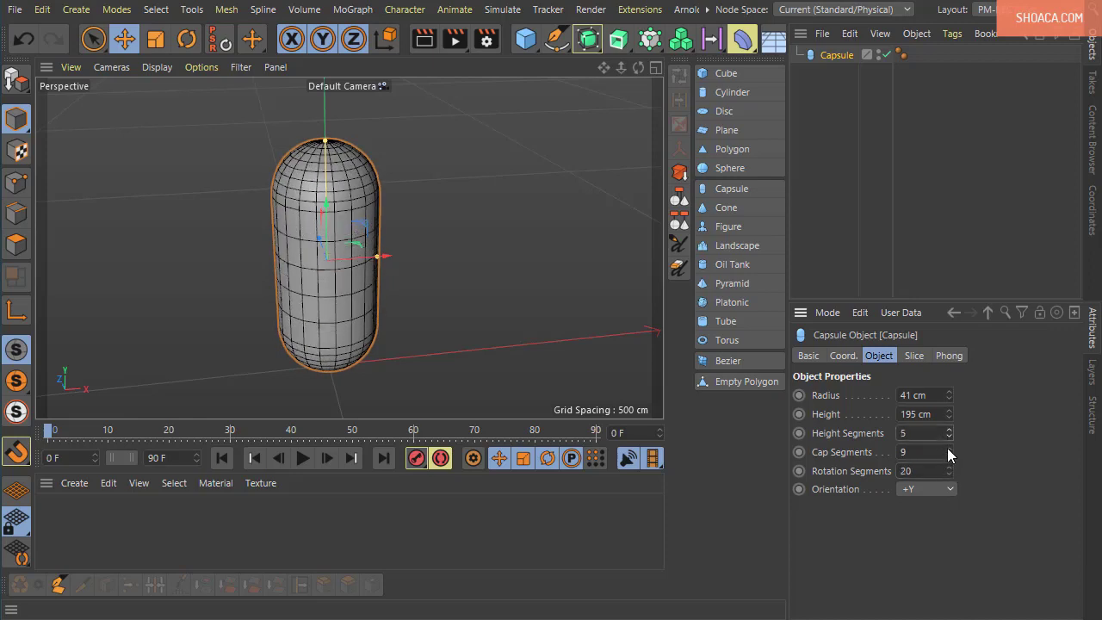
- Try lower cap segment counts on the capsule, settle on 7, and reduce the rotation segments to 11
click(948, 448)
click(948, 448)
click(948, 460)
click(948, 460)
click(948, 460)
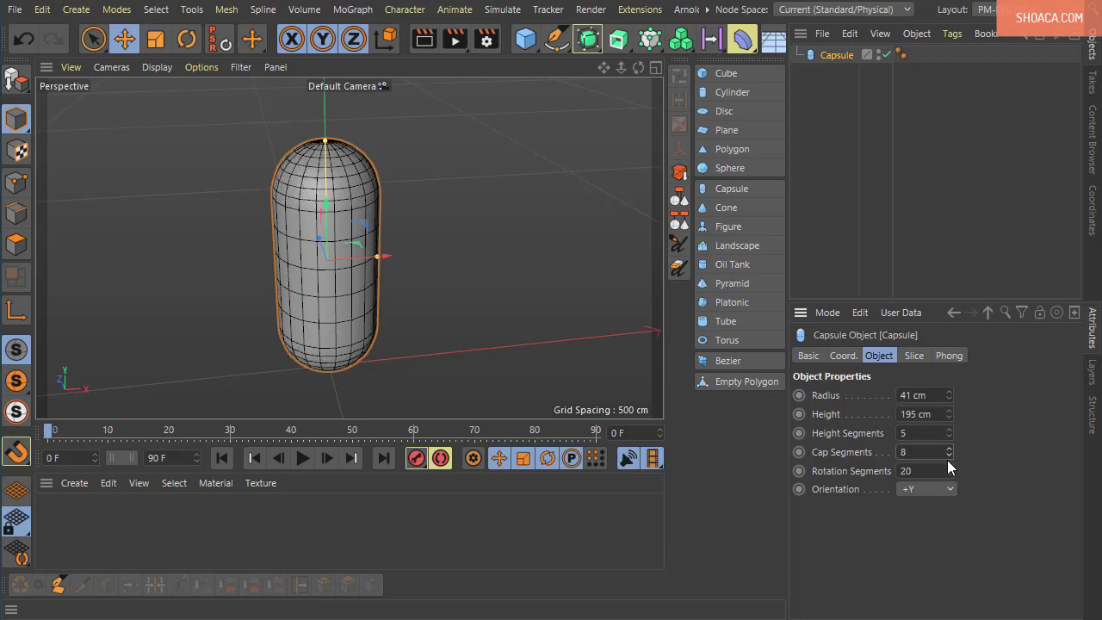
click(947, 460)
click(947, 460)
click(947, 460)
click(947, 460)
click(948, 460)
click(947, 460)
click(948, 449)
click(948, 449)
click(948, 449)
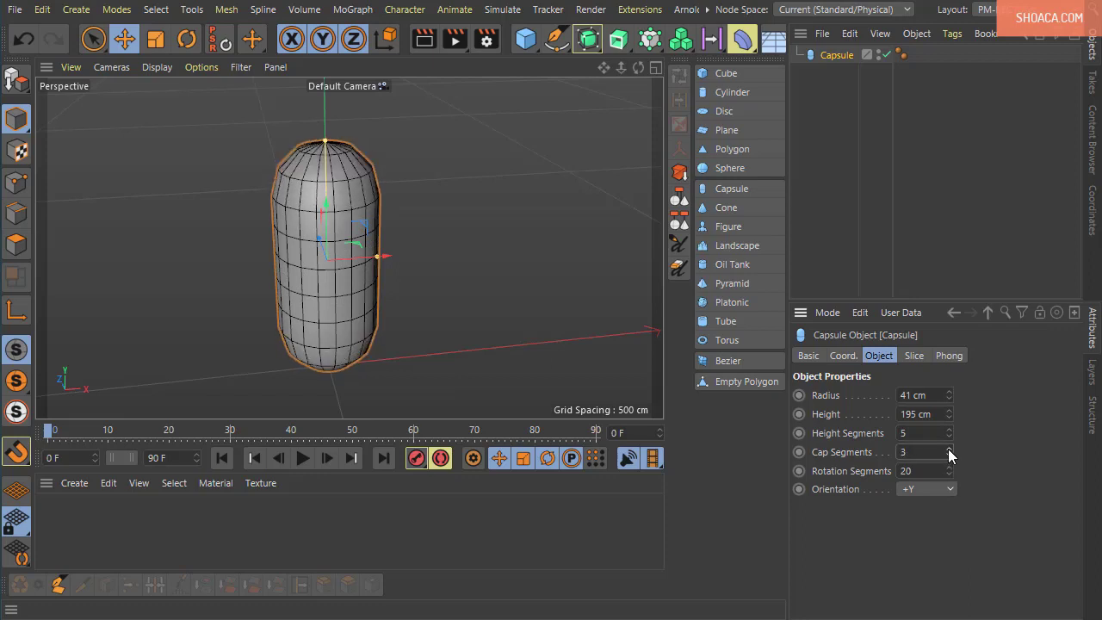
click(948, 449)
click(948, 449)
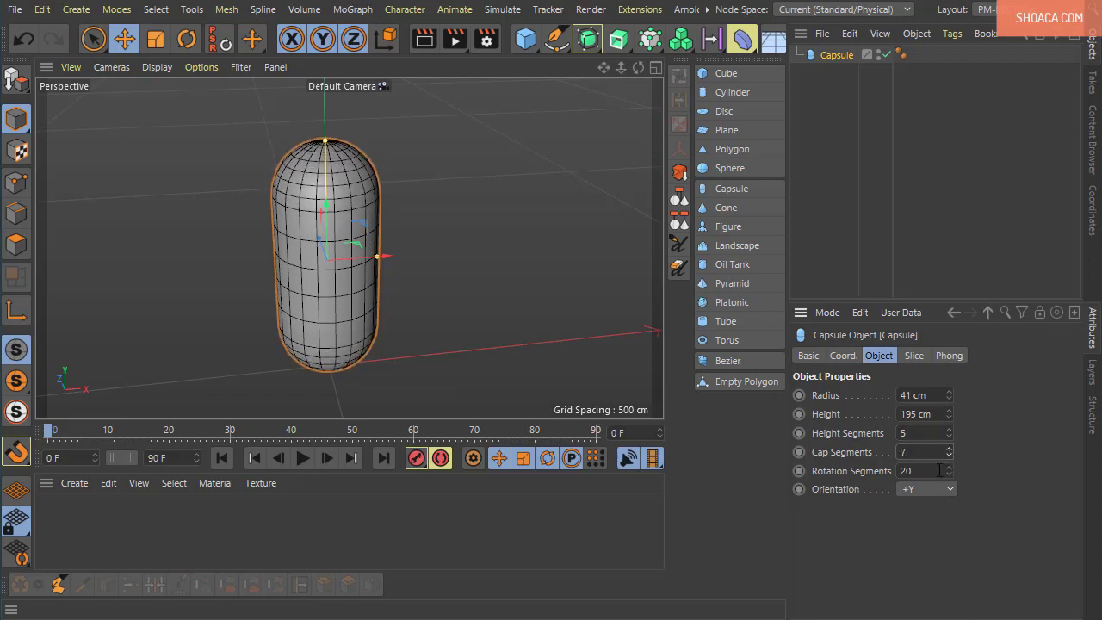
drag(950, 474, 950, 485)
mouse_move(516, 320)
alt+mouse_down()
mouse_move(453, 263)
mouse_move(527, 334)
alt+mouse_up()
- Try the +Z orientation on the capsule and return it to +Y
click(897, 488)
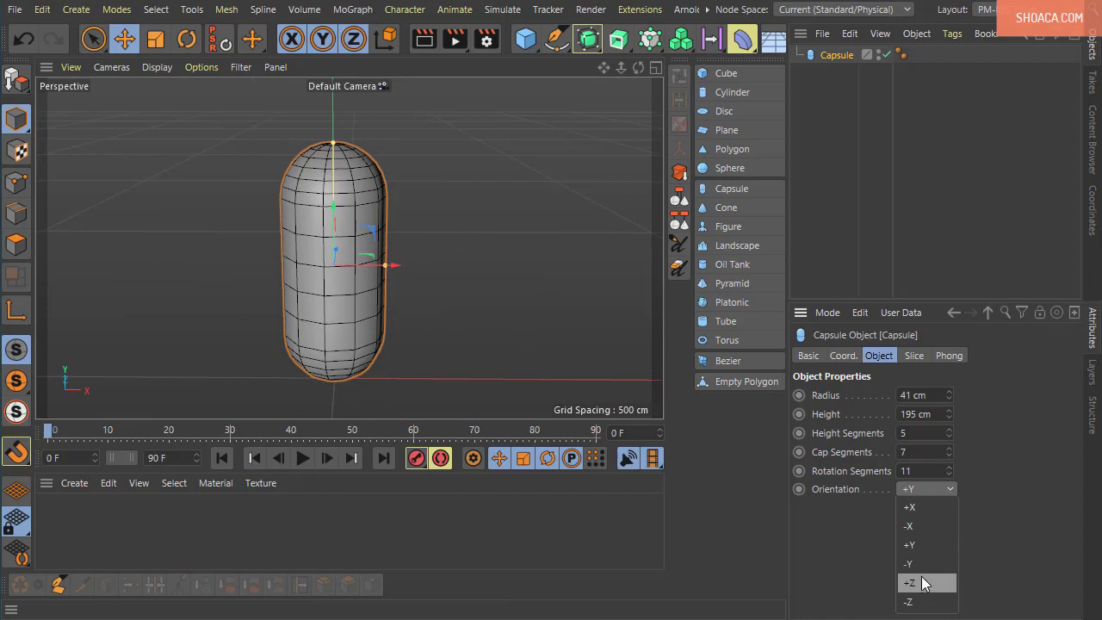
click(925, 583)
click(922, 487)
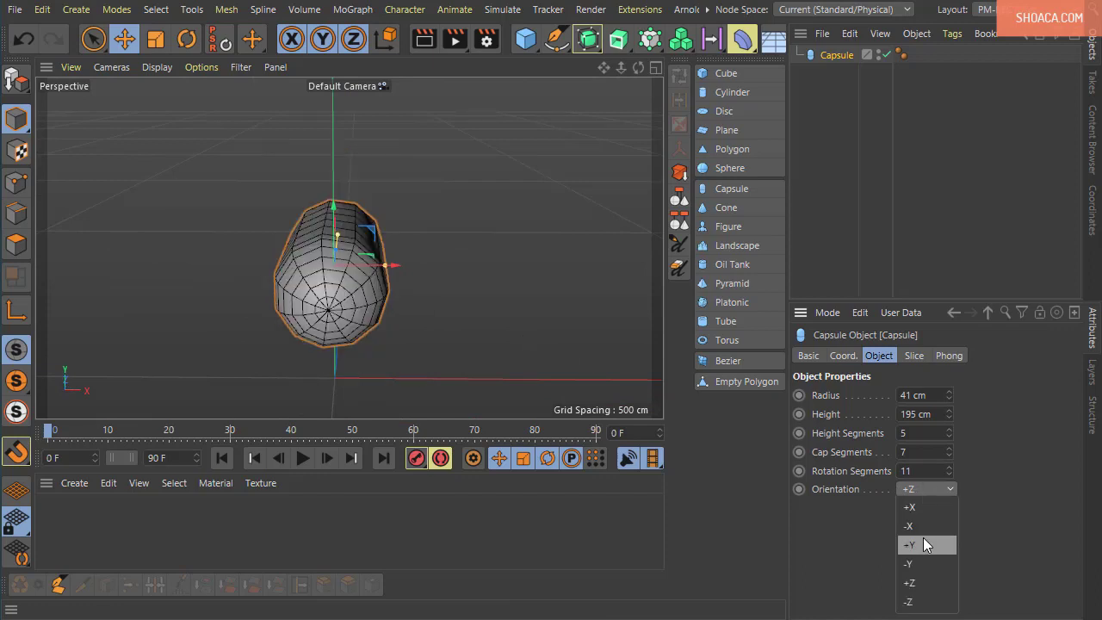
click(923, 544)
alt+drag(507, 327, 445, 344)
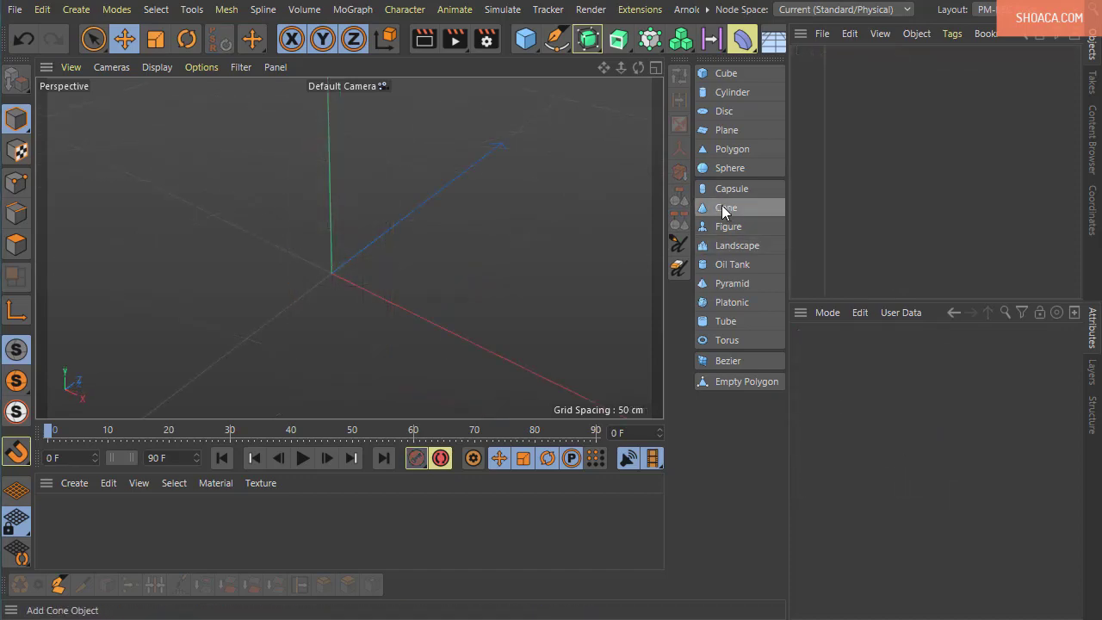
- Add a cone primitive and raise it along the Y axis above the grid
click(724, 212)
alt+drag(405, 350, 360, 289)
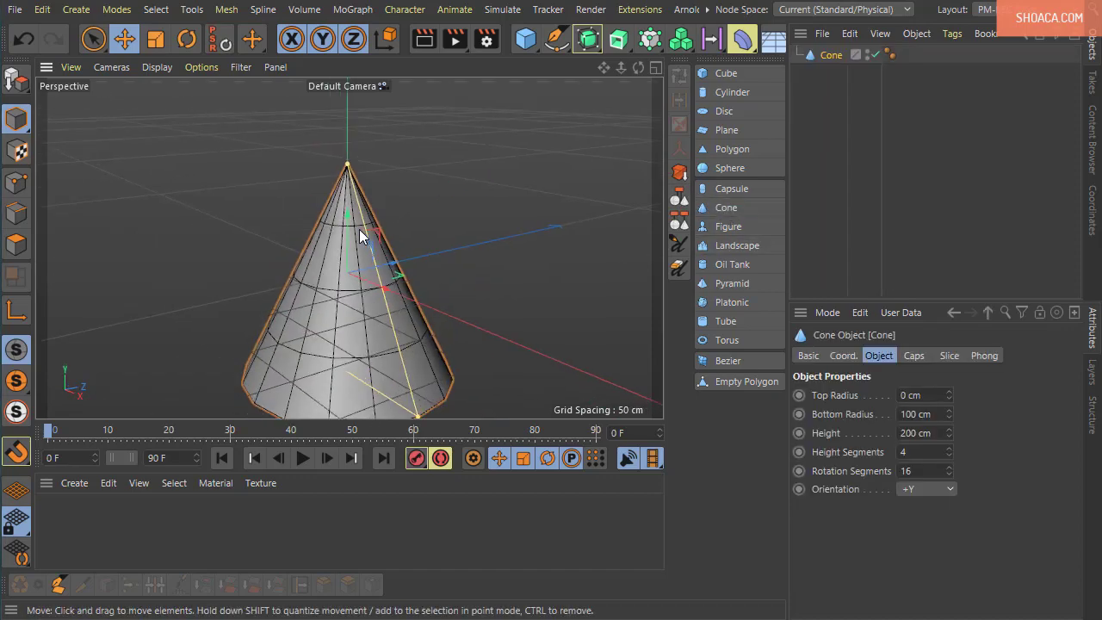
drag(347, 208, 345, 61)
alt+drag(549, 306, 564, 346)
alt+middle_drag(526, 271, 515, 368)
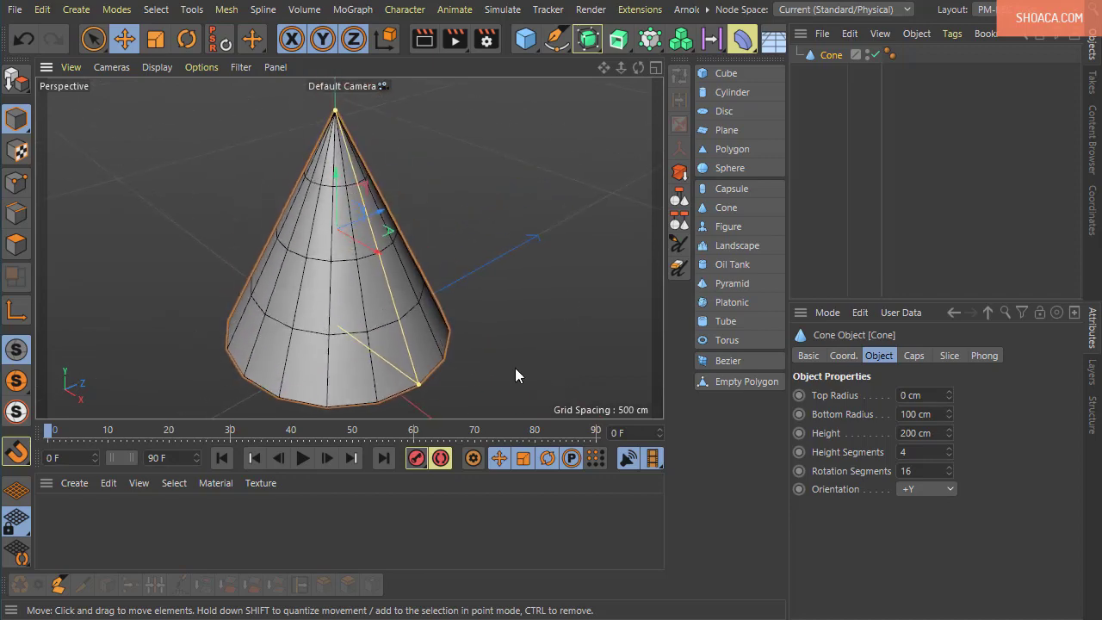
alt+drag(515, 368, 644, 378)
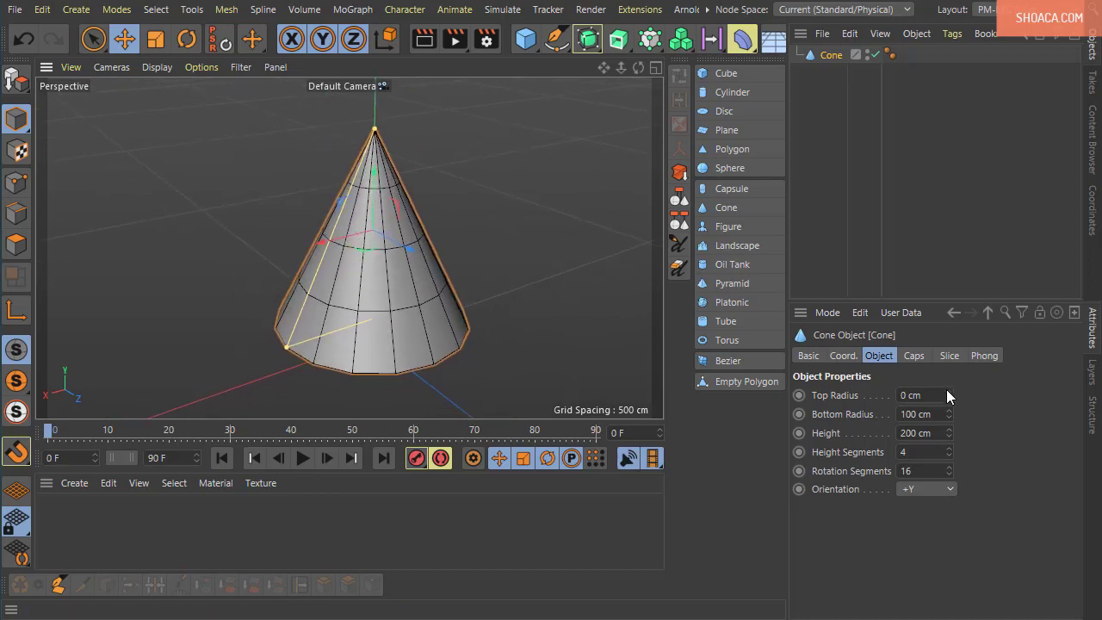
- Try different top radii on the cone, such as 83 cm and 55 cm, ending at 103 cm
drag(946, 389, 946, 390)
alt+drag(364, 236, 435, 270)
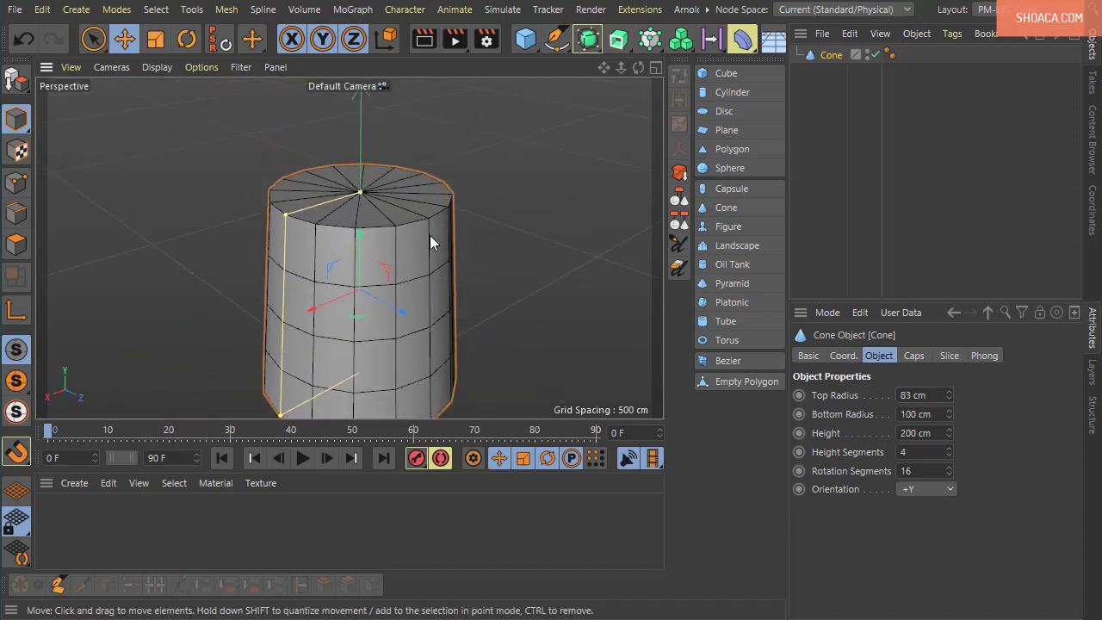
drag(947, 395, 951, 412)
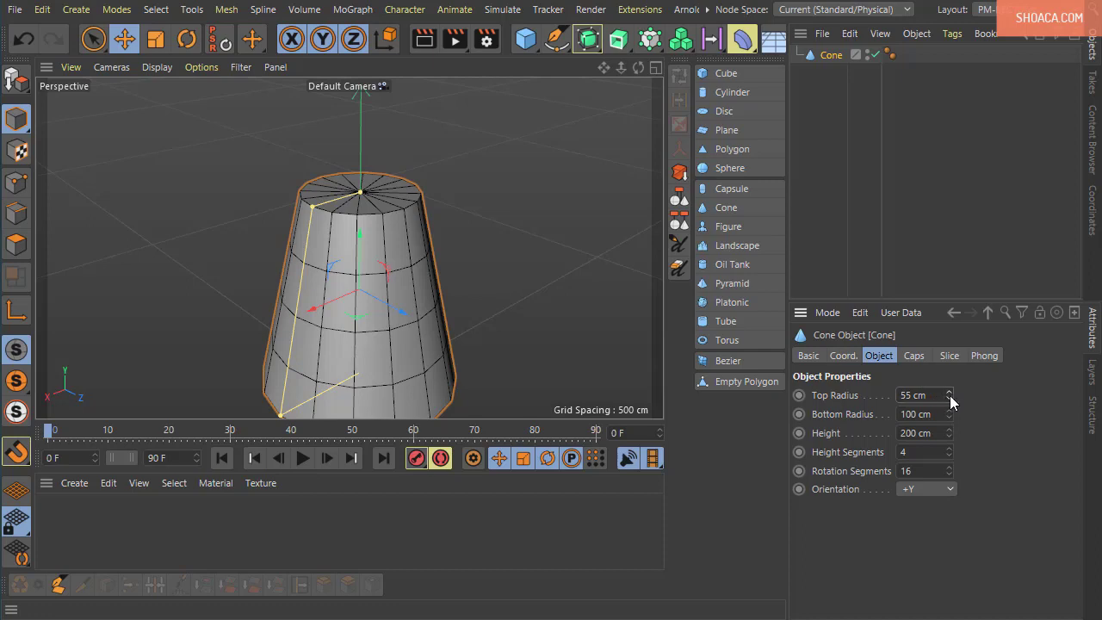
drag(950, 395, 950, 439)
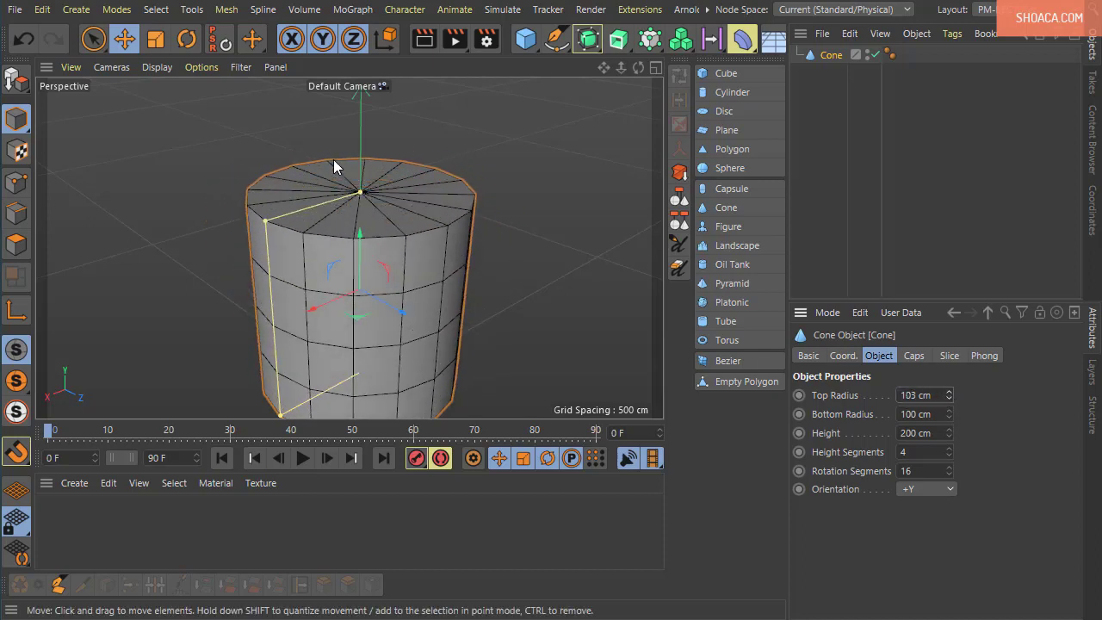
alt+drag(461, 328, 405, 258)
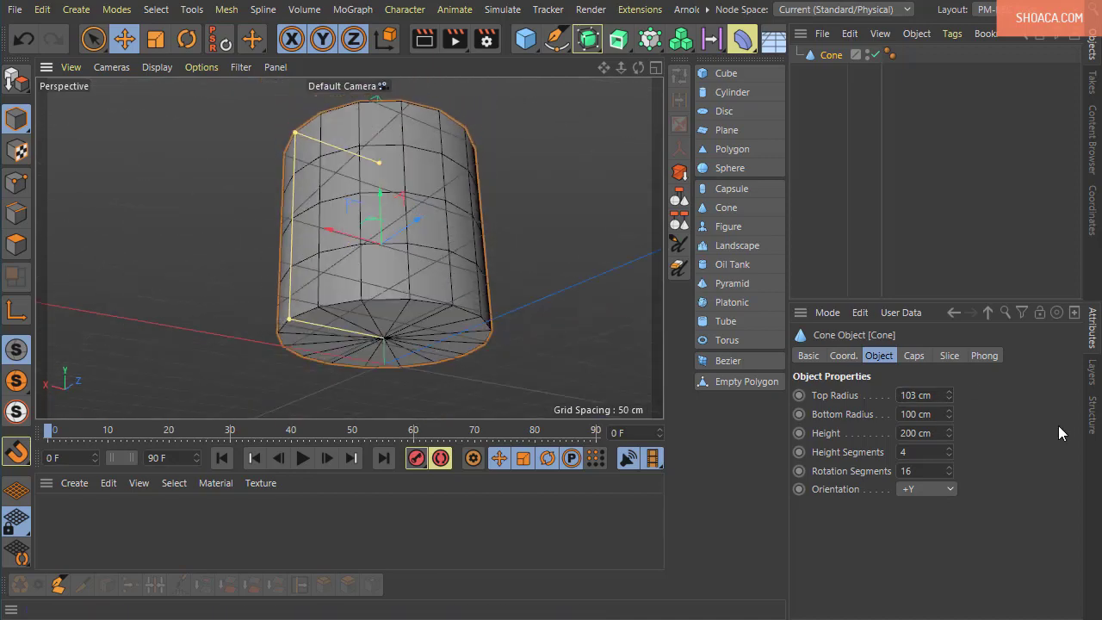
- Widen the cone's bottom radius to 132 cm, and set it to 103 cm to match the top radius
drag(949, 414, 950, 444)
alt+drag(563, 254, 668, 337)
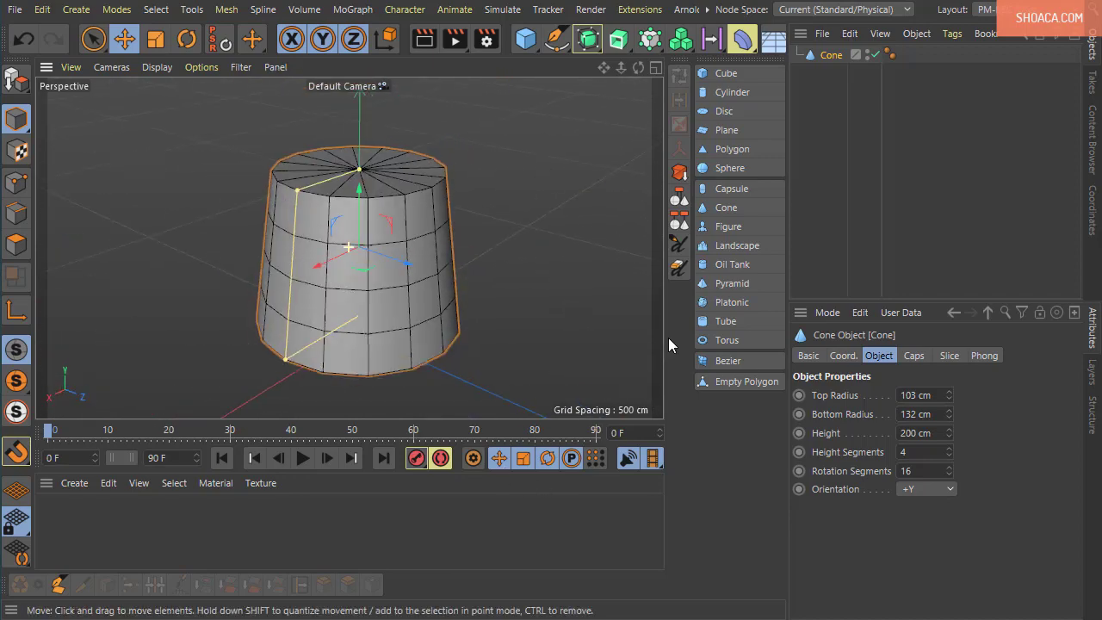
drag(878, 425, 829, 436)
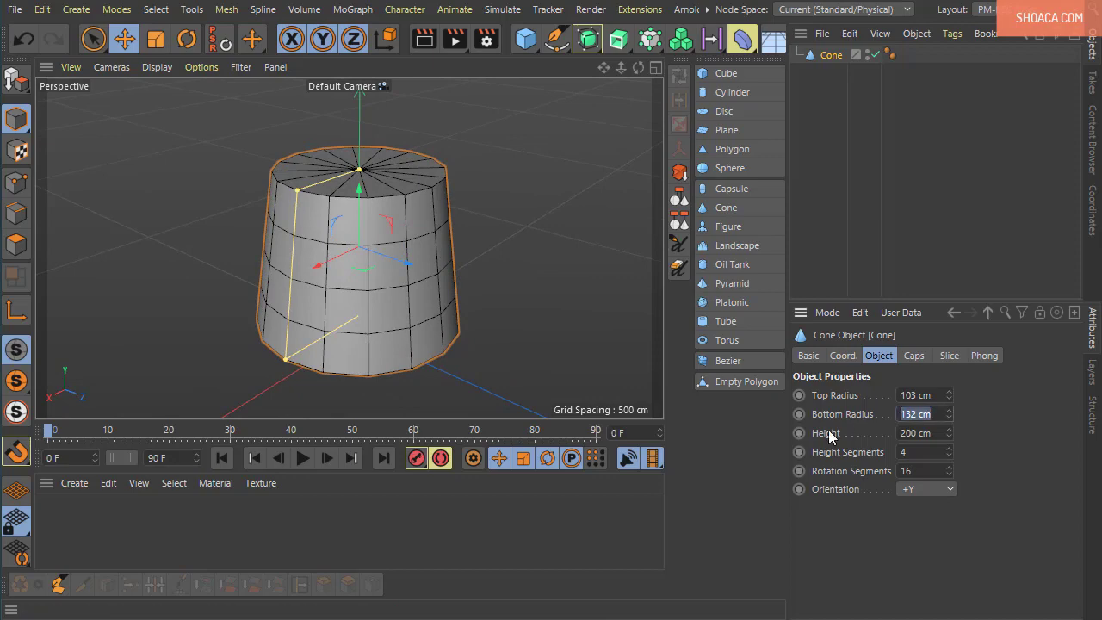
text(103)
key(Return)
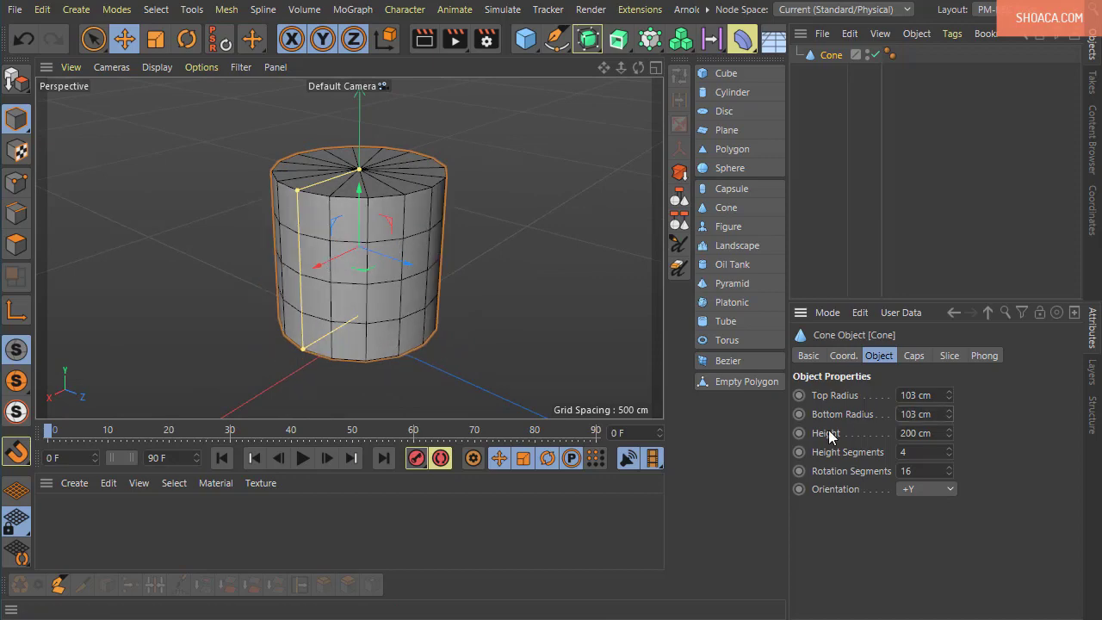
alt+drag(448, 361, 413, 374)
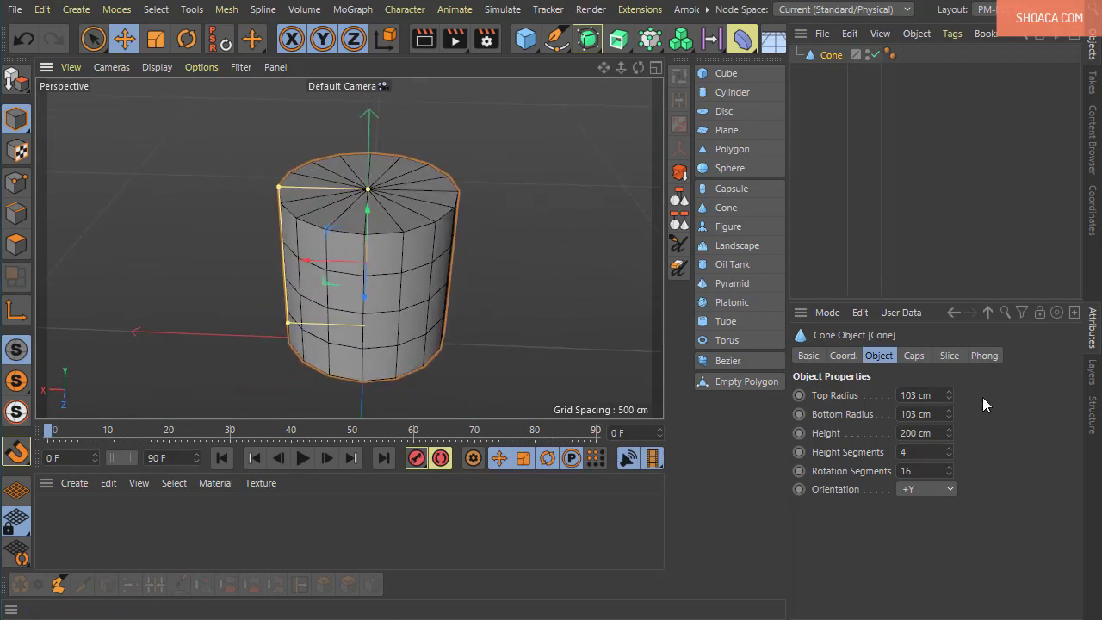
- Reshape the cone with its viewport handles to about 42 cm top radius, 81 cm bottom radius and 207 cm height
drag(372, 190, 331, 197)
alt+drag(451, 294, 472, 279)
mouse_move(292, 262)
mouse_down()
mouse_move(248, 274)
mouse_move(312, 262)
mouse_up()
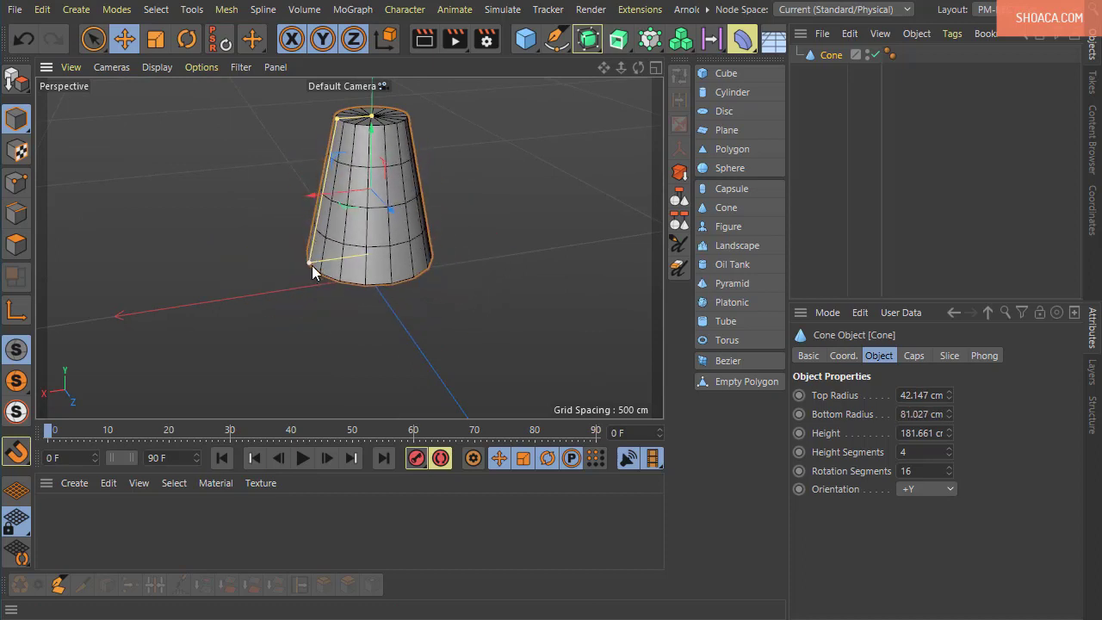
drag(371, 123, 461, 272)
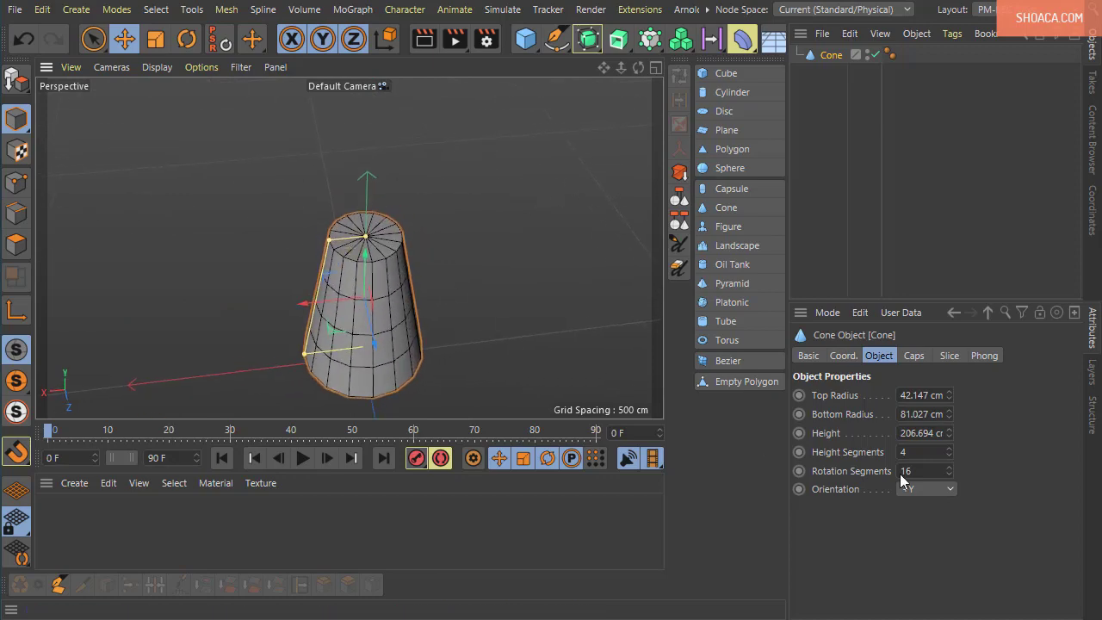
- Reset the cone's top radius to 0 cm and inspect the pointed shape
right_click(949, 395)
alt+drag(518, 335, 489, 316)
scroll(487, 319, up, 1)
alt+middle_drag(474, 334, 485, 299)
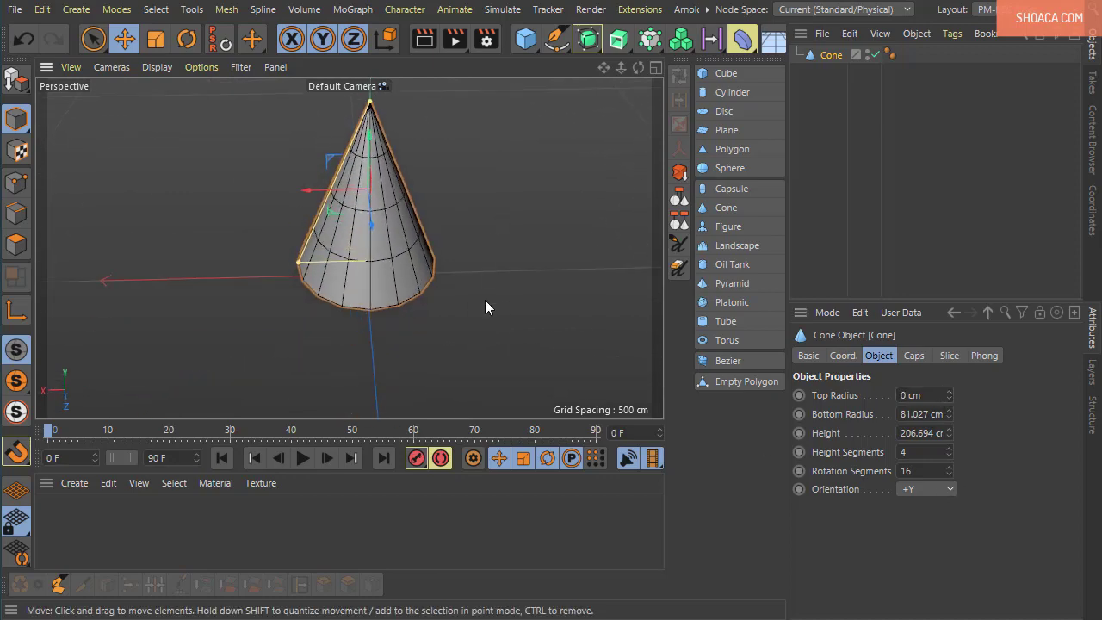
alt+drag(484, 300, 541, 269)
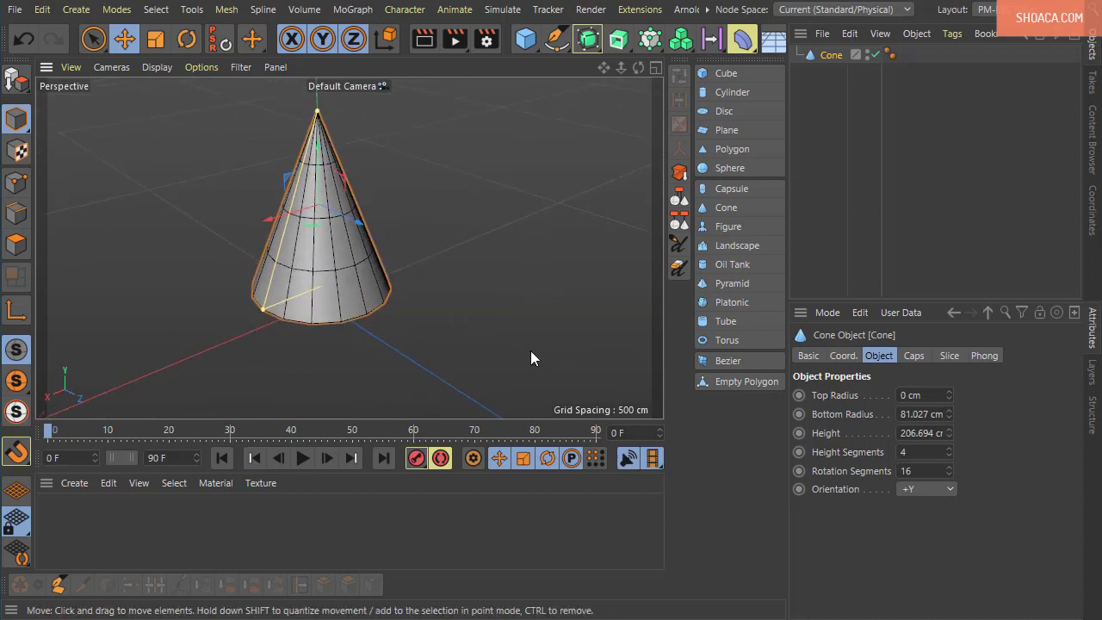
alt+middle_drag(491, 319, 527, 354)
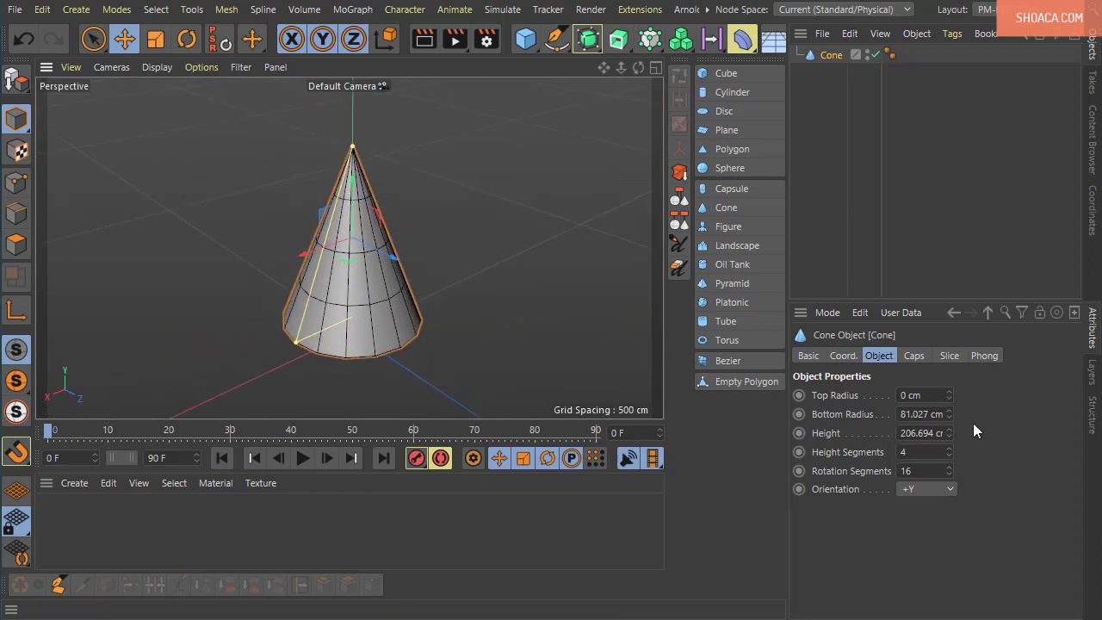
- Increase the cone's height segments to 8
click(949, 448)
click(949, 448)
click(949, 448)
click(949, 448)
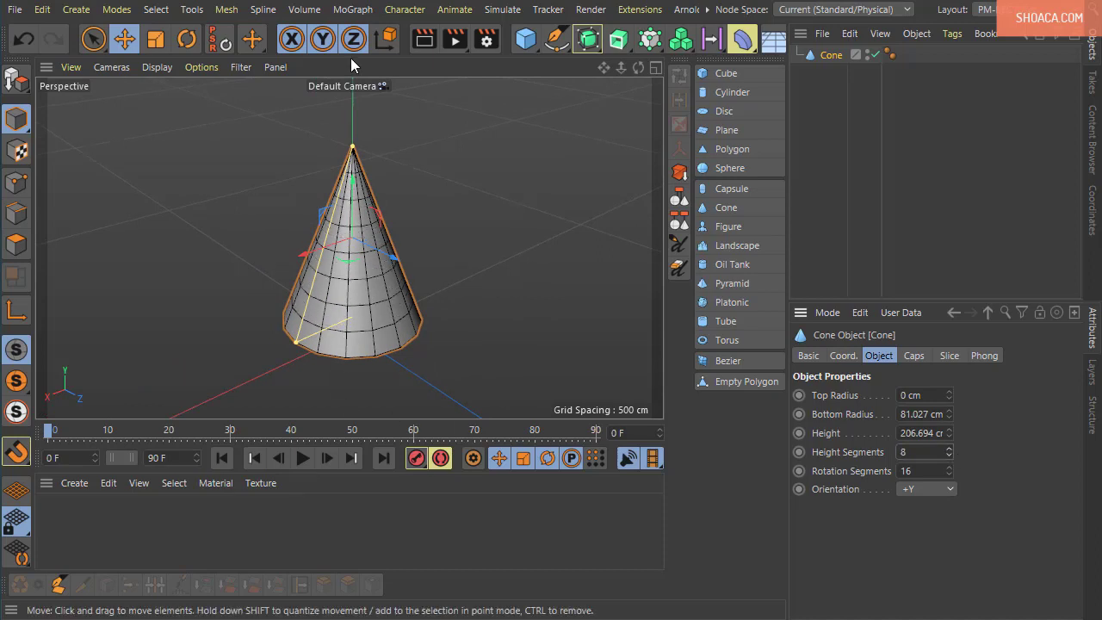
alt+drag(349, 355, 349, 247)
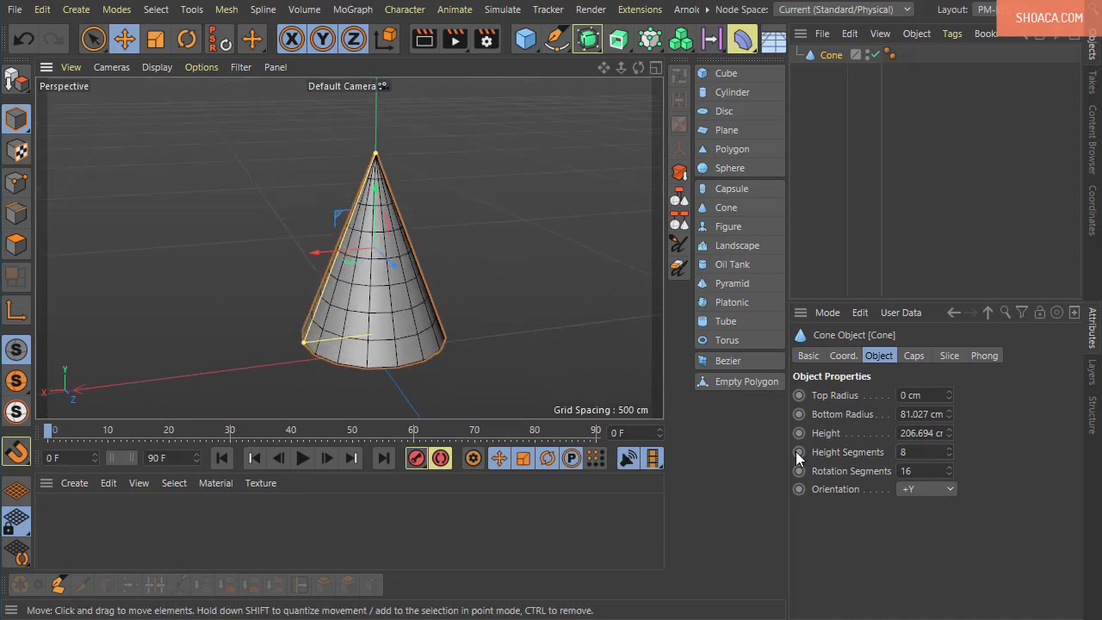
- Increase the cone's rotation segments to 20
click(952, 466)
click(953, 467)
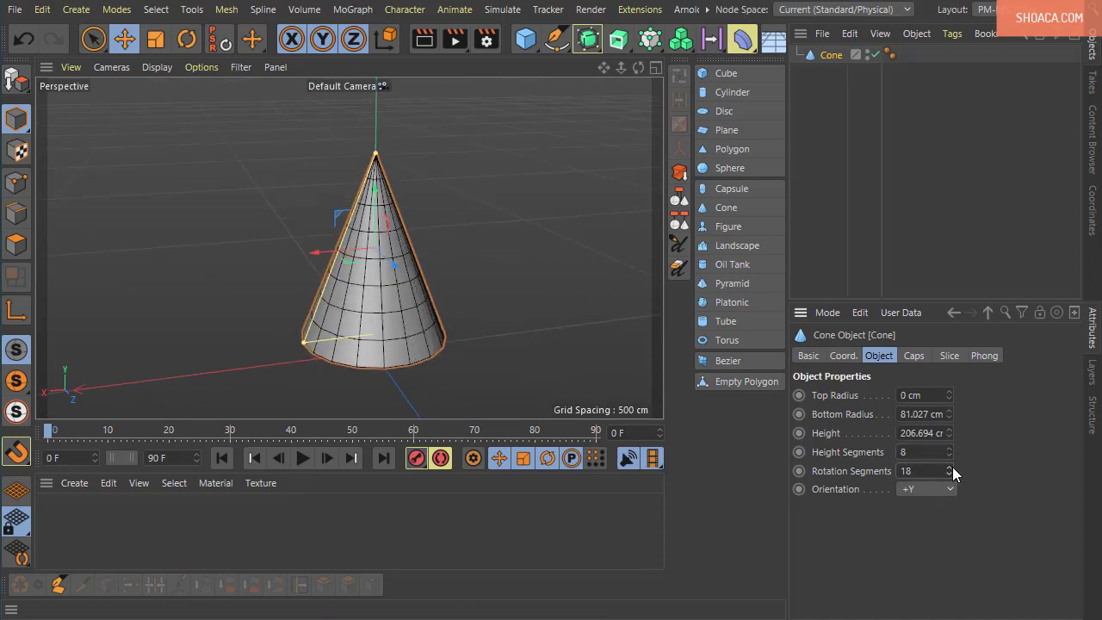
click(953, 467)
click(952, 467)
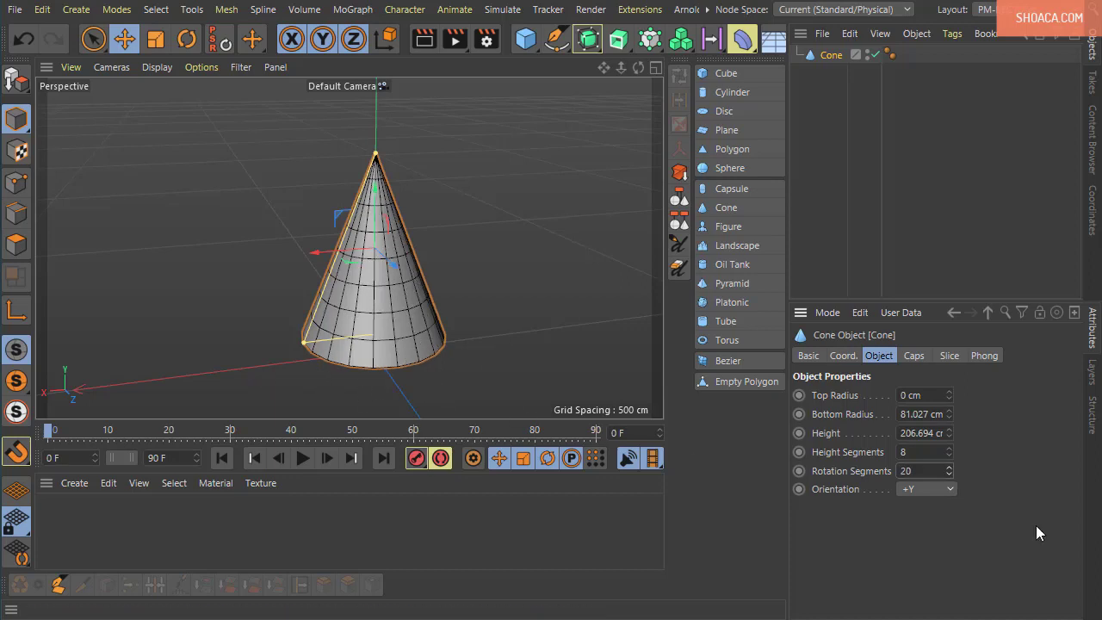
- Enlarge the cone's top radius to form a truncated cone and open its cap settings
alt+drag(568, 353, 656, 307)
mouse_move(948, 394)
mouse_down()
mouse_move(973, 395)
mouse_move(962, 395)
mouse_up()
click(914, 358)
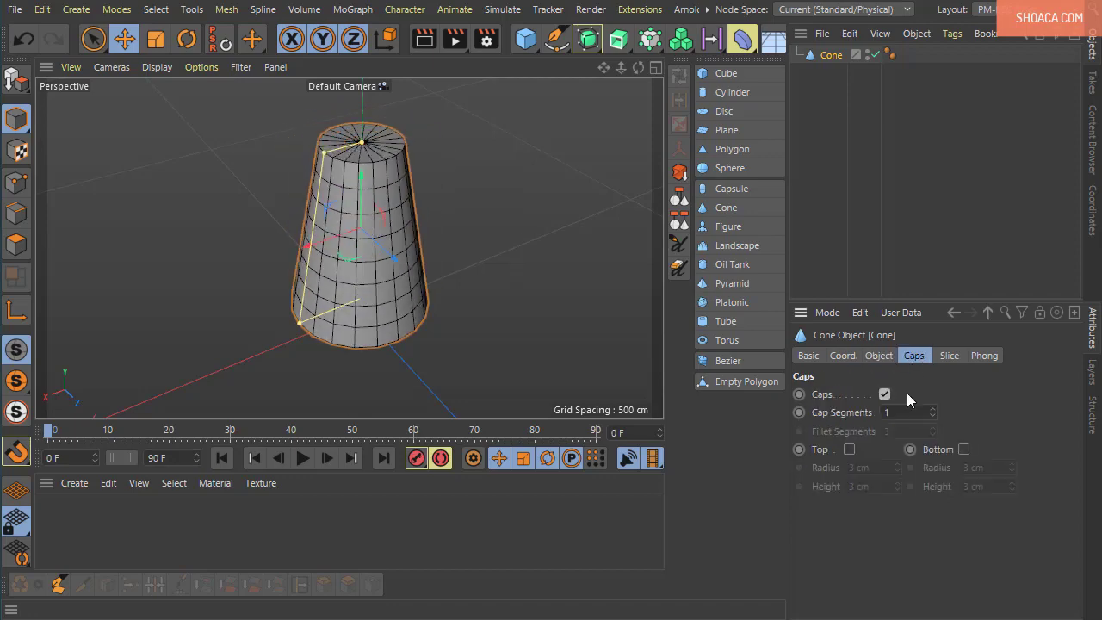
- Switch the cone's caps off to look inside the open shape, and switch them back on
alt+drag(514, 383, 492, 401)
click(884, 394)
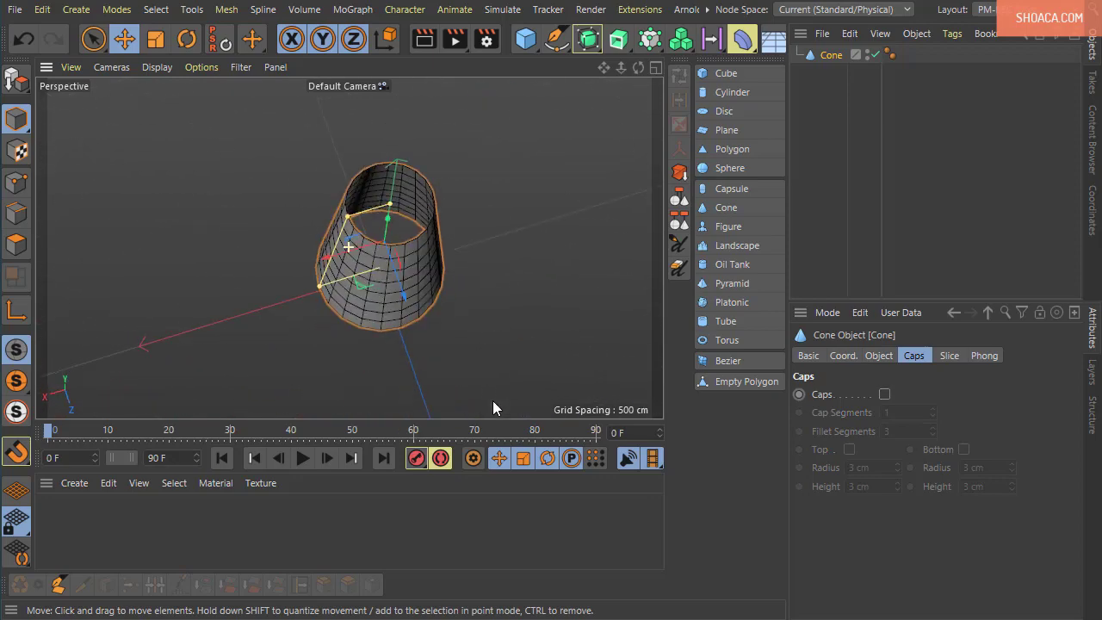
click(884, 395)
- Set the cone's cap segments to 2 and view the top cap from above
alt+drag(441, 307, 434, 284)
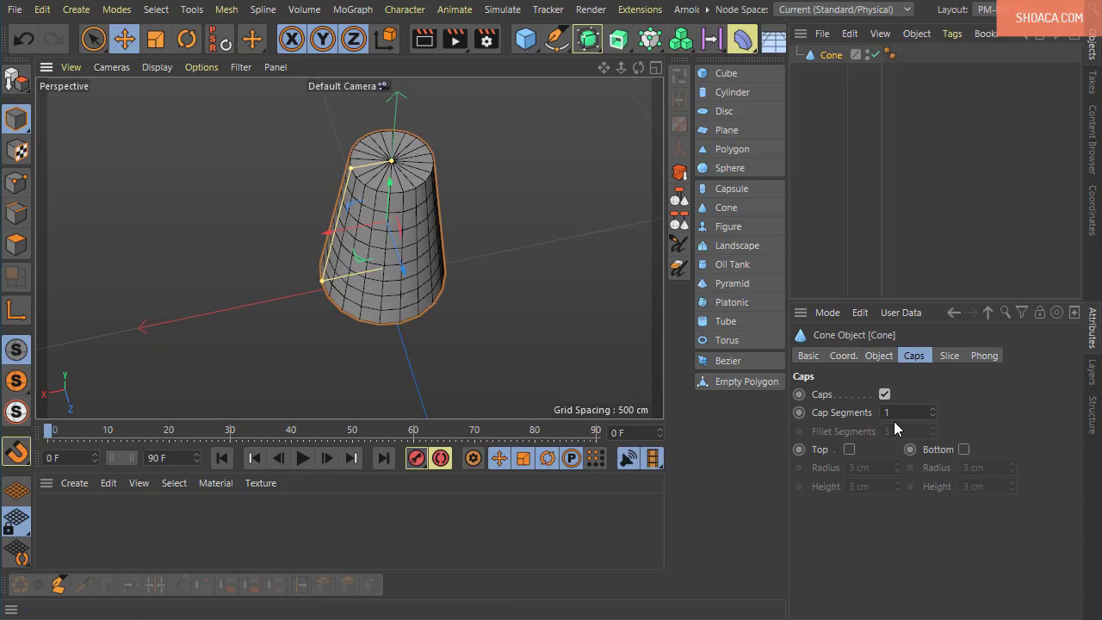
click(933, 410)
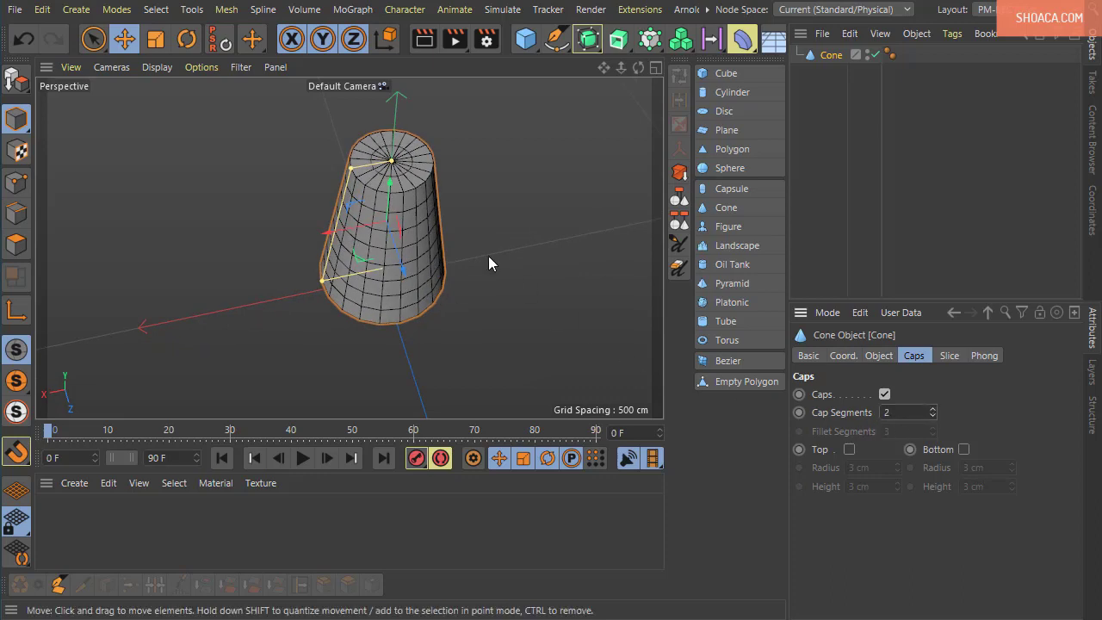
alt+drag(490, 264, 438, 287)
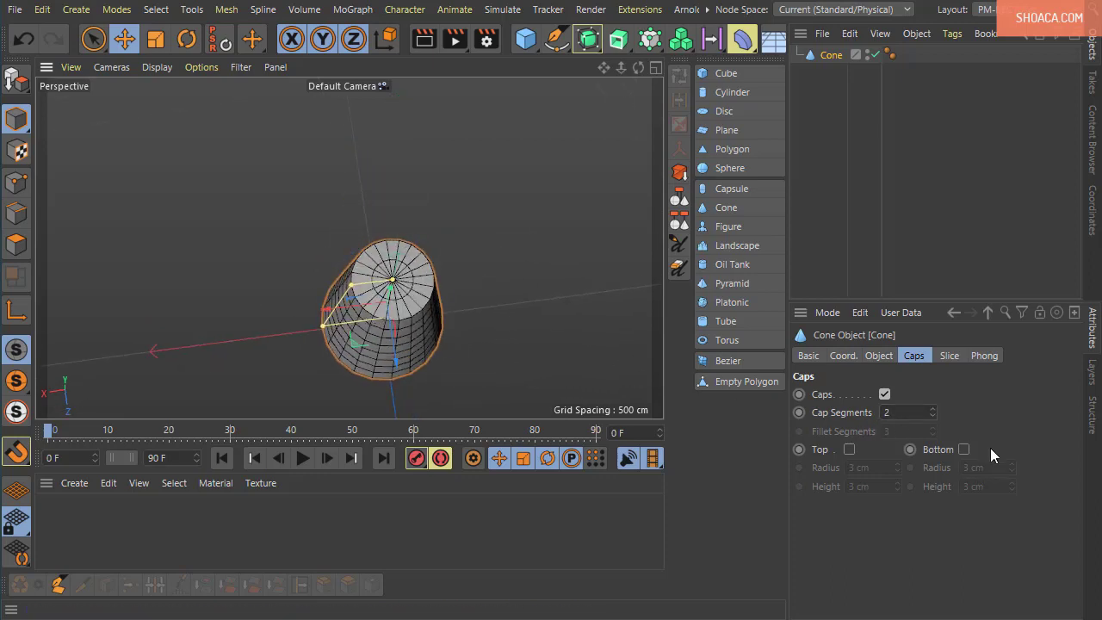
- Enable the fillets on both the top and bottom caps of the truncated cone
double_click(934, 411)
double_click(933, 415)
alt+drag(656, 394, 582, 347)
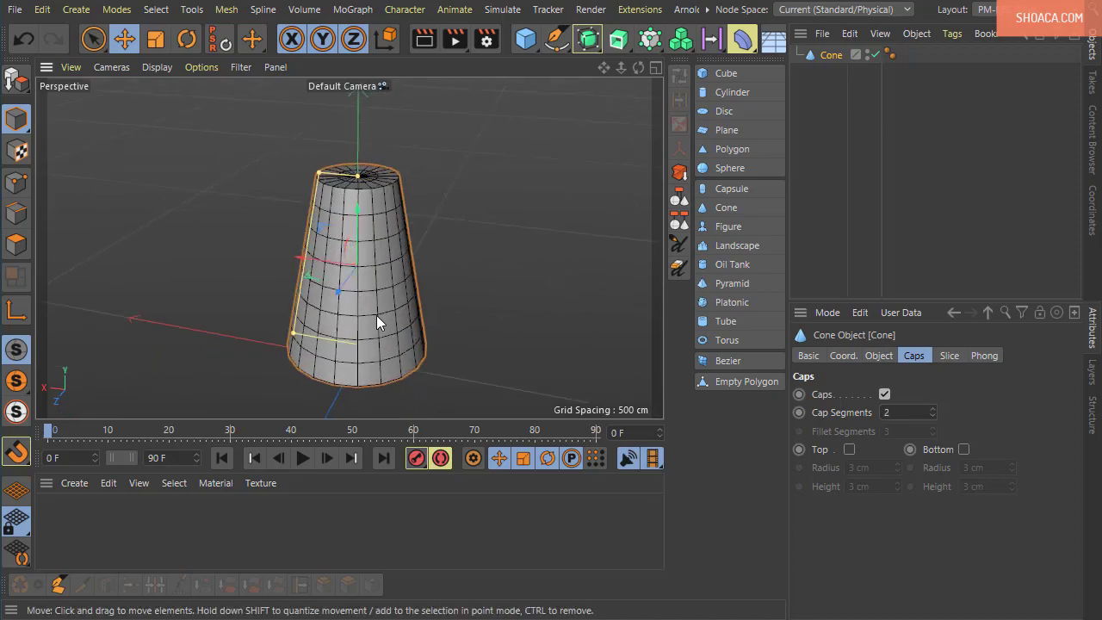
alt+drag(376, 315, 504, 362)
scroll(463, 337, up, 2)
alt+middle_drag(466, 319, 498, 337)
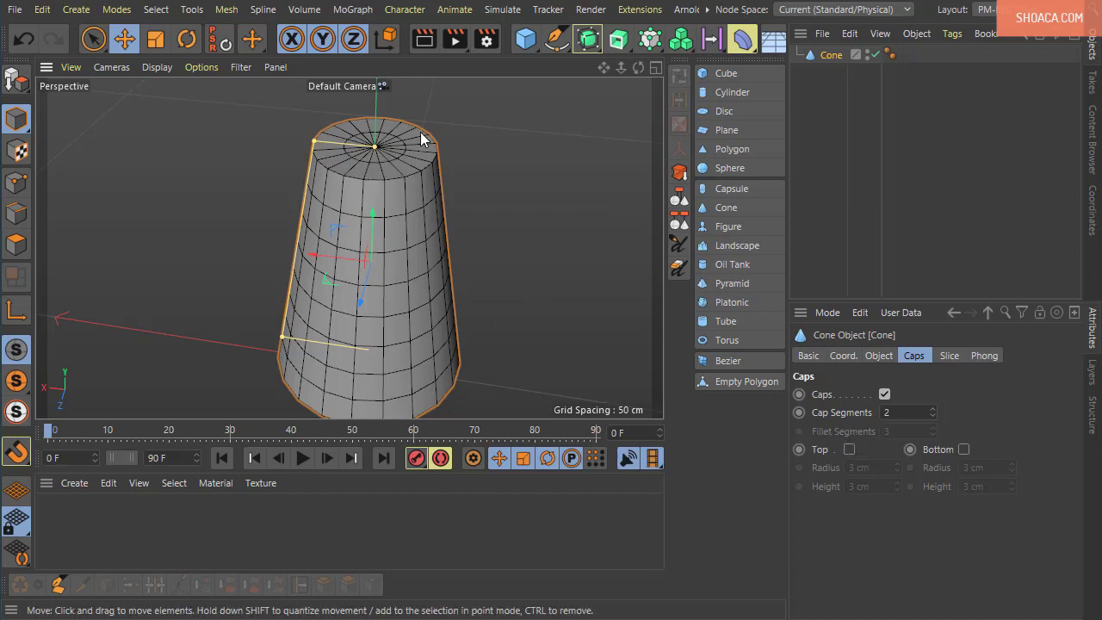
alt+middle_drag(470, 417, 415, 160)
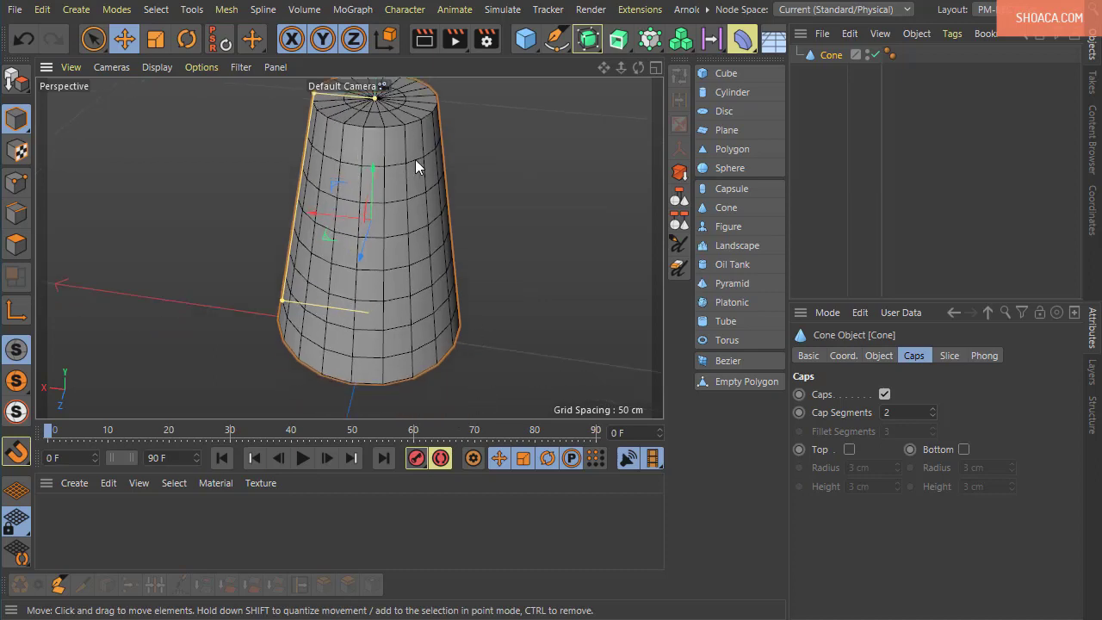
click(849, 449)
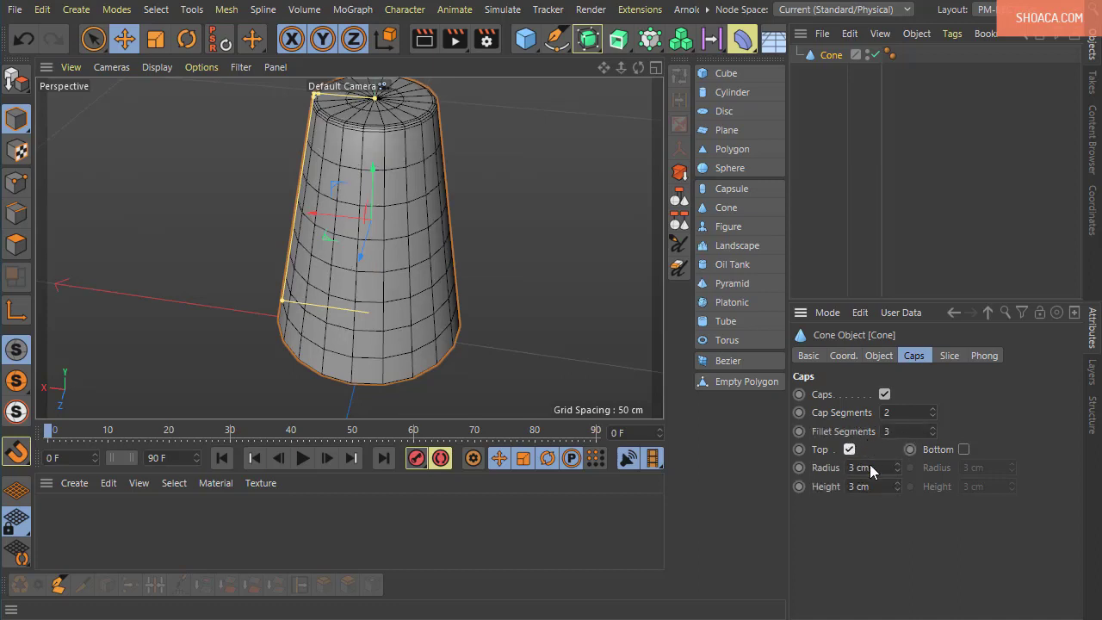
click(965, 450)
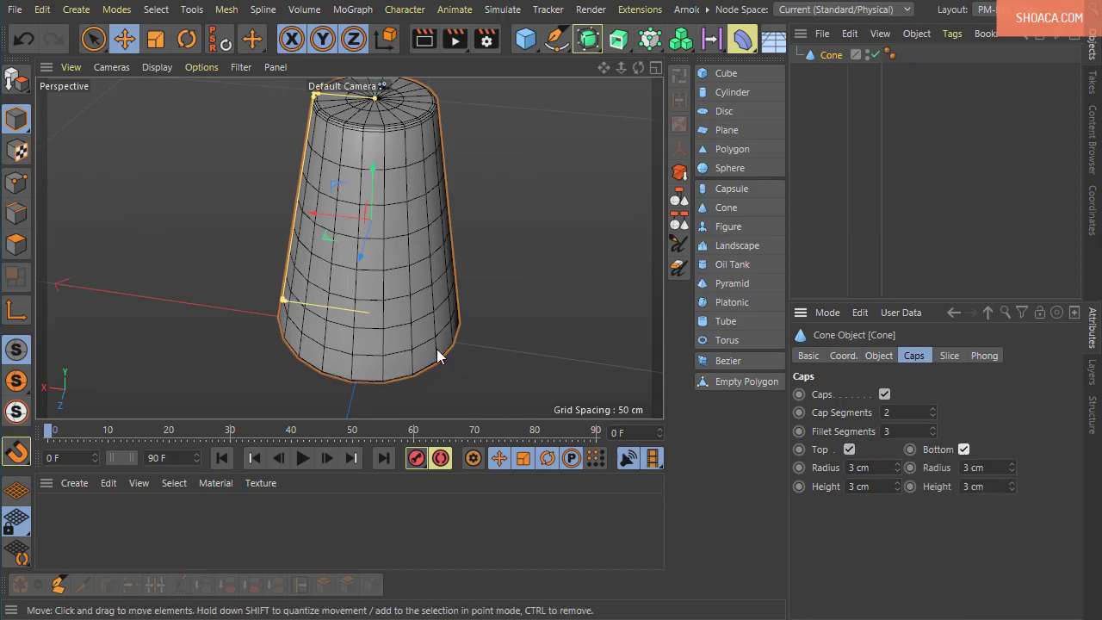
- Reduce the cone's top fillet radius to about 1.63 cm
scroll(377, 152, up, 8)
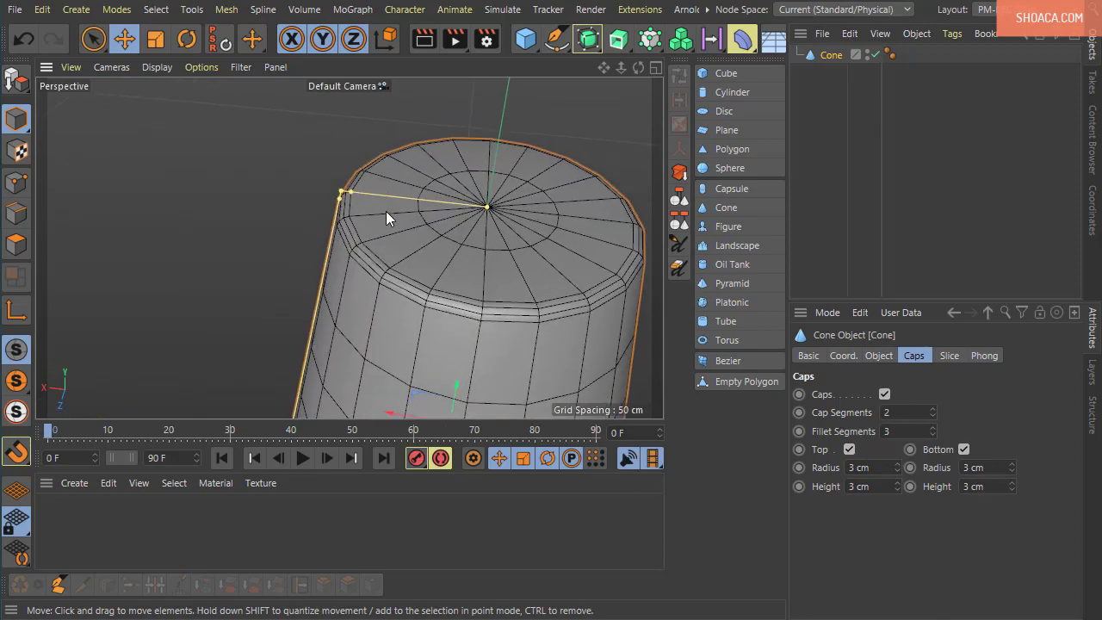
scroll(386, 211, up, 4)
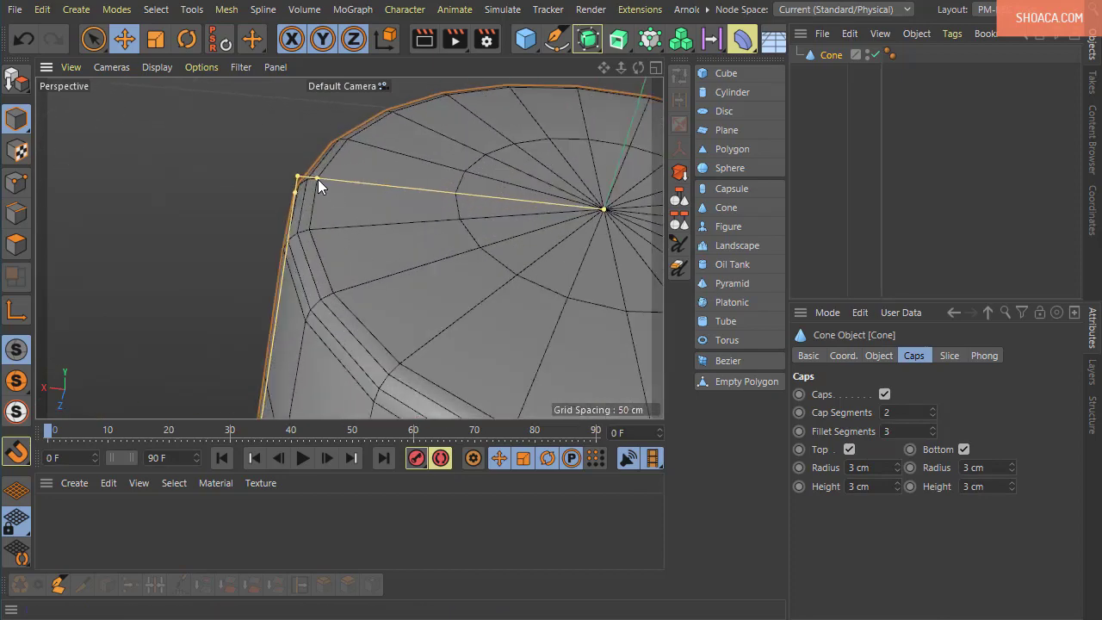
mouse_move(318, 179)
mouse_down()
mouse_move(336, 210)
mouse_move(297, 179)
mouse_move(320, 207)
mouse_move(305, 192)
mouse_up()
- Enlarge the cone's bottom fillet radius to about 4.16 cm
alt+middle_drag(317, 406, 306, 155)
scroll(294, 358, down, 5)
scroll(293, 358, down, 5)
alt+middle_drag(231, 415, 272, 349)
scroll(345, 245, up, 6)
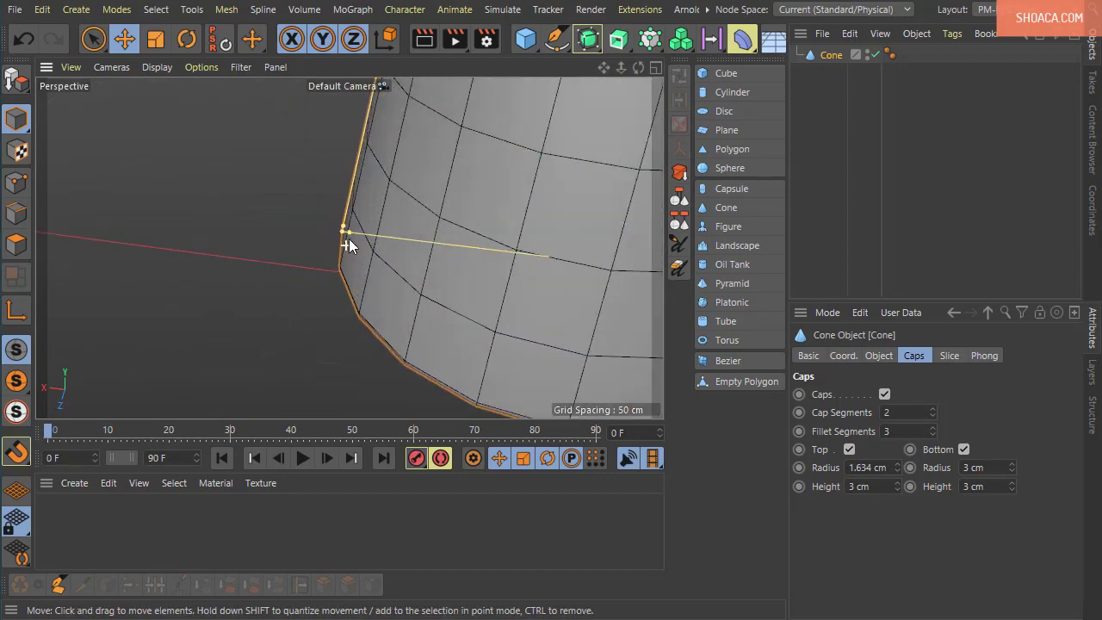
alt+drag(353, 251, 250, 228)
alt+drag(340, 252, 266, 160)
drag(335, 307, 356, 357)
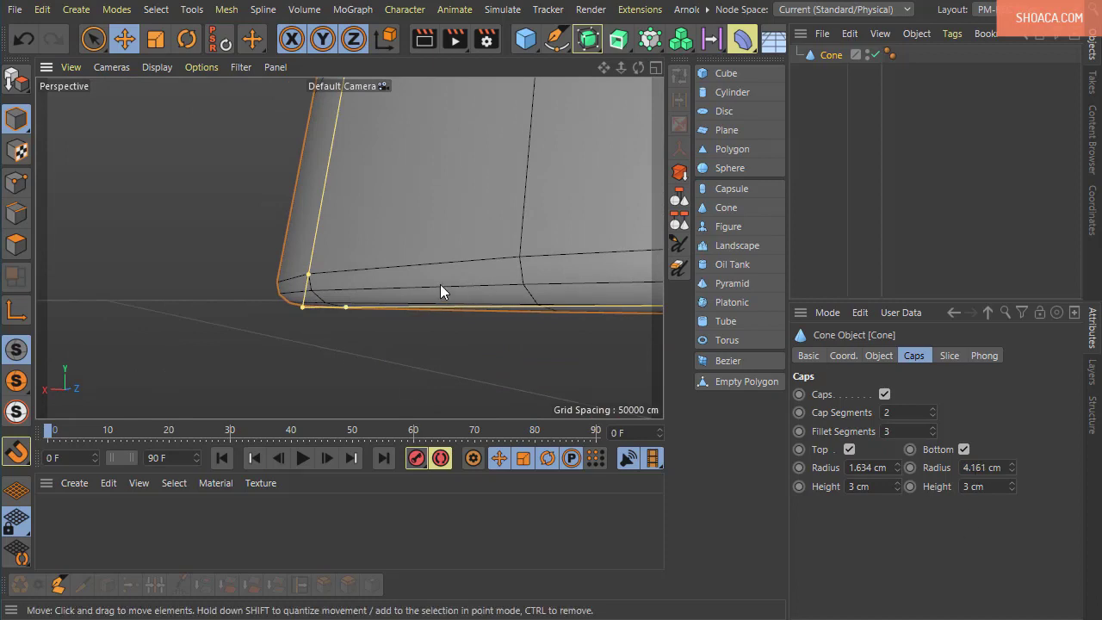
- Increase the cone's fillet heights to 8 cm for the top and 7 cm for the bottom
mouse_move(430, 345)
alt+mouse_down()
mouse_move(418, 353)
mouse_move(428, 353)
alt+mouse_up()
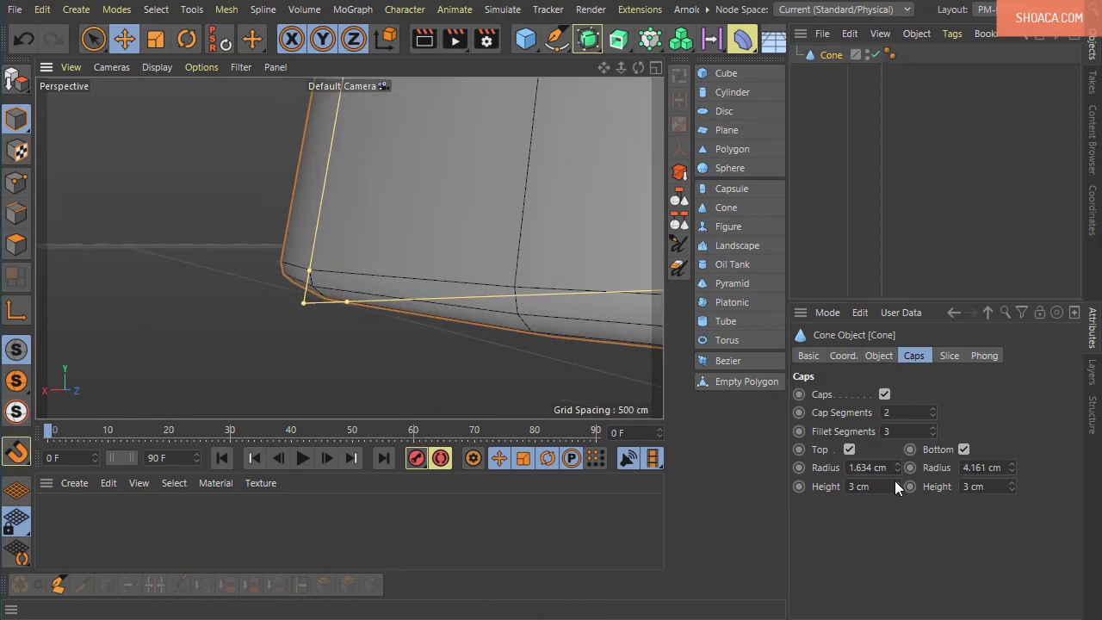
drag(897, 483, 925, 483)
mouse_move(1012, 488)
mouse_down()
mouse_move(1033, 489)
mouse_move(1019, 488)
mouse_up()
scroll(354, 322, down, 5)
scroll(439, 274, down, 4)
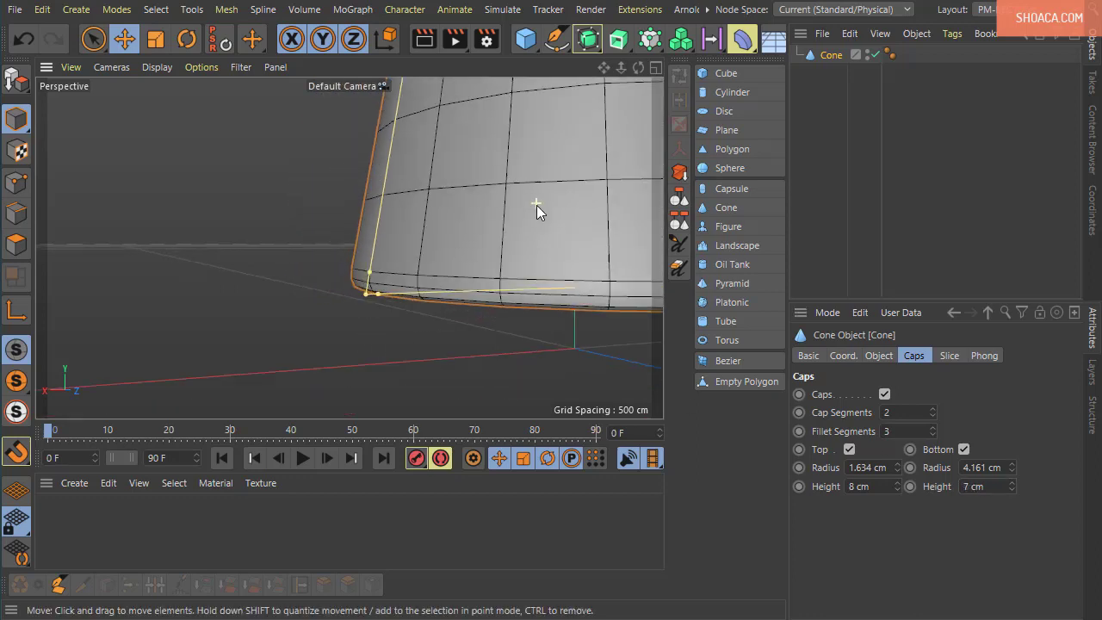
- Raise the cone's top fillet height to 10 cm and check the whole rounded shape
alt+middle_drag(537, 204, 504, 370)
alt+middle_drag(525, 99, 484, 352)
scroll(391, 273, up, 4)
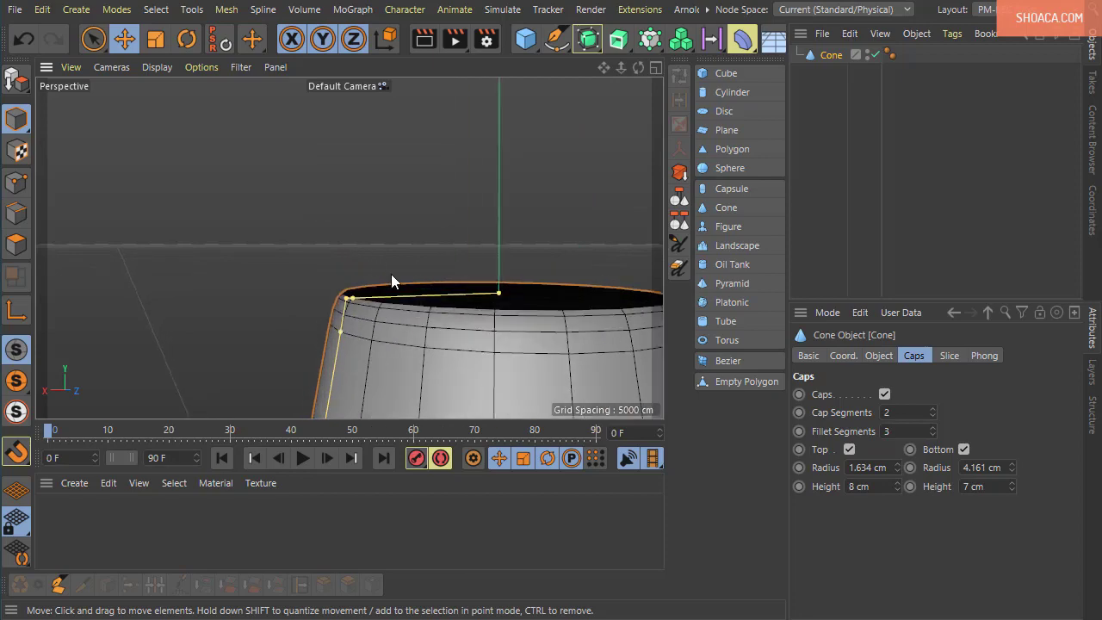
alt+drag(344, 209, 407, 334)
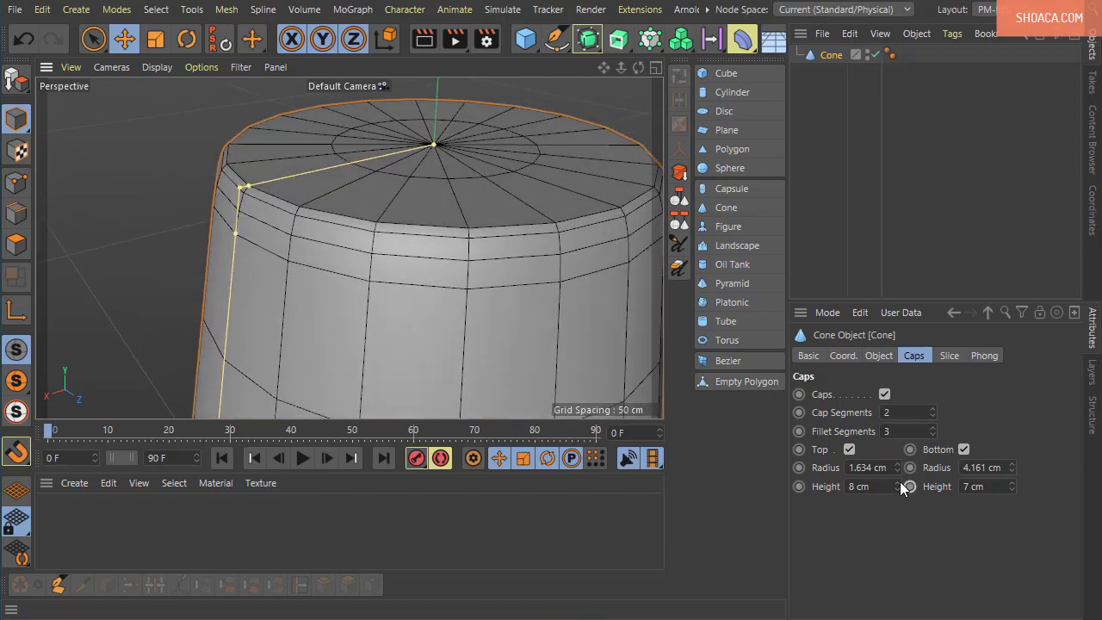
mouse_move(898, 484)
mouse_down()
mouse_move(898, 471)
mouse_move(898, 483)
mouse_up()
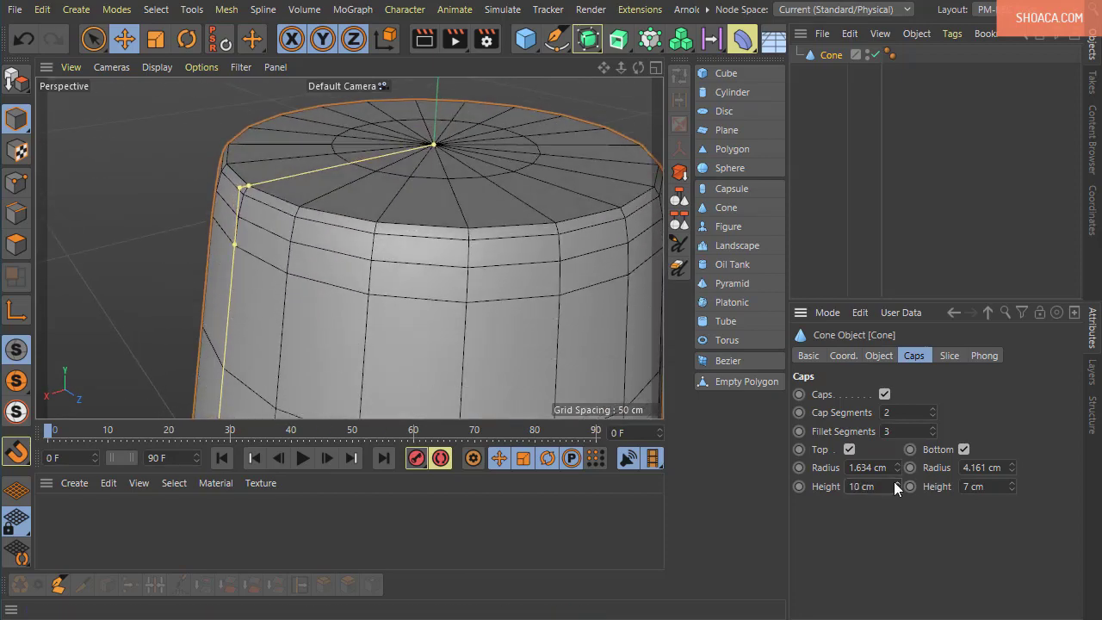
alt+middle_drag(402, 255, 280, 138)
scroll(342, 180, down, 10)
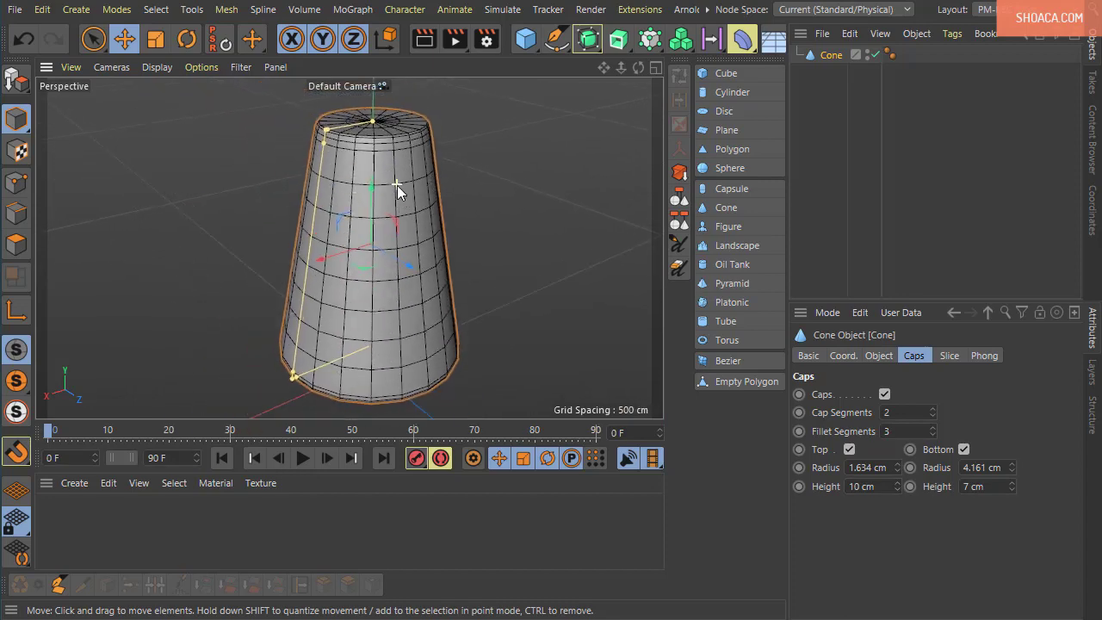
- Turn on slicing for the cone to inspect its cut face from several angles, and delete the cone
click(957, 358)
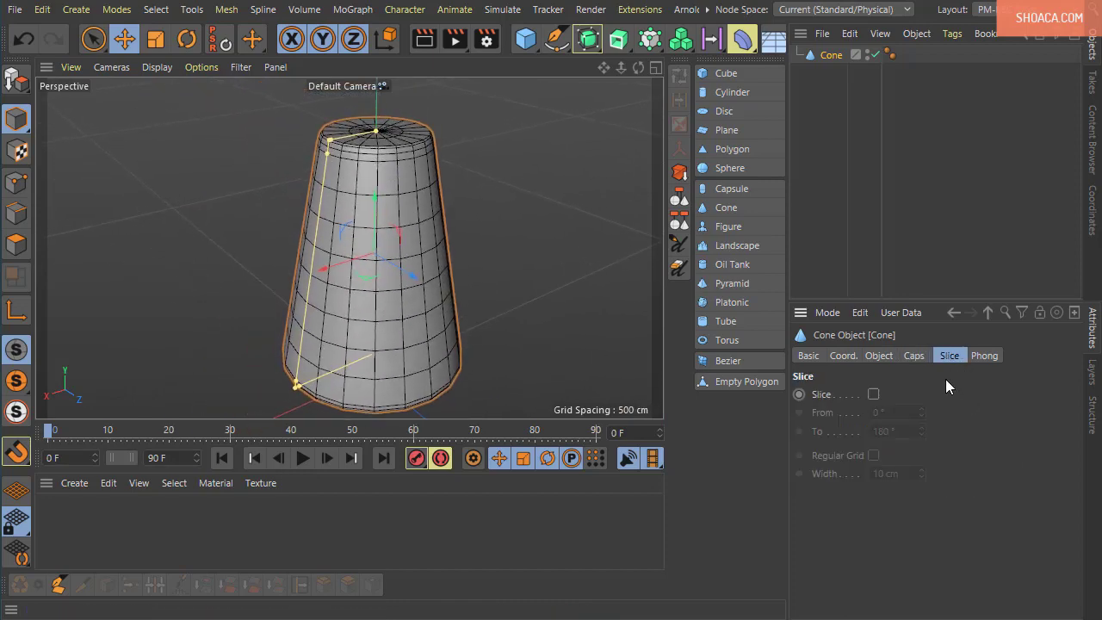
click(874, 395)
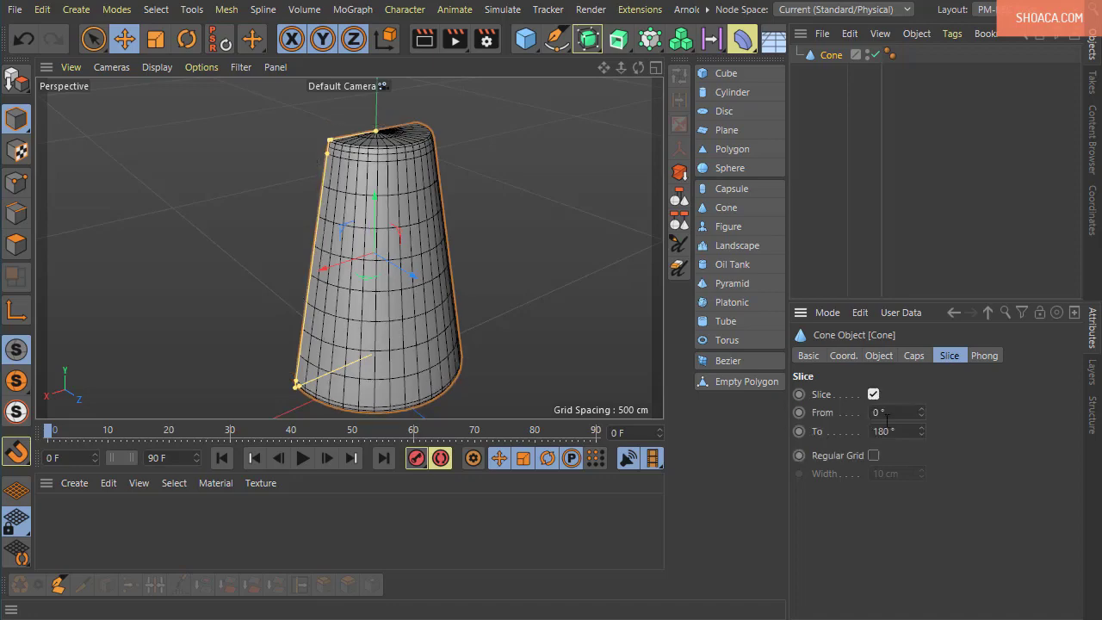
alt+drag(506, 282, 431, 327)
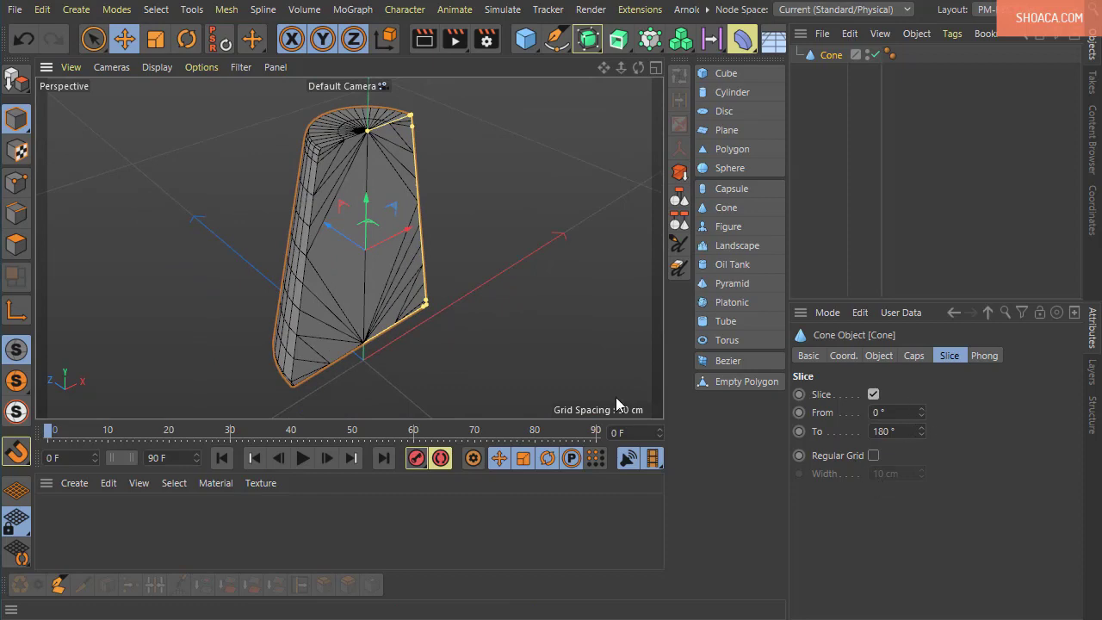
alt+drag(507, 329, 504, 296)
alt+drag(491, 333, 326, 237)
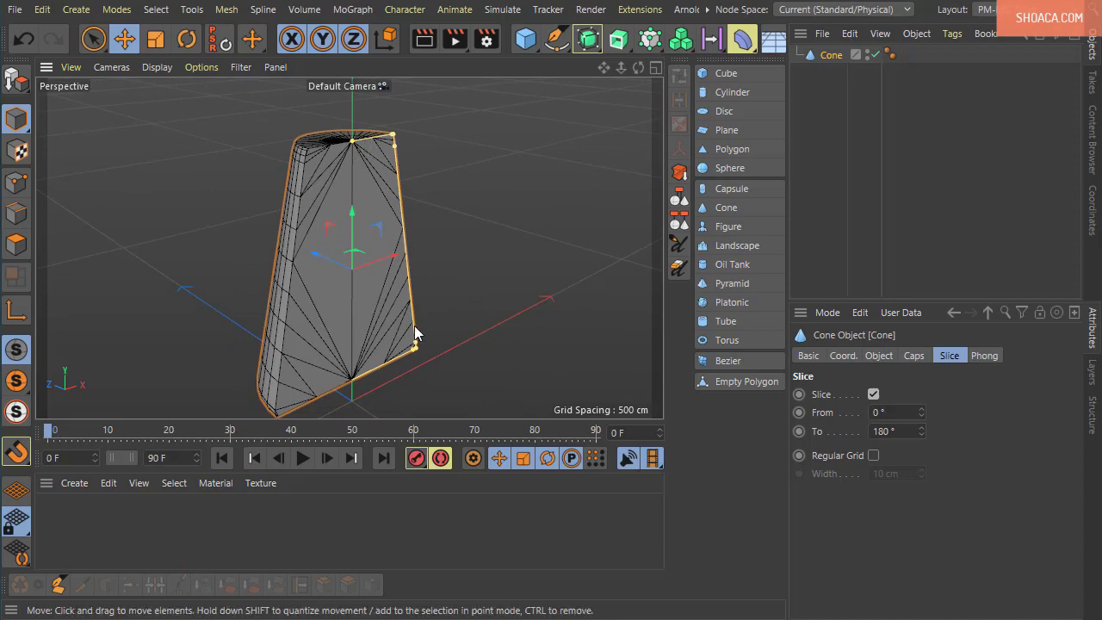
alt+drag(497, 241, 514, 334)
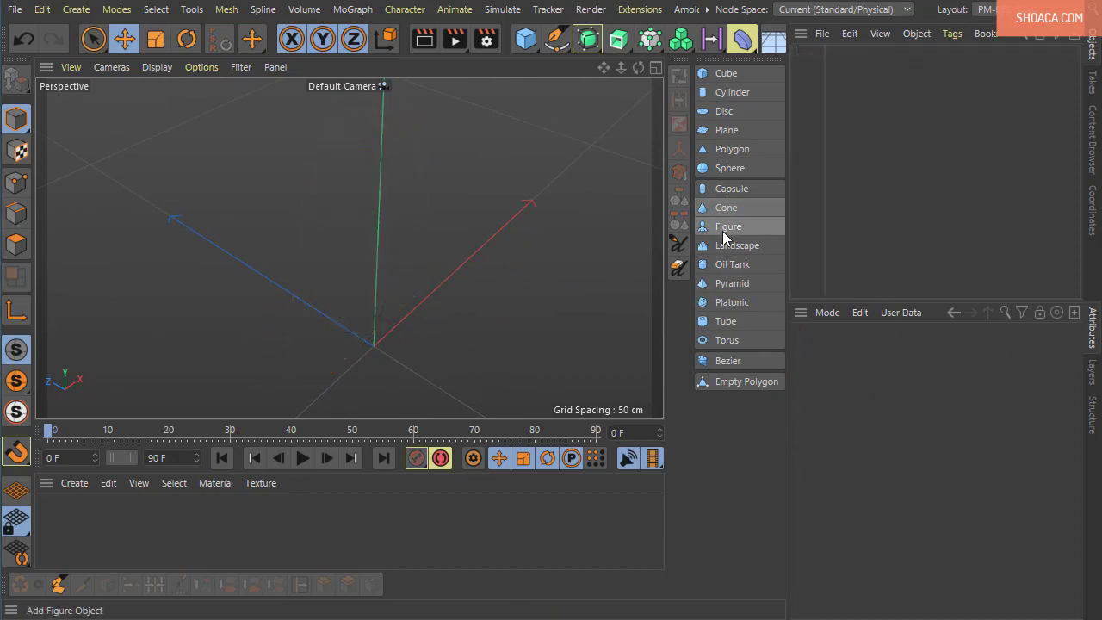
- Add a Figure primitive to the empty scene and view it from several sides
click(724, 227)
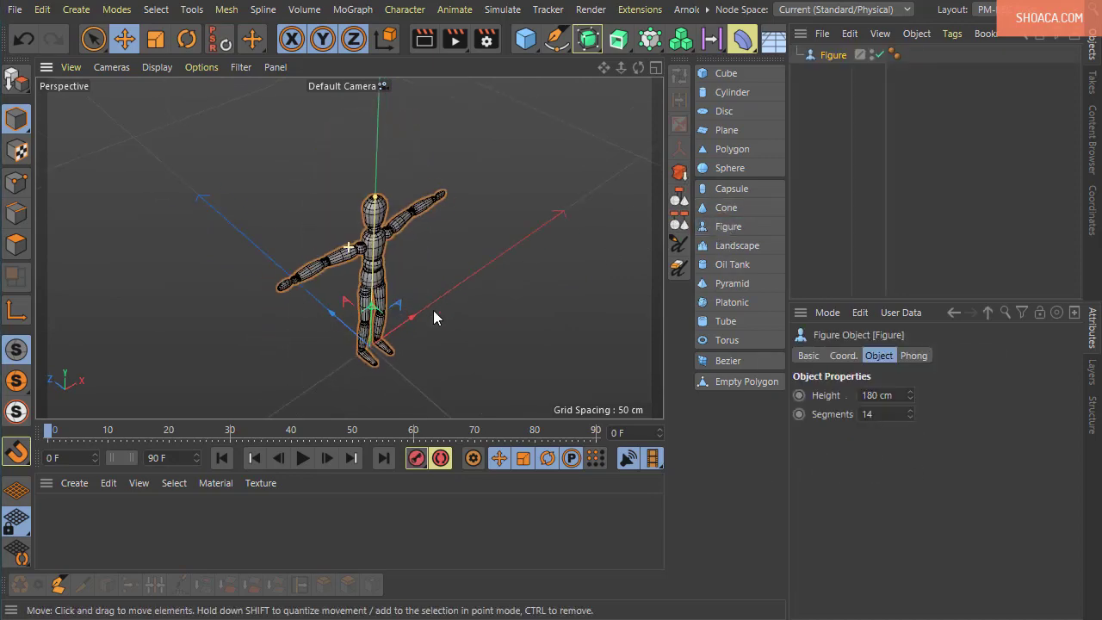
alt+drag(434, 311, 229, 280)
scroll(319, 272, up, 5)
alt+drag(322, 272, 410, 251)
scroll(414, 317, up, 2)
scroll(426, 332, down, 2)
scroll(460, 315, down, 4)
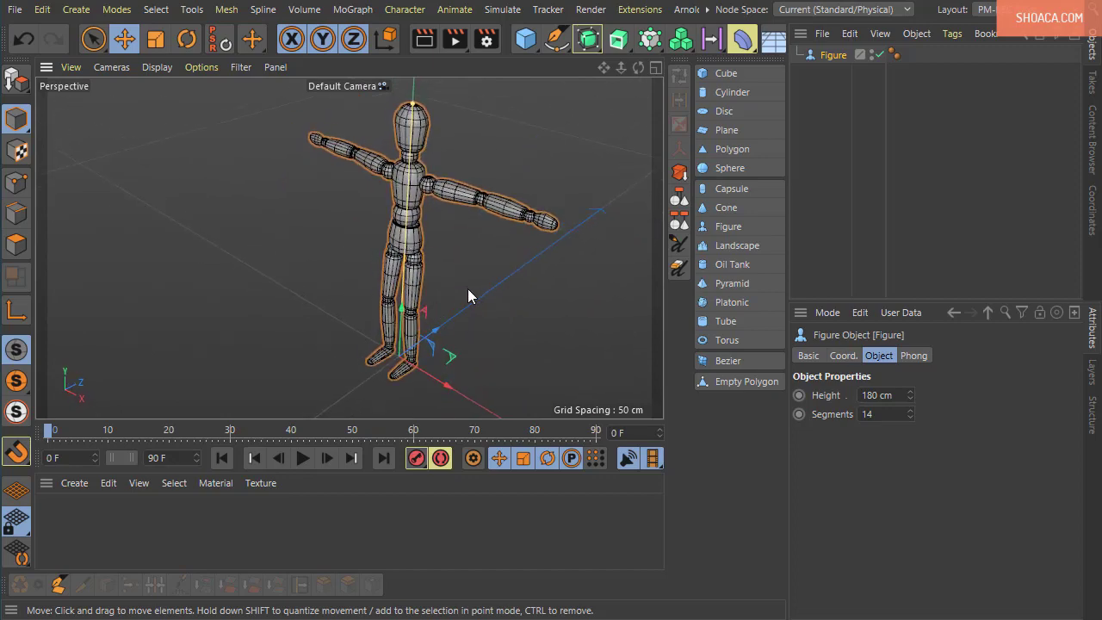
alt+drag(467, 289, 510, 297)
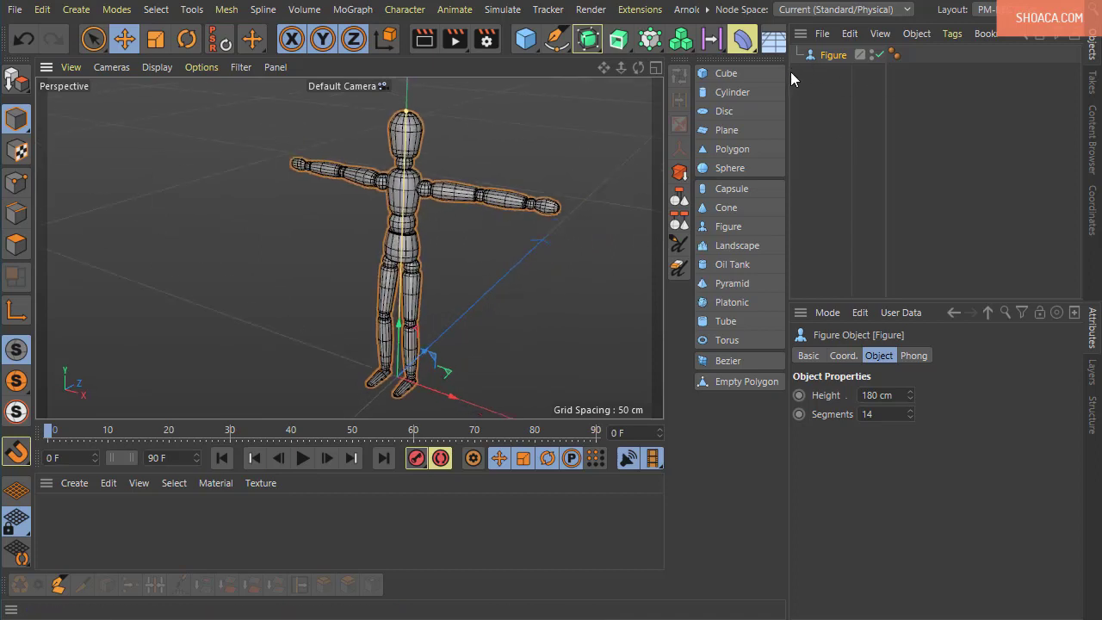
alt+drag(475, 261, 431, 282)
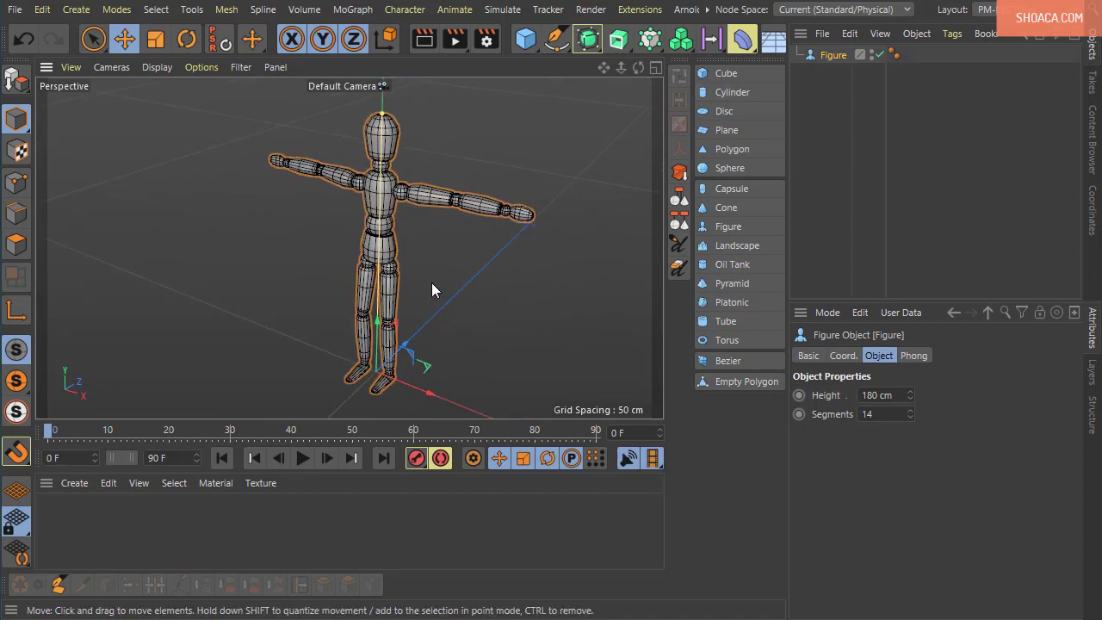
- Set the figure's height to 192 cm and its segments to 24
mouse_move(909, 392)
mouse_down()
mouse_move(910, 382)
mouse_move(910, 405)
mouse_up()
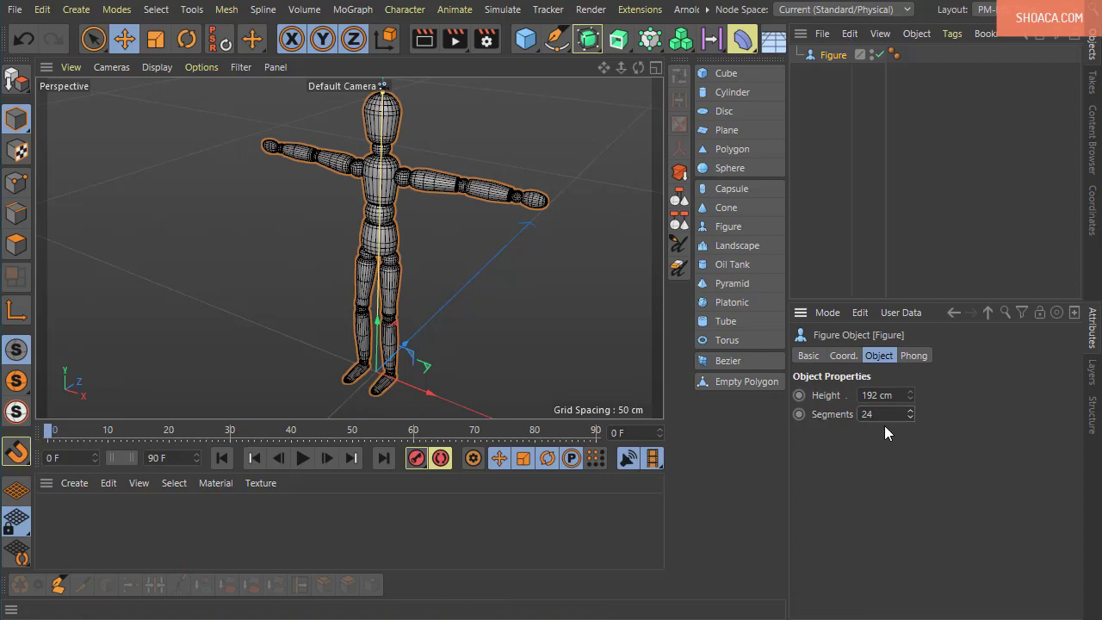
mouse_move(424, 274)
alt+mouse_down()
mouse_move(389, 266)
mouse_move(300, 276)
mouse_move(422, 271)
alt+mouse_up()
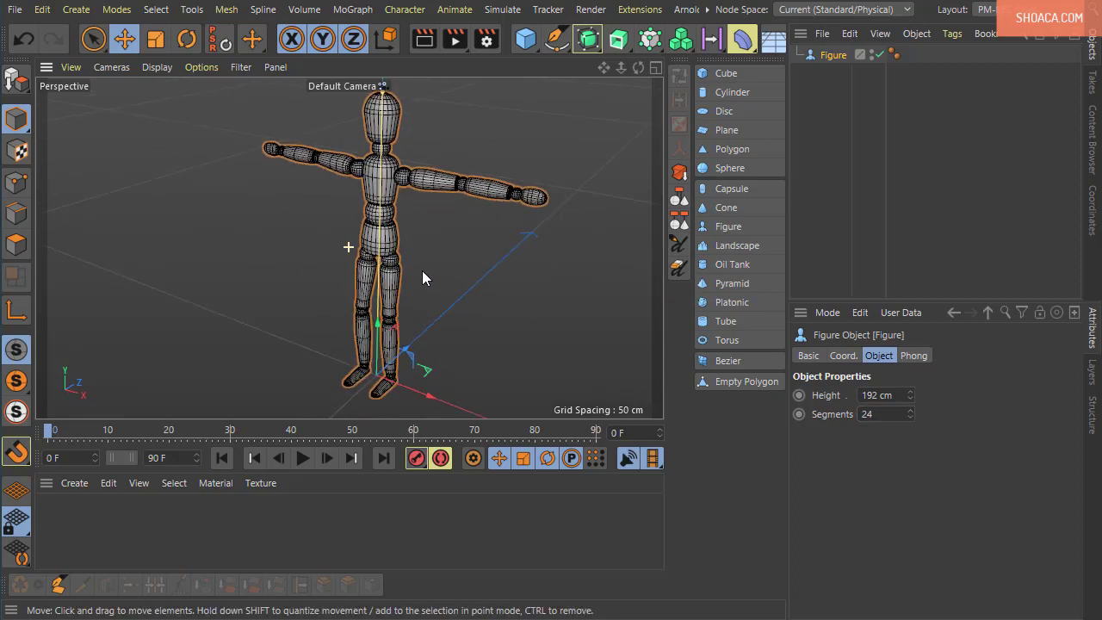
alt+drag(506, 252, 447, 238)
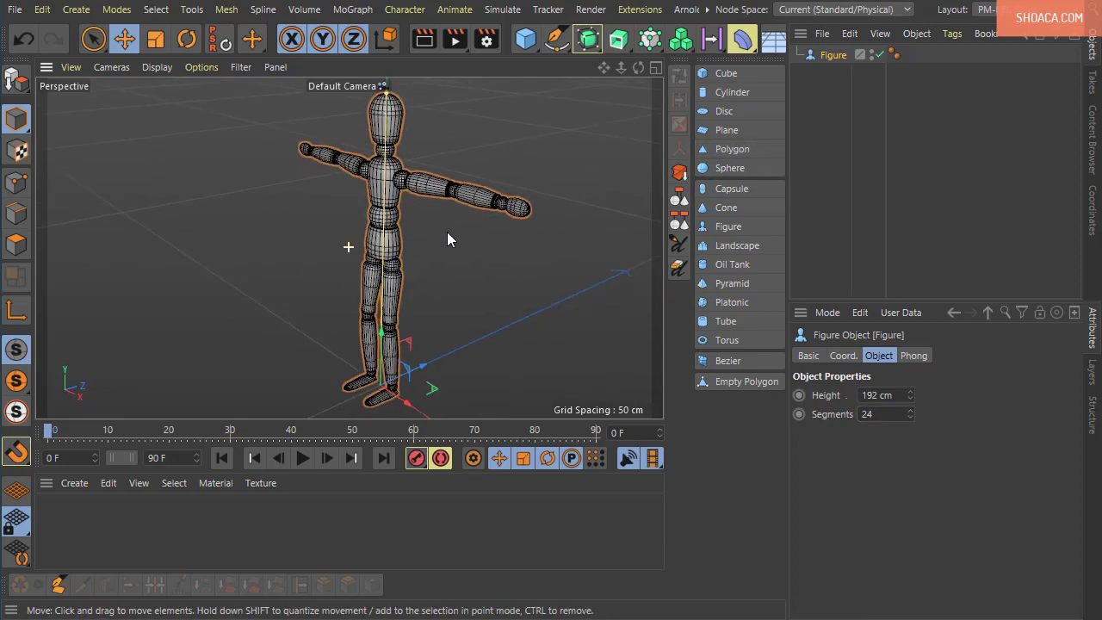
- Make the figure editable and expand its hierarchy down to the parts below the pelvis
click(24, 82)
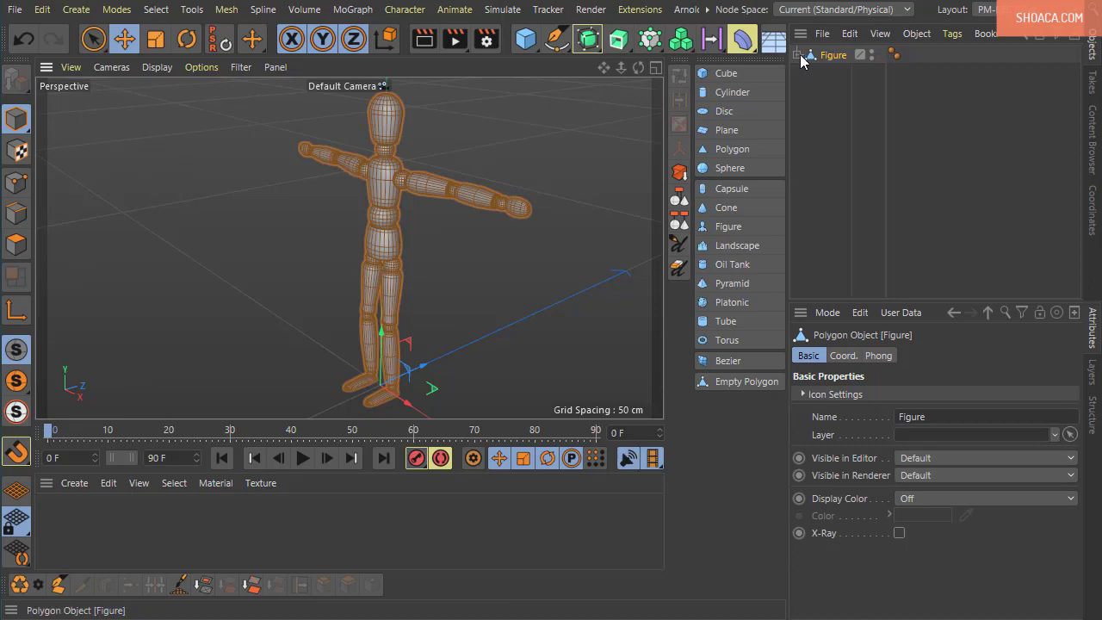
click(797, 55)
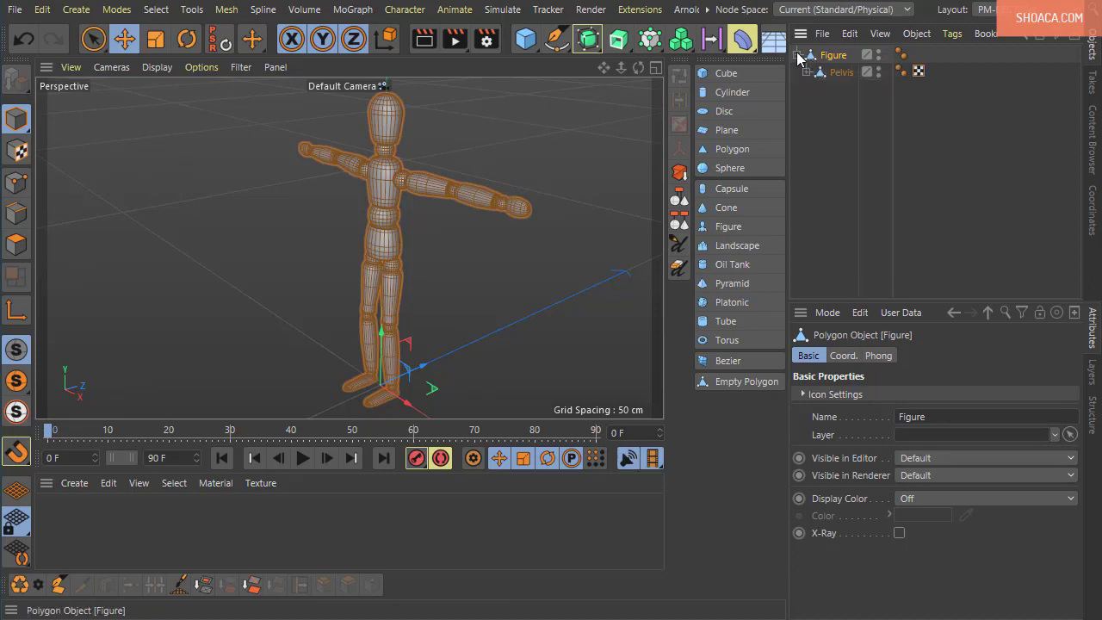
click(807, 73)
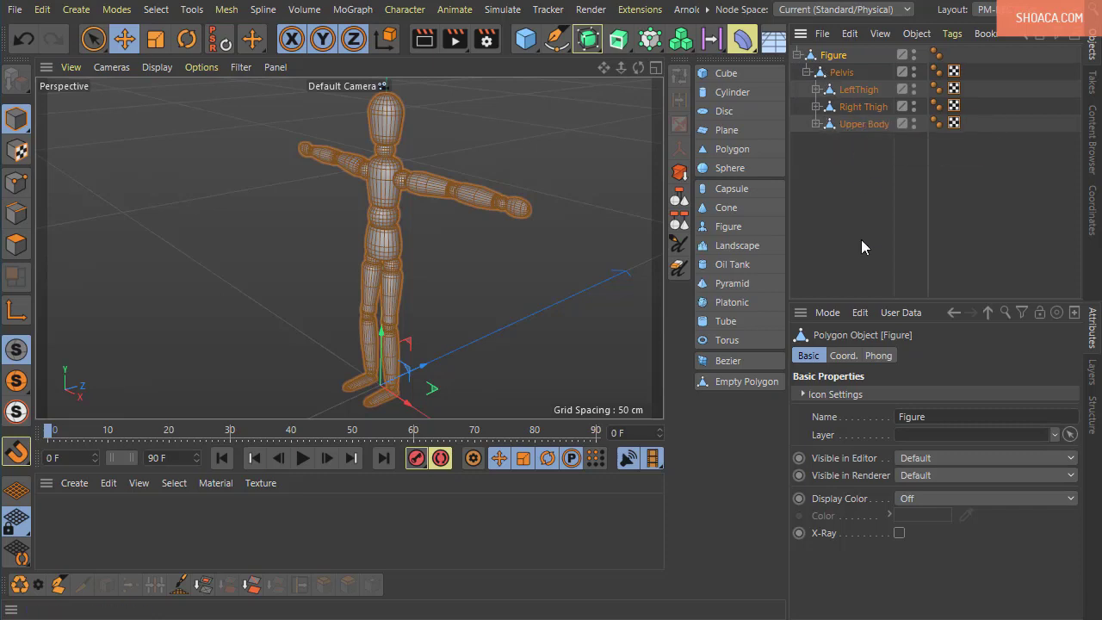
- Try moving the pelvis together with its child parts, and undo the move
click(838, 77)
alt+drag(418, 243, 480, 240)
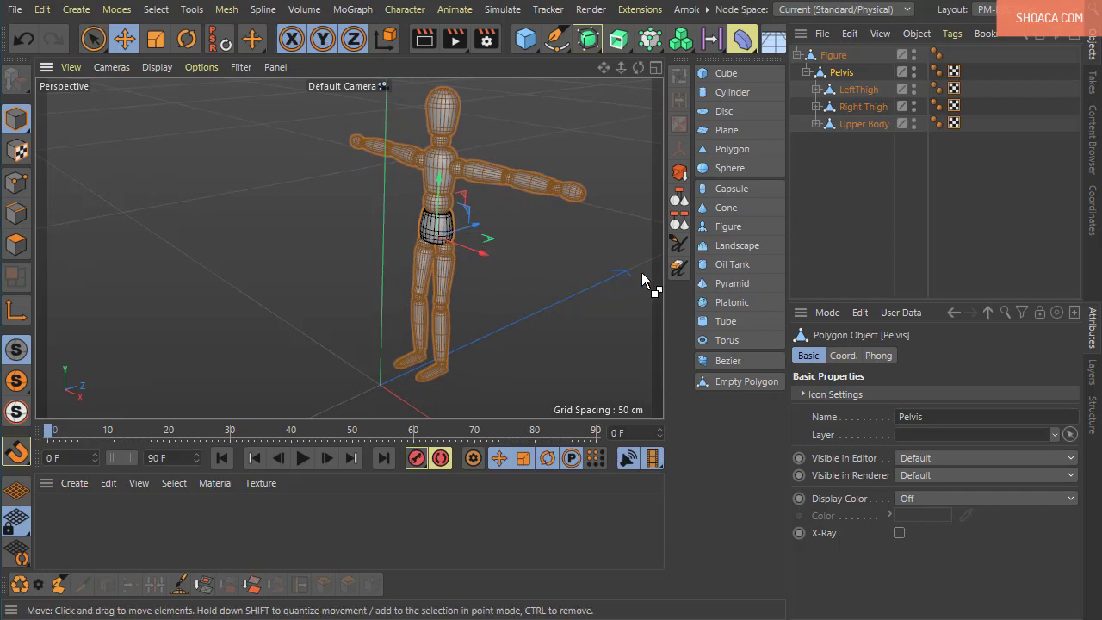
key(ctrl+z)
- Try moving the left thigh with its lower leg away from the body, and undo the move
click(861, 91)
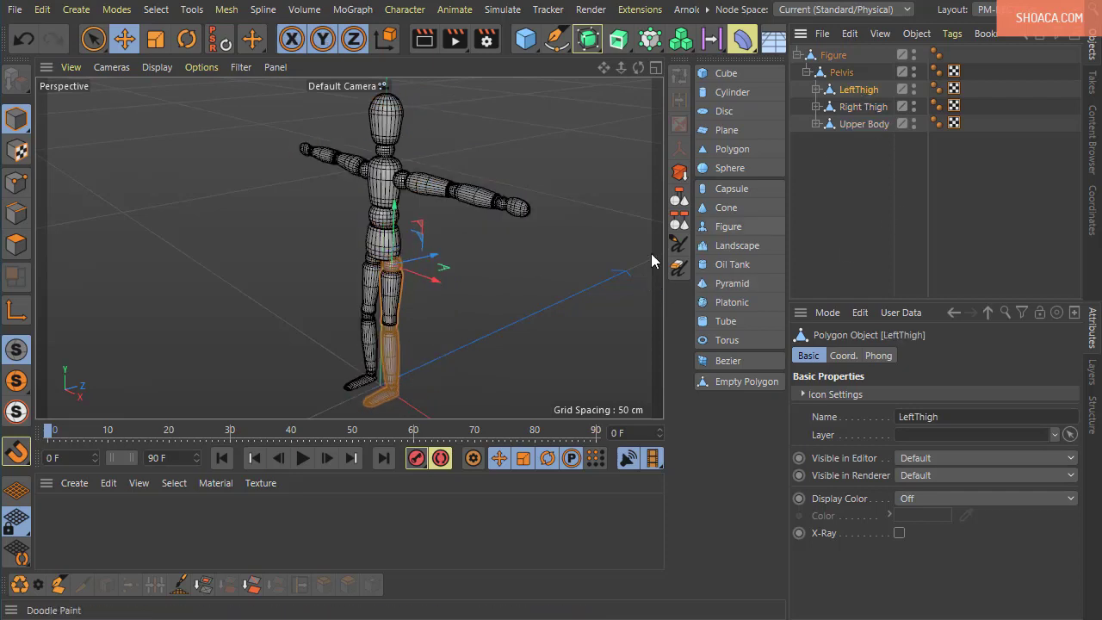
drag(437, 255, 336, 291)
alt+middle_drag(334, 366, 343, 222)
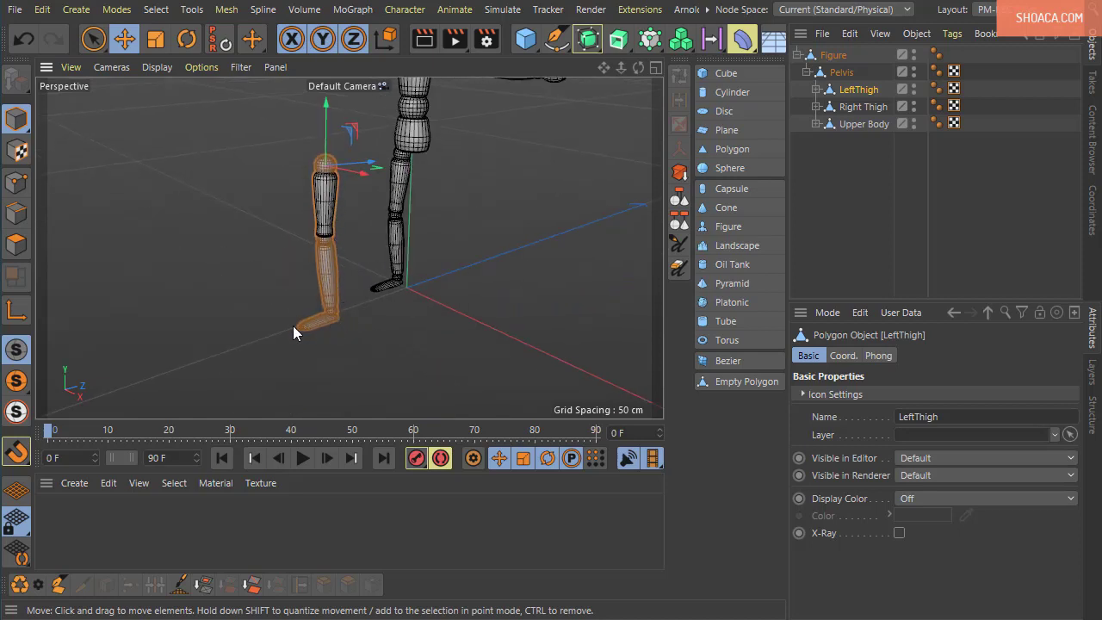
key(ctrl+z)
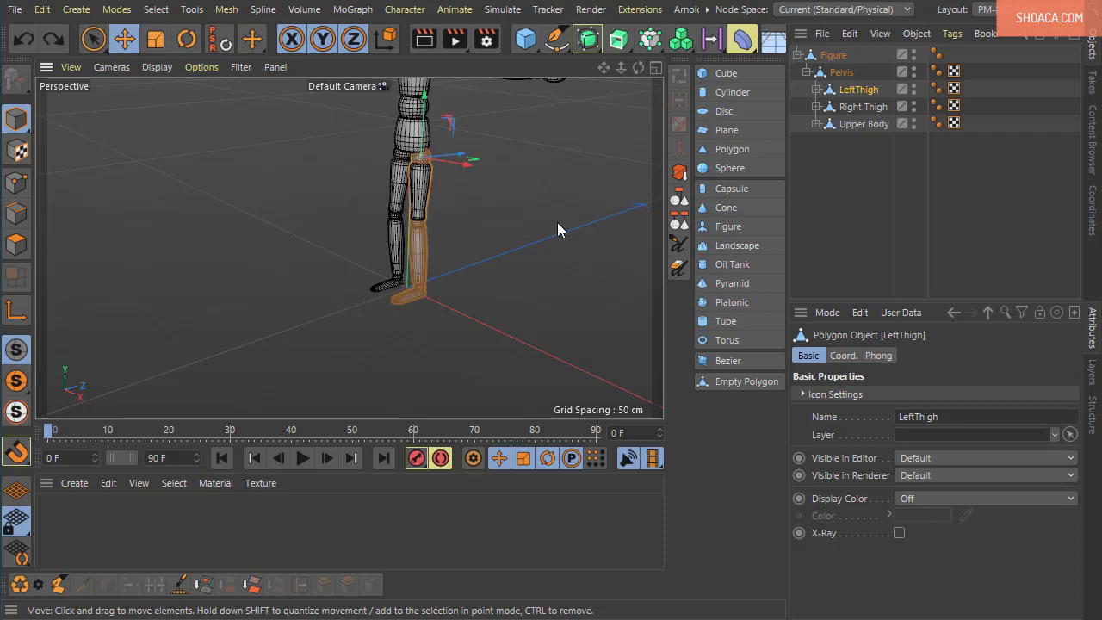
- Clear the figure and all its parts from the scene
alt+middle_drag(517, 224, 499, 323)
mouse_move(499, 323)
alt+mouse_down()
mouse_move(529, 290)
mouse_move(517, 292)
mouse_move(547, 315)
mouse_move(395, 300)
mouse_move(513, 254)
mouse_move(502, 270)
mouse_move(518, 313)
mouse_move(544, 298)
mouse_move(482, 312)
mouse_move(459, 303)
mouse_move(490, 346)
mouse_move(463, 256)
mouse_move(429, 268)
mouse_move(460, 270)
mouse_move(511, 322)
mouse_move(492, 356)
mouse_move(526, 343)
mouse_move(514, 338)
alt+mouse_up()
click(558, 301)
scroll(467, 305, up, 2)
scroll(467, 305, up, 2)
scroll(469, 301, down, 2)
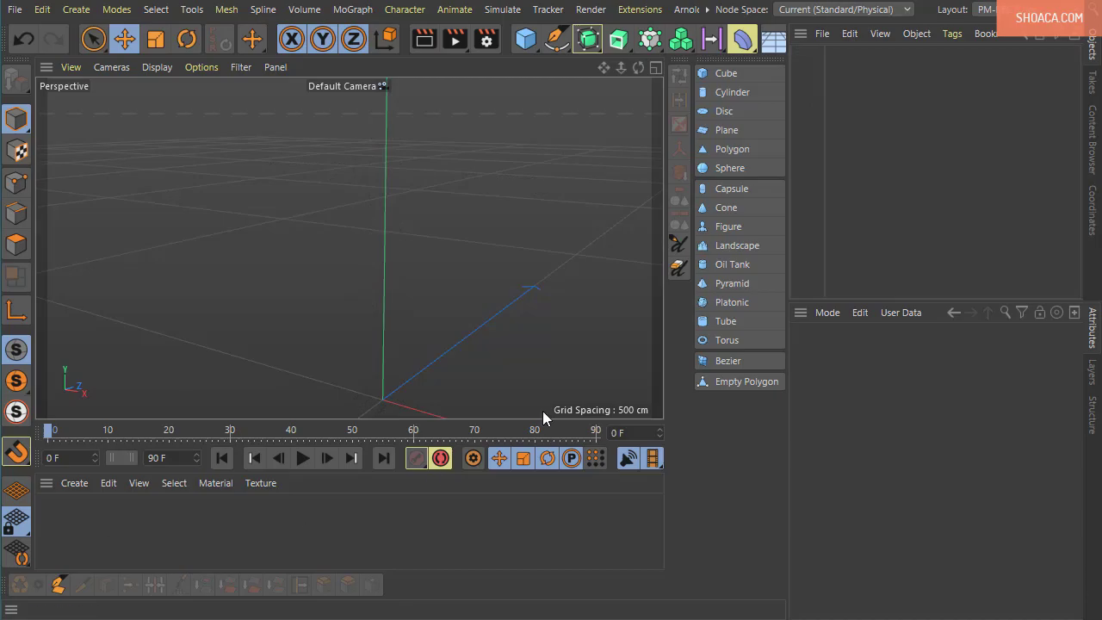
- Add a Landscape primitive to the empty scene and frame the whole terrain from above
click(737, 245)
scroll(370, 184, up, 3)
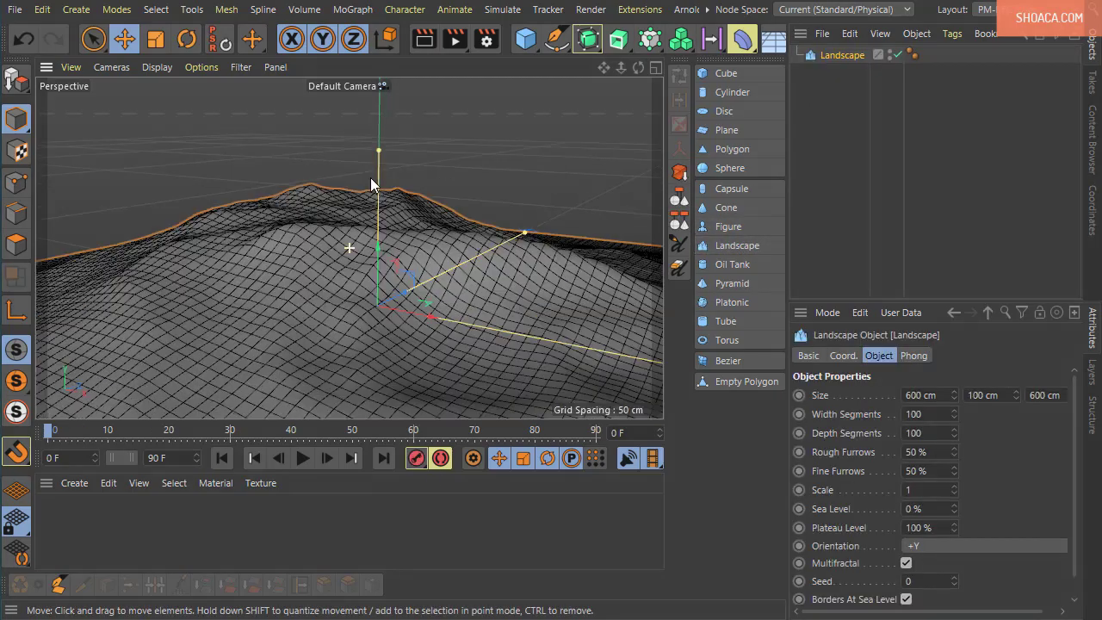
scroll(366, 188, down, 3)
alt+drag(419, 229, 409, 260)
scroll(383, 383, down, 5)
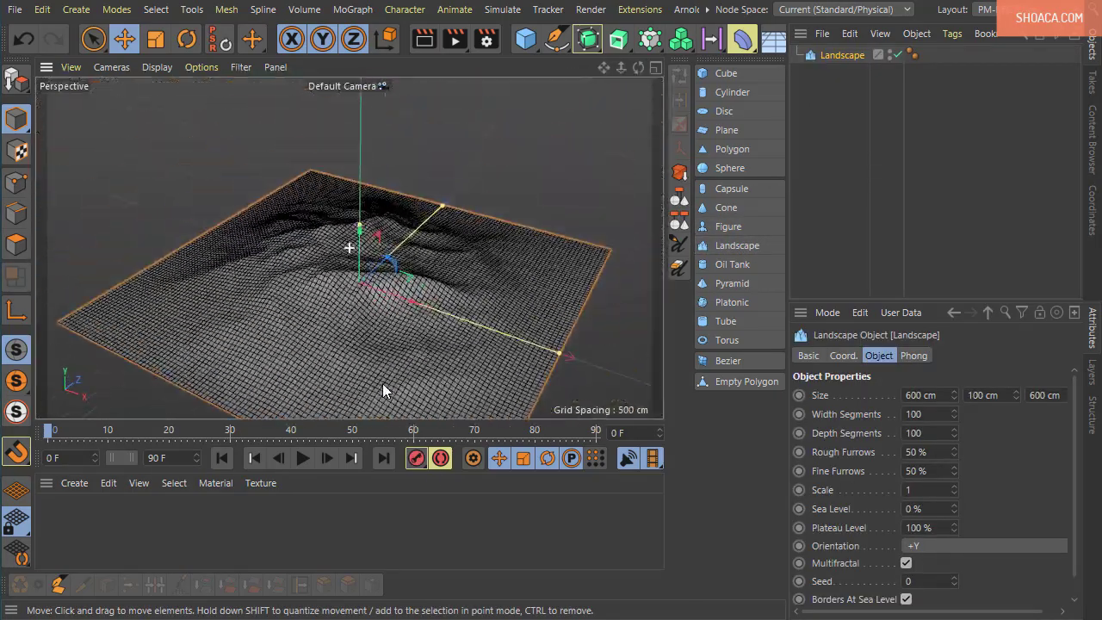
scroll(383, 384, up, 2)
alt+drag(483, 274, 467, 293)
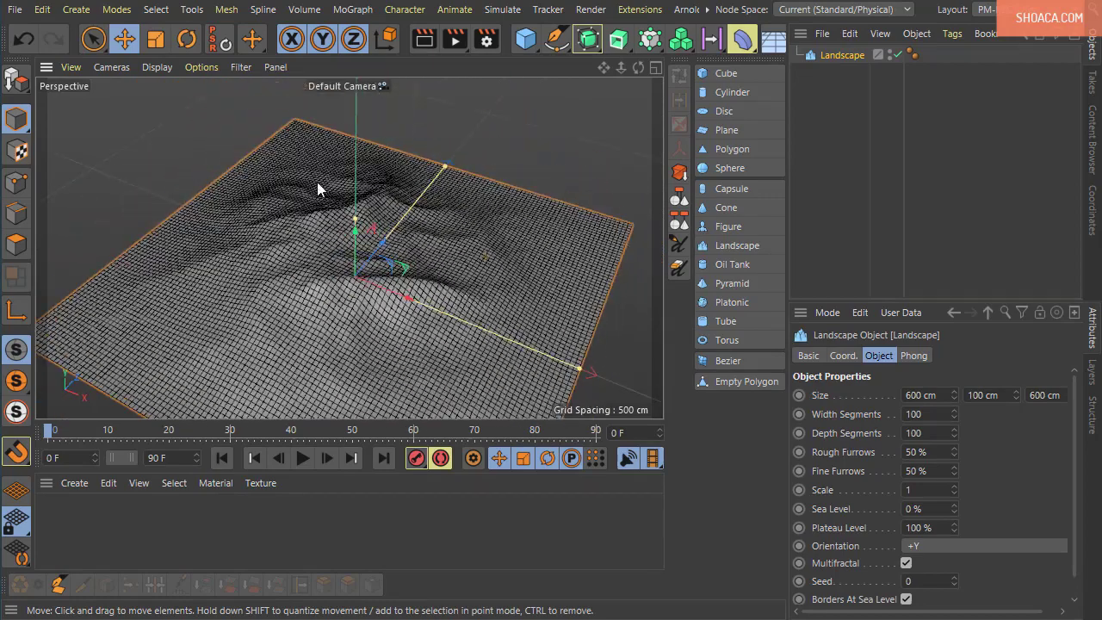
- Switch the viewport display to Gouraud Shading without lines and view the terrain from a lower angle
click(157, 67)
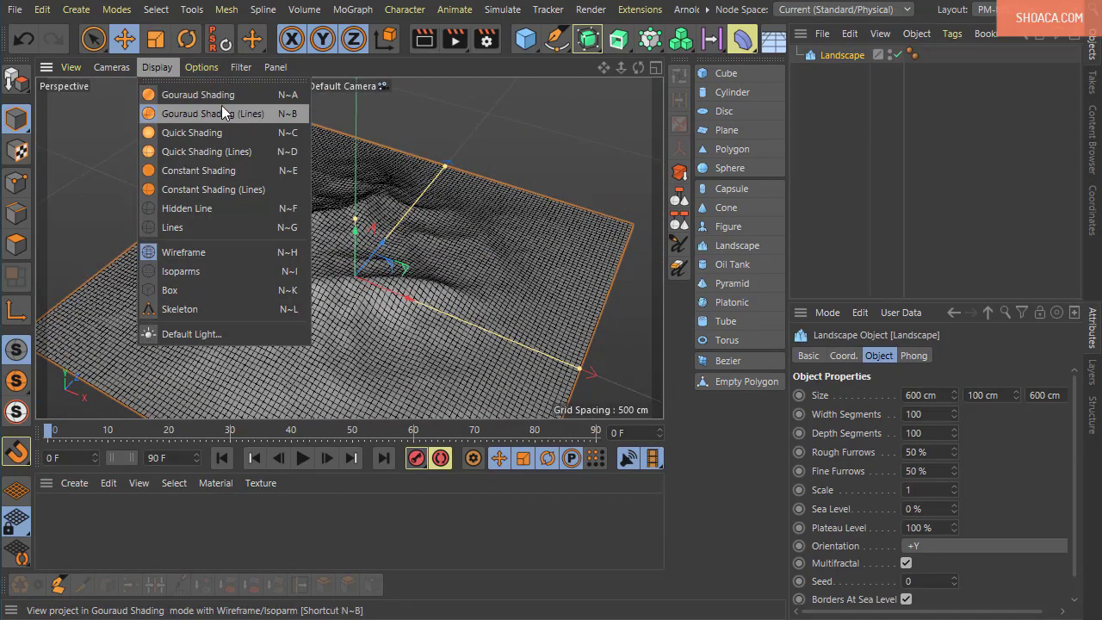
click(202, 99)
alt+drag(506, 354, 487, 331)
alt+middle_drag(389, 276, 350, 248)
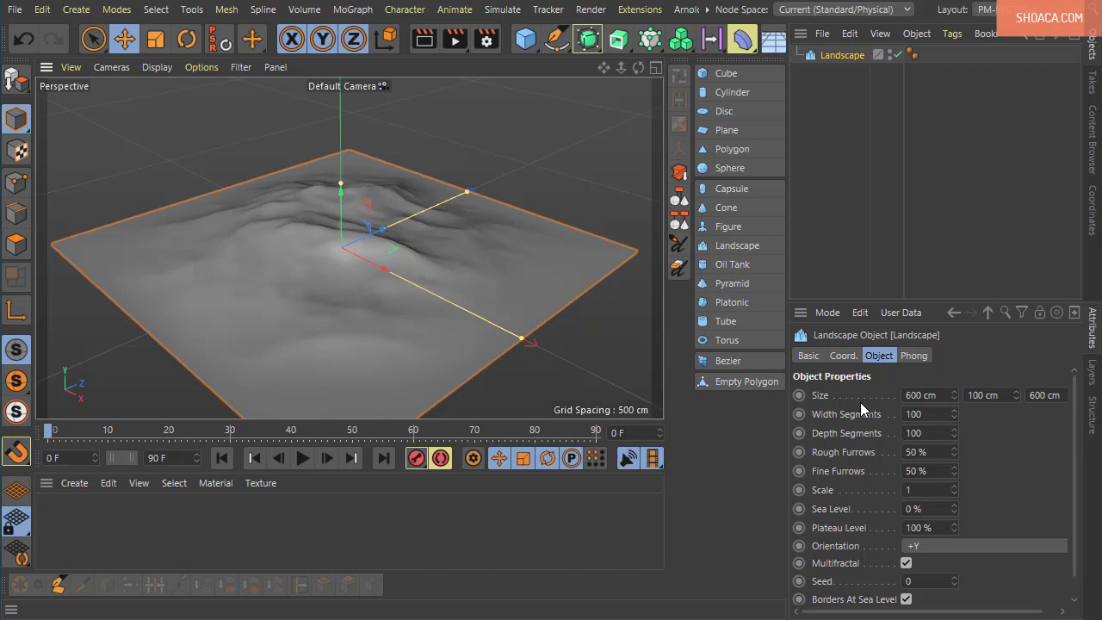
- Set the landscape's size to 602 cm wide, 83 cm high and 589 cm deep through its numeric size values
drag(954, 395, 1018, 410)
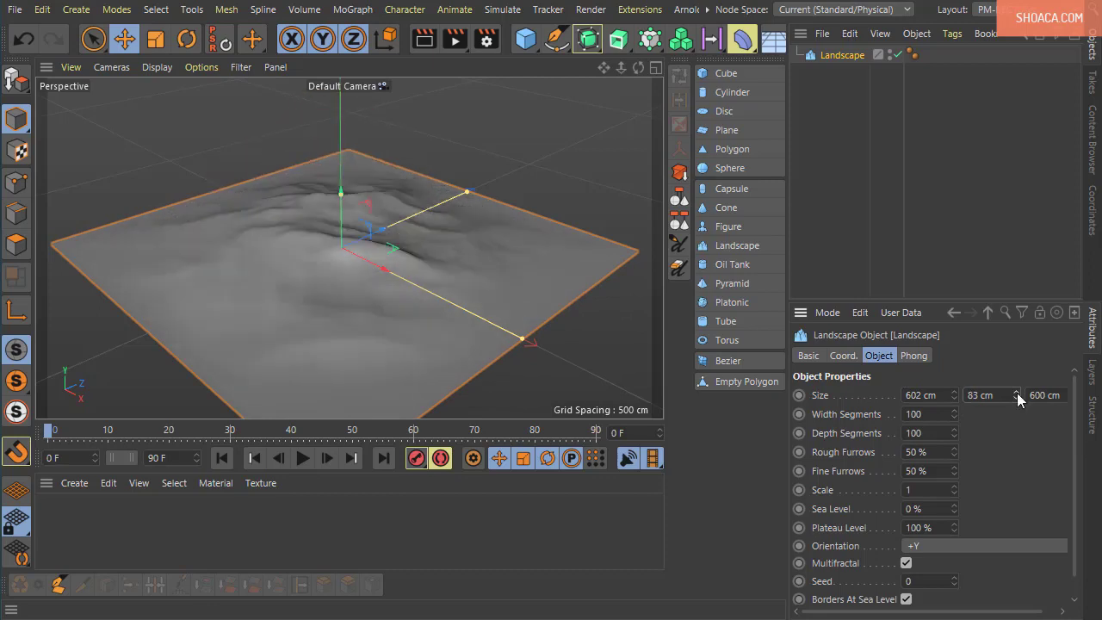
drag(1034, 611, 1048, 612)
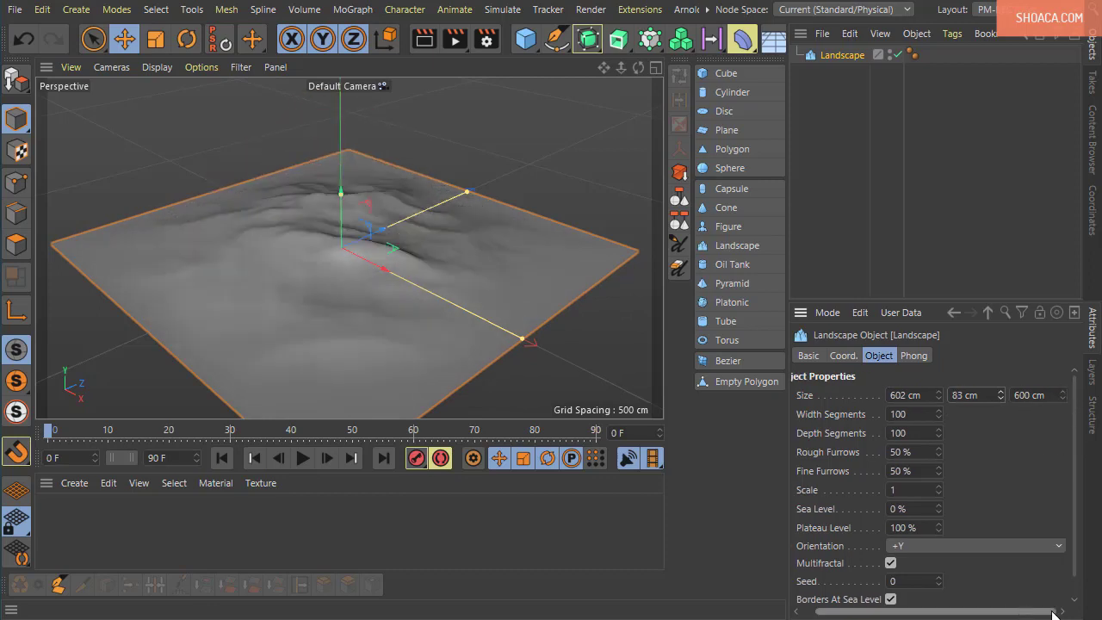
mouse_move(1064, 394)
mouse_down()
mouse_move(1064, 319)
mouse_move(1063, 404)
mouse_up()
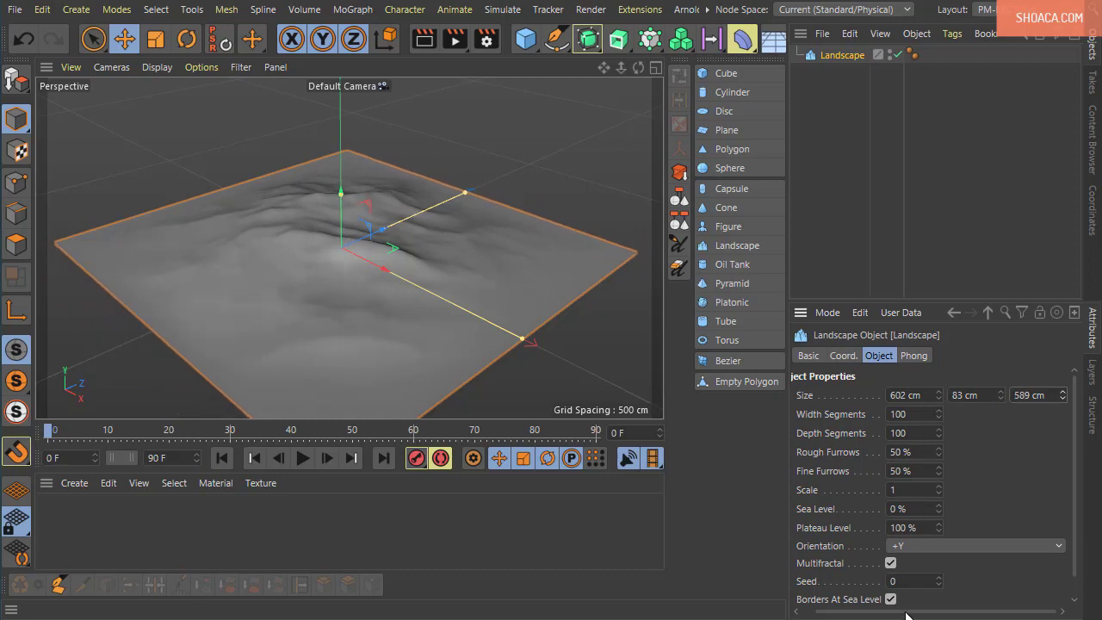
drag(905, 615, 890, 615)
- Stretch the landscape with its viewport handles to about 663 × 274 × 760 cm and preview-render the view
drag(465, 193, 496, 185)
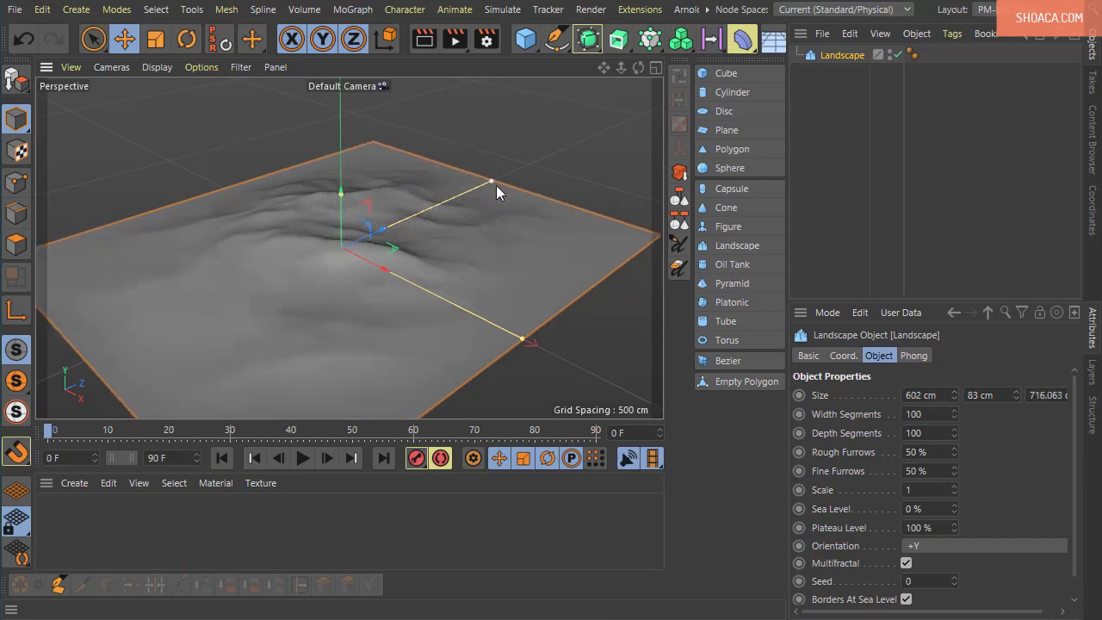
drag(518, 339, 544, 353)
drag(342, 194, 342, 57)
scroll(447, 317, down, 4)
mouse_move(432, 314)
alt+mouse_down()
mouse_move(428, 390)
mouse_move(436, 303)
alt+mouse_up()
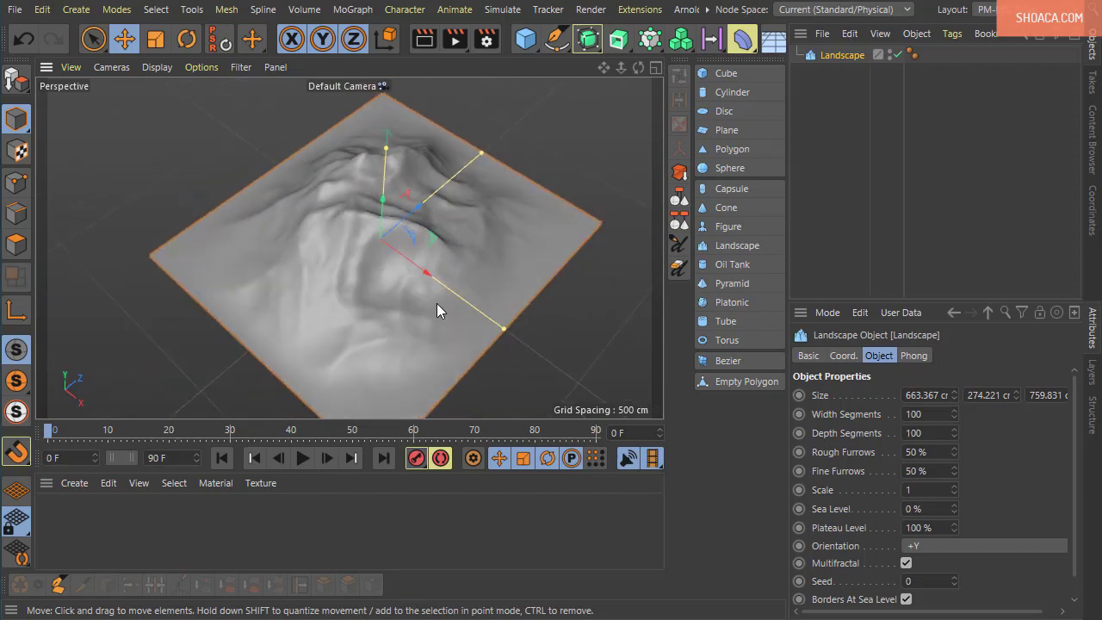
click(424, 39)
alt+drag(512, 360, 481, 379)
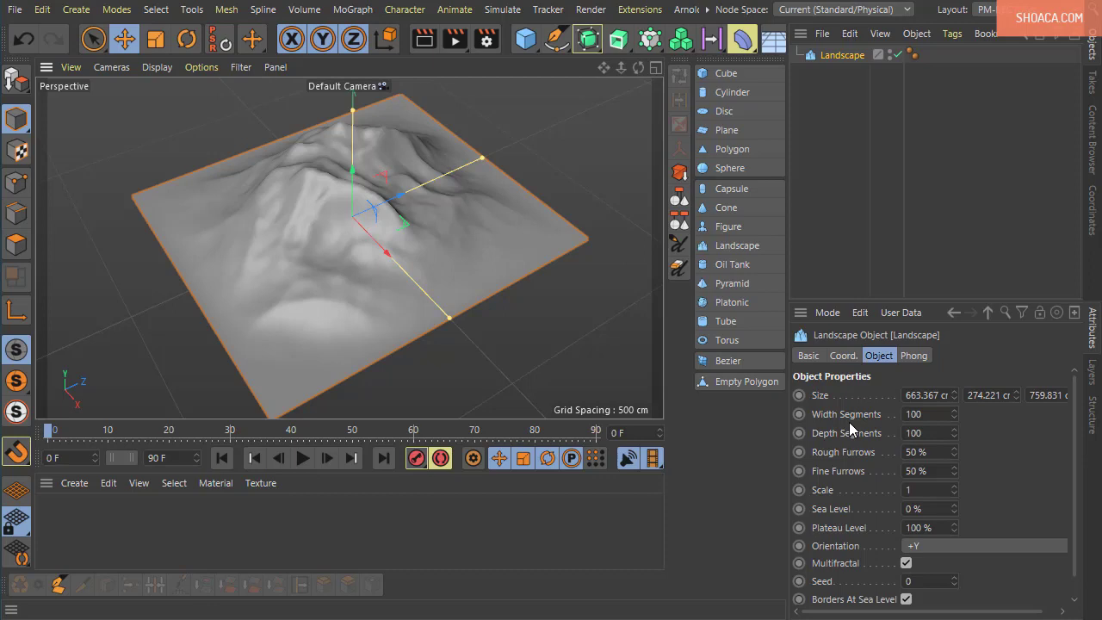
- Show the mesh in Gouraud Shading (Lines), and set the landscape to 122 width segments and 112 depth segments
drag(954, 411, 968, 410)
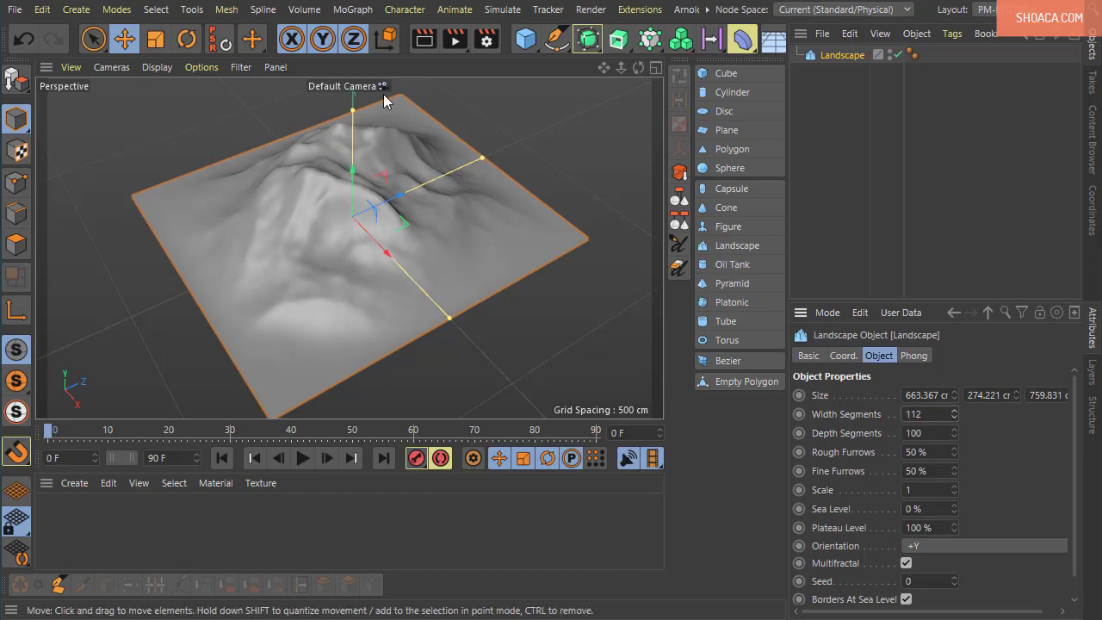
click(158, 67)
click(190, 113)
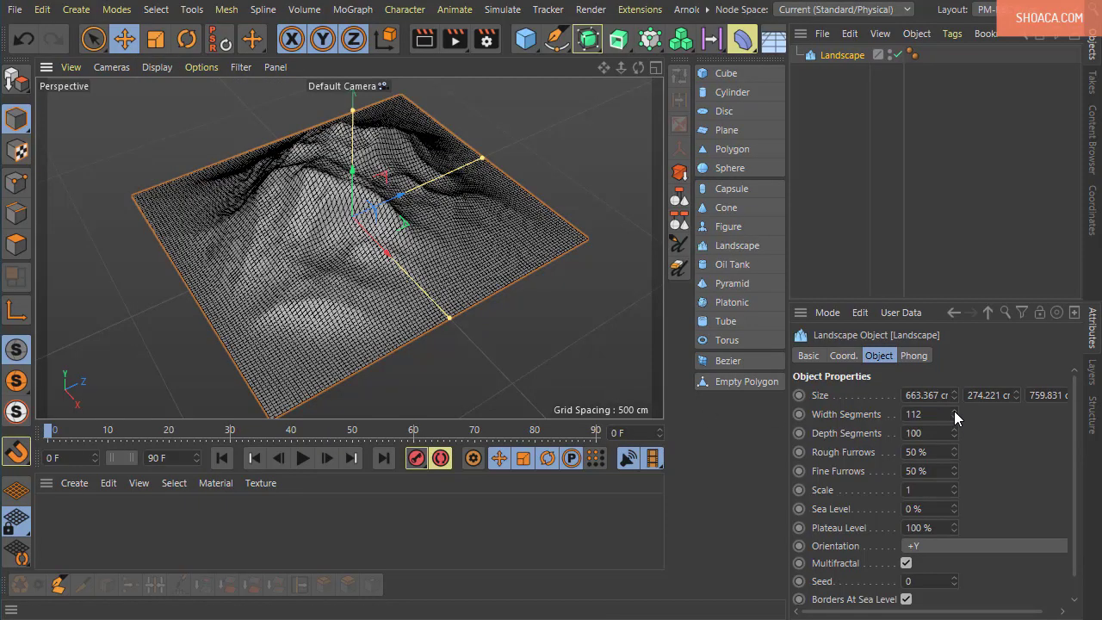
drag(954, 410, 958, 433)
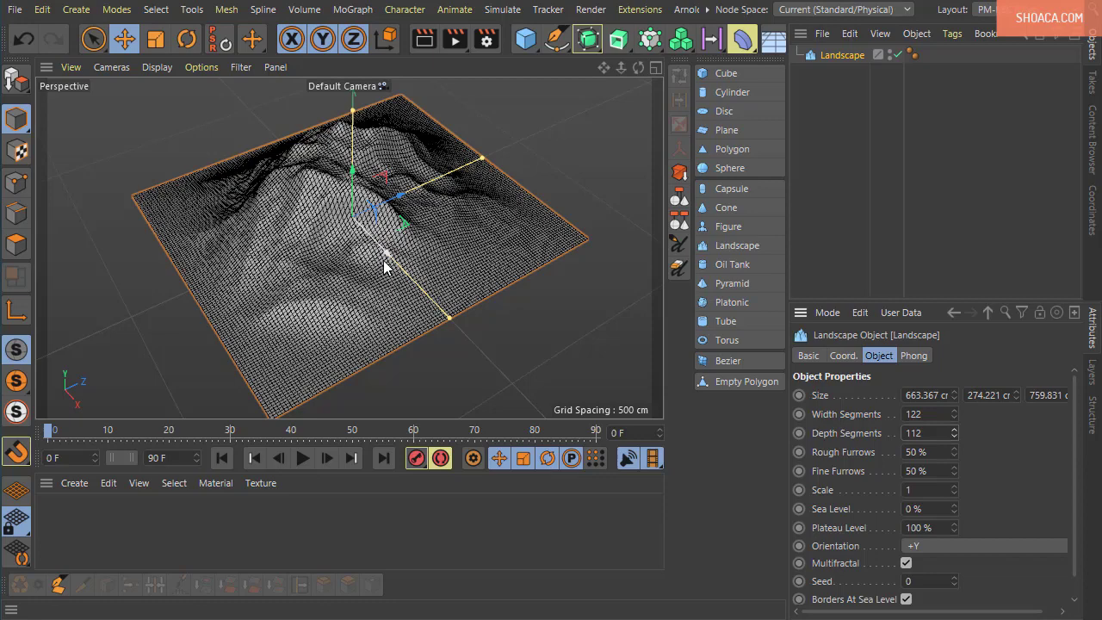
alt+drag(379, 299, 400, 303)
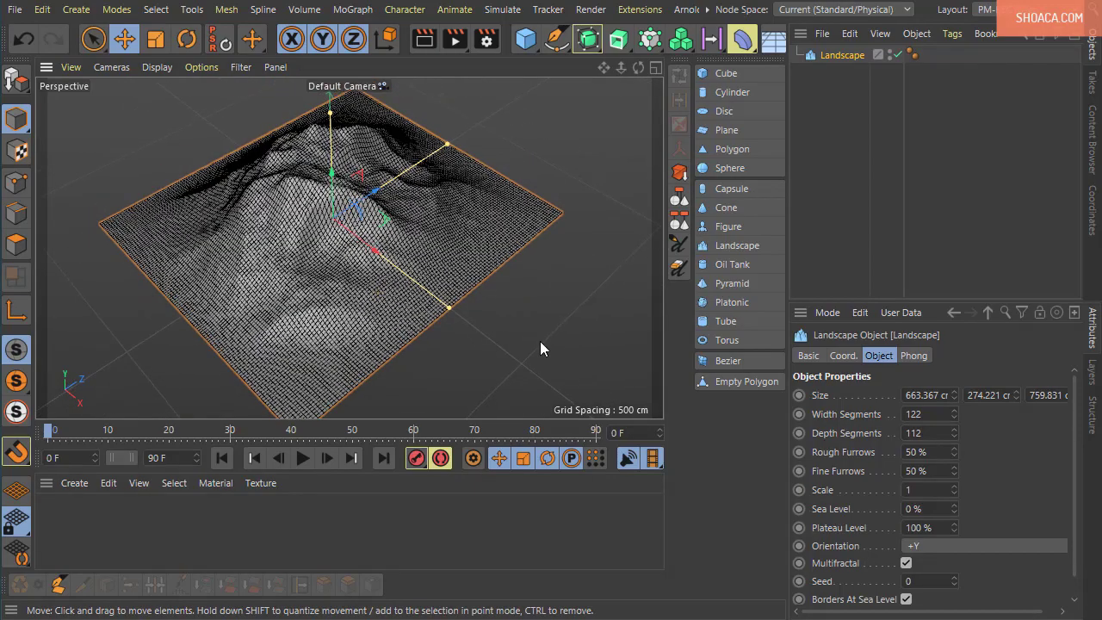
alt+drag(541, 341, 637, 379)
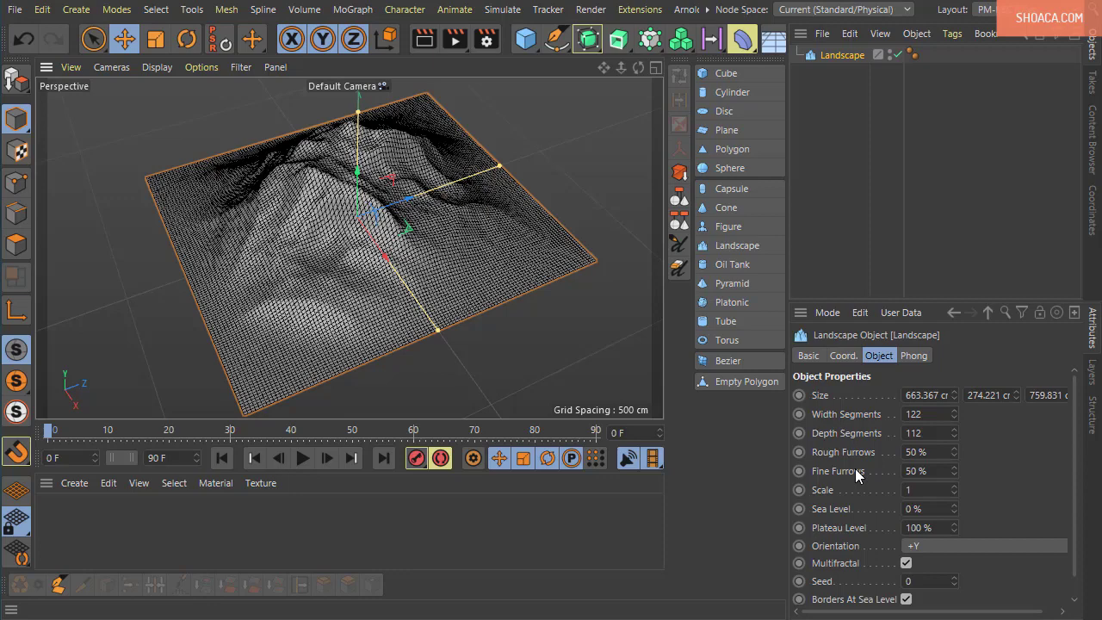
- Raise Rough Furrows to 99 % and Fine Furrows to 100 %, and display the terrain in plain Gouraud Shading
mouse_move(953, 452)
mouse_down()
mouse_move(954, 430)
mouse_move(960, 489)
mouse_move(953, 443)
mouse_up()
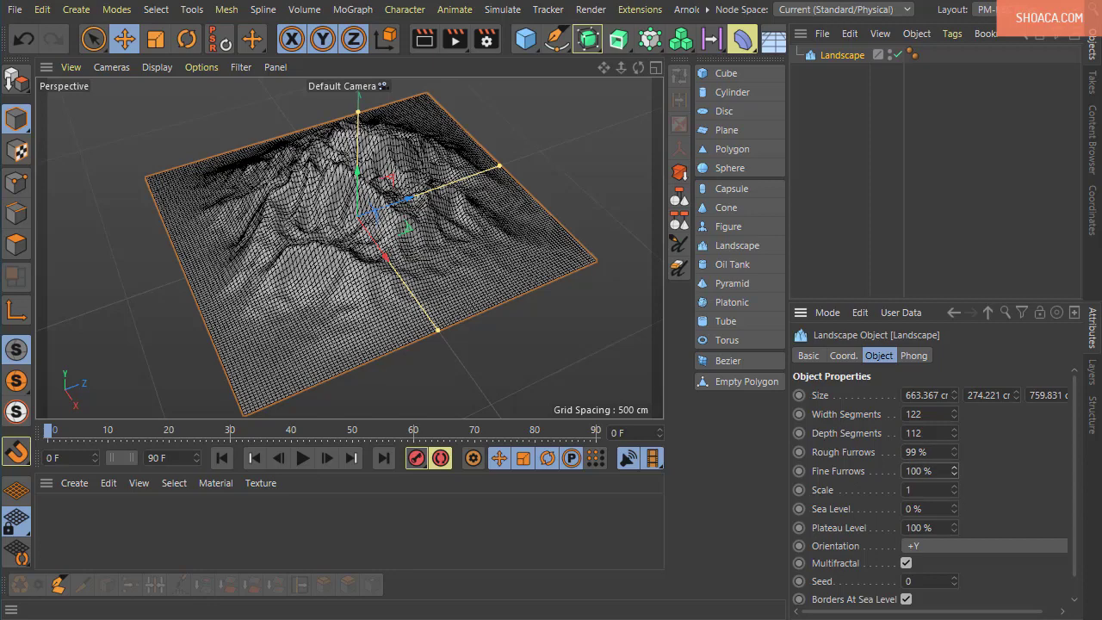
click(152, 66)
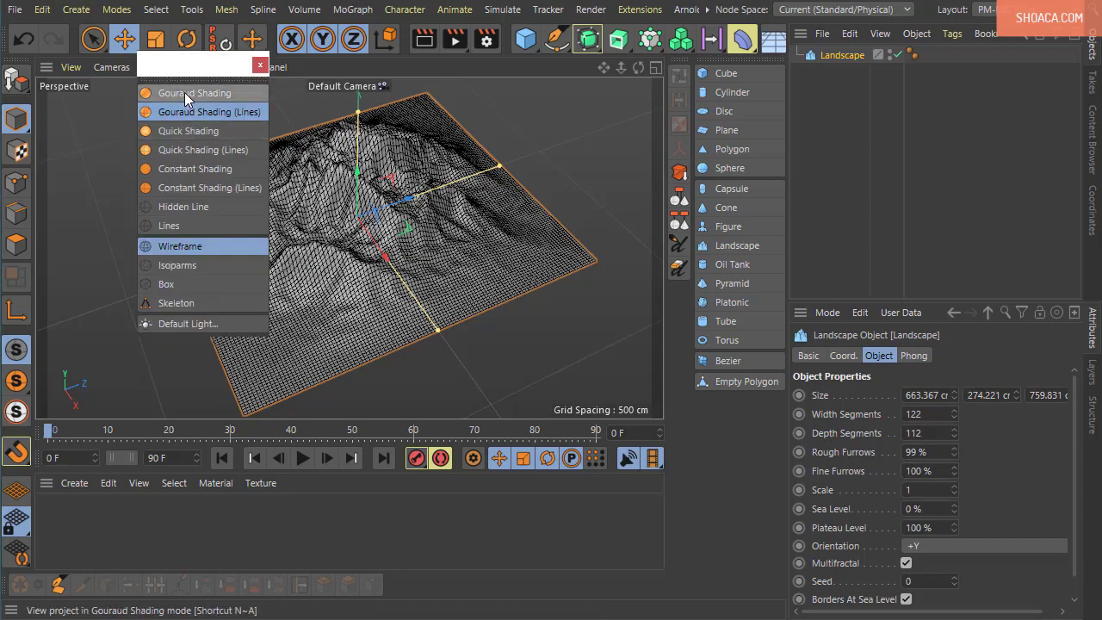
click(184, 92)
alt+drag(522, 349, 497, 354)
- Try Rough Furrows at 23 %, and return both Rough Furrows and Fine Furrows to 50 %
drag(955, 452, 955, 503)
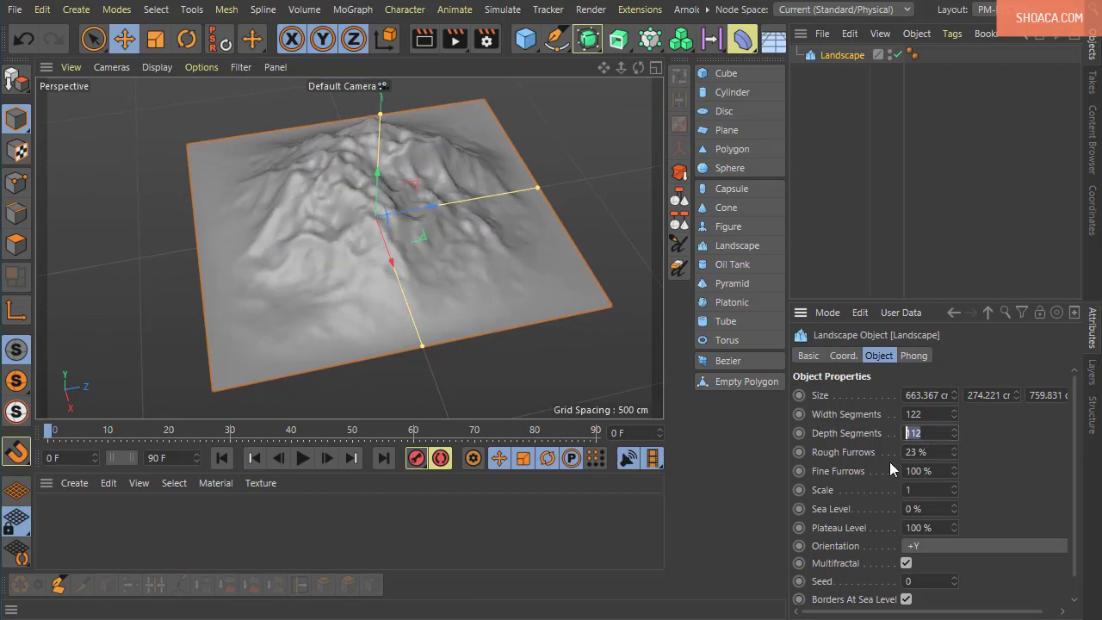
double_click(923, 451)
text(50)
key(Tab)
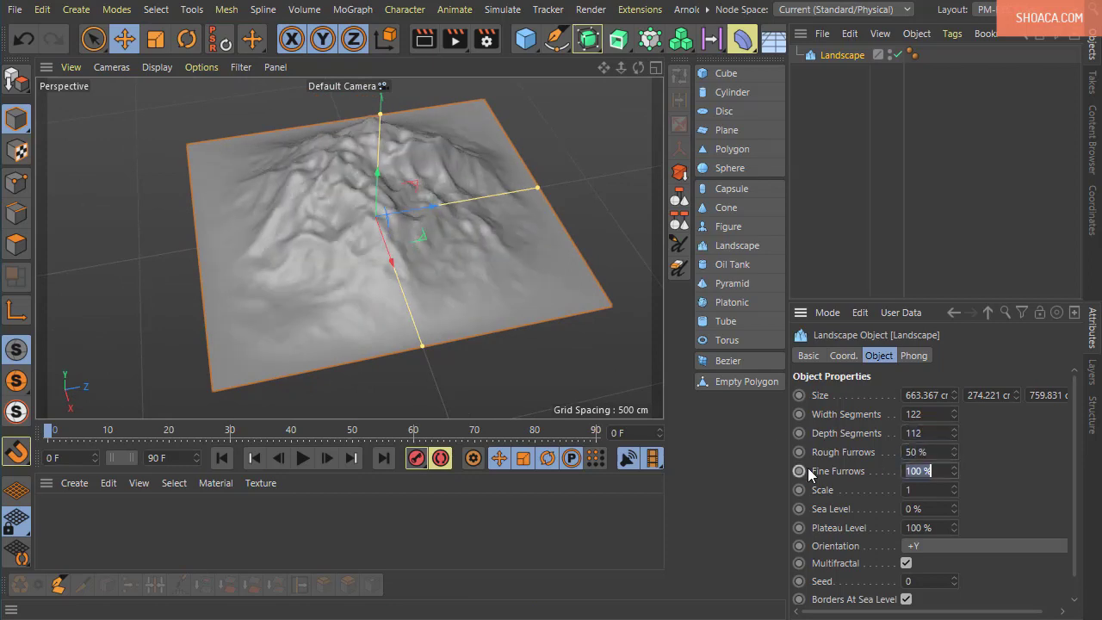
text(50)
key(Return)
alt+drag(502, 188, 516, 259)
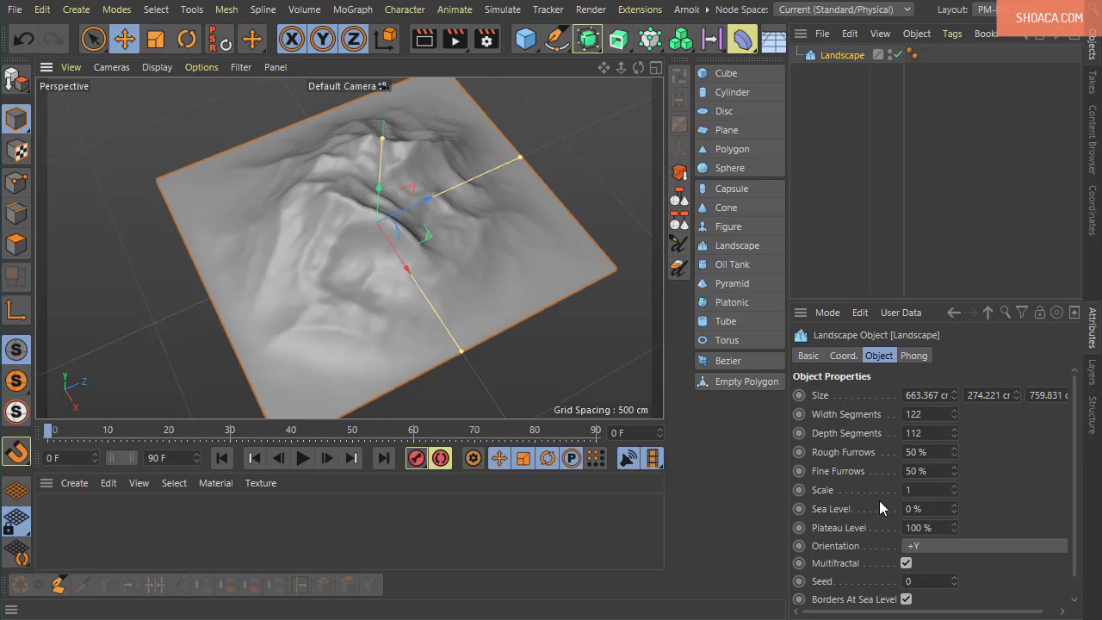
- Set the landscape's Scale to 1.32 and its Sea Level to 72 %
drag(954, 490, 954, 462)
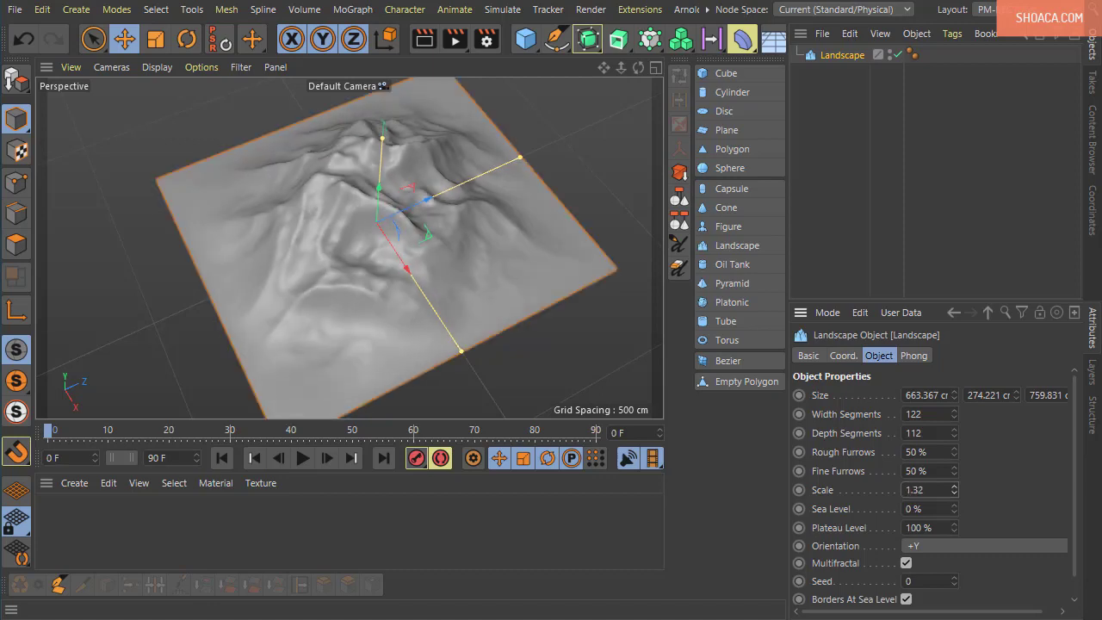
alt+drag(569, 356, 546, 326)
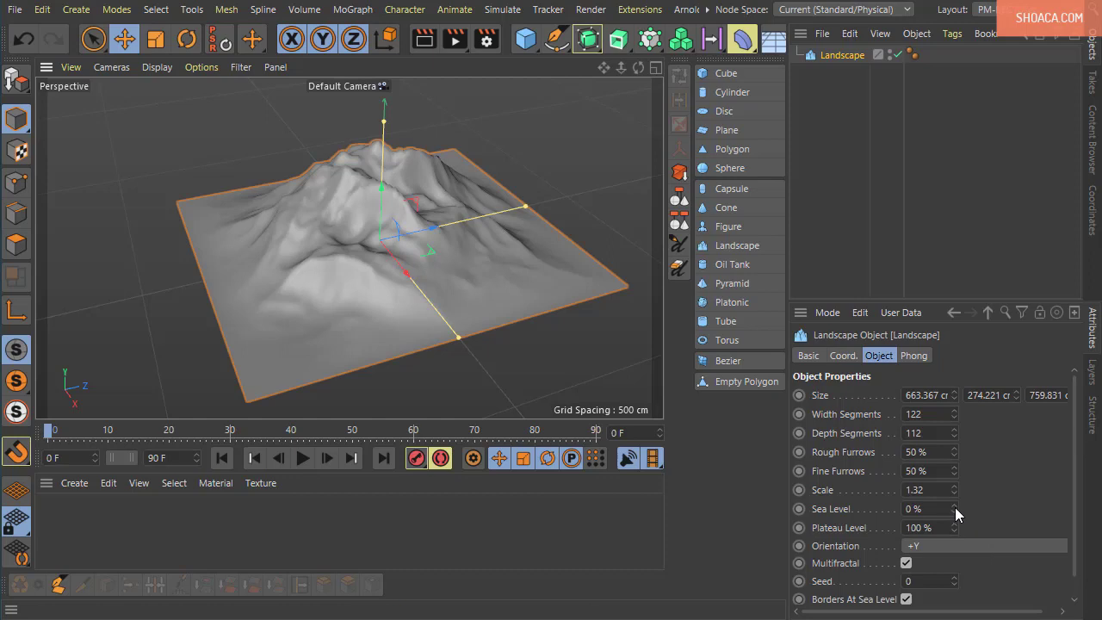
drag(955, 507, 955, 449)
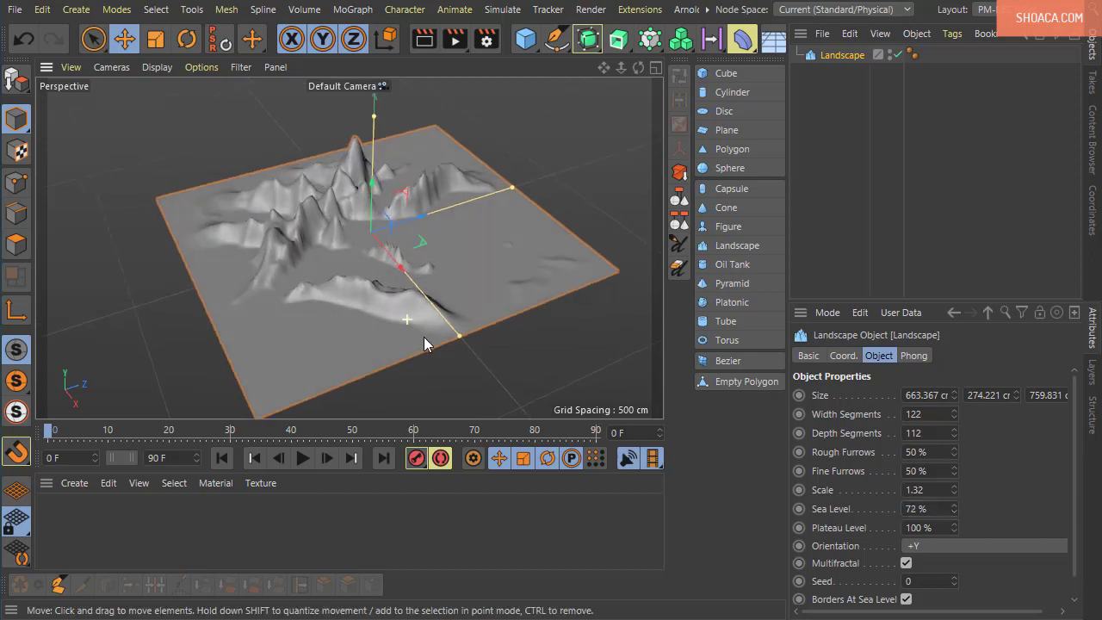
alt+drag(423, 336, 412, 292)
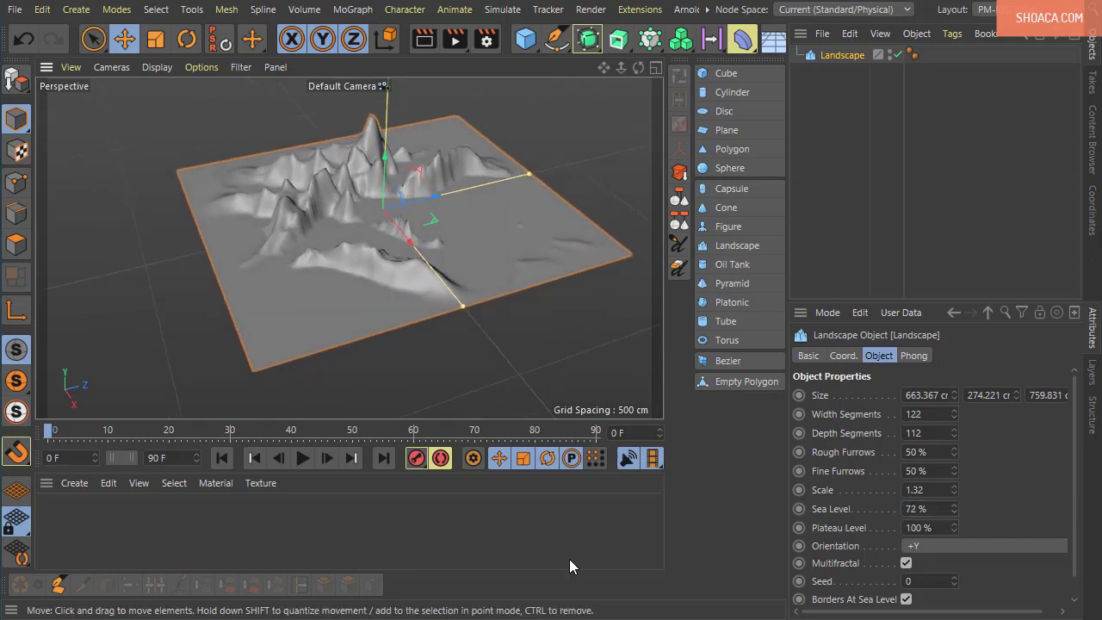
alt+drag(489, 287, 517, 294)
- Turn off Borders At Sea Level to inspect the terrain's open edges, and enable it again
scroll(1072, 591, down, 1)
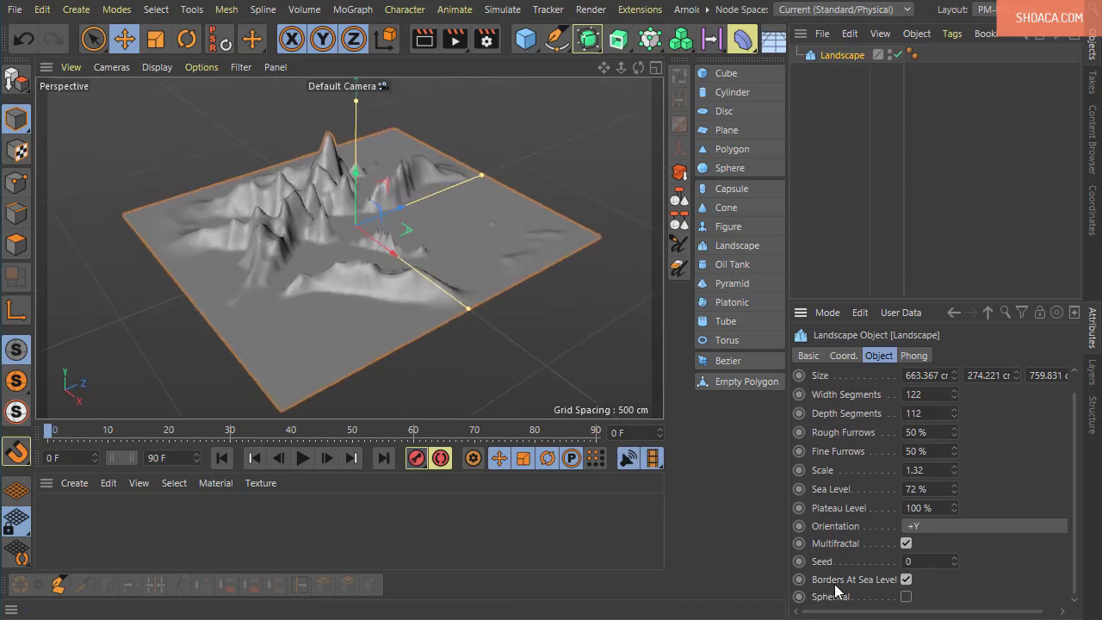
click(905, 580)
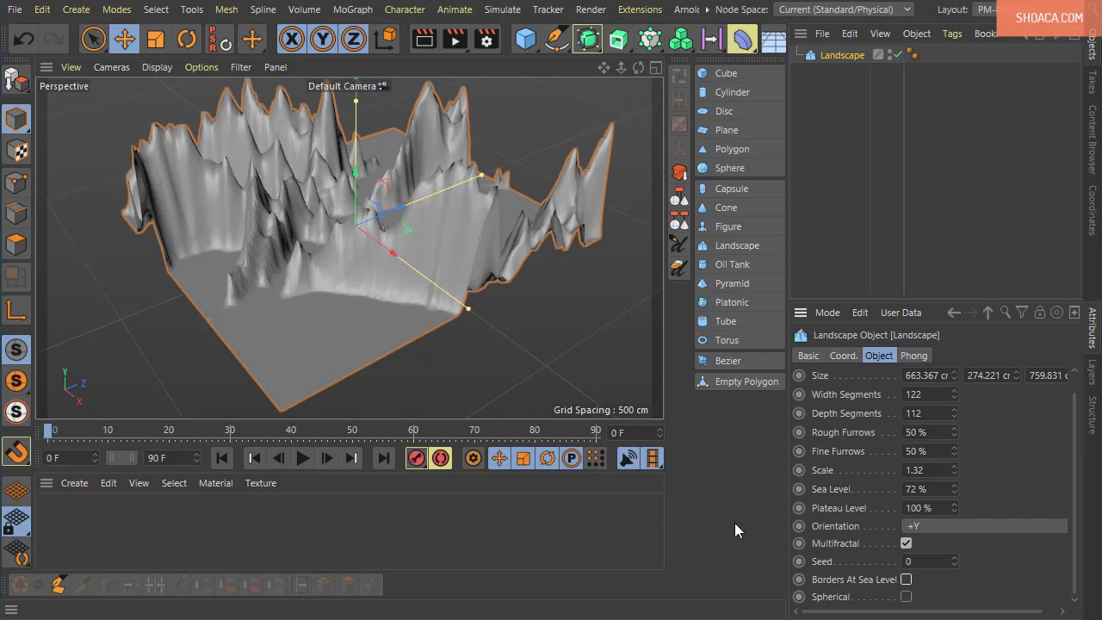
alt+drag(545, 342, 426, 317)
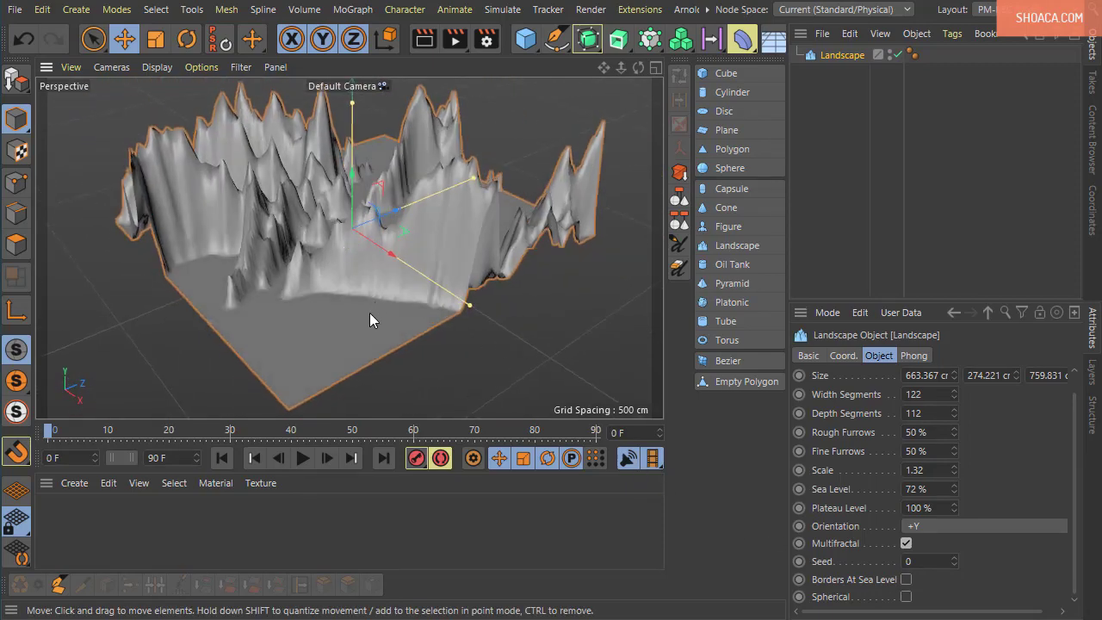
alt+drag(359, 211, 413, 344)
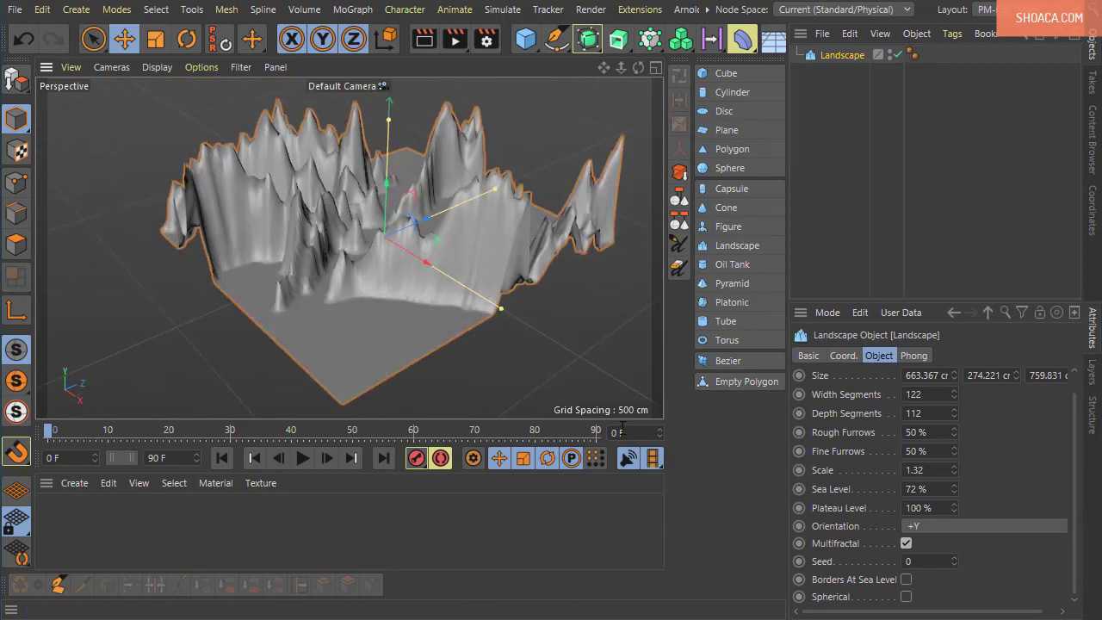
click(906, 582)
alt+drag(595, 373, 560, 391)
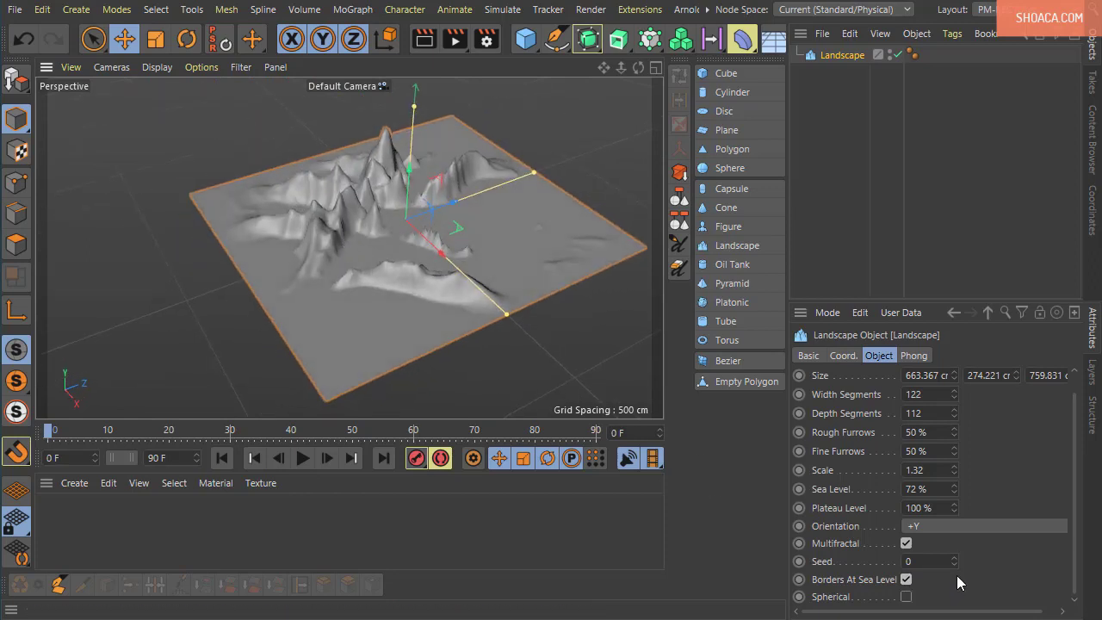
- Lower the Sea Level to 7 %, and try a Plateau Level of 43 % before settling on 81 %
drag(953, 493, 953, 549)
alt+middle_drag(476, 358, 397, 336)
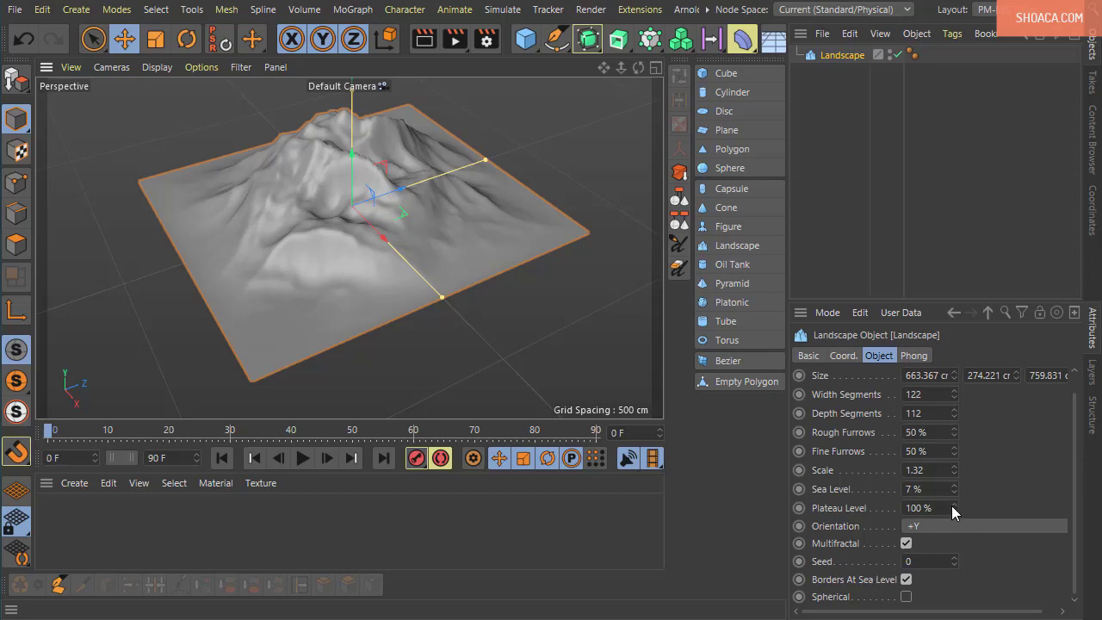
drag(951, 506, 951, 568)
alt+drag(582, 338, 556, 414)
alt+drag(589, 322, 559, 417)
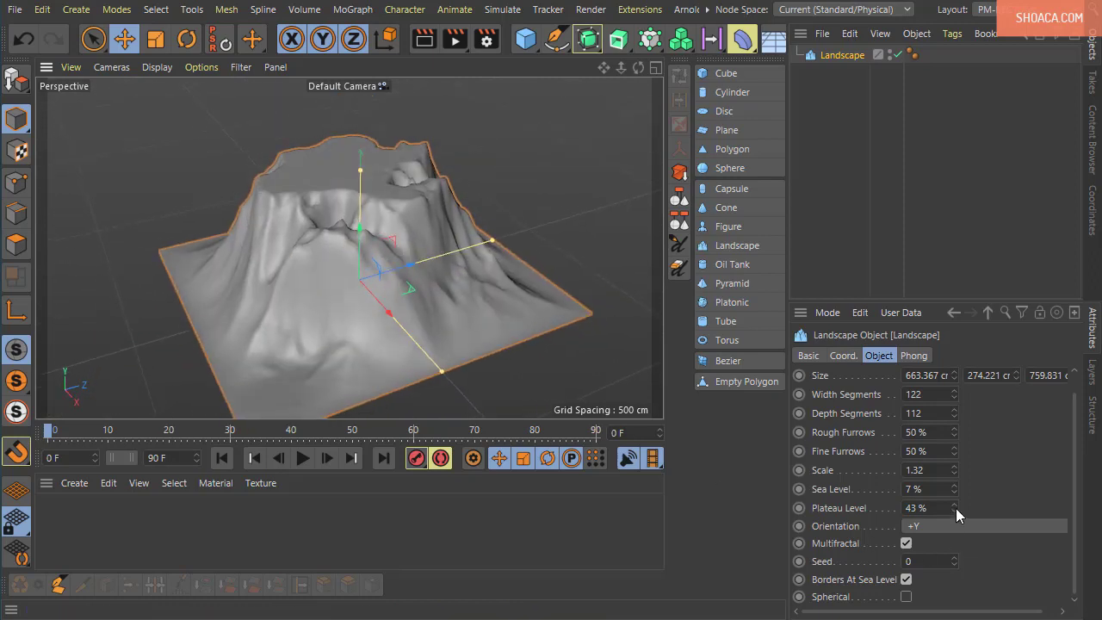
mouse_move(956, 508)
mouse_down()
mouse_move(956, 518)
mouse_move(956, 495)
mouse_up()
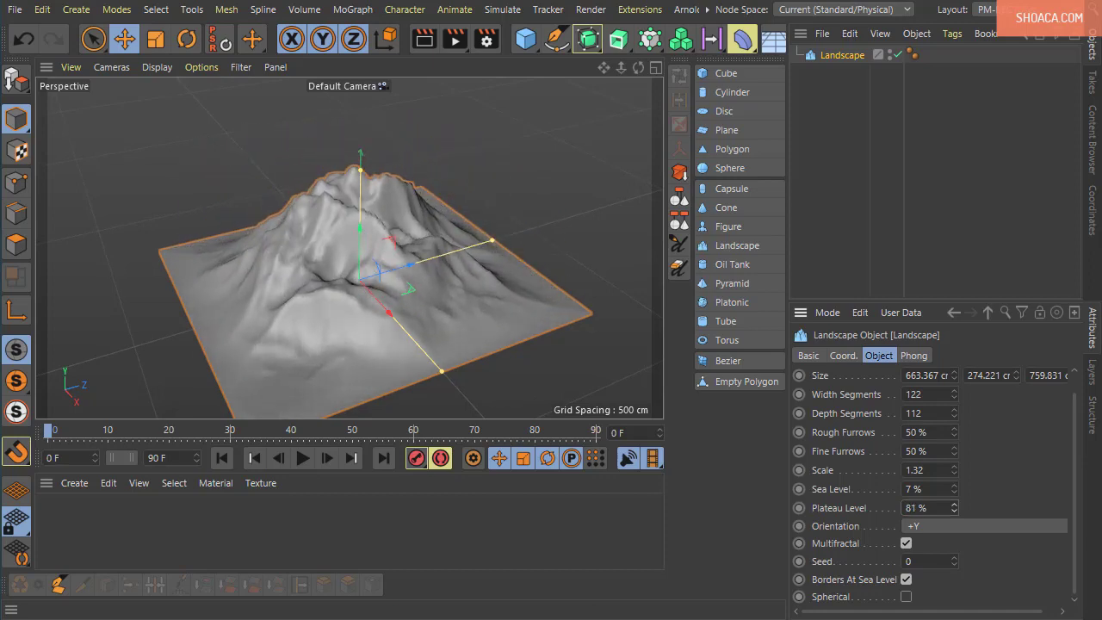
- Change the landscape's Orientation to -Y and inspect the inverted terrain
click(929, 529)
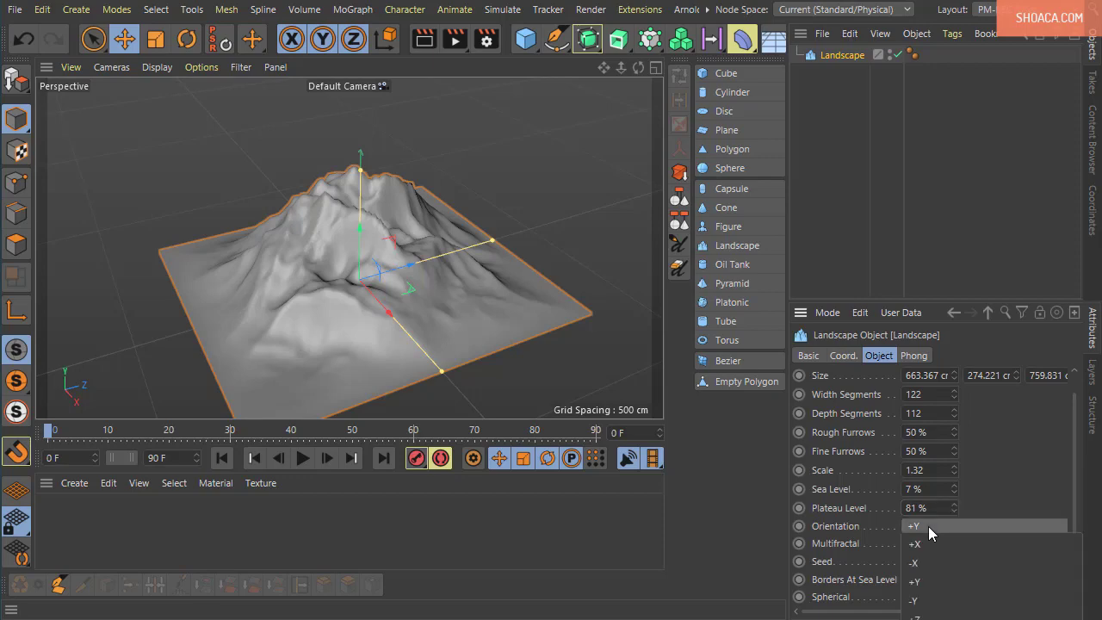
click(941, 601)
alt+drag(534, 396, 437, 371)
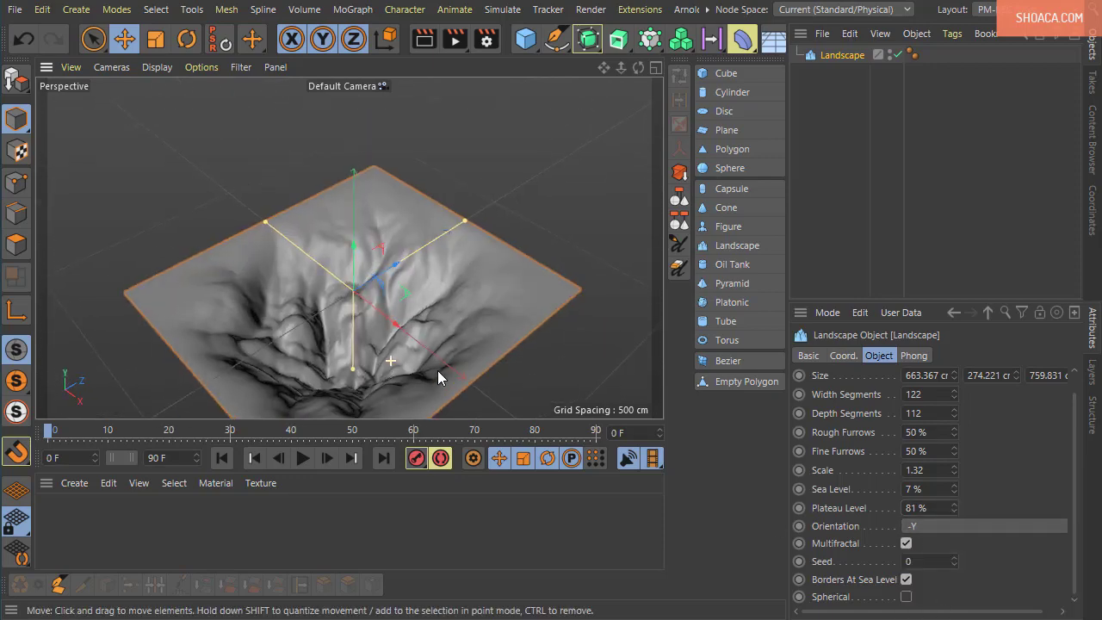
- Set the landscape's Orientation to +Y and inspect the upright terrain
click(910, 530)
click(930, 584)
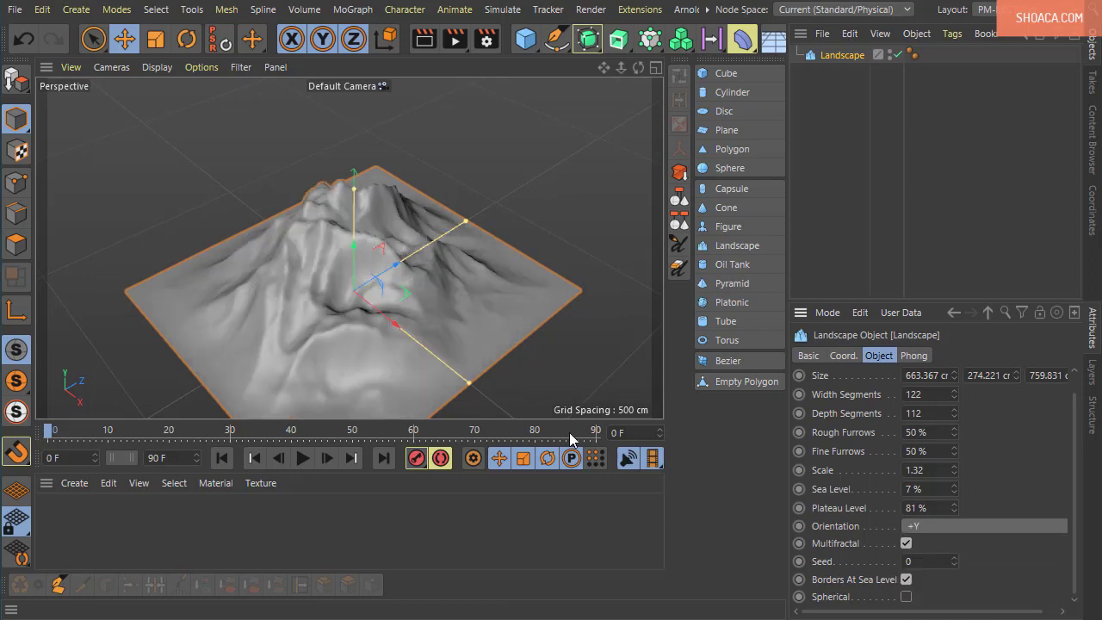
alt+drag(511, 321, 467, 326)
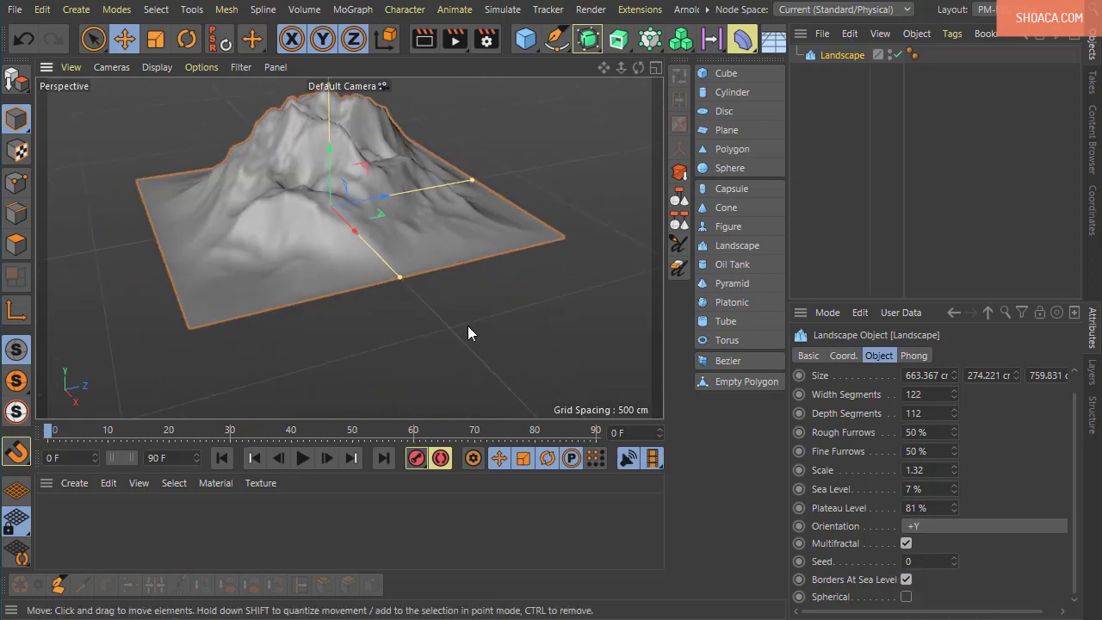
alt+middle_drag(467, 325, 499, 401)
alt+drag(381, 338, 390, 377)
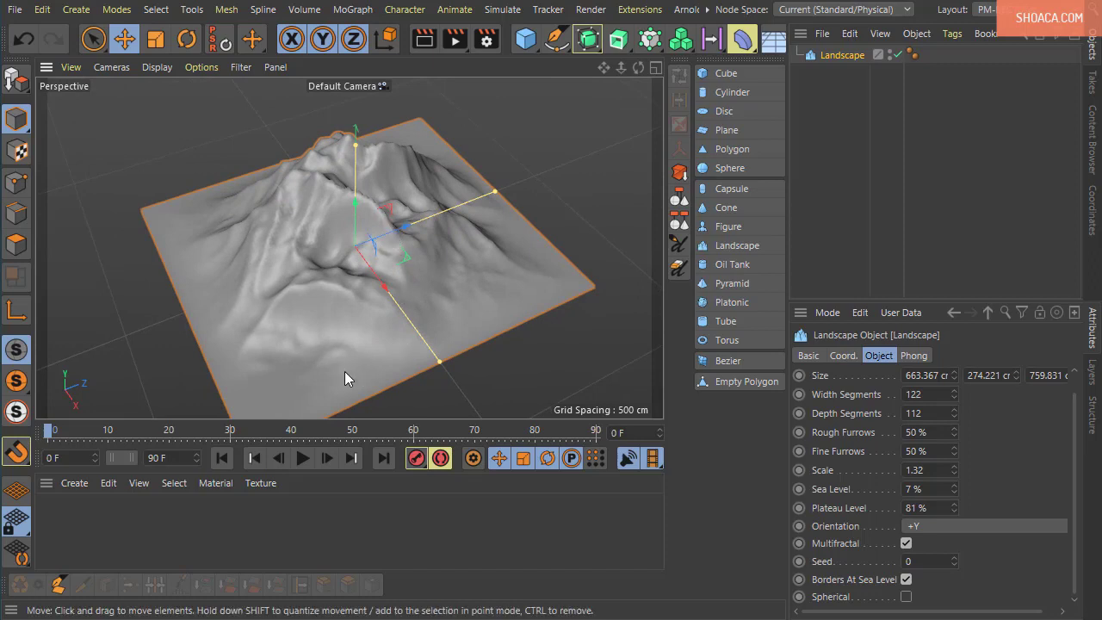
- Raise the landscape's Seed one value at a time to 17, comparing the terrain variations
click(953, 558)
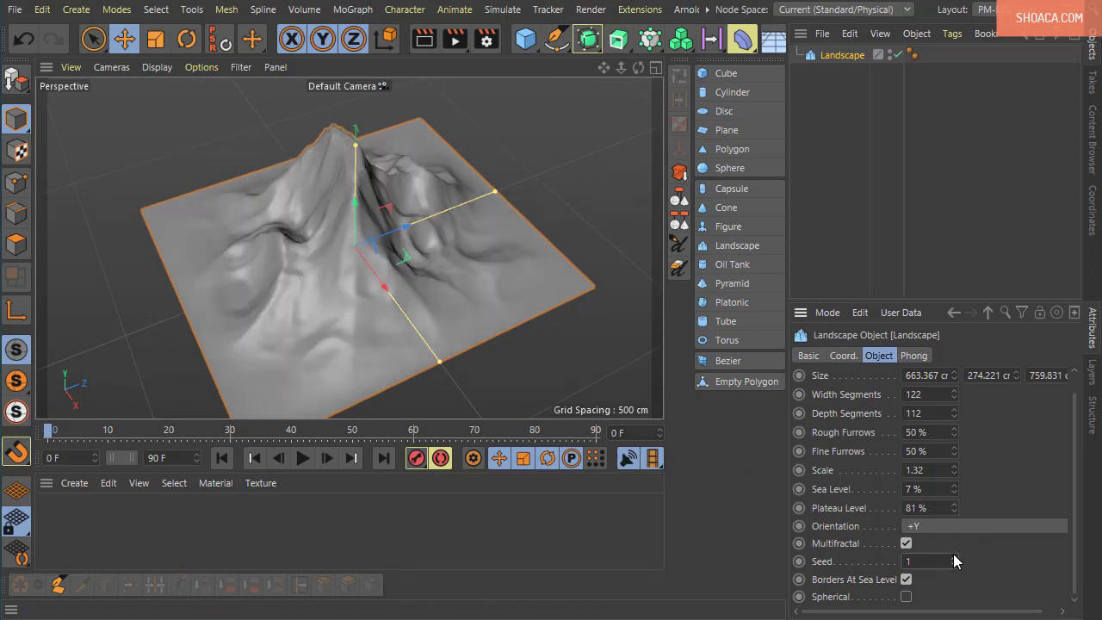
click(953, 557)
click(953, 556)
click(953, 556)
click(954, 556)
click(953, 556)
click(953, 556)
click(953, 556)
click(953, 556)
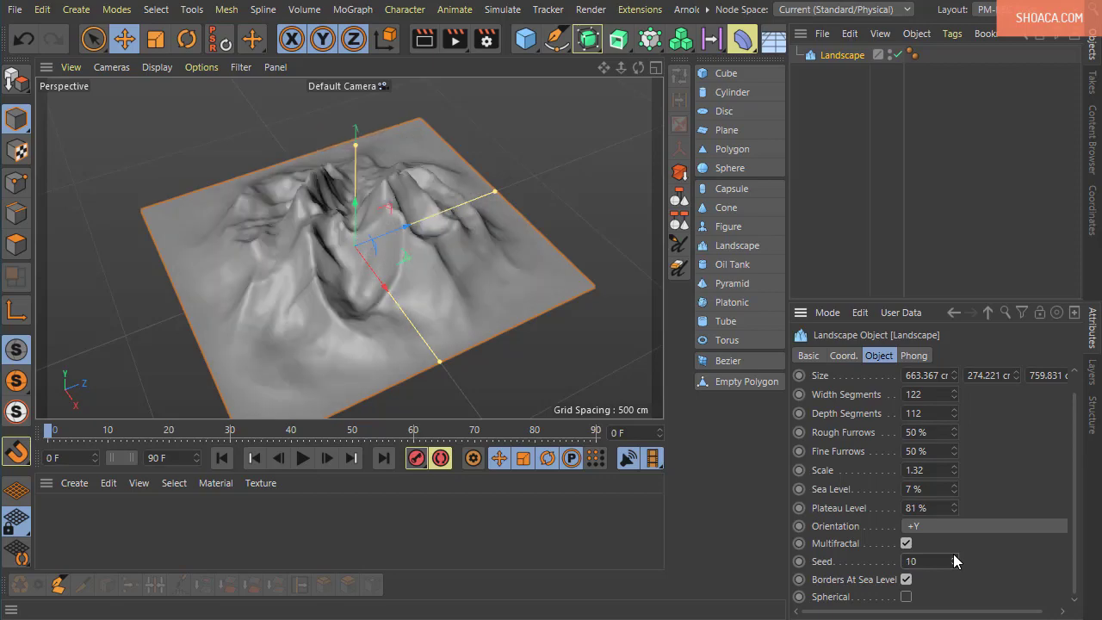
click(953, 557)
click(953, 557)
click(953, 557)
click(953, 557)
click(953, 557)
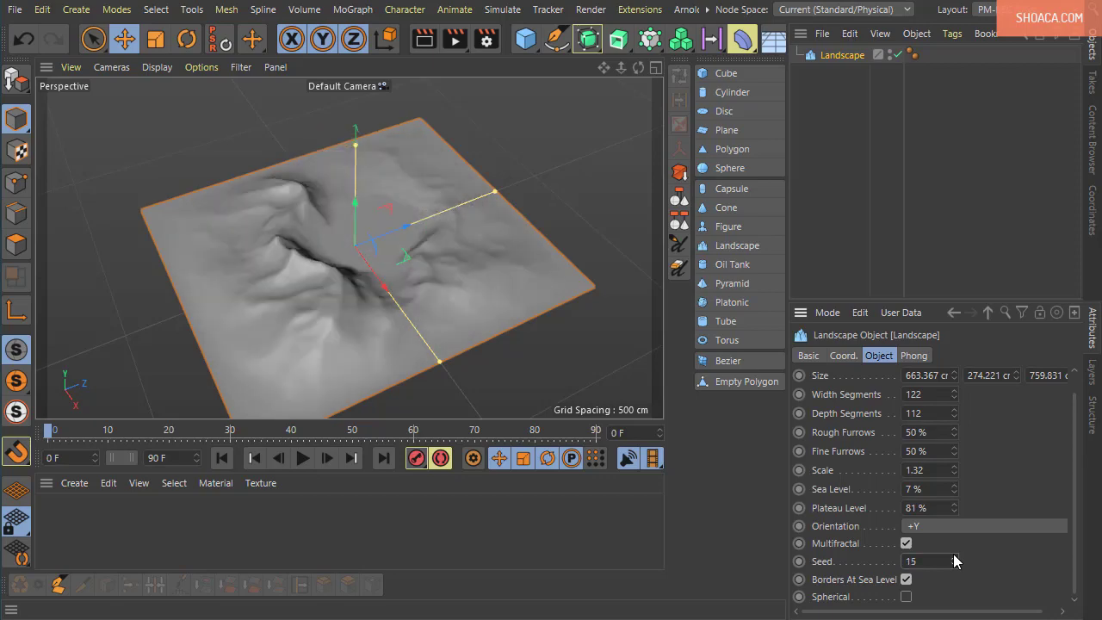
click(953, 557)
click(953, 558)
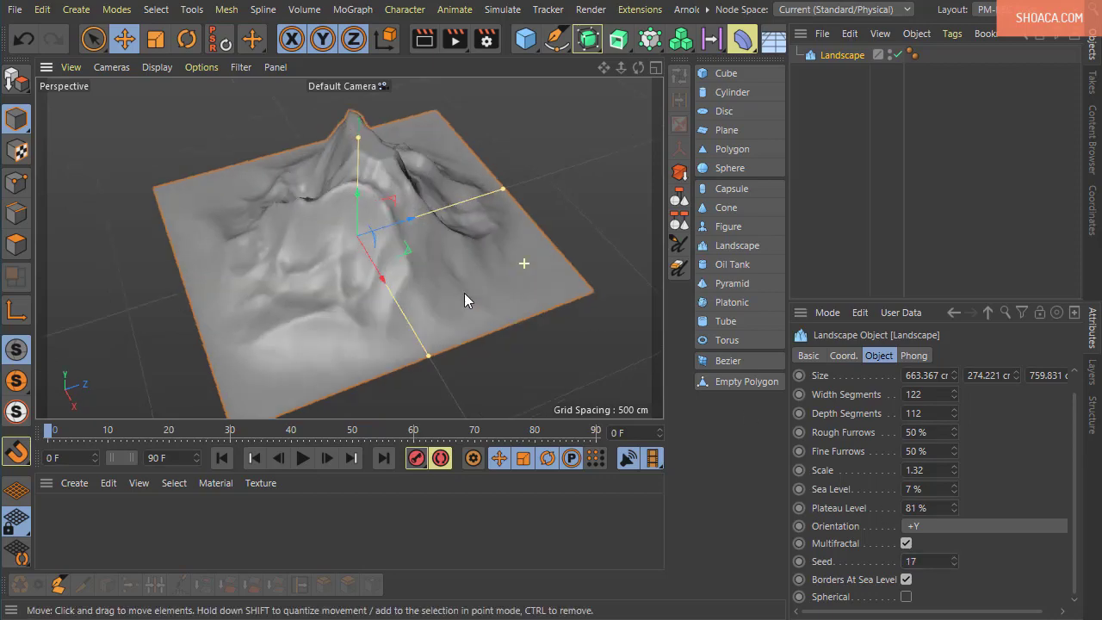
alt+drag(465, 298, 400, 338)
- Continue raising the Seed to 24 and inspect the mountain shape from another angle
click(954, 557)
click(954, 556)
click(954, 556)
click(954, 556)
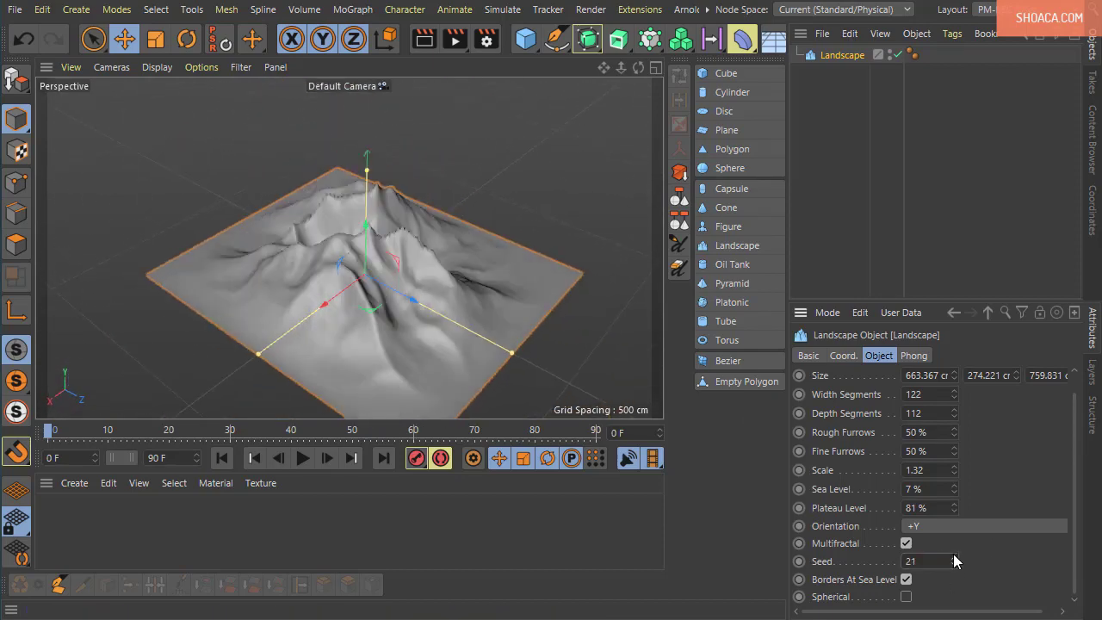
click(954, 556)
click(954, 557)
click(954, 556)
alt+drag(451, 277, 594, 299)
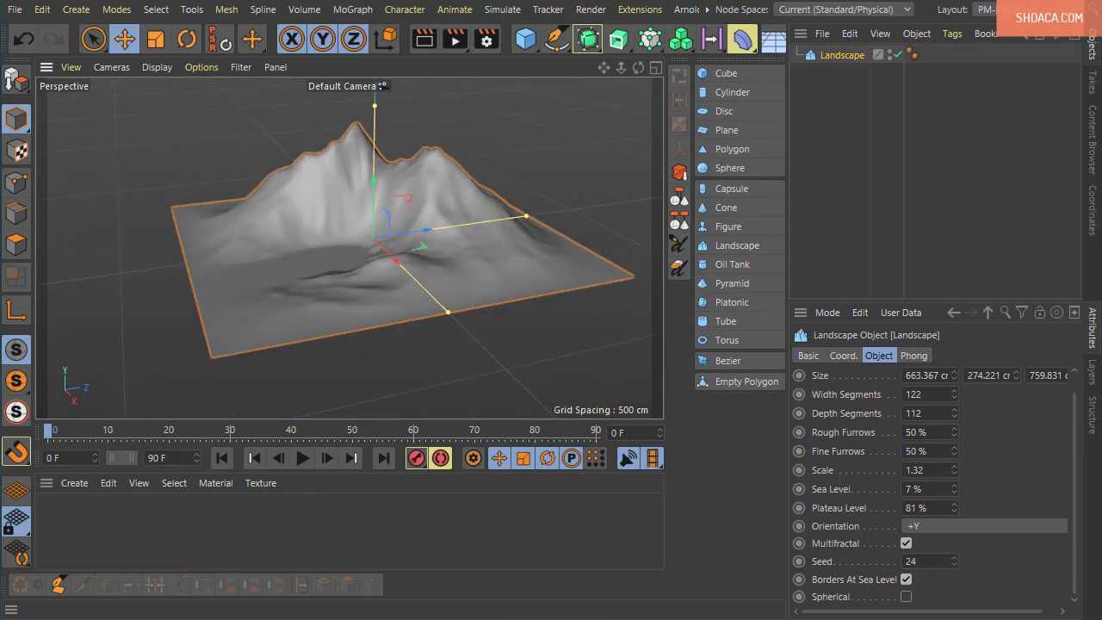
- Toggle Multifractal to compare the terrain, leave it off, and raise the Seed to 27
click(906, 543)
click(906, 543)
click(906, 546)
alt+drag(445, 366, 472, 369)
click(954, 557)
click(954, 557)
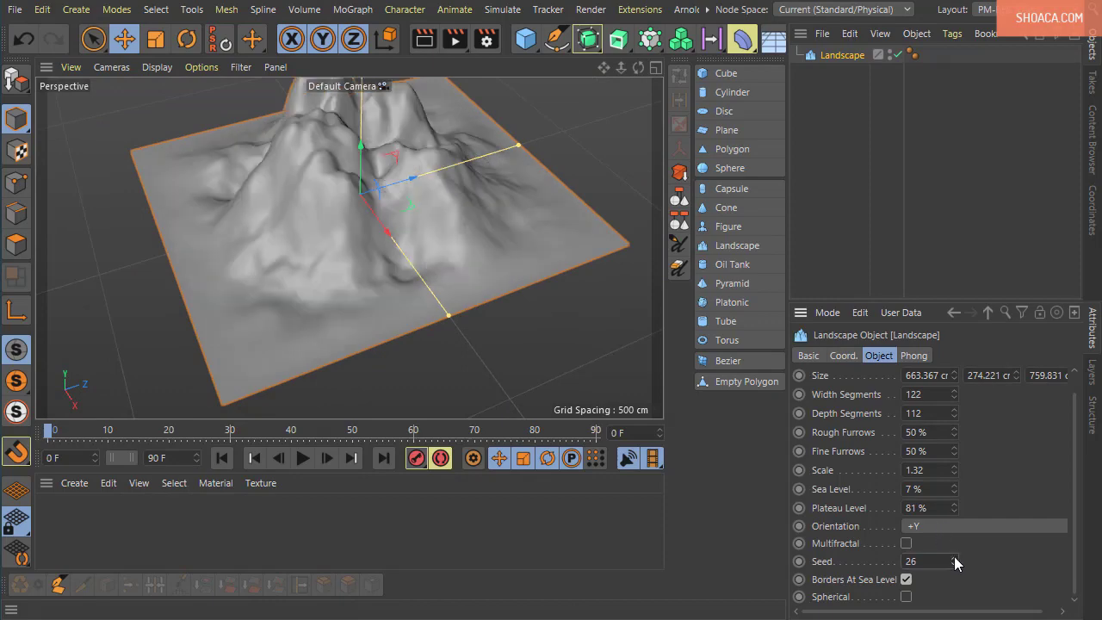
click(954, 557)
alt+drag(580, 268, 491, 328)
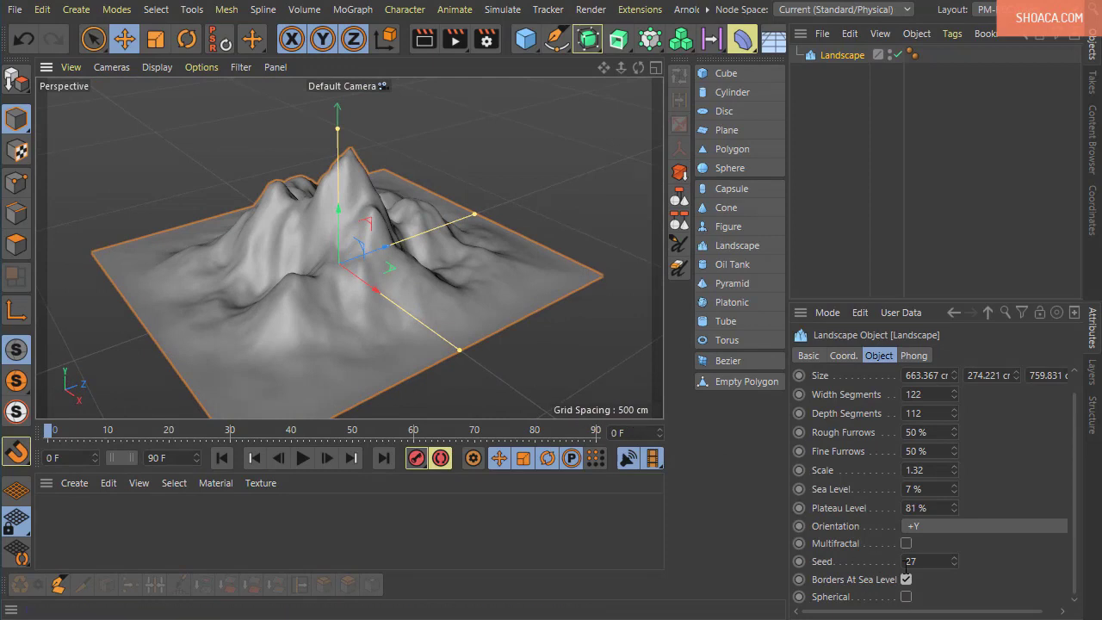
- Enable Multifractal again and inspect the terrain from several angles
click(908, 544)
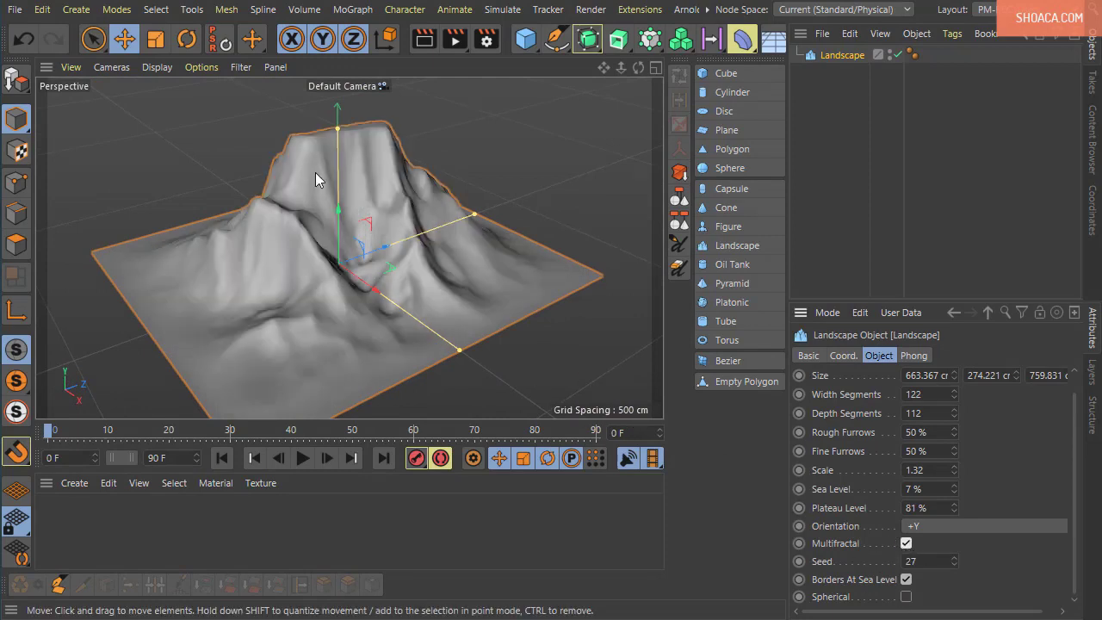
alt+drag(315, 172, 317, 239)
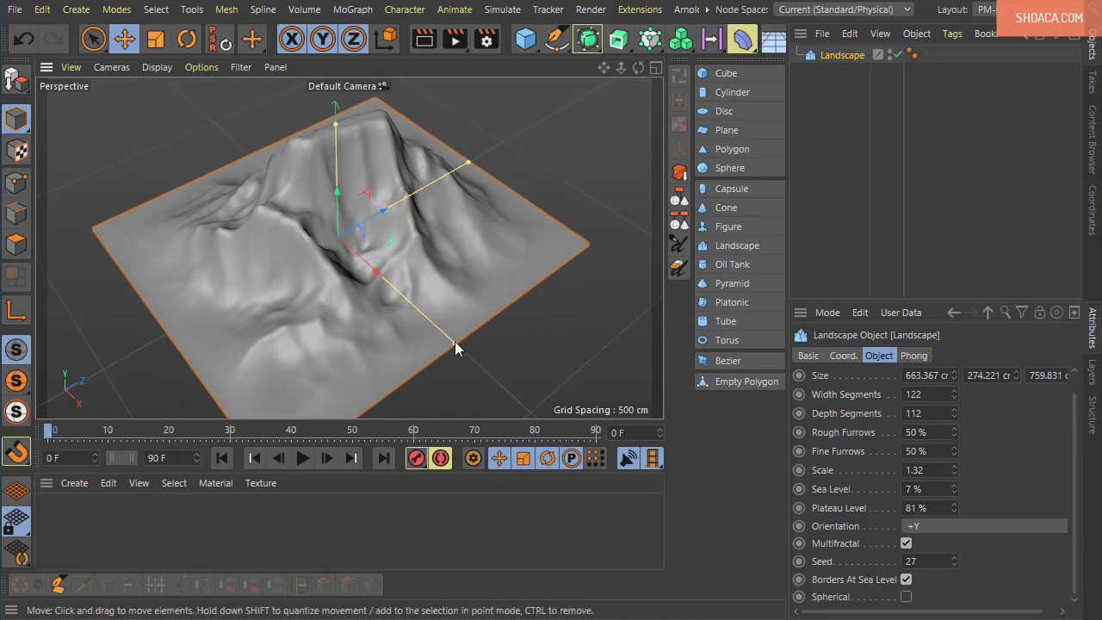
alt+drag(455, 276, 559, 415)
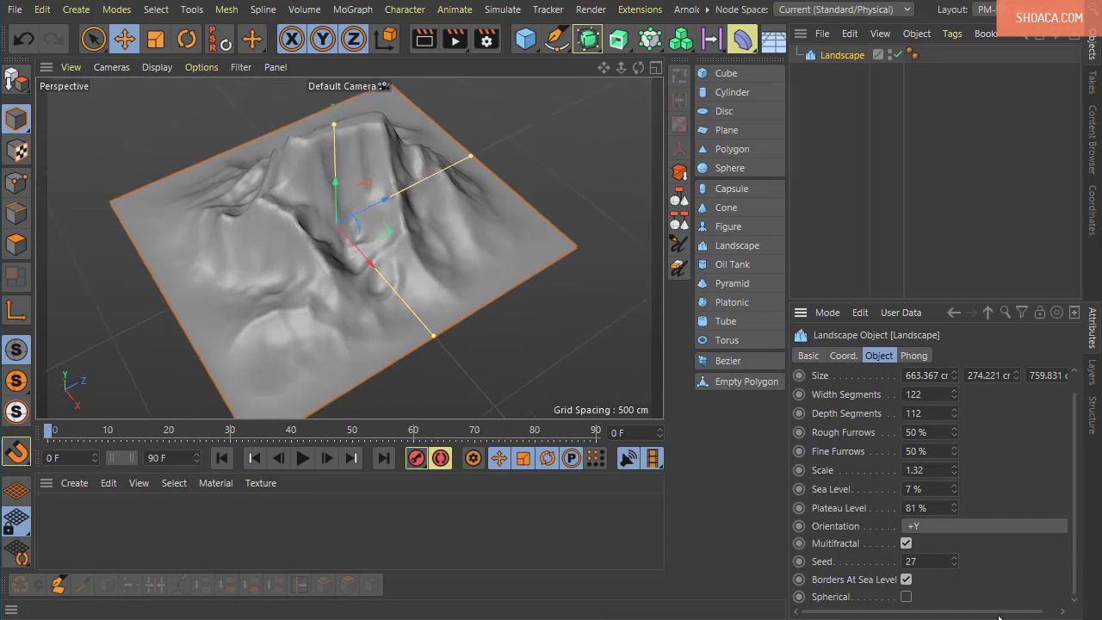
alt+drag(508, 361, 405, 327)
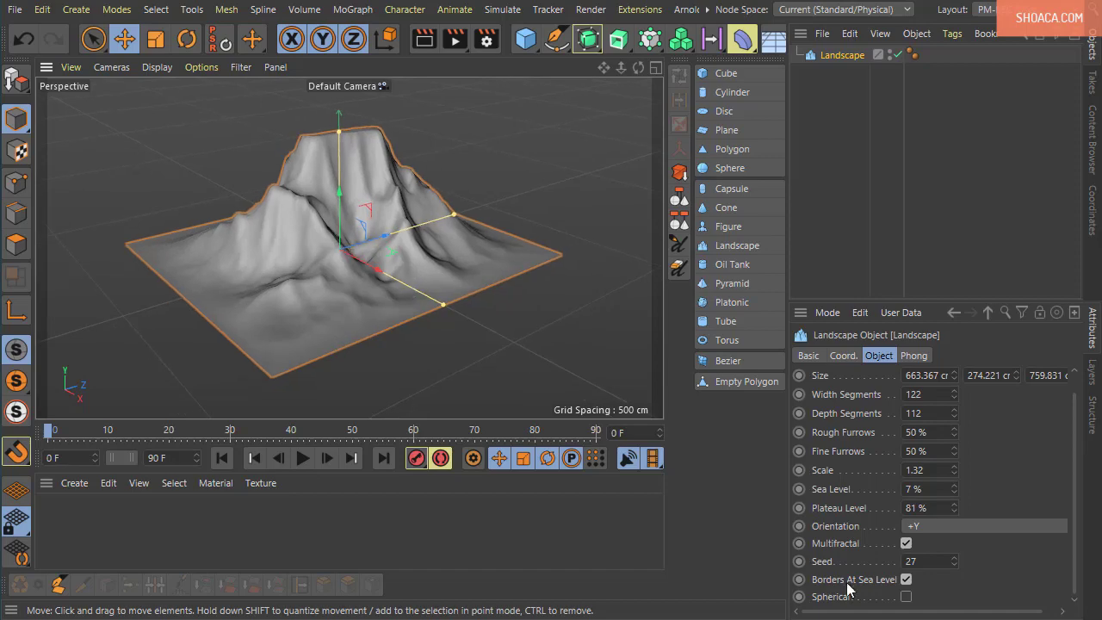
- Turn on Spherical for the landscape and inspect the resulting ball from all sides
click(906, 597)
scroll(376, 253, down, 8)
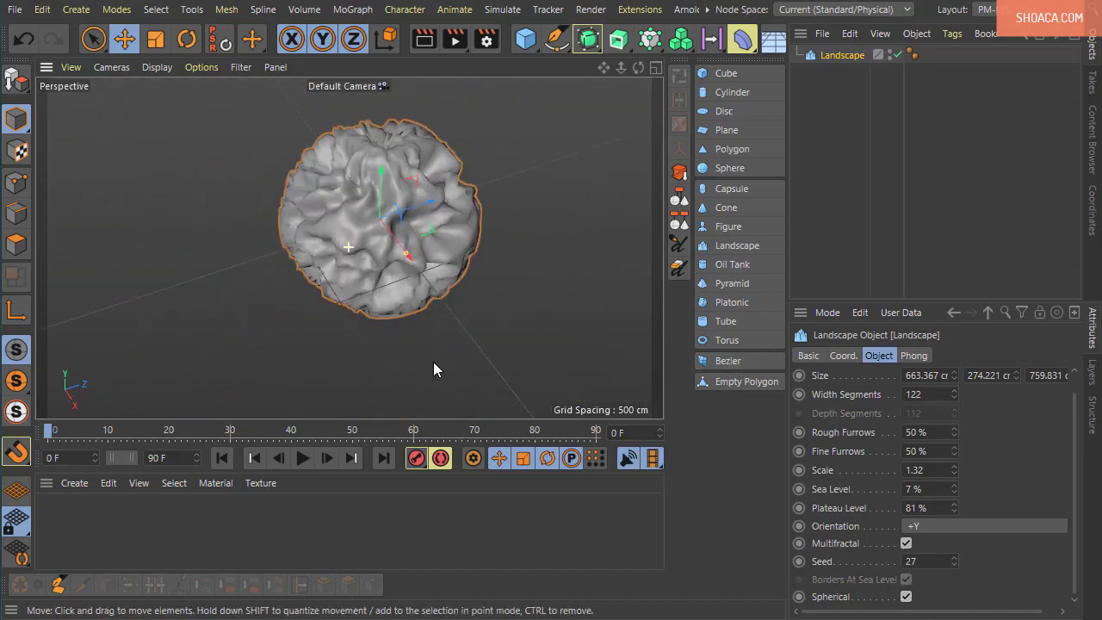
alt+drag(433, 368, 450, 242)
scroll(431, 313, up, 3)
alt+drag(430, 312, 460, 313)
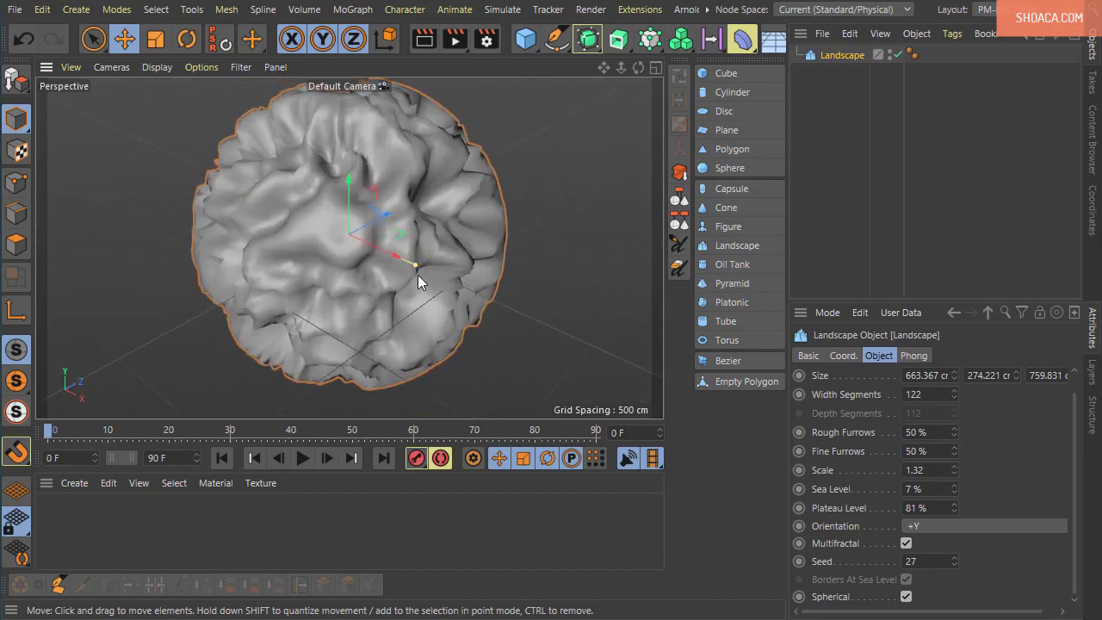
- Enlarge the spherical landscape to an X size of about 877 cm, and switch Spherical off and on to compare
mouse_move(422, 270)
mouse_down()
mouse_move(463, 302)
mouse_move(610, 364)
mouse_move(451, 293)
mouse_move(628, 356)
mouse_move(396, 249)
mouse_move(530, 308)
mouse_move(401, 264)
mouse_move(433, 297)
mouse_move(439, 276)
mouse_up()
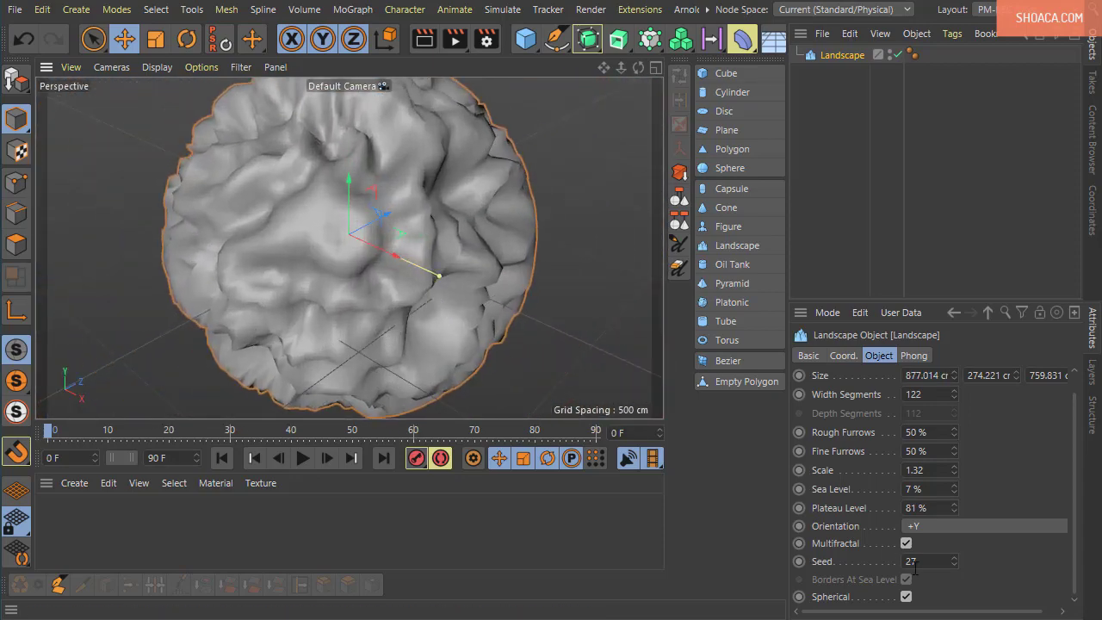
click(905, 595)
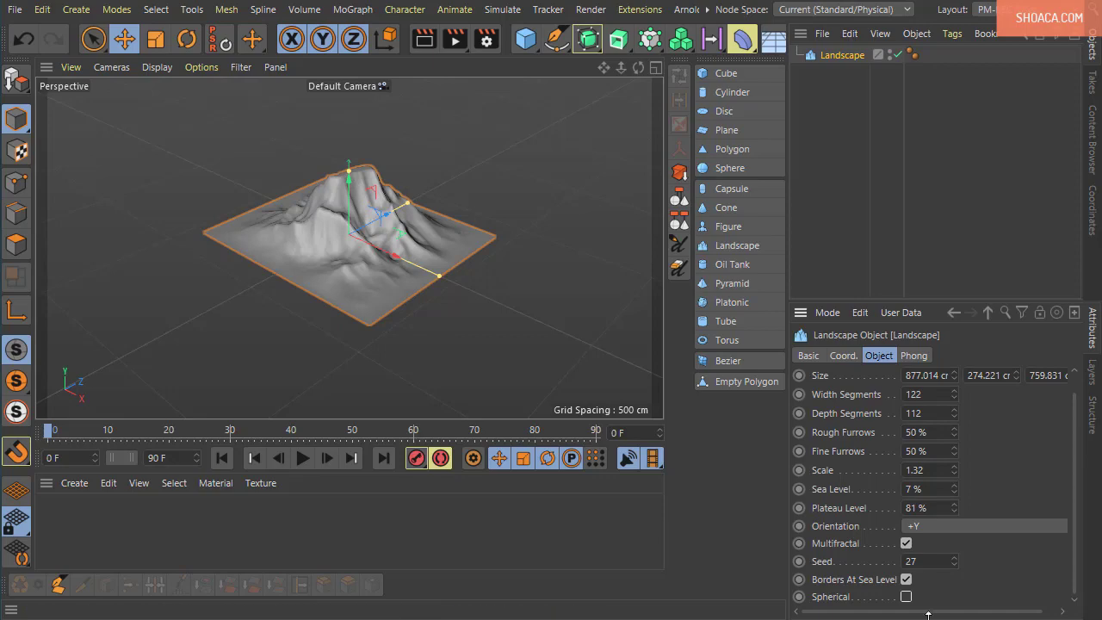
click(906, 596)
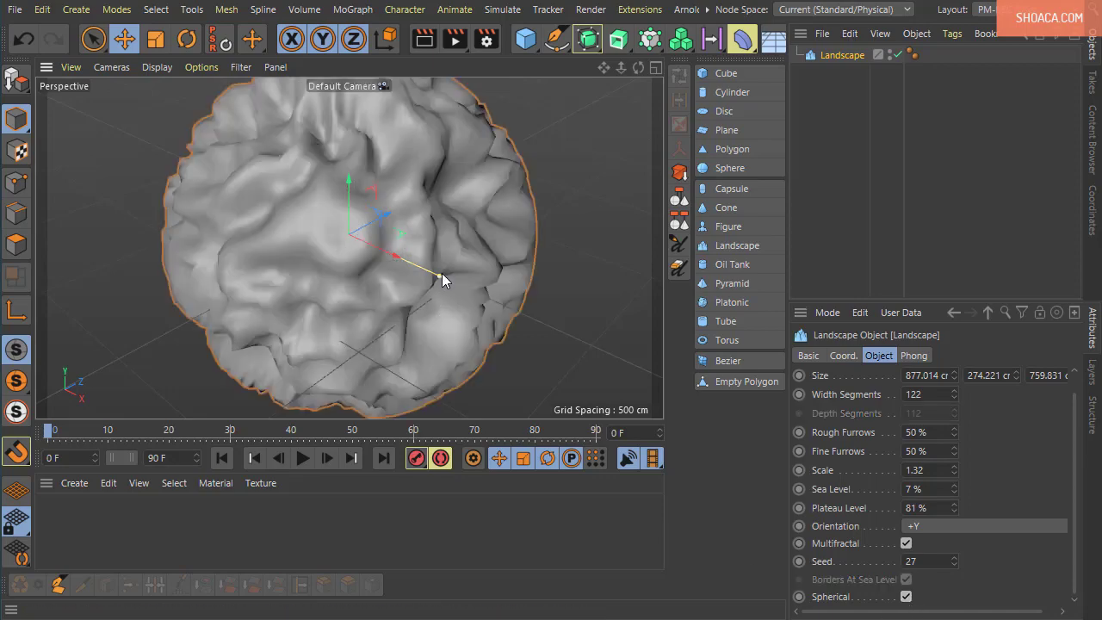
- Reduce the spherical landscape's X size to about 777 cm and inspect its surface
drag(442, 273, 363, 318)
scroll(370, 268, up, 8)
scroll(354, 287, down, 7)
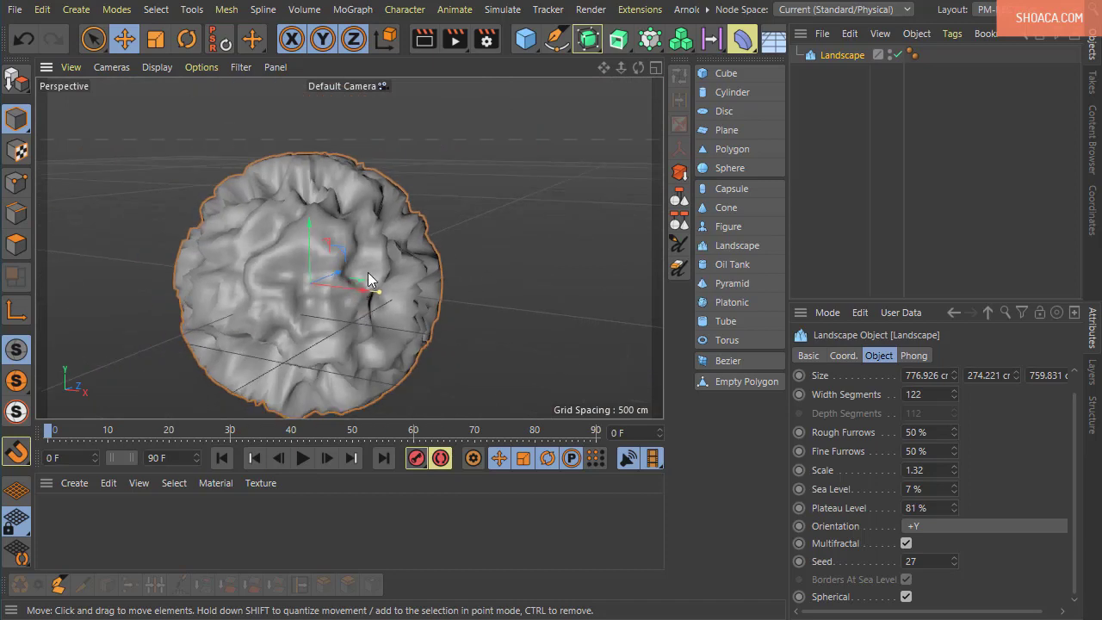
alt+drag(368, 272, 403, 349)
- Delete the landscape, add an Oil Tank primitive, and examine its domed caps up close
key(Delete)
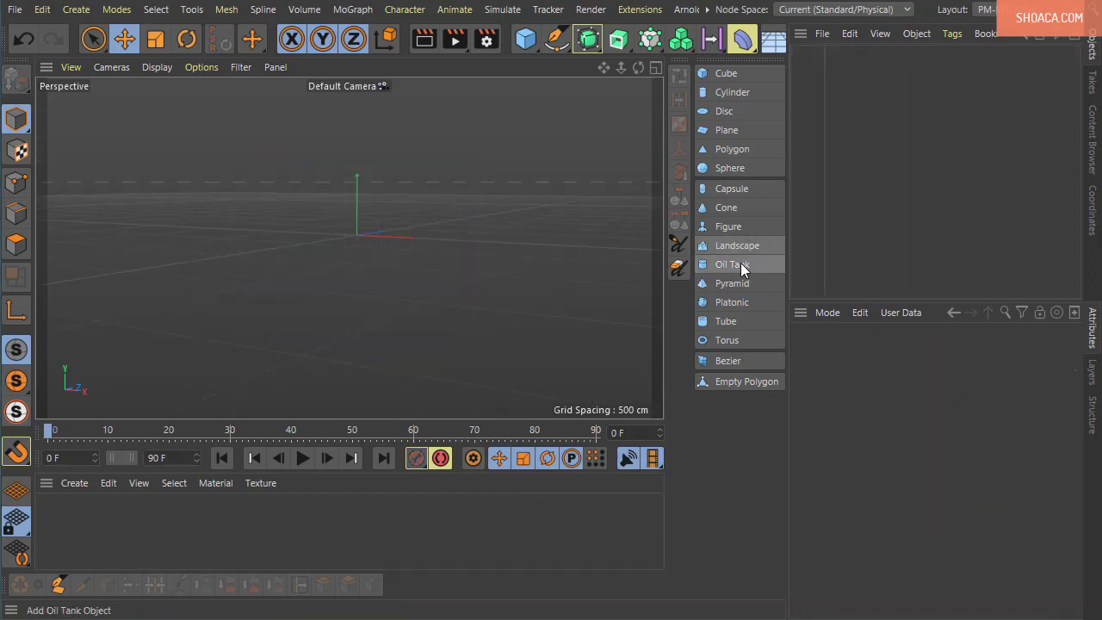
click(740, 267)
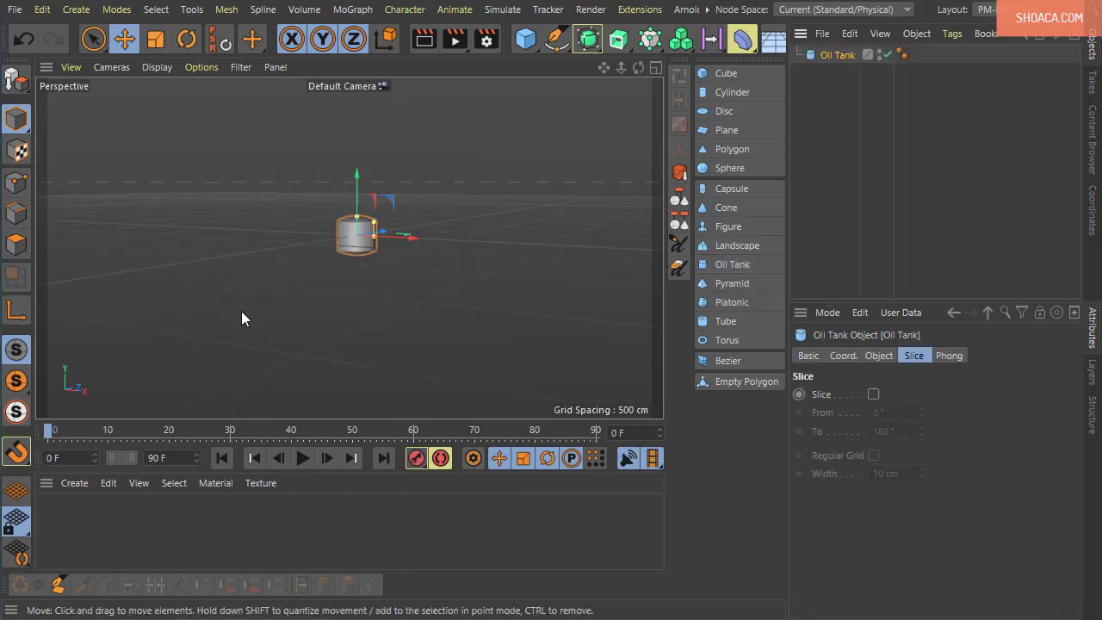
alt+middle_drag(351, 200, 322, 182)
alt+right_drag(278, 234, 483, 250)
alt+middle_drag(414, 299, 427, 351)
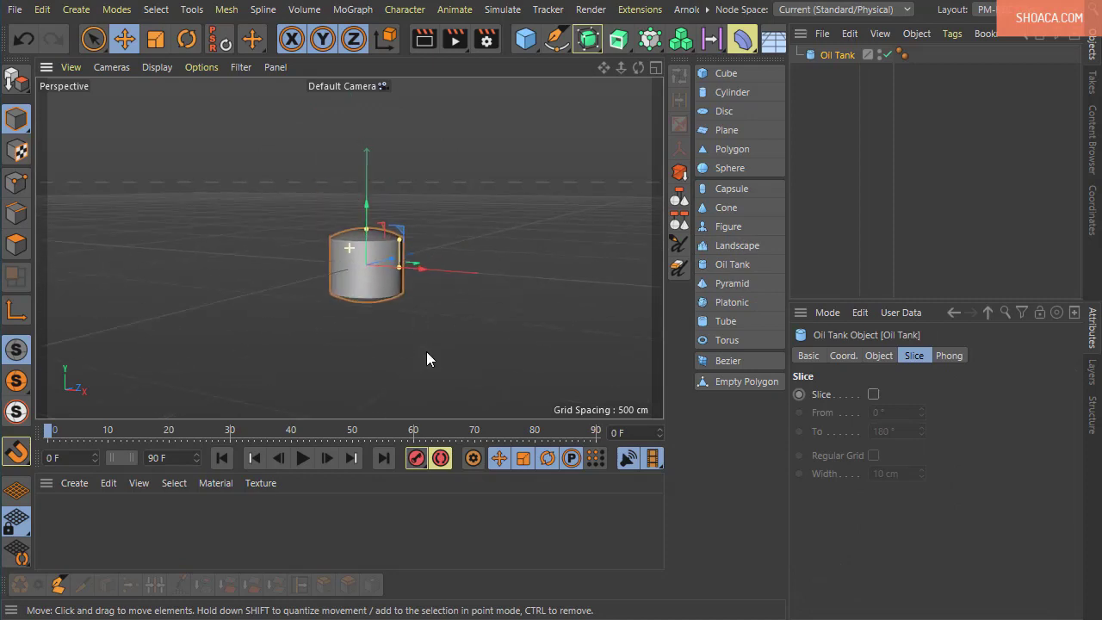
alt+drag(350, 248, 395, 326)
alt+middle_drag(375, 270, 390, 385)
scroll(382, 334, up, 4)
alt+drag(388, 385, 386, 384)
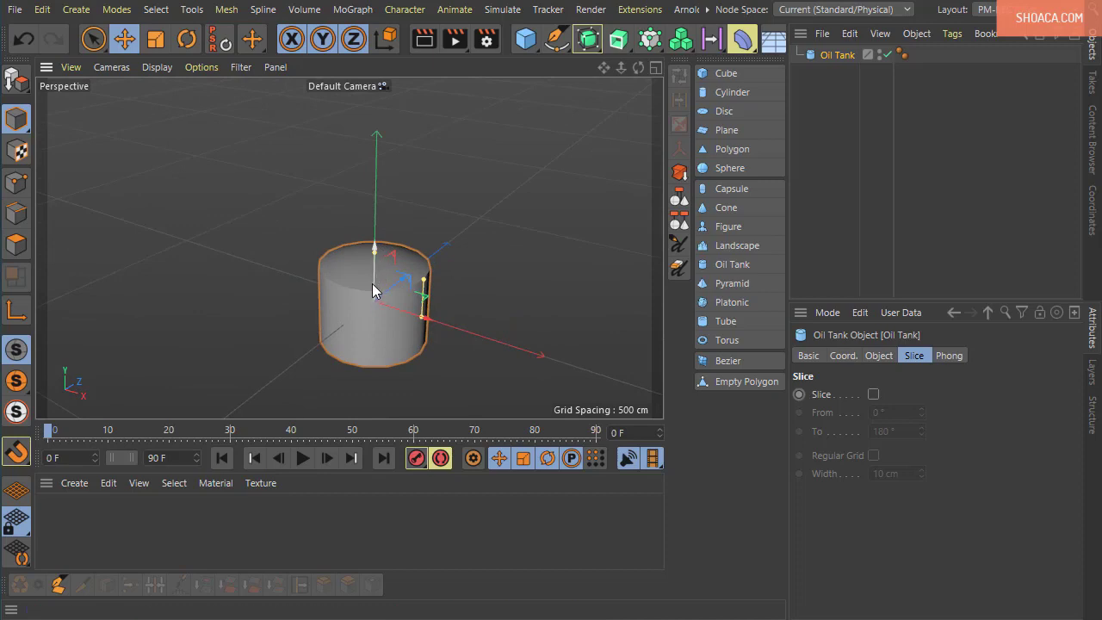
scroll(365, 284, up, 5)
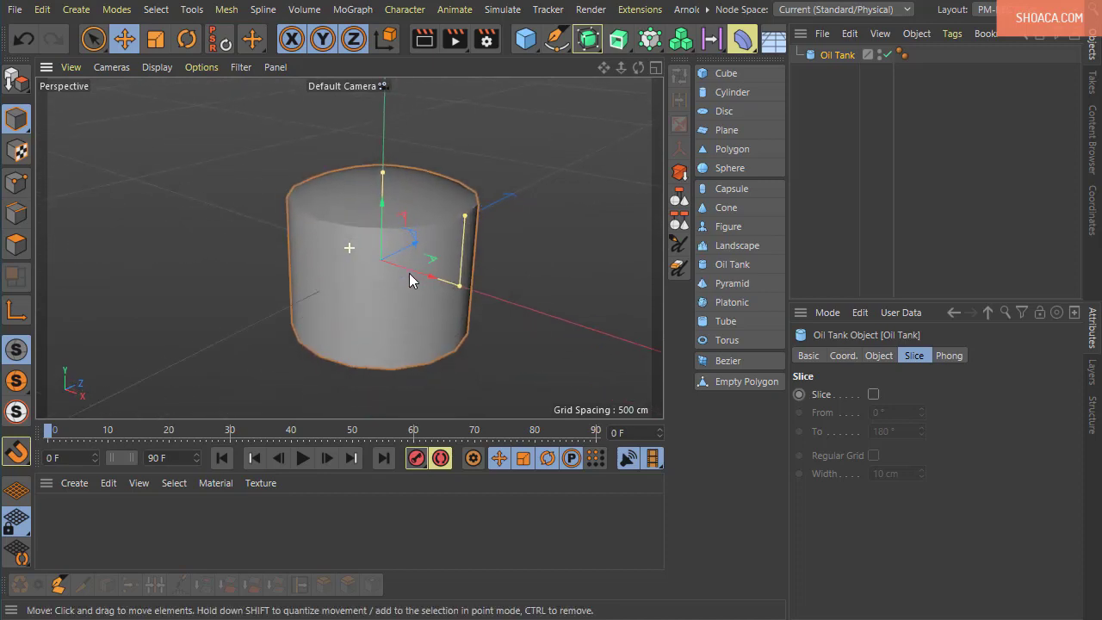
alt+drag(395, 297, 403, 284)
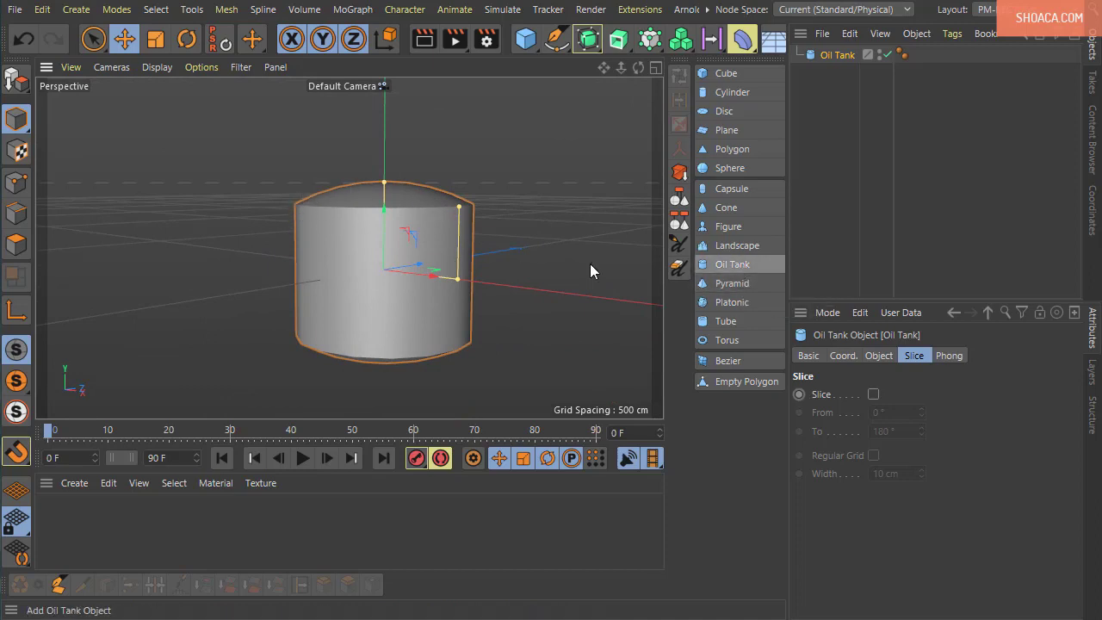
- Set the oil tank's Radius to 103 cm and its Height to 133 cm in its object properties
click(879, 356)
scroll(524, 294, up, 5)
alt+middle_drag(427, 288, 409, 345)
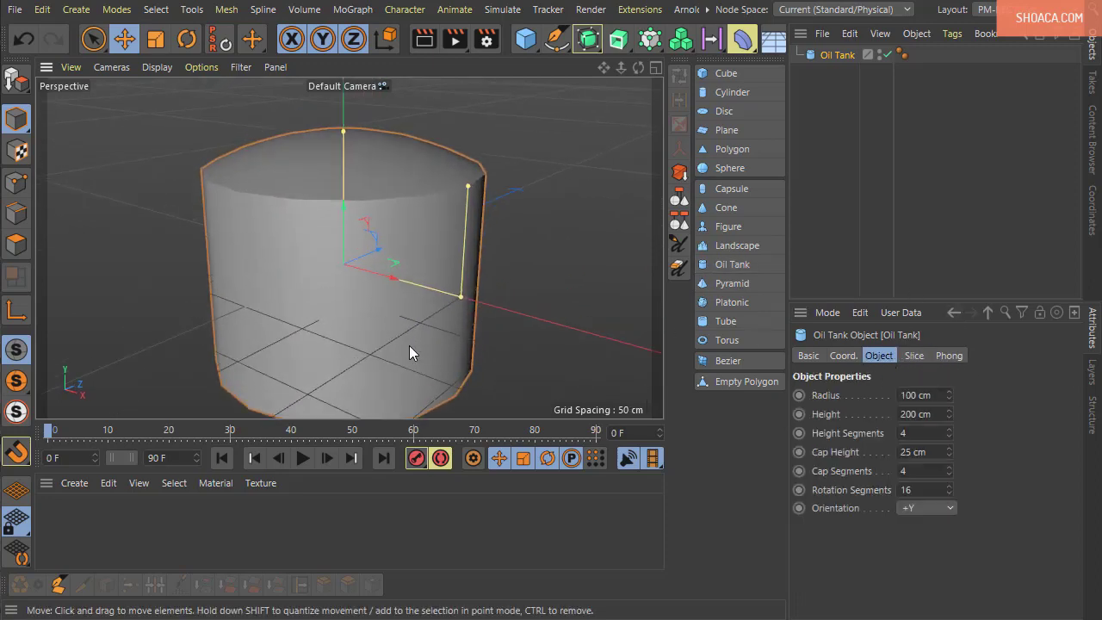
alt+drag(409, 345, 454, 325)
alt+middle_drag(455, 325, 443, 341)
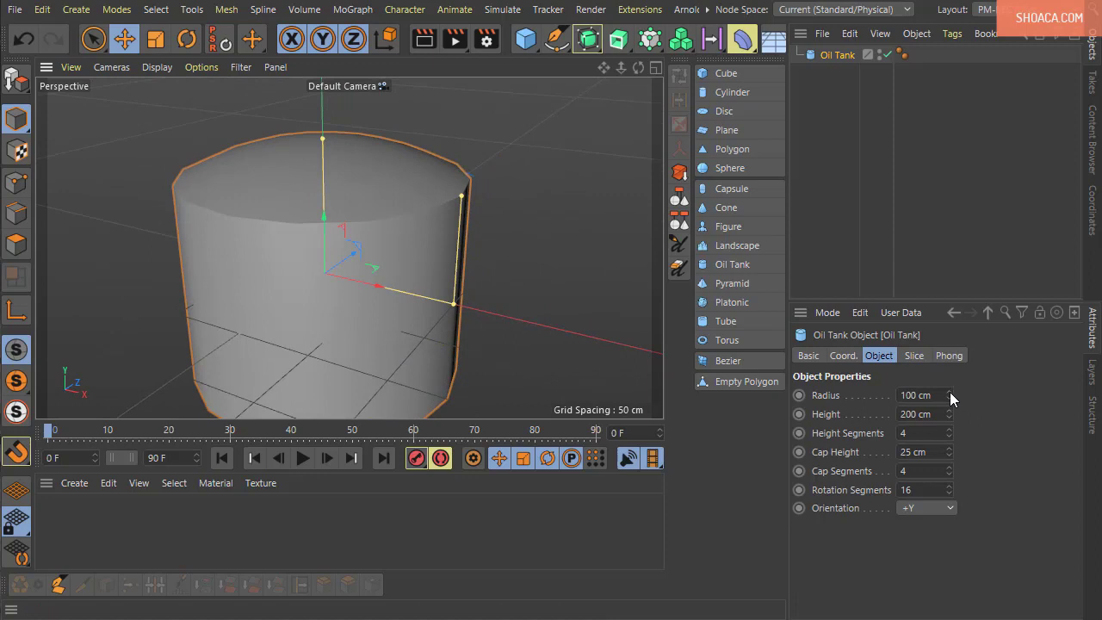
drag(950, 395, 952, 436)
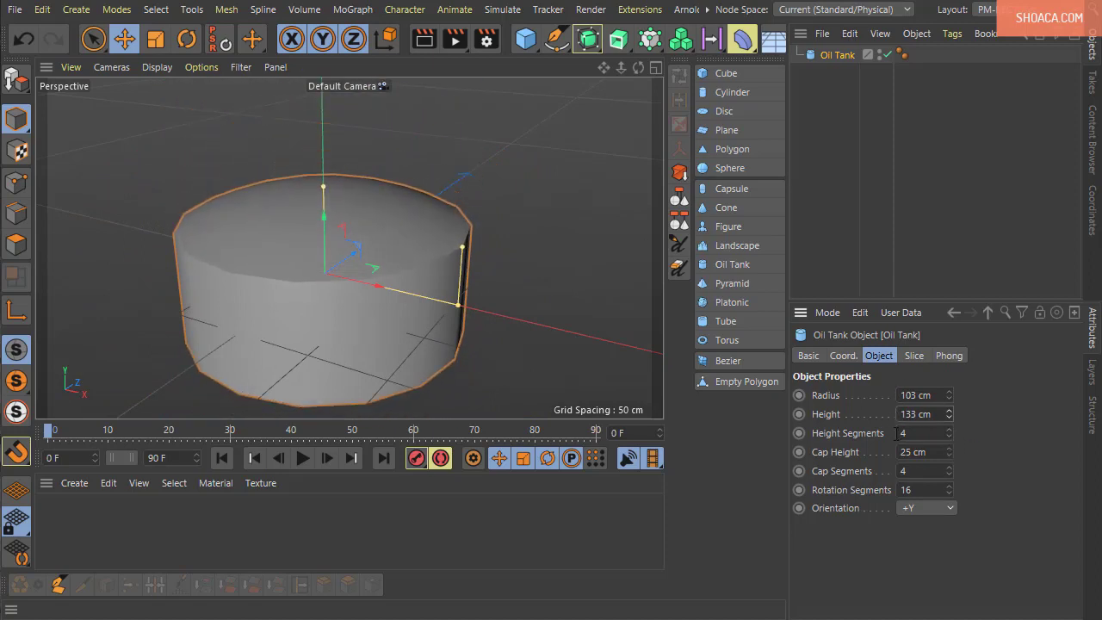
- Display the polygon edge lines over the shaded view and set the oil tank's Height Segments to 5
click(157, 67)
click(183, 113)
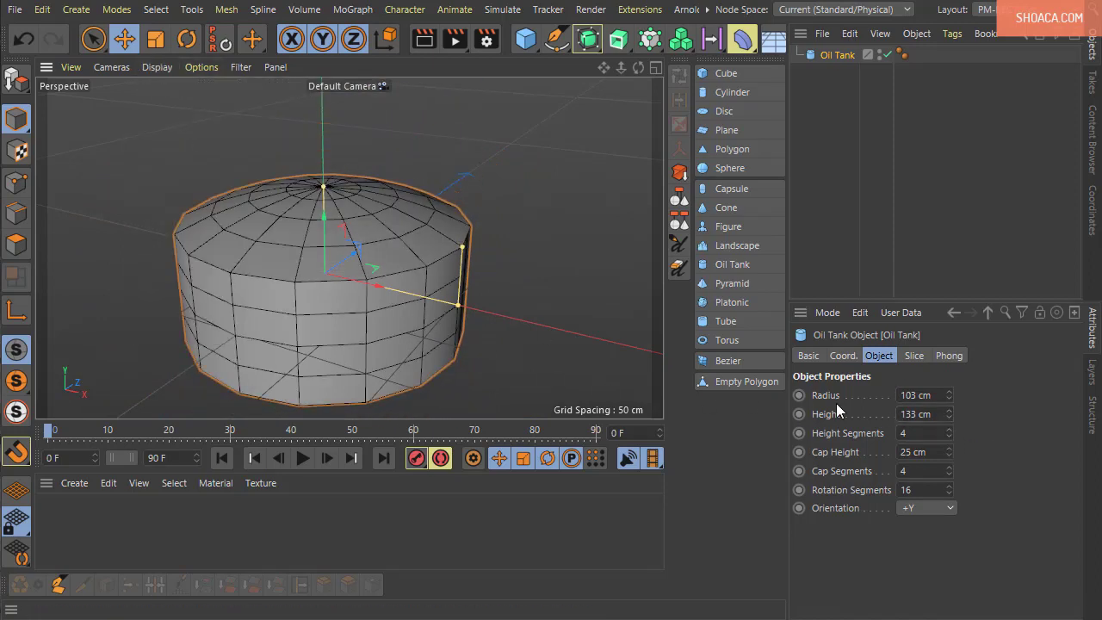
click(949, 430)
click(949, 430)
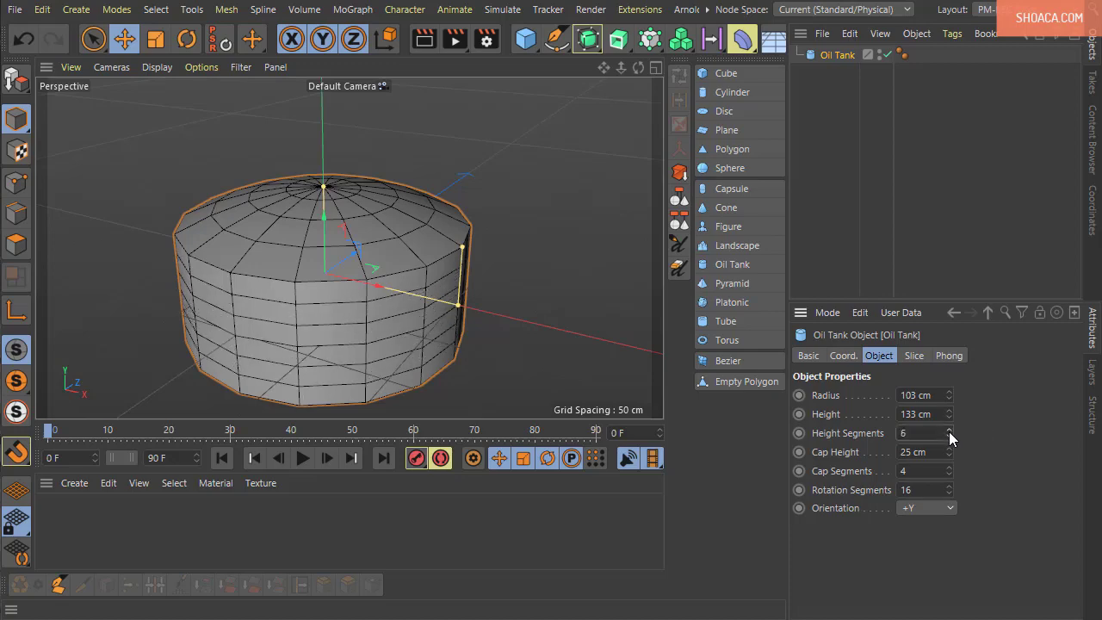
click(950, 439)
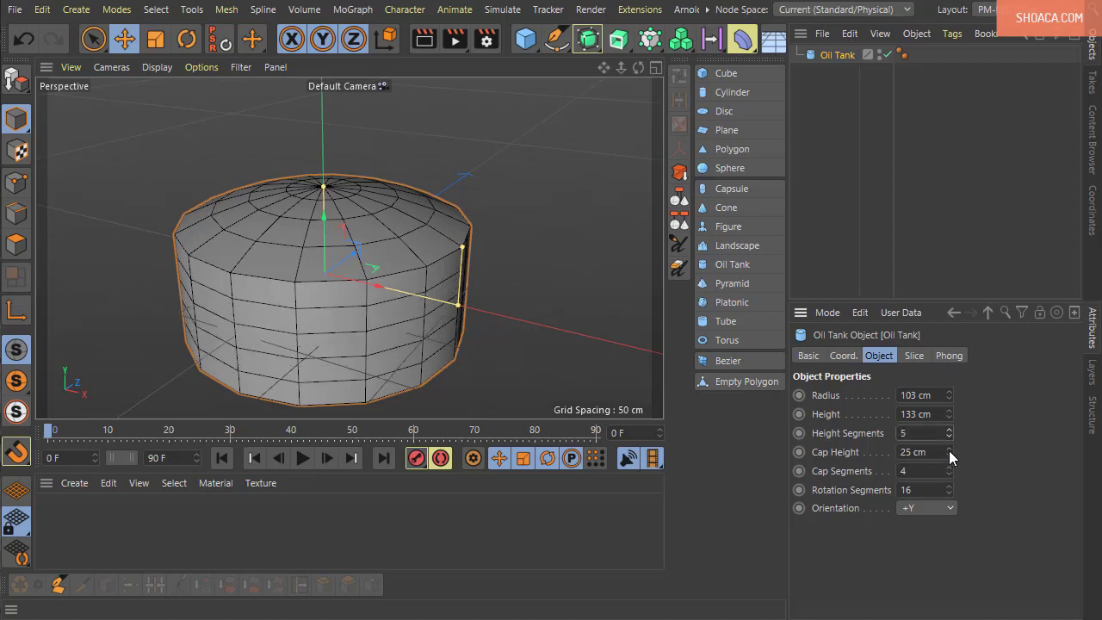
- Lower the oil tank's Cap Height to 5 cm and inspect the flattened cap
mouse_move(949, 450)
mouse_down()
mouse_move(974, 444)
mouse_move(912, 461)
mouse_move(926, 435)
mouse_move(912, 465)
mouse_move(949, 395)
mouse_move(949, 450)
mouse_up()
alt+drag(489, 256, 502, 292)
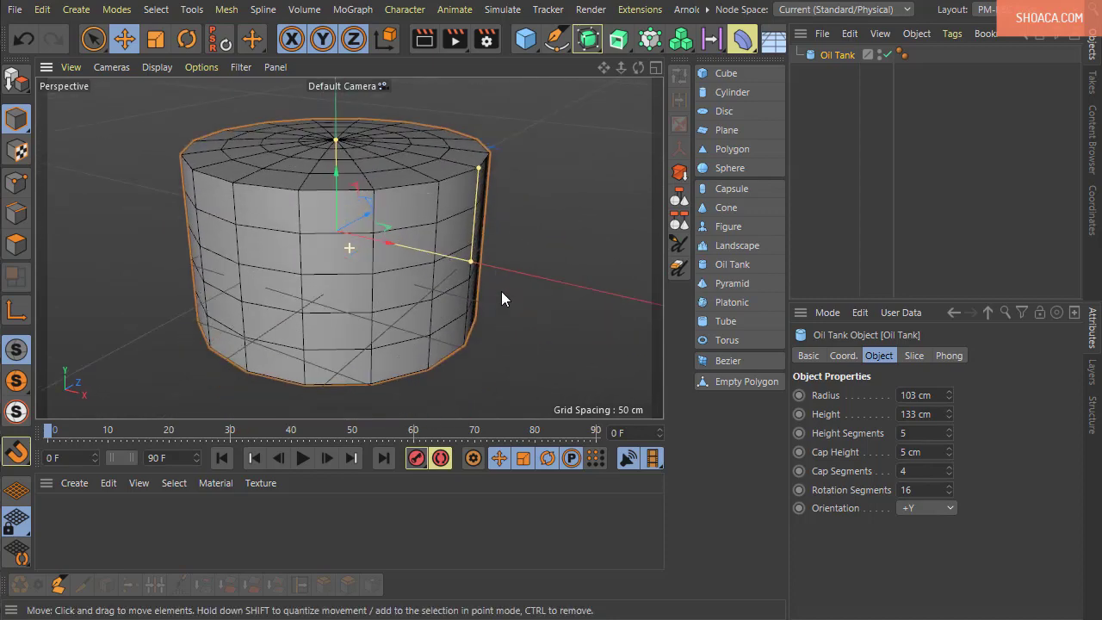
alt+drag(349, 122, 508, 267)
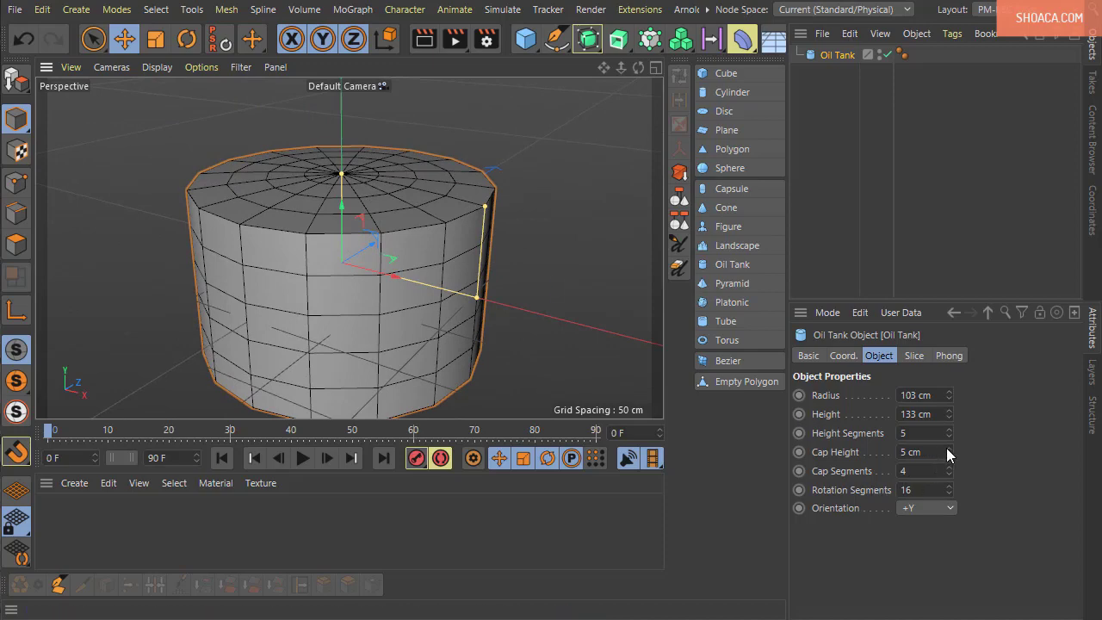
- Set the oil tank's Cap Height to 30 cm and its Cap Segments to 6, and inspect the domed cap
drag(948, 451, 949, 428)
alt+drag(559, 362, 516, 349)
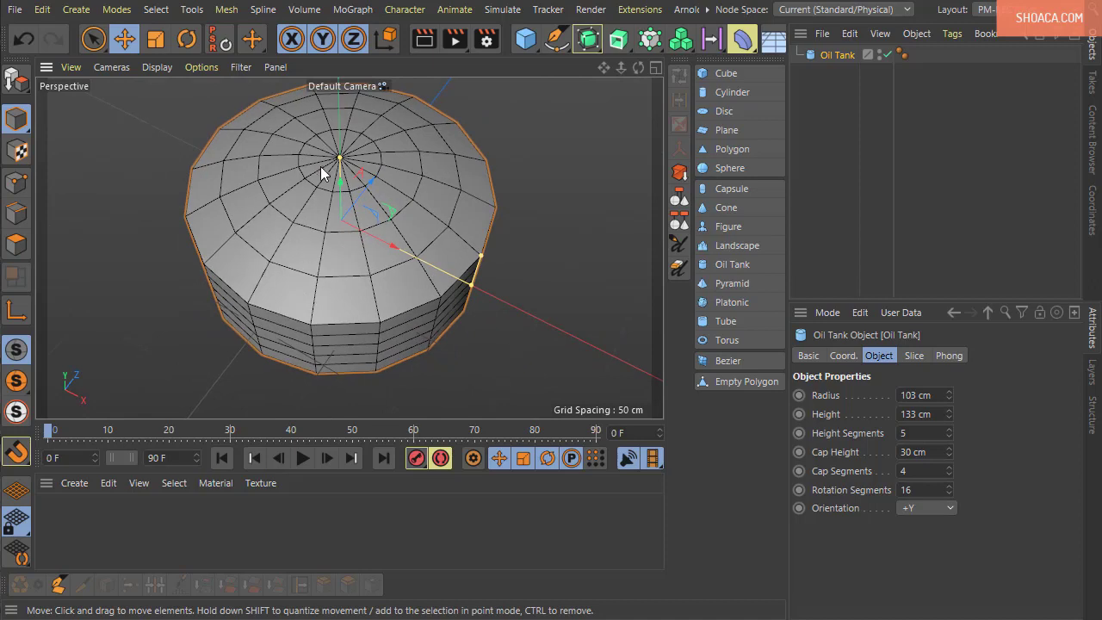
click(949, 468)
click(948, 468)
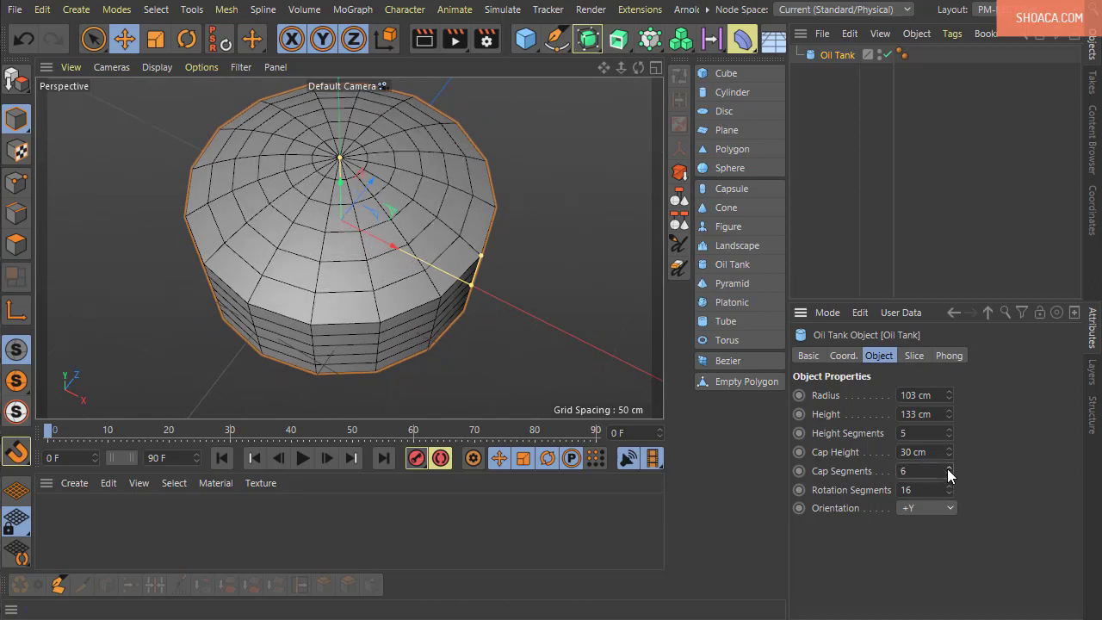
alt+drag(551, 361, 424, 364)
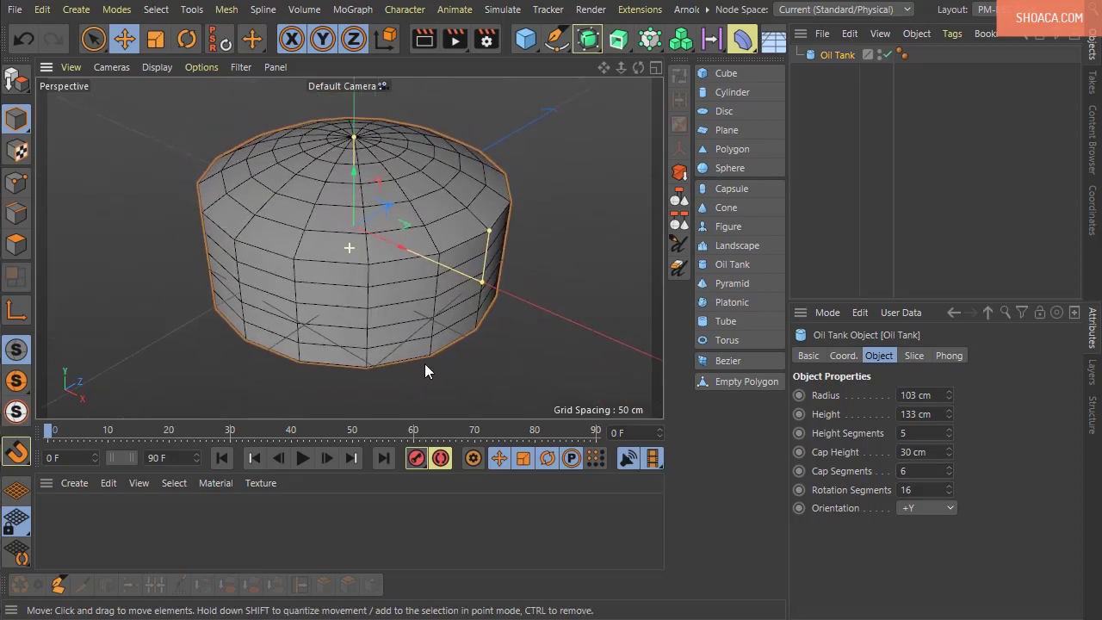
- Increase the oil tank's Rotation Segments to 20 and inspect the smoother outline
click(949, 486)
click(949, 487)
click(949, 487)
click(949, 486)
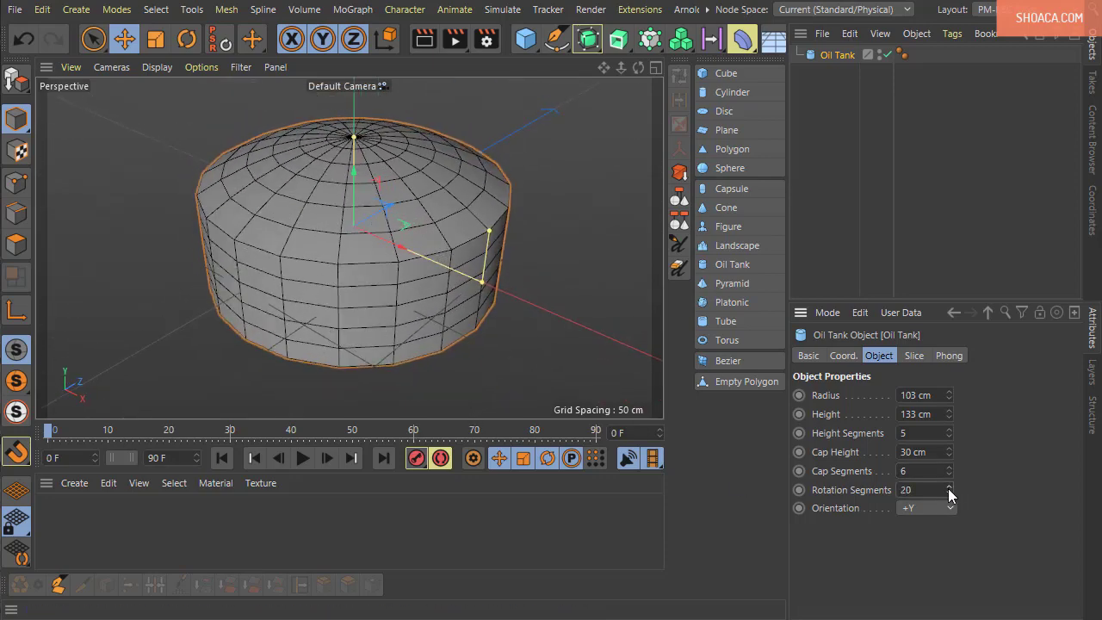
alt+drag(475, 342, 365, 204)
- Reshape the oil tank with its viewport handles, stretching its height to about 228 cm and adjusting its radius and cap height
drag(336, 144, 337, 78)
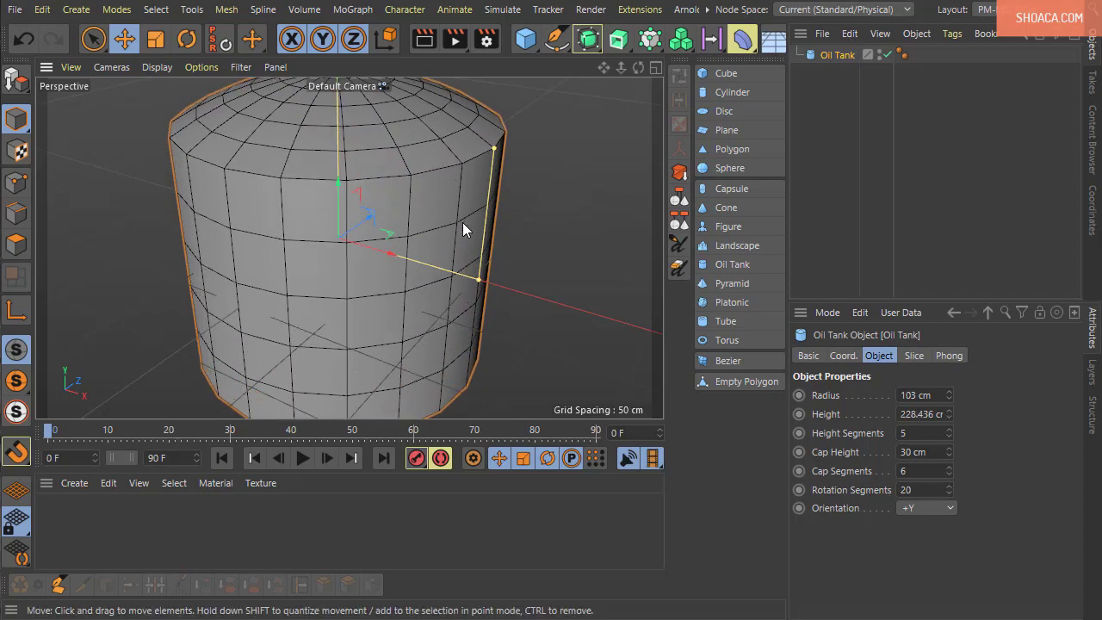
mouse_move(479, 280)
mouse_down()
mouse_move(514, 305)
mouse_move(465, 278)
mouse_move(492, 313)
mouse_move(497, 285)
mouse_up()
drag(514, 154, 506, 211)
mouse_move(504, 320)
alt+mouse_down()
mouse_move(483, 298)
mouse_move(498, 319)
alt+mouse_up()
- Slice the oil tank from 0° to 180° and give the cut face a regular grid 10 cm wide
click(913, 356)
click(874, 394)
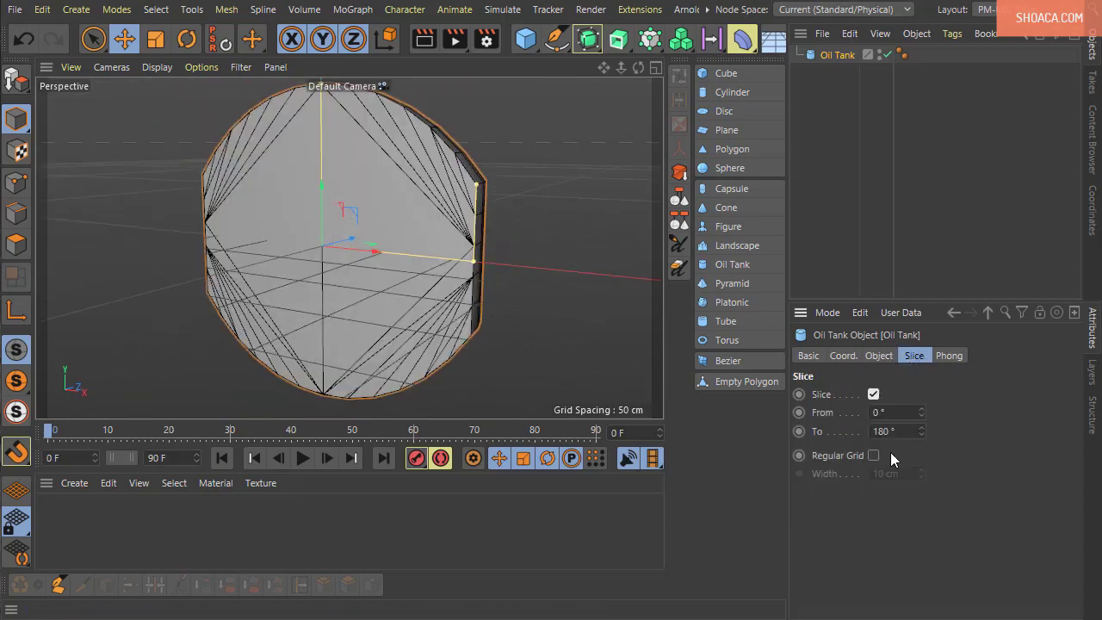
click(873, 454)
alt+drag(603, 379, 661, 362)
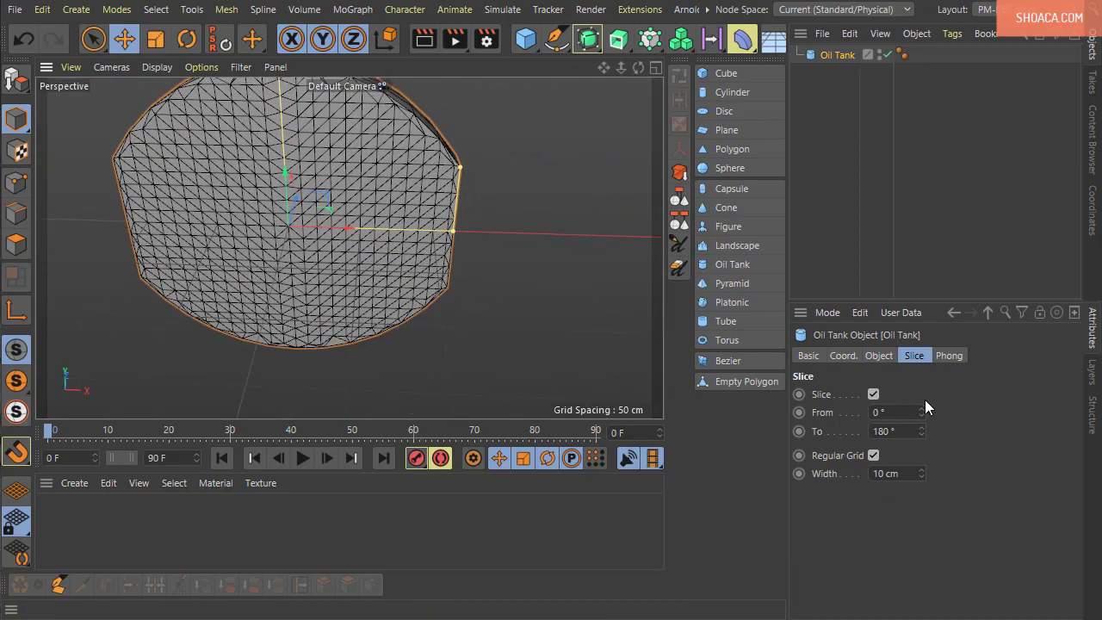
- Set the slice's From angle to -88° and inspect the oil tank's cut faces from several sides
drag(921, 412, 921, 429)
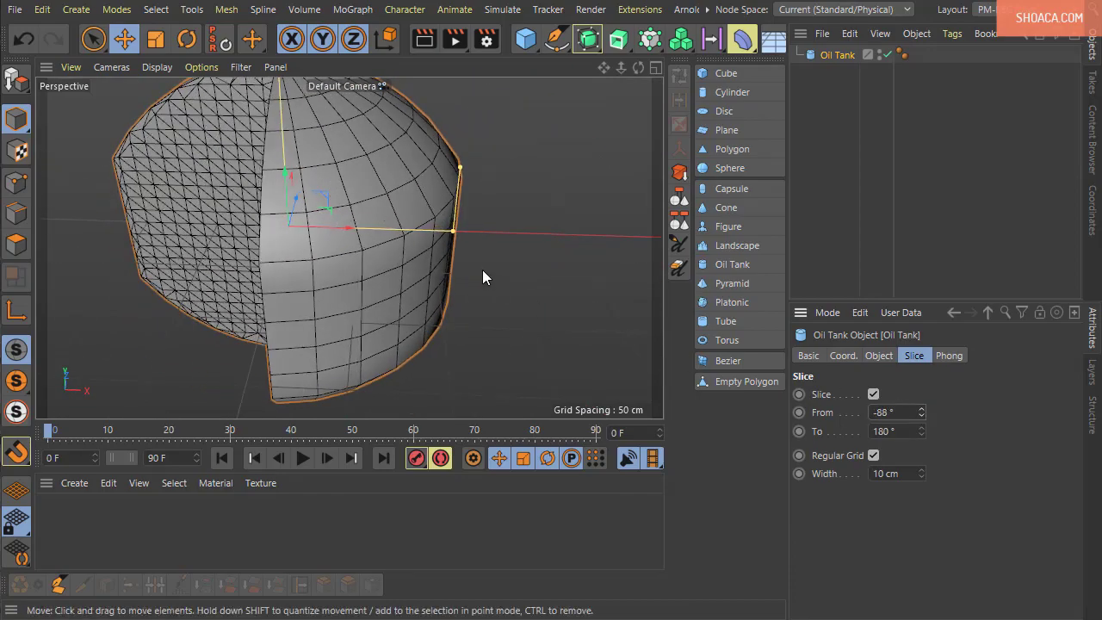
alt+middle_drag(373, 259, 395, 285)
scroll(395, 285, down, 3)
alt+drag(366, 307, 482, 367)
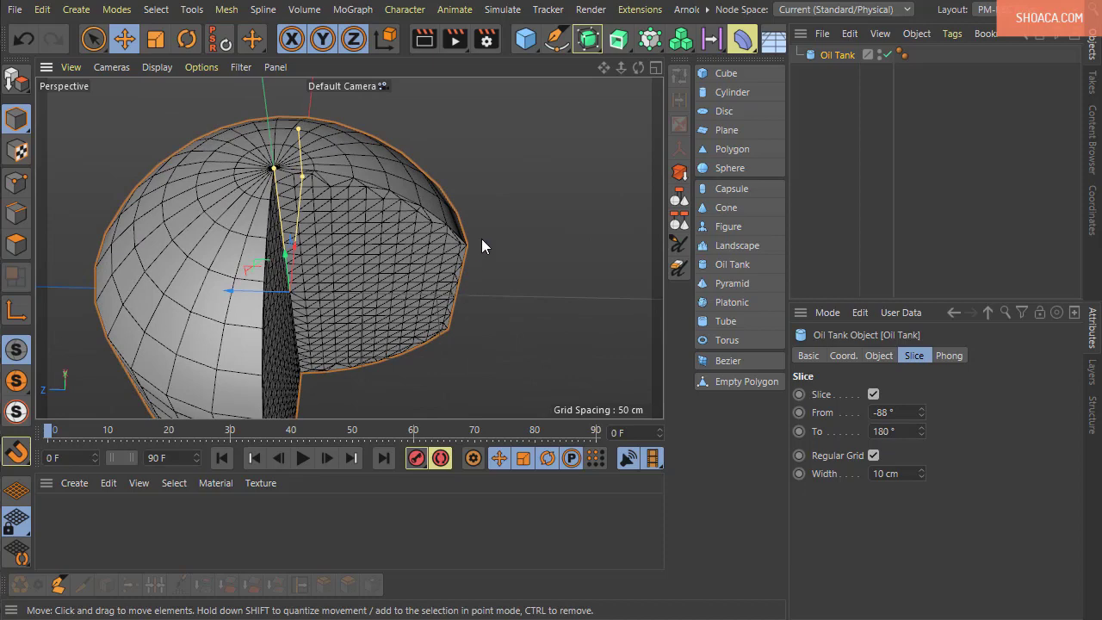
alt+middle_drag(483, 299, 543, 235)
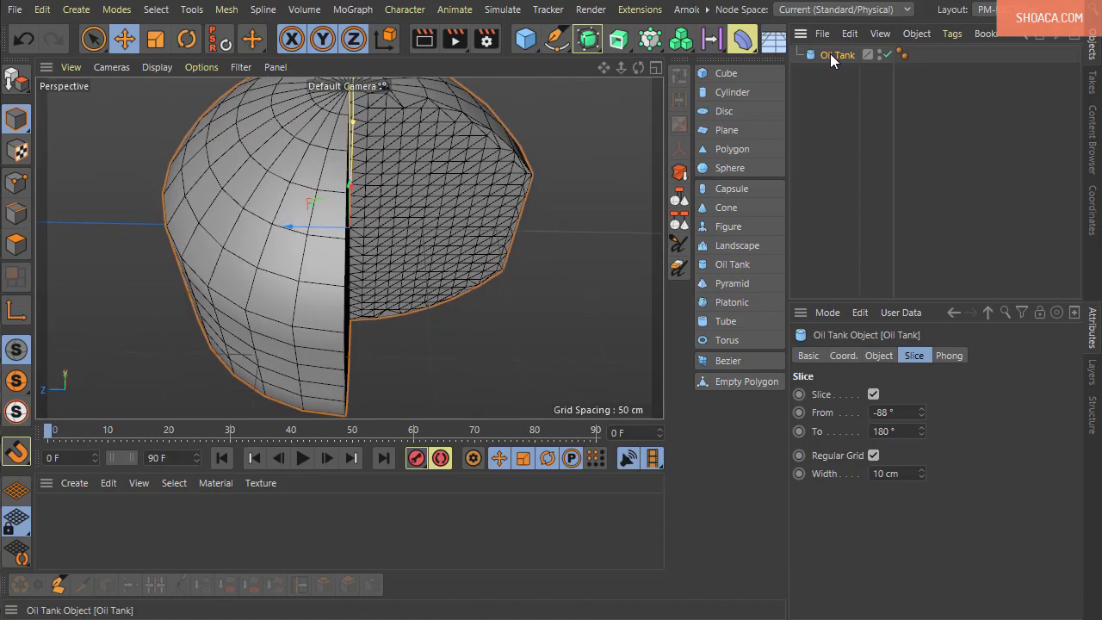
- Delete the oil tank, add a Pyramid primitive, and examine it from all around
key(Delete)
click(732, 284)
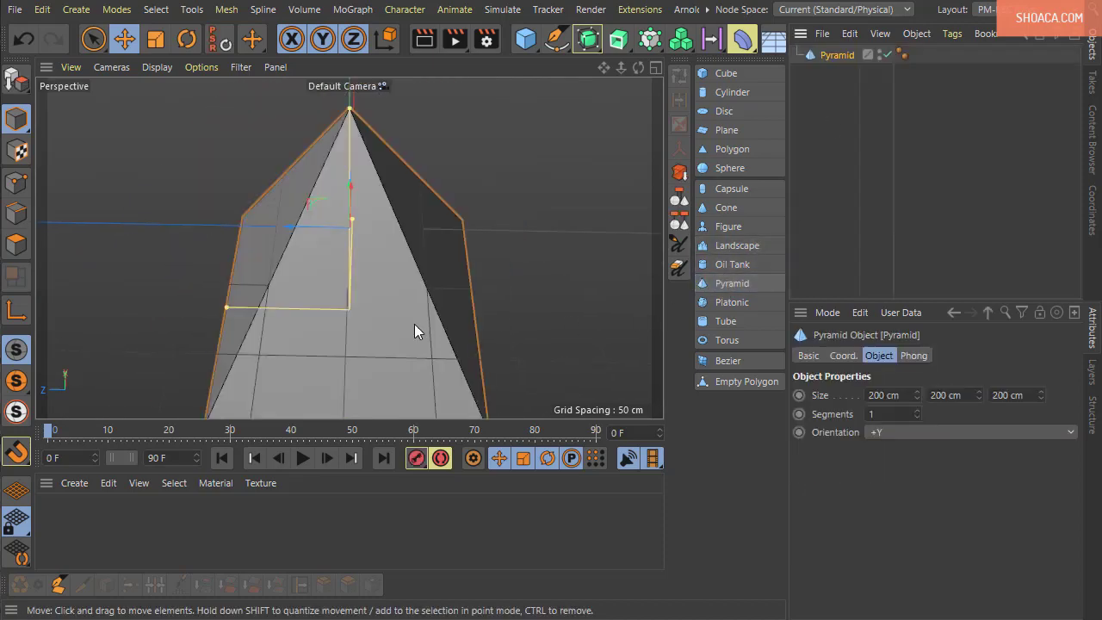
scroll(415, 324, down, 8)
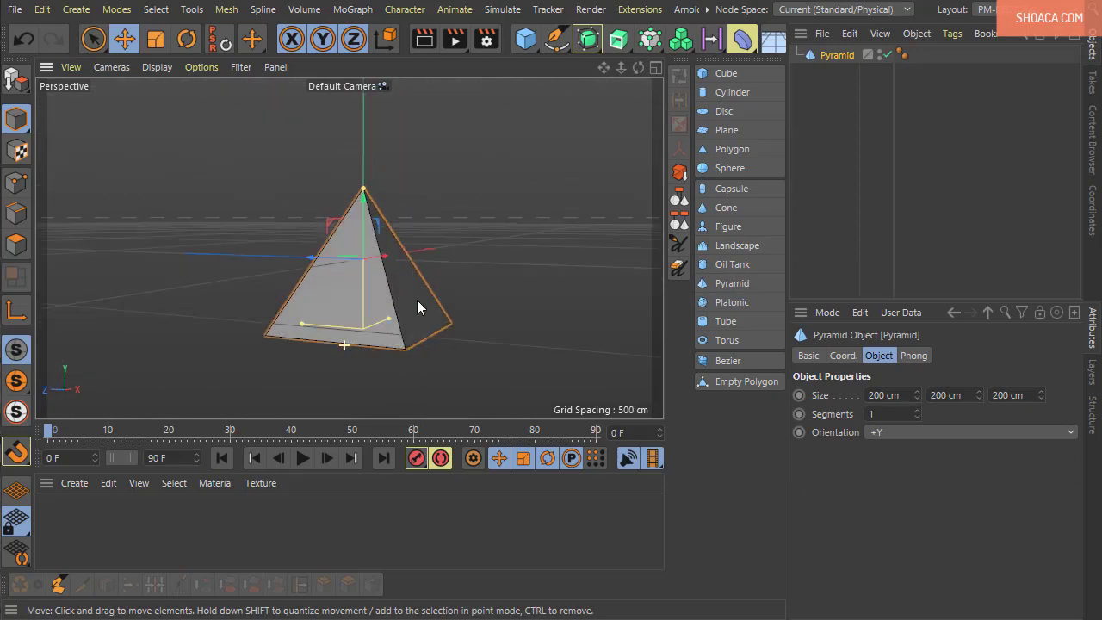
alt+drag(416, 301, 461, 338)
alt+drag(372, 347, 338, 267)
alt+drag(391, 311, 422, 291)
alt+drag(397, 242, 513, 394)
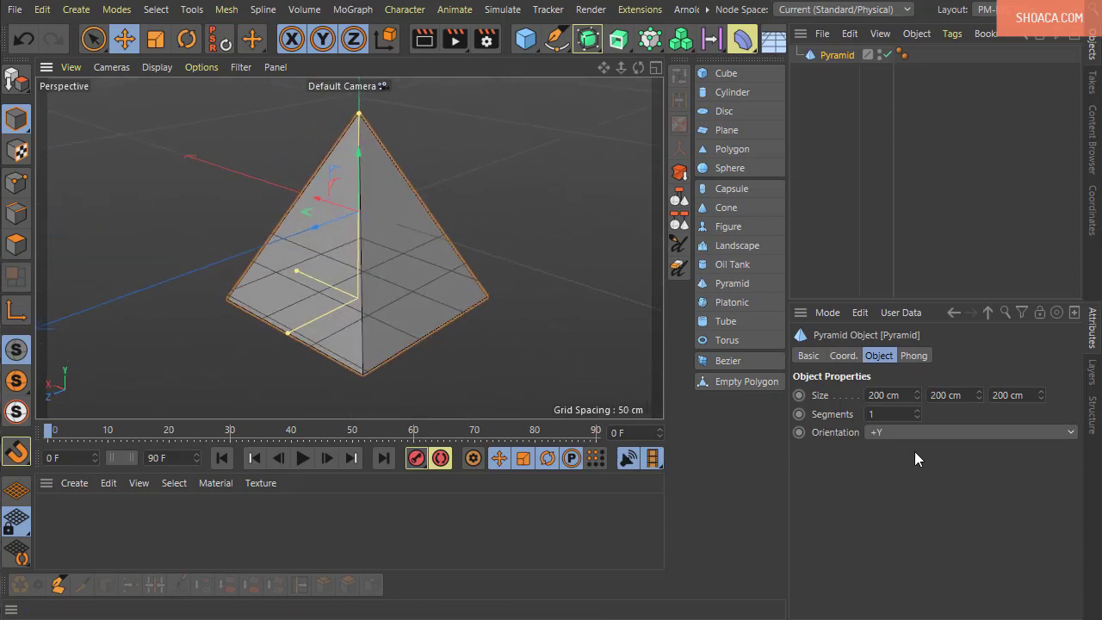
- Set the pyramid's Size to 219 cm, 232 cm and 240 cm in its object properties
drag(918, 394, 918, 378)
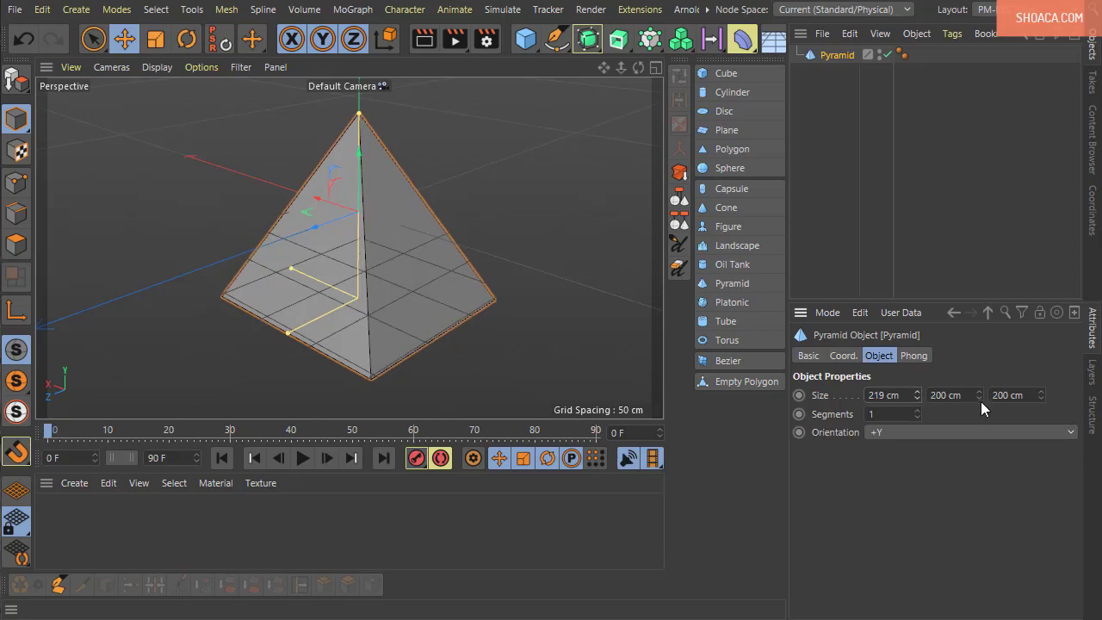
drag(979, 394, 979, 375)
drag(1041, 394, 1041, 376)
alt+drag(388, 219, 385, 157)
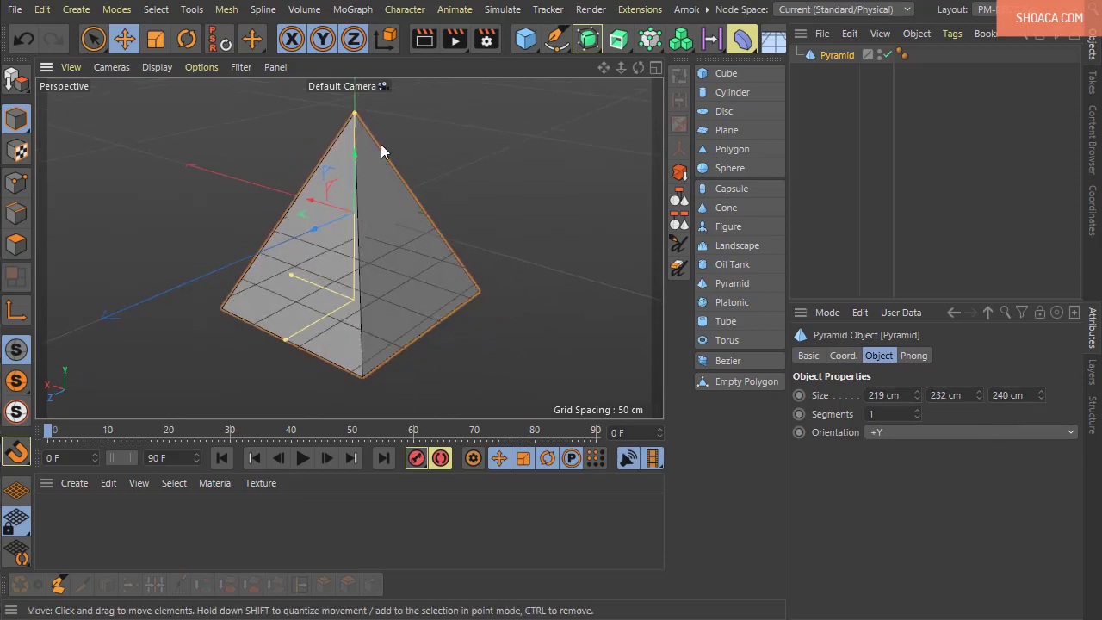
- Resize the pyramid with its viewport handles to about 289 × 161 × 261 cm
drag(355, 116, 464, 302)
mouse_move(302, 328)
mouse_down()
mouse_move(302, 384)
mouse_move(305, 335)
mouse_up()
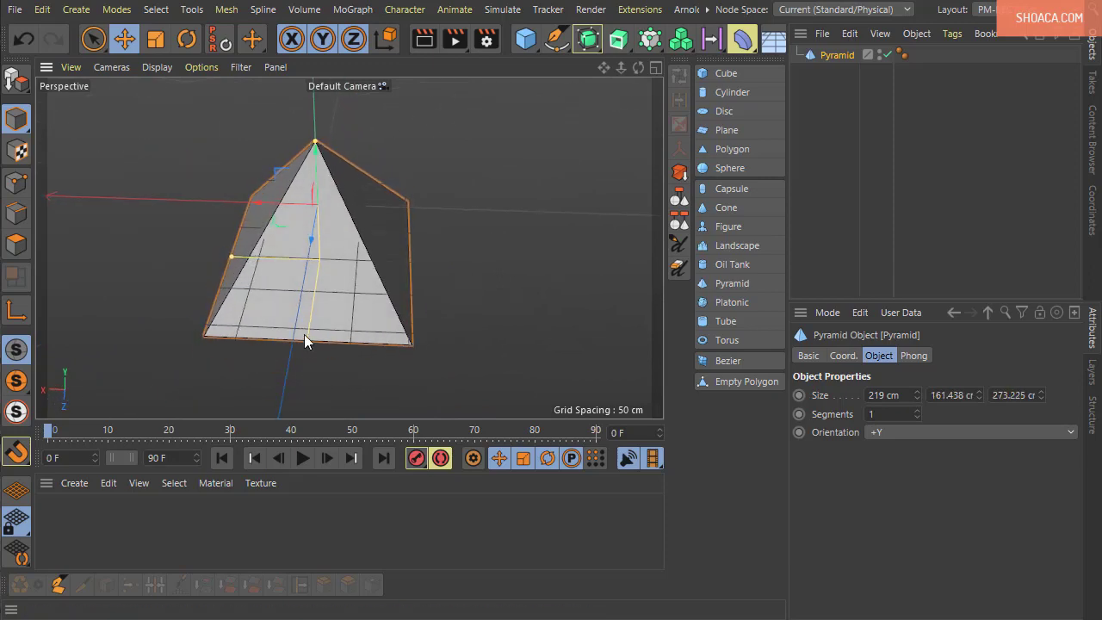
drag(232, 257, 534, 284)
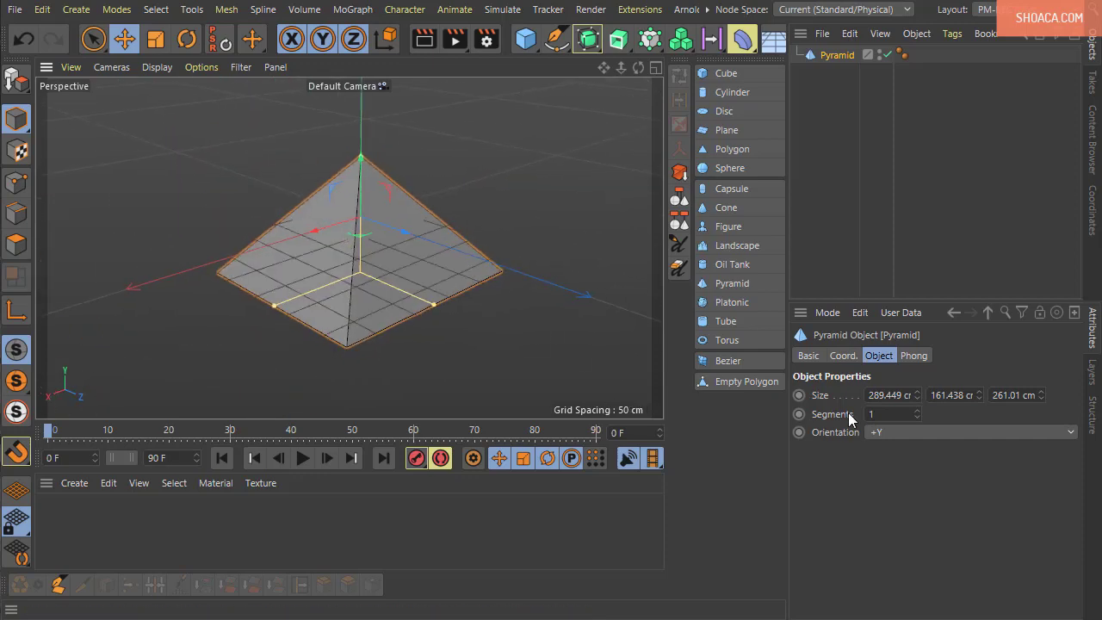
- Raise the pyramid's Segments to 3 and inspect the subdivided faces from several angles
click(917, 411)
alt+drag(465, 362, 887, 452)
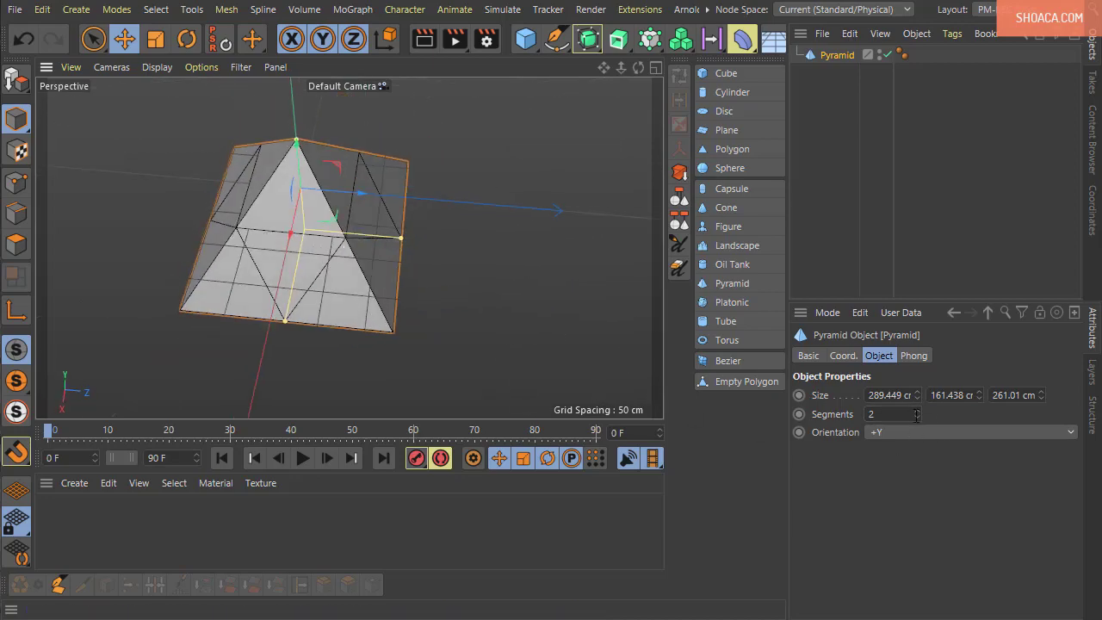
click(918, 411)
alt+drag(392, 292, 415, 303)
alt+drag(220, 294, 359, 250)
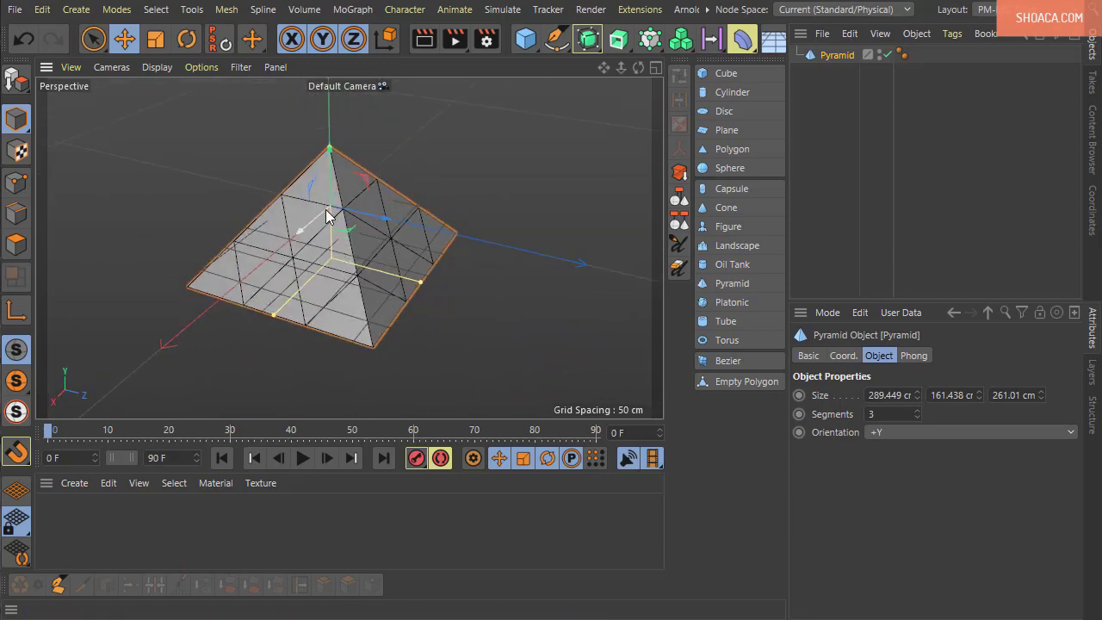
mouse_move(333, 215)
alt+mouse_down()
mouse_move(359, 160)
mouse_move(336, 220)
alt+mouse_up()
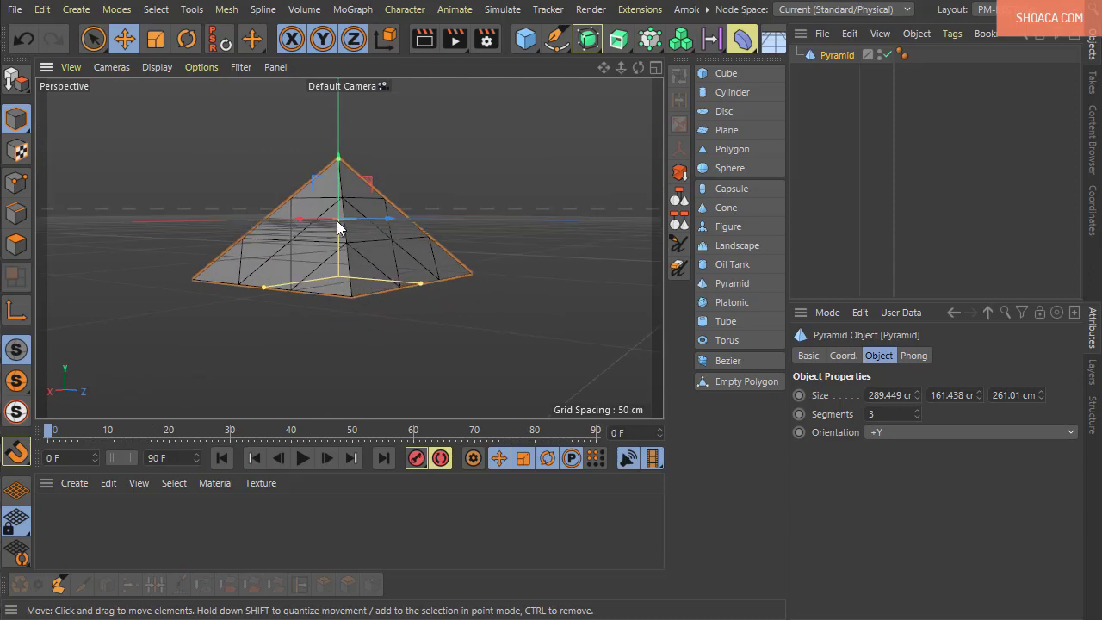
alt+drag(424, 323, 357, 367)
scroll(355, 359, up, 3)
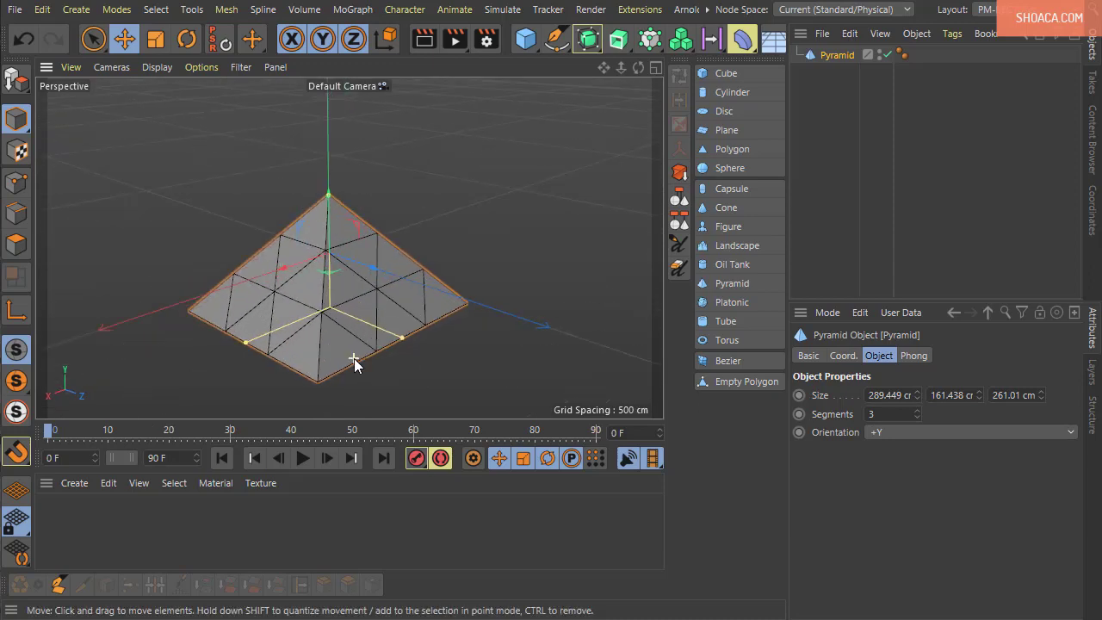
alt+middle_drag(354, 359, 352, 316)
- Hide the Workplane grid in the perspective view using the display filters
click(240, 69)
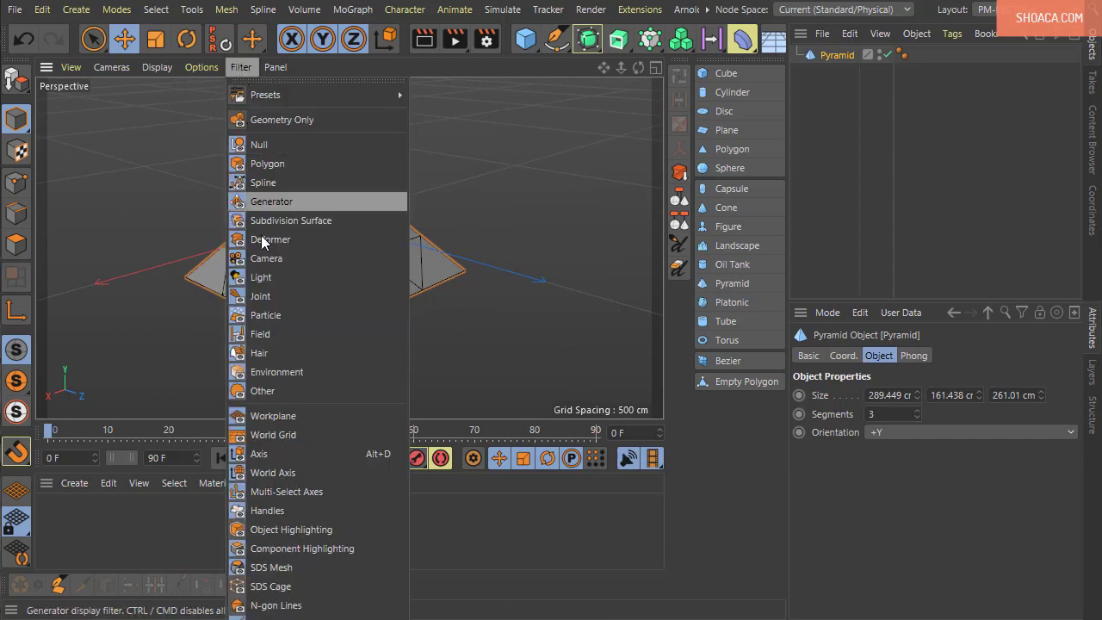
click(292, 420)
alt+drag(389, 377, 409, 394)
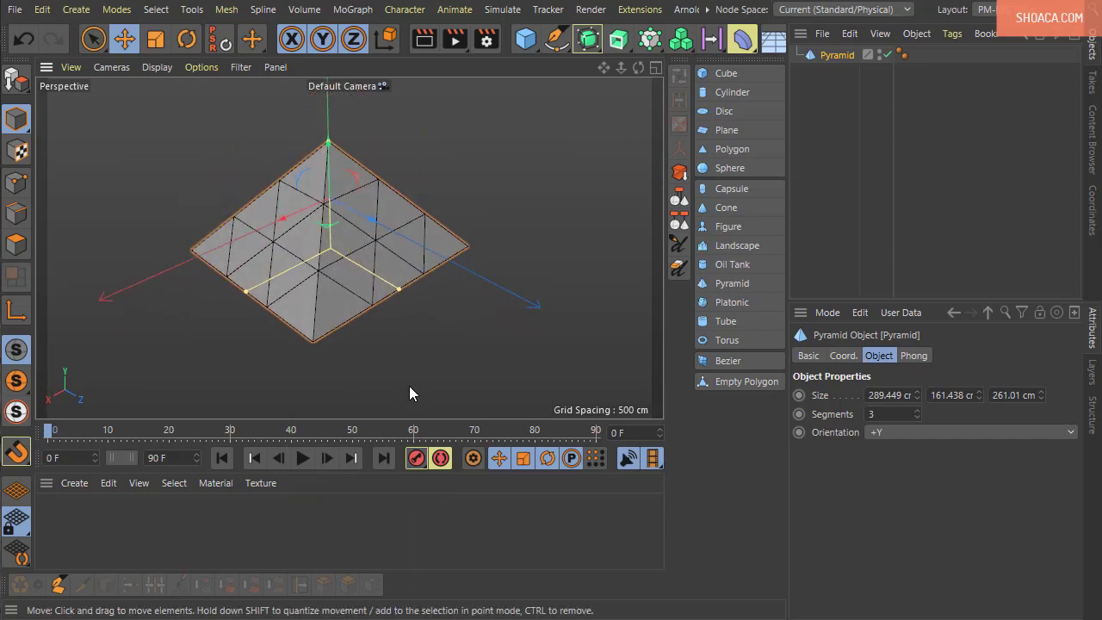
- Detach the viewport display filters as a floating palette and hide Axis, World Axis, Multi-Select Axes and Handles
click(241, 67)
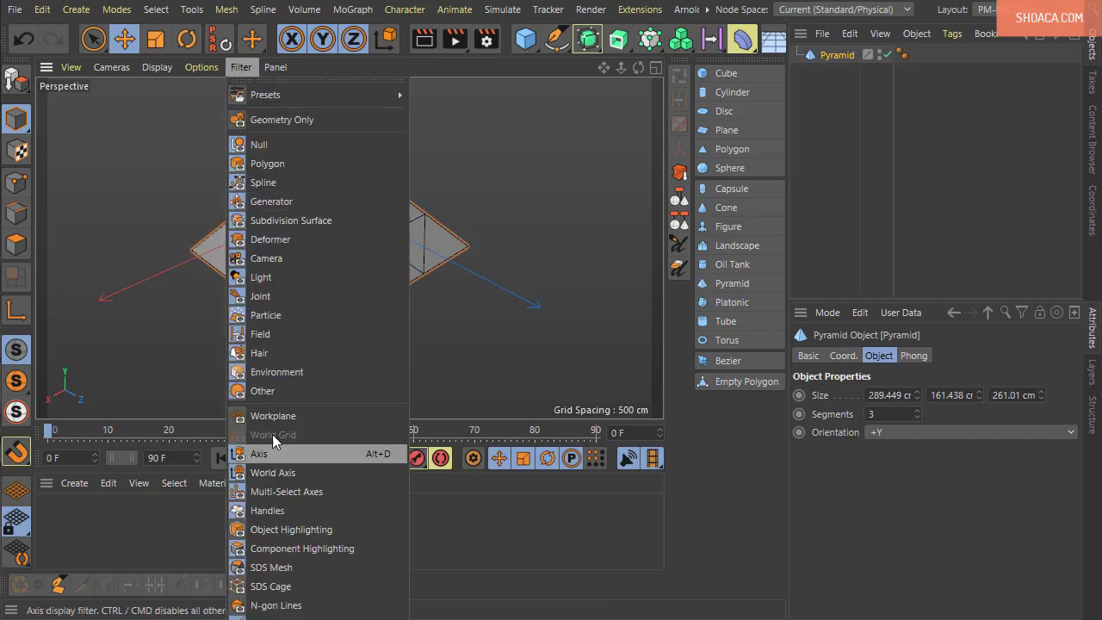
click(307, 80)
drag(296, 39, 662, 31)
click(624, 403)
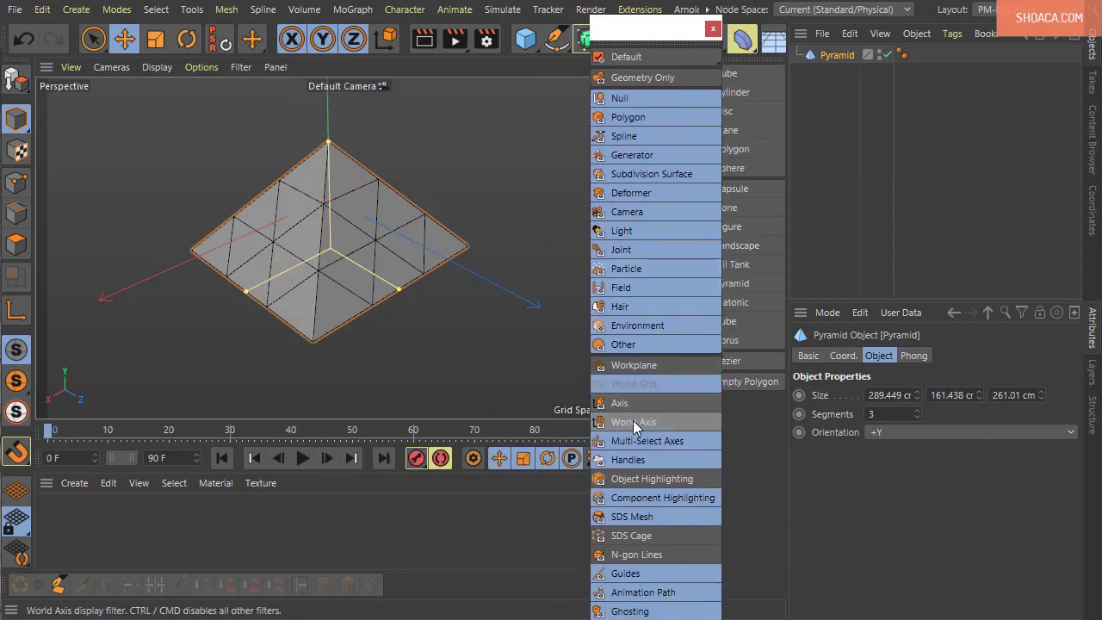
click(661, 442)
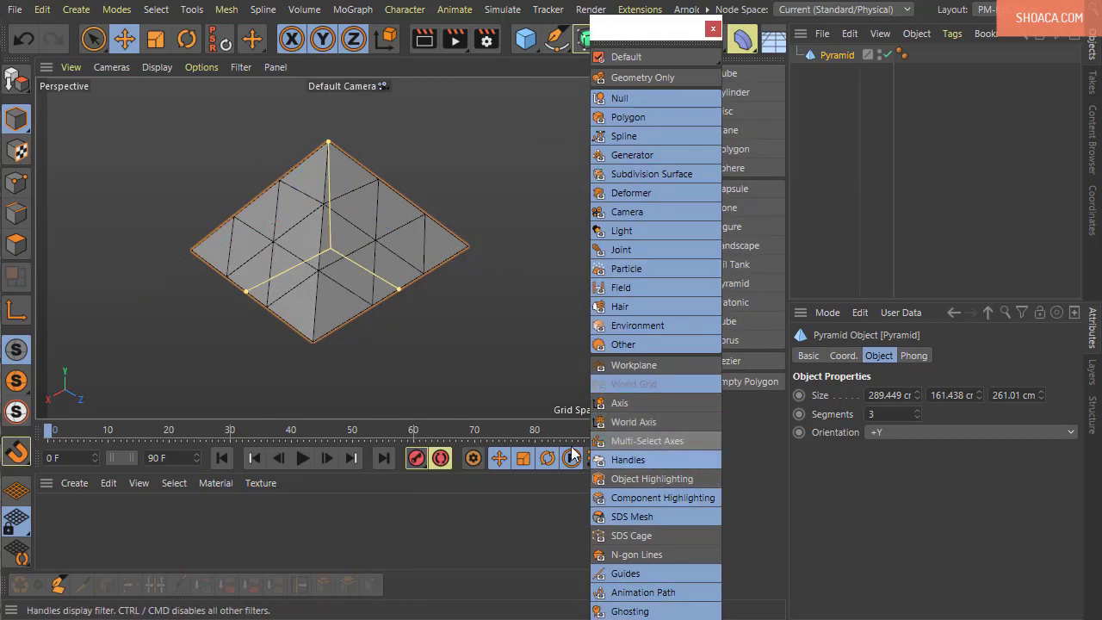
click(676, 461)
alt+drag(482, 345, 492, 377)
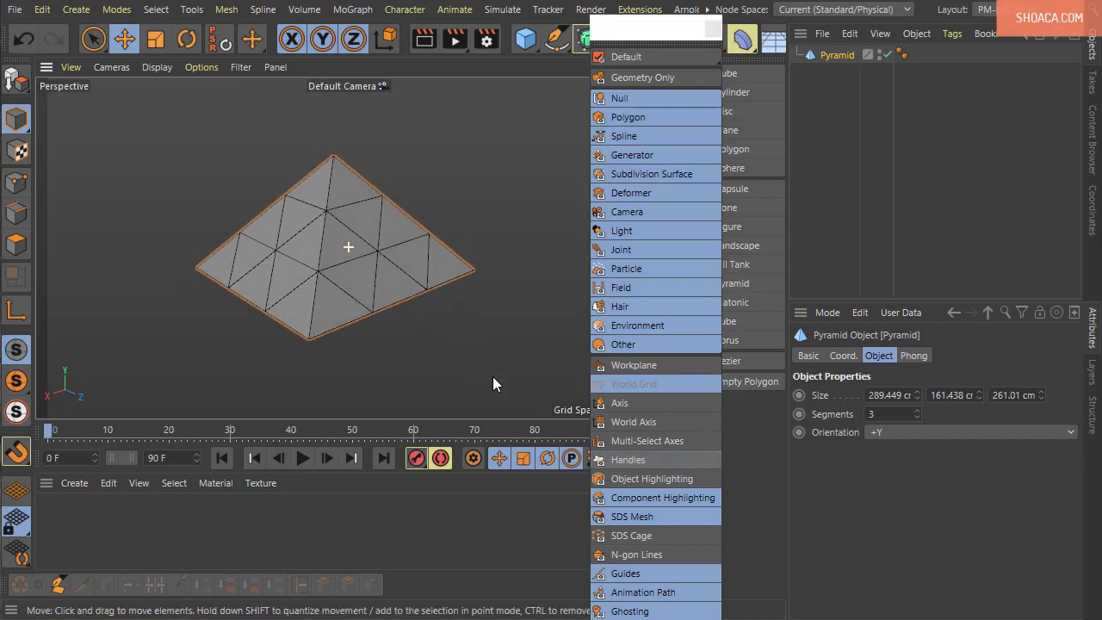
alt+drag(408, 336, 387, 358)
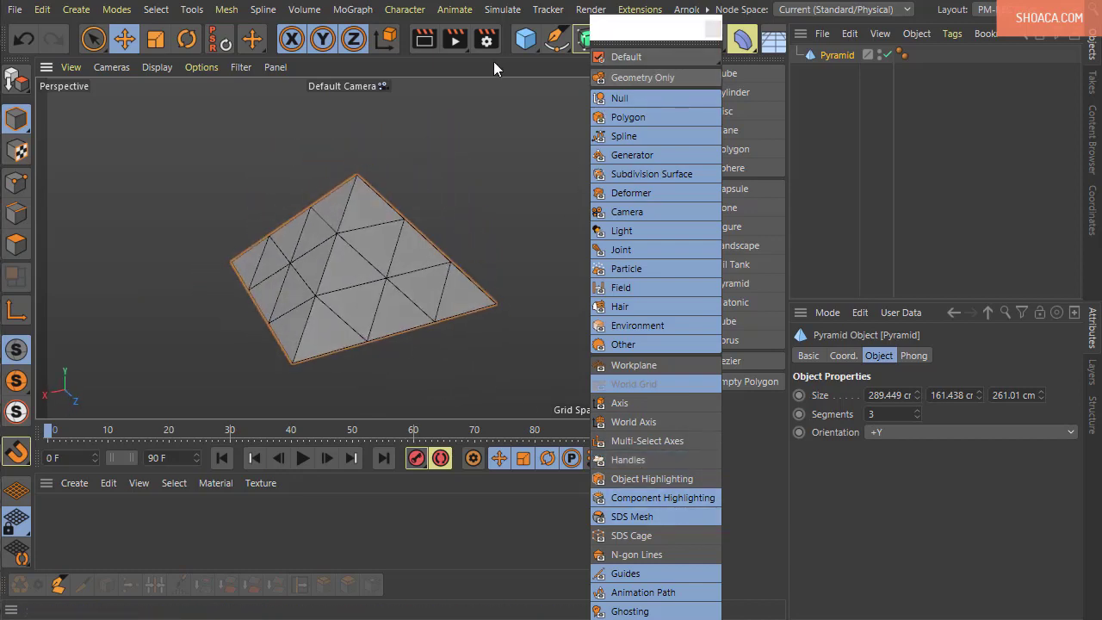
- Look through the viewport filter presets and close the floating filter palette
click(250, 67)
mouse_move(265, 96)
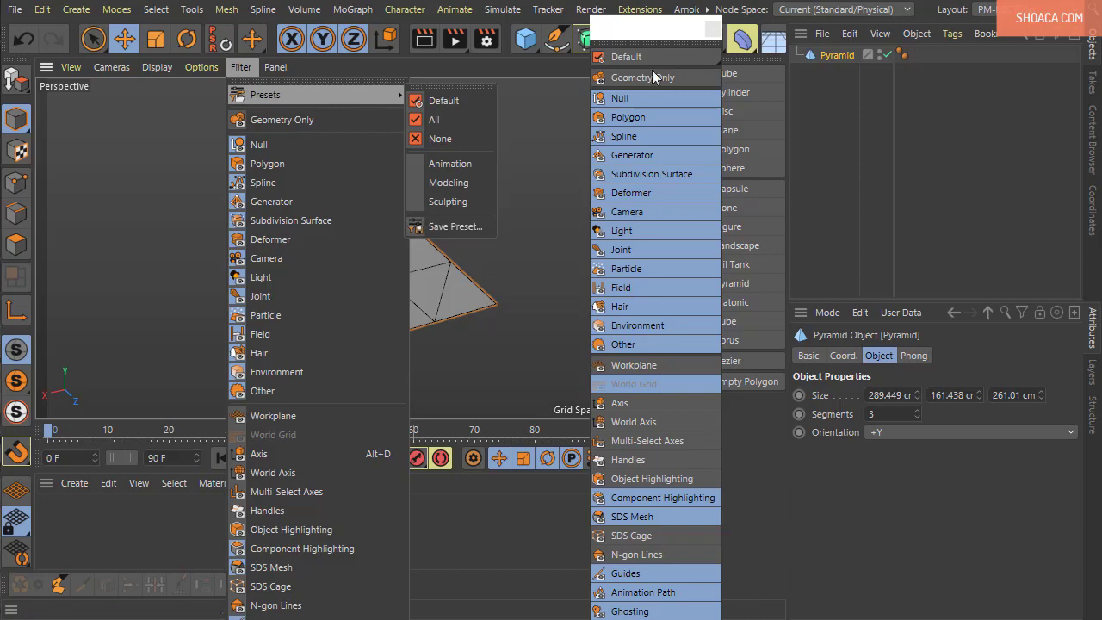
click(603, 33)
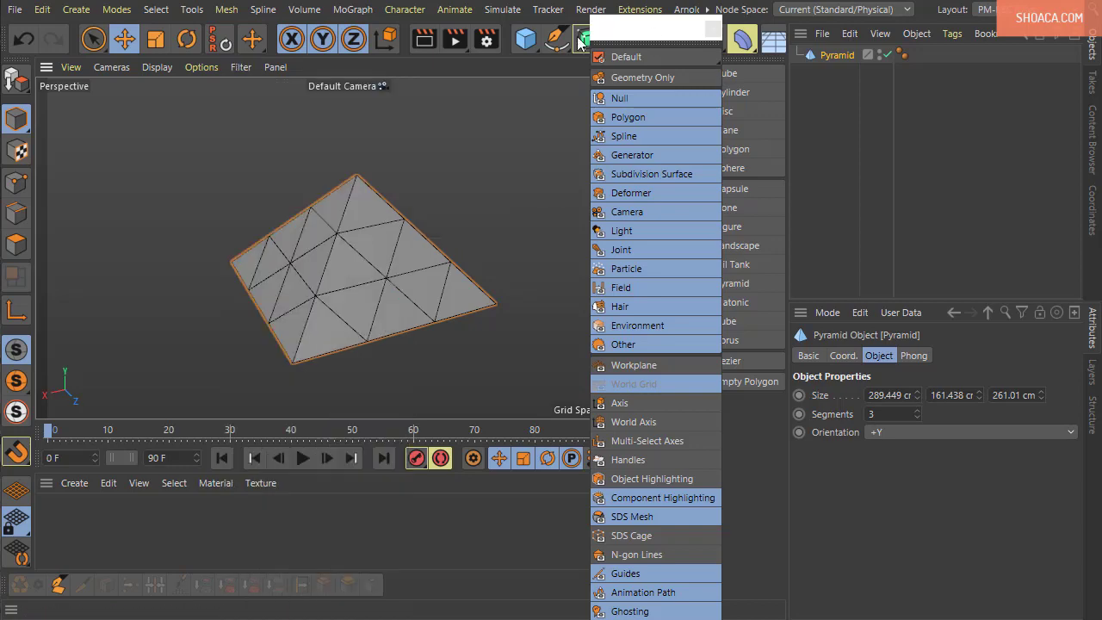
click(714, 32)
- Change the pyramid's Orientation to -Z and inspect its segmented base
alt+drag(432, 251, 455, 250)
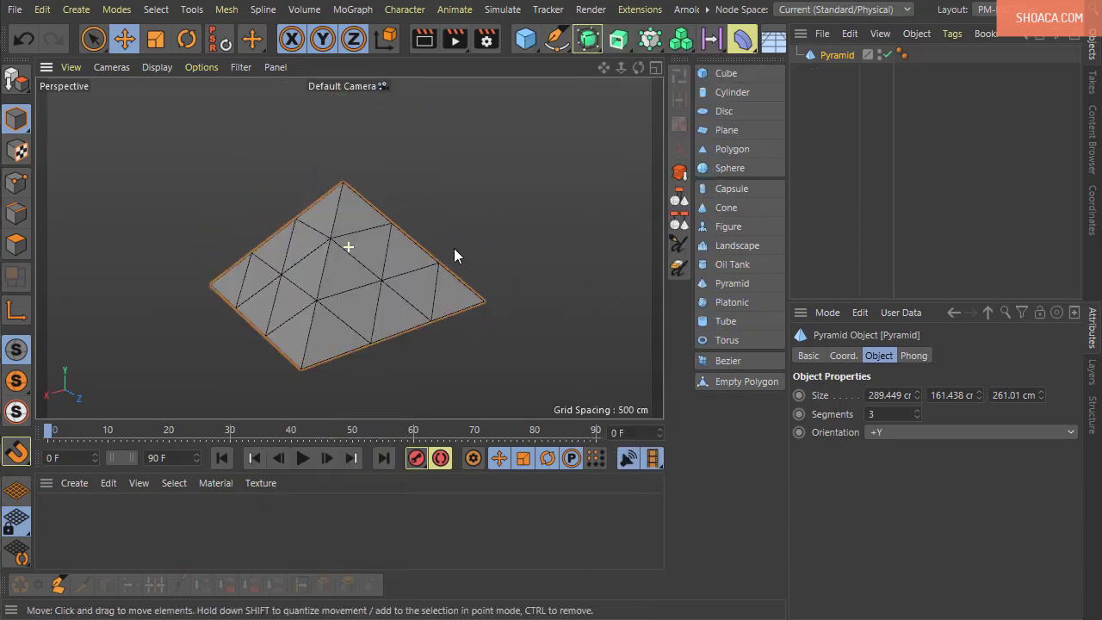
scroll(434, 296, up, 3)
click(956, 432)
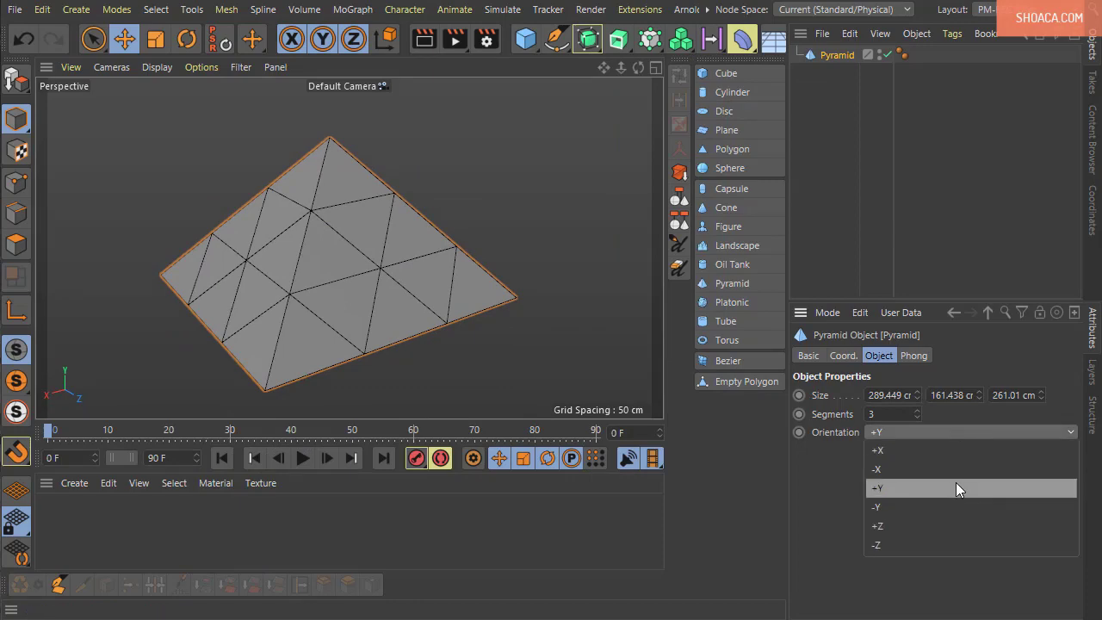
click(956, 489)
click(946, 432)
click(922, 544)
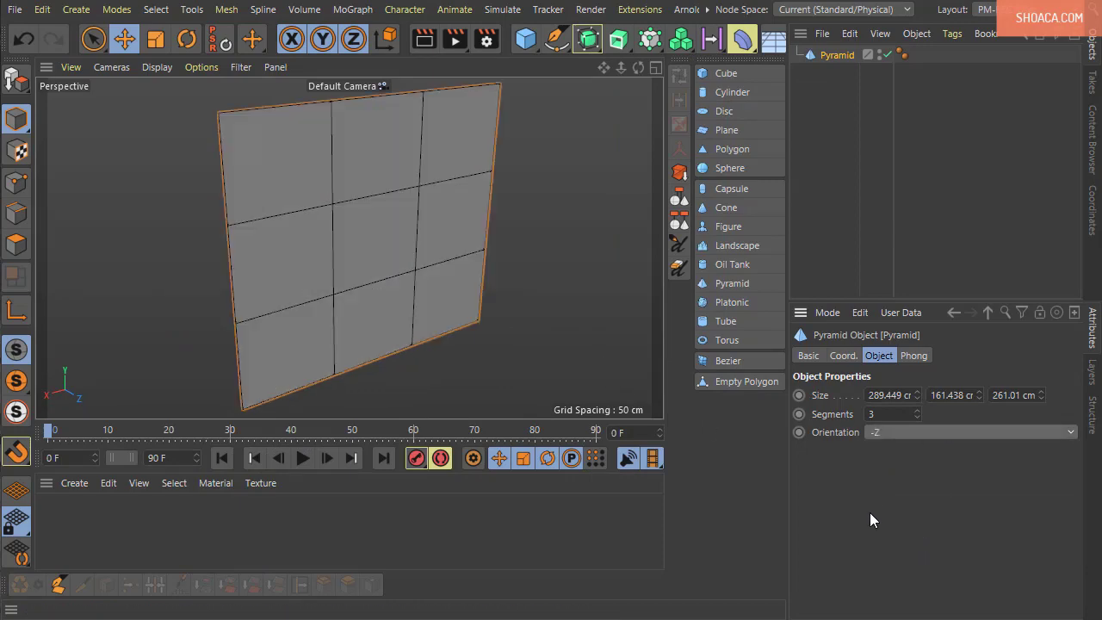
alt+drag(516, 267, 486, 295)
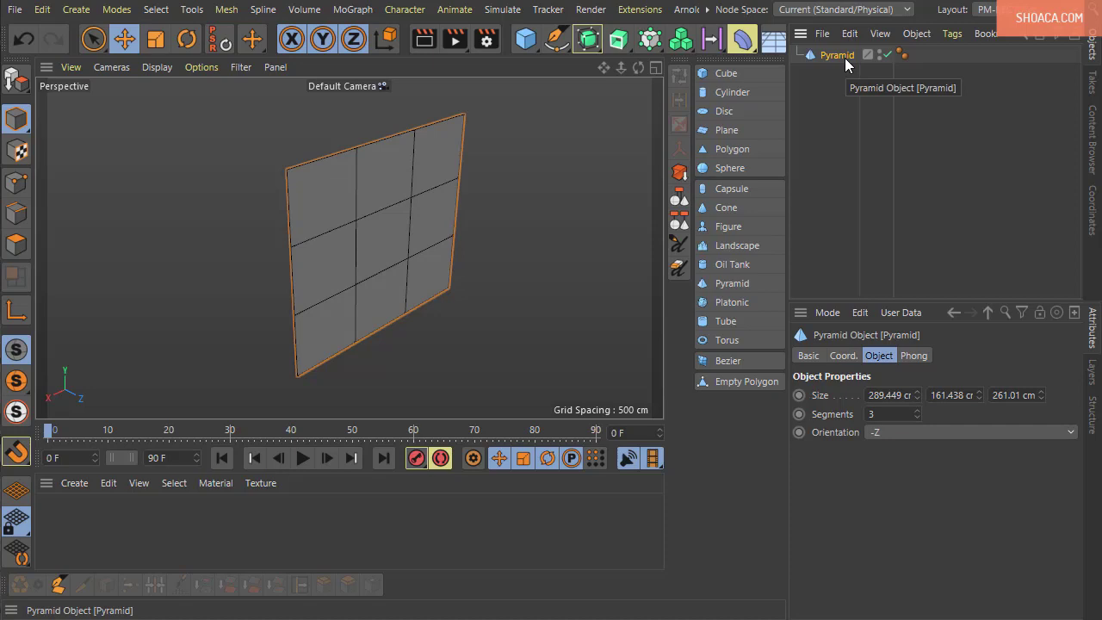
- Delete the pyramid and add a Platonic primitive
key(Delete)
click(751, 305)
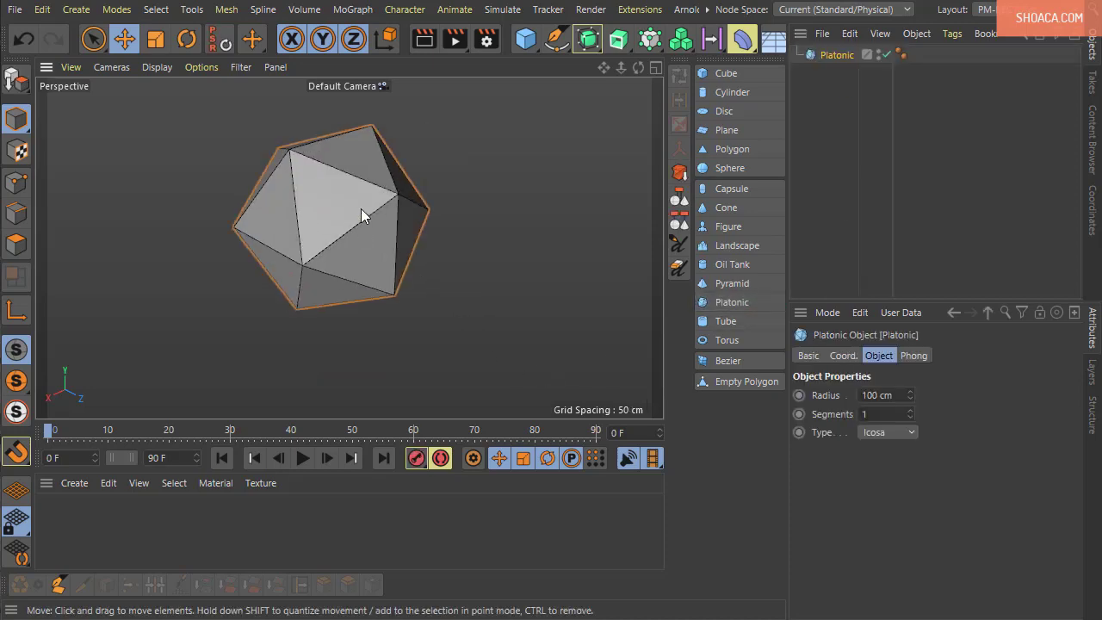
- Set the Platonic's Radius to 110 cm, try 2 segments and return Segments to 1
alt+drag(361, 209, 451, 295)
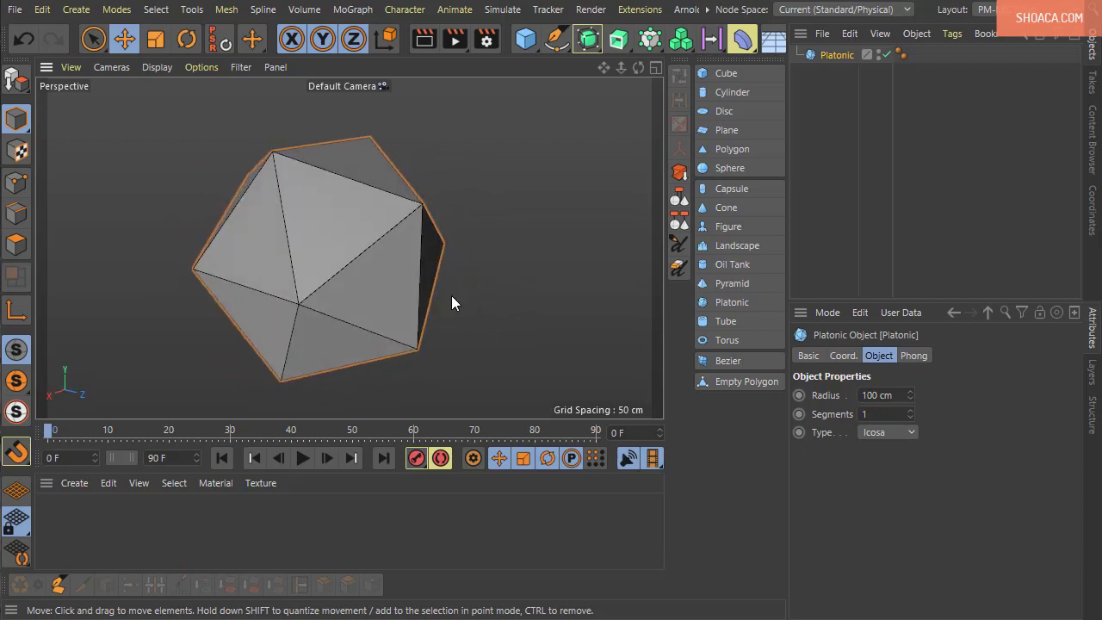
alt+middle_drag(451, 295, 478, 291)
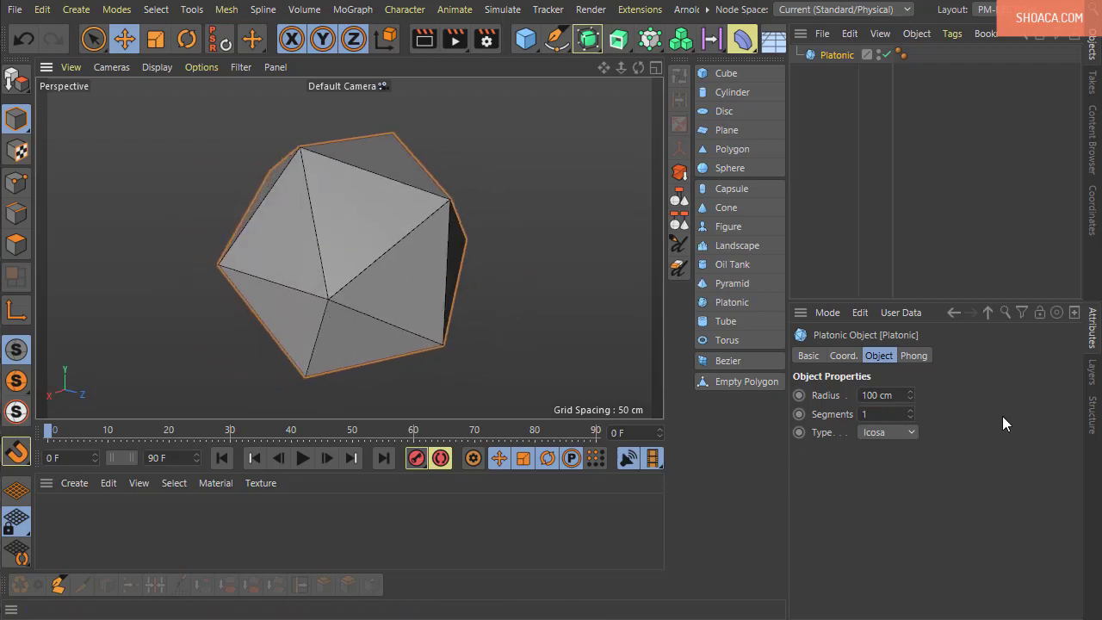
mouse_move(911, 396)
mouse_down()
mouse_move(948, 396)
mouse_move(914, 398)
mouse_up()
click(910, 411)
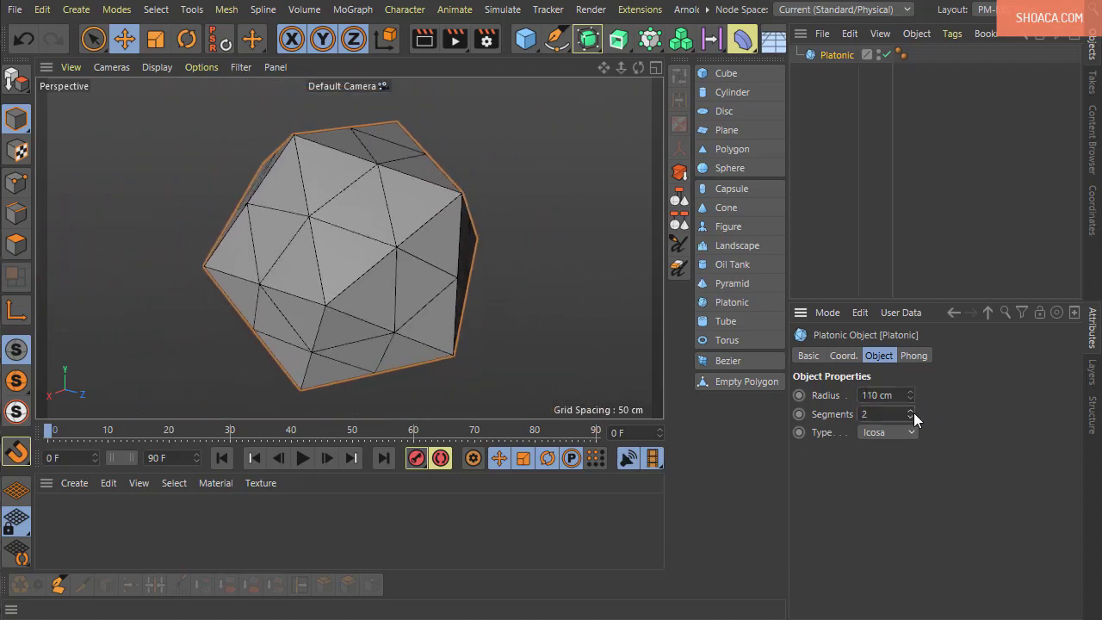
click(910, 417)
alt+drag(388, 211, 457, 284)
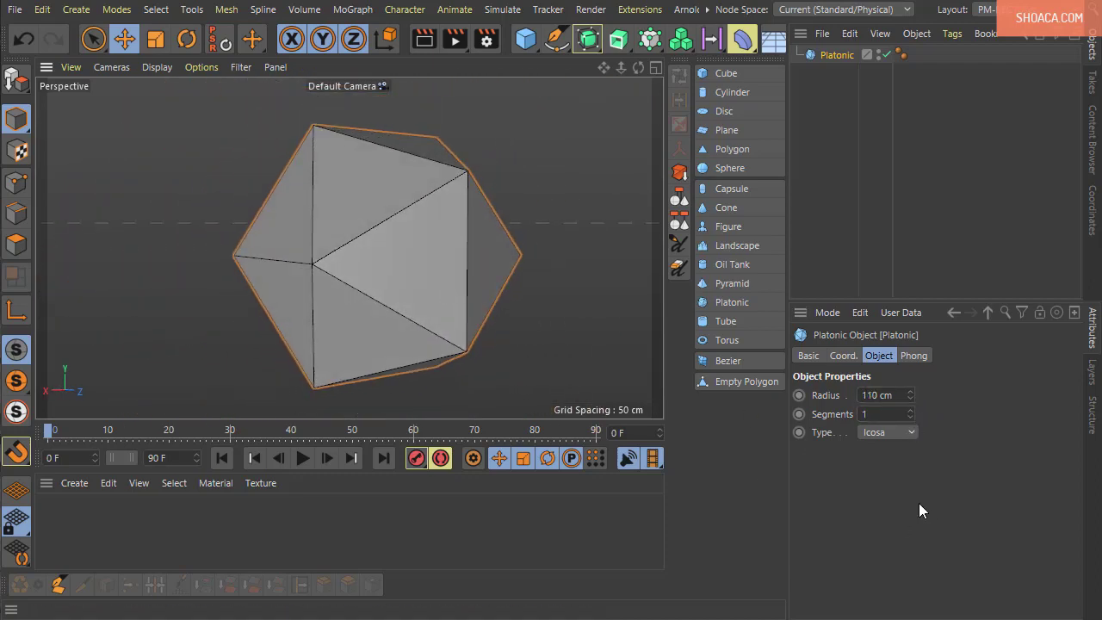
- Change the Platonic's Type to Tetra and inspect the shape from another angle
click(902, 433)
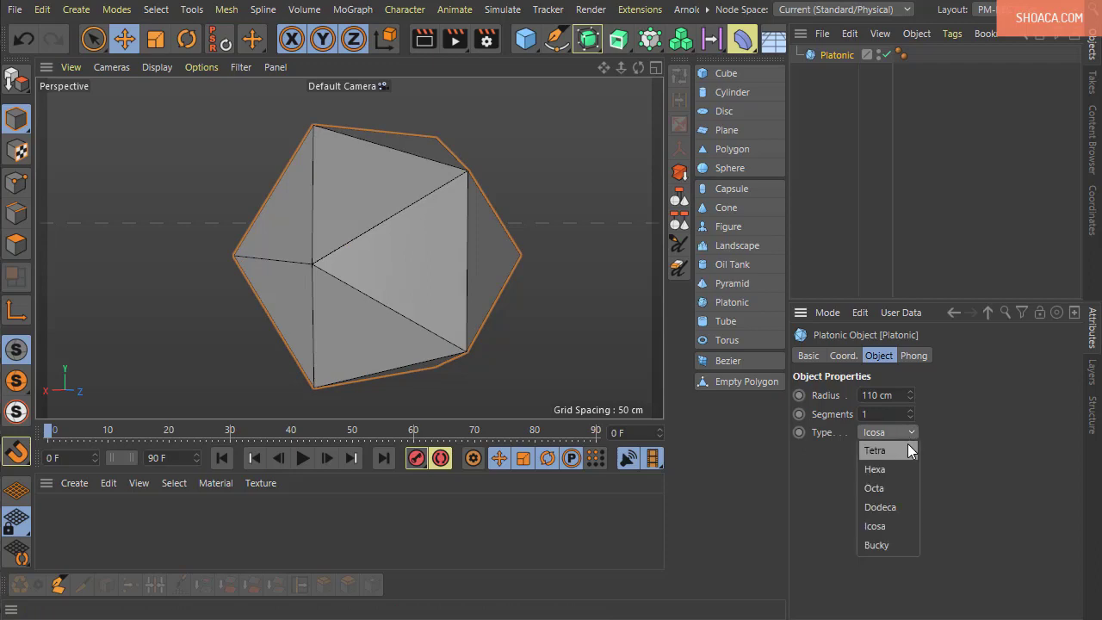
click(875, 451)
alt+drag(347, 249, 704, 374)
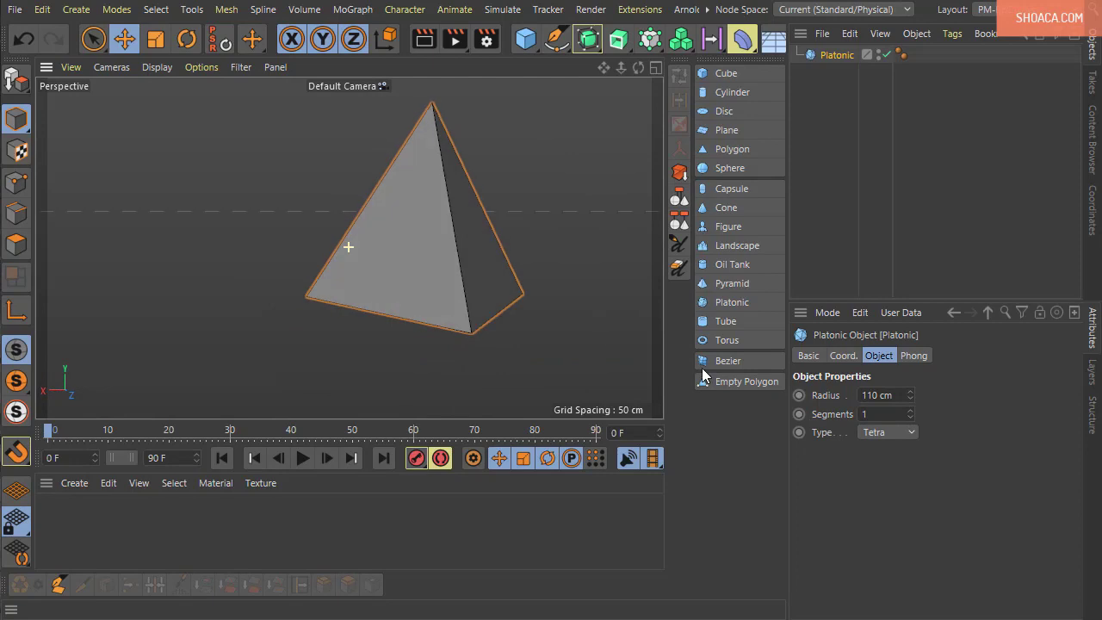
- Change the Platonic's Type to Hexa and set Segments to 2
click(900, 433)
click(903, 464)
mouse_move(520, 321)
alt+mouse_down()
mouse_move(447, 332)
mouse_move(534, 335)
alt+mouse_up()
click(909, 410)
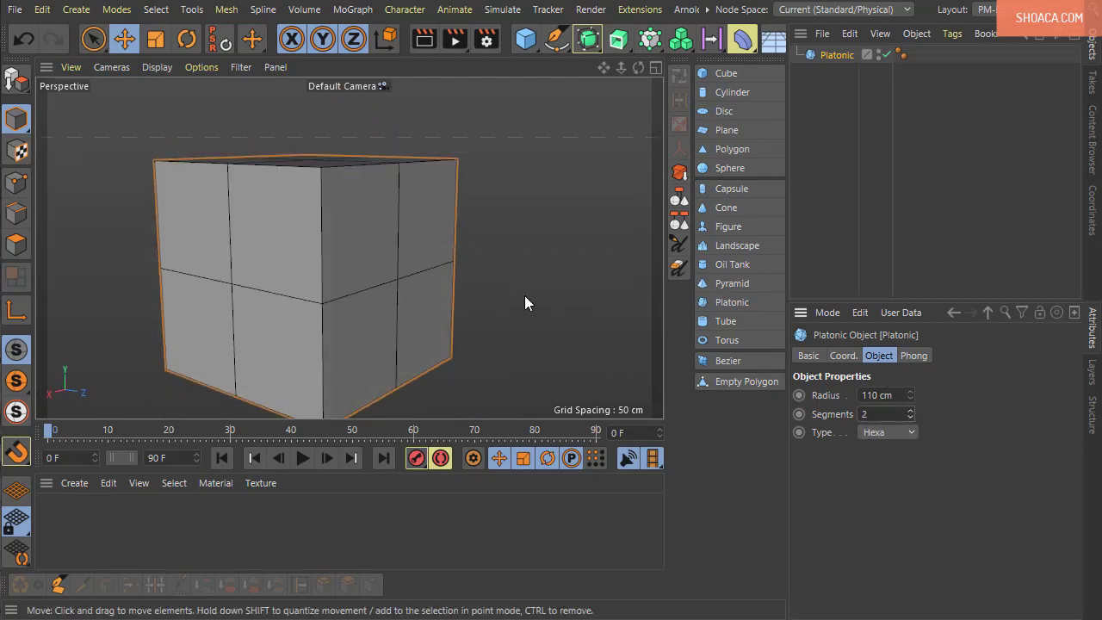
alt+drag(524, 295, 464, 343)
- Switch the Platonic's Type to Octa, followed by Dodeca with Segments set to 1
click(886, 432)
click(900, 486)
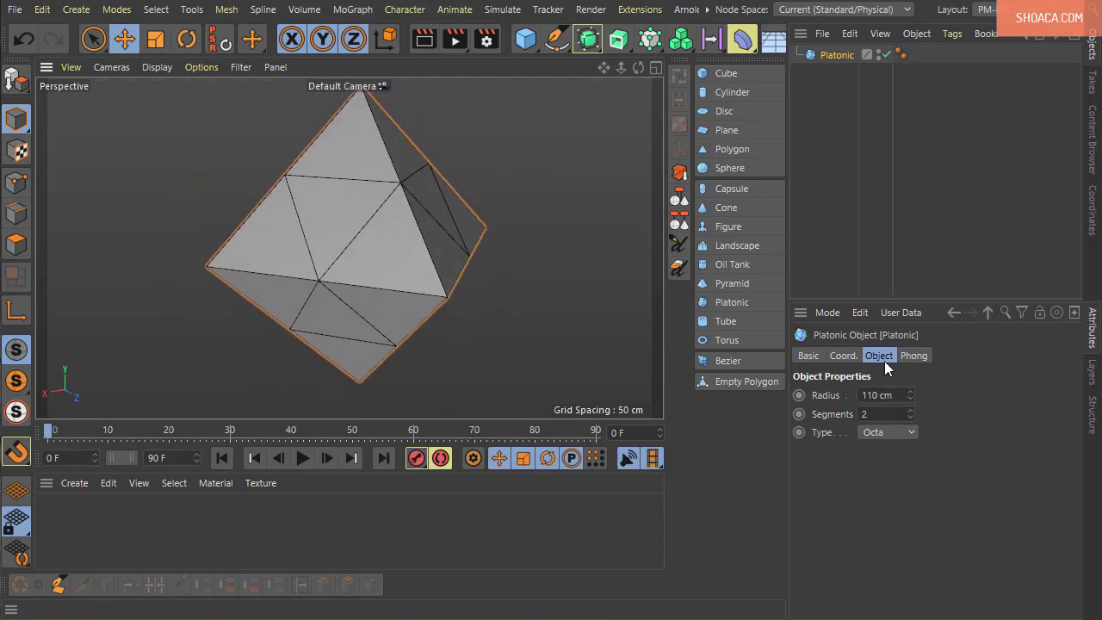
click(892, 432)
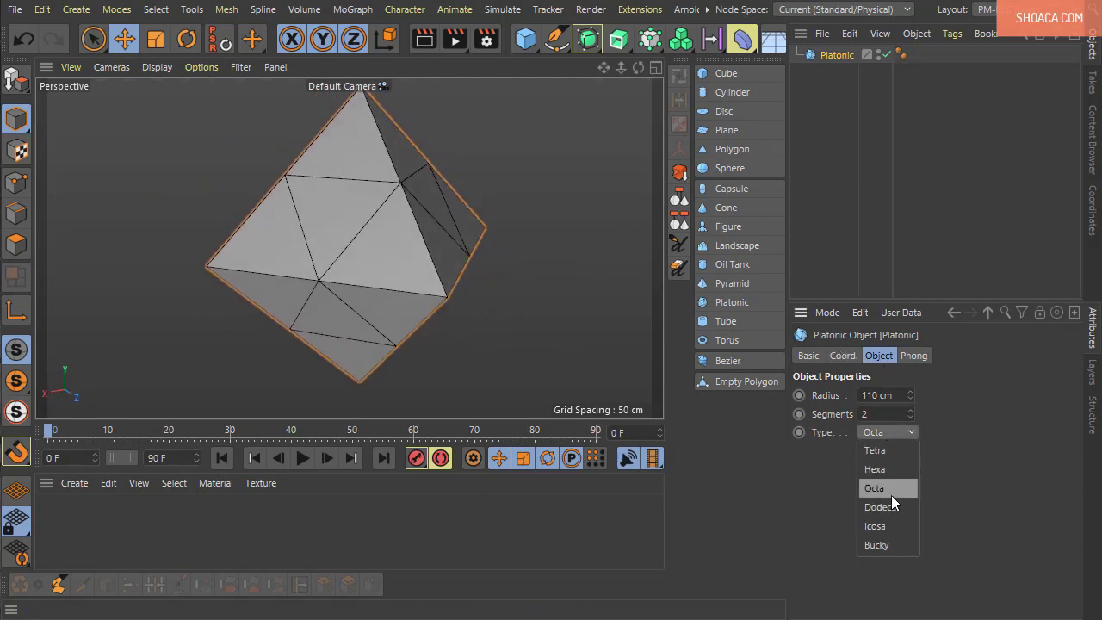
click(893, 505)
alt+drag(508, 293, 491, 324)
click(910, 417)
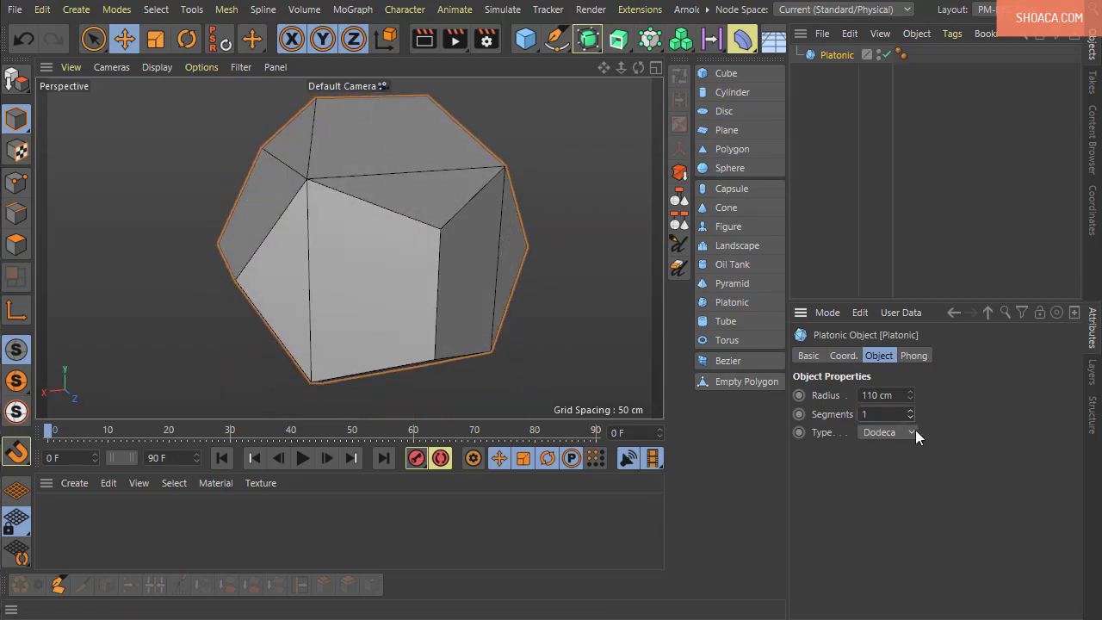
- Switch the Platonic's Type to Icosa, followed by Bucky, and inspect the faceted ball
click(904, 435)
click(898, 527)
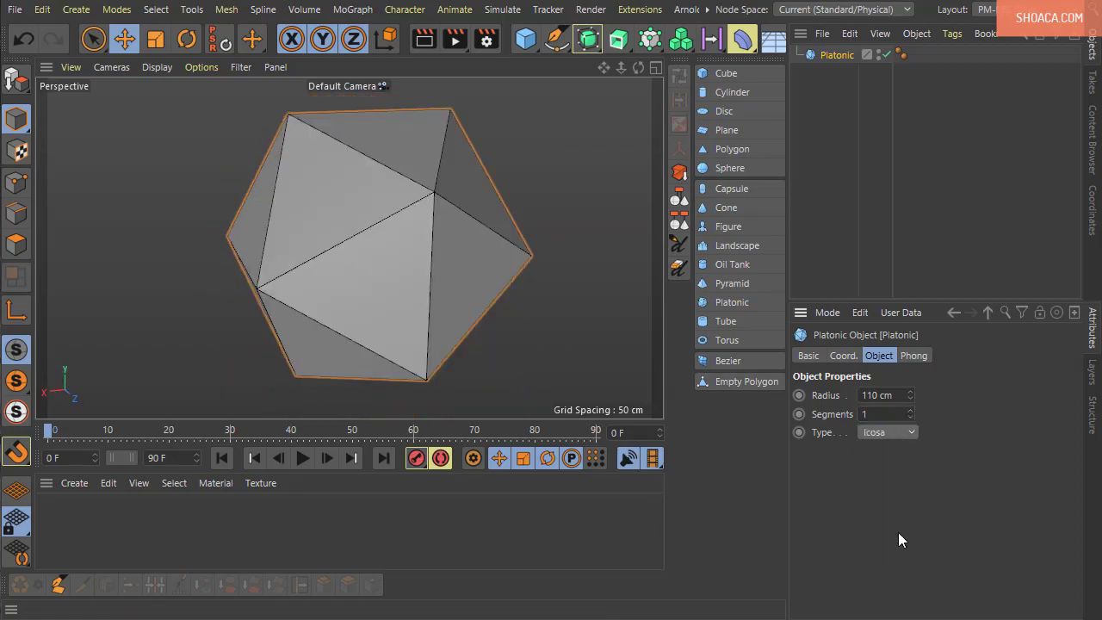
click(888, 433)
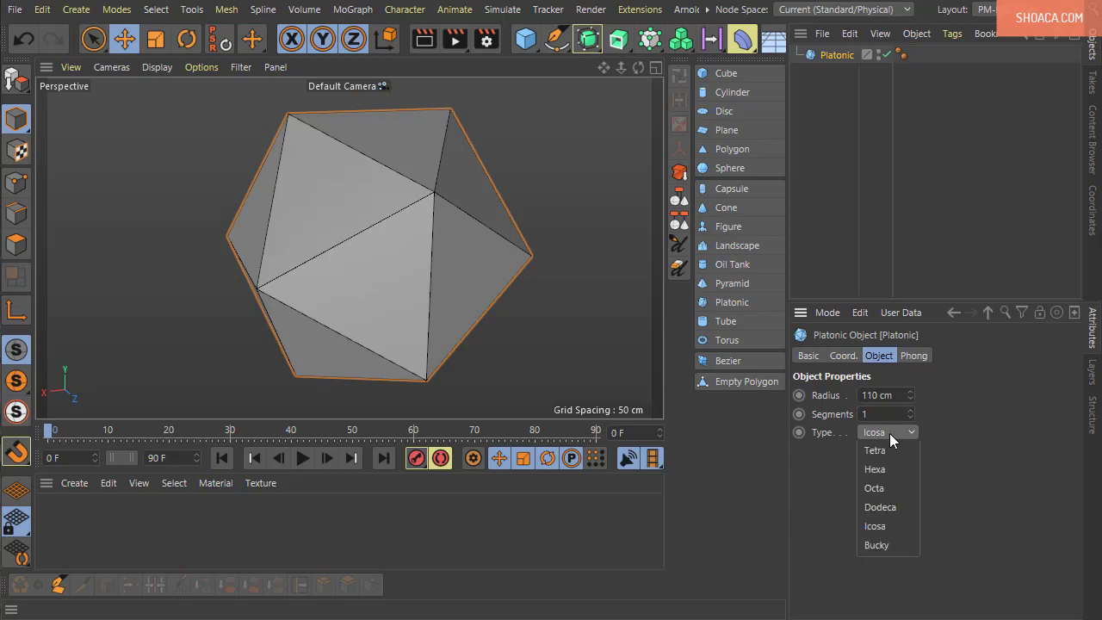
click(883, 546)
mouse_move(490, 323)
alt+mouse_down()
mouse_move(611, 308)
mouse_move(567, 367)
mouse_move(396, 293)
mouse_move(403, 199)
mouse_move(445, 254)
mouse_move(366, 242)
mouse_move(382, 352)
mouse_move(399, 327)
alt+mouse_up()
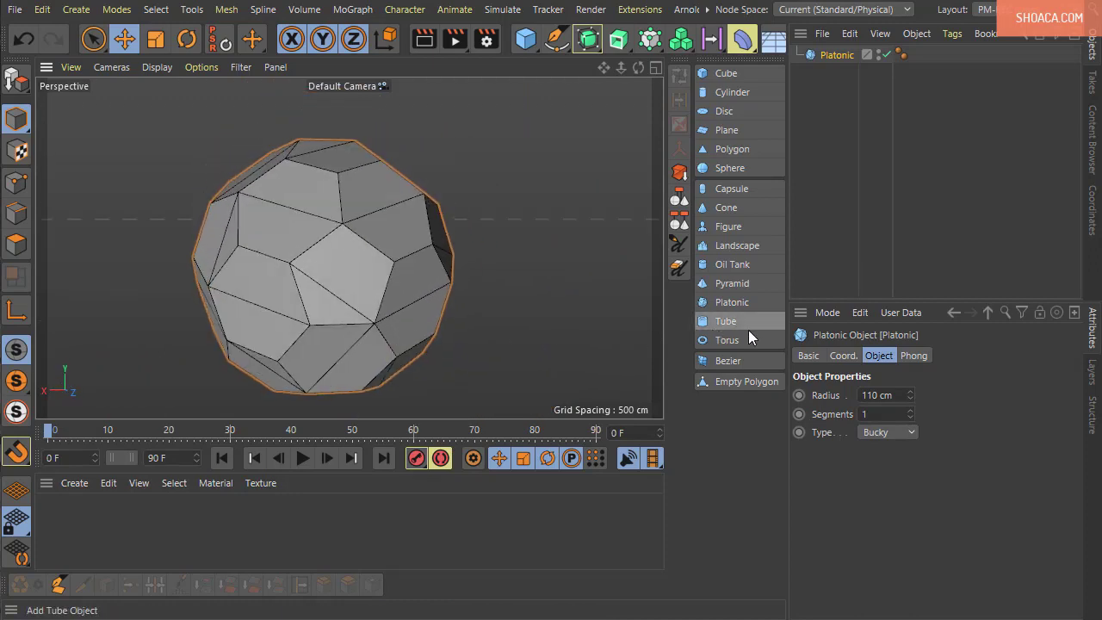
- Delete the Platonic, add a Tube primitive and show its object properties
key(Delete)
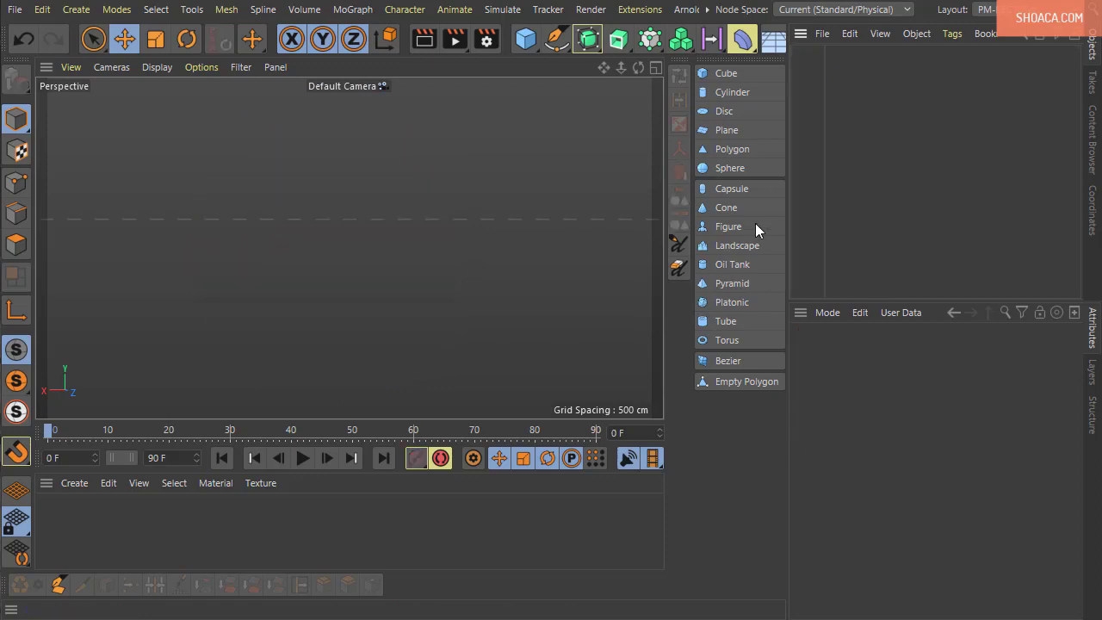
click(756, 326)
alt+drag(393, 322, 489, 370)
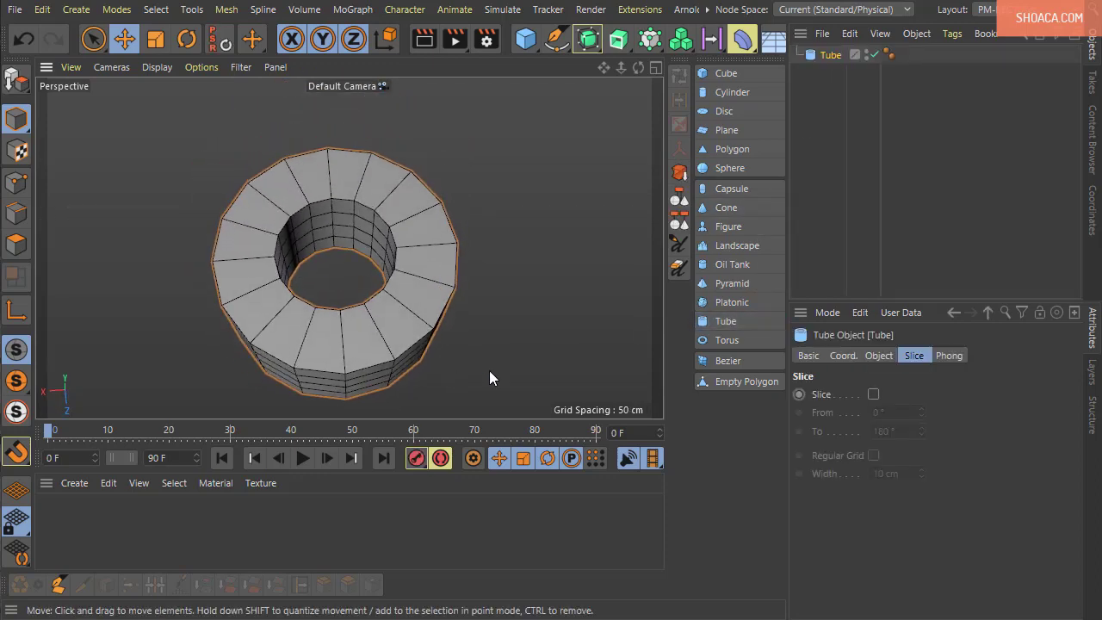
click(879, 356)
alt+drag(534, 259, 543, 304)
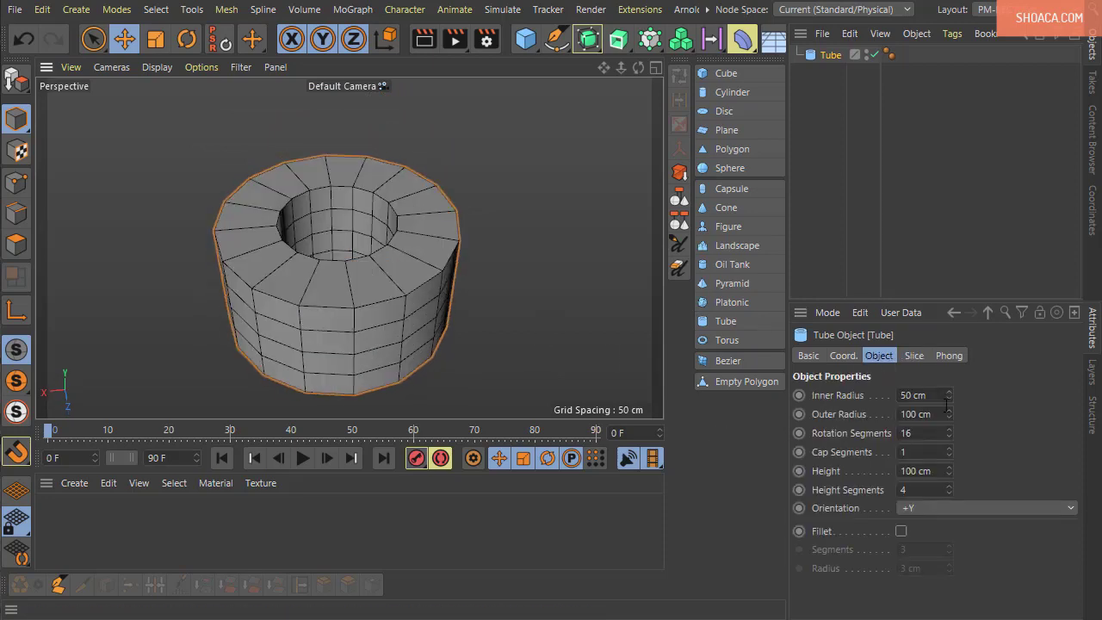
- Set the tube's Inner Radius to 77 cm and its Outer Radius to 98 cm
mouse_move(948, 395)
mouse_down()
mouse_move(948, 379)
mouse_move(948, 400)
mouse_up()
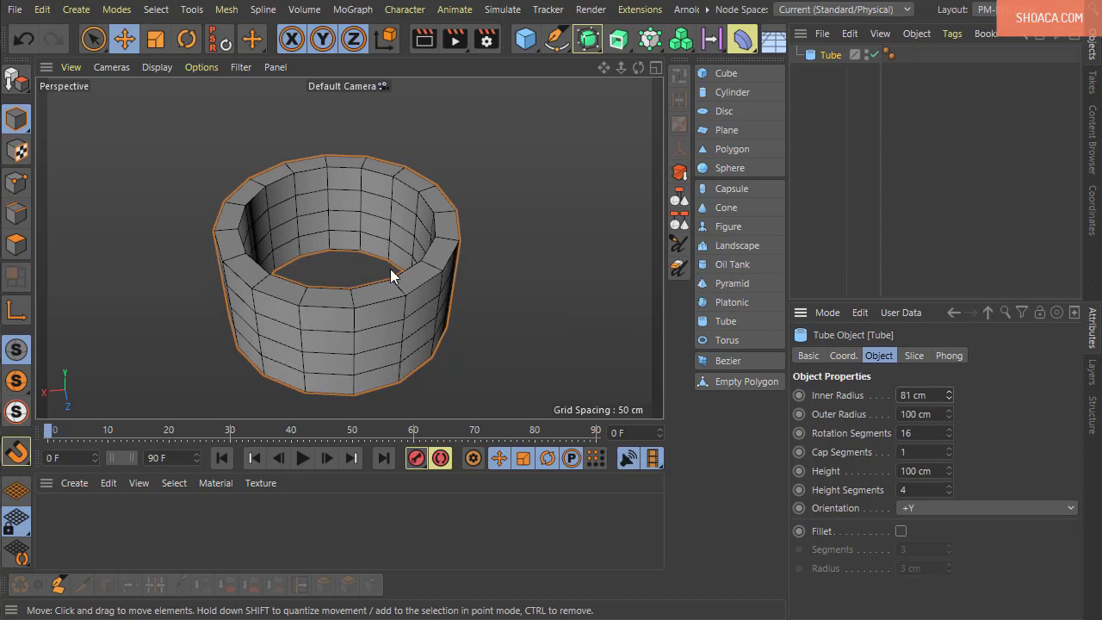
drag(951, 400, 949, 426)
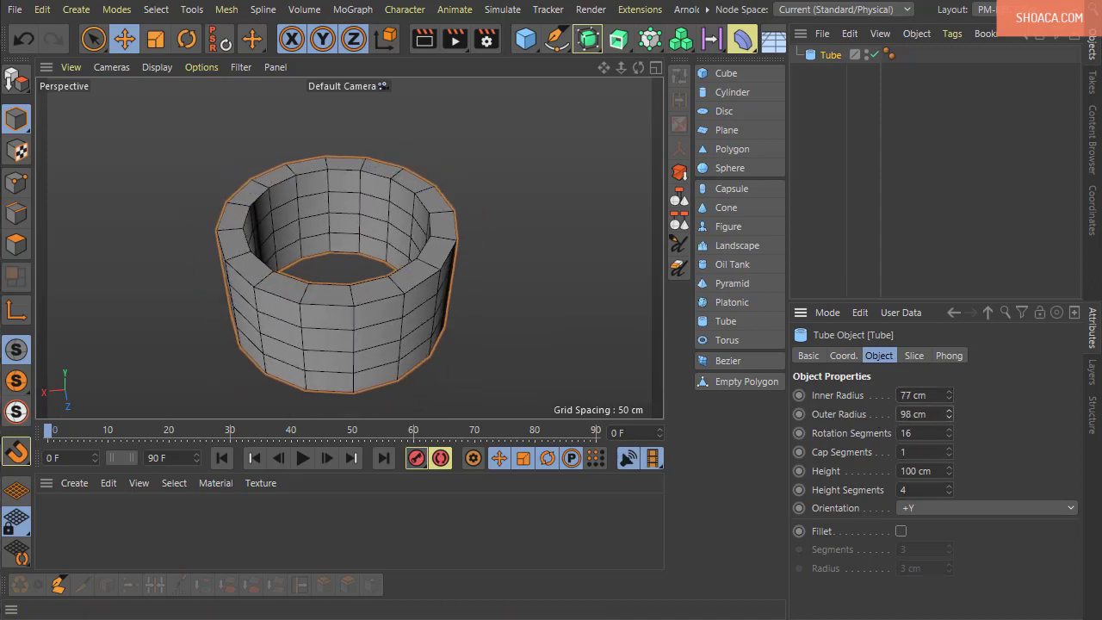
- Show Handles again through the viewport display filter and view the tube from the side
click(241, 67)
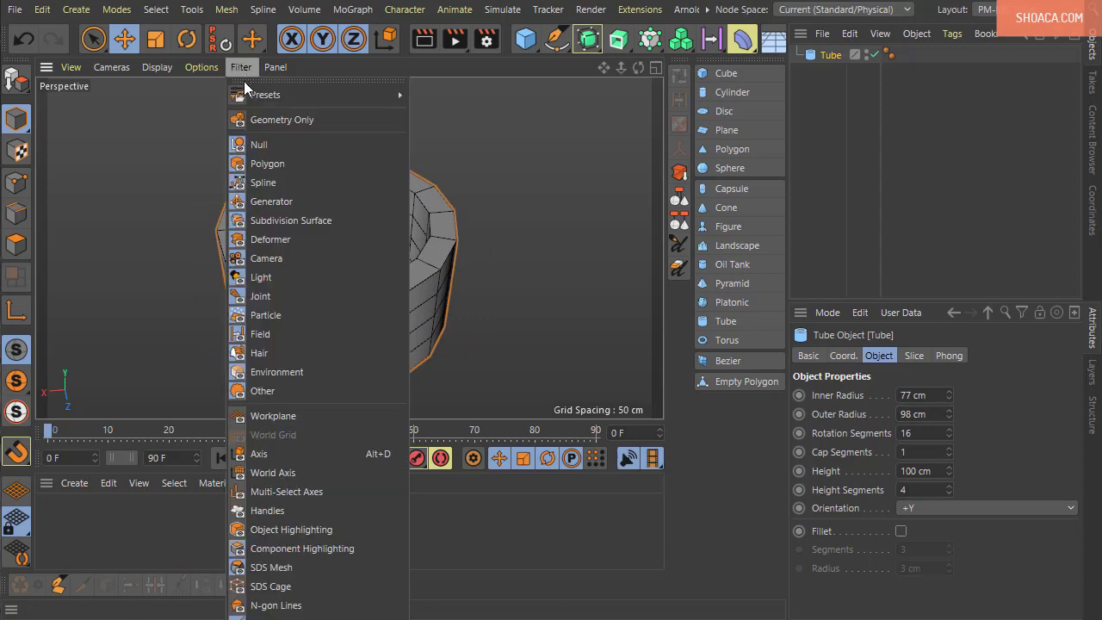
click(276, 530)
alt+drag(451, 369, 487, 312)
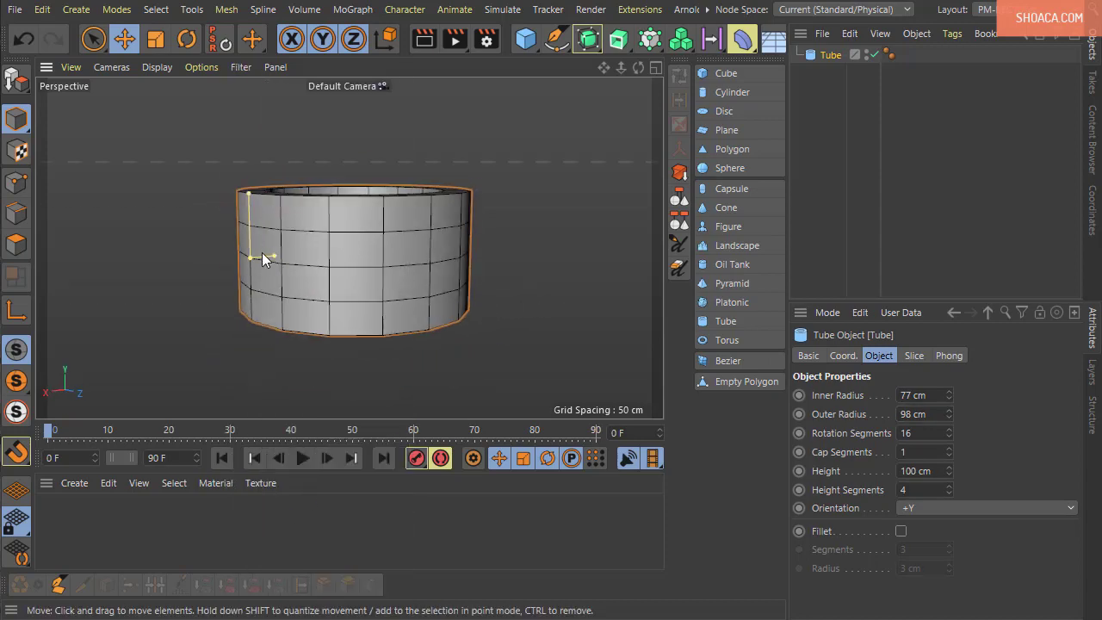
- Resize the tube with its viewport handles to about 96.4 cm height, 72.9 cm inner radius and 108.1 cm outer radius
mouse_move(250, 195)
mouse_down()
mouse_move(250, 172)
mouse_move(257, 200)
mouse_move(256, 156)
mouse_move(259, 191)
mouse_up()
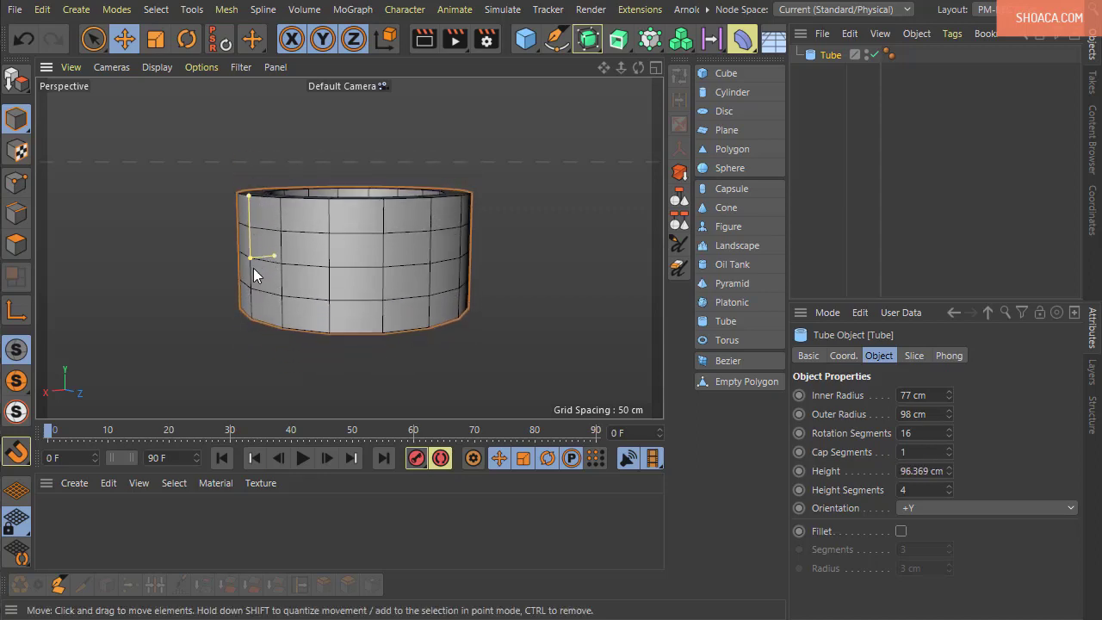
drag(249, 256, 298, 323)
drag(279, 197, 284, 221)
alt+drag(341, 295, 447, 318)
- Set the tube's Rotation Segments to 23 and Cap Segments to 2
drag(953, 434, 956, 421)
alt+drag(564, 296, 737, 403)
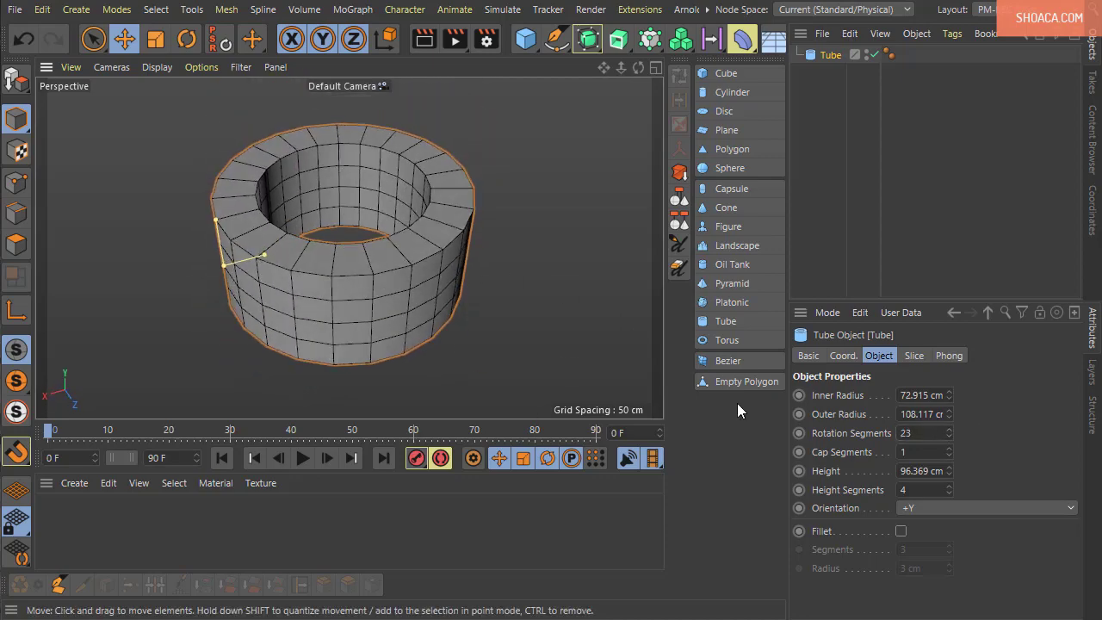
click(948, 448)
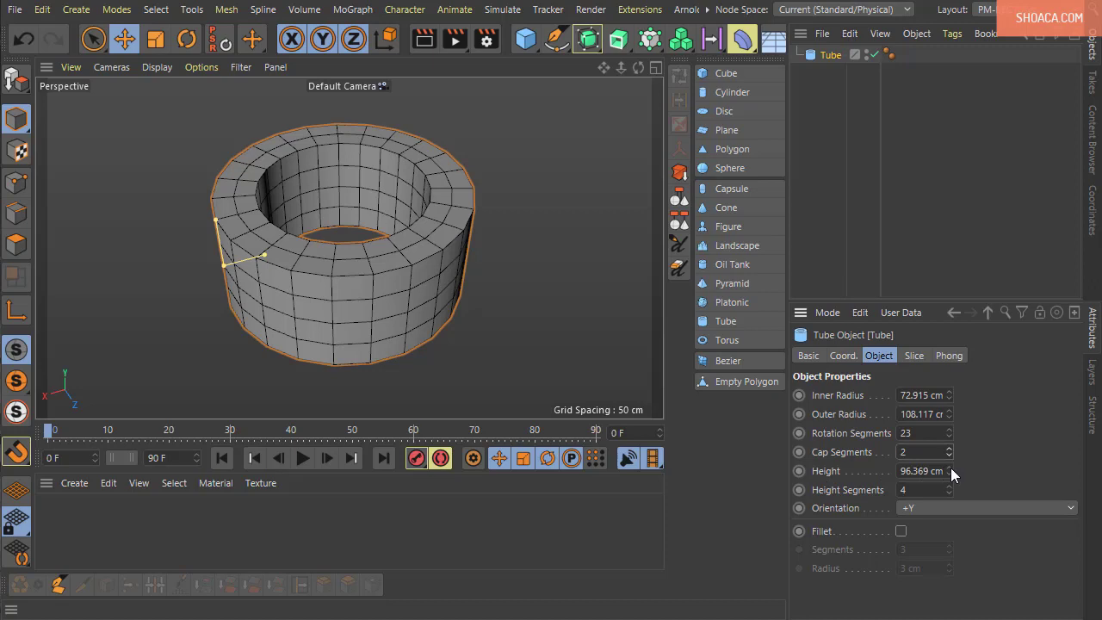
- Reduce the tube's Height to 74.369 cm and set Height Segments to 6
drag(951, 471, 951, 492)
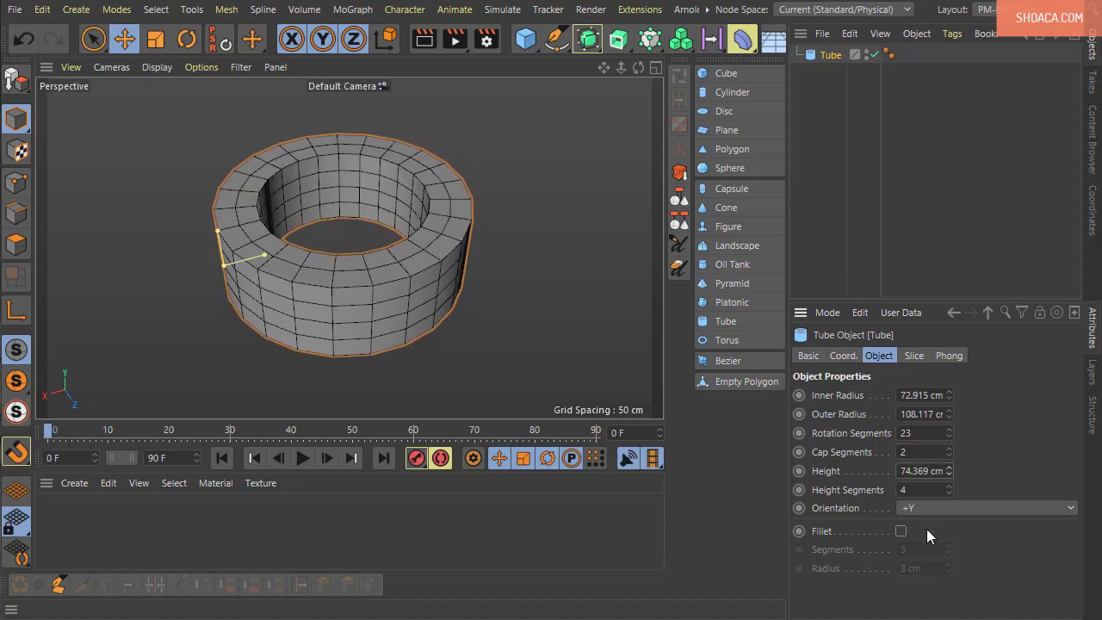
click(948, 487)
click(948, 487)
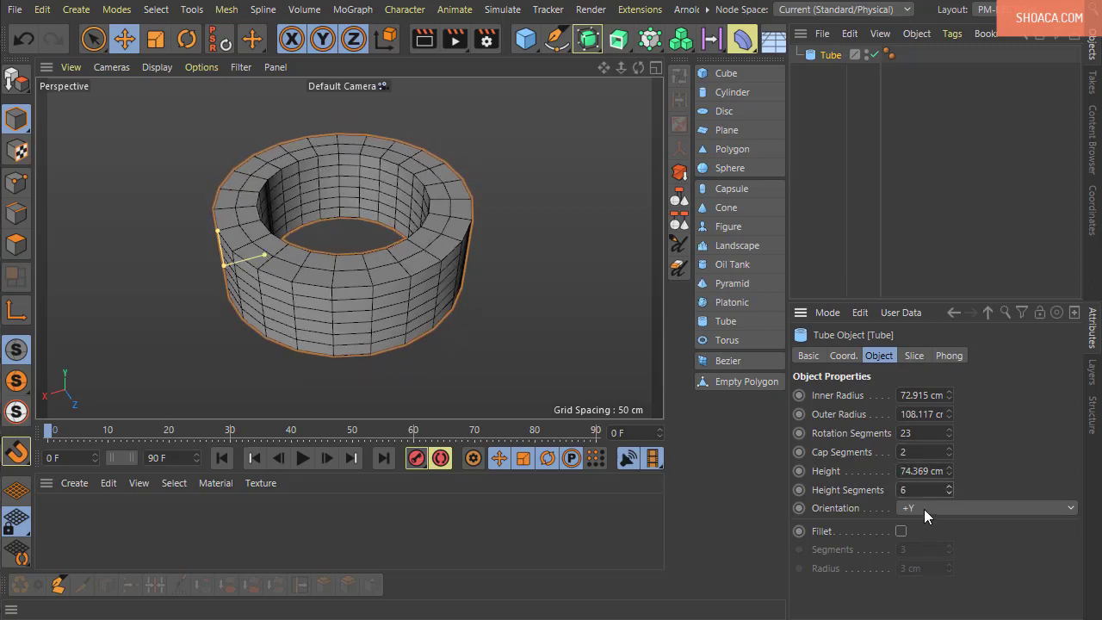
alt+drag(544, 358, 493, 336)
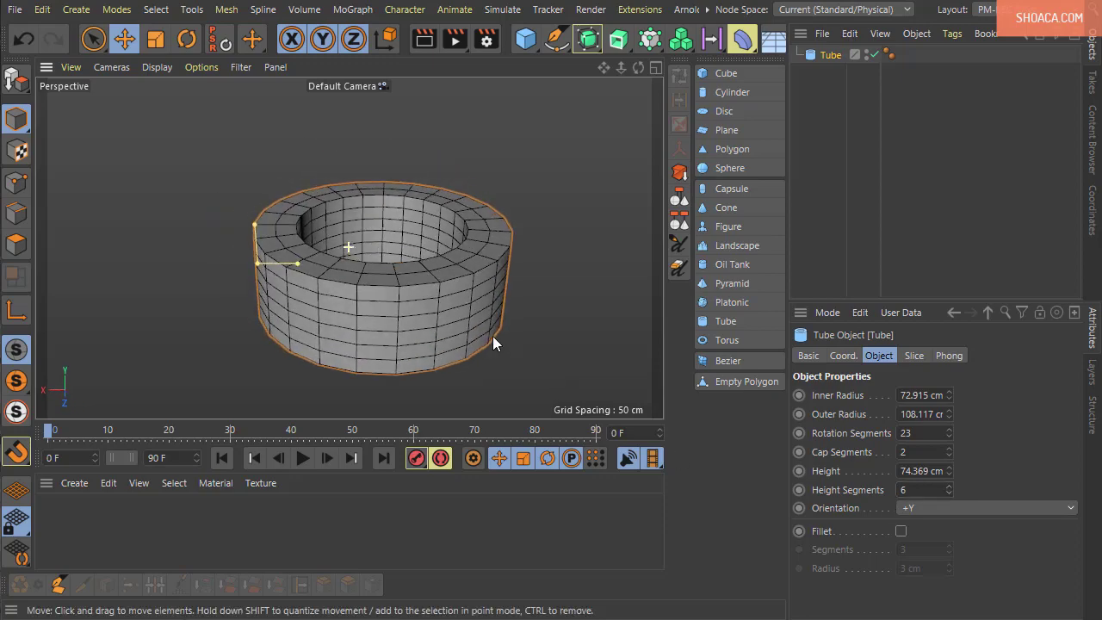
- Enable Fillet on the tube and inspect its rounded edges up close
click(901, 533)
alt+drag(375, 266, 359, 260)
alt+drag(335, 318, 221, 210)
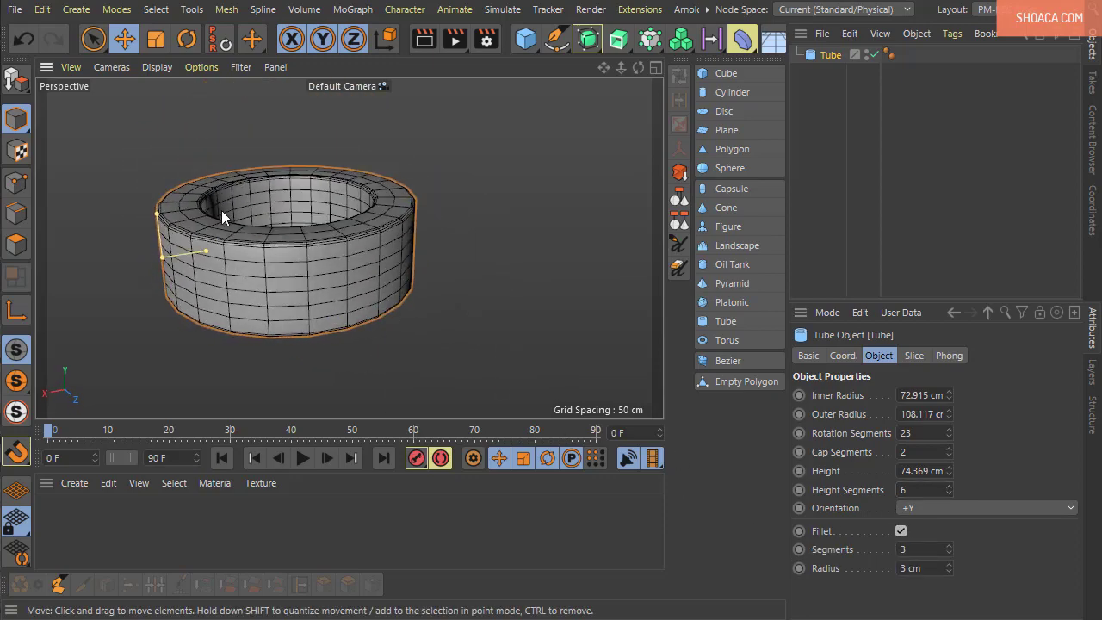
scroll(217, 213, up, 3)
alt+middle_drag(284, 344, 307, 322)
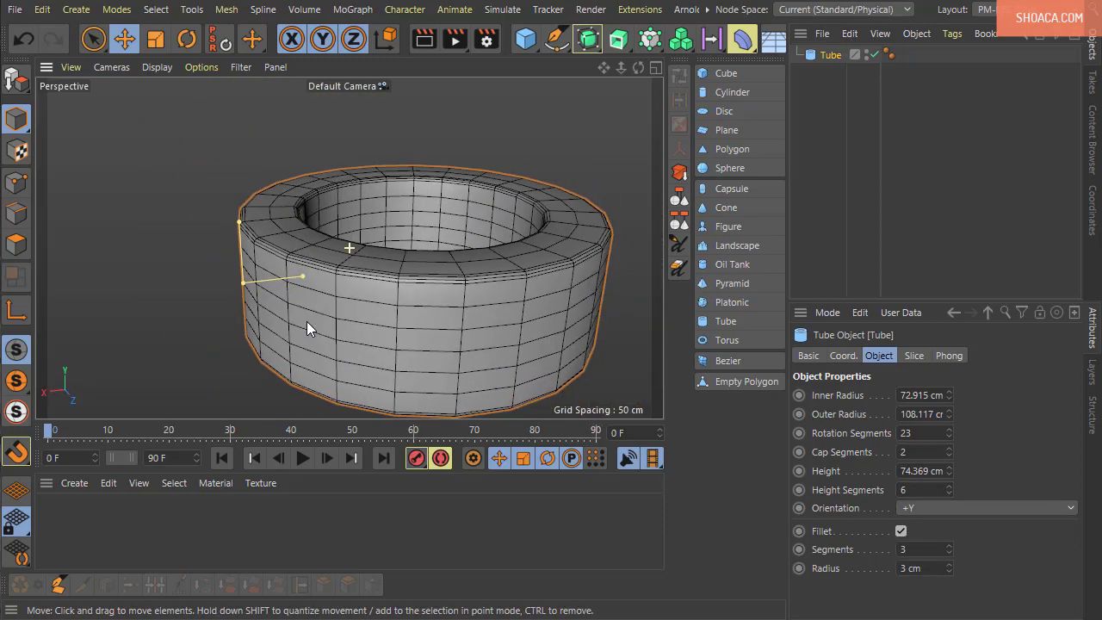
- Try 5 fillet segments on the tube, set the fillet Radius to 2 cm and lower the segments again
click(949, 546)
click(949, 546)
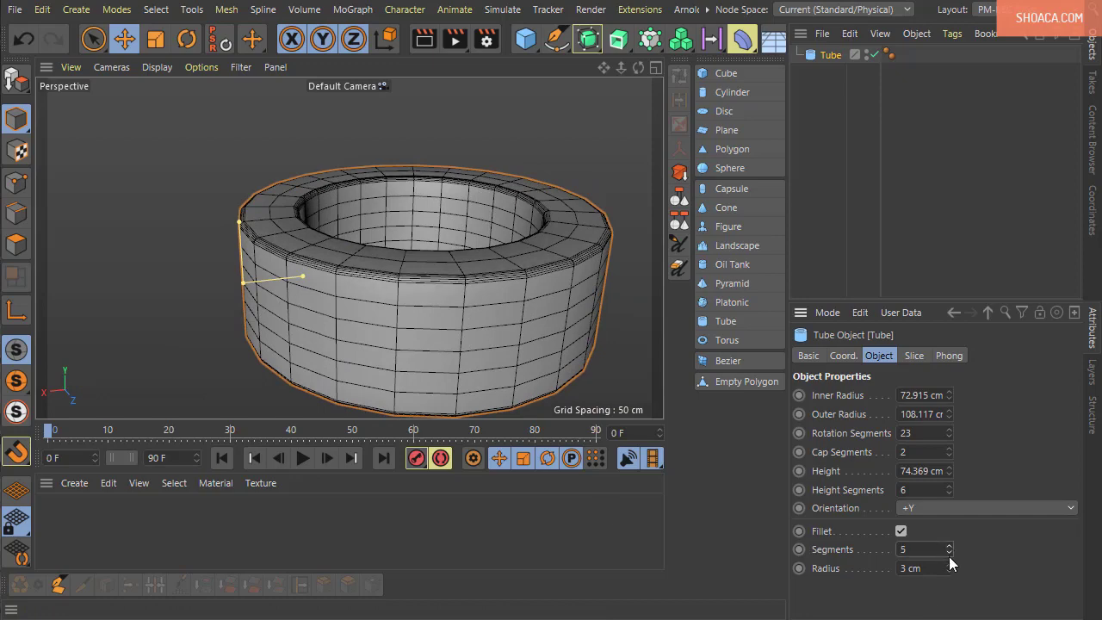
mouse_move(950, 564)
mouse_down()
mouse_move(969, 548)
mouse_move(958, 570)
mouse_up()
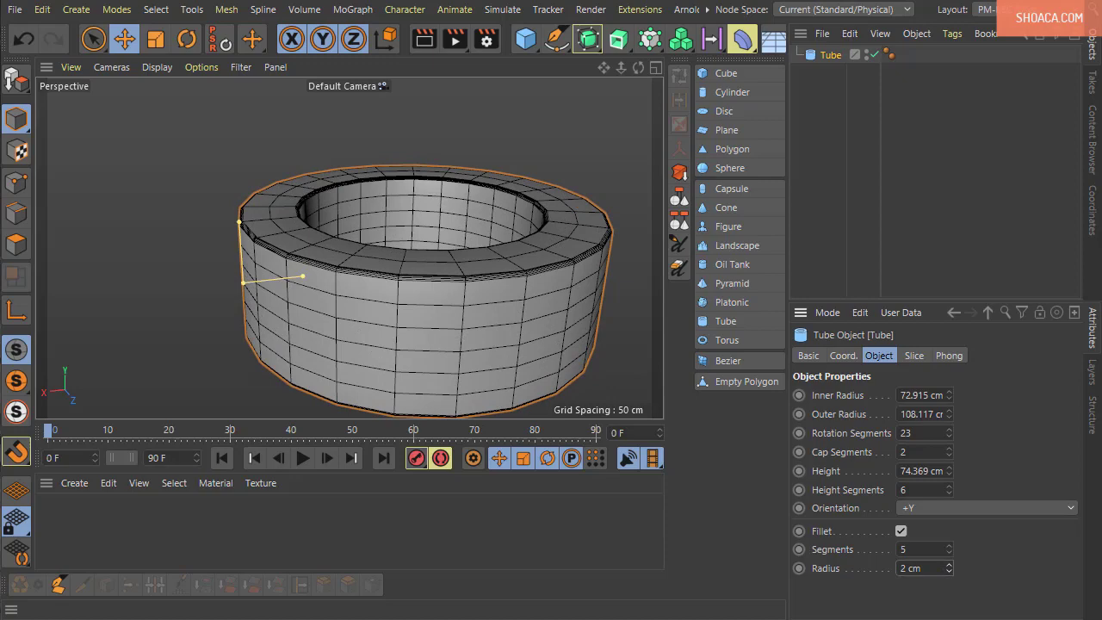
click(949, 553)
click(949, 553)
alt+drag(392, 310, 291, 254)
- Enable Slice with Regular Grid on the tube and inspect the gridded cut faces
click(913, 356)
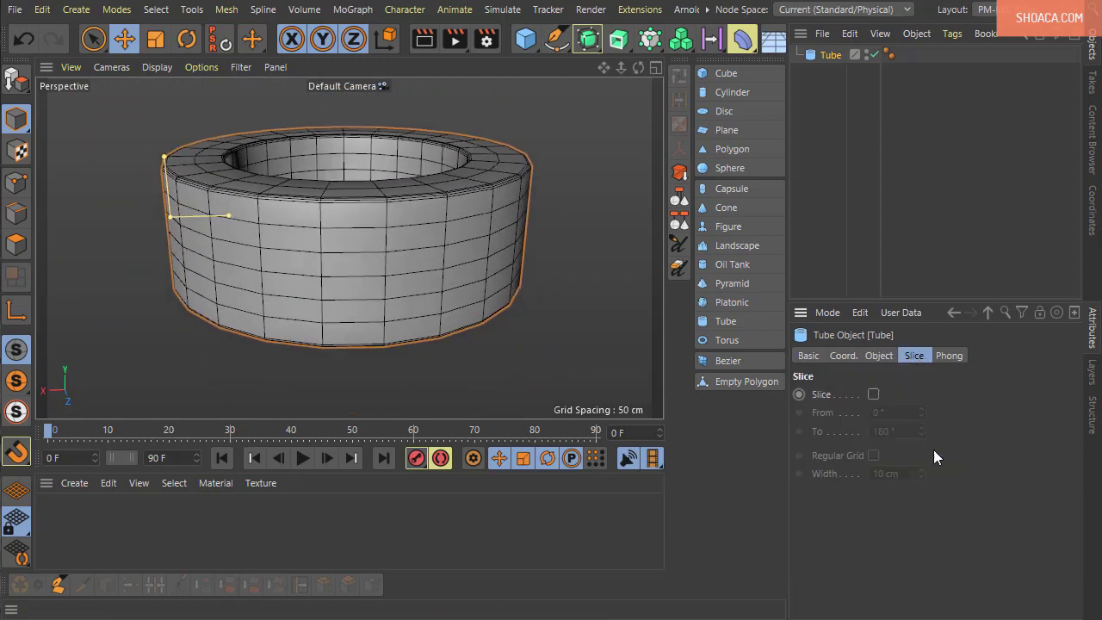
click(874, 395)
click(873, 456)
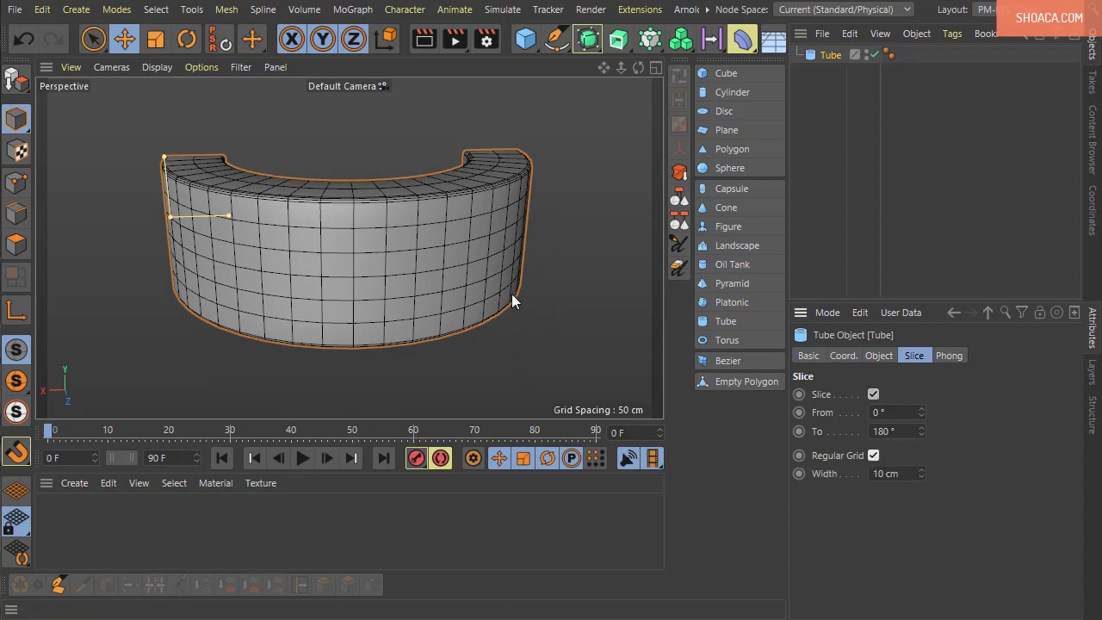
alt+drag(511, 294, 193, 282)
alt+drag(193, 241, 349, 248)
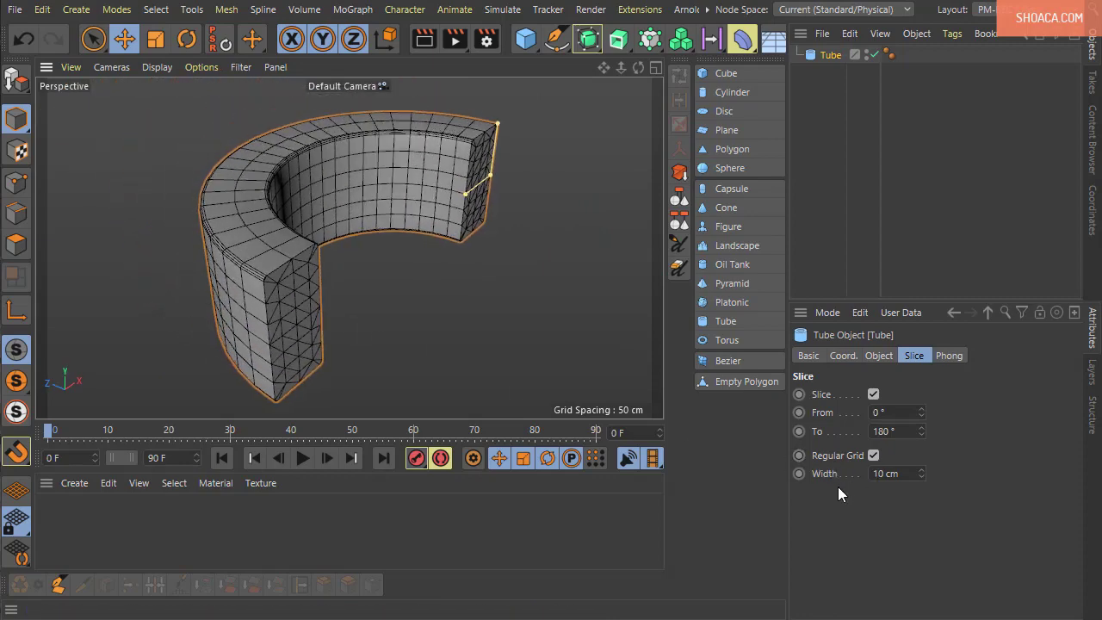
alt+drag(549, 338, 484, 281)
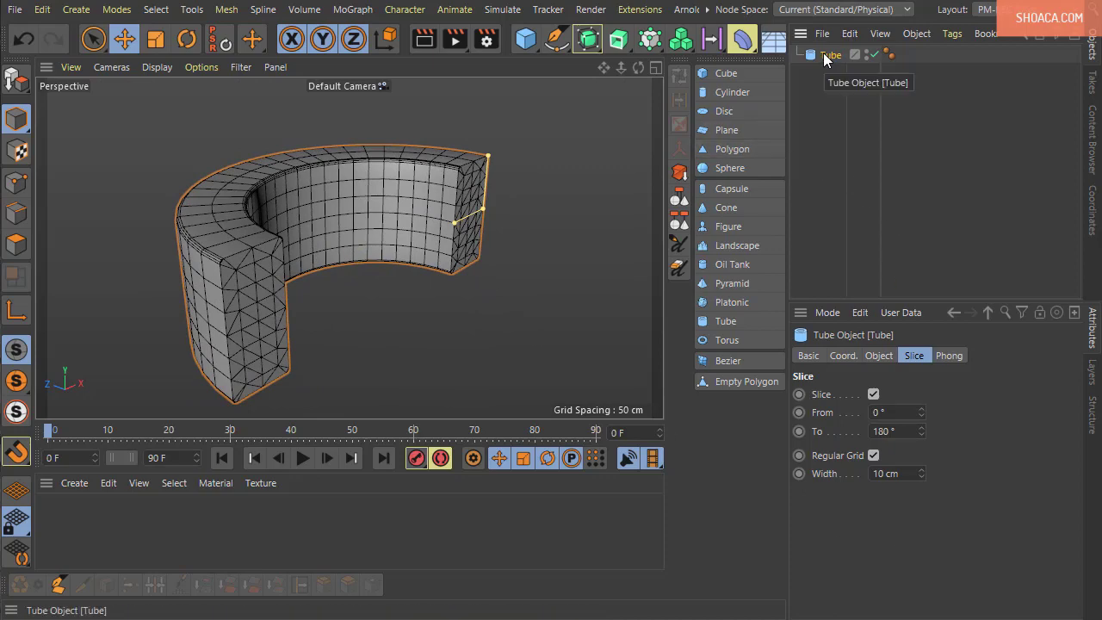
- Delete the tube and add a Torus primitive
key(Delete)
click(725, 341)
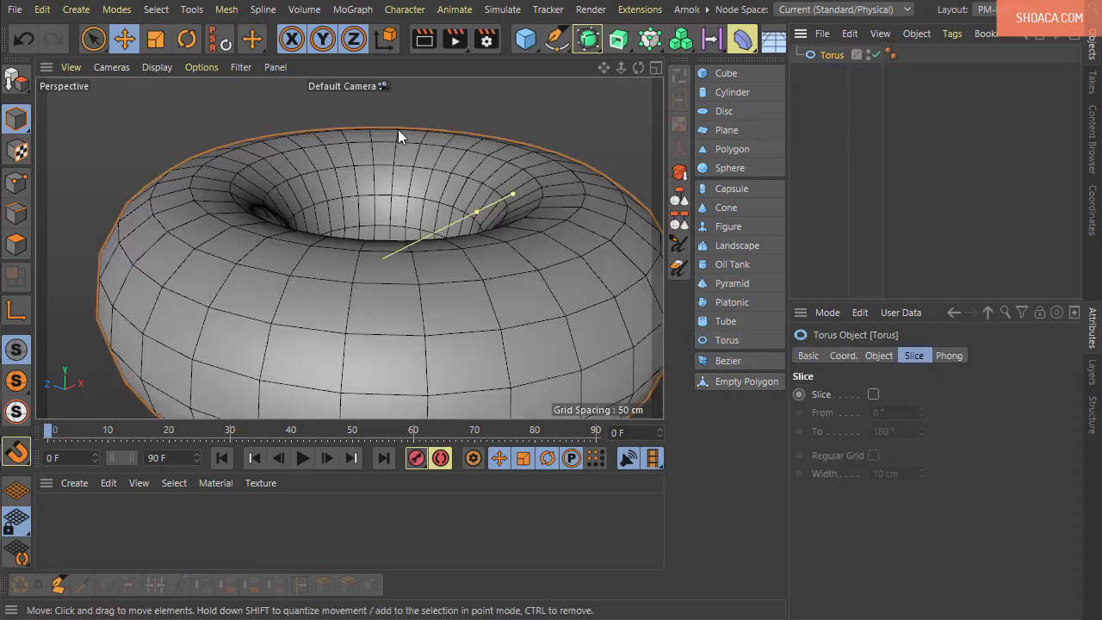
- Set the torus's Ring Radius to about 182.5 cm and its Pipe Radius to about 48.4 cm
alt+drag(398, 129, 365, 303)
click(887, 358)
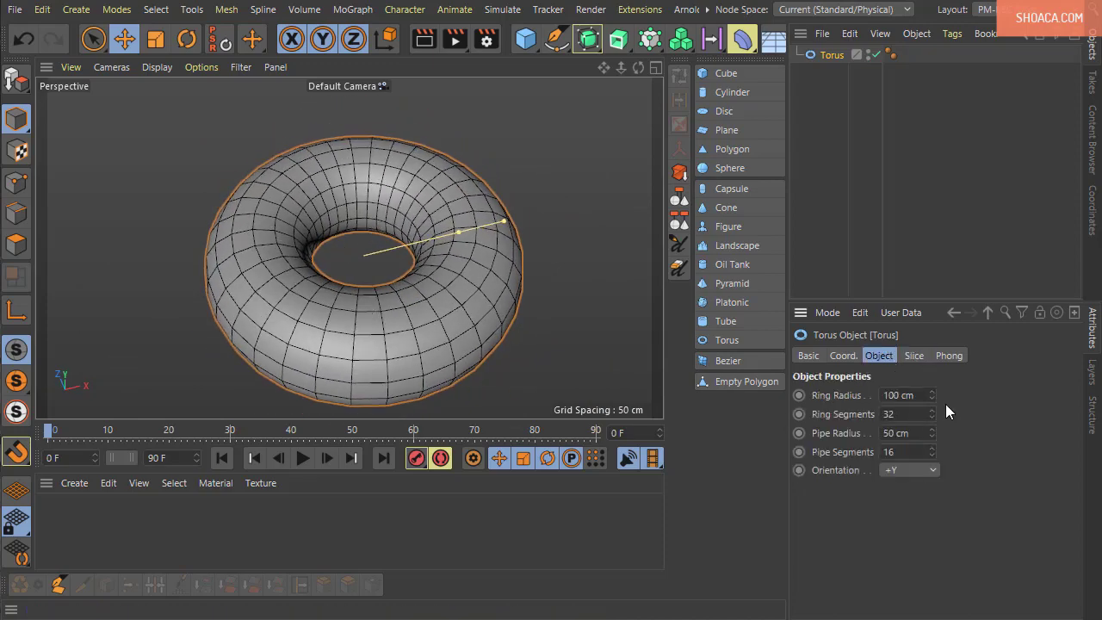
drag(931, 394, 975, 393)
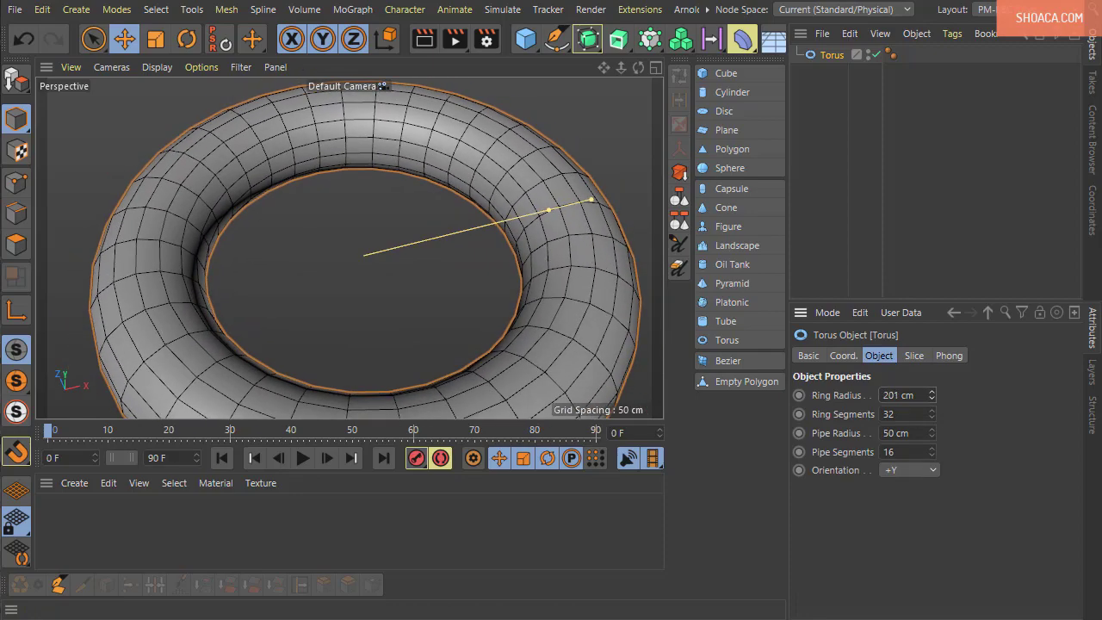
drag(933, 433, 927, 433)
mouse_move(931, 434)
mouse_down()
mouse_move(932, 408)
mouse_move(932, 418)
mouse_up()
mouse_move(579, 203)
mouse_down()
mouse_move(602, 205)
mouse_move(536, 212)
mouse_move(509, 285)
mouse_up()
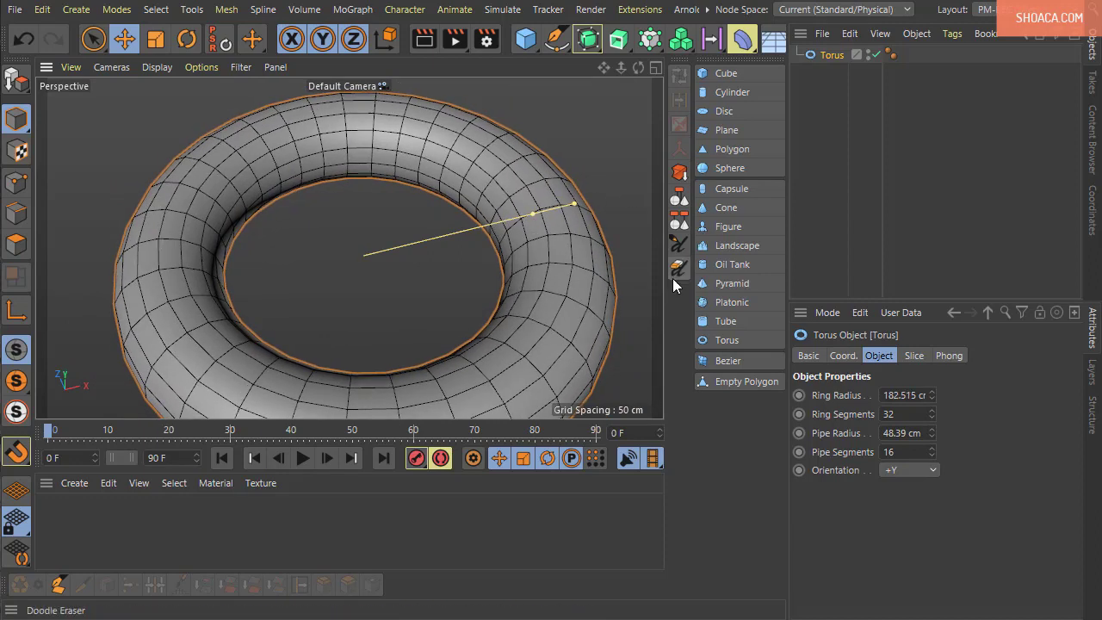
- Sketch doodle arrows marking the ring radius and pipe radius on the torus, delete the doodle and reselect the torus
click(680, 245)
mouse_move(349, 272)
mouse_down()
mouse_move(411, 269)
mouse_move(532, 226)
mouse_move(543, 233)
mouse_move(481, 218)
mouse_move(493, 222)
mouse_up()
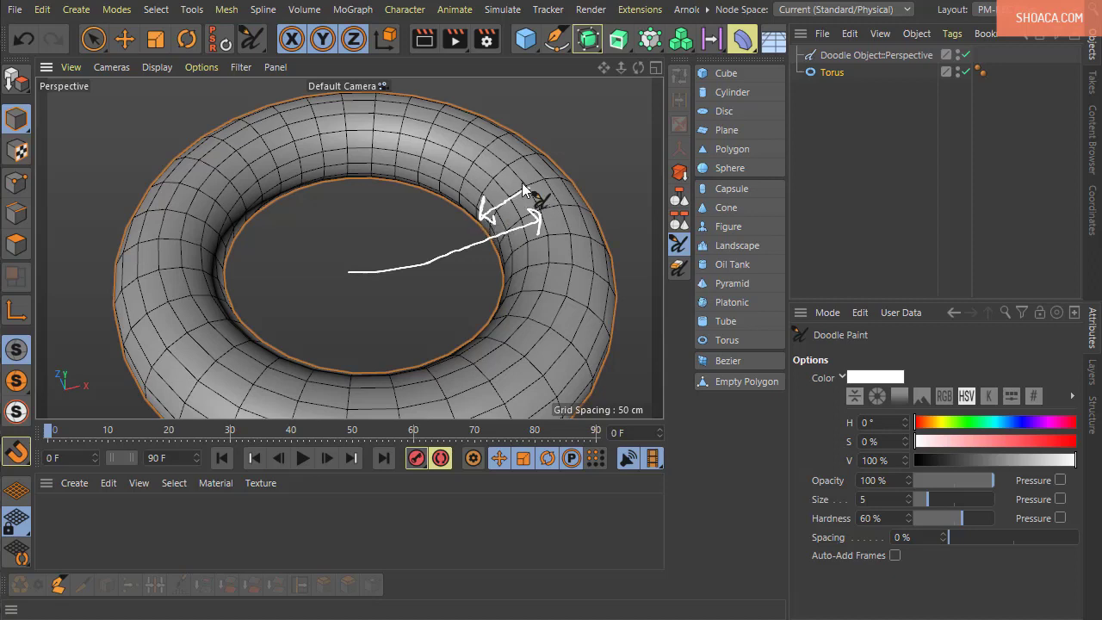
click(892, 56)
key(Delete)
click(832, 55)
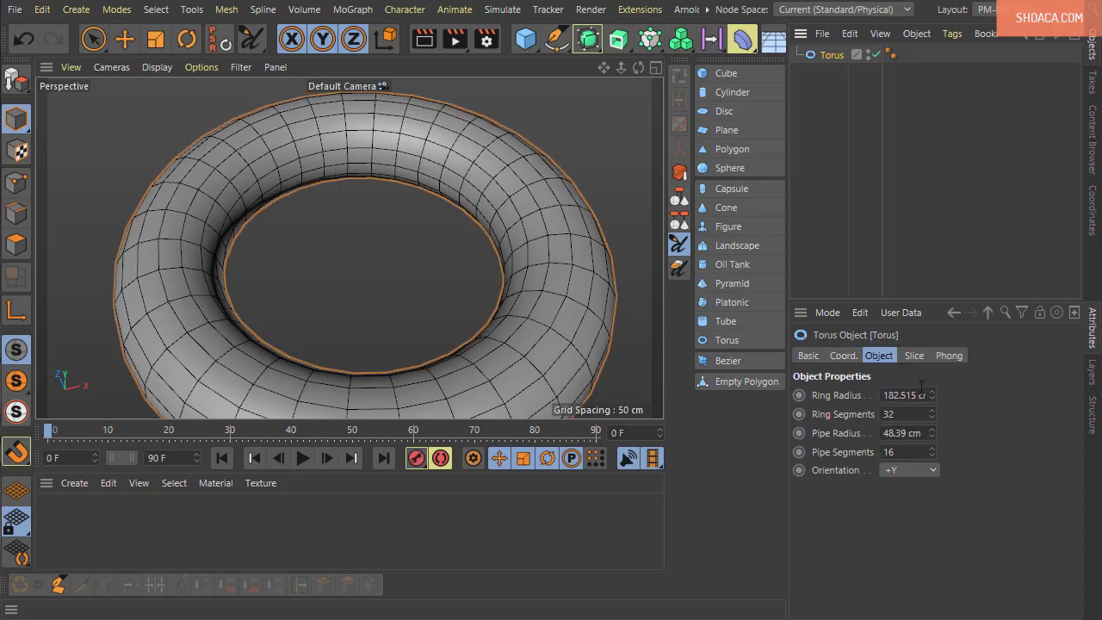
- Set the torus's Ring Segments to 47 and its Pipe Segments to 6
alt+drag(360, 274, 394, 342)
scroll(388, 347, down, 4)
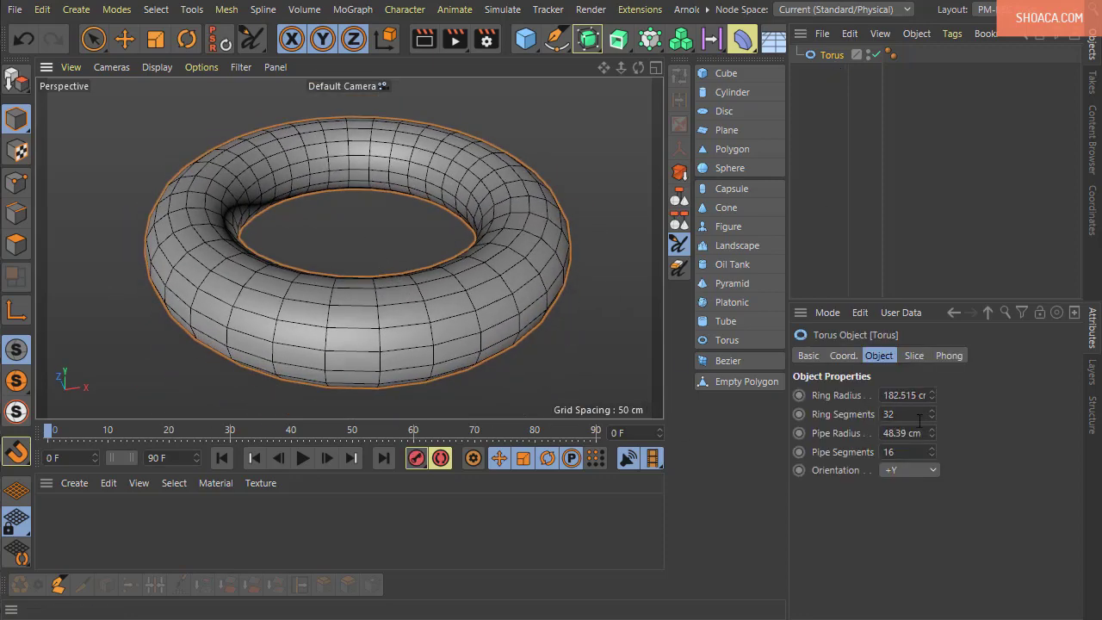
click(934, 410)
click(934, 410)
click(934, 410)
click(933, 410)
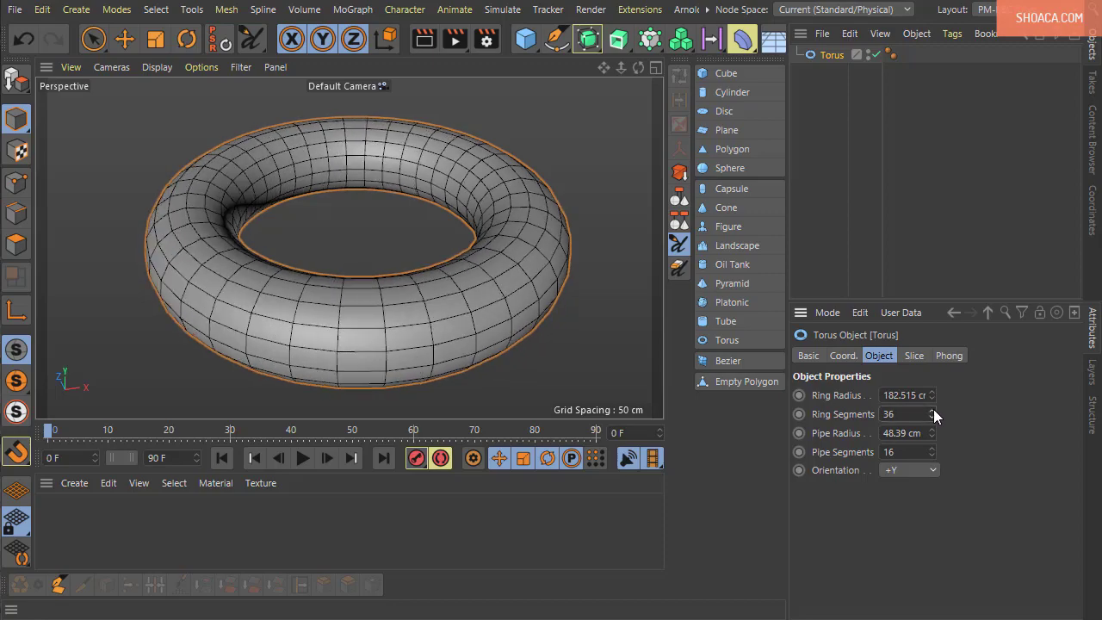
click(933, 410)
click(934, 410)
mouse_move(934, 411)
mouse_down()
mouse_move(934, 384)
mouse_move(933, 440)
mouse_move(934, 403)
mouse_up()
mouse_move(934, 449)
mouse_down()
mouse_move(934, 426)
mouse_move(935, 454)
mouse_up()
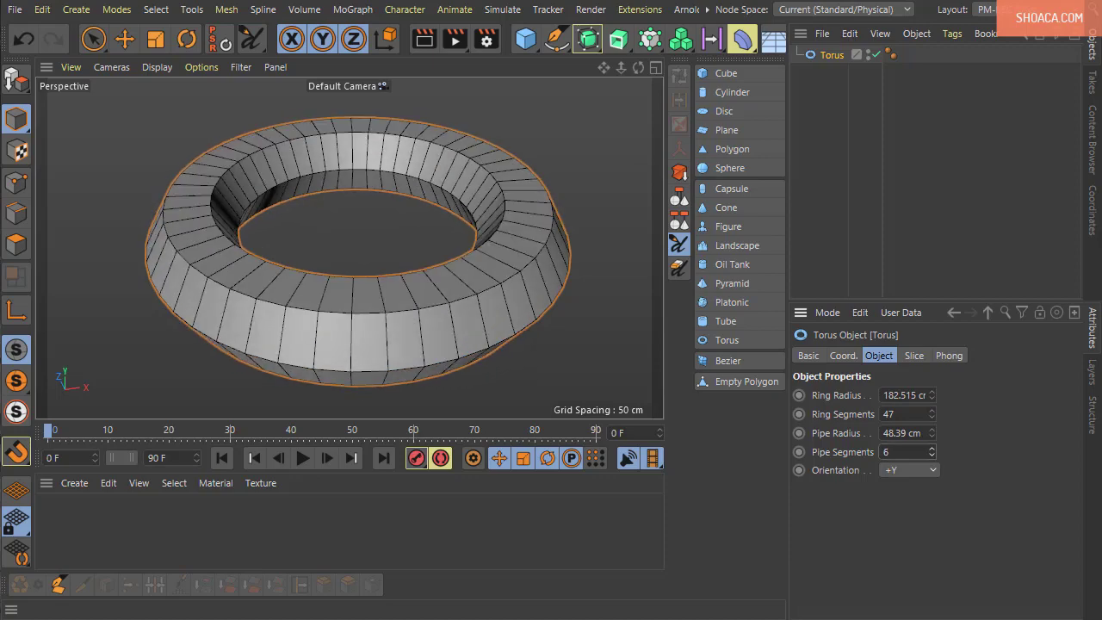
- Set the torus's Orientation to +Z and inspect the upright ring
alt+drag(557, 380, 757, 478)
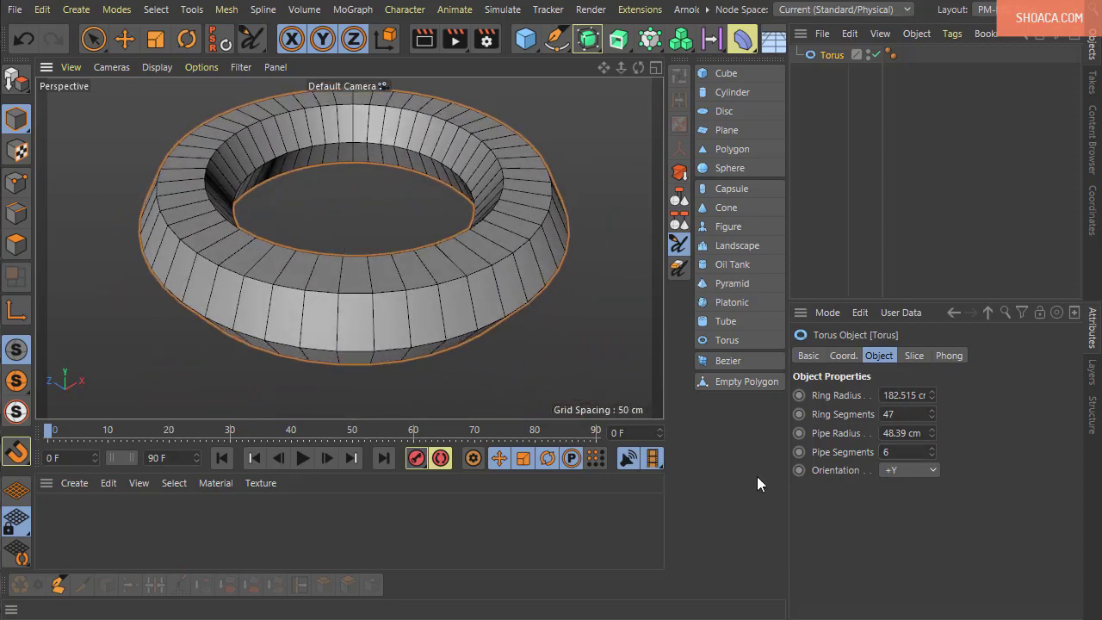
click(911, 472)
click(897, 565)
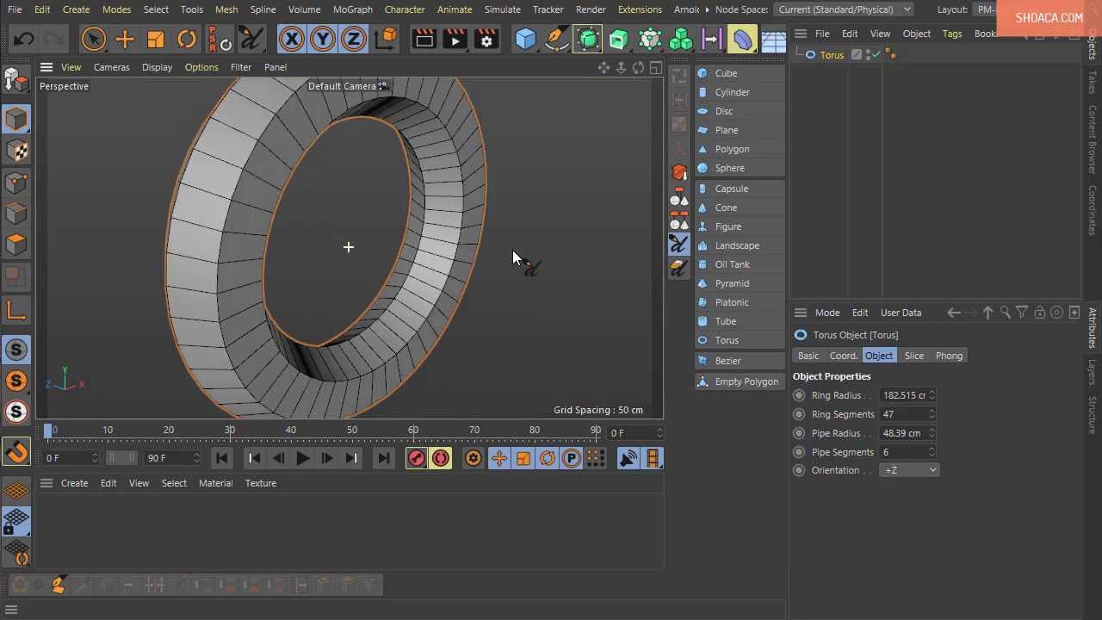
alt+drag(513, 251, 514, 337)
- Enable Slice with Regular Grid on the torus and inspect the gridded cut faces up close
click(914, 355)
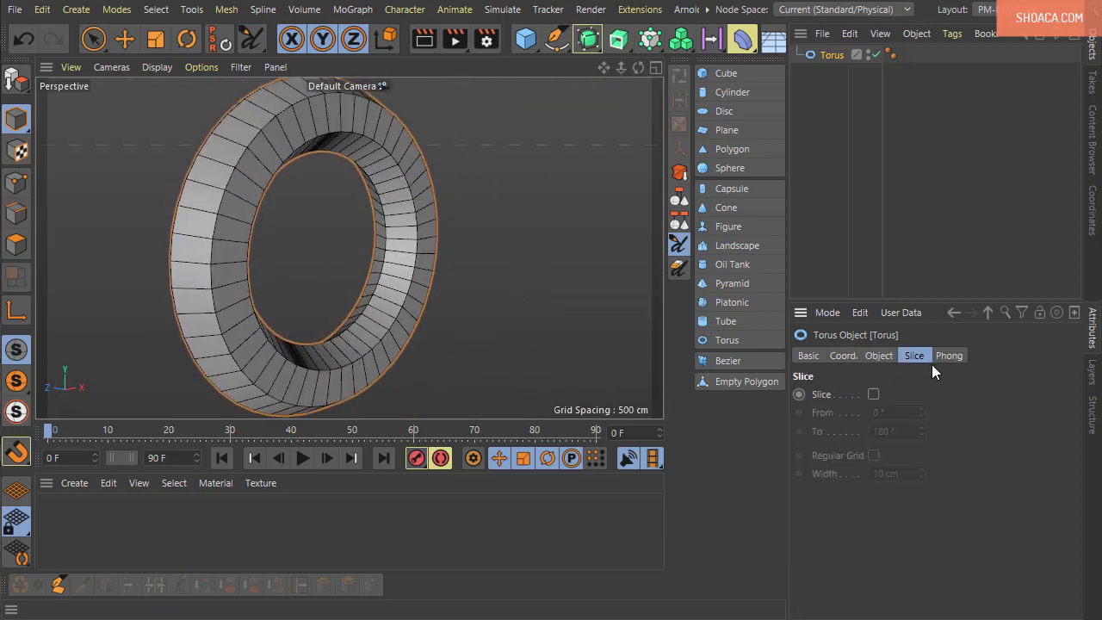
click(873, 394)
alt+drag(504, 413, 560, 306)
alt+drag(517, 361, 366, 325)
click(873, 455)
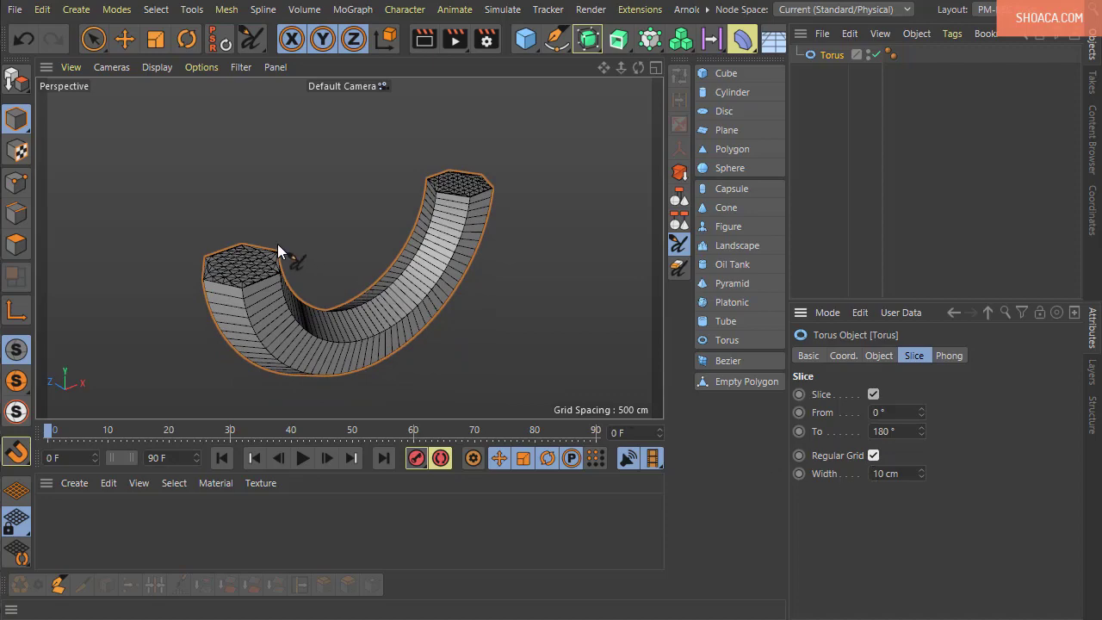
scroll(250, 275, up, 10)
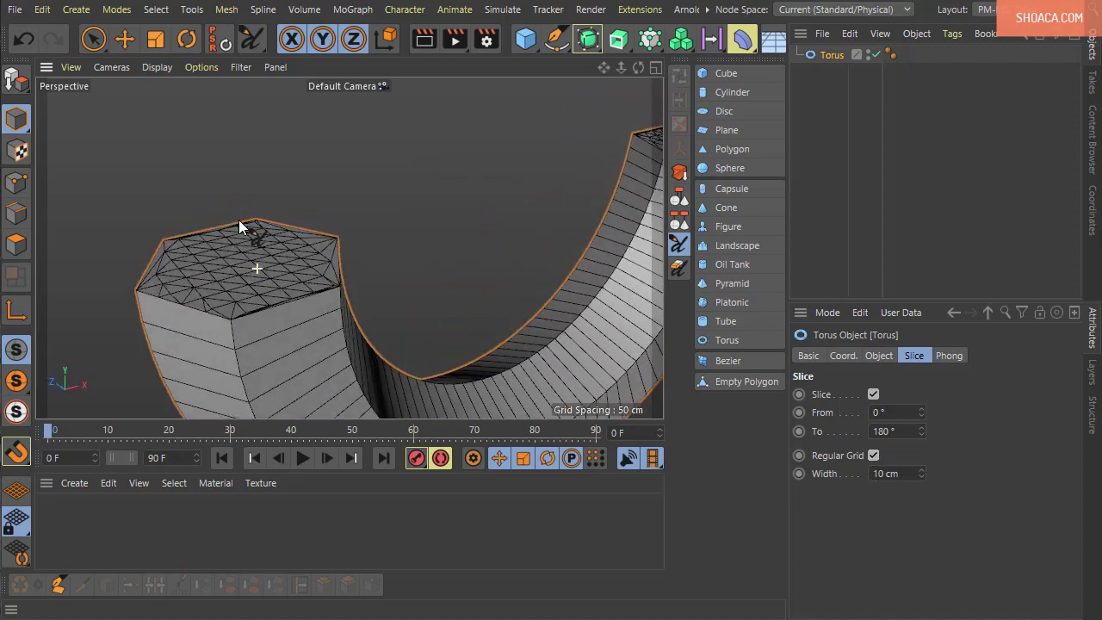
scroll(239, 220, down, 6)
alt+drag(237, 227, 459, 331)
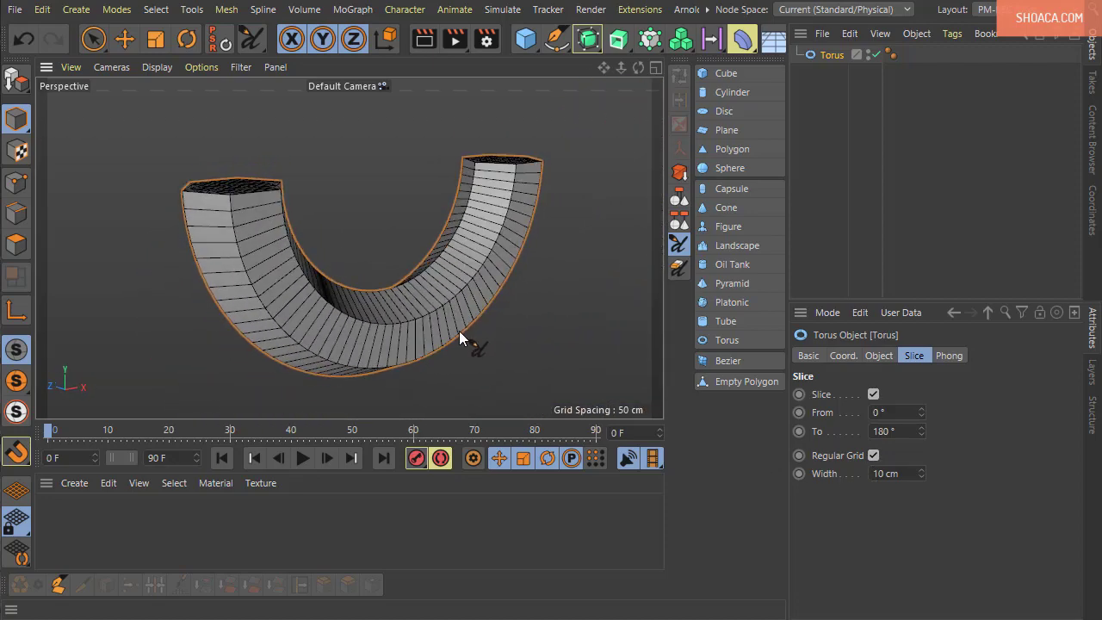
alt+middle_drag(459, 330, 446, 306)
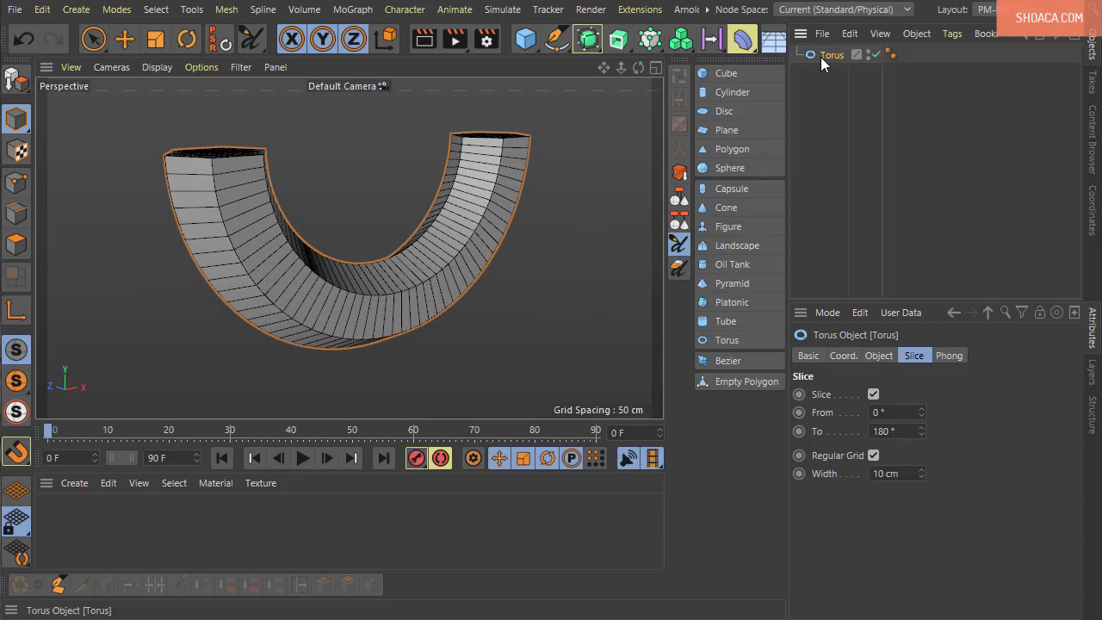
- Delete the torus, add a Bezier primitive and view the flat surface from several angles
key(Delete)
click(707, 364)
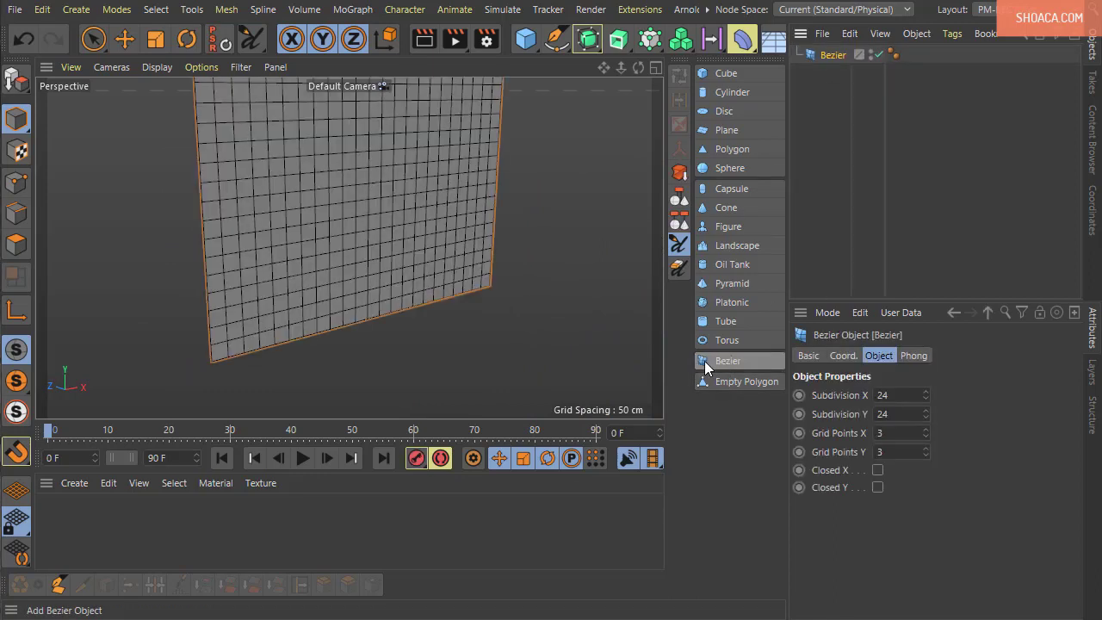
scroll(437, 335, down, 3)
alt+middle_drag(437, 310, 392, 378)
alt+drag(386, 371, 430, 401)
alt+middle_drag(418, 347, 410, 315)
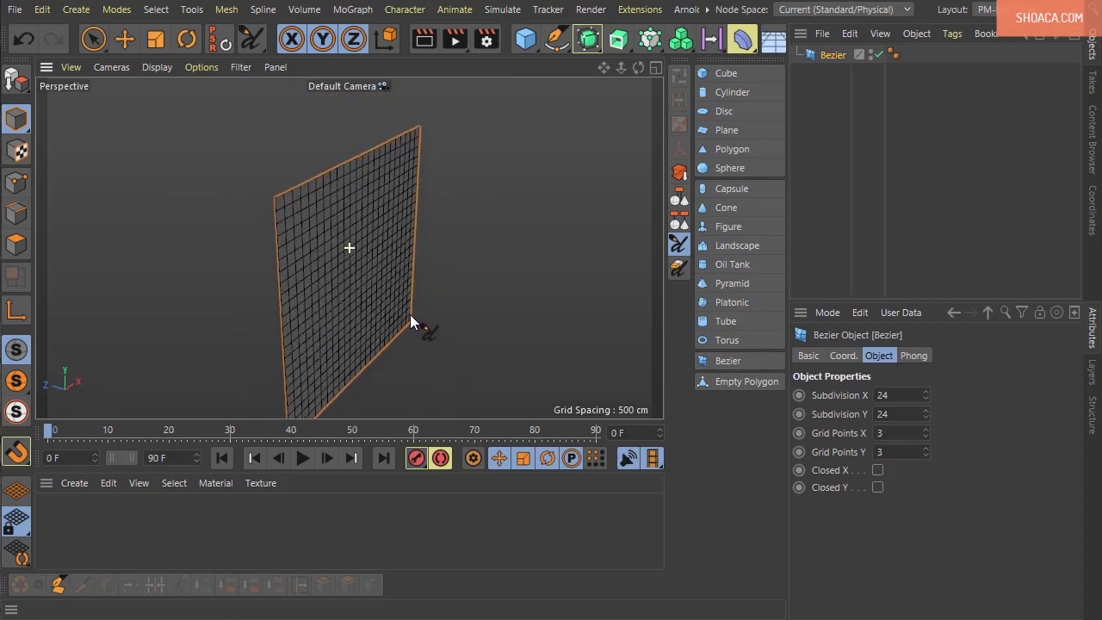
alt+drag(410, 315, 374, 370)
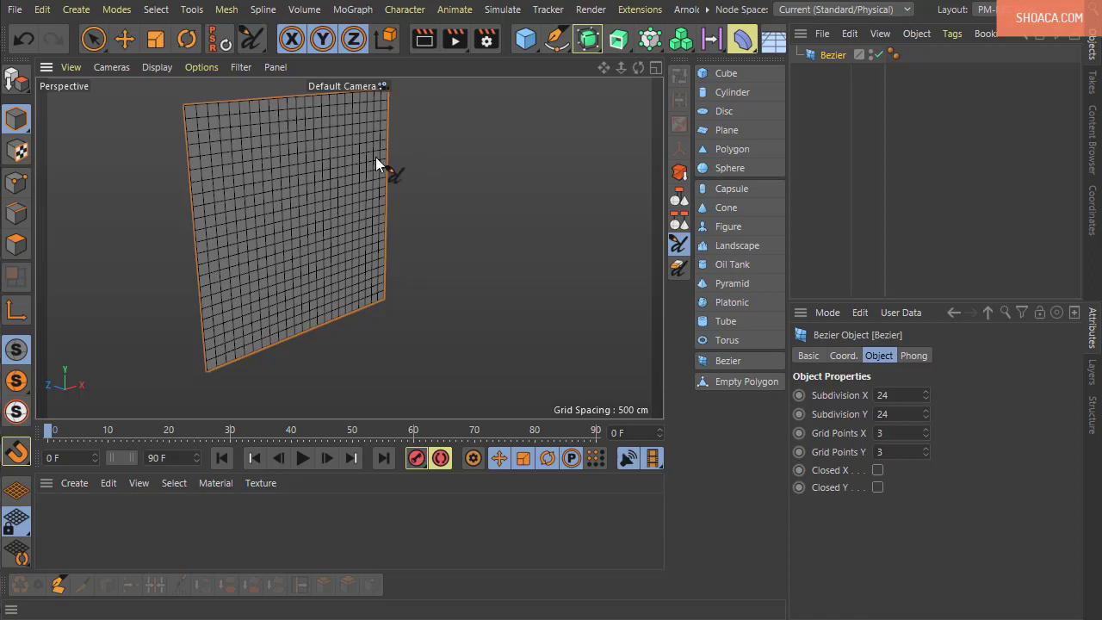
alt+drag(376, 158, 88, 303)
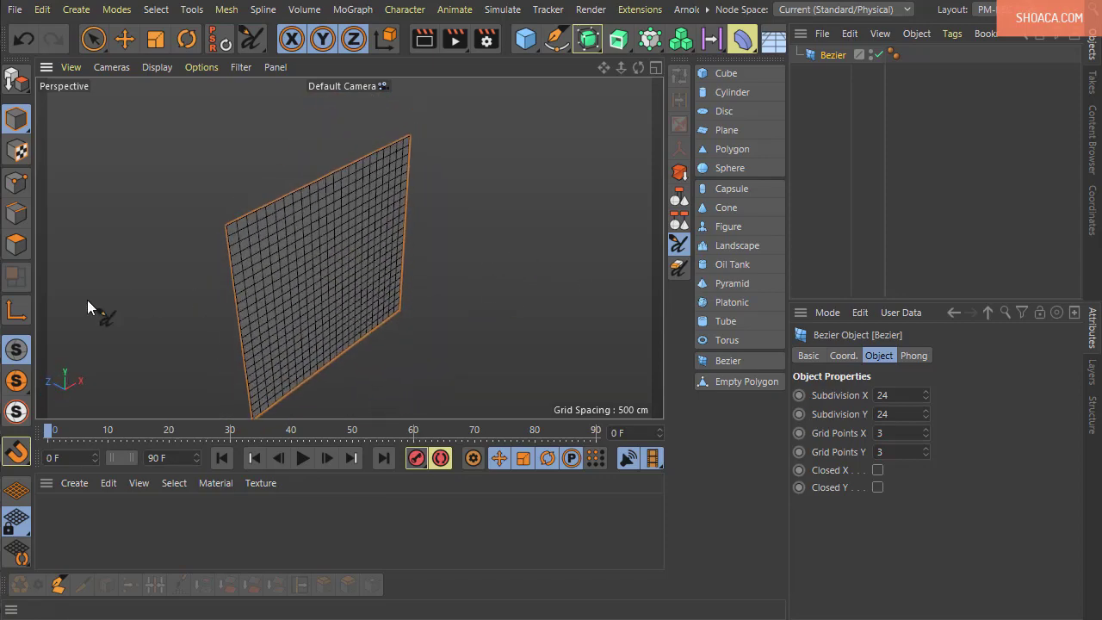
- Switch to point editing and set the Bezier's Subdivision X to 28 and Subdivision Y to 26
click(16, 181)
alt+drag(458, 302, 258, 256)
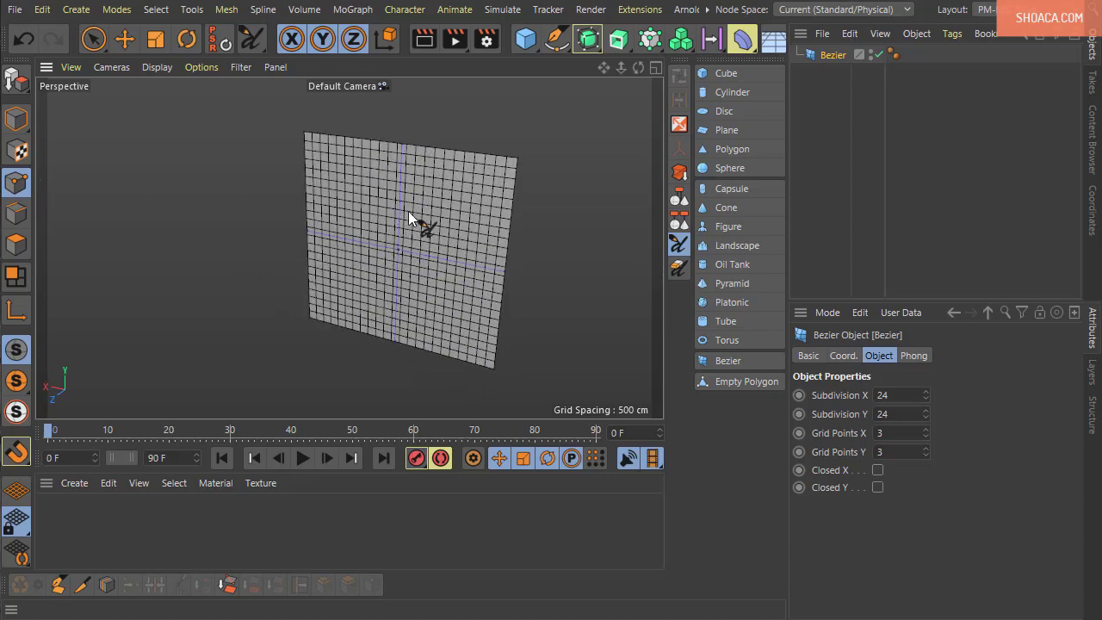
alt+drag(408, 211, 377, 323)
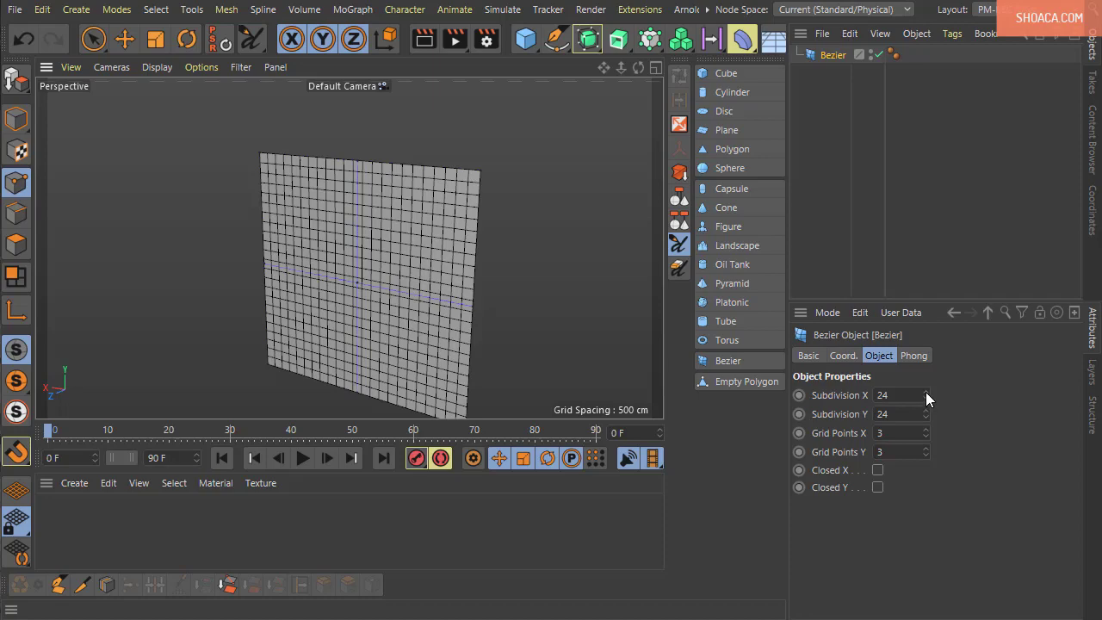
drag(926, 395, 926, 384)
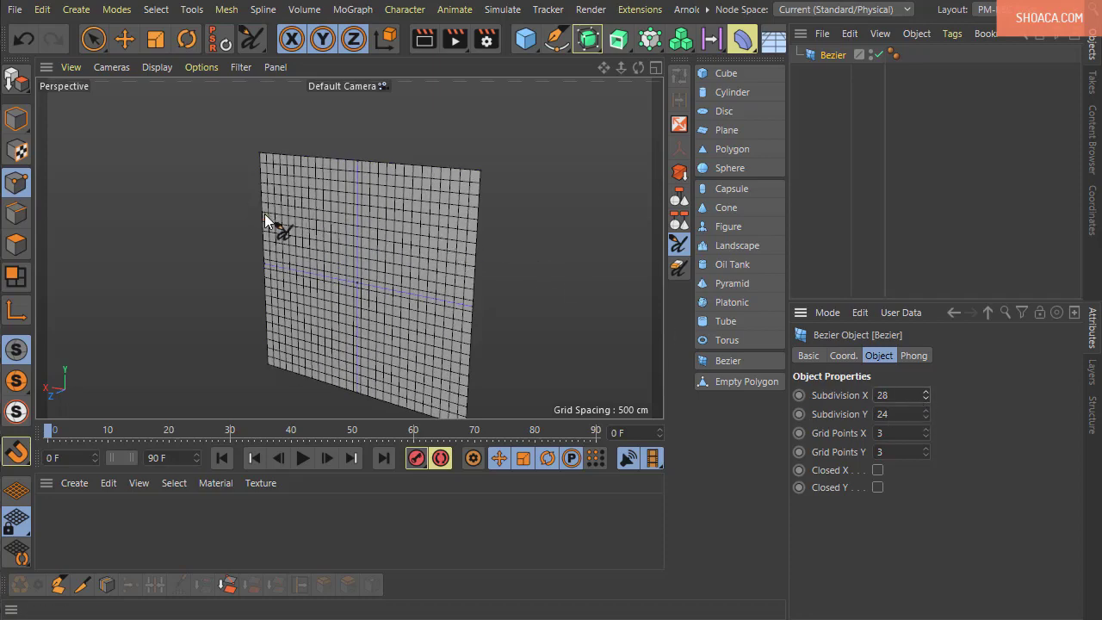
drag(925, 413, 926, 406)
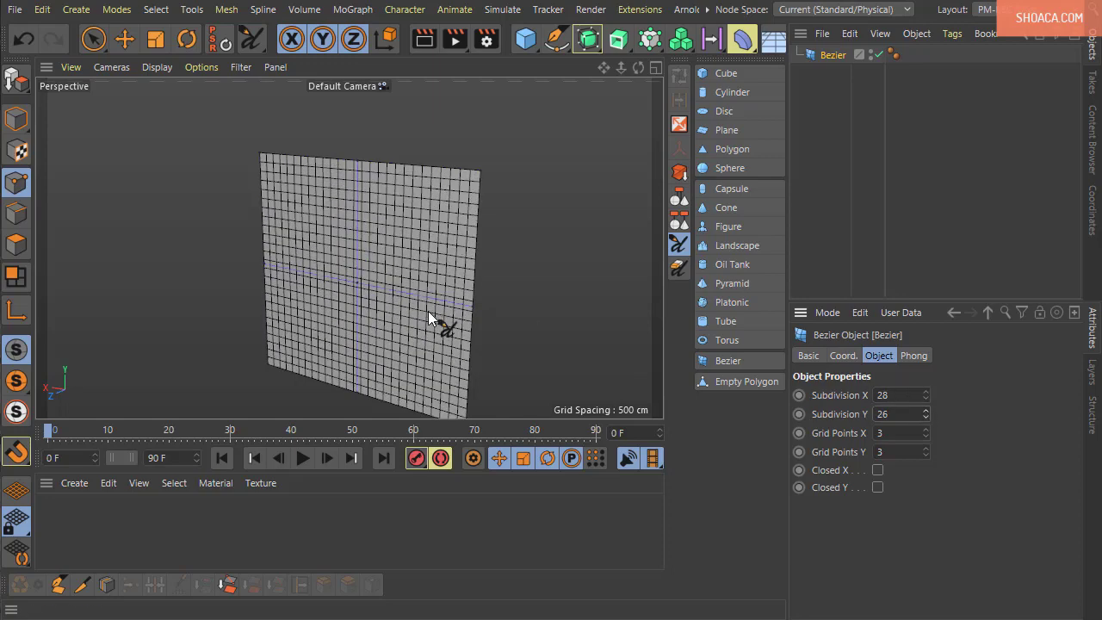
- Select the Bezier's five control points along its upper and left edges with Live Selection
alt+middle_drag(583, 392, 568, 372)
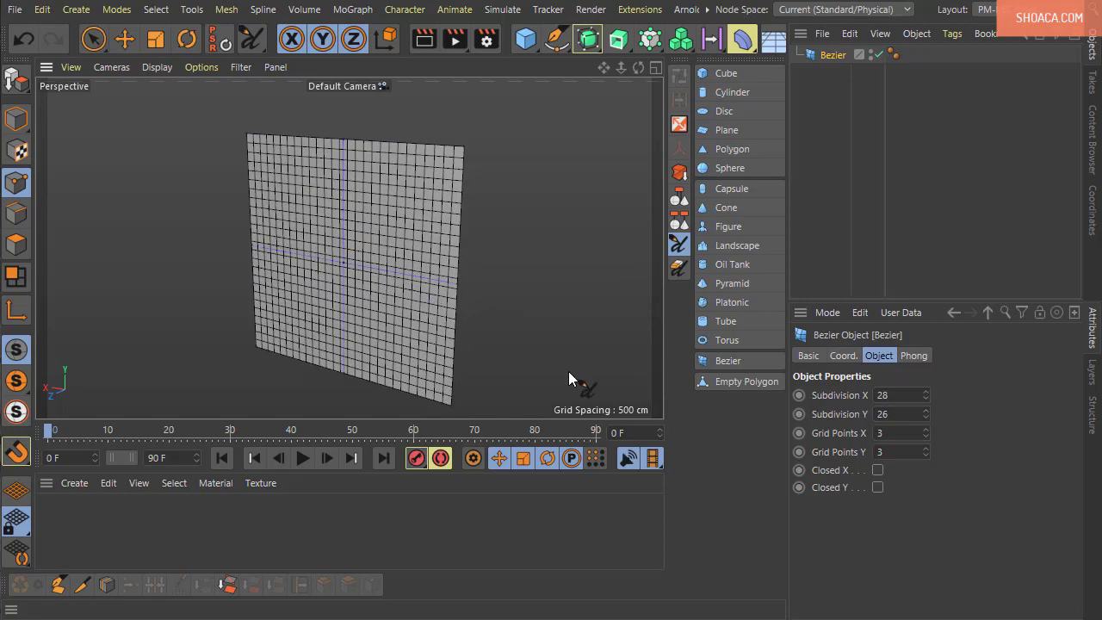
click(93, 39)
click(248, 135)
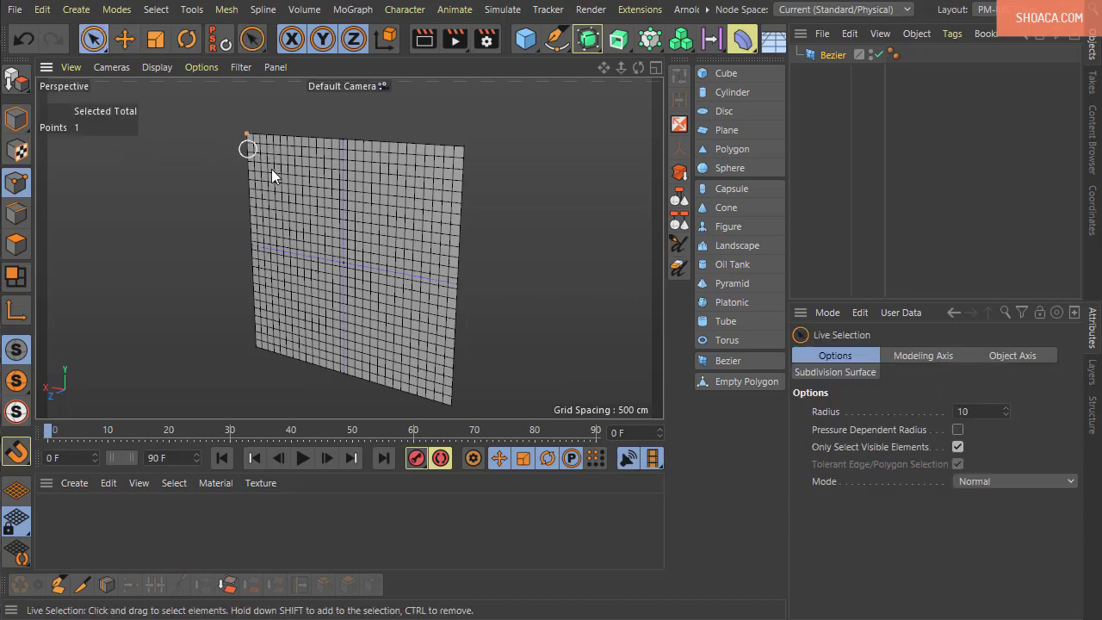
click(353, 145)
drag(467, 148, 326, 136)
mouse_move(271, 248)
mouse_down()
mouse_move(255, 232)
mouse_move(250, 360)
mouse_up()
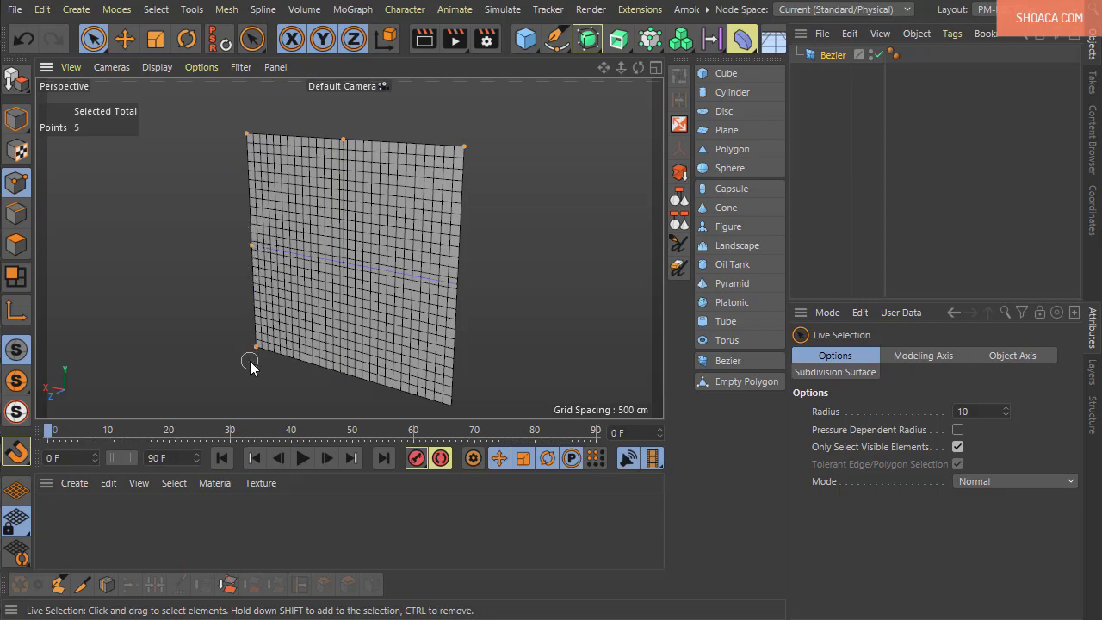
- Set the Bezier's Grid Points X and Grid Points Y to 4
click(832, 54)
drag(926, 431, 926, 427)
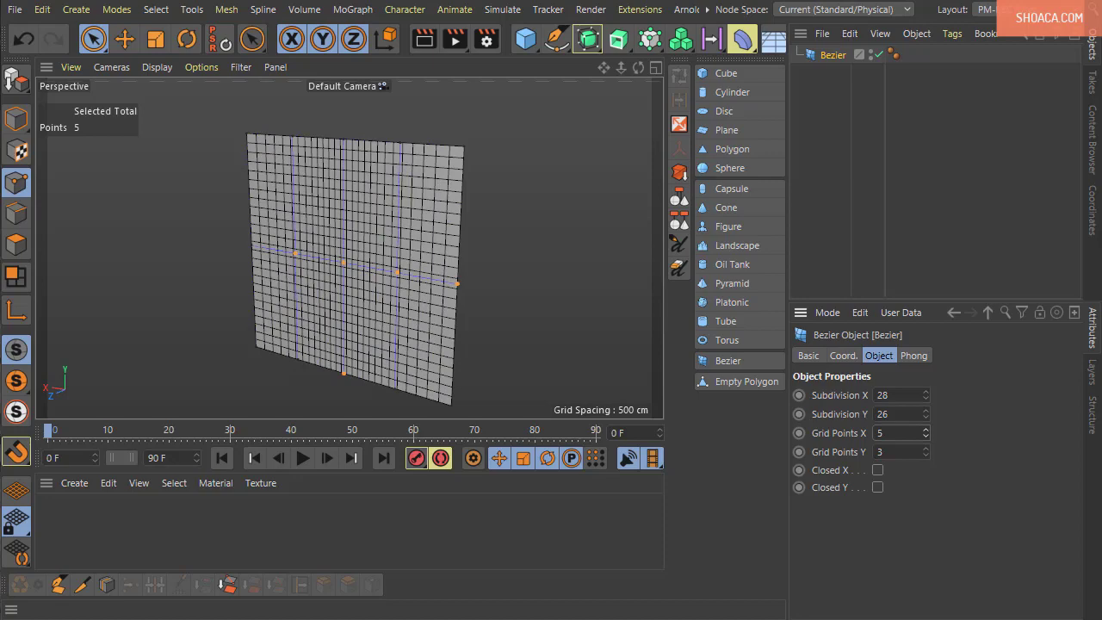
click(925, 437)
click(925, 447)
- Select one inner column of four control points on the Bezier with Rectangle Selection
alt+drag(257, 342, 285, 228)
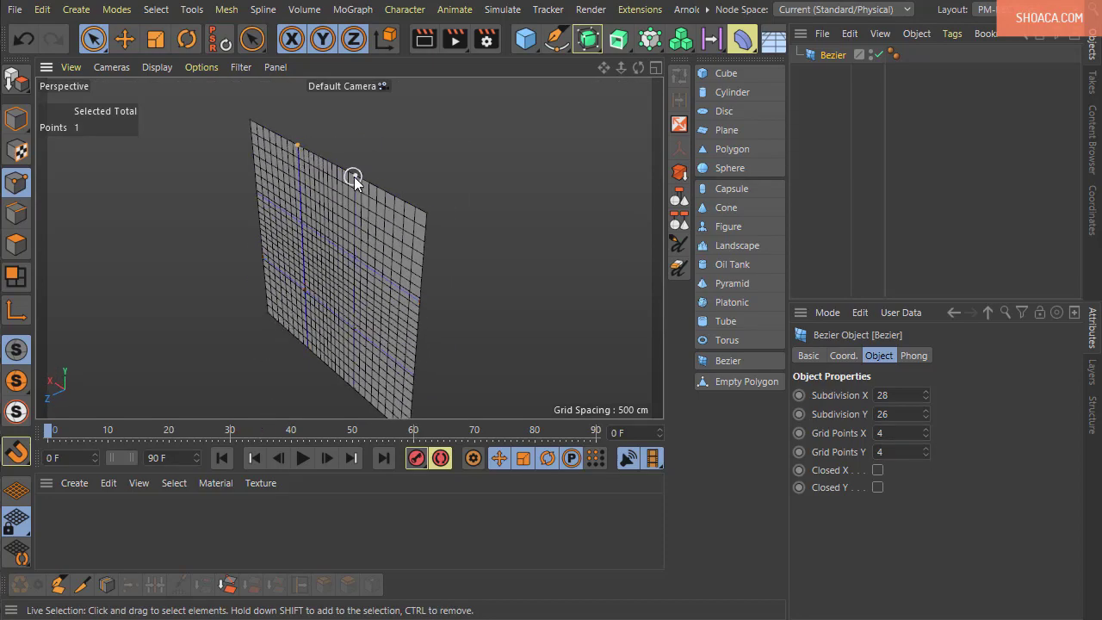
alt+drag(322, 258, 133, 121)
drag(87, 50, 168, 96)
drag(255, 151, 315, 347)
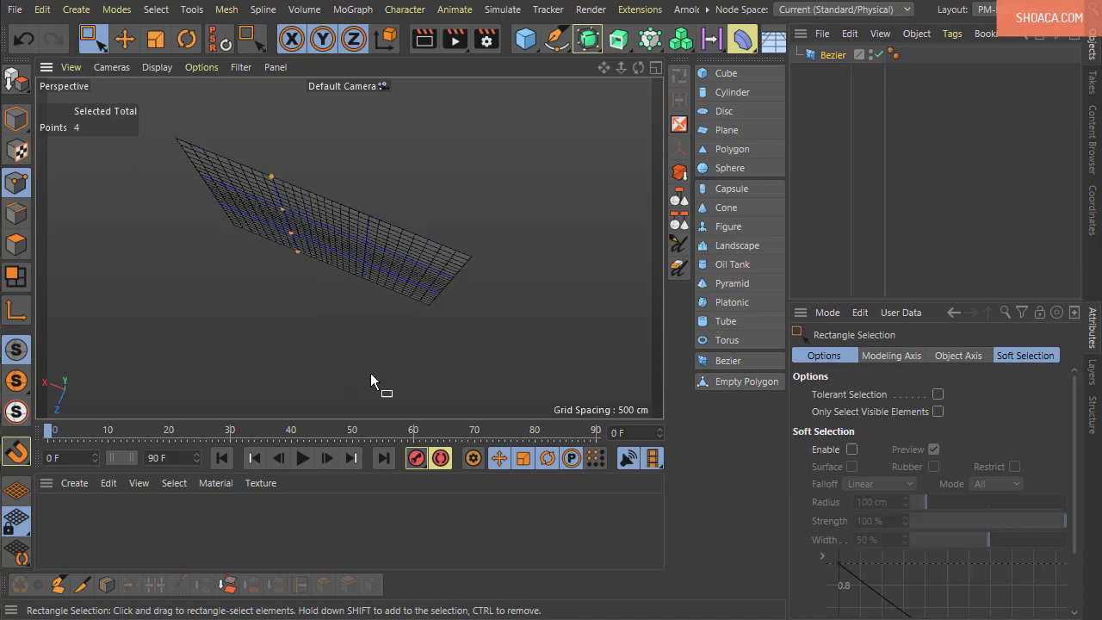
- Display the axis handles in the viewport and move the selected control points out of the plane to bend the surface
alt+drag(370, 373, 147, 77)
click(125, 38)
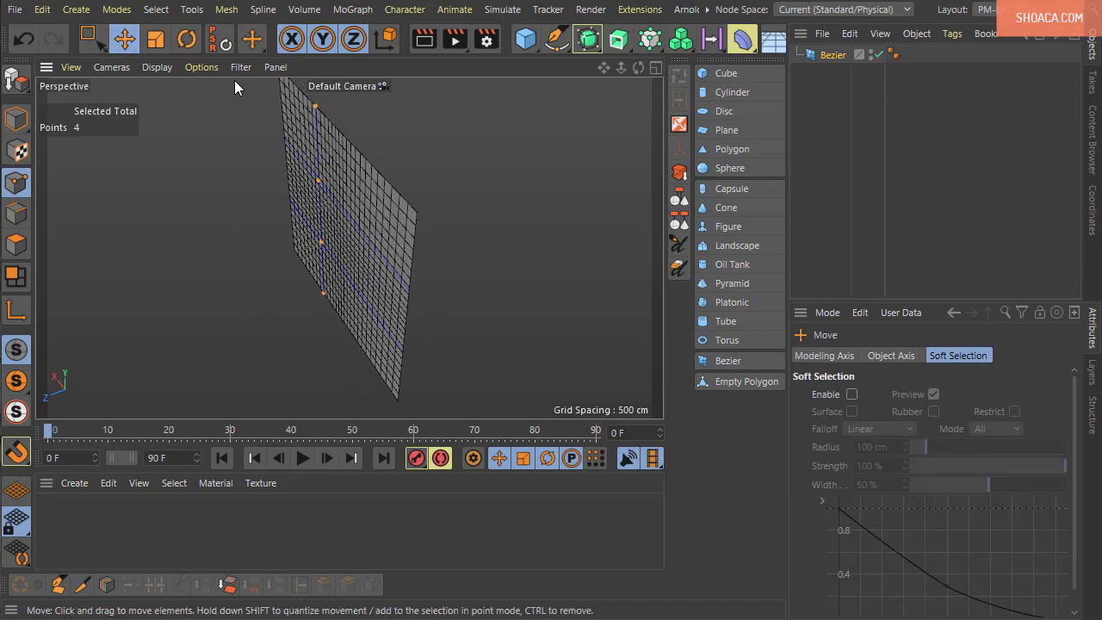
click(240, 67)
click(346, 448)
drag(270, 231, 349, 231)
alt+drag(323, 285, 502, 380)
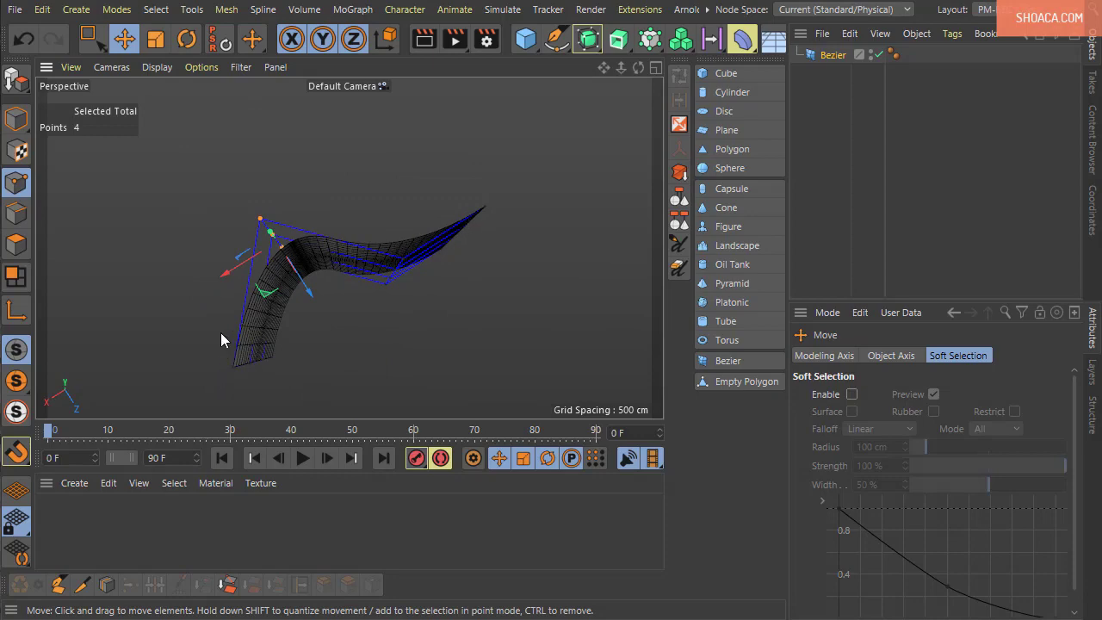
- Select an inner column of four control points and move it about 200 cm to bend the surface into a U shape
alt+drag(535, 342, 332, 459)
key(0)
alt+drag(326, 358, 453, 399)
drag(263, 328, 382, 374)
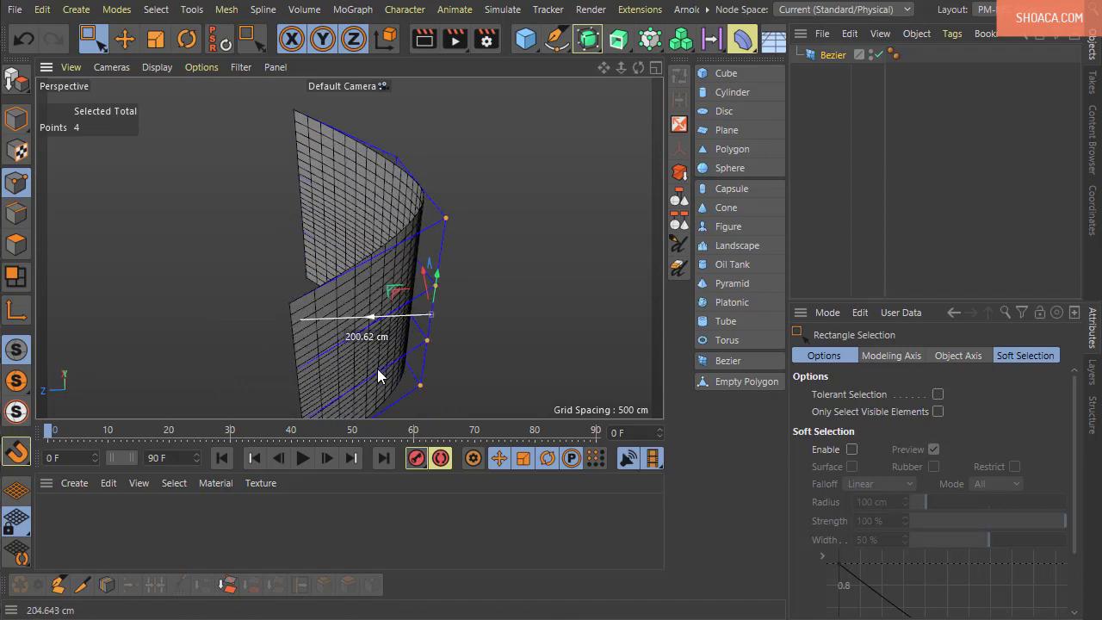
alt+drag(319, 354, 404, 379)
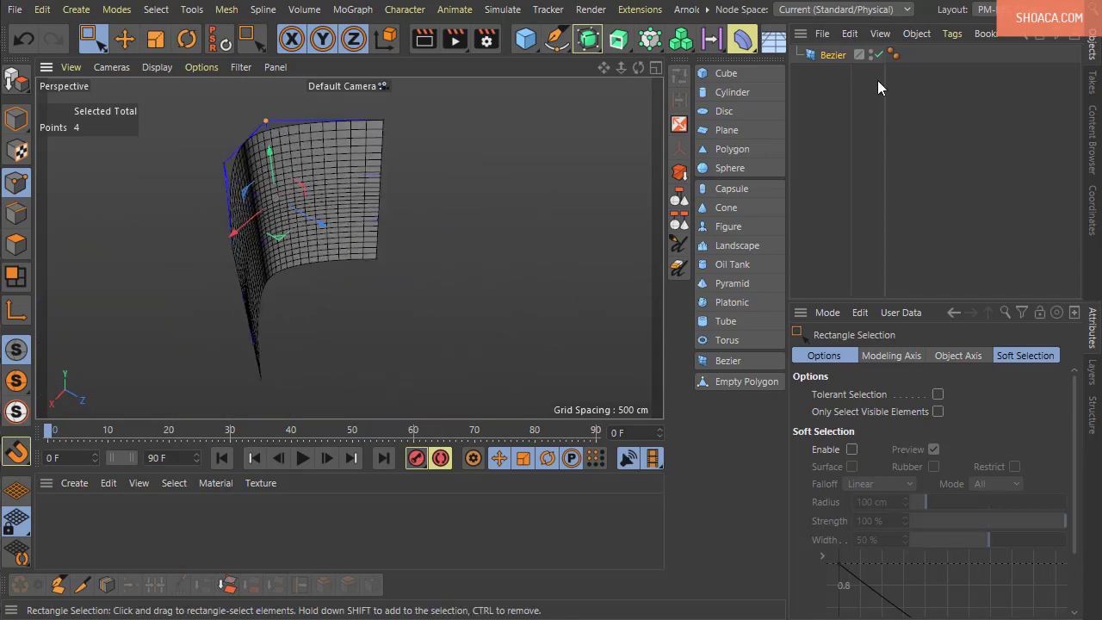
- Enable Closed X on the Bezier and reshape the closed loop by moving a column of four control points
click(833, 54)
alt+drag(482, 186, 465, 259)
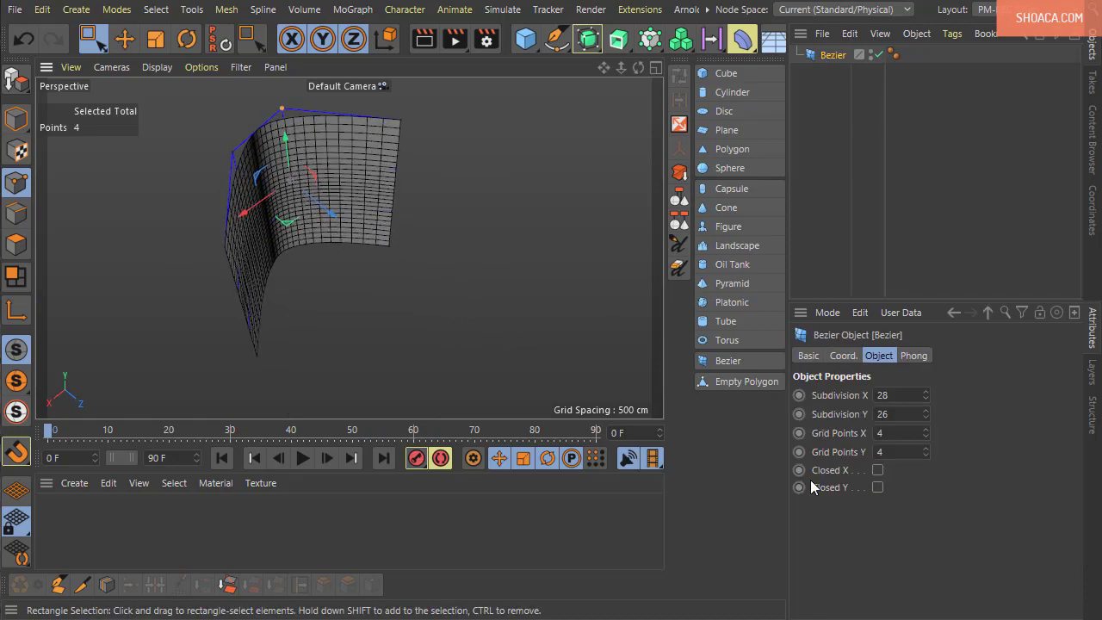
click(877, 470)
alt+drag(461, 345, 504, 349)
drag(419, 199, 277, 362)
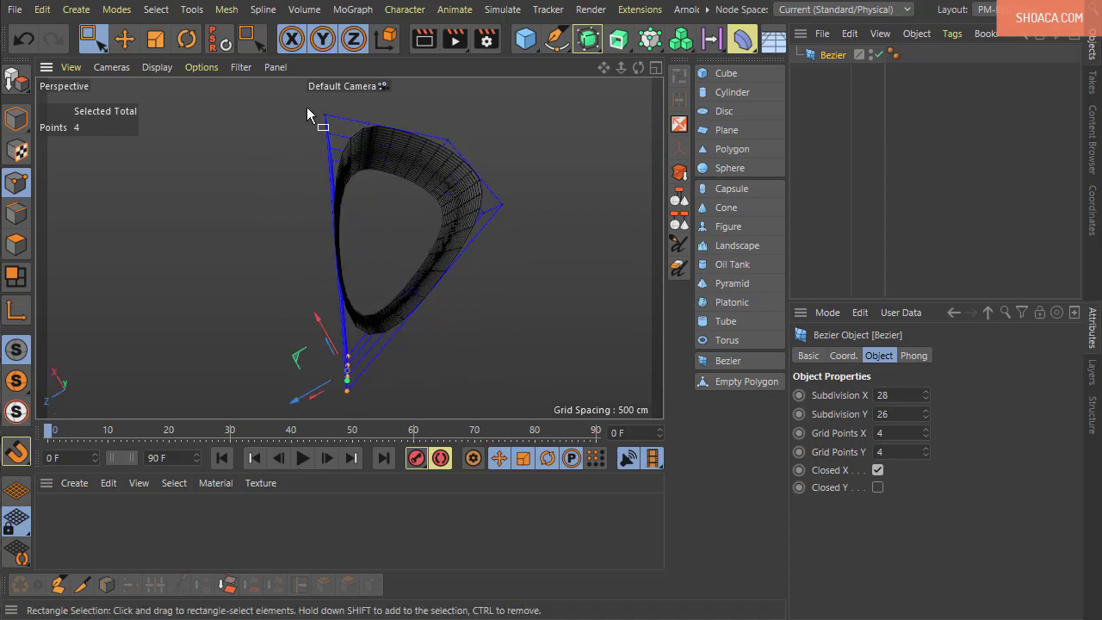
- Select another column of four control points on the Bezier and move it outward to widen the closed loop
drag(307, 114, 396, 251)
drag(312, 178, 211, 193)
alt+drag(578, 337, 474, 310)
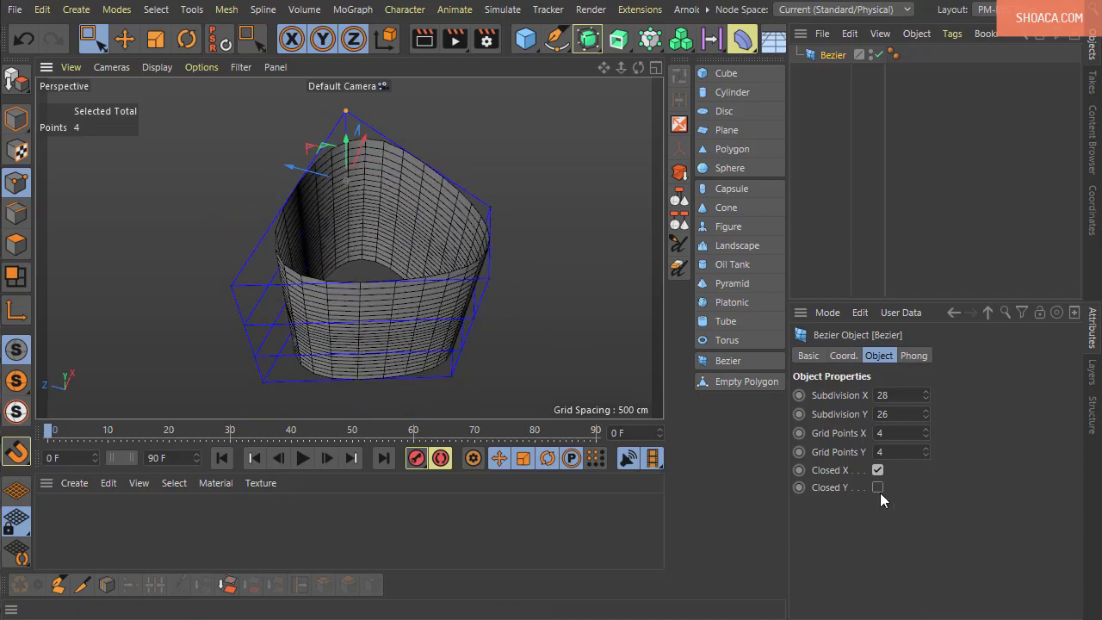
- Enable Closed Y on the Bezier, inspect the surface from several angles, and disable Closed Y again
click(879, 491)
alt+drag(609, 325, 547, 263)
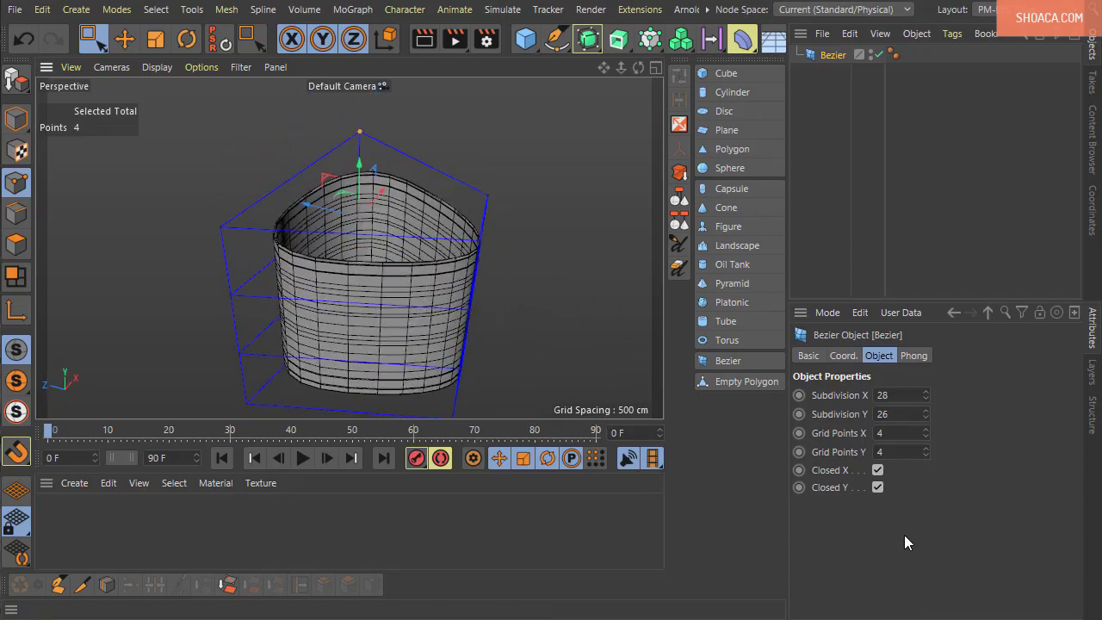
click(878, 488)
alt+drag(586, 396, 501, 266)
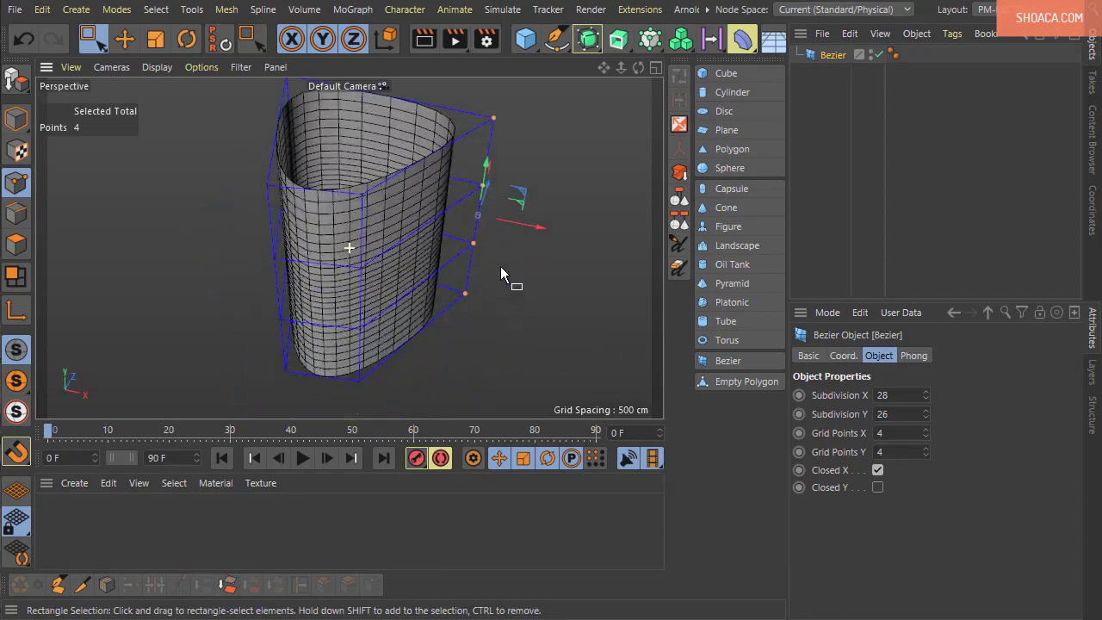
alt+drag(503, 333, 480, 305)
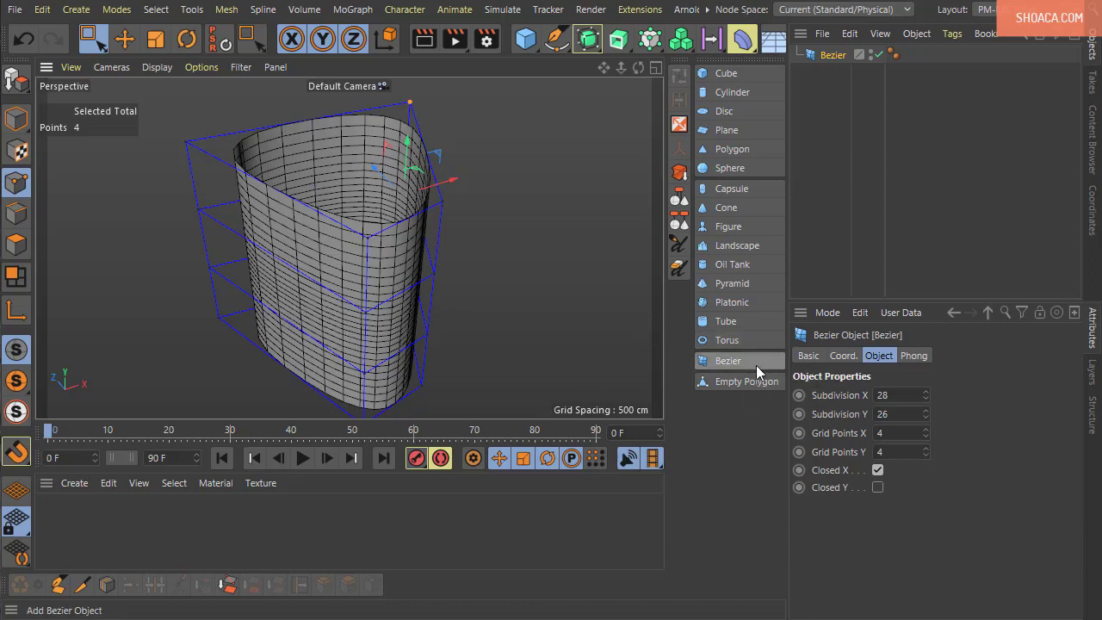
- Delete the Bezier from the scene and add an Empty Polygon object
click(823, 33)
key(Escape)
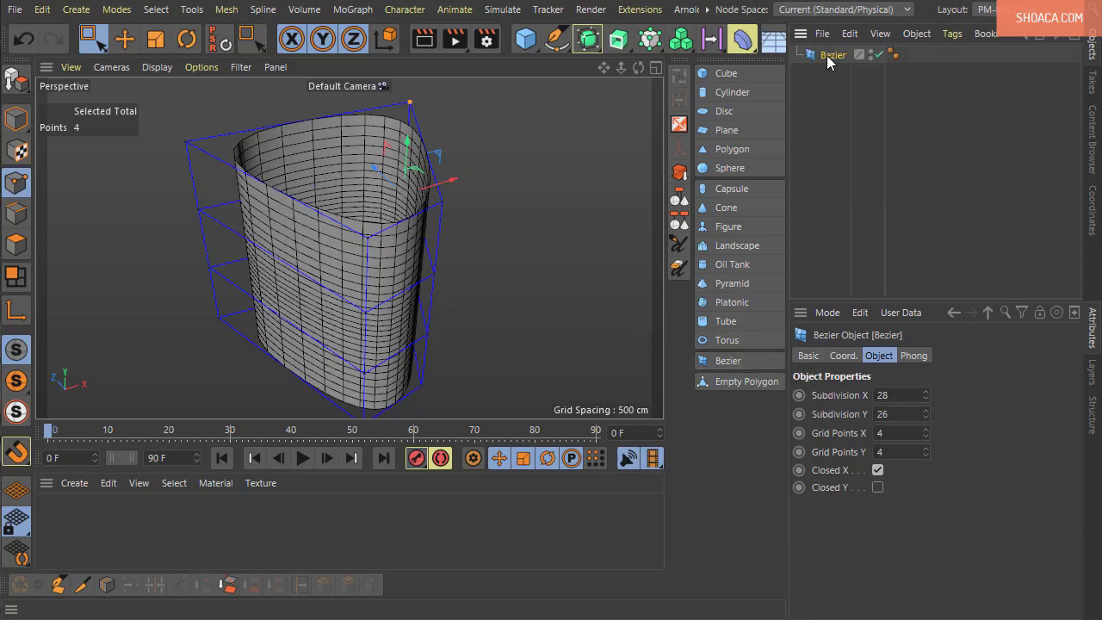
key(Delete)
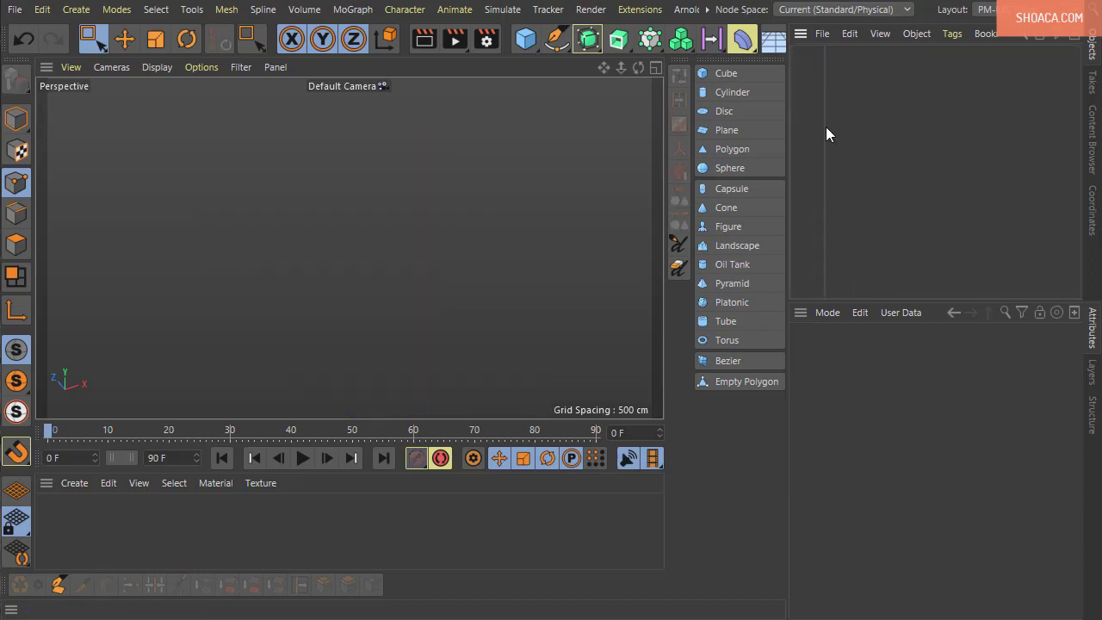
click(754, 381)
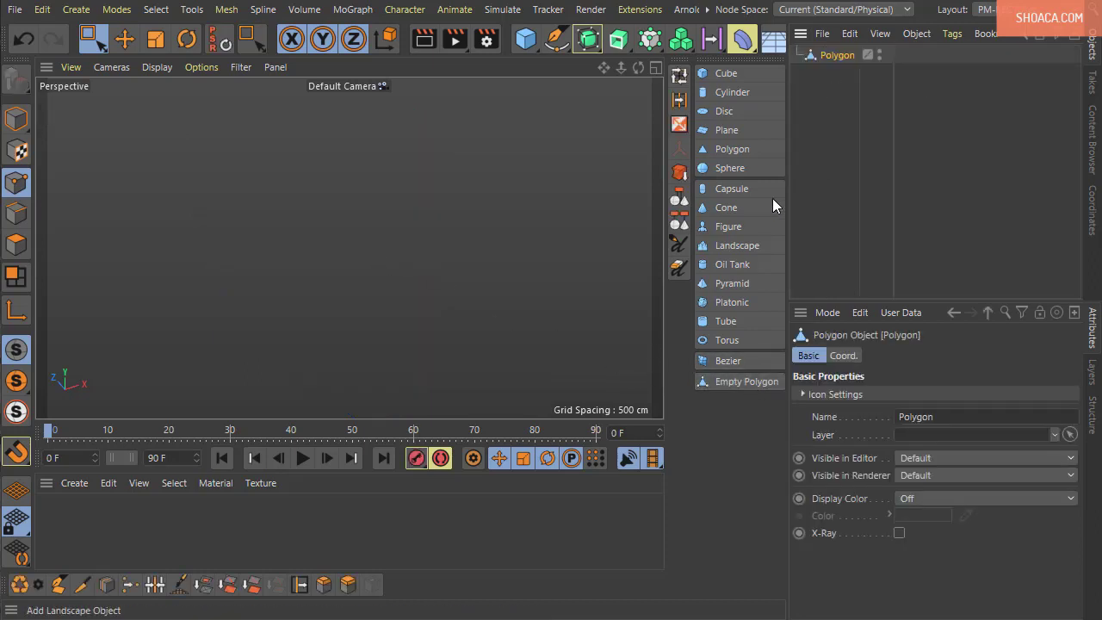
- Apply the All filter preset to the Perspective viewport to display the grid and world axes
click(241, 67)
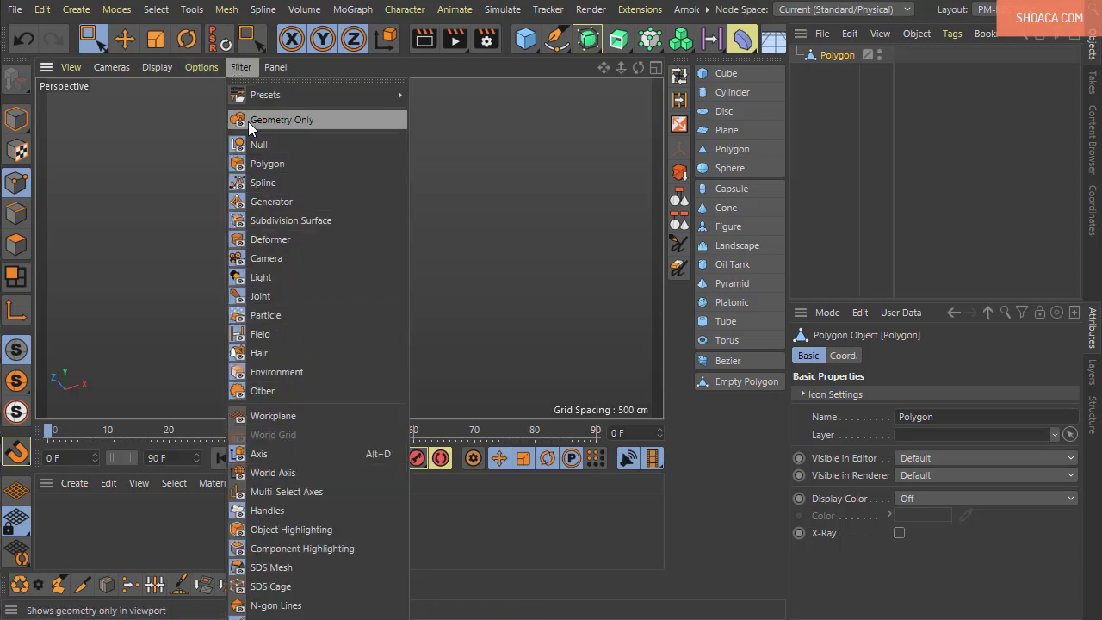
mouse_move(287, 95)
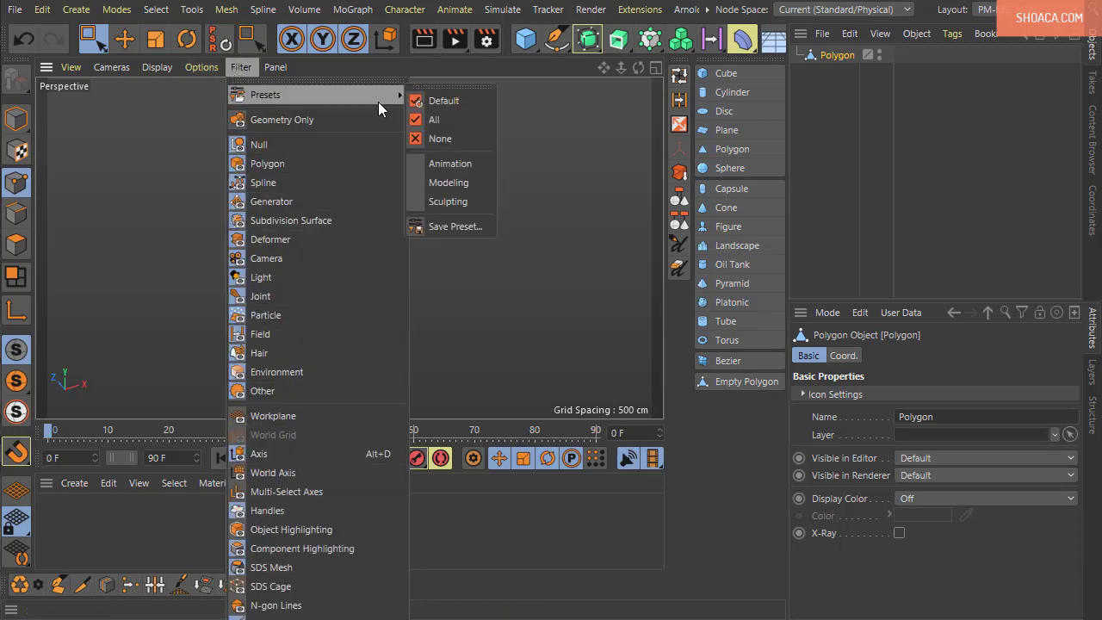
click(447, 120)
alt+drag(359, 318, 374, 300)
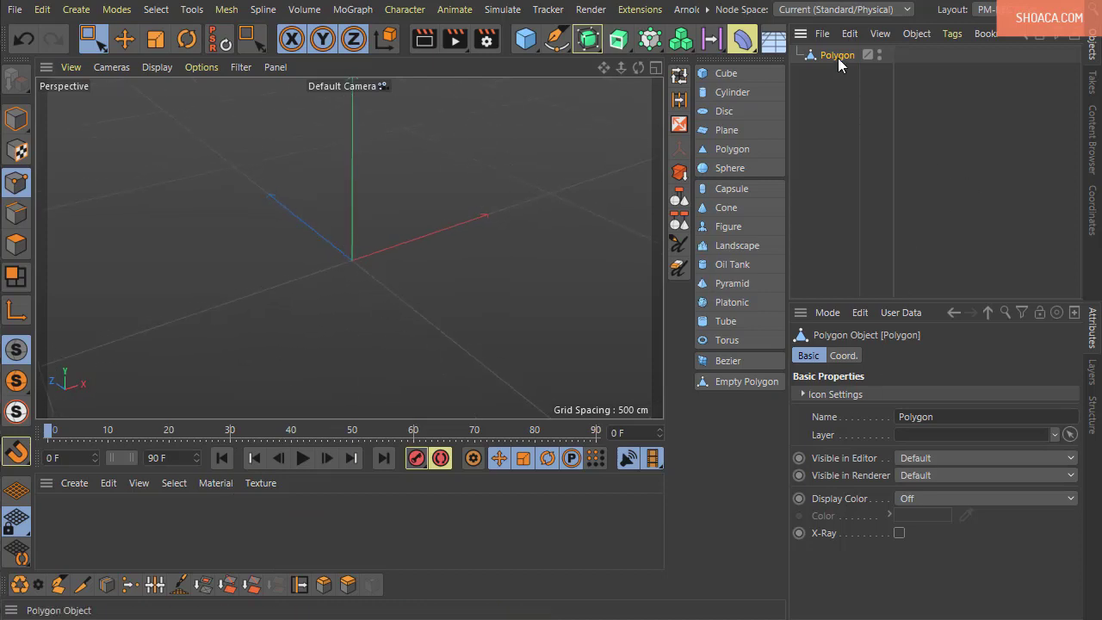
drag(743, 381, 275, 216)
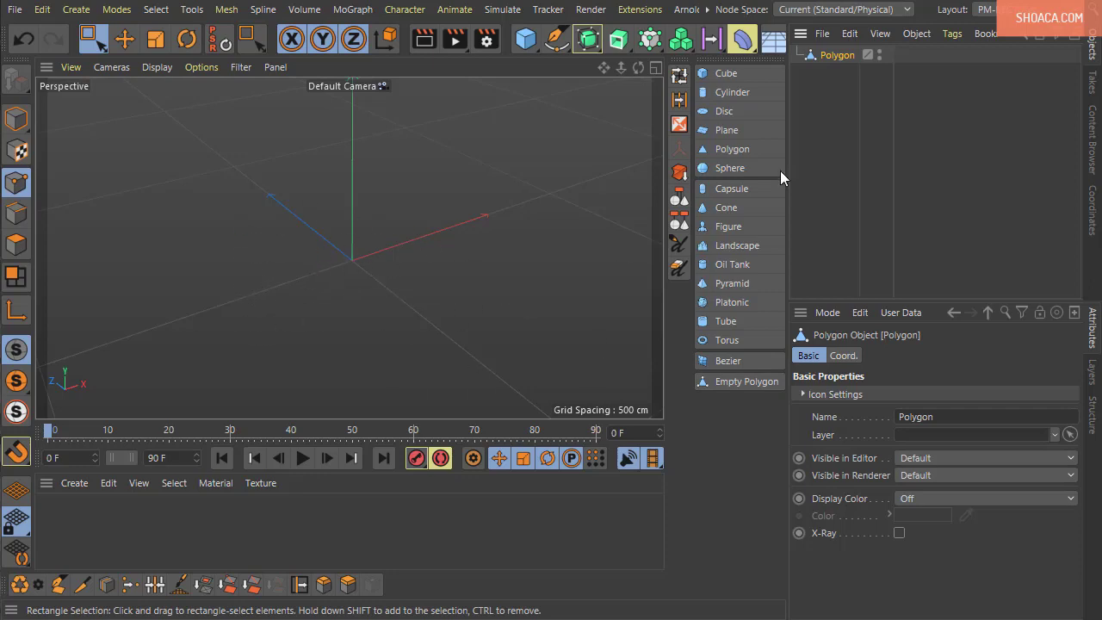
mouse_move(497, 240)
alt+mouse_down()
mouse_move(473, 299)
mouse_move(491, 261)
alt+mouse_up()
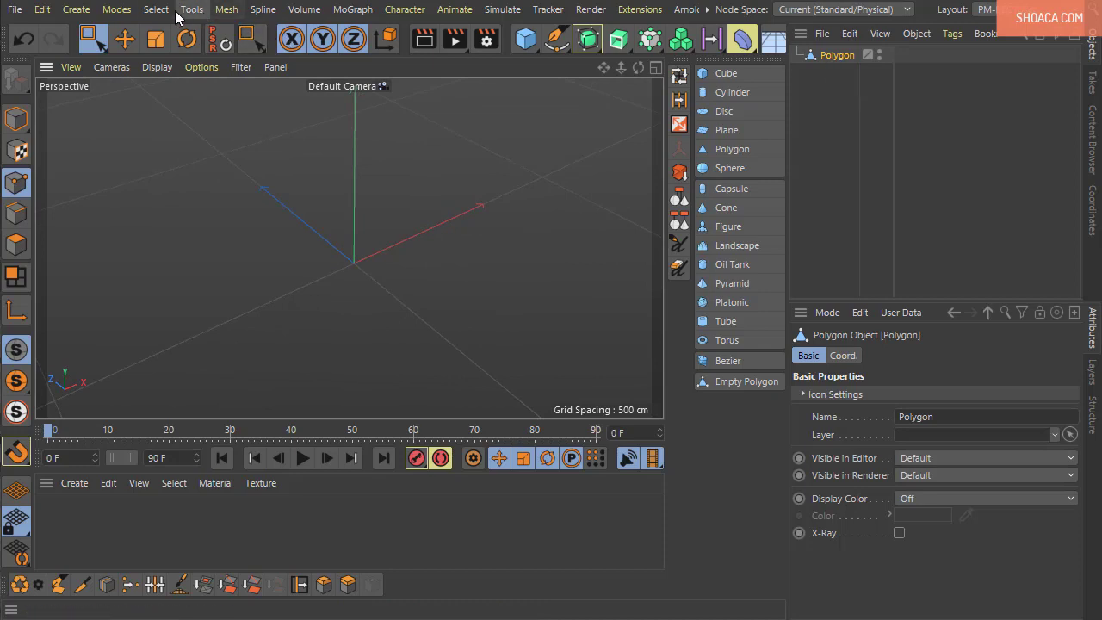
- Draw a closed four-sided face in the empty Polygon object with the Polygon Pen
click(227, 9)
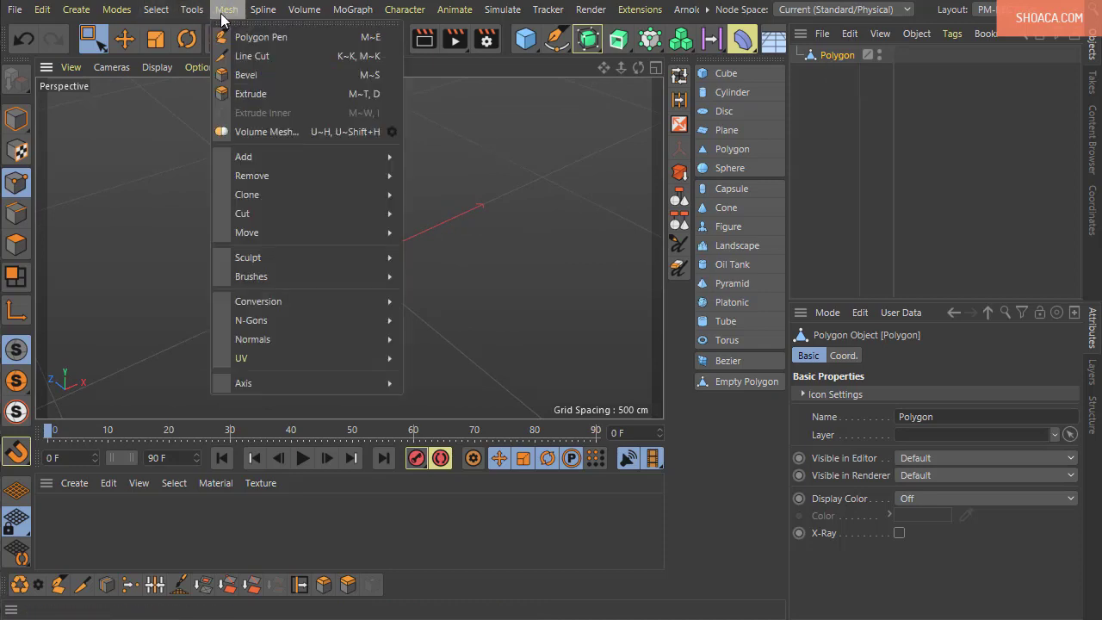
click(231, 36)
click(278, 278)
click(483, 200)
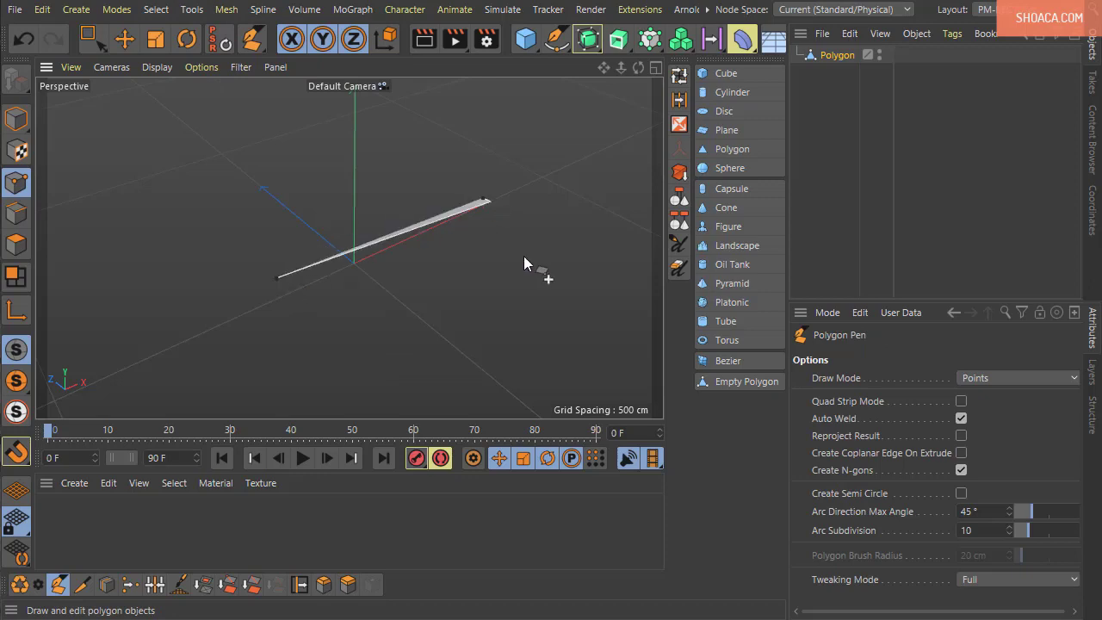
click(549, 330)
click(336, 377)
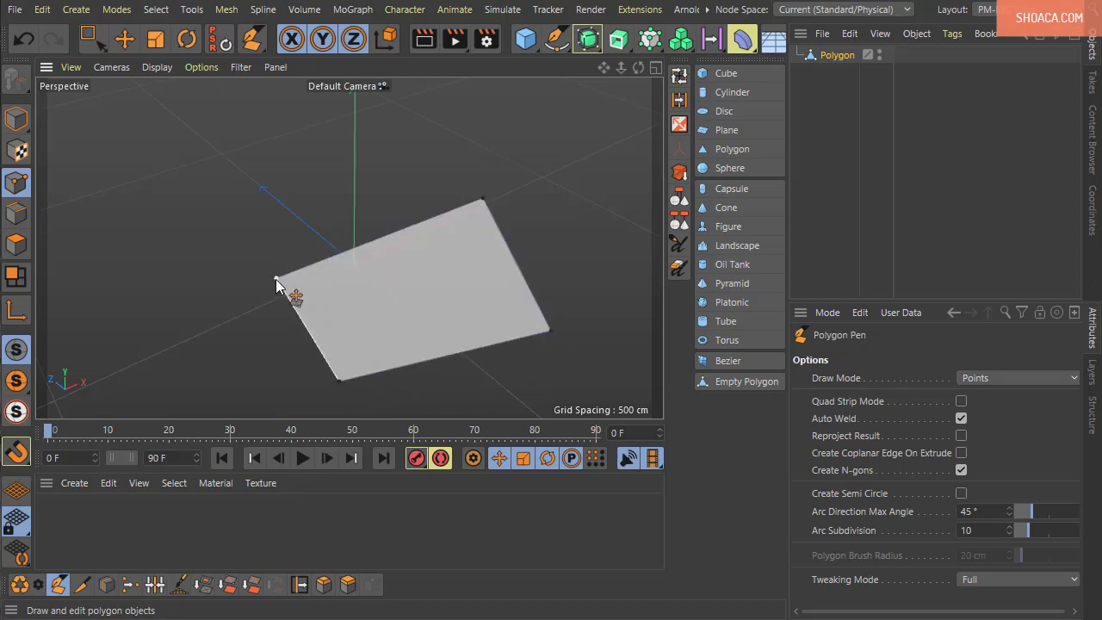
click(278, 279)
- Cycle the Polygon object's editor and renderer visibility through On and Off and back to Default
click(838, 57)
alt+click(880, 59)
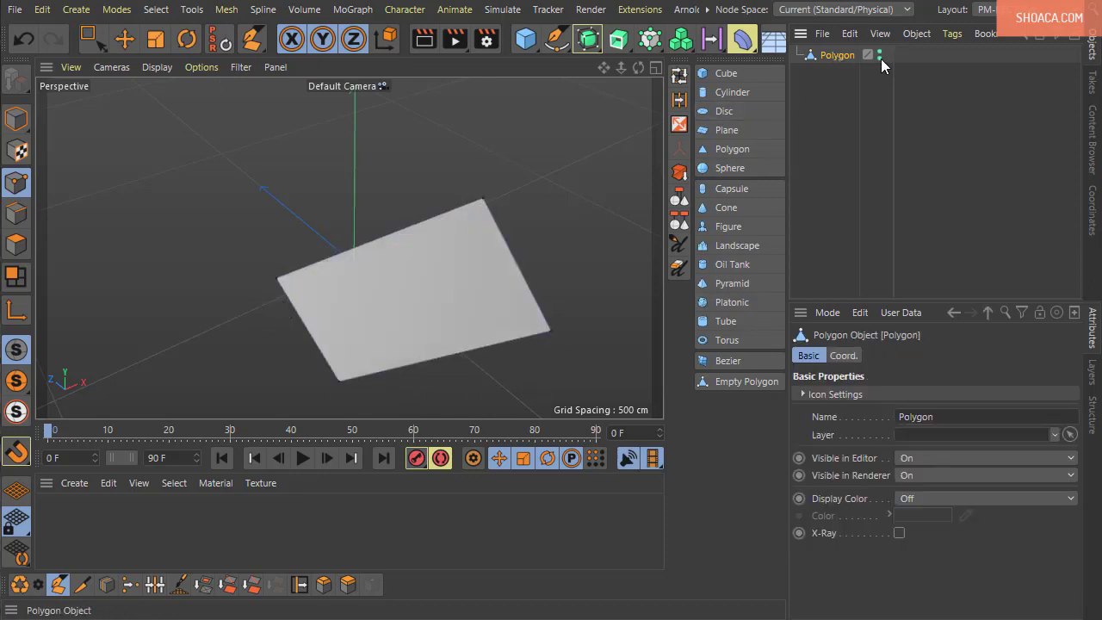
alt+click(880, 58)
alt+click(880, 59)
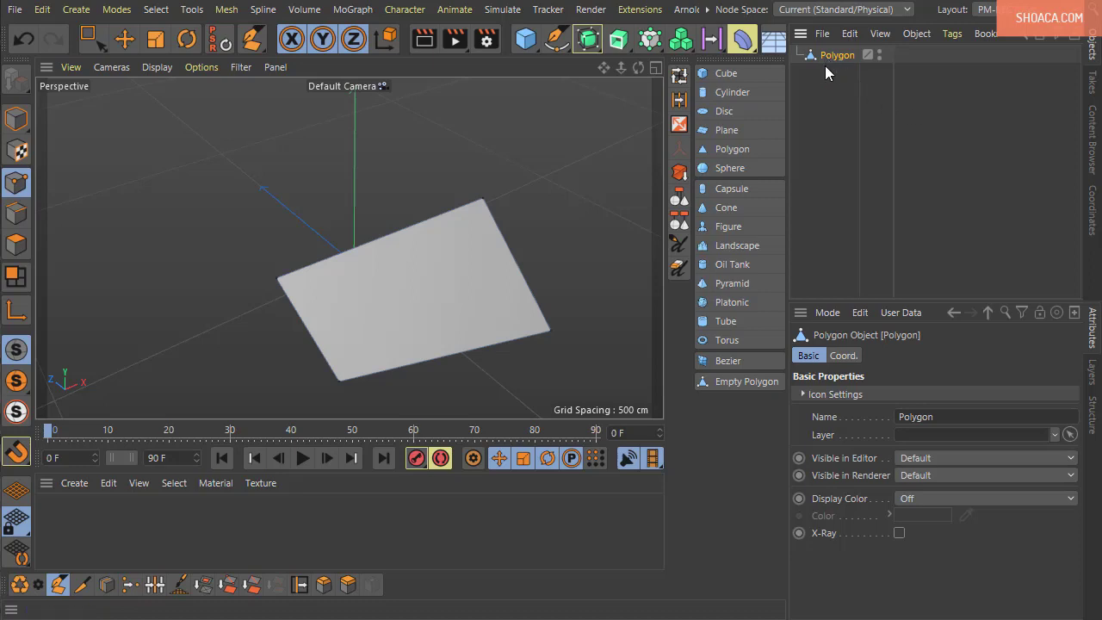
- Replace the drawn Polygon object with a Cube moved back from the origin and a Torus at the origin
drag(850, 126, 820, 38)
key(Delete)
click(525, 38)
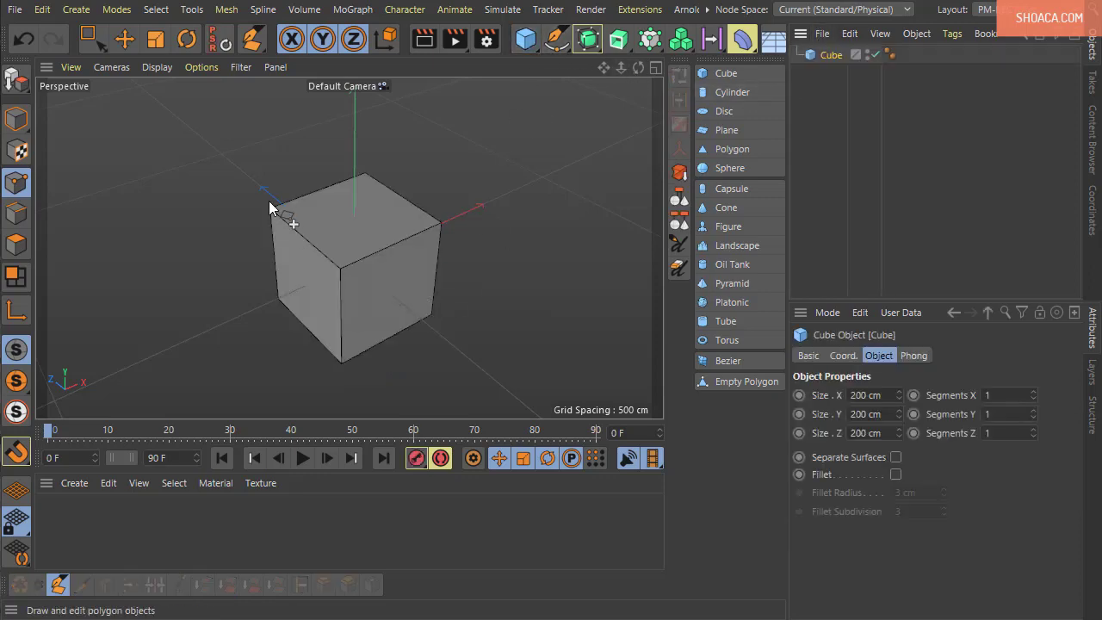
click(124, 39)
drag(324, 242, 178, 114)
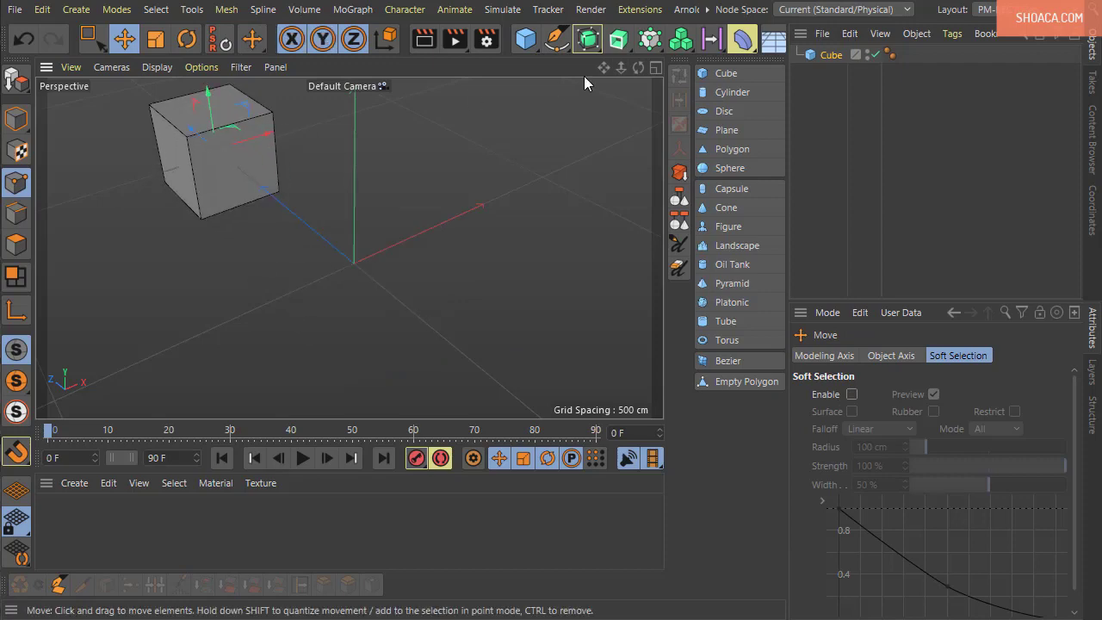
drag(528, 42, 608, 123)
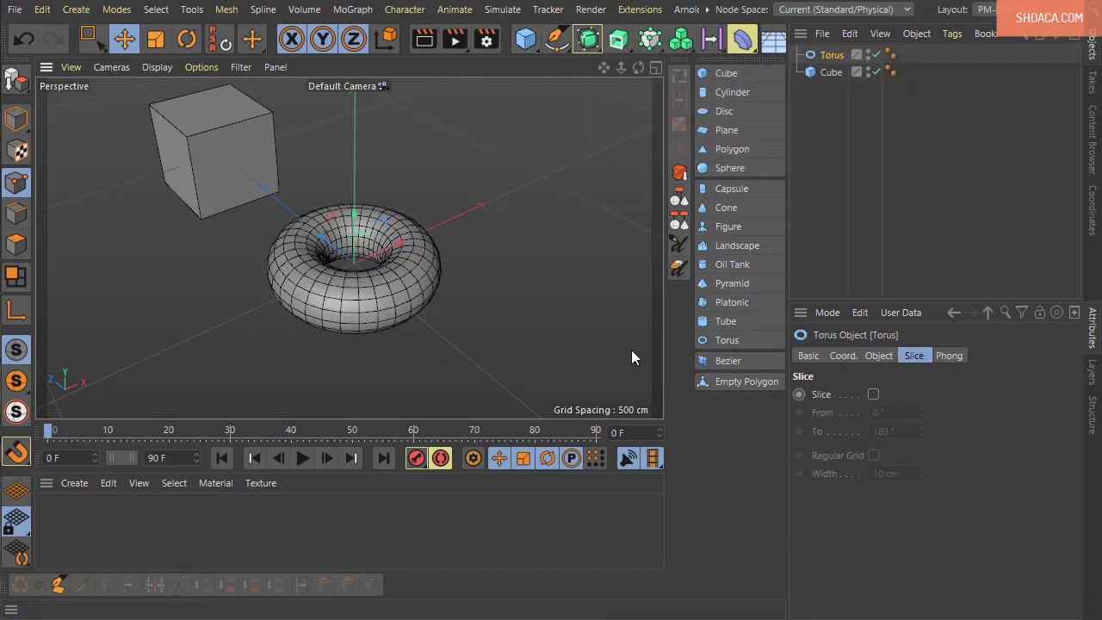
- Add an Empty Polygon object, make the Torus and Cube its children, and collapse the hierarchy
drag(847, 139, 828, 58)
click(873, 188)
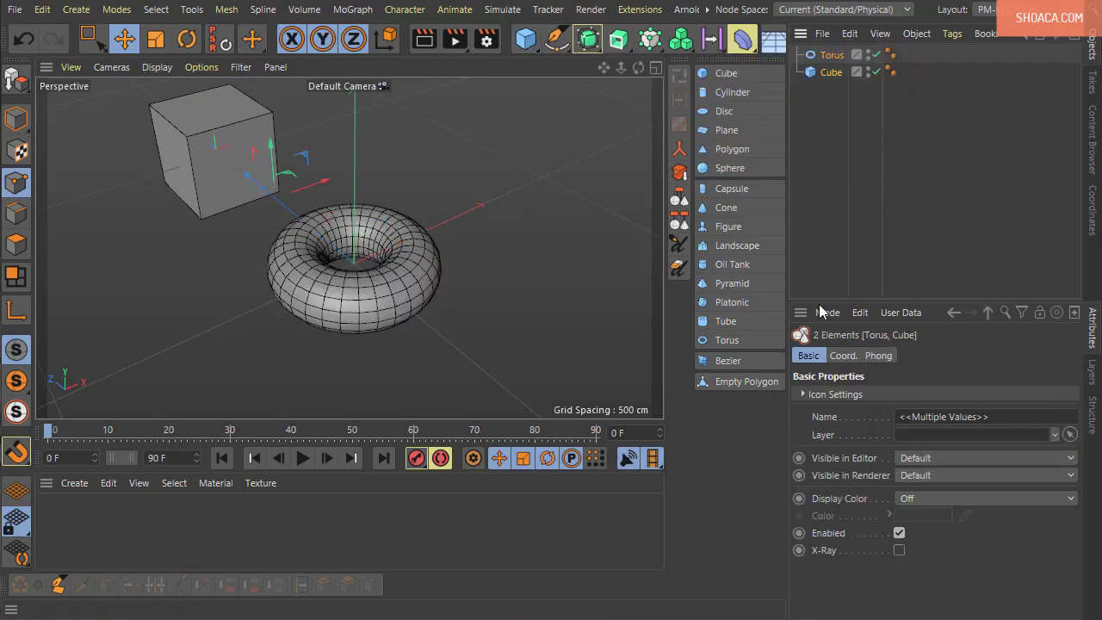
click(753, 376)
shift+click(838, 91)
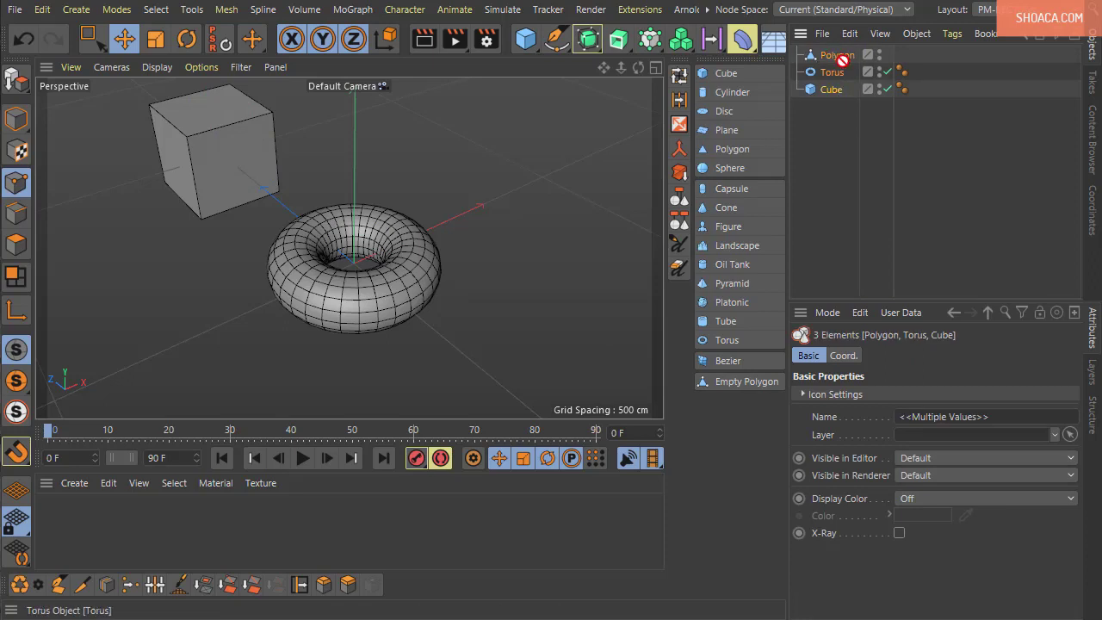
drag(833, 55, 841, 107)
drag(839, 110, 843, 55)
click(835, 57)
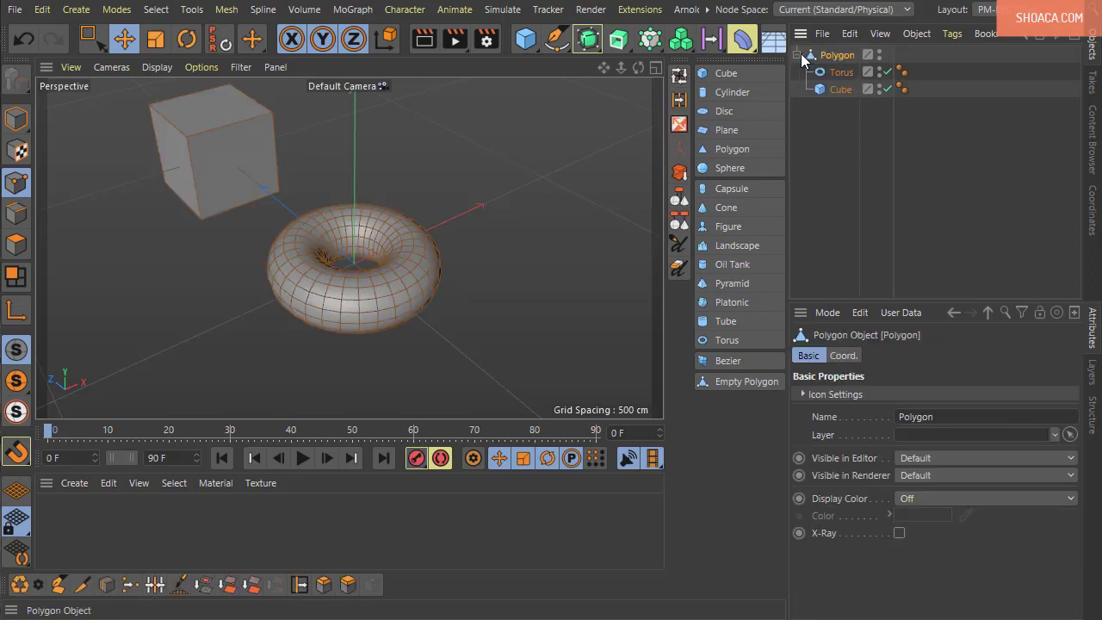
click(799, 54)
alt+drag(506, 312, 638, 364)
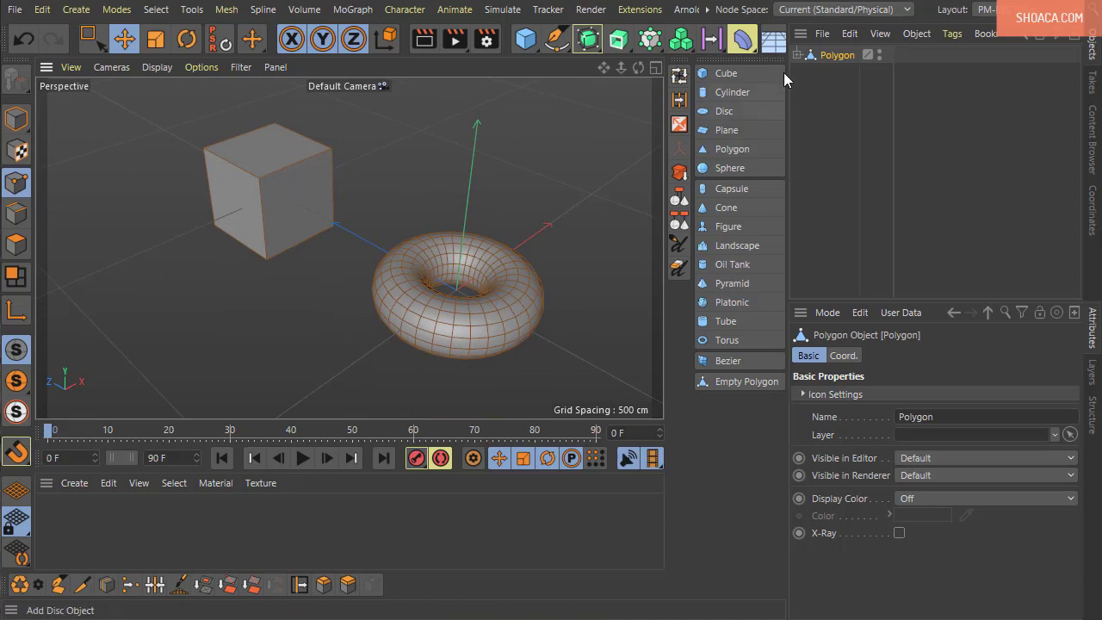
- Switch the parent Polygon's editor and renderer visibility off and back to Default to control both children together
ctrl+click(879, 55)
ctrl+click(879, 55)
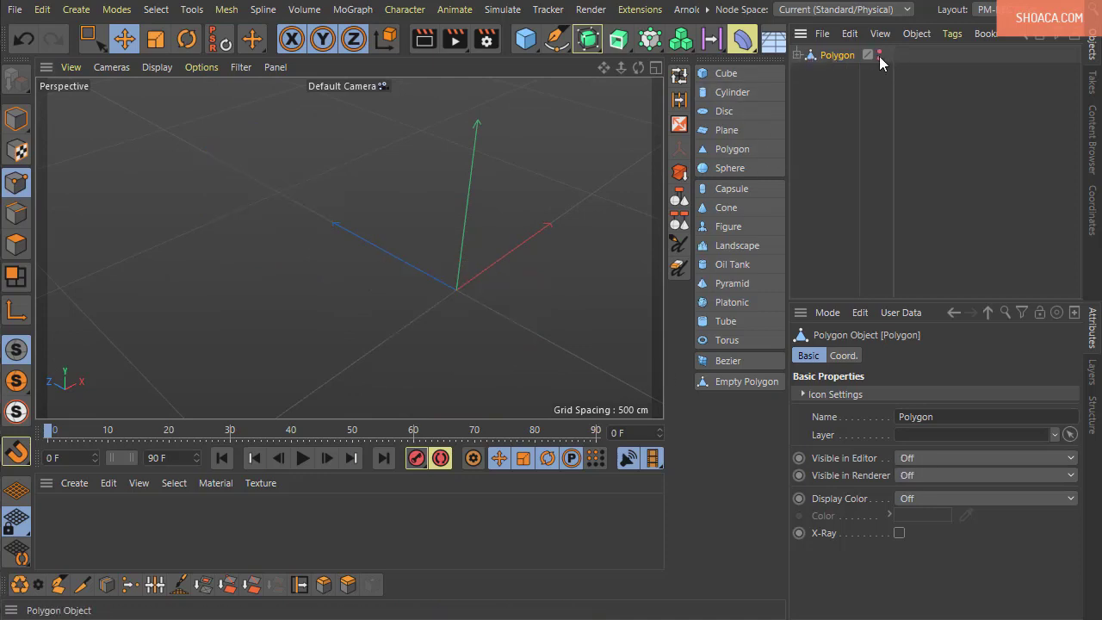
ctrl+click(879, 55)
ctrl+click(879, 55)
ctrl+click(880, 55)
ctrl+click(879, 55)
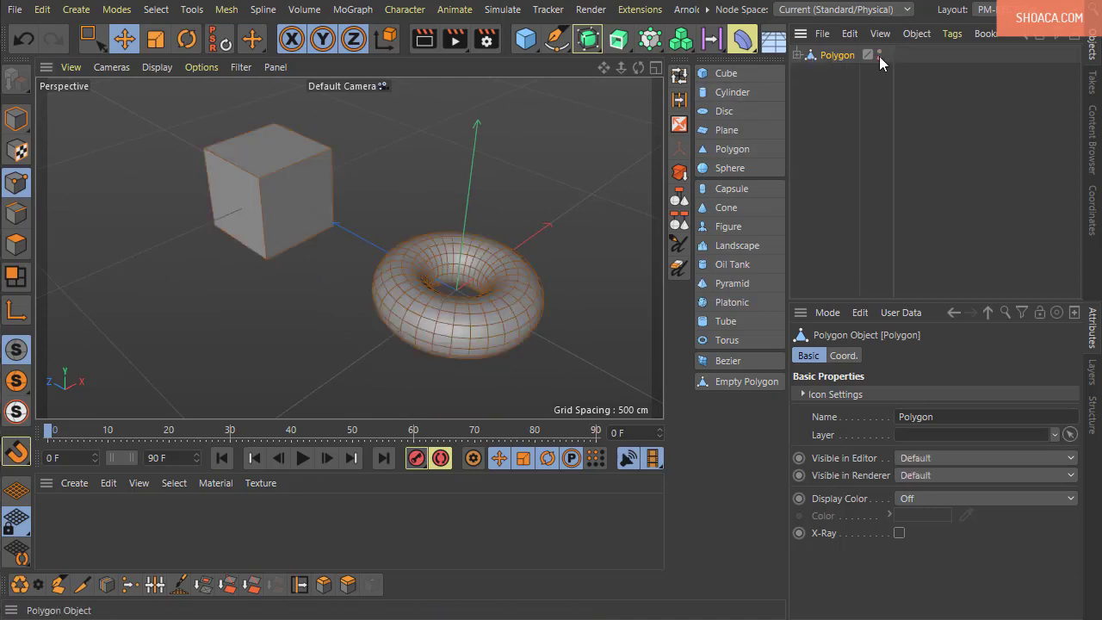
alt+drag(579, 244, 525, 237)
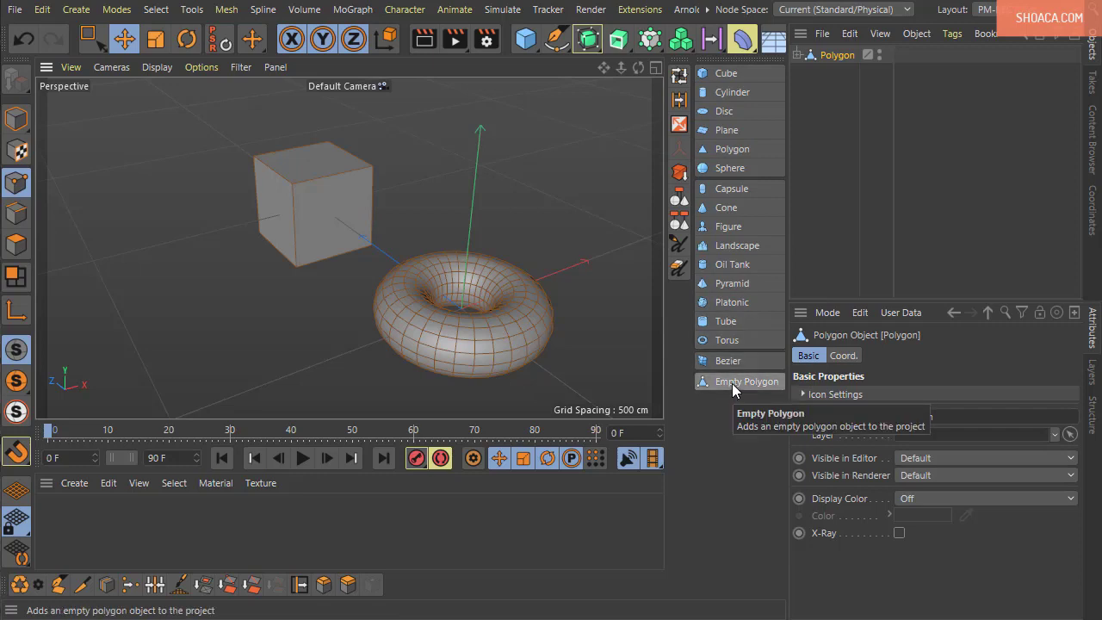
click(522, 43)
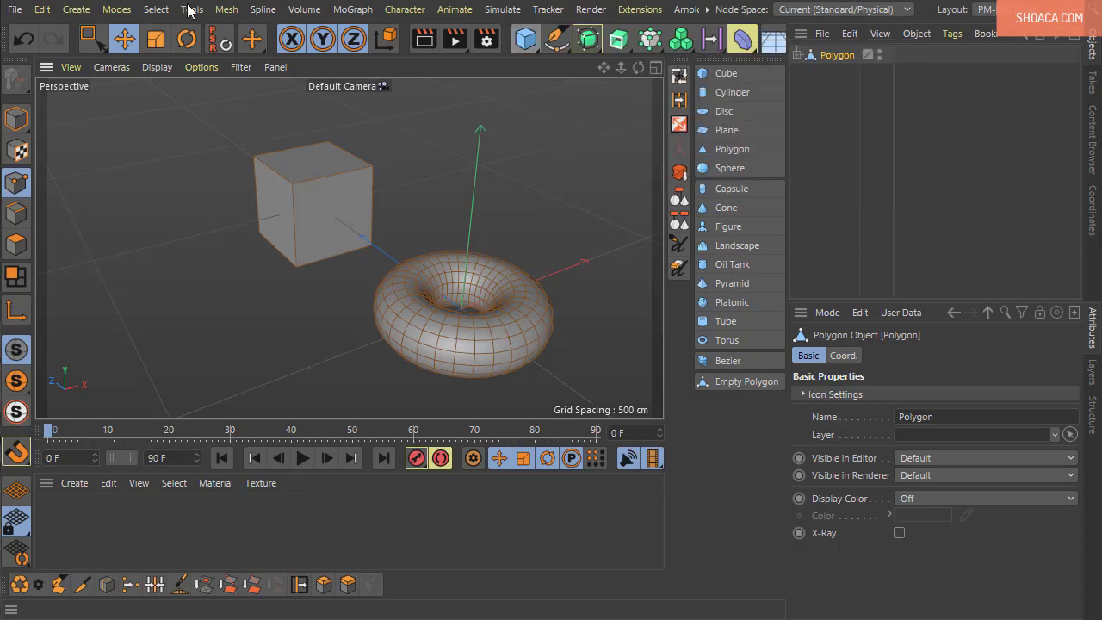
click(79, 11)
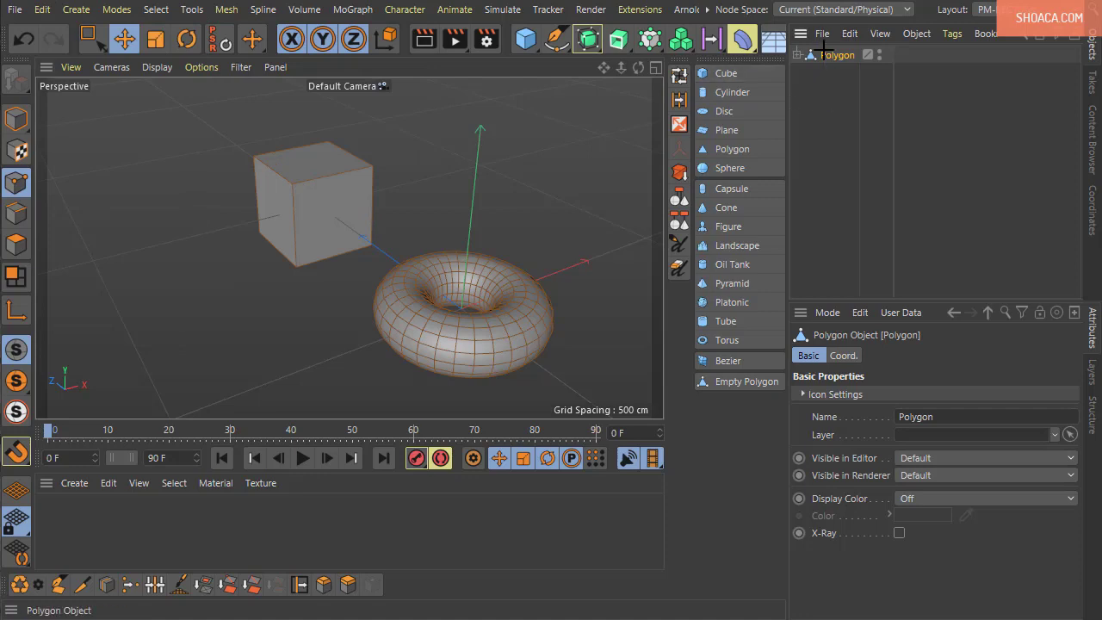
- Replace the Polygon group with two Cubes, each moved back from the origin by a different distance
key(Delete)
alt+middle_drag(447, 330, 397, 325)
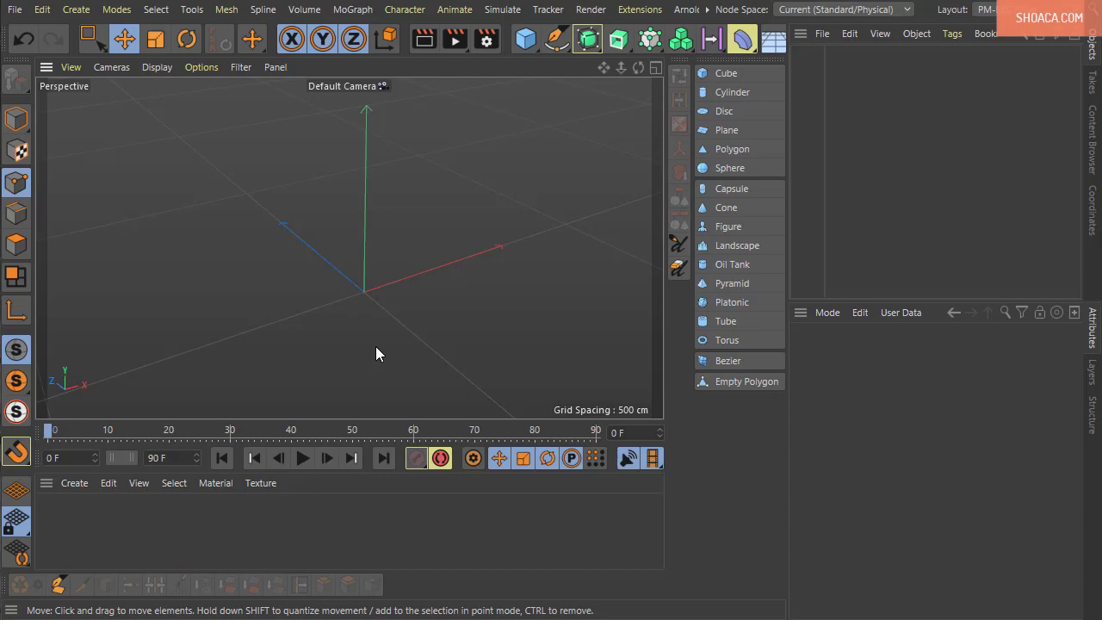
click(525, 38)
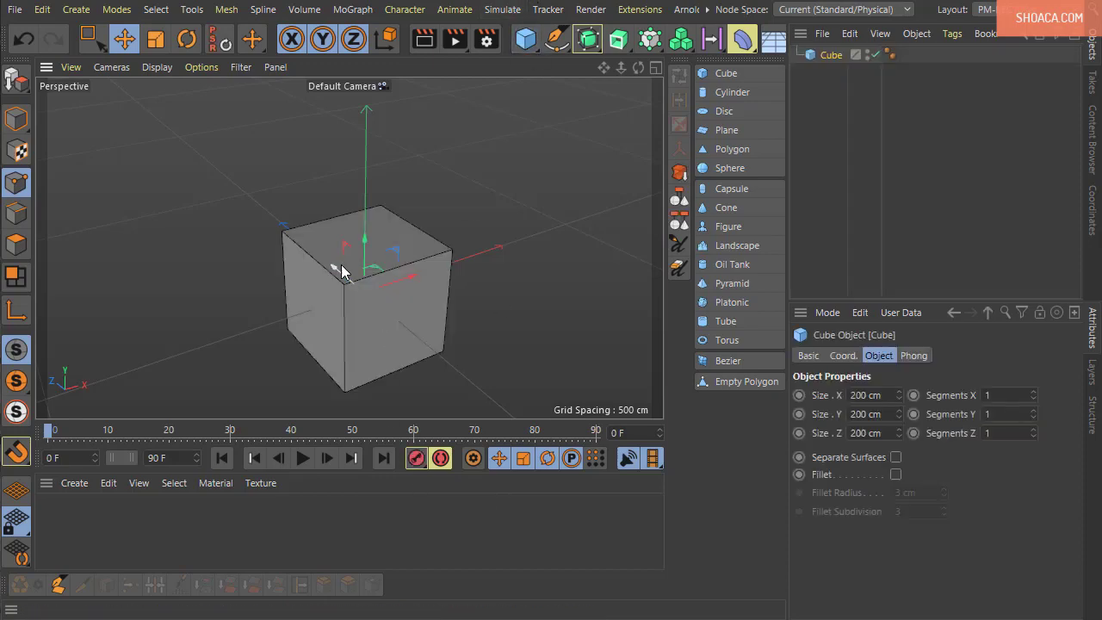
drag(342, 271, 190, 142)
click(525, 38)
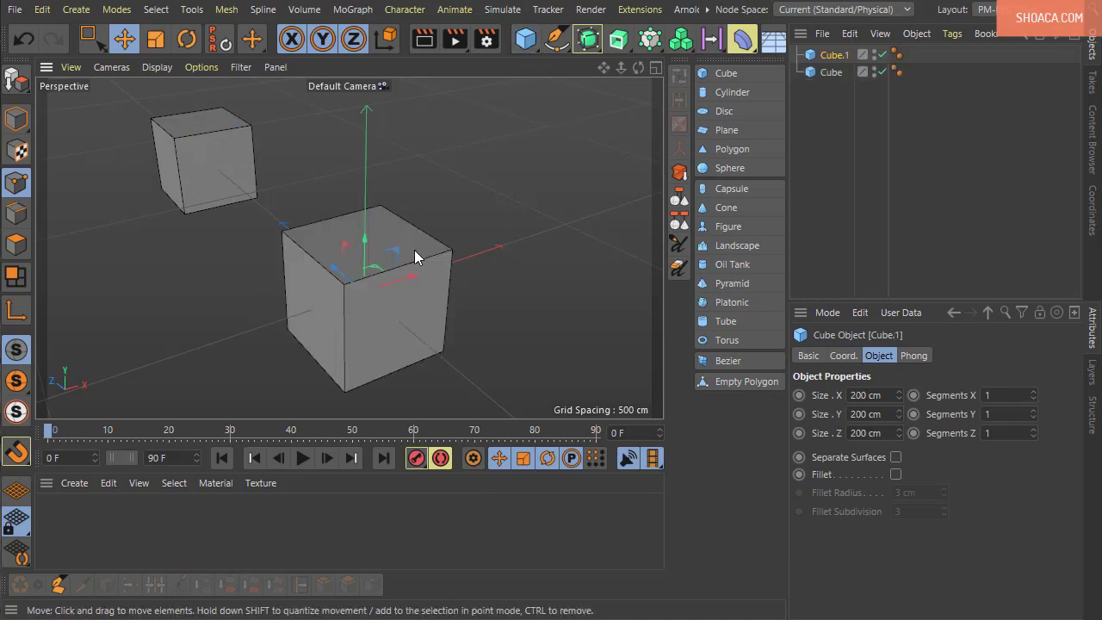
drag(336, 273, 238, 199)
- Add a Cone at the origin and select it together with both Cubes in the object list
click(526, 38)
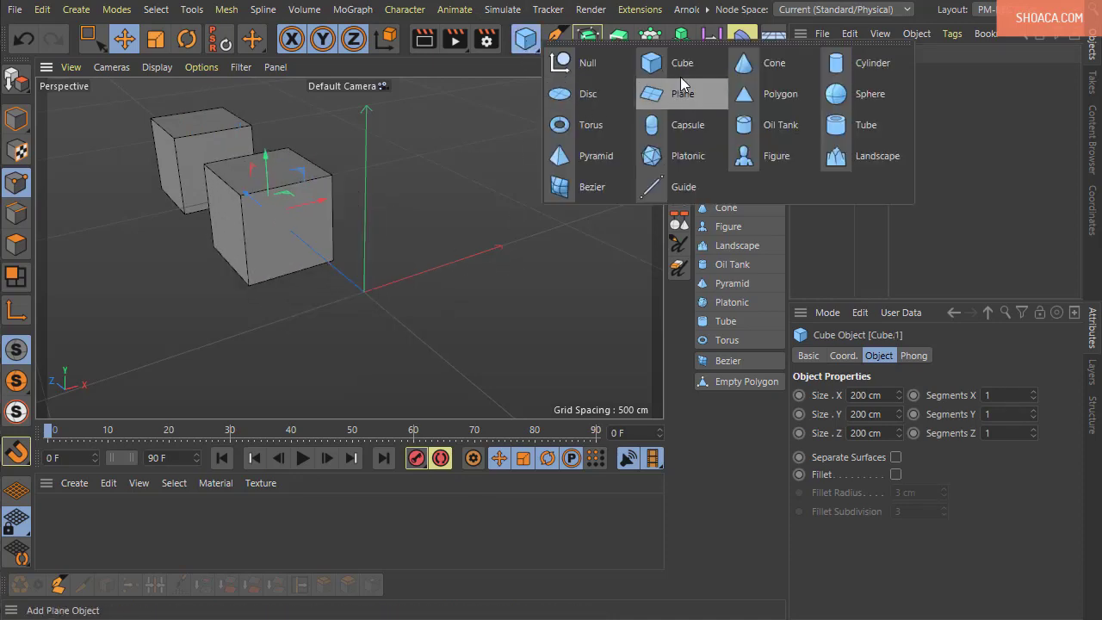
click(758, 65)
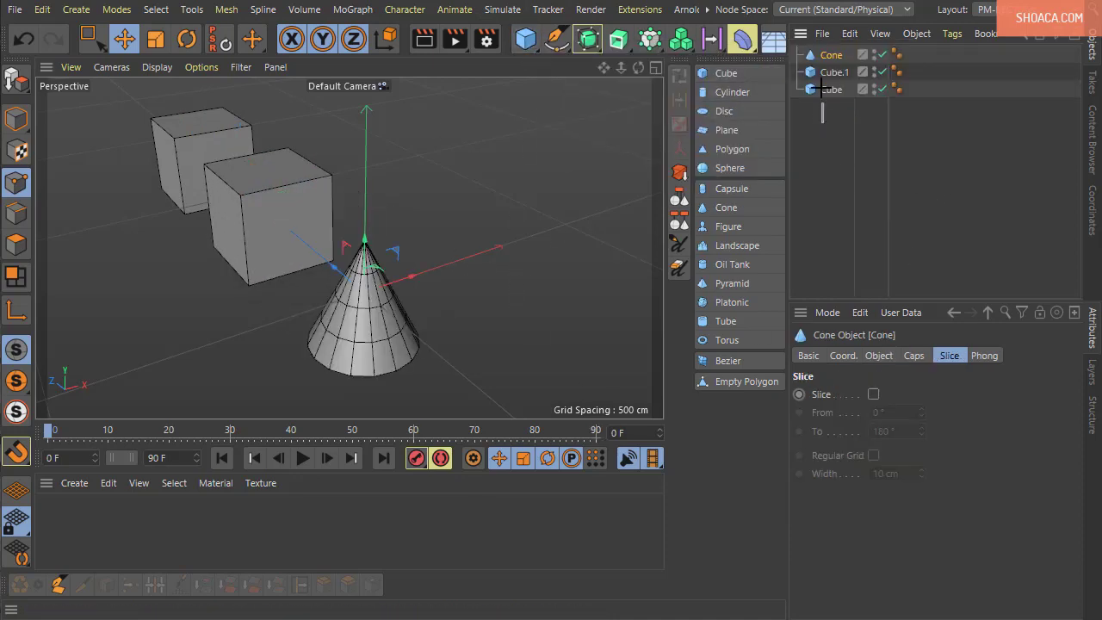
drag(823, 89, 823, 50)
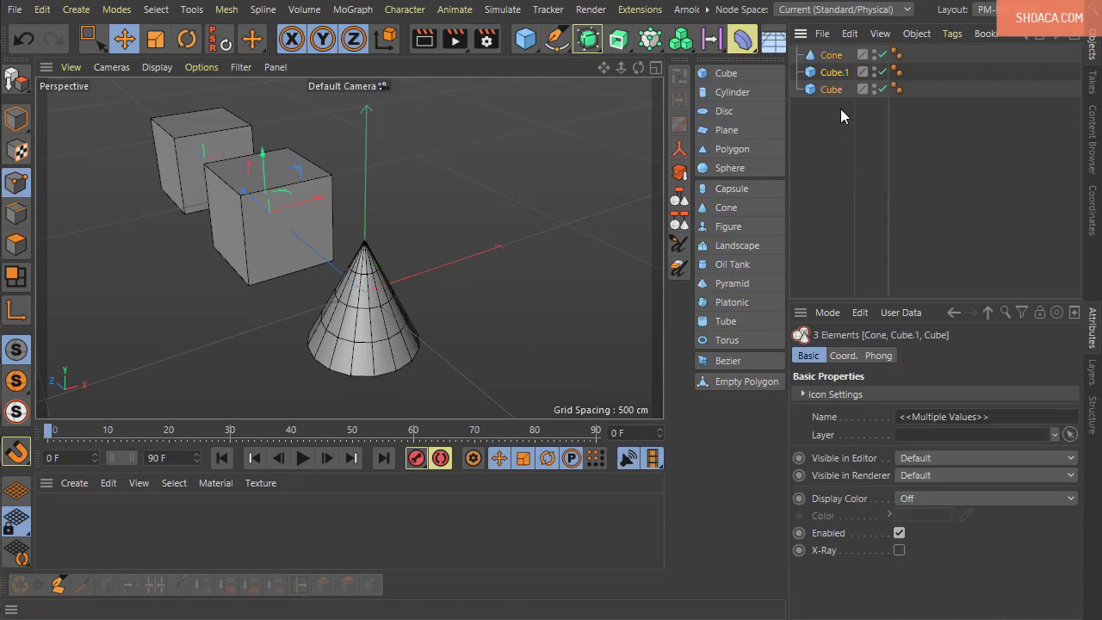
- Group the Cone and both Cubes under a Null and expand the group to reveal its three children
click(933, 35)
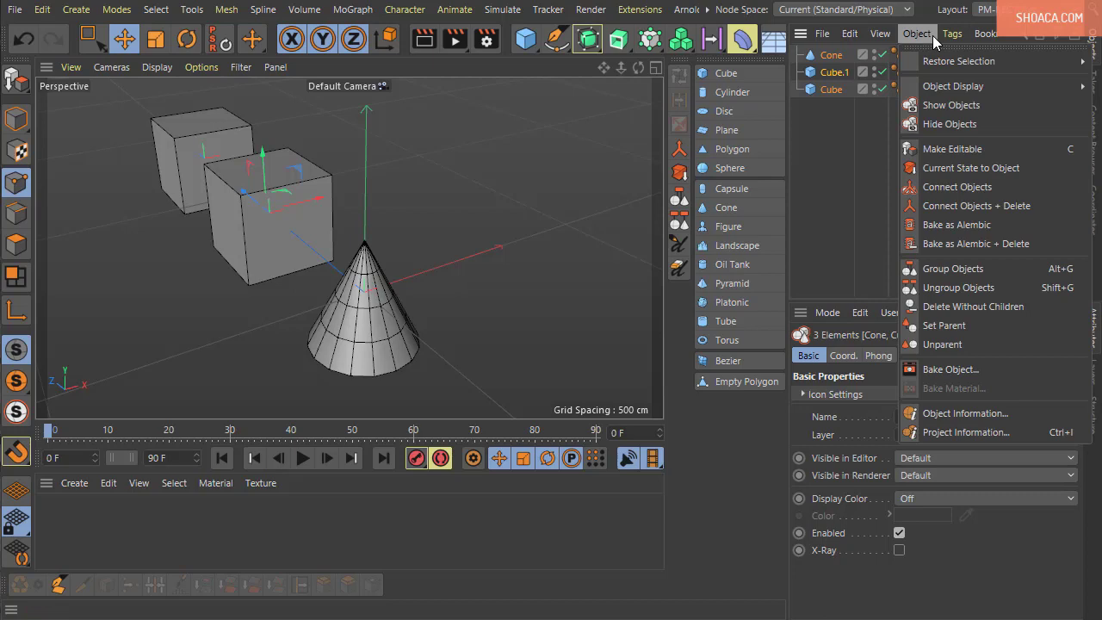
click(1003, 269)
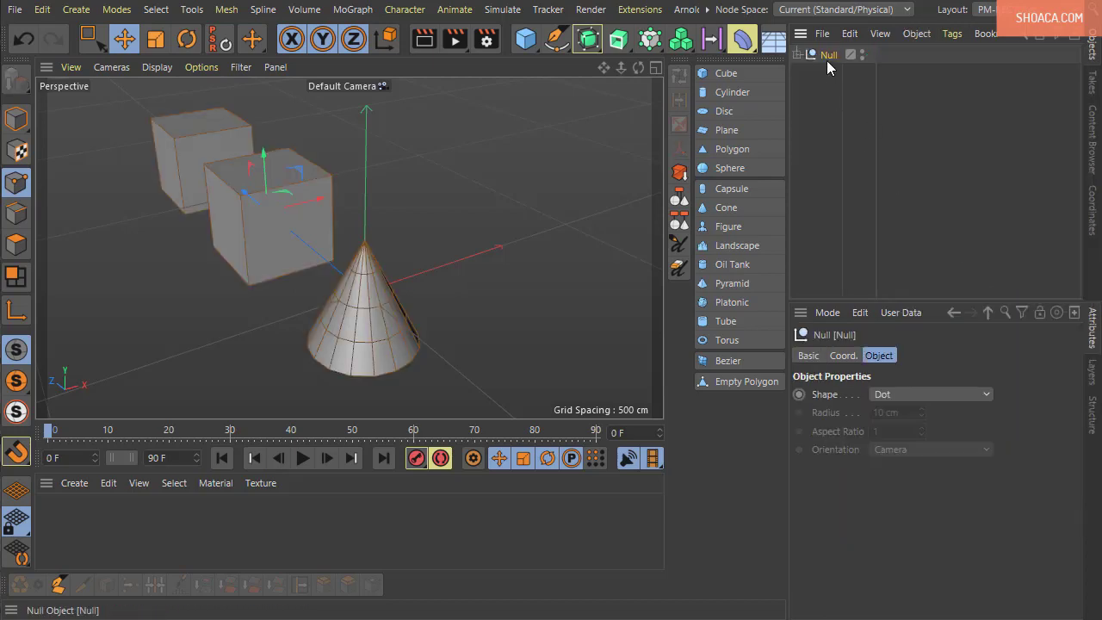
click(799, 55)
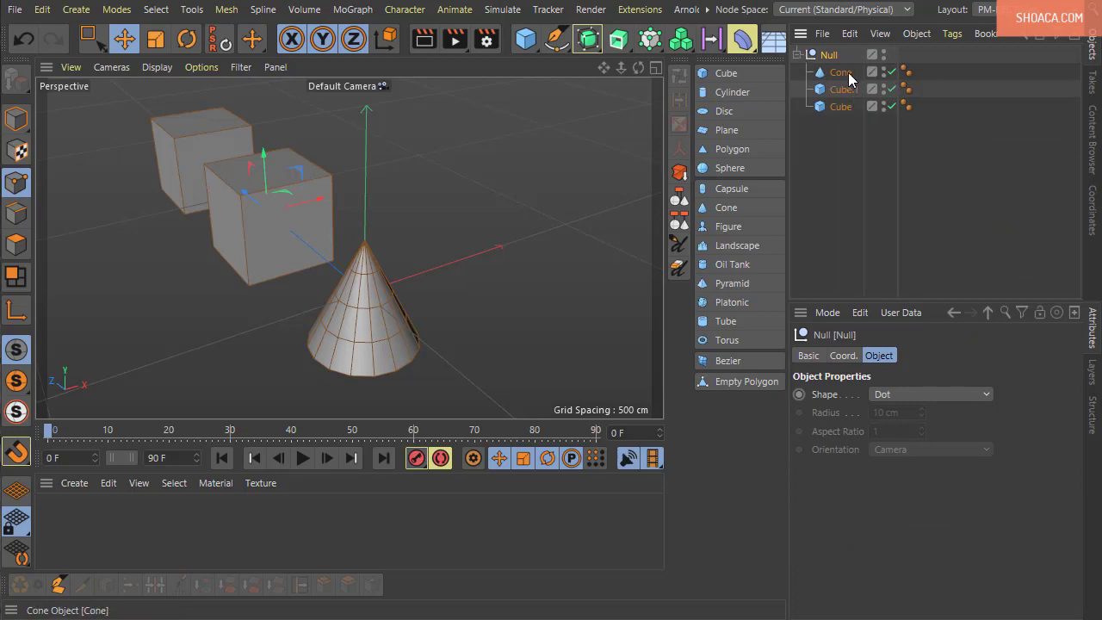
click(849, 72)
click(848, 89)
click(828, 55)
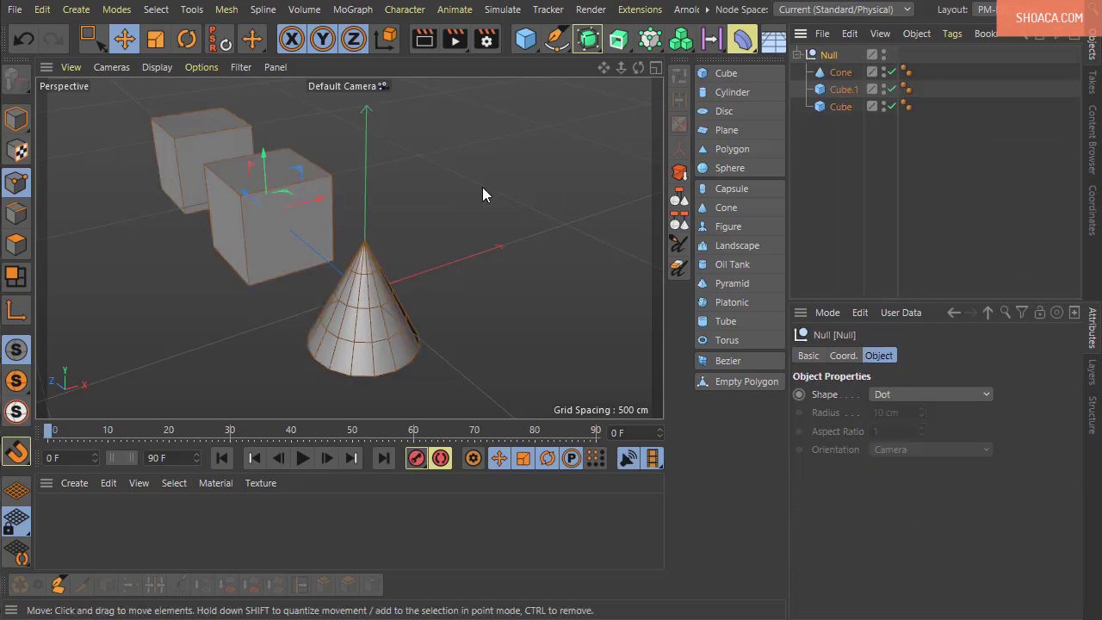
- Move the grouped Cube.1 along the X axis, away from the Null's centre point
alt+drag(482, 187, 551, 284)
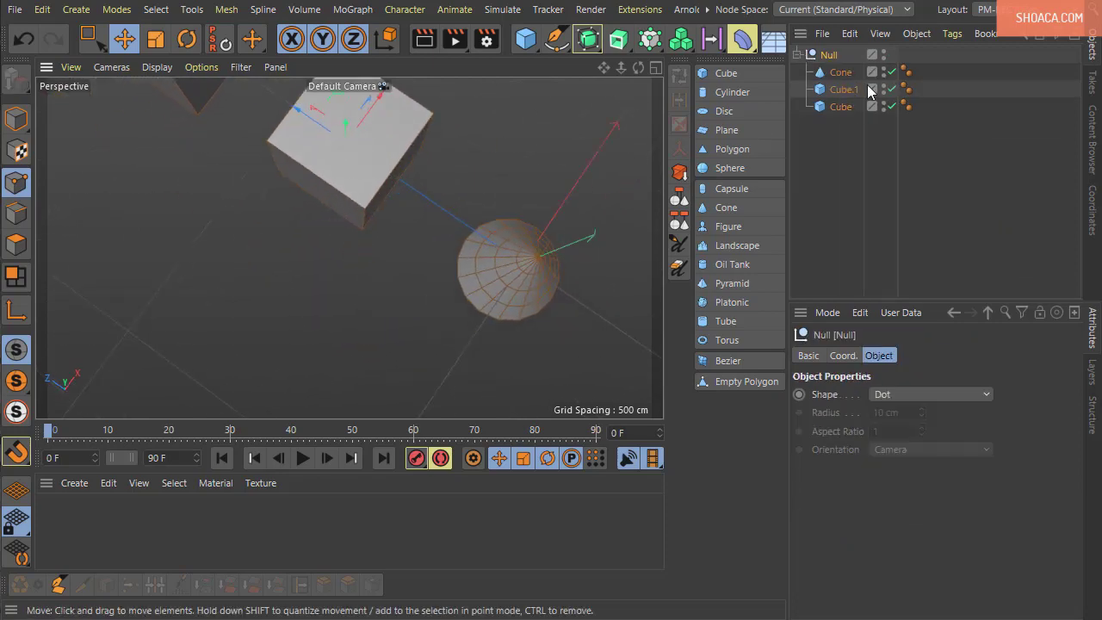
click(508, 267)
alt+drag(405, 147, 448, 216)
click(843, 89)
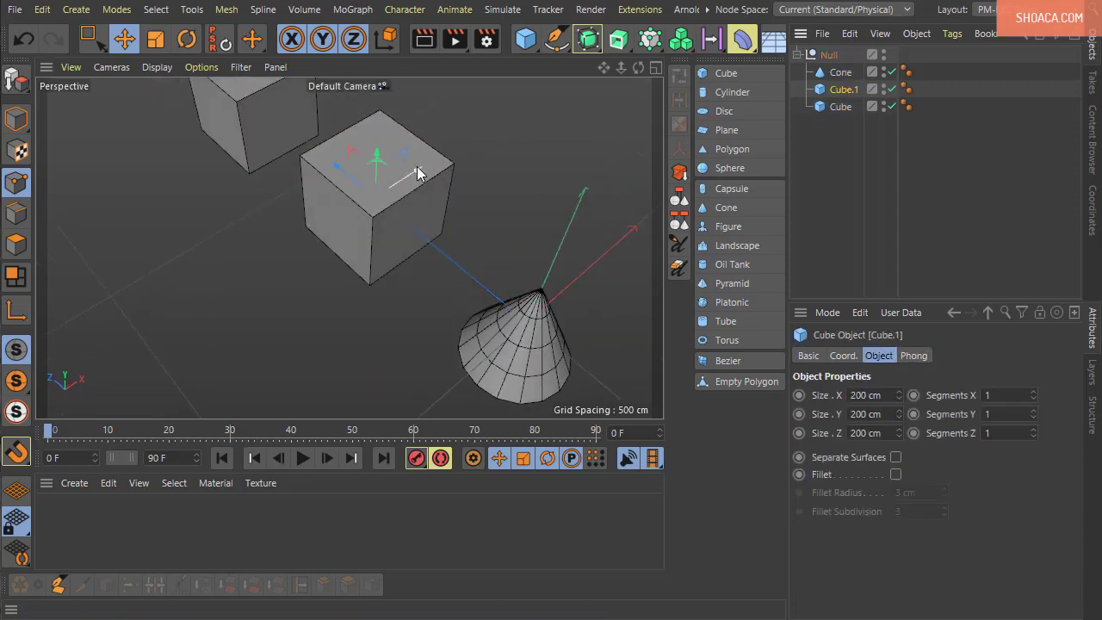
drag(419, 172, 221, 382)
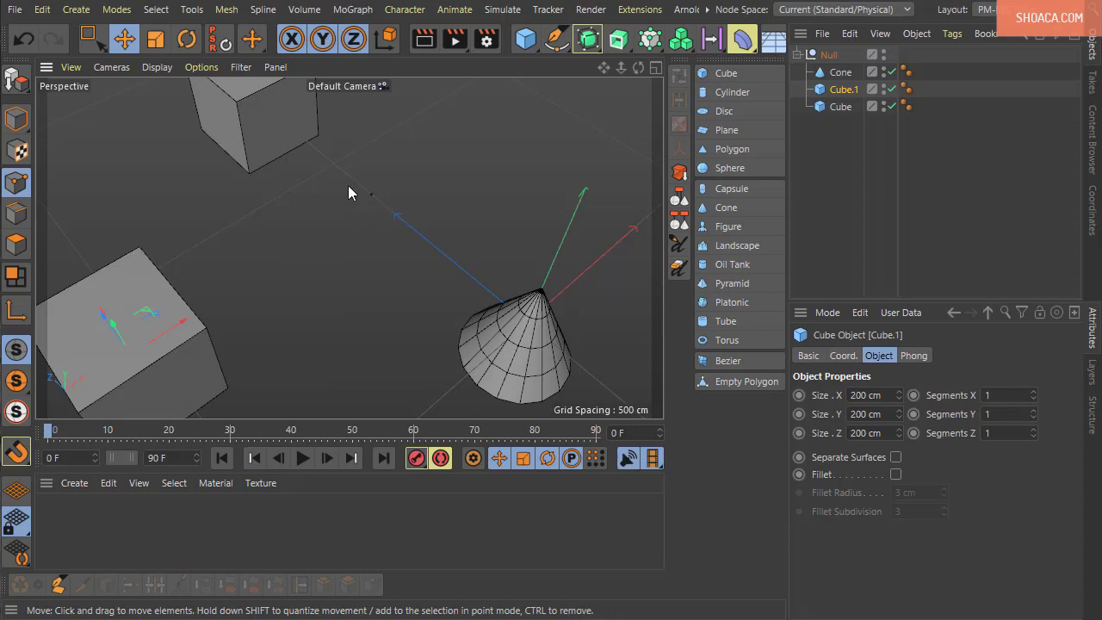
- Try the Locator and Circle display shapes on the Null, with a radius of 69 cm and an aspect ratio of 1.19
click(823, 56)
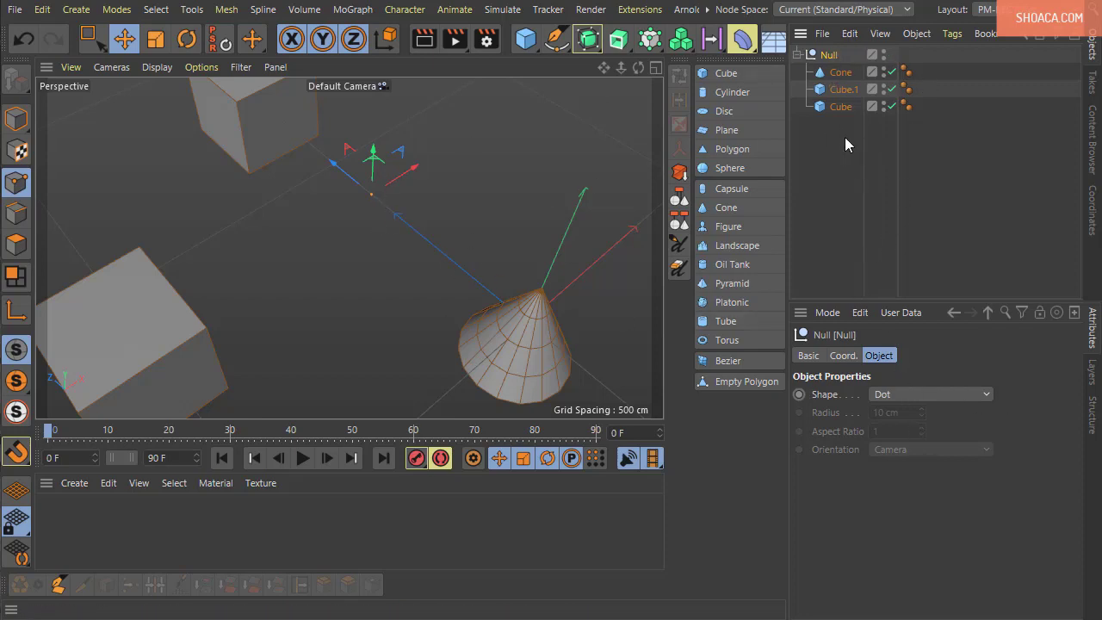
click(923, 395)
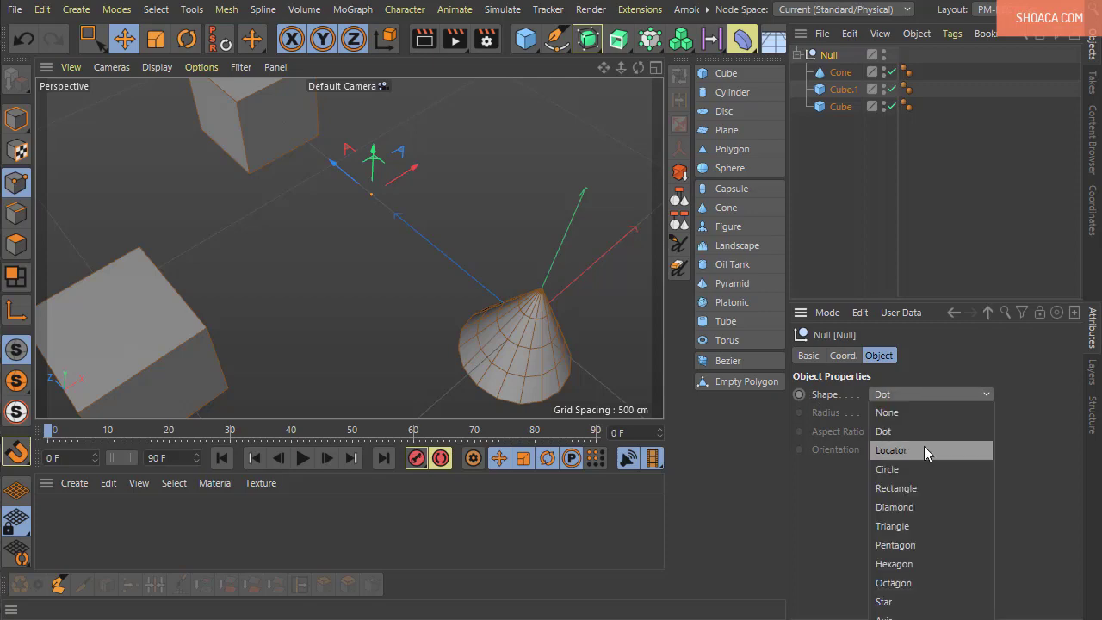
click(924, 448)
click(913, 394)
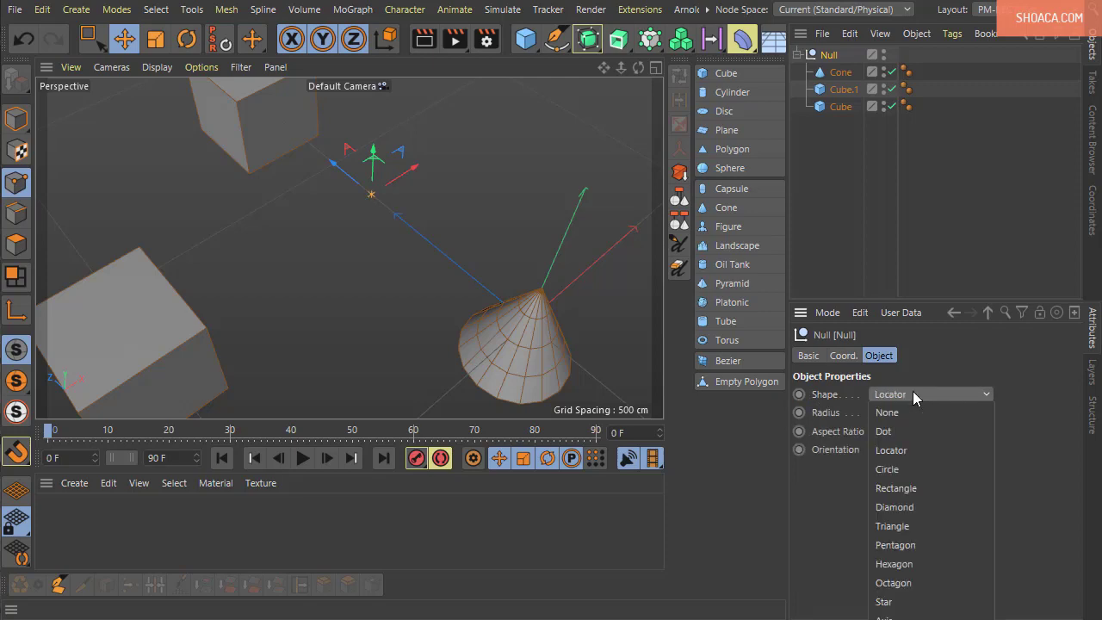
click(917, 476)
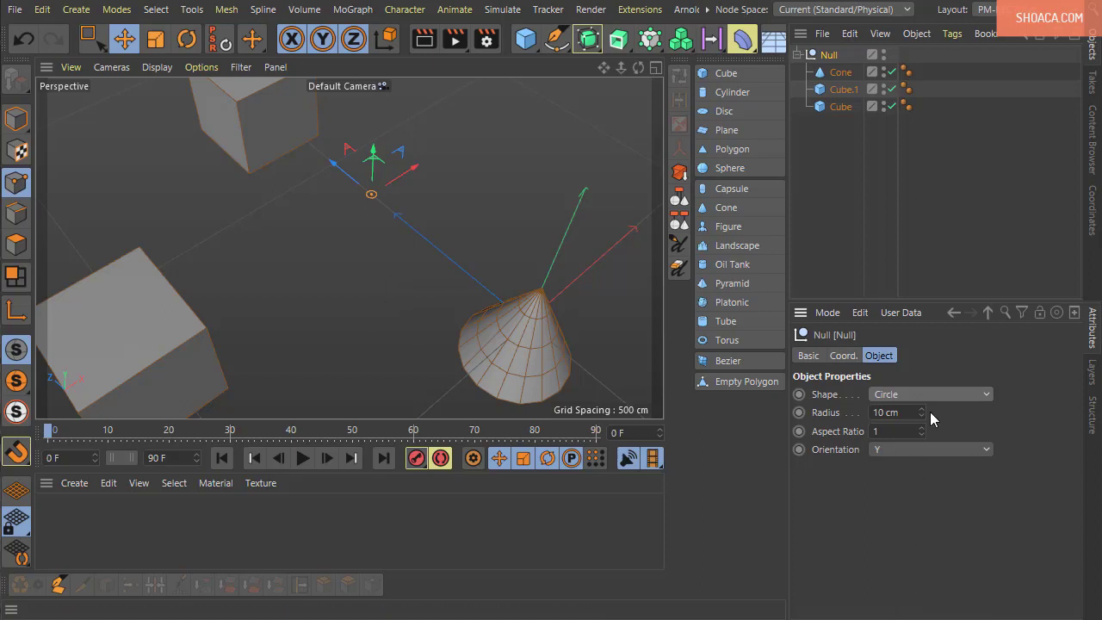
drag(921, 410, 956, 410)
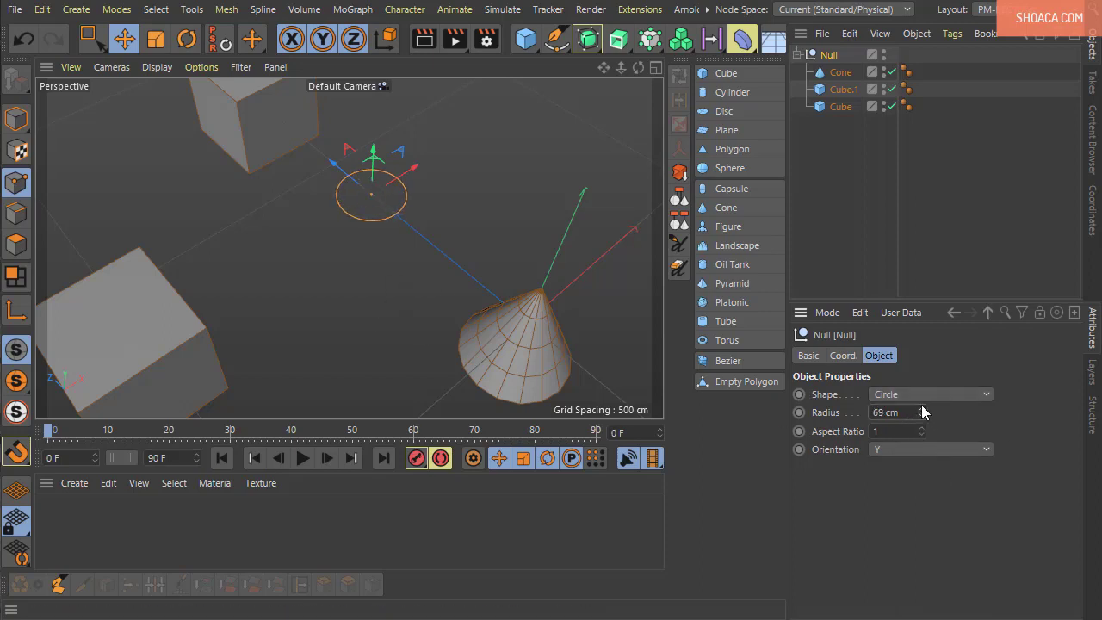
drag(921, 431, 941, 431)
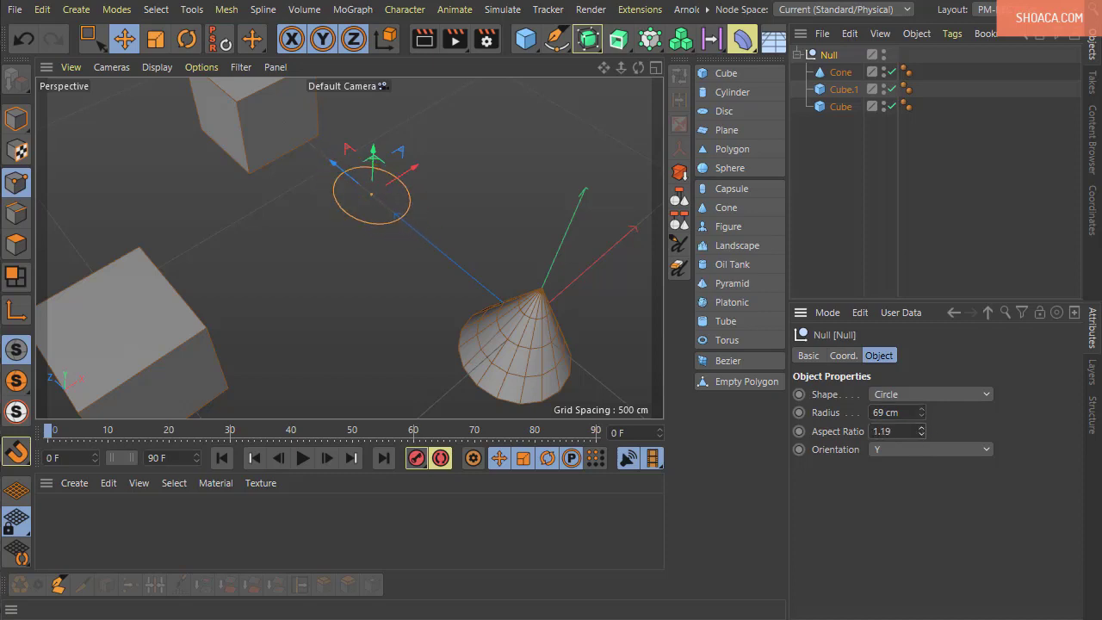
- Try the Diamond, Triangle and Pentagon display shapes on the Null and view the pentagon from several angles
click(961, 393)
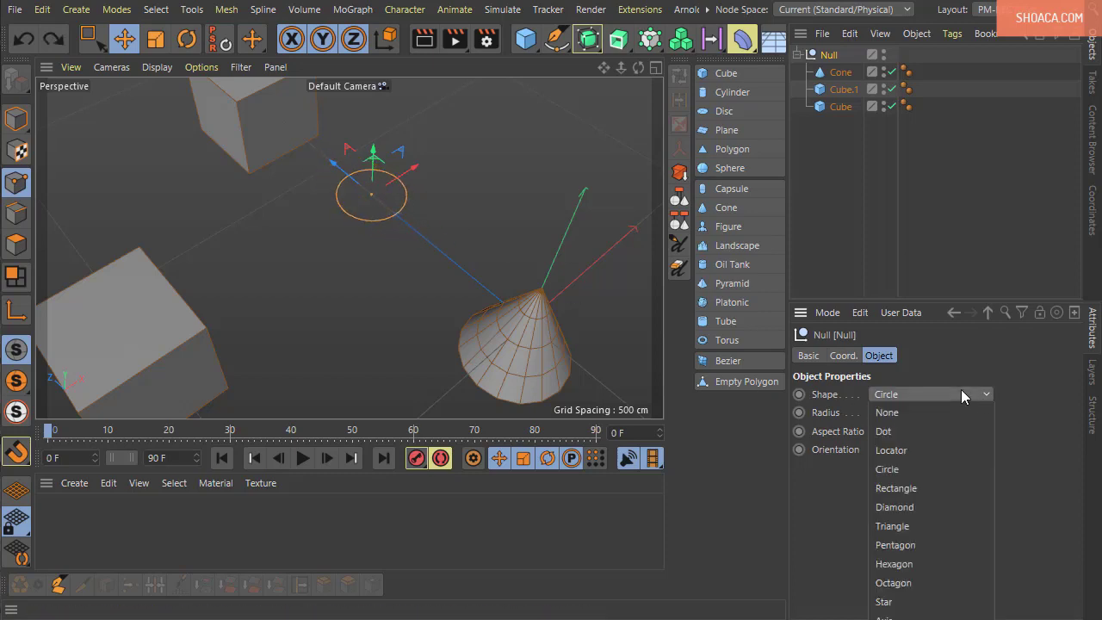
click(955, 506)
click(920, 395)
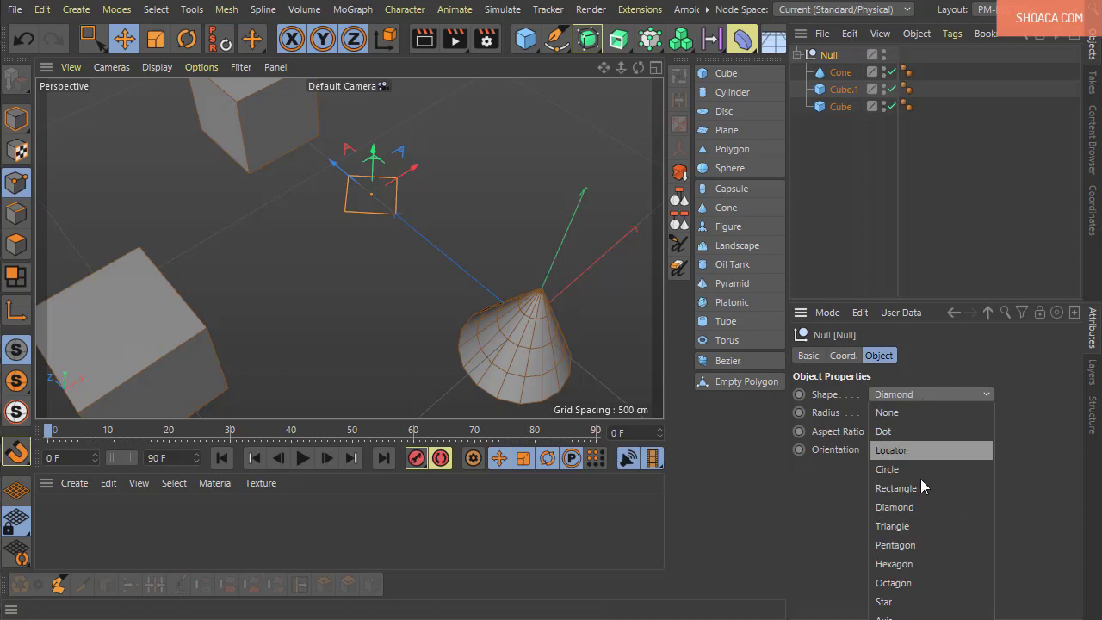
click(925, 522)
click(914, 398)
click(908, 542)
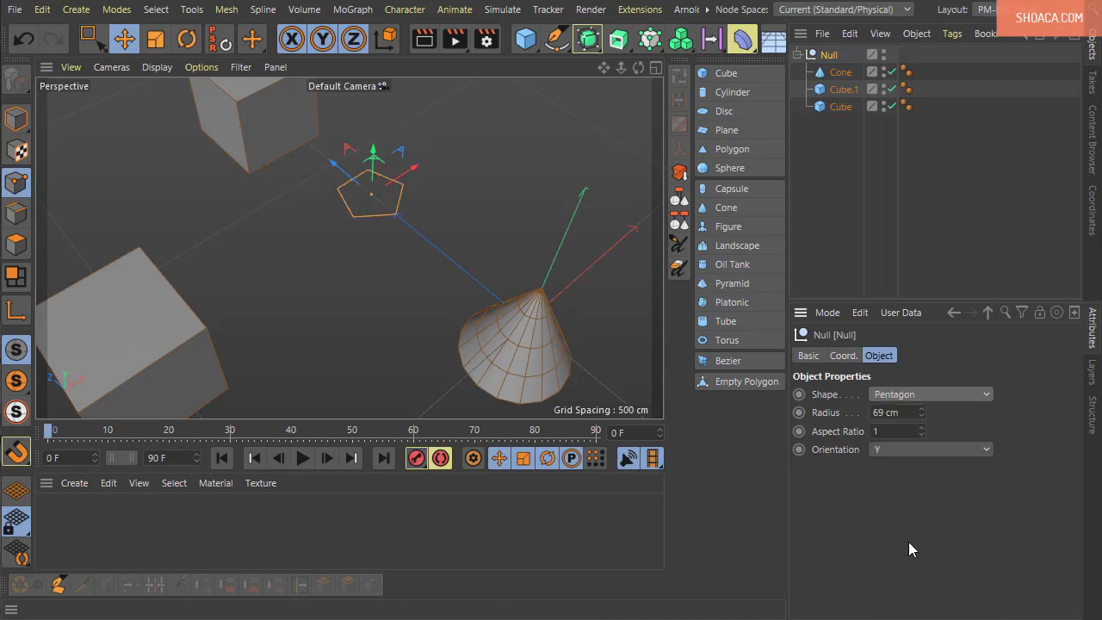
mouse_move(453, 318)
alt+mouse_down()
mouse_move(509, 305)
mouse_move(512, 259)
mouse_move(545, 360)
mouse_move(452, 359)
mouse_move(479, 386)
mouse_move(428, 324)
mouse_move(440, 320)
alt+mouse_up()
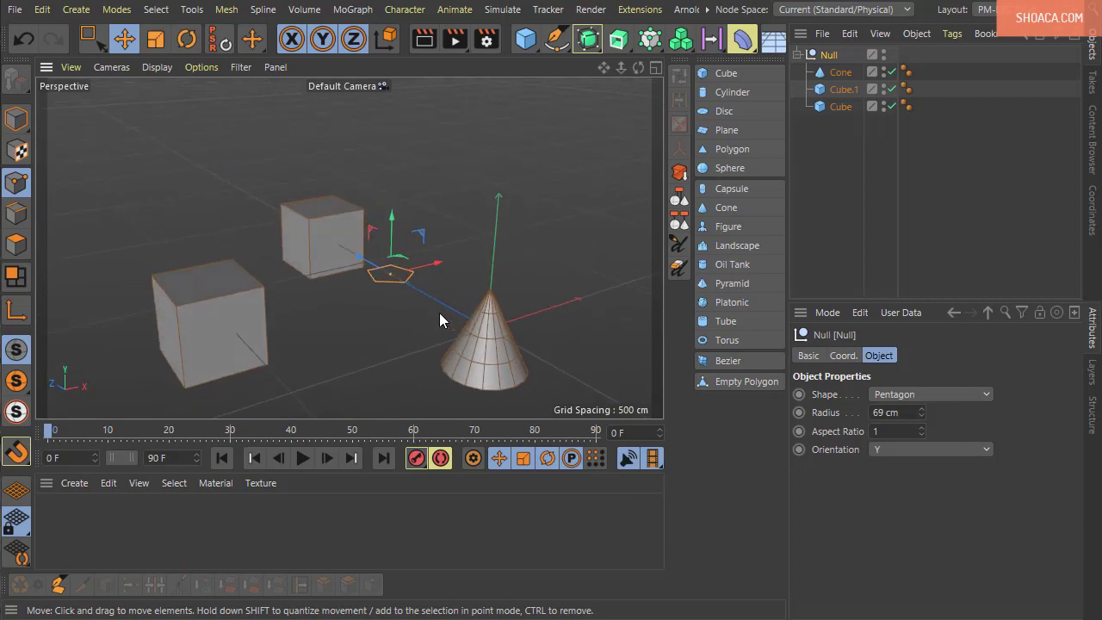
alt+drag(397, 283, 399, 326)
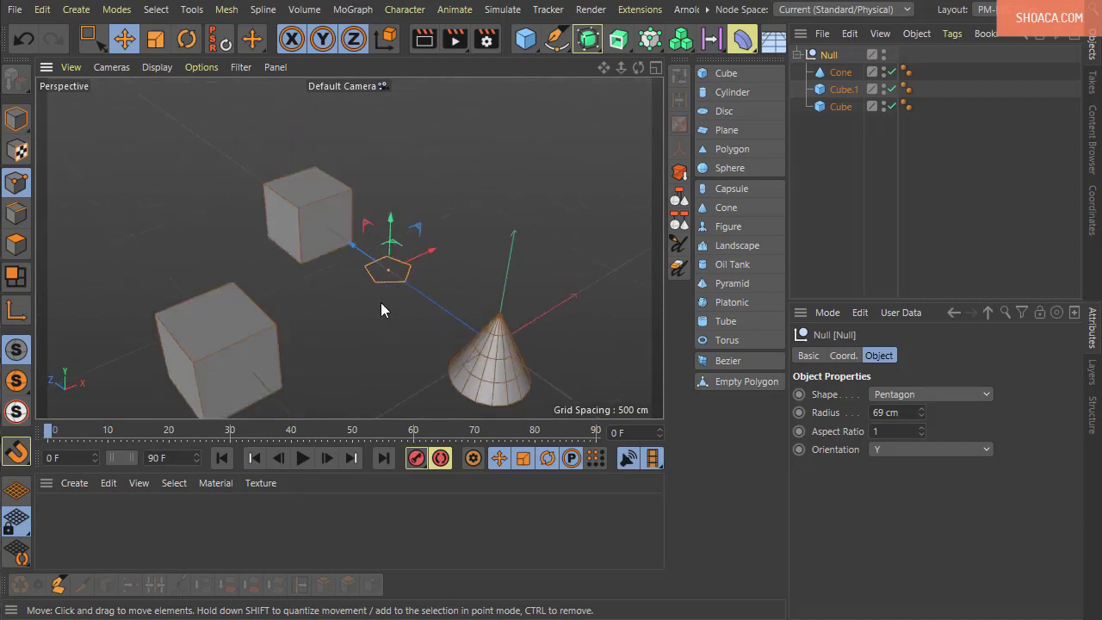
mouse_move(374, 290)
alt+mouse_down()
mouse_move(367, 308)
mouse_move(384, 295)
alt+mouse_up()
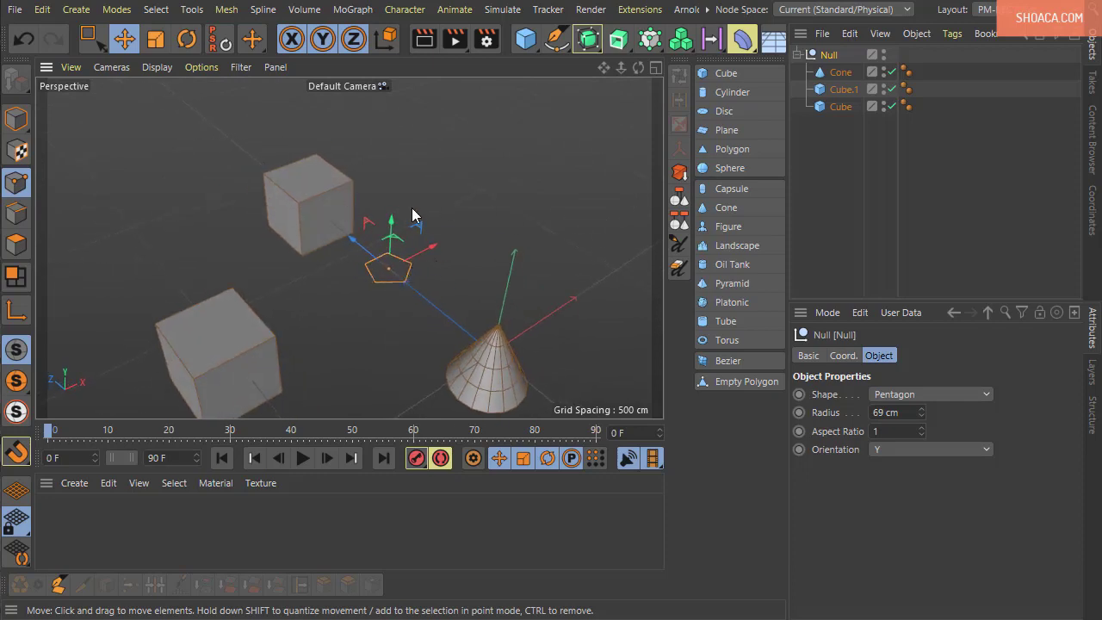
alt+drag(411, 210, 454, 303)
- Set the Null's display shape back to Dot
click(959, 397)
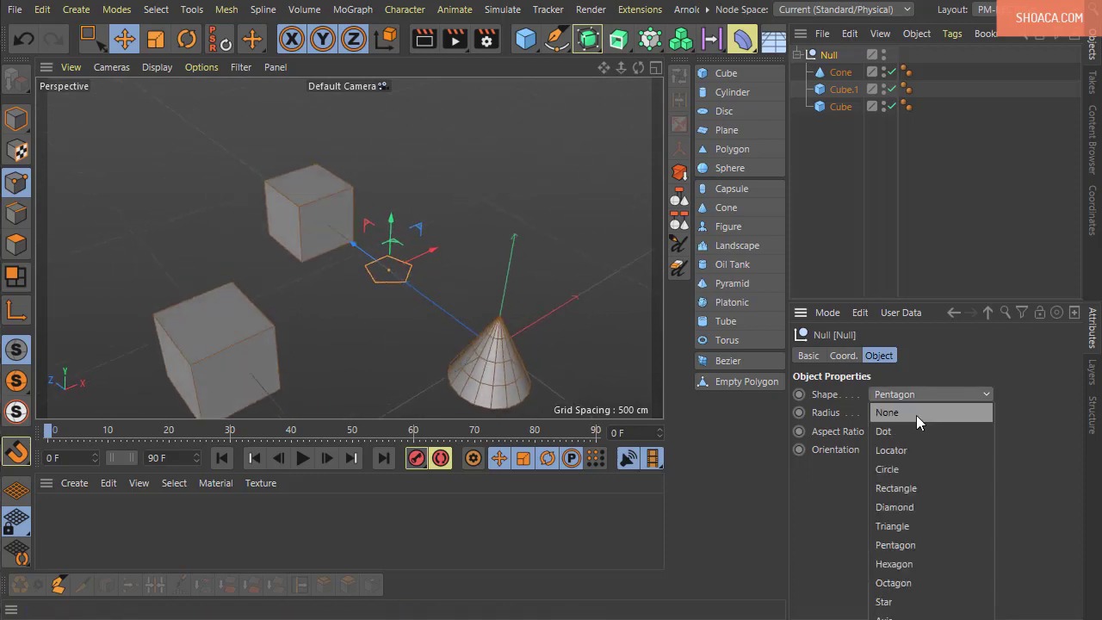
click(917, 414)
alt+drag(451, 375, 421, 279)
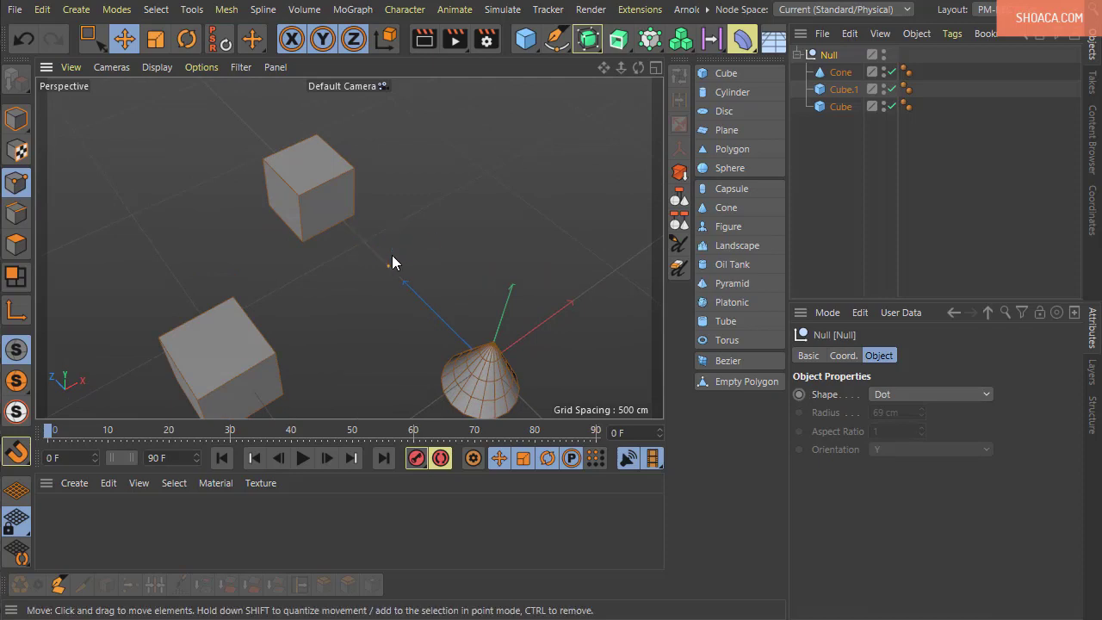
mouse_move(413, 307)
alt+mouse_down()
mouse_move(419, 245)
mouse_move(422, 366)
alt+mouse_up()
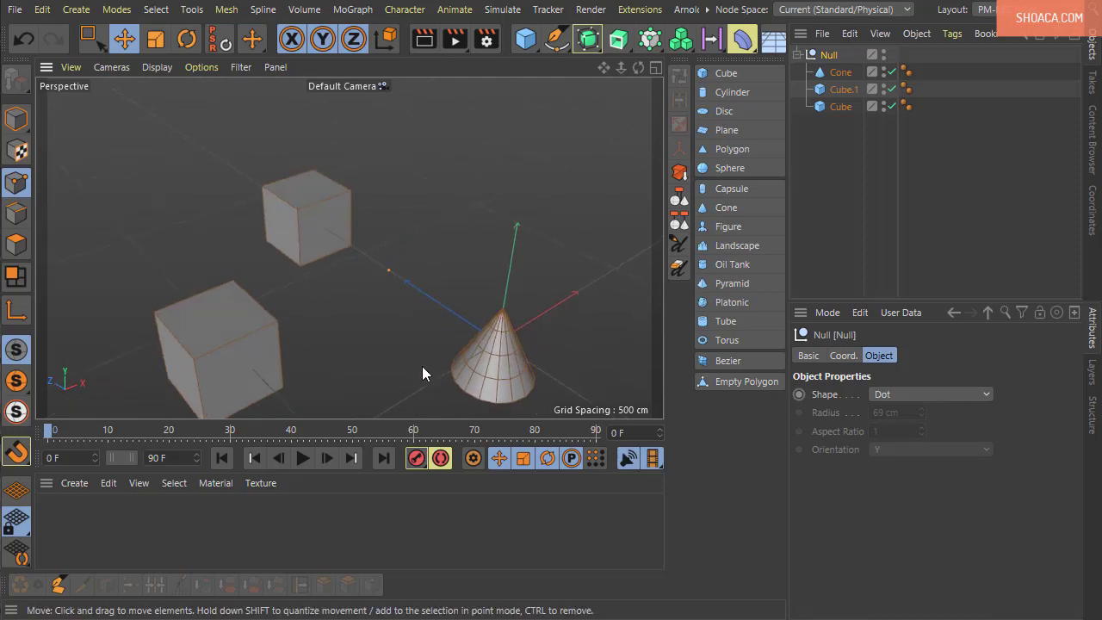
- Deselect the group and inspect the Null's dot marker between the Cubes and the Cone from several angles
click(838, 200)
alt+drag(602, 215, 418, 180)
scroll(481, 257, down, 5)
scroll(465, 233, up, 4)
scroll(499, 277, up, 3)
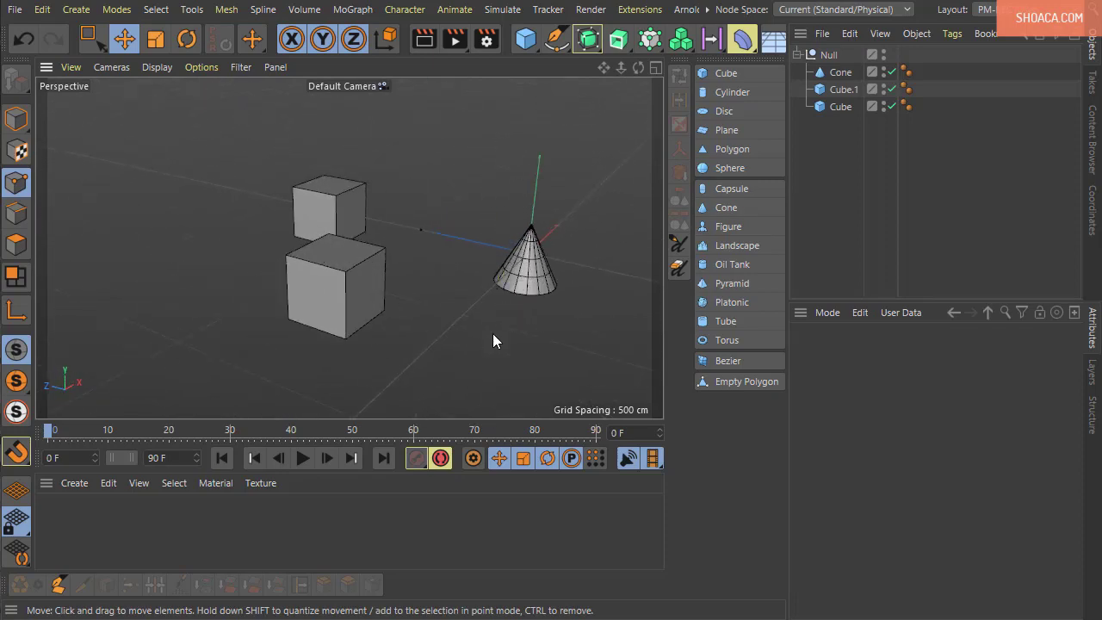
alt+middle_drag(493, 334, 463, 384)
alt+drag(527, 375, 468, 349)
alt+middle_drag(468, 349, 461, 334)
alt+drag(460, 338, 481, 365)
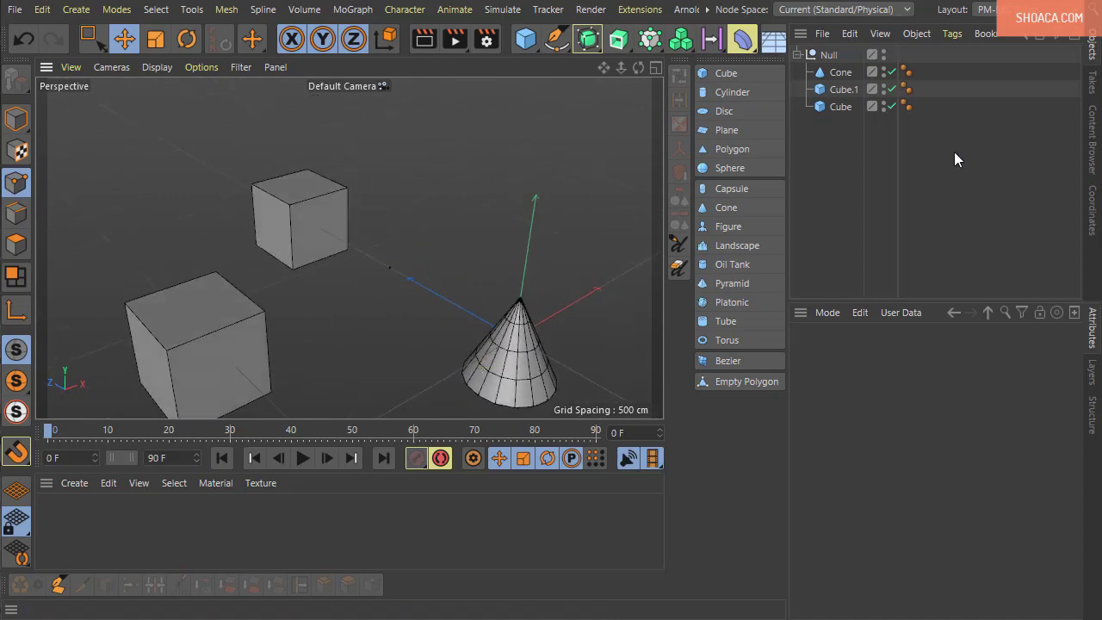
- Set the Null's display shape to Diamond with a radius of 146 cm
click(825, 55)
click(899, 393)
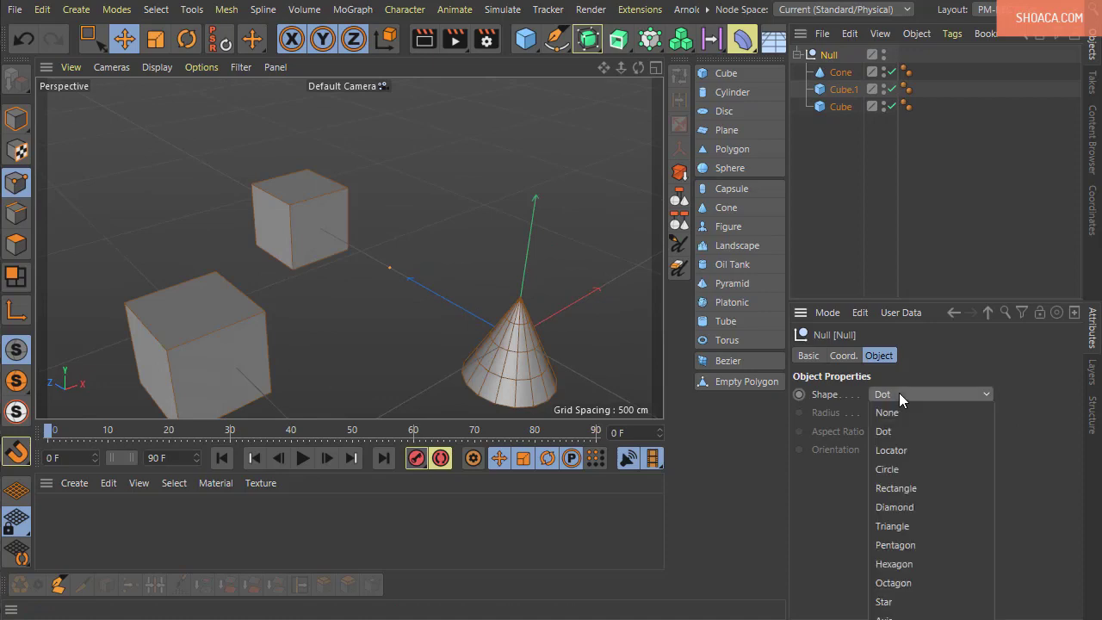
click(904, 501)
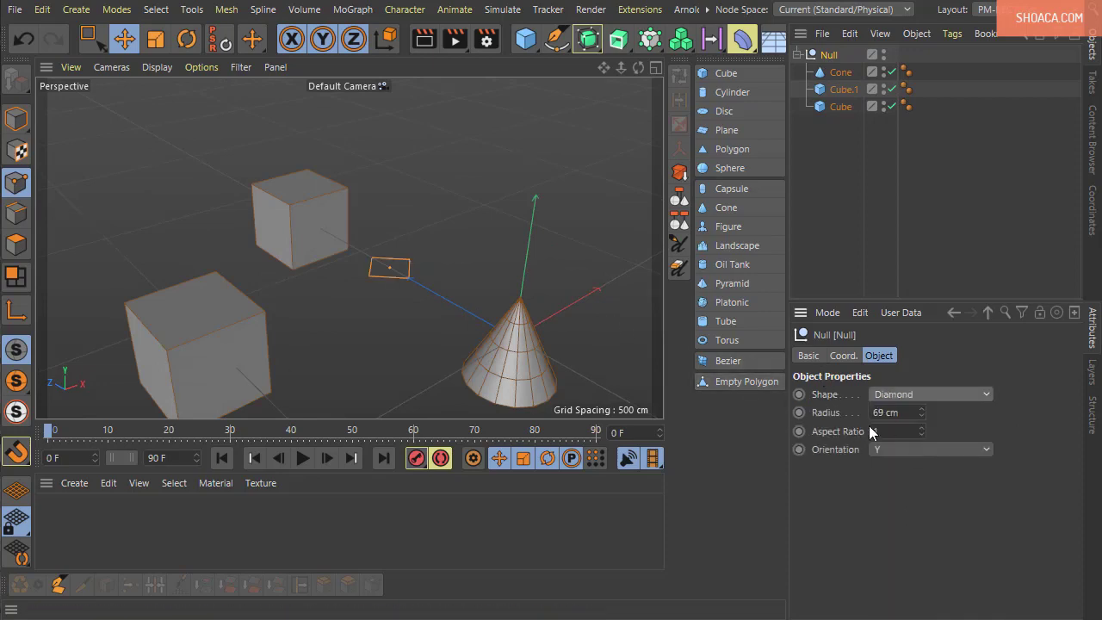
mouse_move(922, 411)
mouse_down()
mouse_move(956, 411)
mouse_move(920, 408)
mouse_up()
mouse_move(465, 345)
alt+mouse_down()
mouse_move(411, 332)
mouse_move(461, 280)
mouse_move(386, 319)
mouse_move(435, 351)
alt+mouse_up()
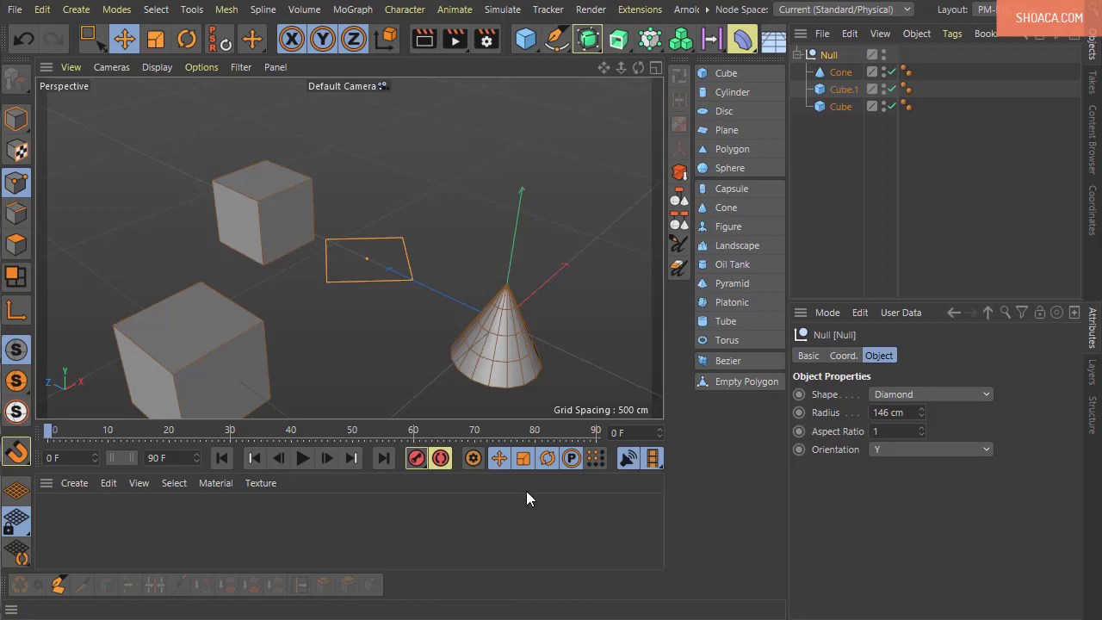
- Add a Cube to the scene of selection examples and review the available Points, Edges and Polygons modes
click(154, 10)
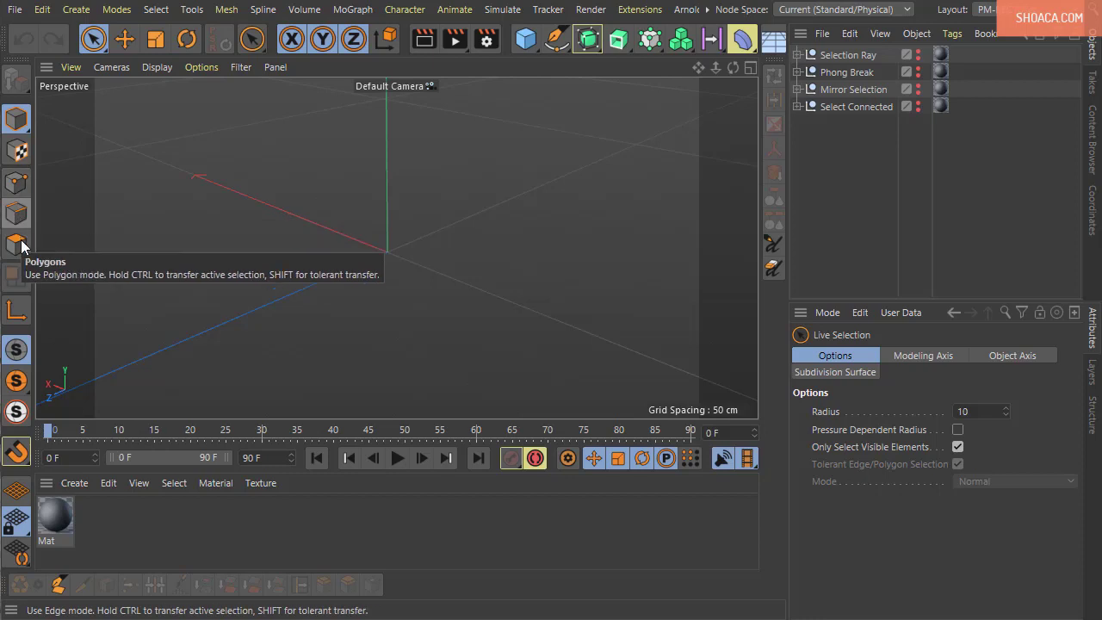
click(525, 38)
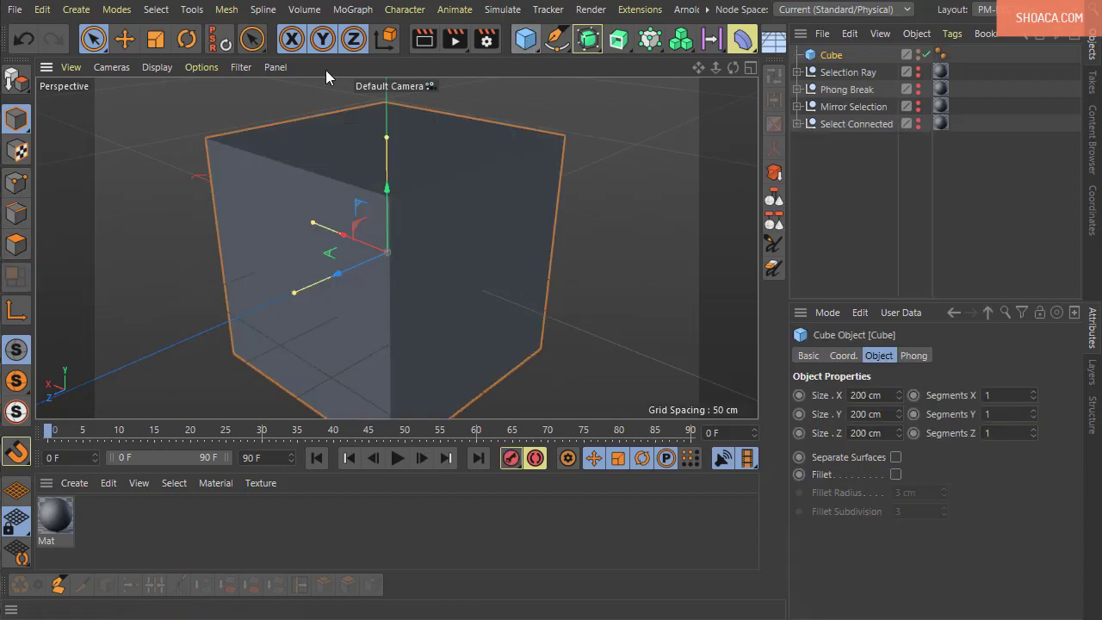
click(121, 11)
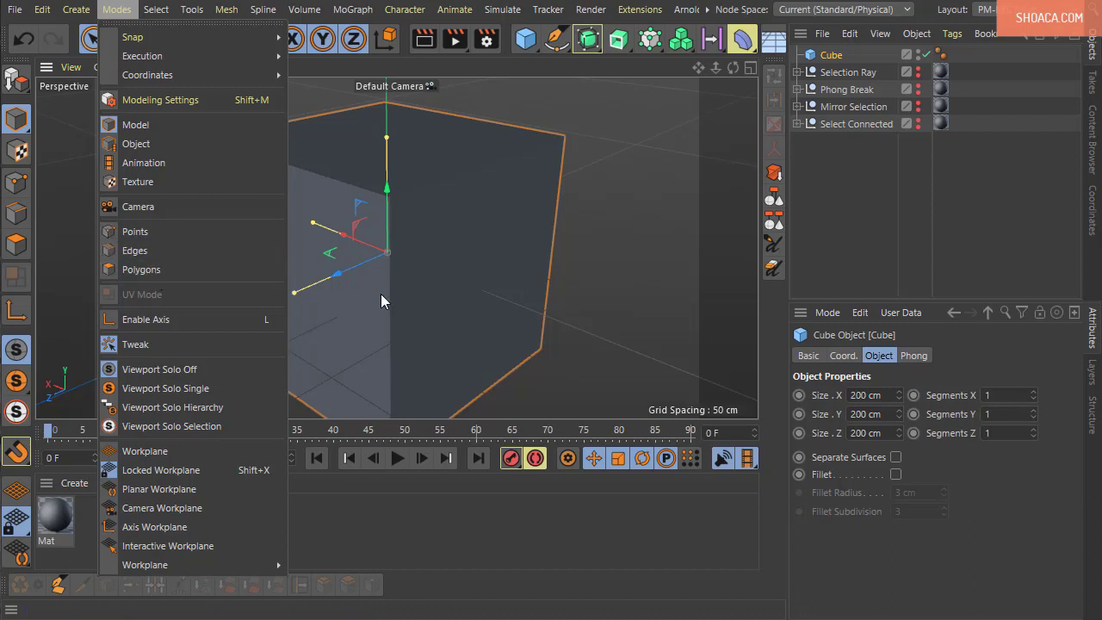
click(541, 238)
scroll(512, 219, down, 3)
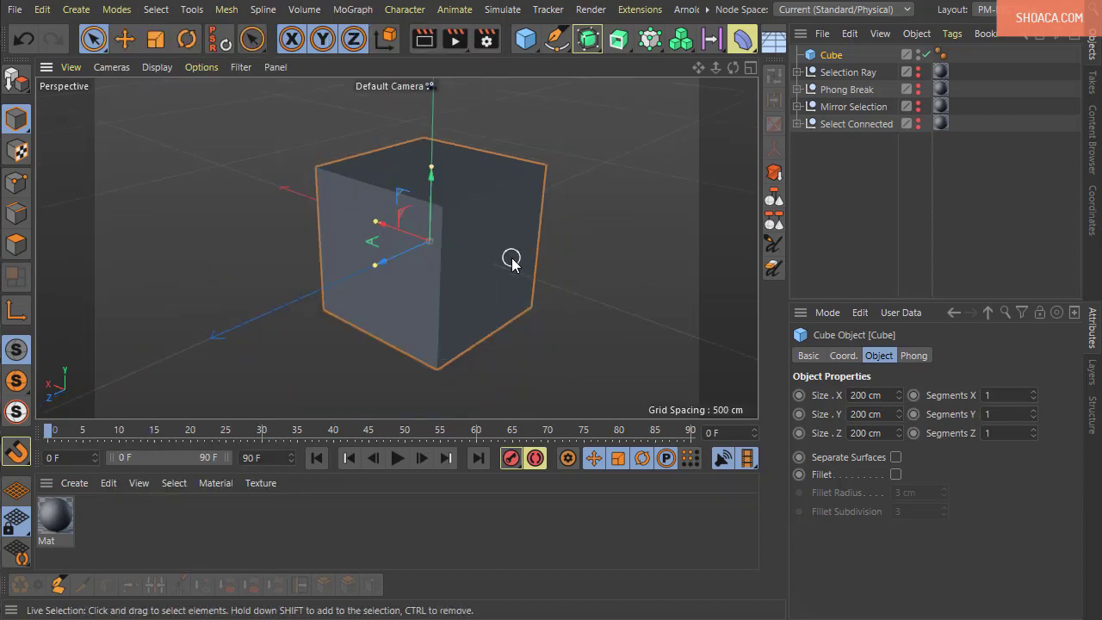
alt+middle_drag(511, 259, 465, 251)
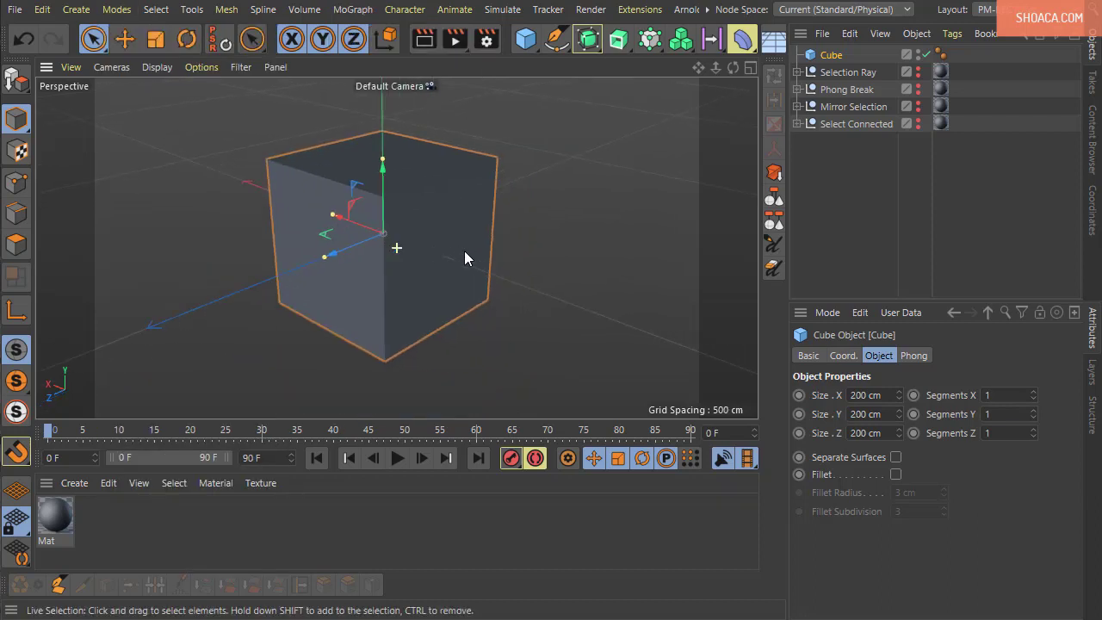
- Make the Cube editable and, in Points mode, select three corner points of its lighter front face
click(16, 87)
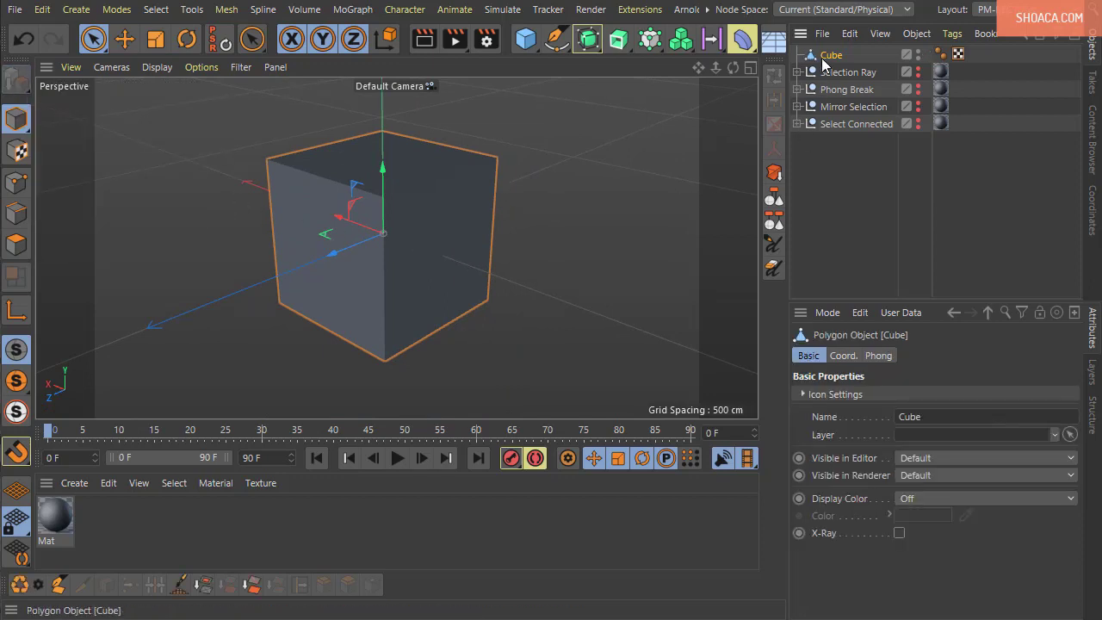
click(16, 181)
click(270, 163)
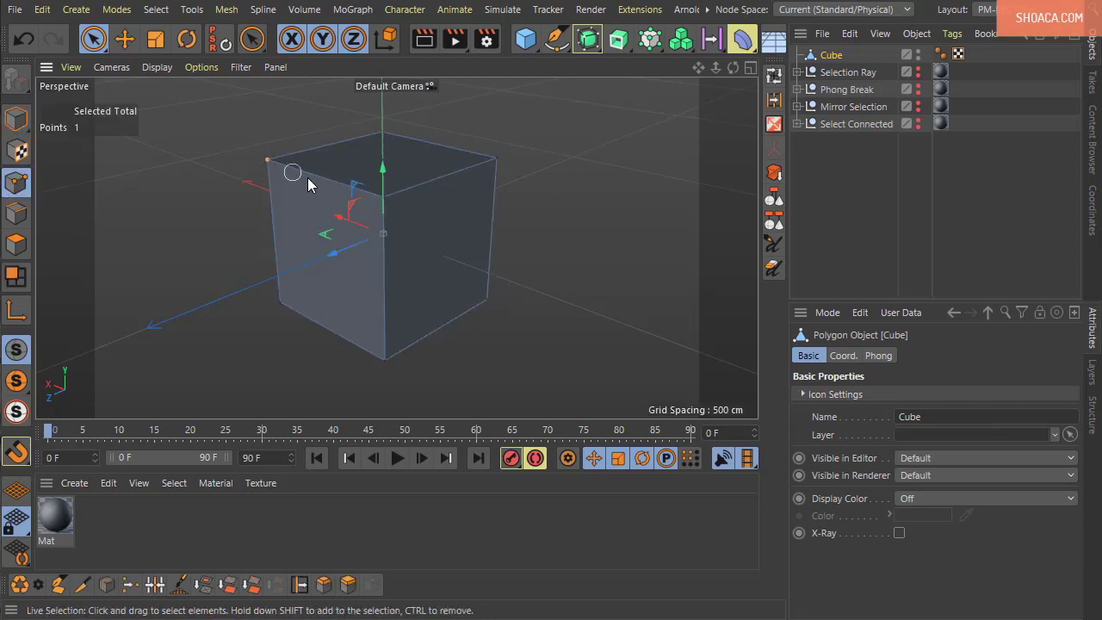
shift+click(385, 358)
shift+click(280, 304)
- In Edges mode, select the upper and lower edges of the Cube's lighter front face
click(16, 212)
click(362, 185)
shift+click(328, 335)
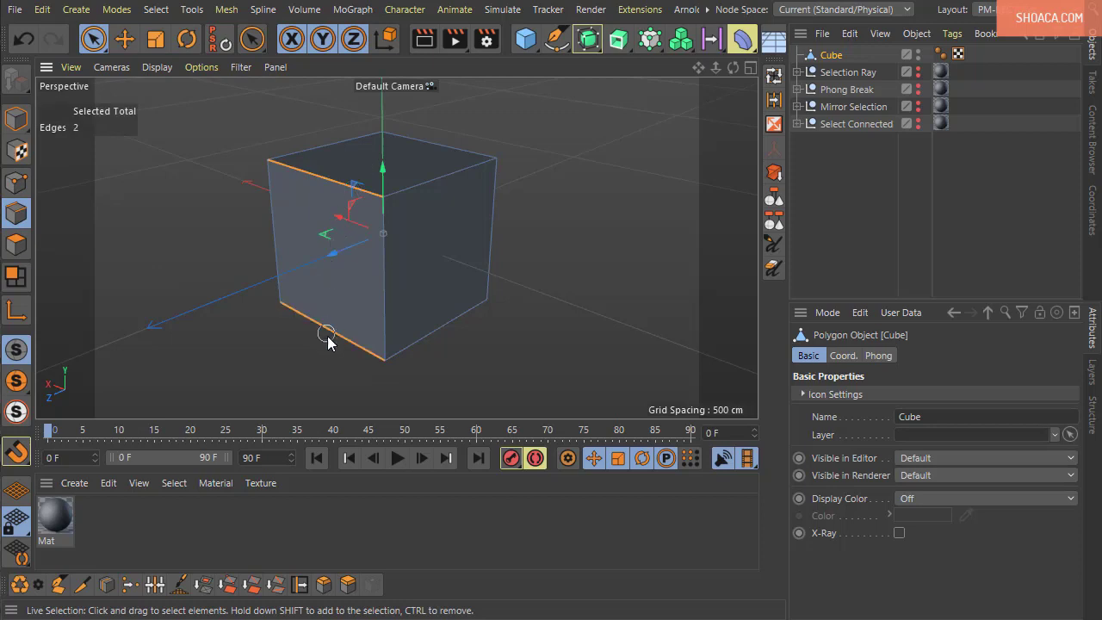
- Add the lighter front face's two vertical edges to the edge selection and, in Polygons mode, select the Cube's three visible faces
shift+click(385, 300)
shift+click(273, 246)
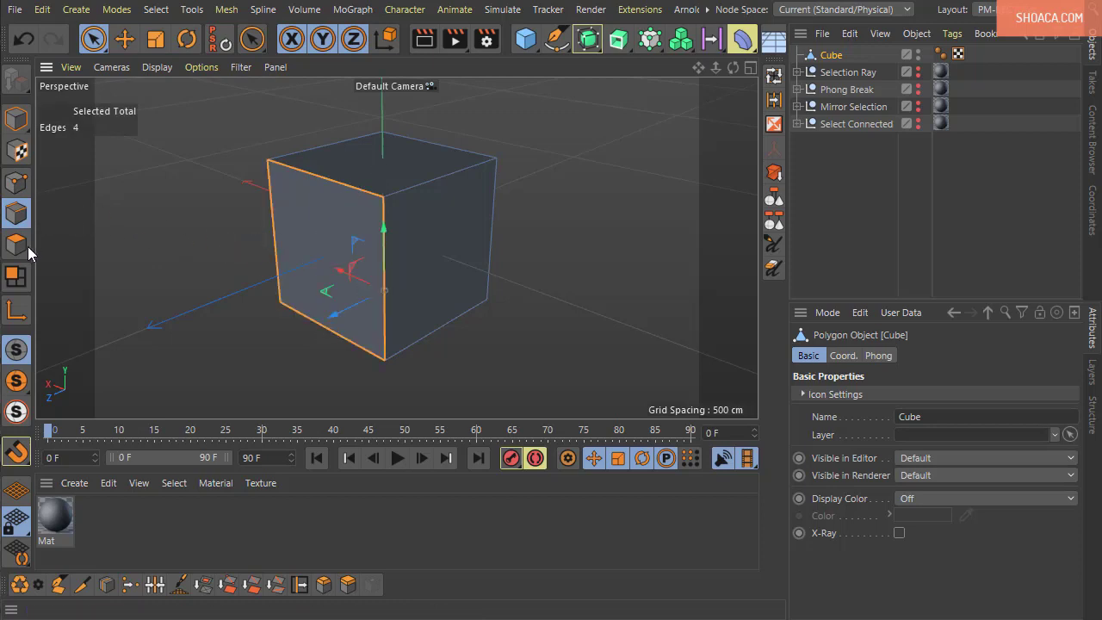
click(26, 248)
mouse_move(354, 243)
mouse_down()
mouse_move(352, 219)
mouse_move(418, 228)
mouse_up()
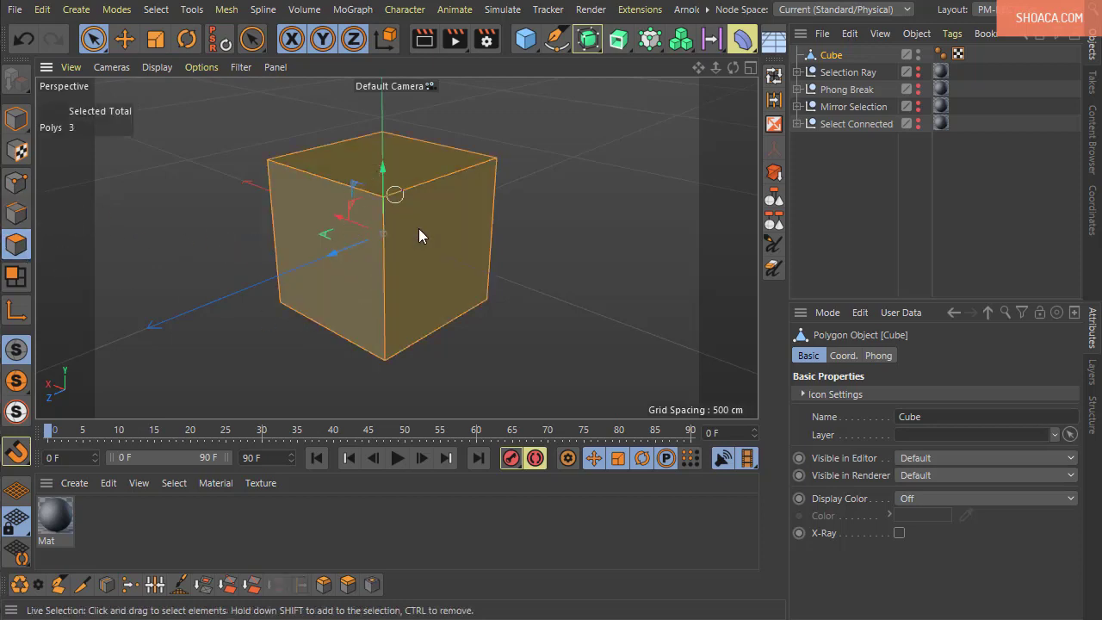
alt+drag(449, 277, 345, 138)
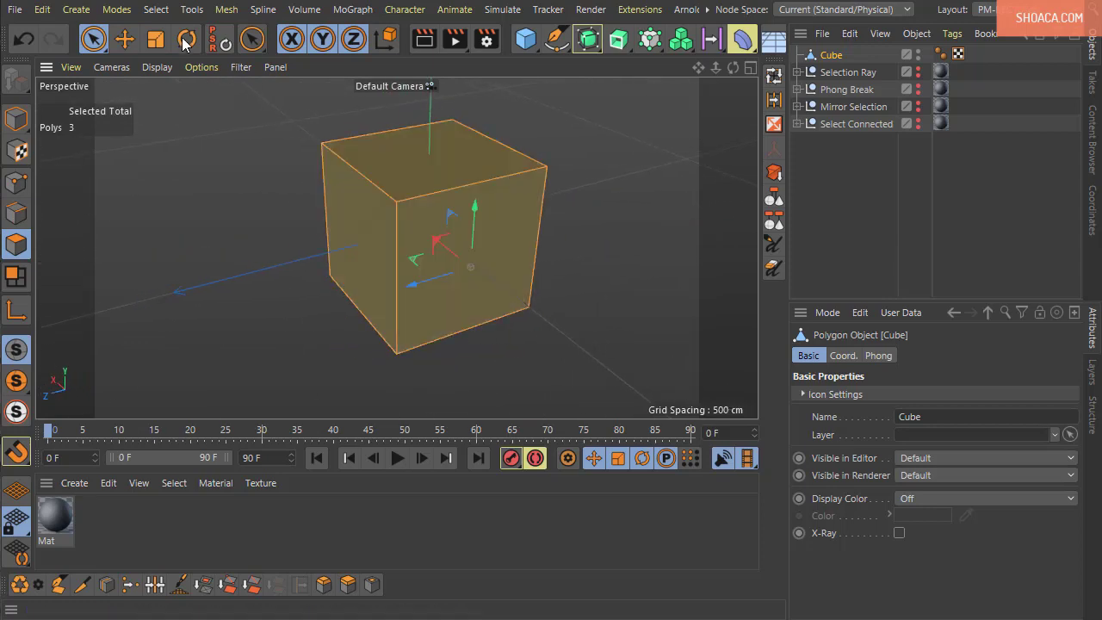
- Switch through Points, Edges and Polygons modes to compare the separate selection stored in each mode
click(116, 9)
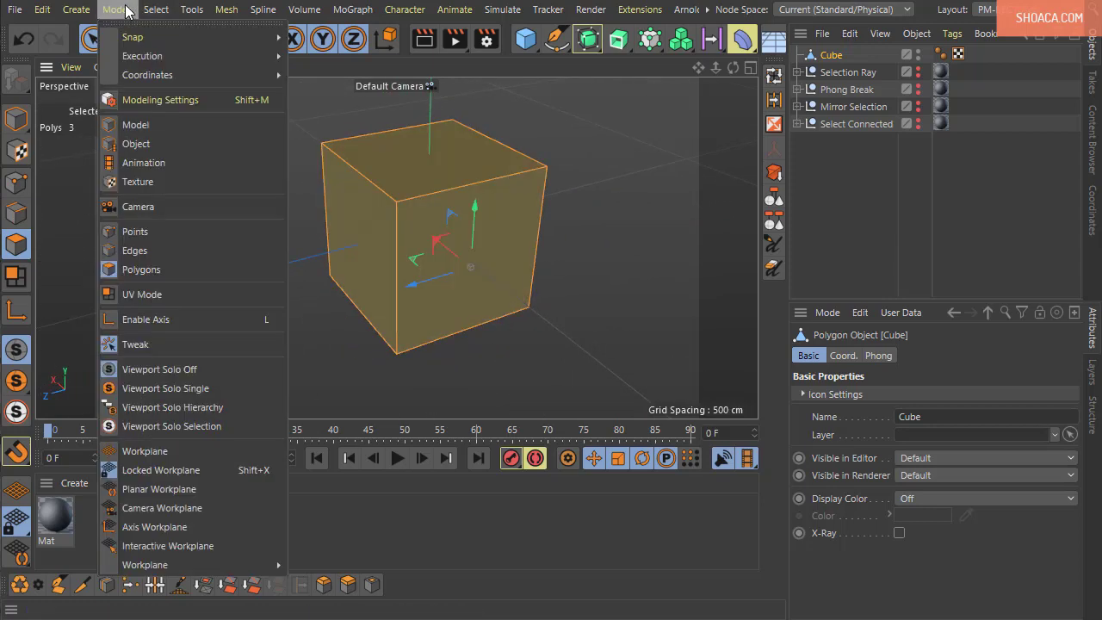
click(135, 232)
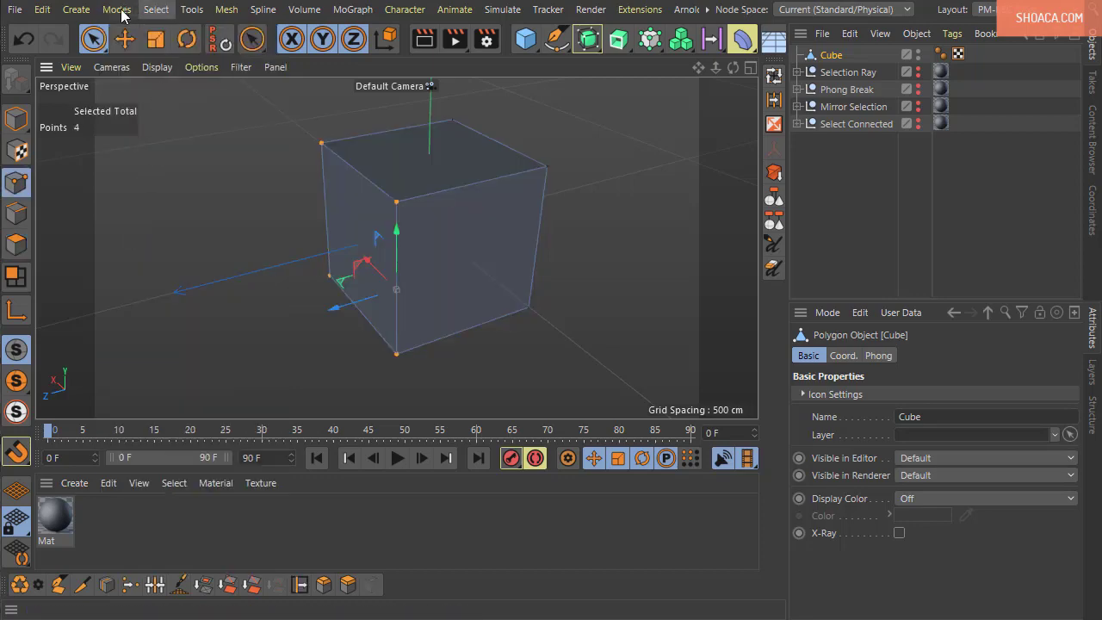
click(117, 9)
click(135, 246)
click(116, 9)
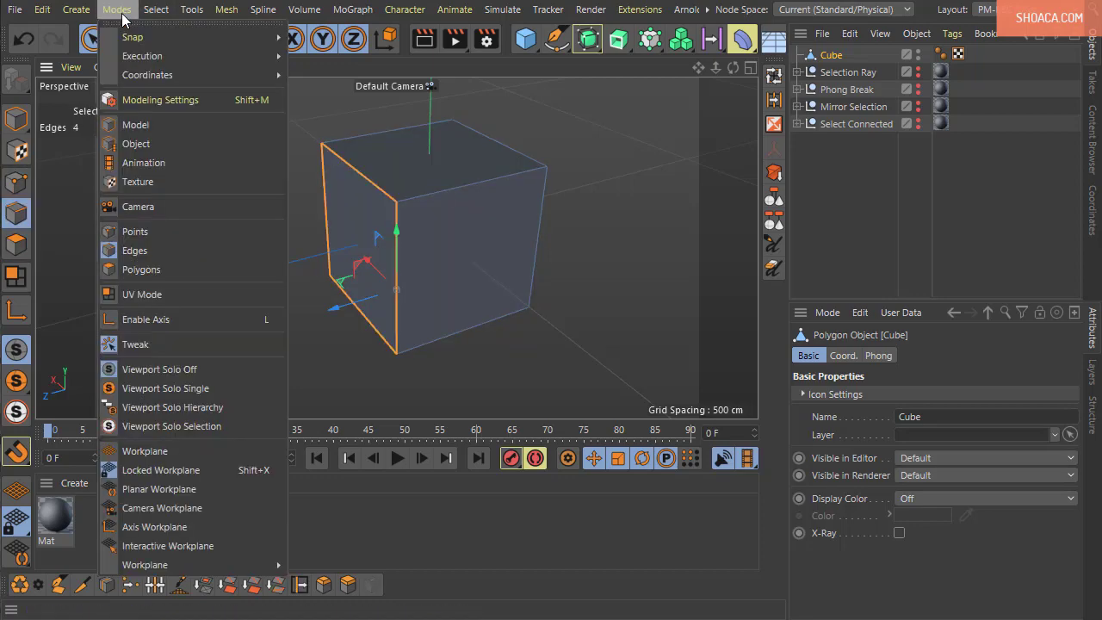
click(134, 270)
alt+drag(287, 315, 250, 302)
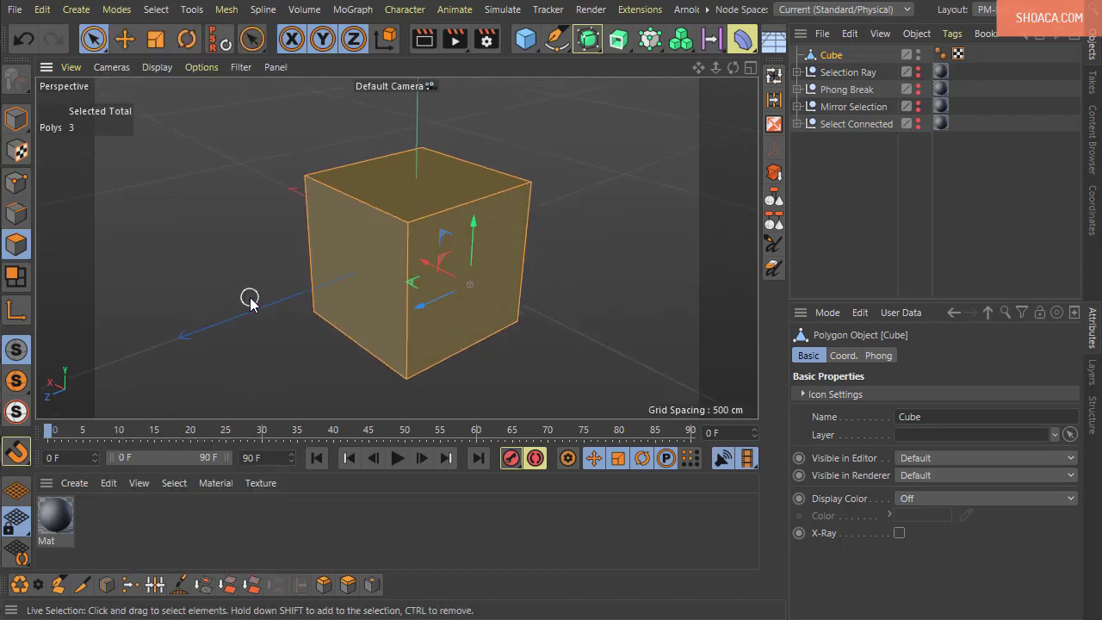
- Switch to Points mode and clear the Cube's point selection
click(18, 182)
click(261, 249)
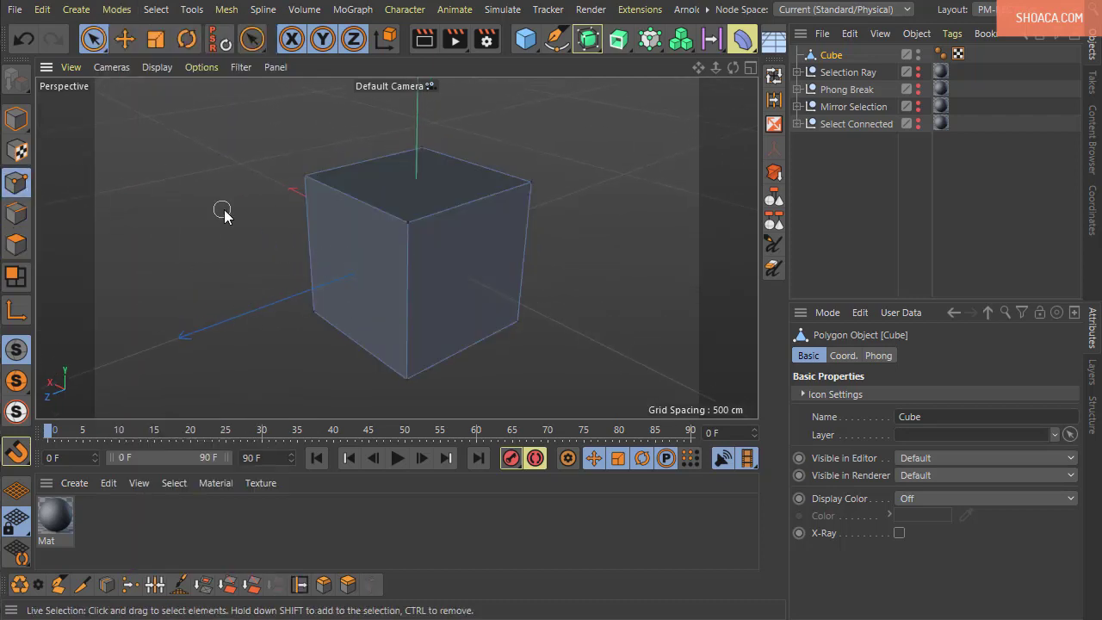
alt+middle_drag(225, 211, 252, 223)
alt+drag(251, 229, 241, 229)
- Try to delete the Cube in Points mode with no points selected
click(44, 9)
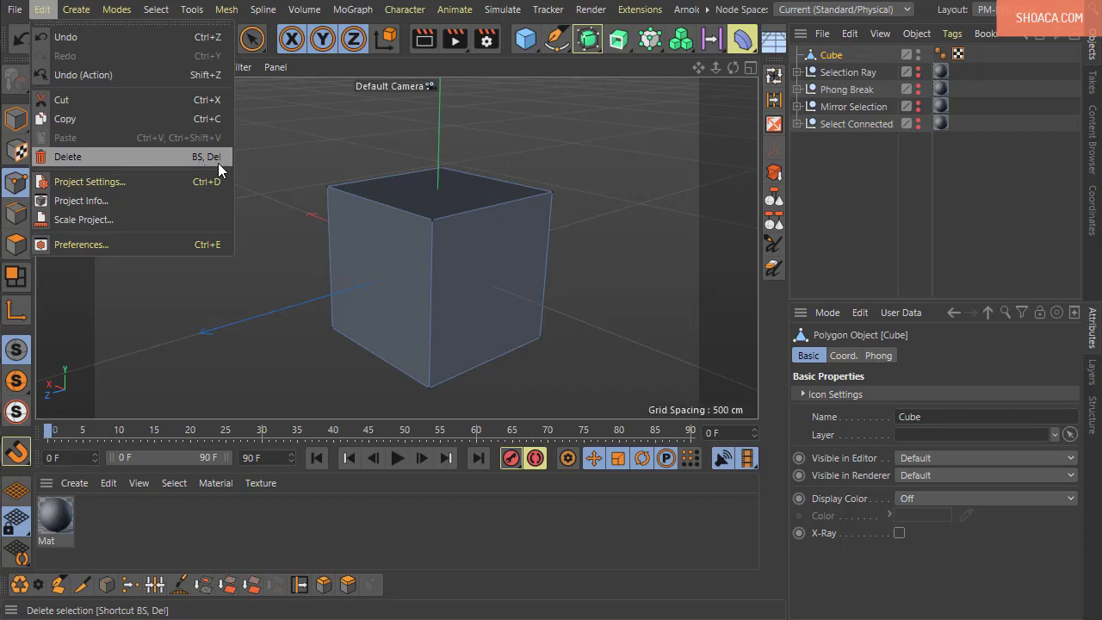
click(290, 285)
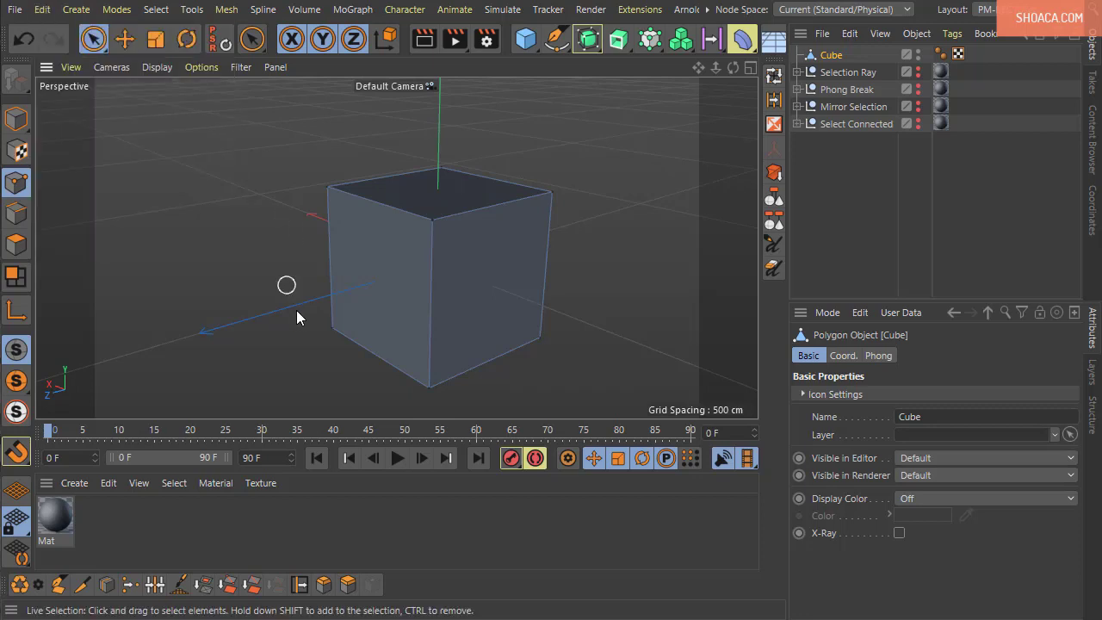
alt+drag(249, 212, 263, 231)
alt+middle_drag(263, 232, 230, 208)
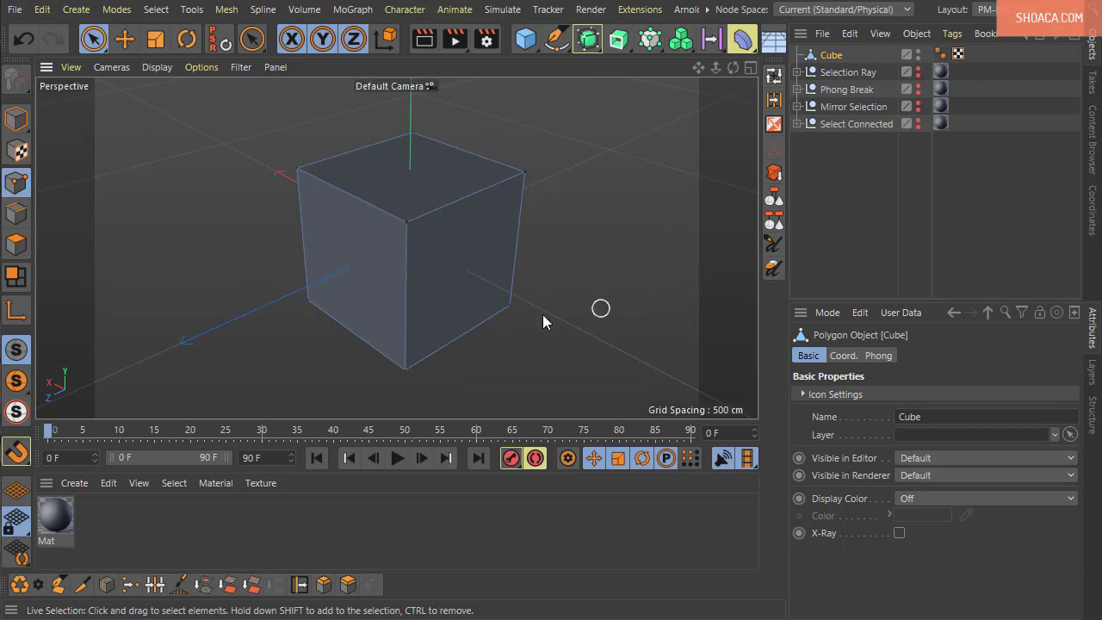
click(42, 9)
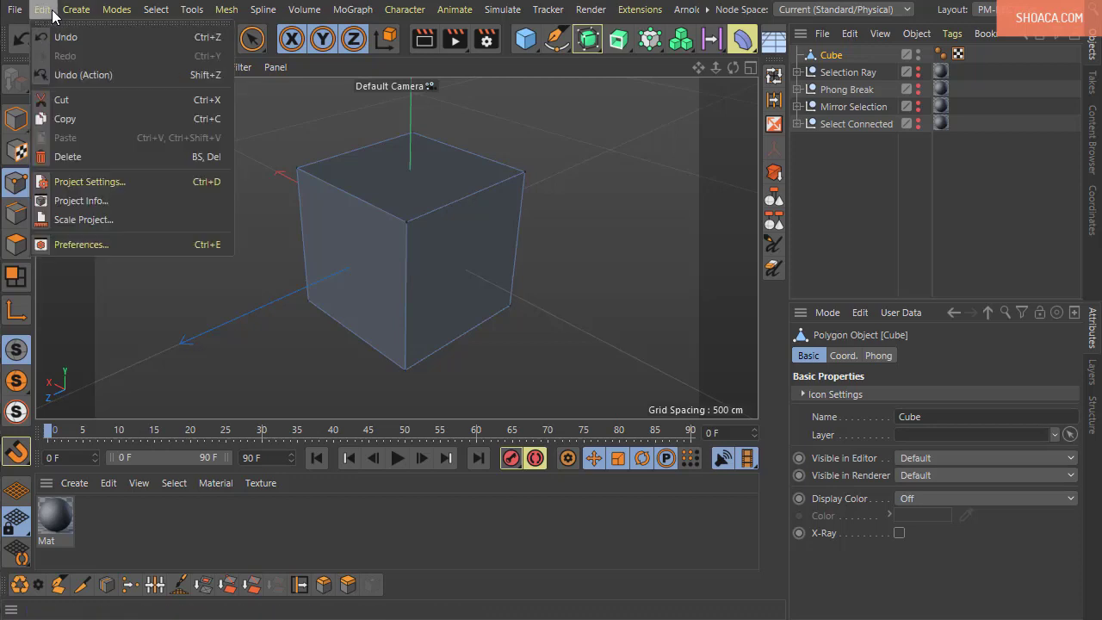
click(824, 59)
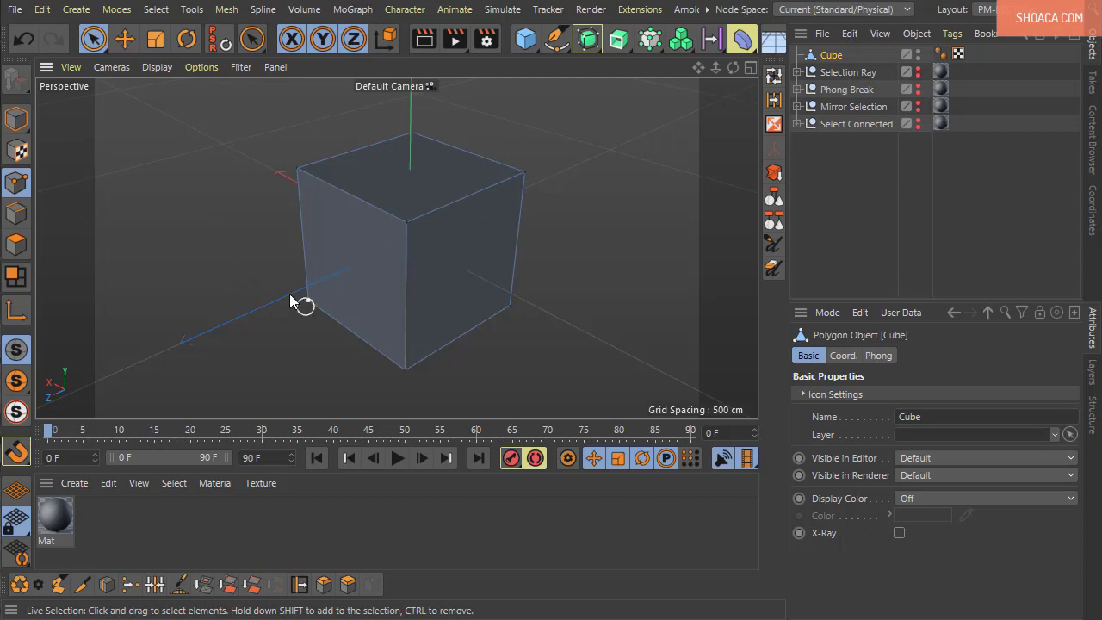
click(42, 10)
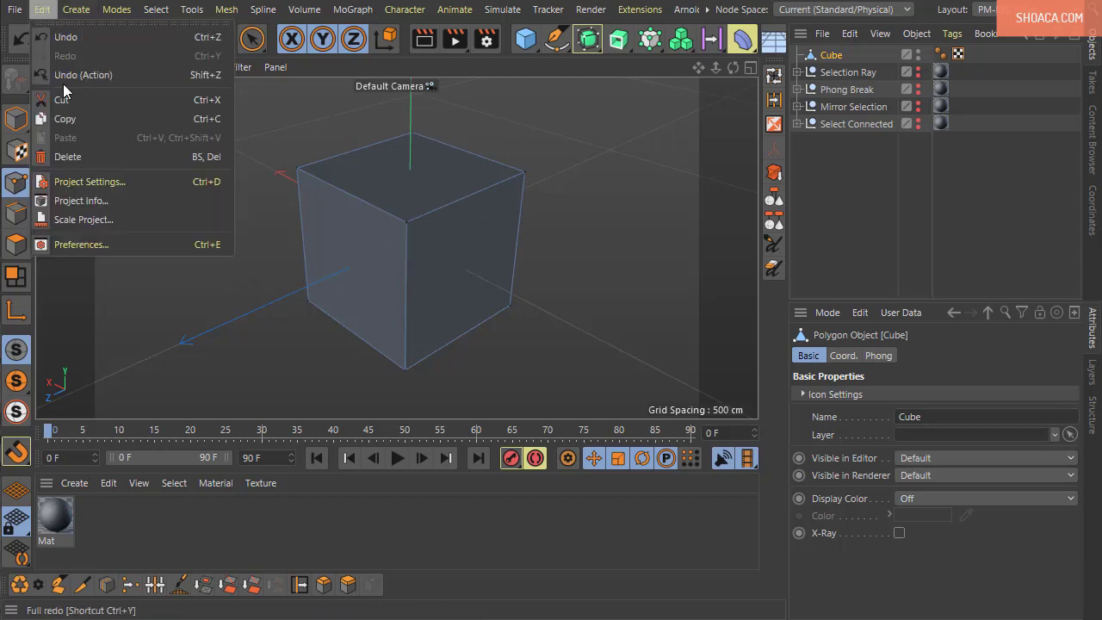
click(86, 157)
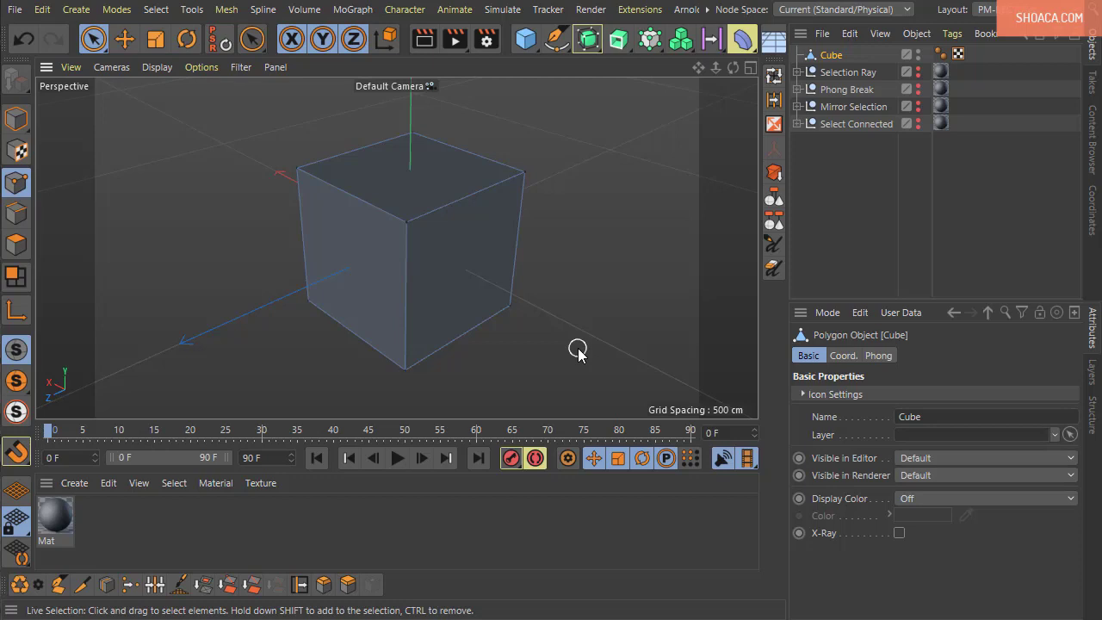
- Select and delete the Cube's nearest upper corner point, and undo the deletion
click(406, 224)
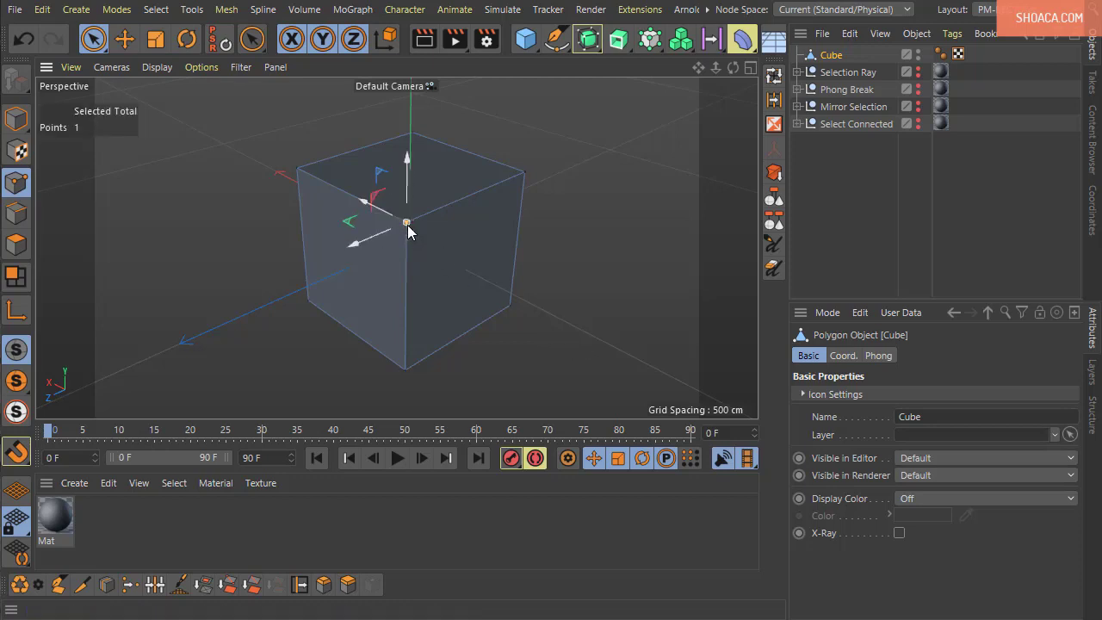
click(43, 11)
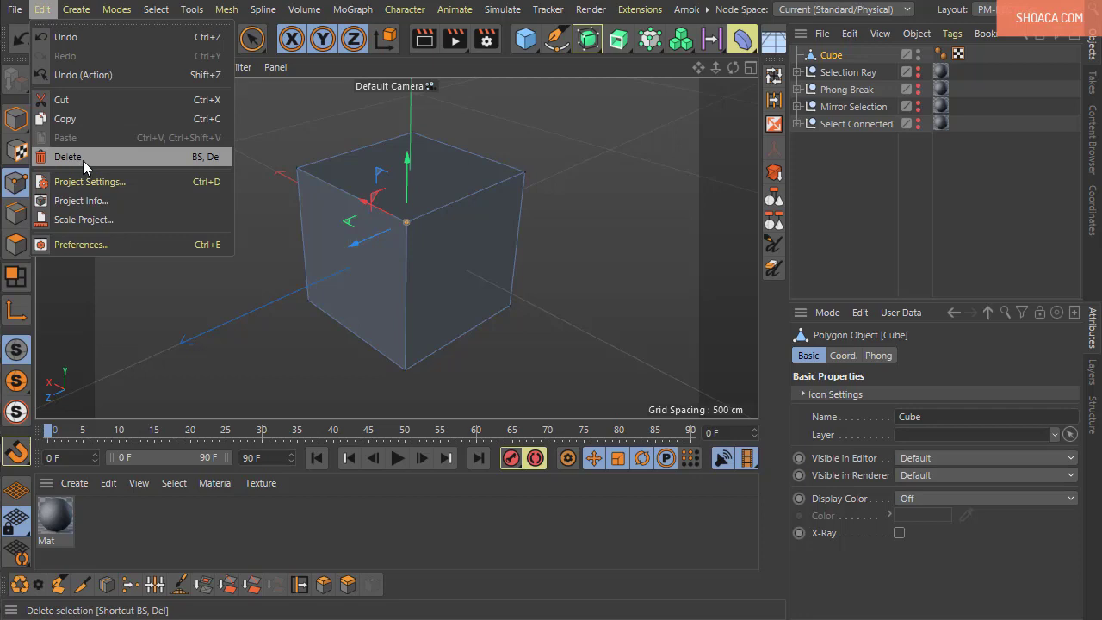
click(83, 160)
alt+drag(606, 224, 610, 248)
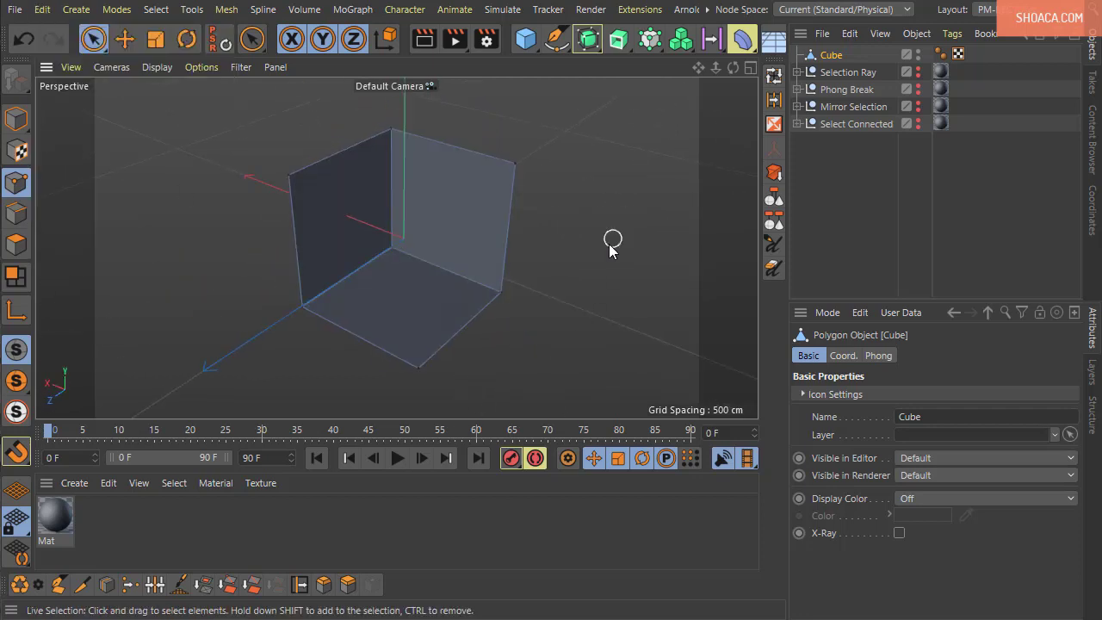
alt+drag(571, 357, 460, 325)
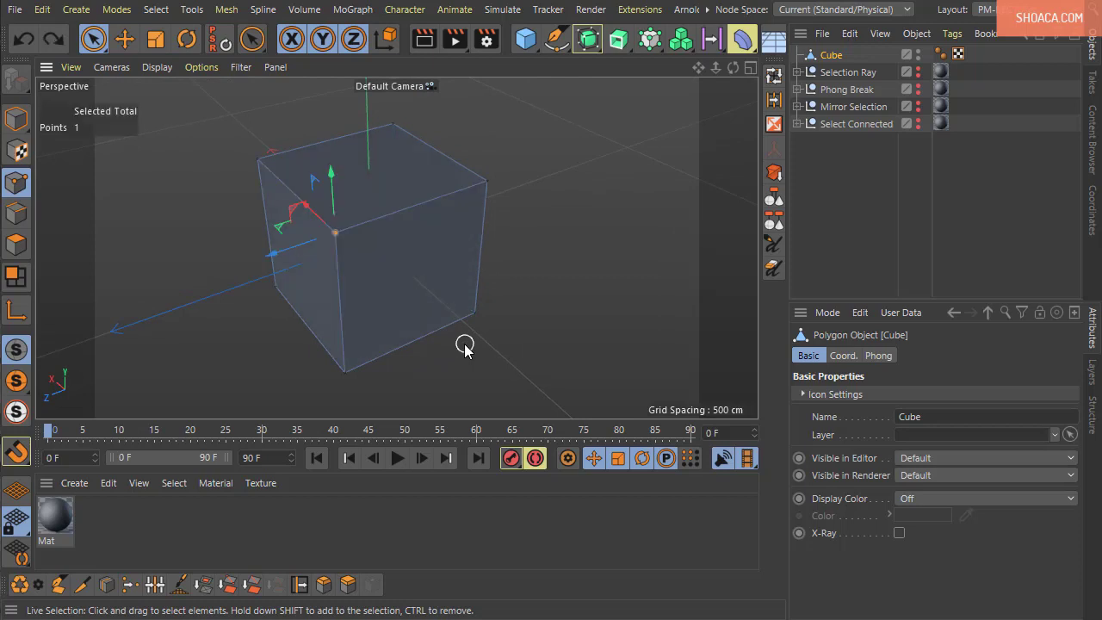
- Clear the current point selection and select the two upper corner points of the Cube's lighter front face
click(42, 9)
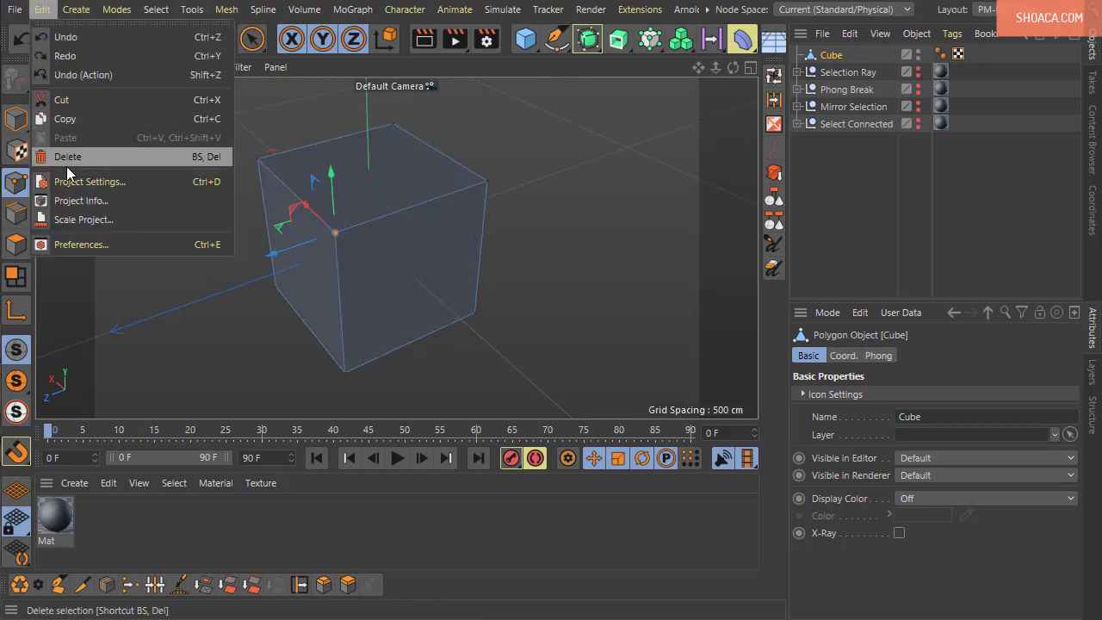
click(406, 323)
alt+drag(539, 354, 423, 351)
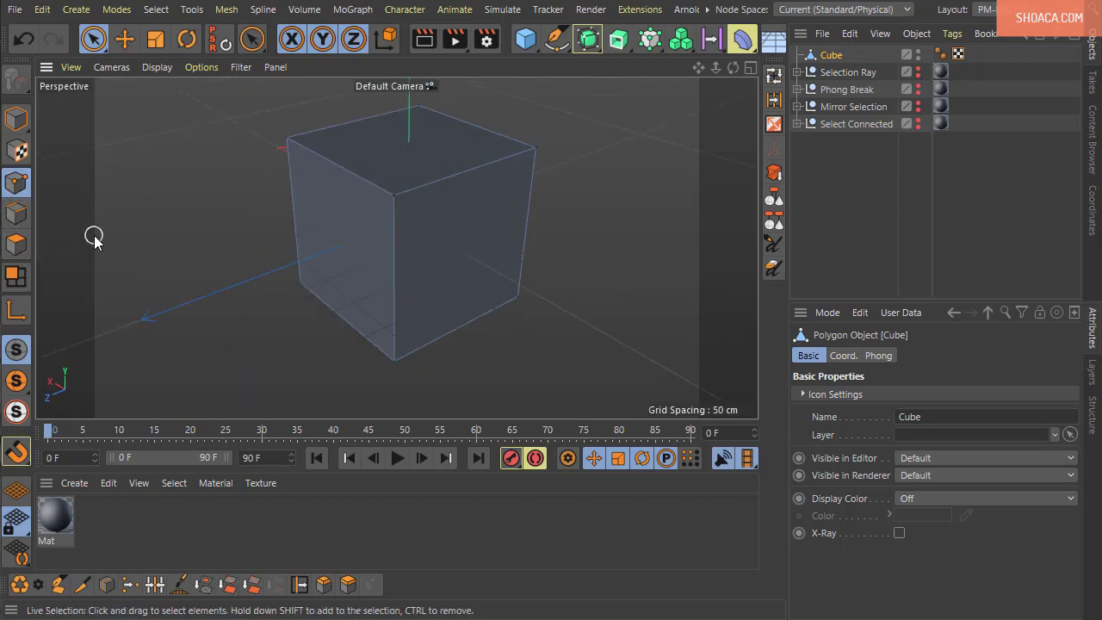
alt+drag(235, 218, 240, 243)
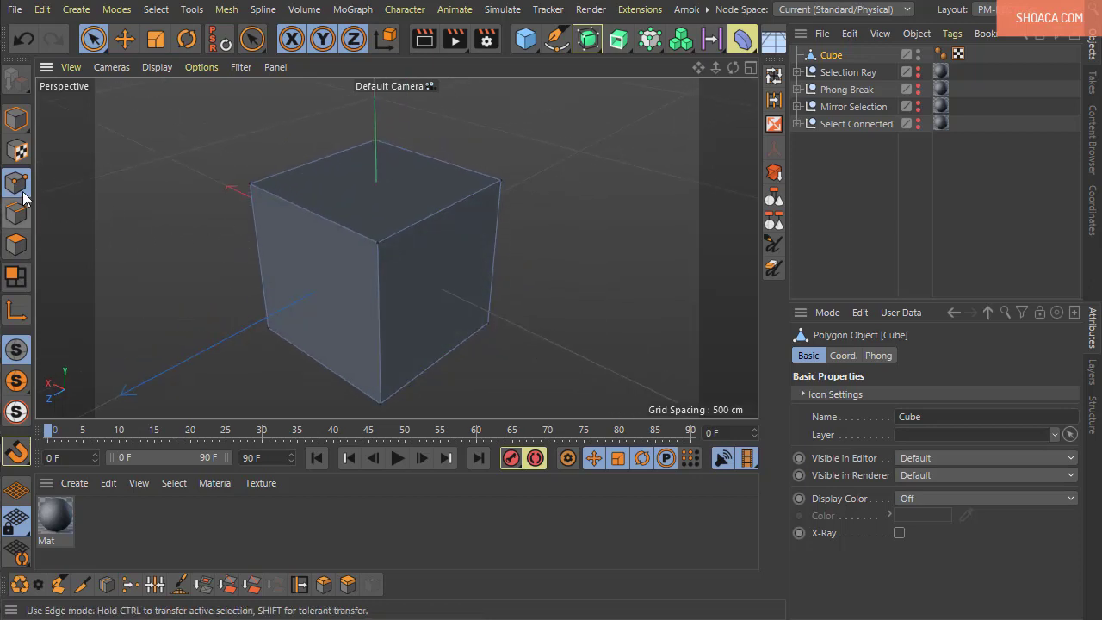
click(248, 185)
shift+click(377, 244)
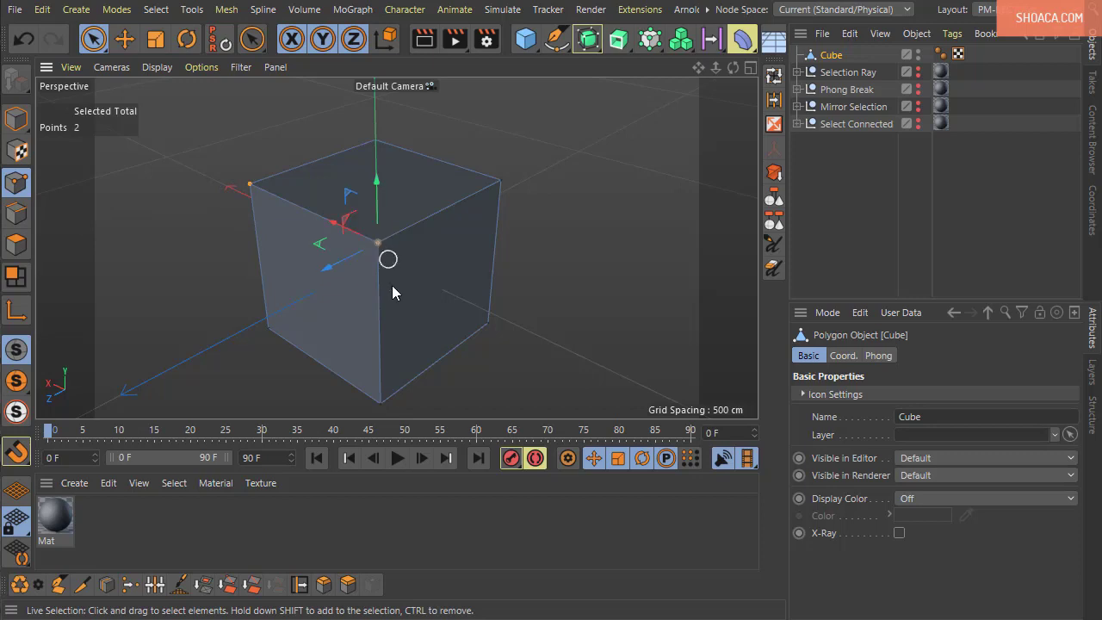
- Use Line Cut to split the Cube's top face diagonally between two opposite corner points
right_click(249, 185)
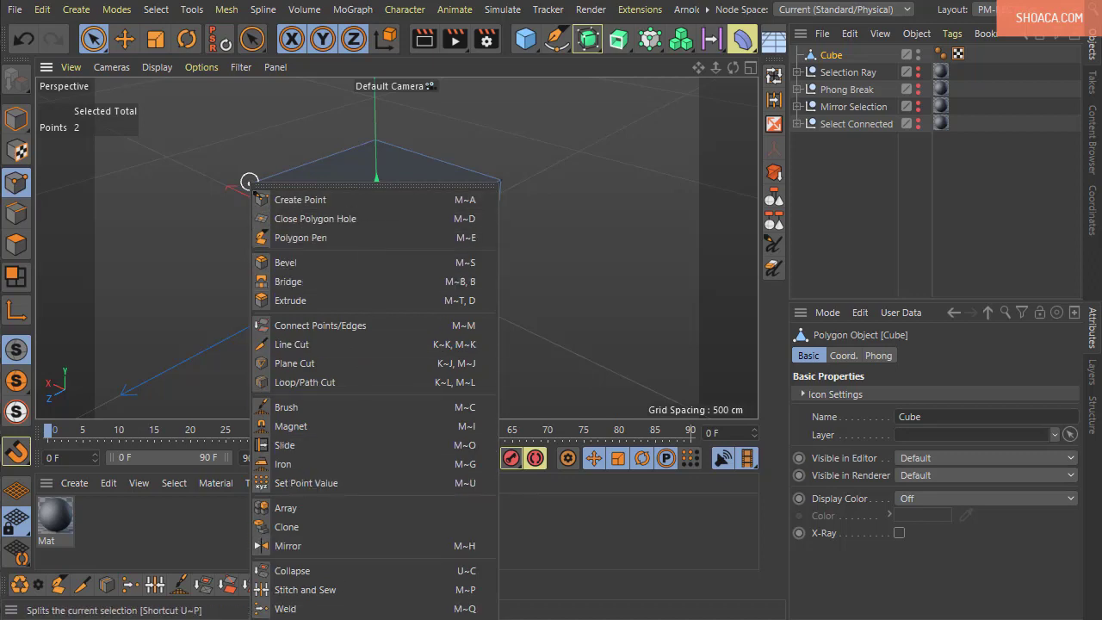
click(303, 343)
click(250, 184)
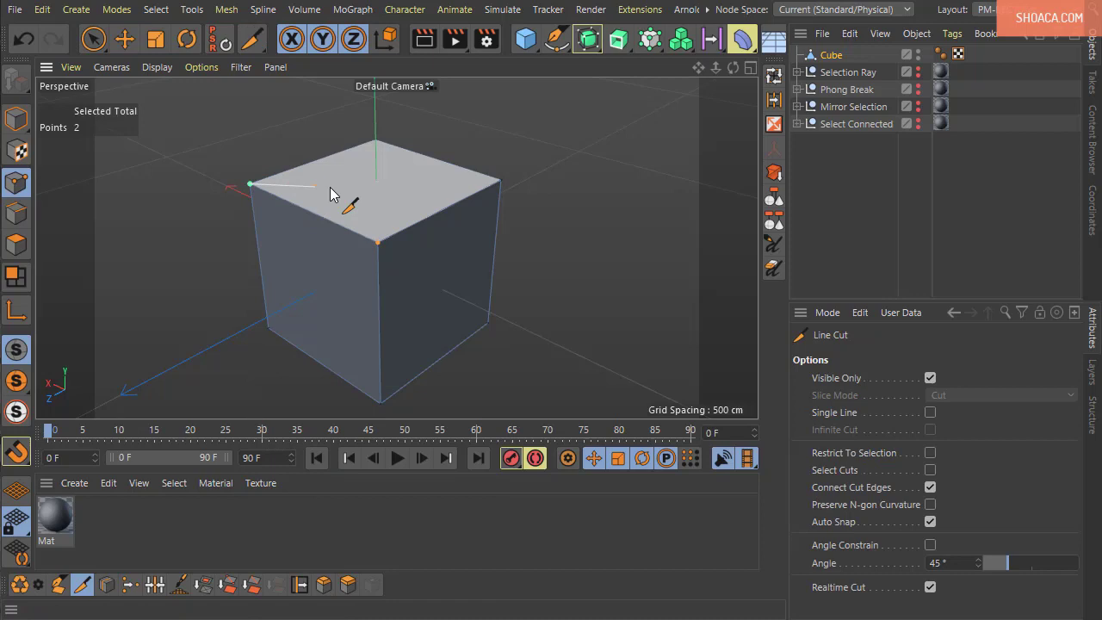
click(498, 182)
alt+drag(595, 239, 630, 301)
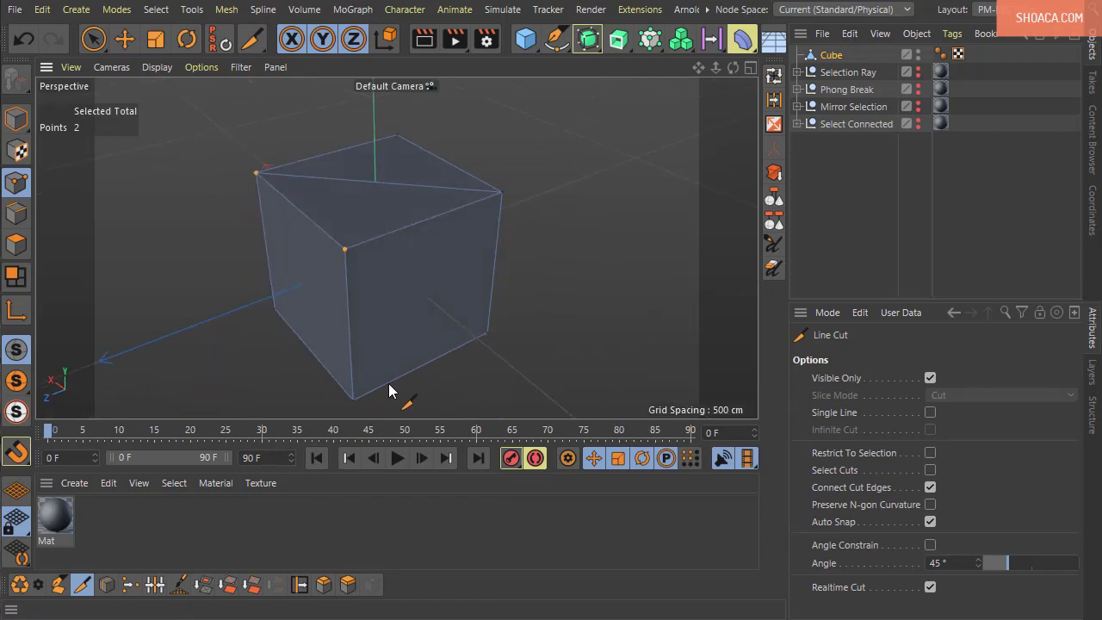
- In Edges mode, select the front face's upper edge with the Move tool and review the commands available for edges
click(16, 213)
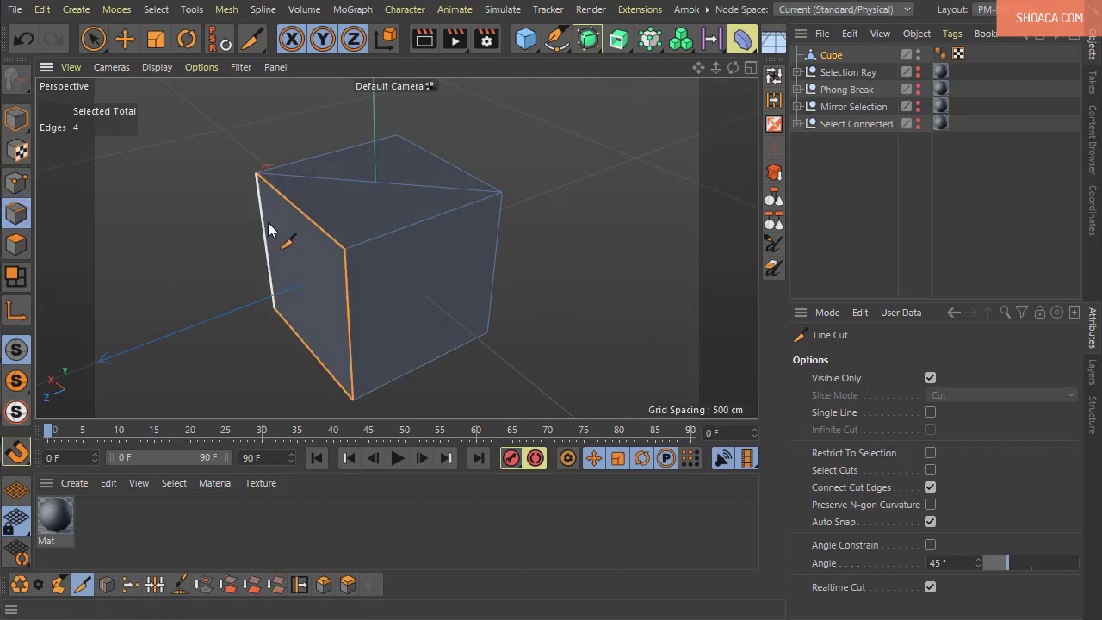
click(124, 39)
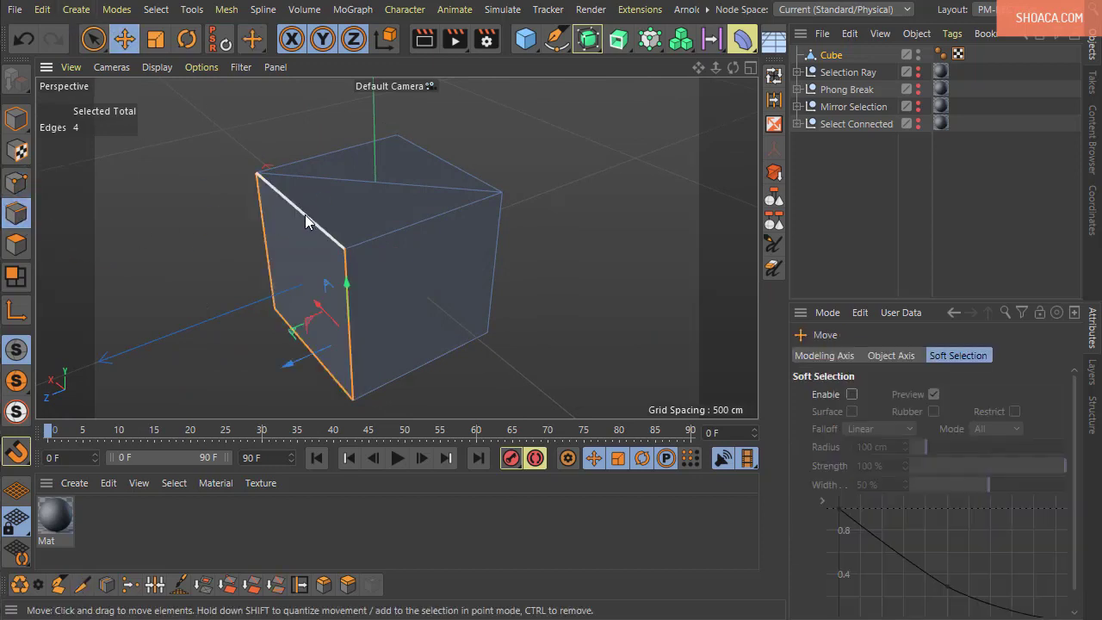
click(305, 214)
right_click(305, 214)
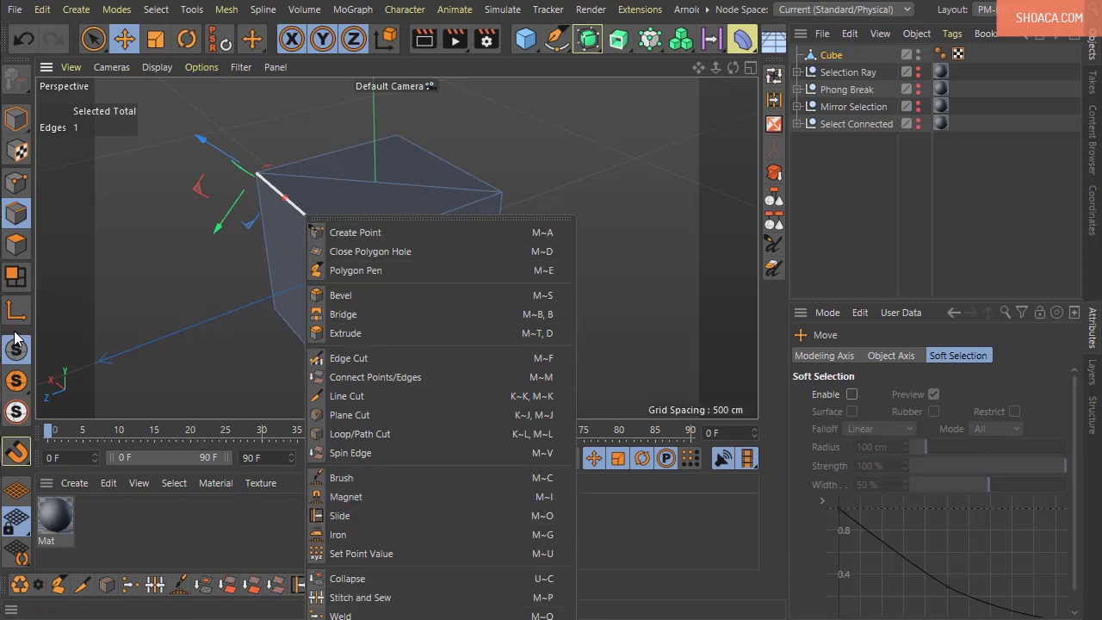
- In Polygons mode, select the Cube's narrower front face and review the commands available for polygons
click(16, 245)
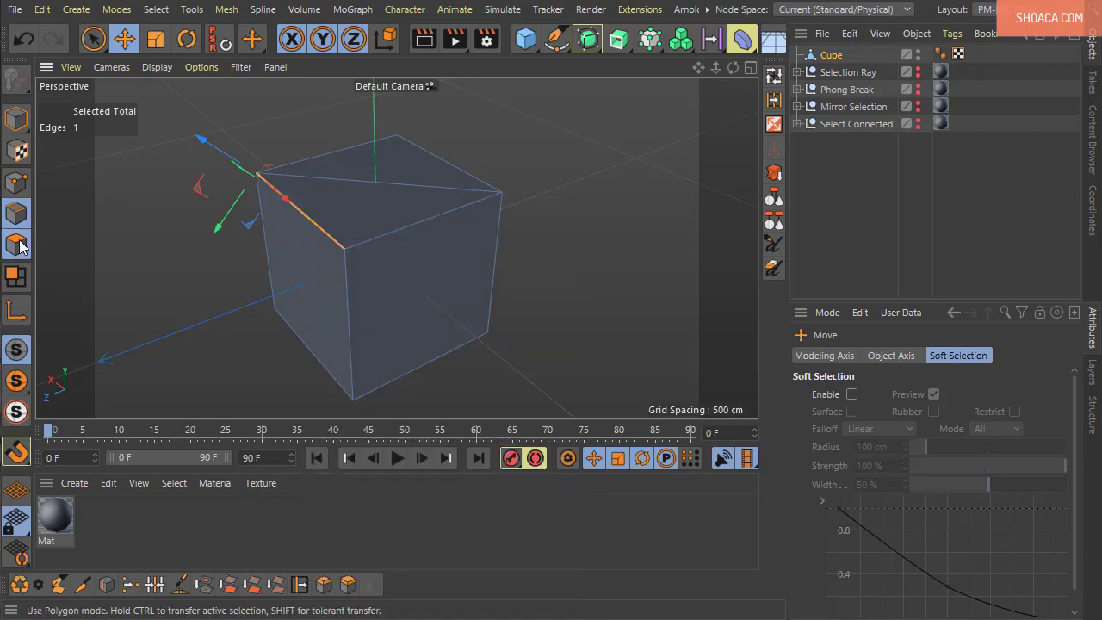
click(277, 222)
right_click(277, 223)
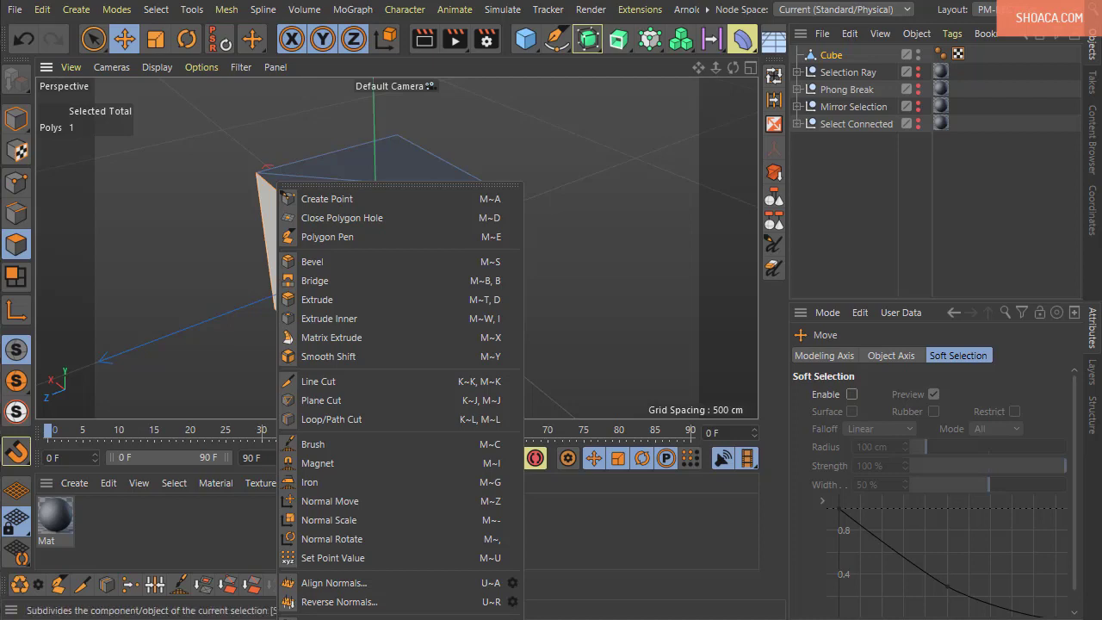
drag(418, 189, 388, 23)
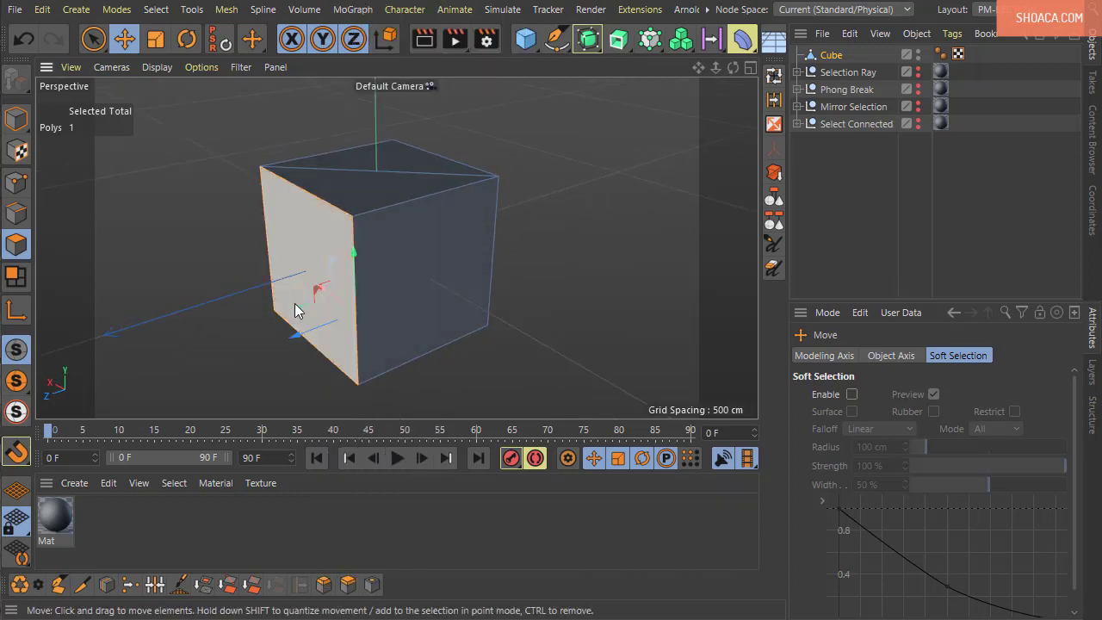
- Select both triangular polygons on the Cube's top face
alt+drag(216, 253, 386, 367)
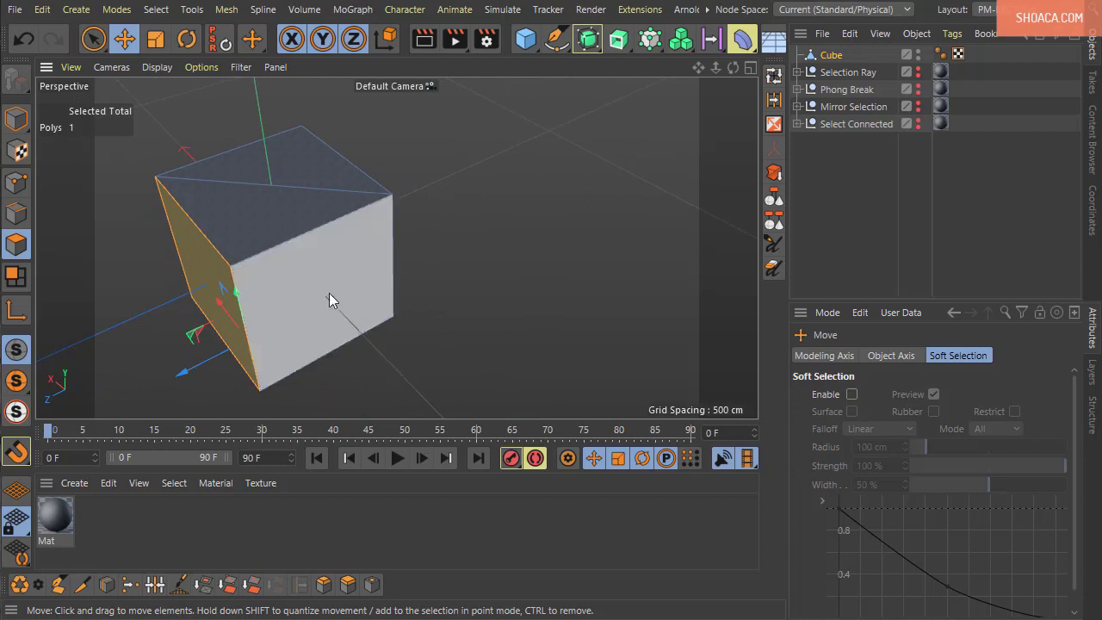
click(257, 225)
shift+click(288, 162)
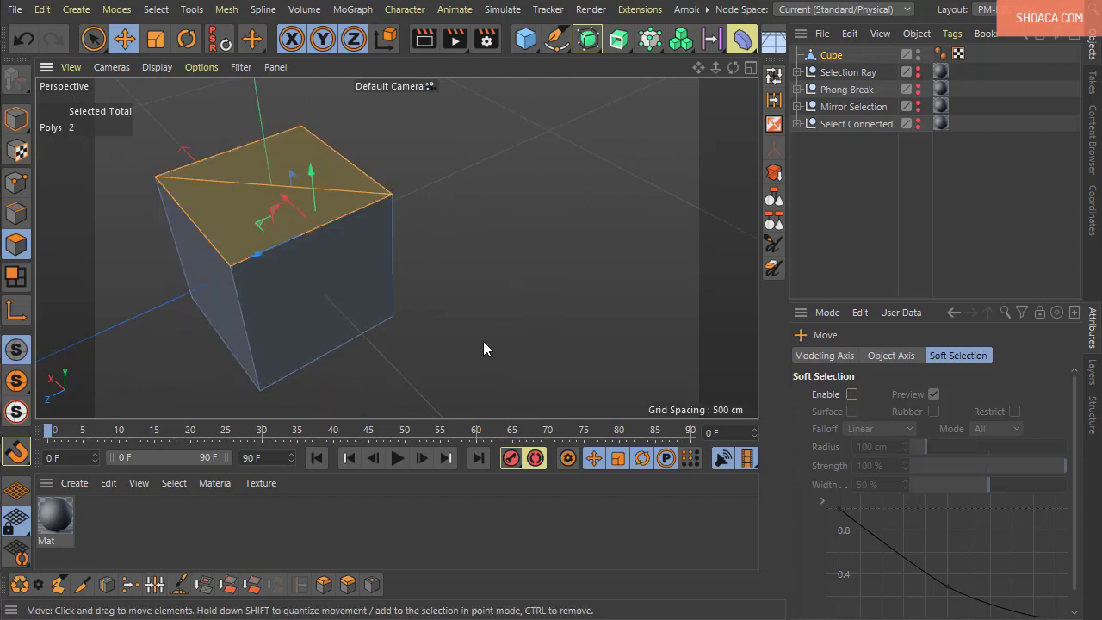
alt+middle_drag(469, 341, 469, 384)
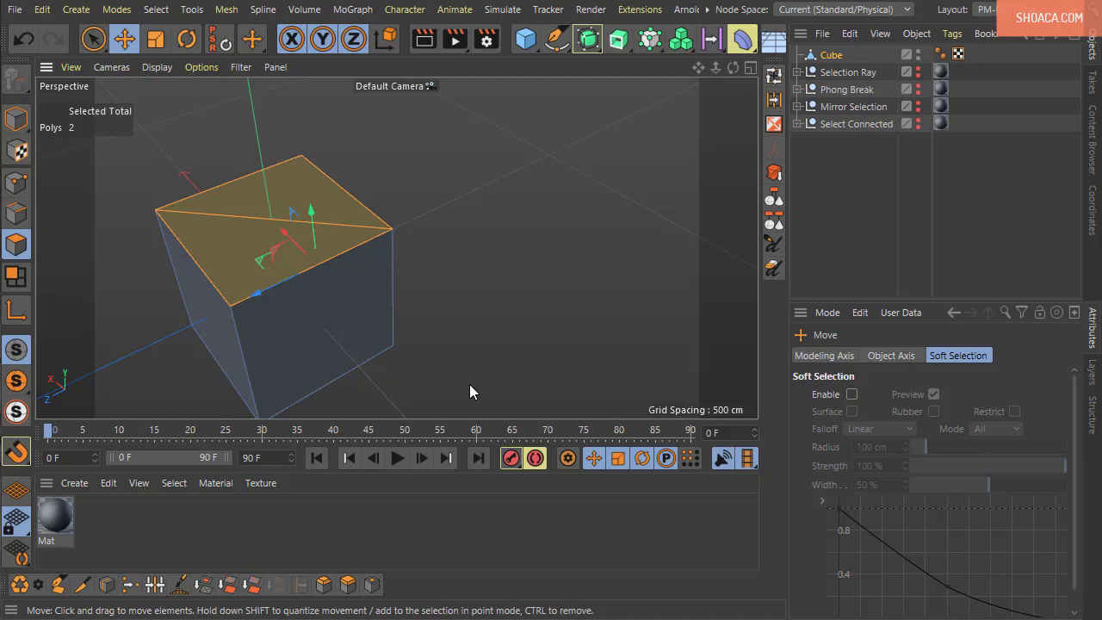
- Add a second cube, move it along the Z axis clear of the first one, and make it editable
alt+drag(534, 155, 439, 199)
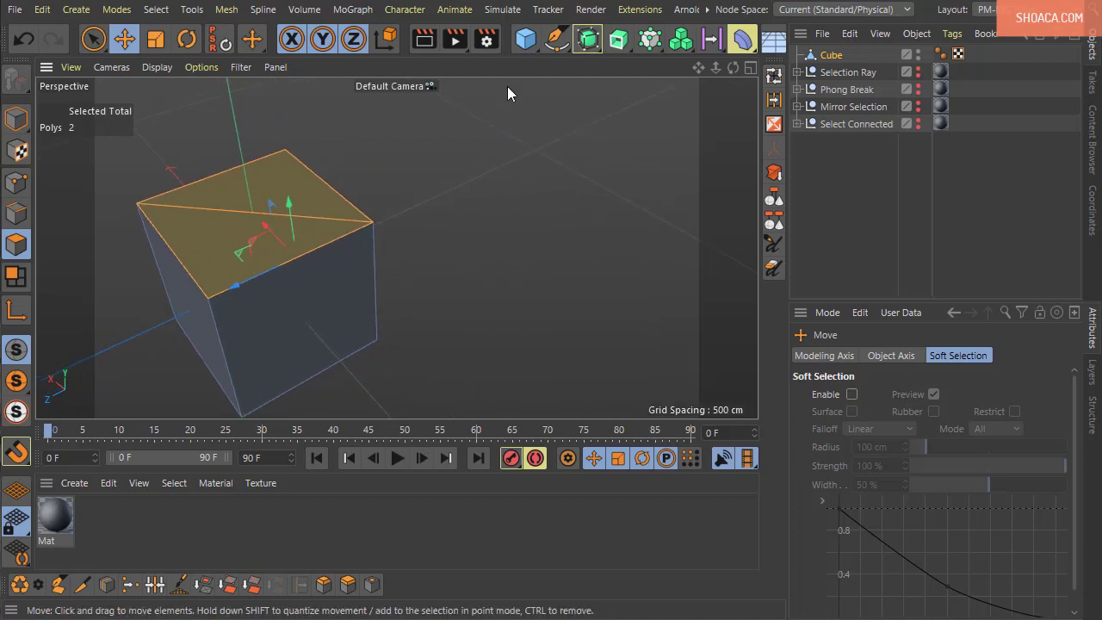
click(525, 38)
drag(216, 301, 400, 243)
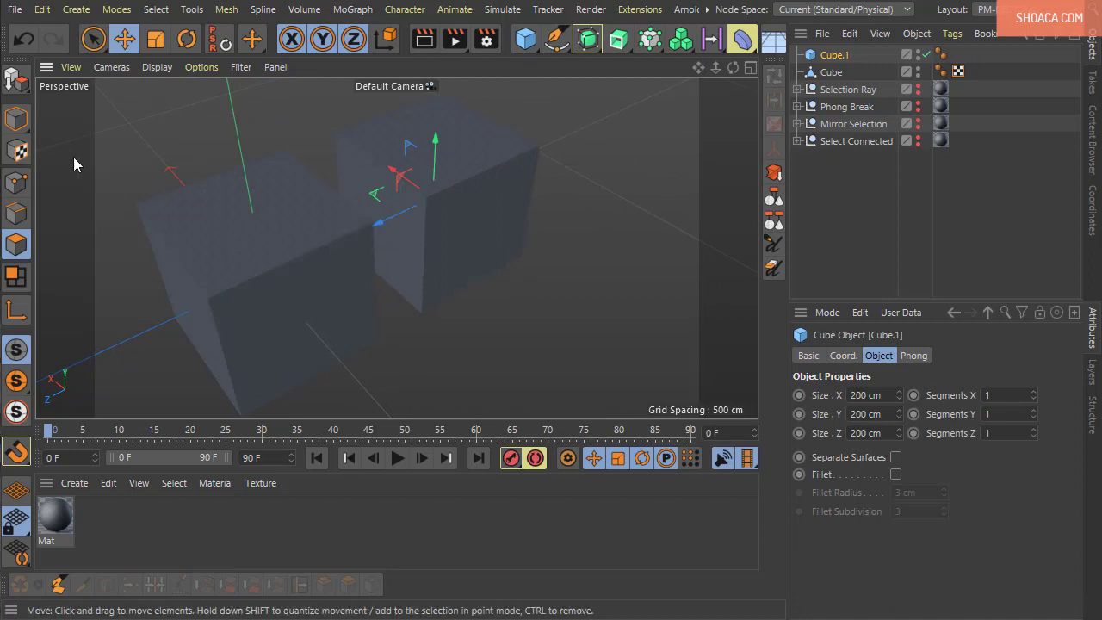
click(17, 81)
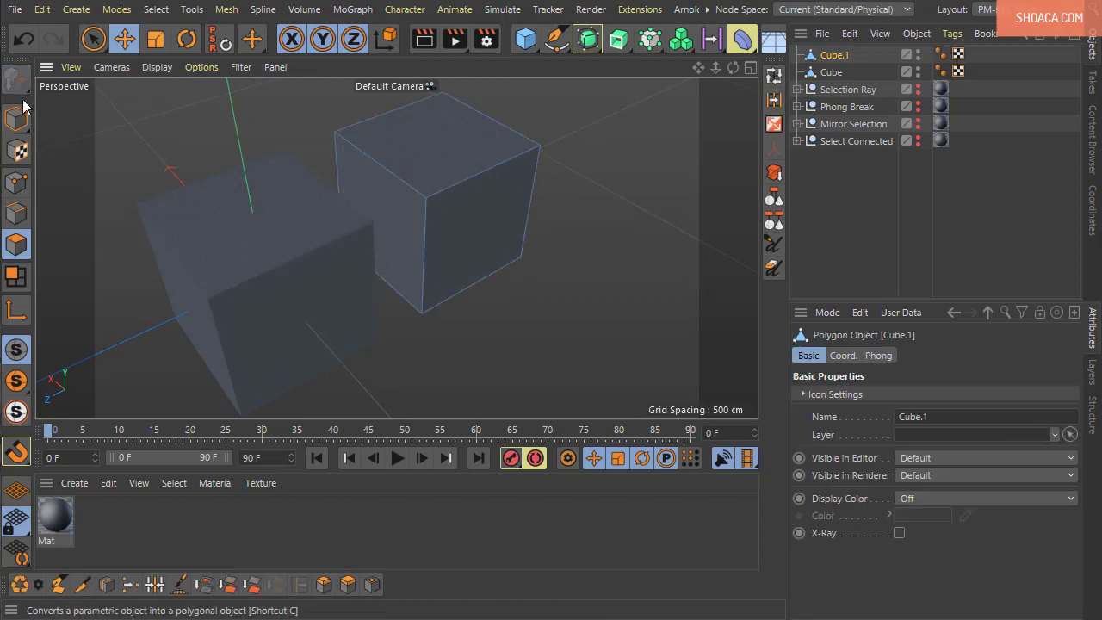
click(17, 244)
alt+middle_drag(484, 290, 539, 281)
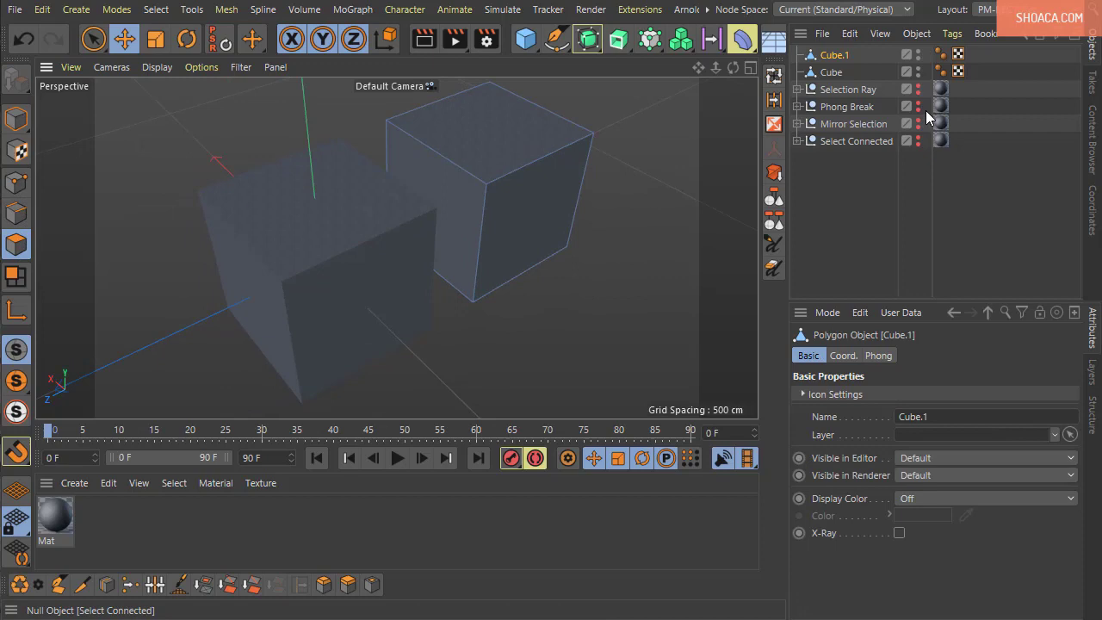
- Copy the two selected triangular top polygons of Cube and paste them into Cube.1
click(831, 73)
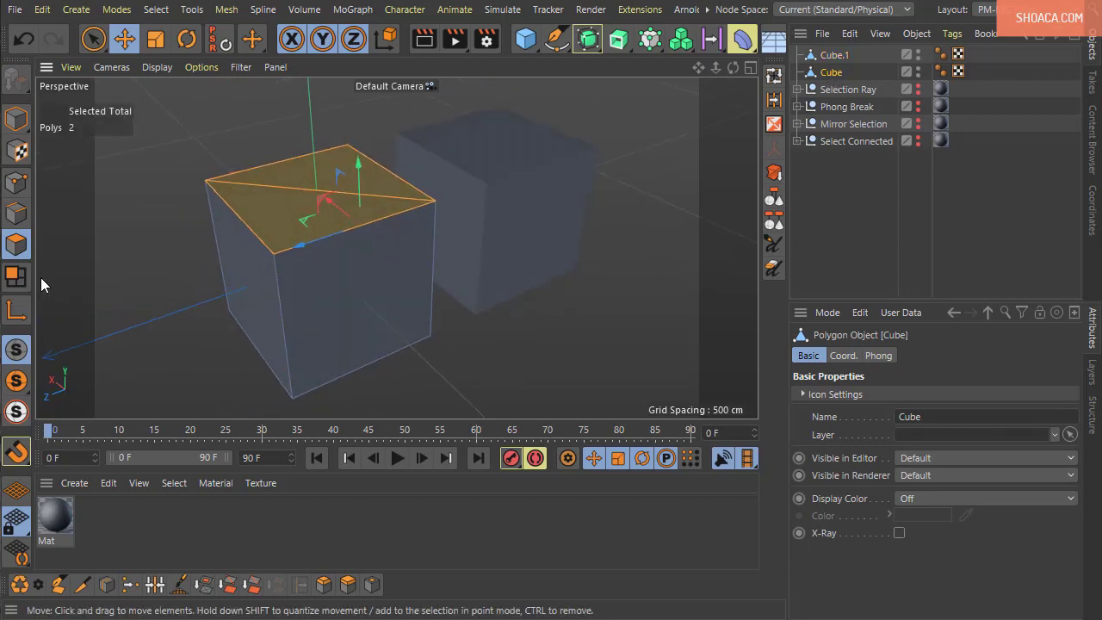
alt+drag(413, 287, 287, 277)
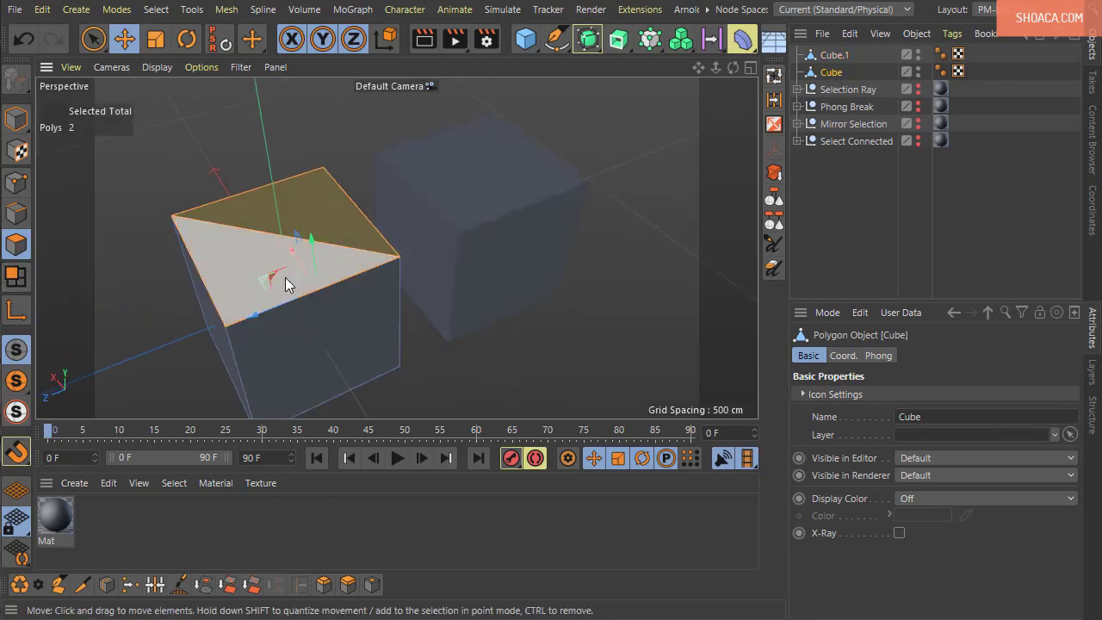
click(833, 57)
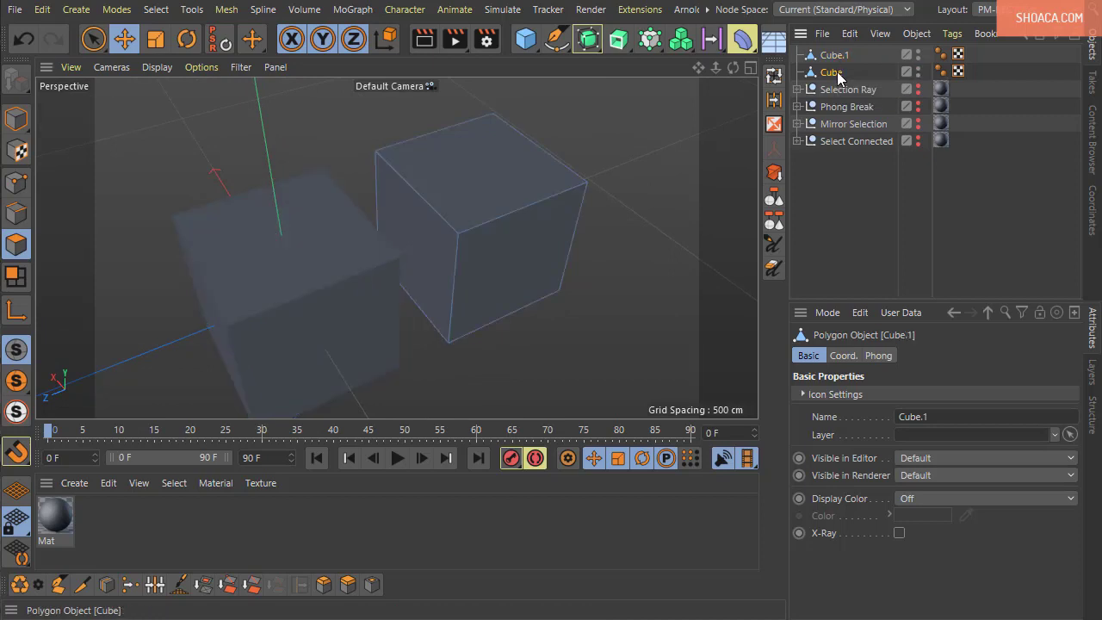
click(838, 73)
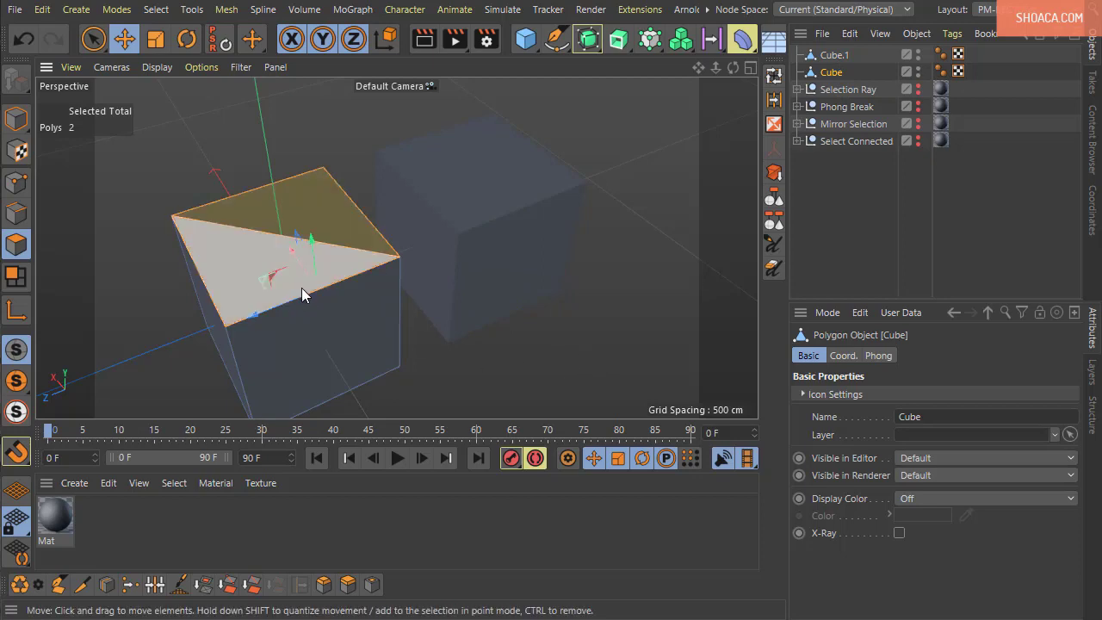
click(829, 56)
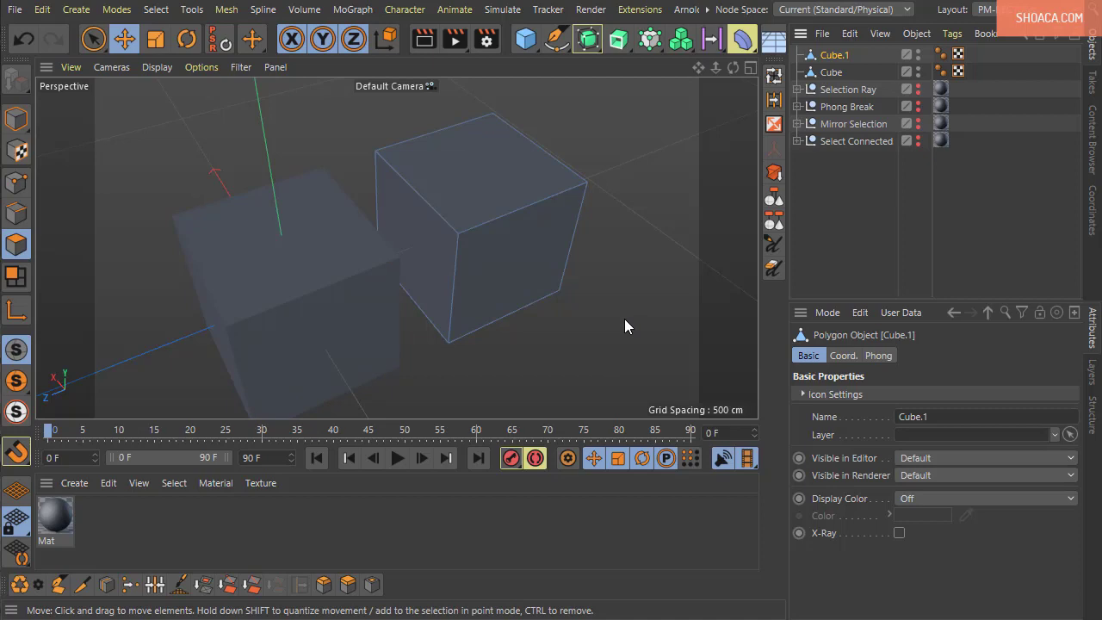
key(ctrl+v)
alt+drag(624, 317, 563, 337)
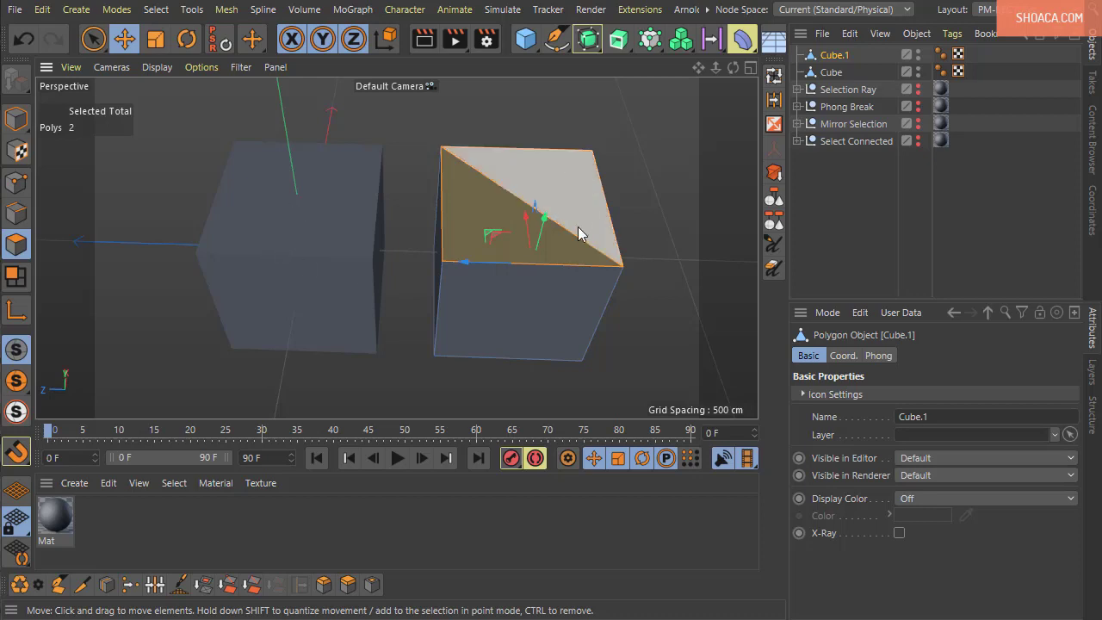
alt+drag(581, 233, 569, 337)
alt+middle_drag(570, 349, 571, 282)
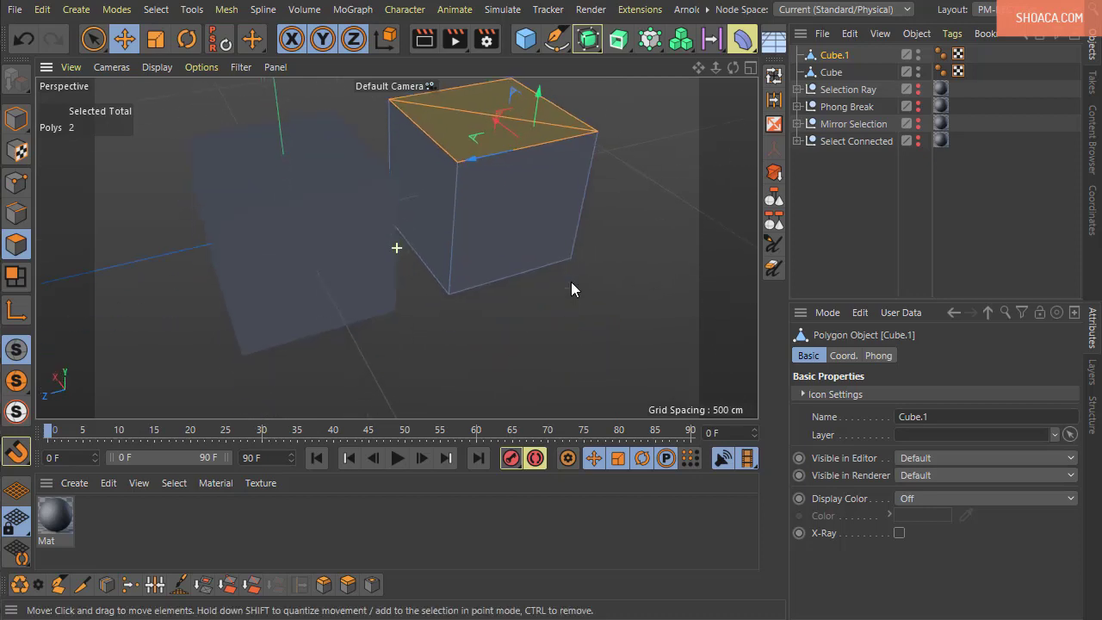
alt+middle_drag(560, 322, 548, 290)
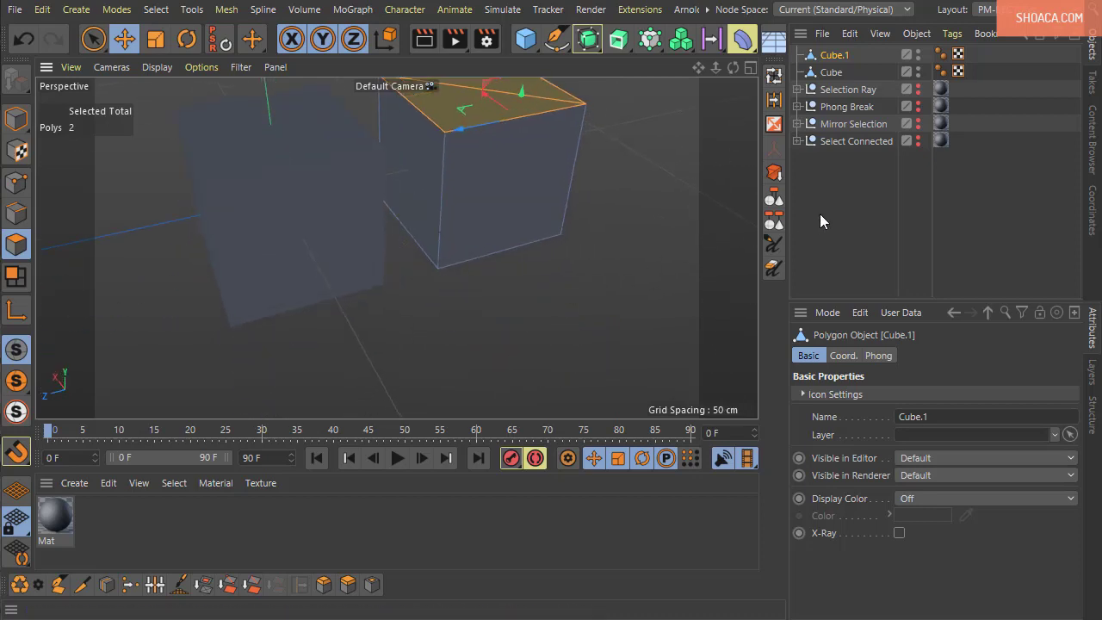
- Deselect all objects and paste the copied polygons as a separate object
click(822, 222)
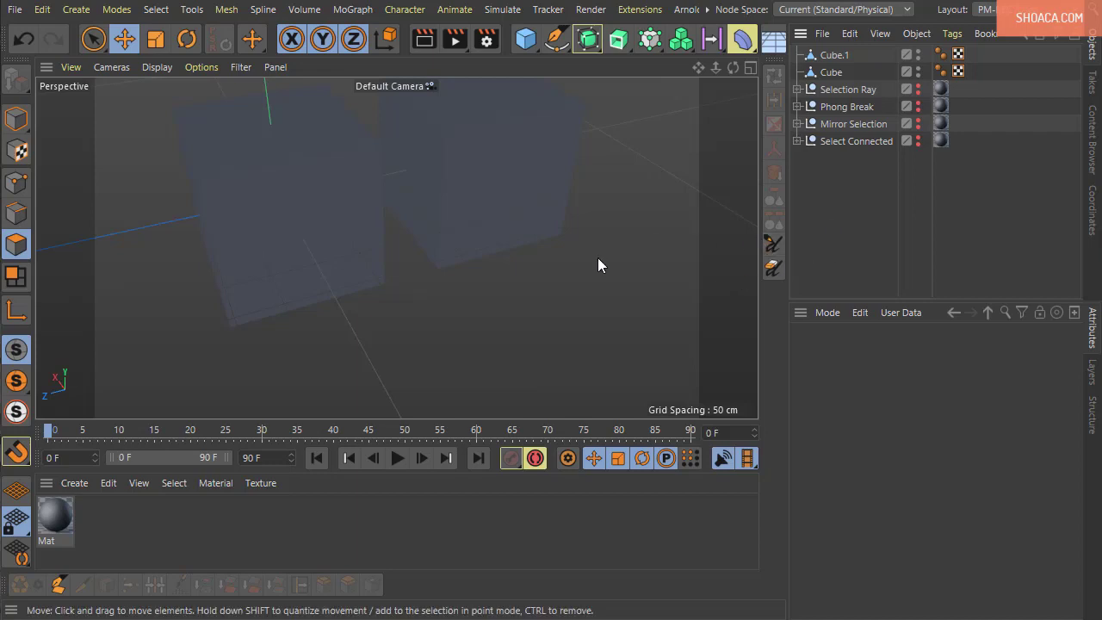
alt+middle_drag(597, 258, 514, 279)
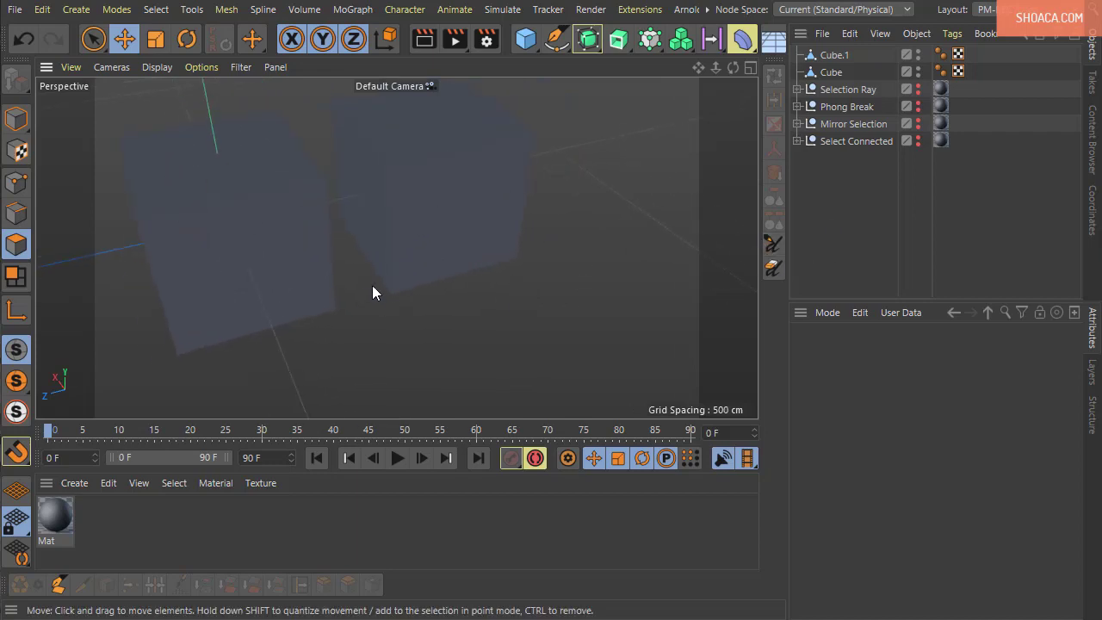
alt+drag(371, 290, 538, 327)
alt+middle_drag(562, 279, 514, 276)
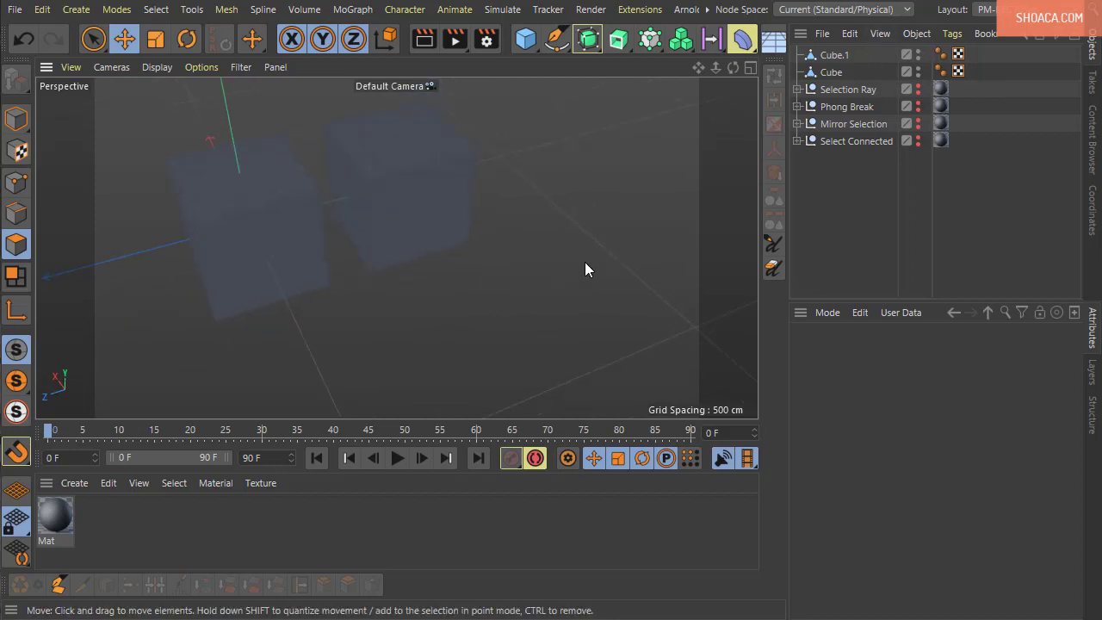
key(ctrl+v)
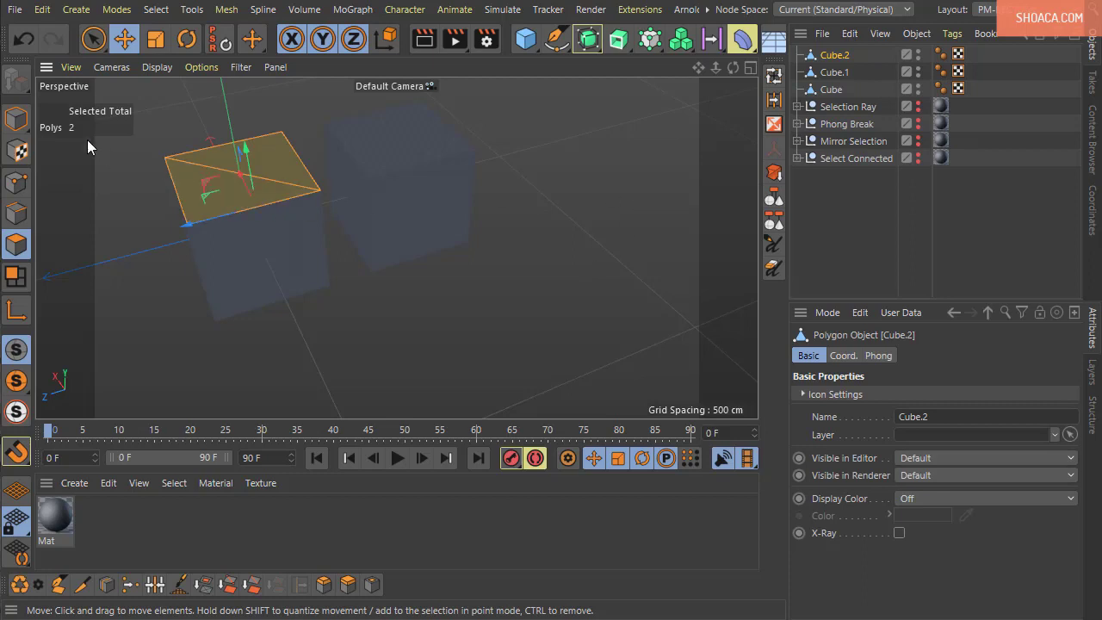
- In Model mode, move the pasted polygon object along the Z axis past the second cube
click(16, 115)
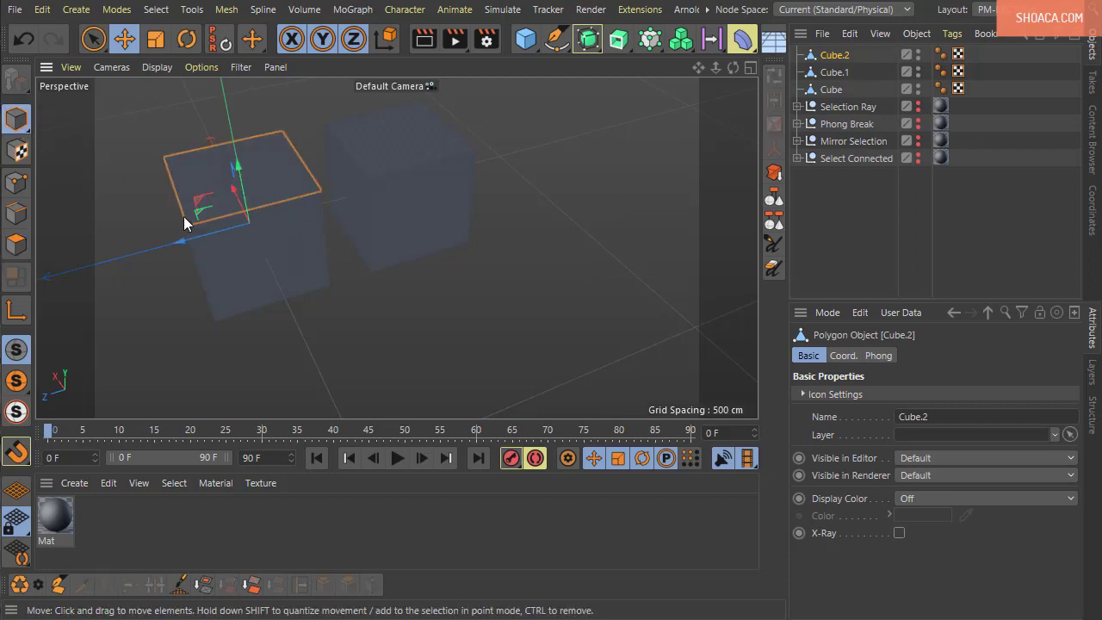
drag(183, 241, 474, 190)
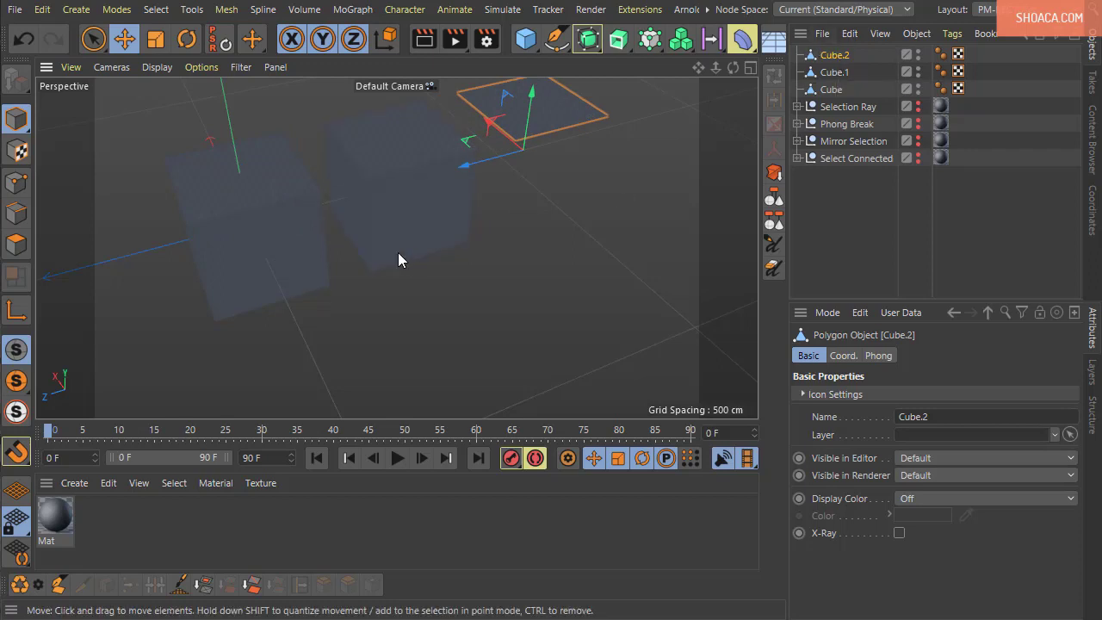
mouse_move(398, 252)
alt+mouse_down()
mouse_move(458, 345)
mouse_move(492, 293)
mouse_move(468, 315)
mouse_move(344, 327)
mouse_move(442, 338)
mouse_move(481, 355)
mouse_move(407, 319)
mouse_move(474, 367)
mouse_move(394, 349)
alt+mouse_up()
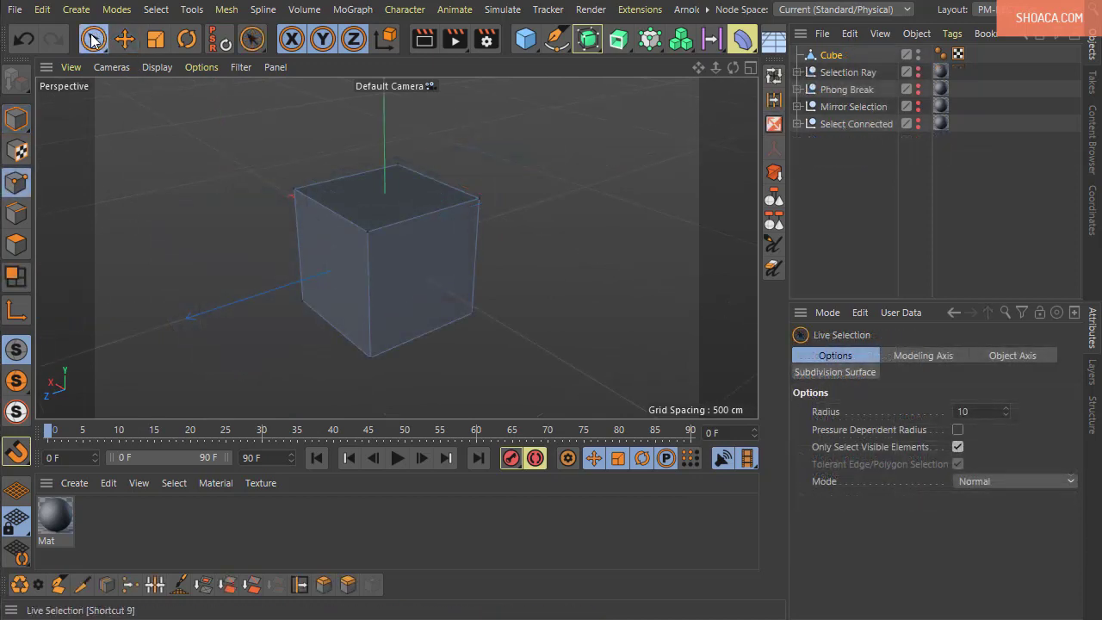
- Try the Polygon Selection tool and return to the Live Selection tool
click(93, 40)
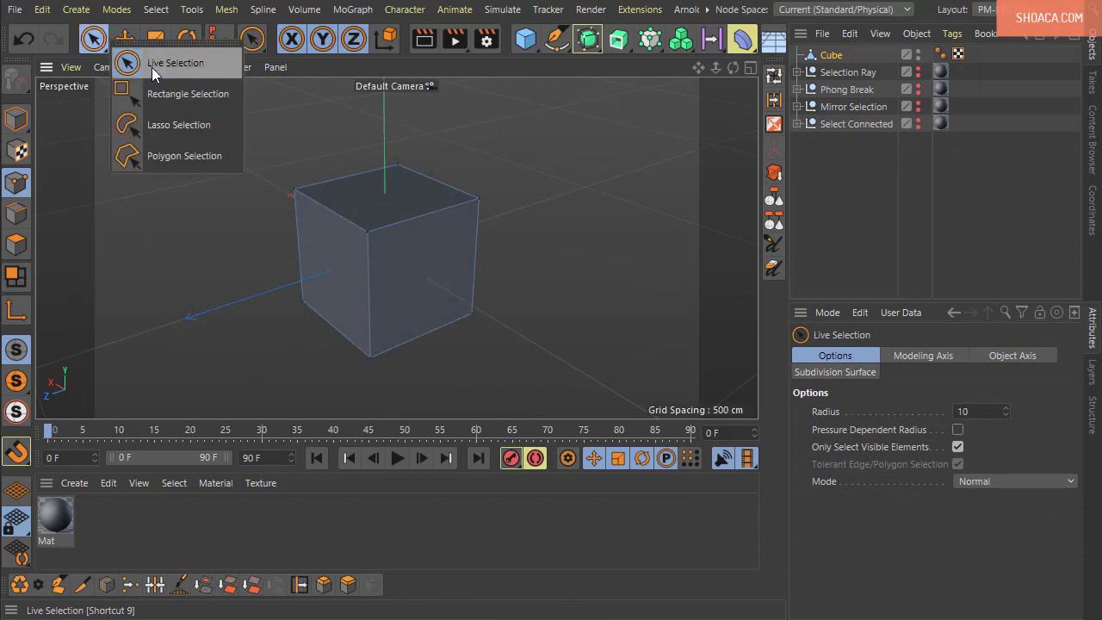
click(194, 159)
drag(93, 38, 119, 69)
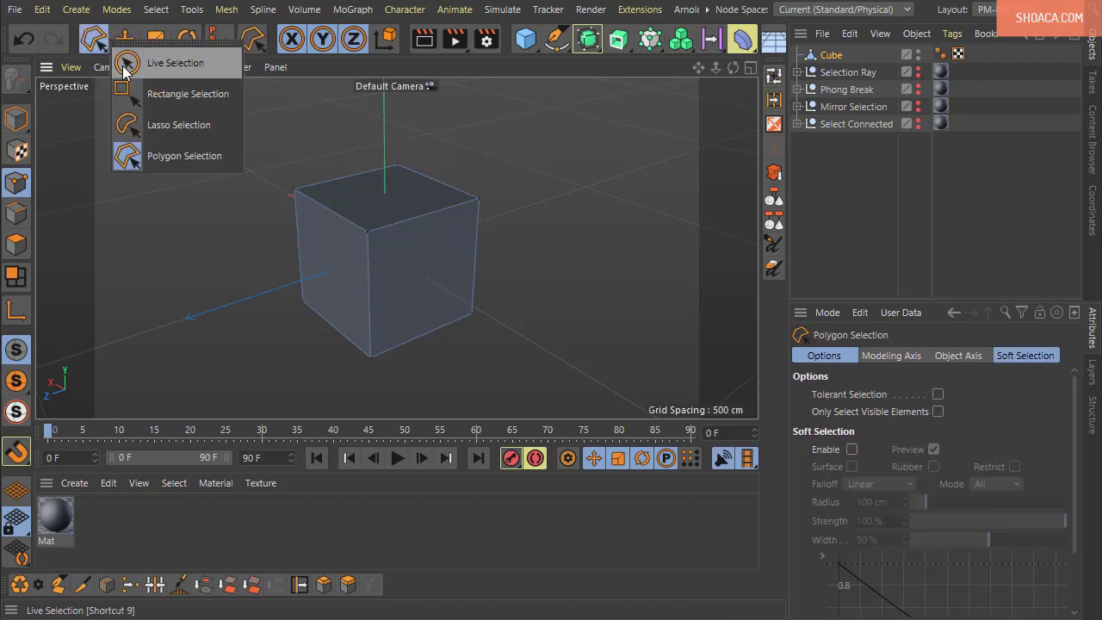
click(122, 66)
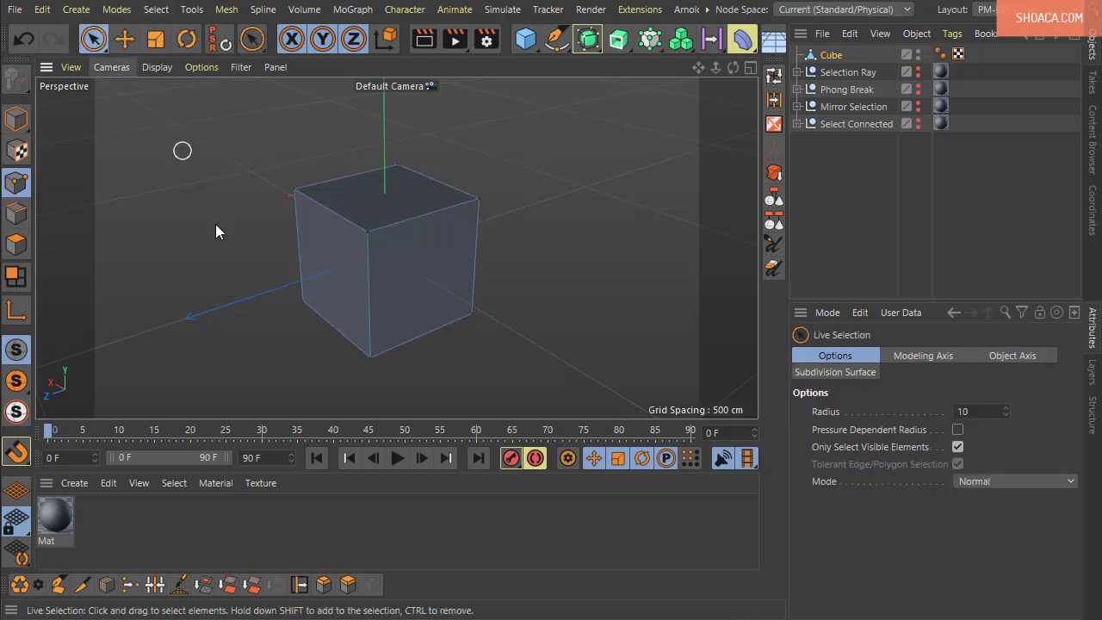
- In Polygons mode, select the Cube's narrower front face and bevel it with a 60 cm offset and 60 cm extrusion
click(16, 244)
click(330, 270)
click(330, 267)
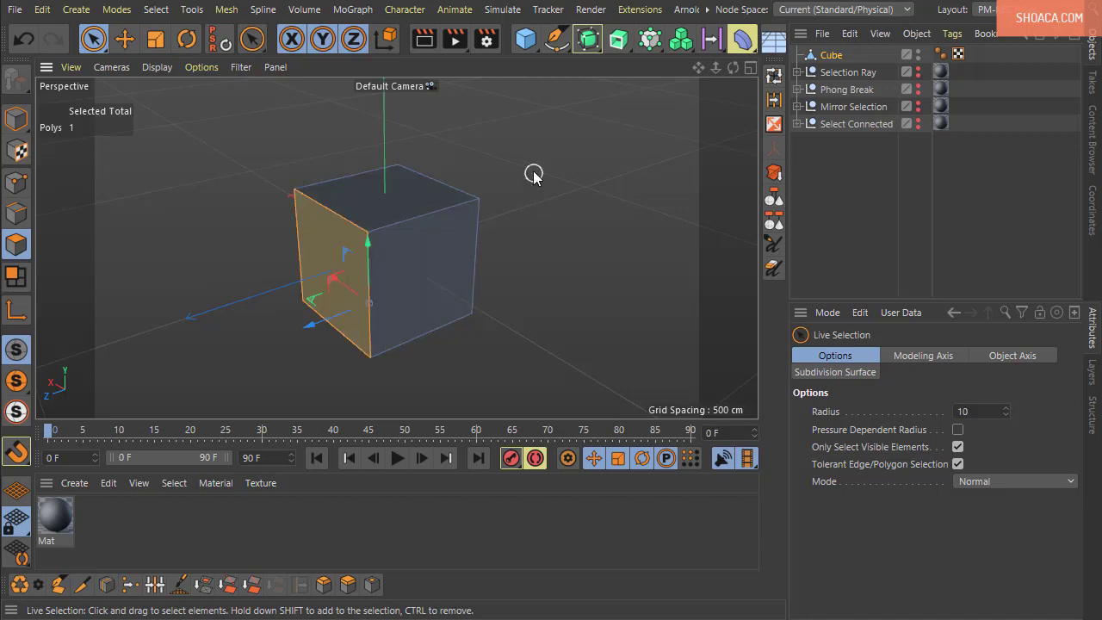
right_click(331, 242)
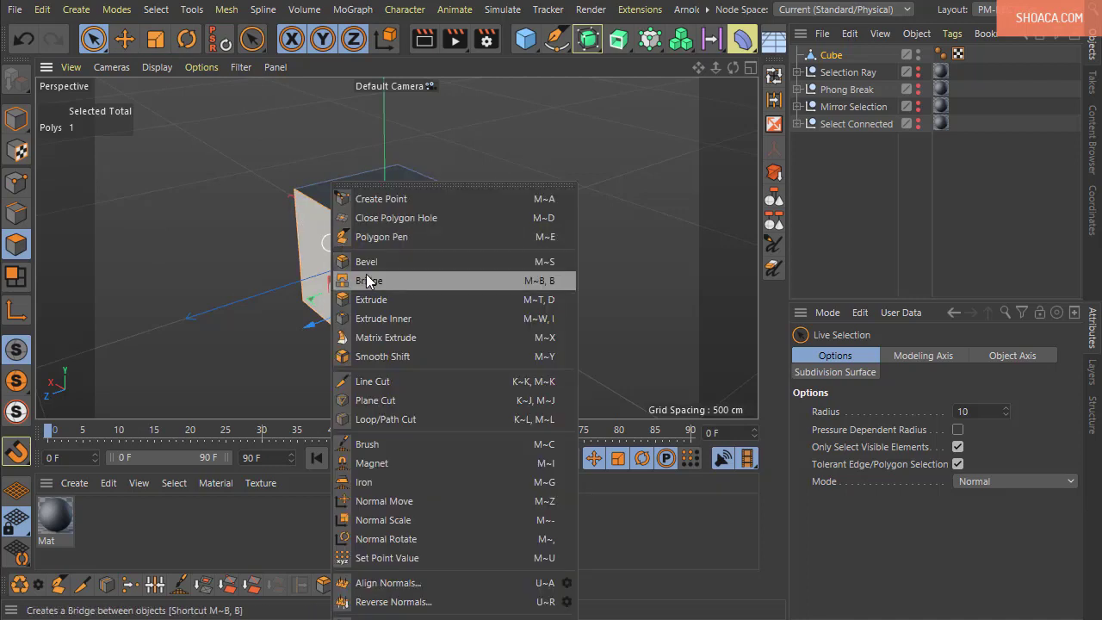
click(507, 254)
drag(507, 257, 603, 256)
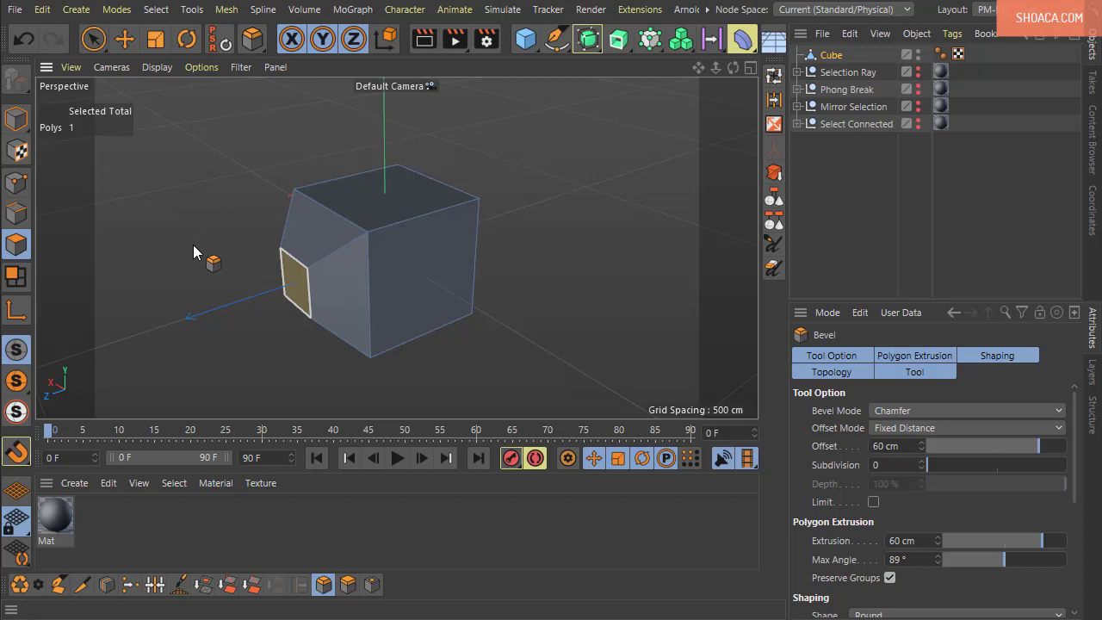
- Toggle back and forth between the Live Selection tool and the last used Bevel tool
key(space)
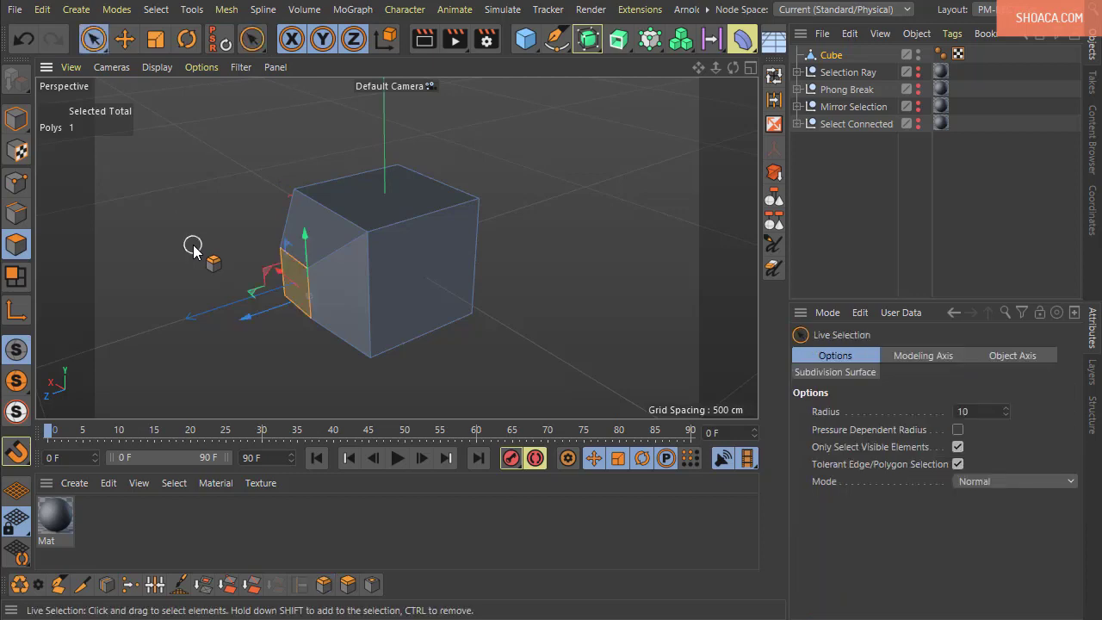
key(space)
key(space)
key(space)
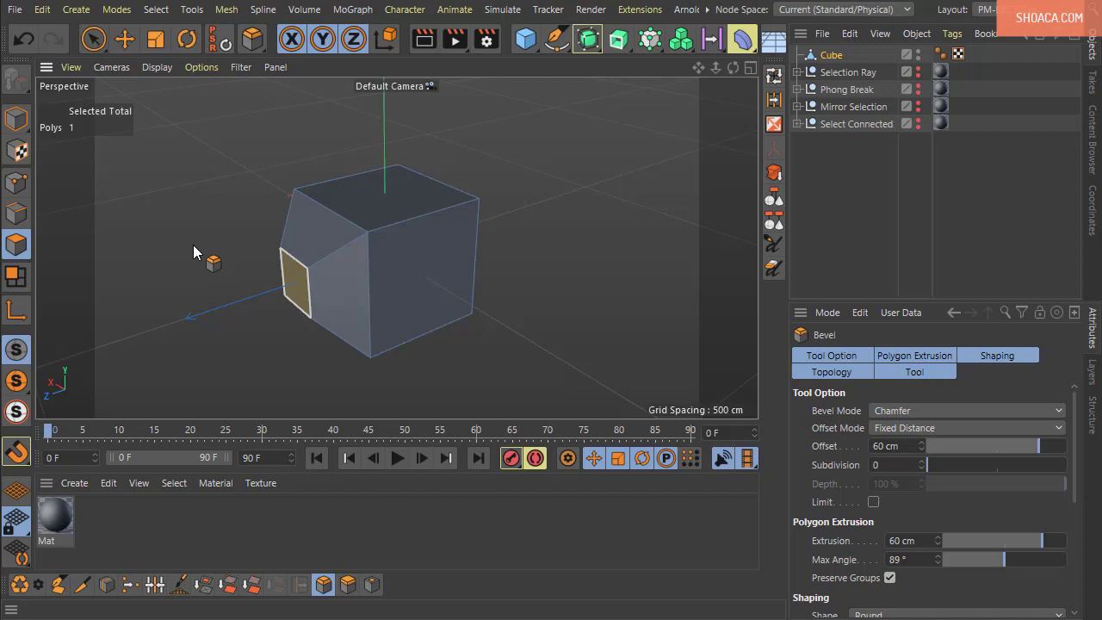
- Try the Move, Scale and Rotate tools on the beveled polygon and clear the polygon selection
click(123, 41)
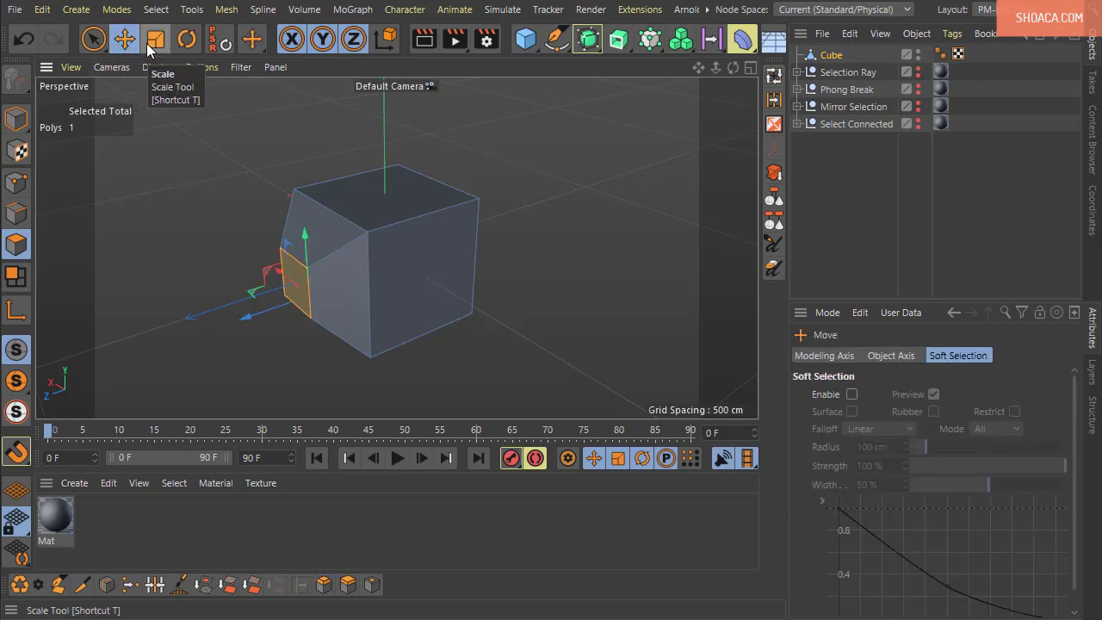
click(148, 45)
click(181, 47)
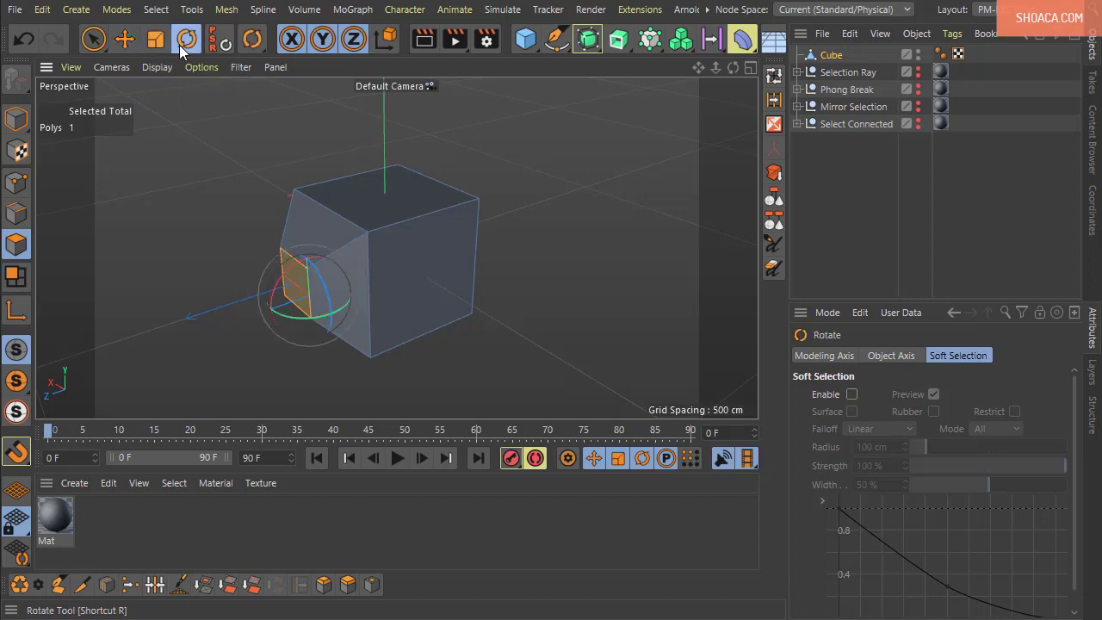
click(155, 209)
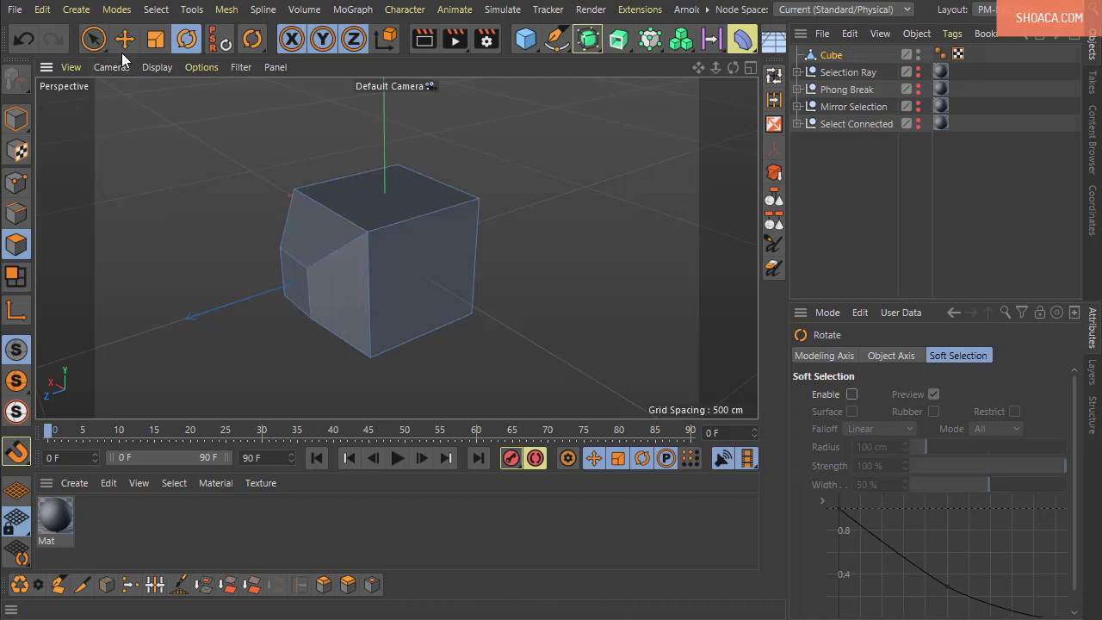
click(95, 47)
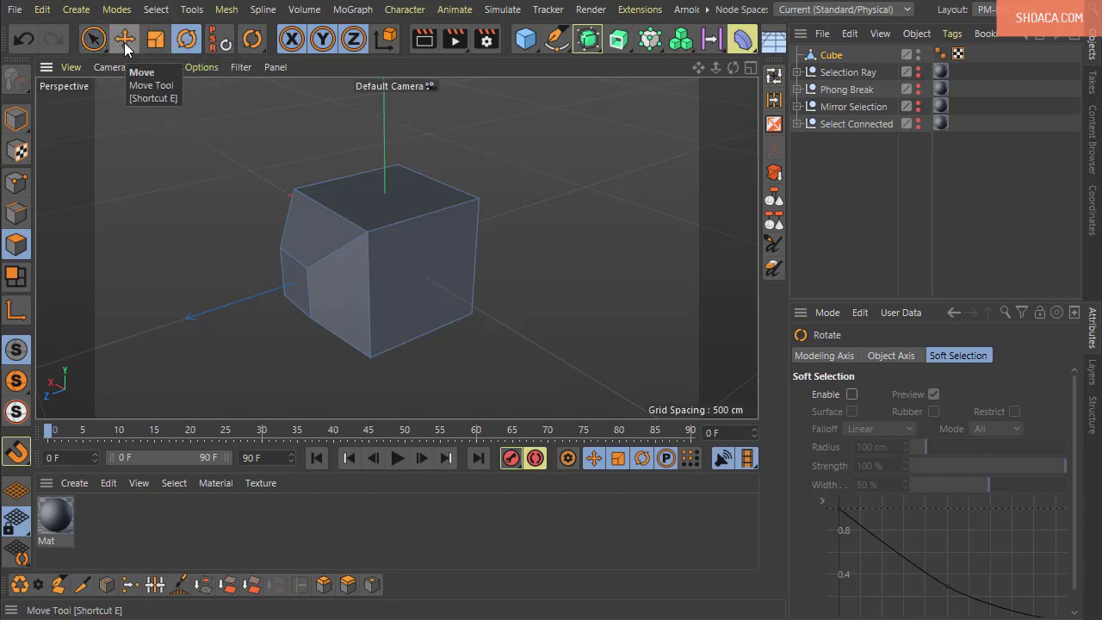
- Select the upper sloped bevel face with the Move tool and the Cube's top face with the Scale tool
click(124, 42)
click(330, 225)
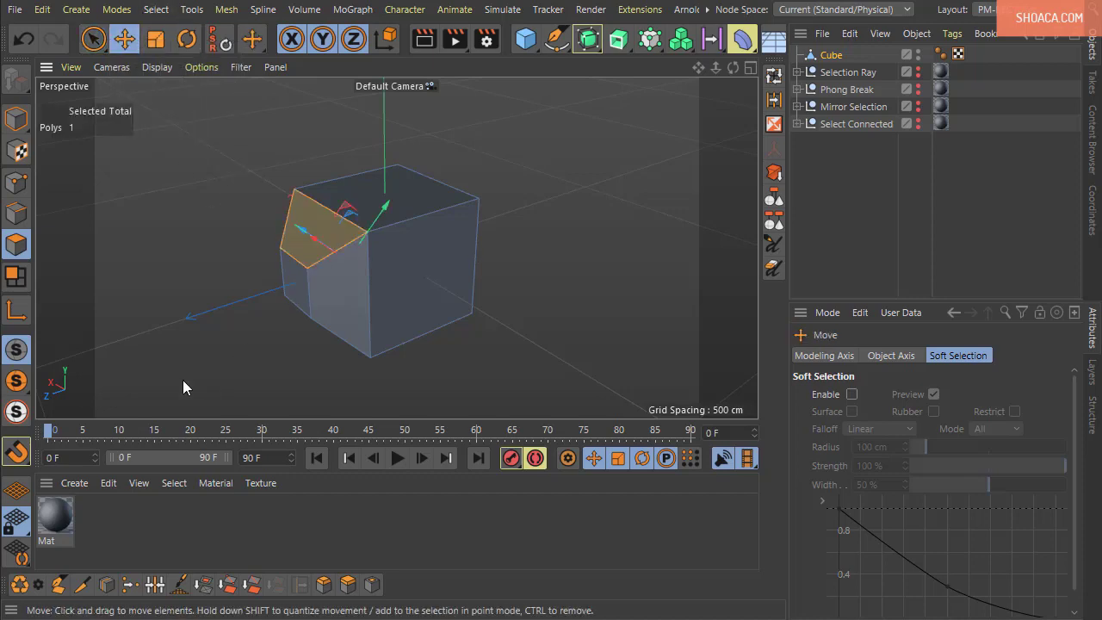
click(156, 39)
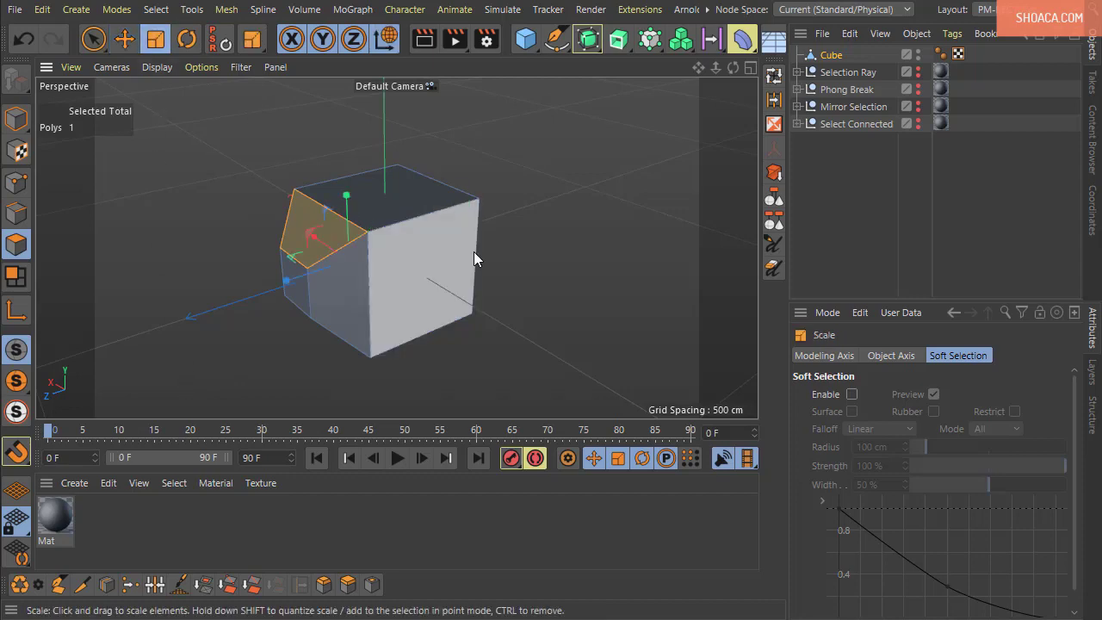
click(433, 209)
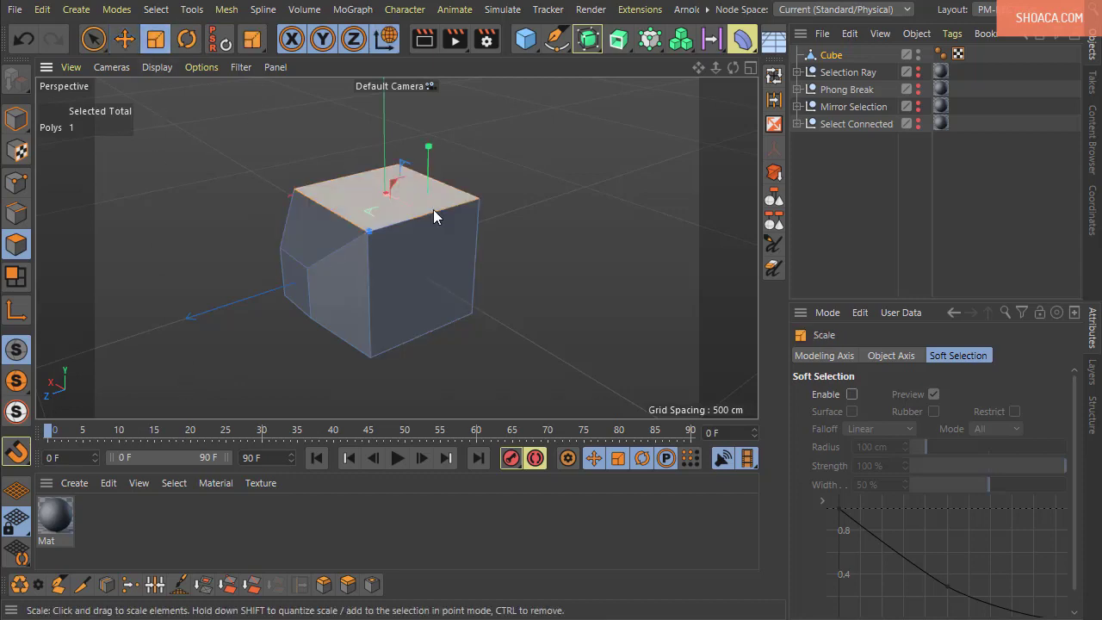
- In Edges mode, select the edge between the Cube's top face and the upper sloped bevel face with the Rotate tool
click(15, 213)
click(181, 45)
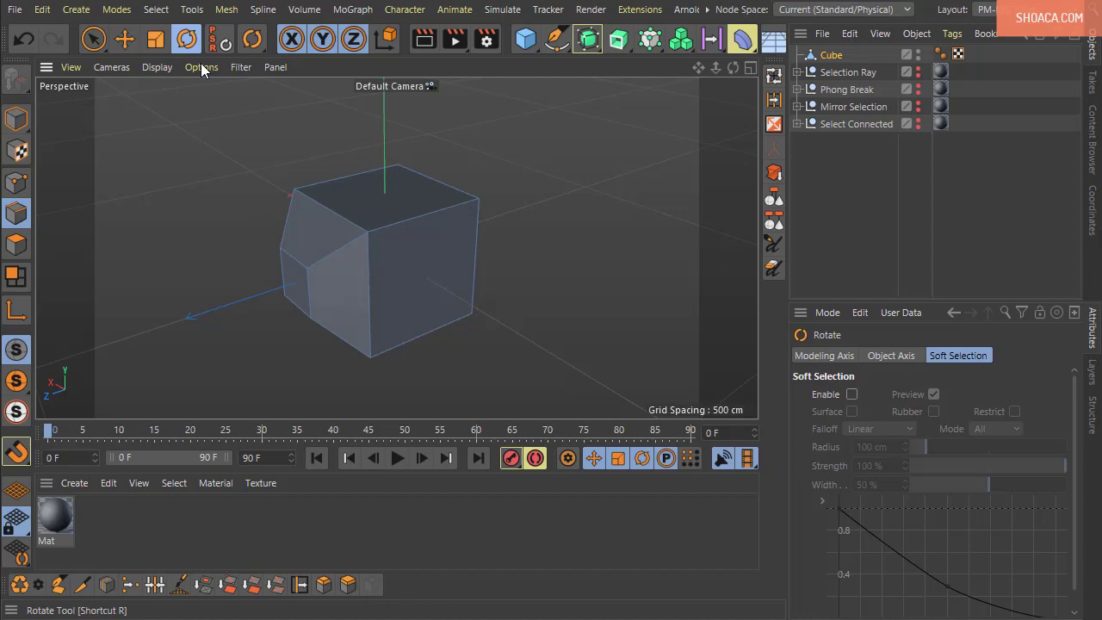
click(314, 202)
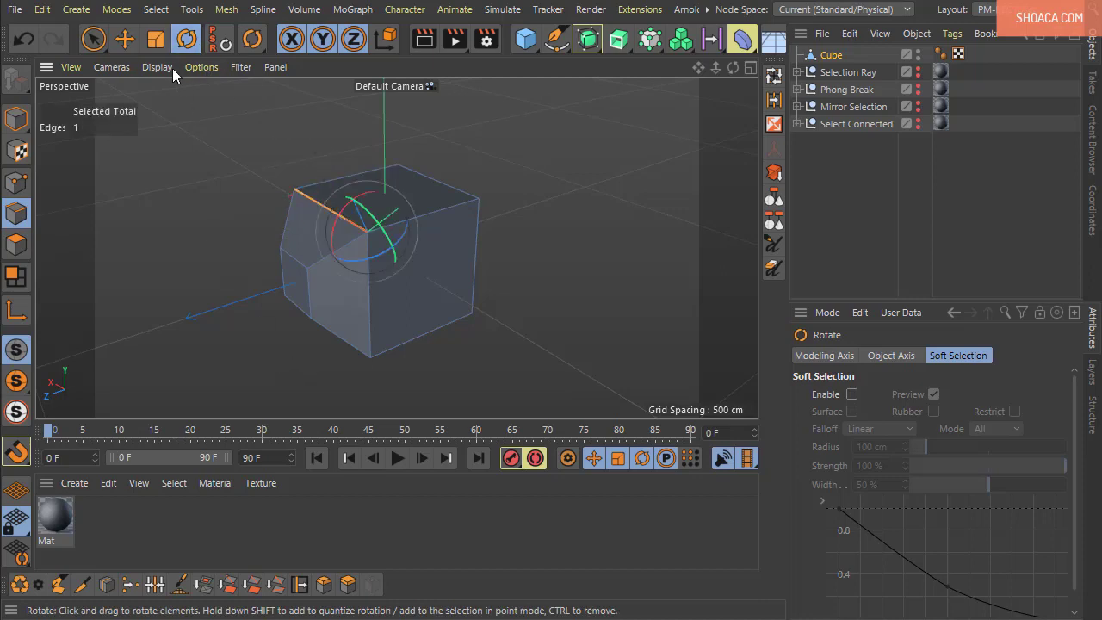
- With the Move tool, select eleven edges around the Cube's bevel, top face and front side face
click(125, 33)
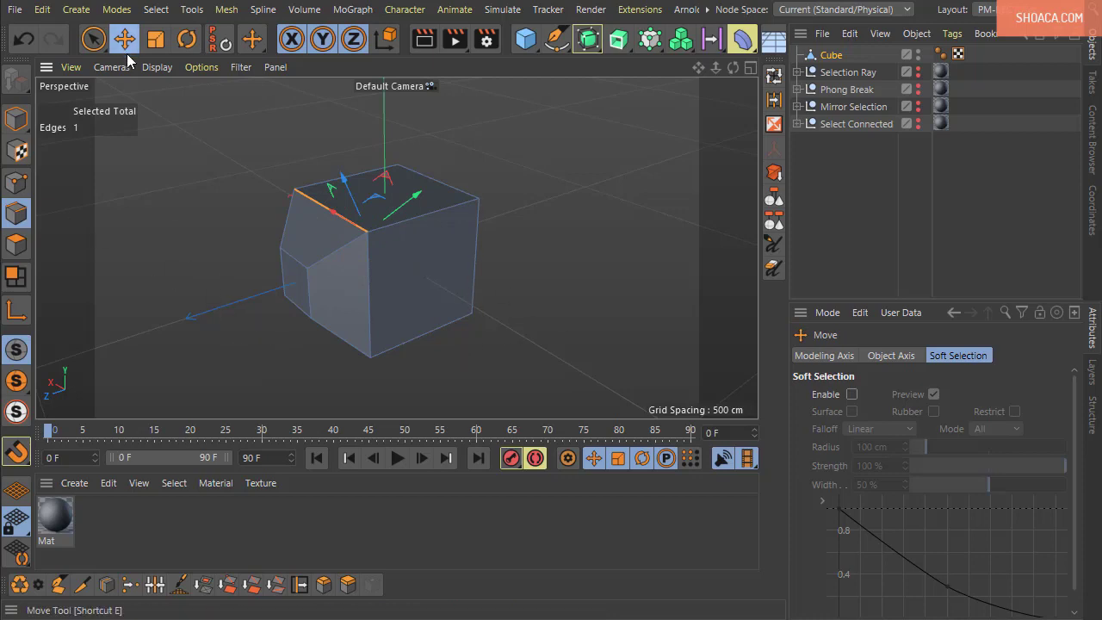
click(297, 307)
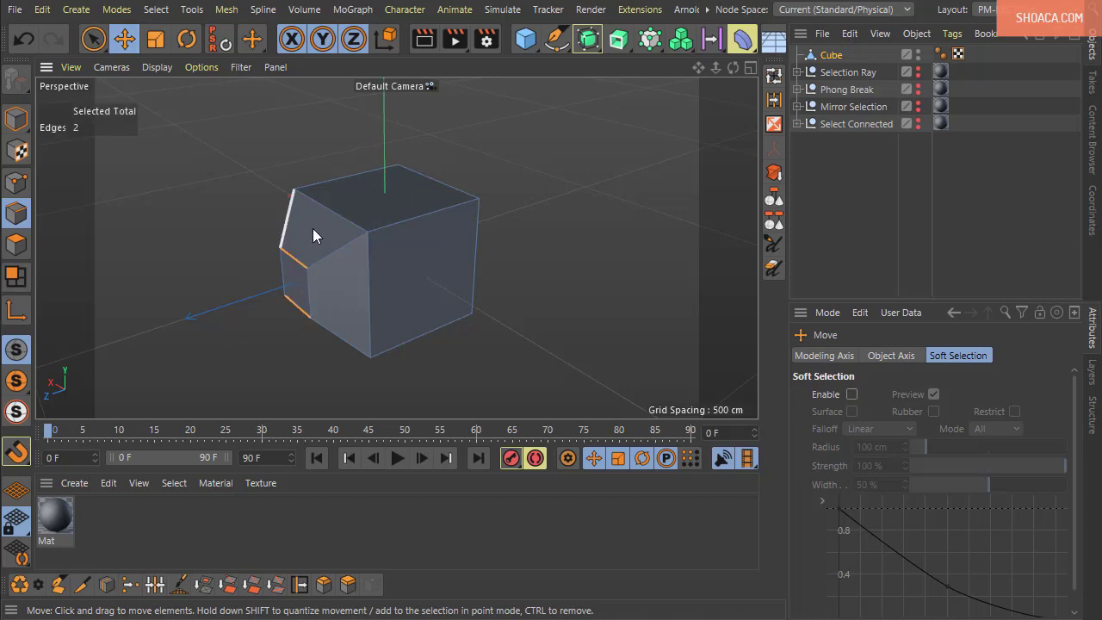
shift+click(337, 210)
shift+click(440, 212)
shift+click(433, 335)
shift+click(375, 306)
shift+click(353, 319)
shift+click(411, 195)
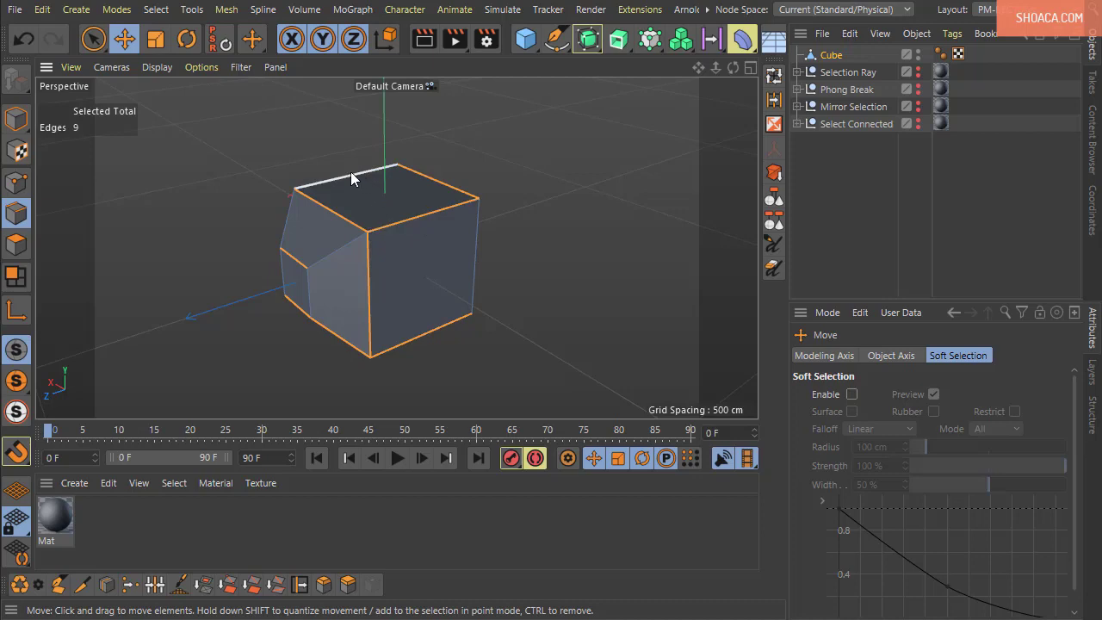
shift+click(349, 175)
shift+click(321, 204)
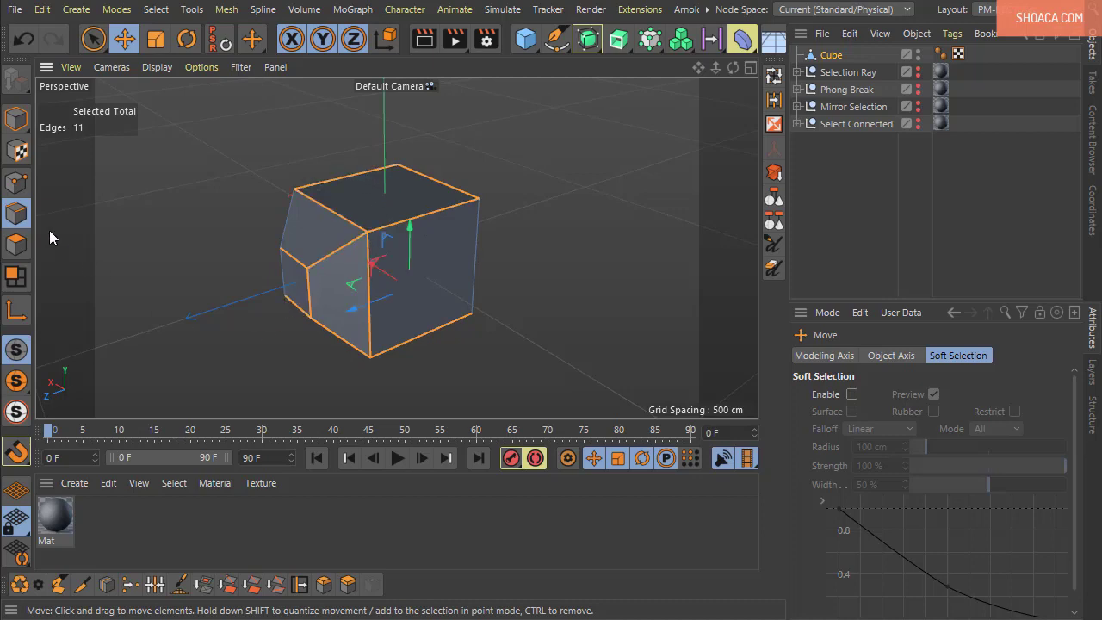
- In Points mode, select the Cube's corner points with the Move and Scale tools, then two upper bevel points with the Rotate tool
click(16, 182)
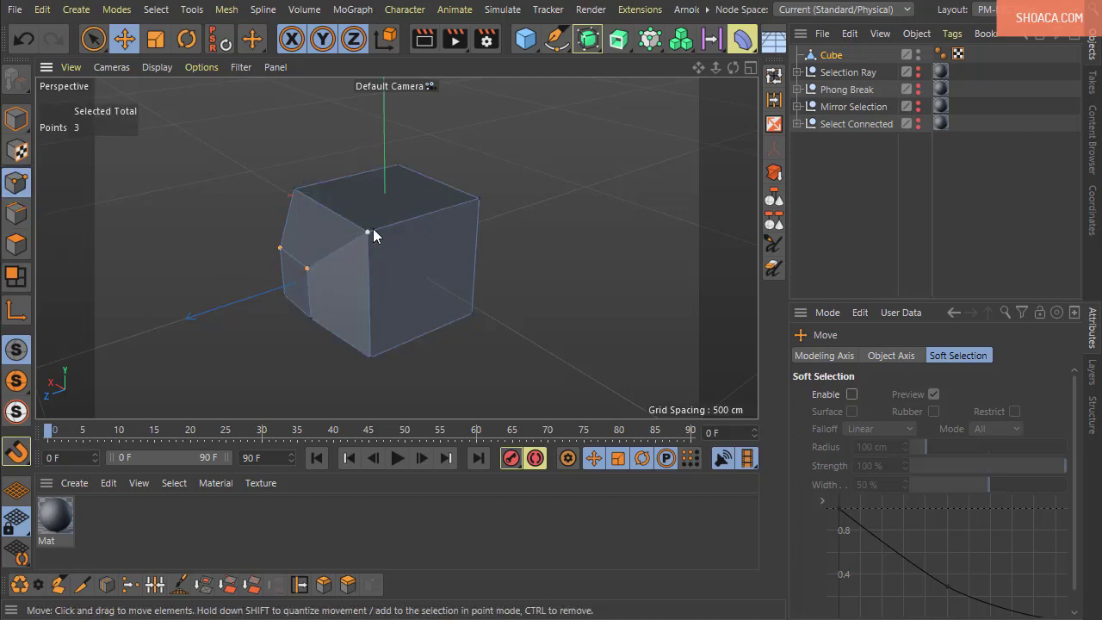
shift+click(308, 319)
click(156, 39)
right_drag(192, 252, 452, 186)
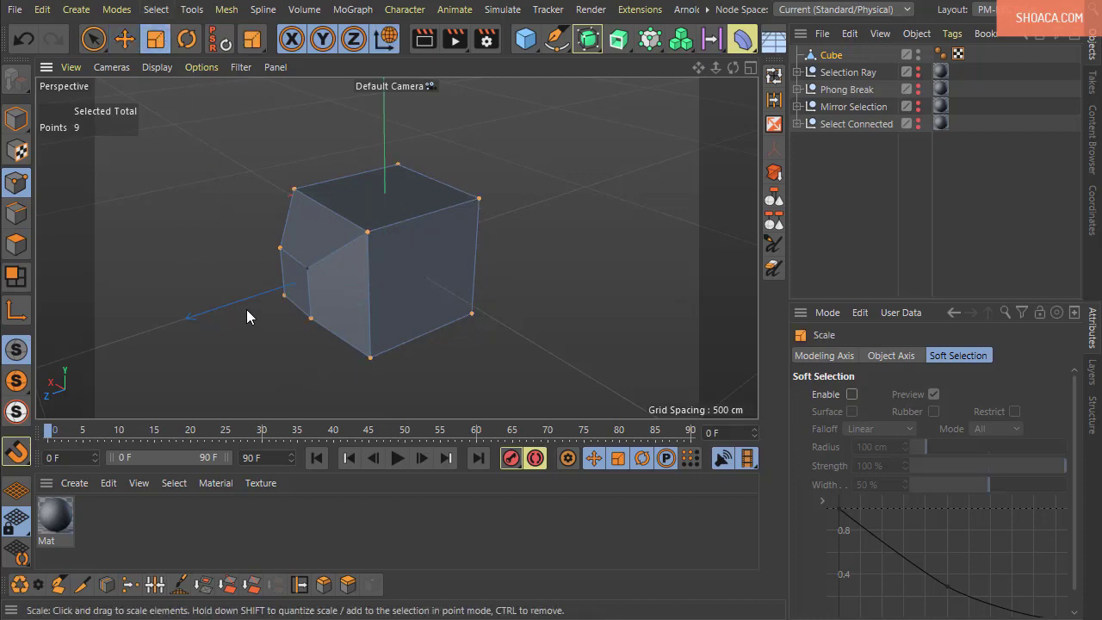
click(183, 43)
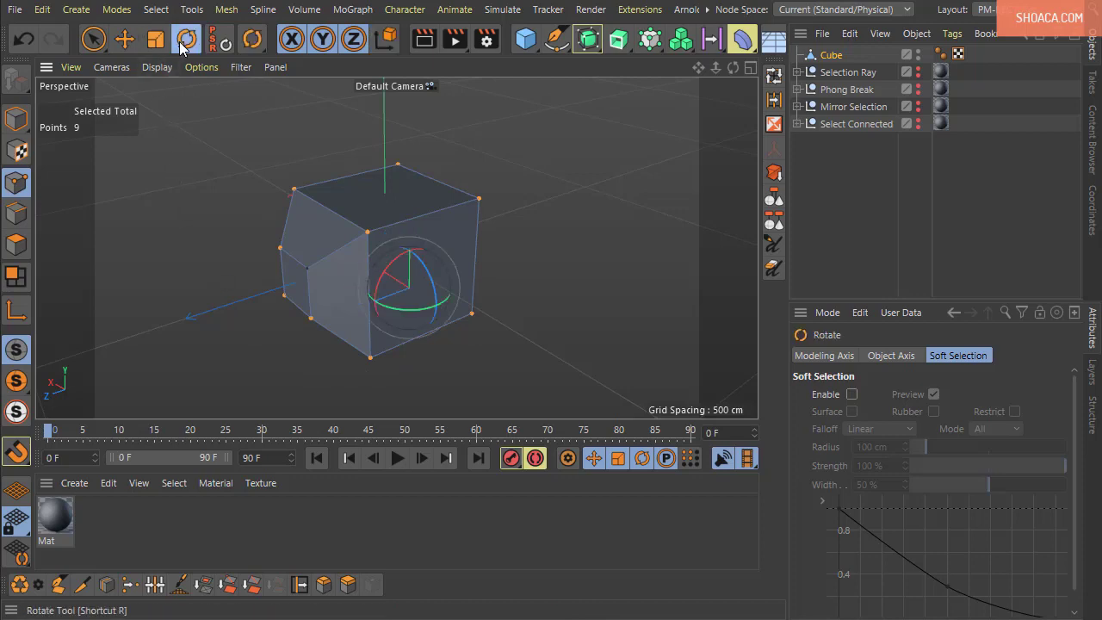
click(293, 189)
- Return to Edges mode and select nine edges around the Cube's bevel, top and side faces with the Rotate tool
right_click(34, 216)
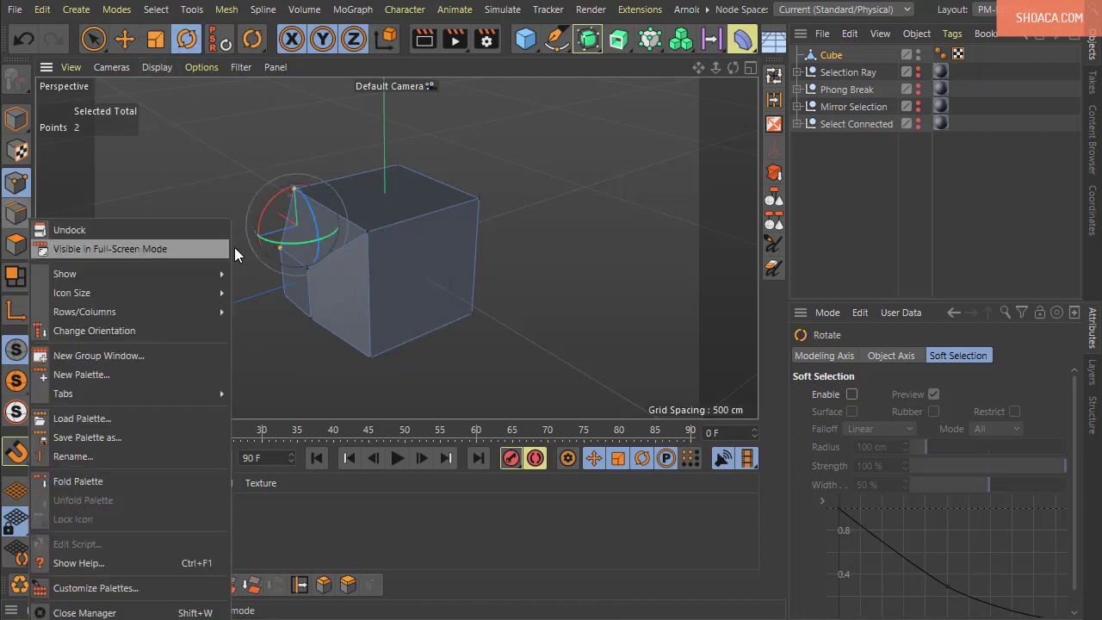
click(28, 215)
click(28, 215)
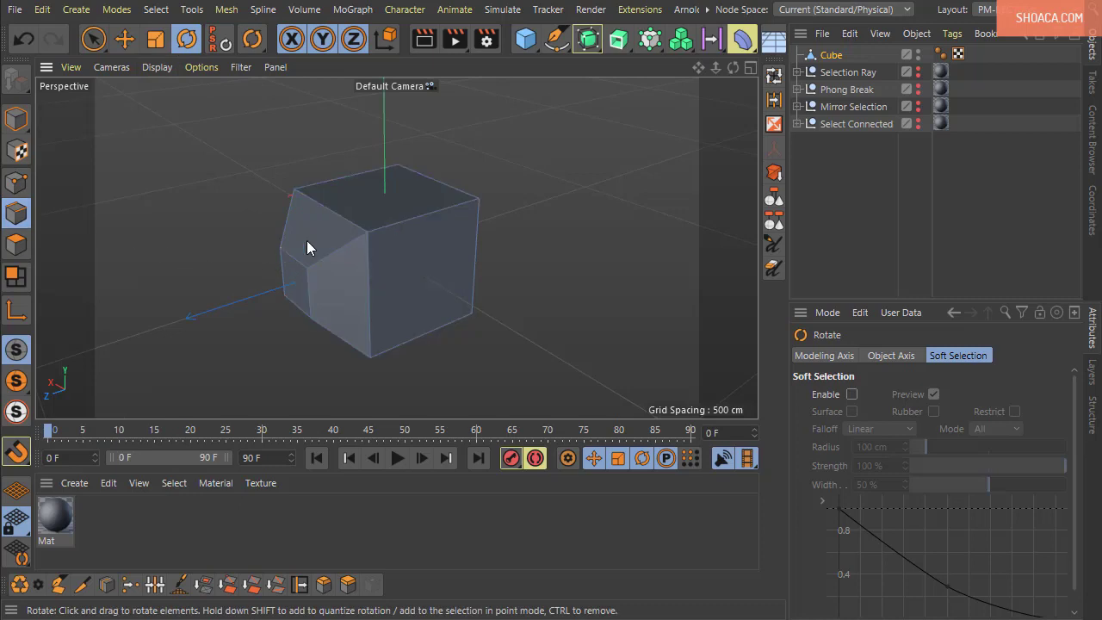
shift+click(283, 271)
shift+click(296, 259)
shift+click(343, 217)
shift+click(441, 183)
shift+click(441, 210)
shift+click(413, 338)
shift+click(330, 333)
shift+click(310, 297)
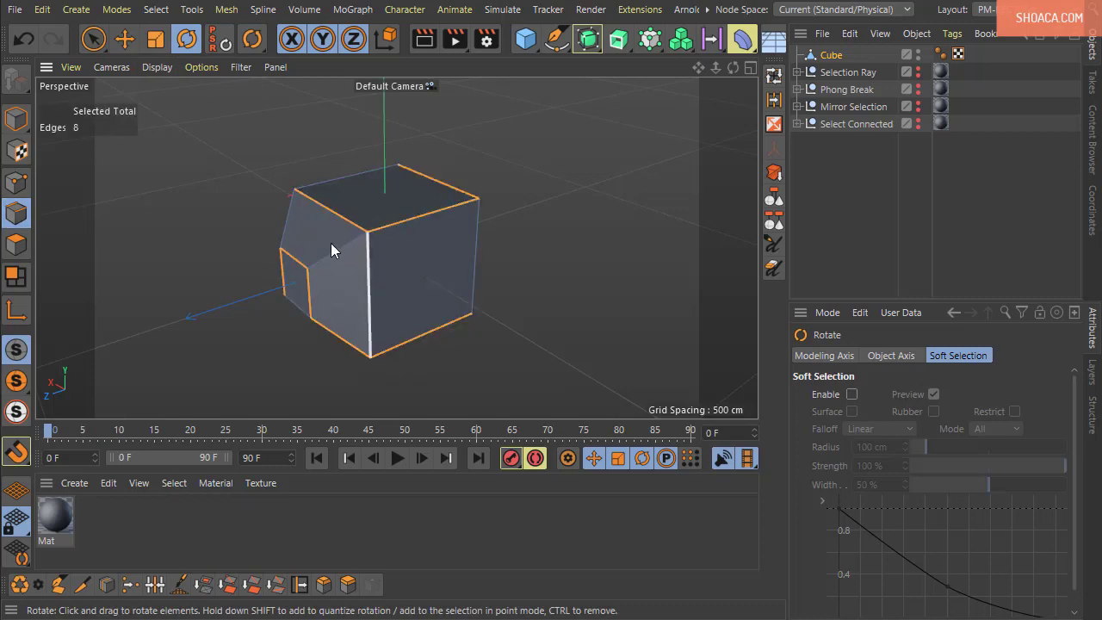
shift+click(331, 250)
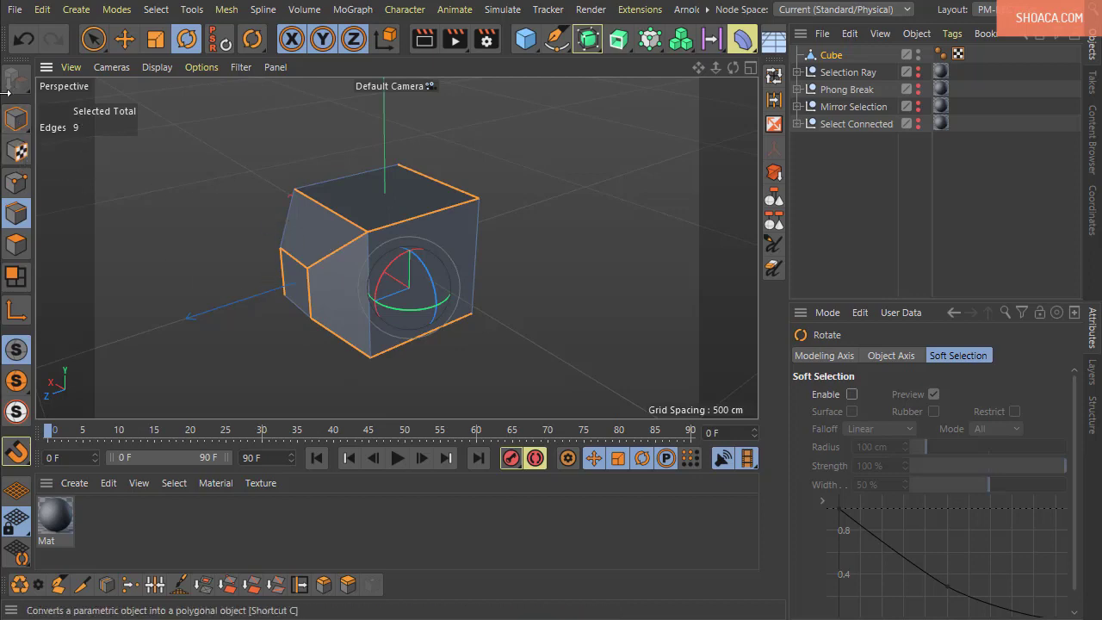
- In Model mode, move the whole Cube far back along its Z axis and frame it in the view
click(15, 118)
mouse_move(526, 328)
alt+mouse_down()
mouse_move(531, 374)
mouse_move(528, 339)
alt+mouse_up()
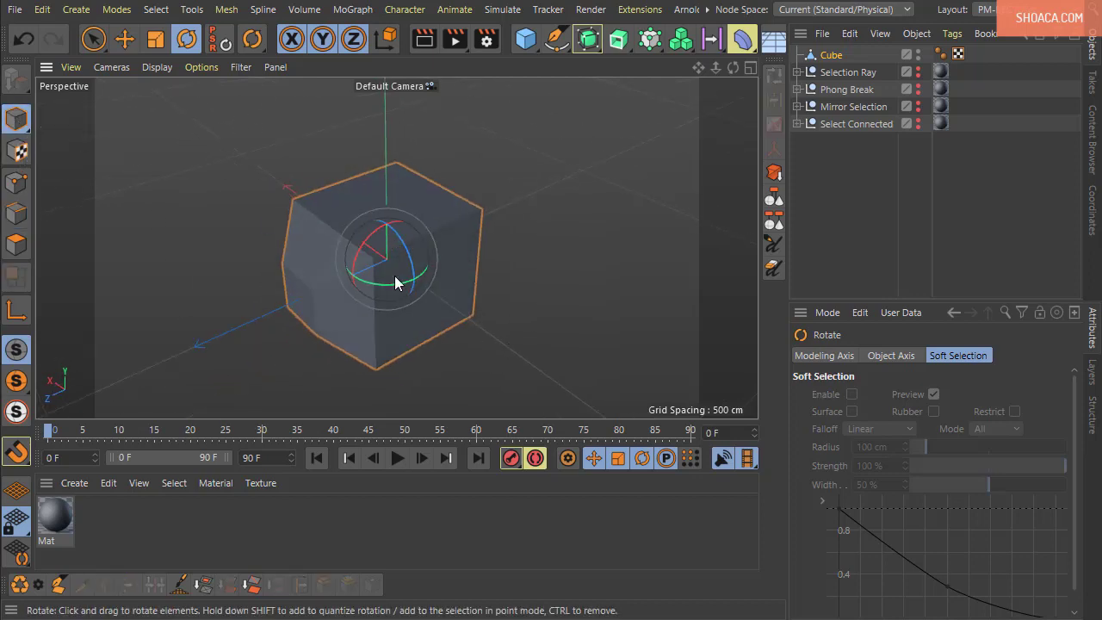
click(128, 41)
drag(328, 286, 751, 65)
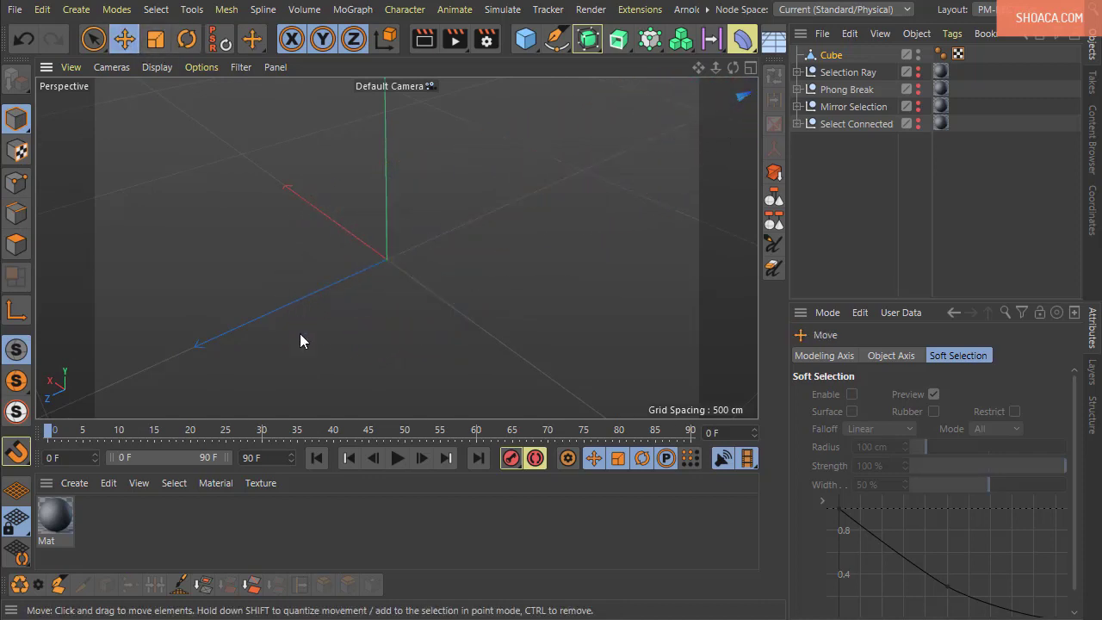
alt+drag(395, 247, 407, 279)
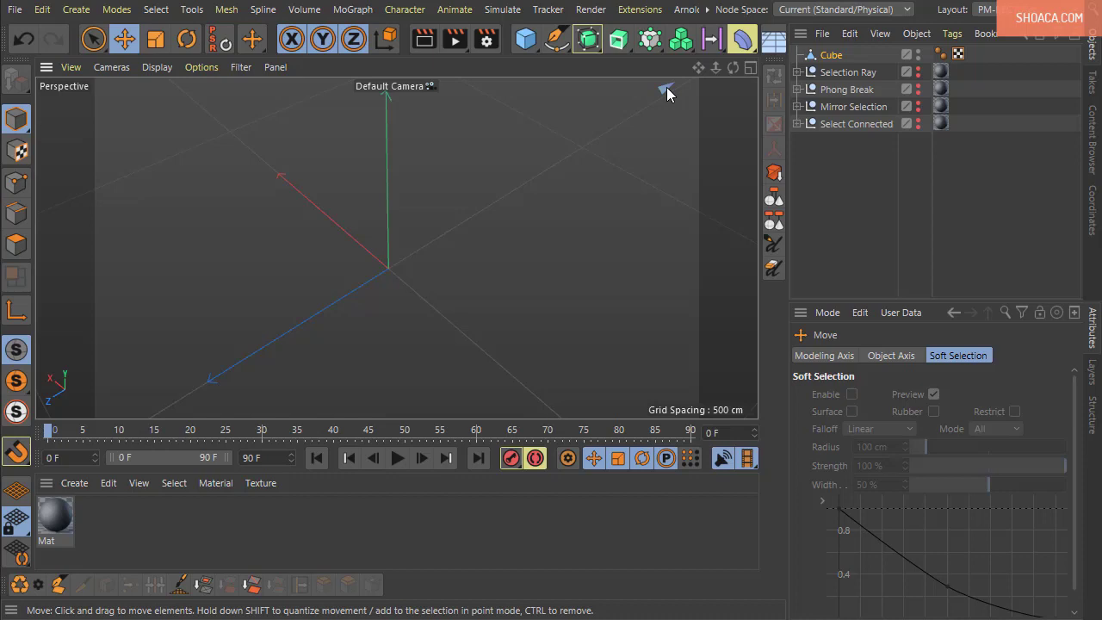
key(s)
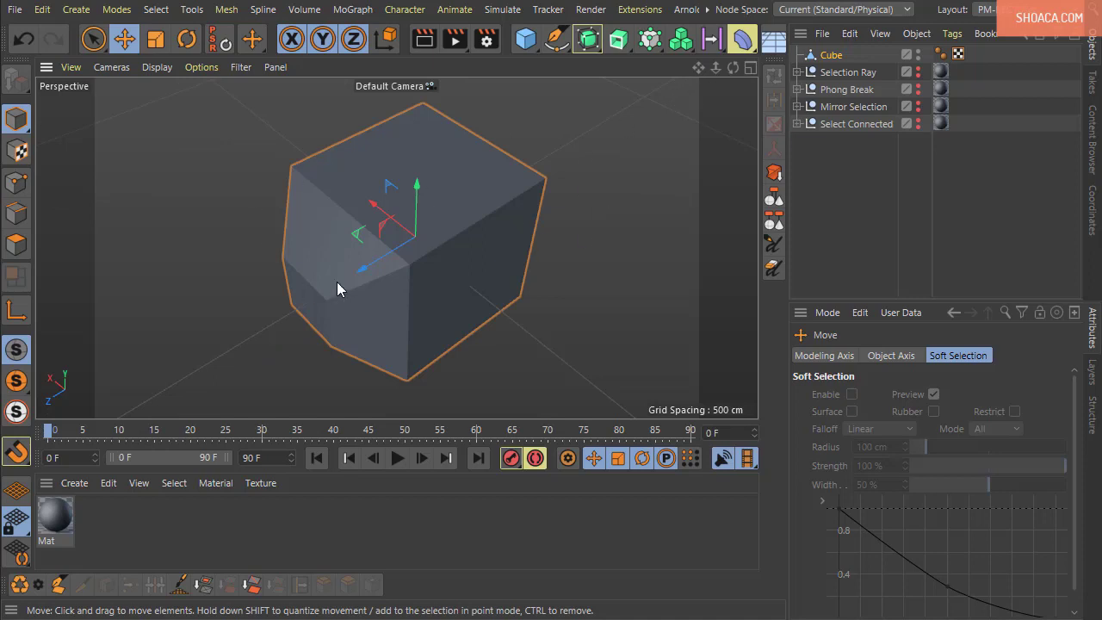
- Move the Cube far forward along its Z axis and frame it in the view again
drag(380, 260, 0, 488)
alt+drag(194, 381, 229, 326)
key(s)
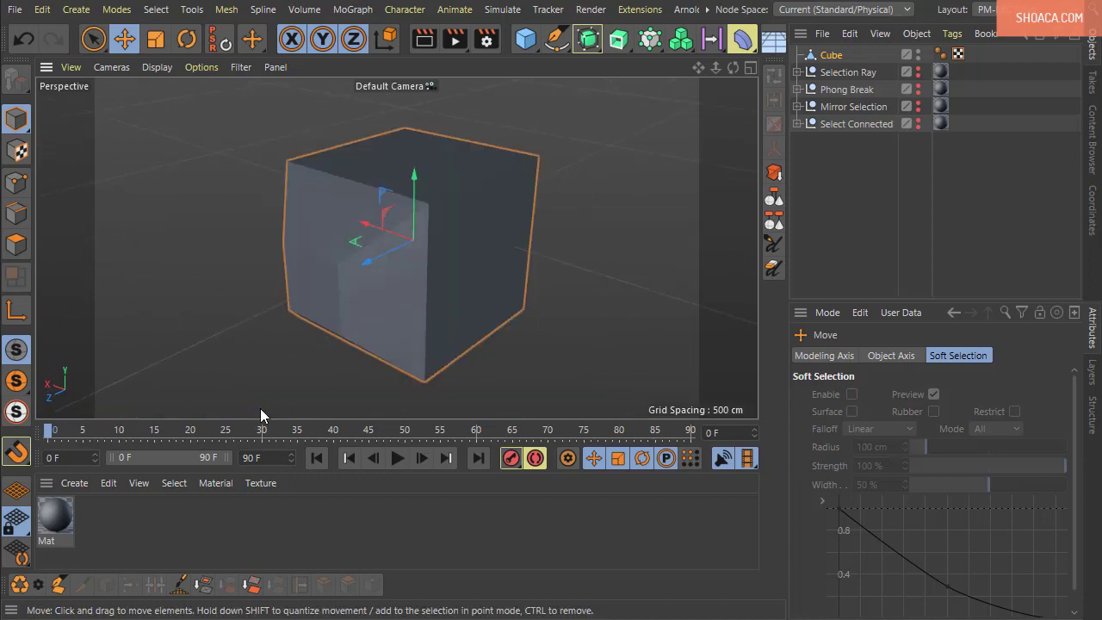
scroll(398, 300, down, 1)
alt+middle_drag(398, 301, 399, 294)
alt+drag(401, 331, 459, 315)
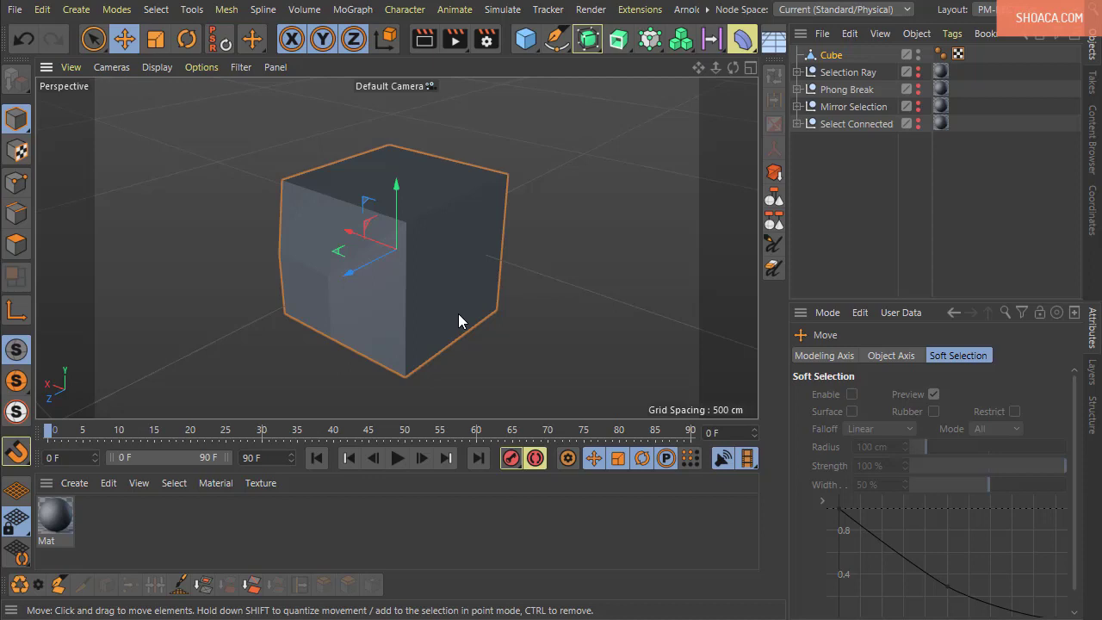
- Delete the Cube, then make the Selection Ray group visible and expand it
click(827, 56)
key(Delete)
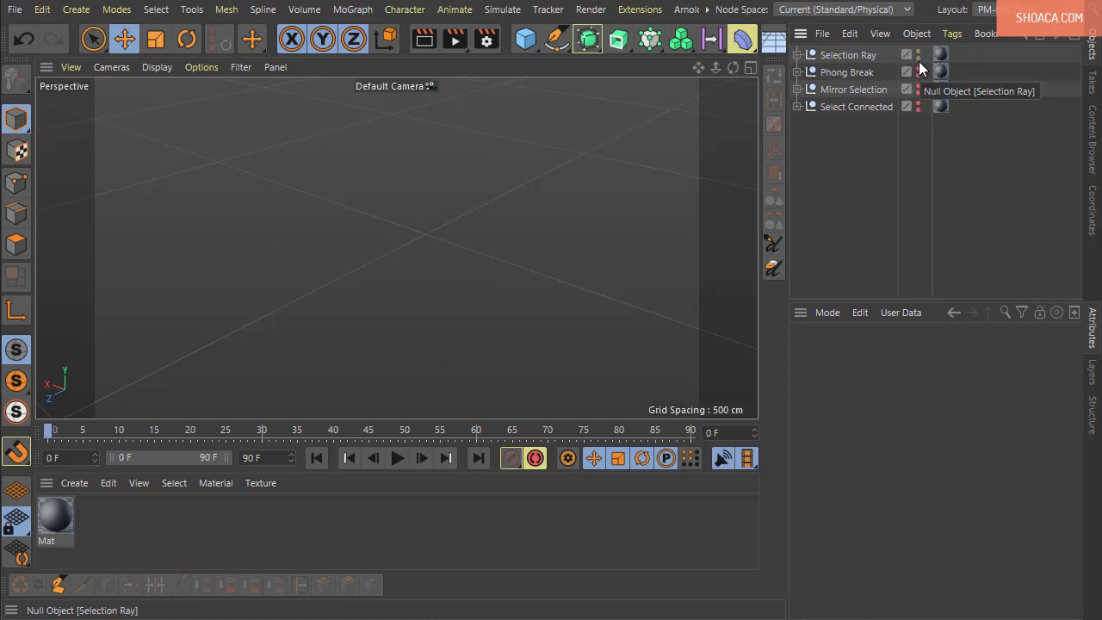
click(797, 54)
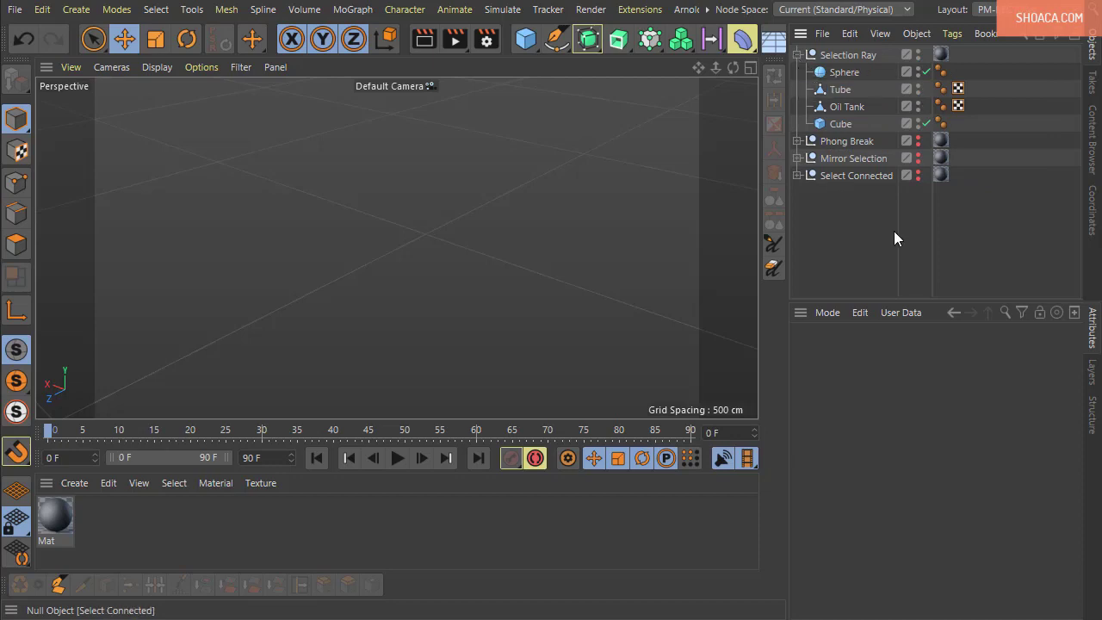
- Examine the Sphere, Tube, Oil Tank and Cube in the Selection Ray group, framing the Cube and viewing how the objects overlap
click(847, 73)
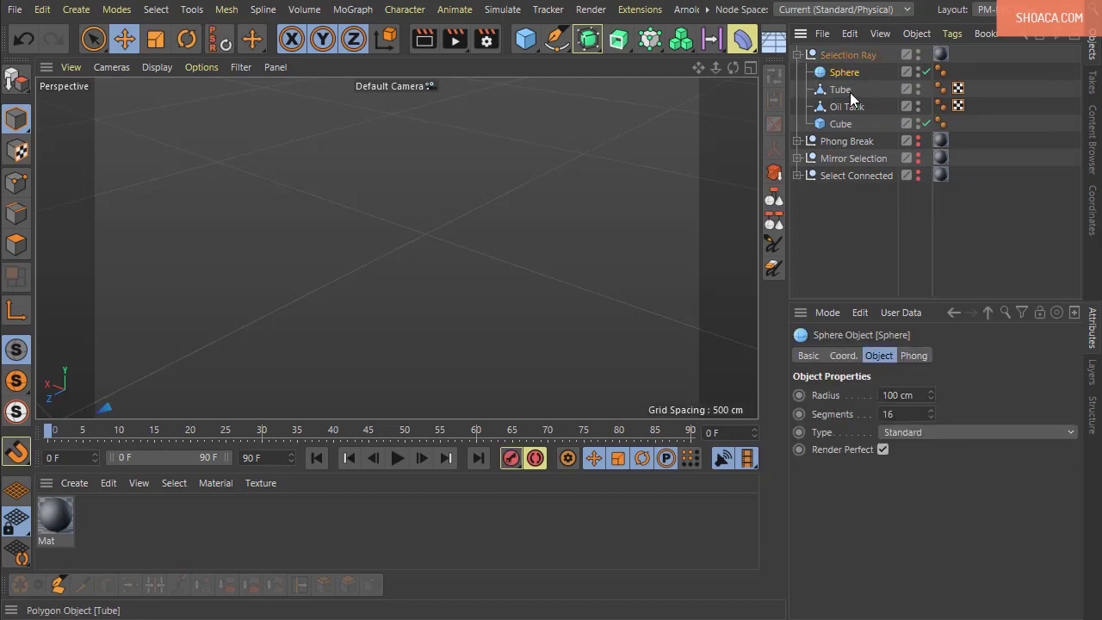
click(848, 90)
click(849, 105)
click(837, 123)
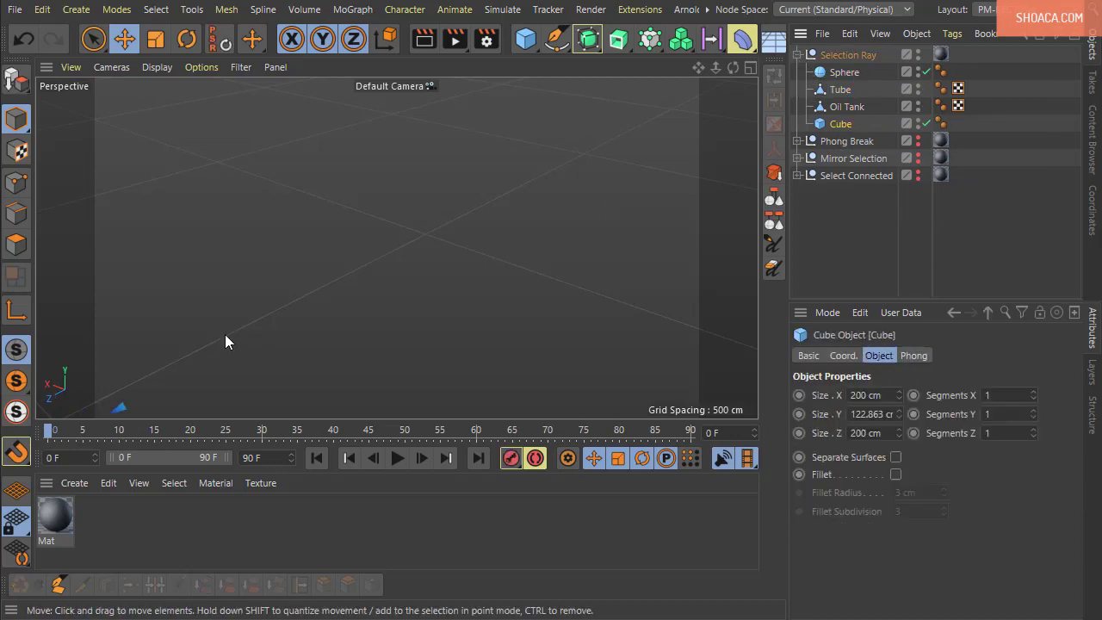
key(o)
alt+drag(630, 313, 450, 261)
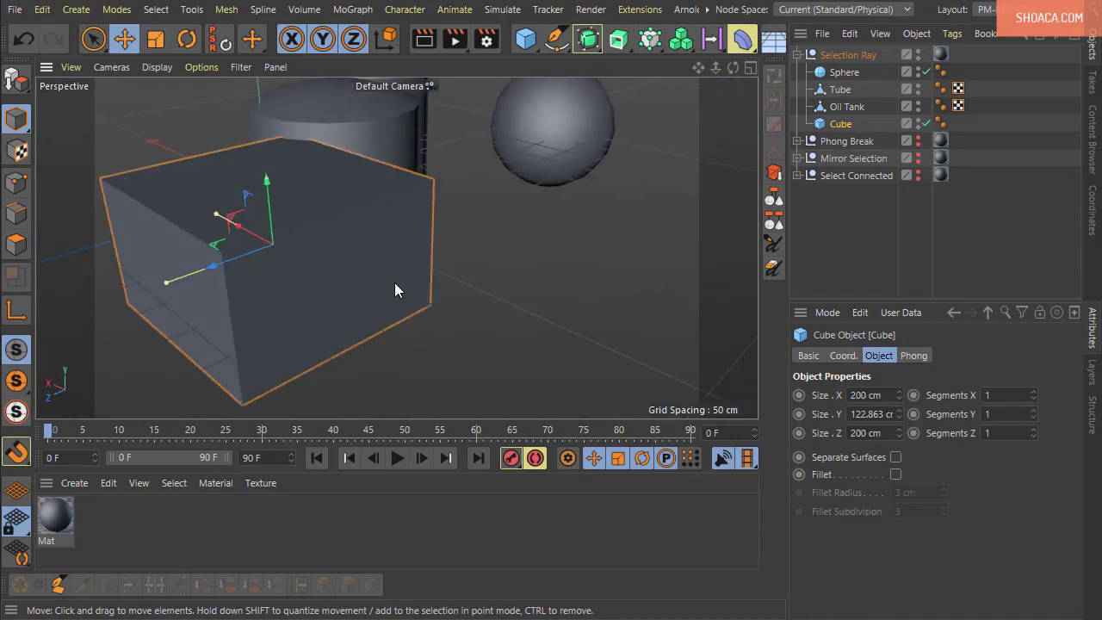
alt+drag(395, 290, 453, 331)
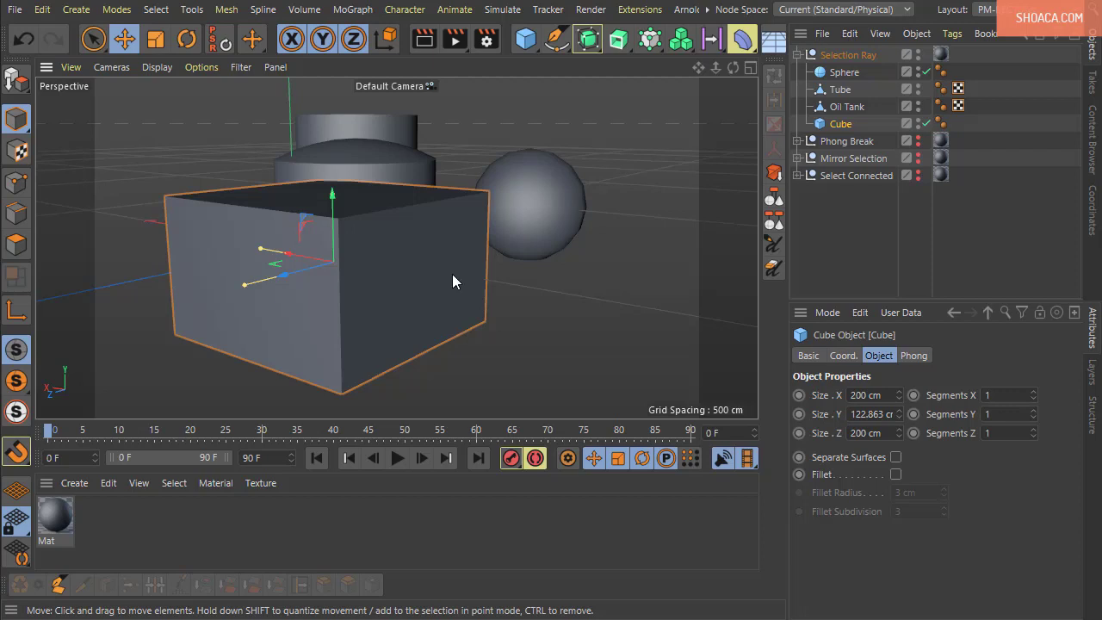
alt+drag(453, 281, 465, 366)
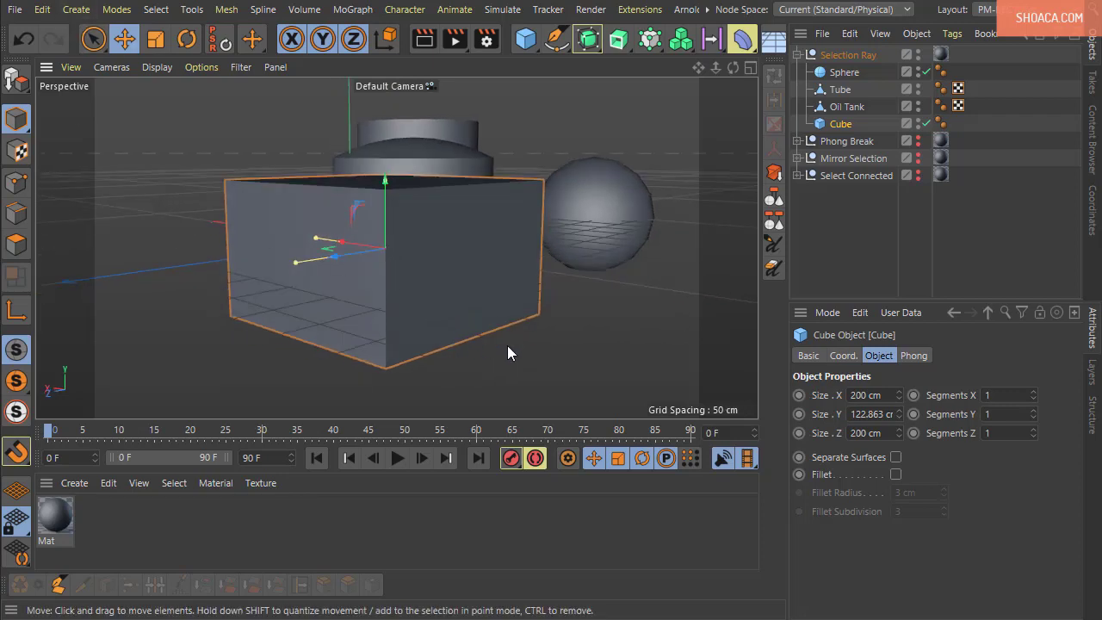
mouse_move(507, 346)
alt+mouse_down()
mouse_move(493, 325)
mouse_move(501, 337)
alt+mouse_up()
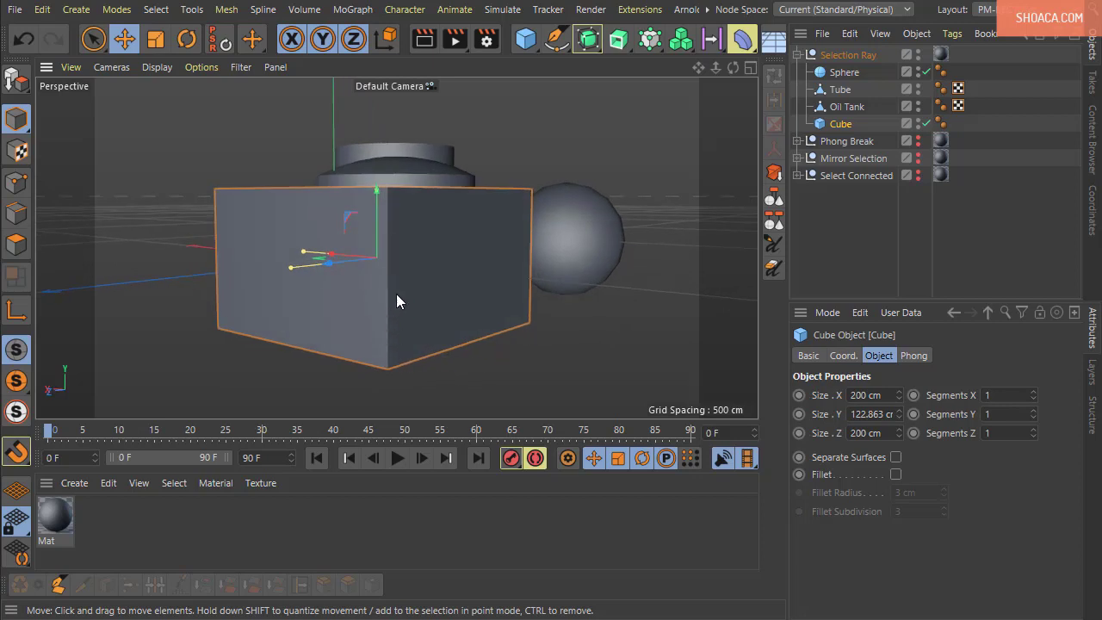
mouse_move(396, 294)
mouse_down()
mouse_move(389, 273)
mouse_move(388, 291)
mouse_up()
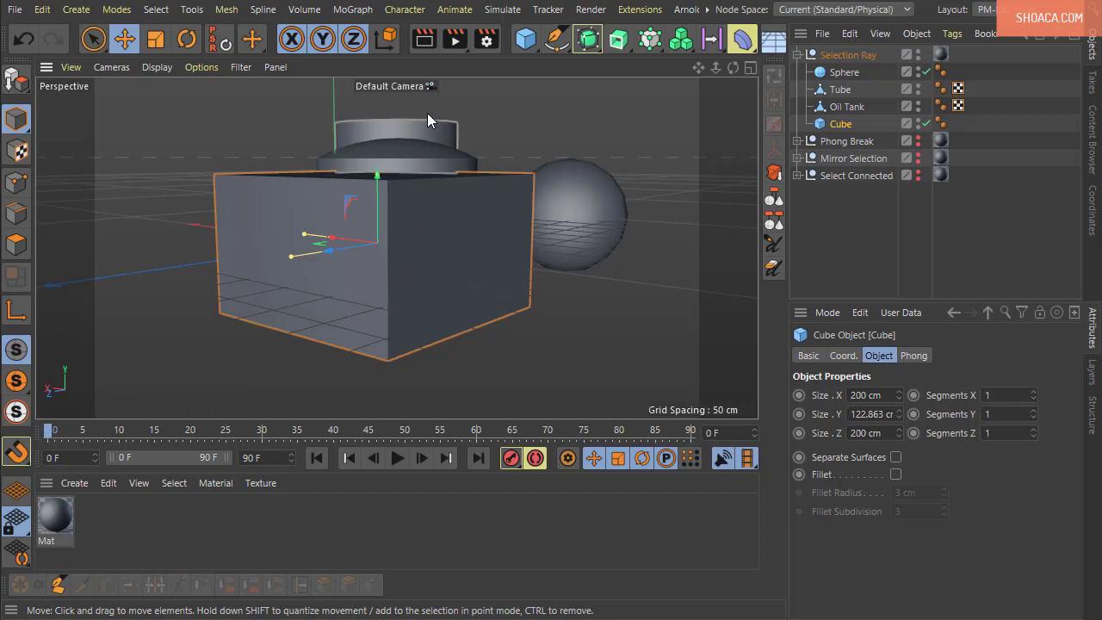
- Pick the Tube from the list of objects lying behind the Cube and add the Oil Tank to the selection
ctrl+shift+right_click(390, 258)
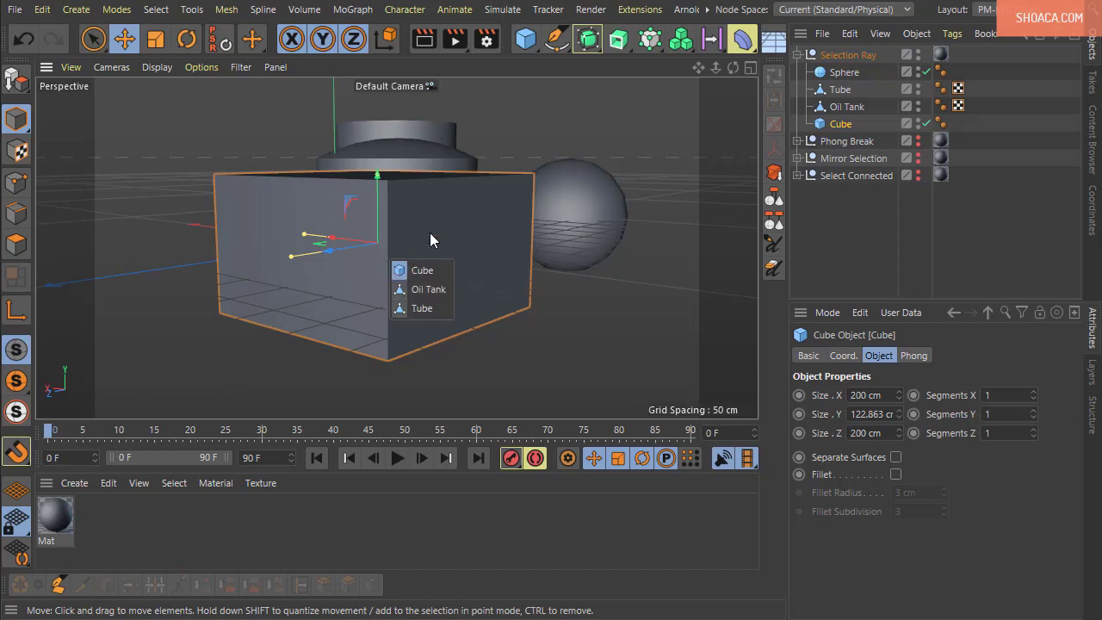
click(427, 309)
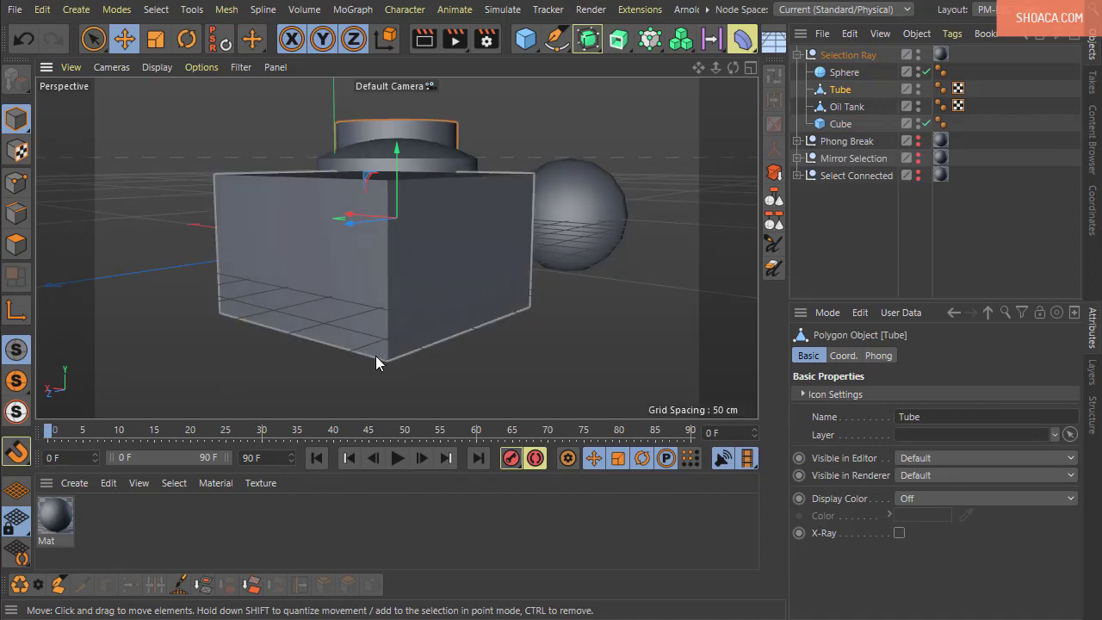
ctrl+shift+right_click(382, 262)
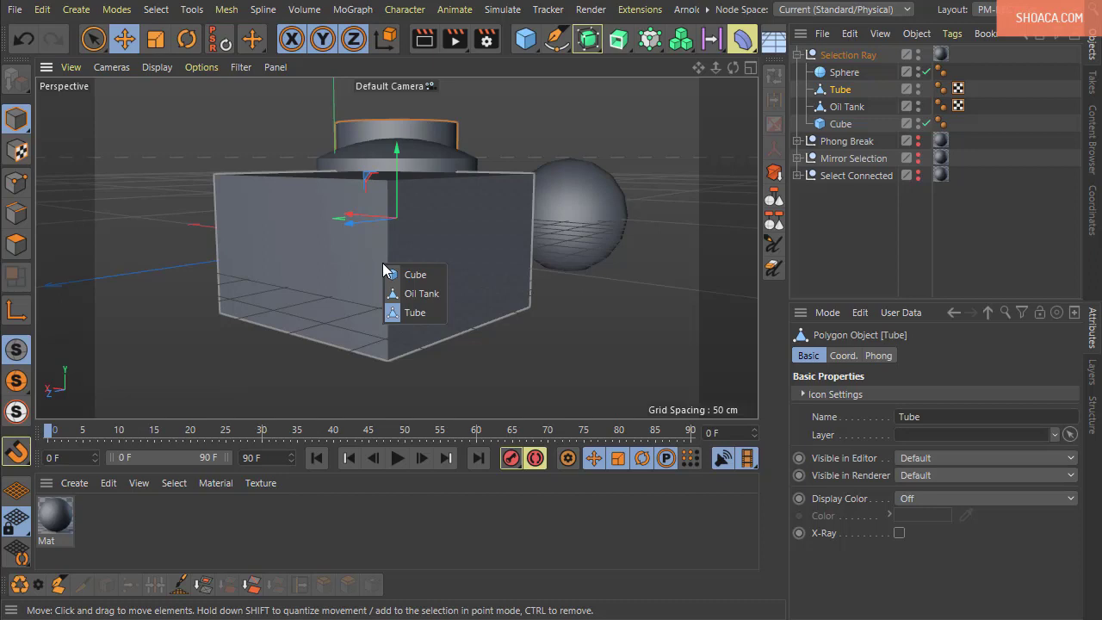
shift+click(410, 294)
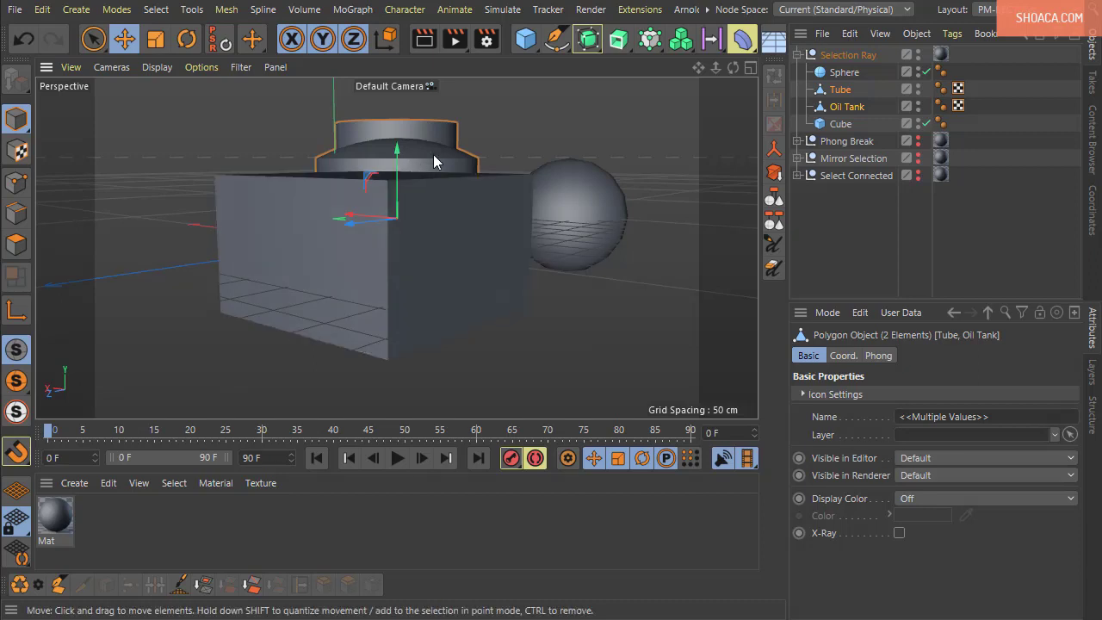
- Select only the Tube from the list of objects overlapping behind the cube
click(377, 251)
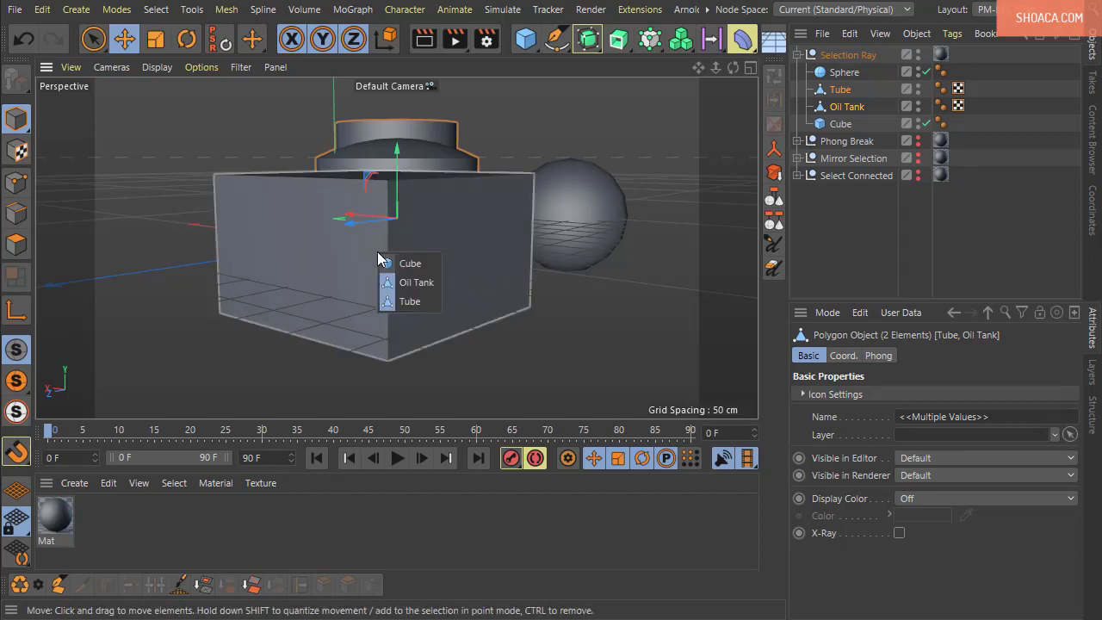
click(409, 301)
scroll(423, 327, up, 5)
scroll(370, 263, down, 8)
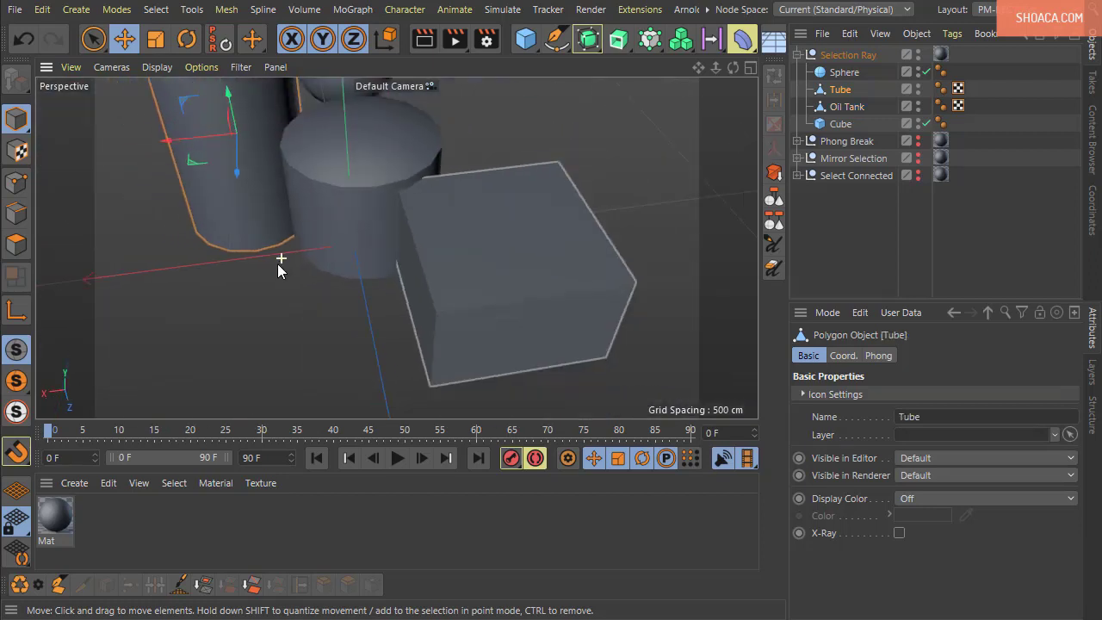
scroll(305, 233, up, 6)
mouse_move(419, 312)
alt+mouse_down()
mouse_move(407, 280)
mouse_move(431, 304)
alt+mouse_up()
alt+drag(336, 278, 388, 328)
scroll(396, 329, down, 2)
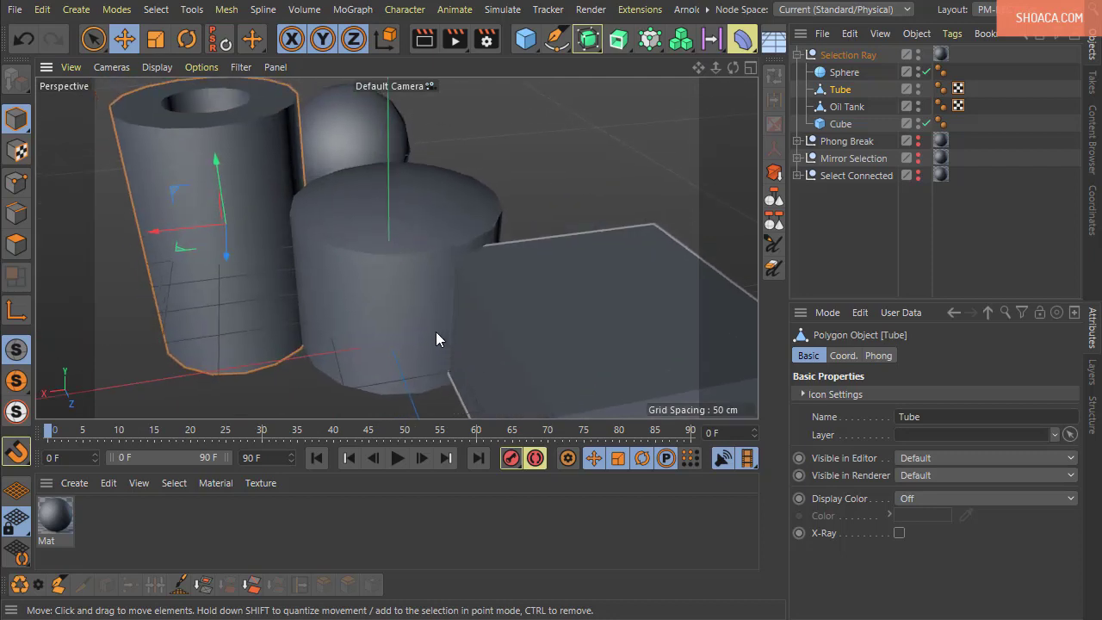
- Select the Oil Tank and then the Tube individually in the viewport
alt+drag(452, 344, 413, 288)
scroll(423, 288, down, 1)
click(413, 289)
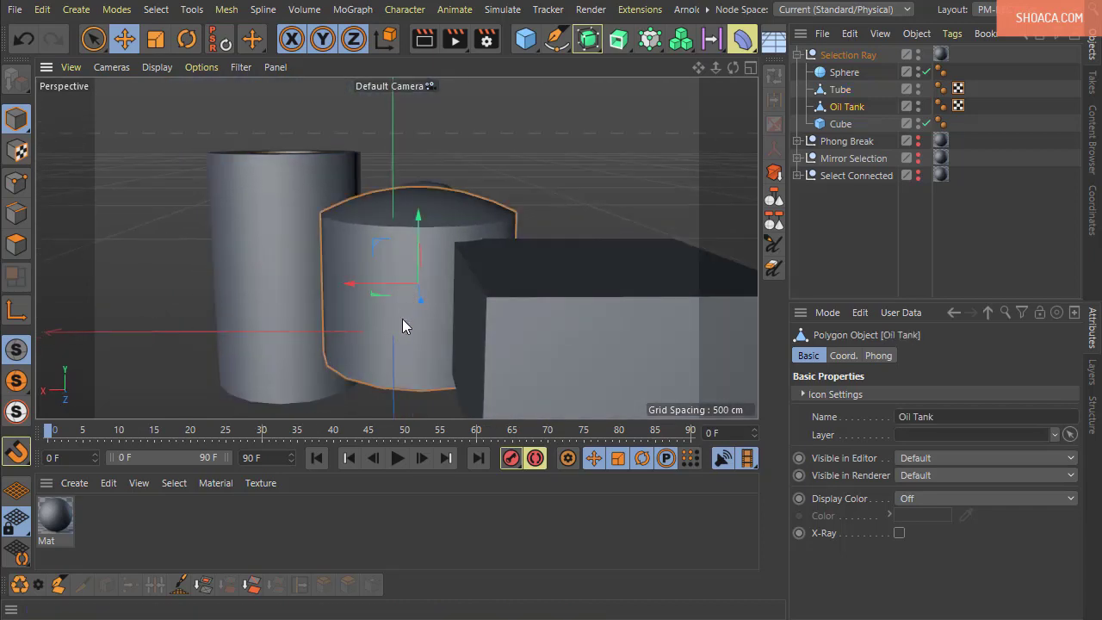
click(319, 400)
- Select the Sphere hidden behind the Oil Tank from the list of overlapping objects
mouse_move(405, 290)
alt+mouse_down()
mouse_move(417, 292)
mouse_move(414, 279)
alt+mouse_up()
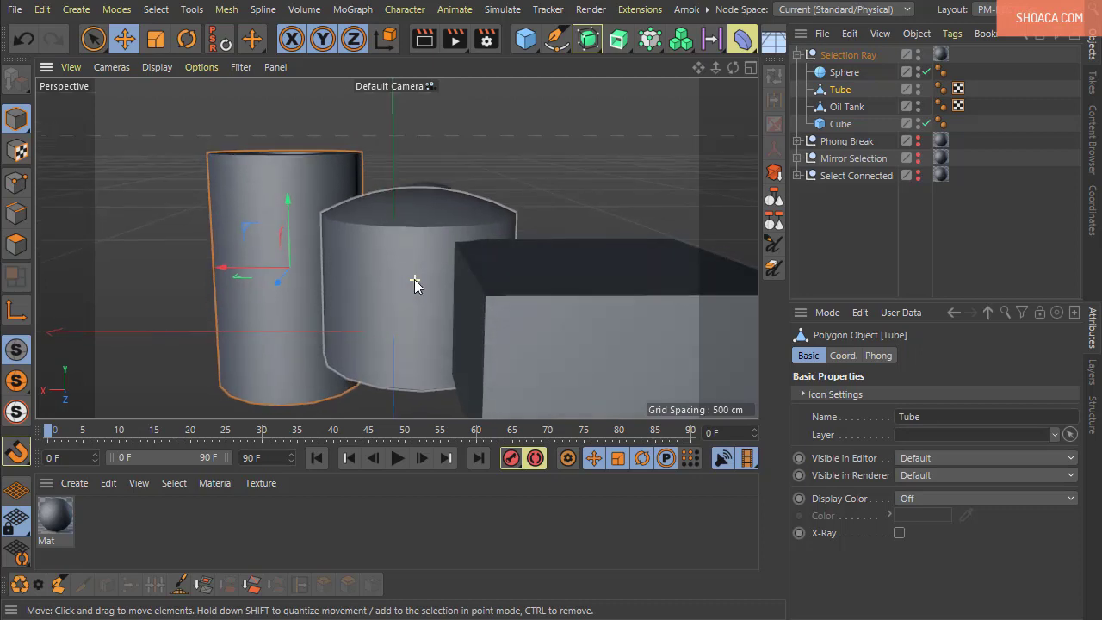
ctrl+shift+right_click(414, 279)
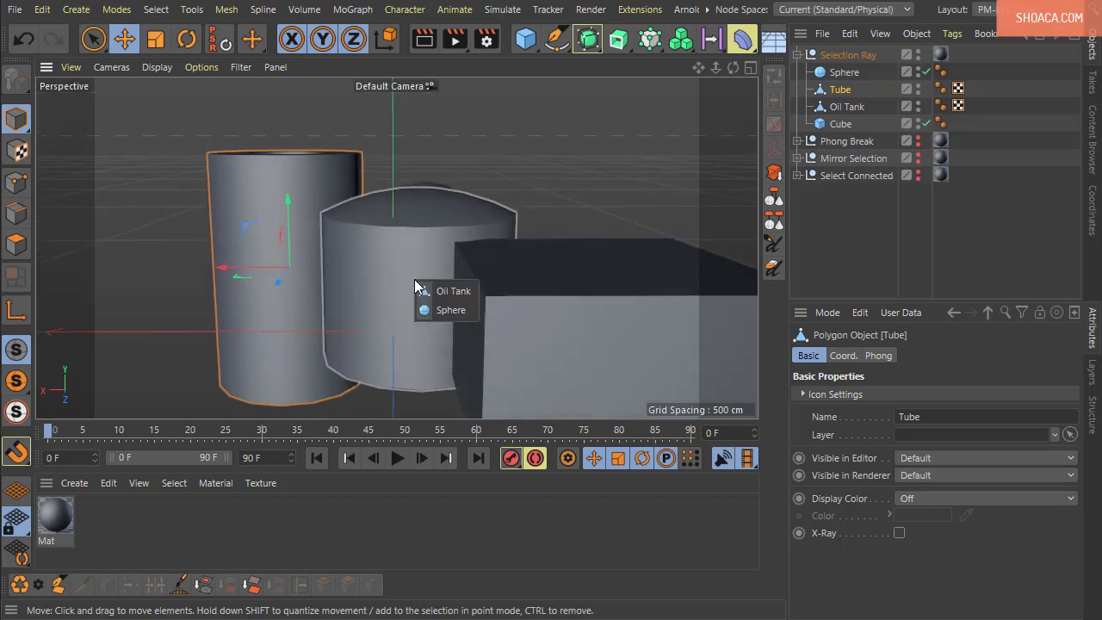
click(449, 309)
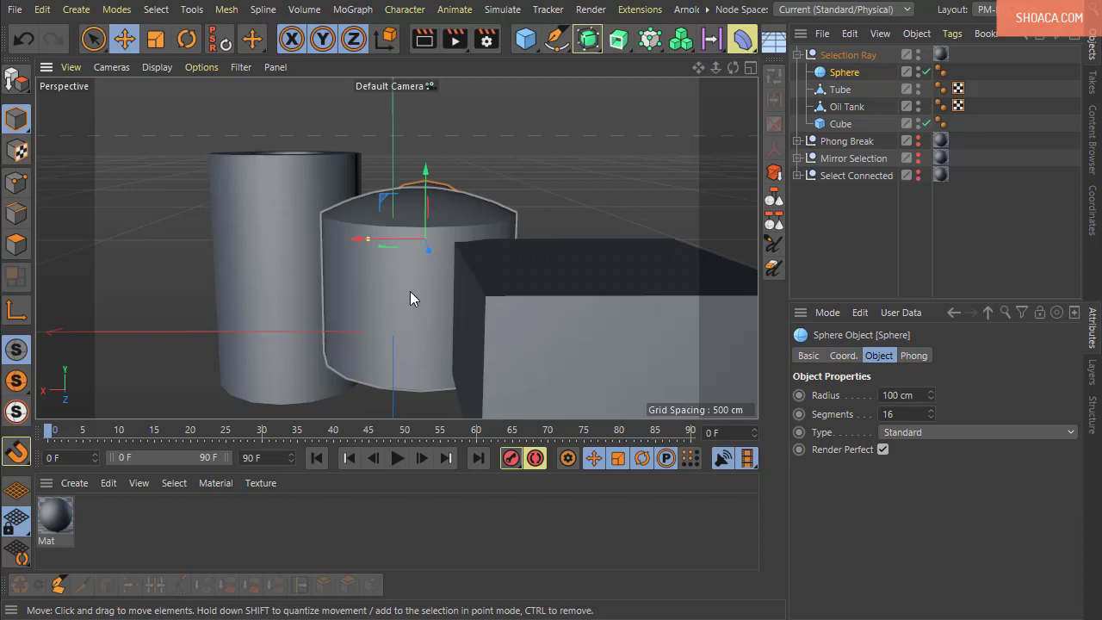
alt+drag(499, 241, 493, 337)
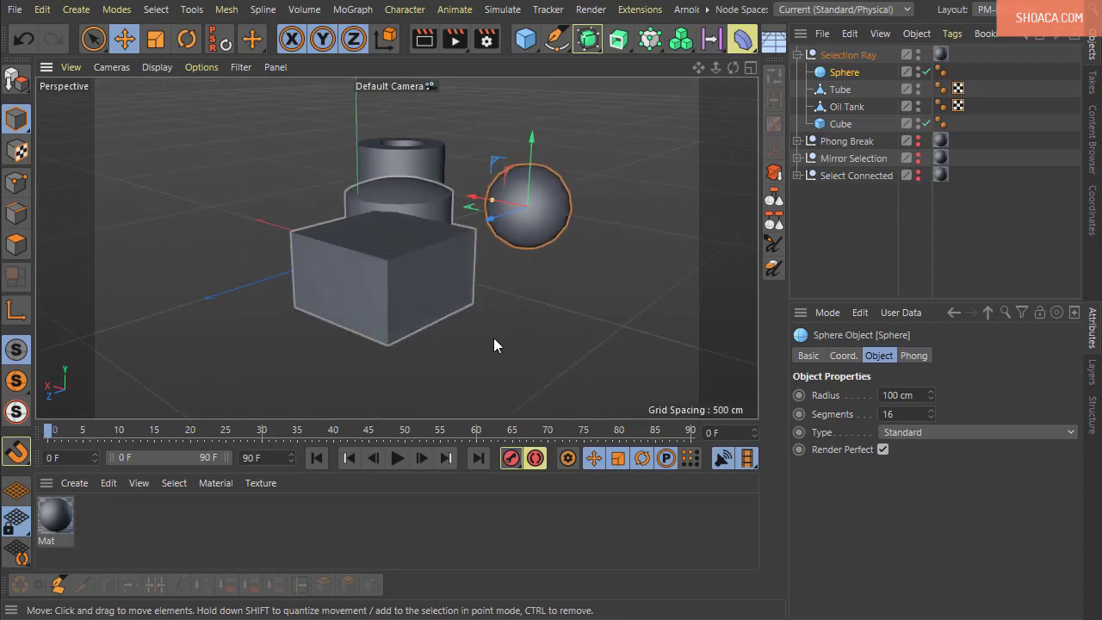
alt+drag(494, 336, 608, 347)
- Look through the available selection tools and activate Lasso Selection
click(156, 10)
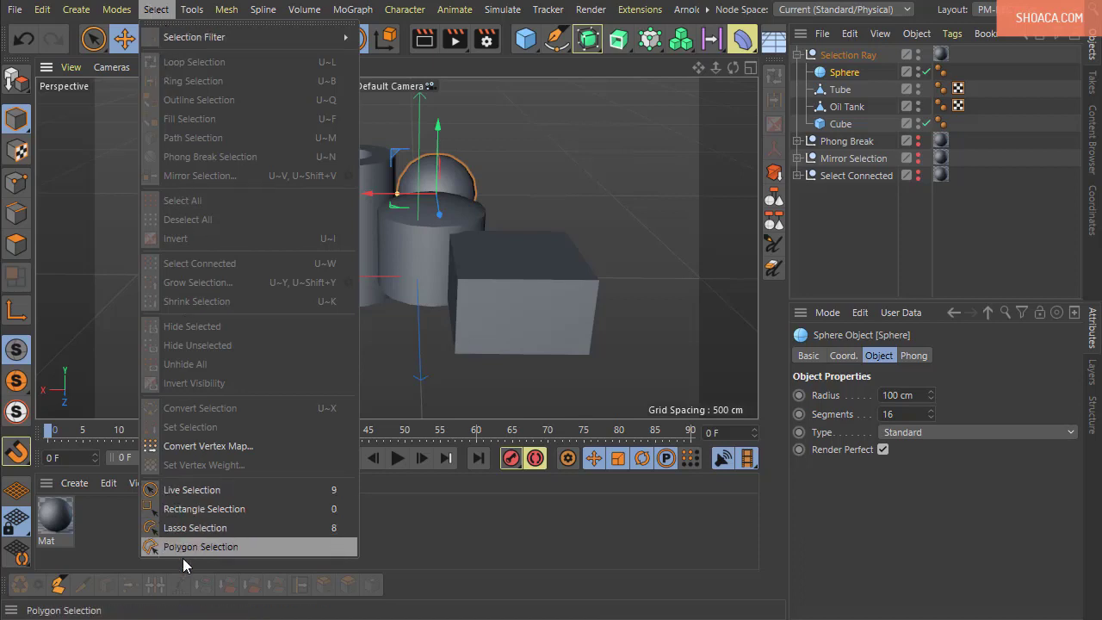
click(190, 491)
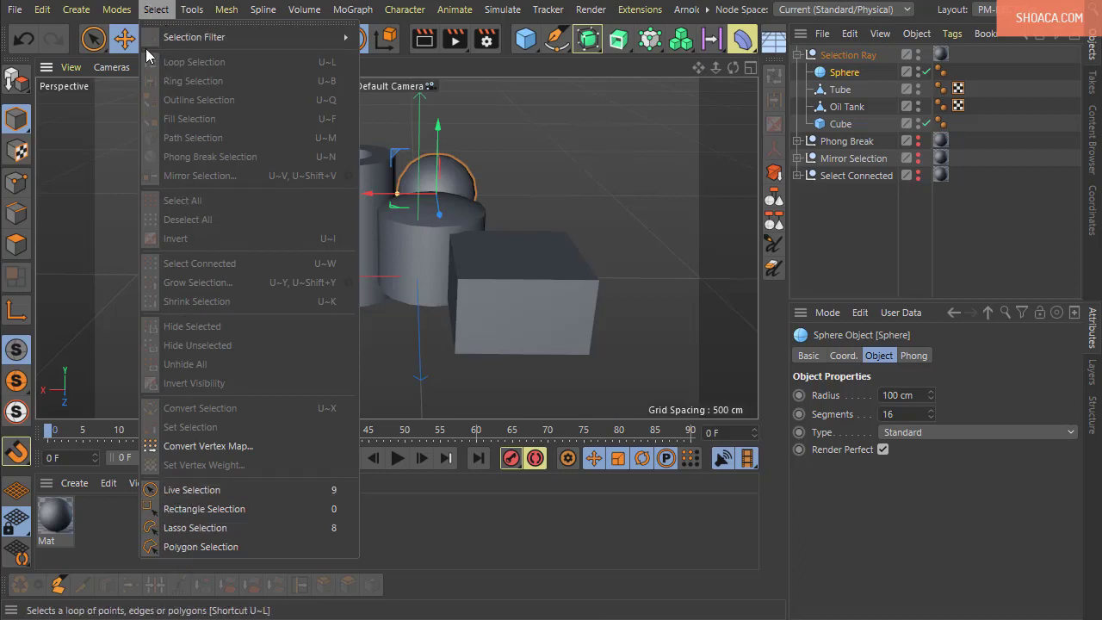
click(93, 38)
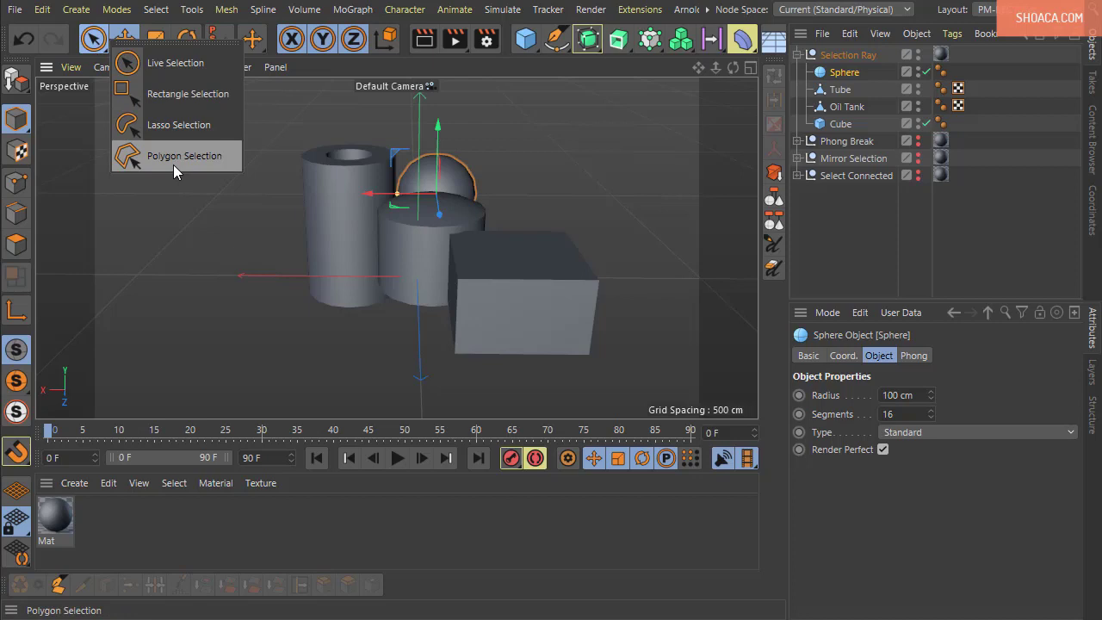
click(179, 125)
- Change the active selection tool to Polygon Selection
click(116, 10)
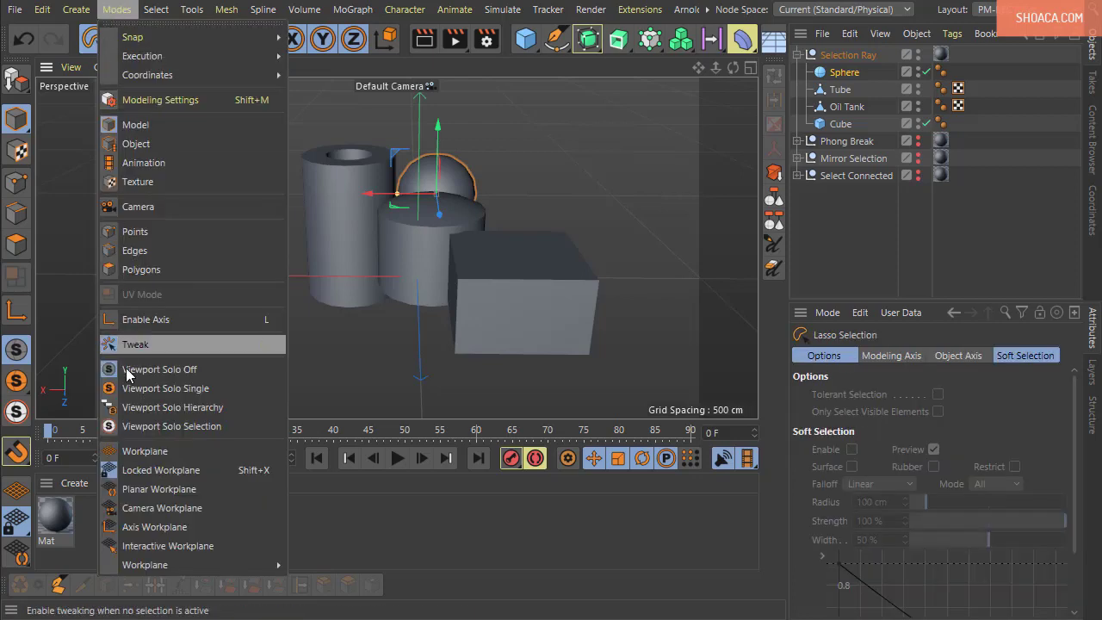
mouse_move(156, 10)
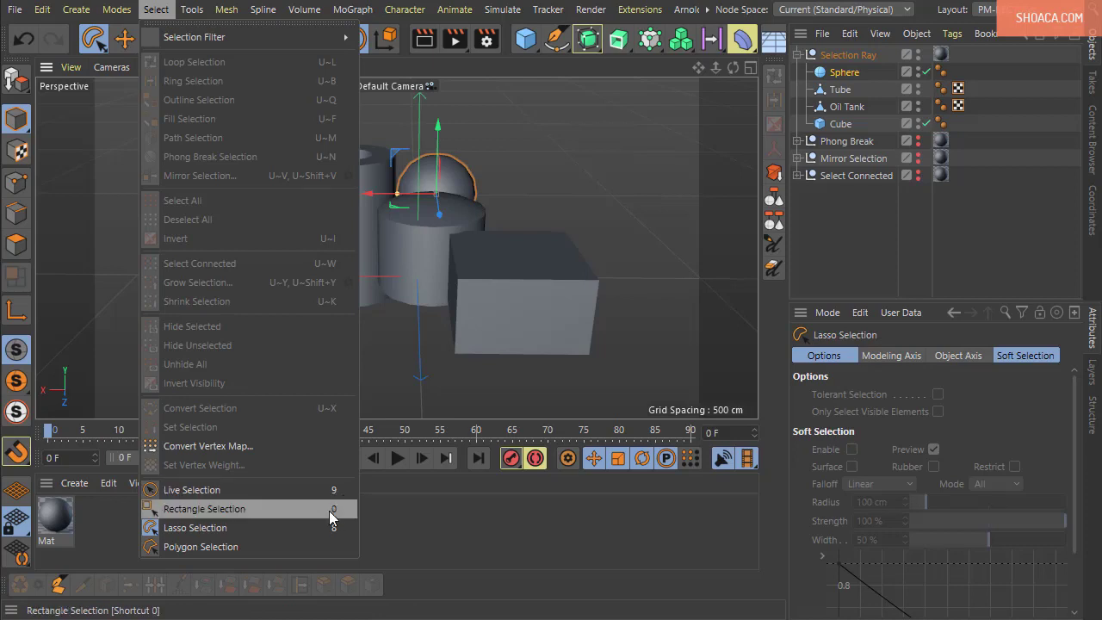
click(313, 555)
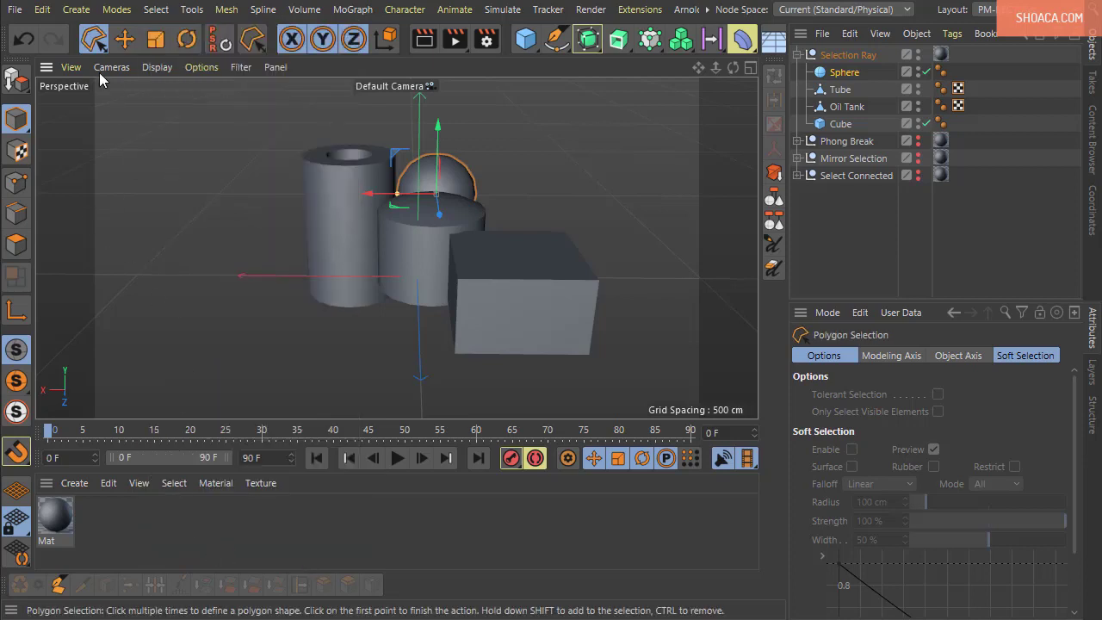
- Activate Live Selection, select the Cube and make it editable
drag(103, 43, 119, 57)
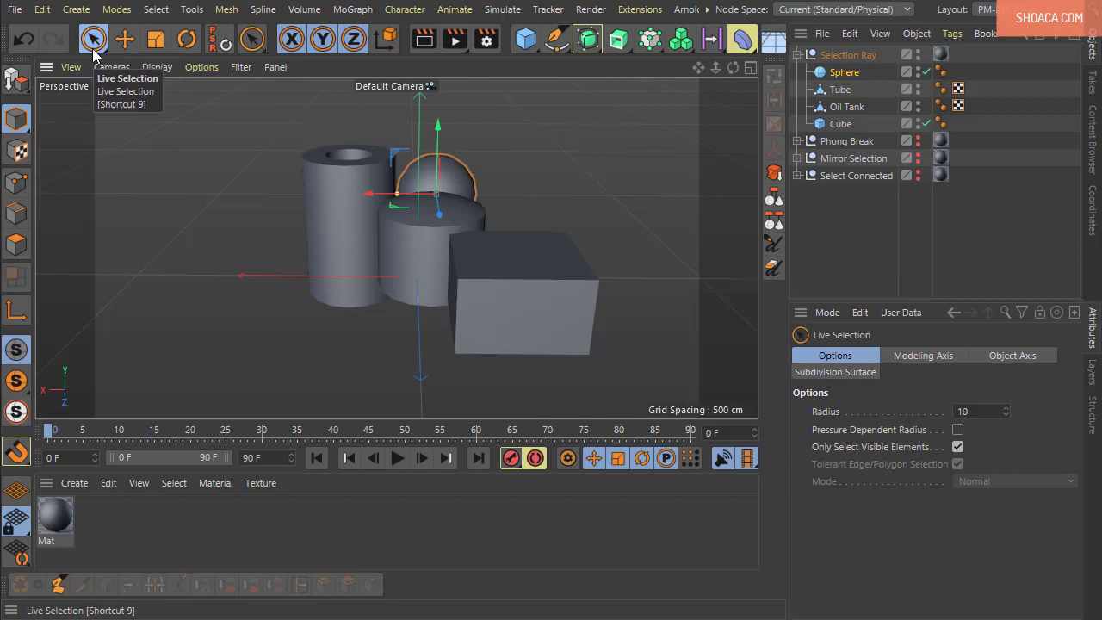
click(550, 301)
alt+drag(549, 301, 474, 301)
click(22, 88)
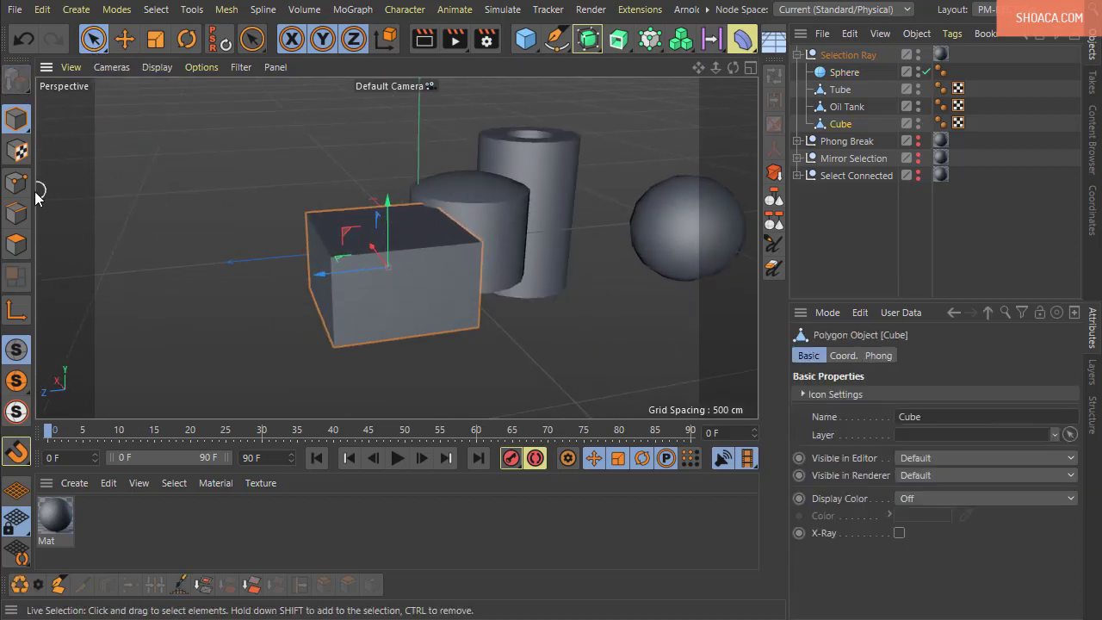
- Enter Polygons mode and select the narrow visible side face of the cube
click(15, 244)
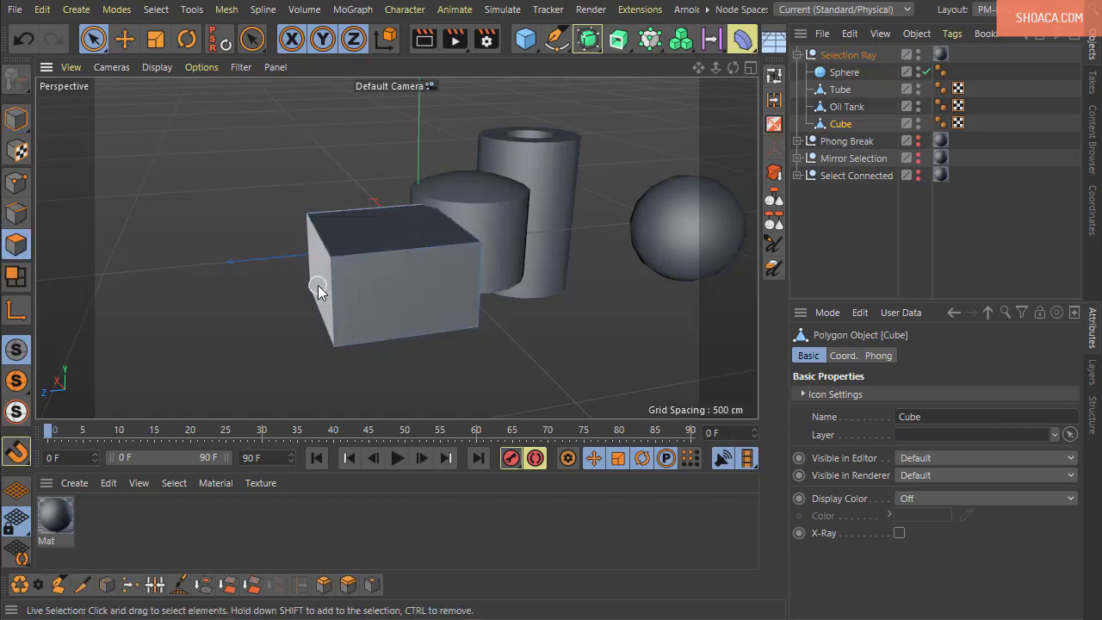
click(16, 183)
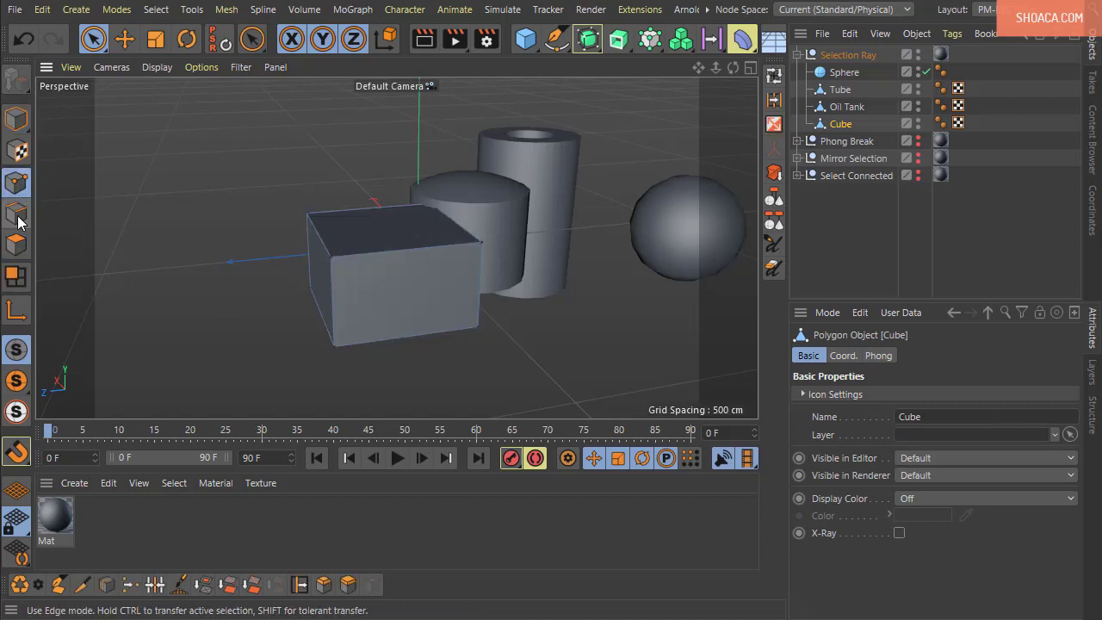
click(15, 245)
click(315, 277)
- Bevel the selected side face of the cube with an offset and extrusion of about 34 cm
alt+drag(289, 343, 254, 322)
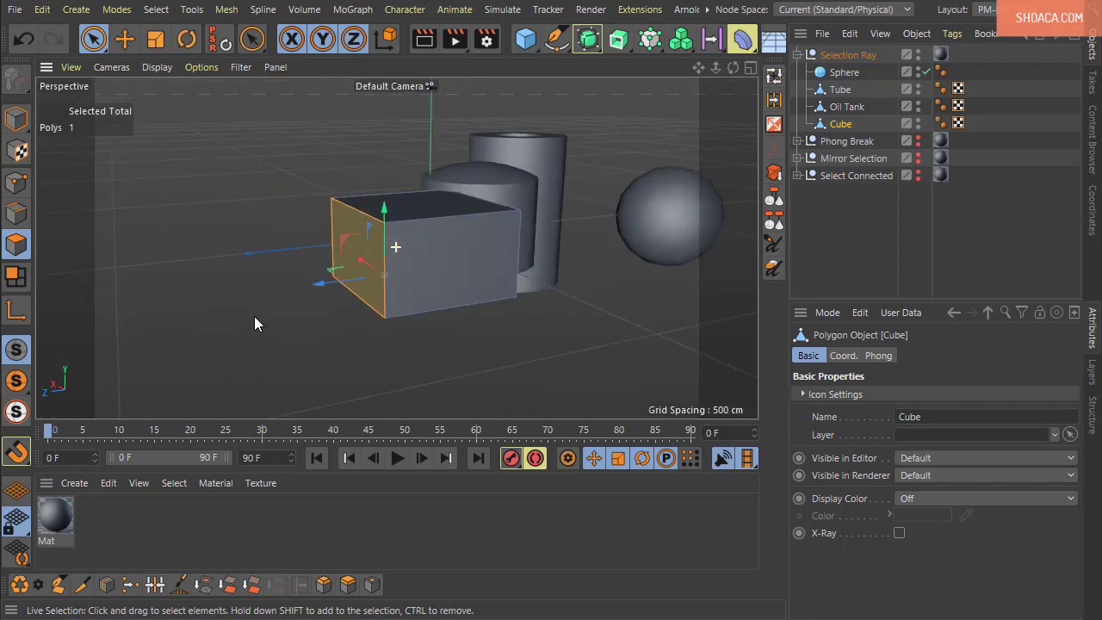
right_click(345, 226)
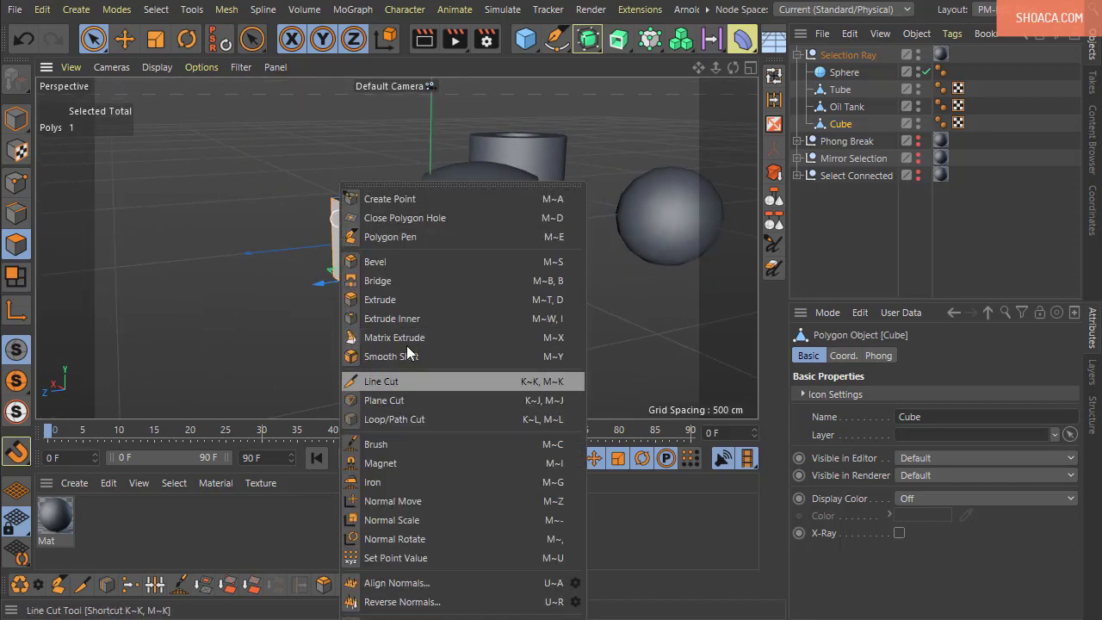
click(397, 265)
drag(385, 306, 410, 306)
mouse_move(521, 353)
alt+mouse_down()
mouse_move(517, 371)
mouse_move(509, 353)
alt+mouse_up()
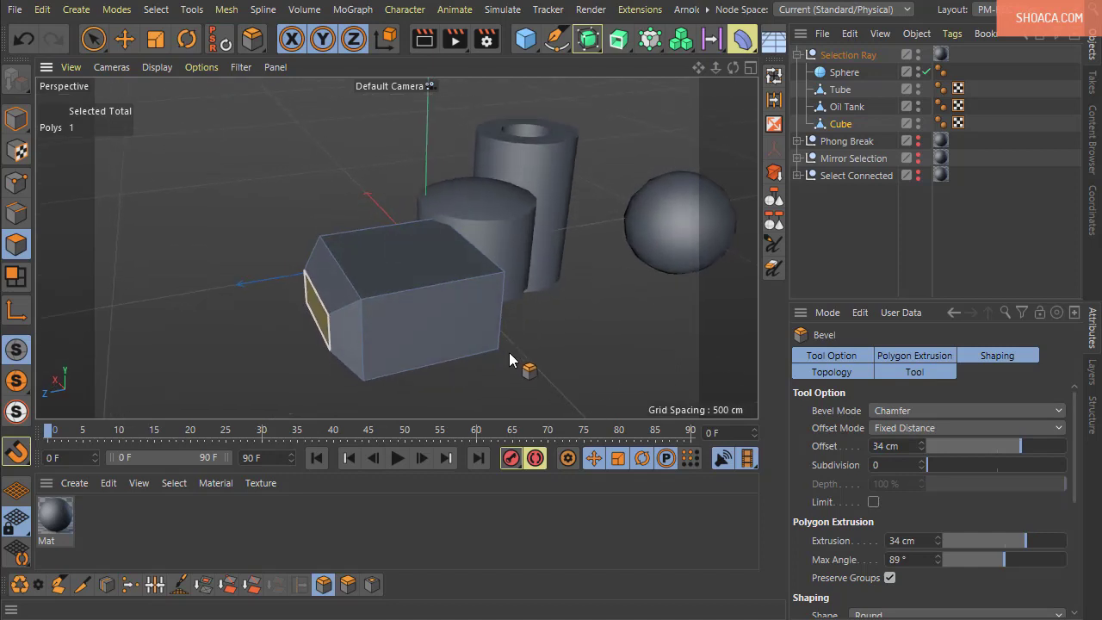
- Return to Live Selection and paint-select the cube's top face and its large front side face
click(113, 9)
key(9)
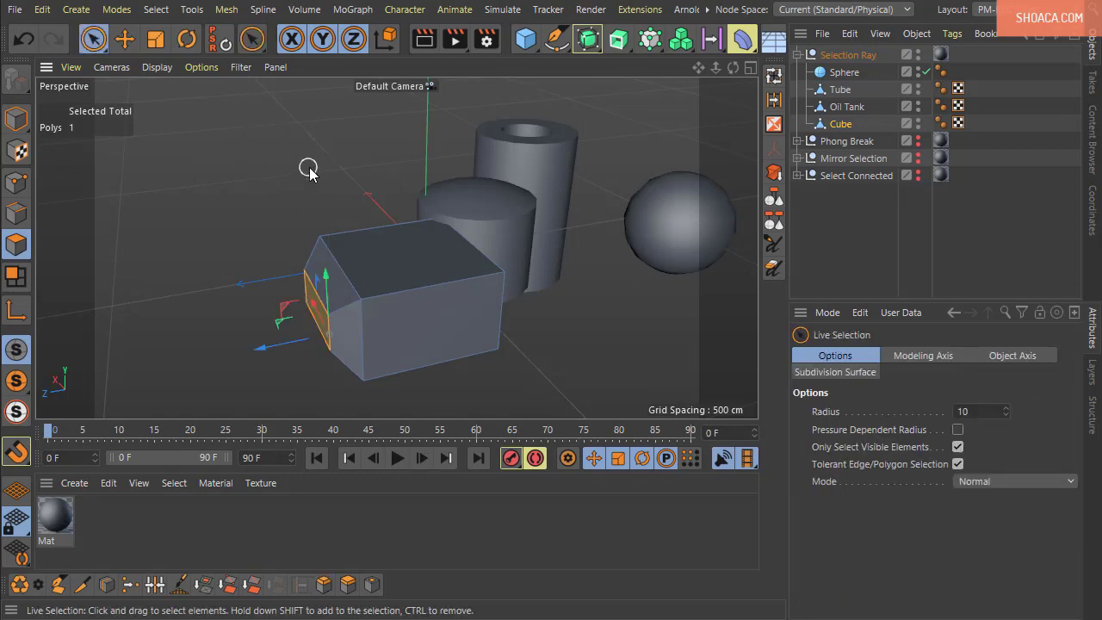
mouse_move(310, 171)
mouse_down()
mouse_move(379, 221)
mouse_move(412, 279)
mouse_move(423, 332)
mouse_up()
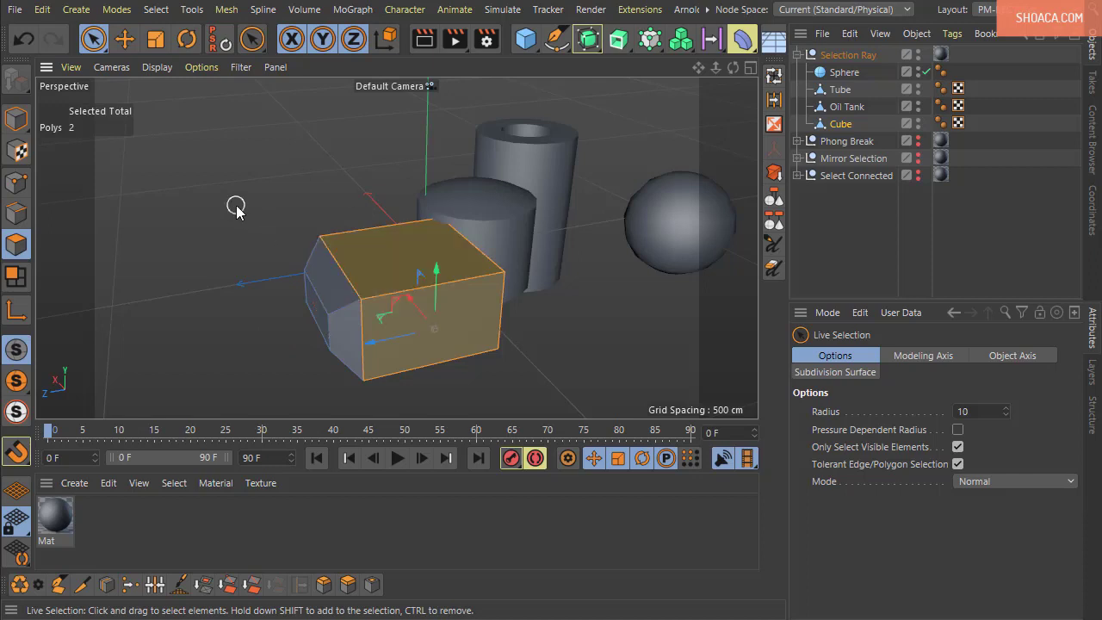
- Select only the cube's top face and bevel it with about 41.7 cm offset and 40.2 cm extrusion
click(363, 264)
right_click(362, 265)
click(392, 257)
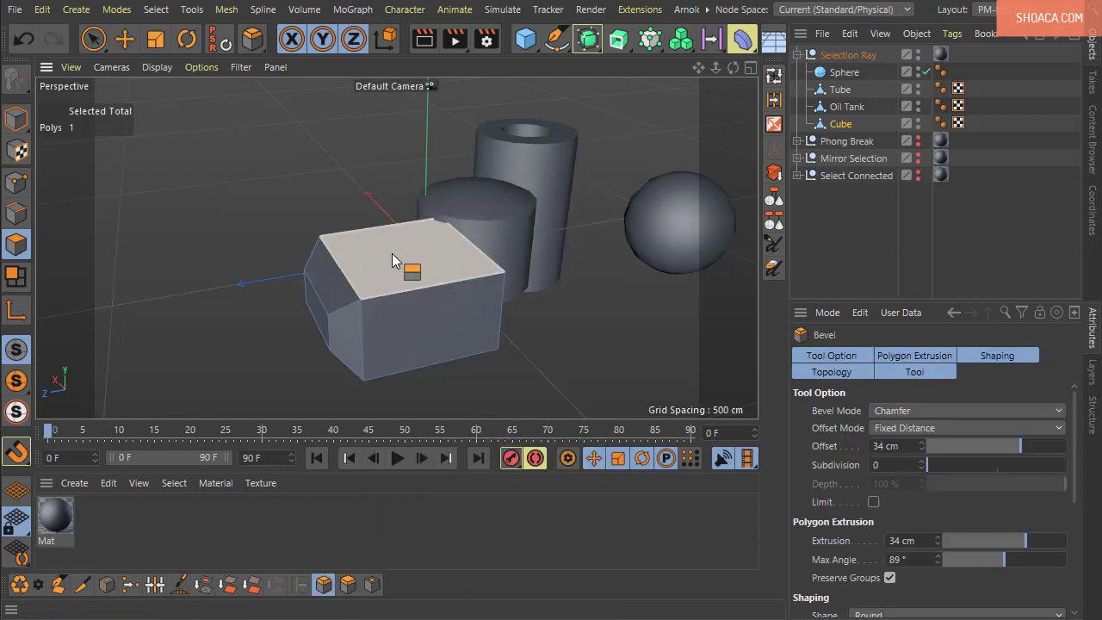
drag(392, 258, 393, 212)
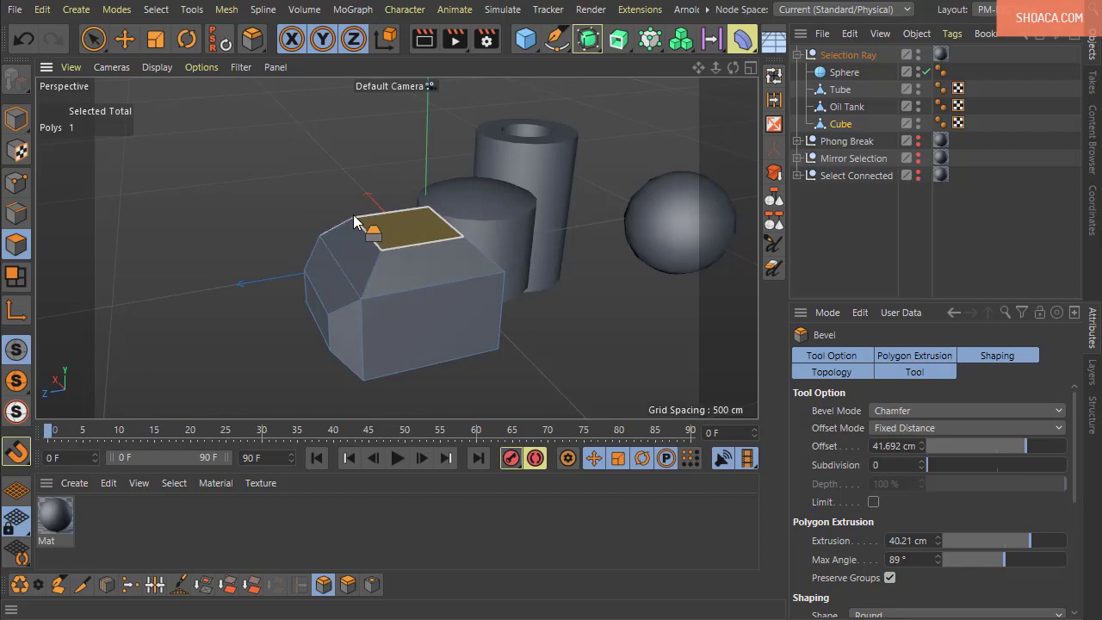
- Toggle back and forth between Live Selection and the last-used Bevel tool
key(space)
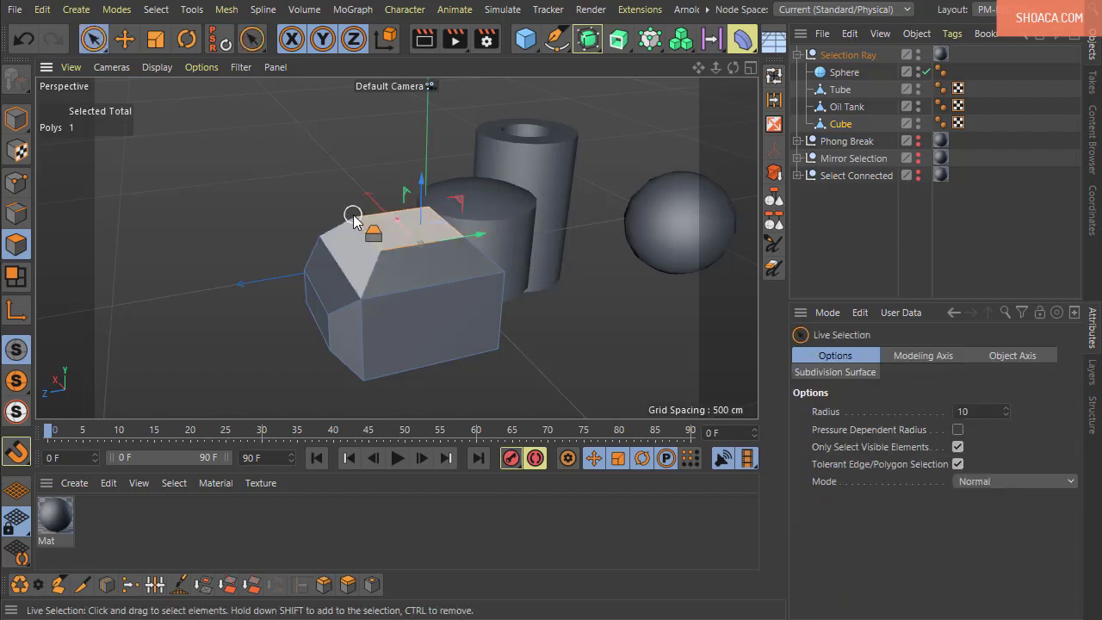
key(space)
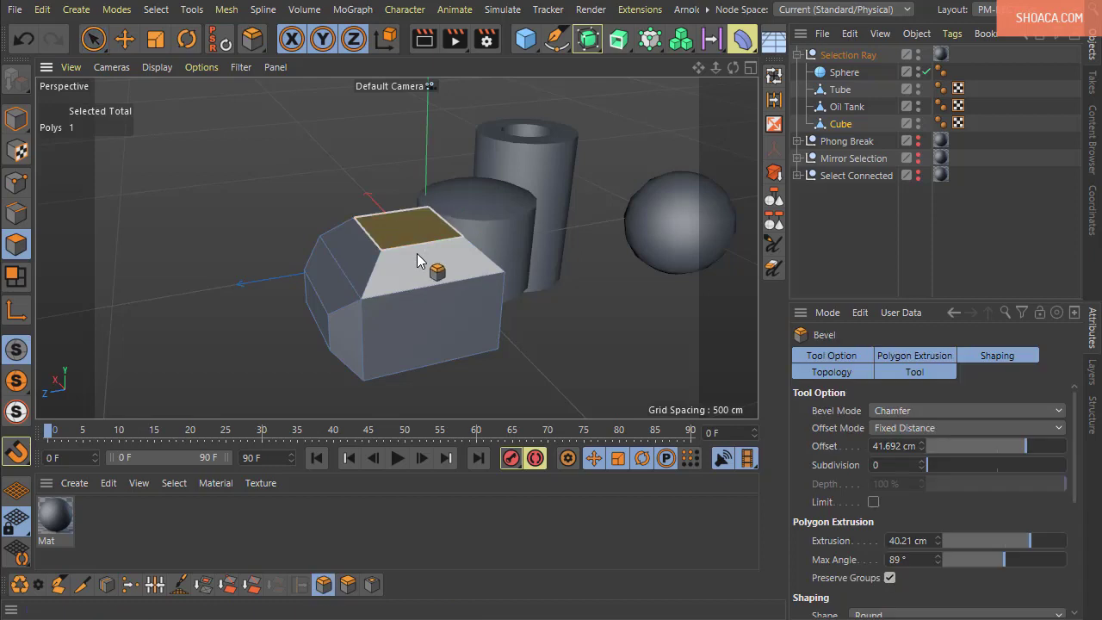
key(space)
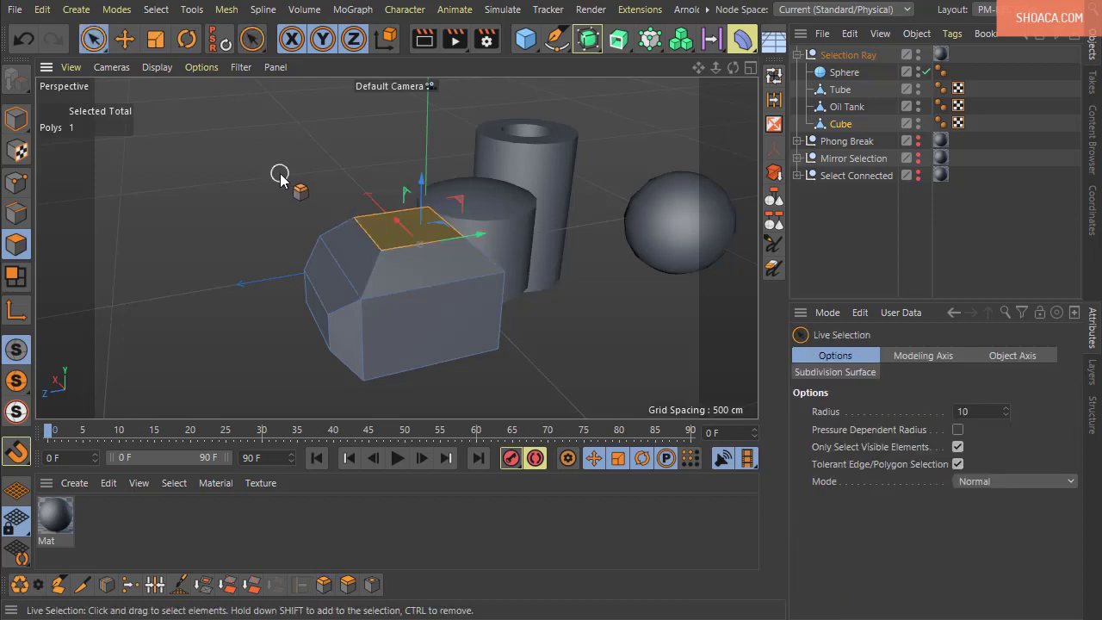
key(space)
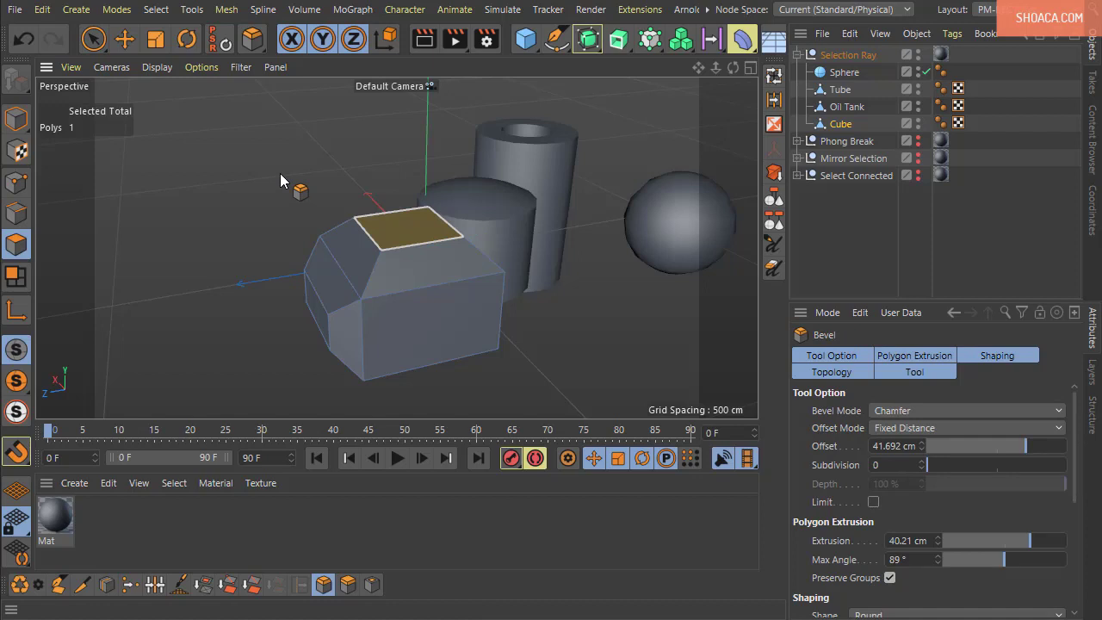
- Extrude the cube's small top polygon upward into a tall block
right_click(382, 226)
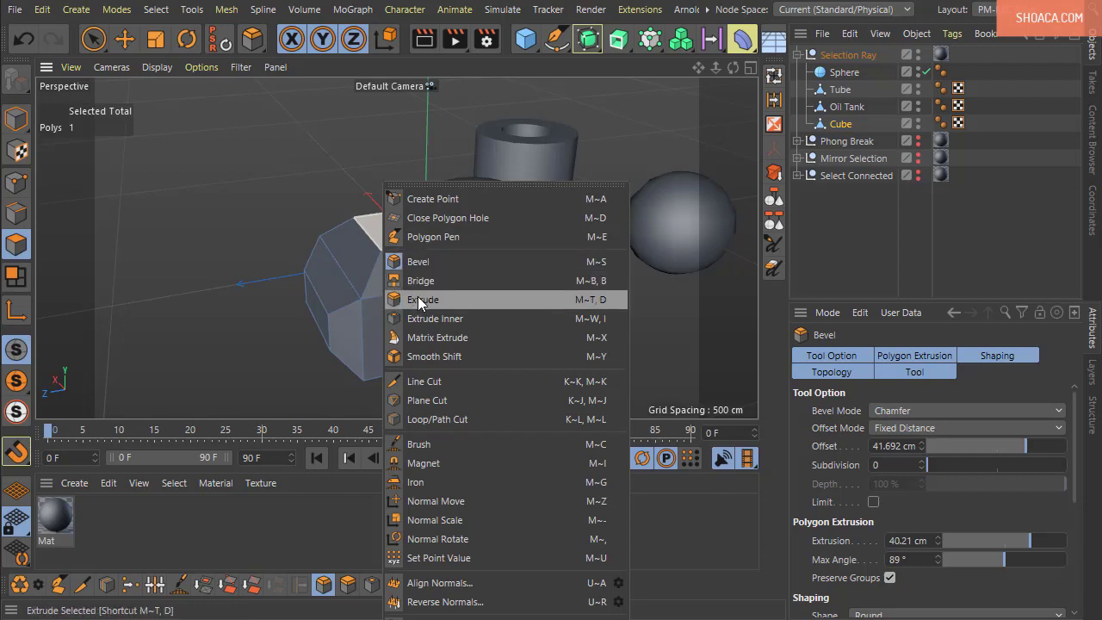
click(605, 299)
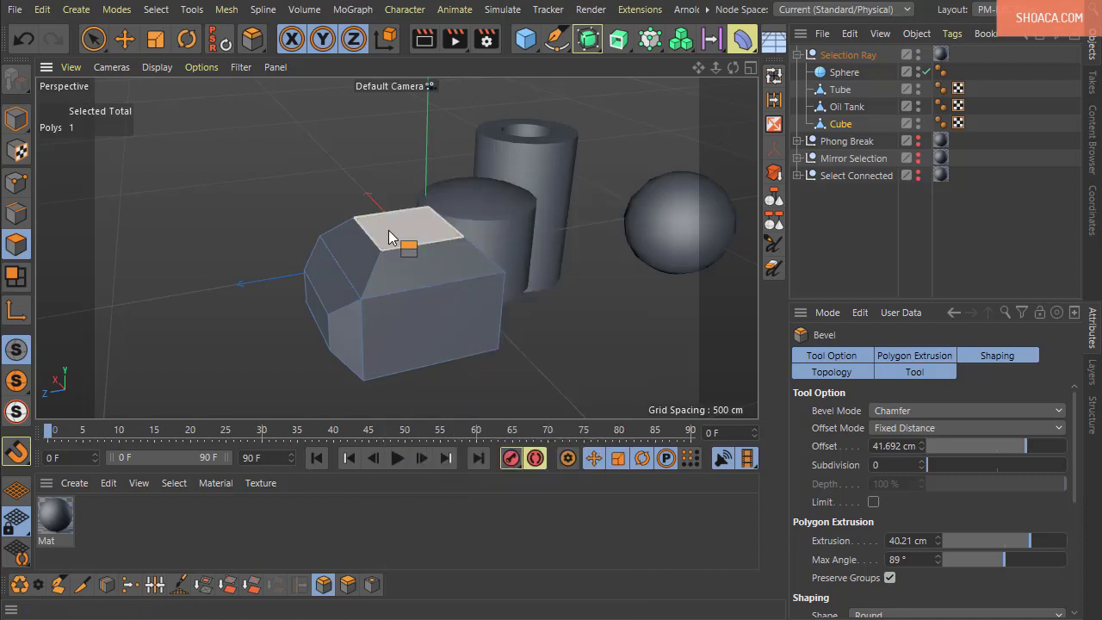
key(d)
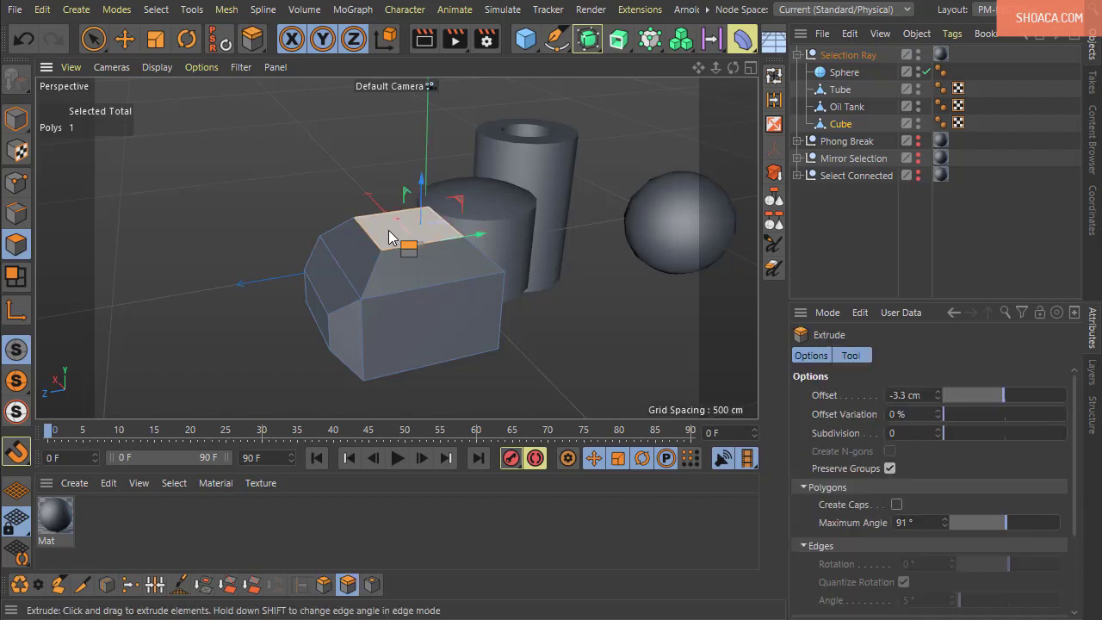
drag(389, 237, 478, 238)
- Inset the top polygon of the extruded block by about 19 cm with Extrude Inner
key(m)
key(s)
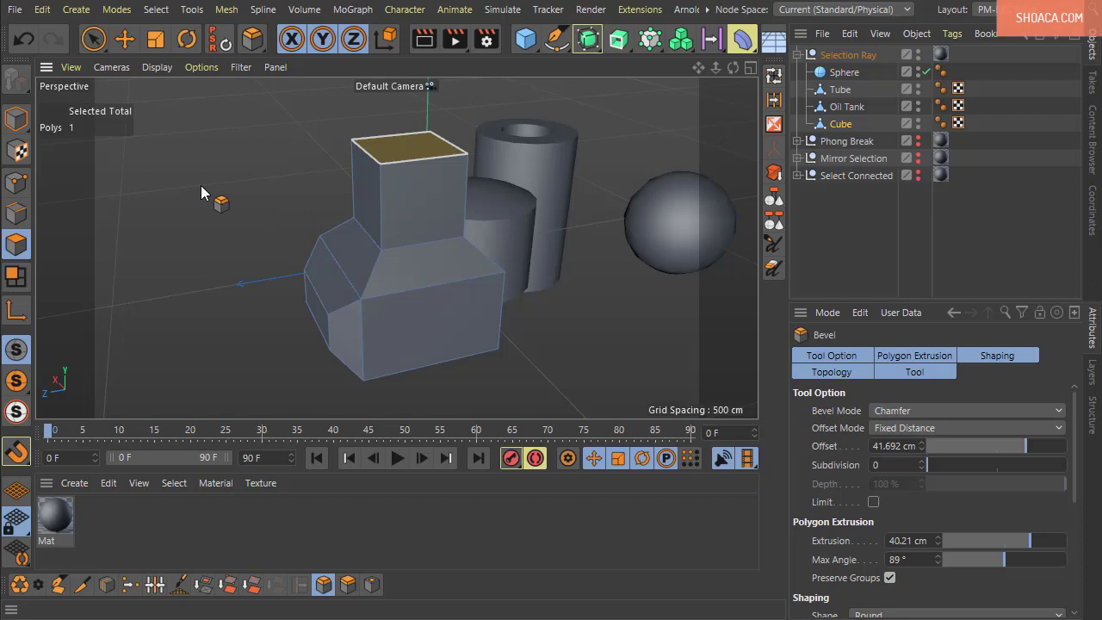
alt+drag(319, 219, 260, 267)
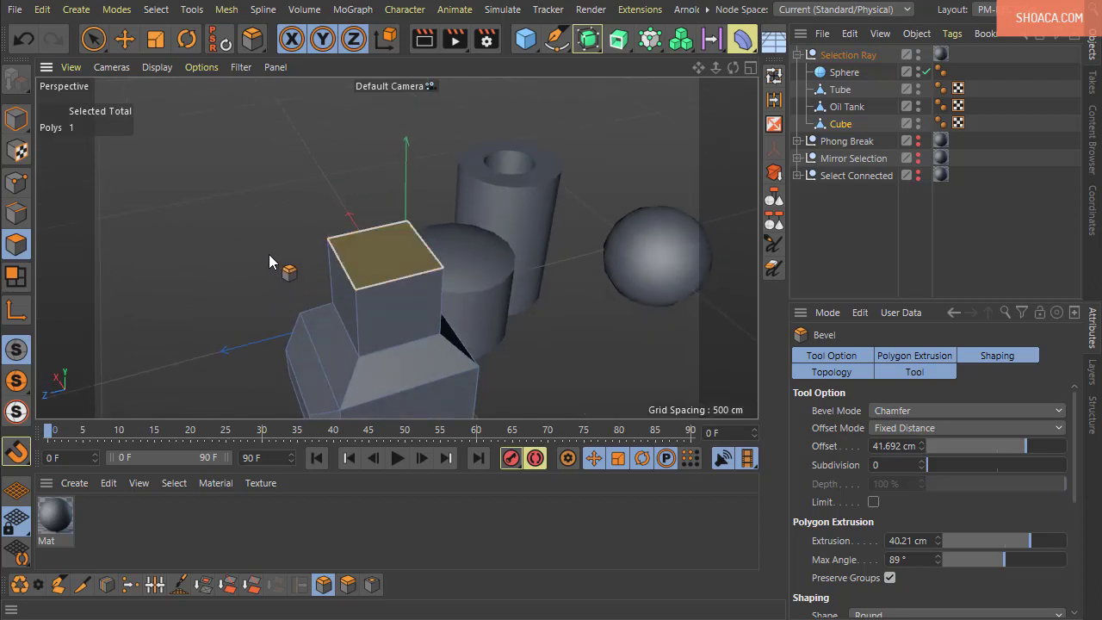
key(i)
drag(258, 202, 297, 203)
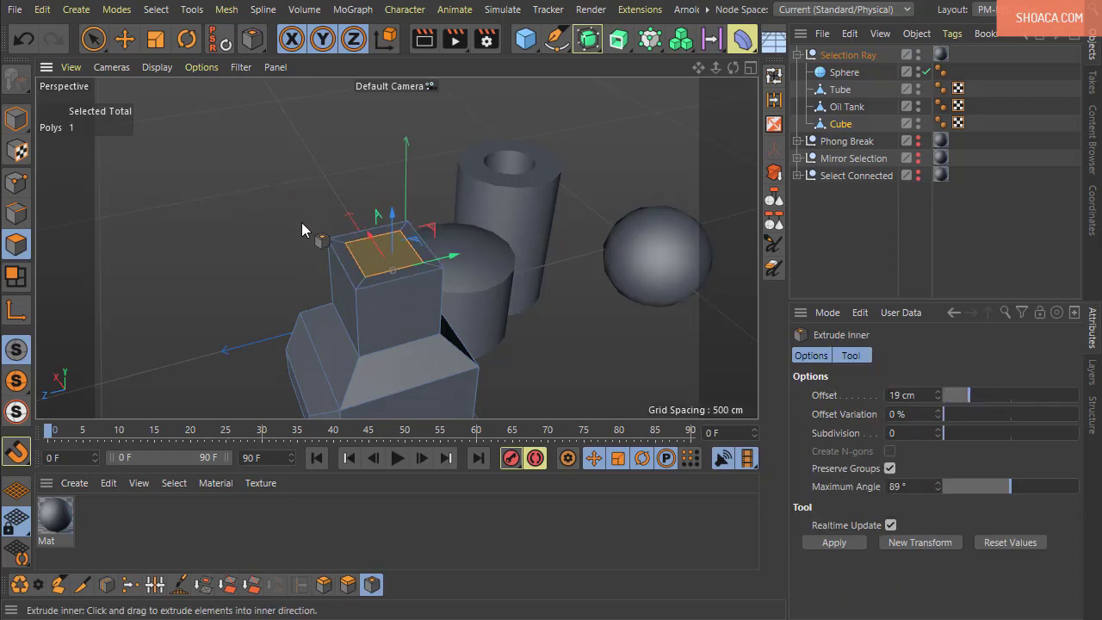
- Activate the Bevel tool and alternate between it and the Live Selection and Lasso Selection tools
key(m)
key(s)
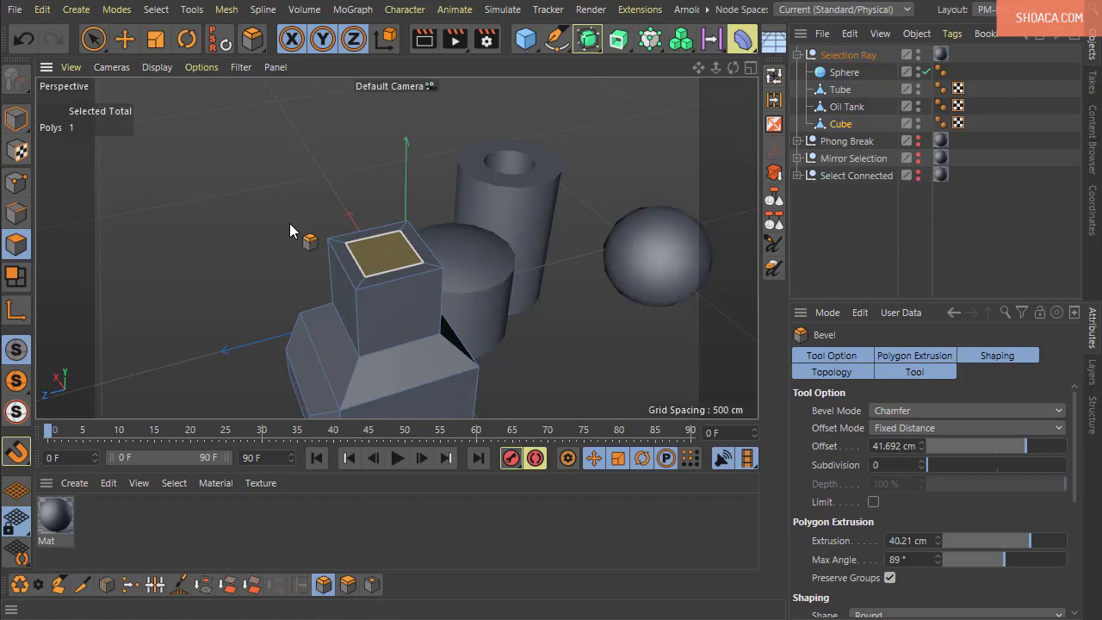
key(9)
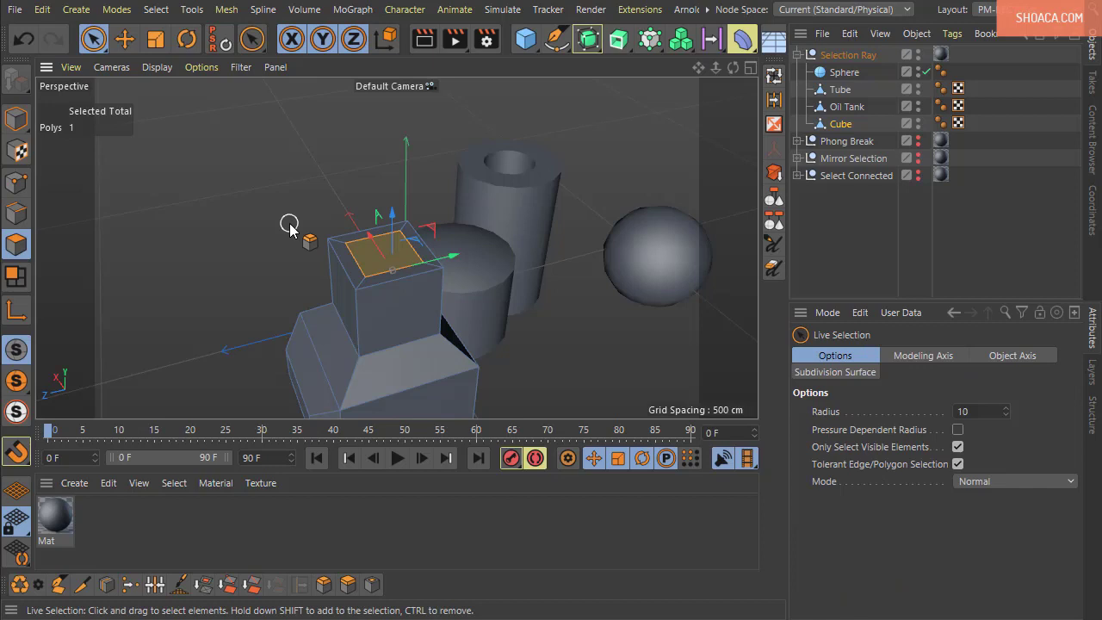
key(space)
key(8)
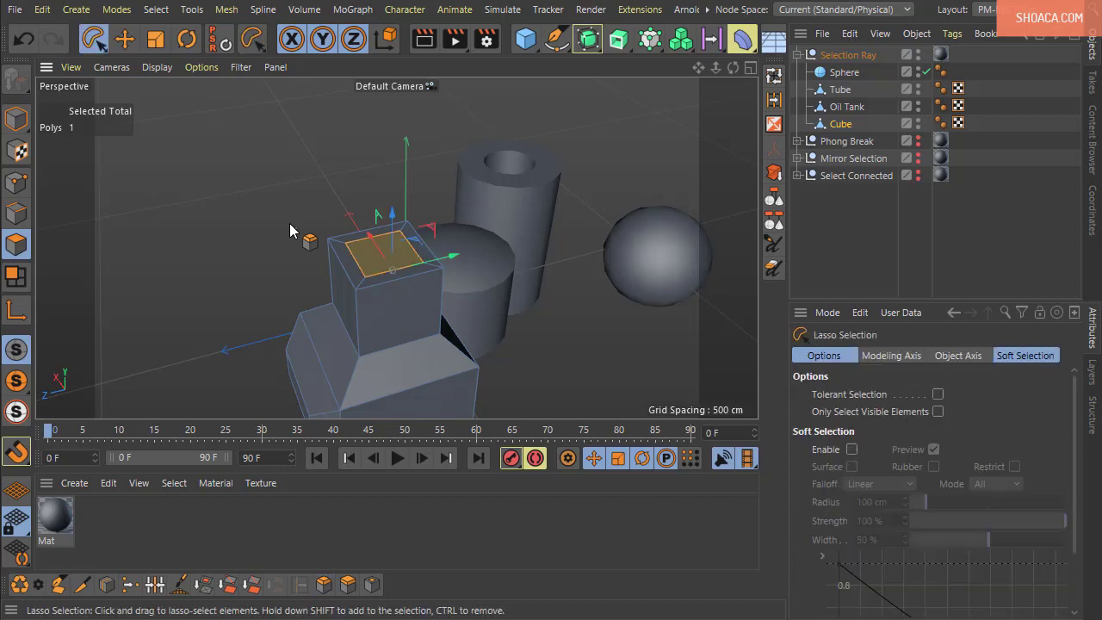
key(space)
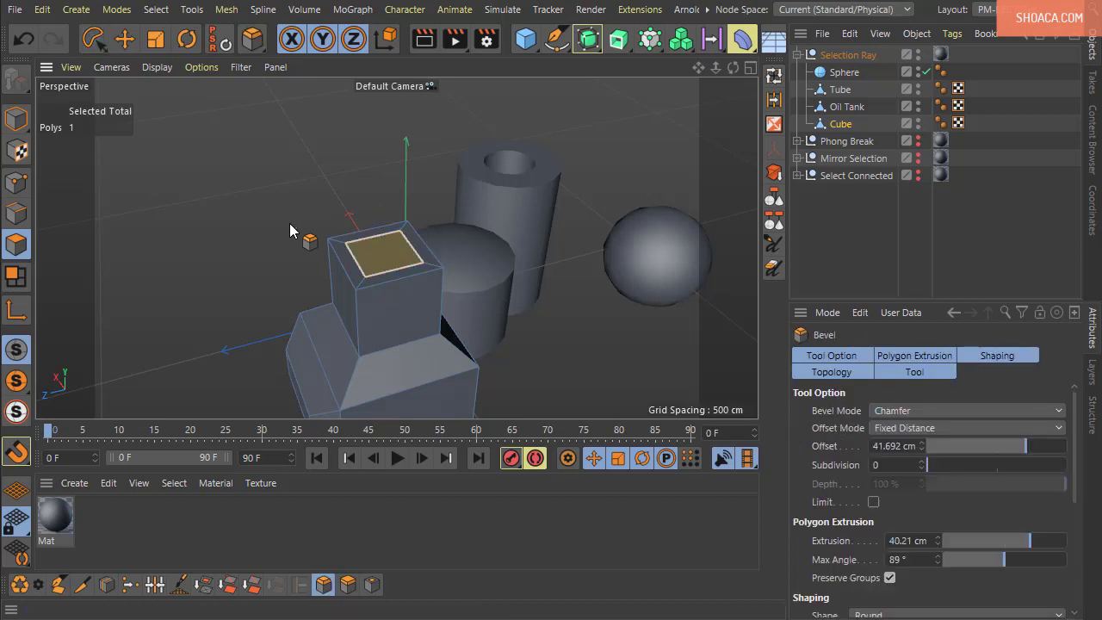
- Check the selection tools' shortcuts and alternate between Bevel and the Rectangle Selection and Lasso Selection tools
click(119, 14)
mouse_move(157, 17)
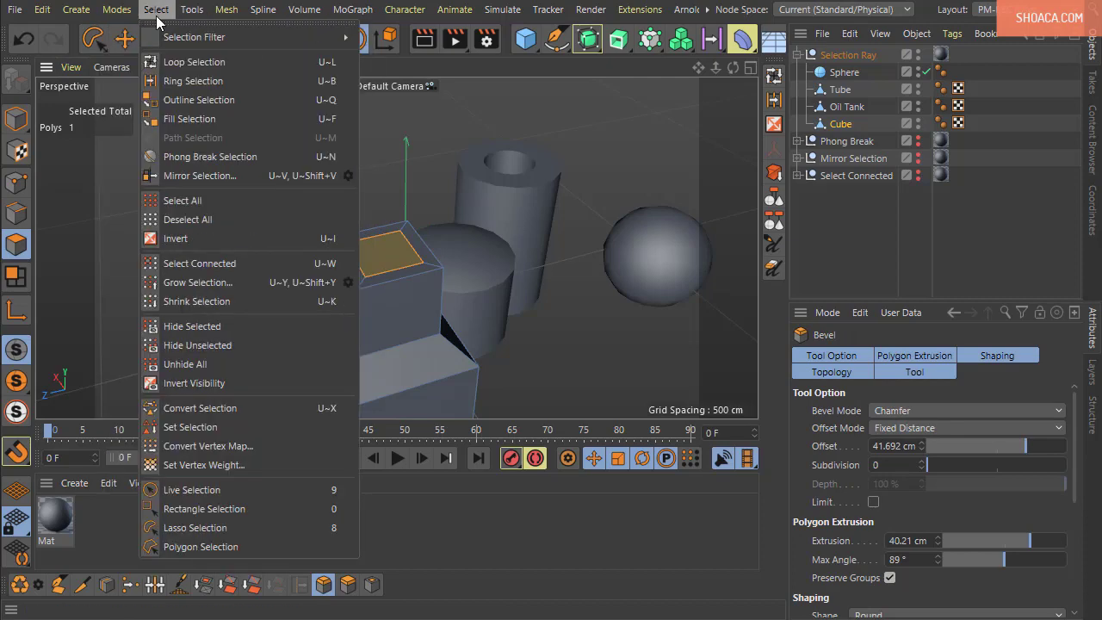
click(275, 2)
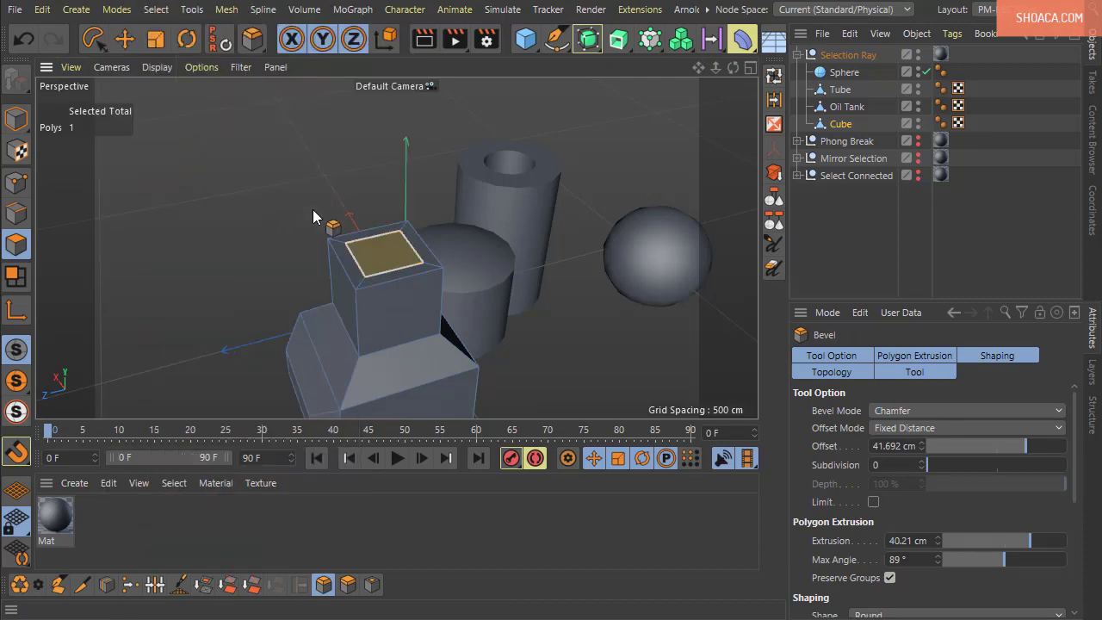
key(0)
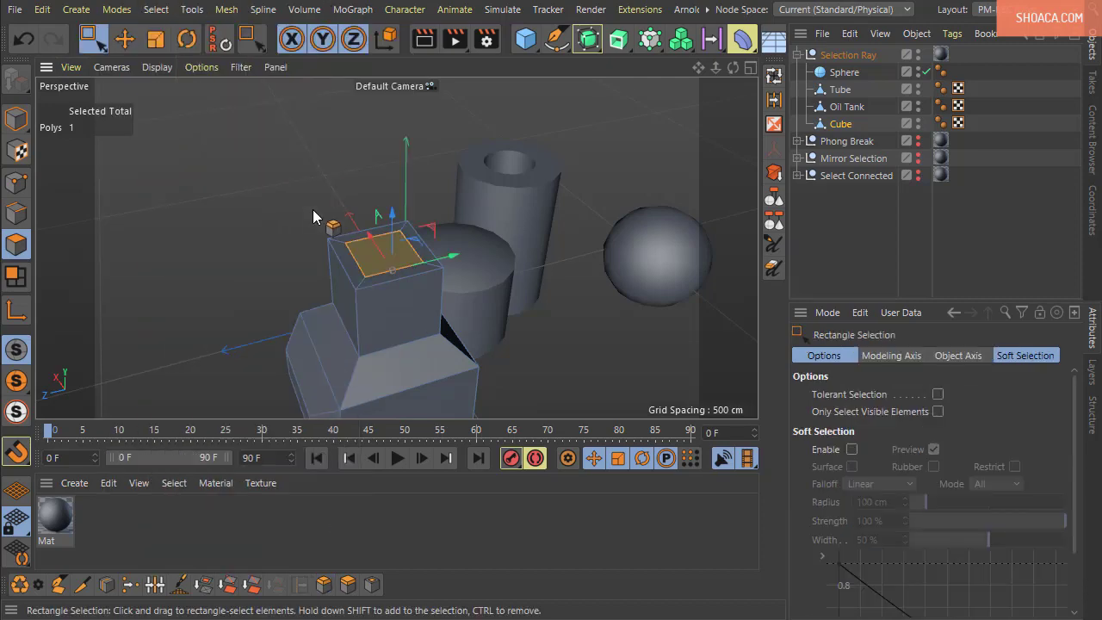
key(space)
key(8)
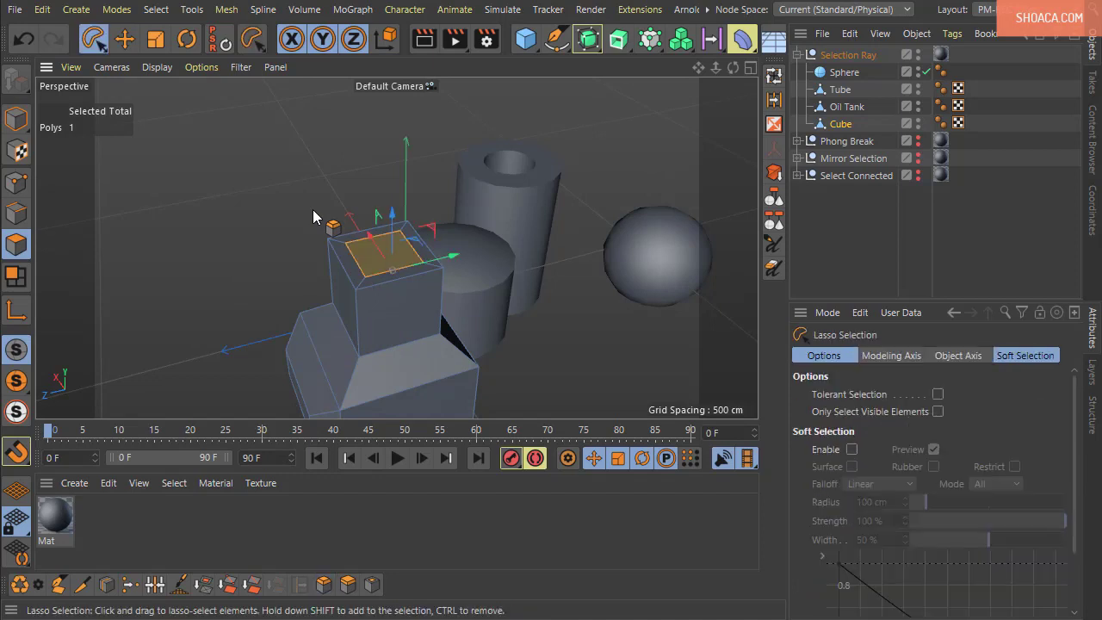
key(space)
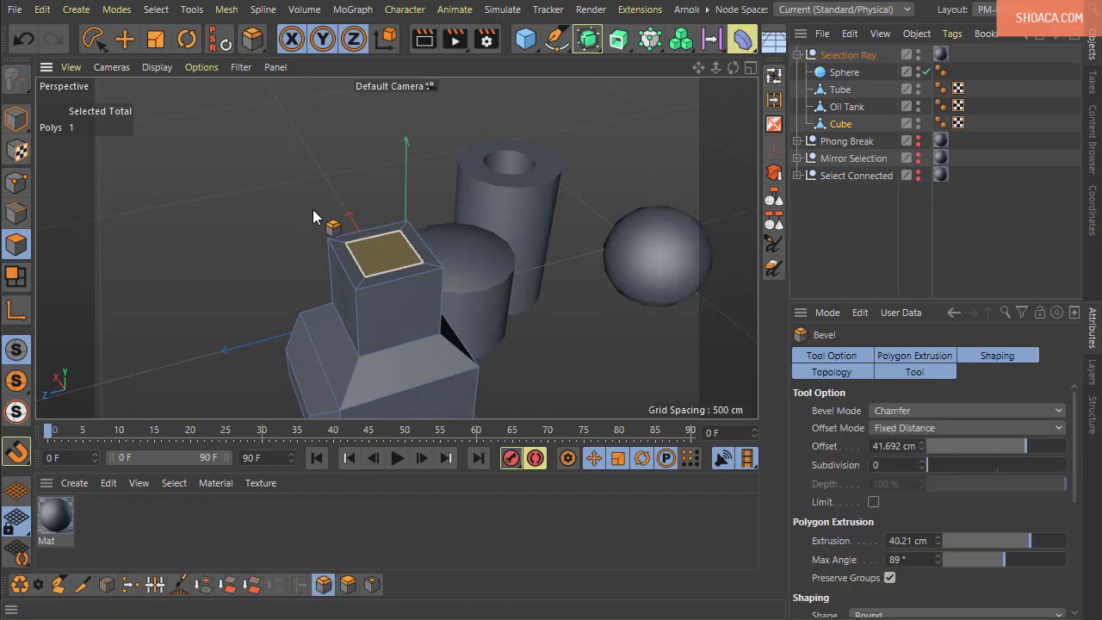
- Cycle through Live Selection, Bevel, Extrude and Extrude Inner, return to Bevel, and review the modelling commands' shortcuts
key(9)
key(m)
key(s)
key(d)
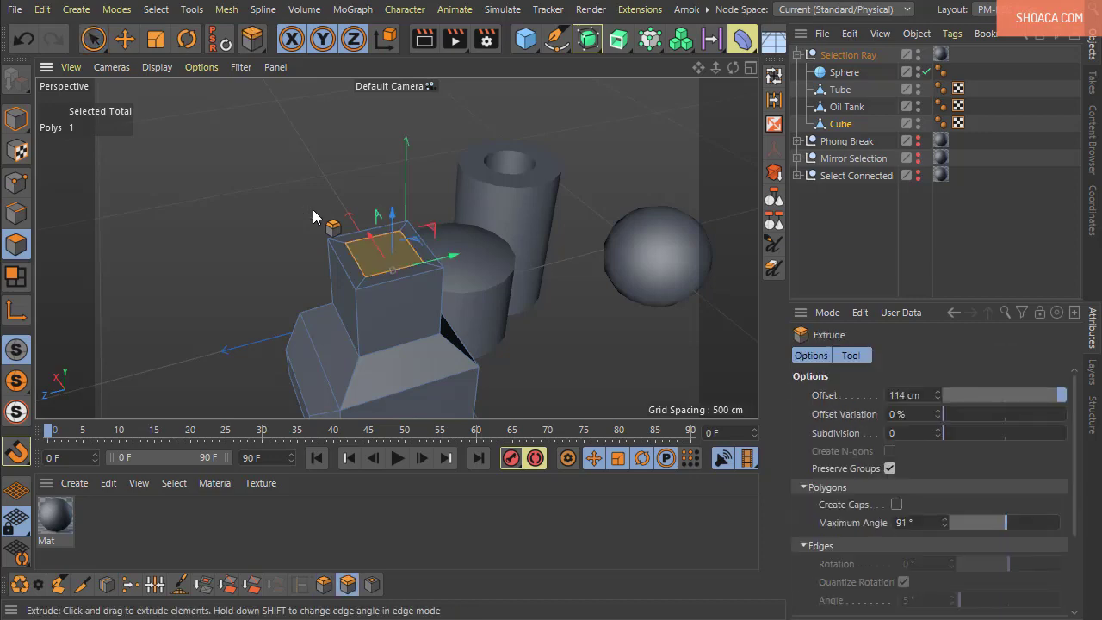
key(m)
key(s)
key(i)
key(m)
key(s)
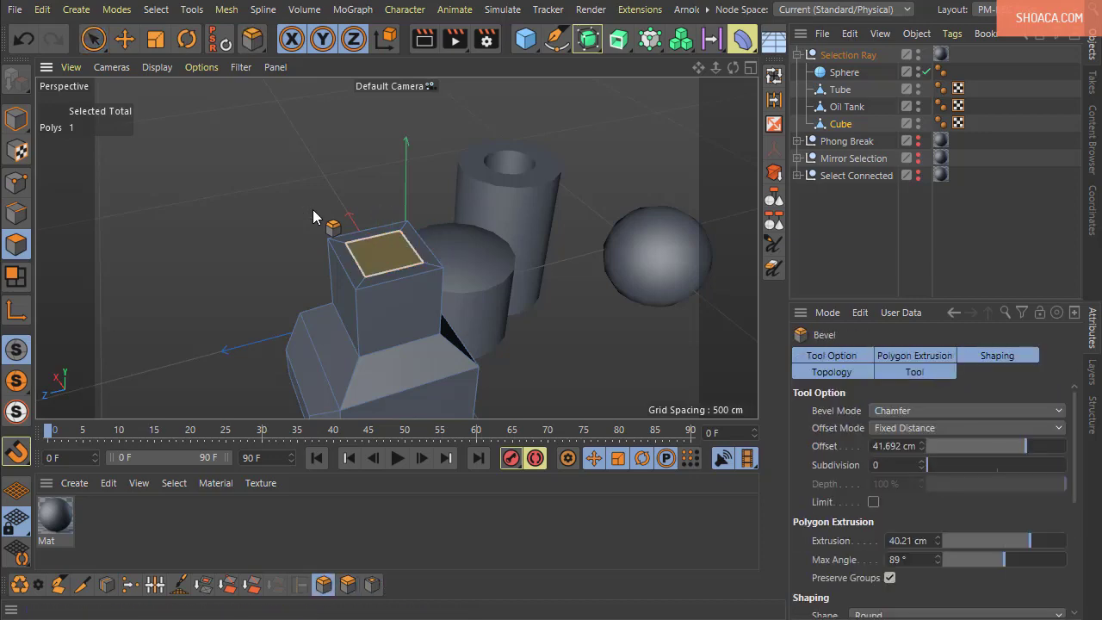
right_click(308, 206)
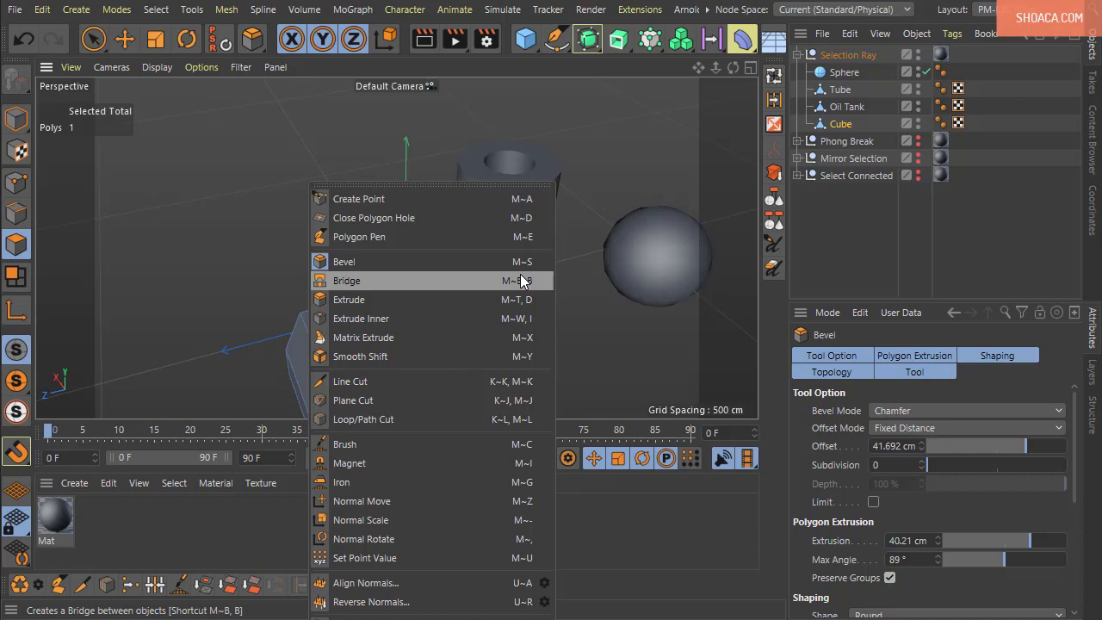
click(596, 232)
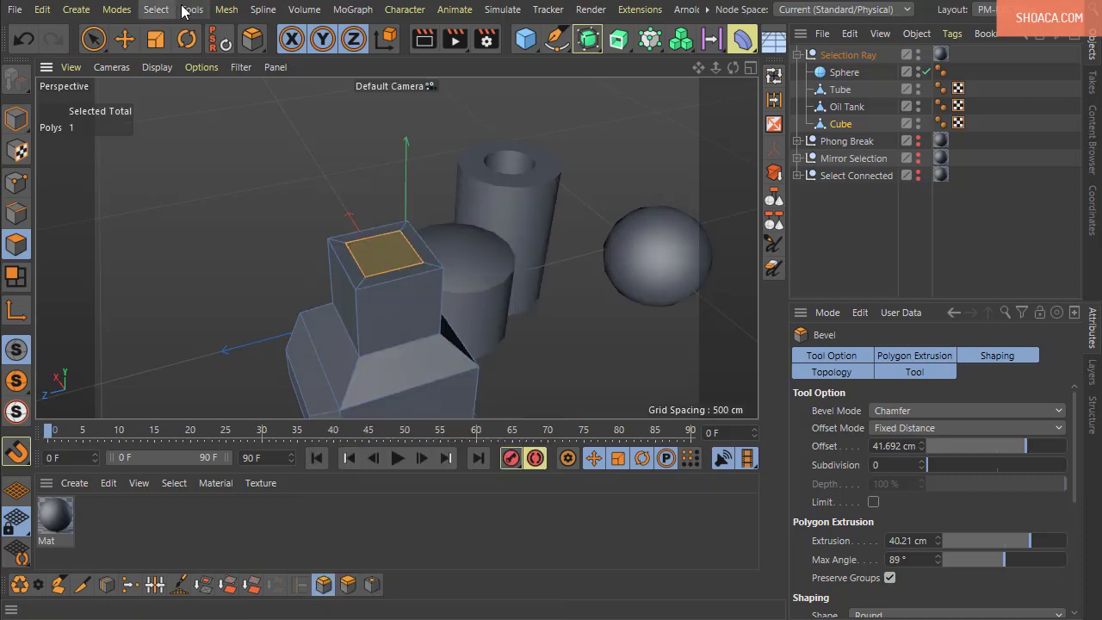
- Disable every object type in the selection filter, and re-enable only Null and Polygon
click(156, 10)
mouse_move(205, 37)
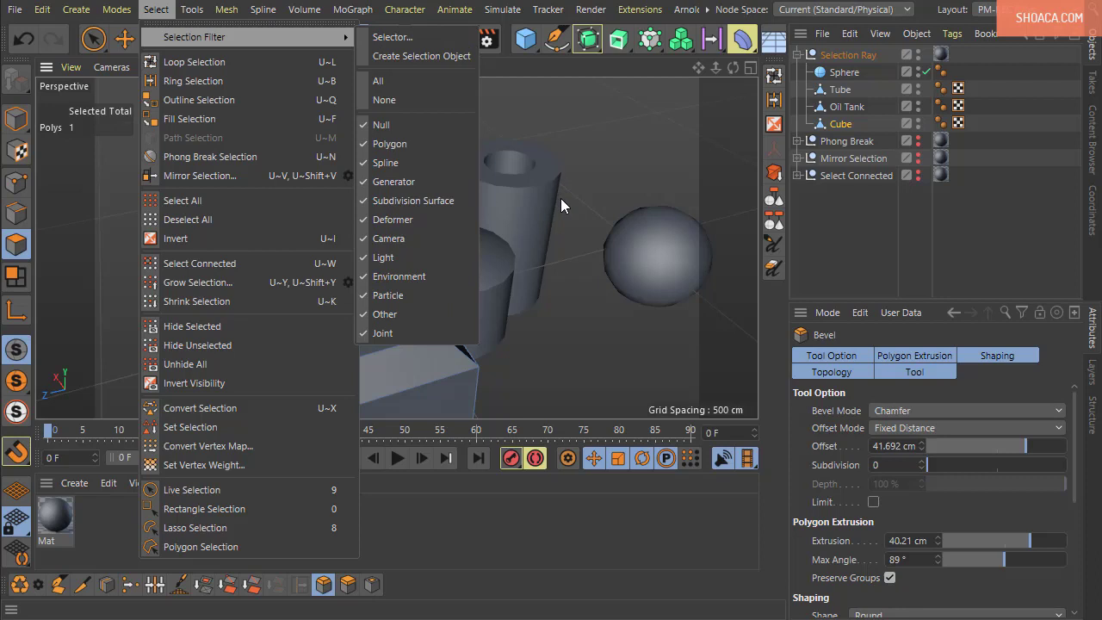
click(407, 98)
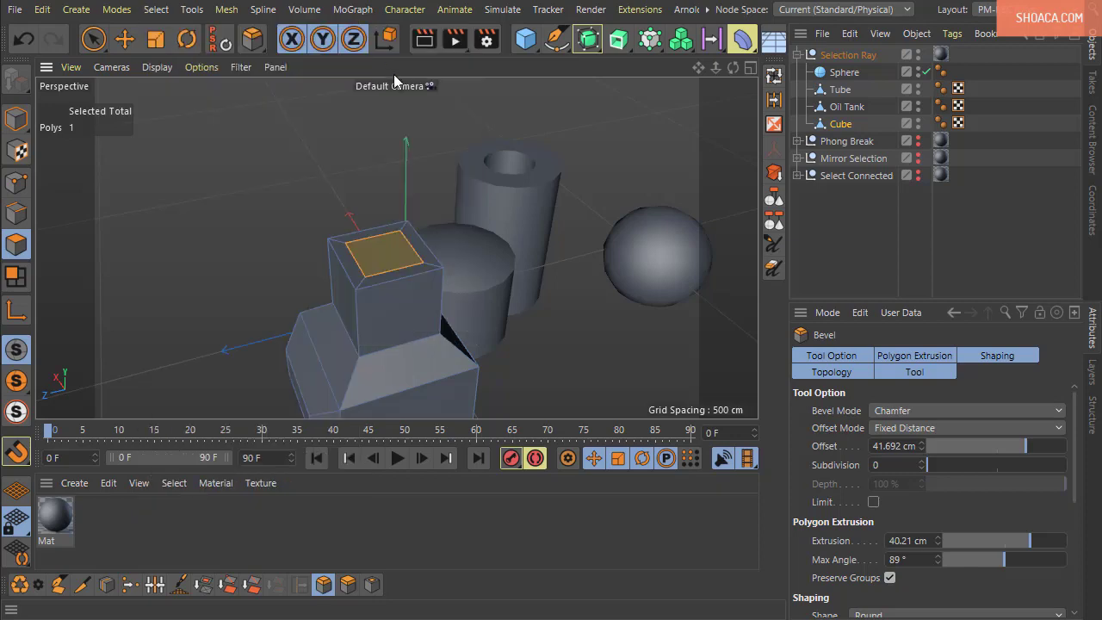
click(155, 10)
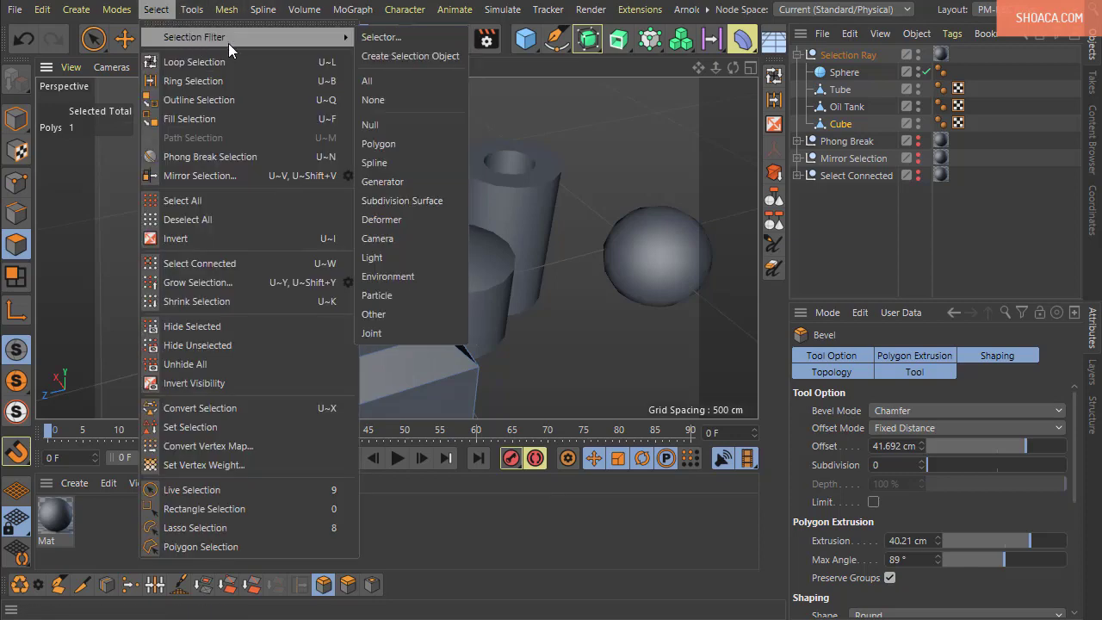
click(392, 126)
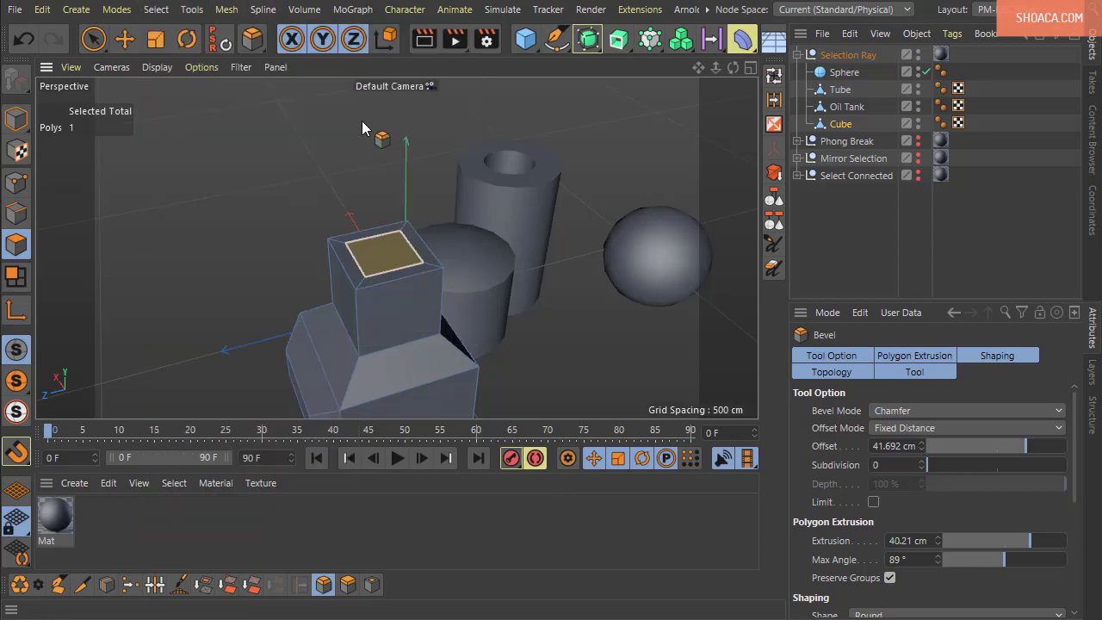
click(168, 14)
mouse_move(259, 37)
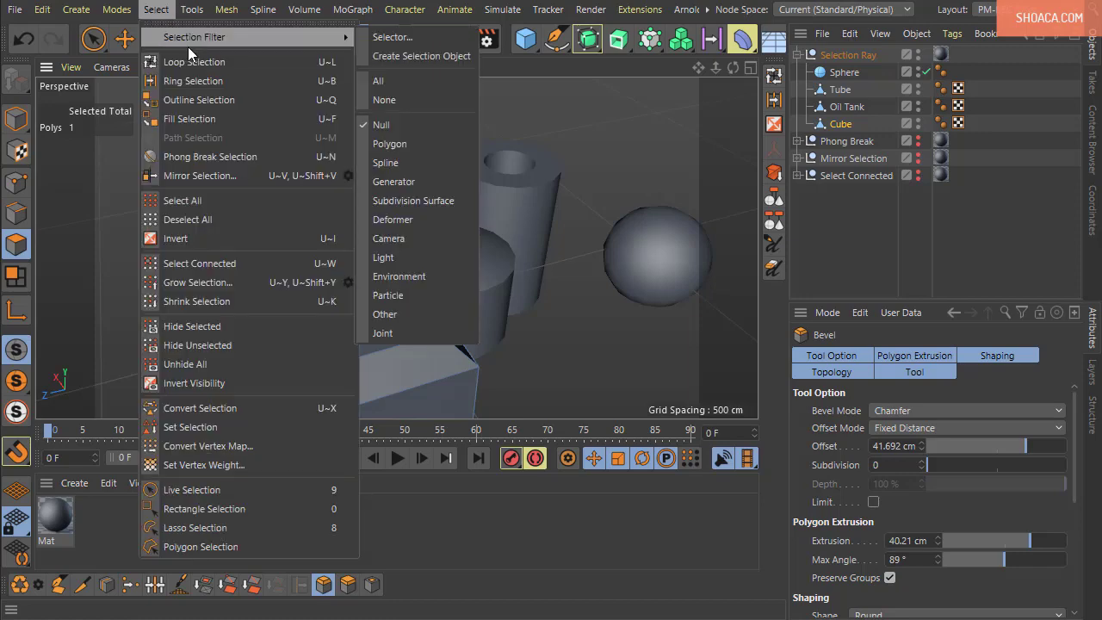
click(392, 142)
- Enable all object types in the selection filter
click(156, 10)
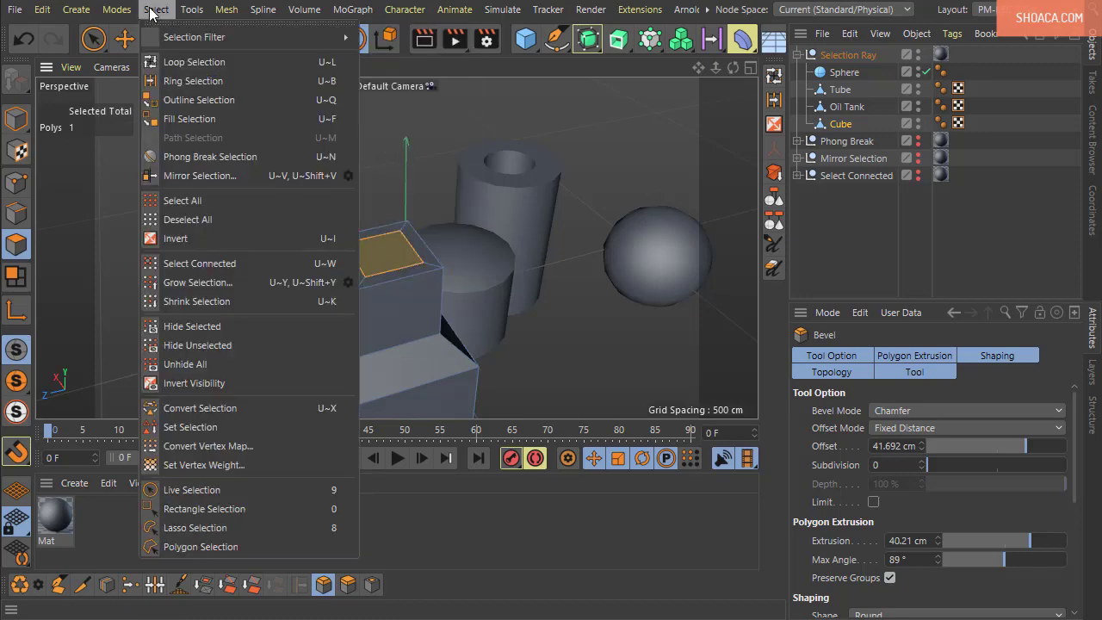
mouse_move(270, 37)
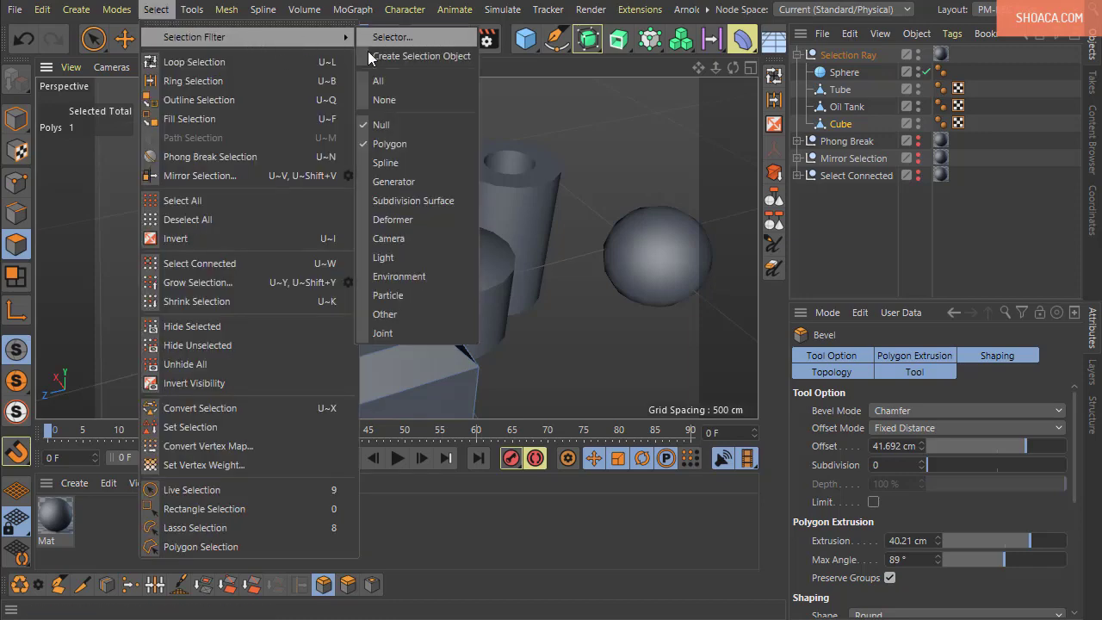
click(383, 82)
- Add a standard Omni light to the scene
alt+drag(560, 311, 430, 240)
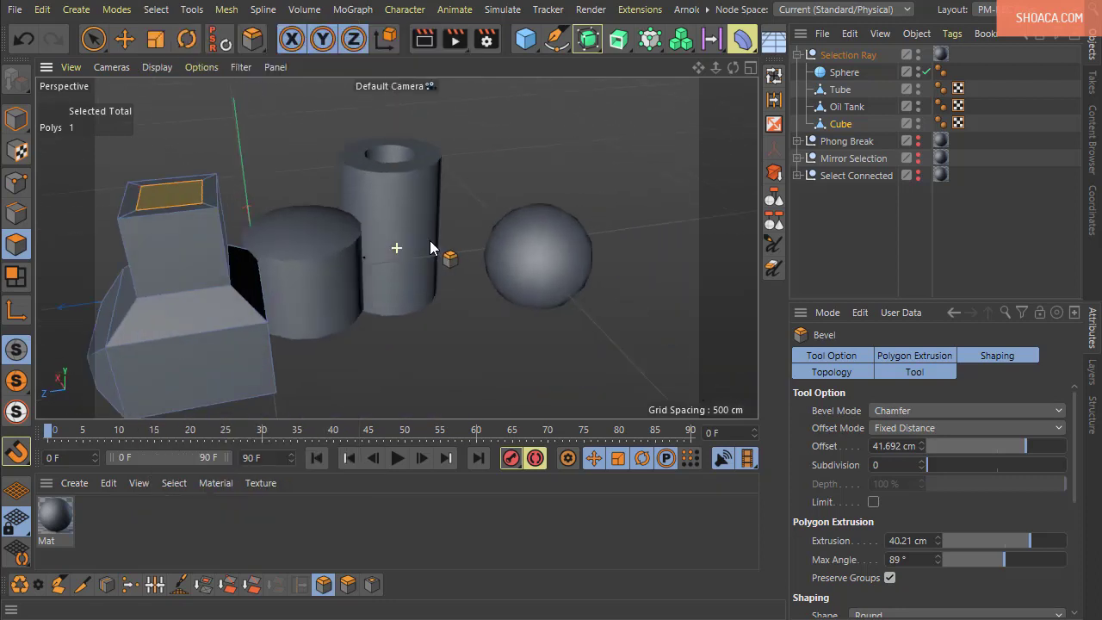
click(76, 9)
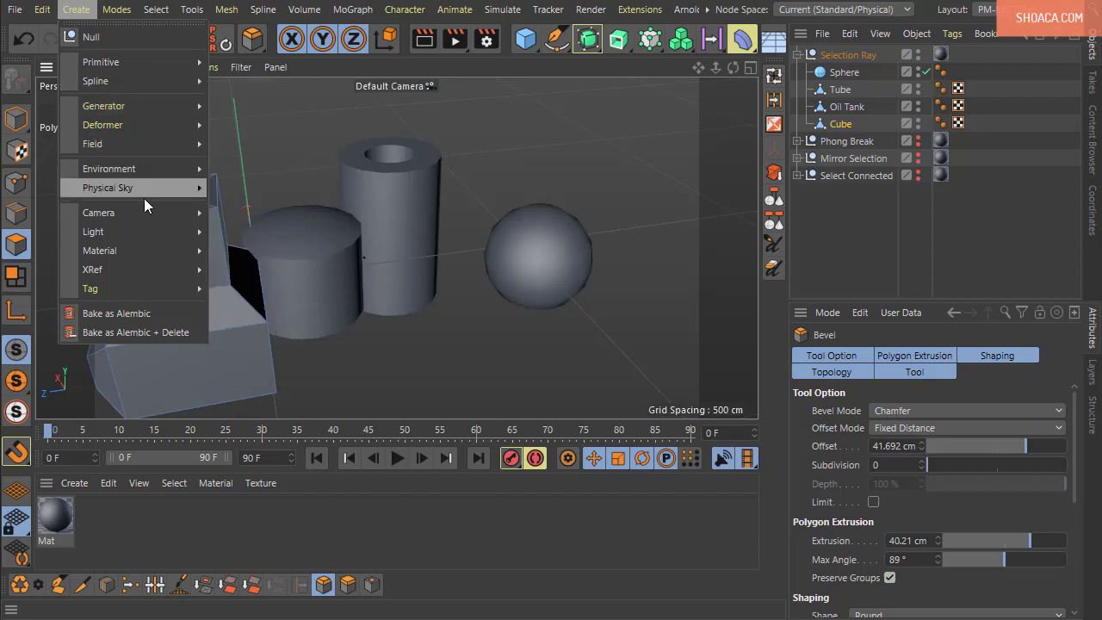
mouse_move(152, 228)
click(241, 235)
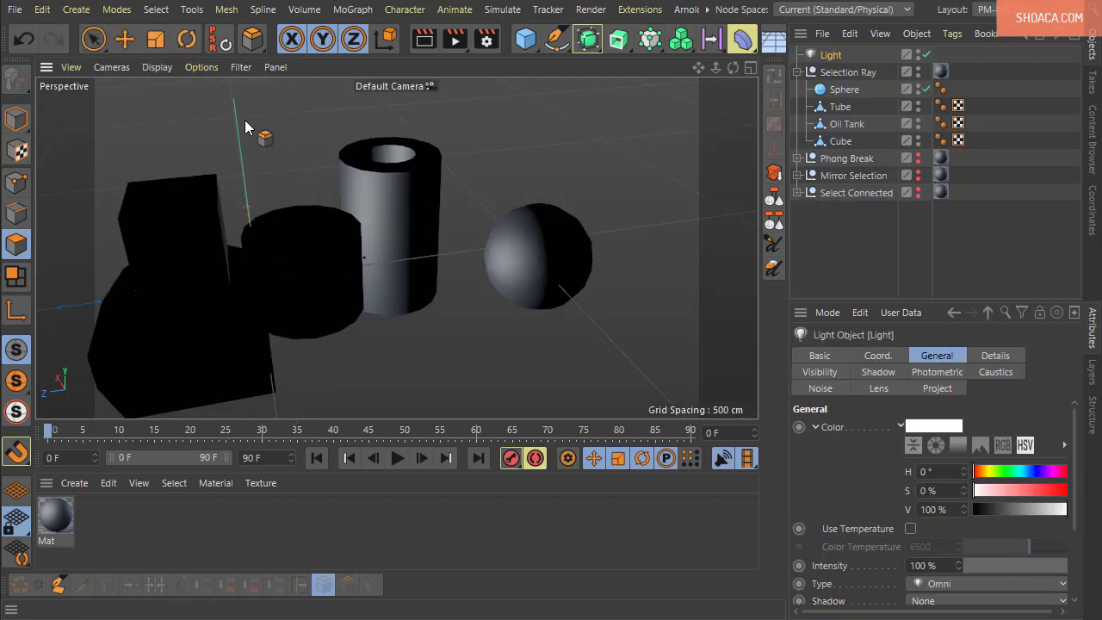
- Move the light straight up along its vertical axis so it sits above the objects
click(123, 37)
scroll(359, 300, down, 2)
drag(275, 234, 265, 79)
alt+drag(430, 410, 504, 404)
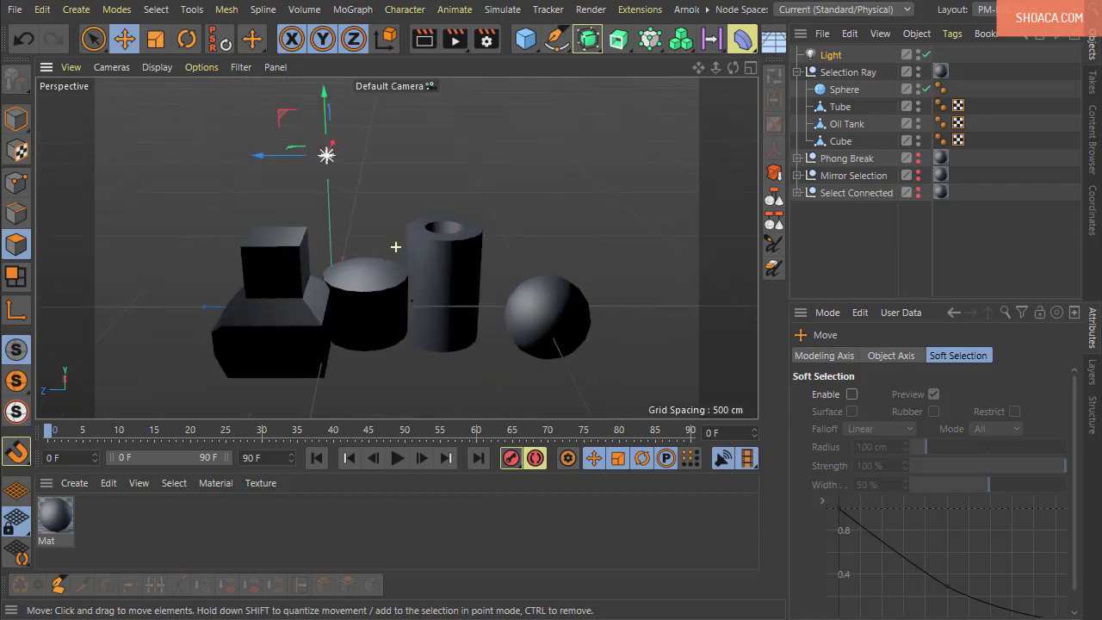
alt+drag(439, 318, 436, 351)
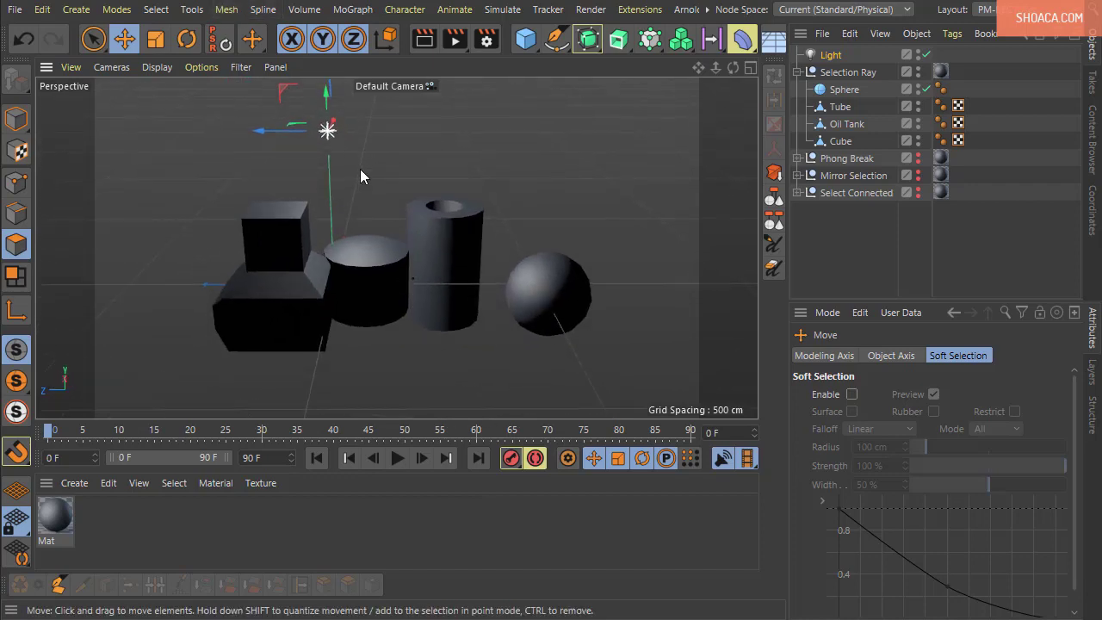
- Switch to Model mode, select the oil tank, tube, sphere, cube and light one after another in the viewport, and clear the selection
click(15, 118)
click(398, 280)
click(444, 275)
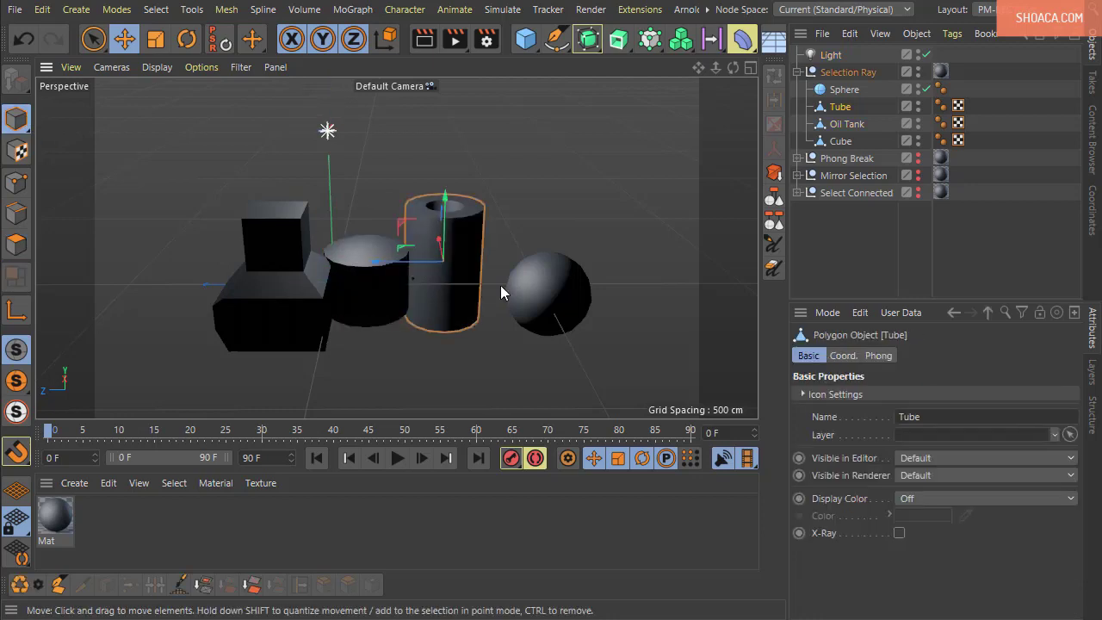
click(525, 293)
click(276, 250)
click(328, 131)
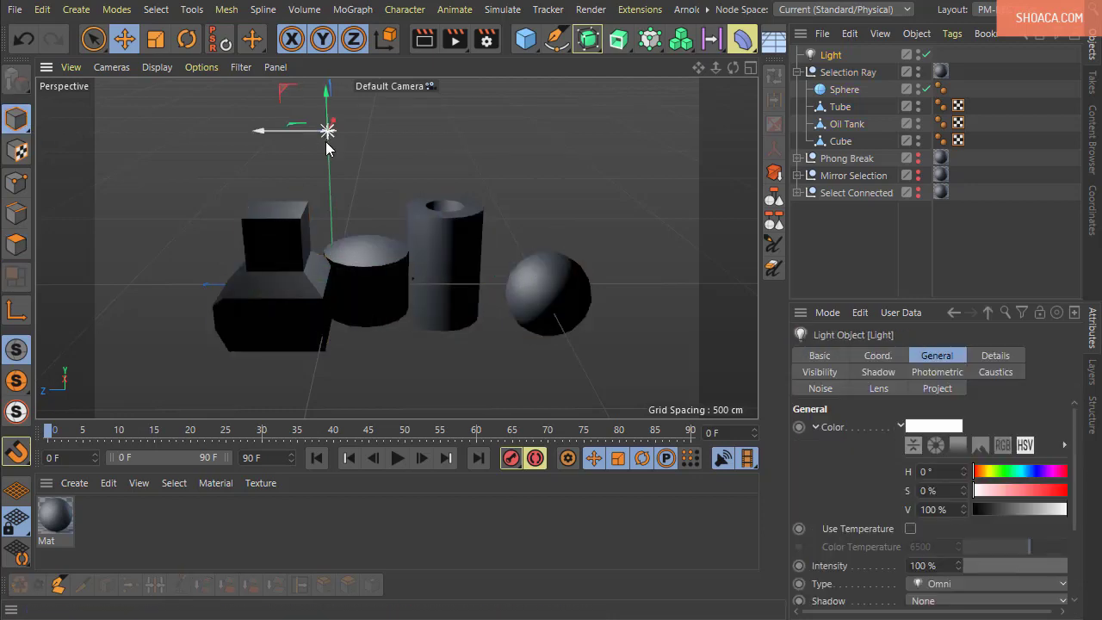
click(236, 125)
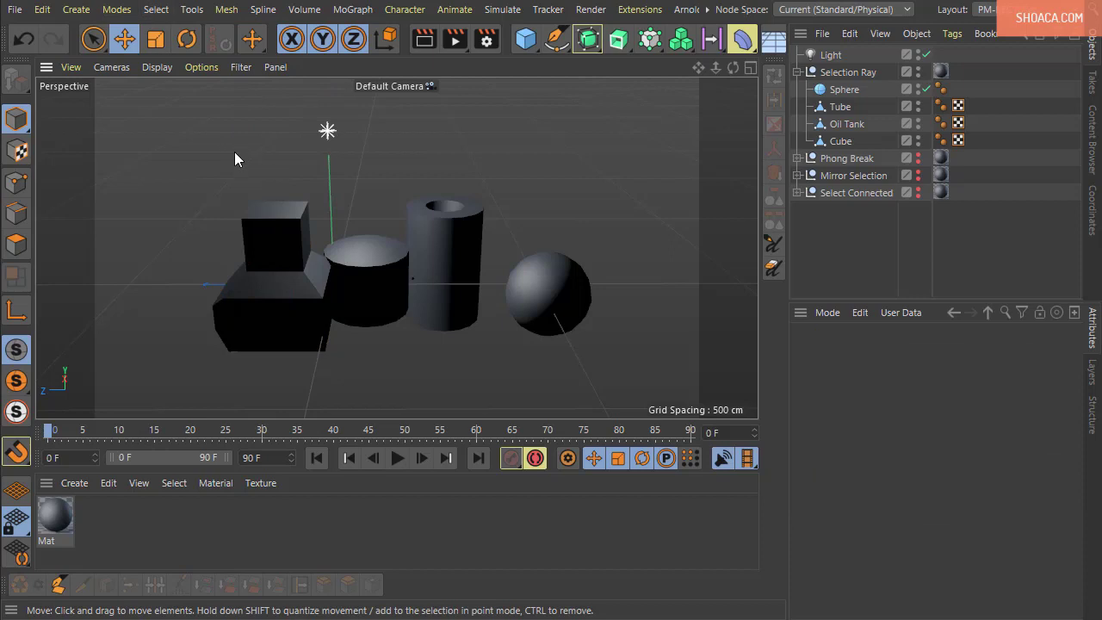
- Exclude Light objects from viewport selection in the selection filter
click(168, 11)
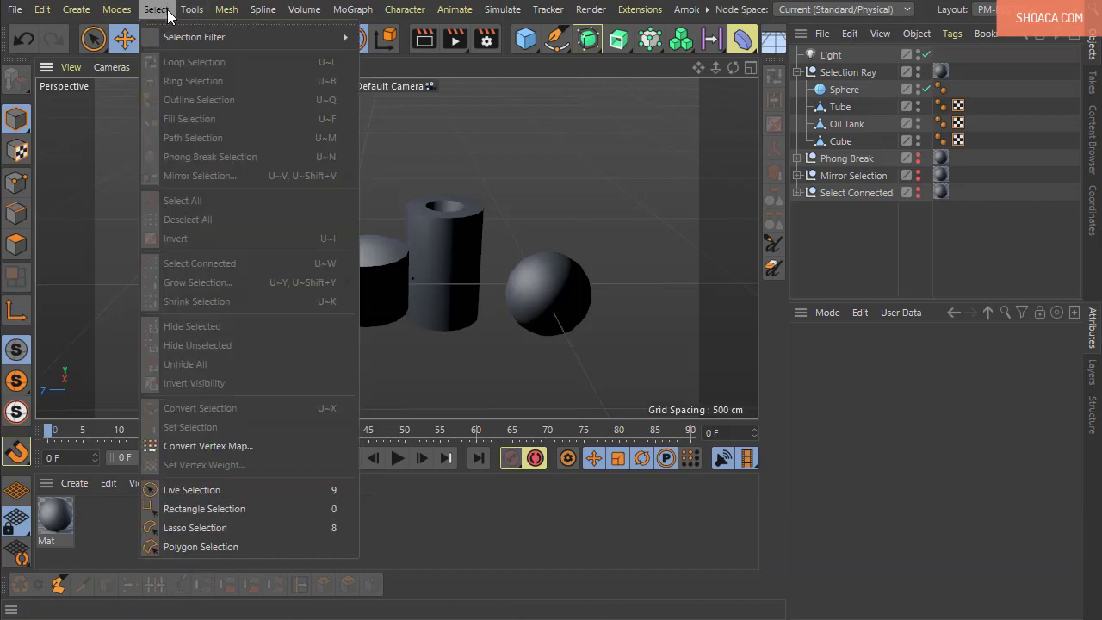
mouse_move(232, 43)
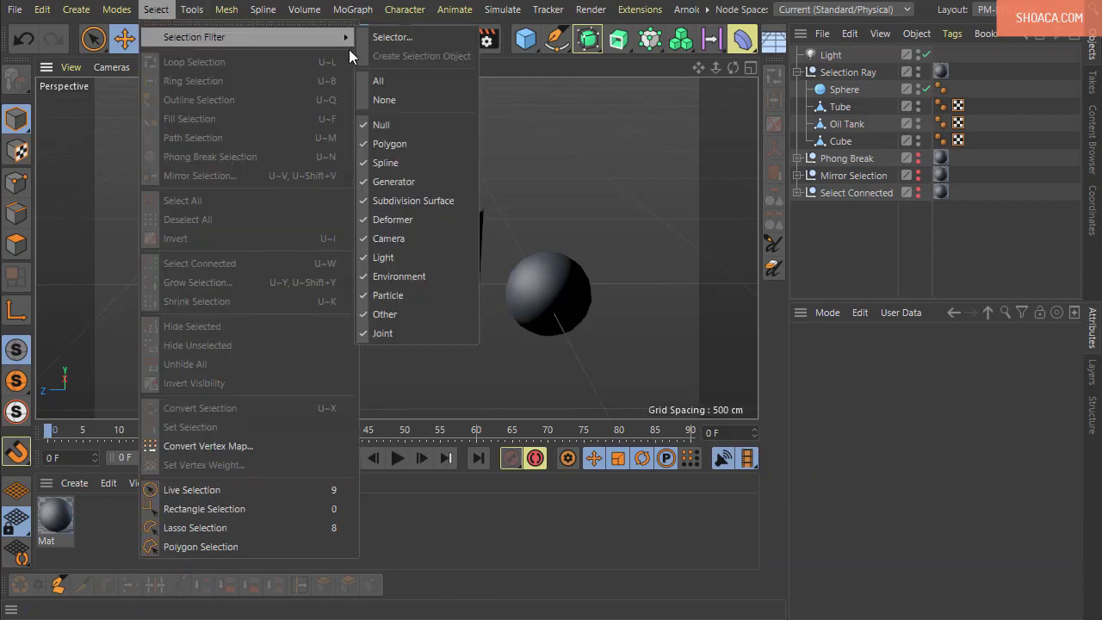
click(409, 256)
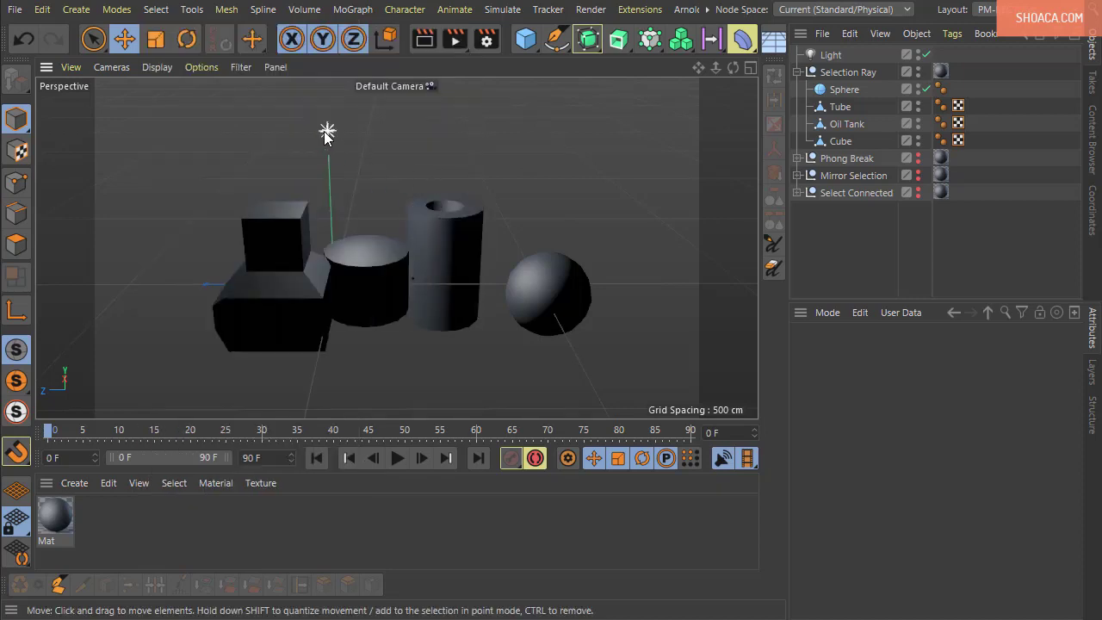
- Test the filter by picking the oil tank, tube, sphere and light in the viewport, and select the light from the object hierarchy
click(366, 284)
click(443, 271)
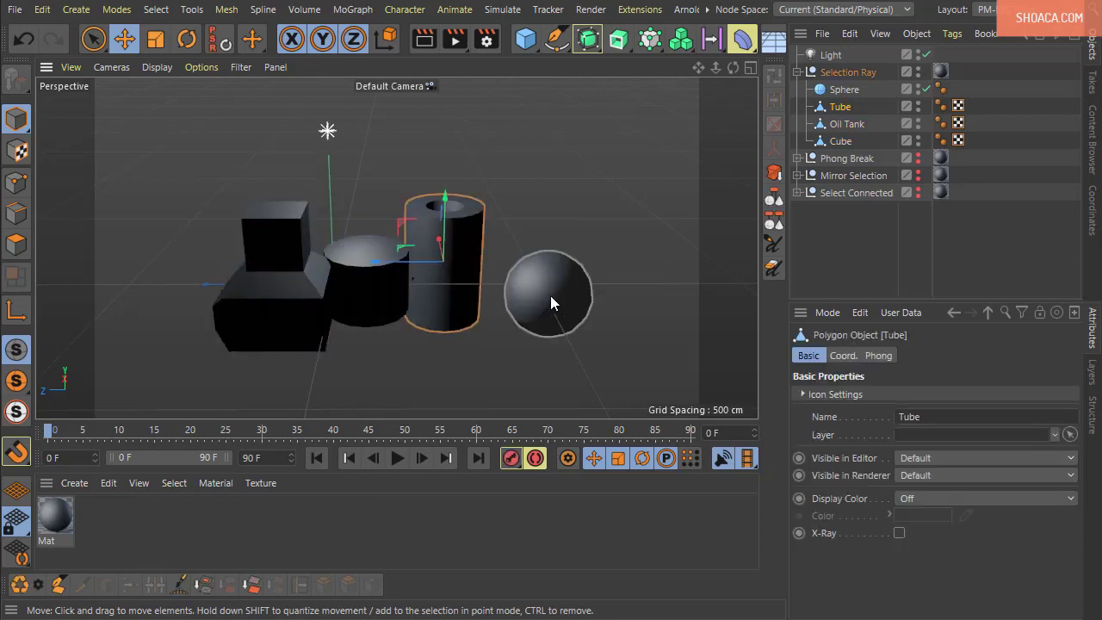
click(549, 294)
click(327, 135)
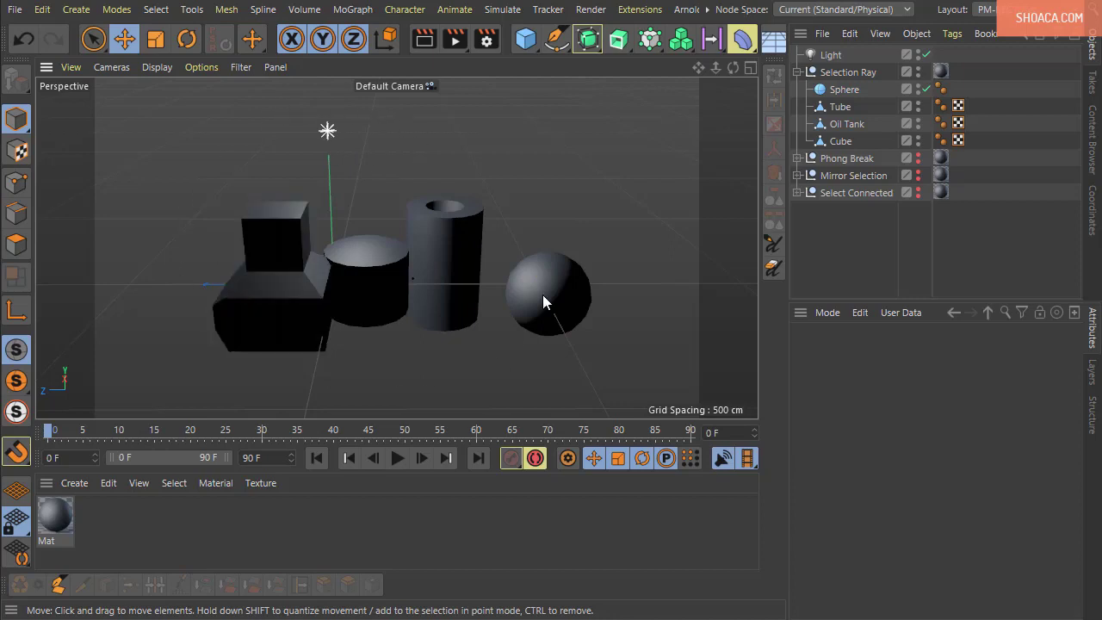
click(831, 55)
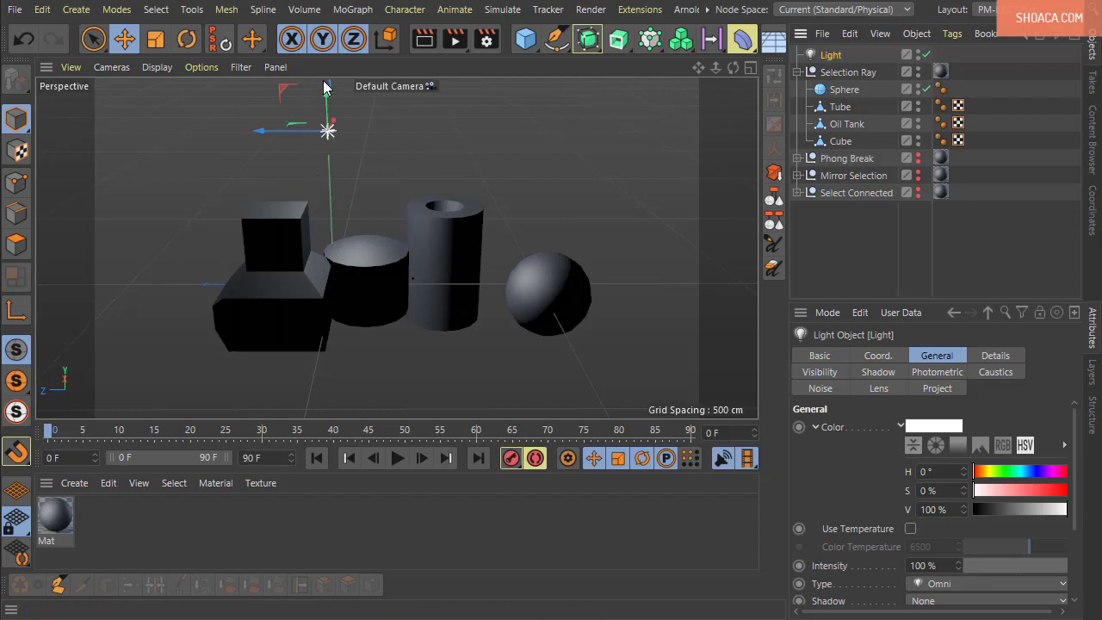
click(465, 159)
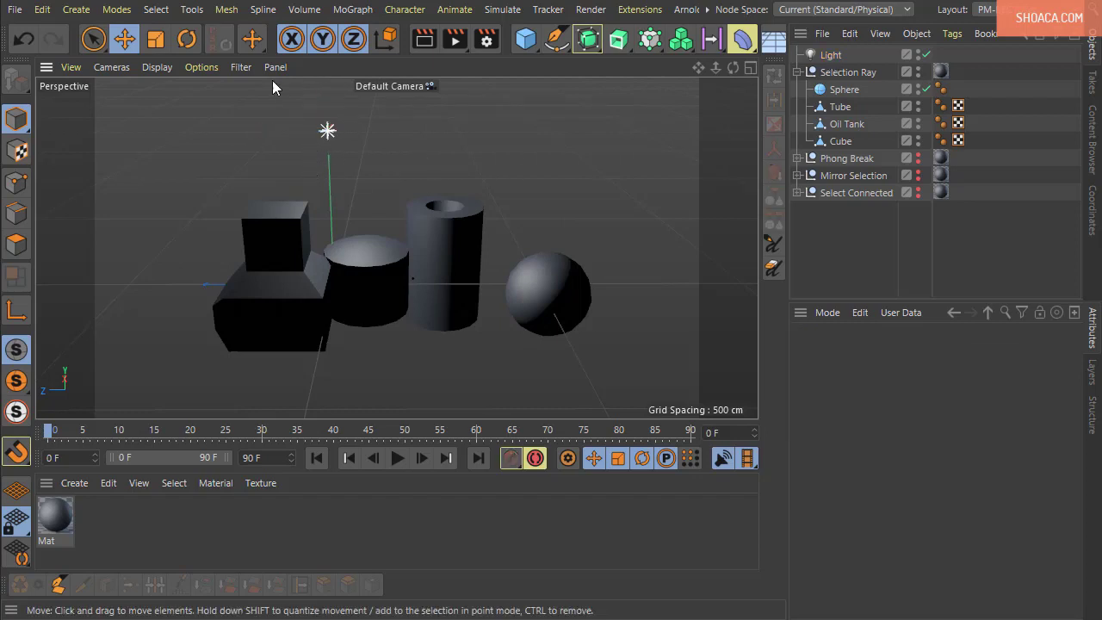
- Allow Light objects to be selected again in the selection filter and exclude Polygon objects instead
click(155, 9)
mouse_move(177, 38)
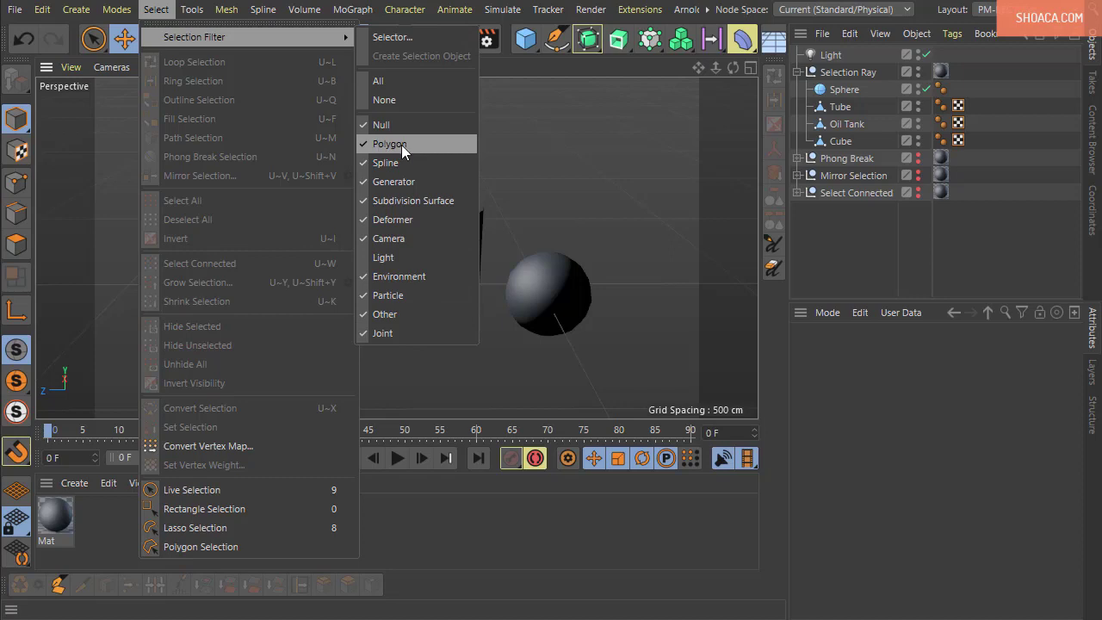
click(389, 256)
click(157, 11)
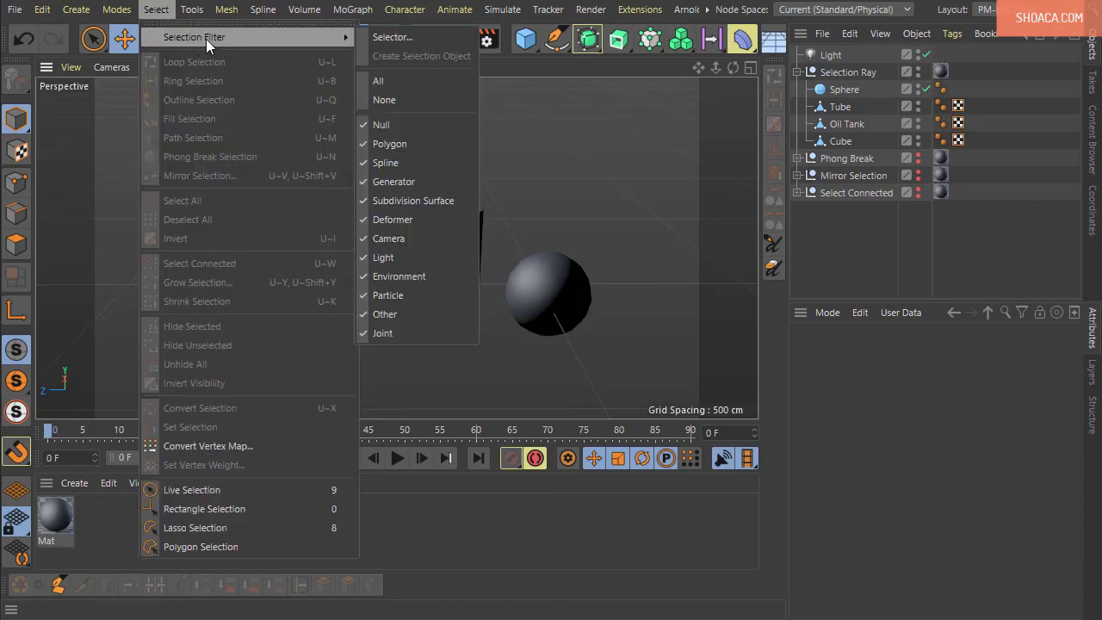
click(397, 143)
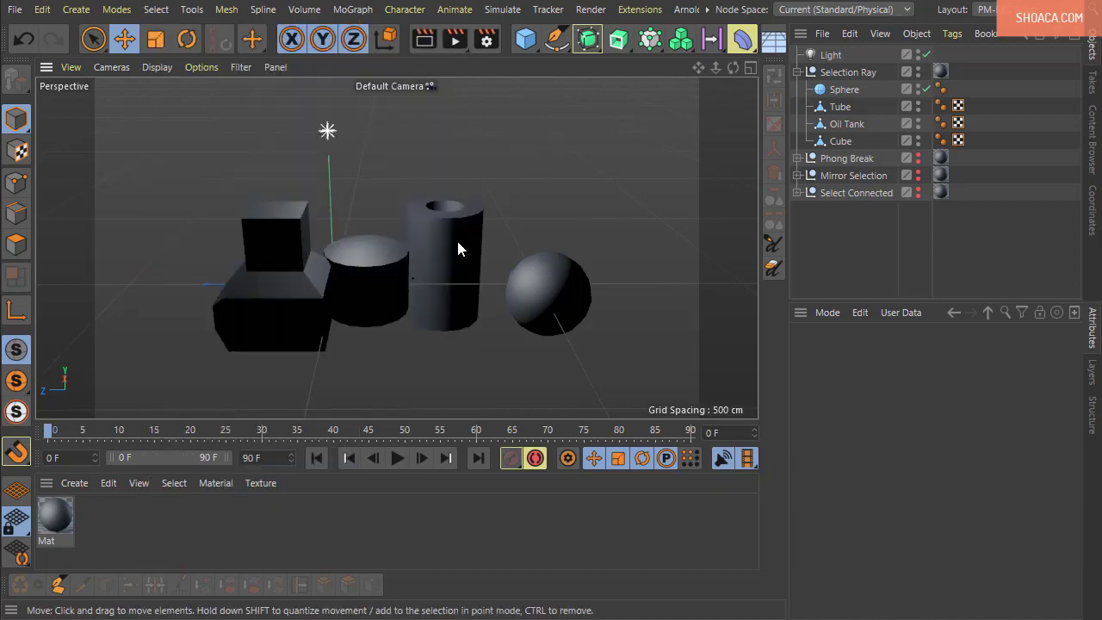
- Make the sphere editable as a polygon object, clear the selection, and pick the light in the viewport
click(517, 274)
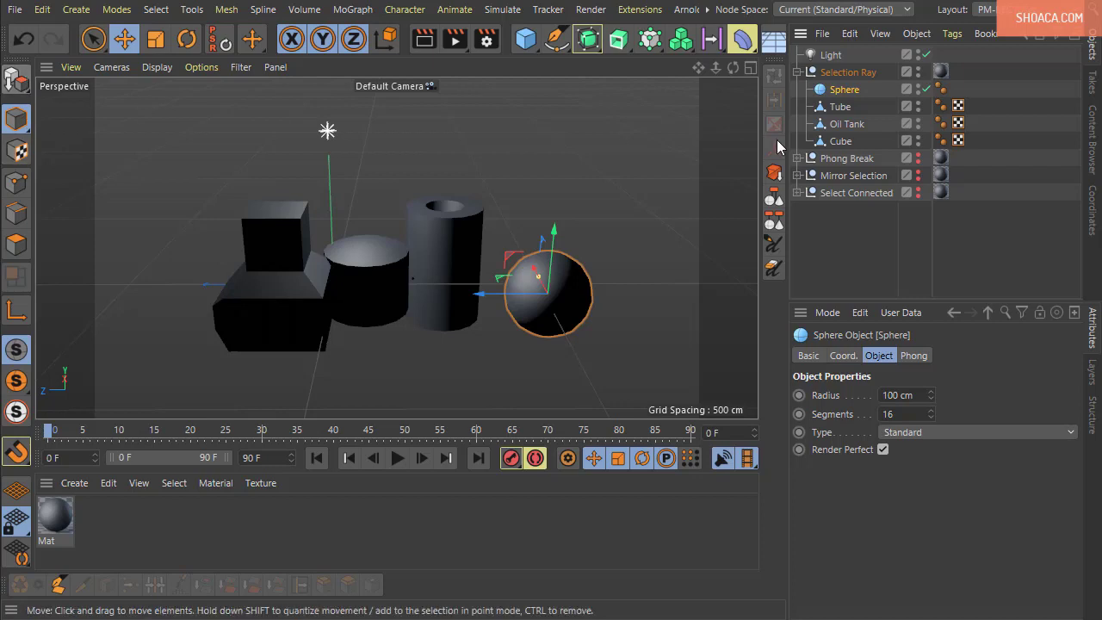
click(15, 78)
click(537, 159)
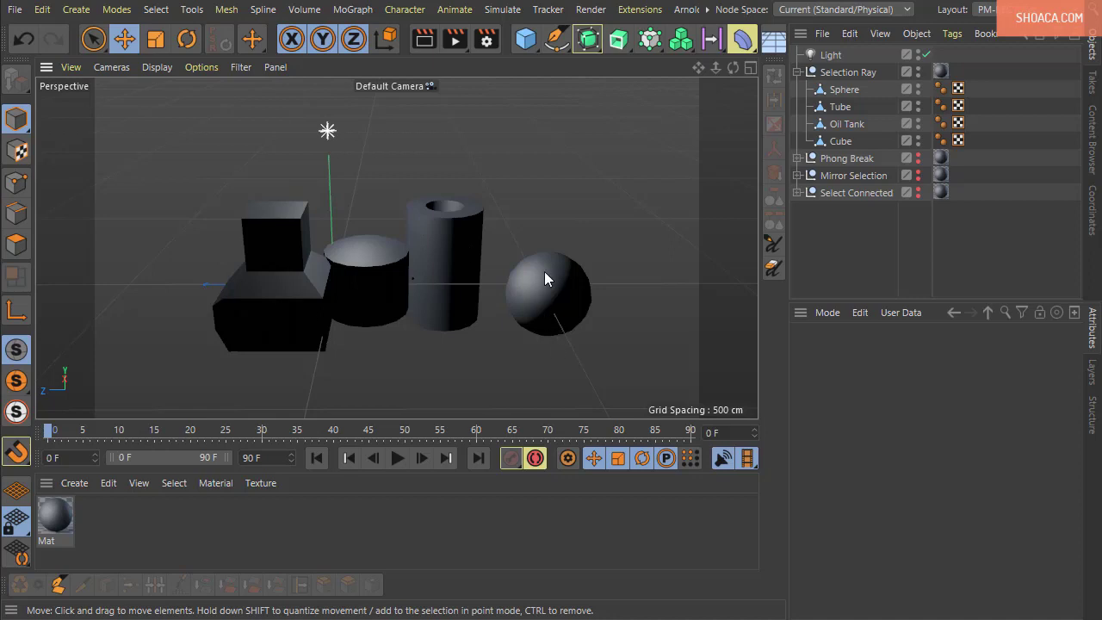
click(332, 137)
- Allow Polygon objects to be selected again in the selection filter
click(156, 9)
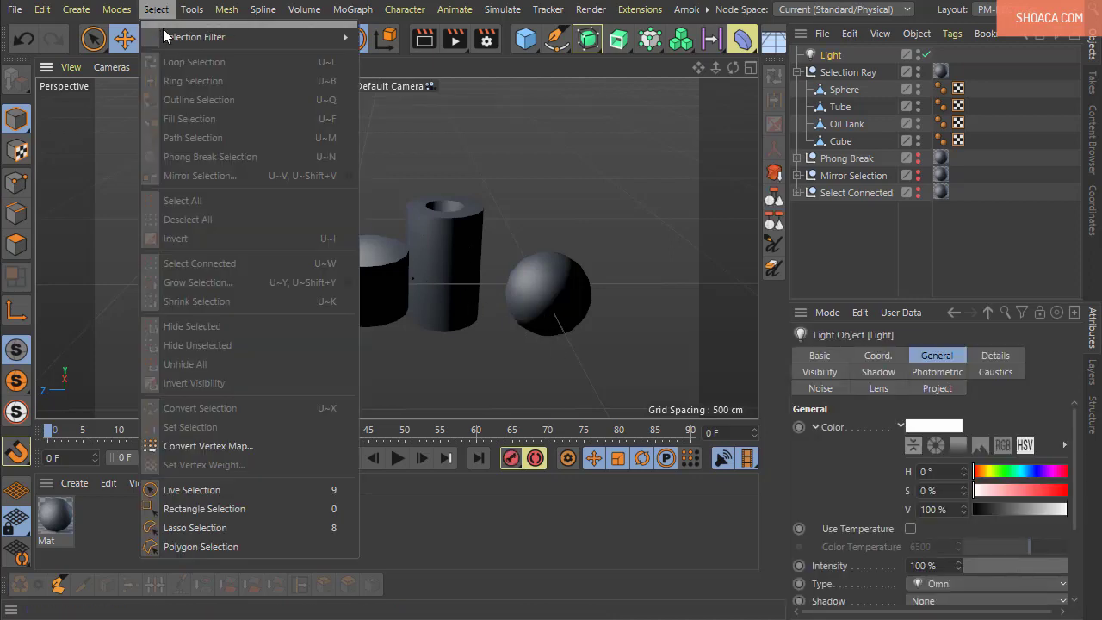
mouse_move(179, 37)
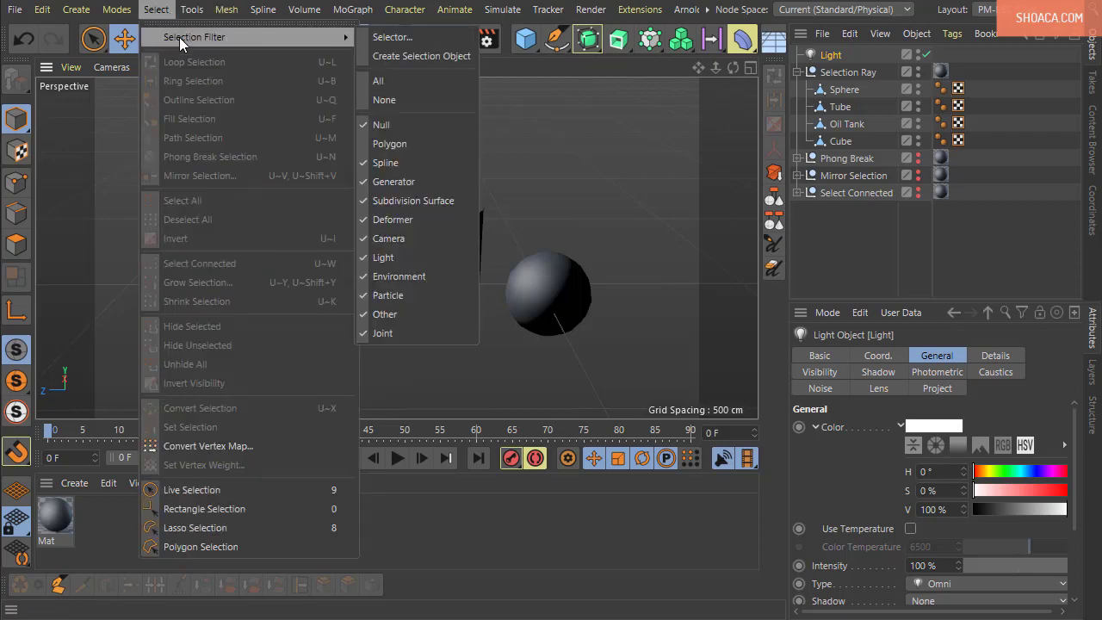
click(402, 143)
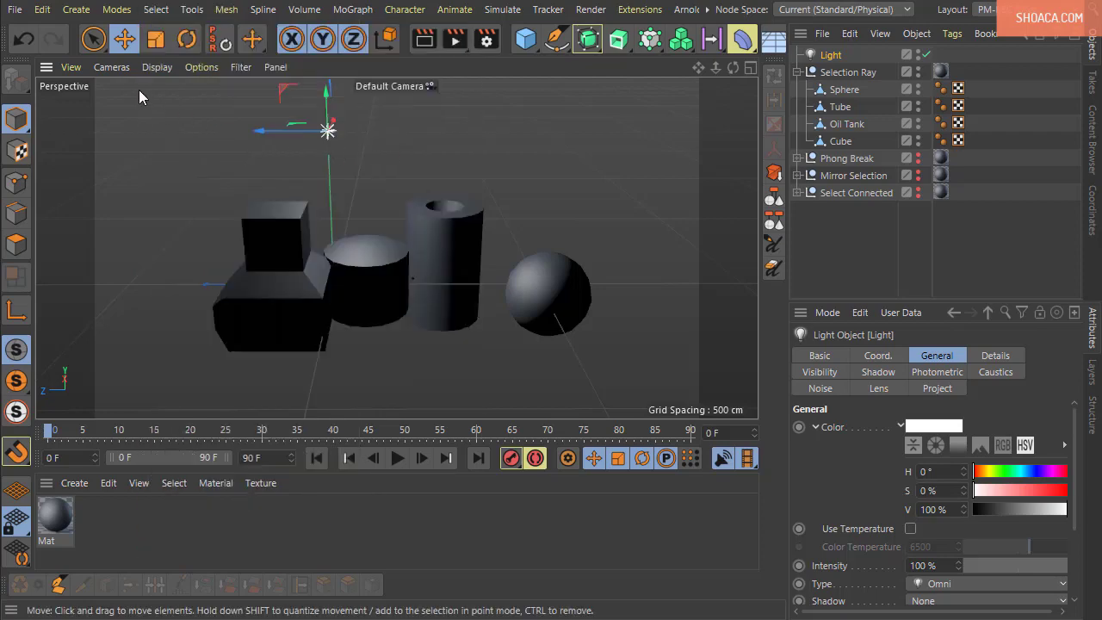
- Reselect the light and duplicate it about 410 cm along its Z axis, toward the sphere's side
click(155, 162)
click(328, 134)
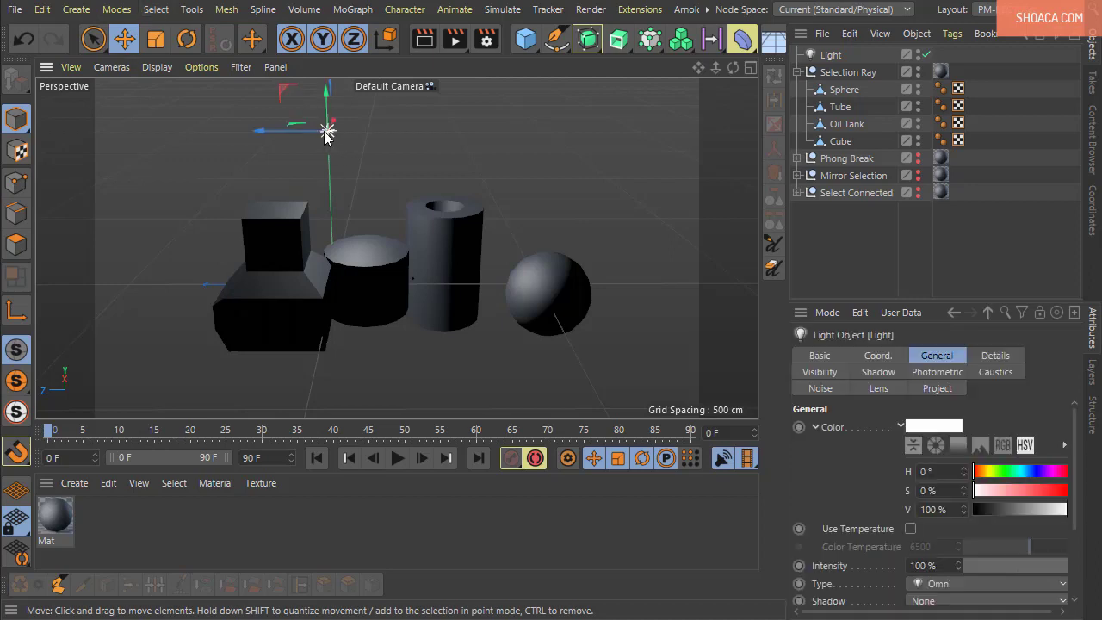
ctrl+drag(327, 133, 454, 154)
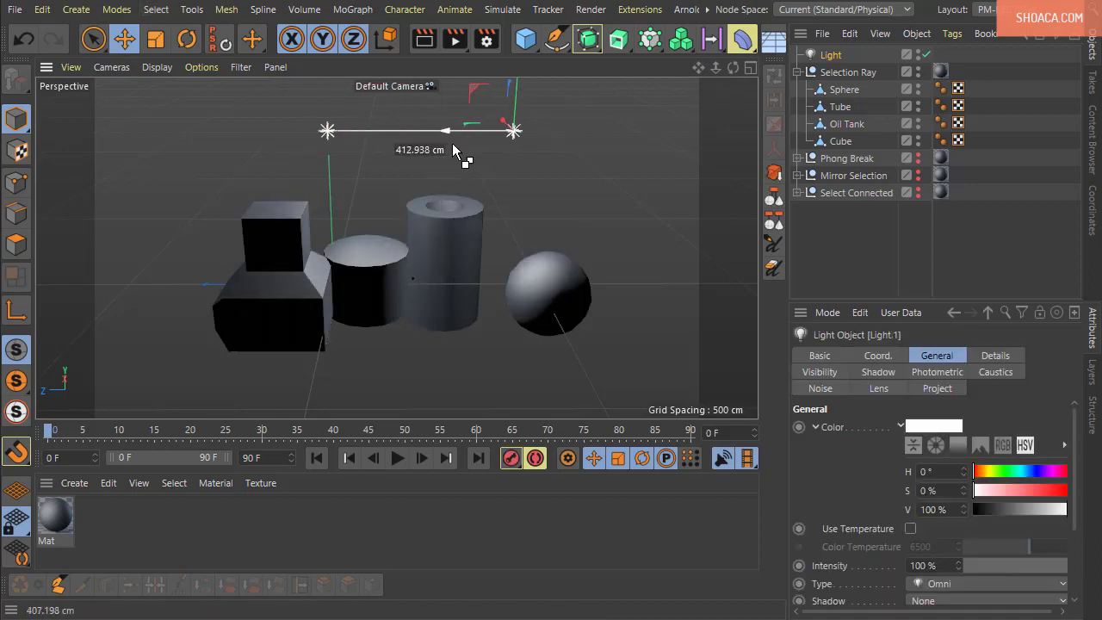
- Open the Selector and select all Polygon objects in the scene, leaving the Light type deselected
click(158, 9)
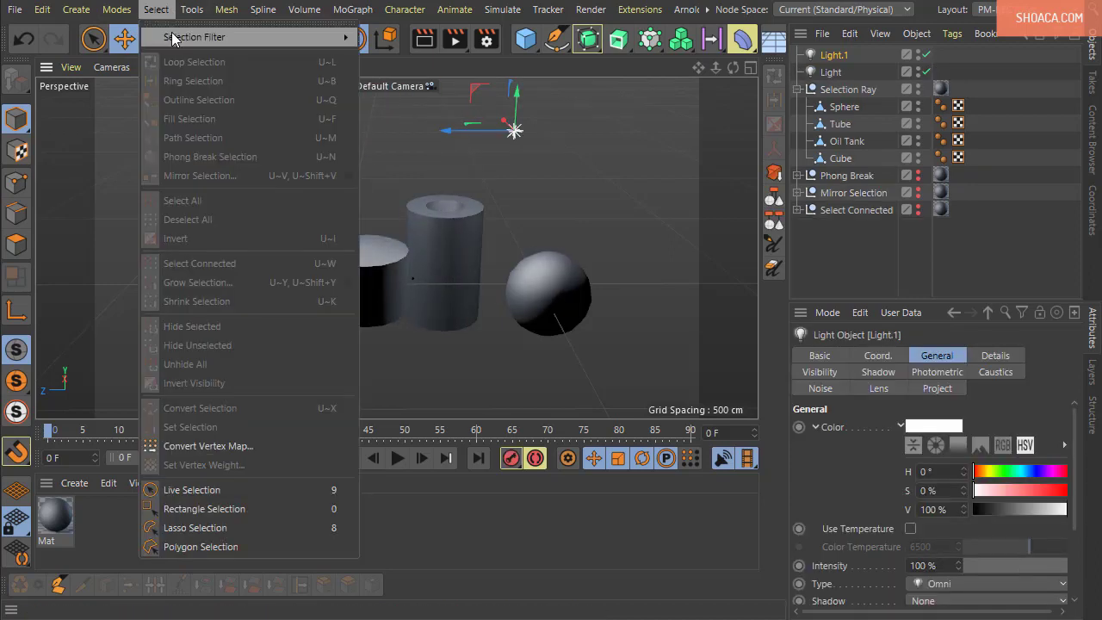
mouse_move(172, 39)
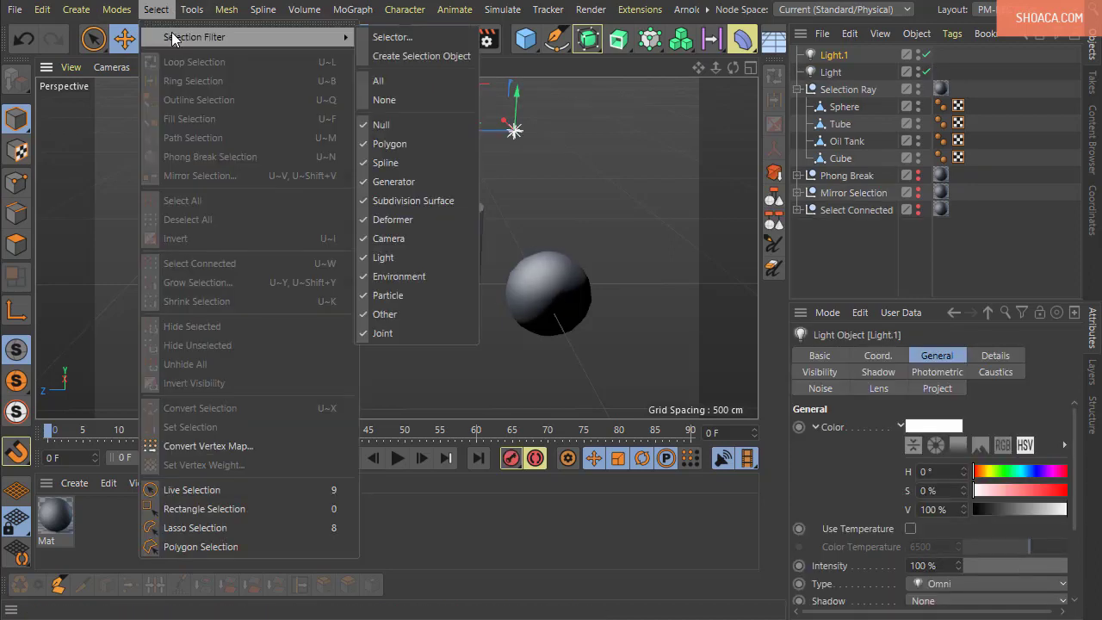
click(406, 42)
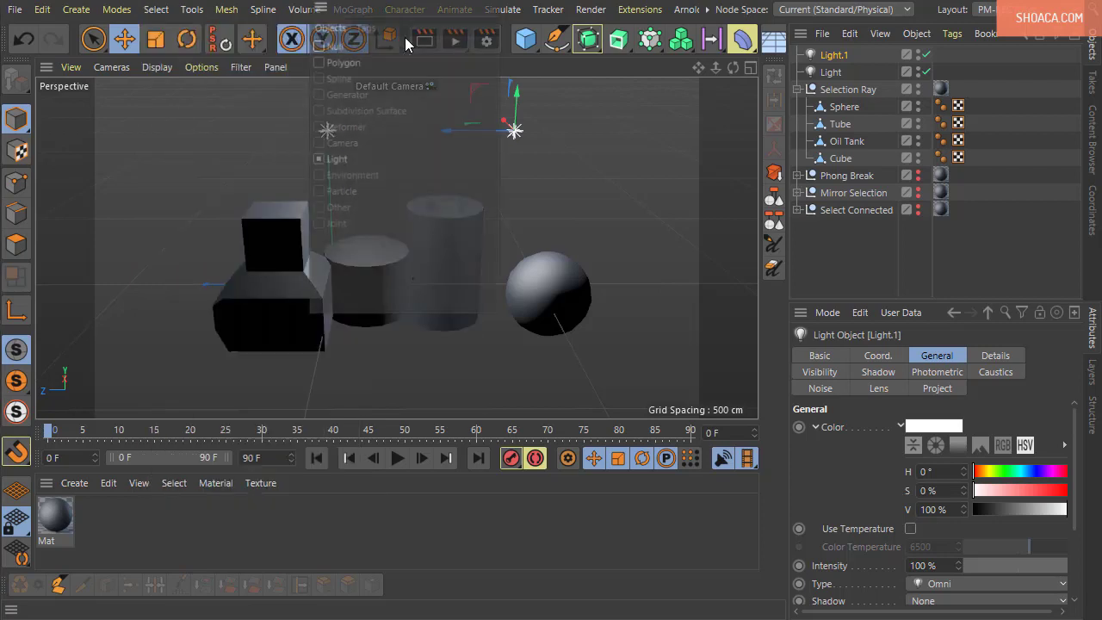
drag(405, 12, 672, 60)
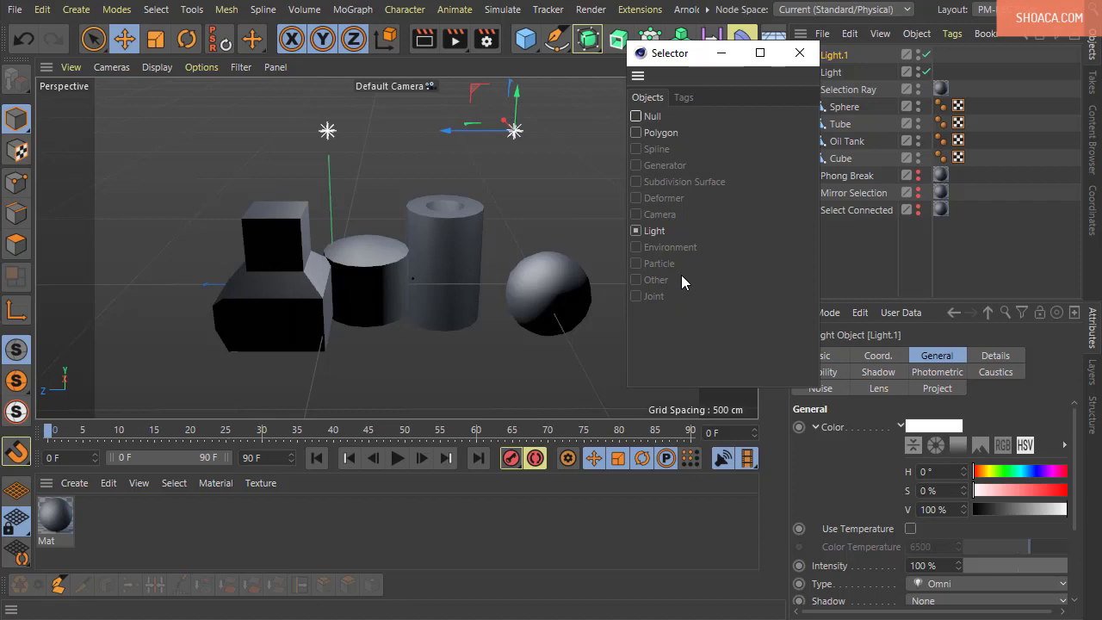
click(636, 133)
click(636, 230)
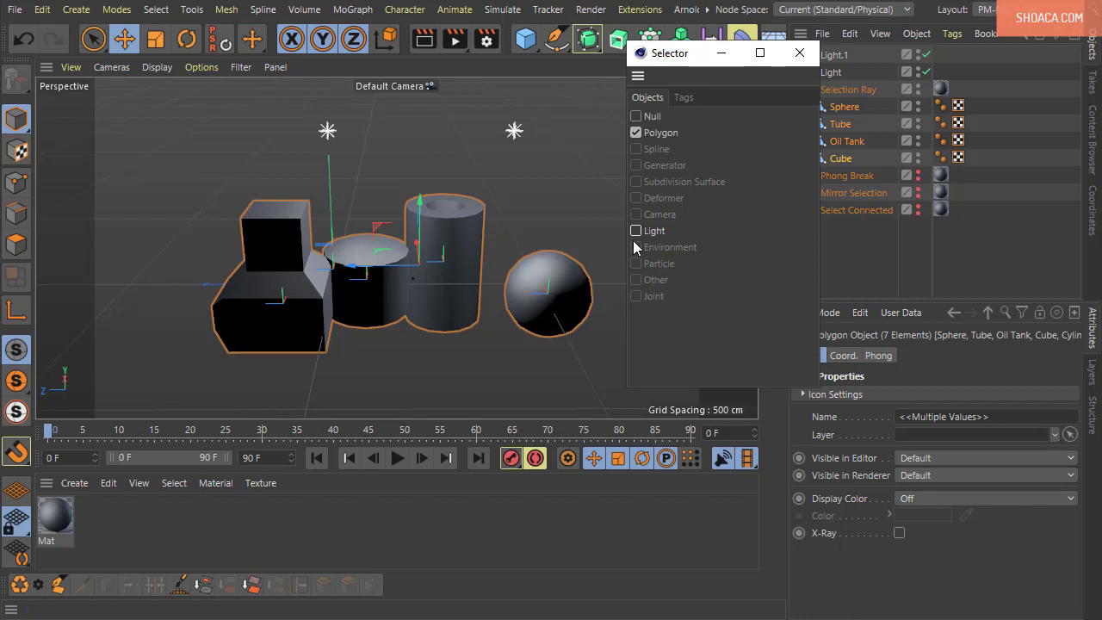
- Switch the Selector from Polygon to Light objects, switch it back to Polygon, and close it
click(636, 133)
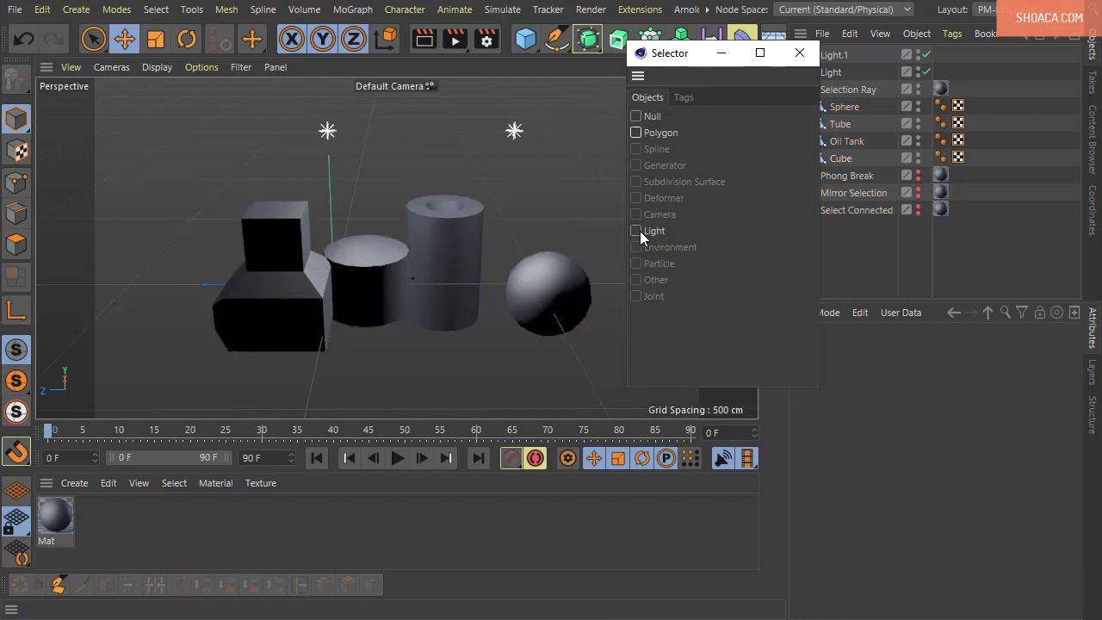
click(639, 231)
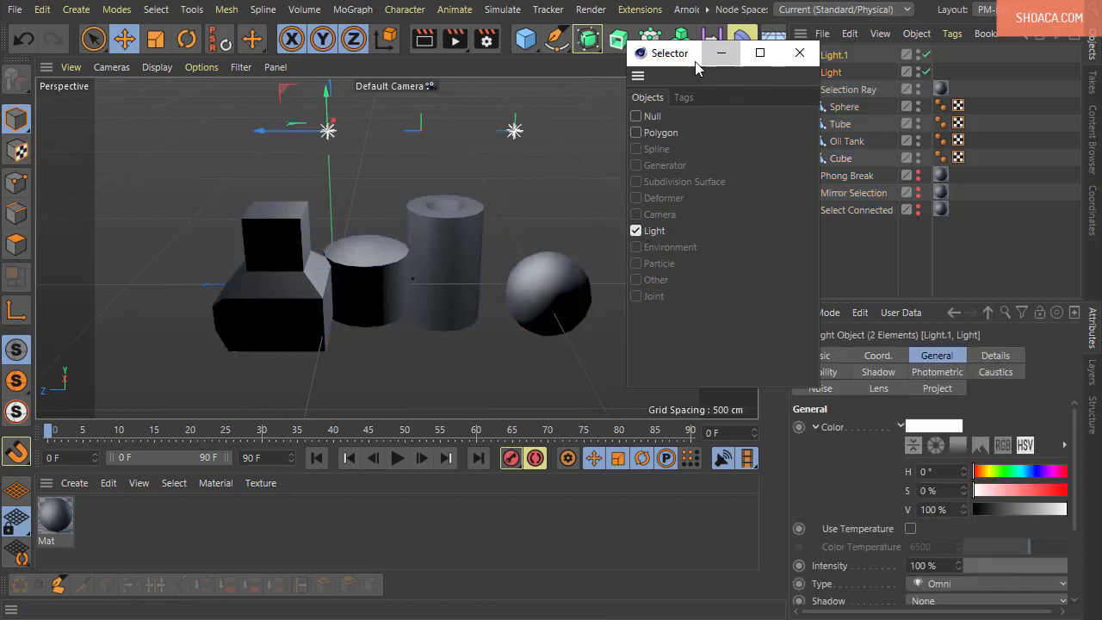
drag(695, 58, 651, 59)
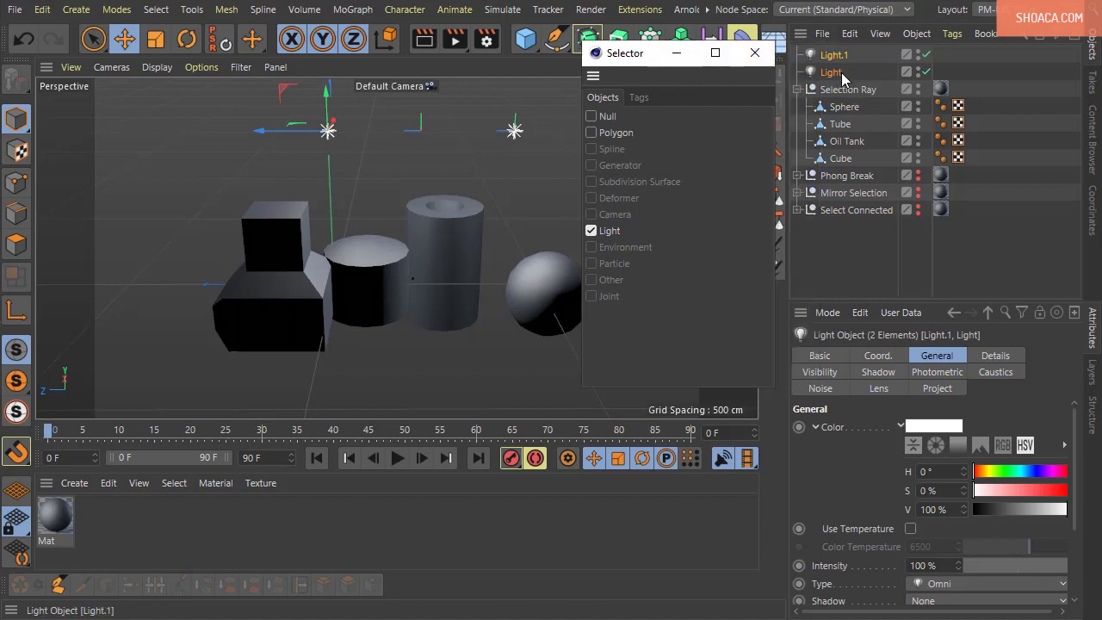
click(591, 230)
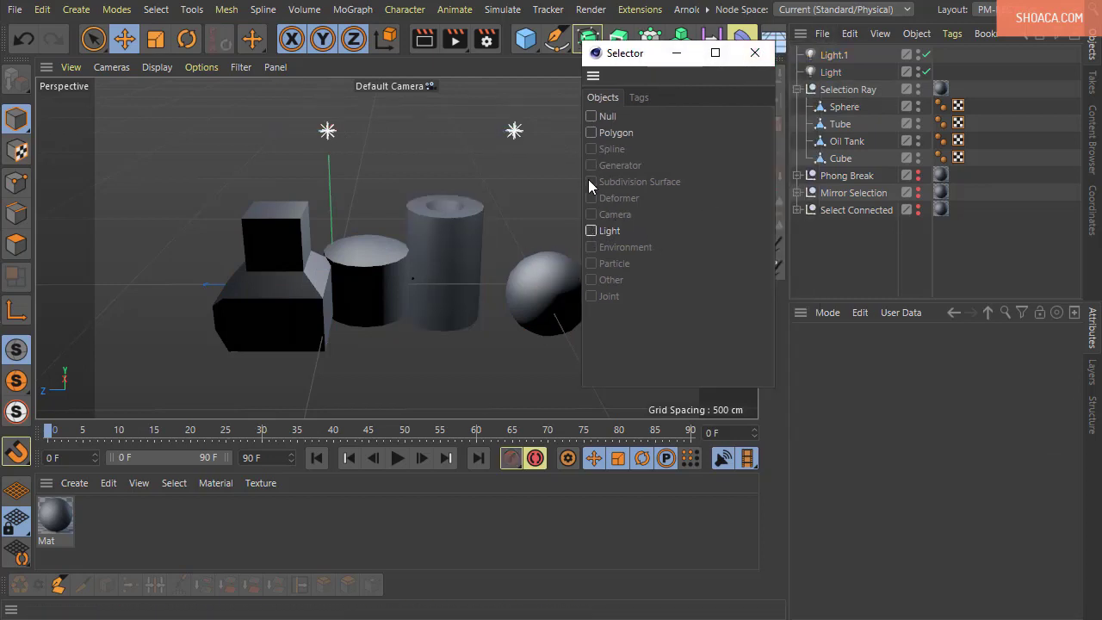
click(591, 134)
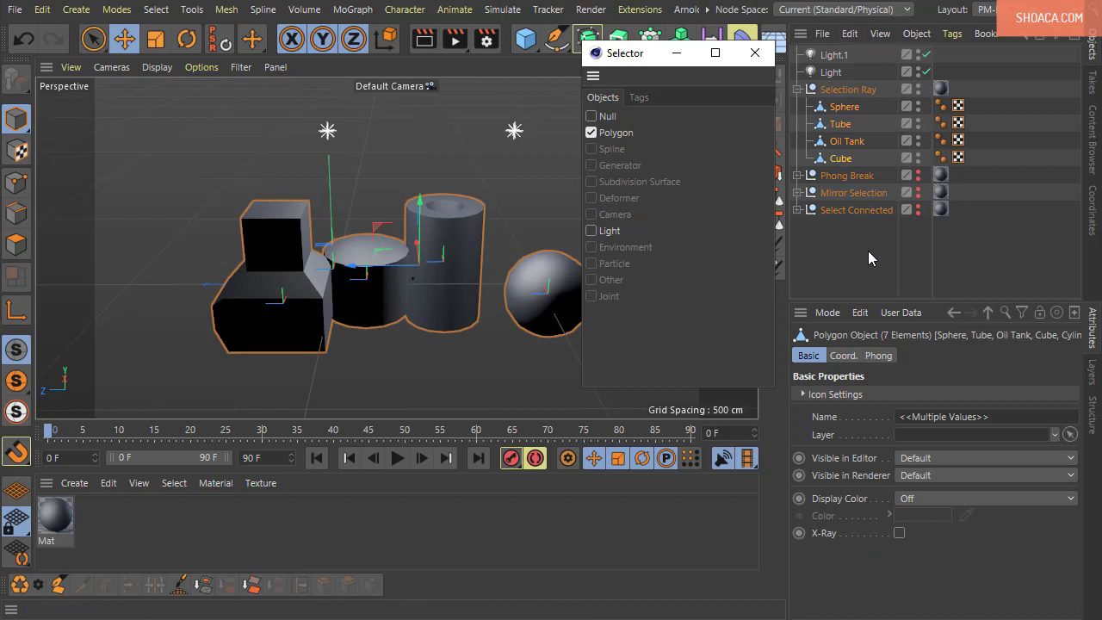
click(754, 55)
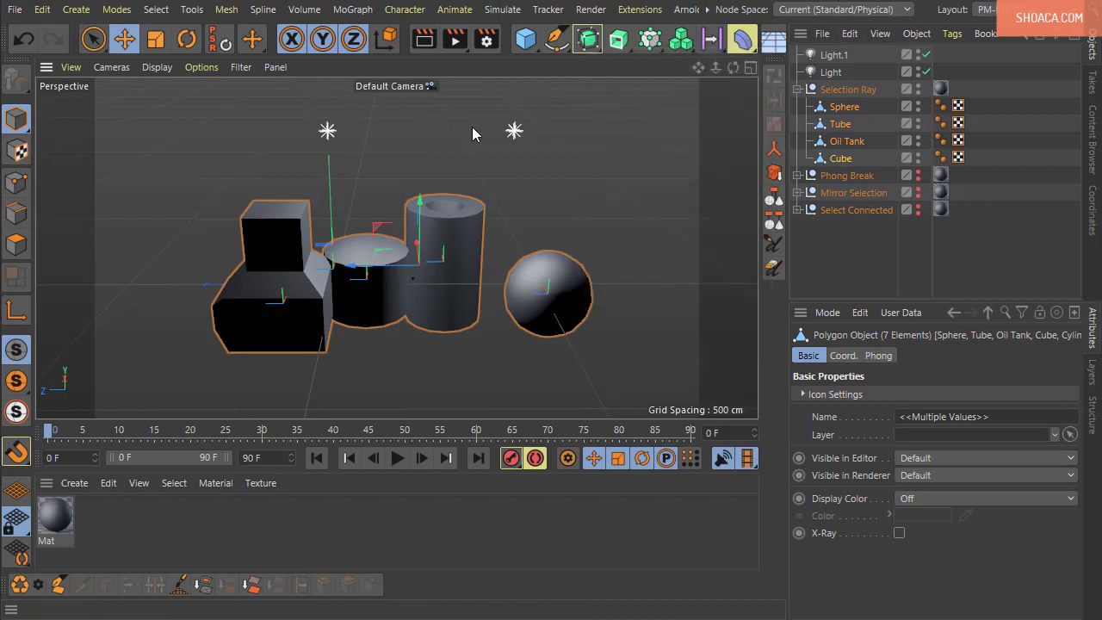
click(157, 9)
mouse_move(178, 40)
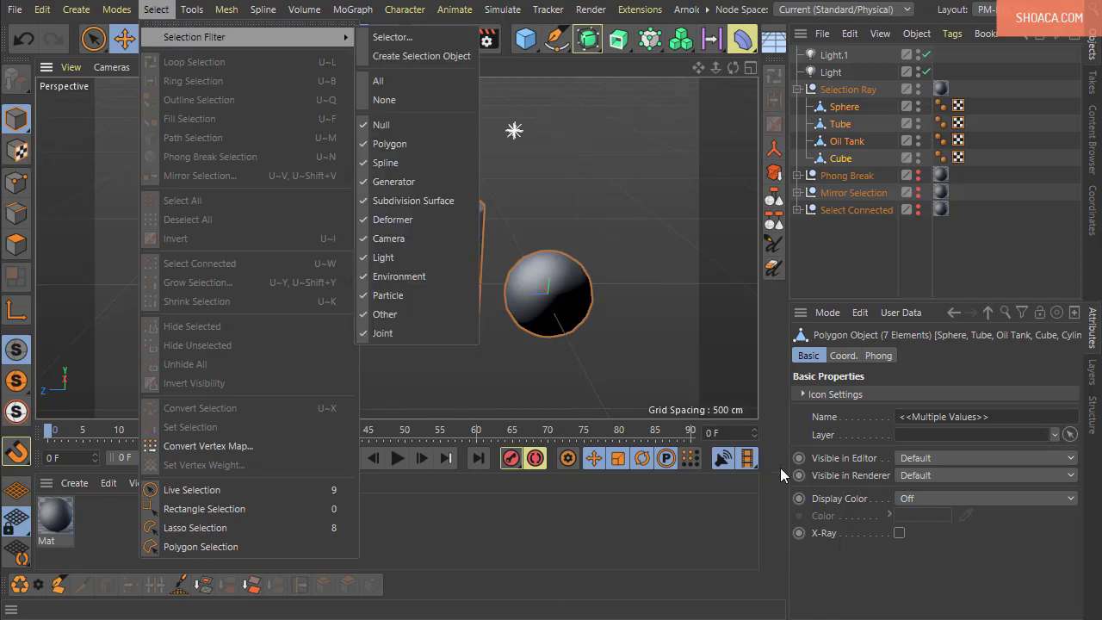
click(669, 360)
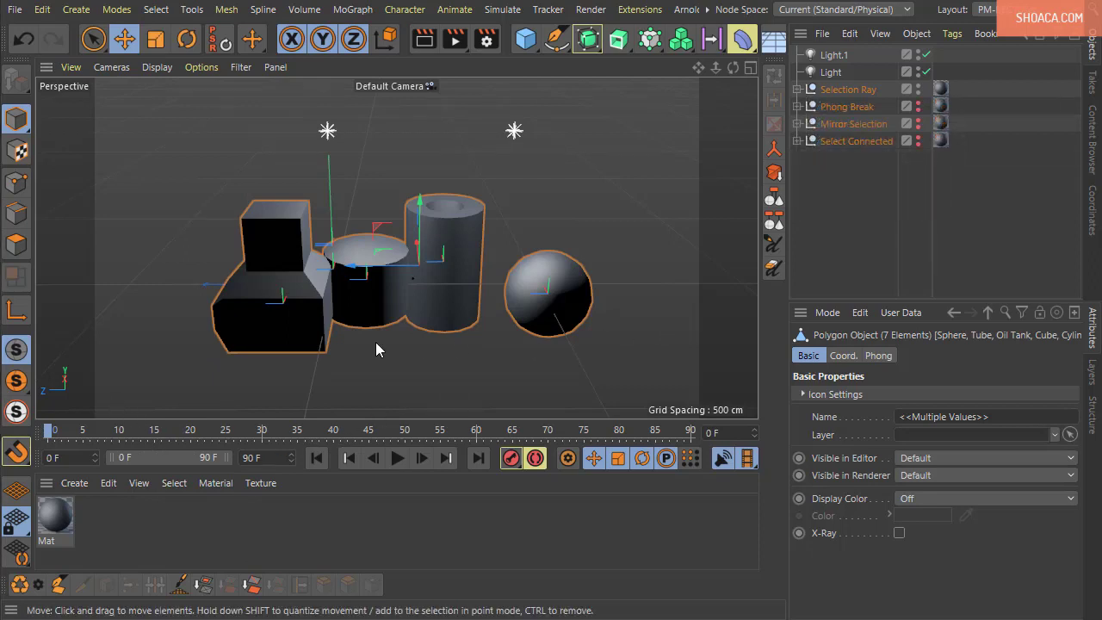
- Select both lights in the object hierarchy and delete them
alt+drag(322, 394, 414, 310)
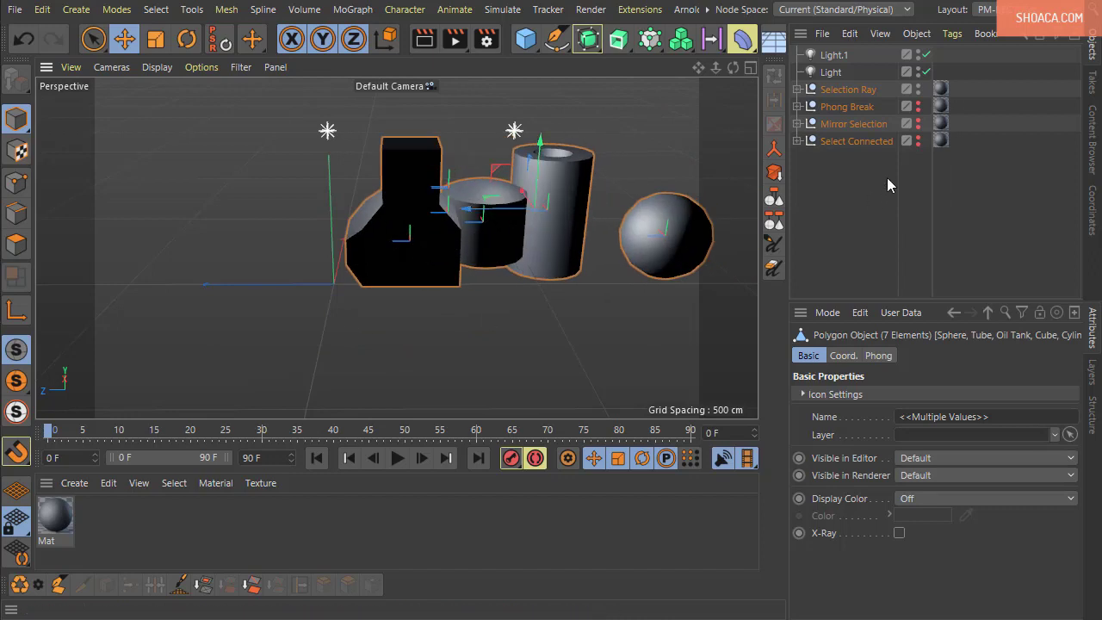
click(831, 73)
ctrl+click(833, 54)
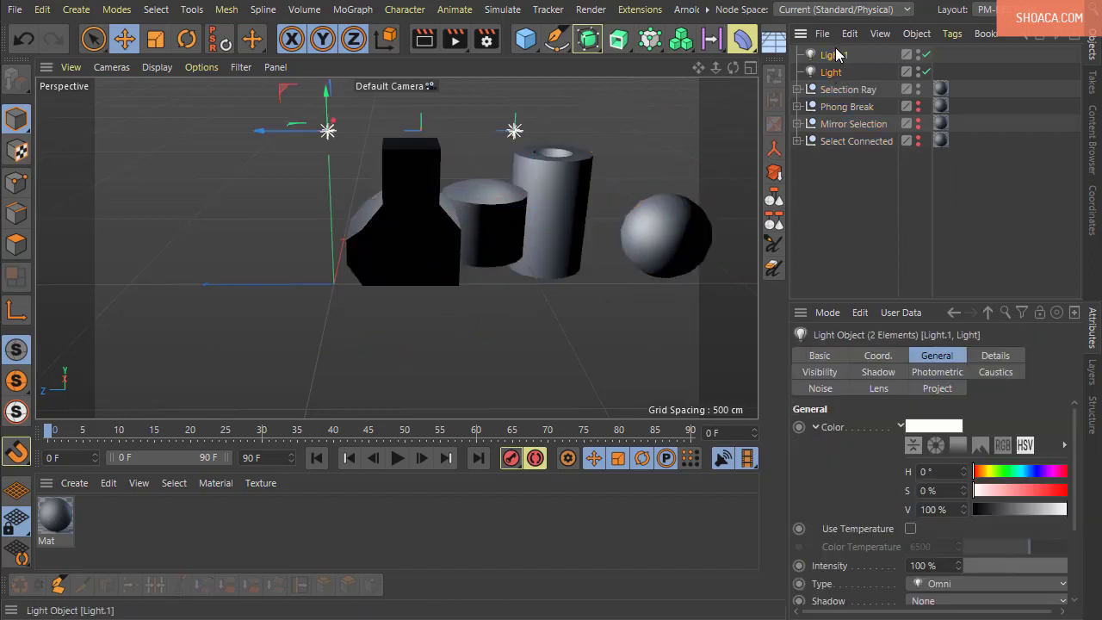
key(Delete)
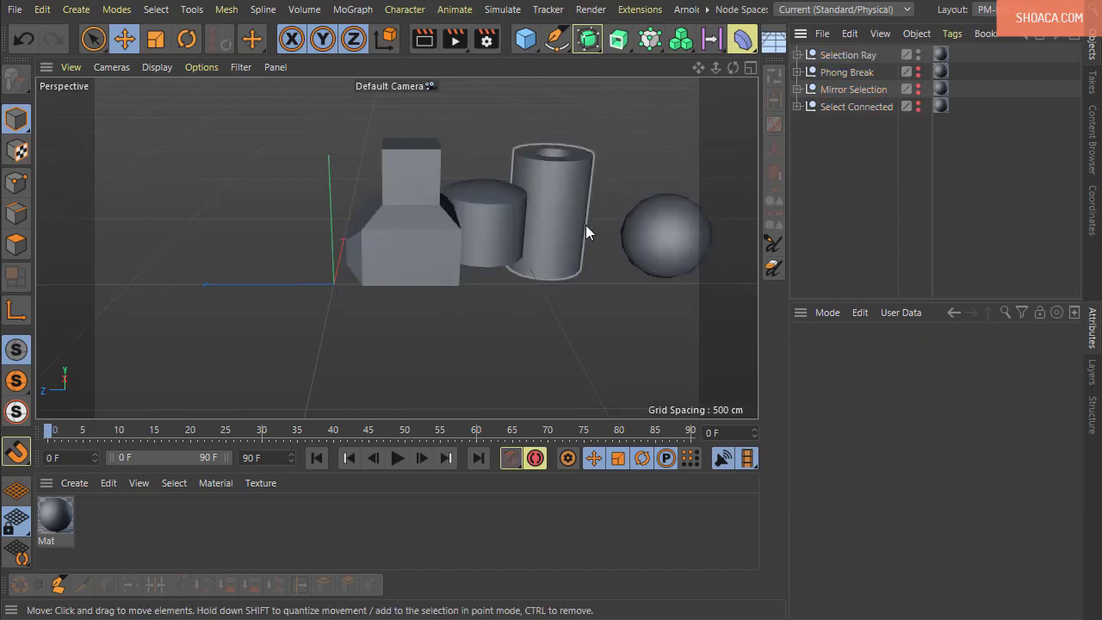
- Hide the Selection Ray group in both the editor and the renderer
alt+middle_drag(586, 225, 504, 243)
click(846, 54)
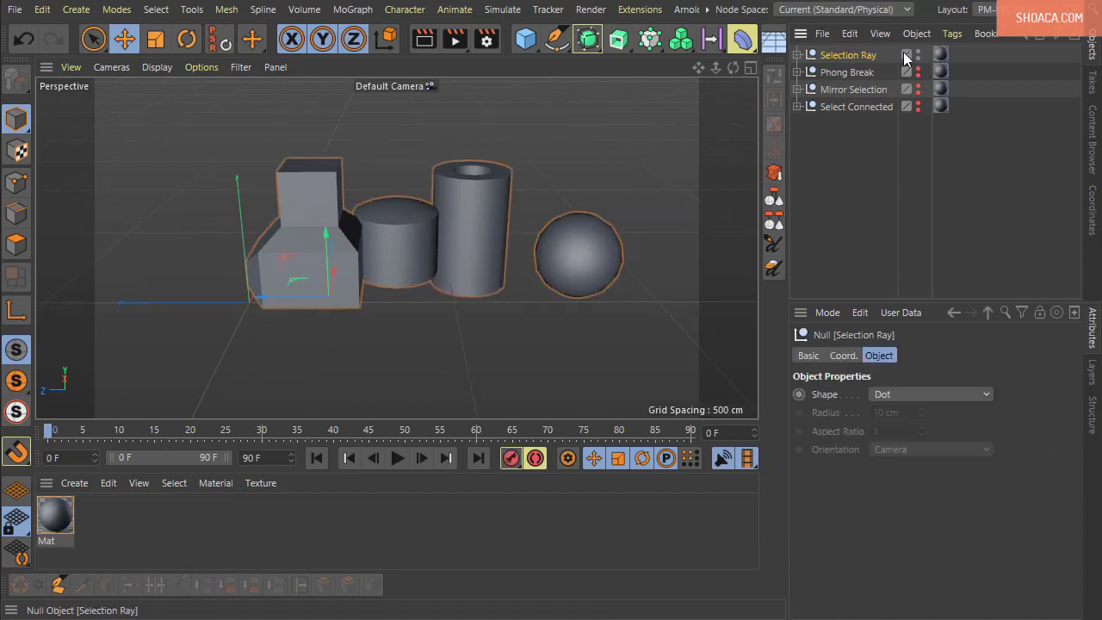
click(922, 54)
alt+click(919, 53)
alt+click(920, 53)
alt+middle_drag(610, 196, 514, 270)
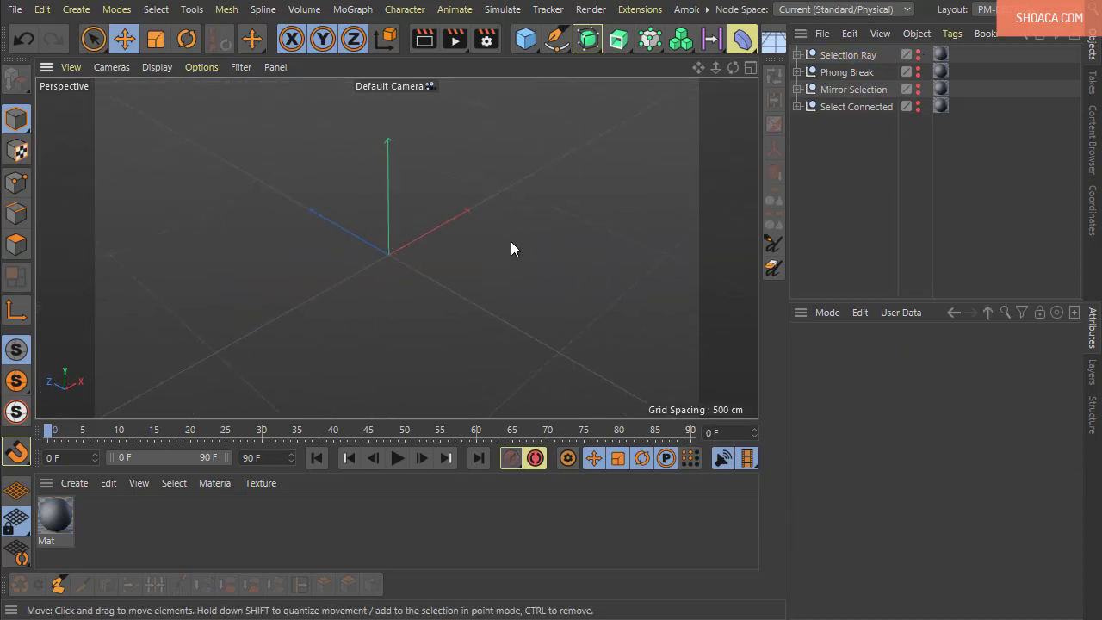
- Add a sphere primitive and set the viewport display to Gouraud Shading (Lines)
click(526, 38)
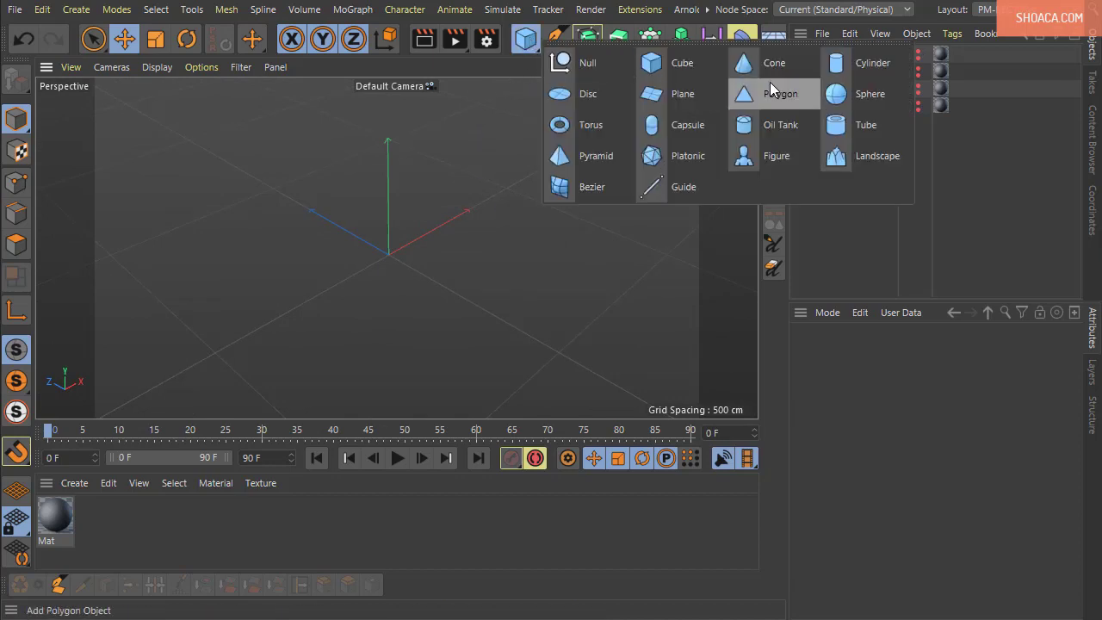
click(831, 97)
scroll(367, 254, up, 5)
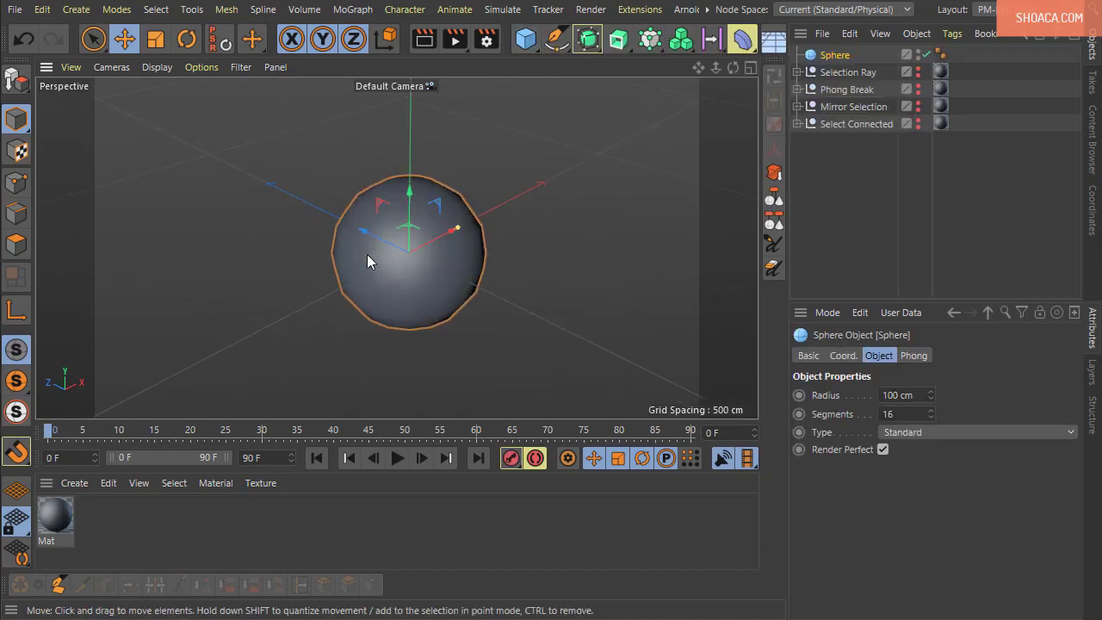
click(156, 67)
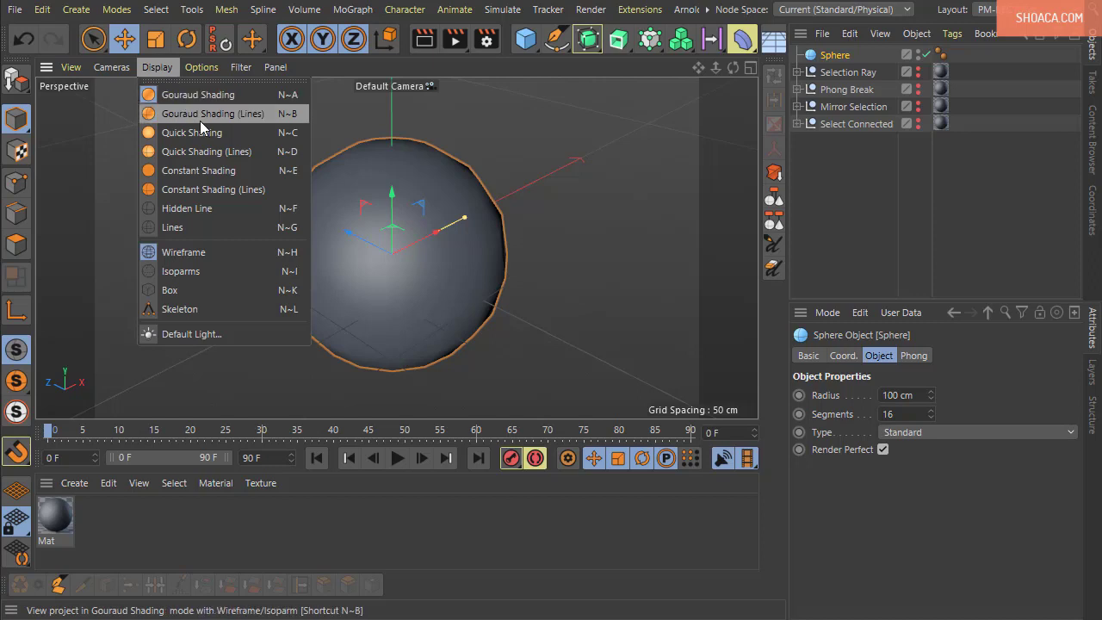
click(200, 112)
- Set the sphere's segments to 32 and make it editable
double_click(892, 414)
text(32)
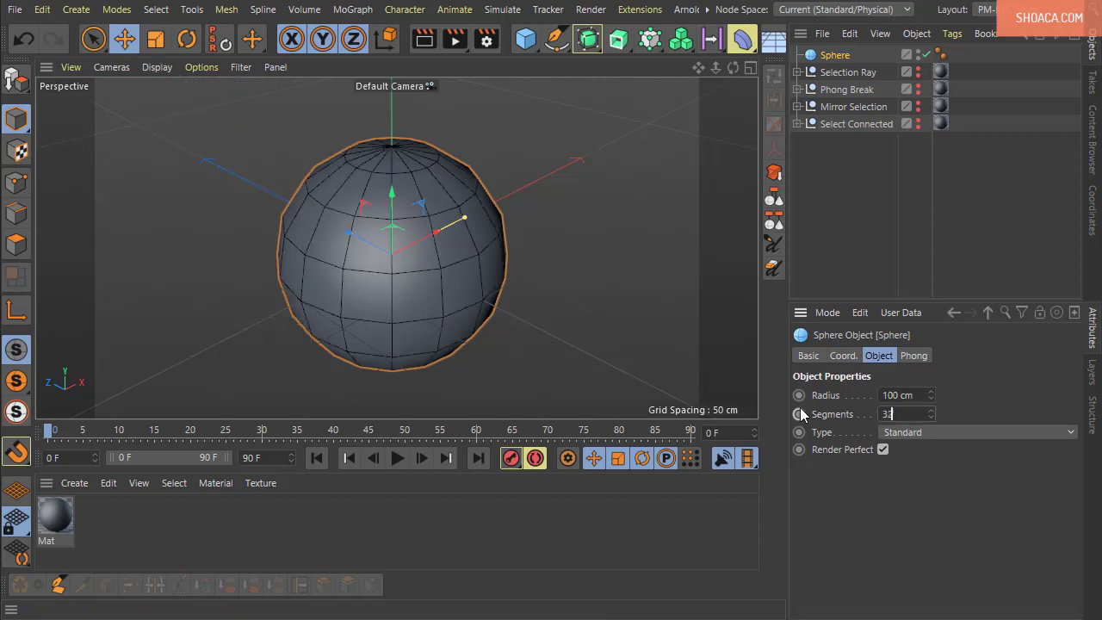
key(Return)
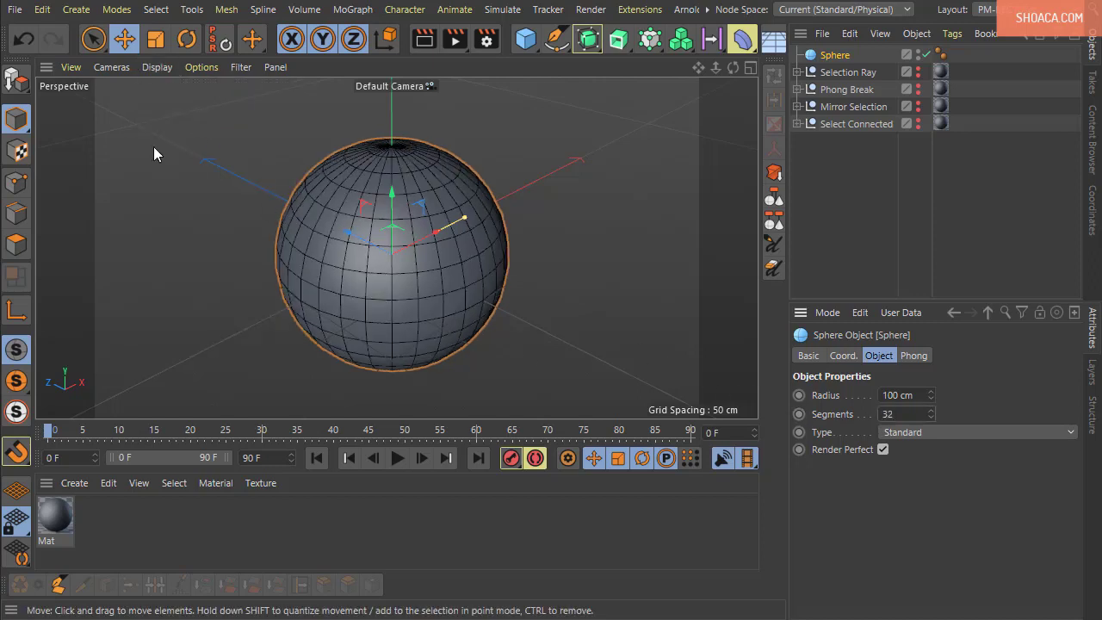
click(16, 80)
- Move the editable sphere straight up along its vertical axis
alt+drag(521, 281, 456, 272)
alt+drag(399, 246, 493, 311)
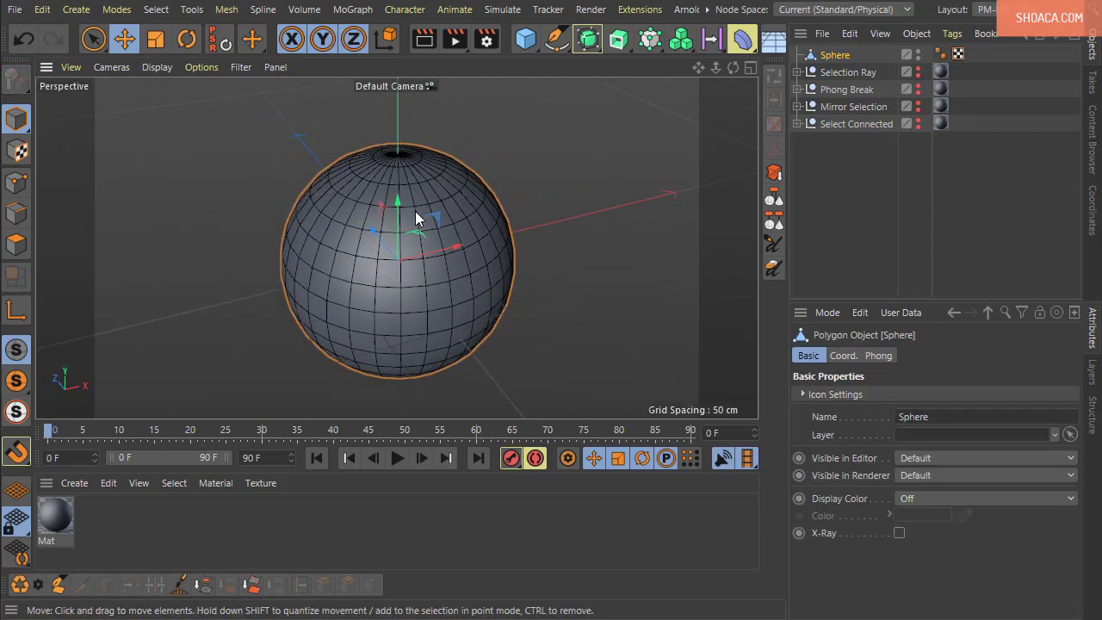
drag(398, 199, 397, 84)
alt+drag(425, 244, 511, 364)
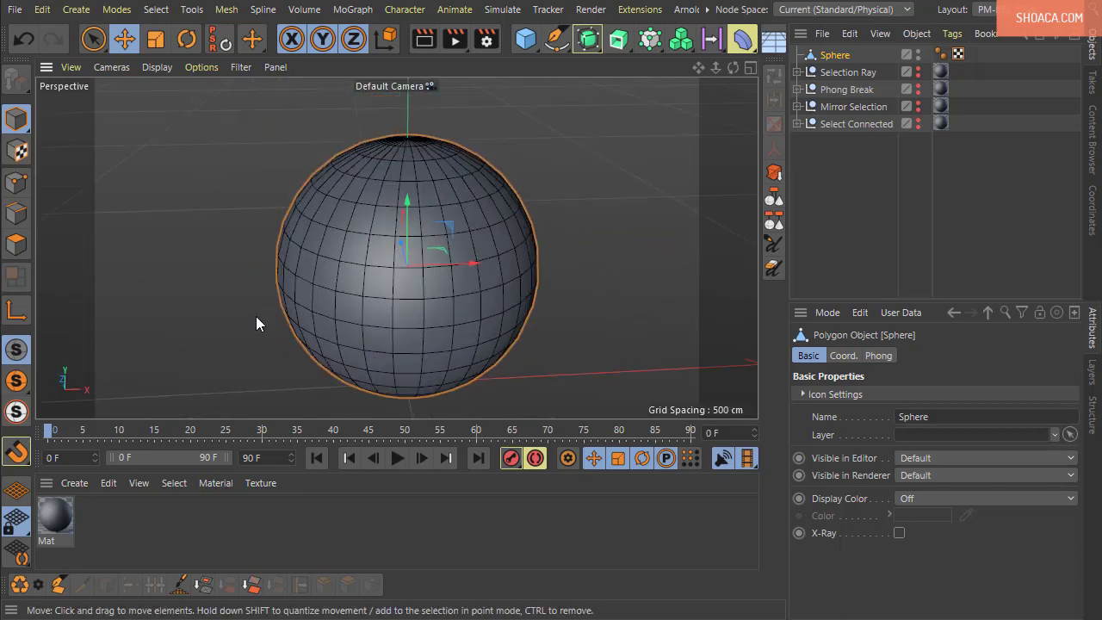
- Switch the sphere to polygon mode and use Loop Selection to select a horizontal band of polygons around its middle
click(16, 243)
click(160, 10)
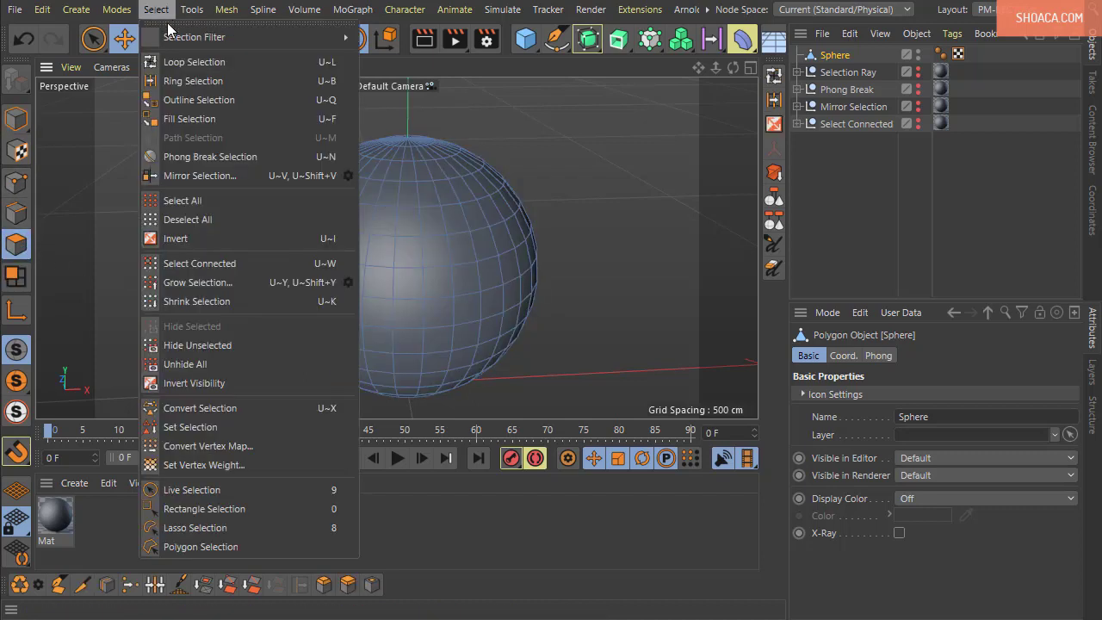
click(183, 62)
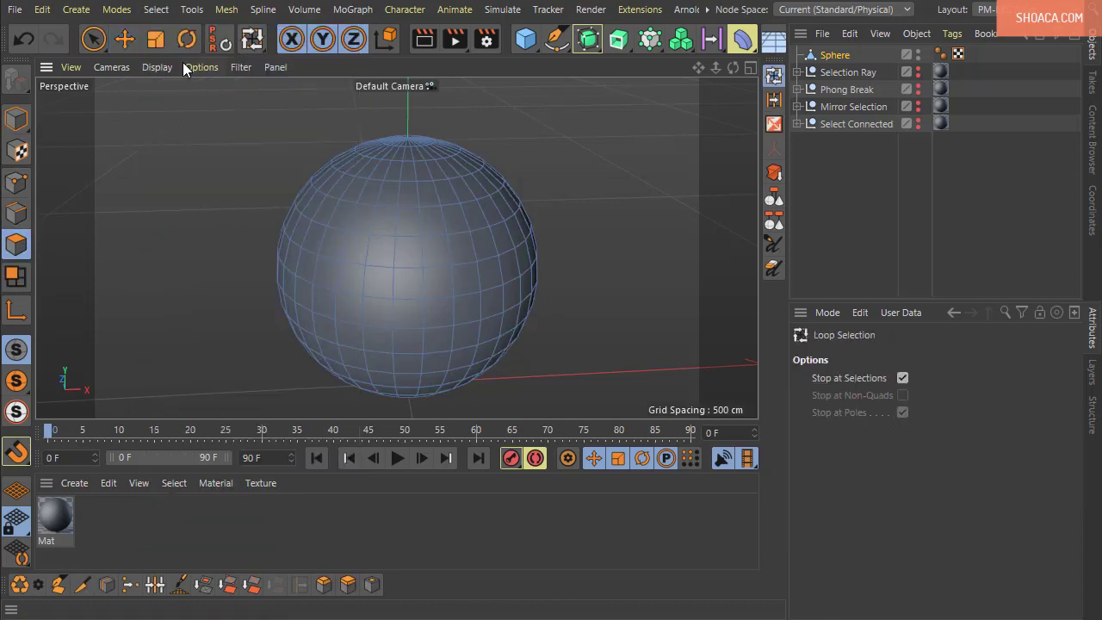
alt+middle_drag(176, 218, 213, 278)
mouse_move(212, 278)
alt+mouse_down()
mouse_move(193, 276)
mouse_move(197, 287)
alt+mouse_up()
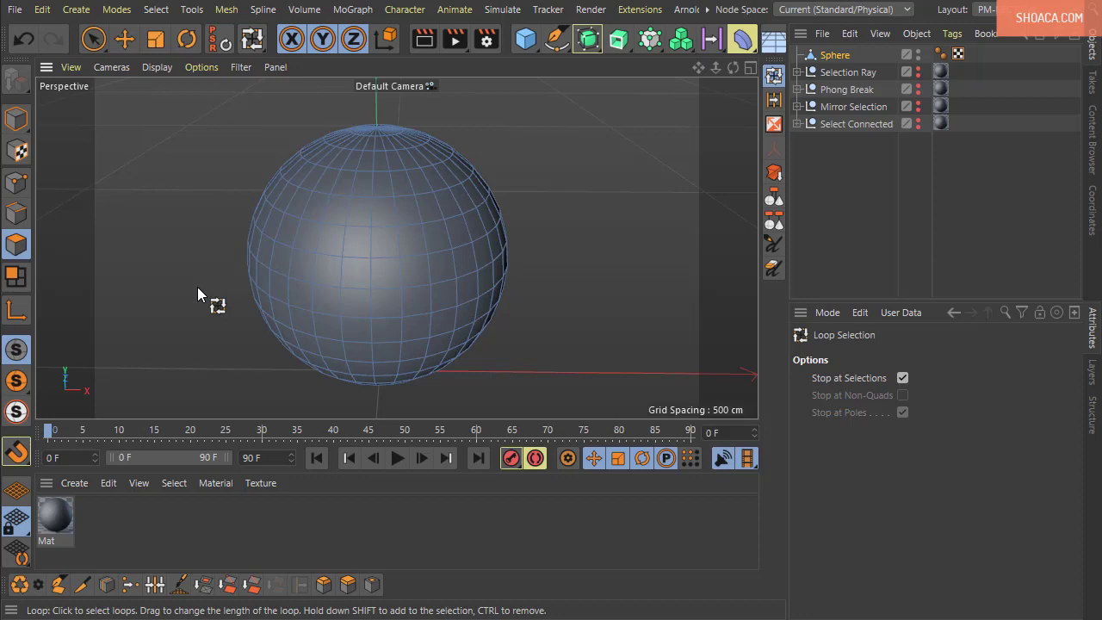
click(296, 269)
alt+drag(638, 297, 560, 337)
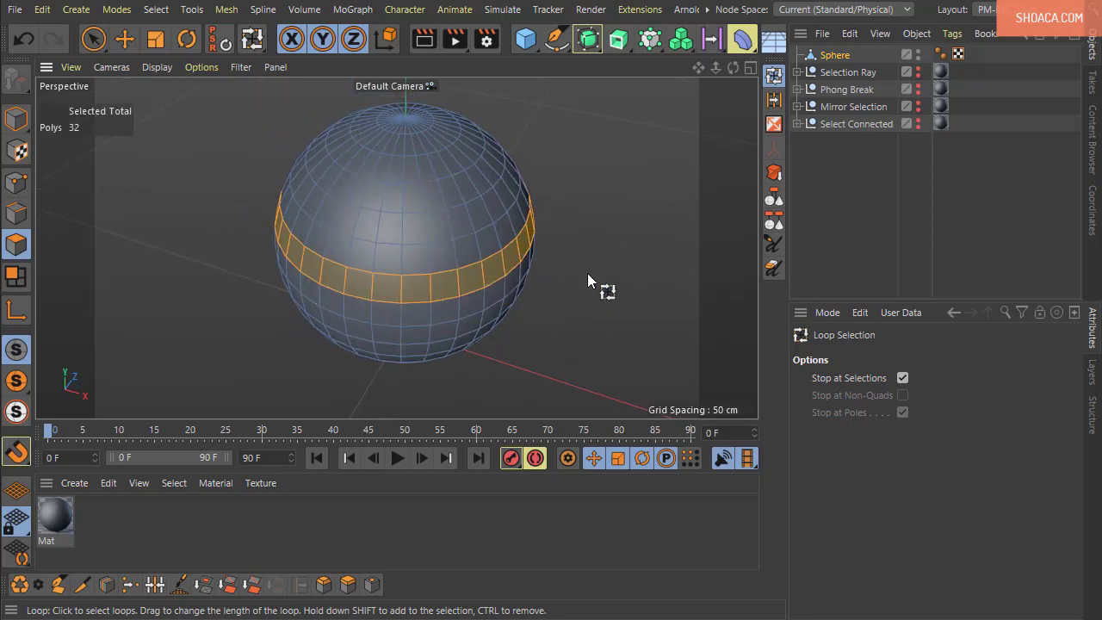
alt+drag(588, 274, 364, 250)
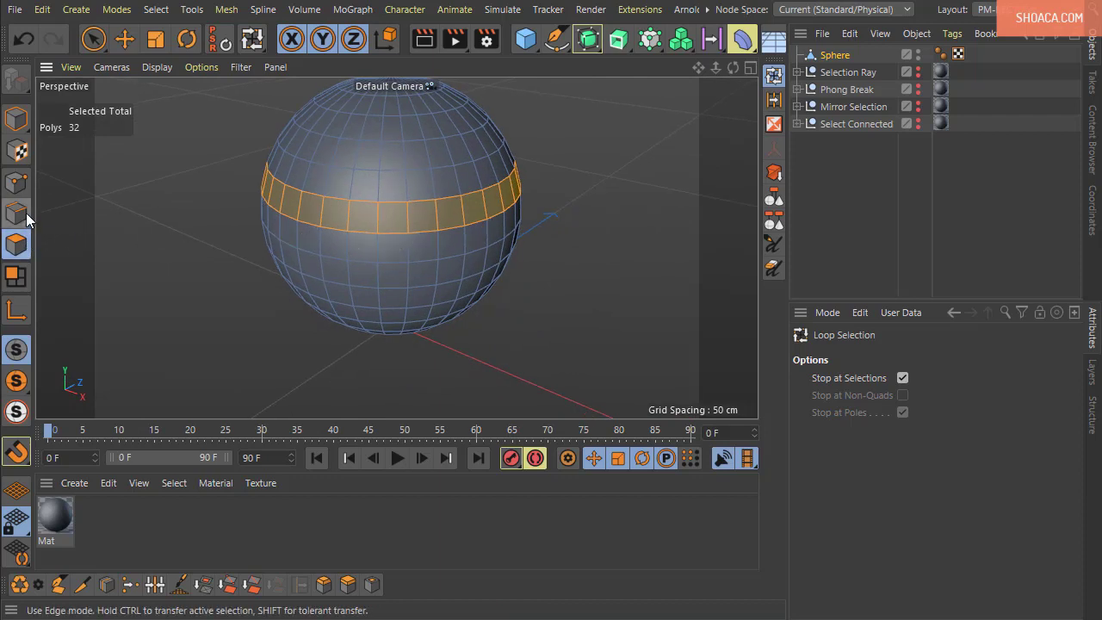
- Loop-select a horizontal edge loop in edge mode, and try Loop Selection on the sphere's points in point mode
click(21, 214)
click(330, 229)
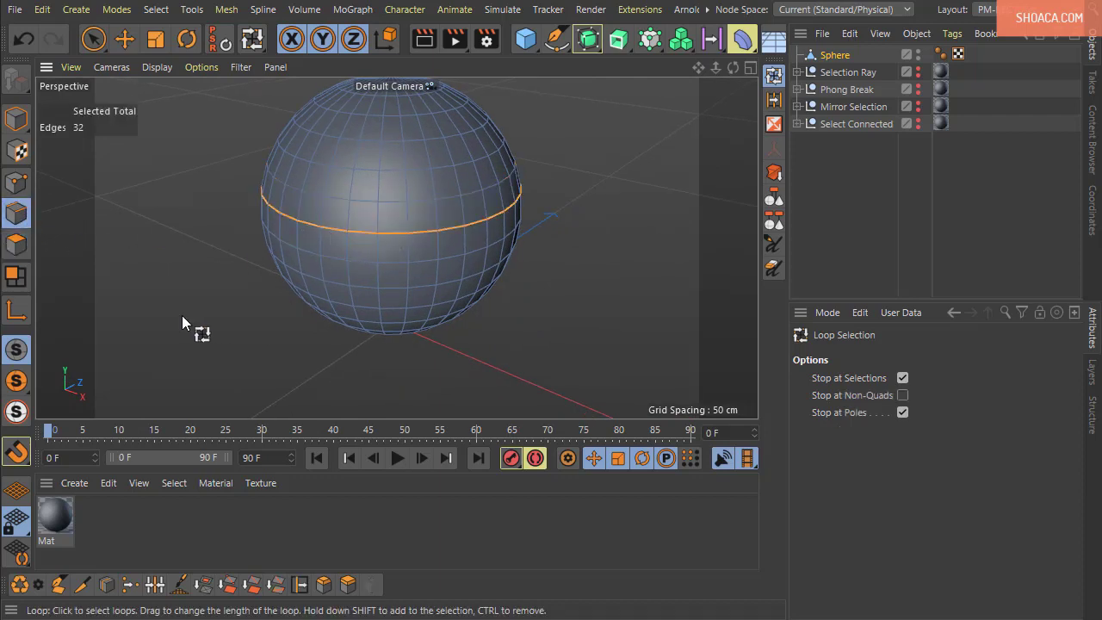
click(16, 183)
click(299, 219)
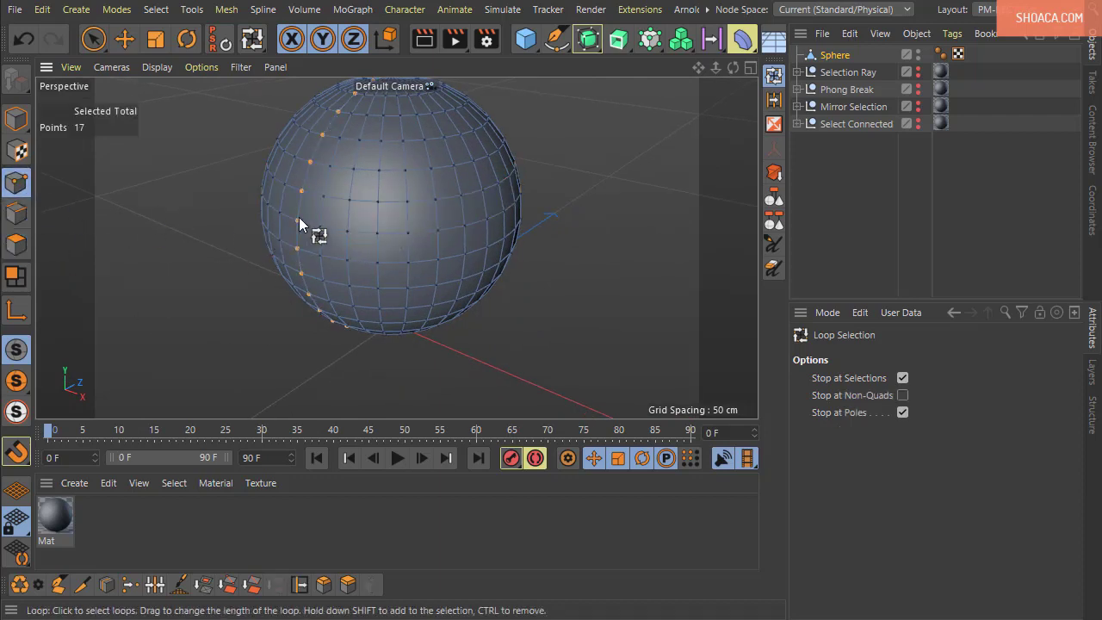
click(315, 231)
- Return to edge mode and transfer the edge loop selection to polygons, to points and back to edges
alt+drag(676, 334, 654, 275)
alt+middle_drag(654, 275, 604, 308)
scroll(604, 308, down, 1)
alt+drag(591, 323, 545, 290)
alt+drag(559, 329, 583, 322)
click(14, 214)
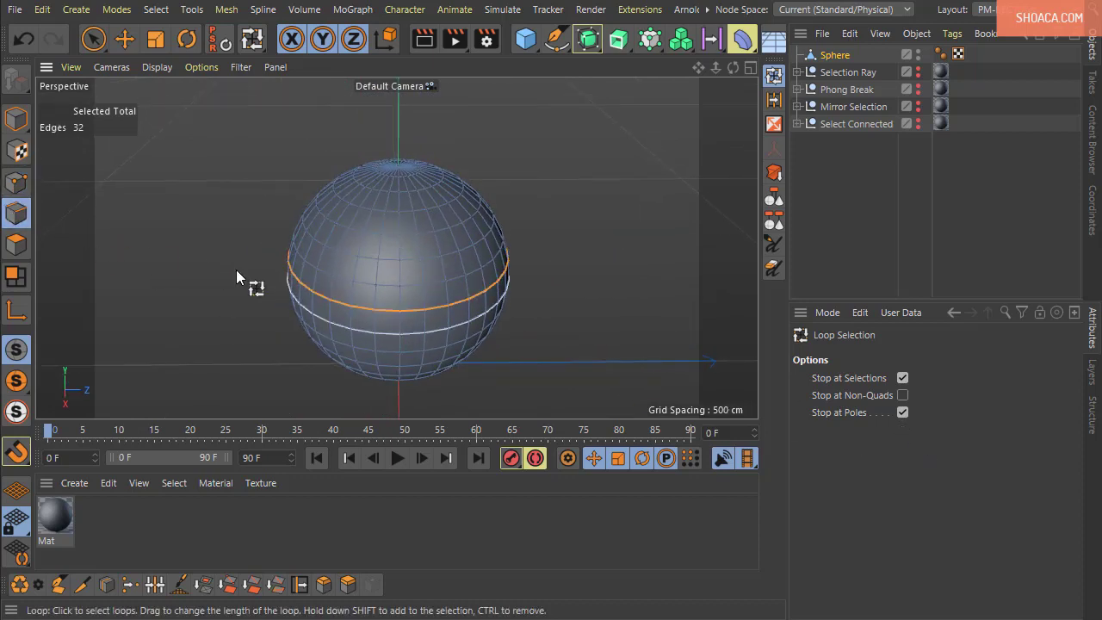
ctrl+click(29, 250)
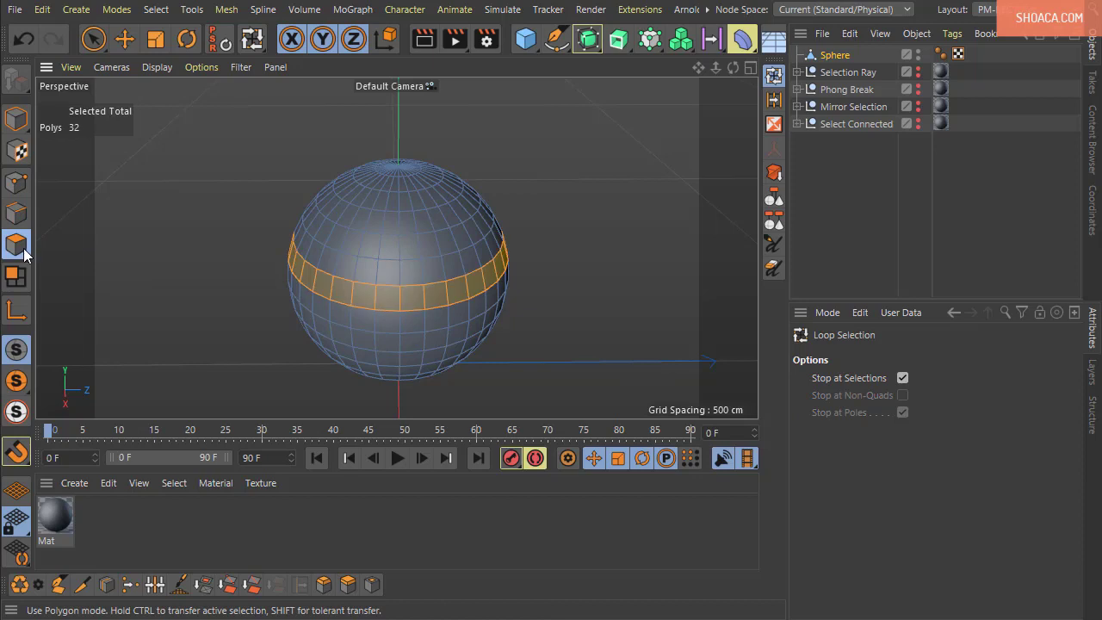
ctrl+click(18, 186)
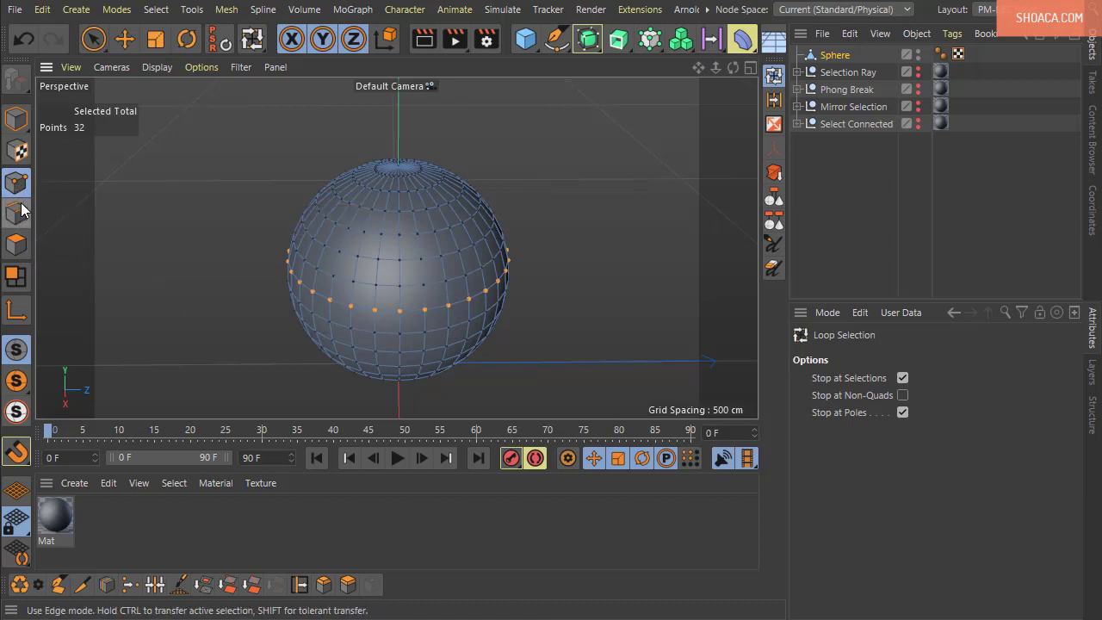
ctrl+click(19, 213)
- Select a vertical edge loop with Stop at Poles enabled and examine where it ends at the sphere's upper pole
alt+drag(611, 316, 563, 337)
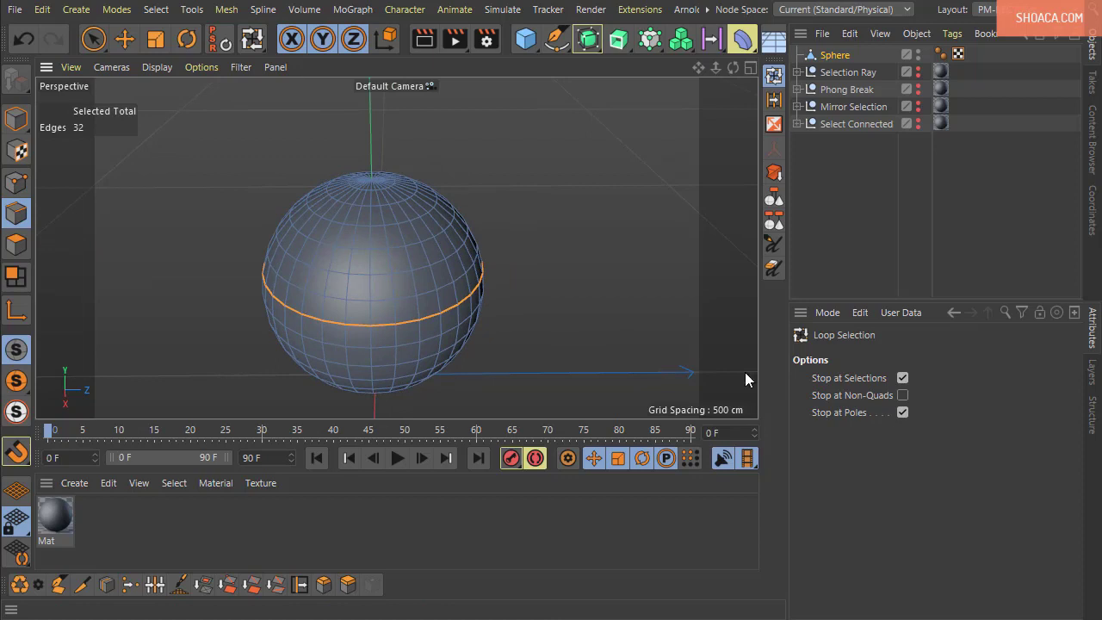
alt+drag(745, 377, 449, 340)
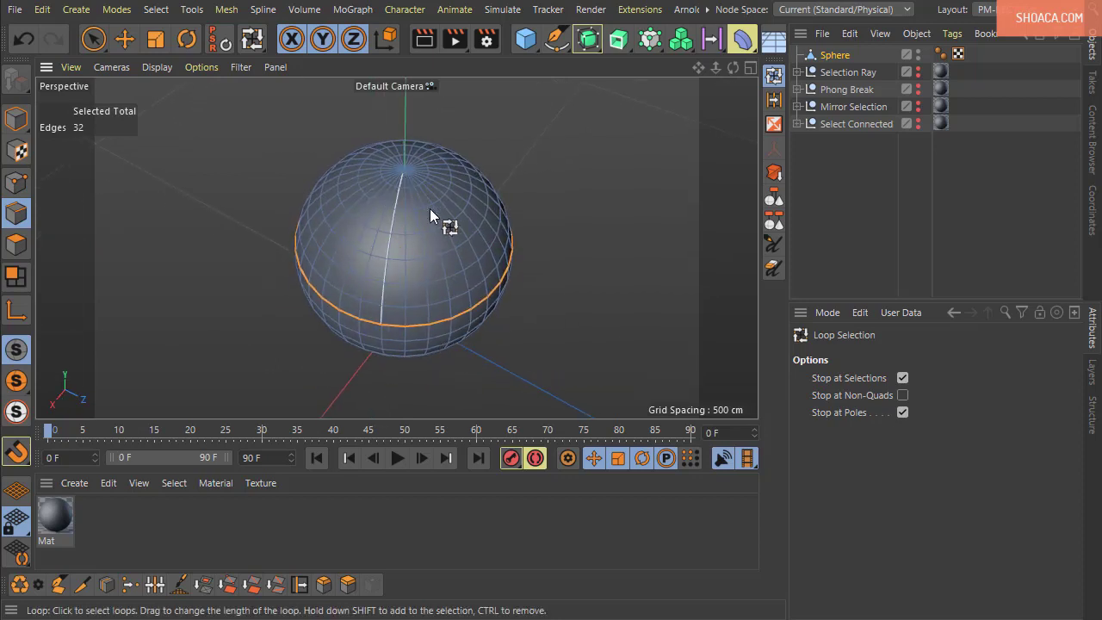
alt+drag(429, 208, 467, 212)
click(358, 279)
click(367, 303)
scroll(475, 229, up, 5)
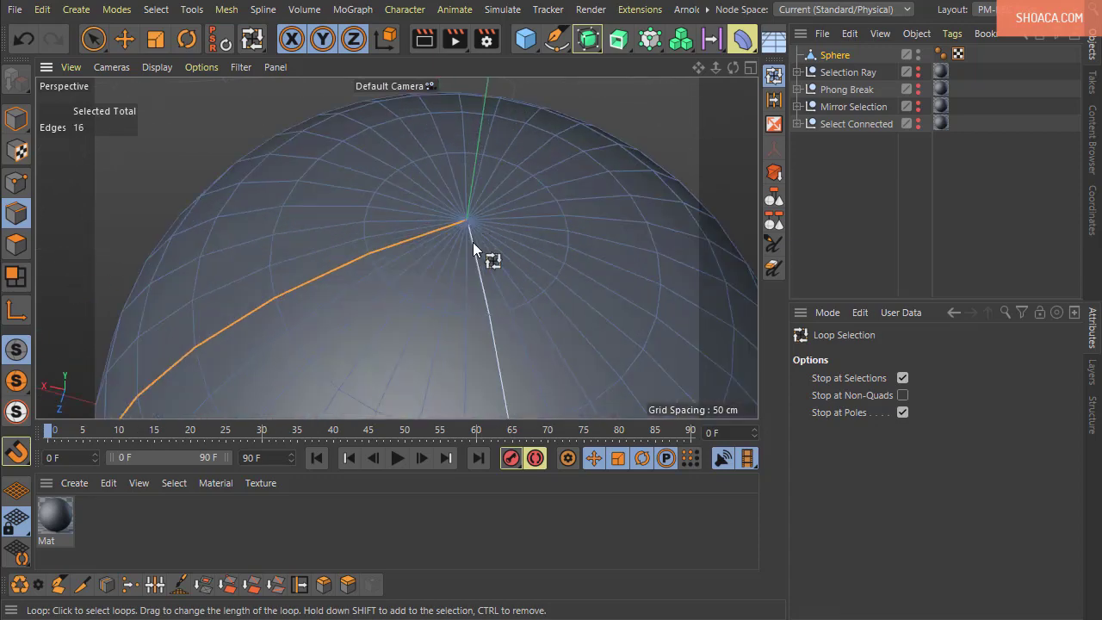
scroll(476, 245, up, 1)
scroll(436, 340, down, 5)
scroll(439, 340, down, 5)
alt+middle_drag(508, 358, 501, 304)
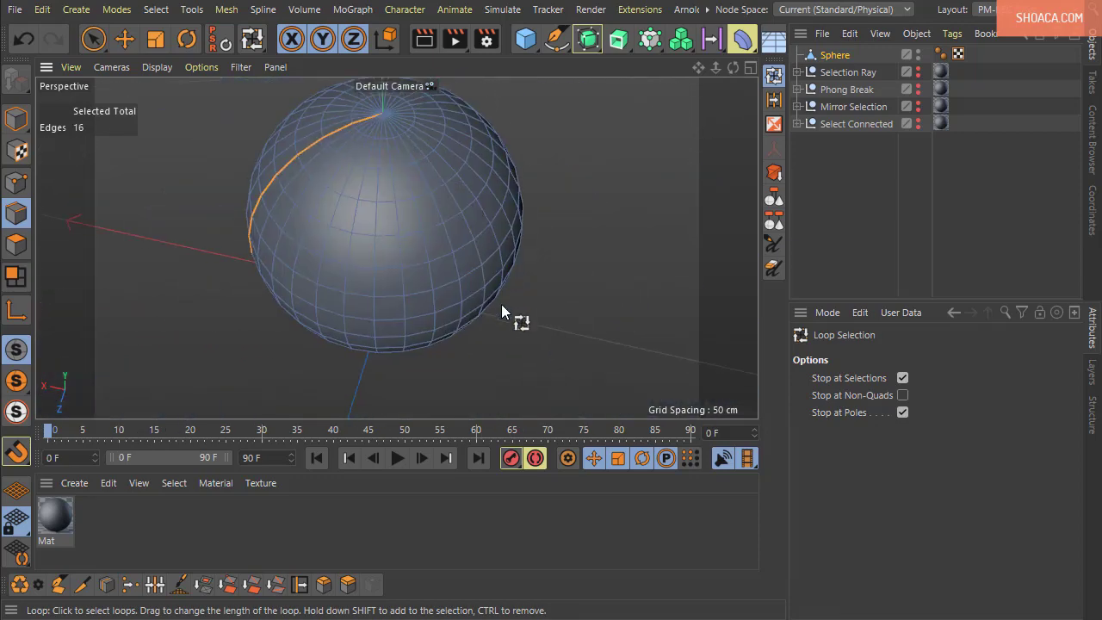
alt+drag(502, 304, 488, 262)
- Disable Stop at Poles and select a vertical edge loop running all the way around the sphere through both poles
click(904, 413)
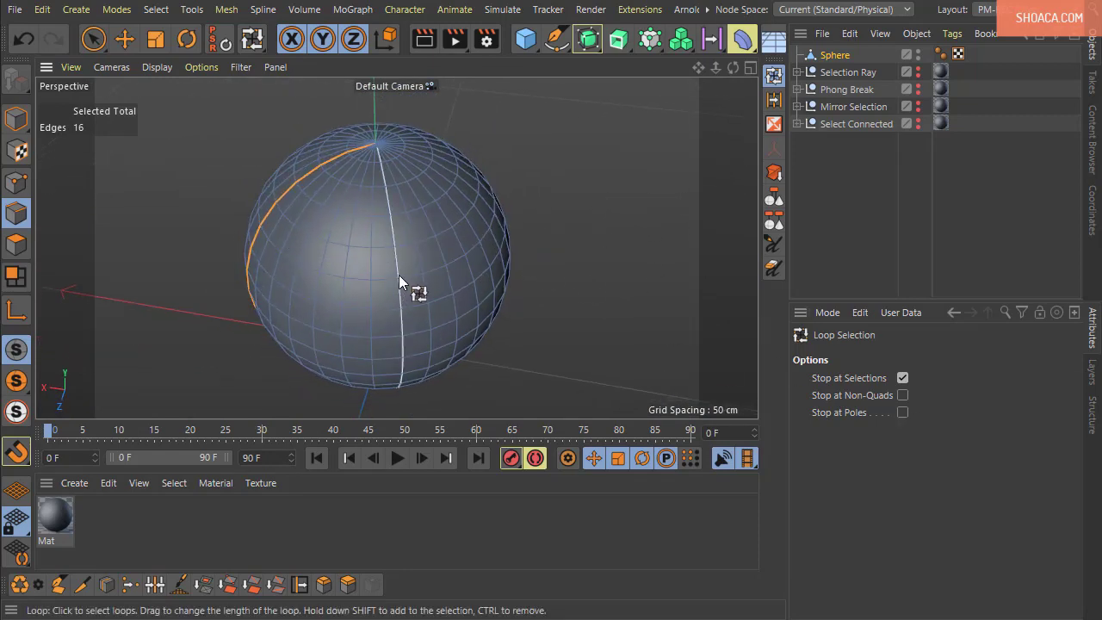
mouse_move(398, 275)
mouse_down()
mouse_move(416, 270)
mouse_move(393, 271)
mouse_move(399, 291)
mouse_up()
alt+drag(579, 298, 404, 307)
click(404, 307)
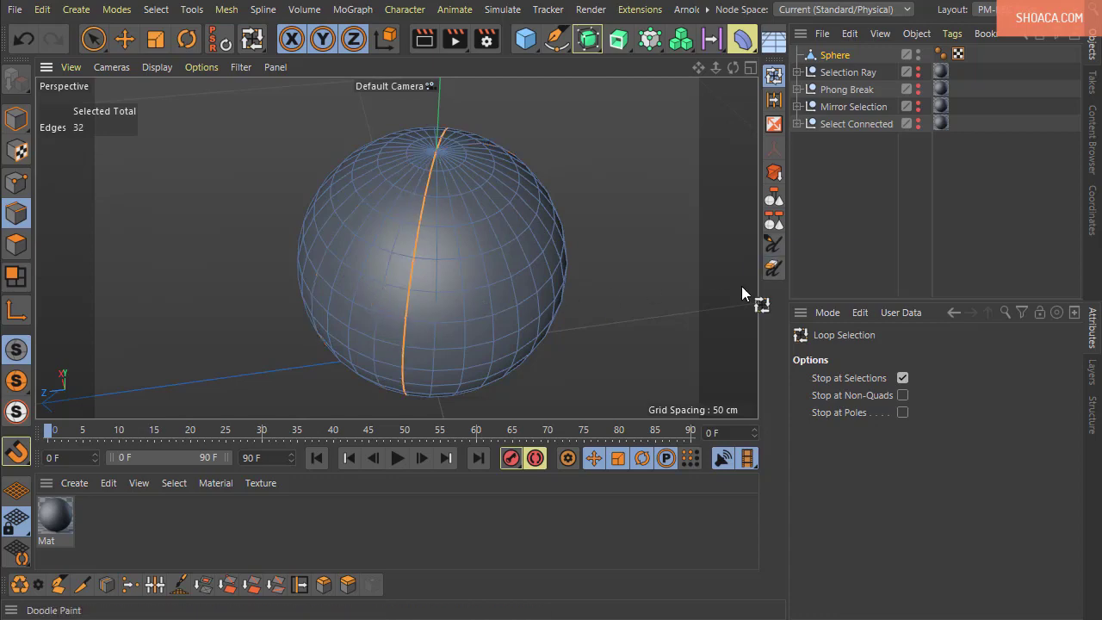
alt+drag(607, 291, 517, 216)
- Enable Stop at Poles again, select a vertical edge loop and inspect its end at the upper pole
click(899, 412)
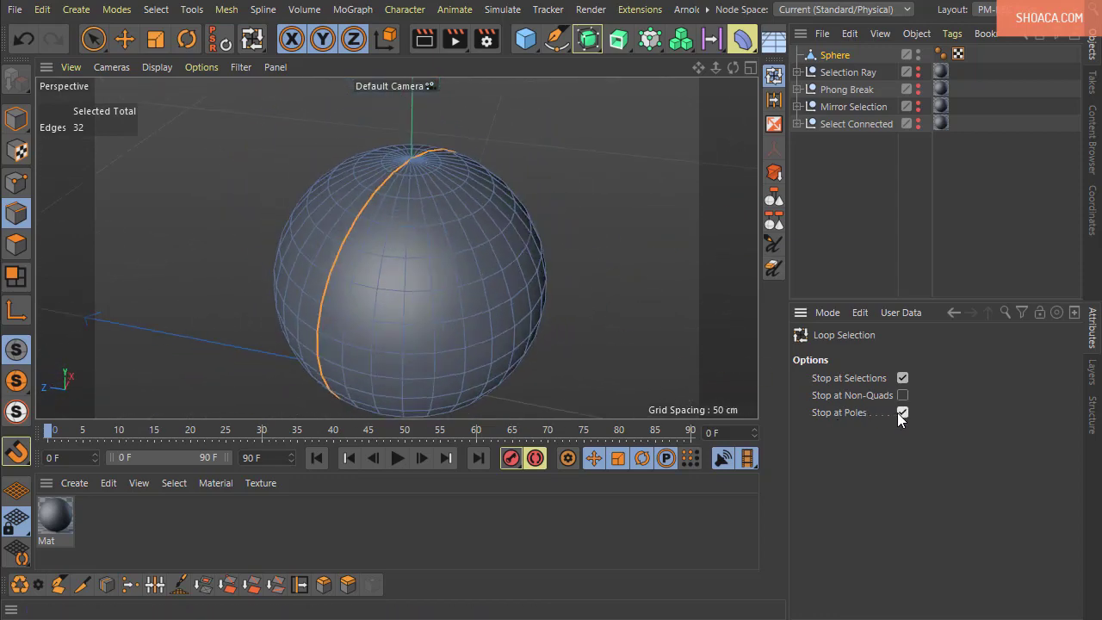
click(592, 248)
click(461, 267)
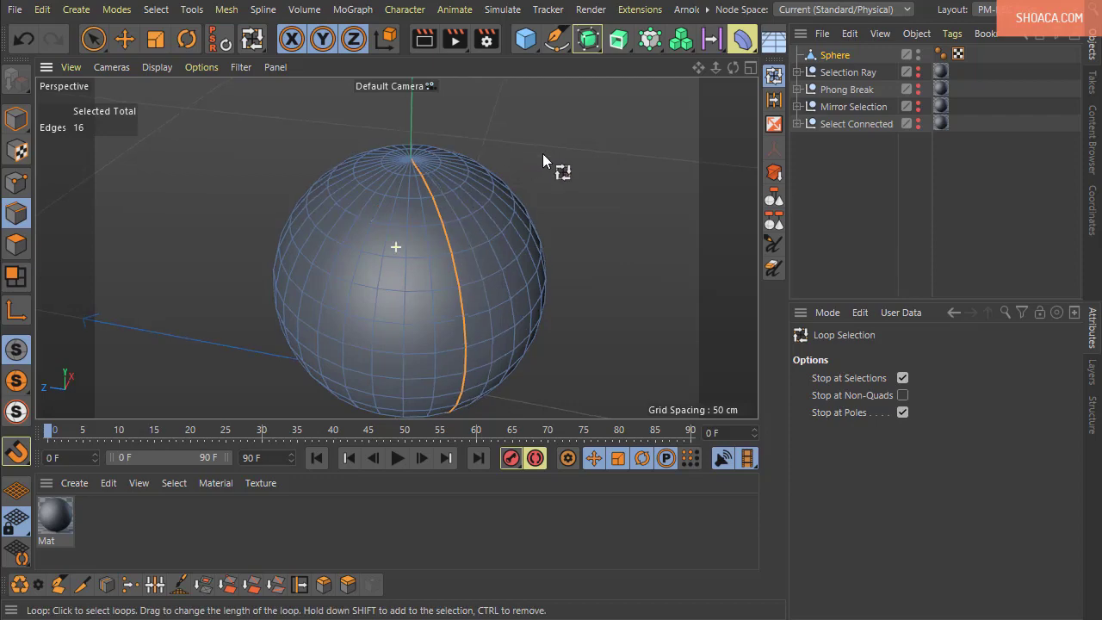
alt+drag(543, 154, 517, 229)
scroll(330, 112, up, 5)
scroll(441, 212, up, 3)
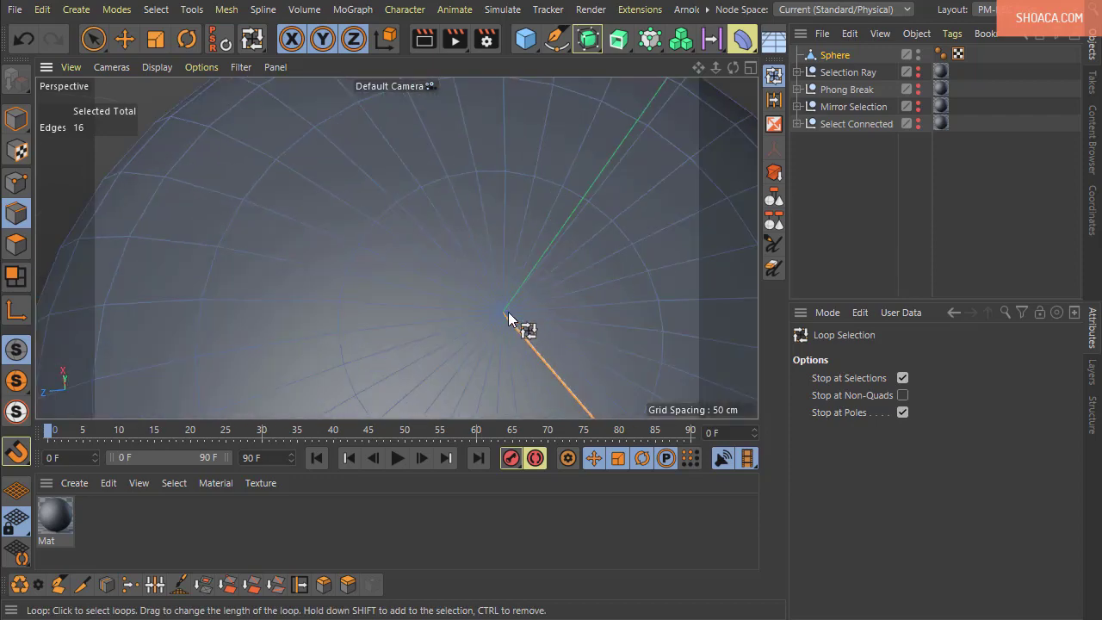
scroll(364, 282, down, 8)
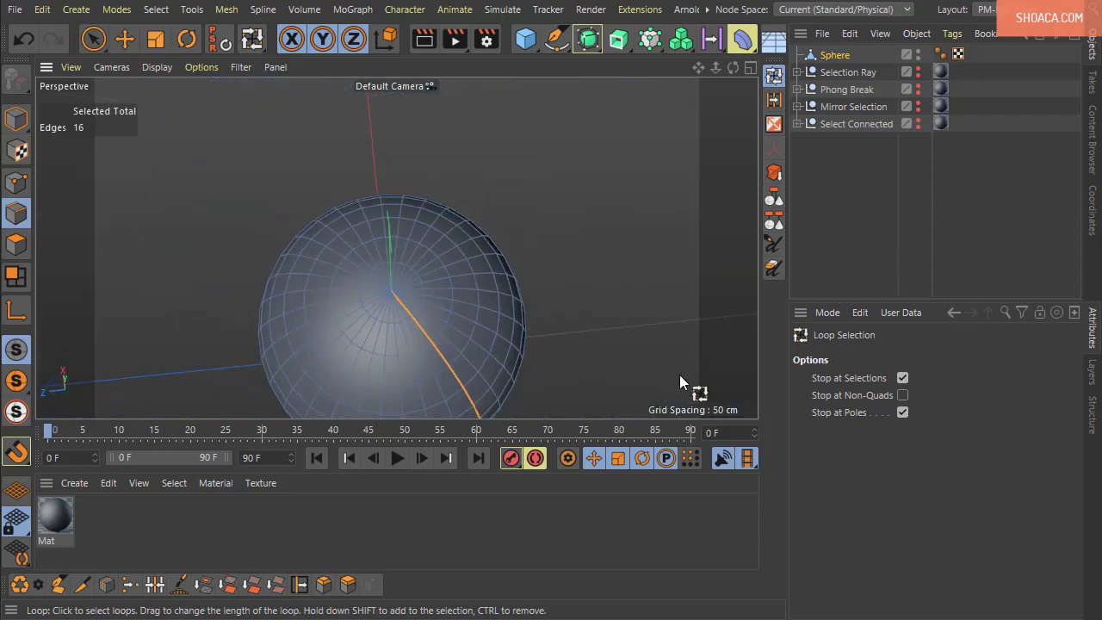
- Clear the edge selection on the sphere
alt+drag(679, 379, 552, 304)
alt+middle_drag(589, 362, 593, 291)
alt+drag(641, 306, 601, 278)
click(596, 293)
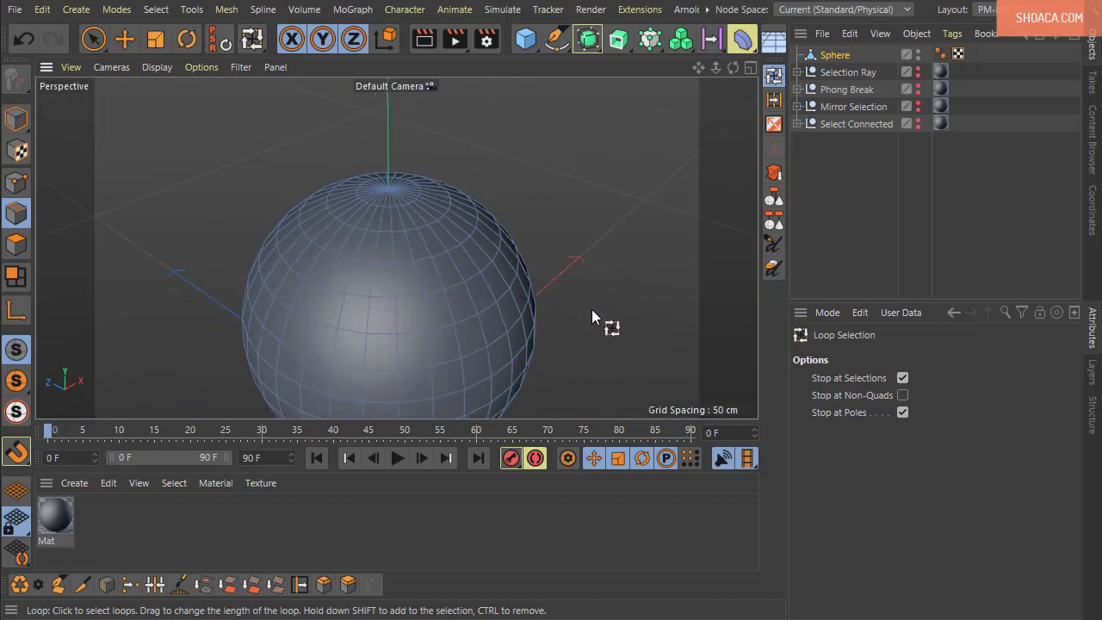
alt+drag(581, 198, 603, 336)
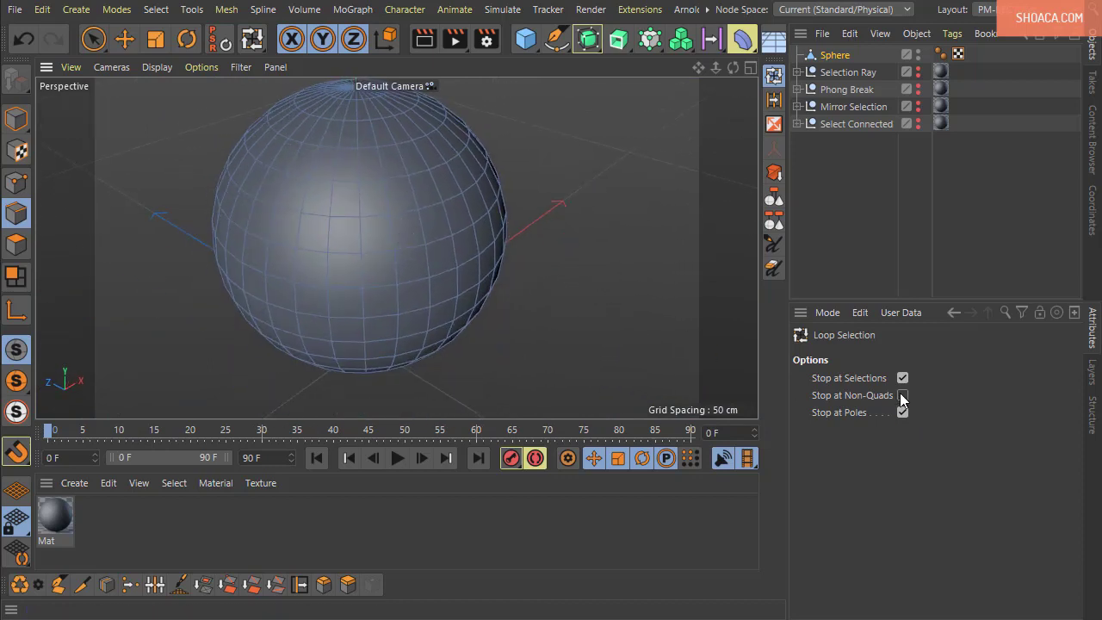
- Enable Stop at Non-Quads and select a vertical edge loop that stops short of the triangles around the poles
click(902, 395)
alt+middle_drag(597, 159, 571, 232)
scroll(571, 232, up, 2)
scroll(476, 239, up, 1)
alt+middle_drag(551, 271, 625, 309)
scroll(521, 224, up, 1)
scroll(521, 224, up, 1)
alt+middle_drag(521, 223, 617, 230)
alt+drag(680, 254, 520, 280)
alt+middle_drag(609, 186, 615, 128)
alt+right_drag(615, 128, 564, 203)
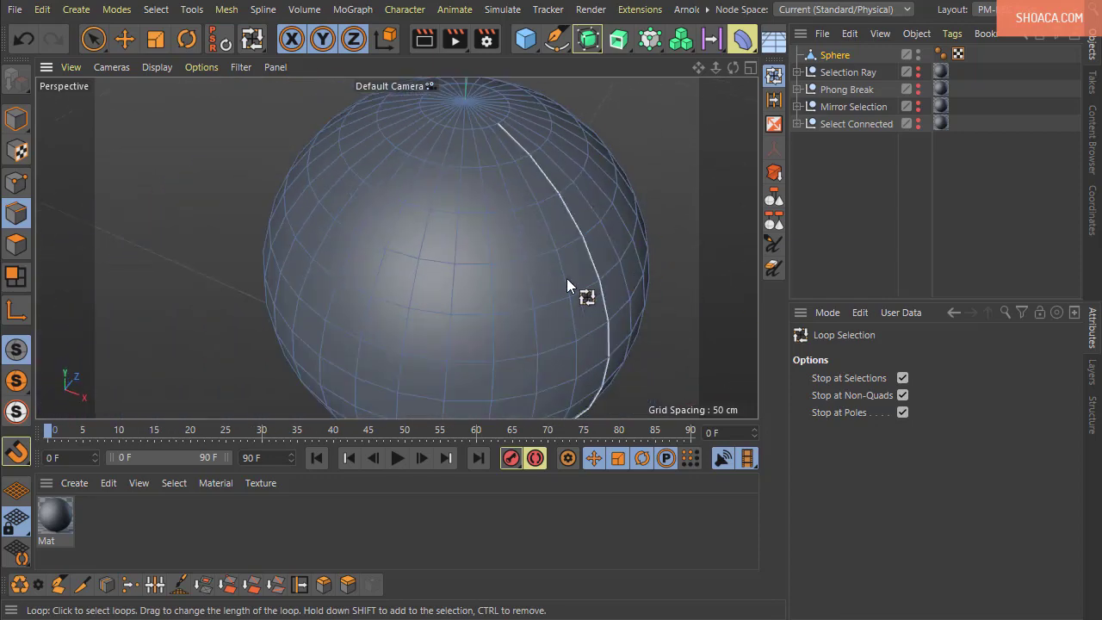
scroll(464, 125, up, 4)
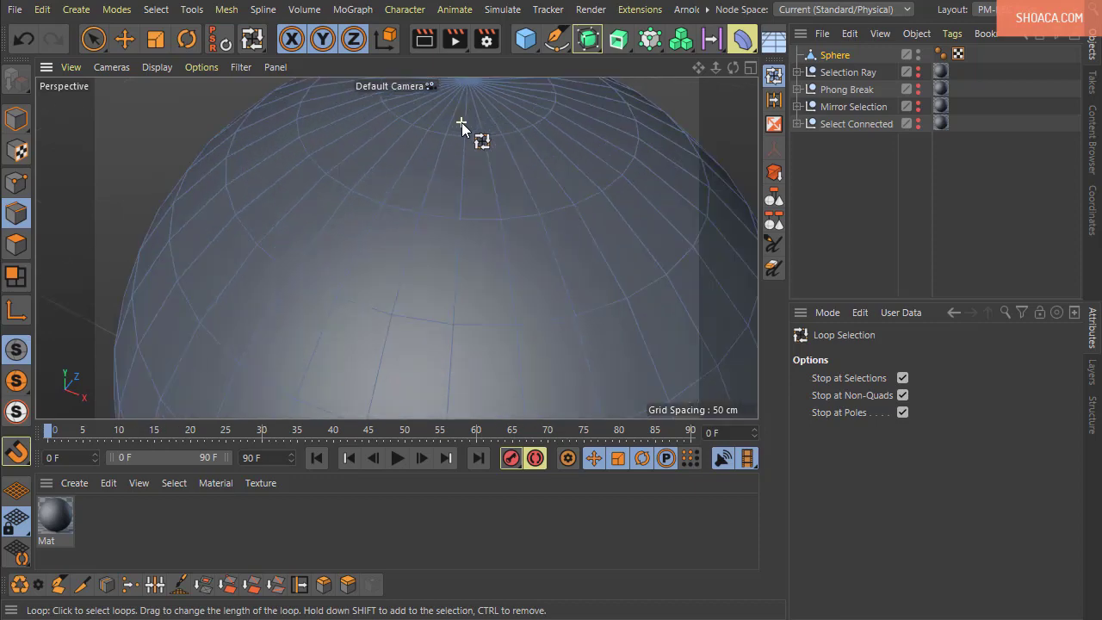
scroll(451, 145, down, 4)
alt+right_drag(442, 207, 424, 258)
alt+middle_drag(424, 258, 526, 295)
alt+drag(396, 246, 482, 192)
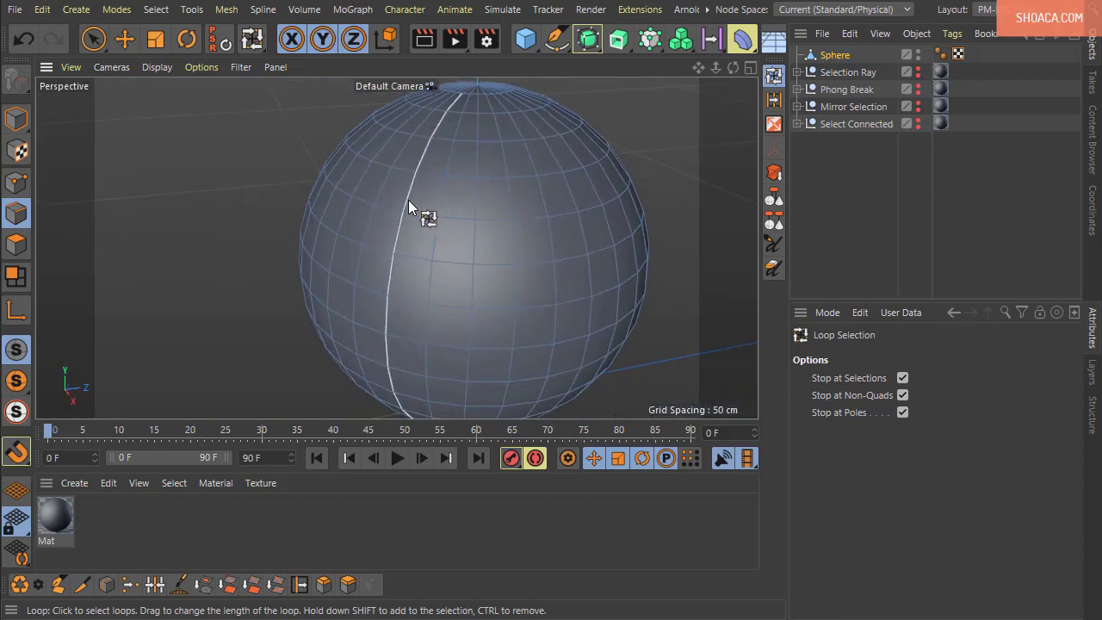
click(409, 206)
alt+drag(664, 170, 500, 325)
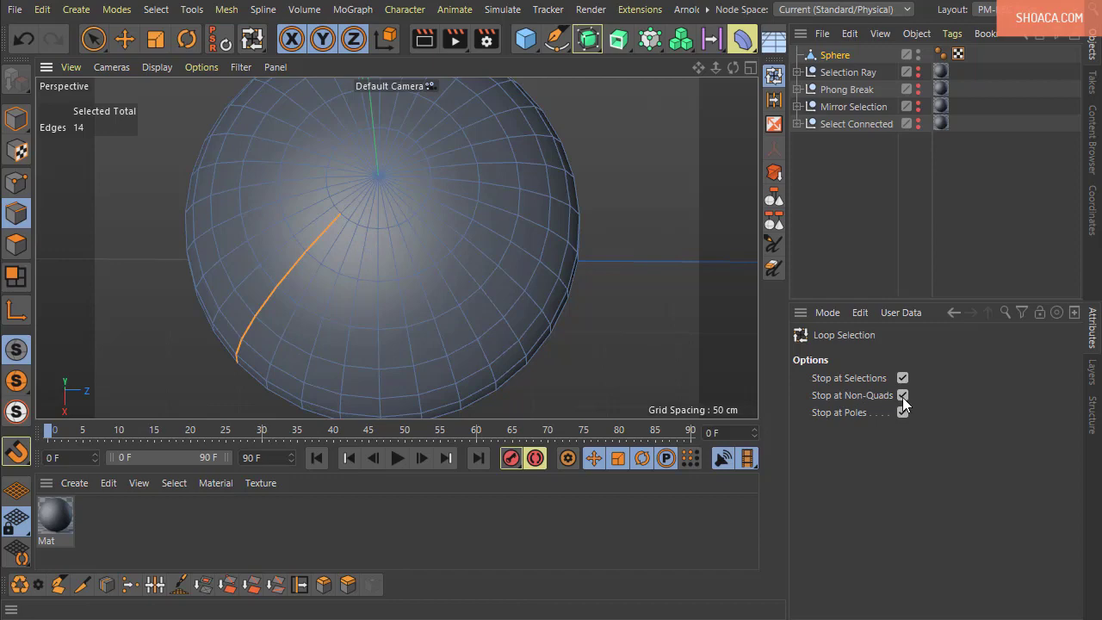
- Add a second vertical edge loop to the selection, several segments away from the first one
alt+drag(701, 360, 596, 270)
alt+right_drag(546, 263, 526, 280)
alt+drag(477, 256, 466, 310)
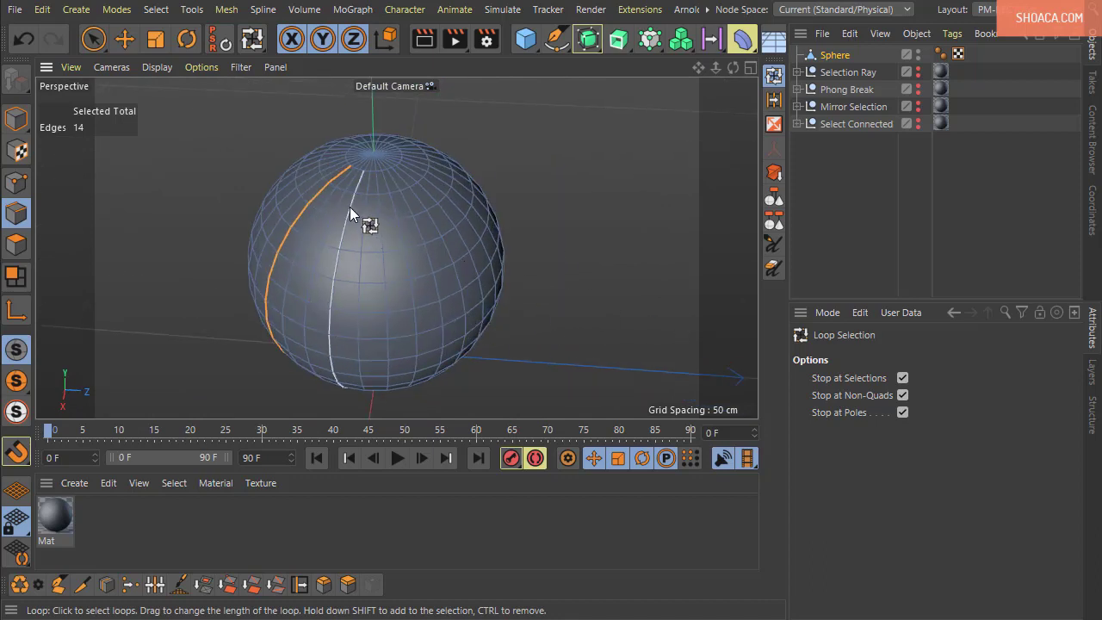
shift+click(427, 253)
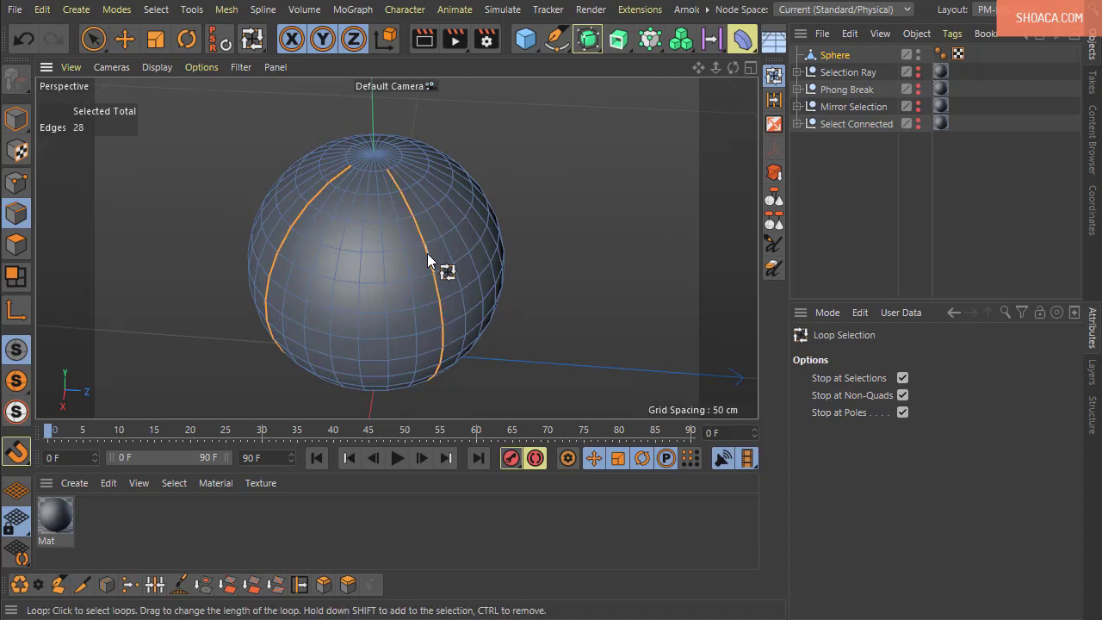
- Turn off Stop at Selections, preview loops near the two selected edge loops, and turn the option back on
alt+drag(551, 315, 623, 270)
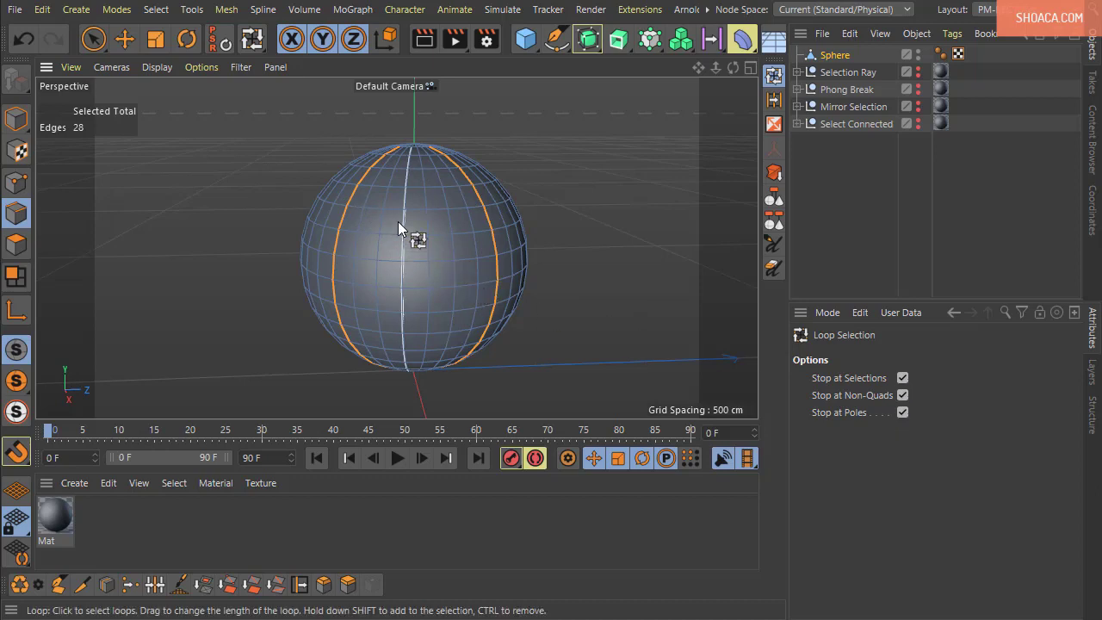
click(903, 377)
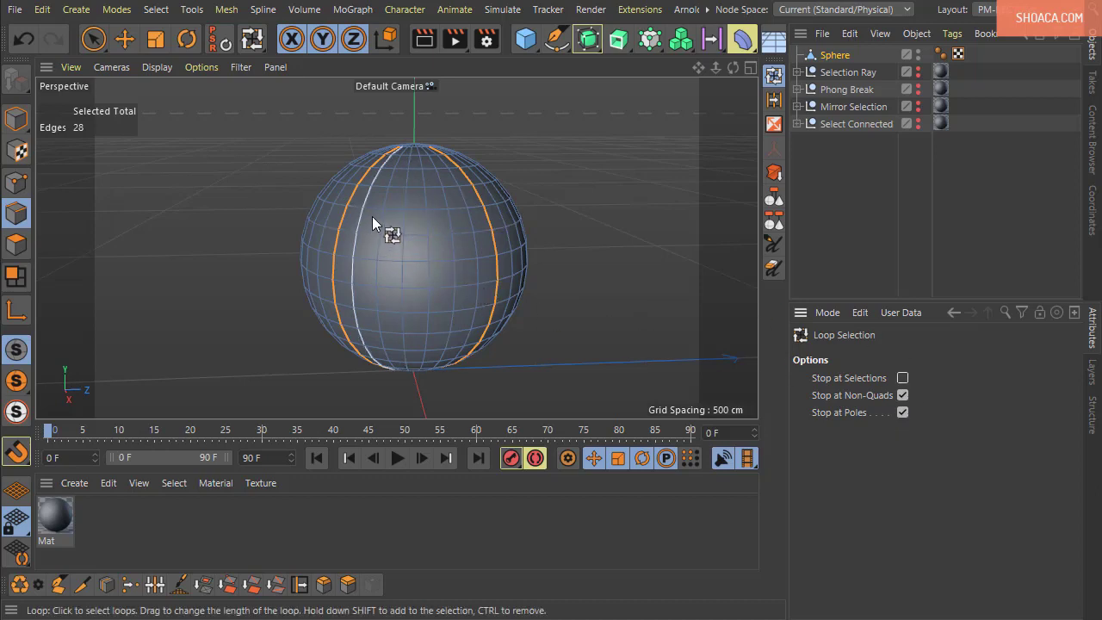
alt+drag(375, 211, 374, 308)
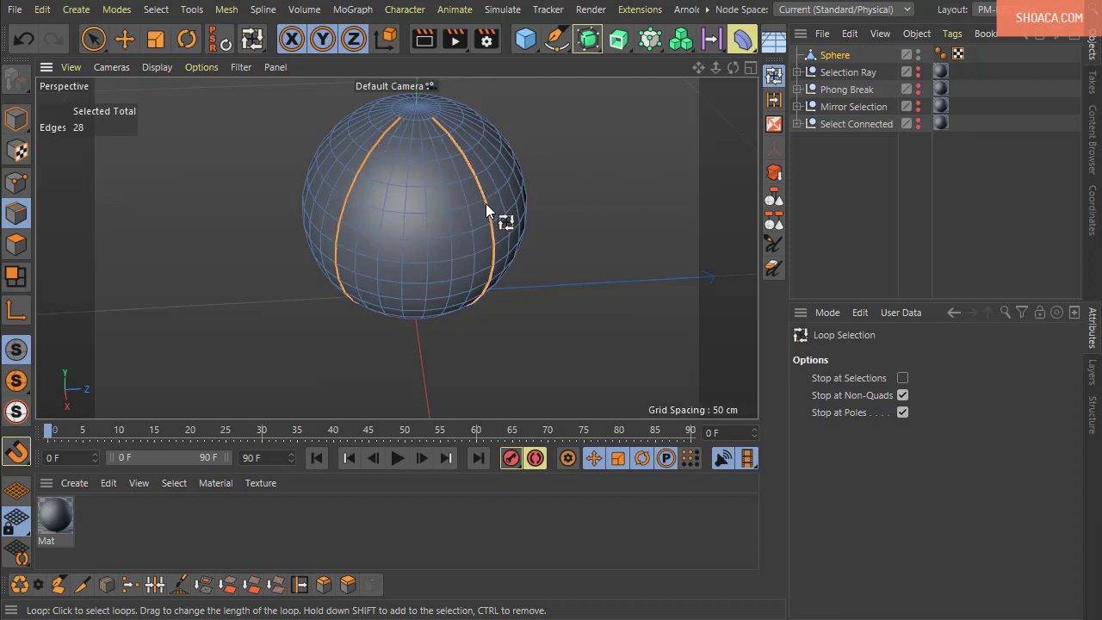
click(903, 379)
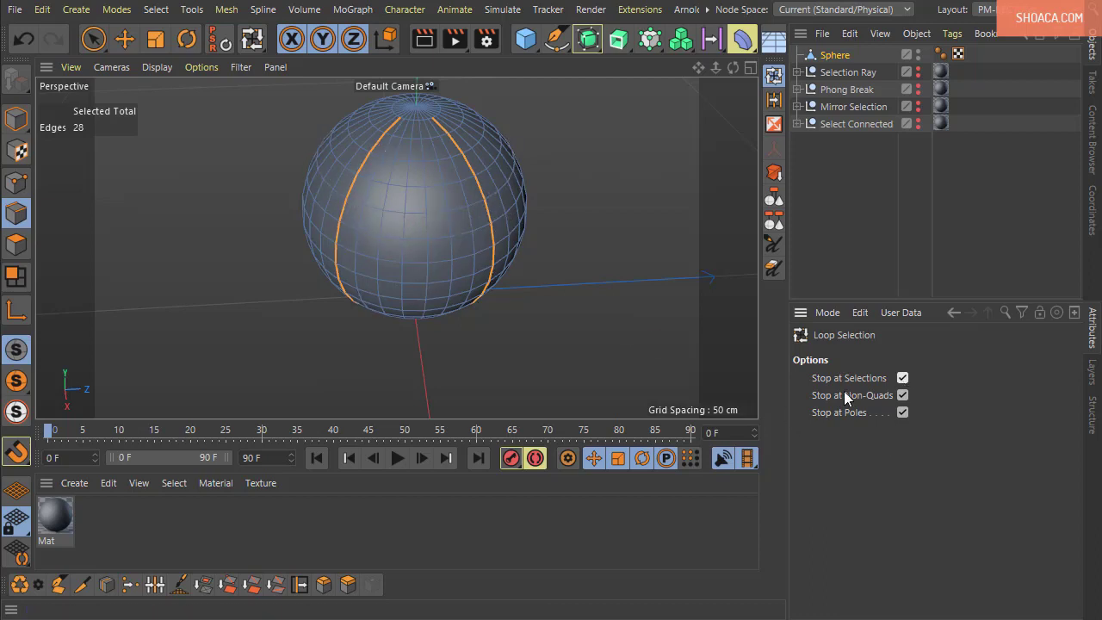
- Add an upper and a lower horizontal edge loop between the two selected vertical loops, with Stop at Selections enabled
shift+click(365, 205)
alt+drag(558, 348, 557, 203)
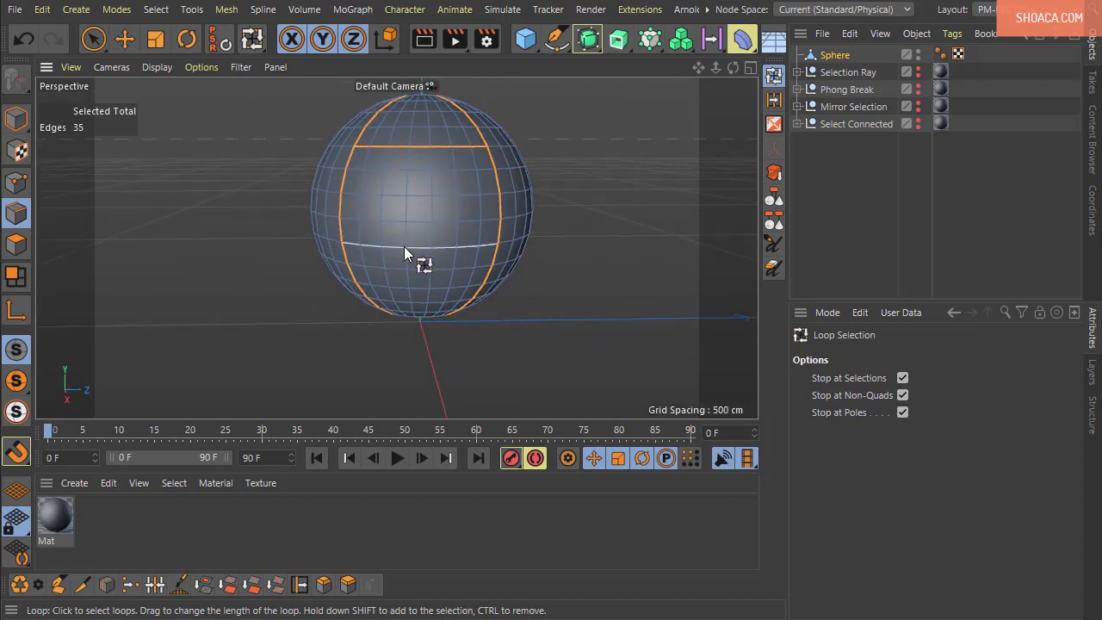
shift+click(404, 247)
alt+drag(591, 293, 589, 331)
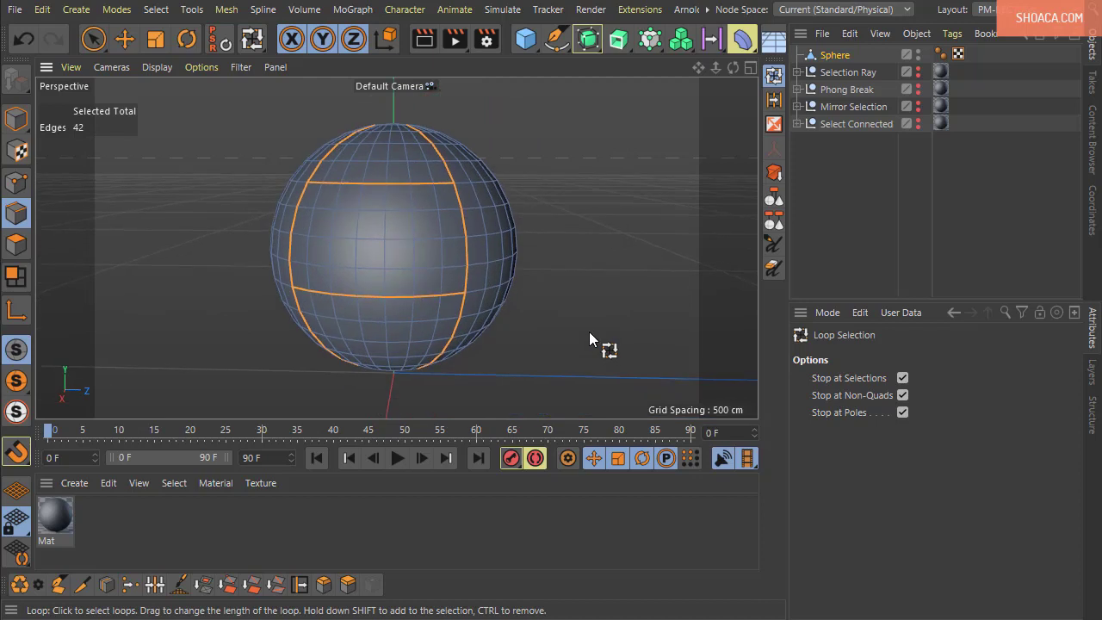
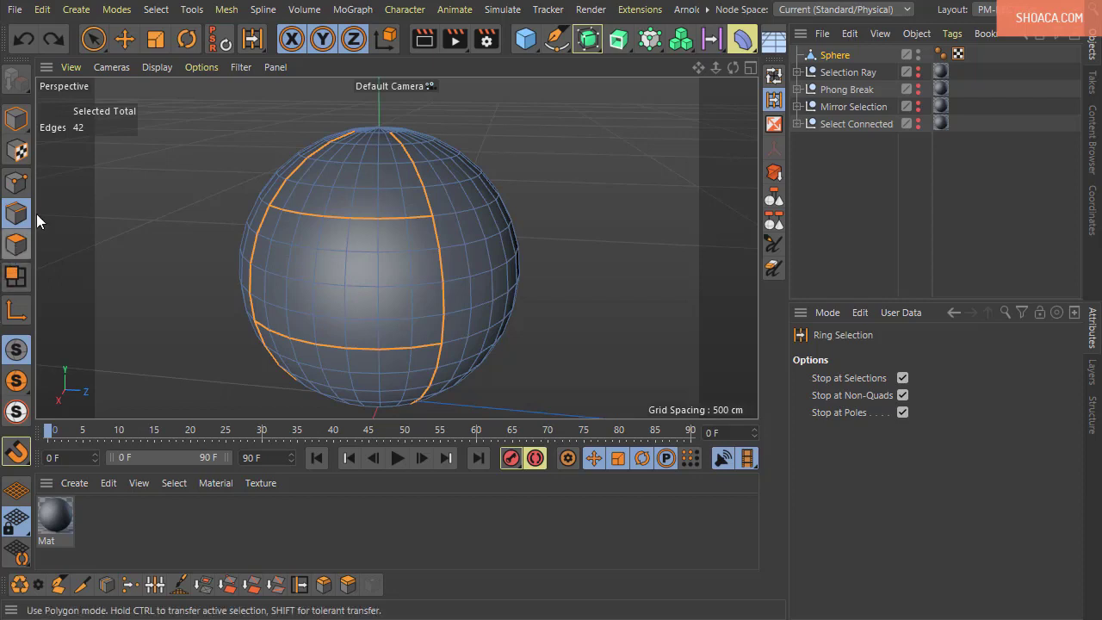
- Start Ring Selection with the previous edge selection cleared and all three stop options turned off
click(153, 11)
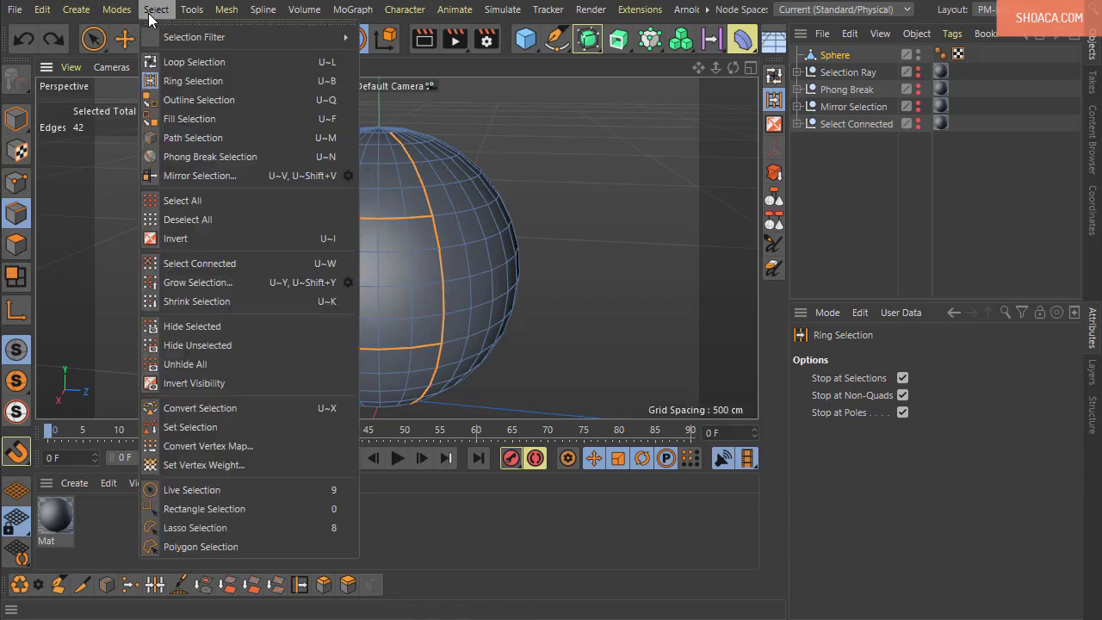
click(185, 81)
click(557, 210)
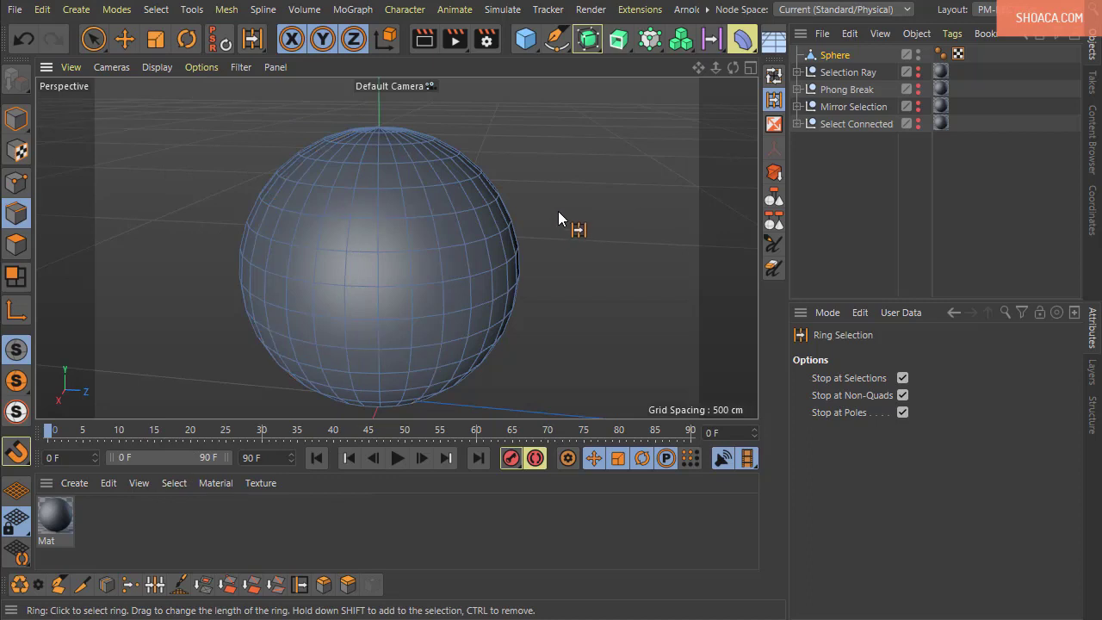
scroll(554, 319, up, 2)
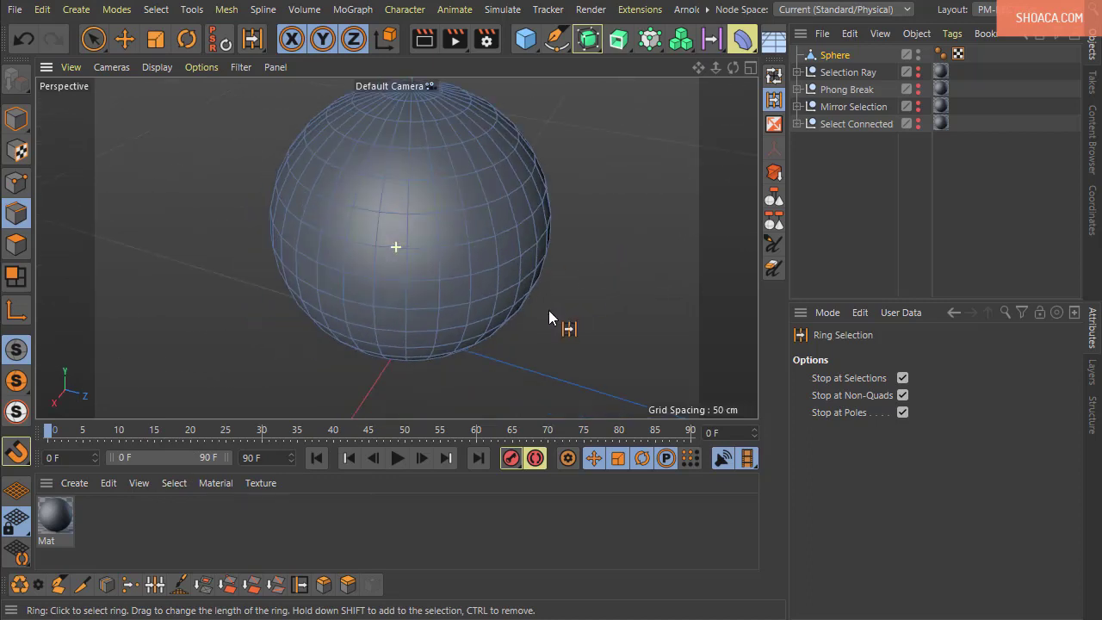
scroll(537, 339, down, 4)
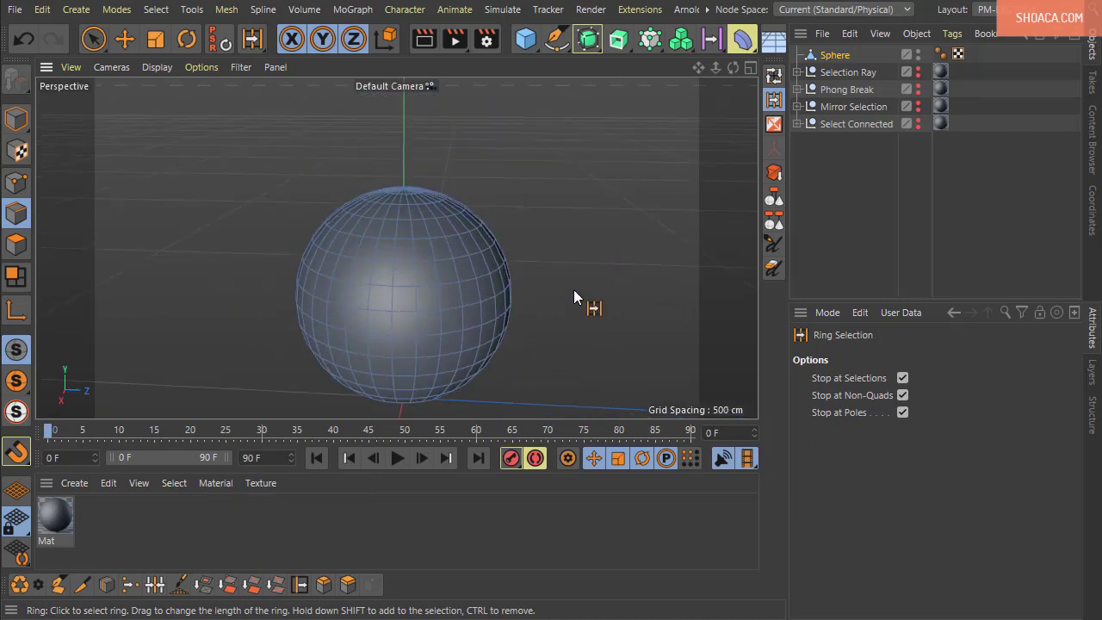
alt+middle_drag(575, 290, 576, 268)
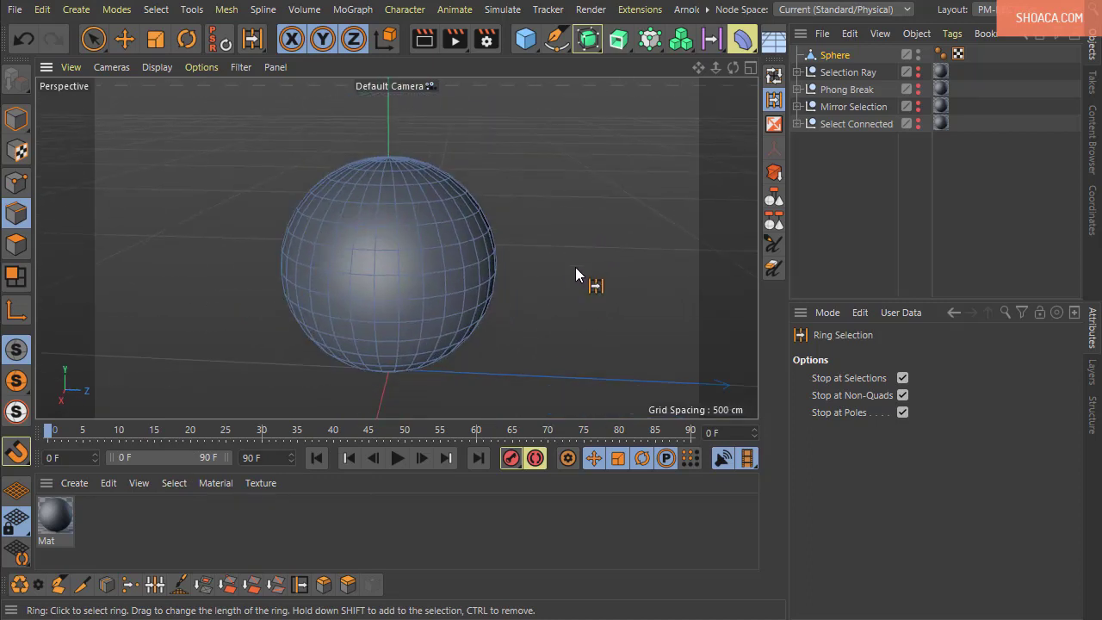
click(903, 377)
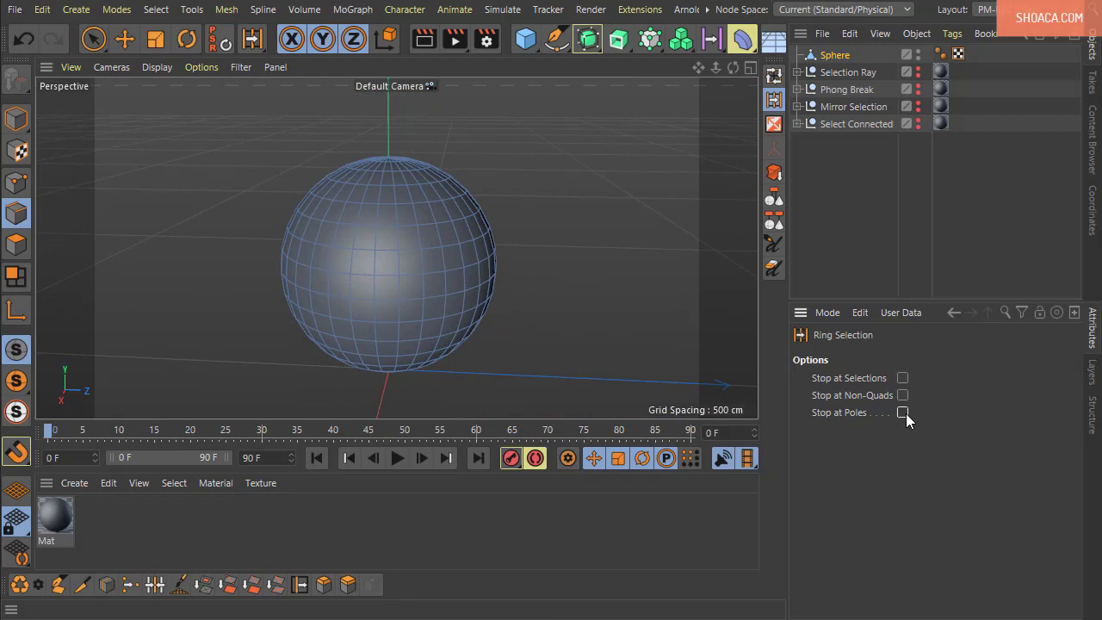
- Select a vertical edge ring with Stop at Poles on and another one with the option turned off
click(399, 312)
alt+drag(431, 313, 264, 409)
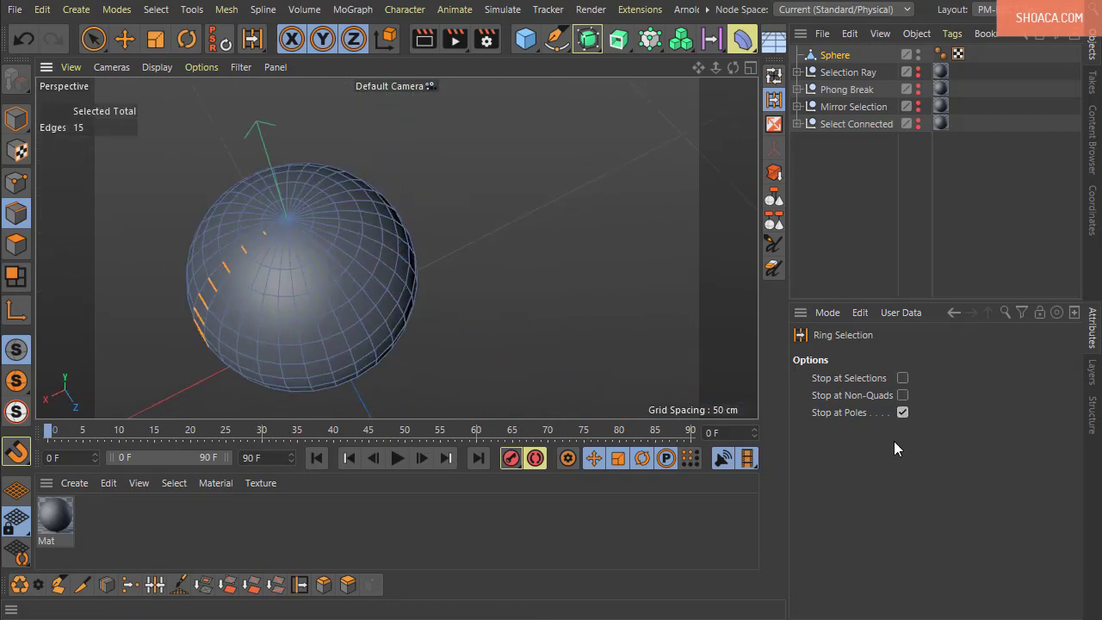
click(902, 412)
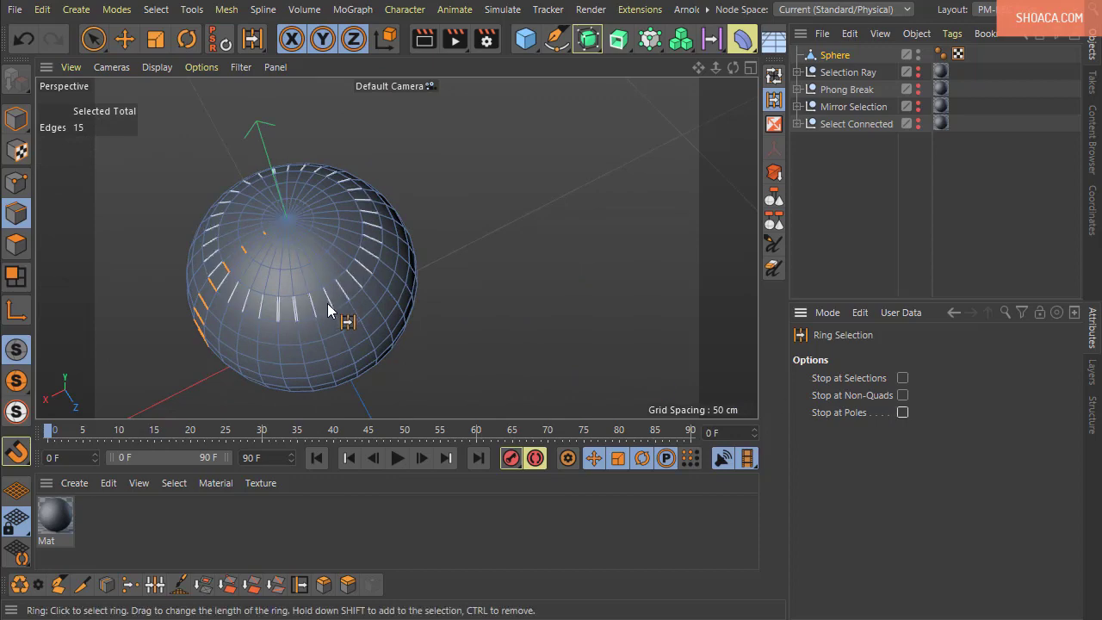
click(328, 311)
alt+drag(516, 341, 433, 390)
- Turn on Stop at Poles and select a vertical edge ring that runs only from pole to pole
click(903, 412)
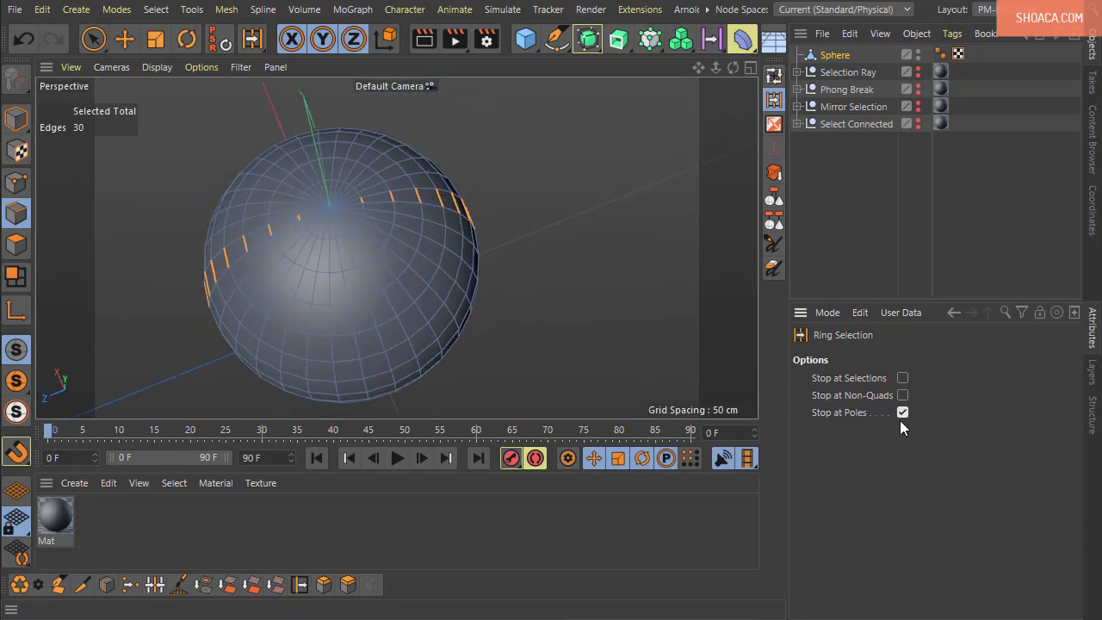
click(375, 360)
alt+drag(579, 365, 530, 332)
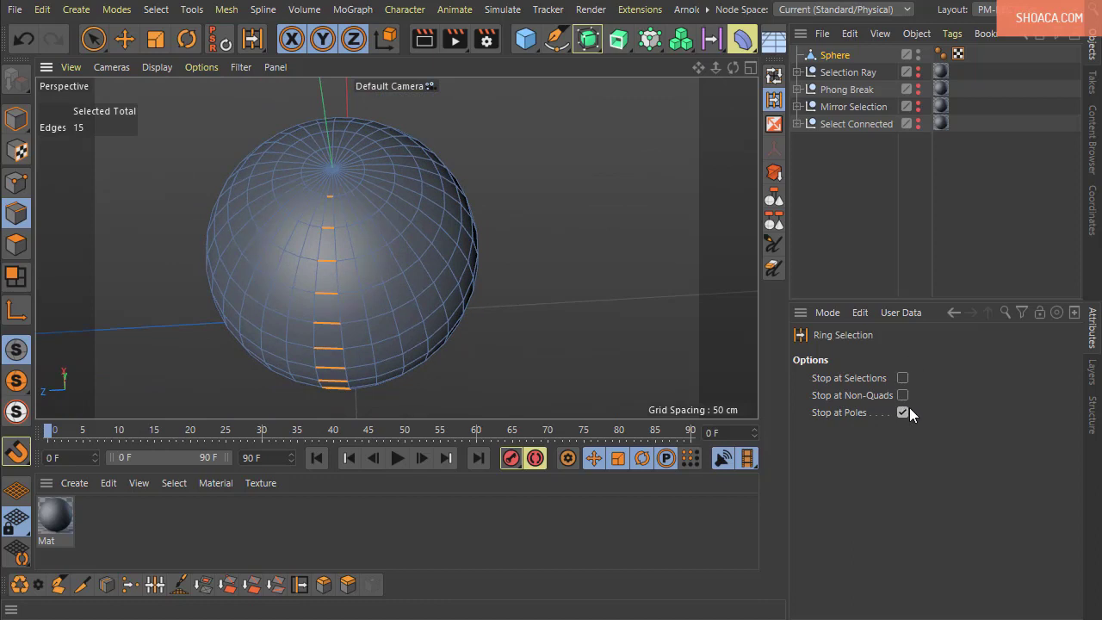
- Turn on Stop at Non-Quads, select a vertical edge ring and check how it behaves at the triangles around the pole
click(903, 396)
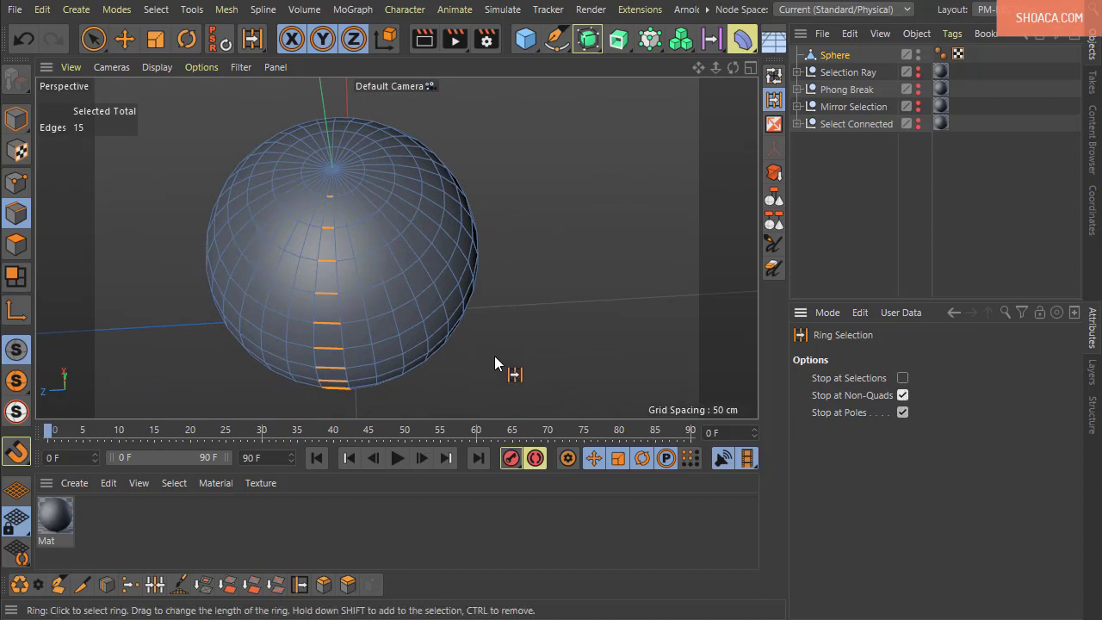
click(408, 302)
scroll(353, 205, up, 5)
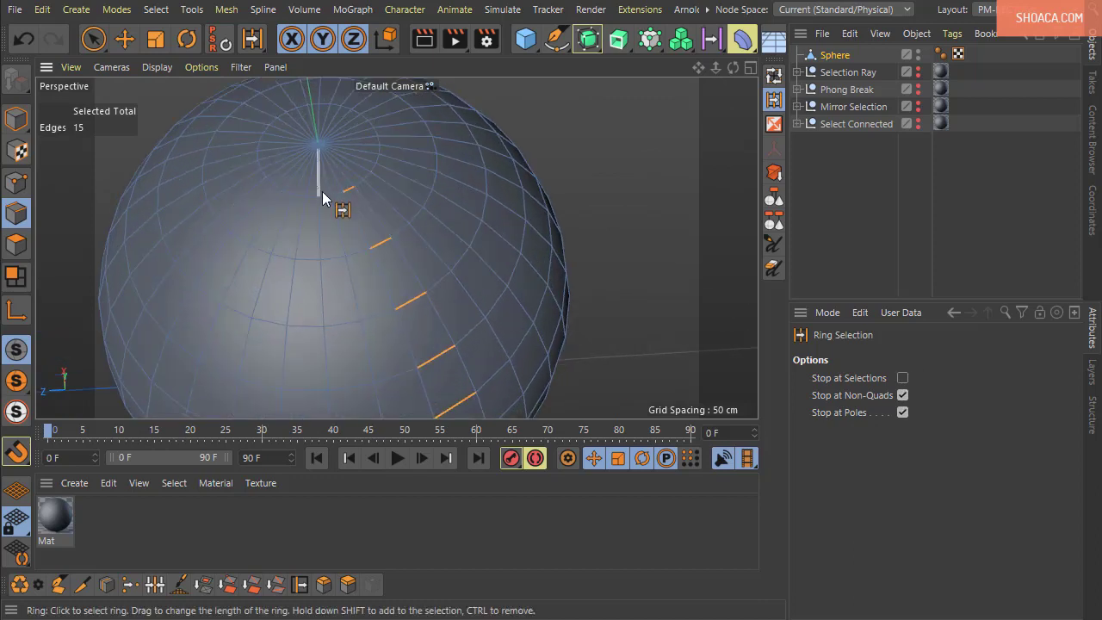
scroll(437, 314, down, 6)
- Select the complete horizontal edge ring running around the middle of the sphere
alt+drag(443, 331, 444, 370)
click(339, 280)
alt+drag(542, 355, 406, 315)
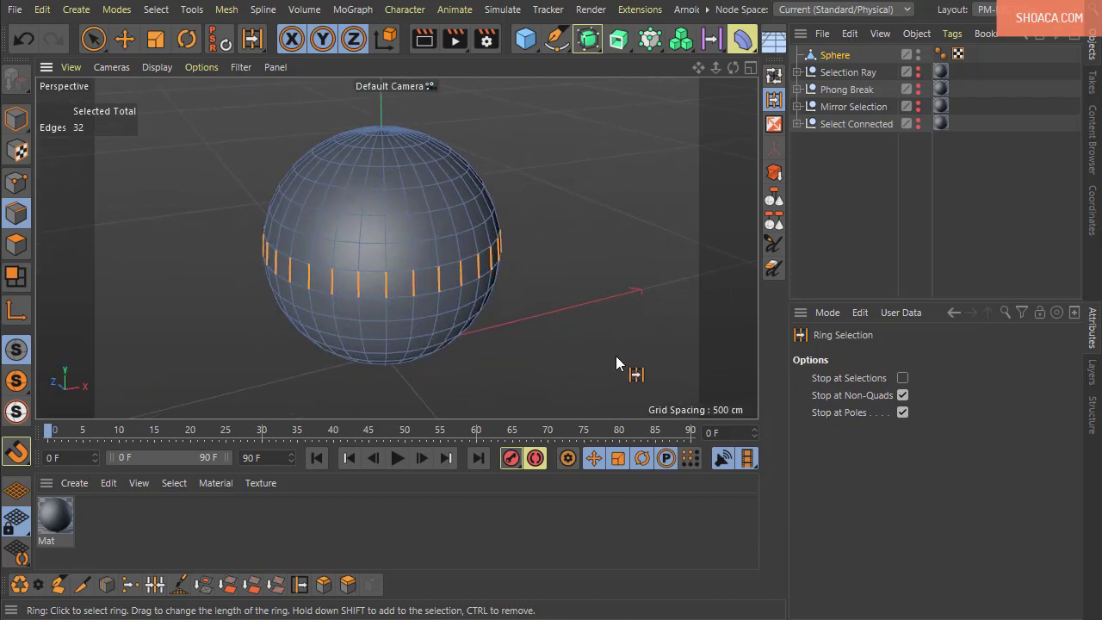
alt+drag(616, 363, 538, 333)
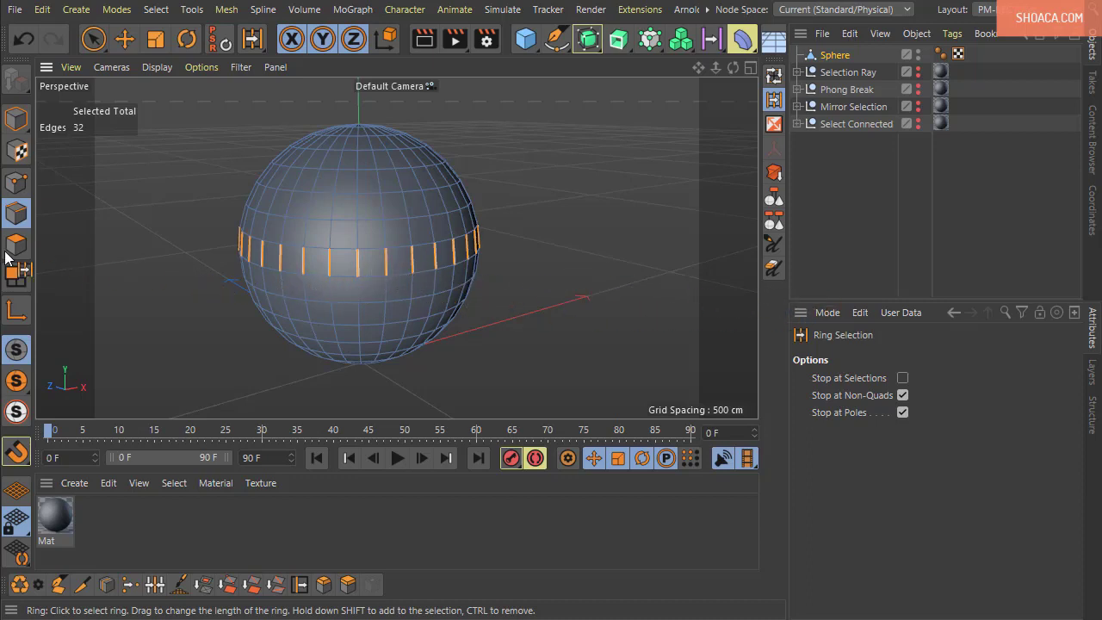
- Vary the length of the horizontal ring selection and limit it to seven neighbouring edges on the front
click(360, 263)
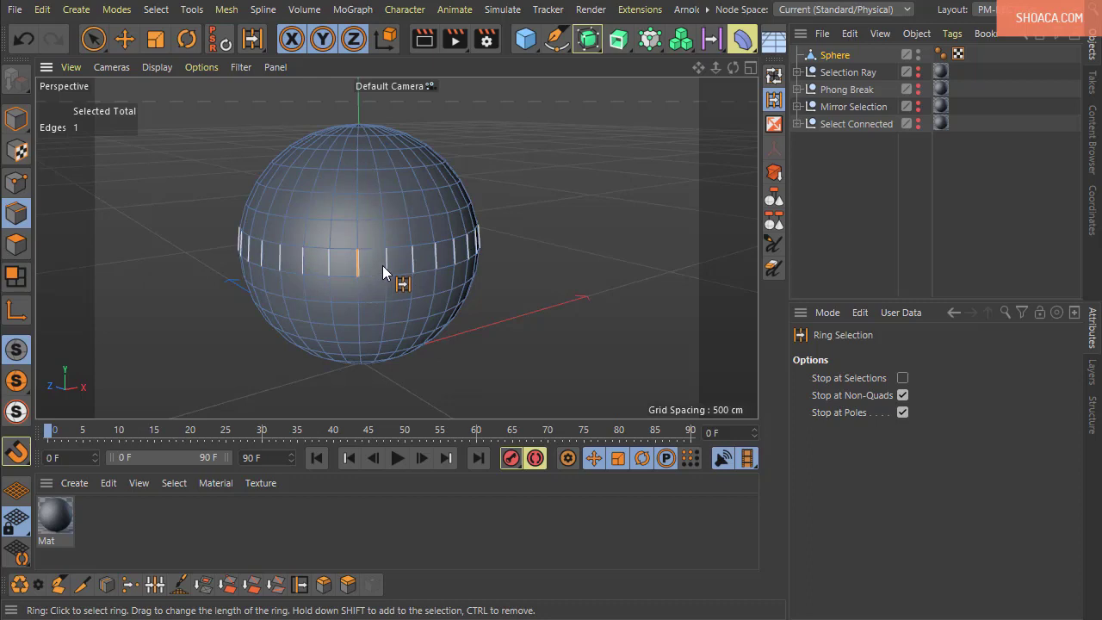
drag(328, 274, 406, 276)
mouse_move(594, 344)
alt+mouse_down()
mouse_move(495, 364)
mouse_move(577, 357)
alt+mouse_up()
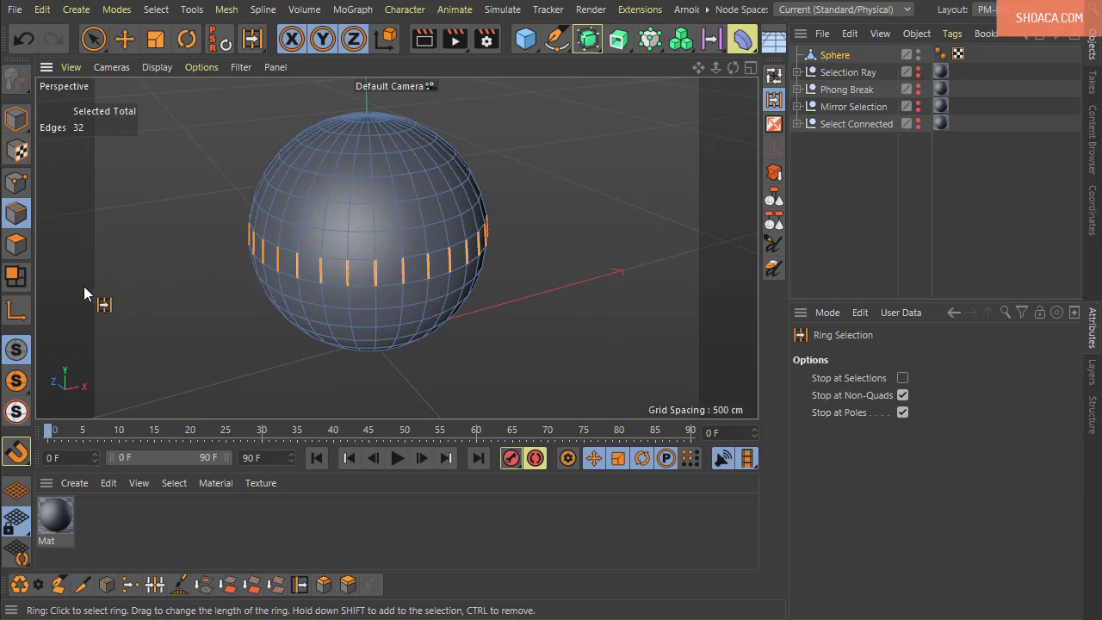
drag(64, 286, 152, 333)
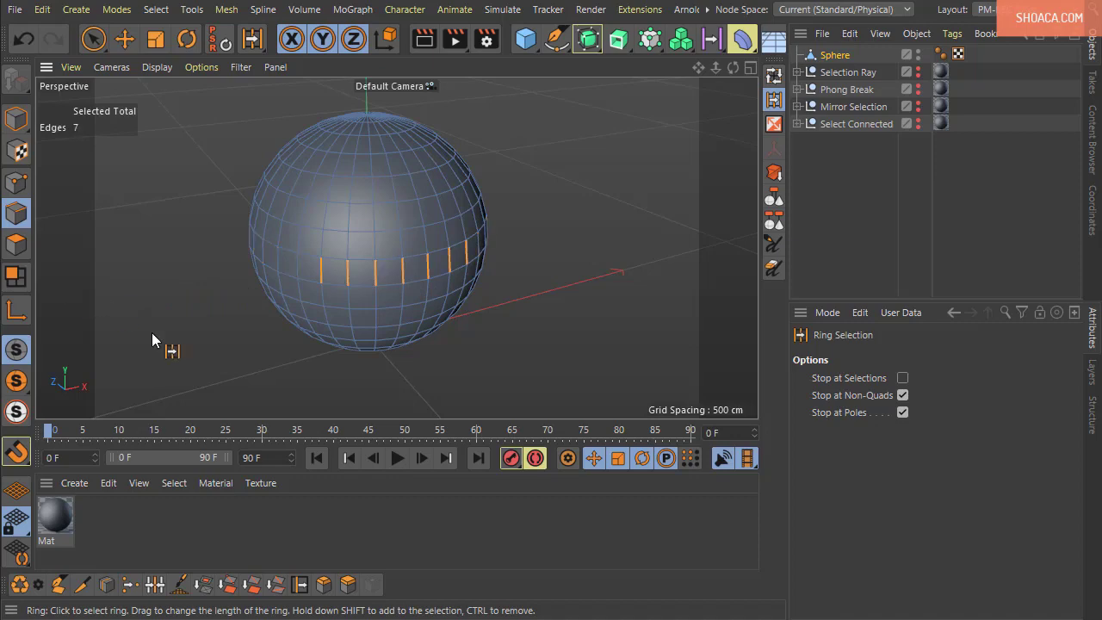
- Extend the partial selection back to the whole horizontal edge ring around the sphere's middle
mouse_move(496, 357)
alt+mouse_down()
mouse_move(427, 304)
mouse_move(484, 355)
alt+mouse_up()
scroll(586, 326, up, 3)
scroll(496, 339, up, 5)
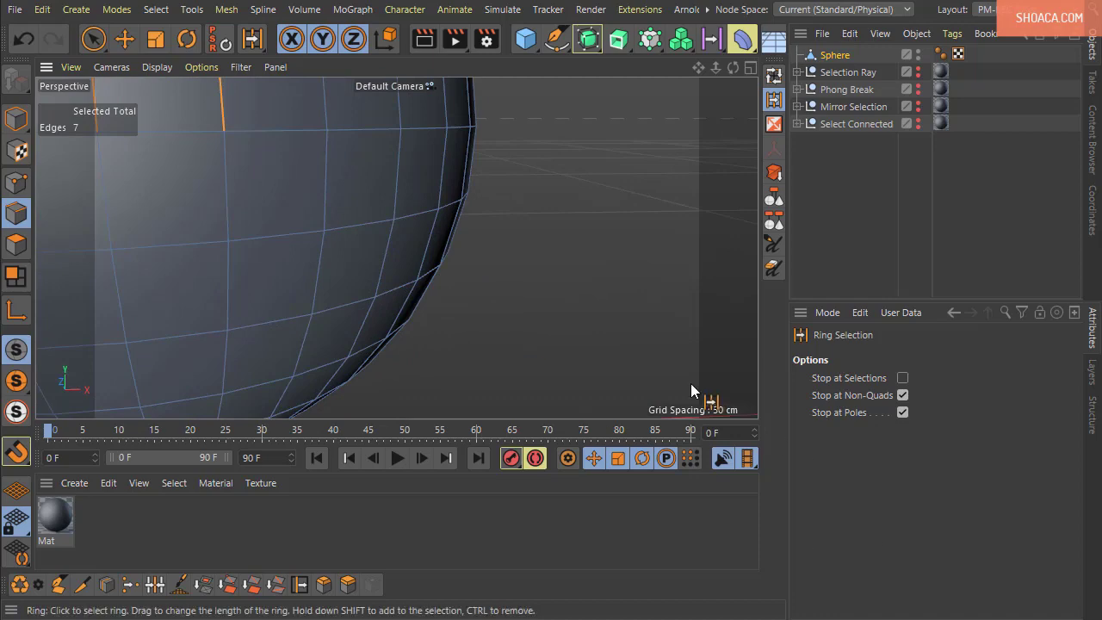
scroll(620, 373, down, 3)
scroll(619, 373, down, 3)
alt+drag(564, 360, 549, 327)
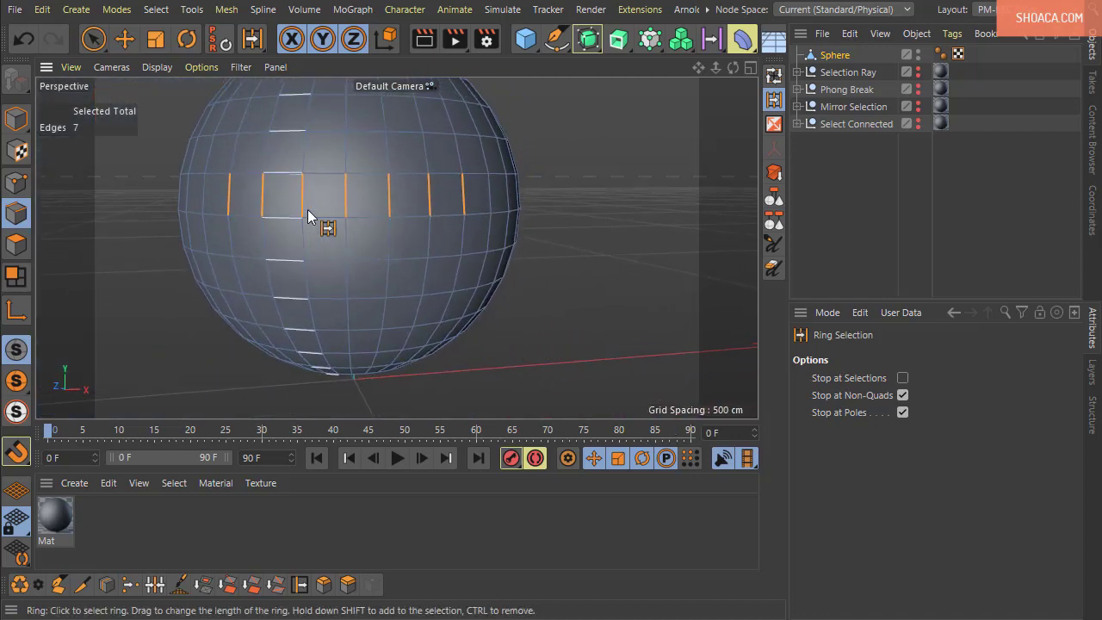
click(346, 199)
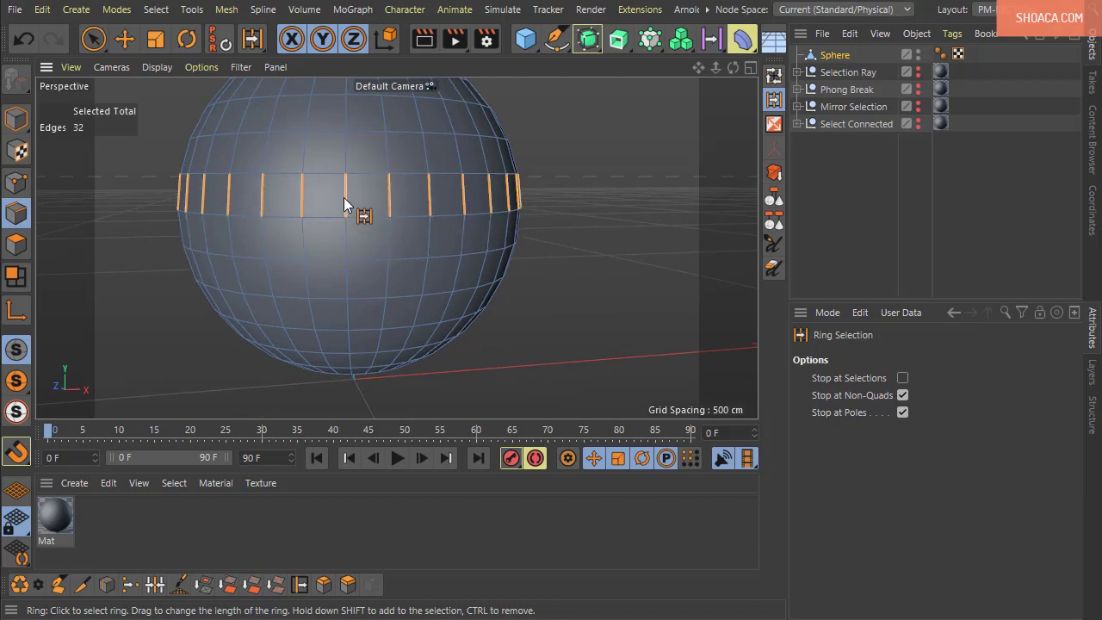
- Clear the edge selection and preview the middle ring at different lengths
click(614, 241)
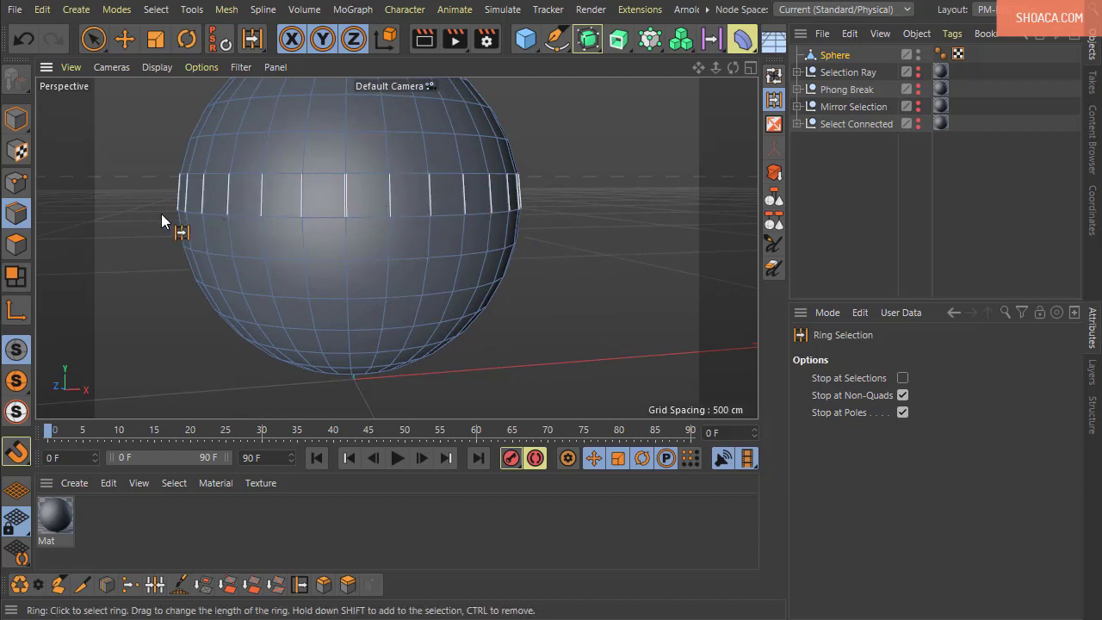
drag(86, 215, 795, 283)
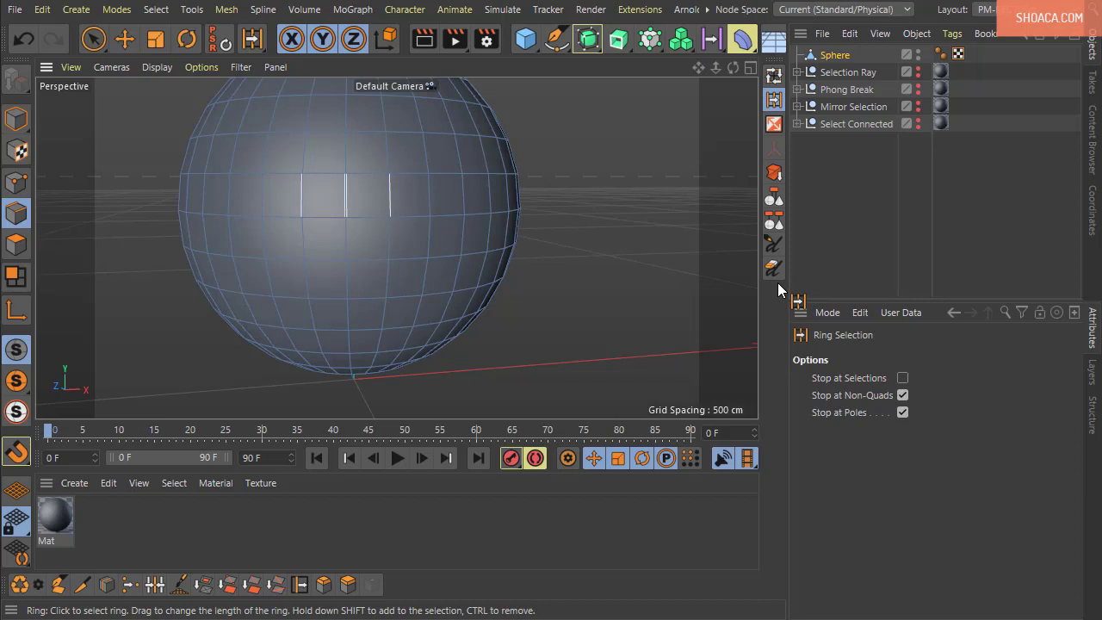
drag(777, 283, 549, 264)
- Switch to polygon mode and select a block of three by three polygons on the sphere's front with Live Selection
drag(626, 272, 523, 360)
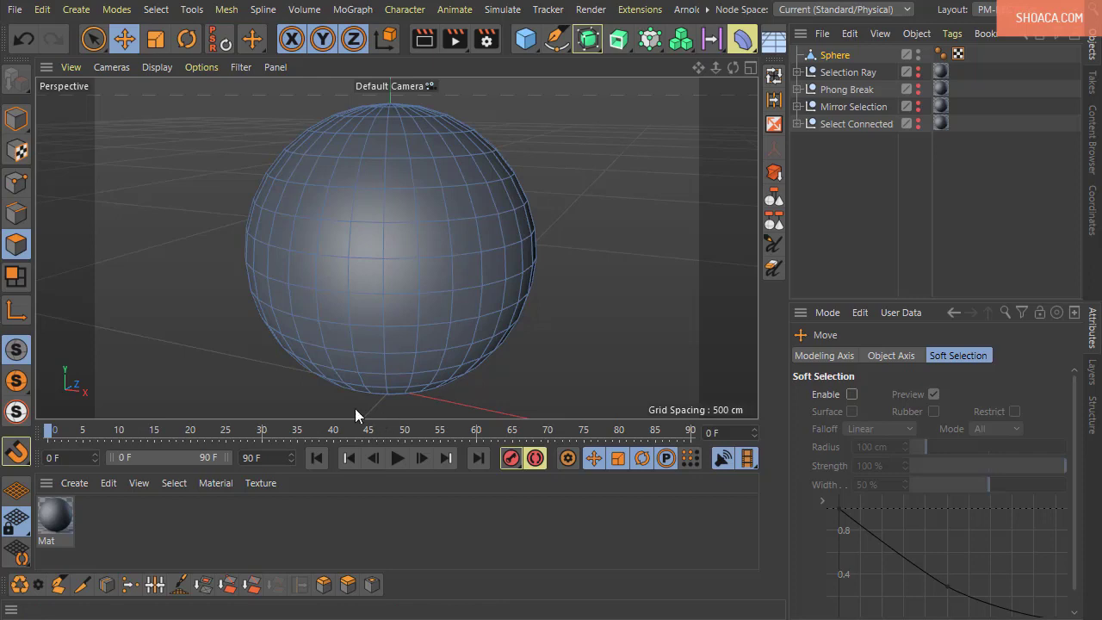
click(93, 38)
mouse_move(319, 211)
mouse_down()
mouse_move(344, 212)
mouse_move(364, 267)
mouse_move(319, 283)
mouse_move(327, 238)
mouse_move(301, 193)
mouse_up()
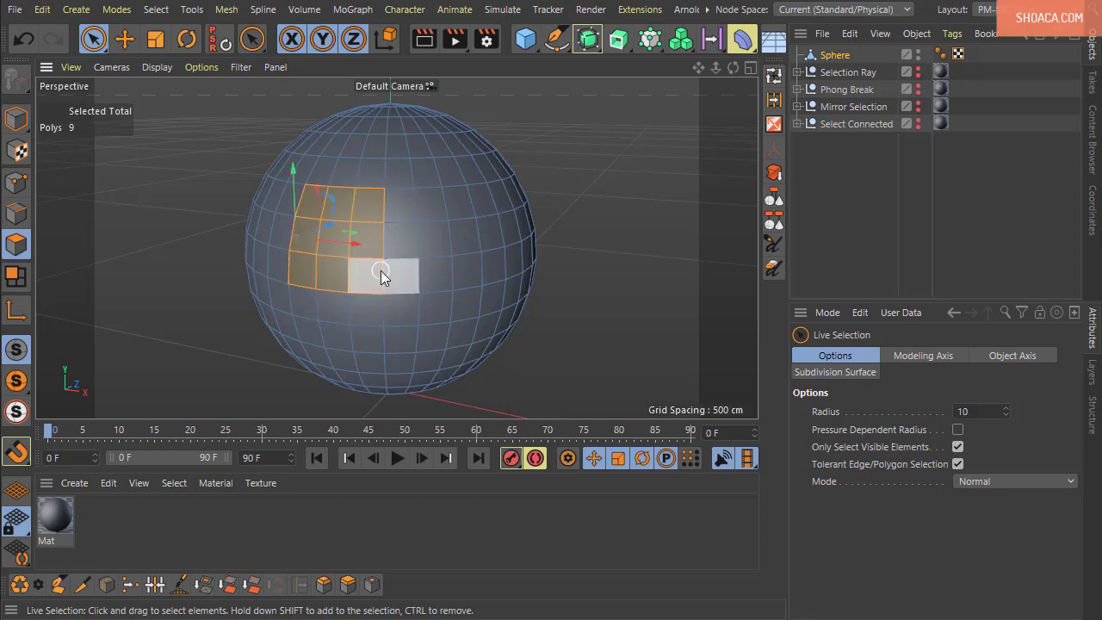
- Use Outline Selection on the three-by-three polygon block to select its border edges
click(156, 9)
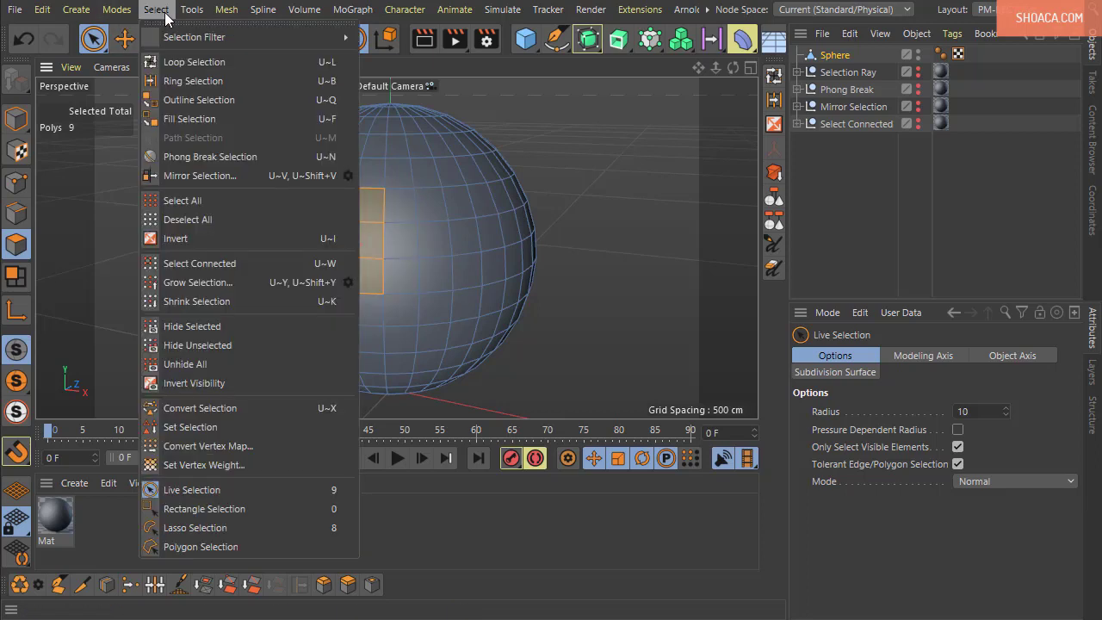
click(191, 101)
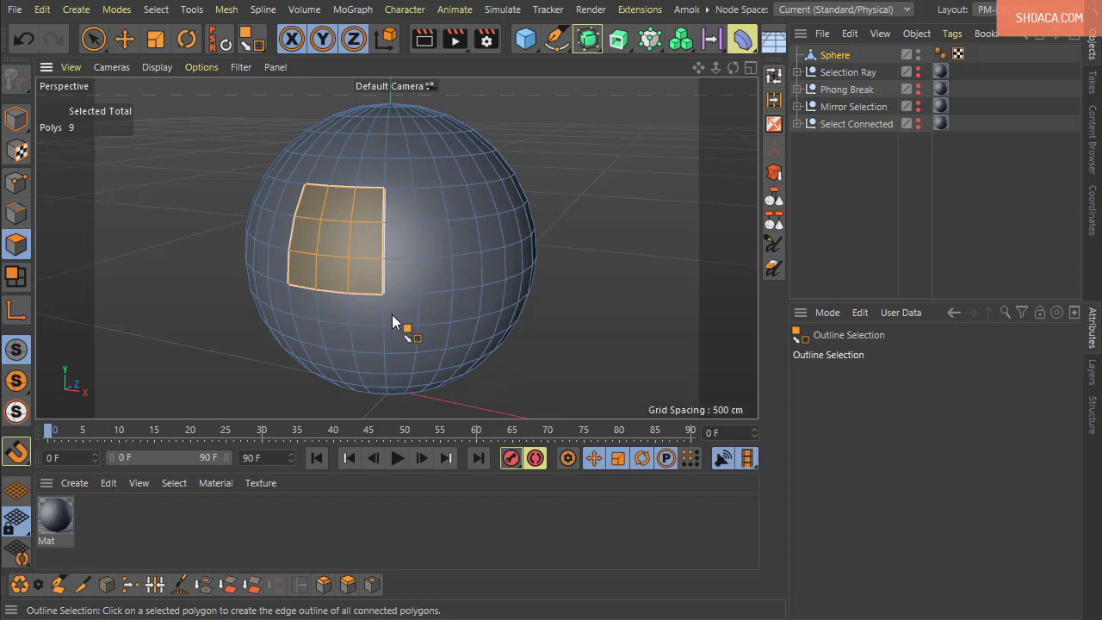
click(335, 240)
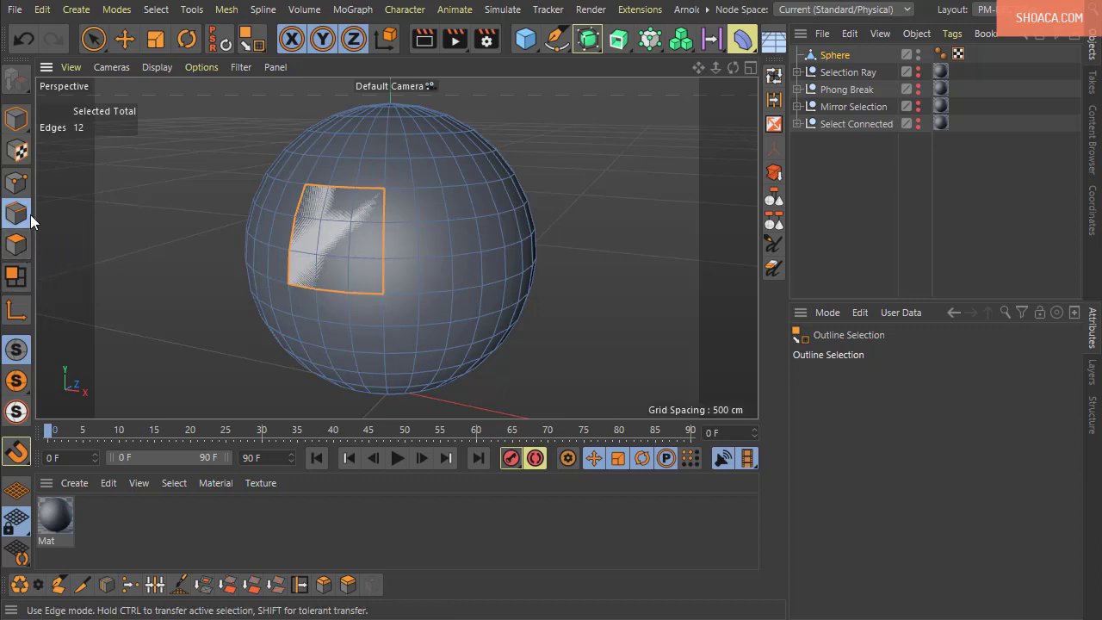
- Activate the Move tool for the outlined edges, deselect everything and undo the deselection
click(125, 39)
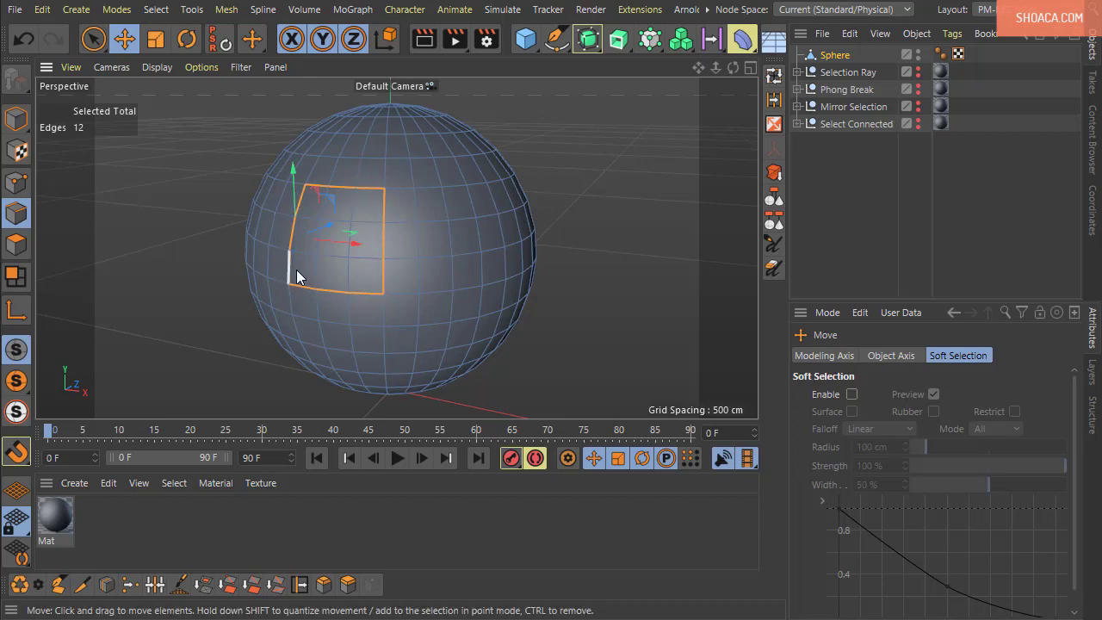
alt+drag(296, 270, 503, 325)
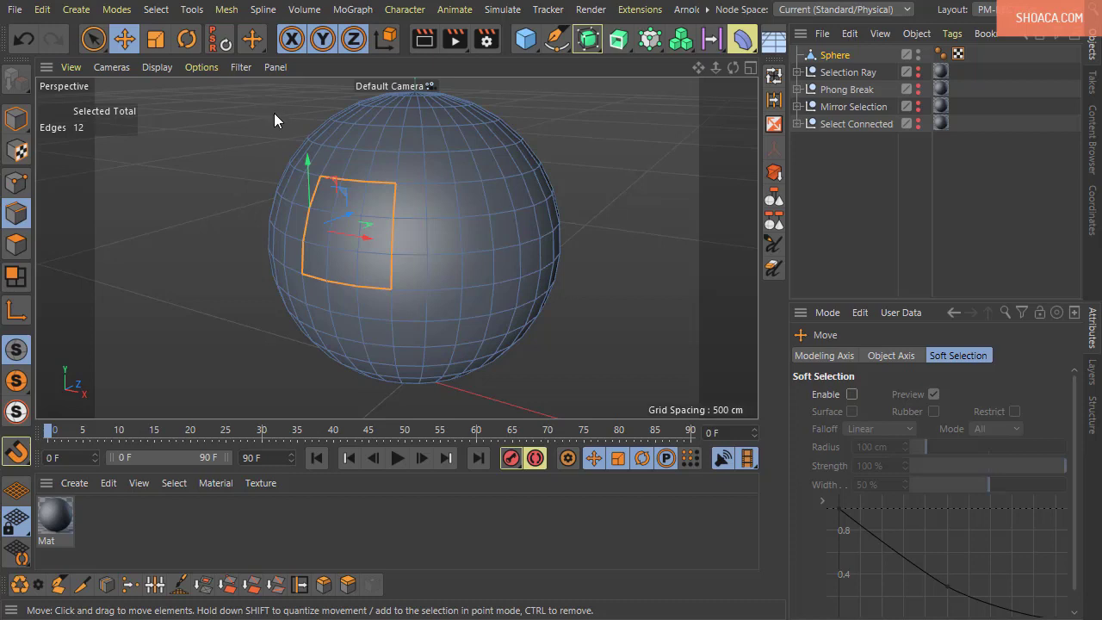
key(ctrl+shift+a)
key(ctrl+z)
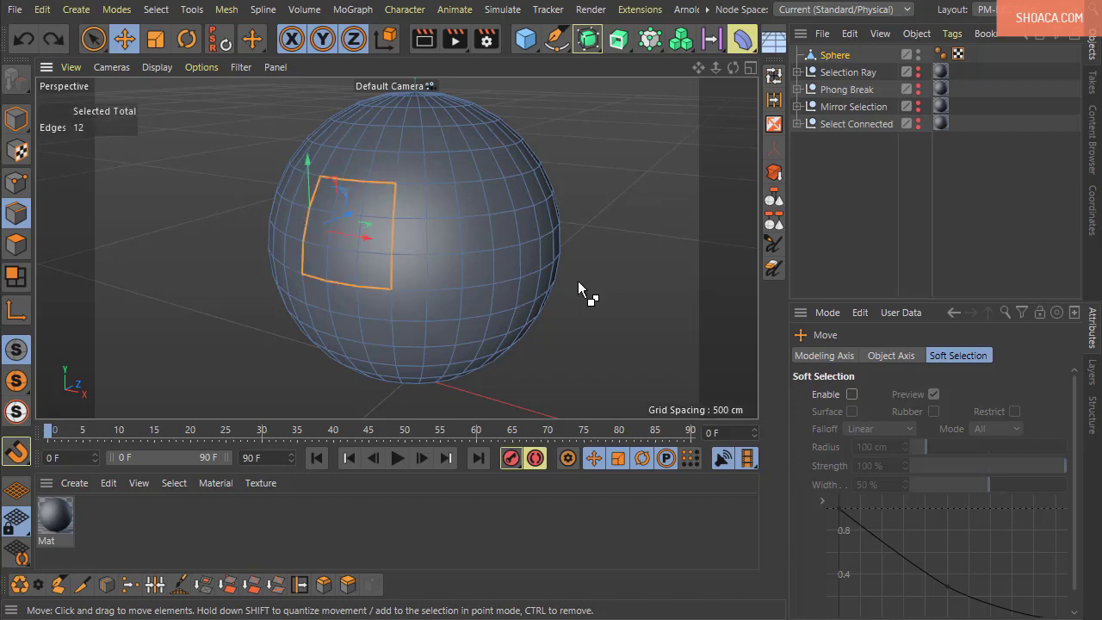
- Use Fill Selection to select the polygons enclosed by the square edge outline
click(158, 9)
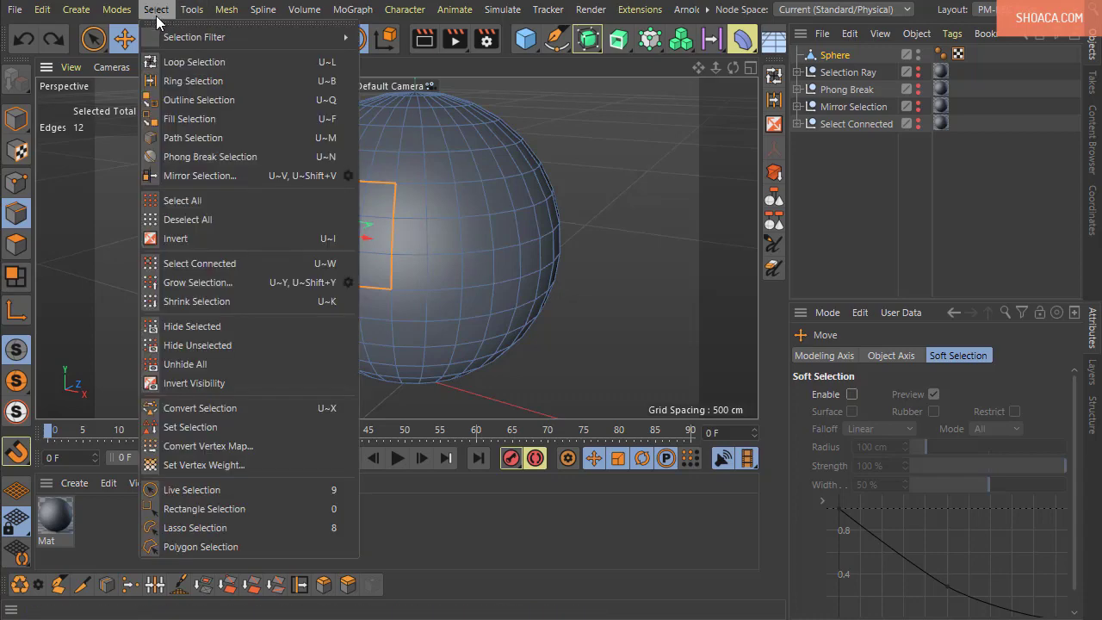
click(202, 120)
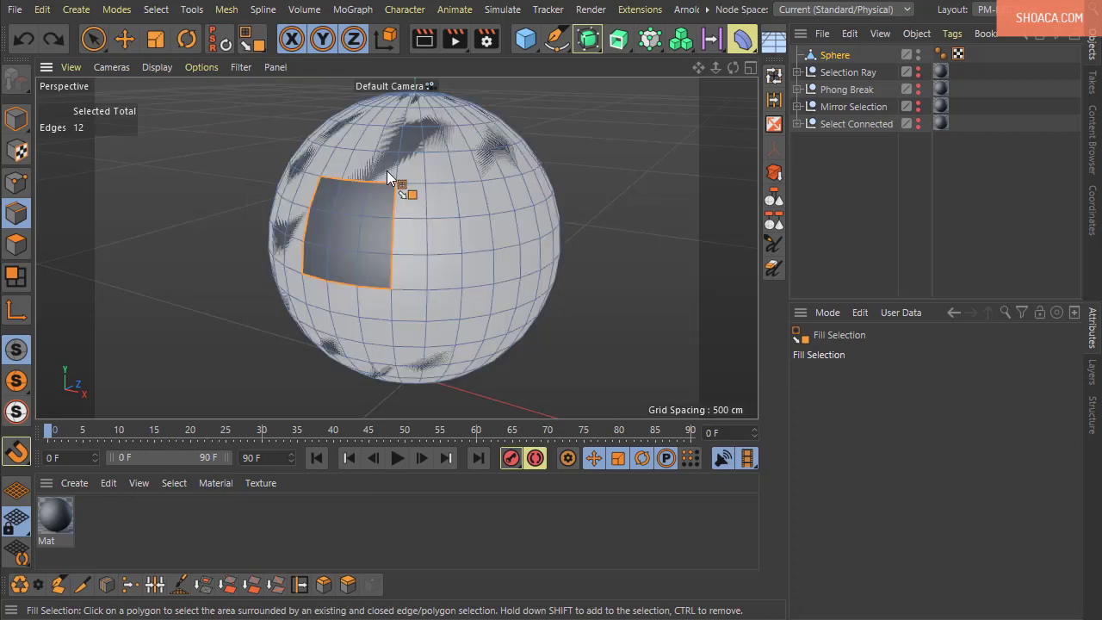
click(339, 226)
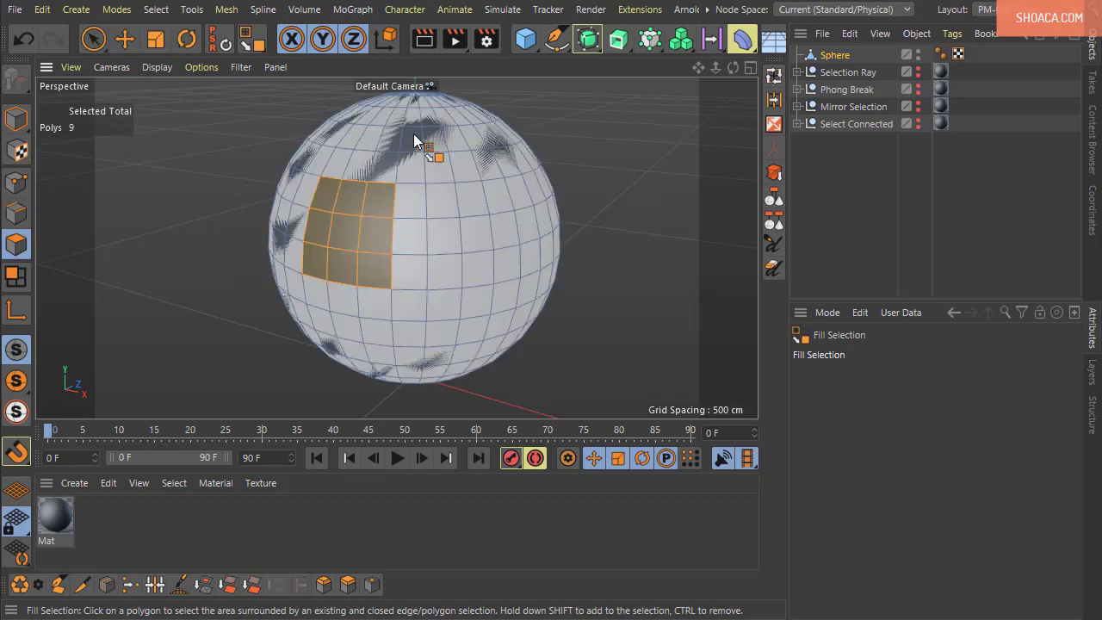
- Alternate Fill Selection between the surface outside the square block and the nine polygons inside it, ending with the inside
click(414, 140)
click(378, 233)
click(529, 301)
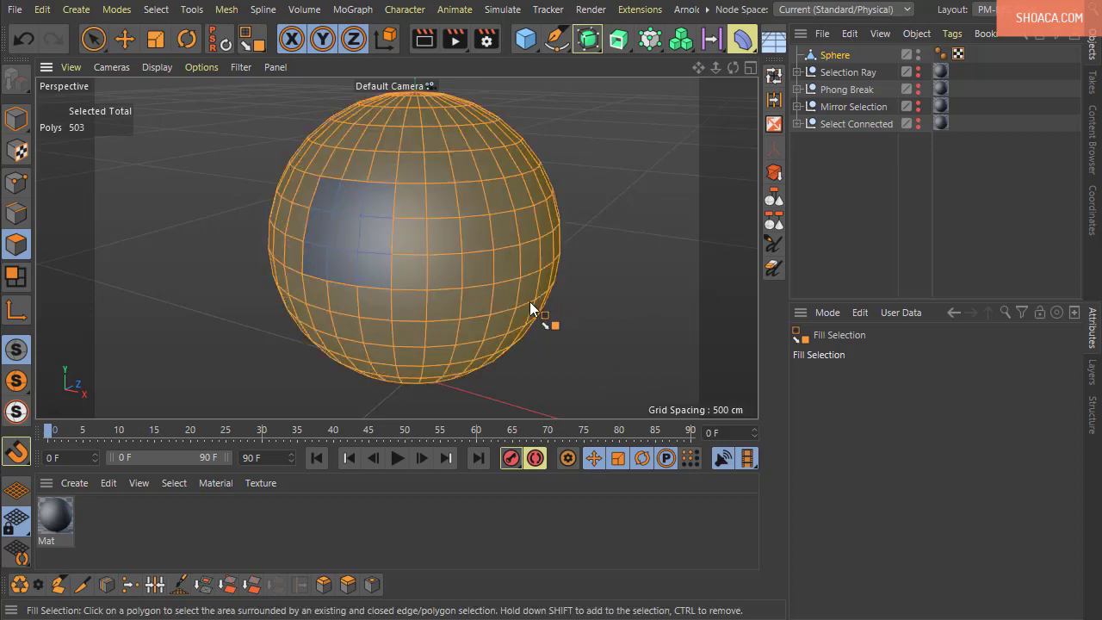
click(376, 245)
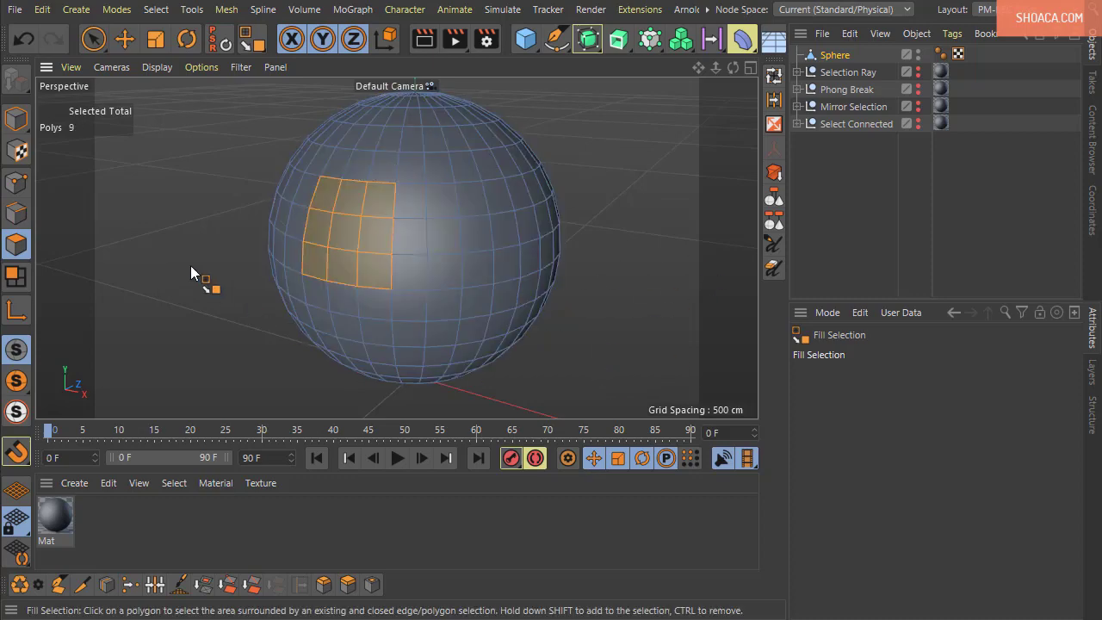
- Invert the nine-polygon selection on the sphere and undo the inversion
click(153, 11)
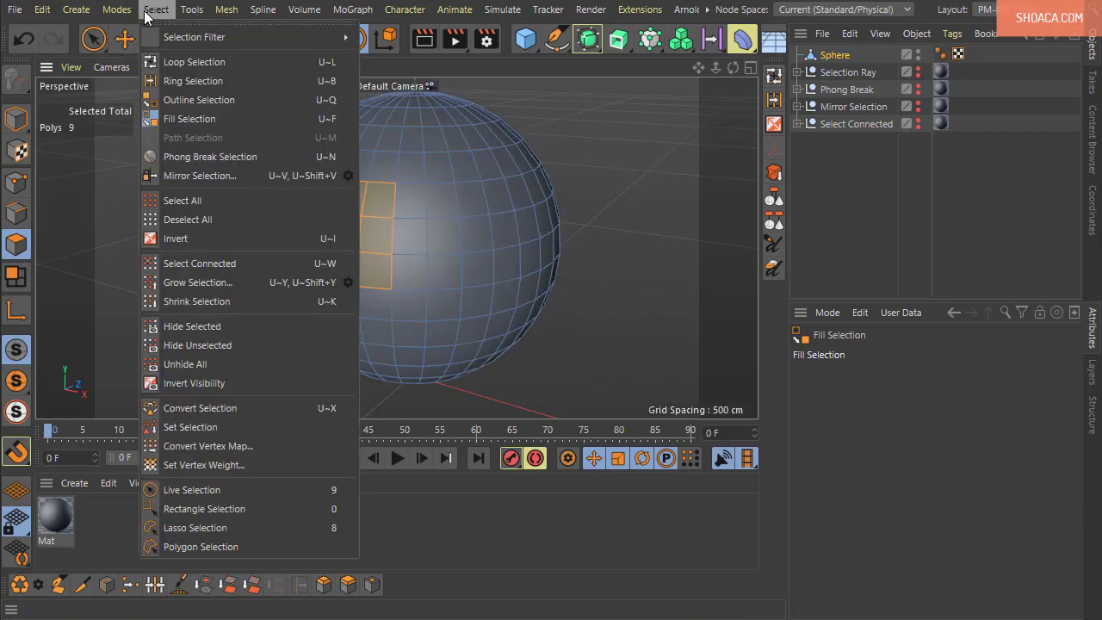
click(315, 241)
key(ctrl+z)
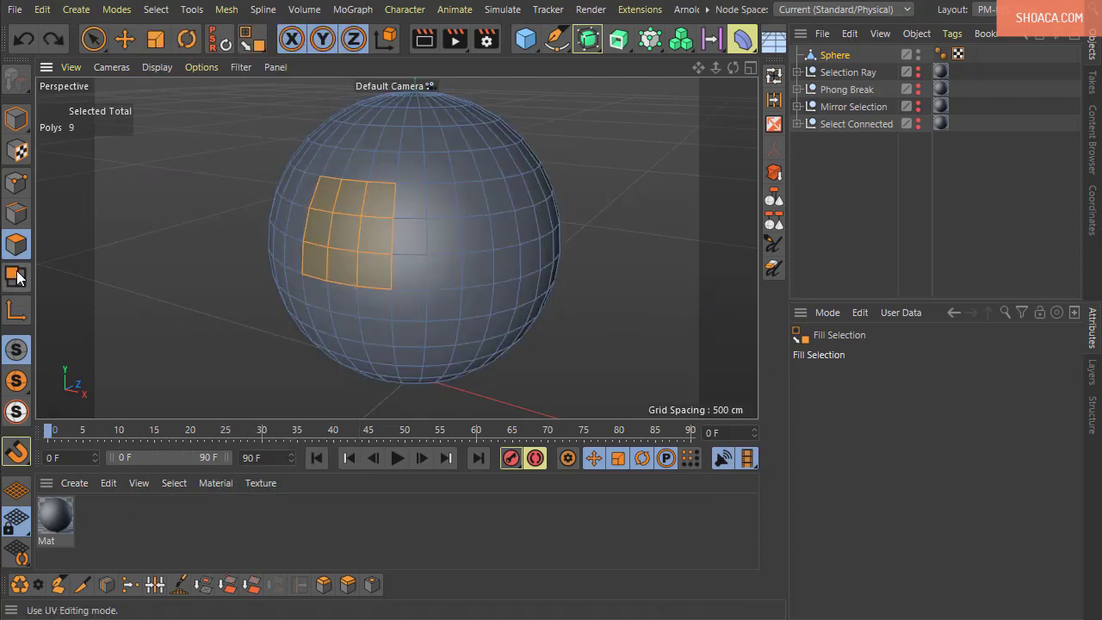
- Clear the polygon selection, activate Loop Selection in Edge mode and deselect the square edge outline
ctrl+click(16, 213)
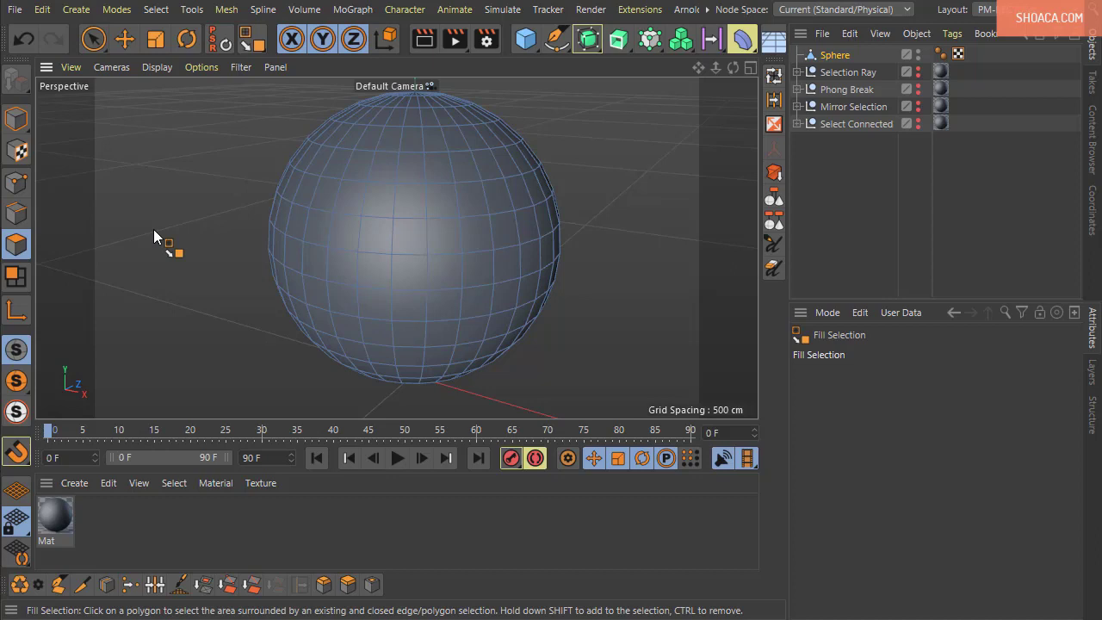
alt+drag(596, 342, 622, 320)
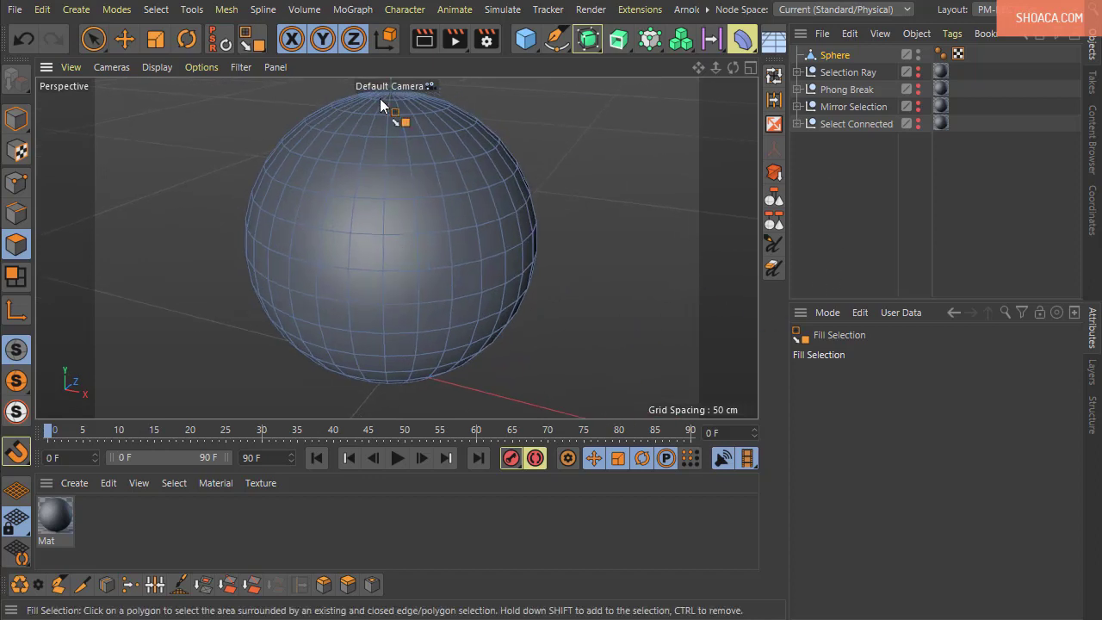
click(772, 77)
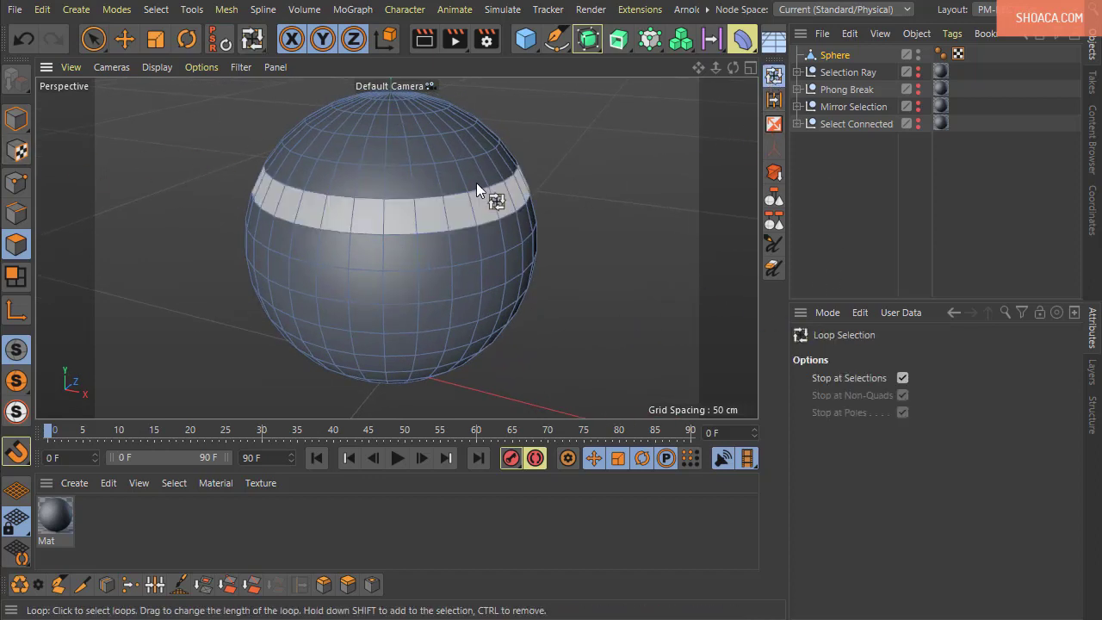
click(15, 213)
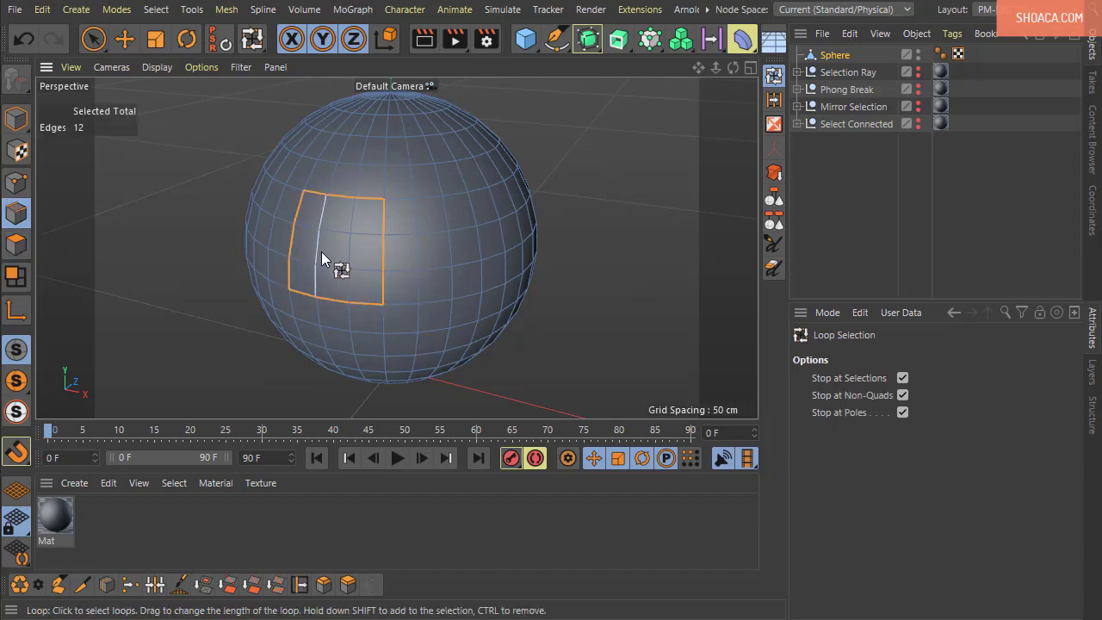
click(551, 368)
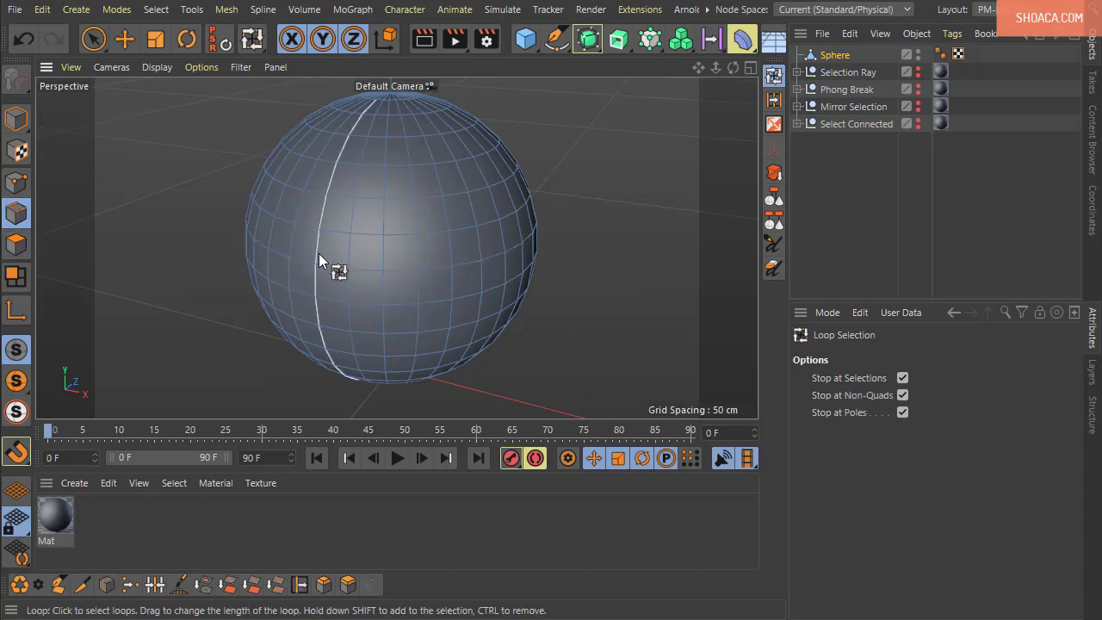
- Use Loop Selection to select two vertical edge loops running from pole to pole on the sphere
click(318, 253)
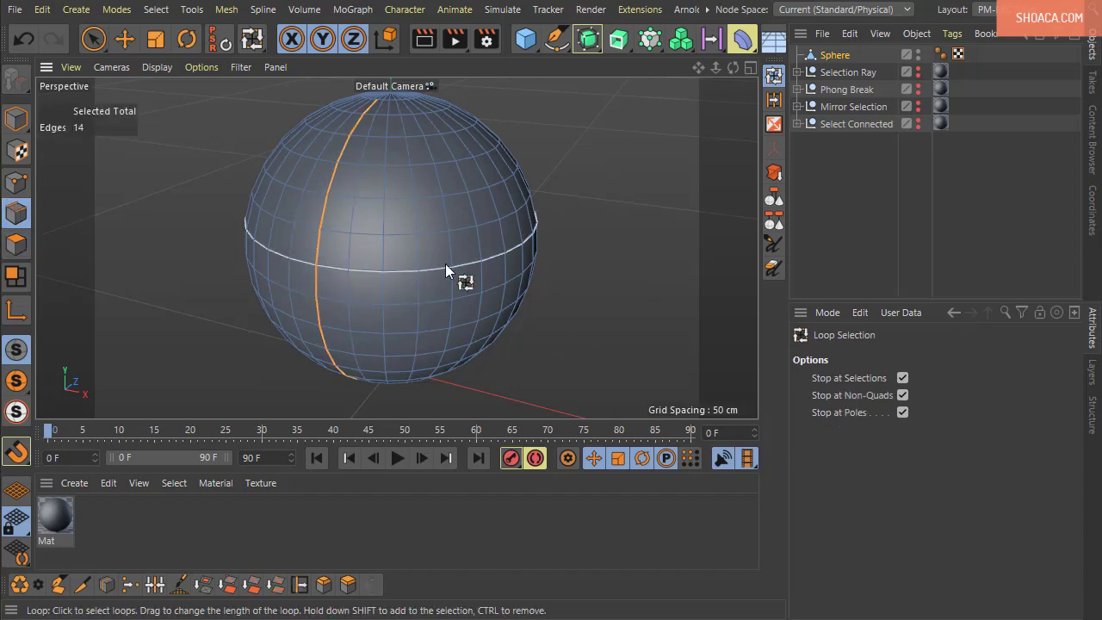
shift+click(496, 233)
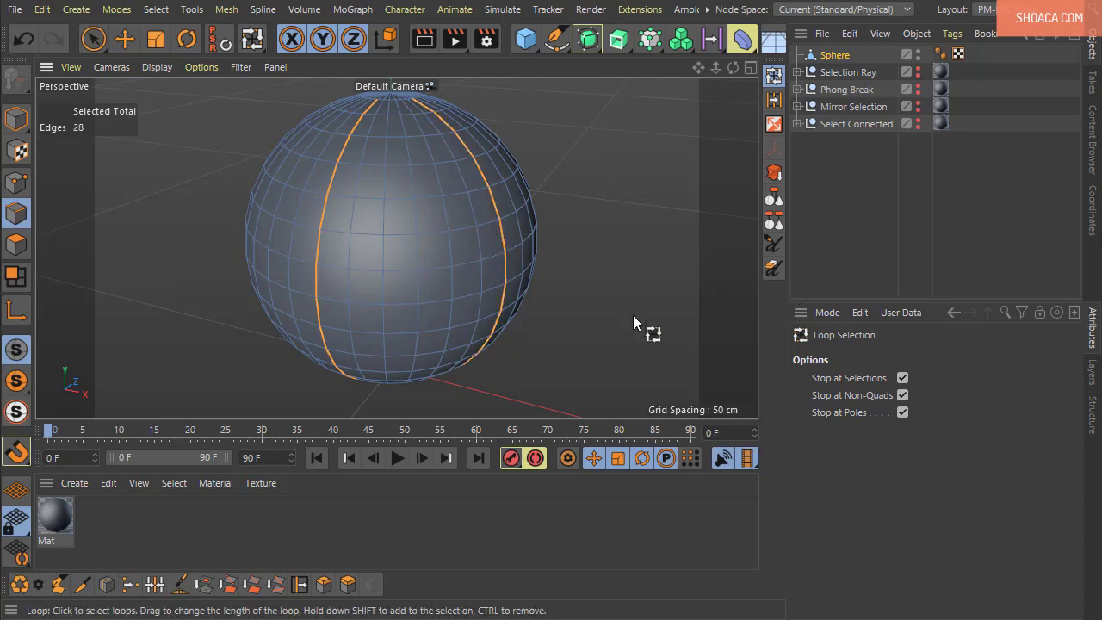
alt+drag(633, 315, 620, 224)
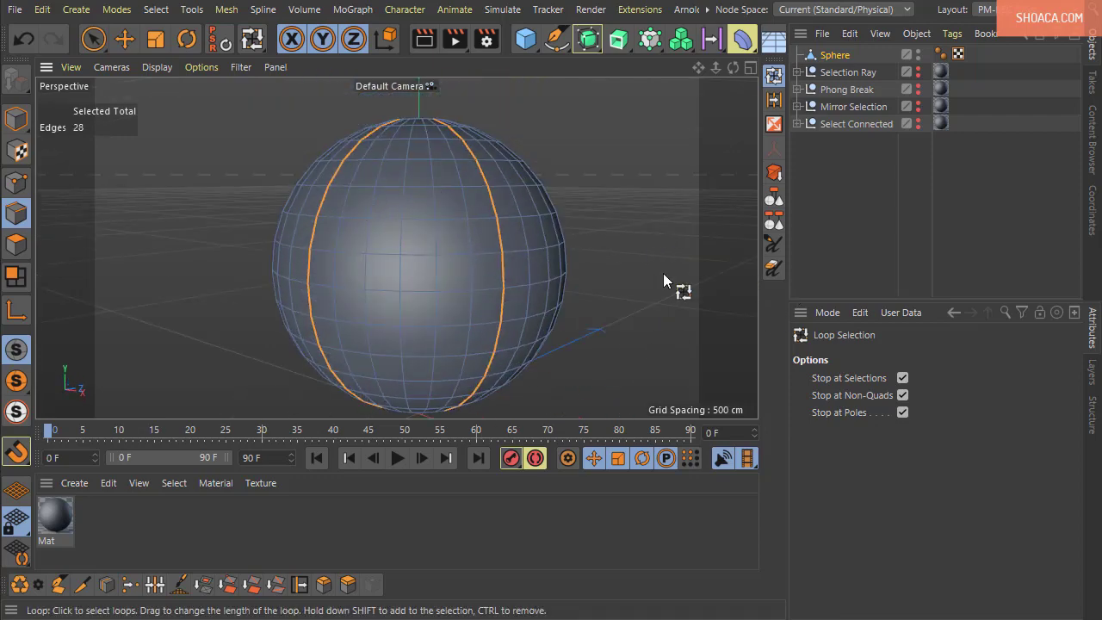
alt+drag(665, 284, 661, 306)
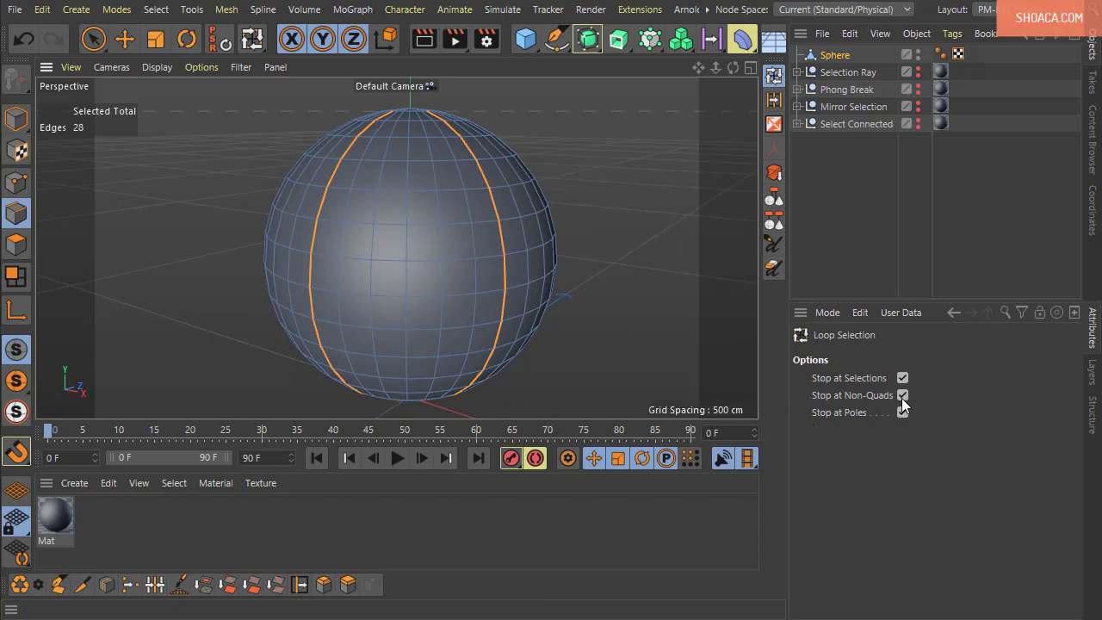
- Add four horizontal edge segments between the two vertical loops: one upper, one lower and one near each pole
shift+click(394, 193)
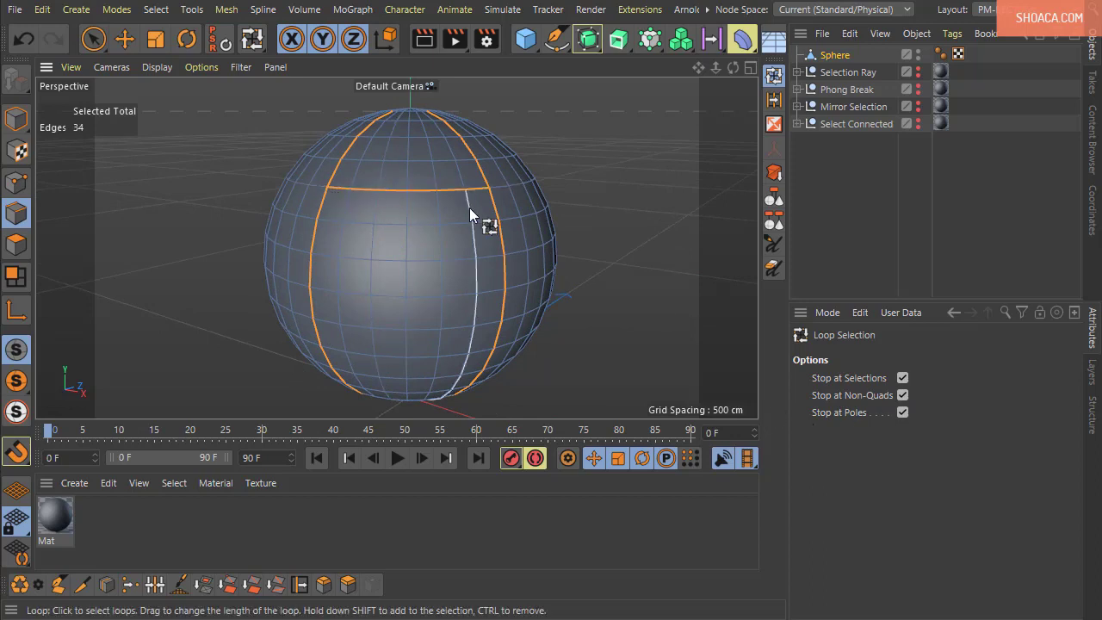
shift+click(332, 322)
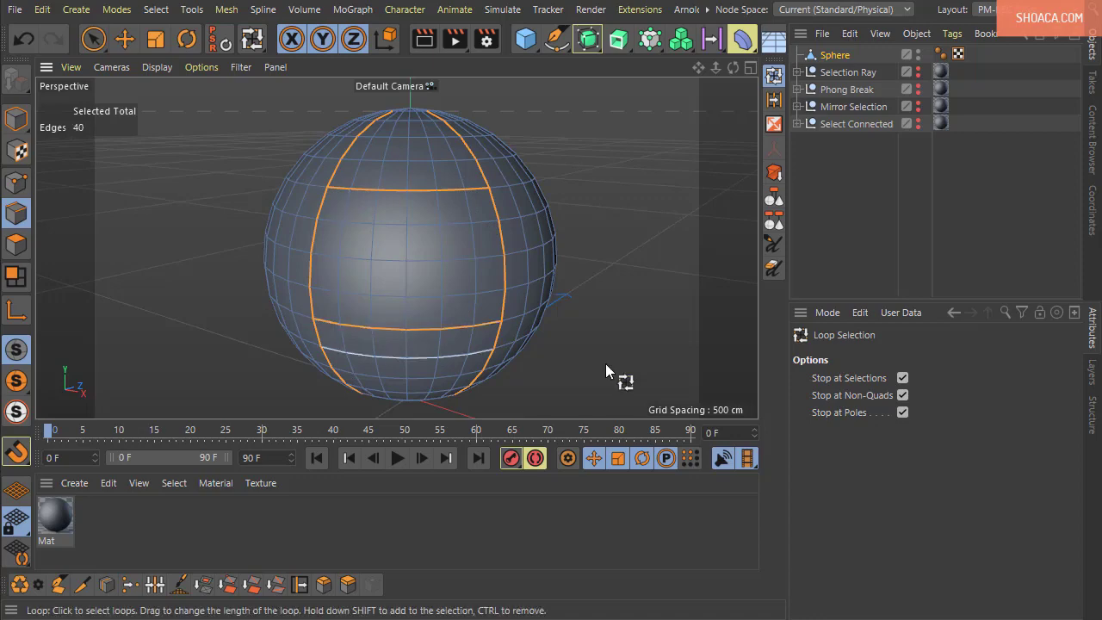
alt+drag(605, 363, 594, 319)
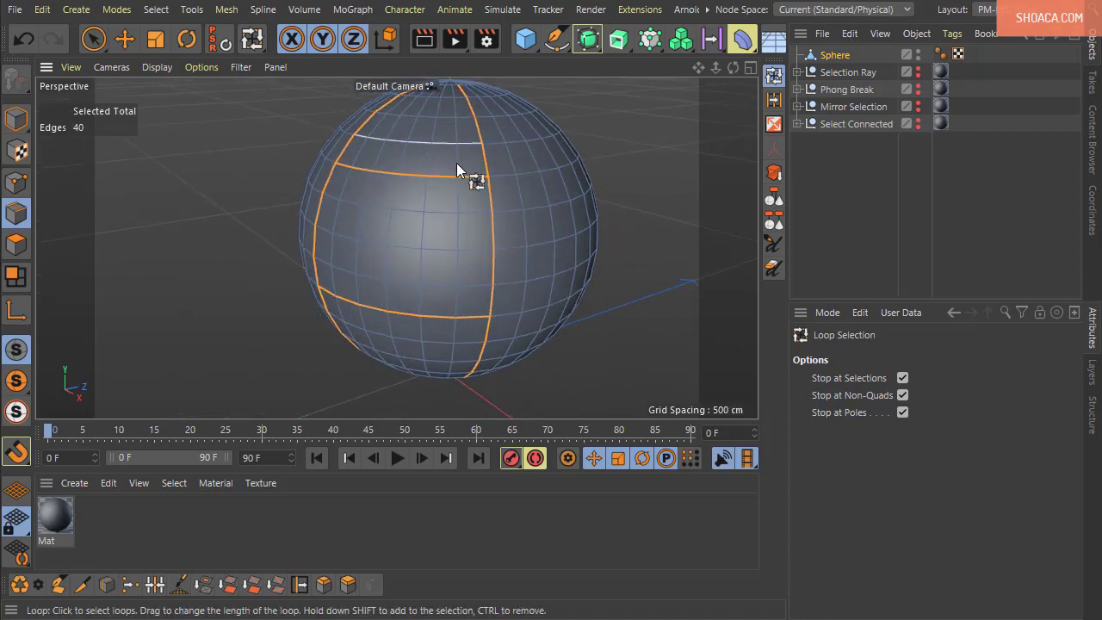
alt+drag(517, 307, 620, 314)
scroll(467, 240, up, 3)
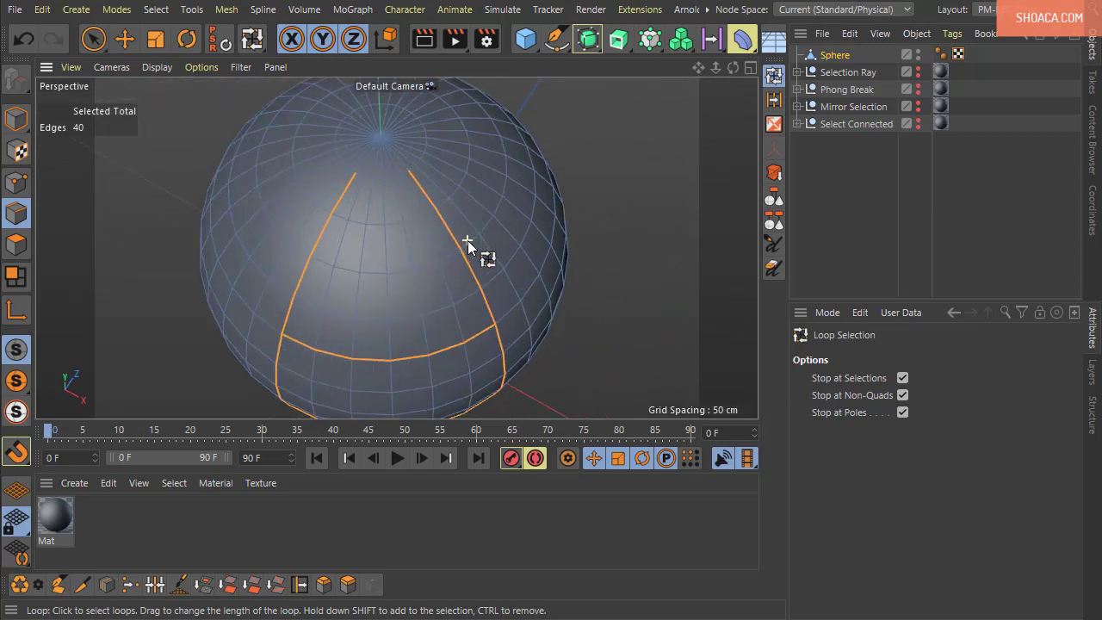
shift+click(393, 224)
alt+drag(393, 225, 512, 114)
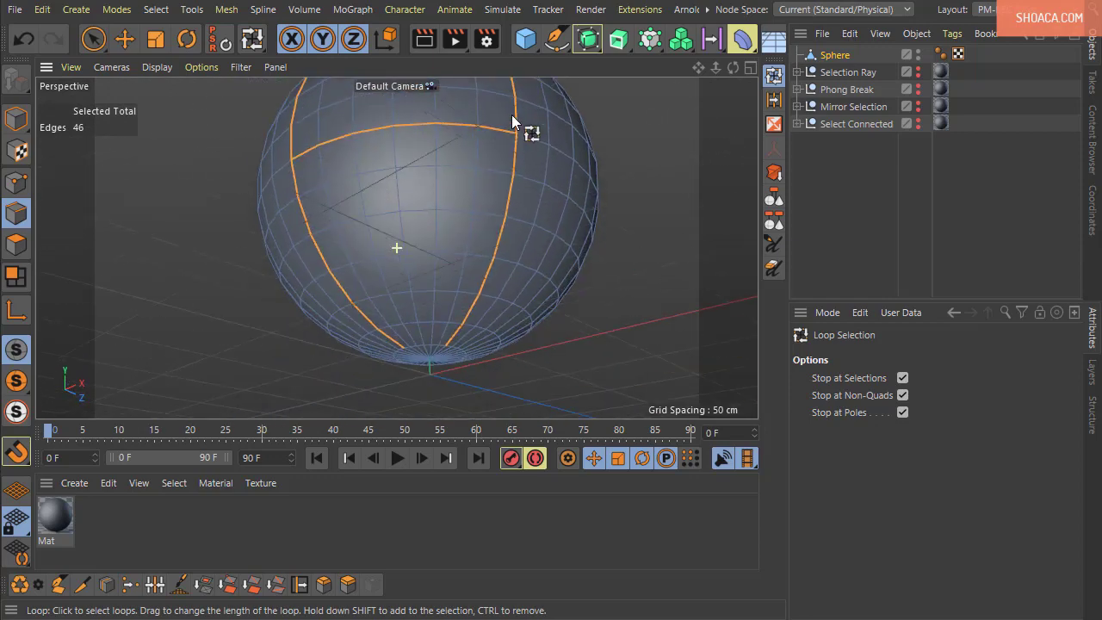
shift+click(431, 290)
alt+drag(486, 299, 551, 290)
- Use Fill Selection to select the upper area enclosed by the edge frame, and undo that fill
click(153, 10)
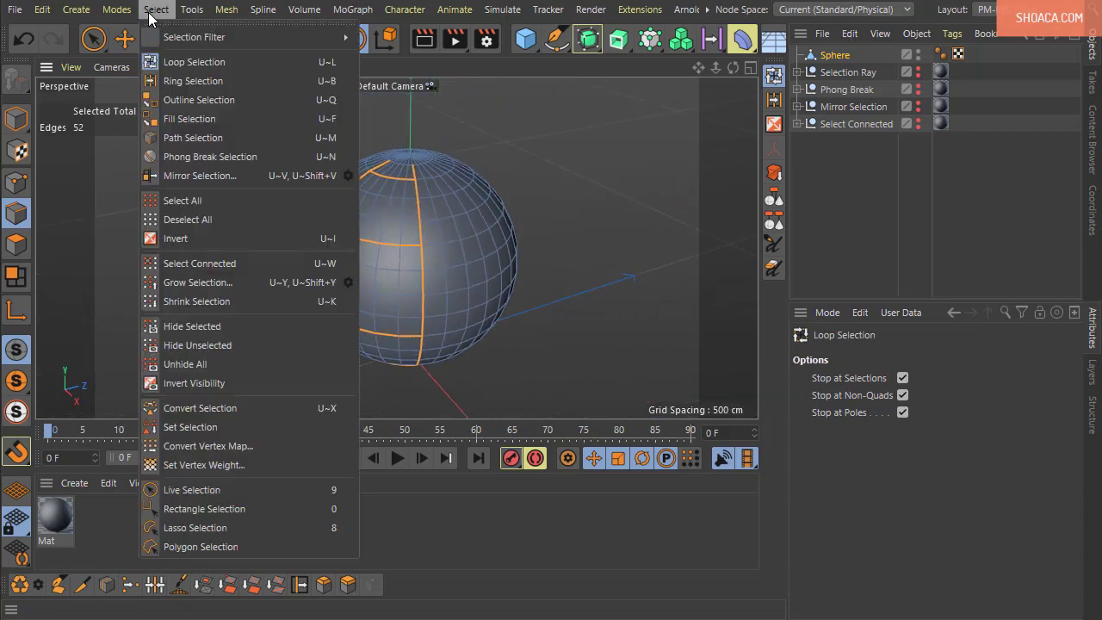
click(185, 119)
click(385, 220)
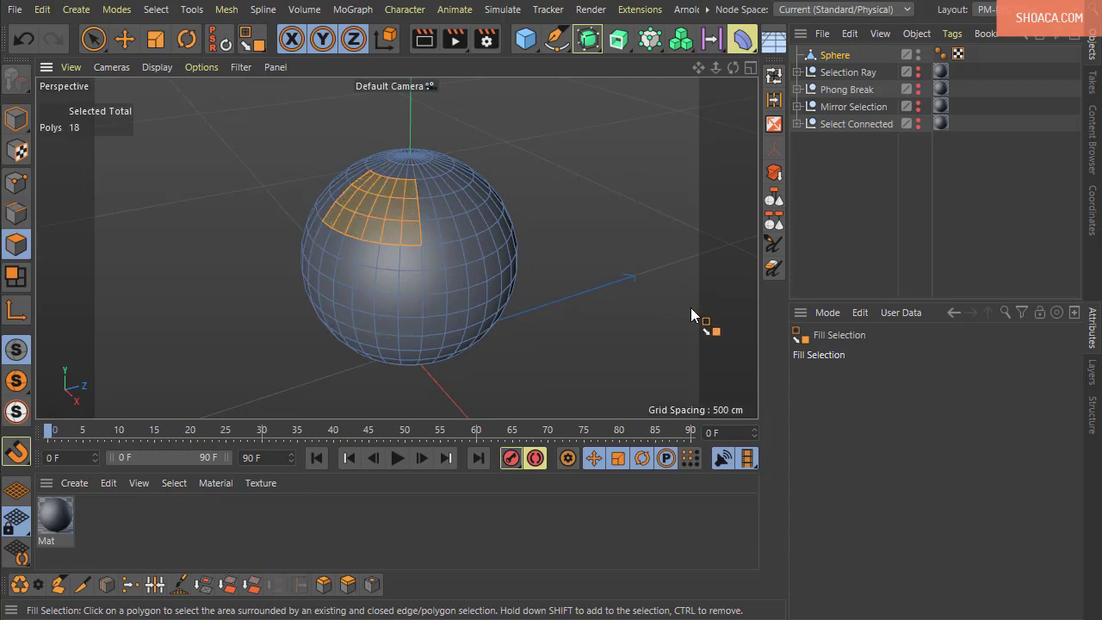
alt+drag(690, 307, 689, 276)
key(ctrl+z)
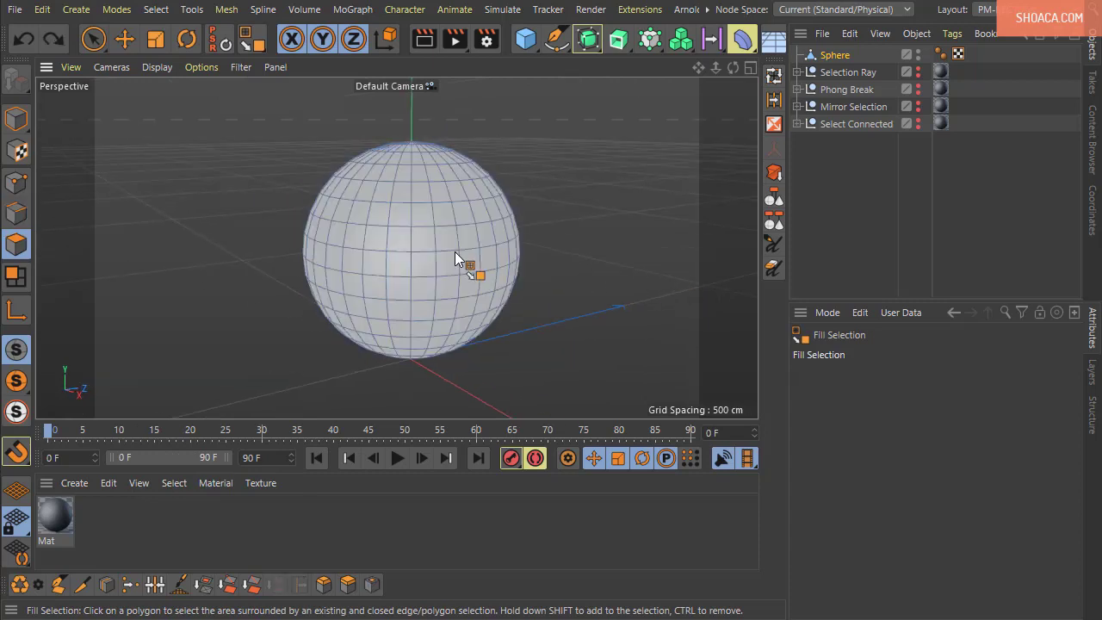
- Fill-select the middle area enclosed by the edge frame, and undo that fill
click(15, 213)
click(372, 252)
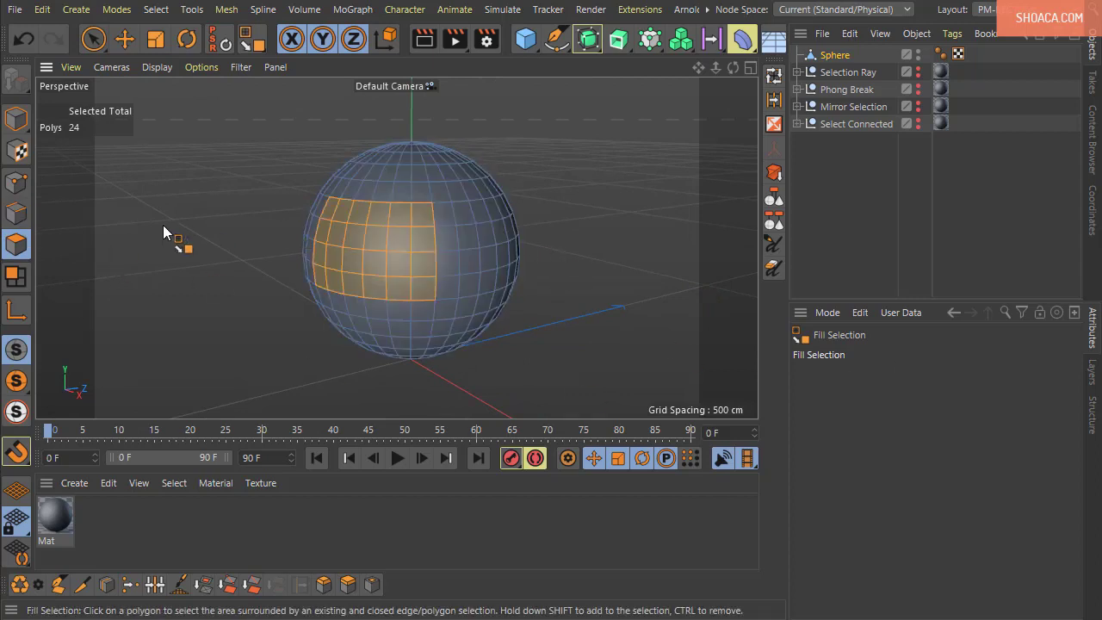
key(ctrl+z)
- Return to Edge mode and fill-select the lower area enclosed by the edge frame
click(16, 212)
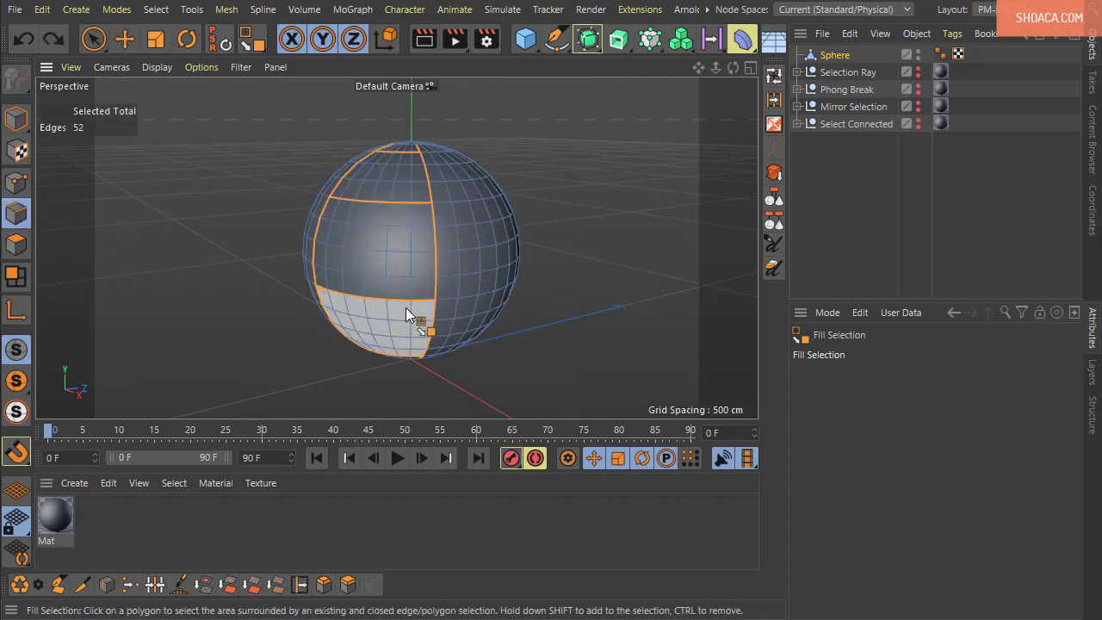
click(386, 309)
mouse_move(617, 321)
alt+mouse_down()
mouse_move(554, 209)
mouse_move(618, 307)
alt+mouse_up()
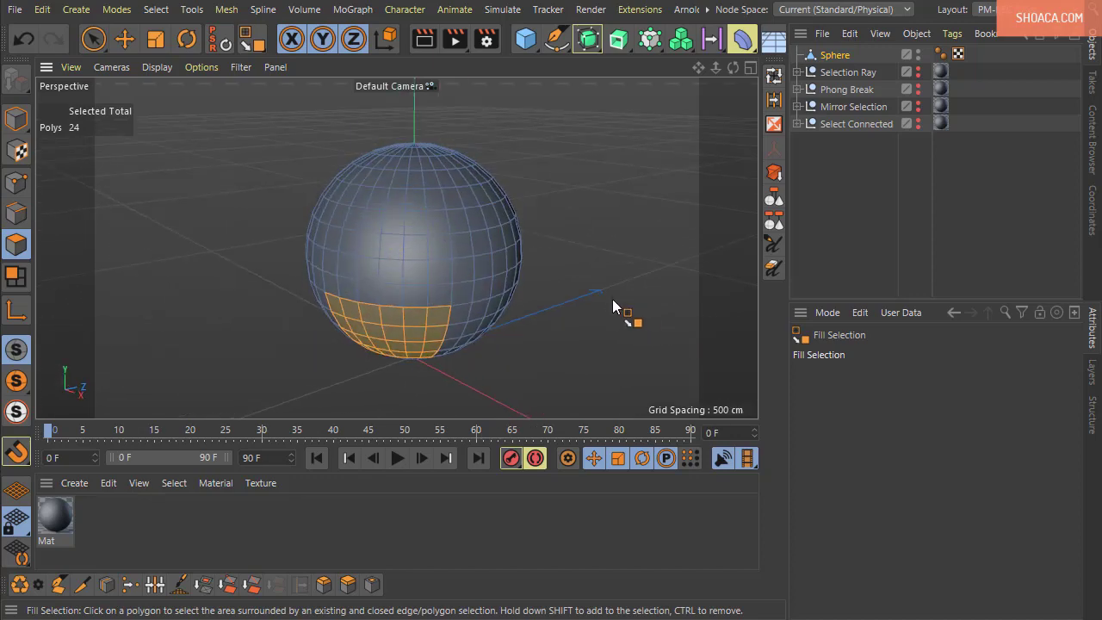
mouse_move(618, 307)
alt+right_down()
mouse_move(589, 281)
mouse_move(626, 287)
alt+right_up()
alt+drag(626, 288, 508, 327)
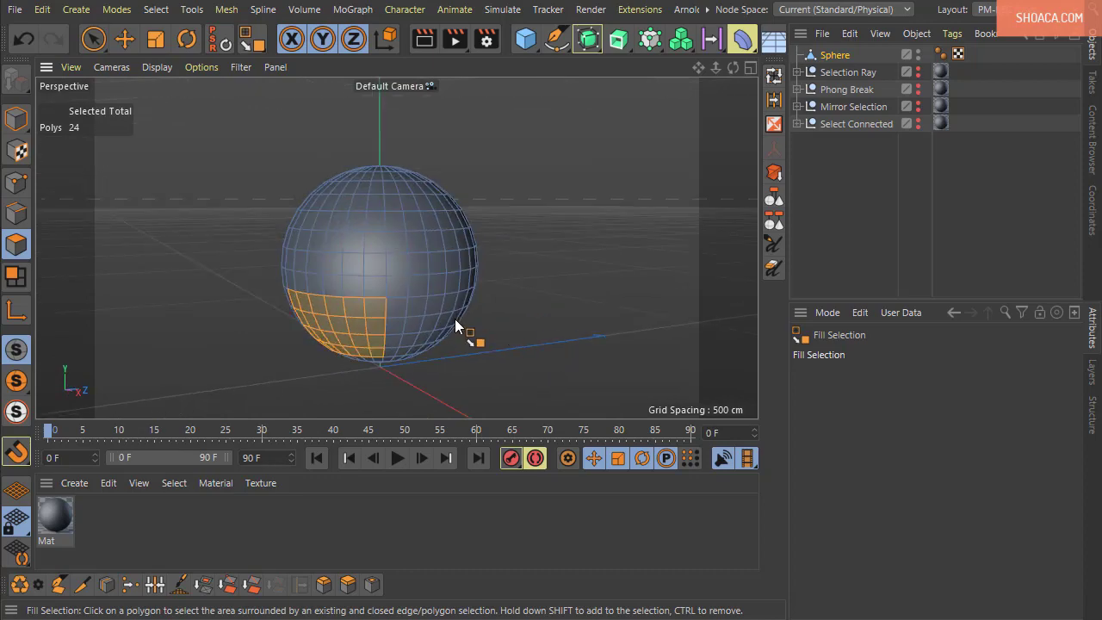
scroll(434, 317, up, 4)
alt+drag(434, 316, 598, 381)
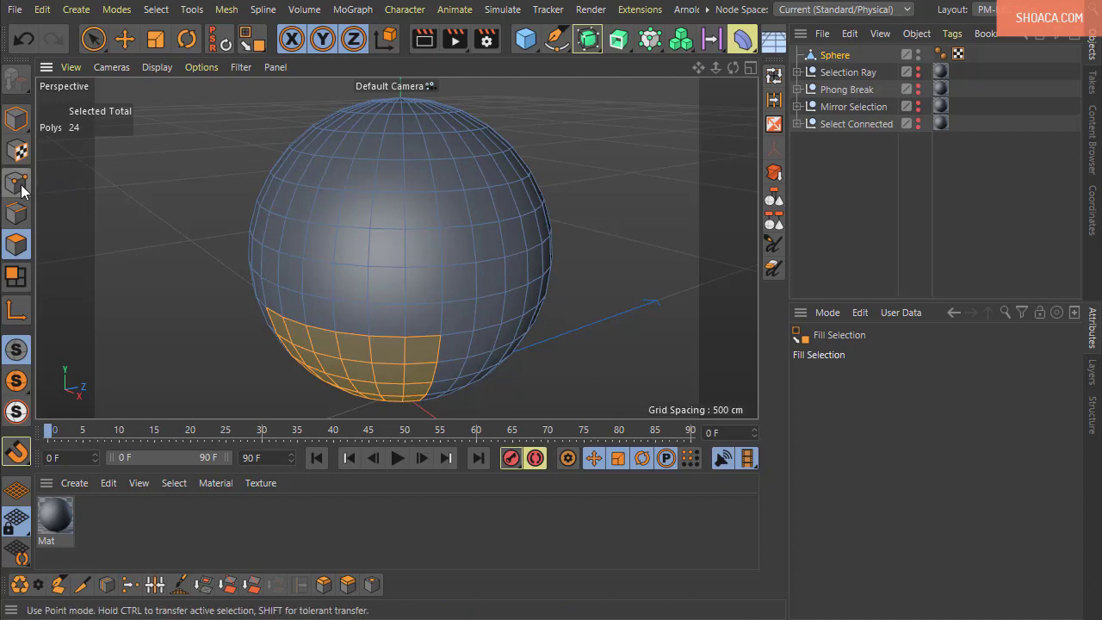
- Clear the filled polygon selection and switch the sphere to Point mode
click(20, 187)
click(16, 213)
click(17, 245)
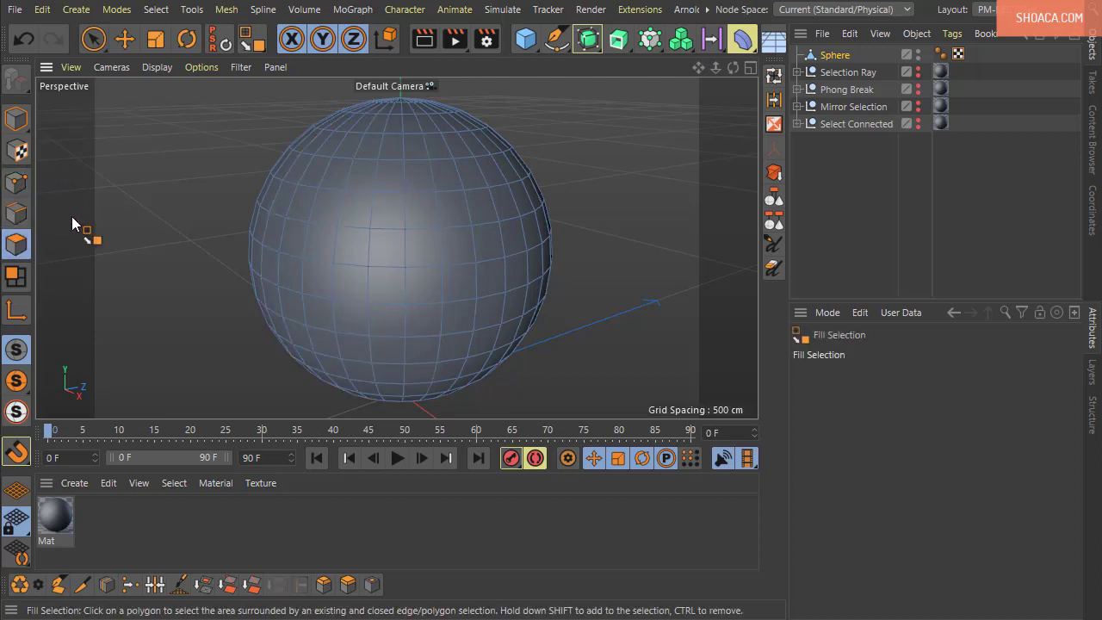
click(12, 214)
click(16, 183)
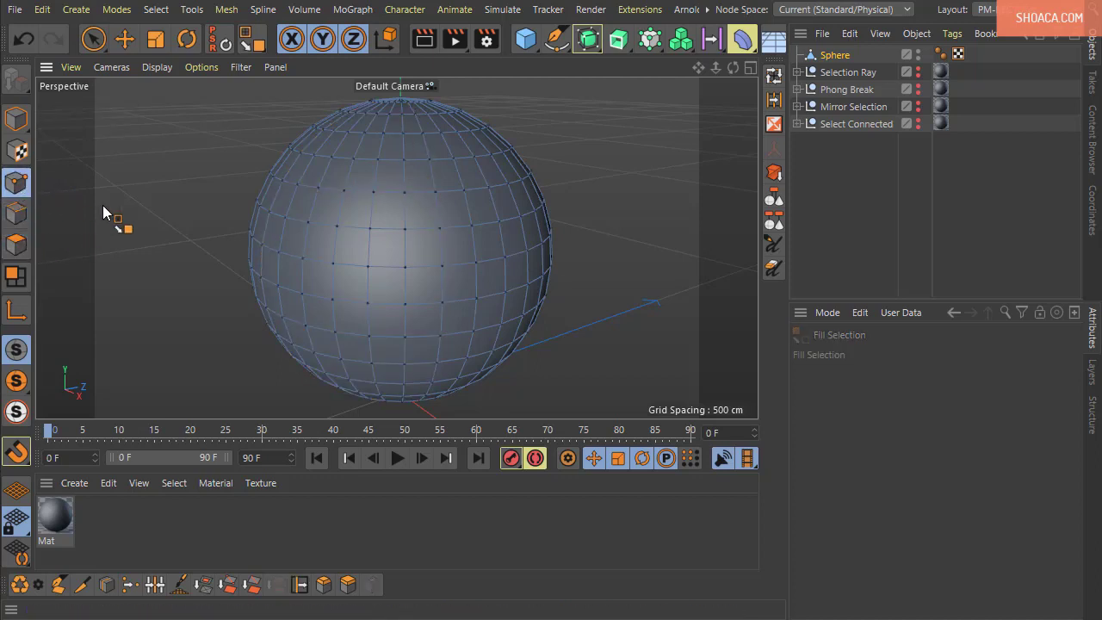
- Use Path Selection in Free Path mode to select a vertical path of six points on the sphere's front
mouse_move(341, 206)
alt+mouse_down()
mouse_move(385, 216)
mouse_move(354, 198)
alt+mouse_up()
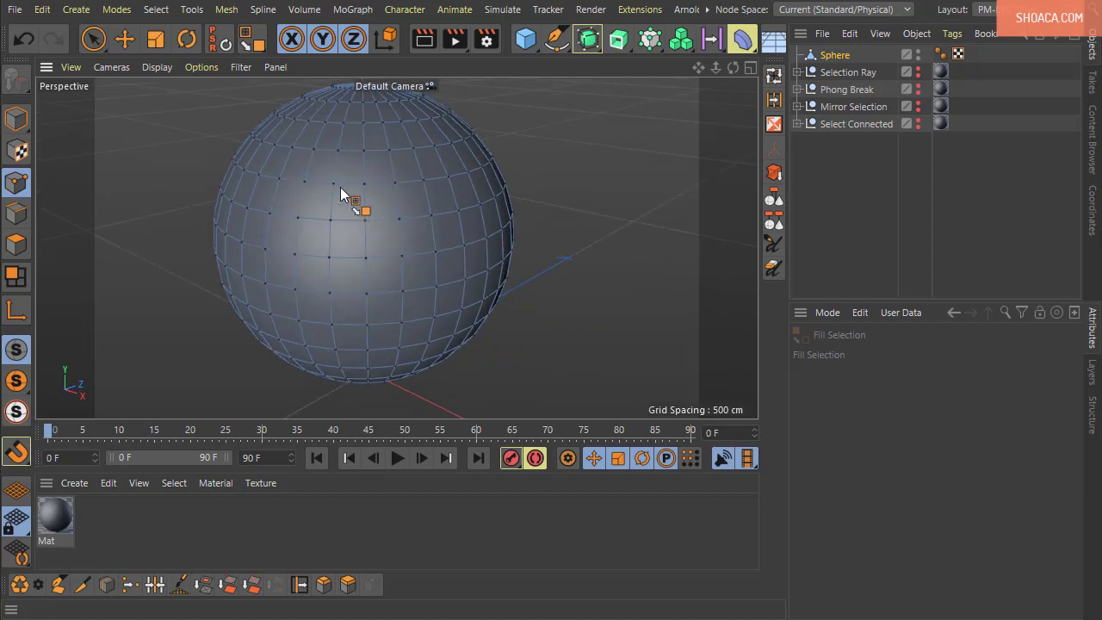
click(151, 10)
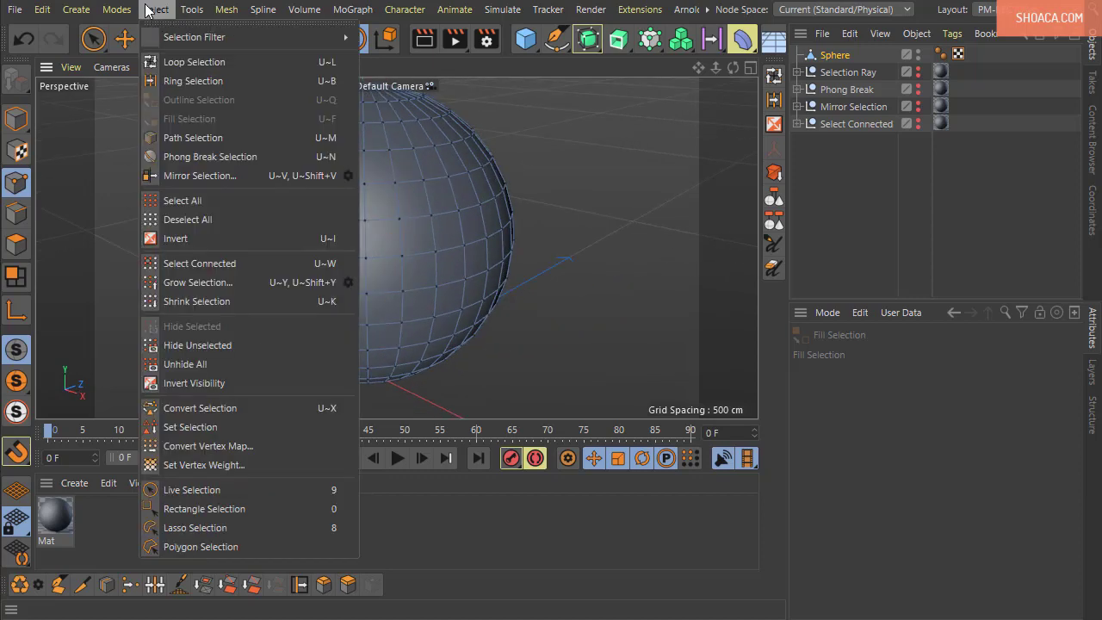
click(219, 138)
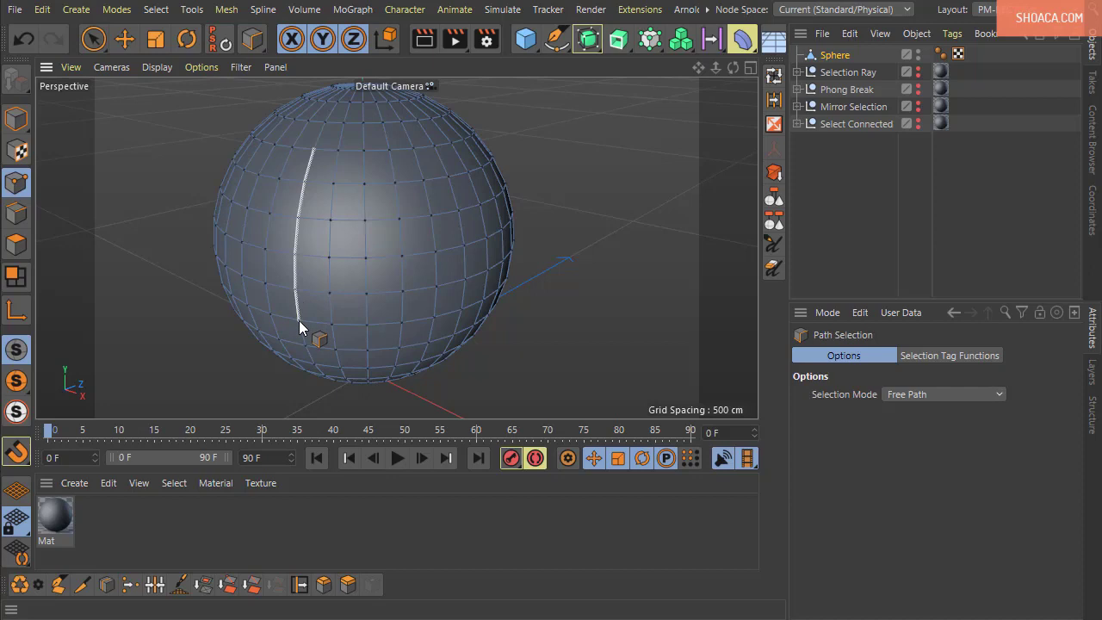
mouse_move(299, 321)
mouse_down()
mouse_move(327, 321)
mouse_move(298, 324)
mouse_up()
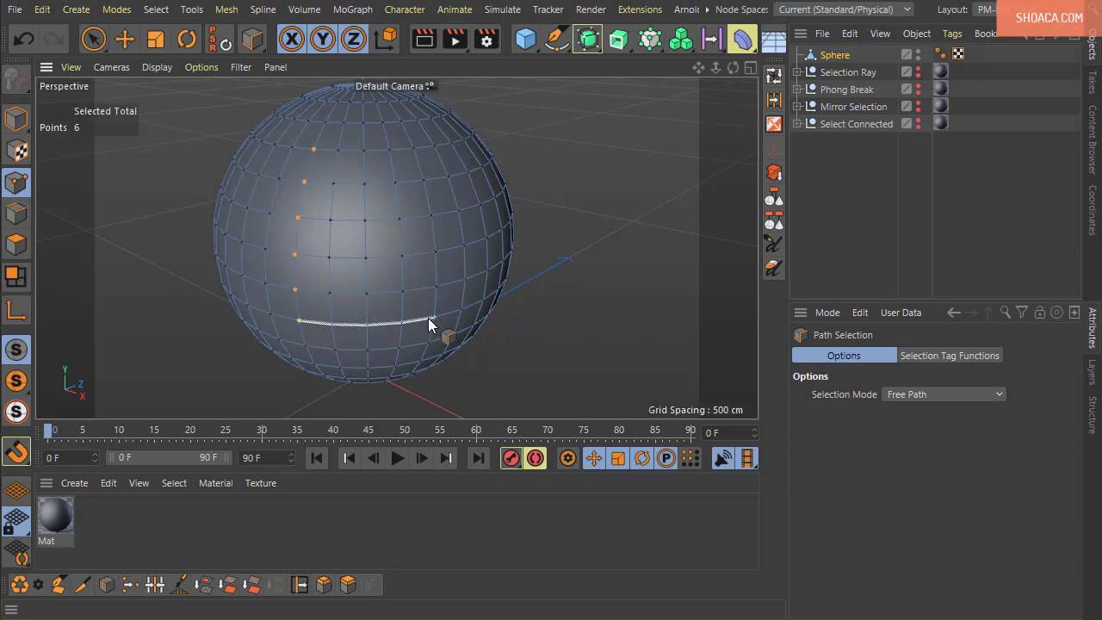
- Extend the point path along the lower row, up the opposite column and across the upper row to close a rectangle
drag(428, 318, 428, 317)
key(ctrl+z)
drag(298, 322, 436, 320)
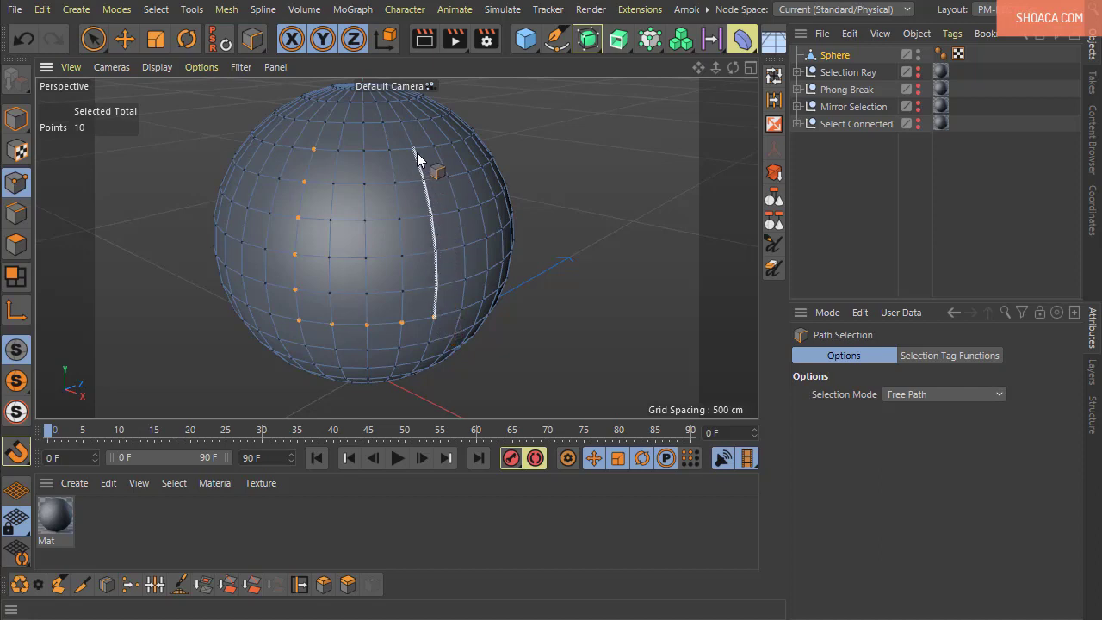
shift+drag(417, 153, 417, 152)
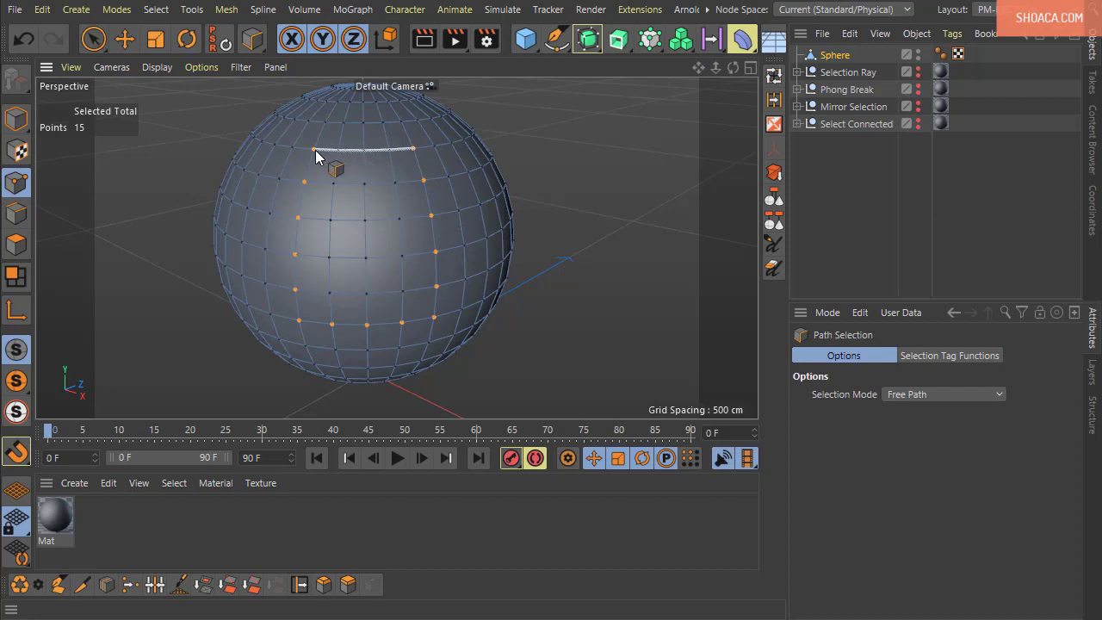
shift+drag(315, 150, 315, 149)
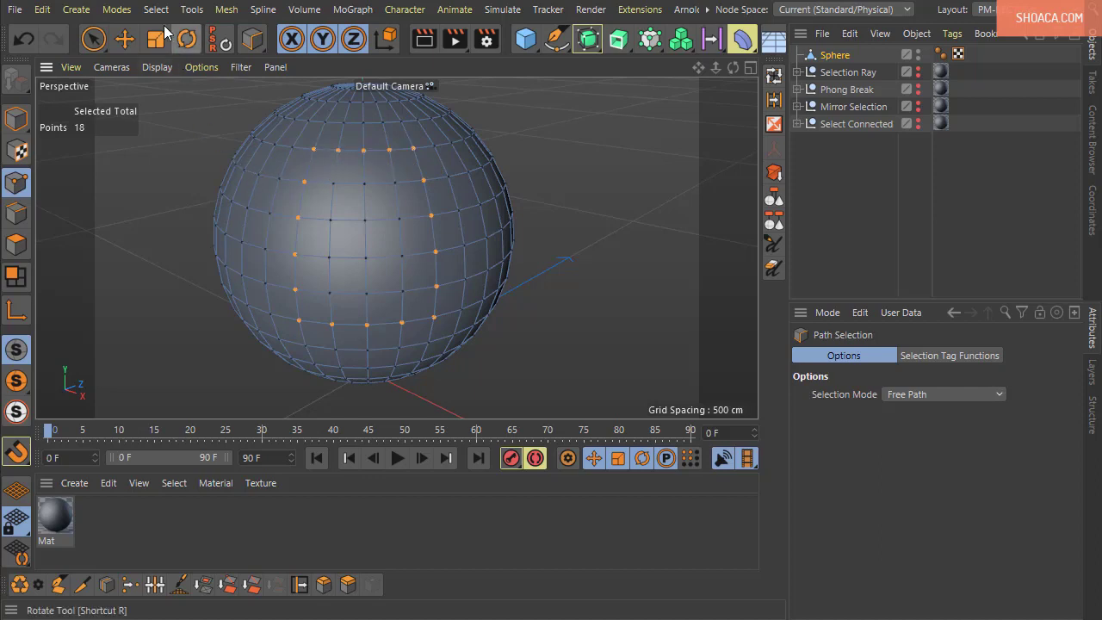
- Switch to Edge mode, activate Live Selection and deselect all edges
click(15, 213)
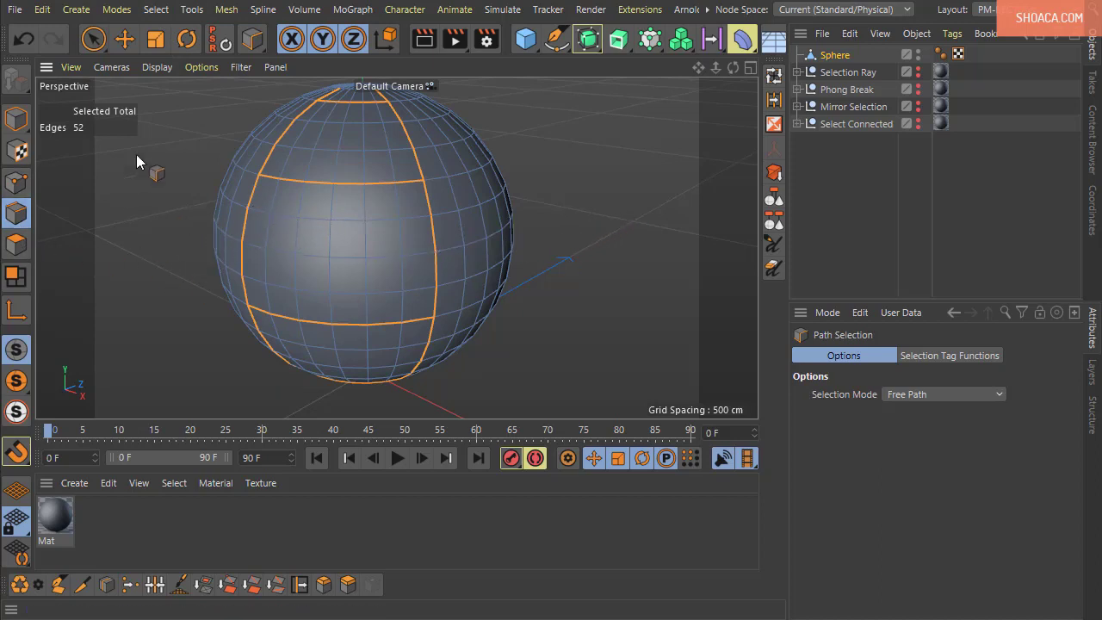
click(93, 40)
click(151, 218)
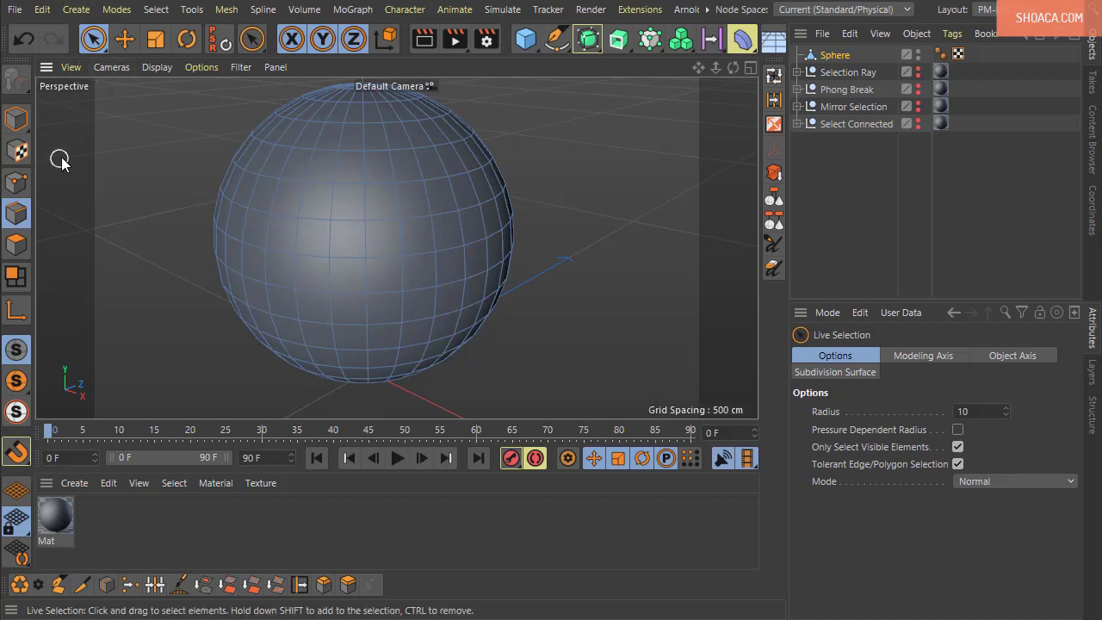
- Use Path Selection in Free Path mode to select a vertical path of five edges on the sphere's front
click(156, 9)
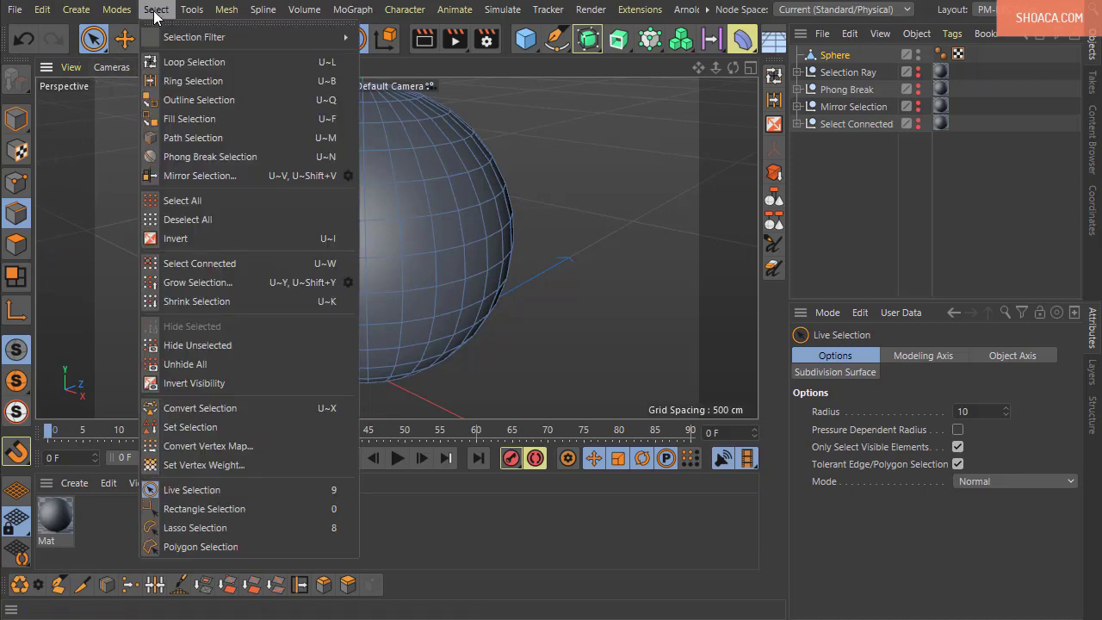
click(188, 140)
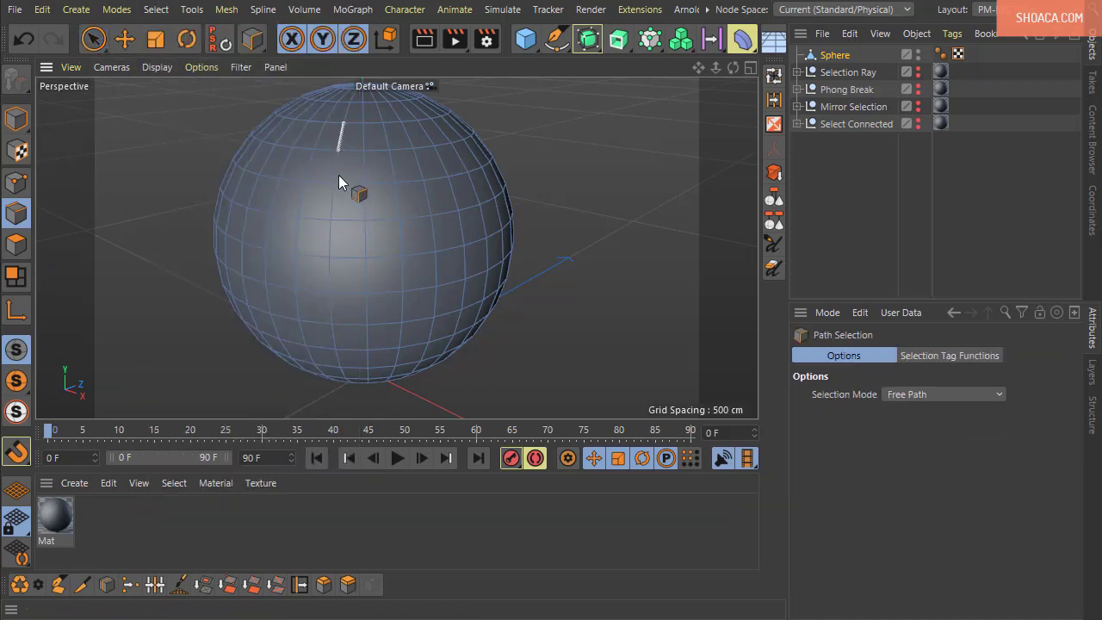
drag(326, 289, 327, 292)
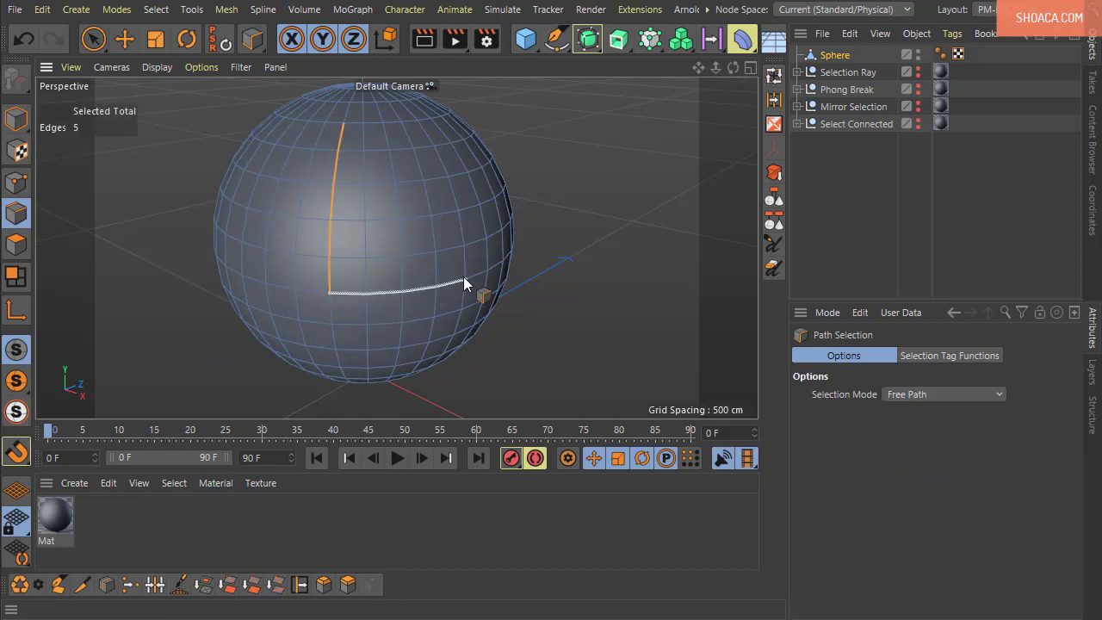
- Continue the edge path along the lower row, up the opposite column and across the upper row to close a rectangle
drag(481, 274, 482, 274)
drag(488, 273, 453, 162)
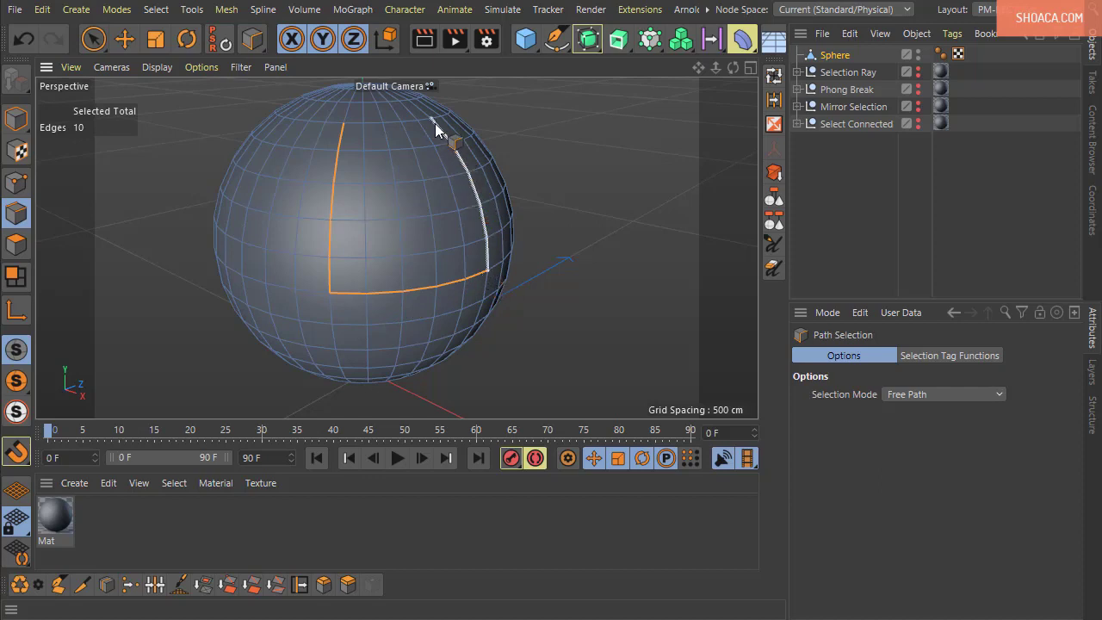
drag(435, 123, 435, 124)
drag(342, 125, 342, 126)
mouse_move(554, 284)
alt+mouse_down()
mouse_move(463, 247)
mouse_move(552, 264)
mouse_move(537, 289)
alt+mouse_up()
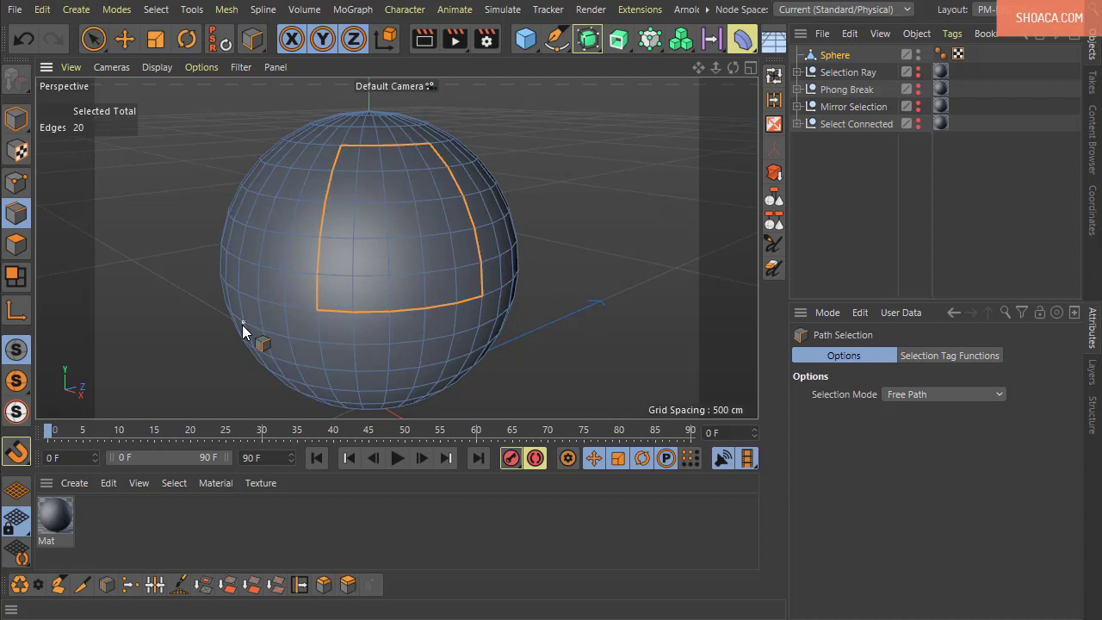
alt+drag(431, 278, 564, 319)
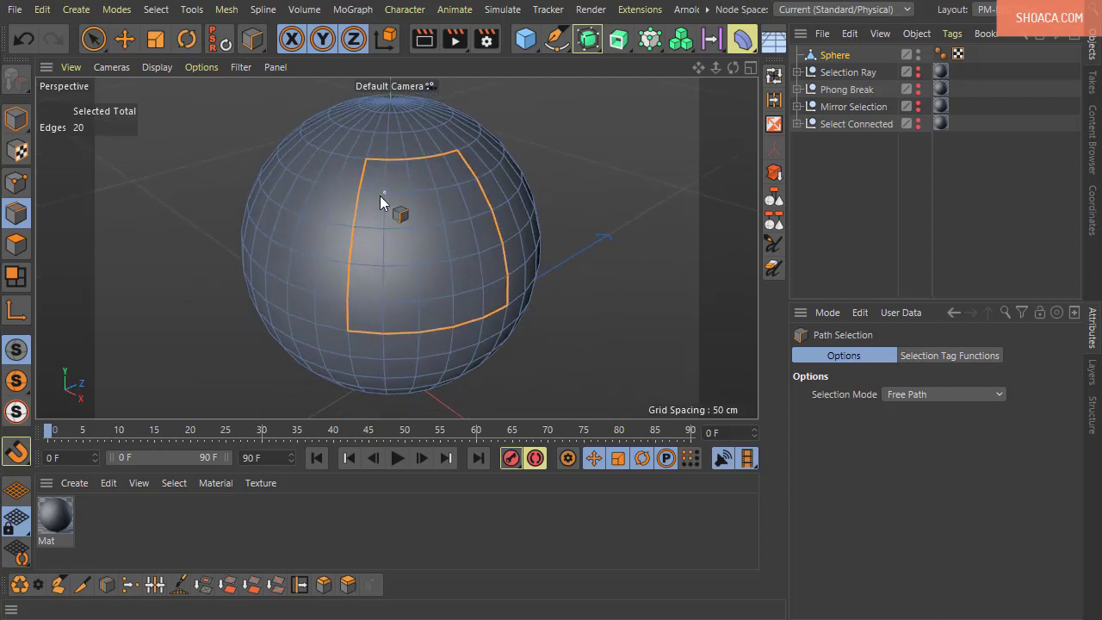
- Delete the Sphere object from the scene
click(156, 10)
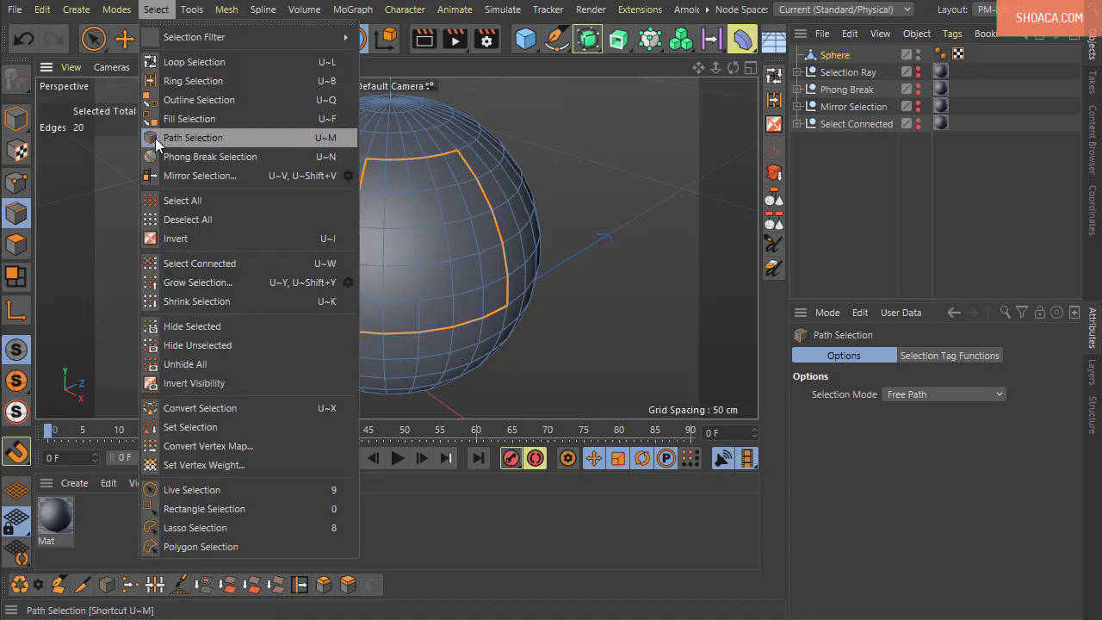
click(835, 55)
key(Delete)
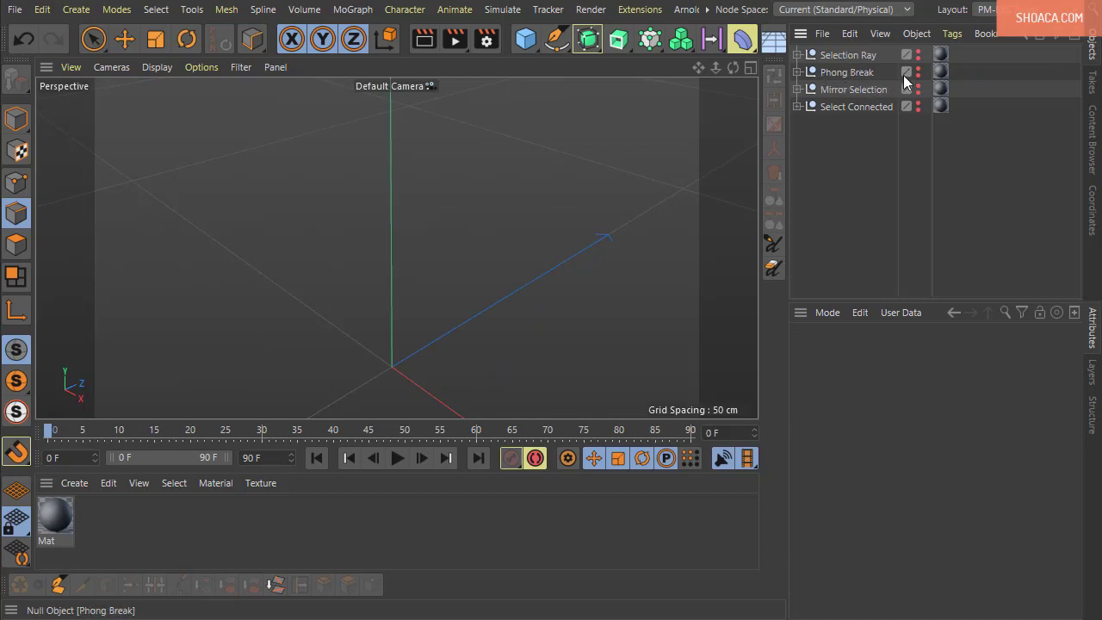
- Expand the Phong Break group, show it in the viewport and frame its Cylinder
click(797, 71)
click(842, 90)
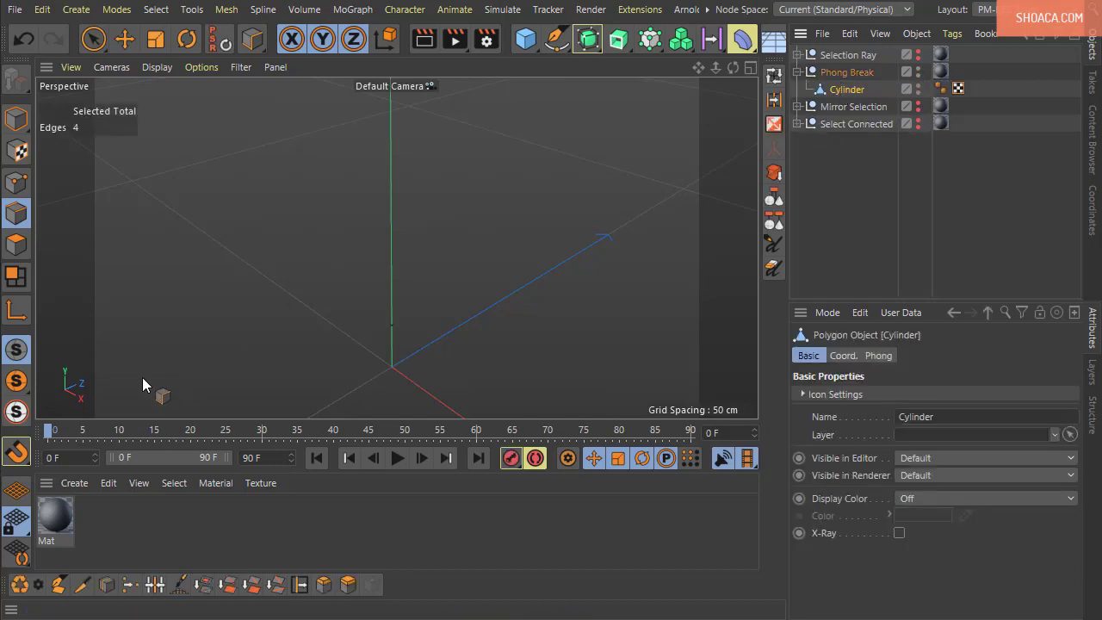
scroll(293, 330, down, 5)
alt+middle_drag(258, 349, 527, 345)
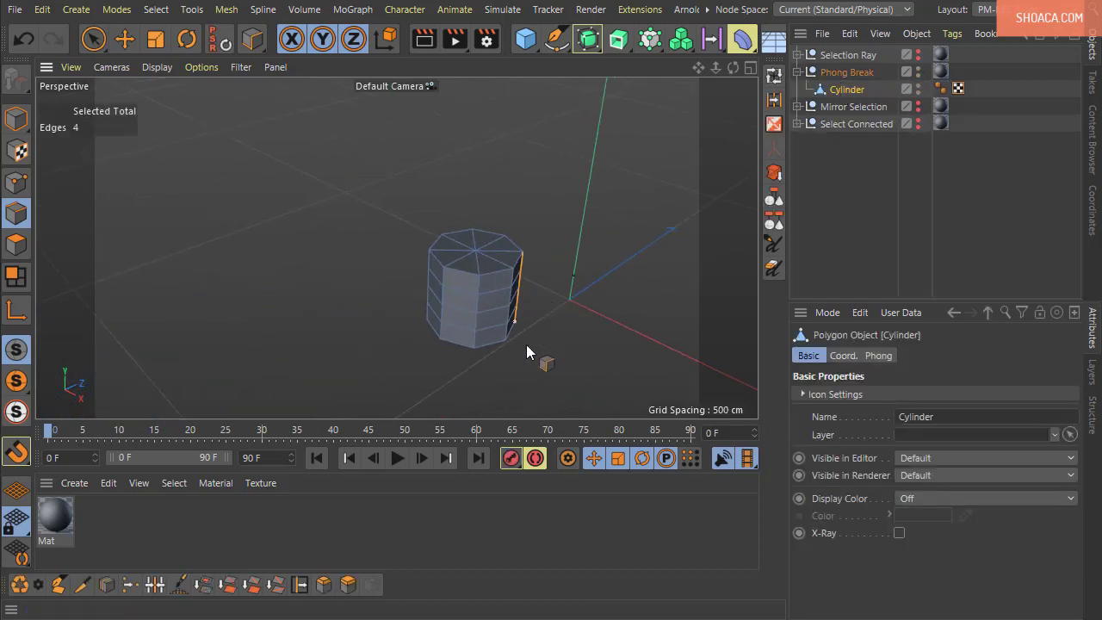
alt+drag(527, 344, 520, 378)
scroll(480, 329, up, 4)
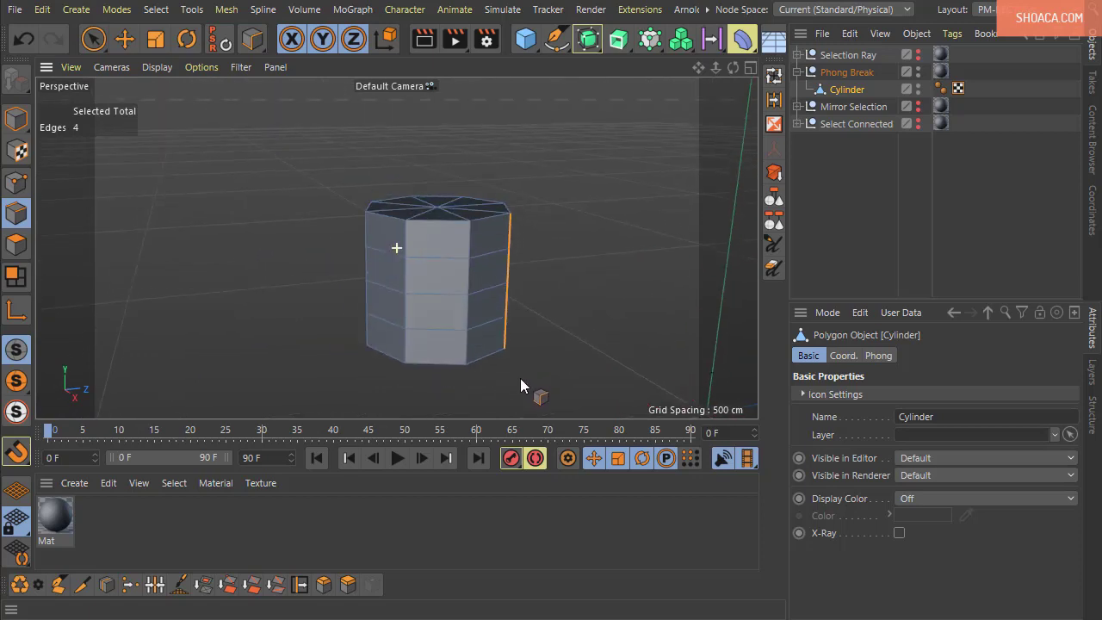
click(850, 166)
alt+drag(609, 295, 580, 266)
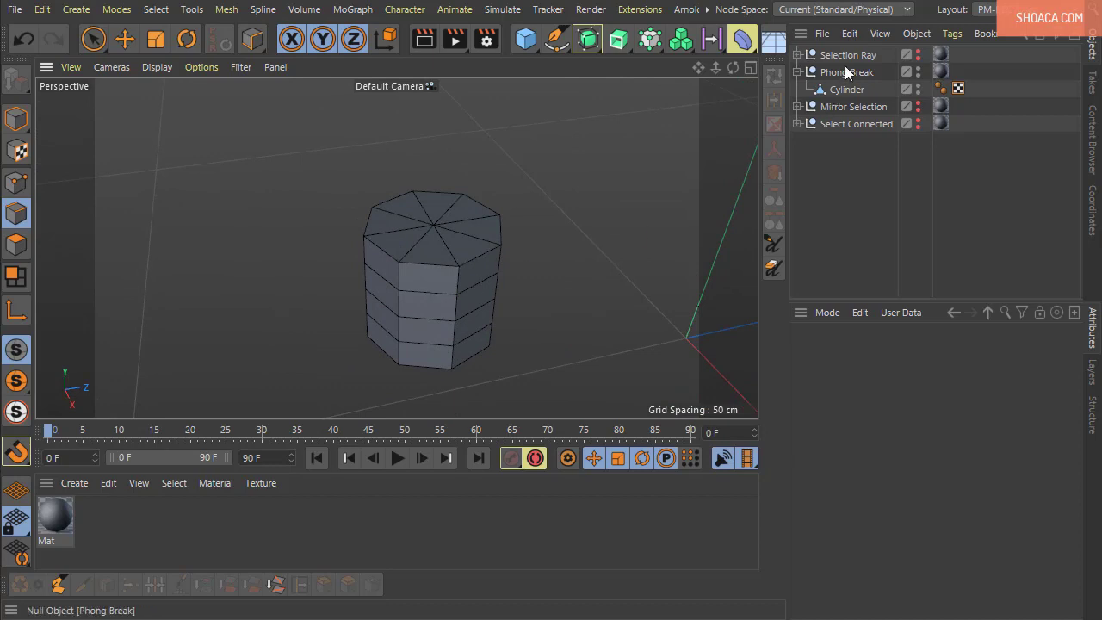
- Activate Phong Break Selection on the Cylinder in the Phong Break group and clear its existing edge selection
click(846, 88)
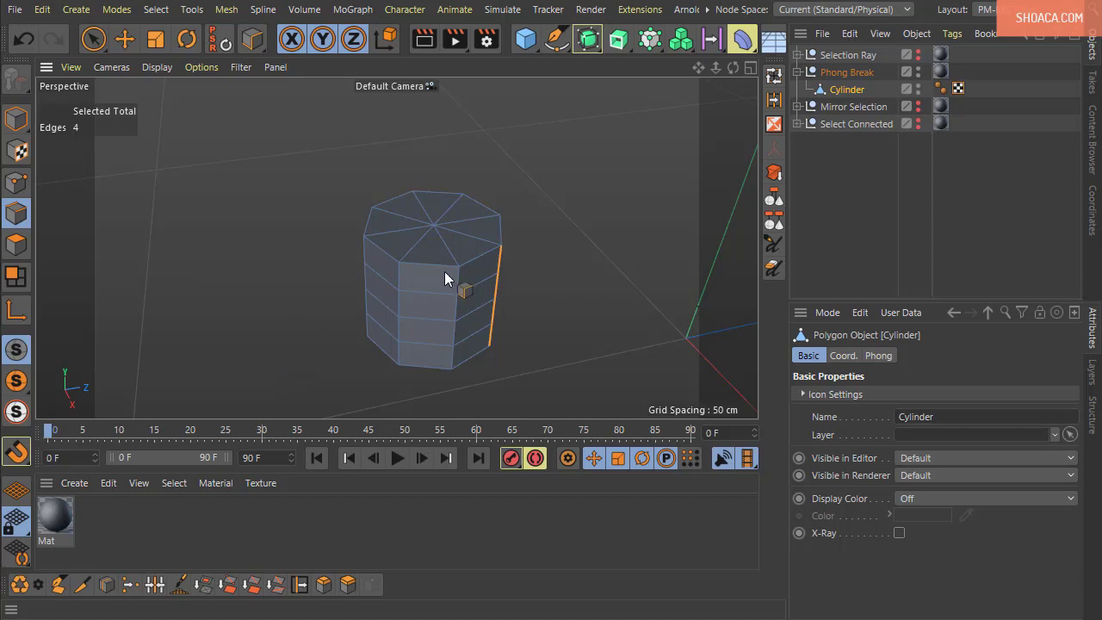
mouse_move(506, 272)
alt+middle_down()
mouse_move(465, 230)
mouse_move(492, 275)
alt+middle_up()
scroll(463, 230, up, 2)
mouse_move(455, 308)
alt+mouse_down()
mouse_move(465, 293)
mouse_move(473, 299)
alt+mouse_up()
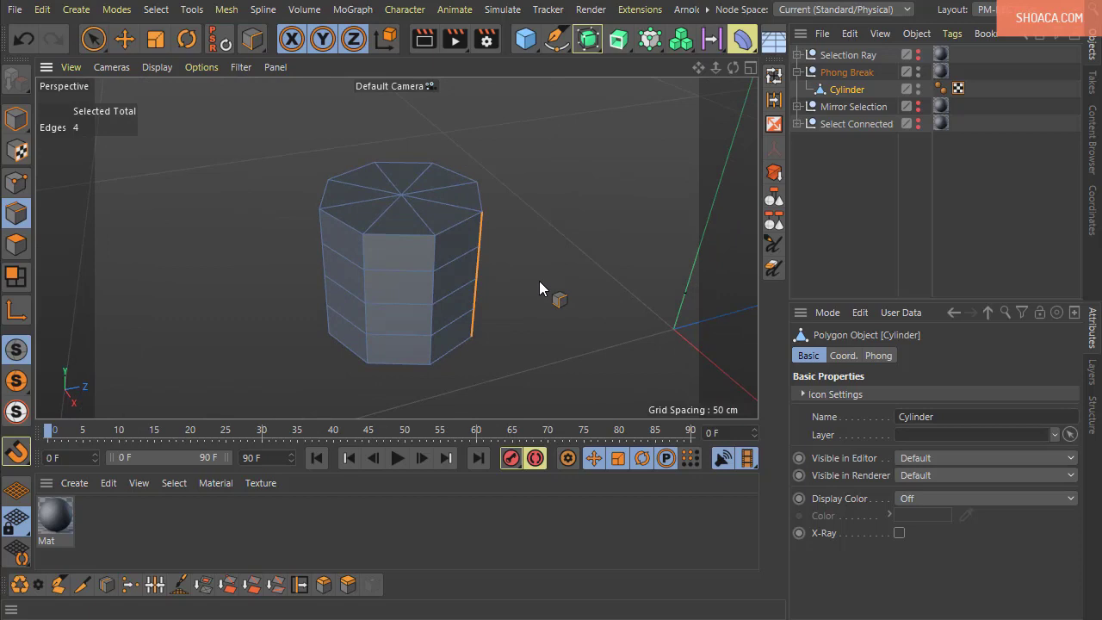
click(156, 9)
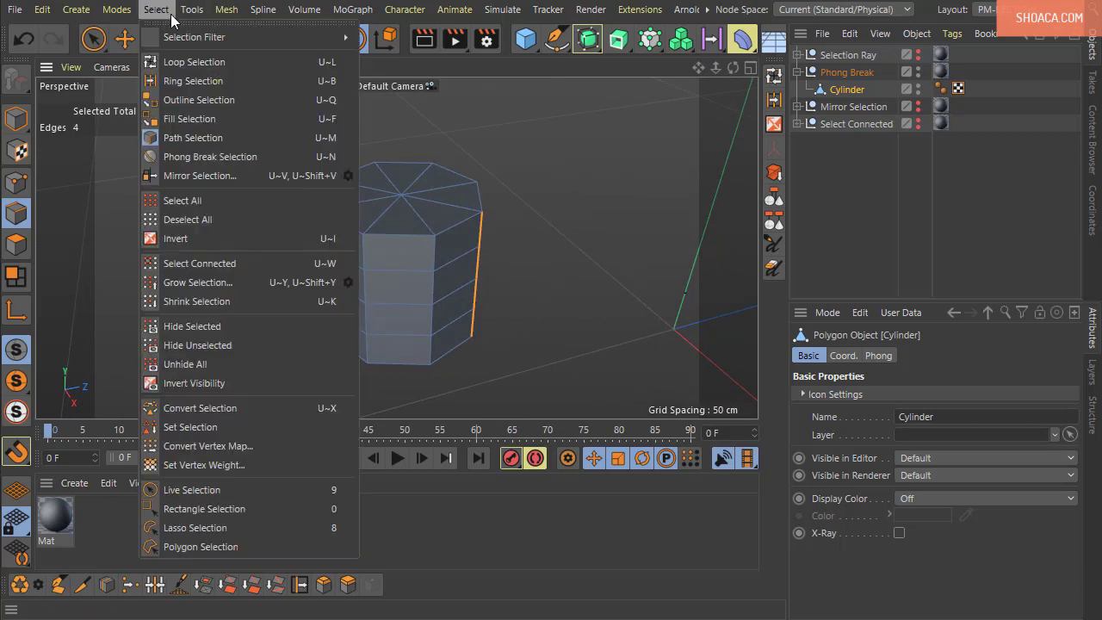
click(194, 158)
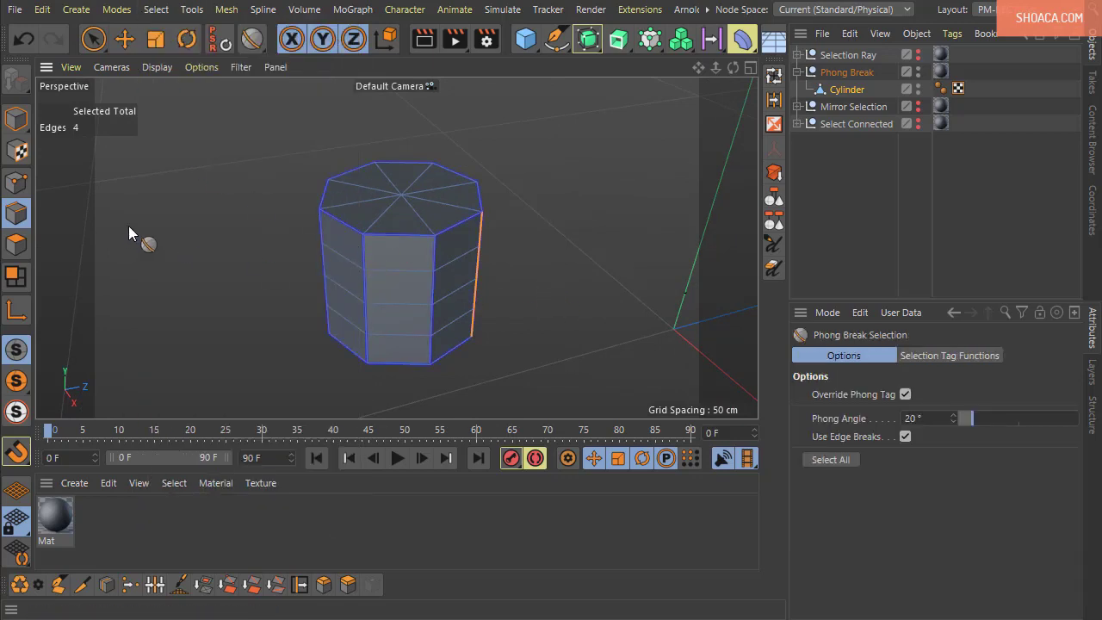
click(185, 249)
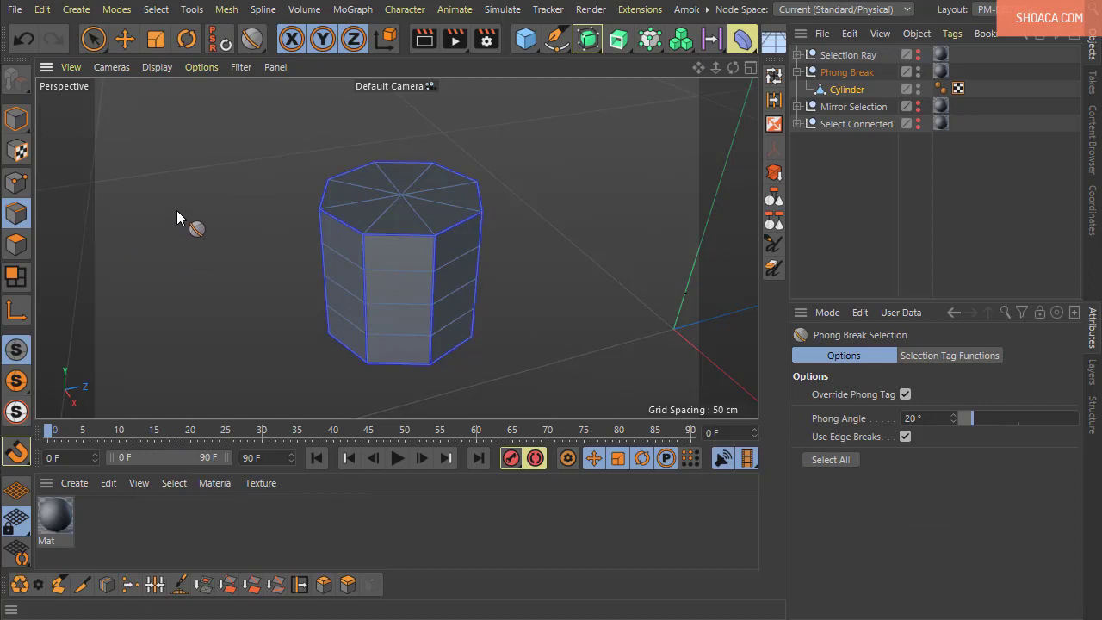
click(156, 9)
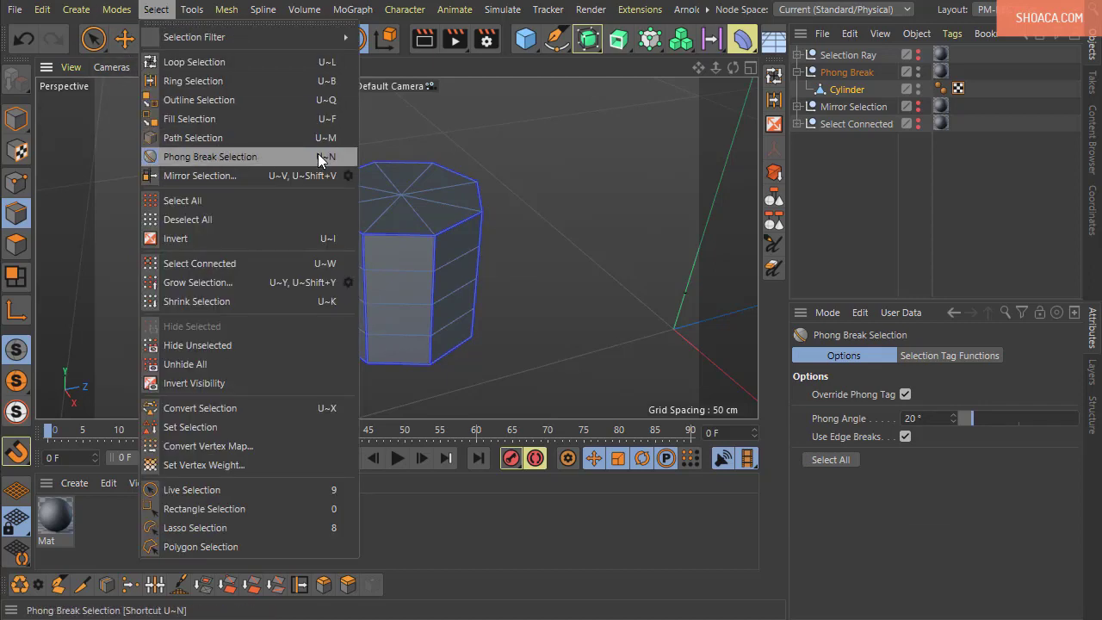
click(316, 3)
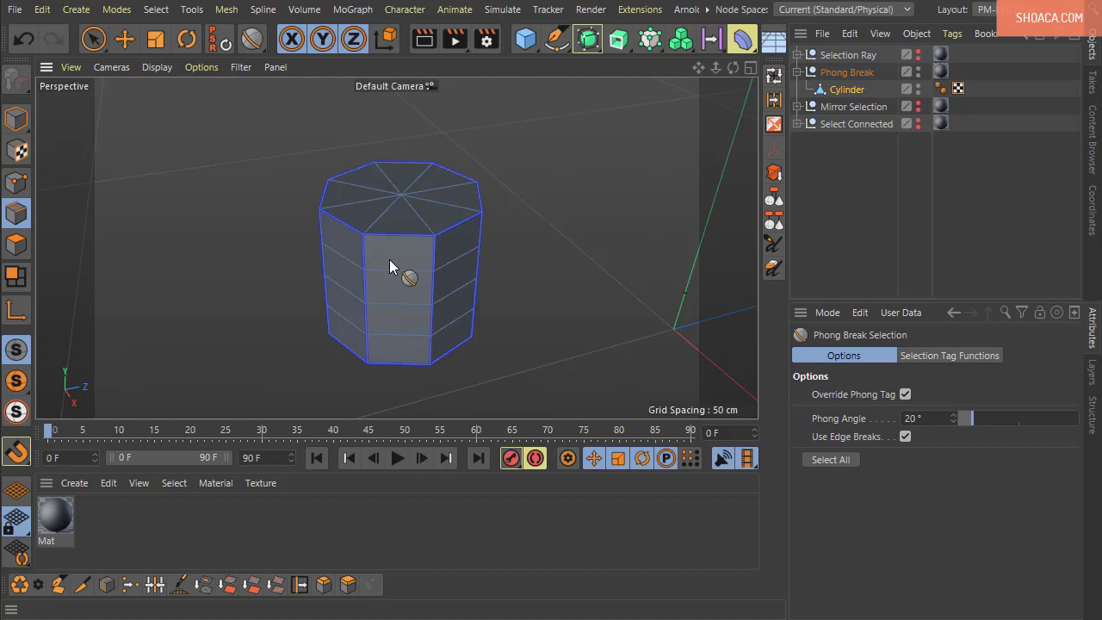
- Select the upper rim edge of the cylinder's front face and add its two side edges and lower edge to the selection
click(426, 236)
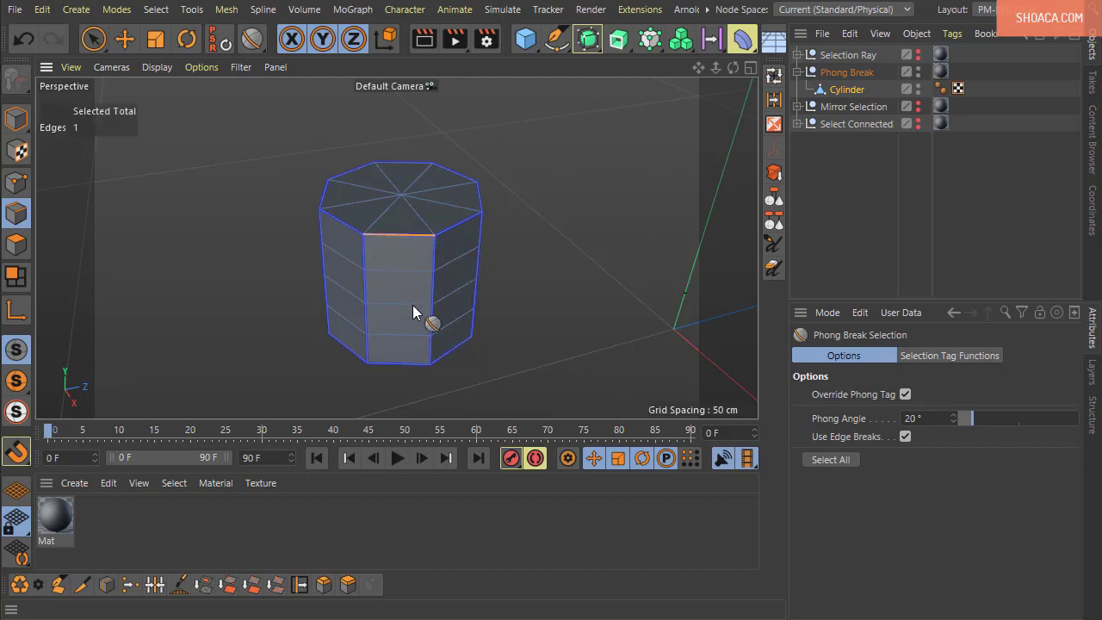
shift+click(362, 270)
shift+click(434, 278)
shift+click(410, 362)
alt+drag(431, 382, 460, 310)
- Switch to Polygon mode and select one complete vertical side face of the cylinder with Phong Break Selection
click(17, 244)
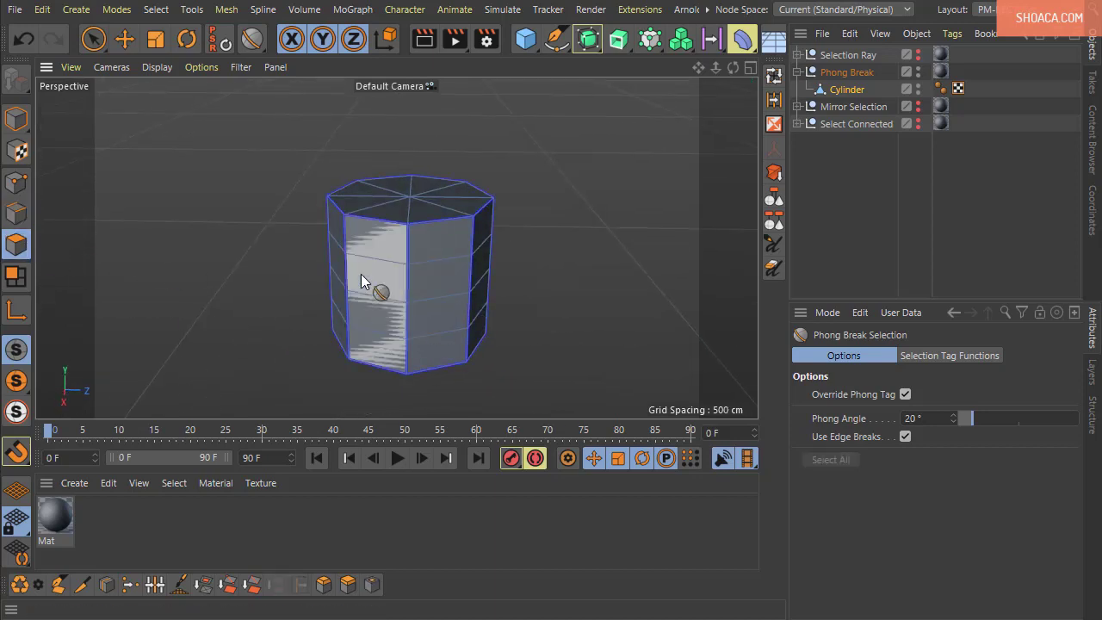
click(377, 241)
alt+drag(379, 246, 648, 381)
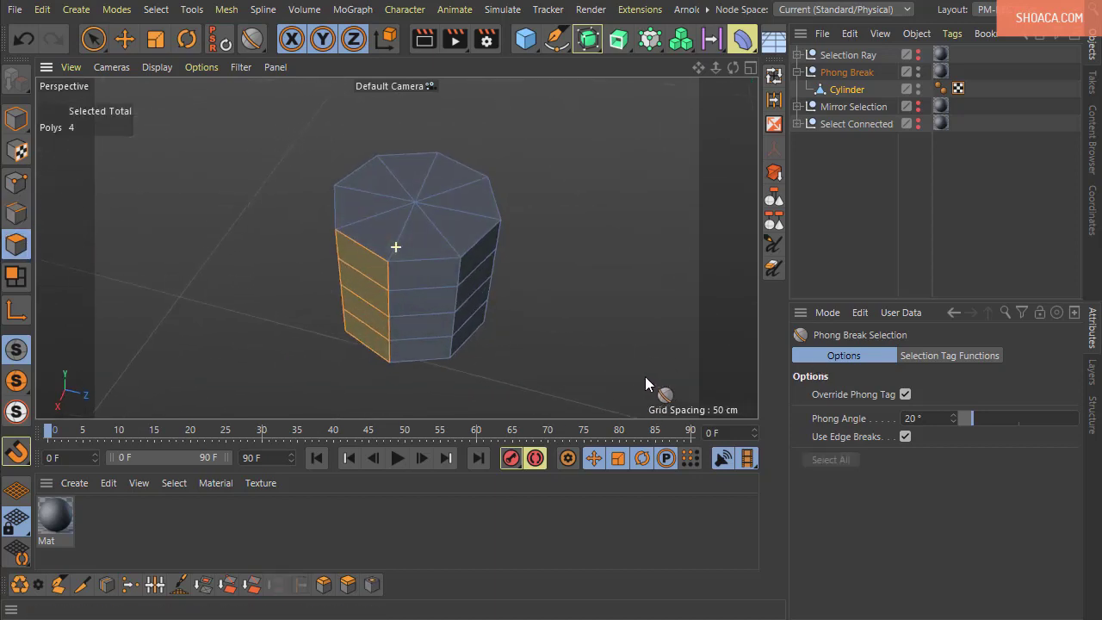
alt+drag(383, 279, 367, 234)
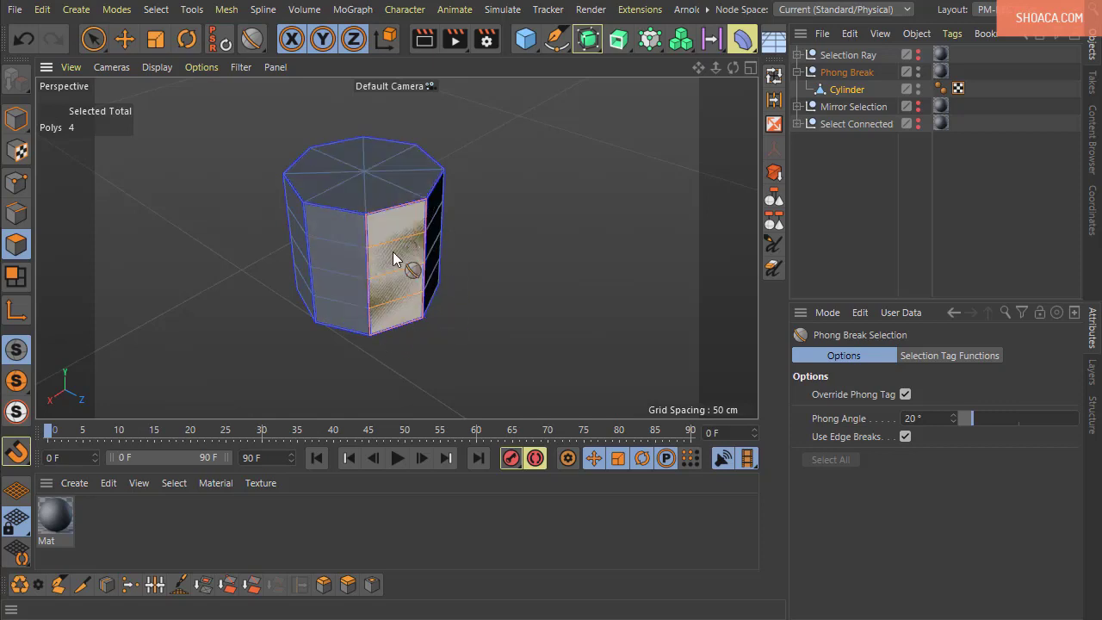
- Select another side face with Phong Break Selection, and replace it with the cylinder's whole top cap
alt+drag(485, 341, 428, 251)
click(428, 250)
click(408, 165)
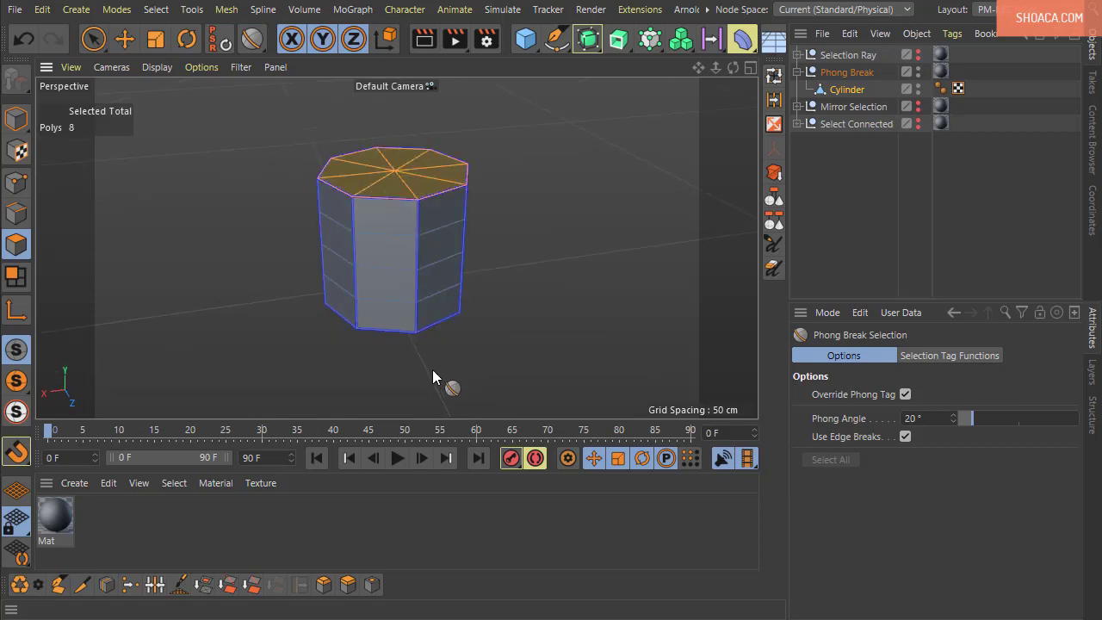
alt+drag(433, 374, 559, 356)
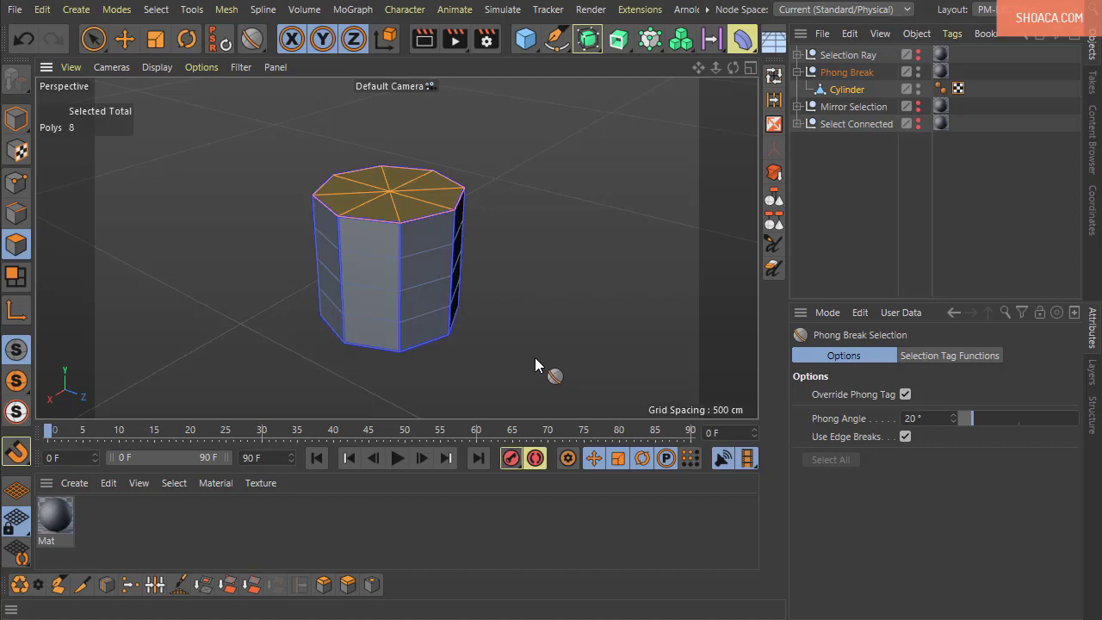
alt+drag(535, 359, 516, 350)
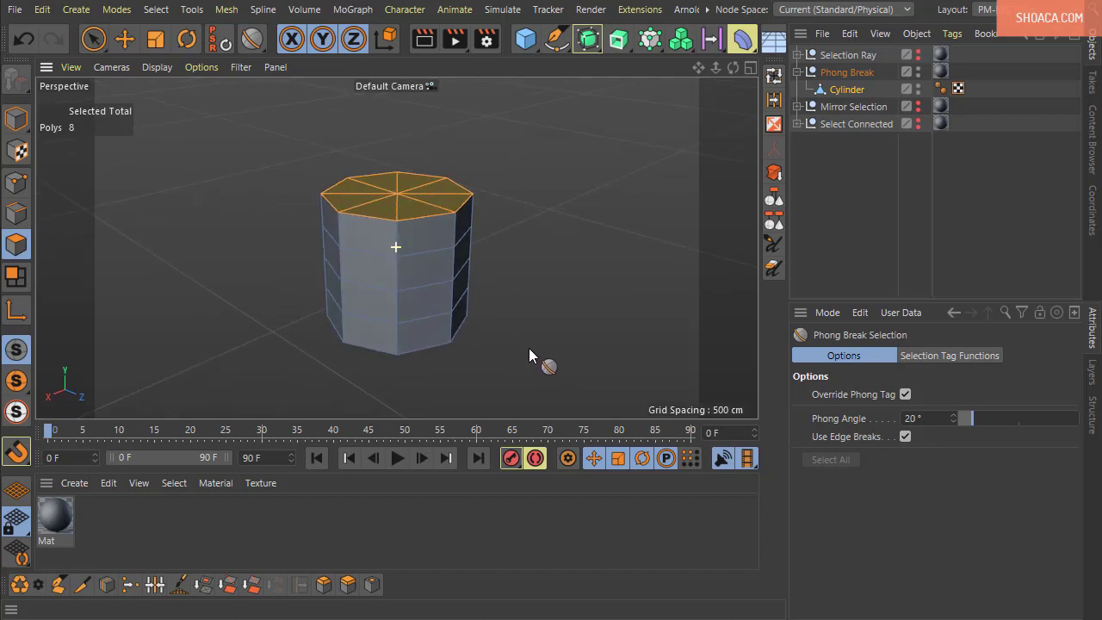
- Hide and collapse the Phong Break group, and switch to Live Selection
click(918, 68)
click(797, 72)
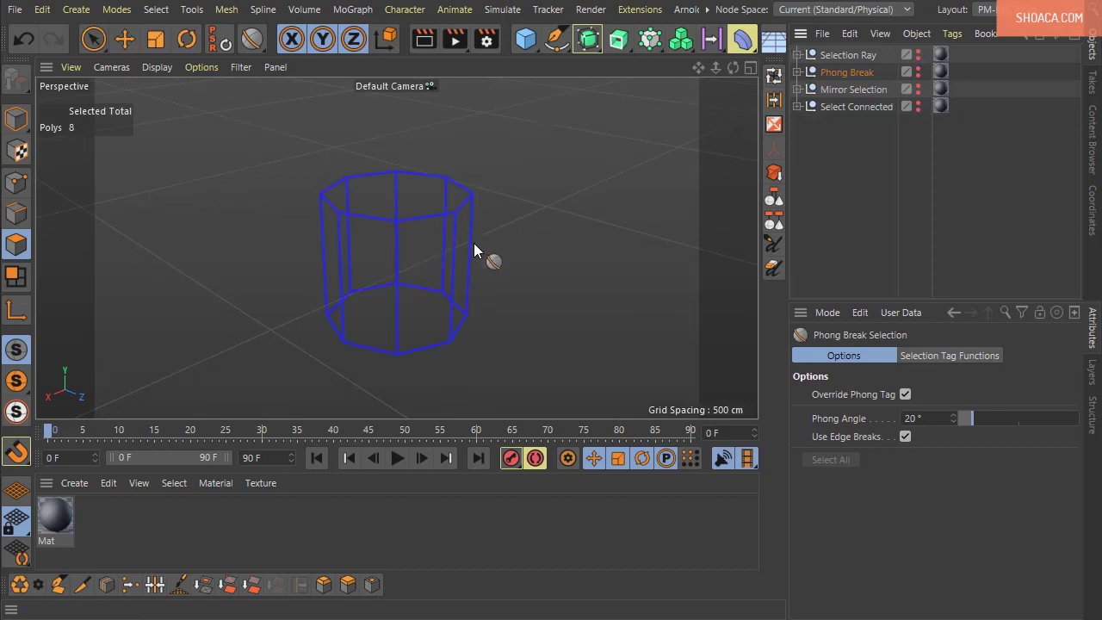
click(93, 38)
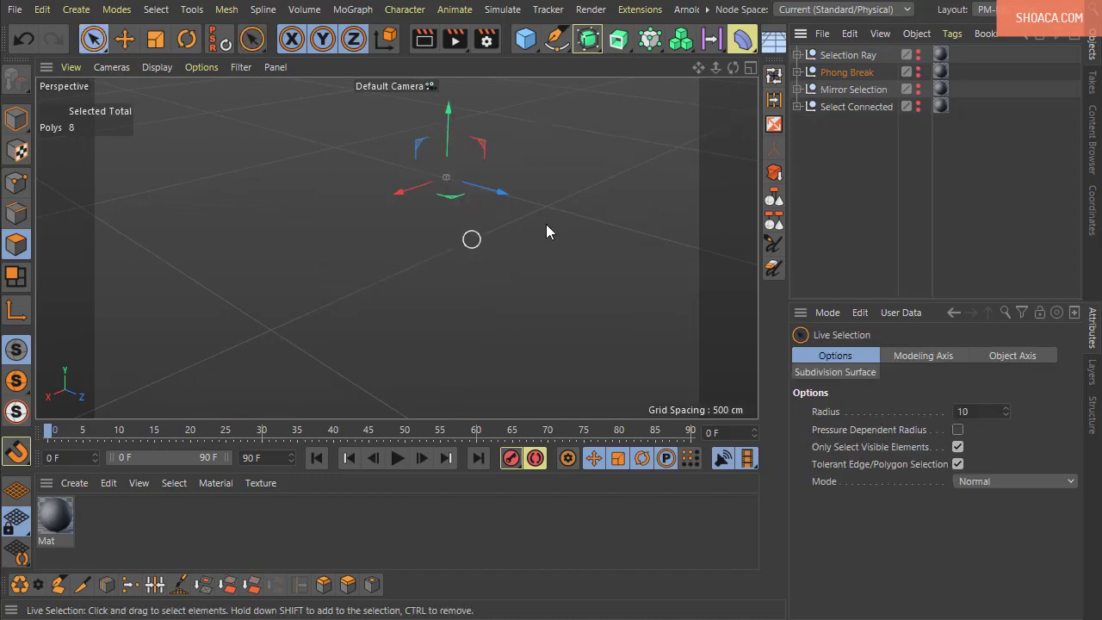
- Add a Cylinder primitive and raise it along the Y axis above the ground grid
click(526, 38)
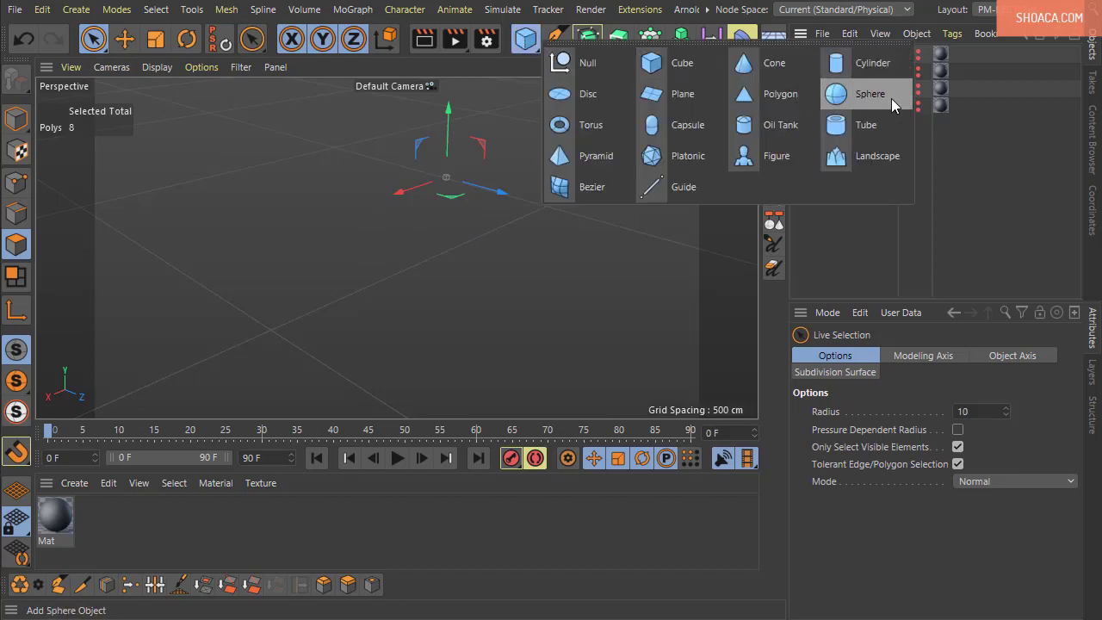
click(887, 69)
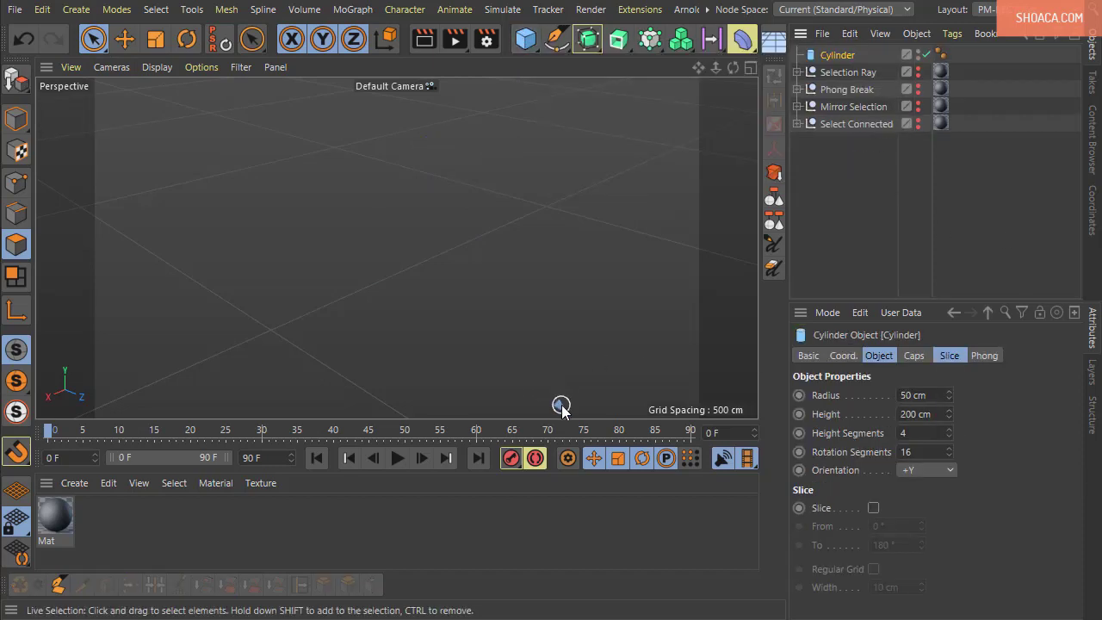
key(s)
alt+drag(527, 336, 458, 278)
drag(390, 232, 399, 99)
alt+drag(403, 293, 400, 223)
key(s)
scroll(431, 320, down, 2)
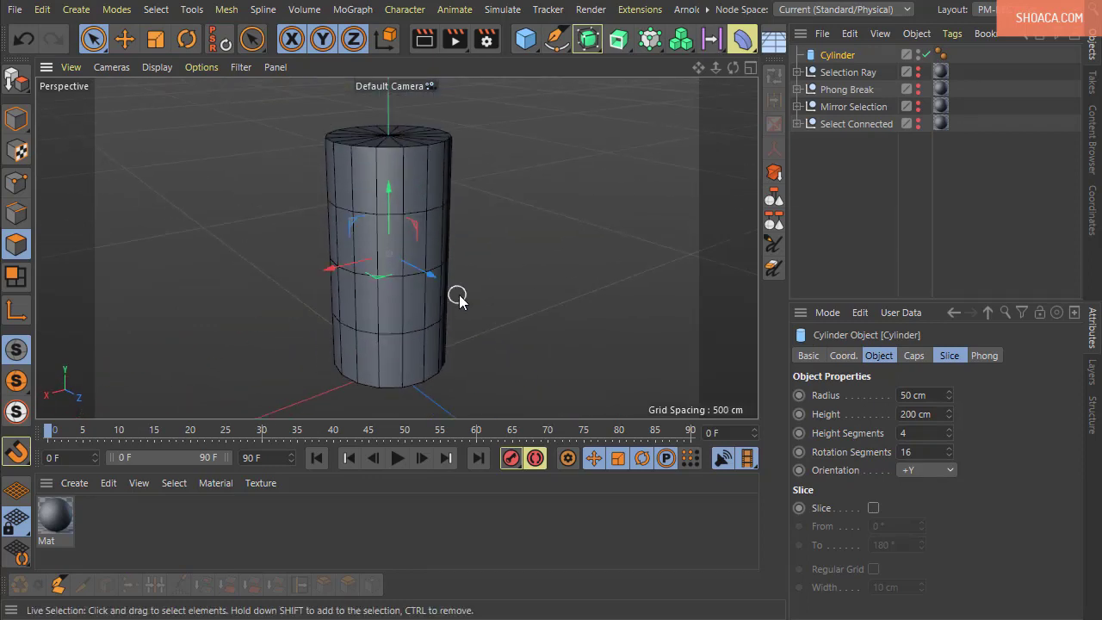
alt+middle_drag(459, 296, 468, 345)
- Set the cylinder's height to 85 cm and its rotation segments to 20
drag(931, 395, 871, 397)
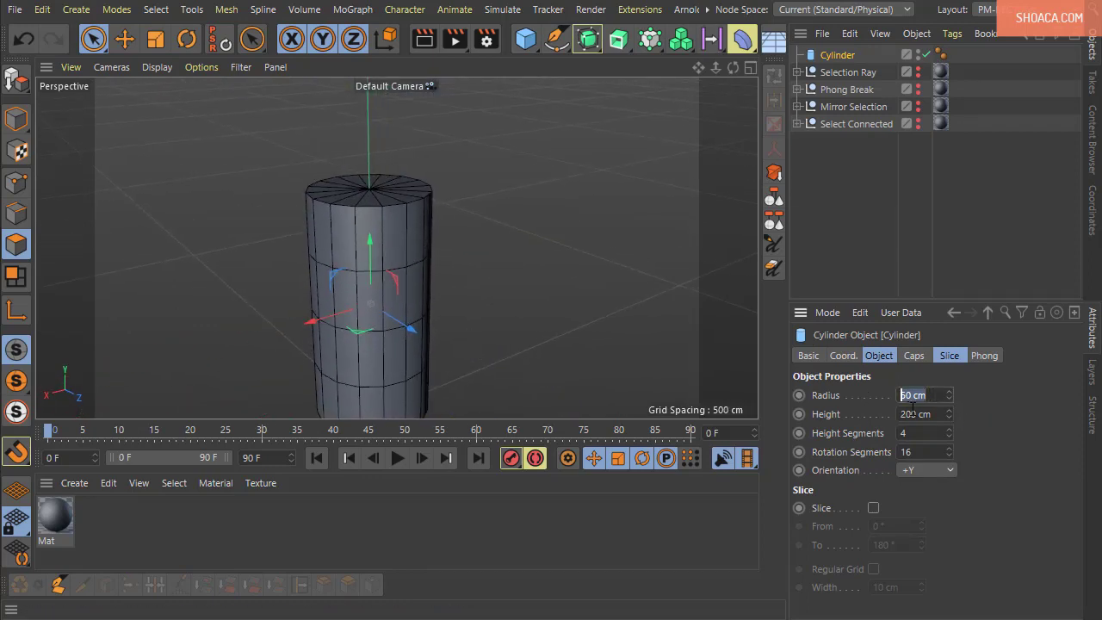
key(Tab)
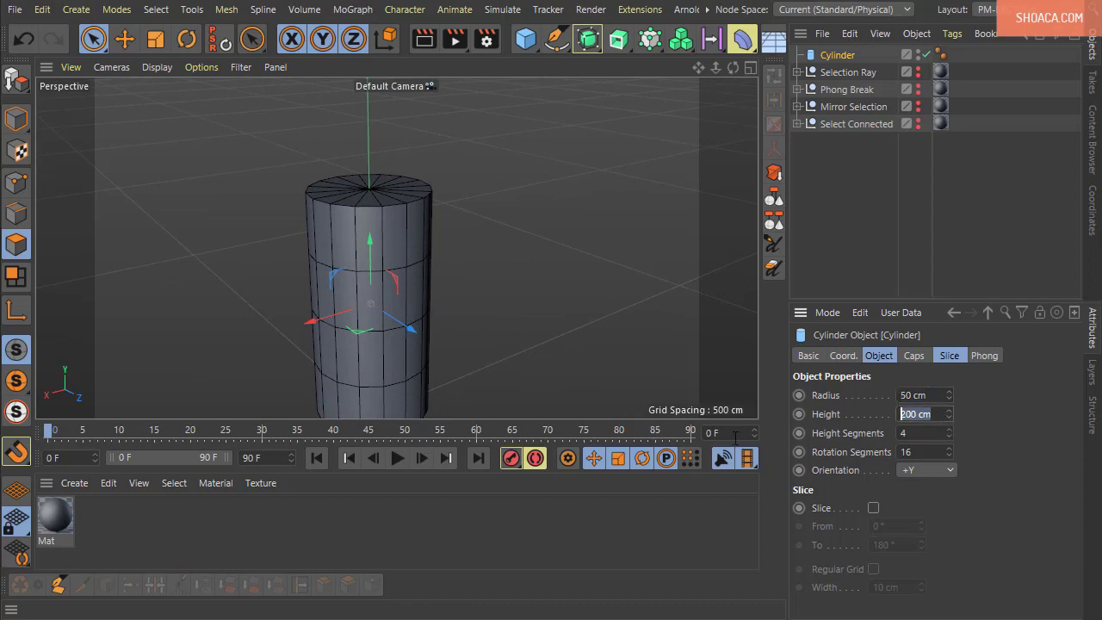
text(85)
key(Return)
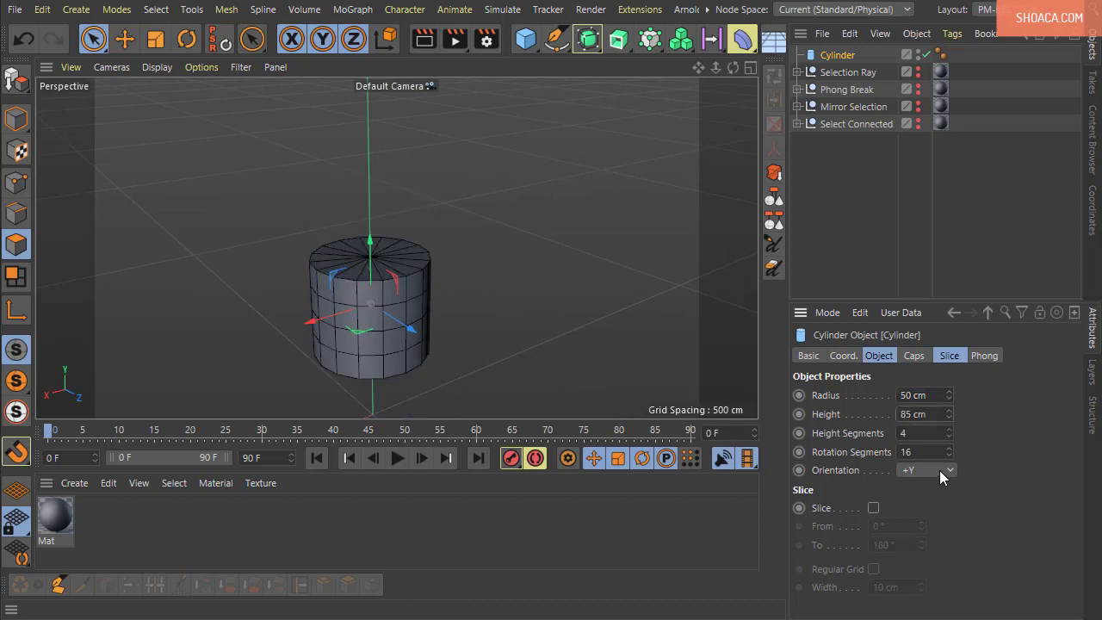
click(913, 452)
text(20)
key(Return)
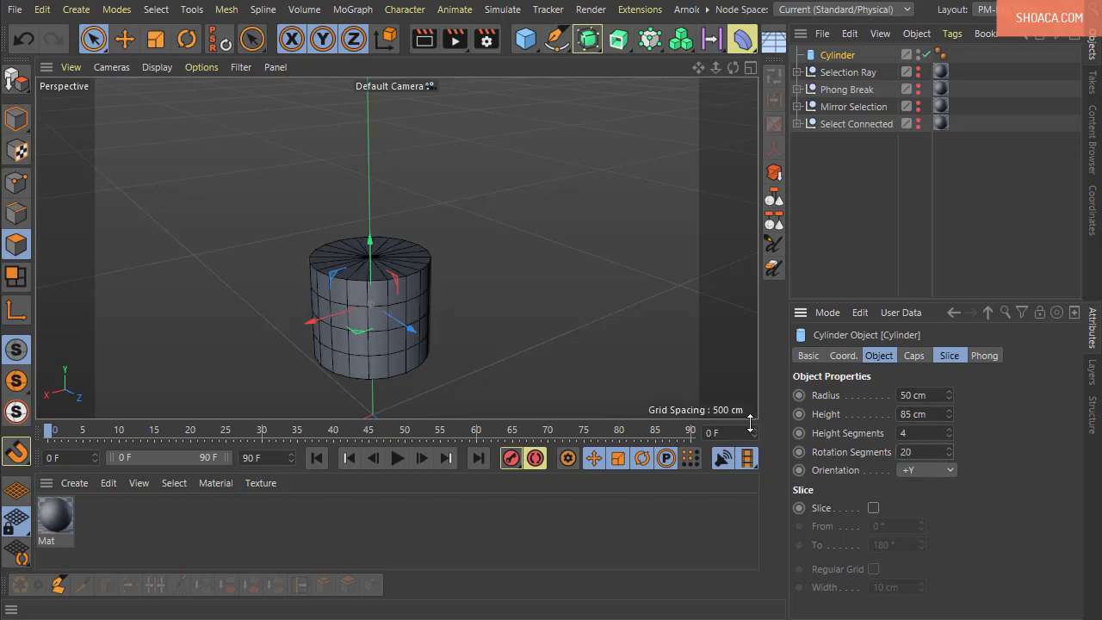
- Delete the Phong tag from the cylinder
alt+middle_drag(399, 250, 449, 185)
scroll(473, 243, up, 2)
scroll(472, 243, up, 4)
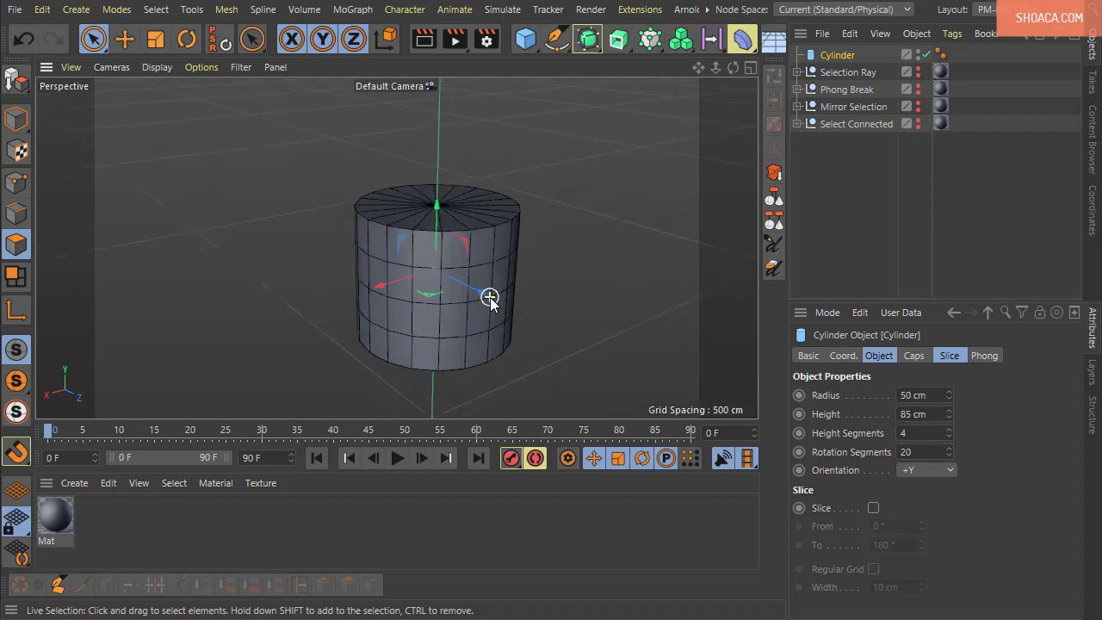
alt+drag(523, 349, 524, 357)
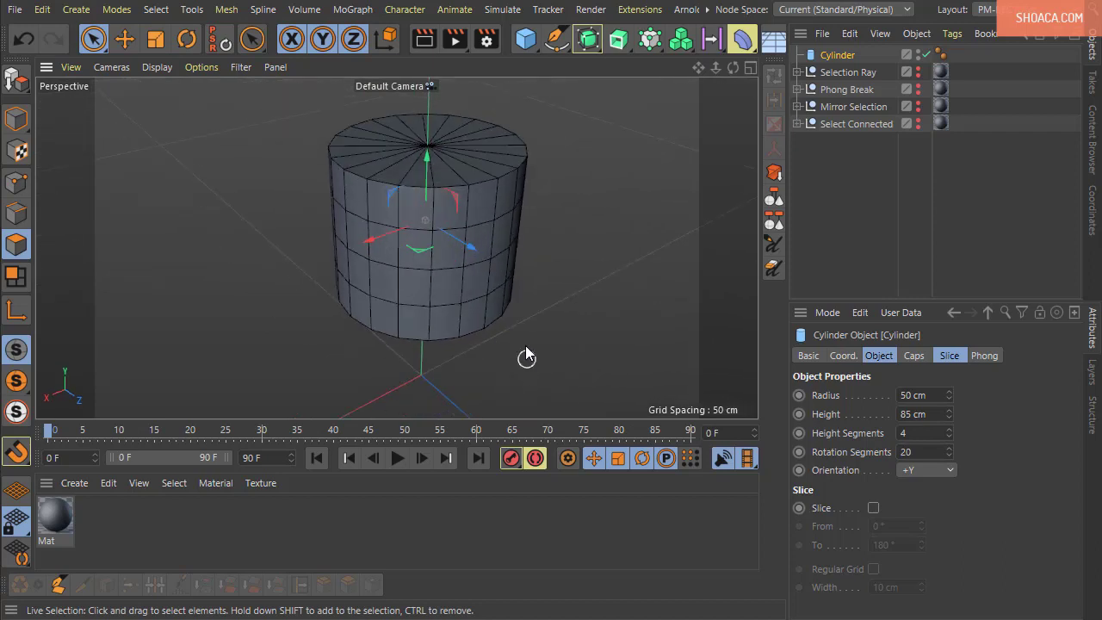
alt+middle_drag(524, 356, 517, 369)
alt+drag(517, 366, 516, 331)
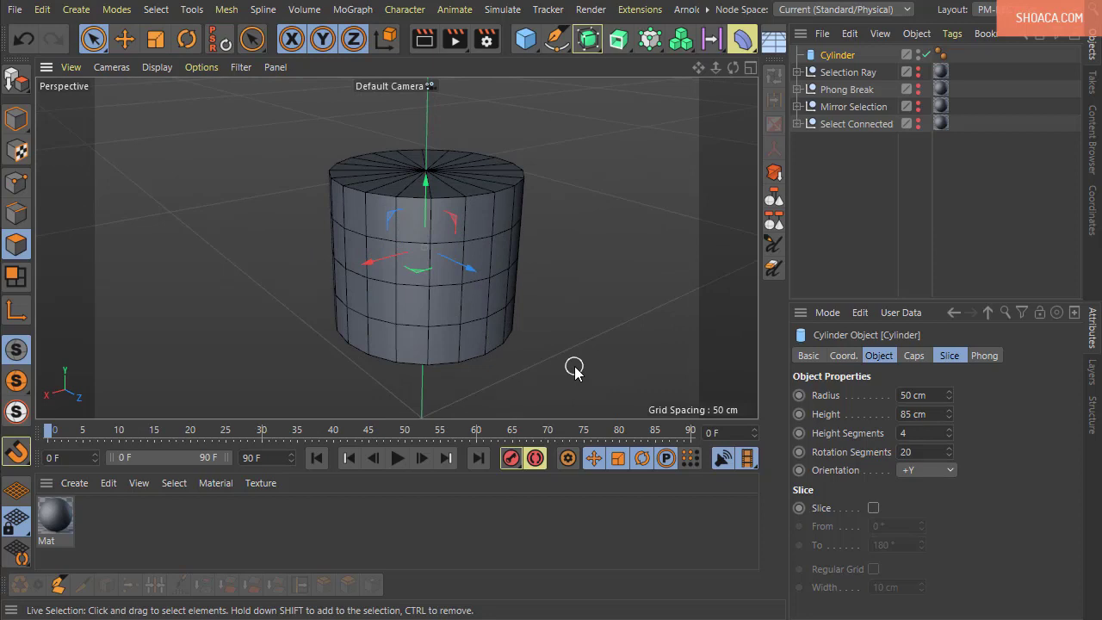
click(942, 54)
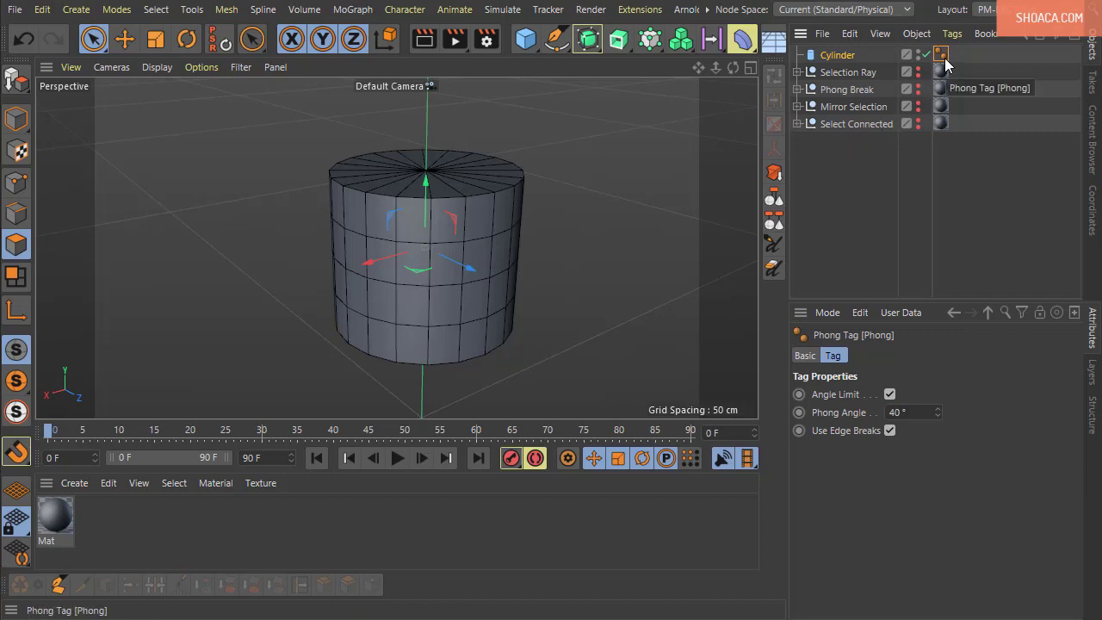
key(Delete)
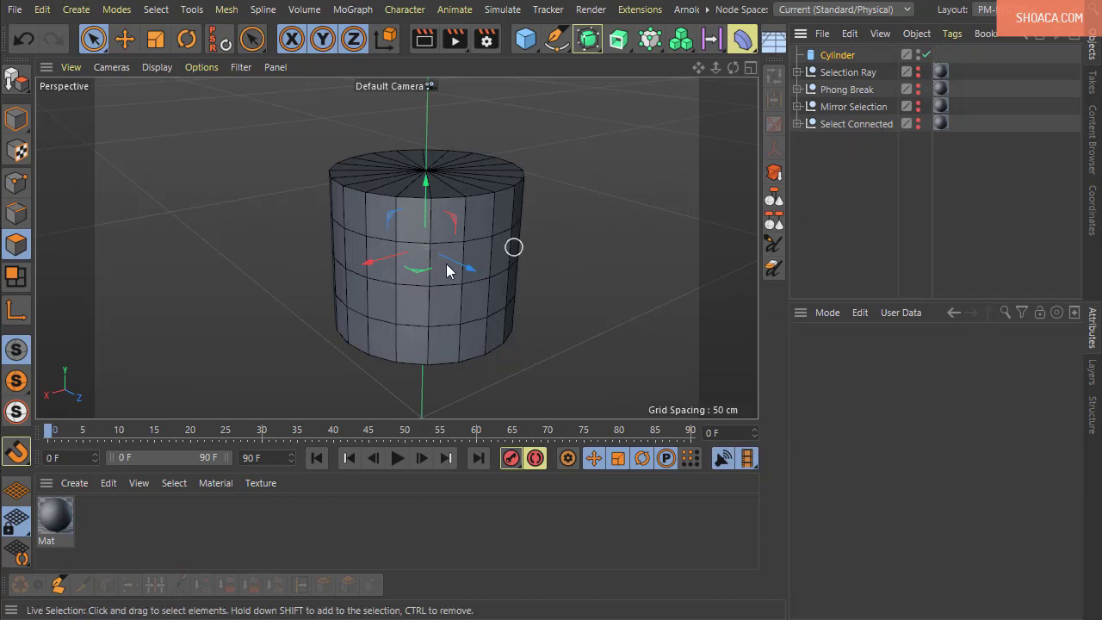
- Set the perspective viewport's display to Gouraud Shading without lines
click(164, 67)
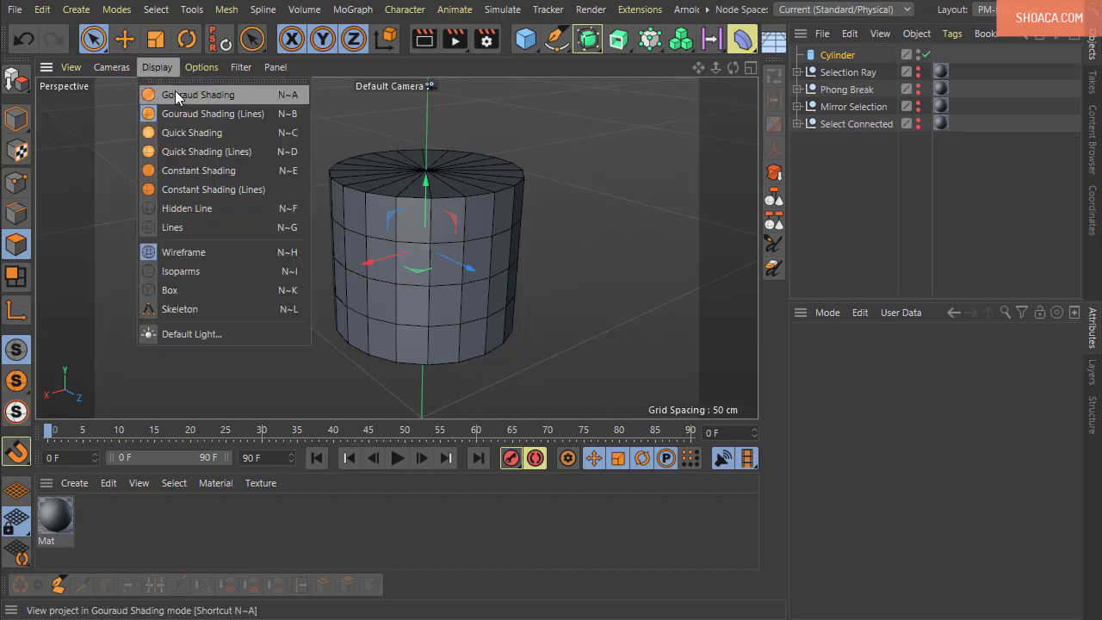
click(176, 97)
mouse_move(603, 332)
alt+mouse_down()
mouse_move(603, 406)
mouse_move(595, 276)
mouse_move(595, 328)
mouse_move(654, 371)
mouse_move(596, 331)
mouse_move(544, 331)
mouse_move(342, 275)
mouse_move(494, 384)
mouse_move(501, 311)
mouse_move(495, 358)
mouse_move(532, 290)
alt+mouse_up()
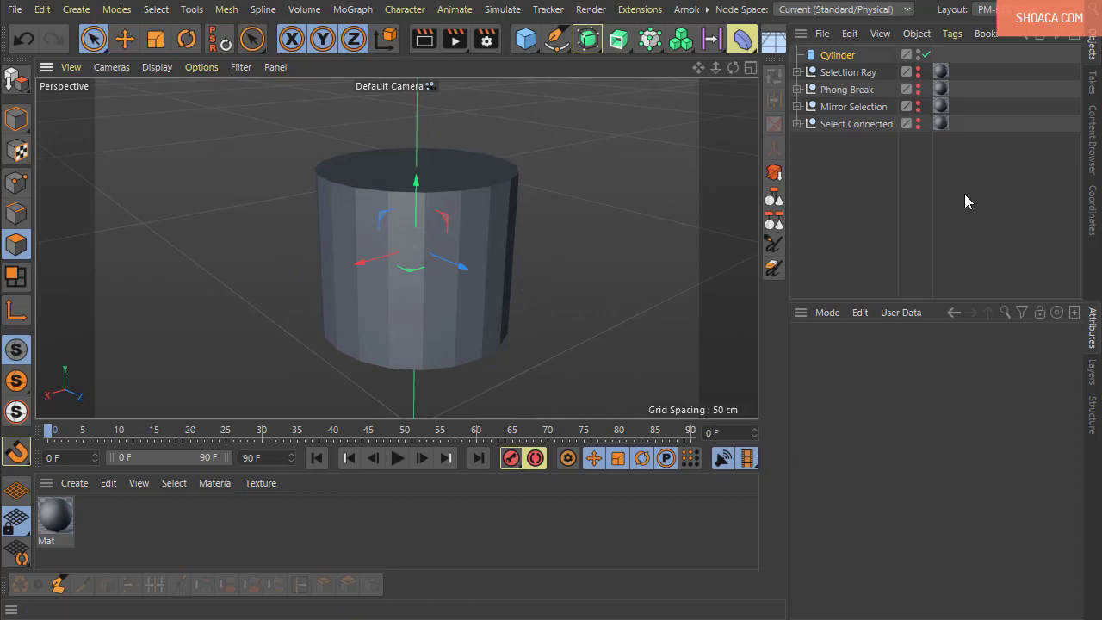
- Undo the Phong tag's deletion to compare the cylinder's shading, and delete the tag again
key(ctrl+z)
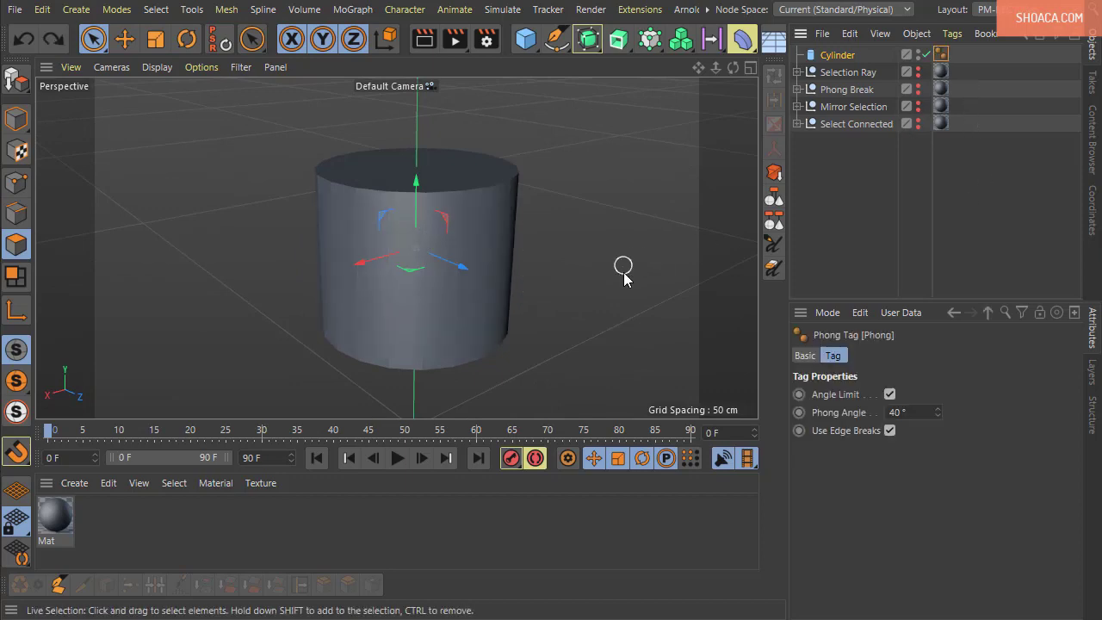
alt+drag(620, 266, 608, 310)
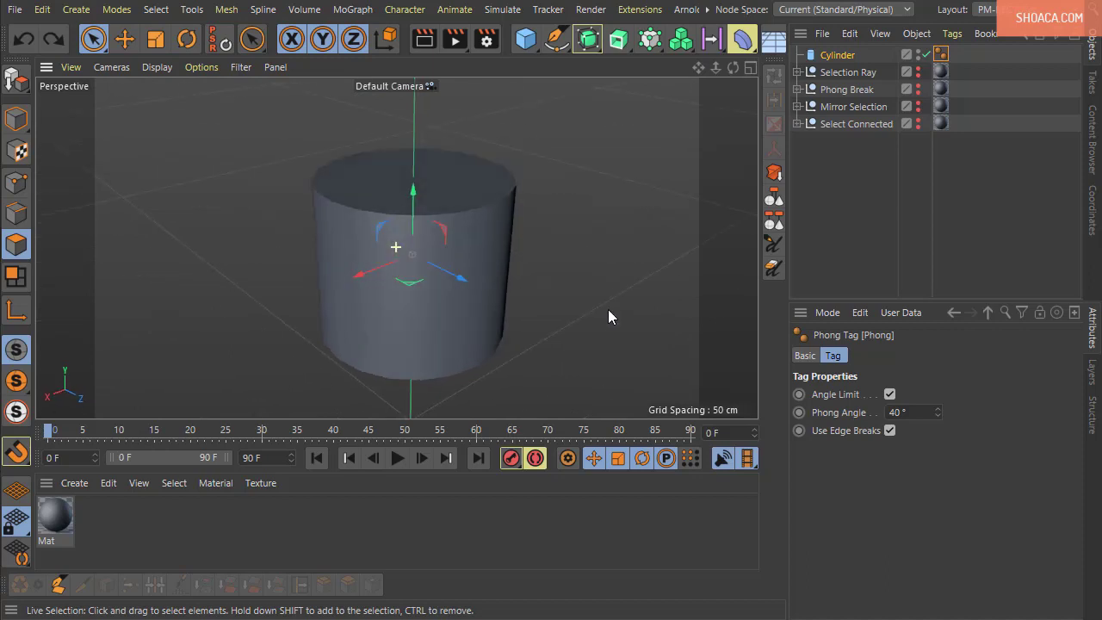
click(939, 59)
key(Delete)
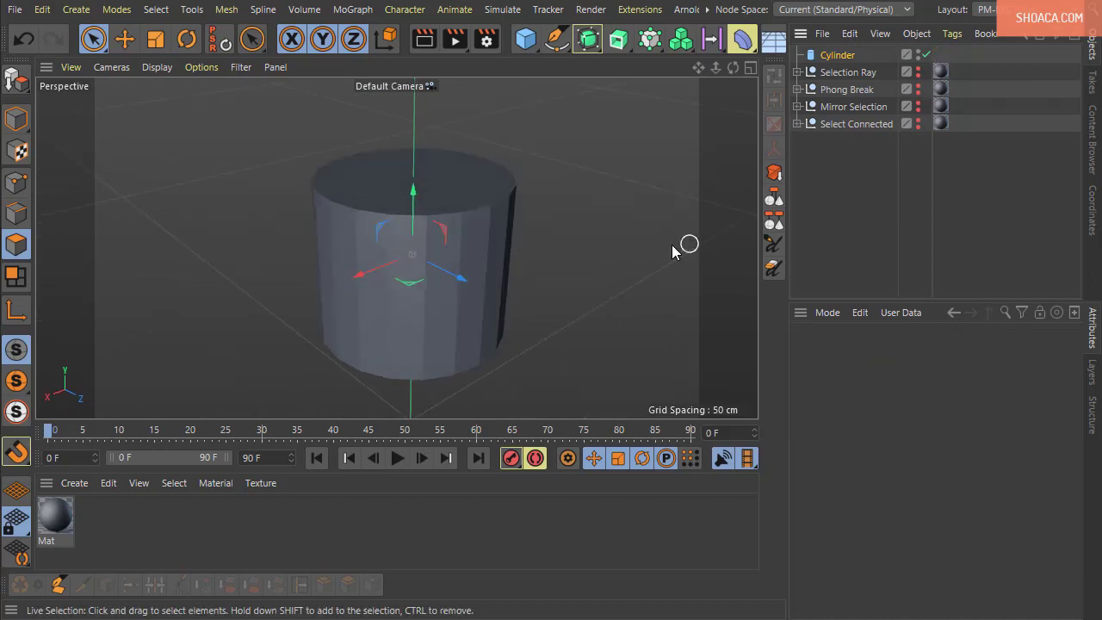
mouse_move(598, 344)
alt+mouse_down()
mouse_move(608, 239)
mouse_move(636, 331)
alt+mouse_up()
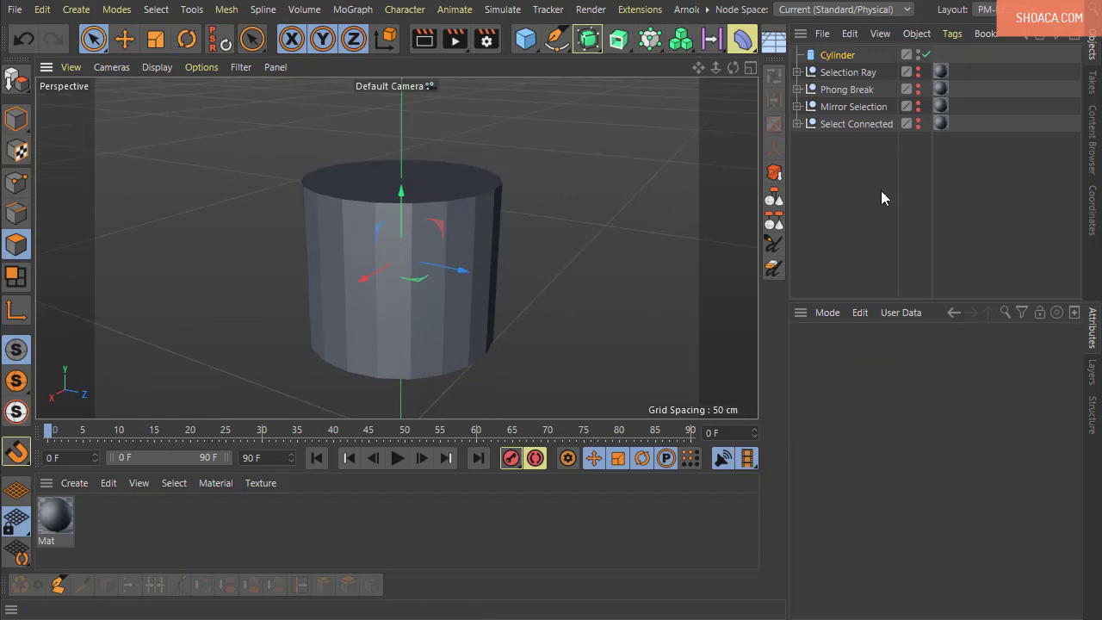
- Try the cylinder with 240 rotation segments, and return the value to 20
click(854, 55)
alt+drag(554, 345, 509, 362)
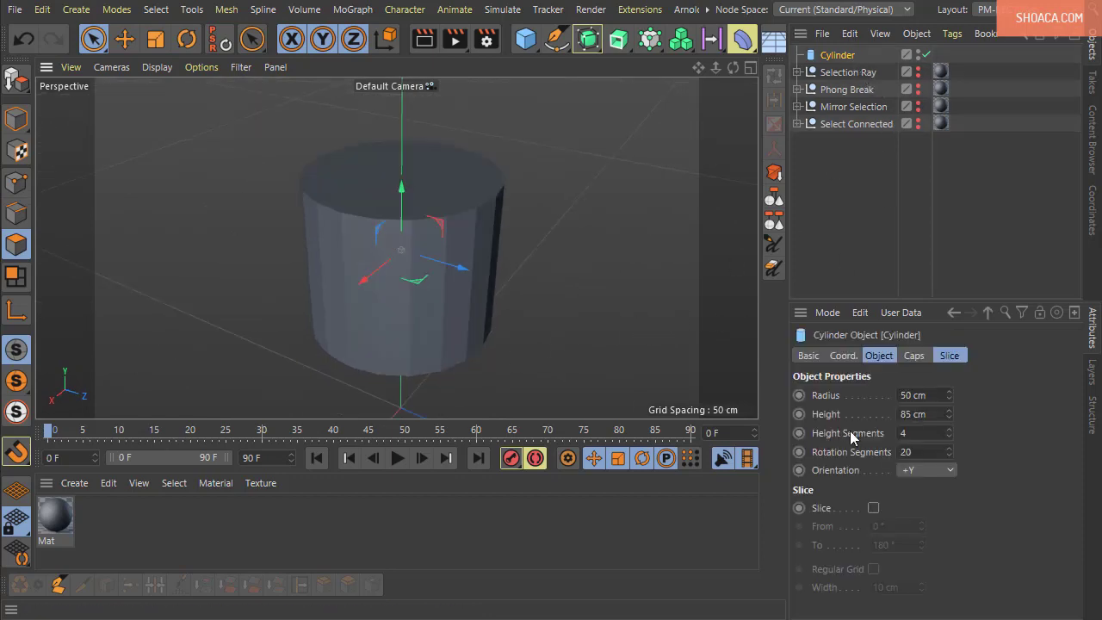
mouse_move(949, 453)
mouse_down()
mouse_move(949, 417)
mouse_move(949, 451)
mouse_up()
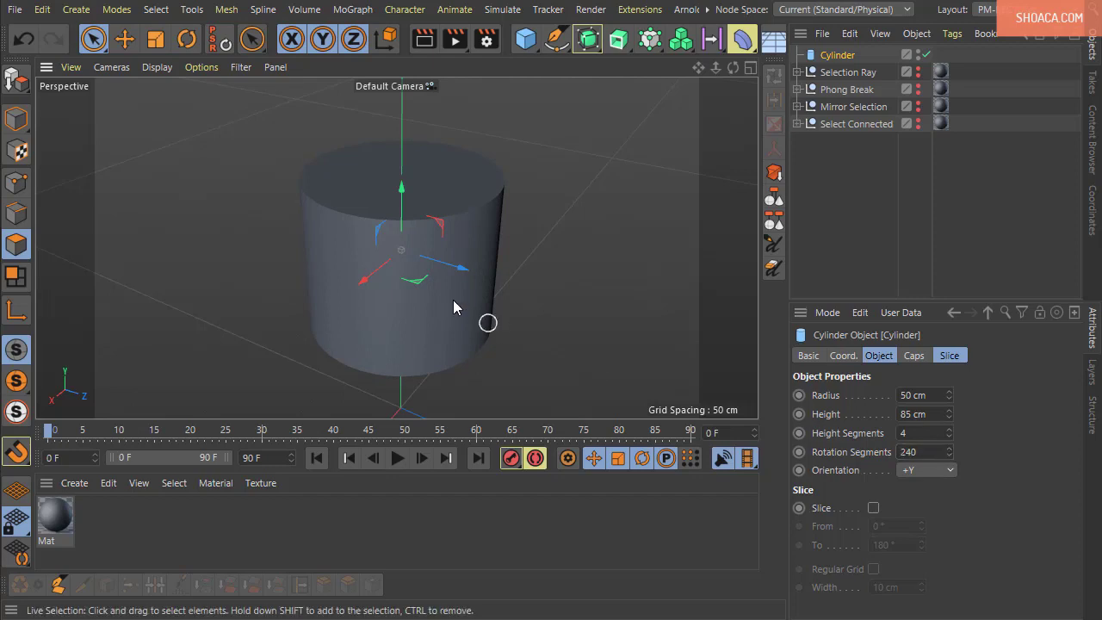
mouse_move(453, 301)
alt+mouse_down()
mouse_move(432, 162)
mouse_move(448, 261)
mouse_move(465, 288)
alt+mouse_up()
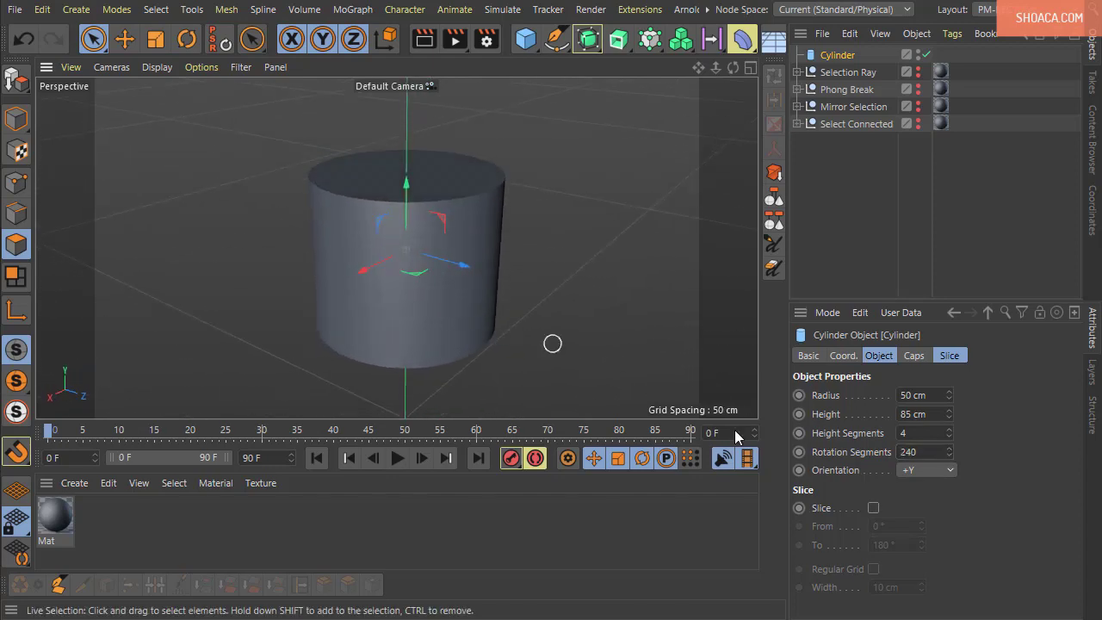
click(911, 451)
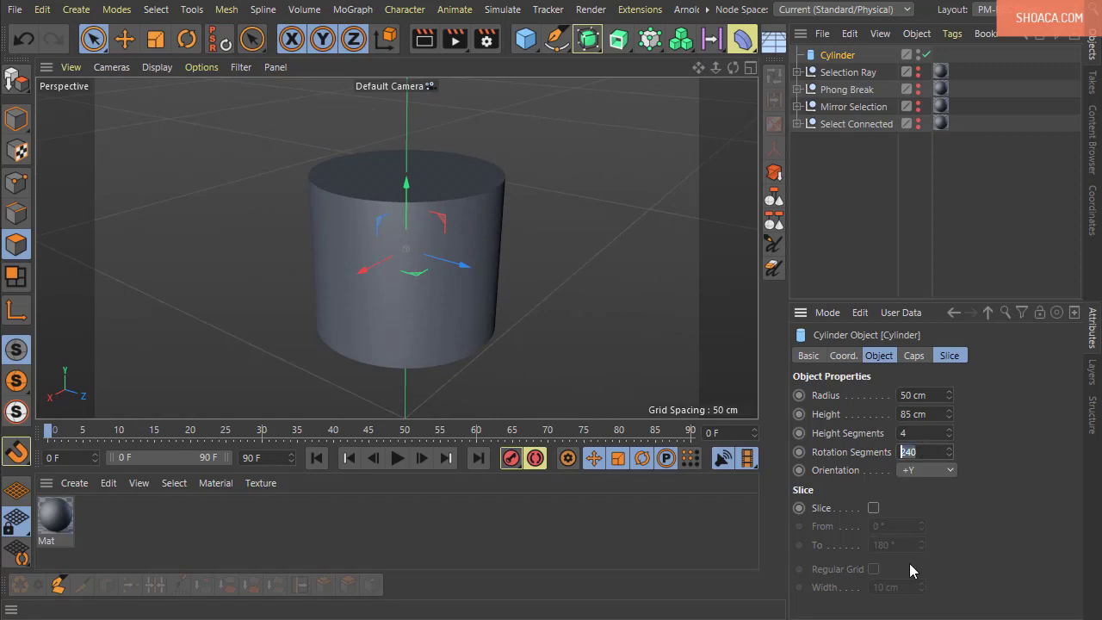
text(20)
key(Return)
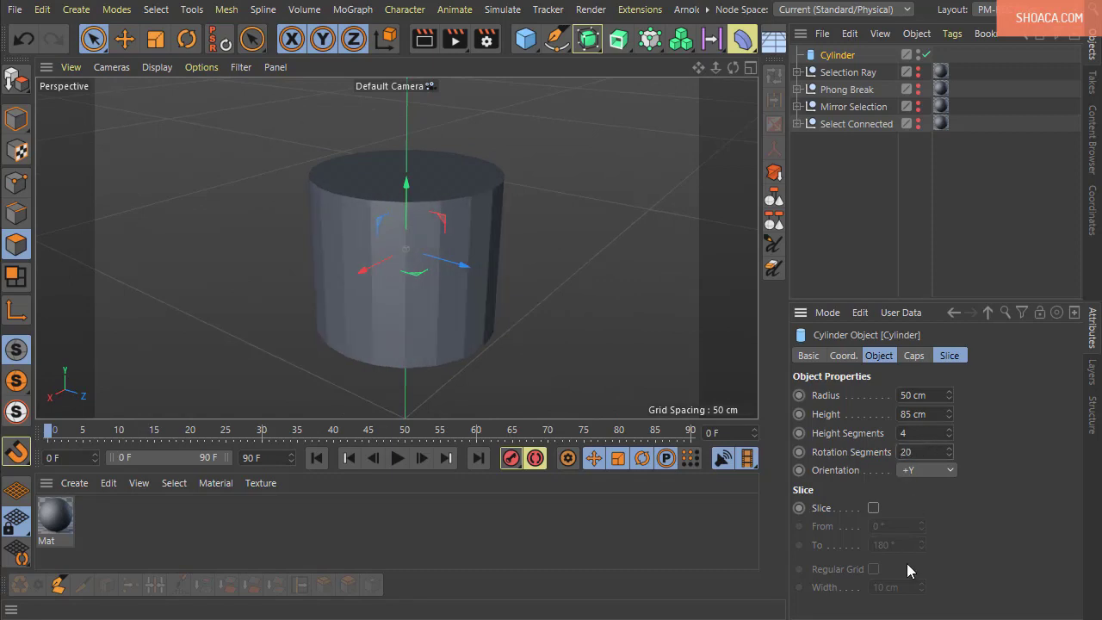
alt+drag(506, 292, 476, 342)
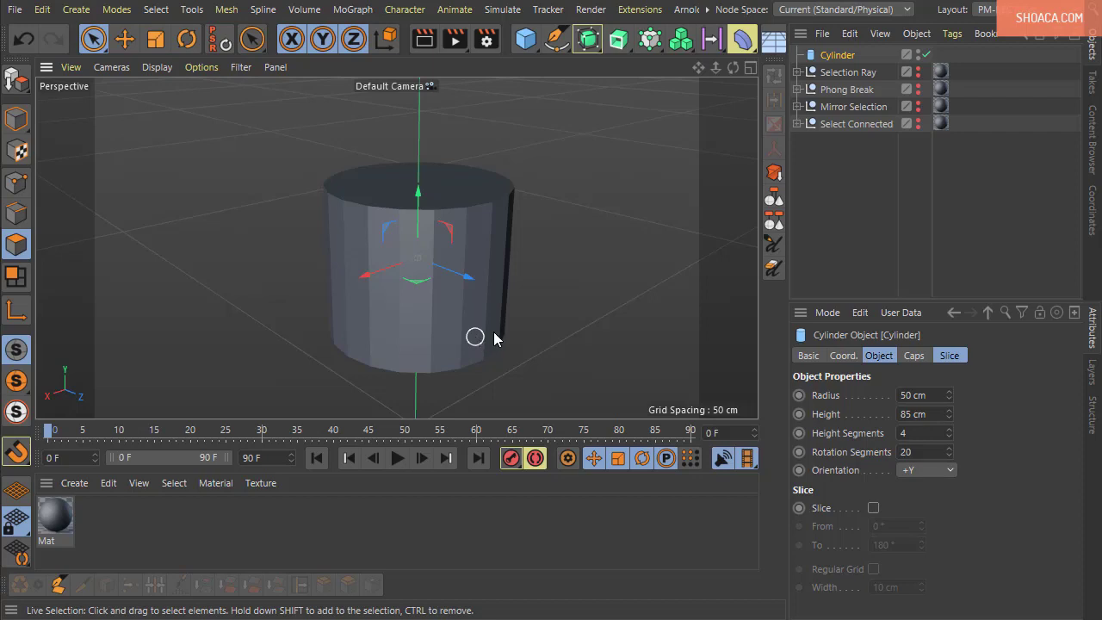
- Add a Phong modeling tag to the cylinder and enable its Angle Limit
click(953, 39)
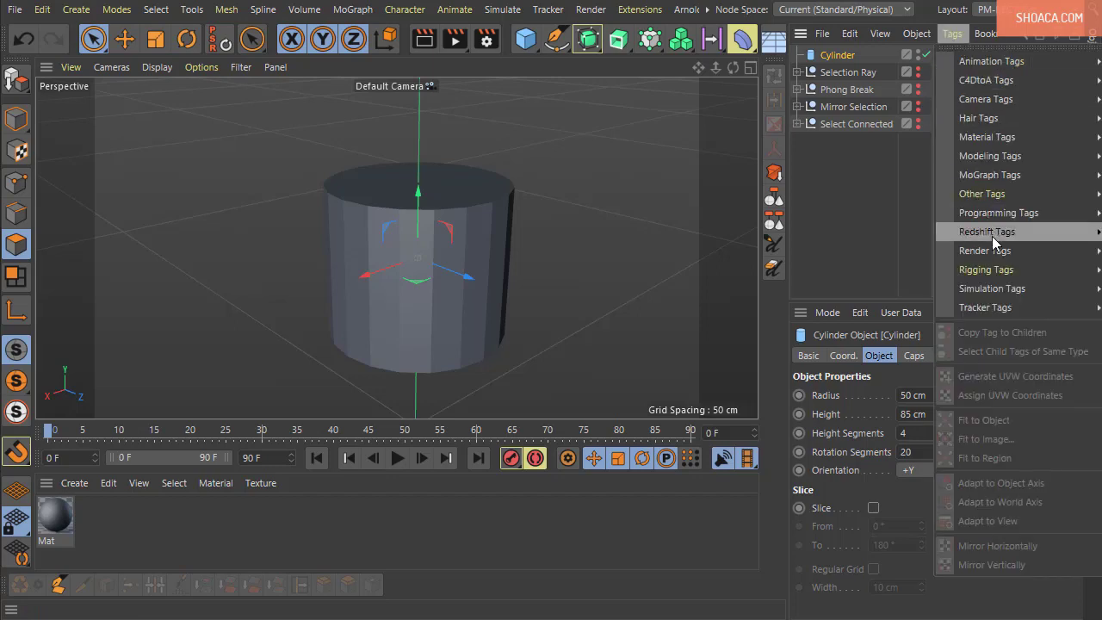
mouse_move(992, 225)
mouse_move(990, 159)
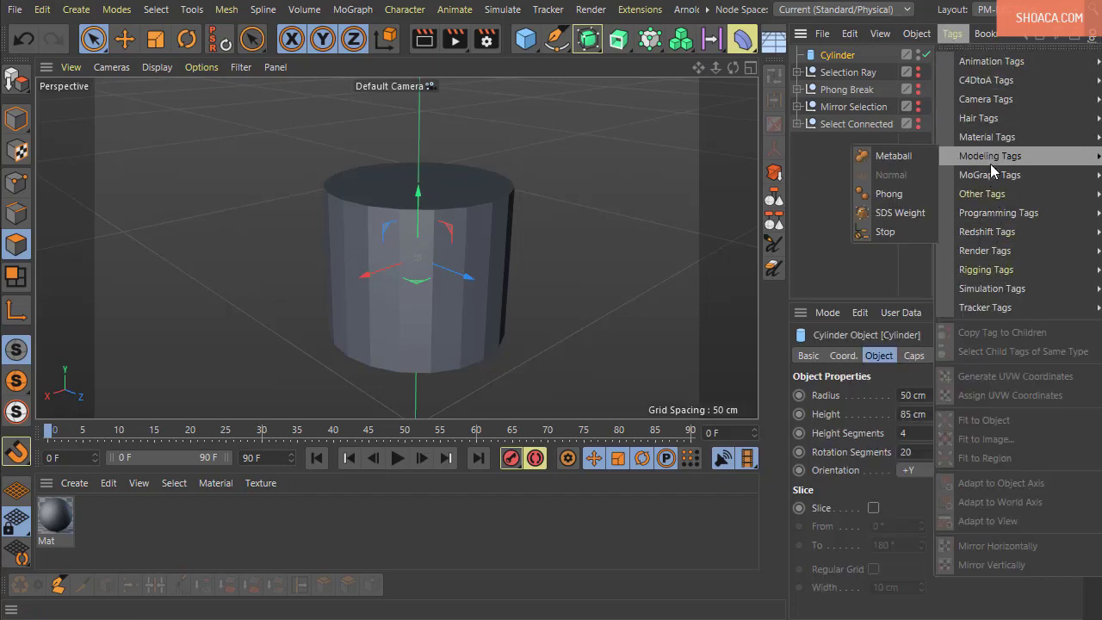
click(919, 195)
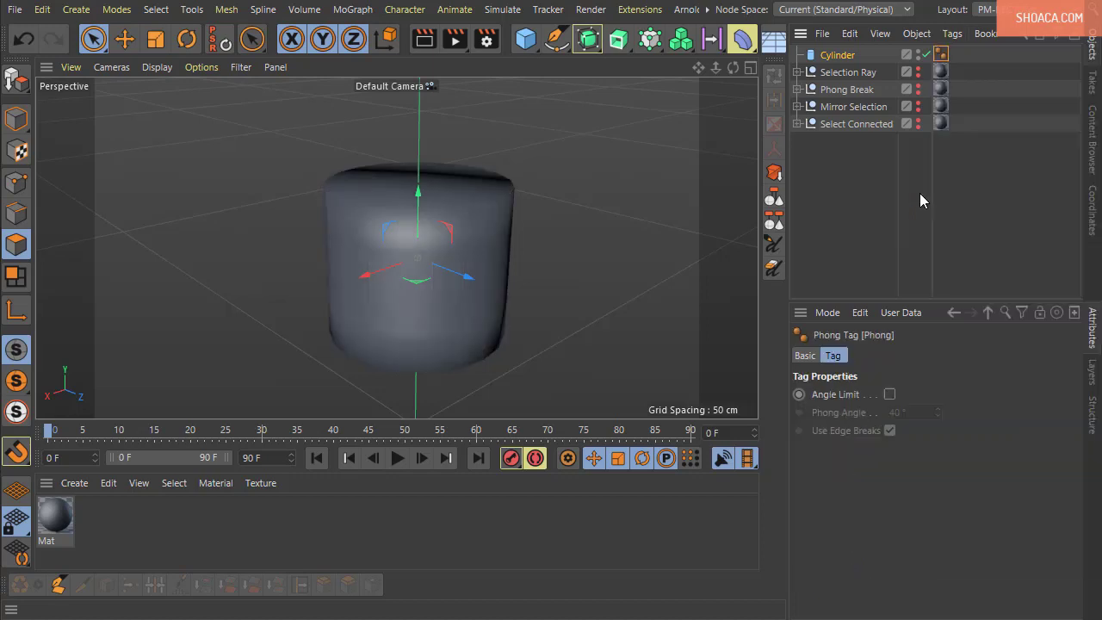
alt+drag(637, 284, 600, 302)
alt+drag(646, 360, 595, 335)
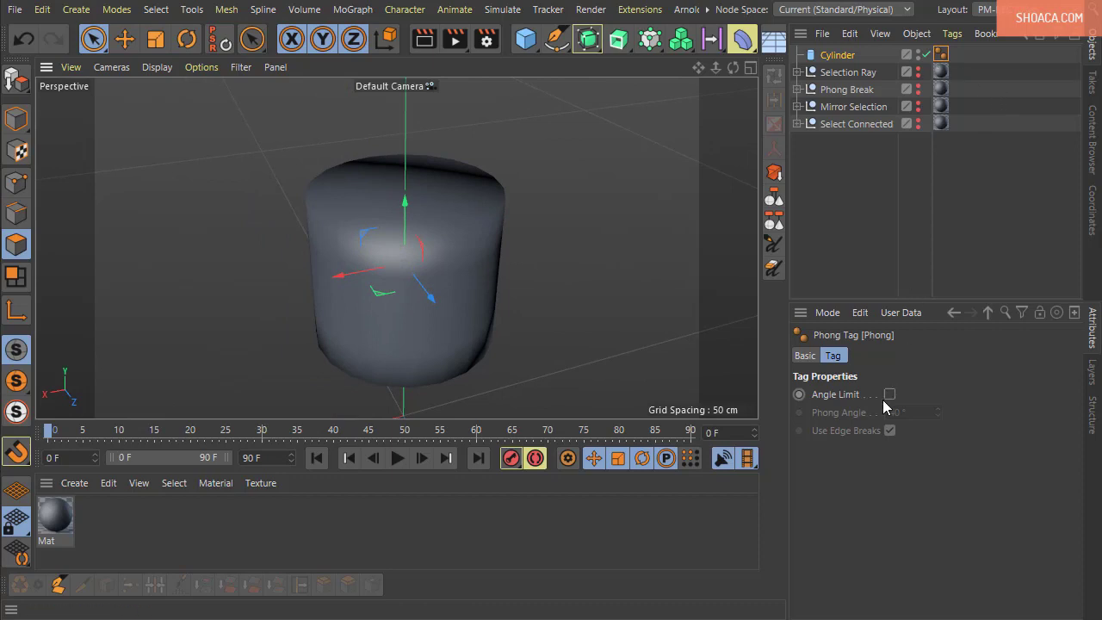
alt+drag(525, 341, 502, 367)
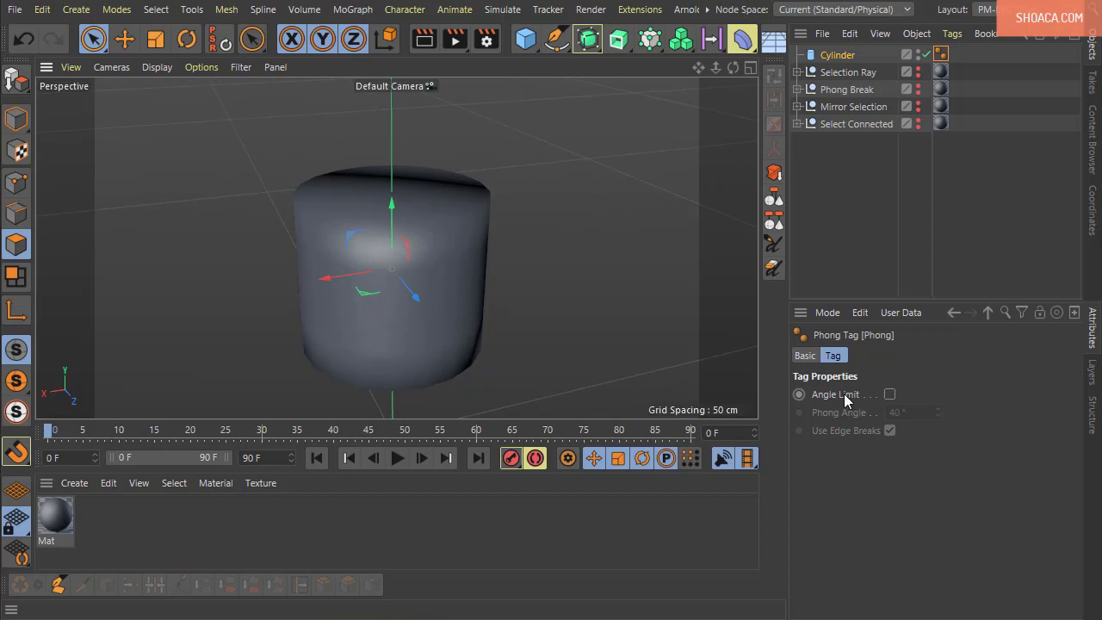
click(890, 394)
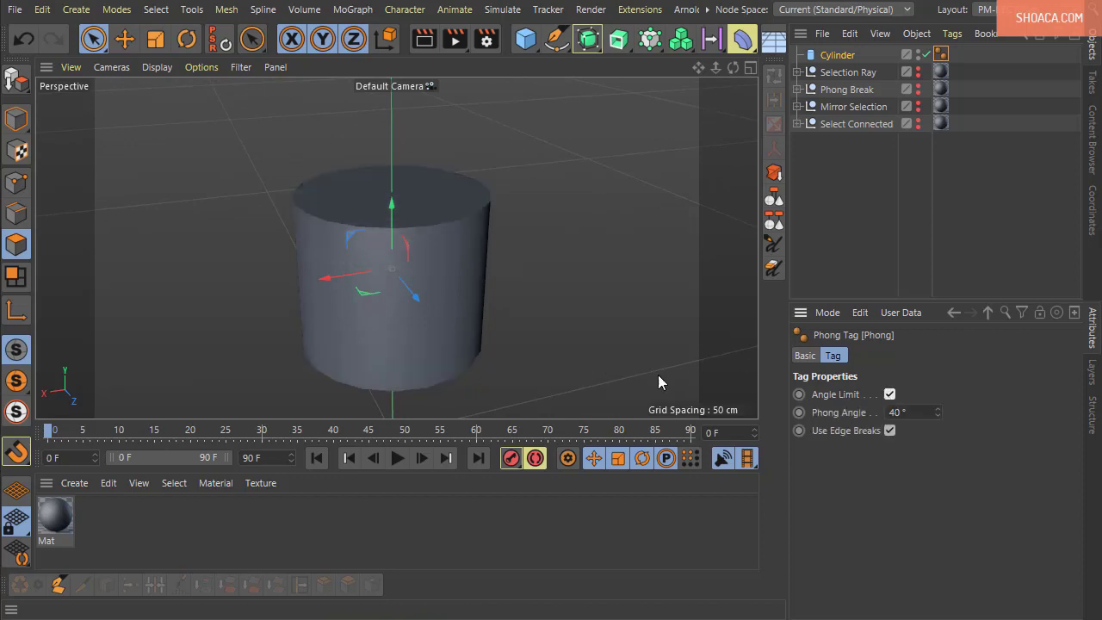
alt+drag(475, 277, 460, 402)
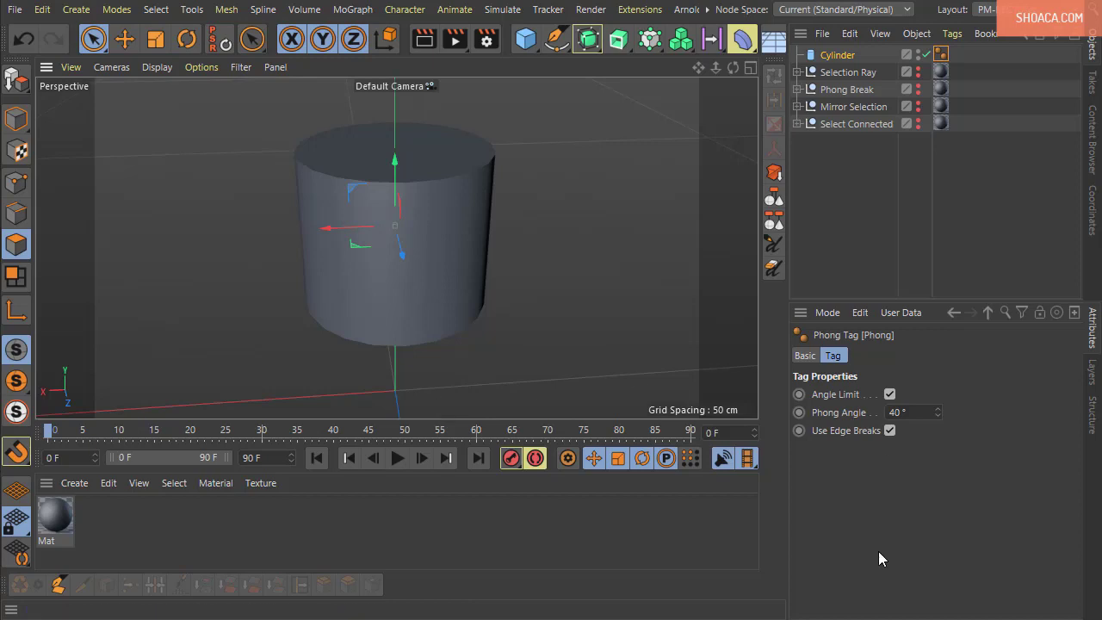
- Lower the Phong Angle to 0°, and raise it to 35° to compare the cylinder's side shading
drag(938, 415, 938, 448)
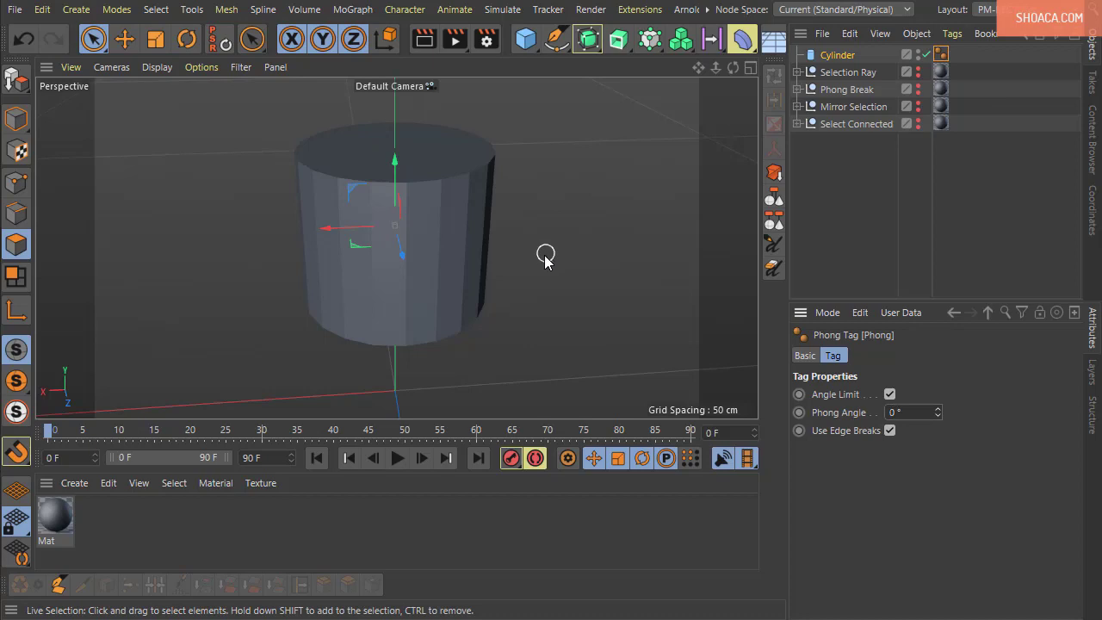
mouse_move(937, 412)
mouse_down()
mouse_move(938, 371)
mouse_move(937, 379)
mouse_up()
alt+drag(510, 351, 515, 394)
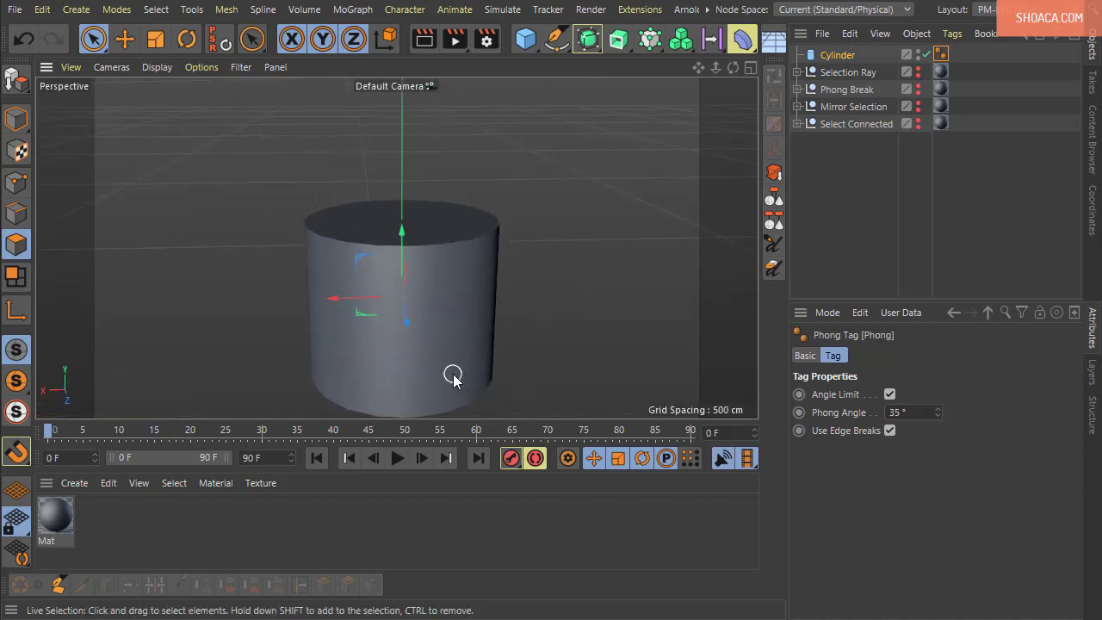
scroll(453, 376, up, 3)
alt+middle_drag(453, 375, 466, 421)
alt+drag(446, 348, 451, 374)
alt+middle_drag(451, 374, 445, 322)
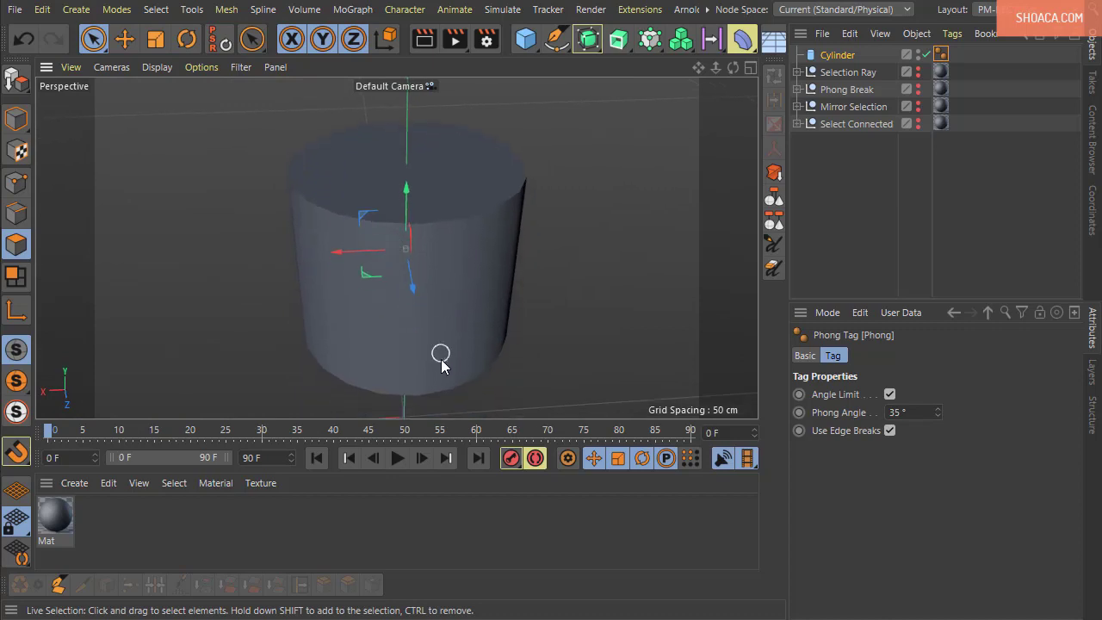
mouse_move(441, 359)
alt+mouse_down()
mouse_move(442, 328)
mouse_move(440, 339)
alt+mouse_up()
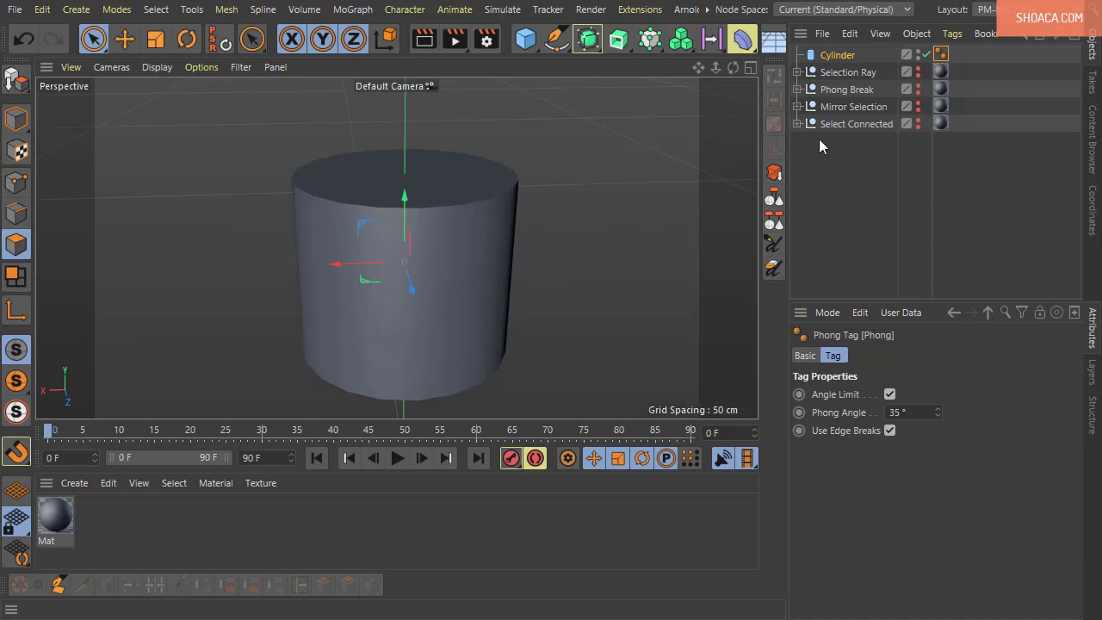
- Delete the cylinder, add a Sphere primitive and frame it in the viewport
click(842, 55)
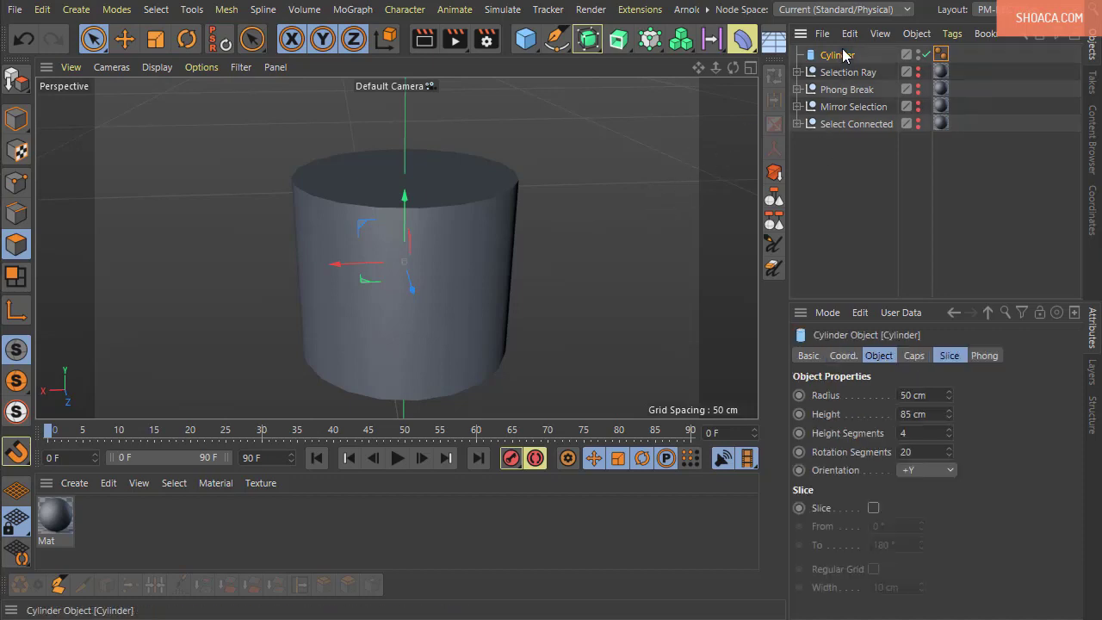
key(Delete)
click(524, 39)
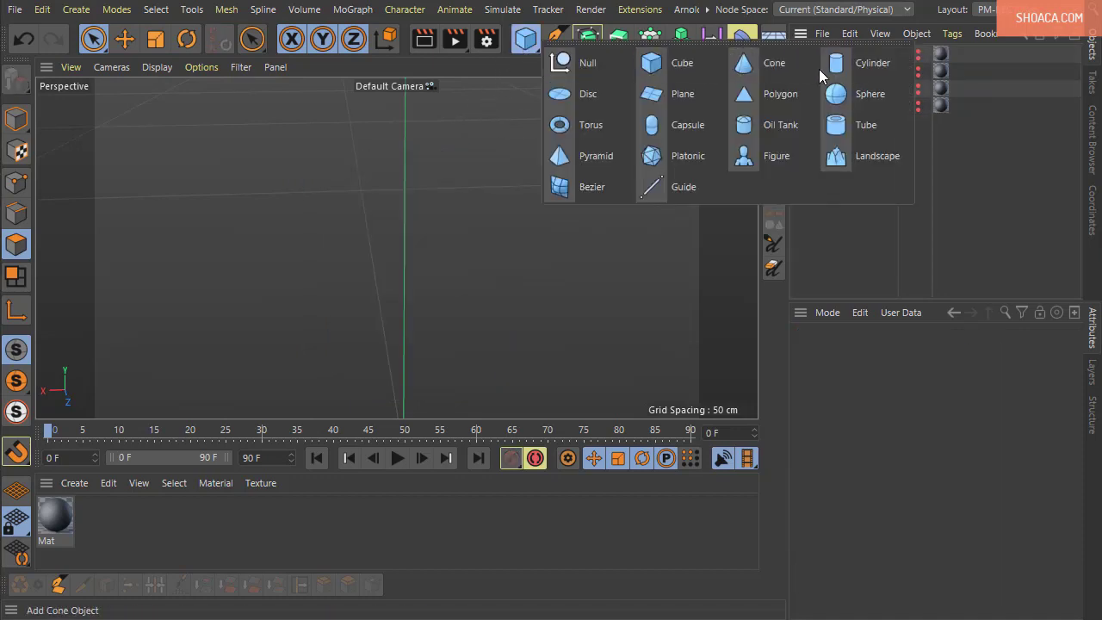
click(839, 90)
key(h)
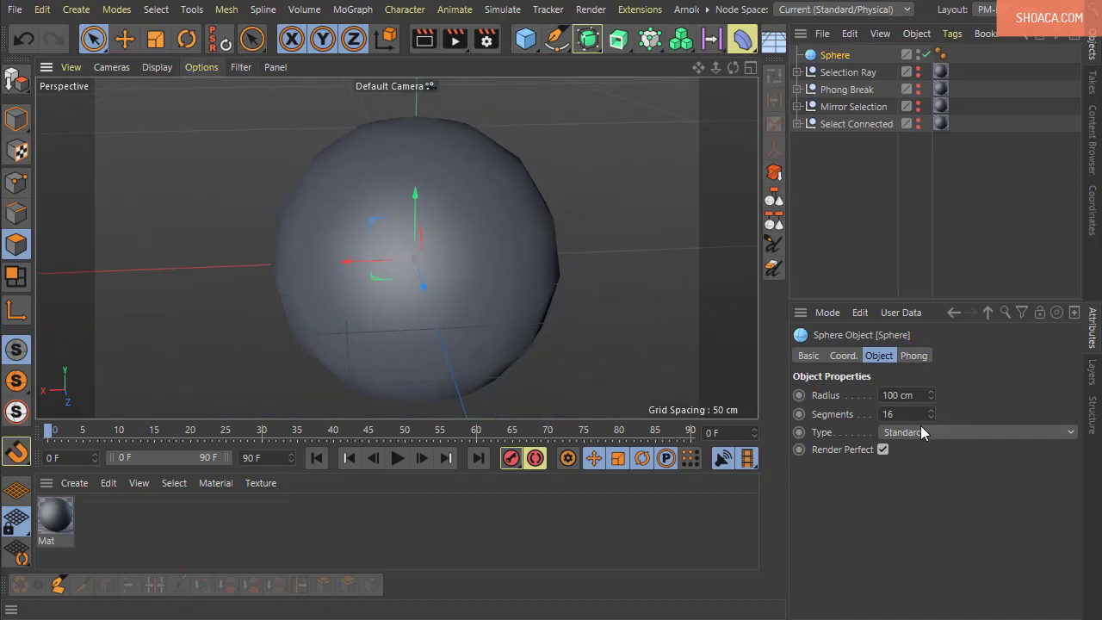
- Set the sphere's segments to 20
double_click(900, 415)
text(2)
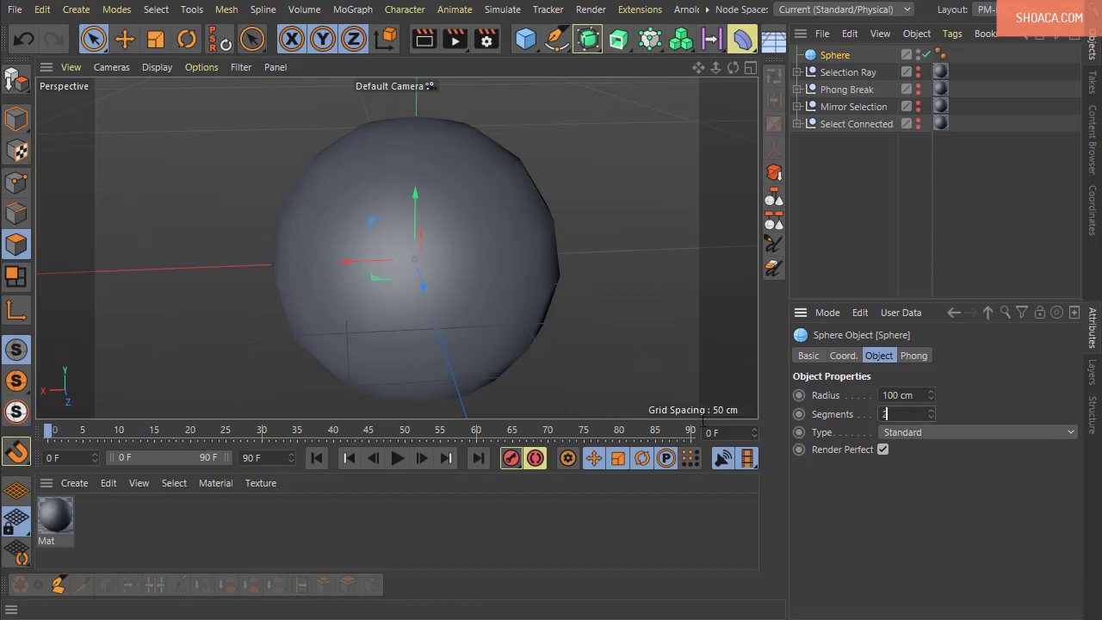
text(0)
key(Return)
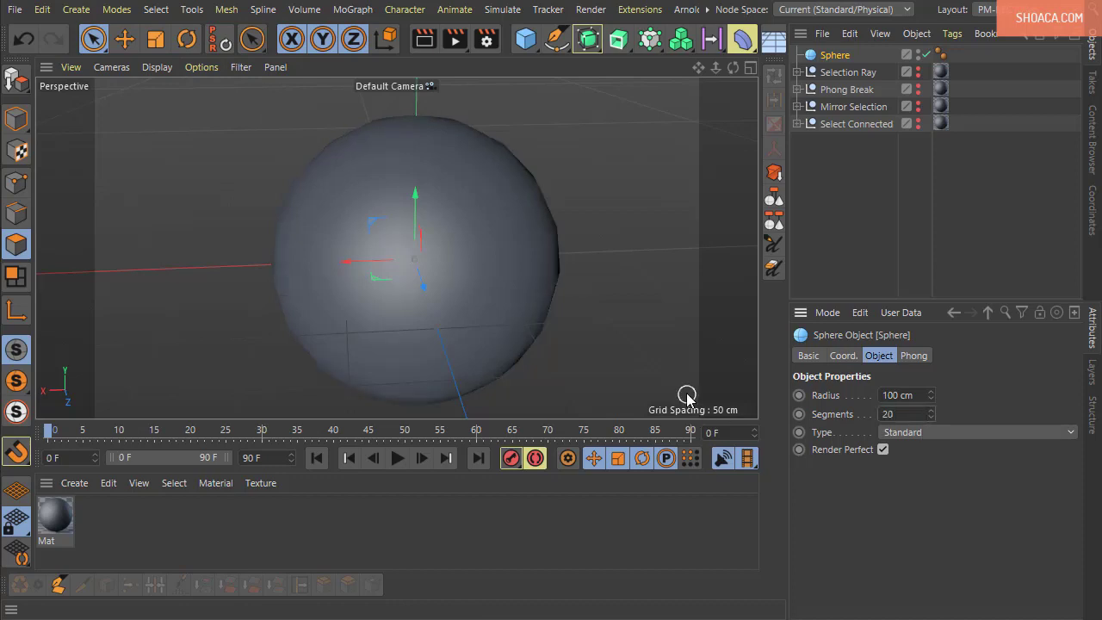
- Set the sphere's segments to 32 and make it an editable polygon object
drag(914, 412, 744, 434)
text(32)
key(Return)
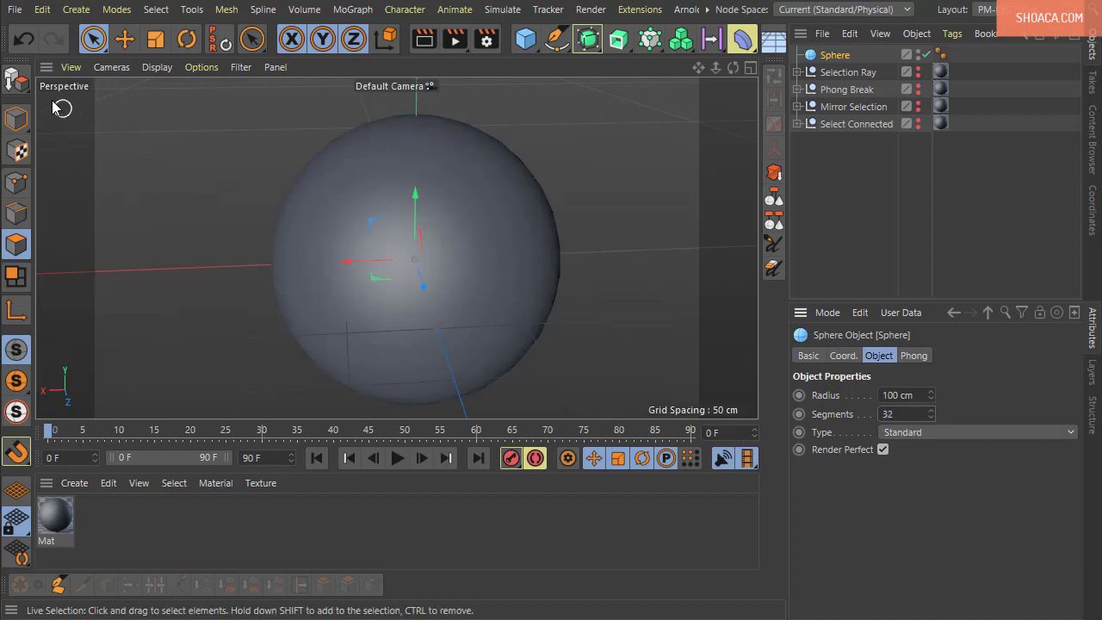
click(17, 79)
alt+drag(233, 215, 278, 226)
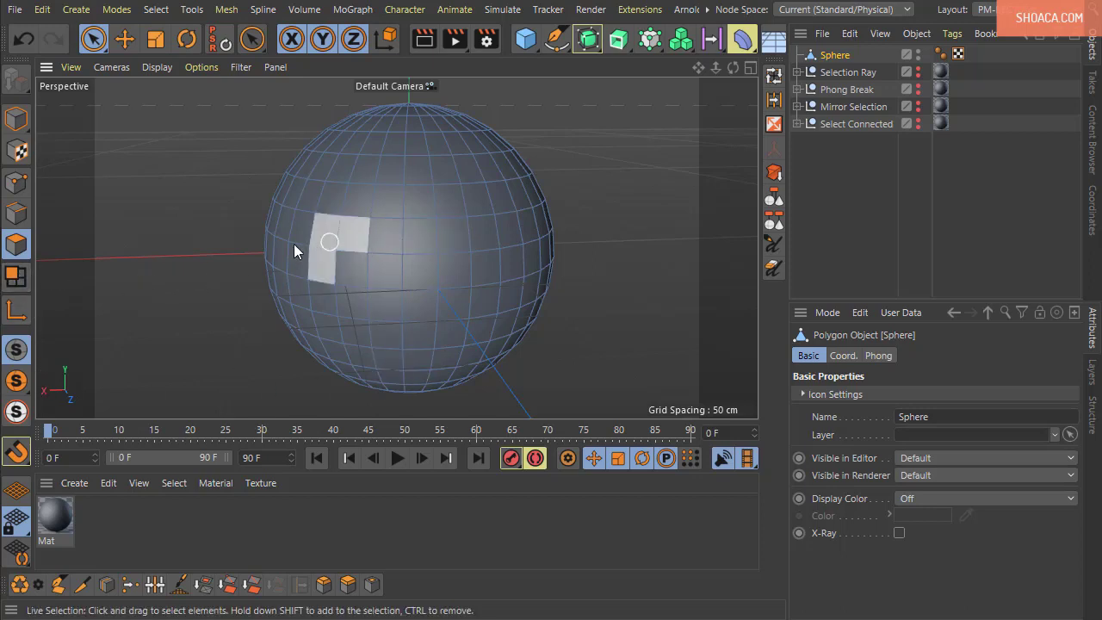
- Loop-select two adjacent polygon rings around the sphere's middle and try to break their Phong shading
click(774, 76)
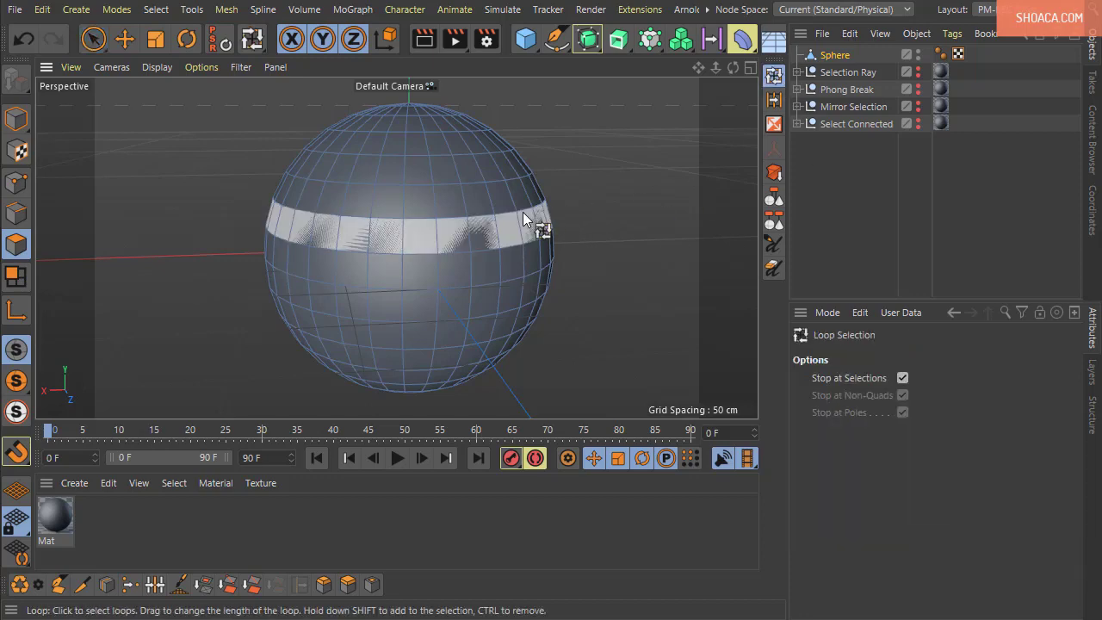
click(456, 242)
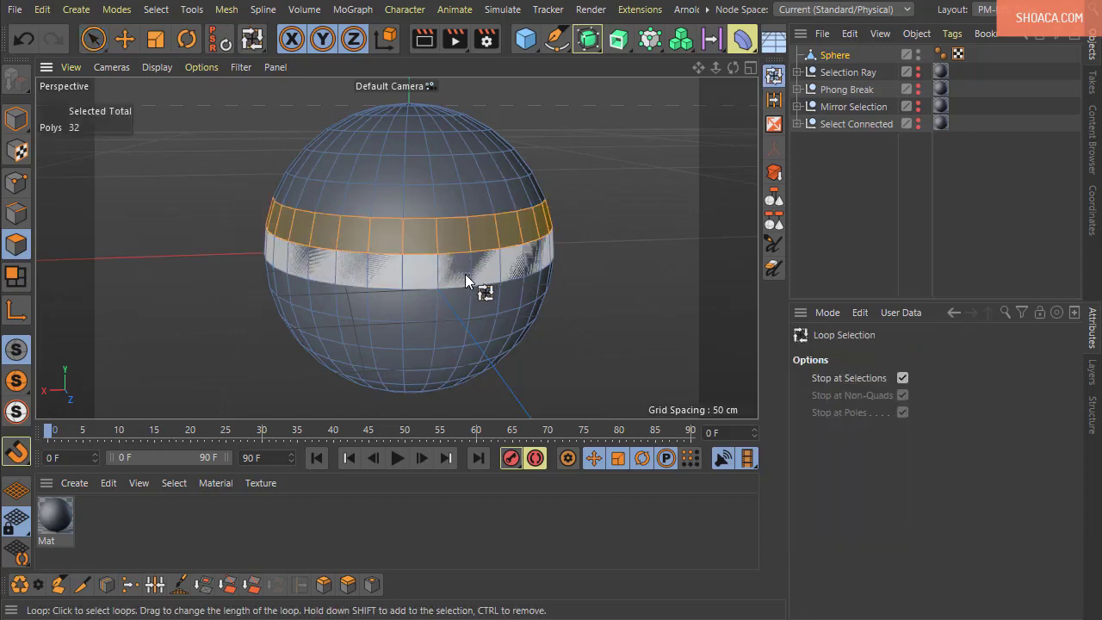
shift+click(468, 274)
alt+drag(614, 242, 627, 310)
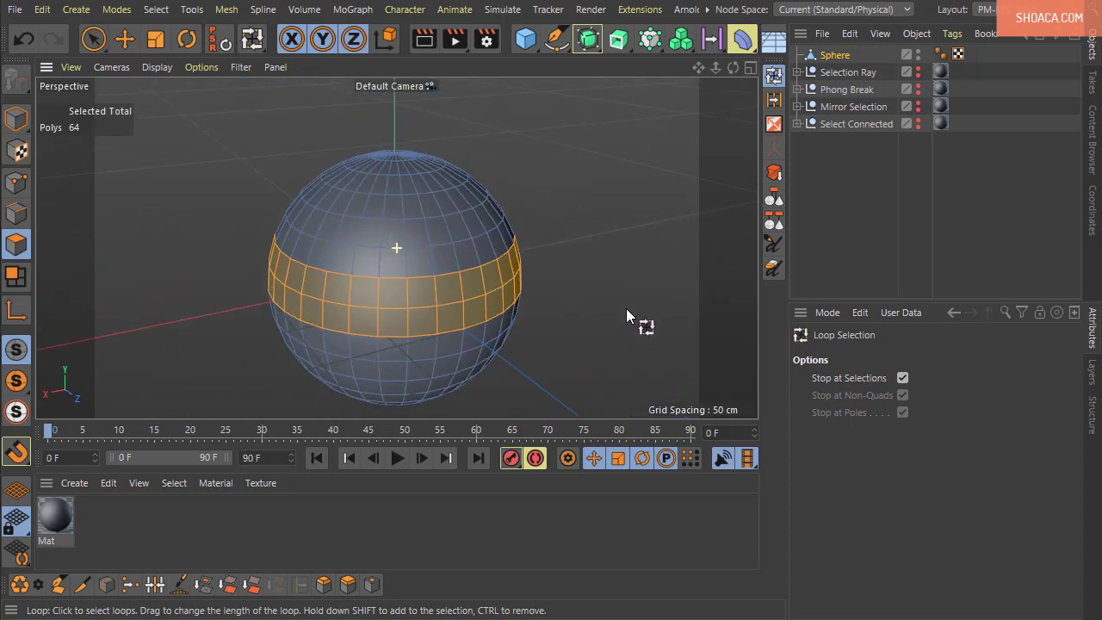
click(227, 9)
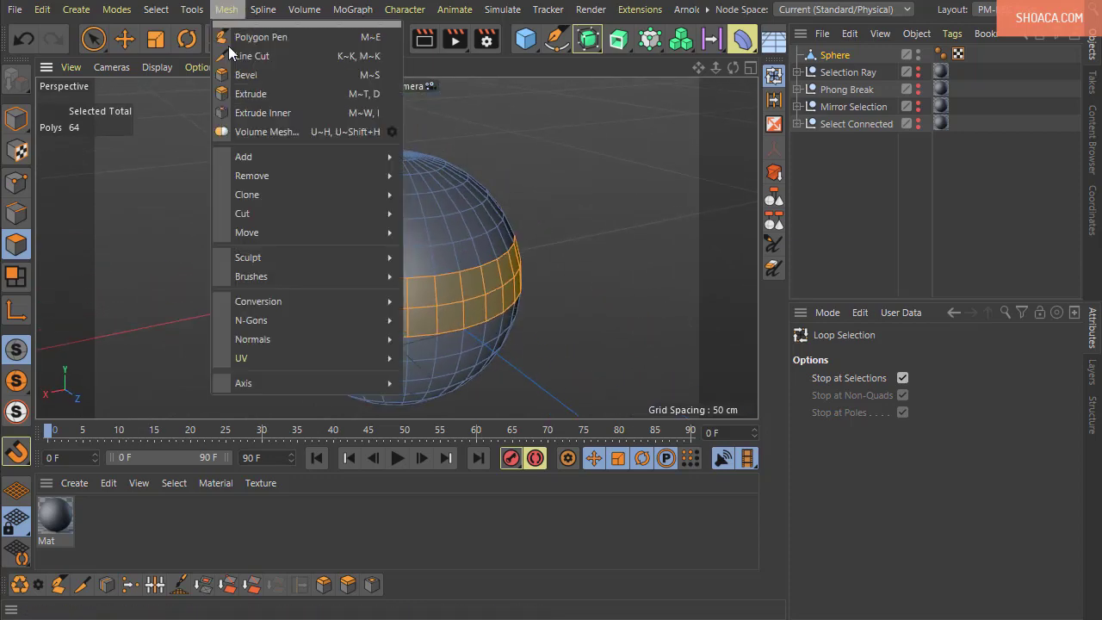
mouse_move(301, 339)
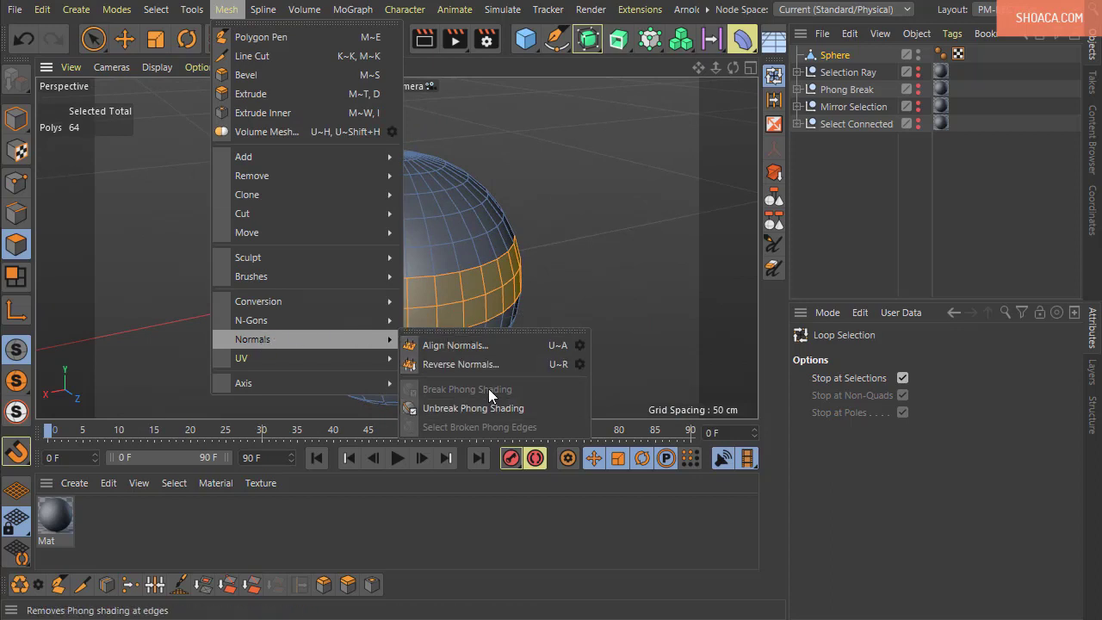
click(573, 279)
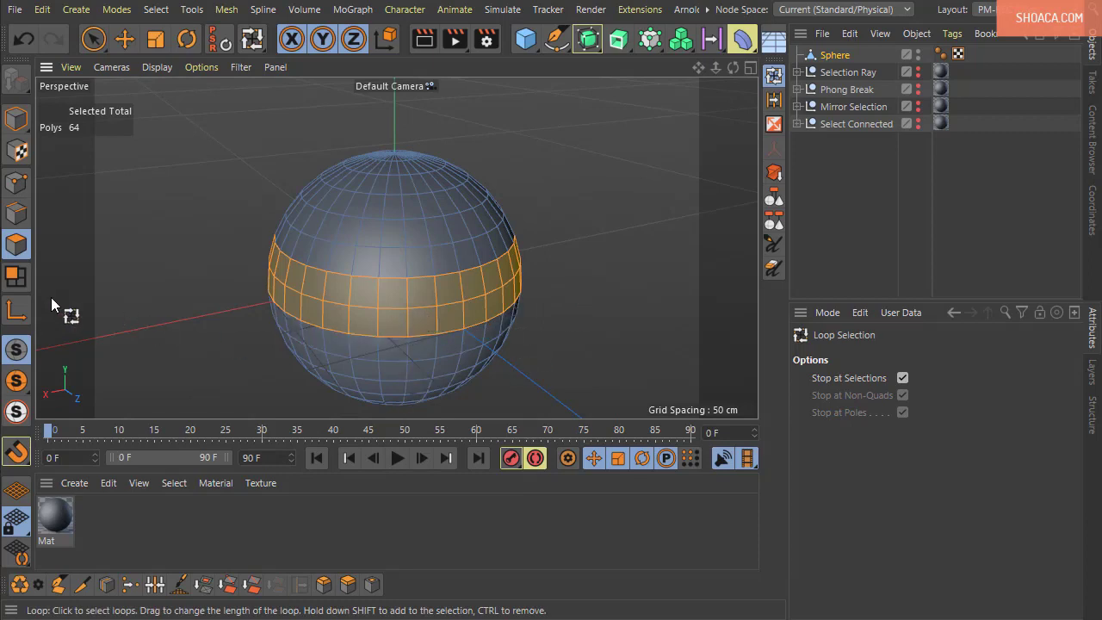
- Switch to edges, clear the selection, and loop-select the two horizontal edge loops bounding the band around the sphere's middle
ctrl+click(16, 214)
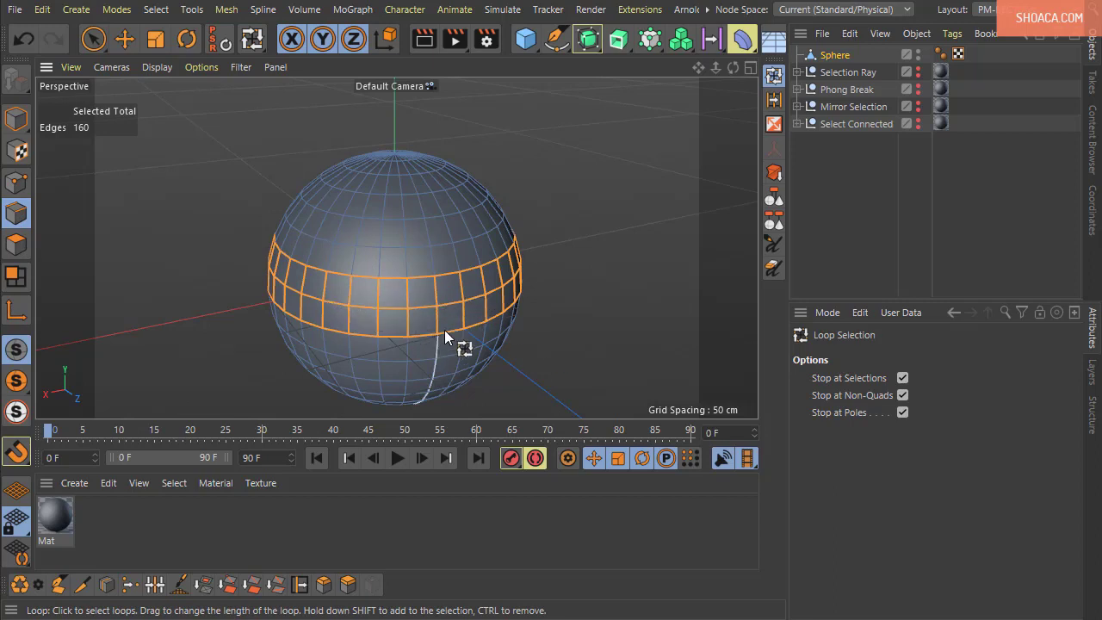
click(83, 290)
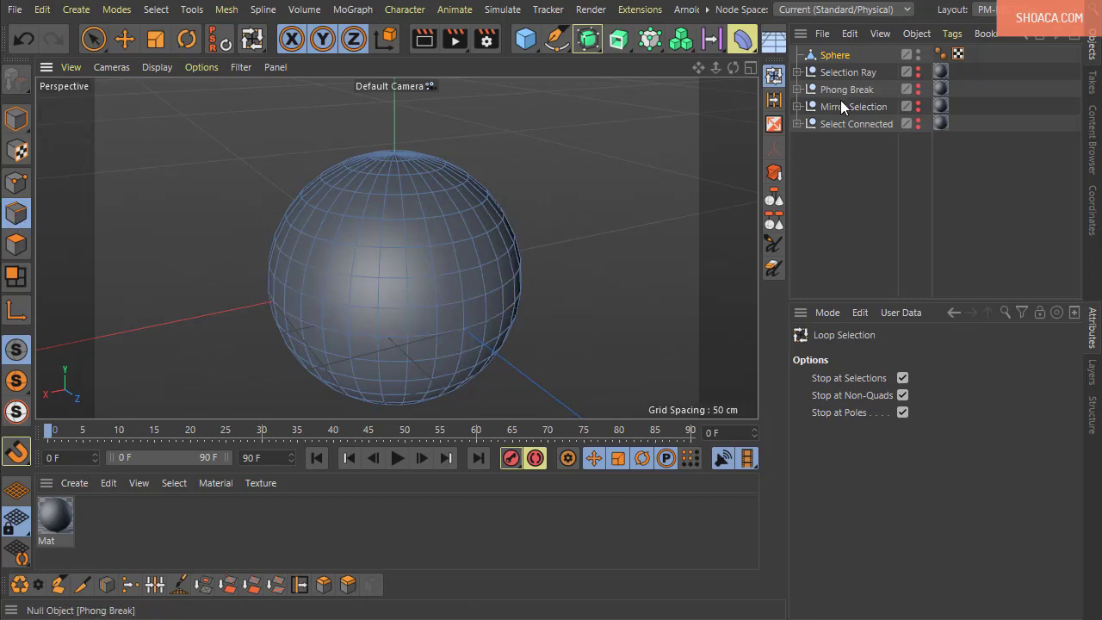
mouse_move(349, 275)
mouse_down()
mouse_move(364, 261)
mouse_move(351, 283)
mouse_up()
click(343, 275)
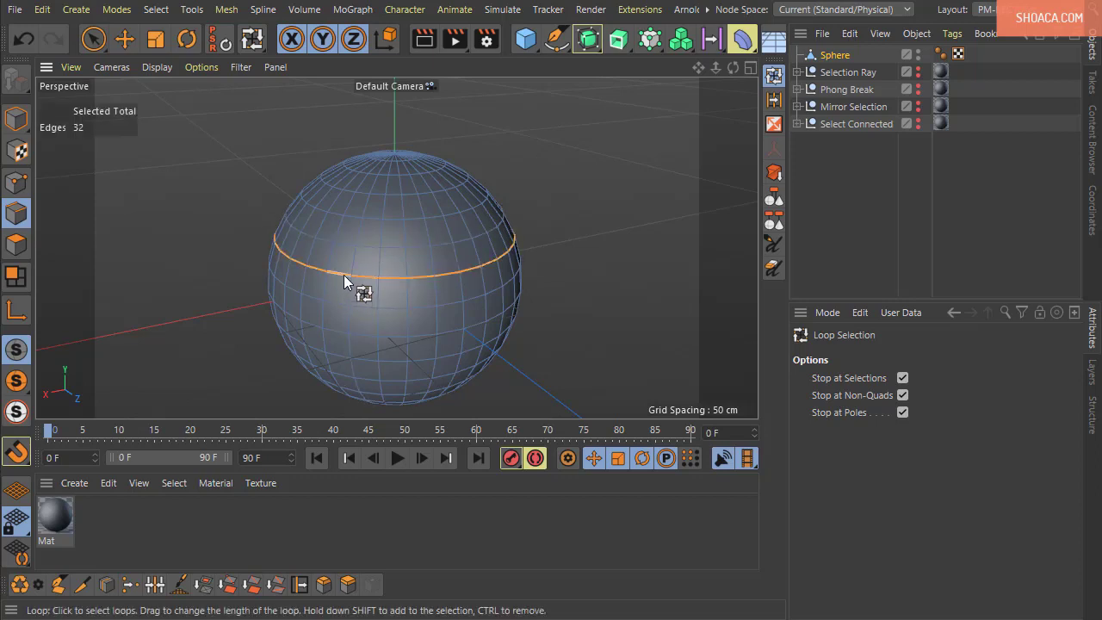
shift+click(363, 337)
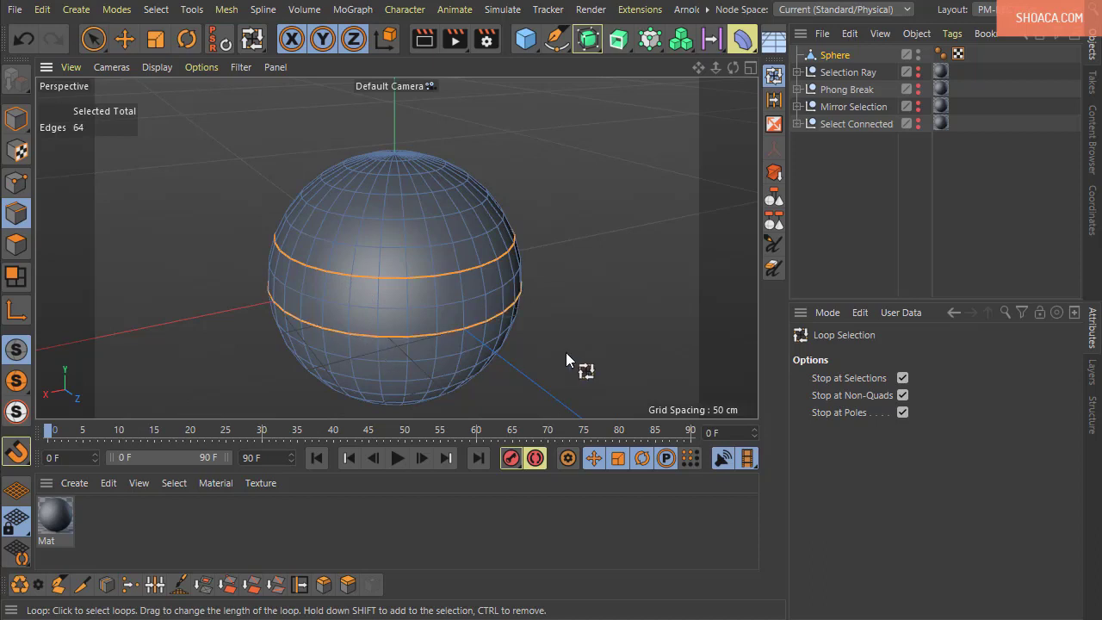
alt+drag(568, 357, 534, 373)
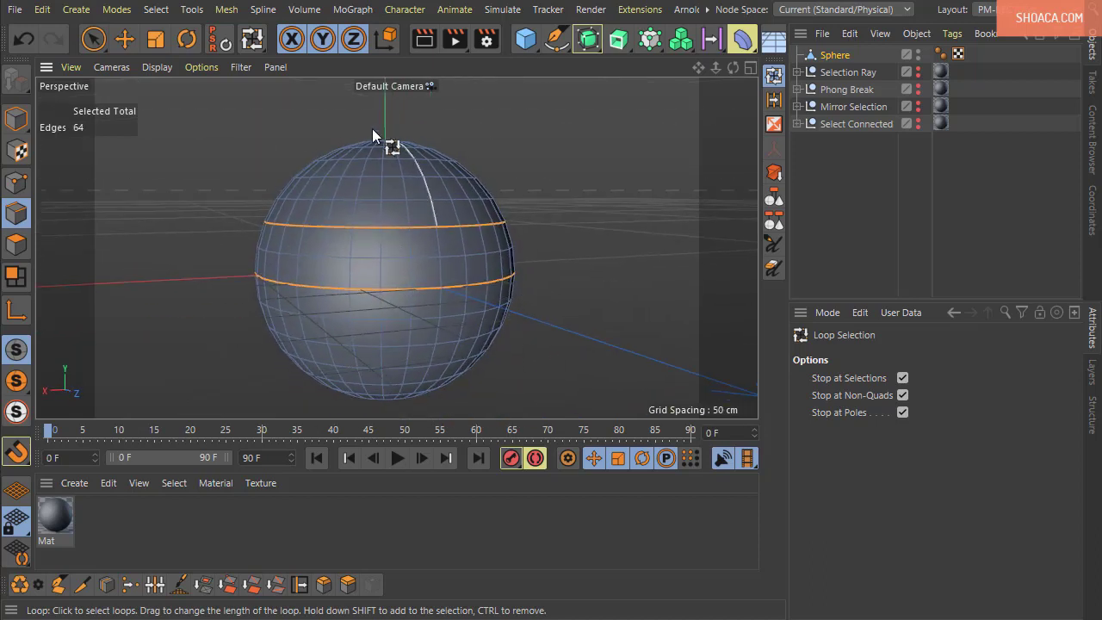
- Apply Break Phong Shading to the two edge loops and examine the sphere's shading in model mode
click(226, 10)
mouse_move(271, 336)
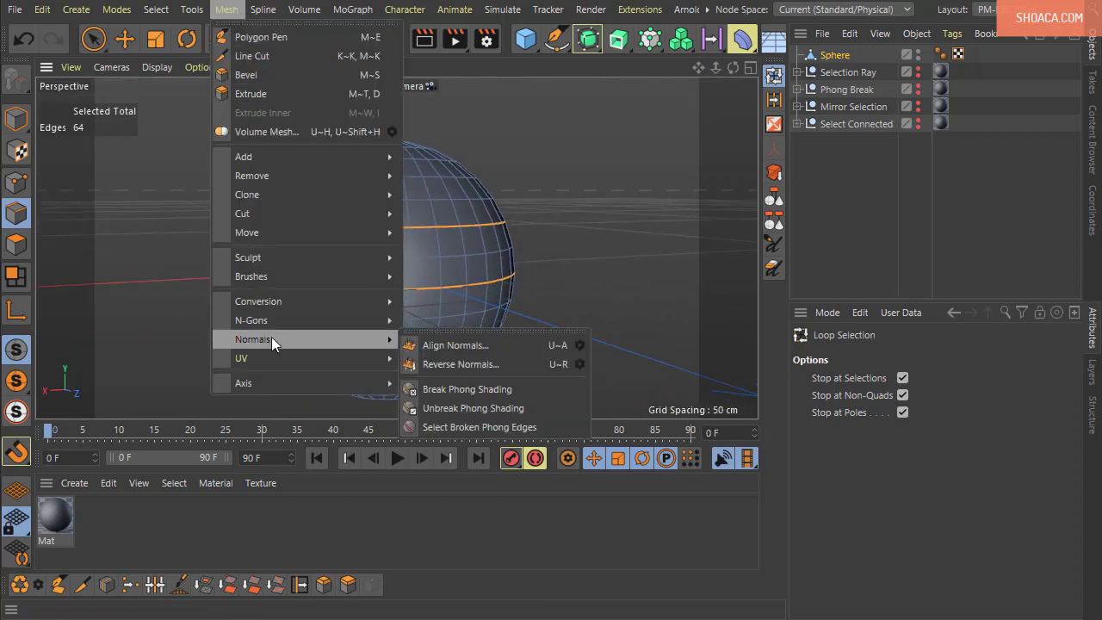
click(473, 389)
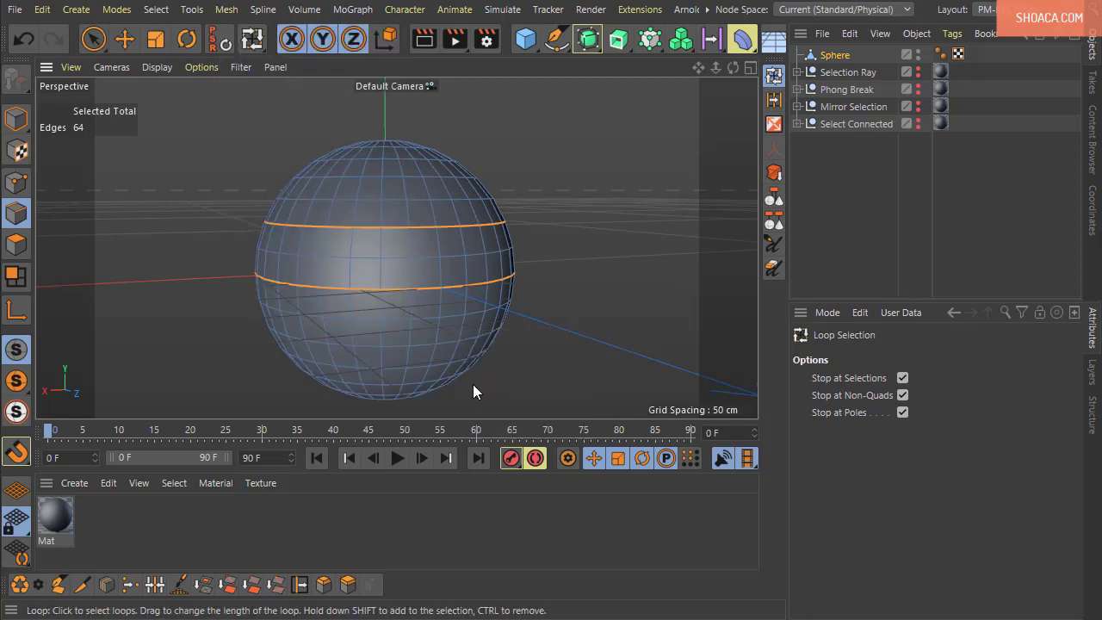
click(16, 118)
alt+drag(516, 239, 582, 247)
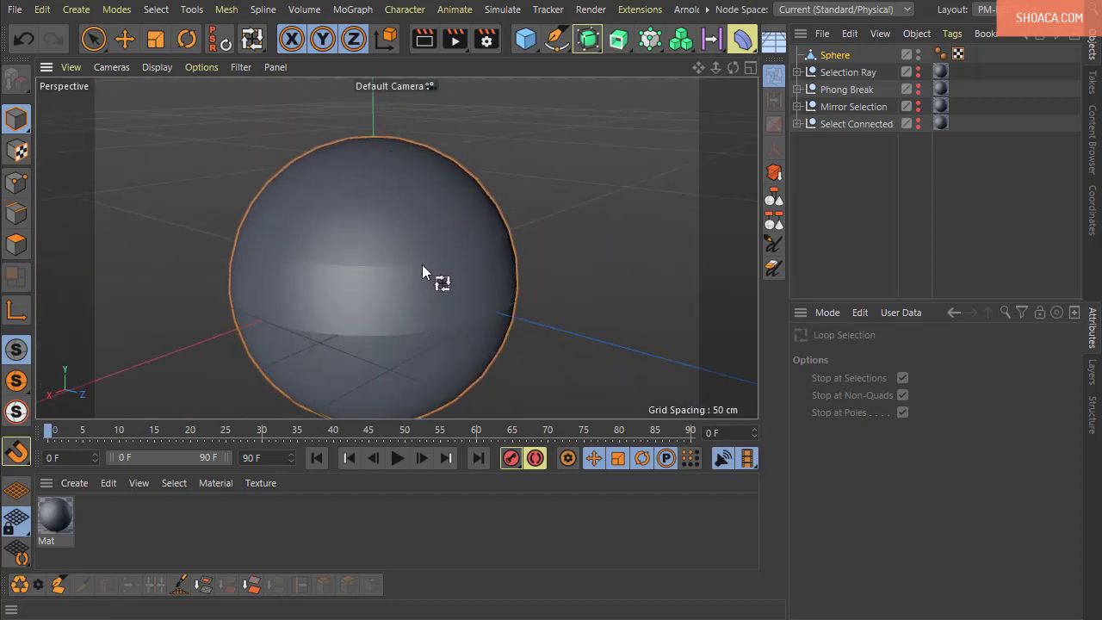
alt+drag(432, 345, 469, 365)
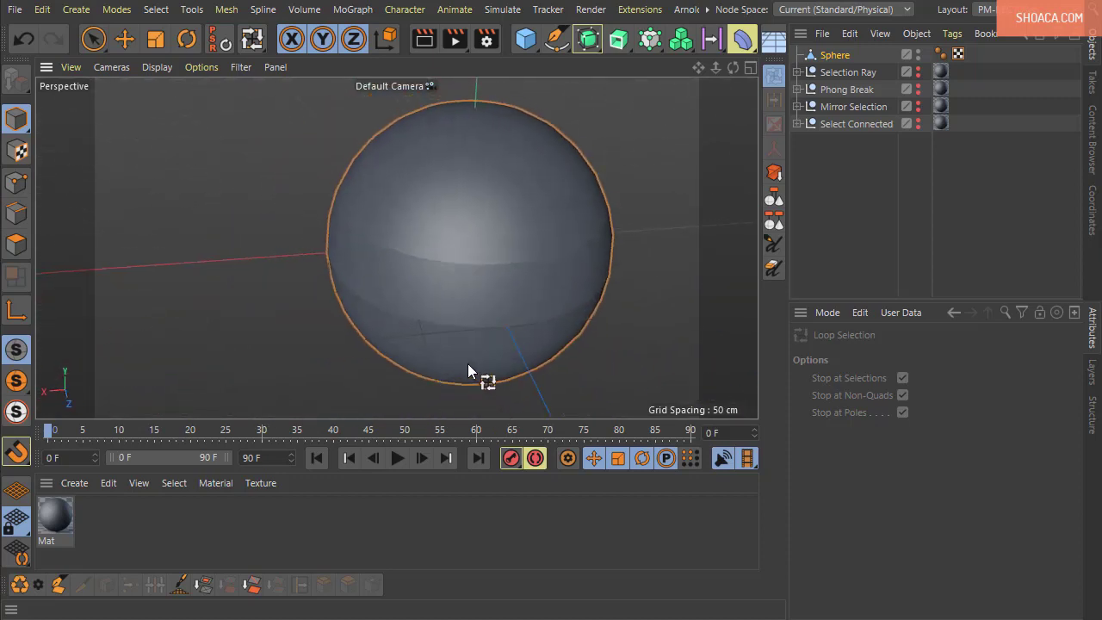
alt+drag(445, 327, 387, 310)
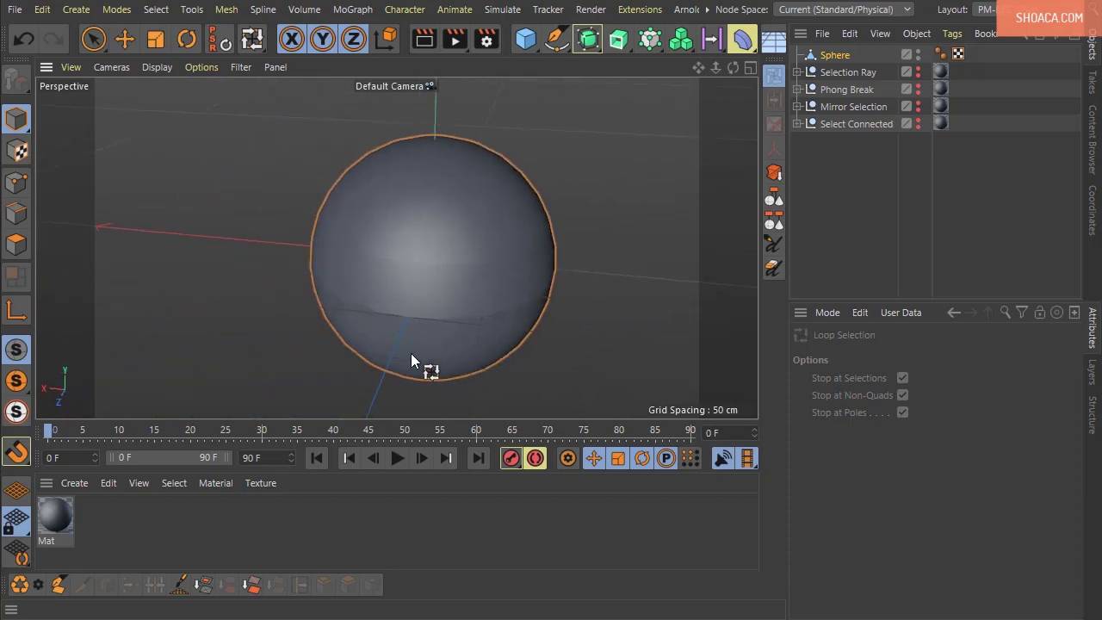
alt+drag(411, 360, 362, 321)
click(226, 8)
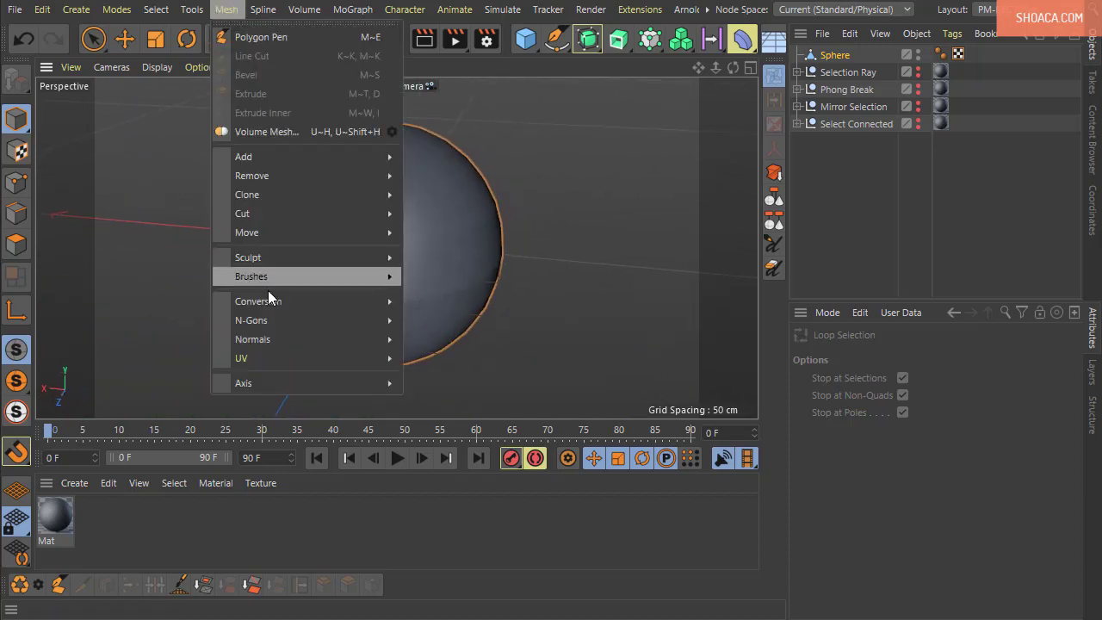
mouse_move(277, 336)
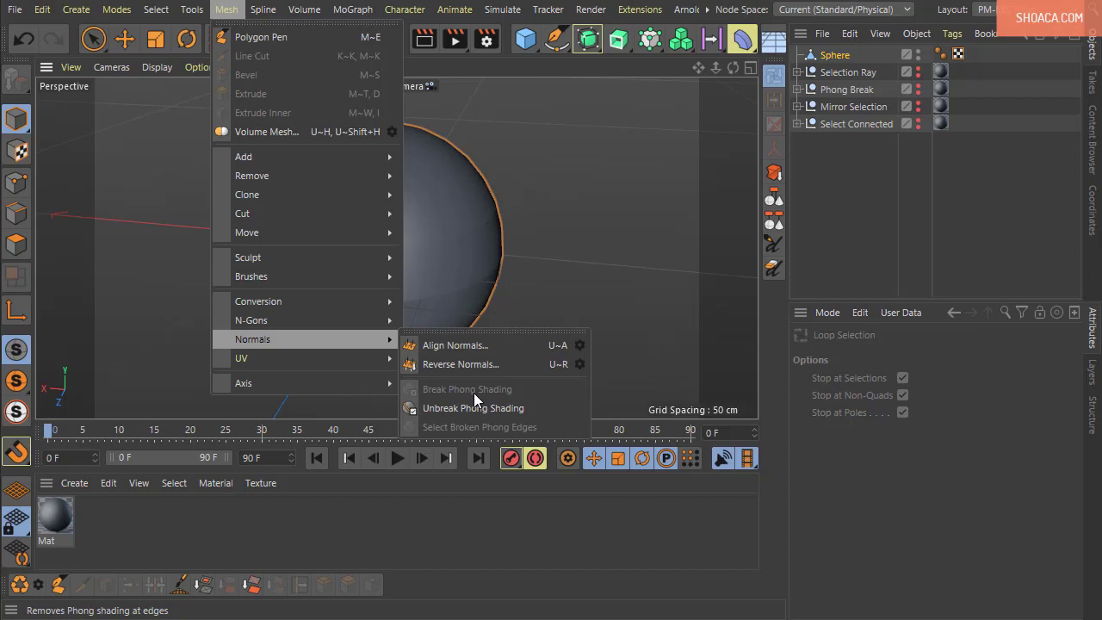
click(456, 9)
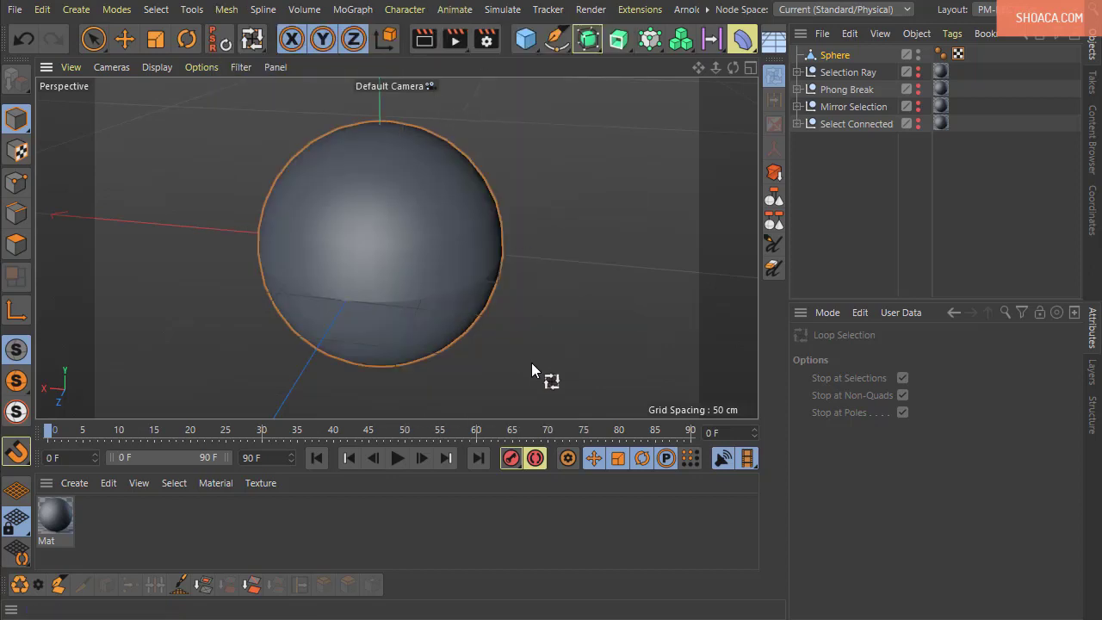
- Return to edge mode and apply Unbreak Phong Shading to the two selected edge loops
alt+drag(532, 364, 478, 325)
click(15, 212)
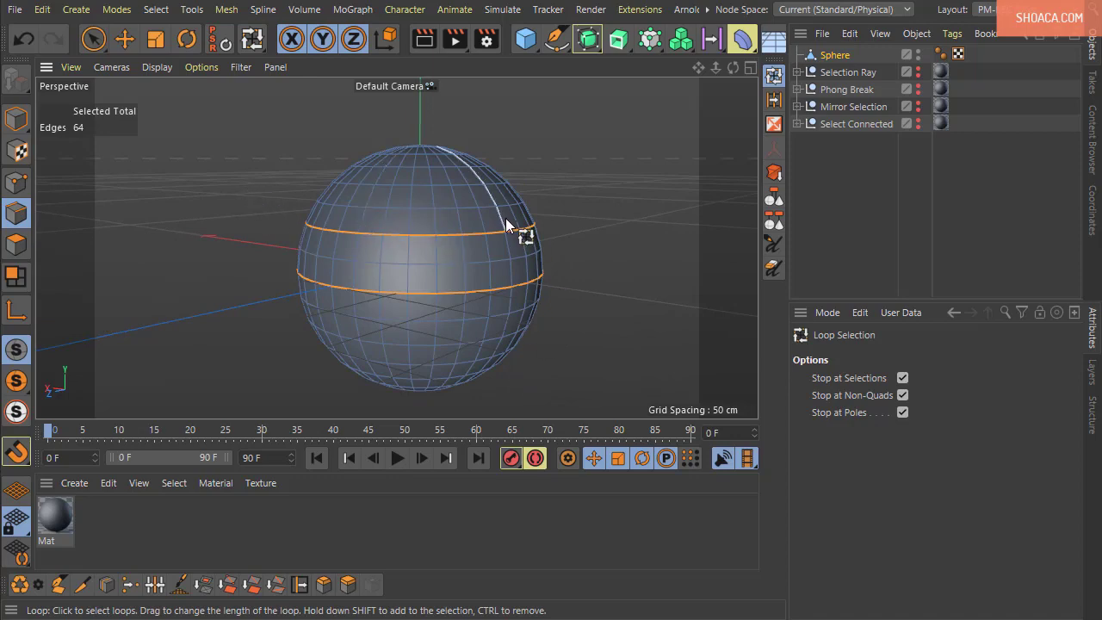
alt+middle_drag(594, 265, 558, 293)
scroll(488, 307, up, 1)
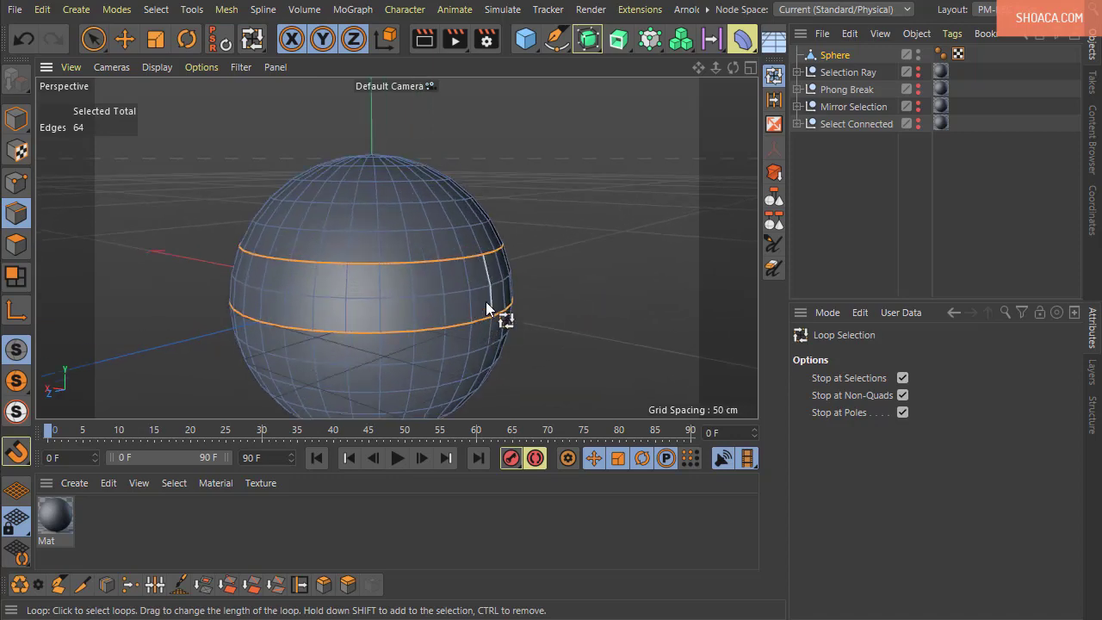
alt+drag(487, 306, 505, 332)
alt+middle_drag(505, 331, 547, 318)
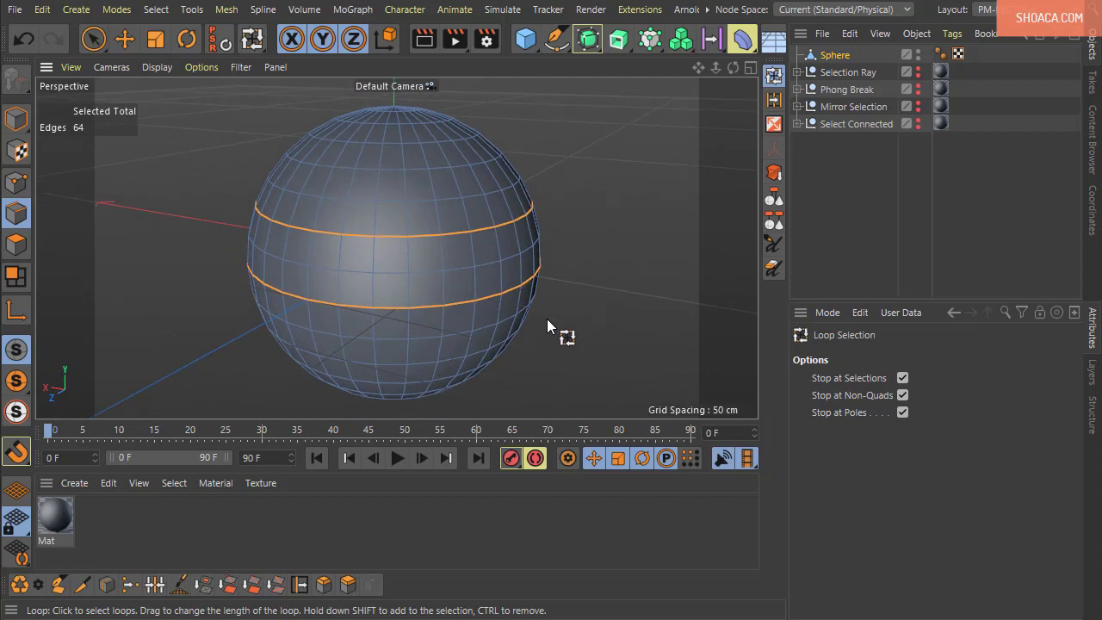
click(231, 15)
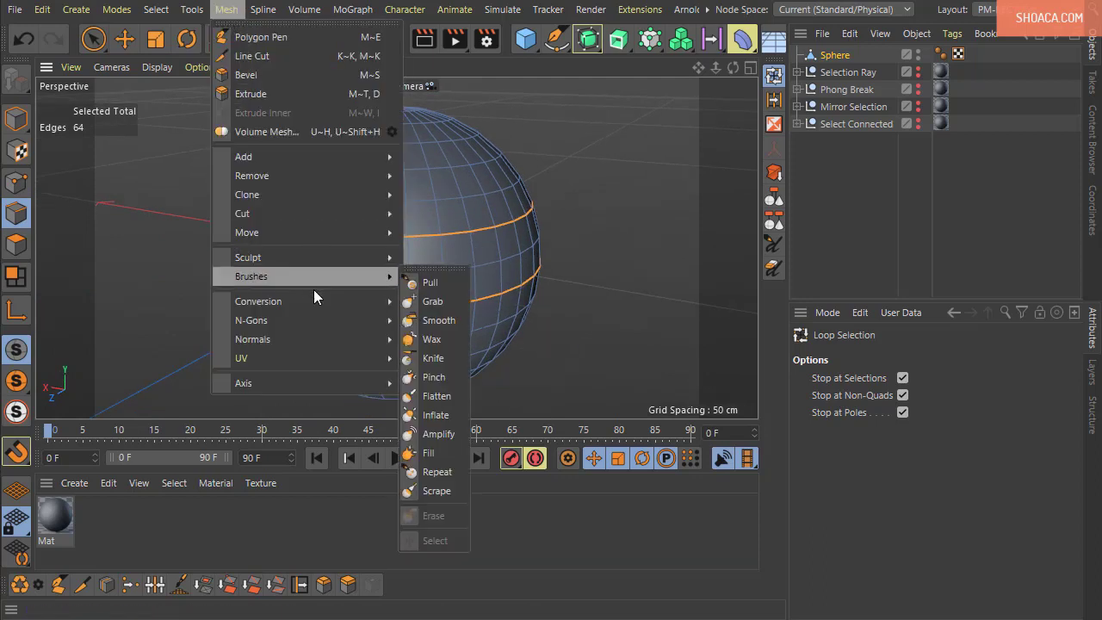
mouse_move(318, 334)
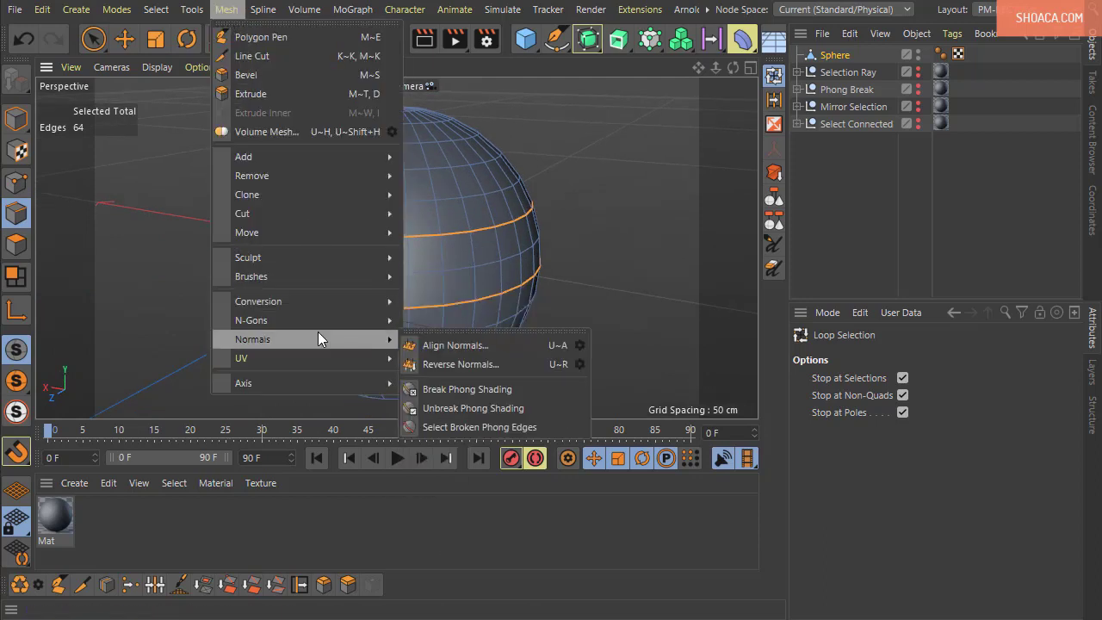
click(496, 412)
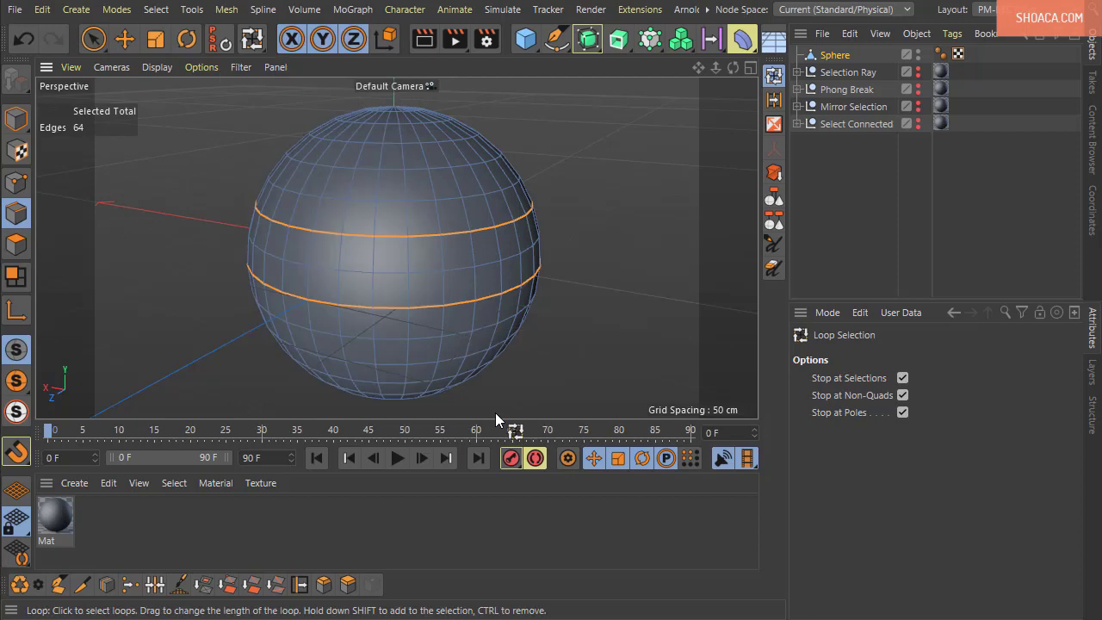
- Switch to model mode and examine the sphere's shading across the restored edge loops
click(160, 68)
click(169, 89)
click(16, 120)
mouse_move(537, 298)
alt+mouse_down()
mouse_move(449, 317)
mouse_move(416, 208)
mouse_move(546, 302)
mouse_move(520, 282)
mouse_move(527, 332)
mouse_move(497, 313)
mouse_move(497, 330)
mouse_move(485, 282)
mouse_move(484, 312)
alt+mouse_up()
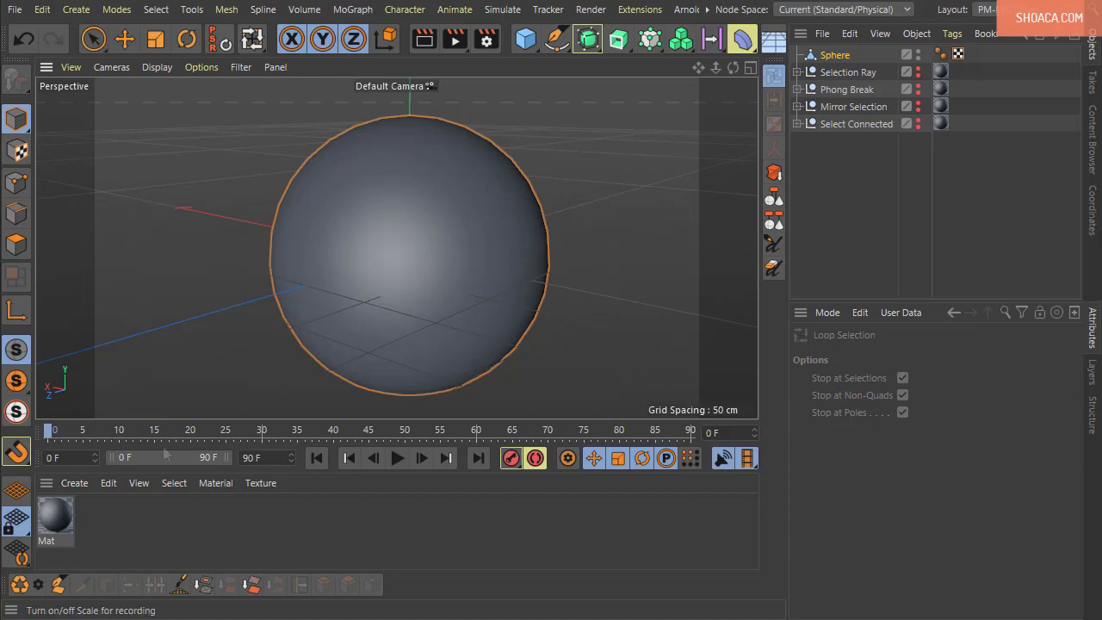
click(155, 9)
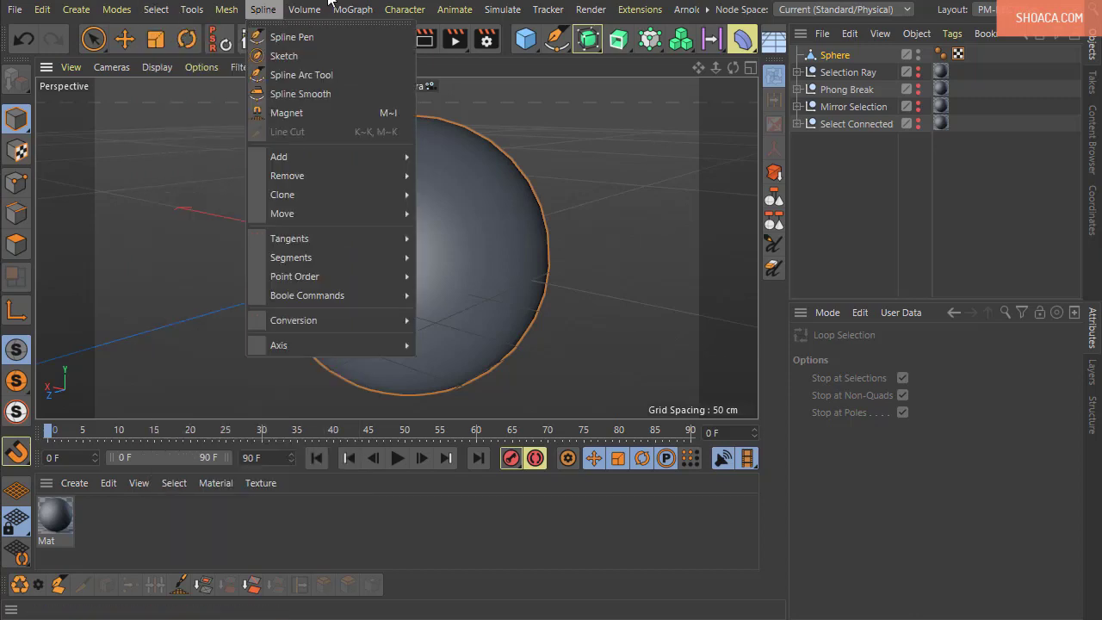
click(332, 3)
- Delete the sphere, make the Mirror Selection object visible, and frame its two cylinders in the viewport
click(848, 57)
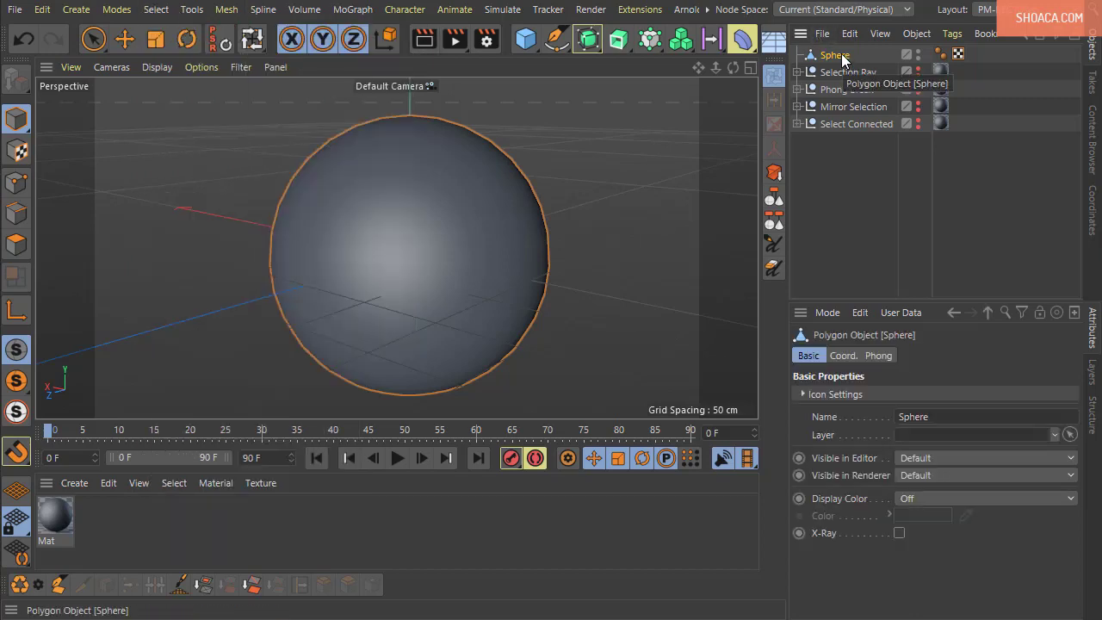
key(Delete)
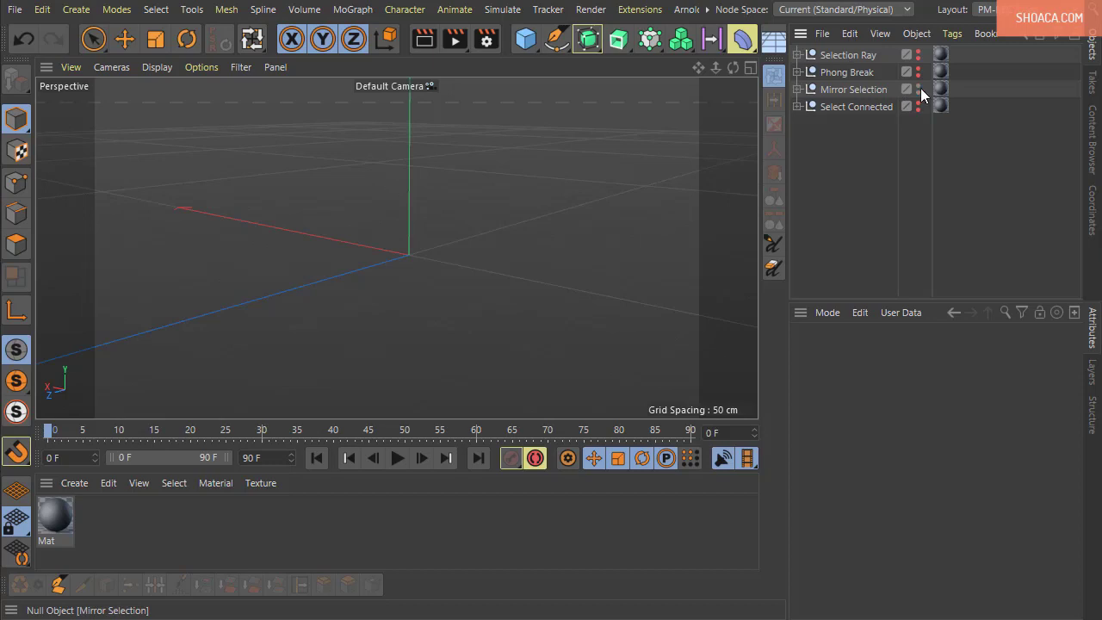
key(h)
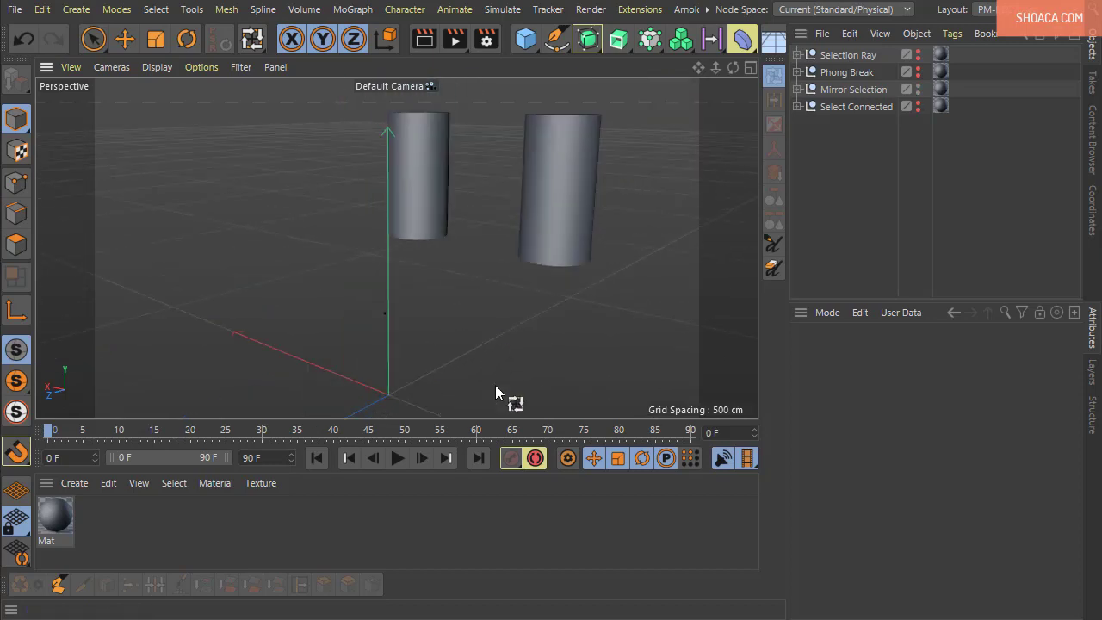
alt+drag(495, 385, 523, 283)
scroll(520, 287, up, 5)
alt+middle_drag(529, 323, 540, 383)
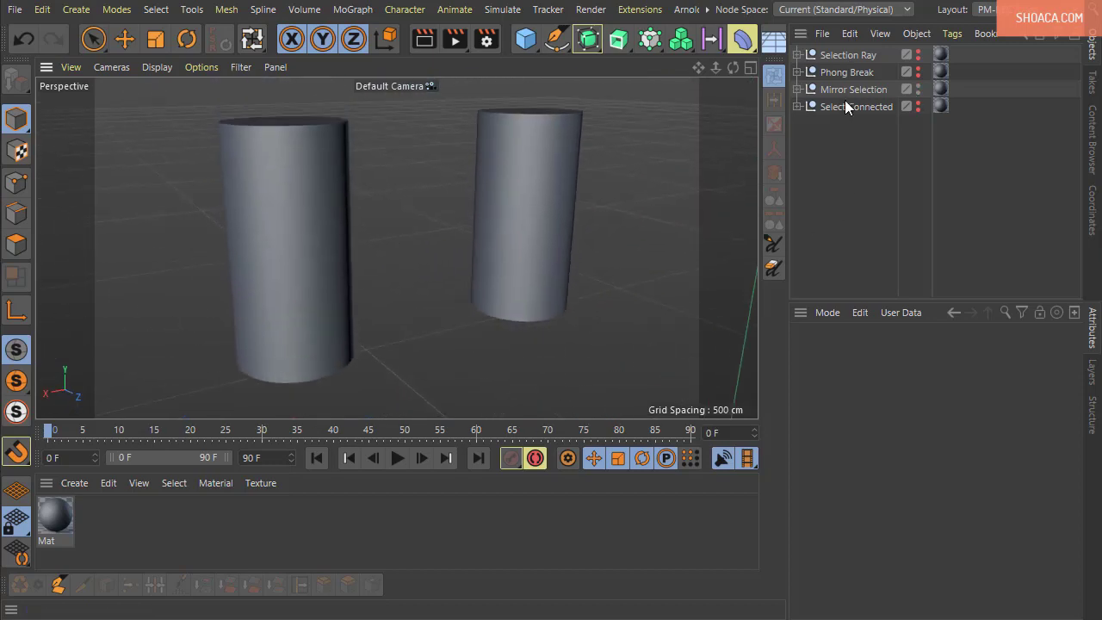
- Select Cylinder.1 inside the Mirror Selection object, switch to polygon mode, and view both cylinders side by side
click(798, 90)
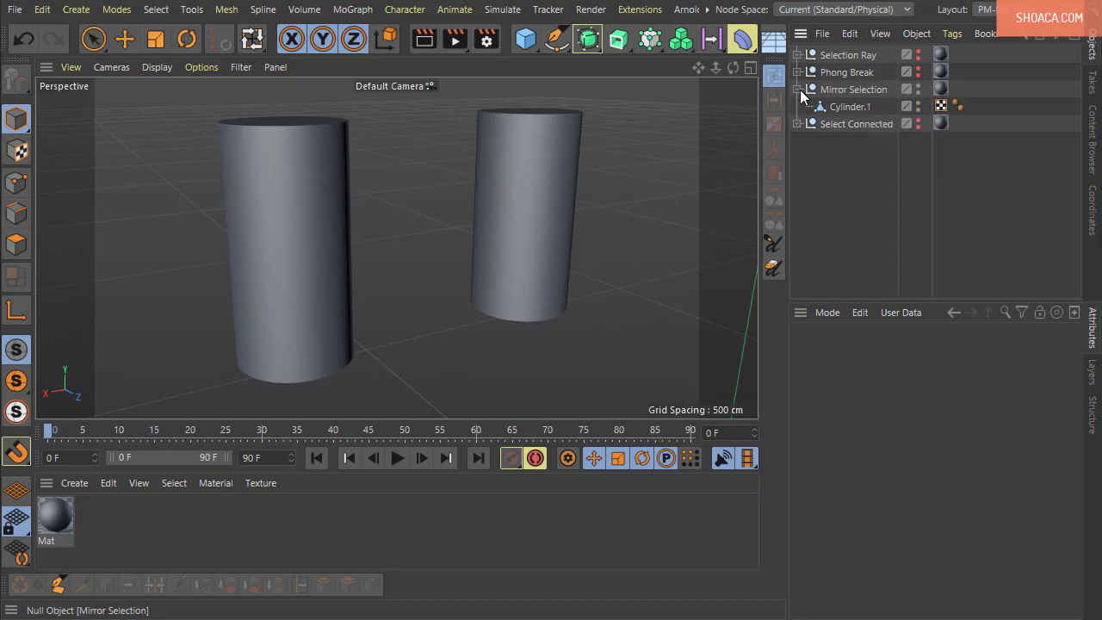
click(843, 108)
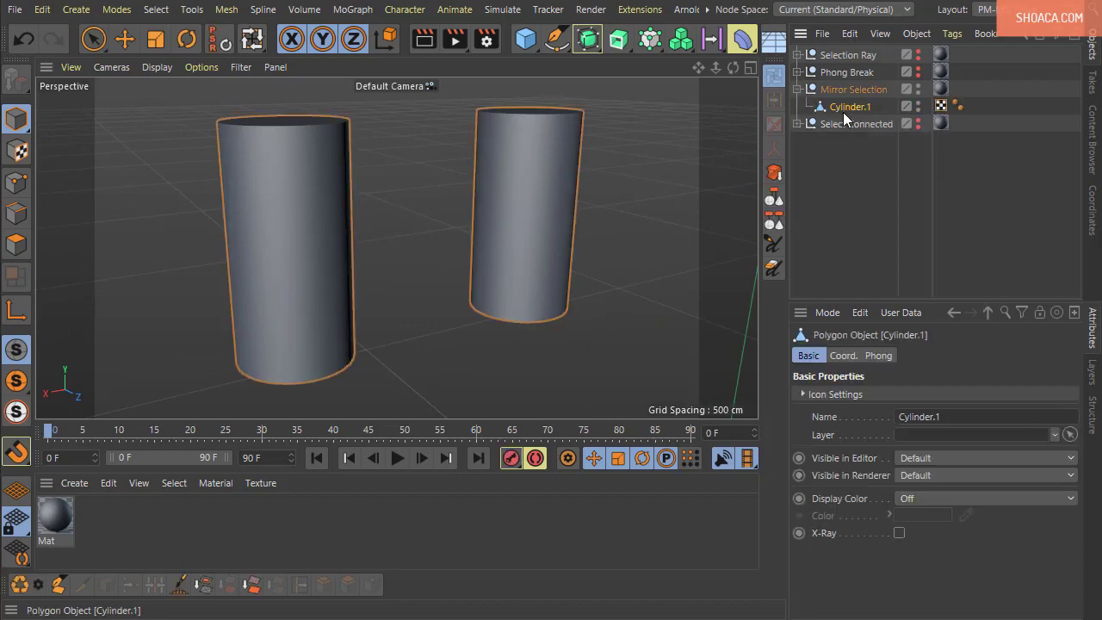
click(25, 249)
alt+drag(508, 330, 472, 304)
alt+drag(584, 328, 352, 350)
alt+drag(546, 308, 530, 334)
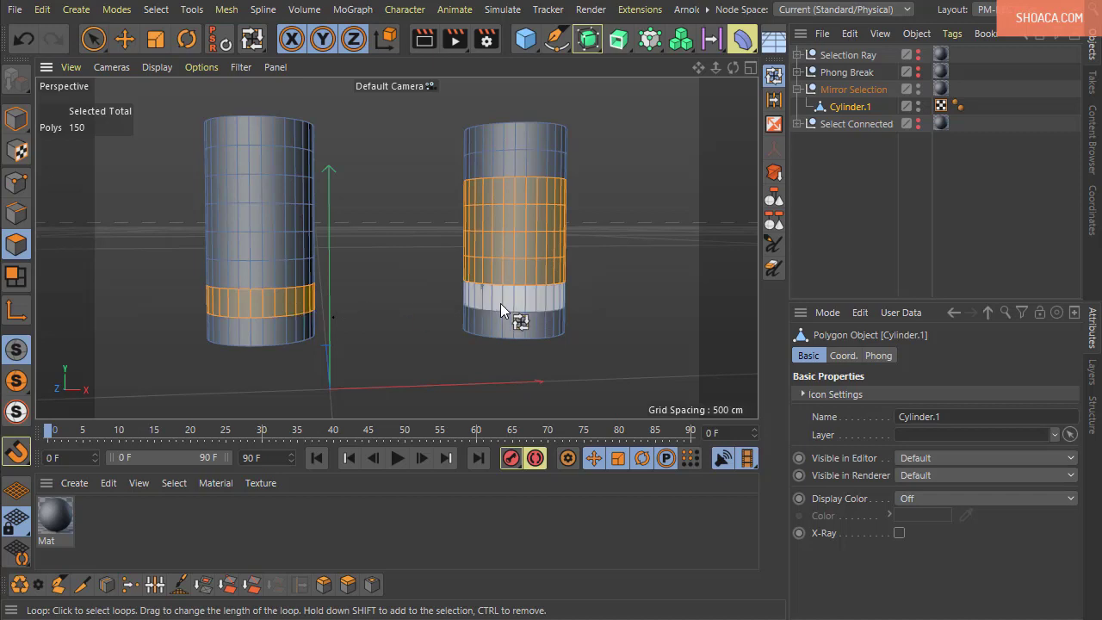
alt+middle_drag(387, 328, 384, 332)
alt+drag(384, 330, 416, 333)
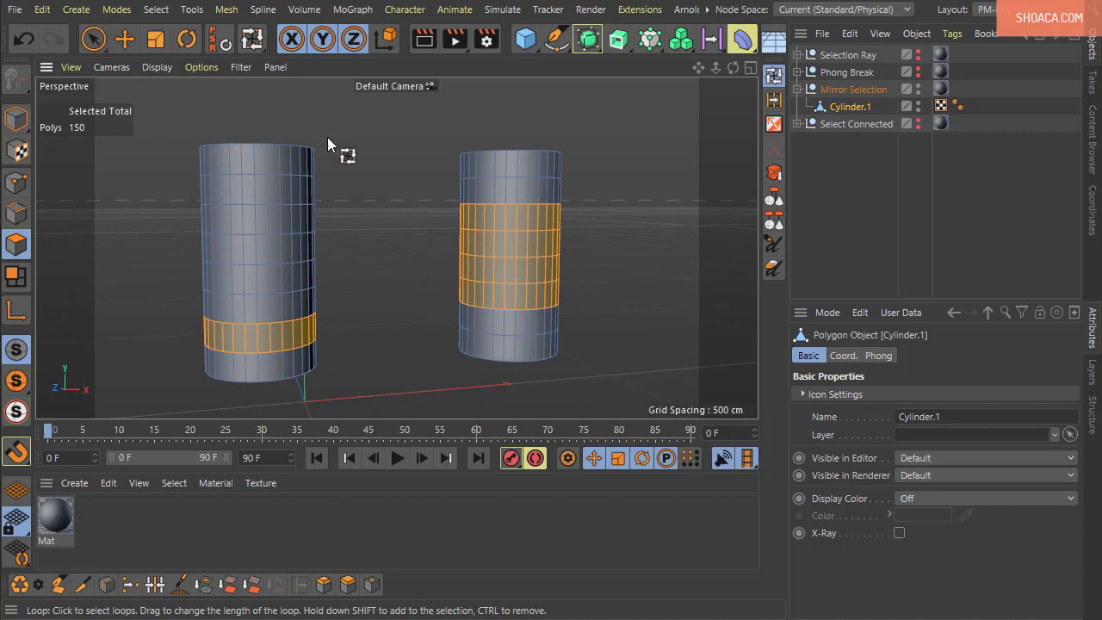
- Open the Mirror Selection options for Cylinder.1 and examine the available Space and Mirror Plane choices
click(228, 11)
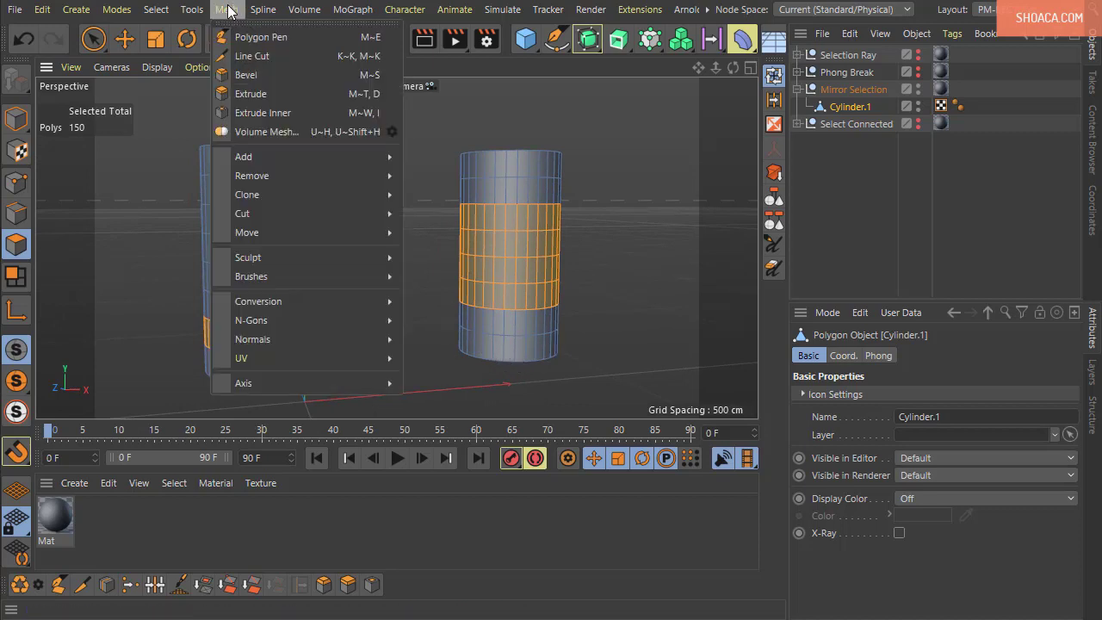
mouse_move(156, 9)
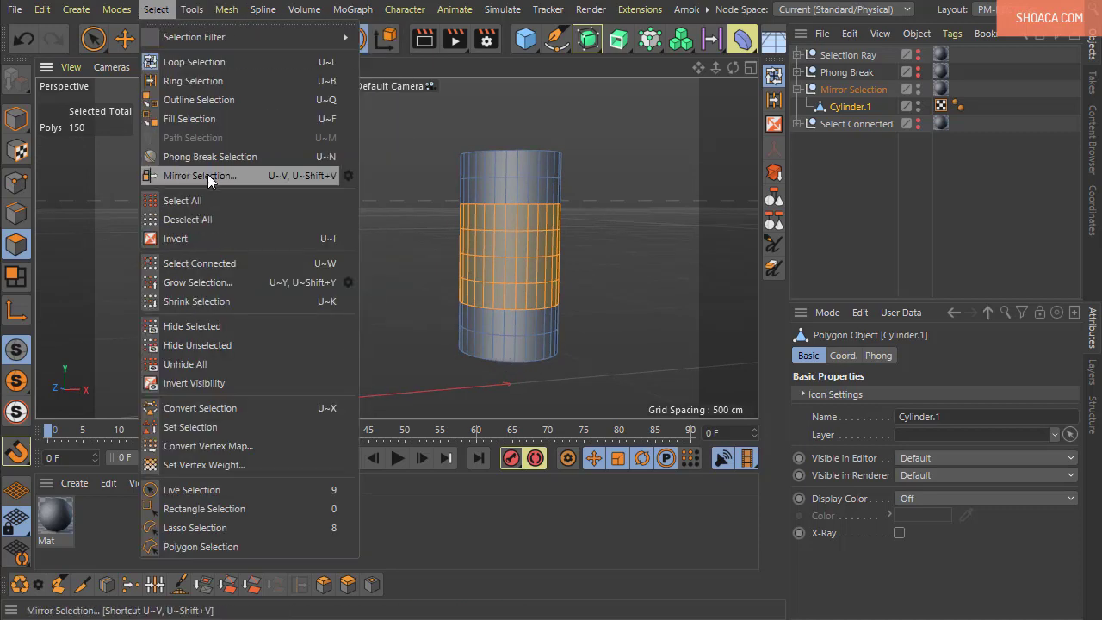
click(347, 177)
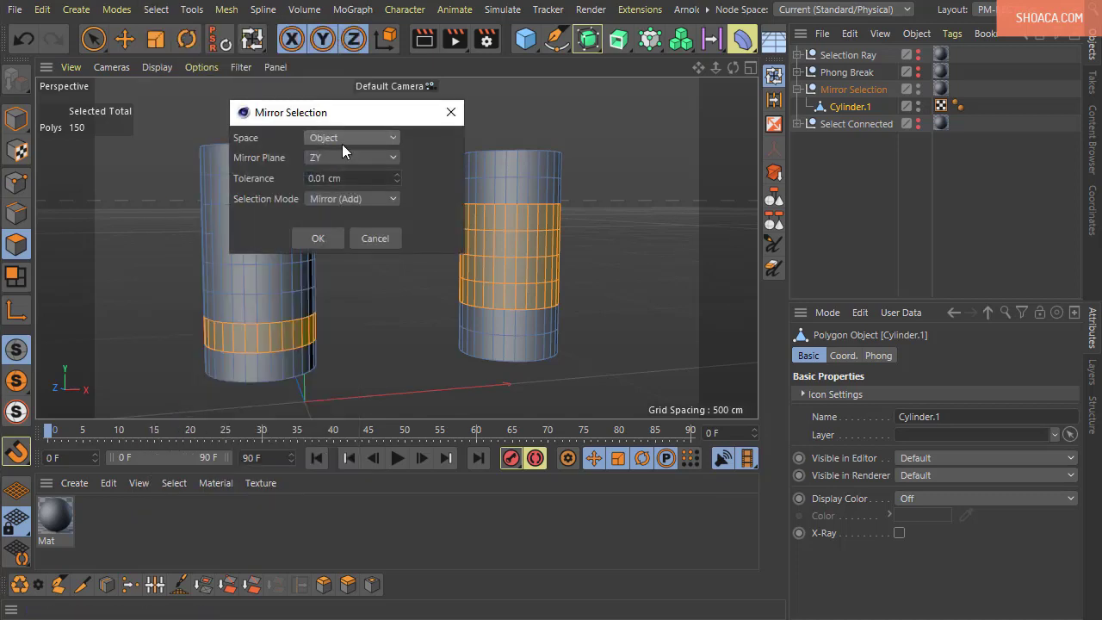
drag(348, 125, 762, 179)
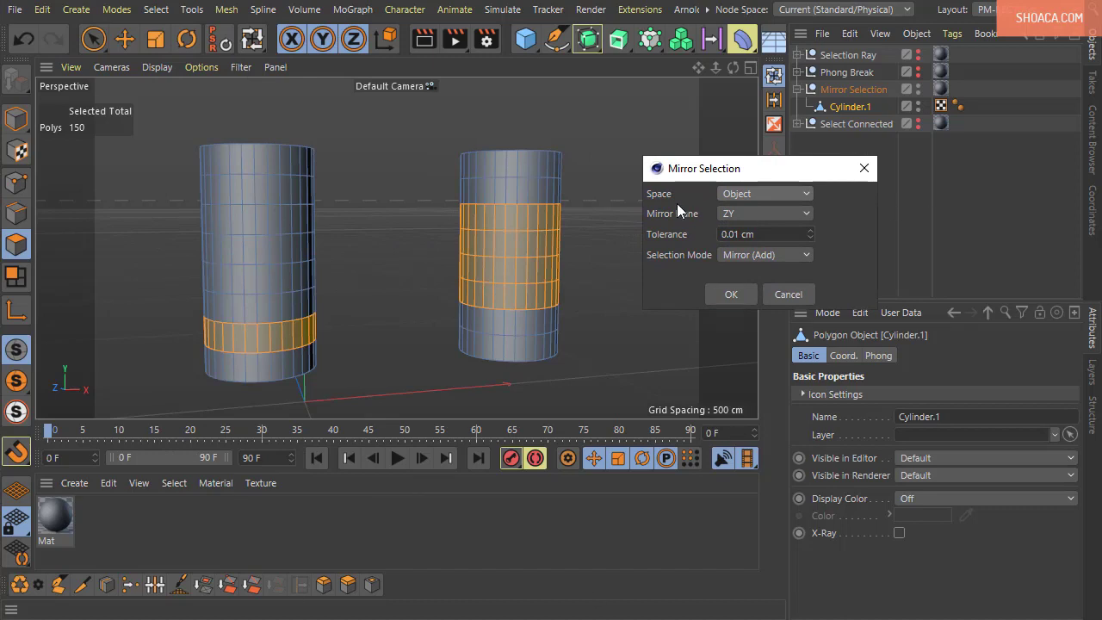
click(757, 195)
click(700, 191)
click(763, 214)
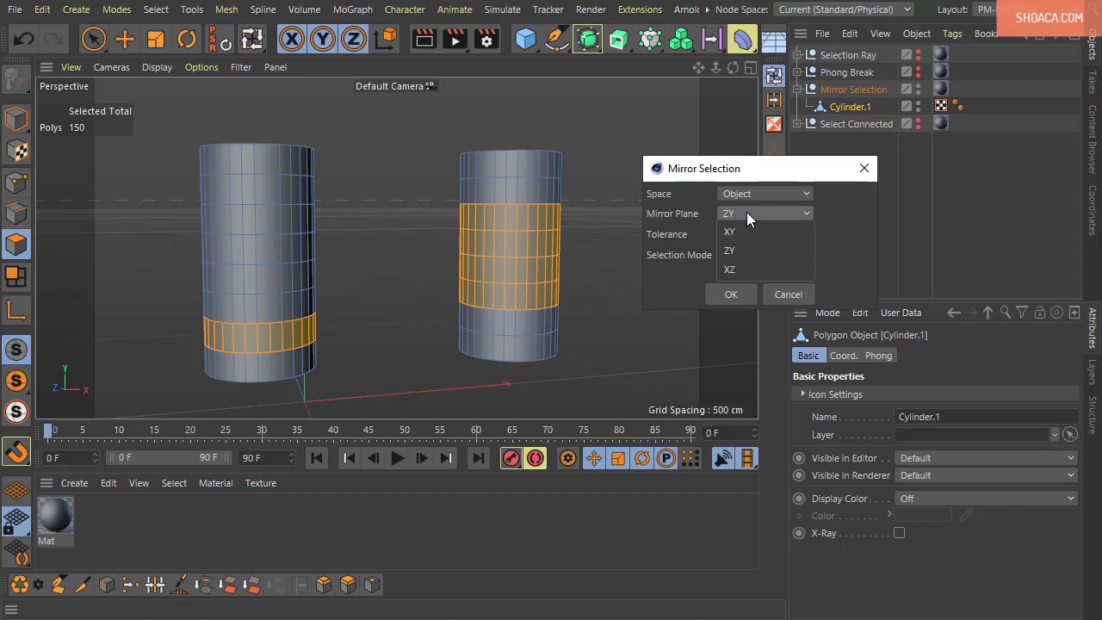
click(743, 213)
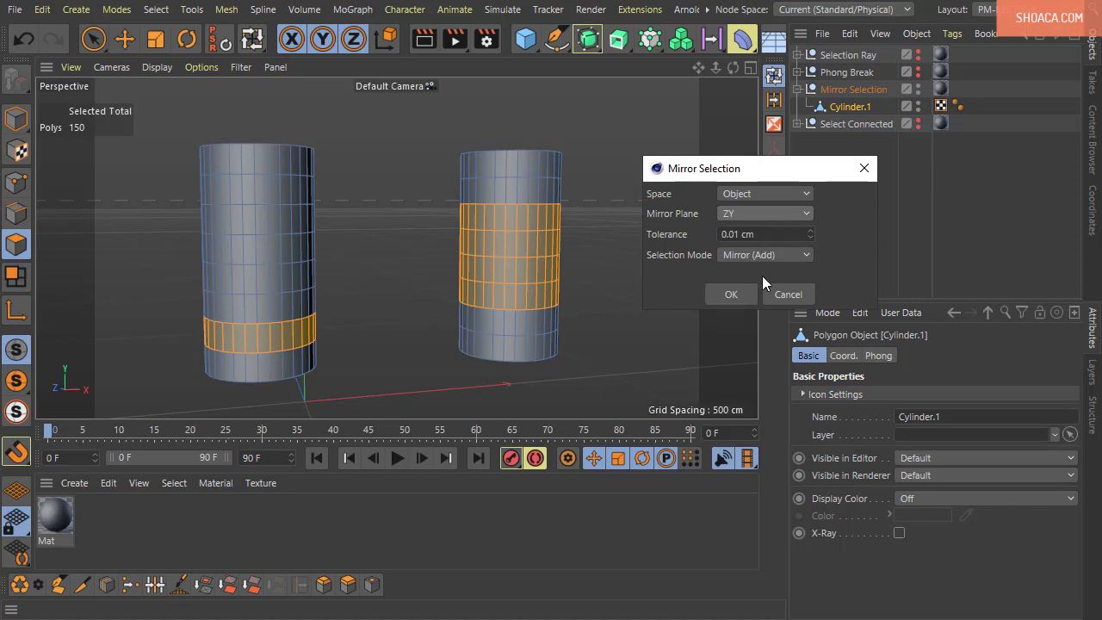
- Swap the polygon selections between the two cylinders with Mirror Selection's Flip mode across the object's ZY plane, and undo the swap
click(765, 260)
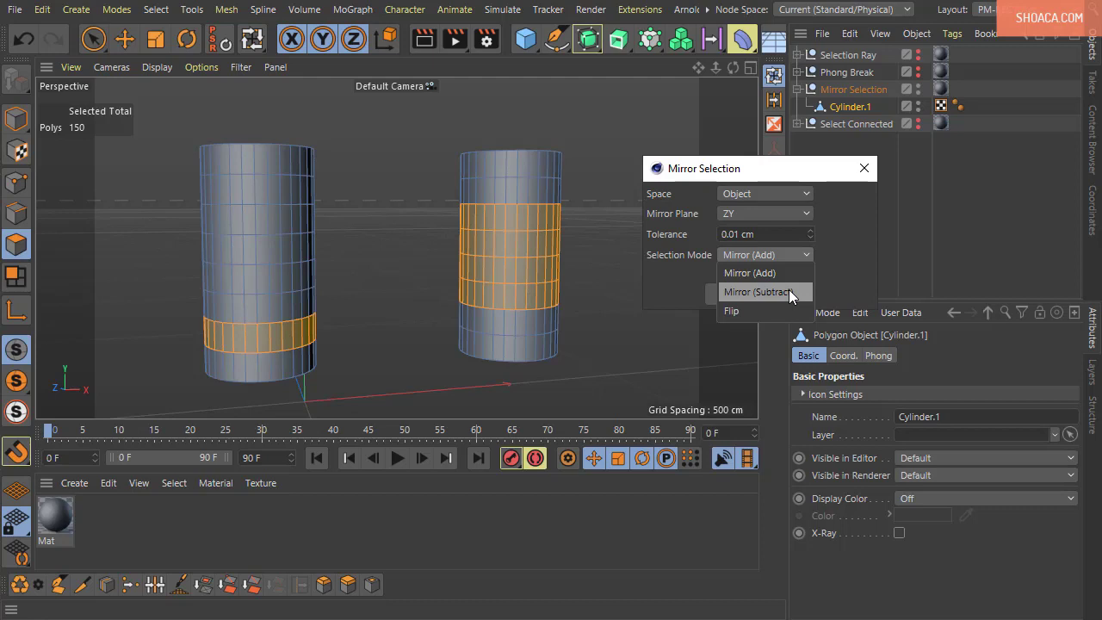
click(777, 310)
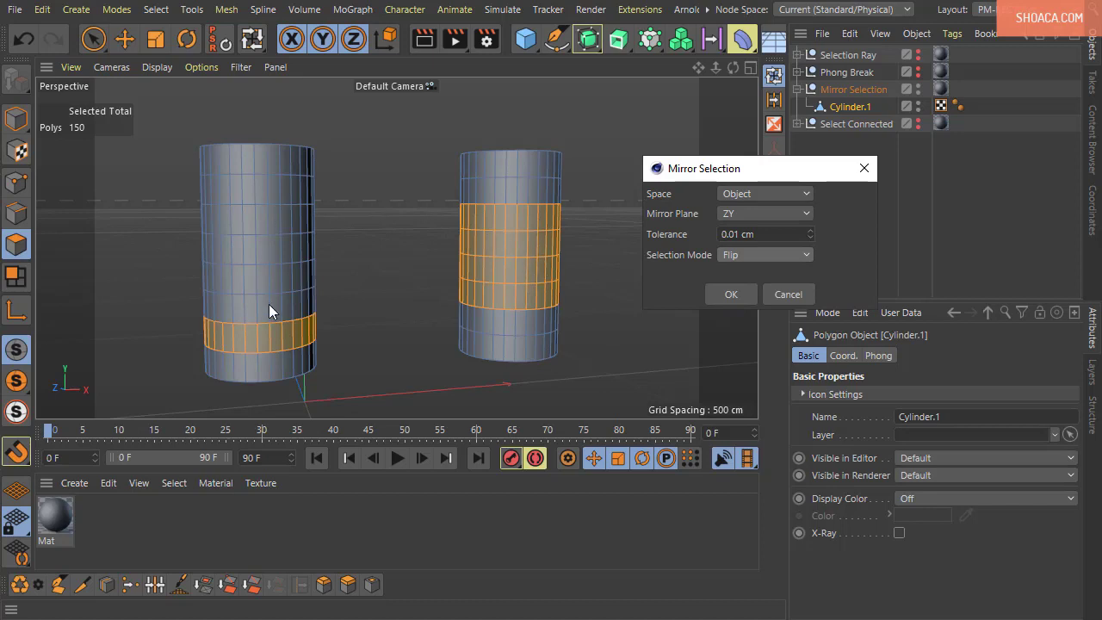
click(739, 296)
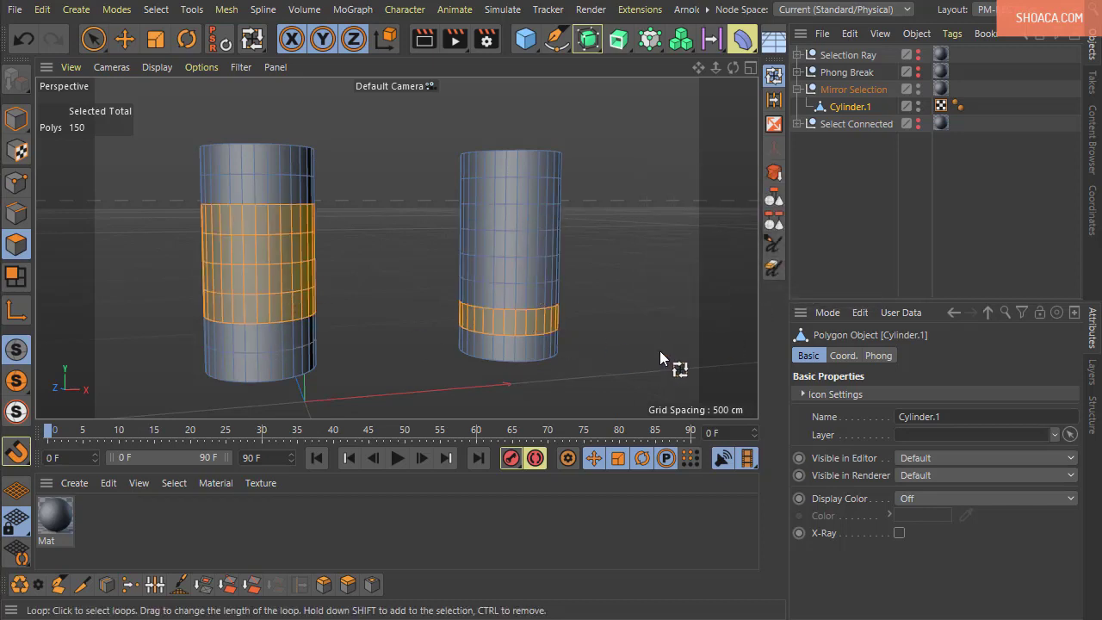
key(ctrl+z)
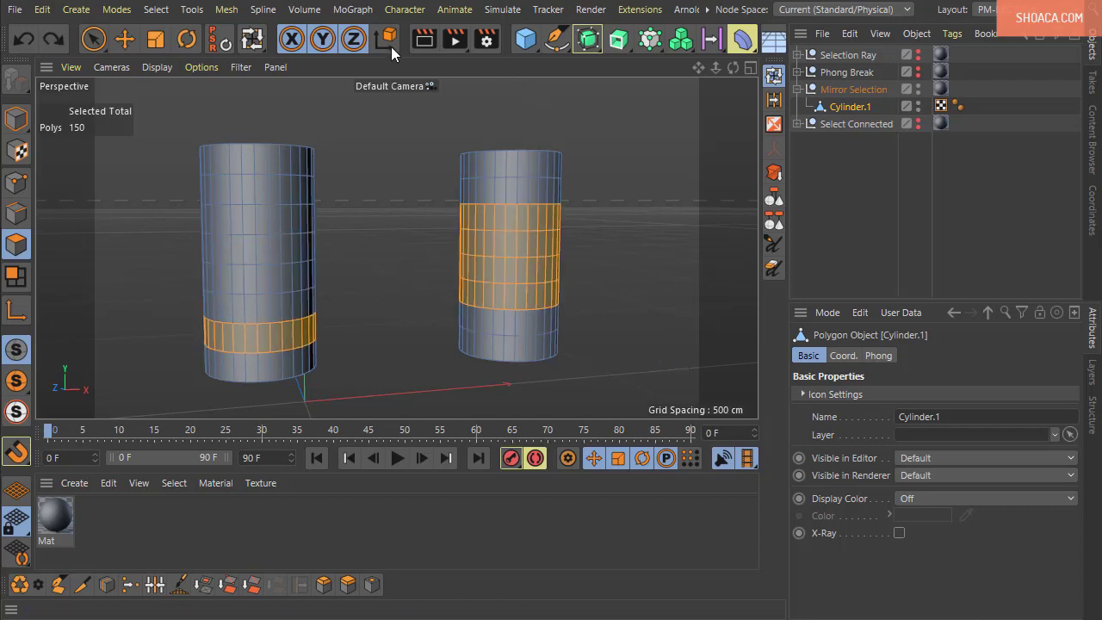
- Set Mirror Selection to Mirror (Add), apply it across the object's ZY plane to both cylinders, and undo it
click(159, 9)
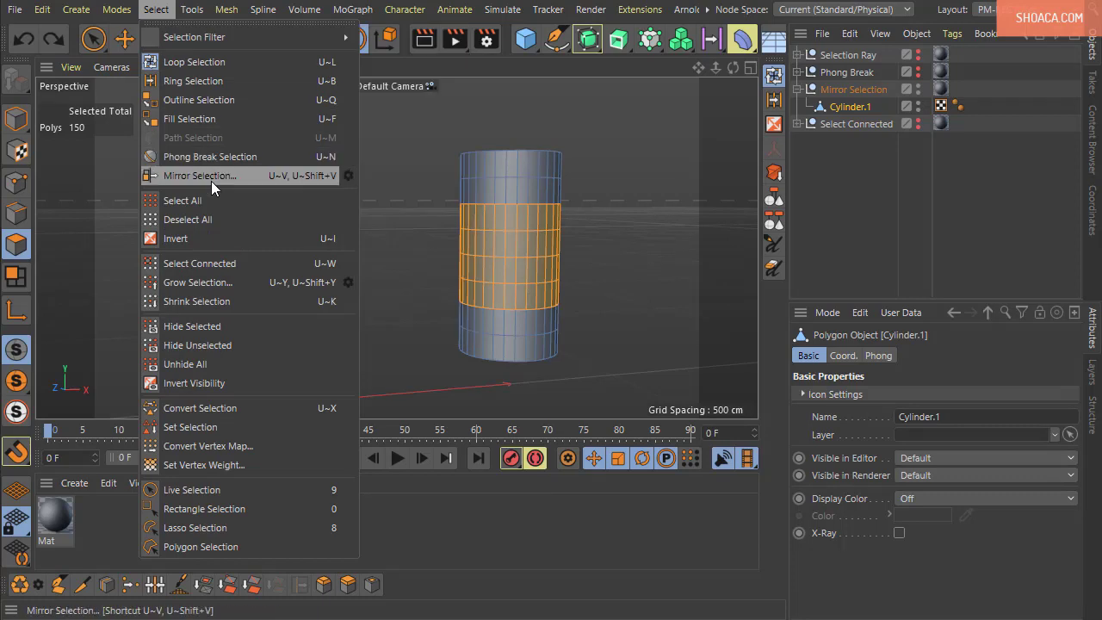
click(348, 175)
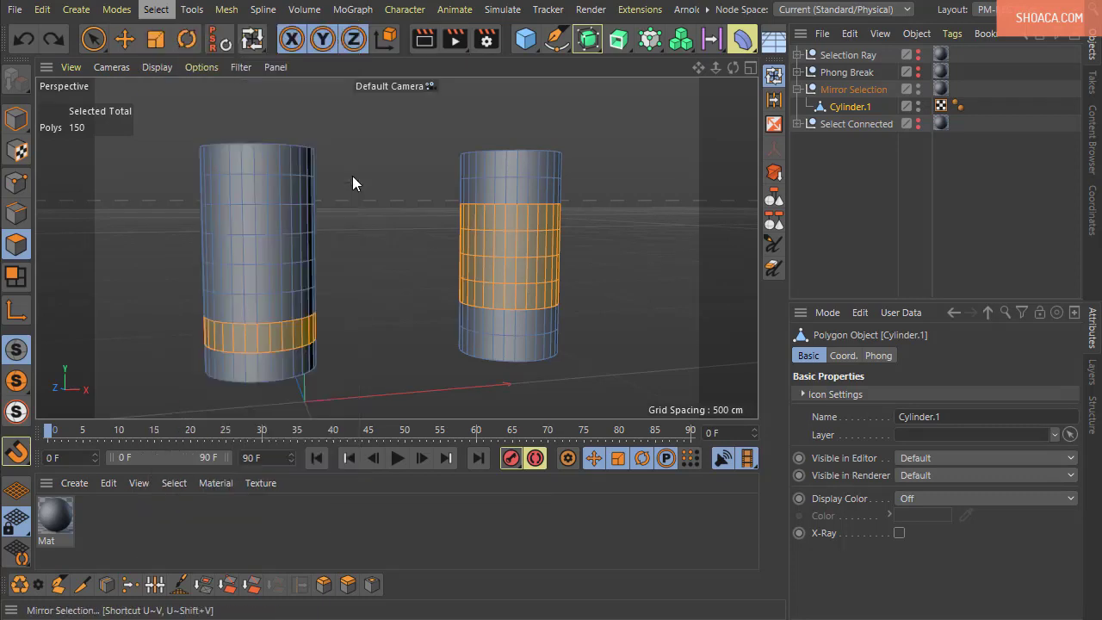
drag(319, 116, 817, 165)
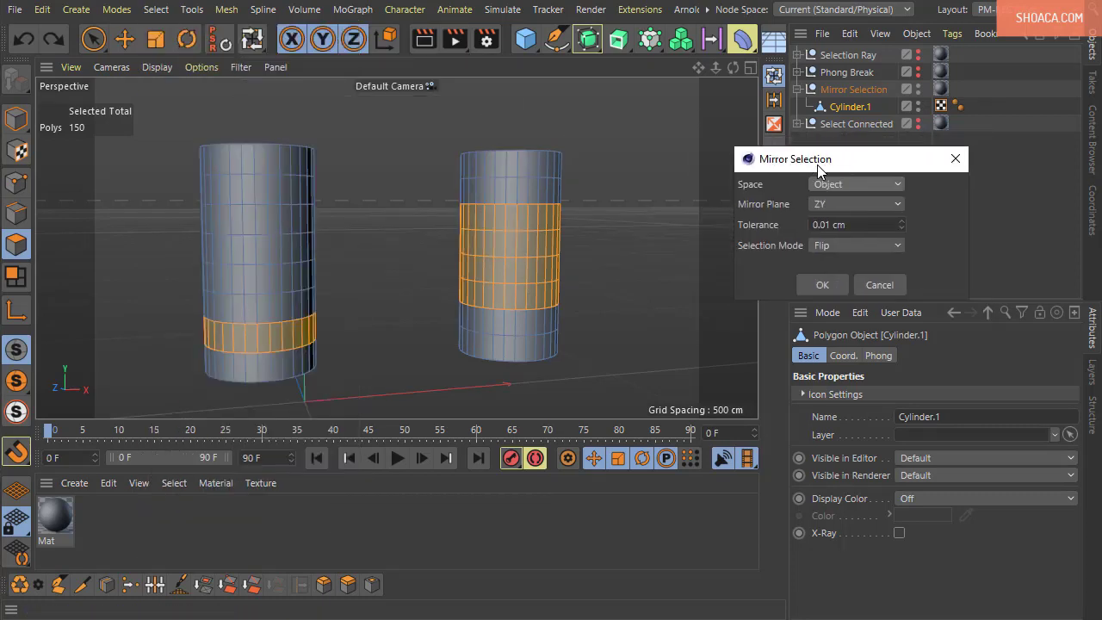
click(878, 248)
click(872, 264)
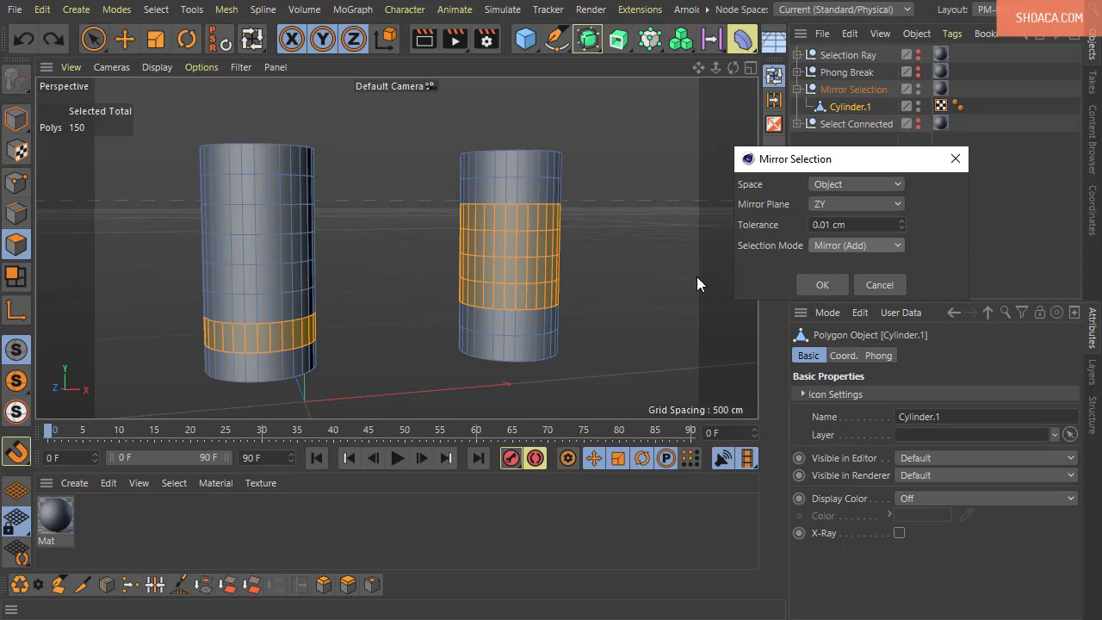
click(823, 284)
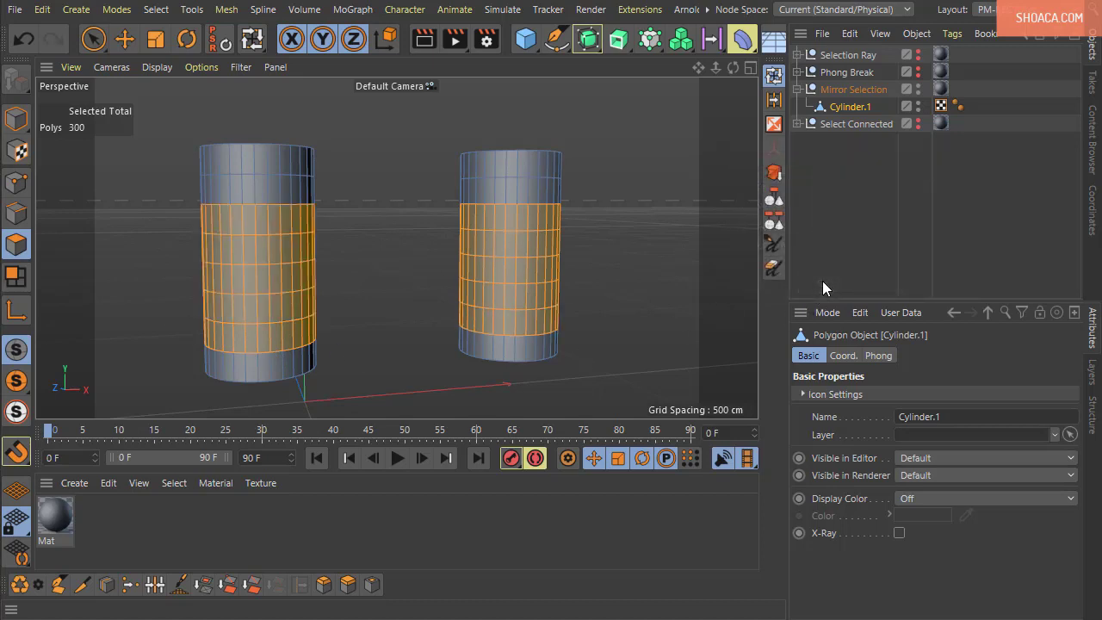
key(ctrl+z)
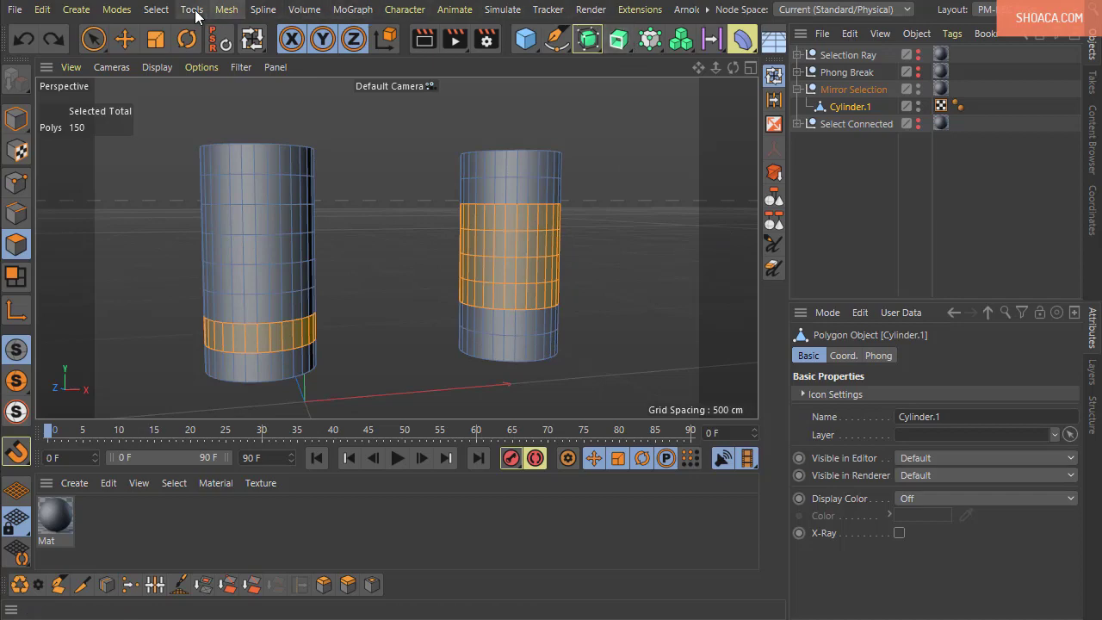
- Repeat Mirror Selection on the cylinders with the existing Mirror (Add) settings, and undo the combined selection
click(156, 10)
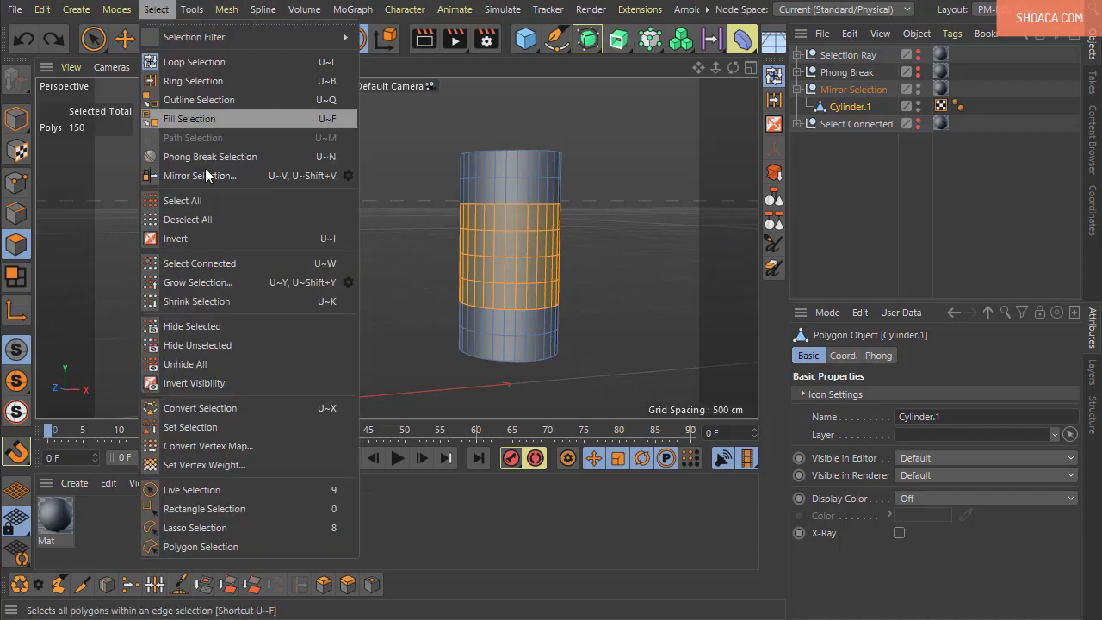
click(345, 177)
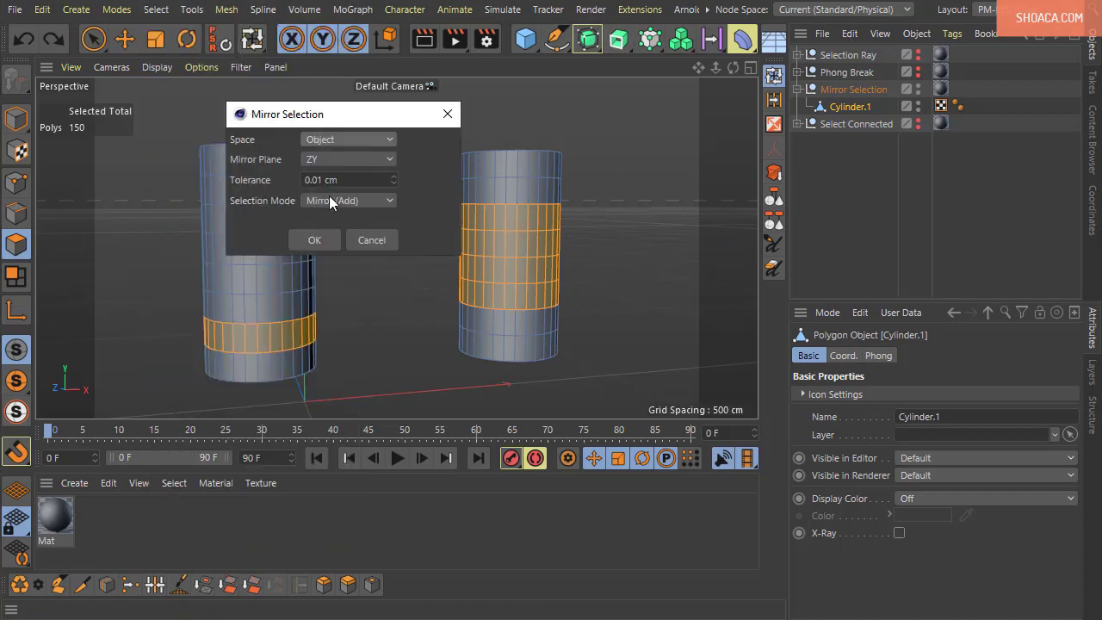
drag(360, 122, 887, 167)
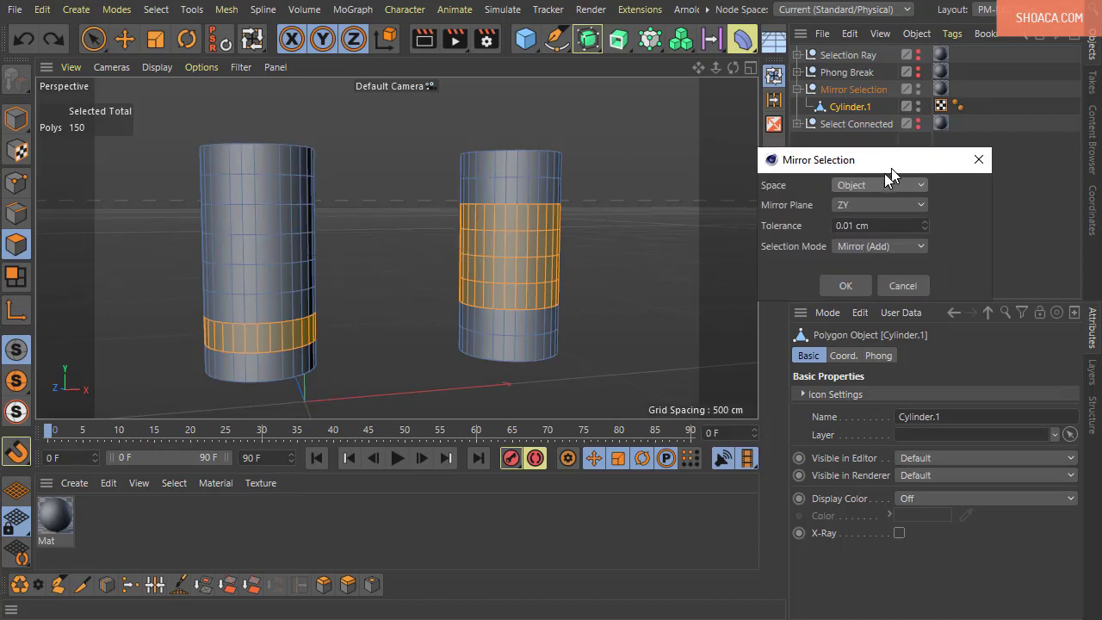
click(839, 286)
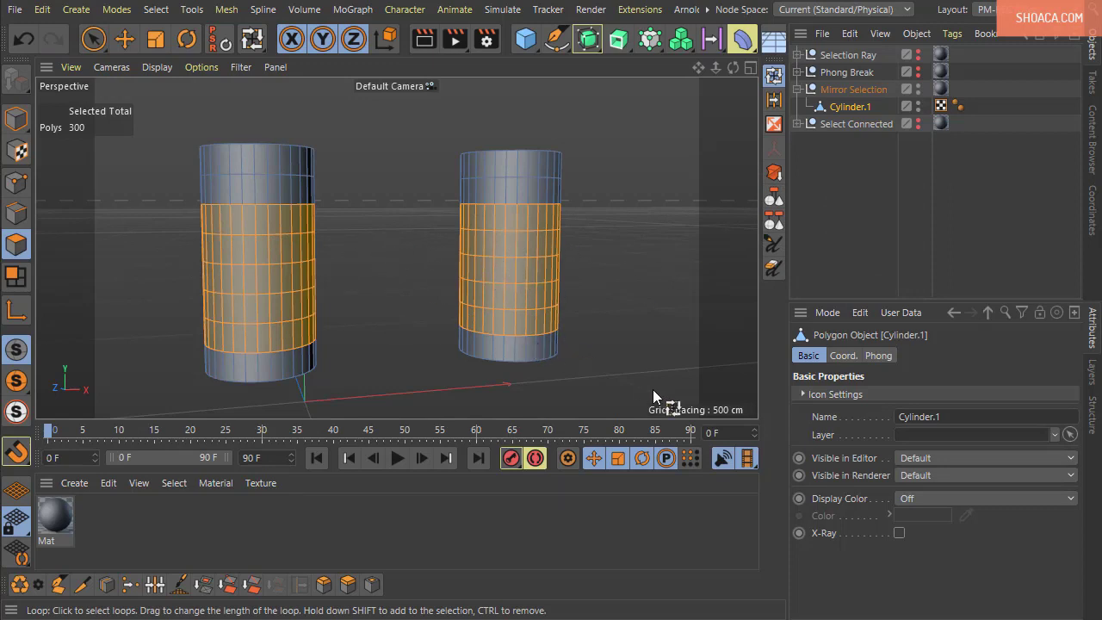
key(ctrl+z)
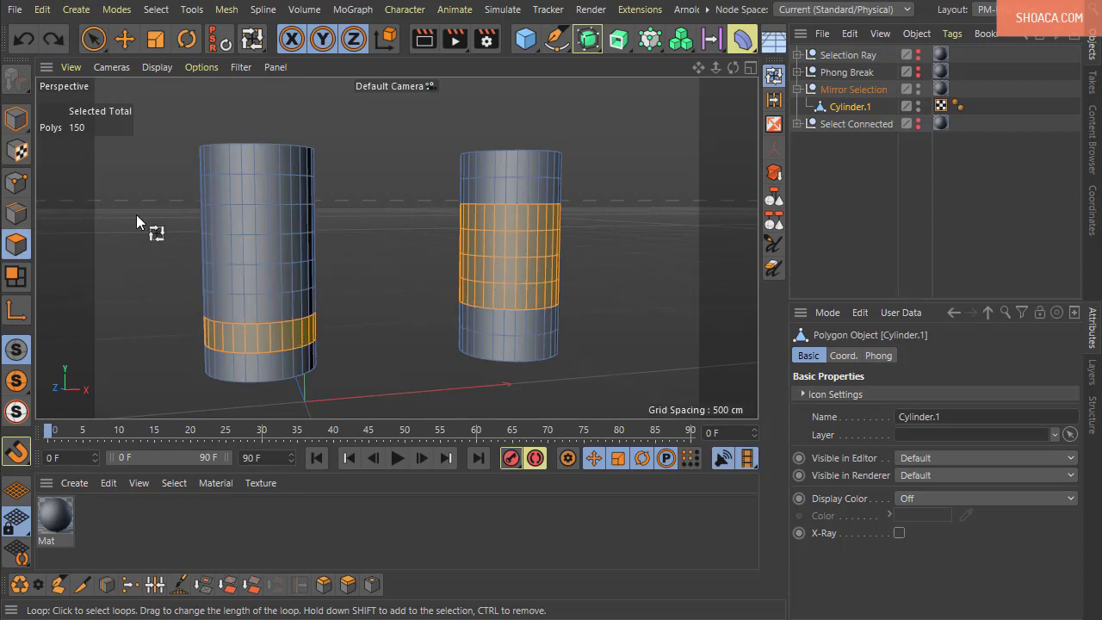
click(274, 337)
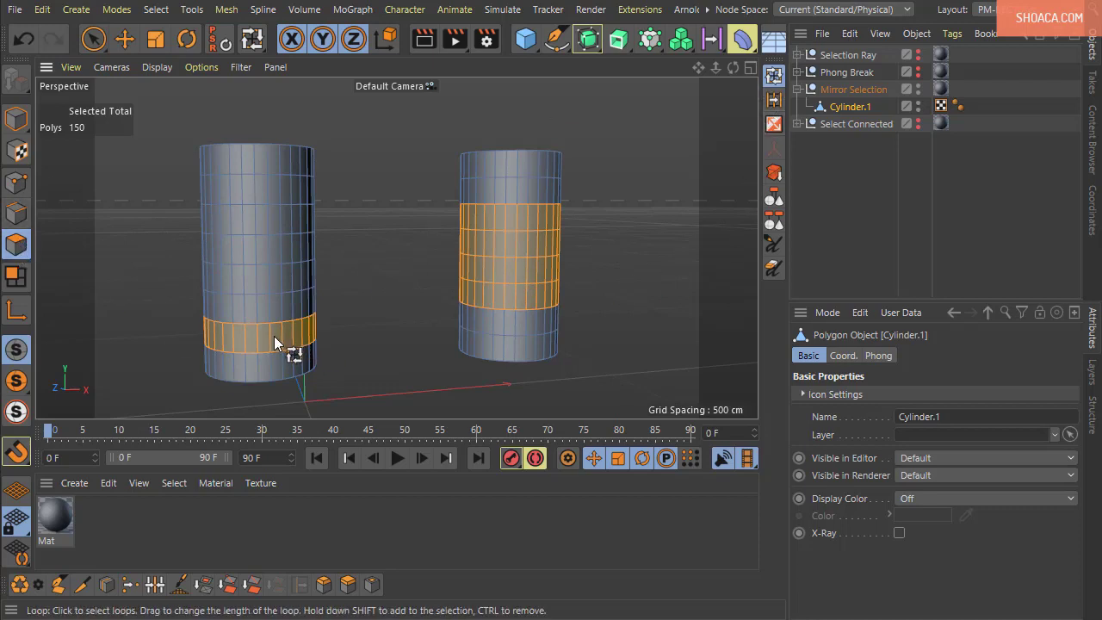
shift+click(263, 286)
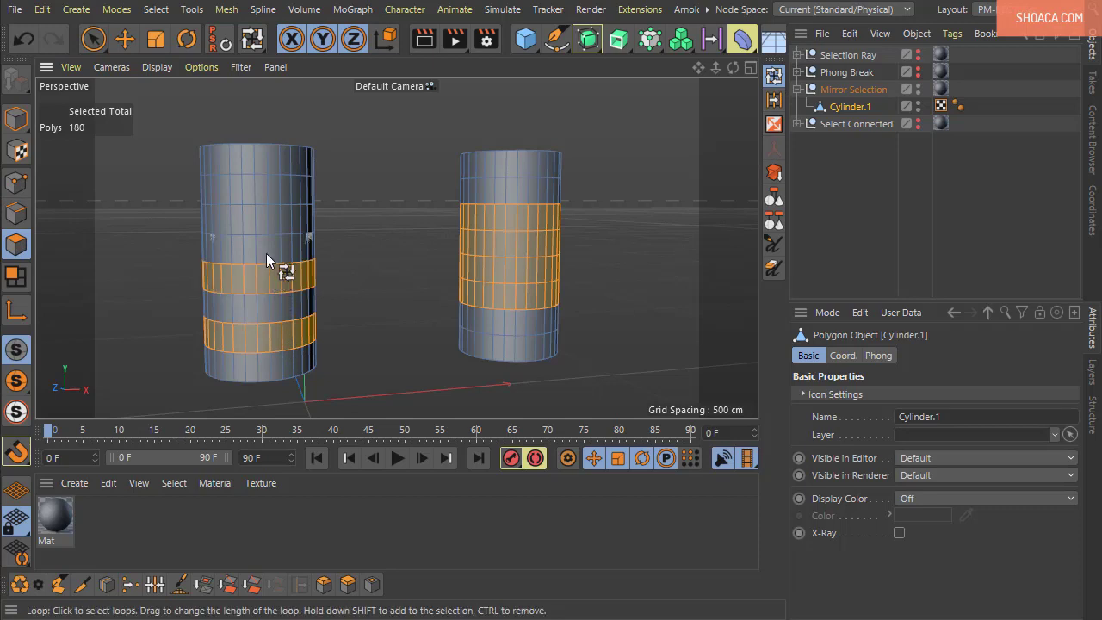
shift+click(264, 253)
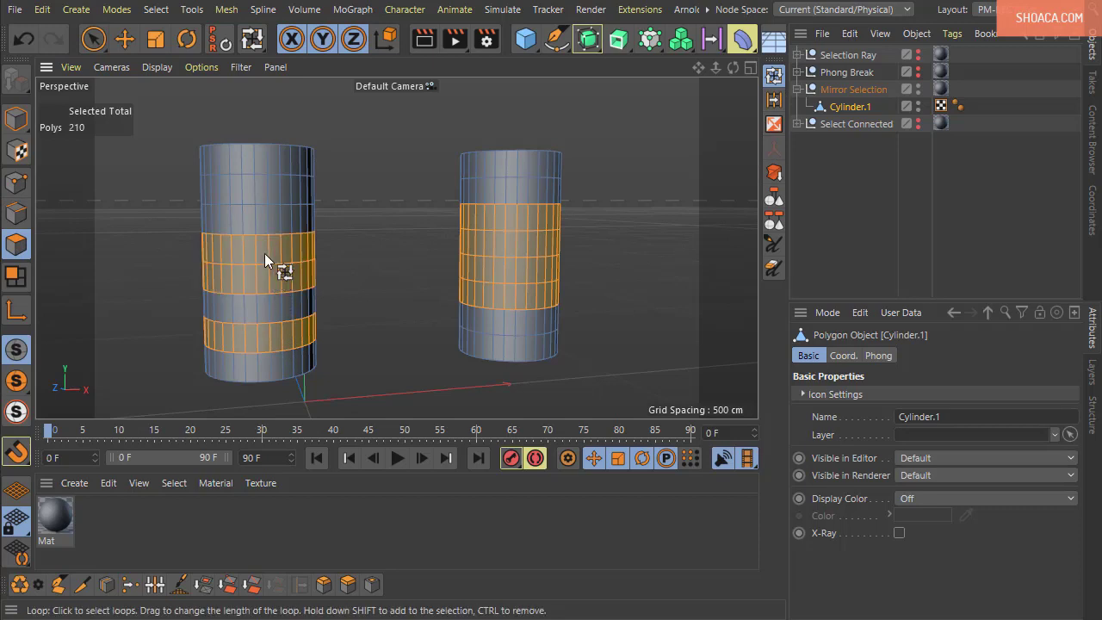
click(322, 327)
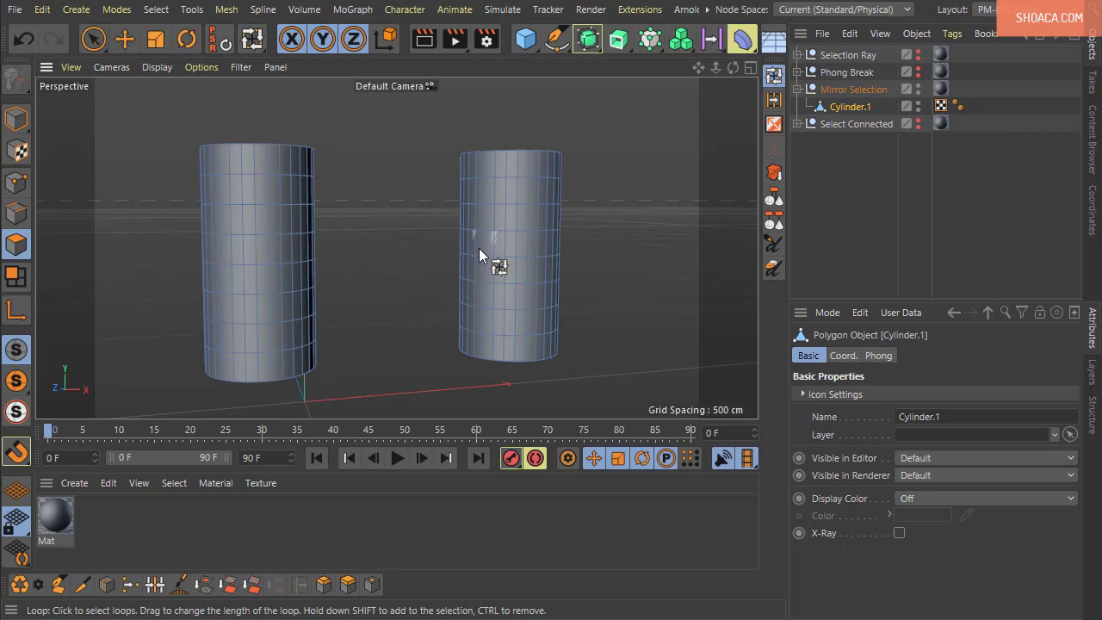
- Loop-select two adjacent middle bands of polygons on the left cylinder and add five adjacent bands on the right cylinder
click(265, 246)
shift+click(257, 275)
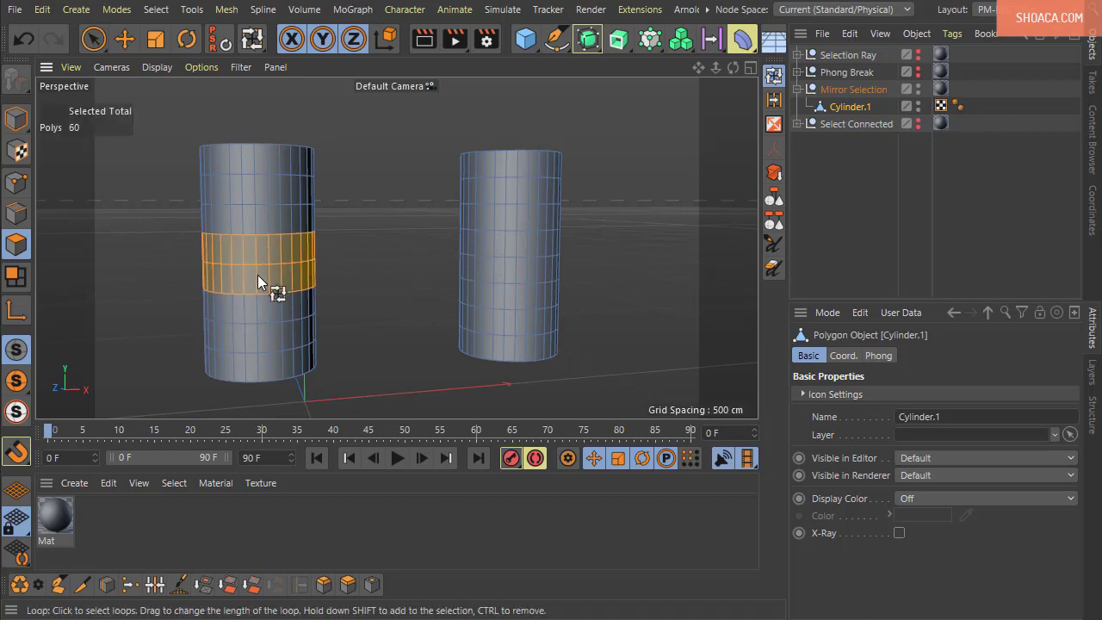
shift+drag(486, 191, 490, 294)
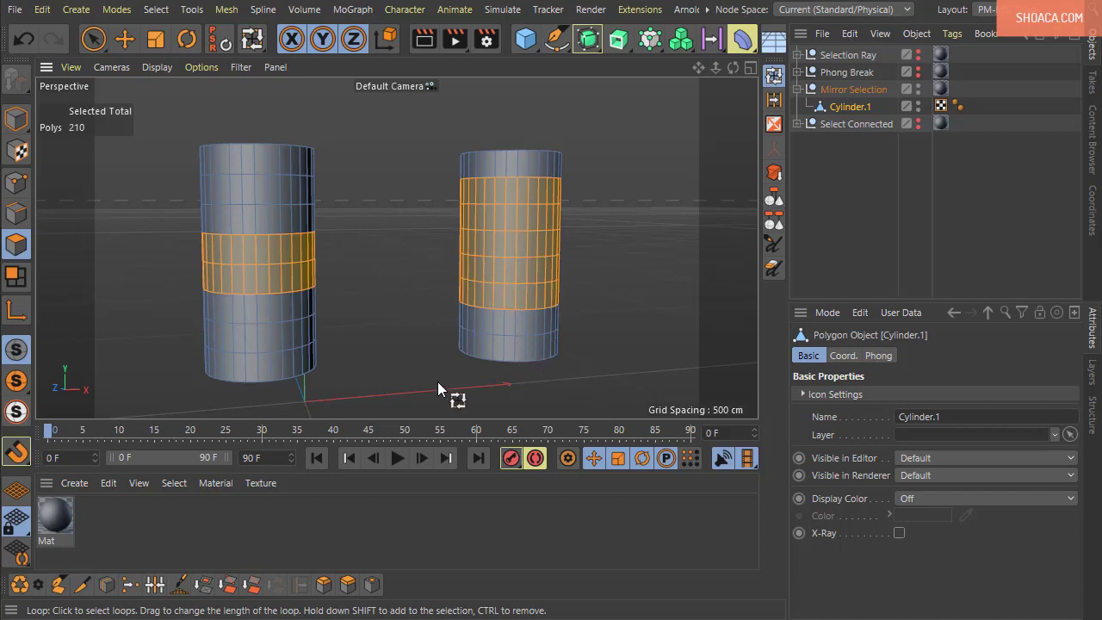
- Apply Mirror Selection in Mirror (Subtract) mode across the object's ZY plane to the cylinders' selected bands, and undo it
alt+drag(437, 381, 542, 380)
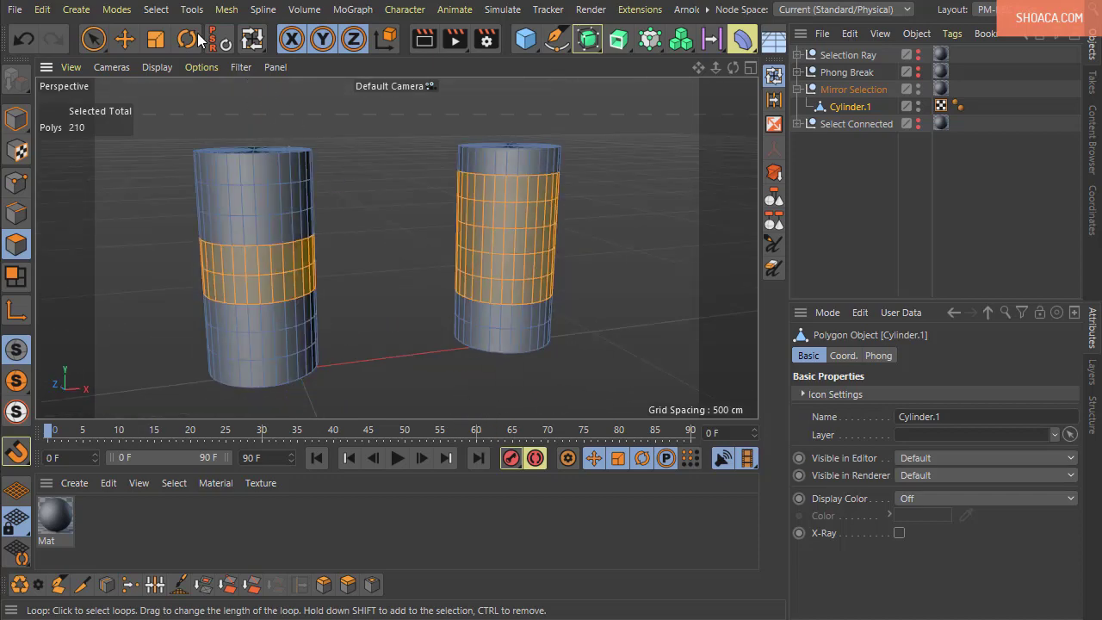
click(156, 9)
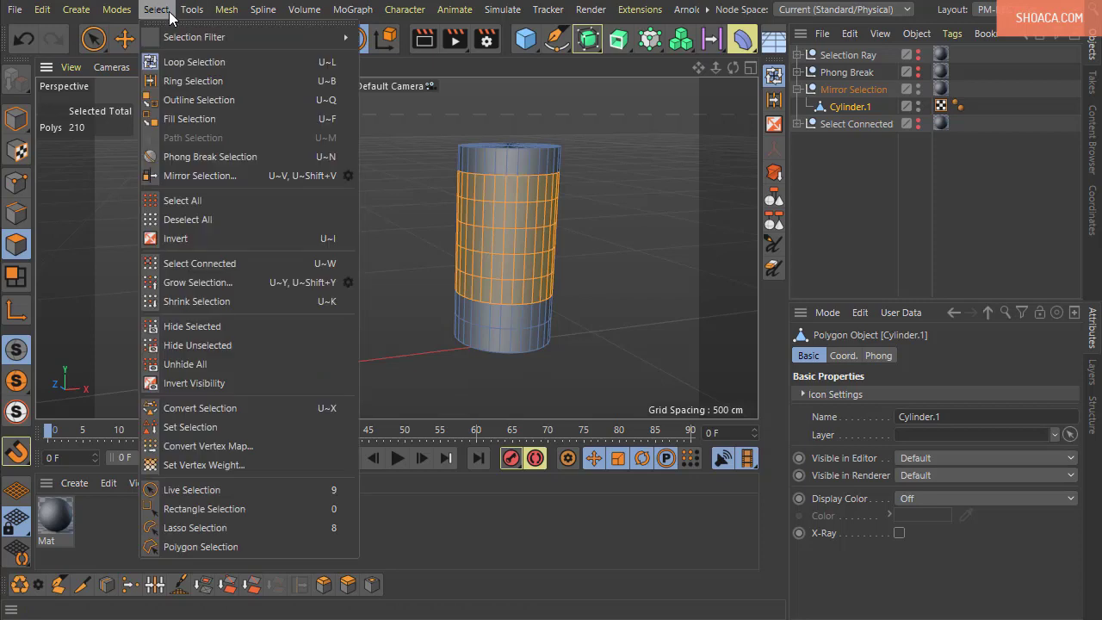
click(345, 177)
drag(397, 128, 828, 167)
click(775, 229)
click(764, 262)
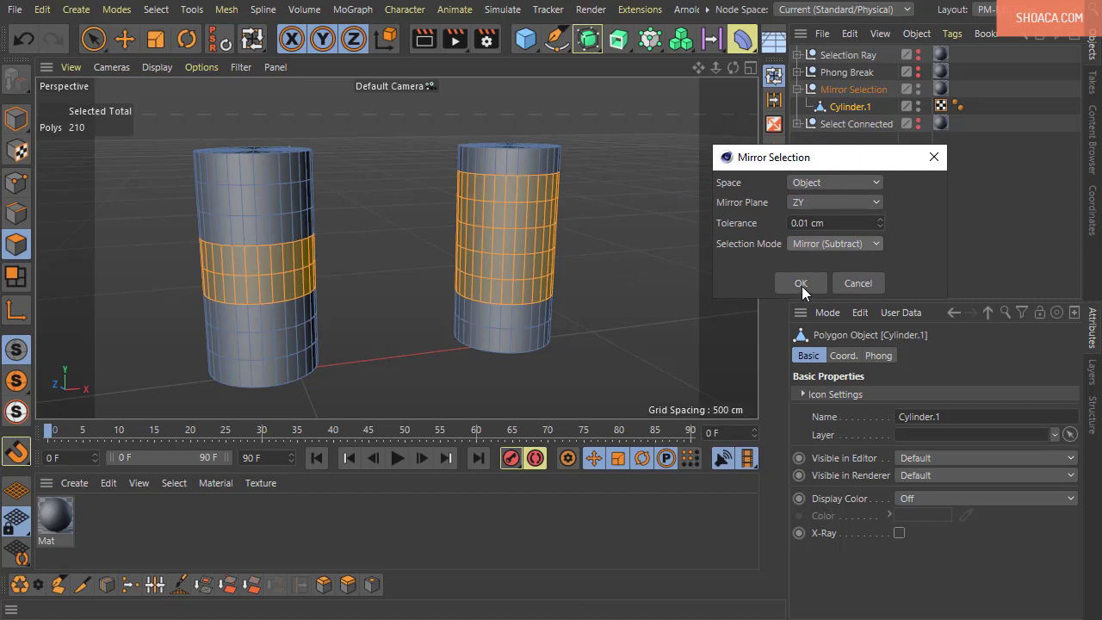
click(802, 284)
key(u)
key(l)
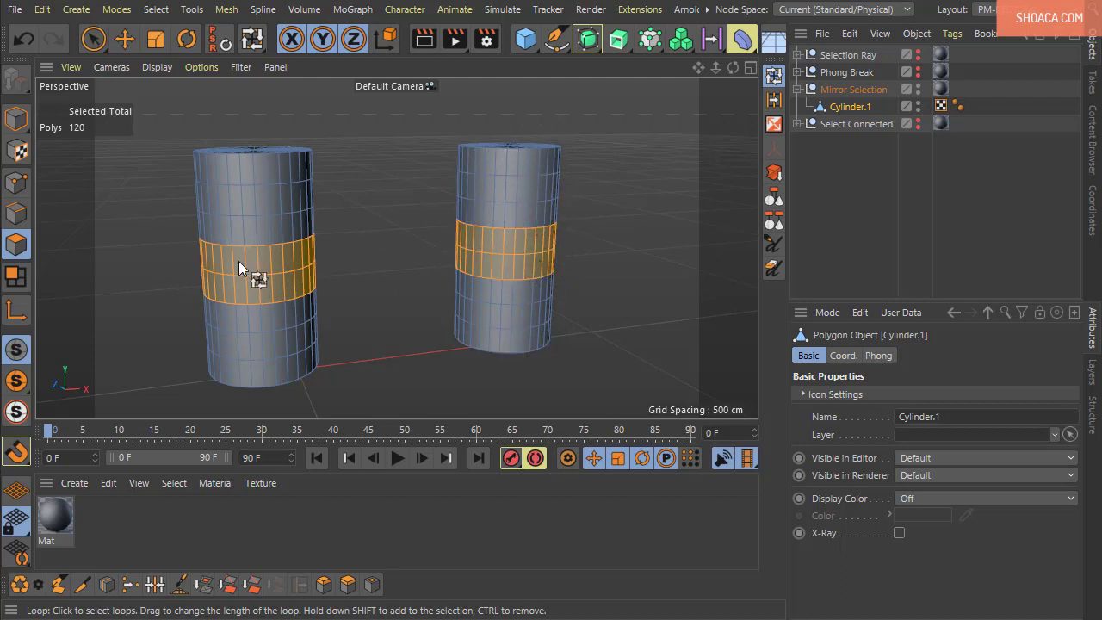
key(ctrl+z)
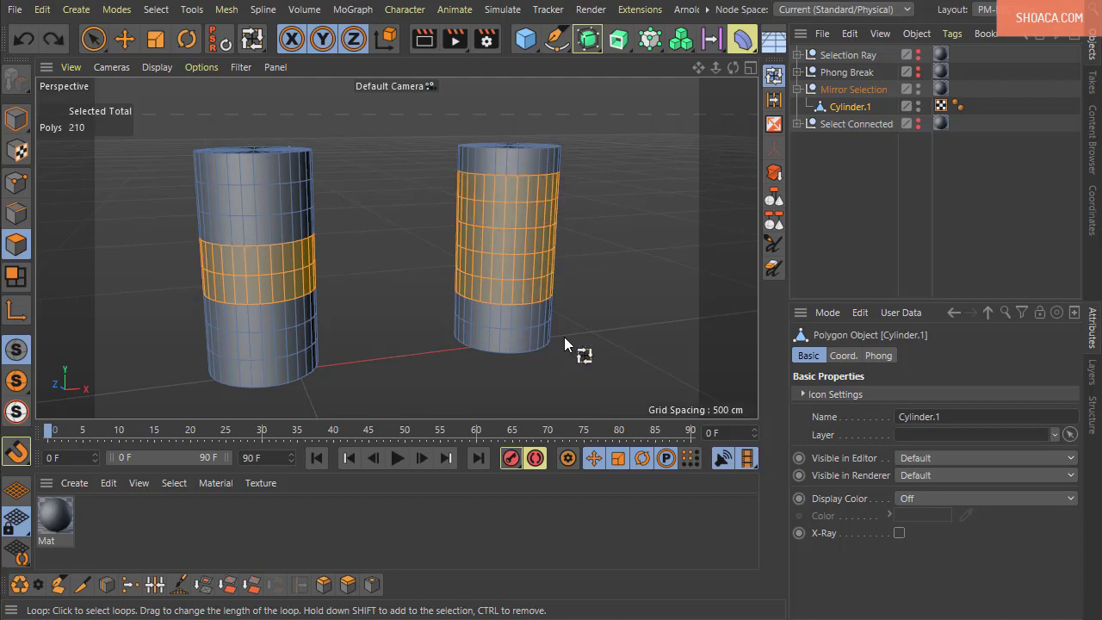